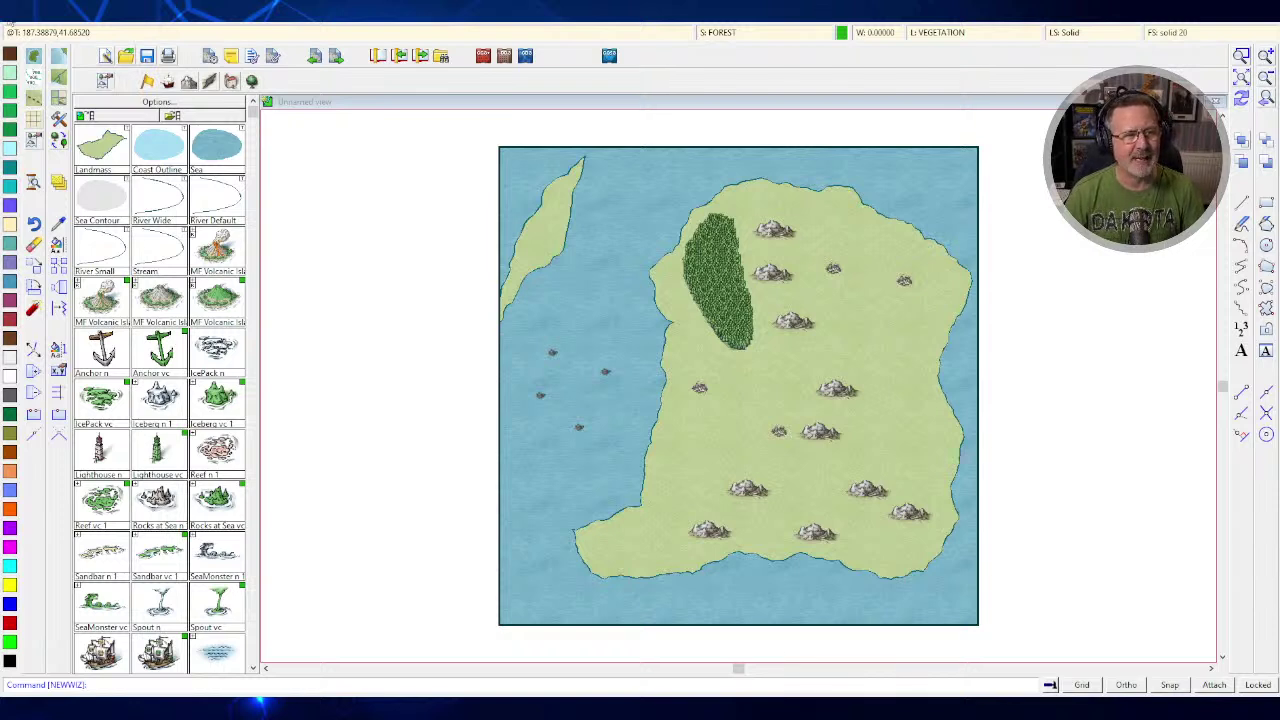
- Start a new dungeon map with self-decided settings, using the Annual Jon Roberts style in feet
{"action": "key", "text": "Return"}
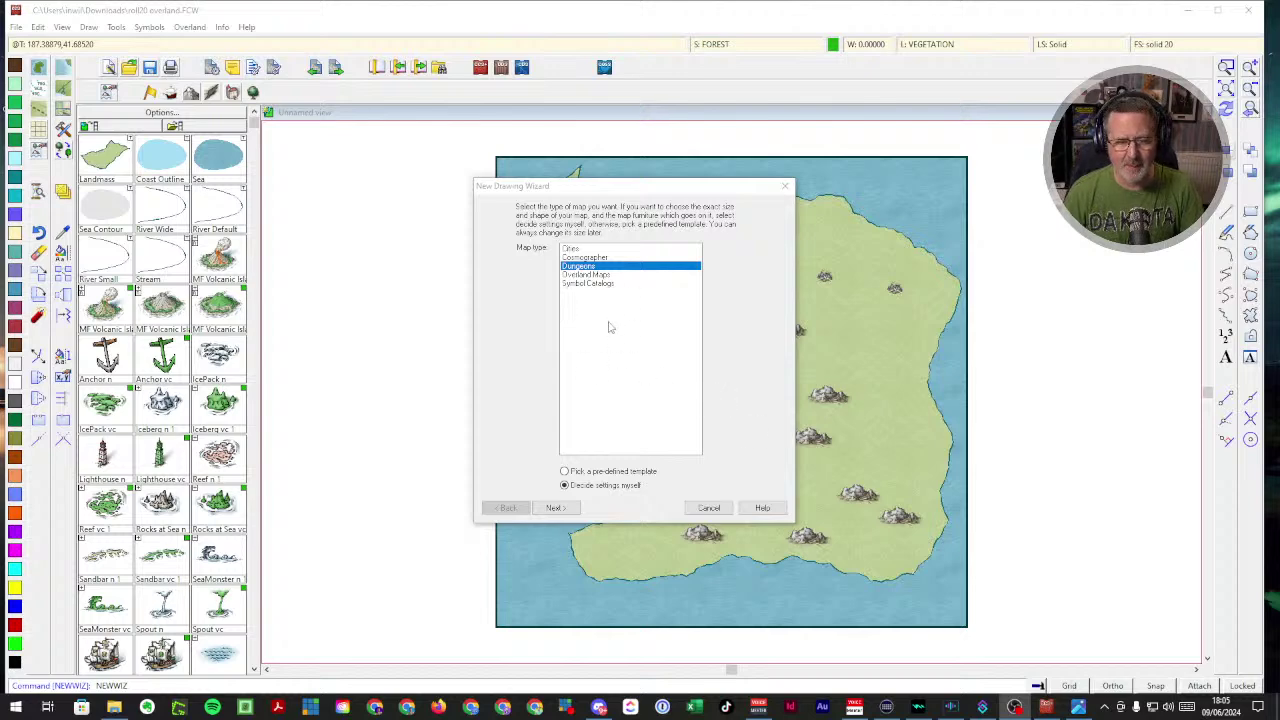
{"action": "left_click", "coordinate": [555, 508]}
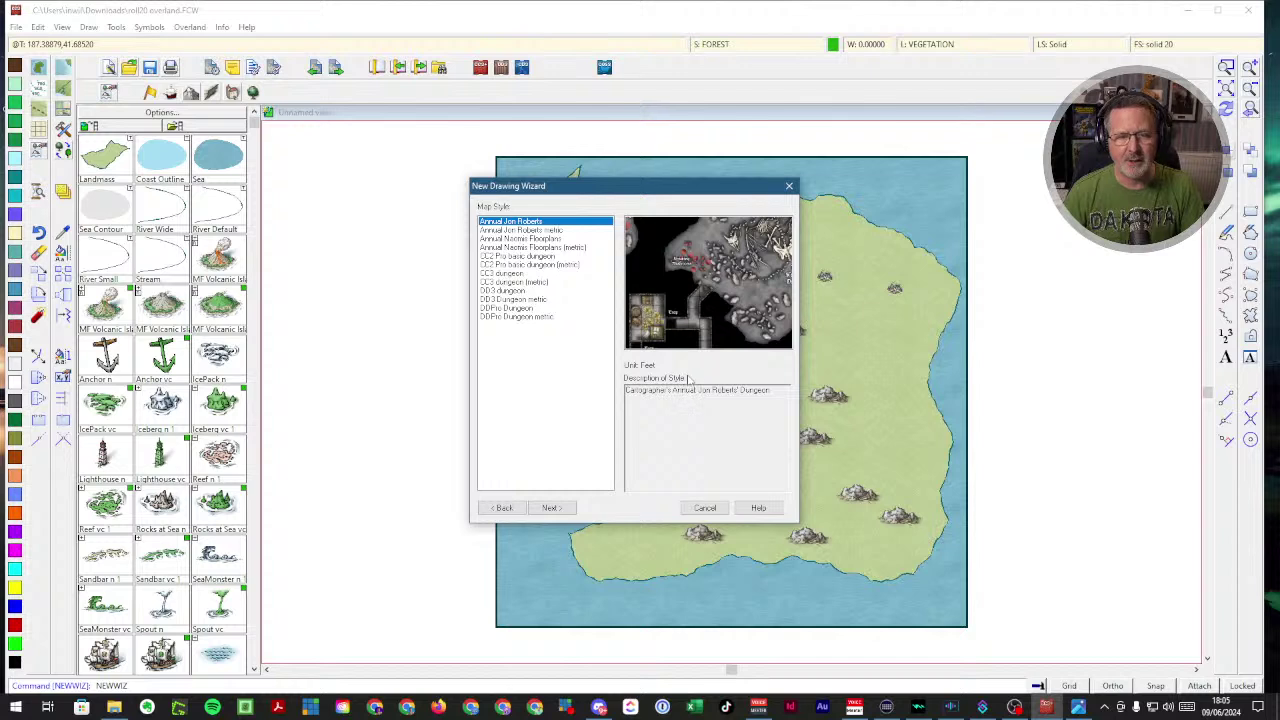
{"action": "left_click", "coordinate": [529, 317]}
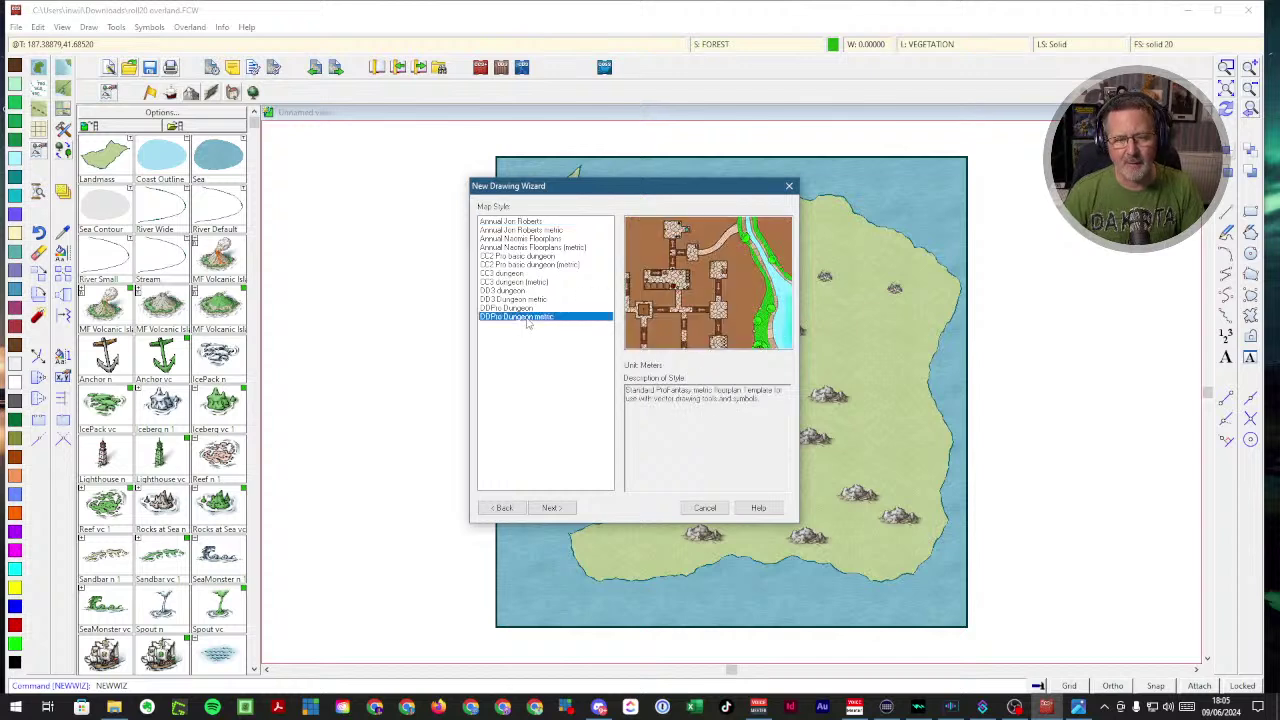
{"action": "left_click", "coordinate": [513, 291]}
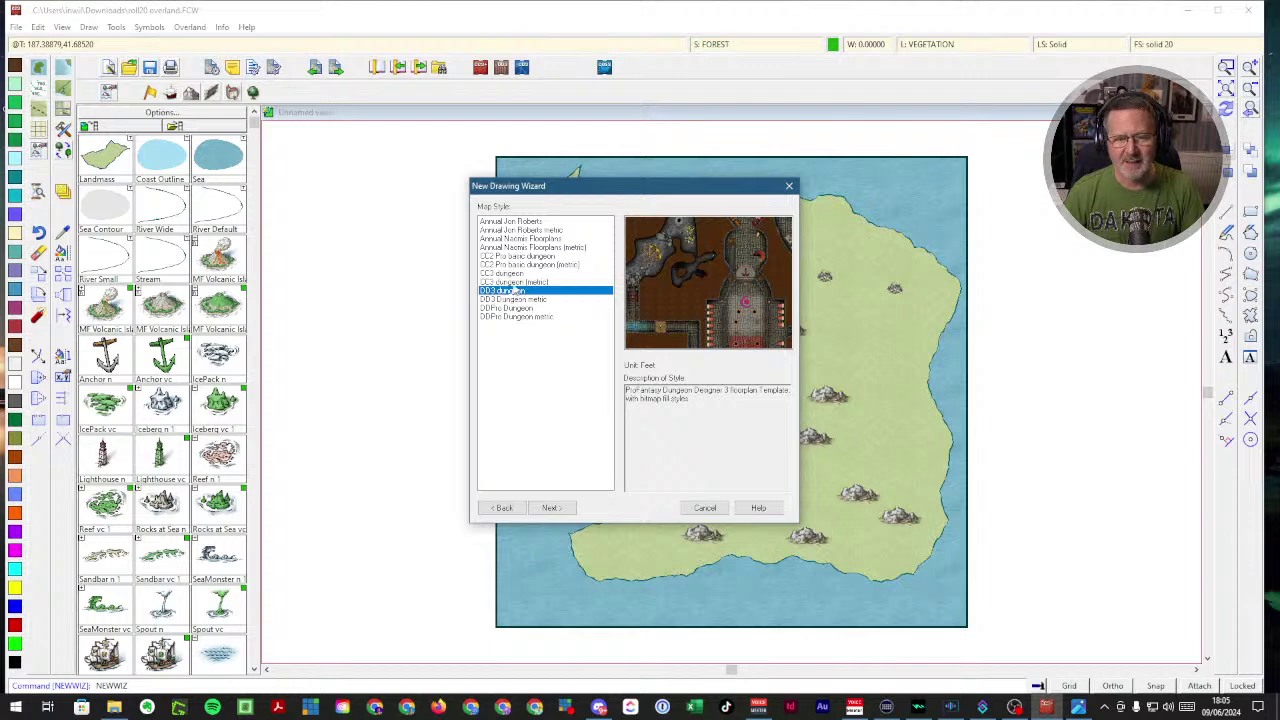
{"action": "left_click", "coordinate": [518, 231]}
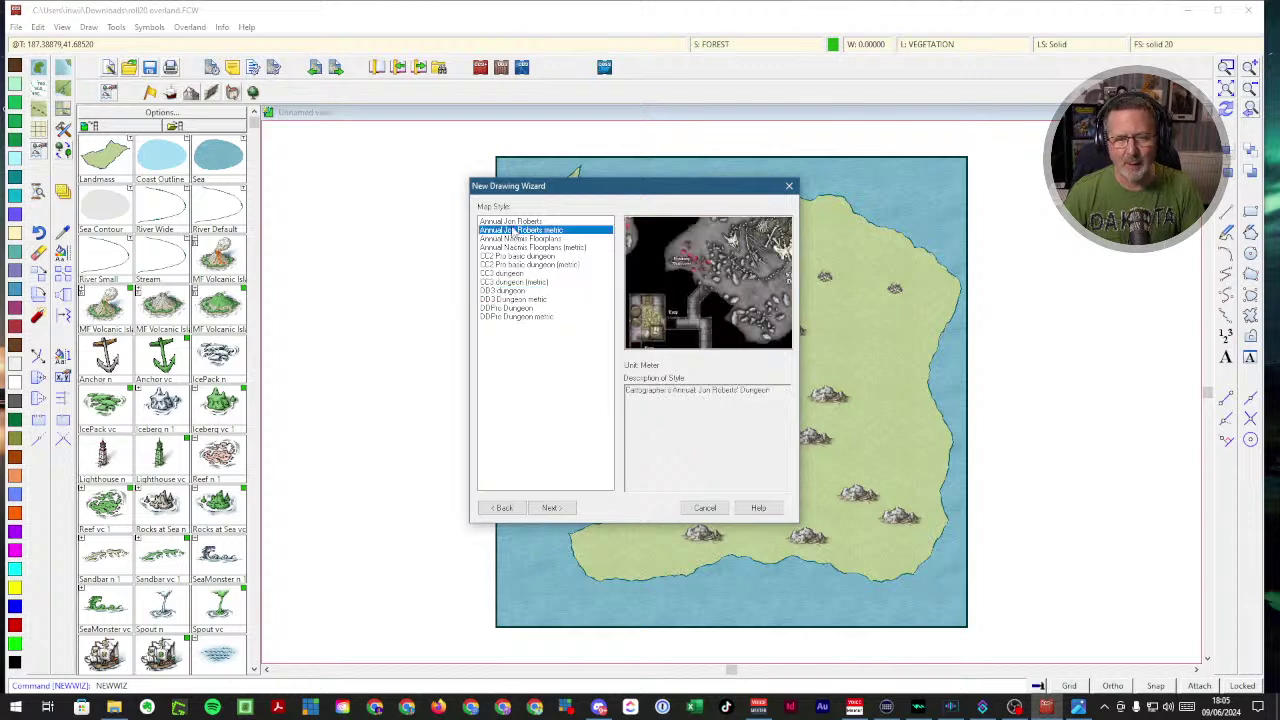
{"action": "key", "text": "Up"}
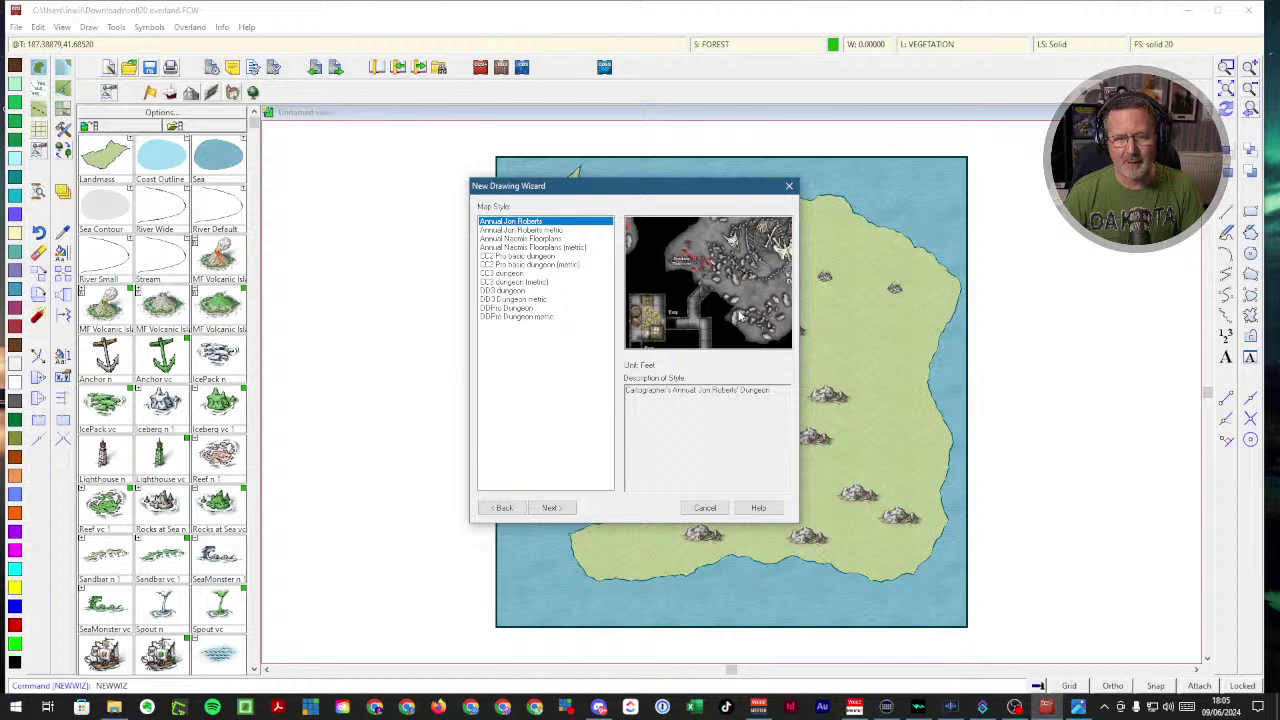
{"action": "left_click", "coordinate": [551, 507]}
- Set the new map's dimensions to 100 wide by 100 high
{"action": "left_click_drag", "start_coordinate": [528, 441], "coordinate": [488, 440]}
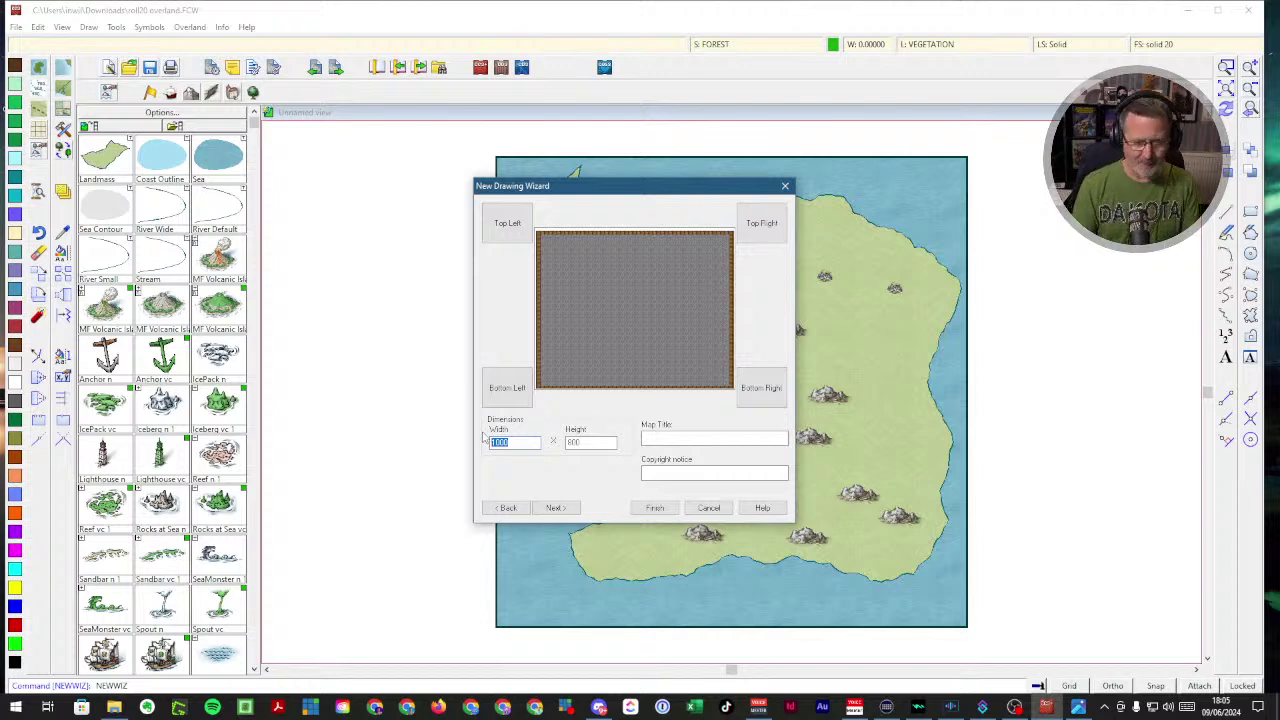
{"action": "type", "text": "1"}
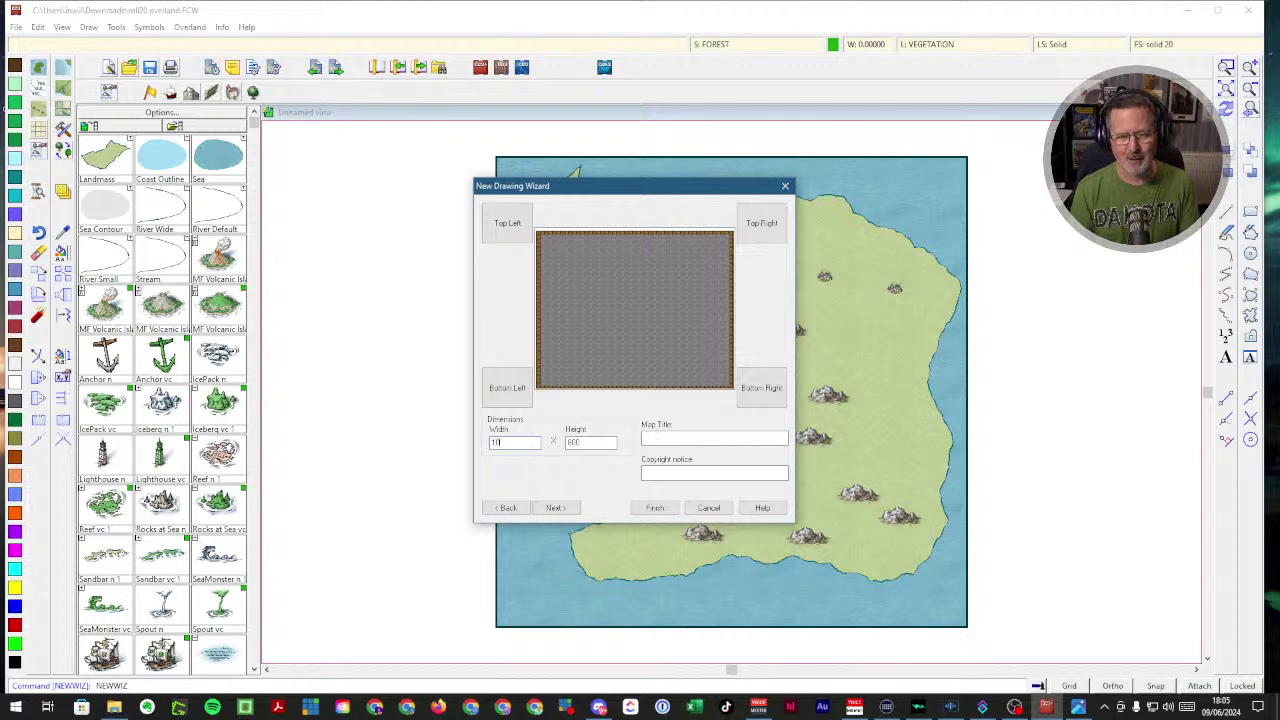
{"action": "key", "text": "Tab"}
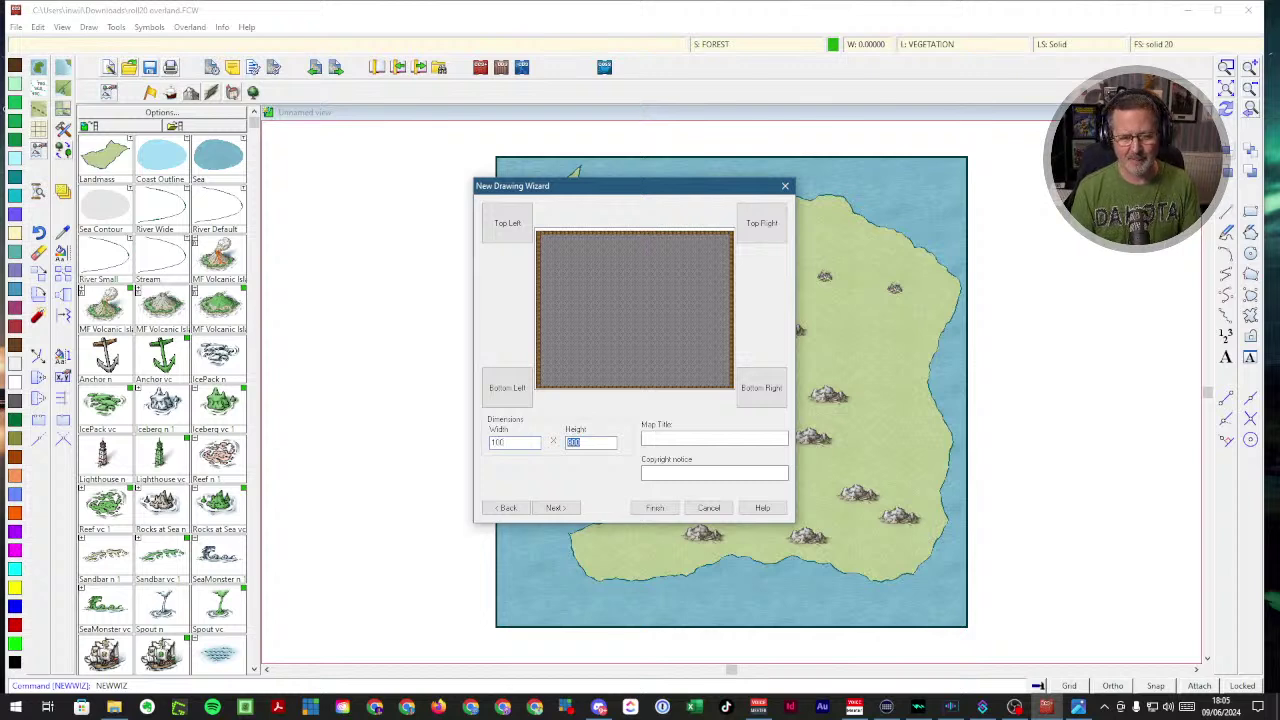
{"action": "type", "text": "1"}
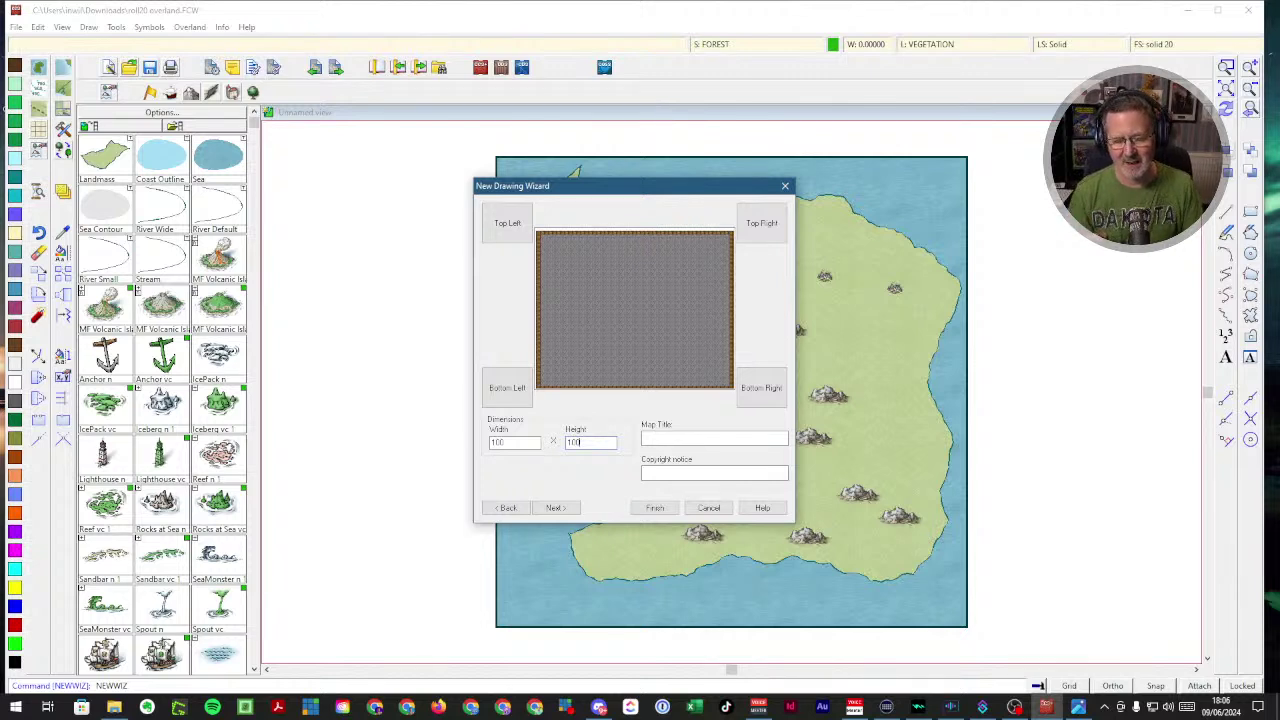
{"action": "left_click", "coordinate": [555, 508]}
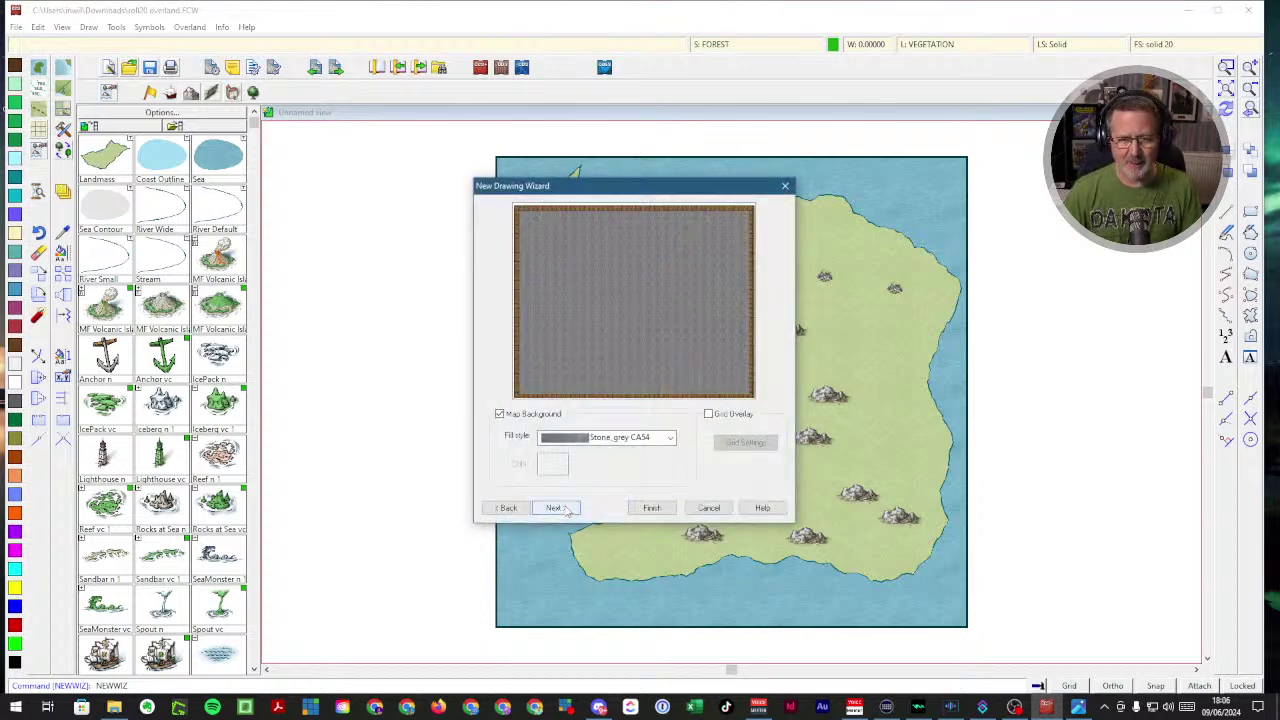
- Set the map background's fill style to solid 90 Bitmap, leaving the grid overlay off
{"action": "left_click", "coordinate": [669, 440]}
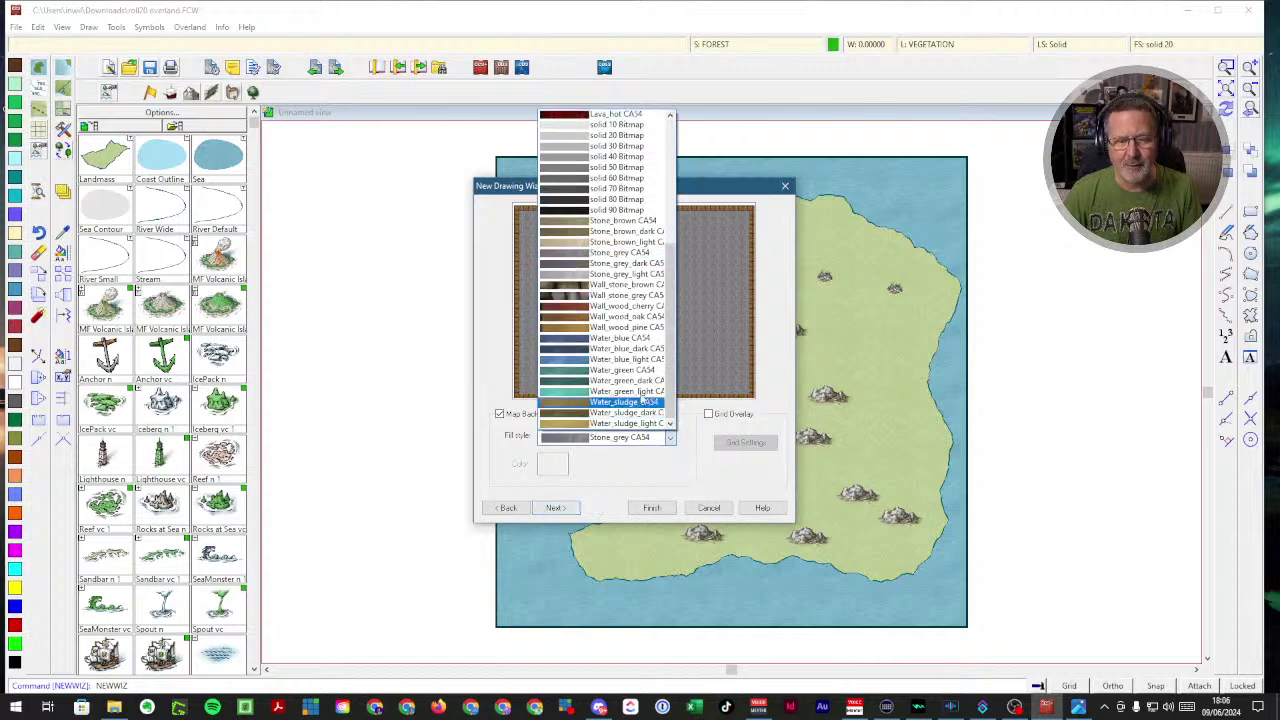
{"action": "left_click", "coordinate": [579, 203]}
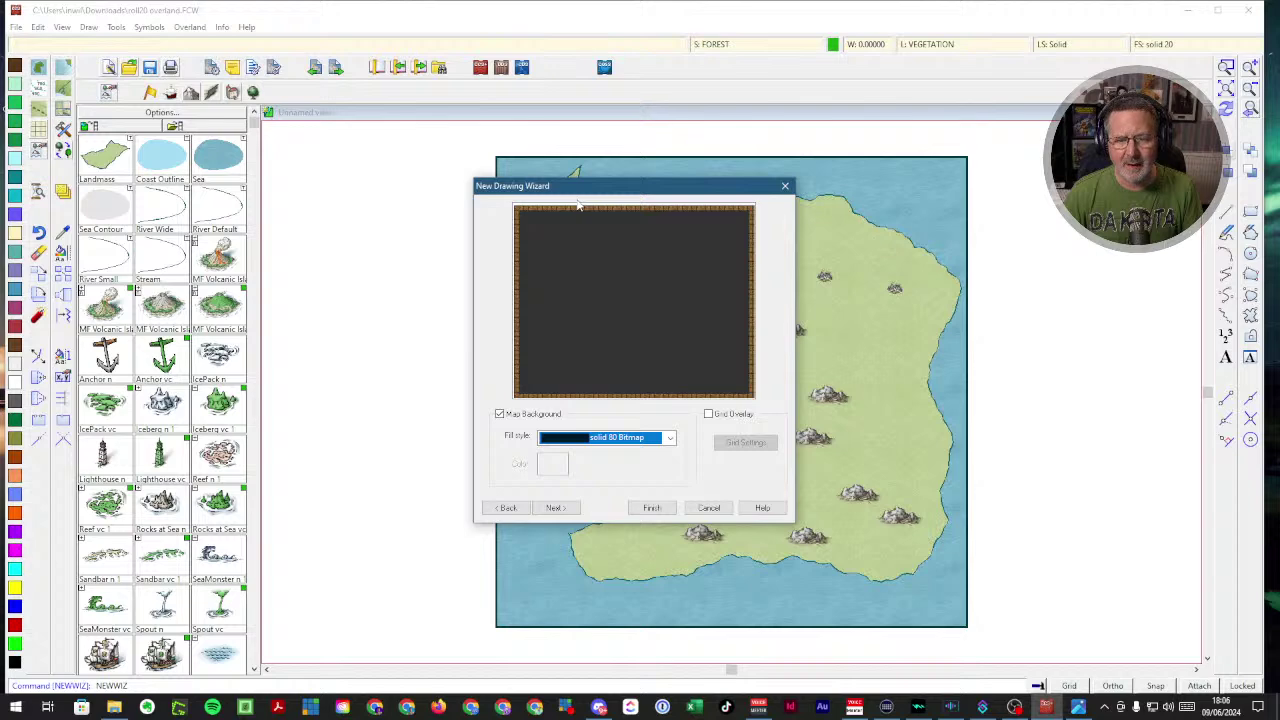
{"action": "left_click", "coordinate": [670, 438]}
{"action": "scroll", "coordinate": [615, 218], "scroll_direction": "up", "scroll_amount": 4}
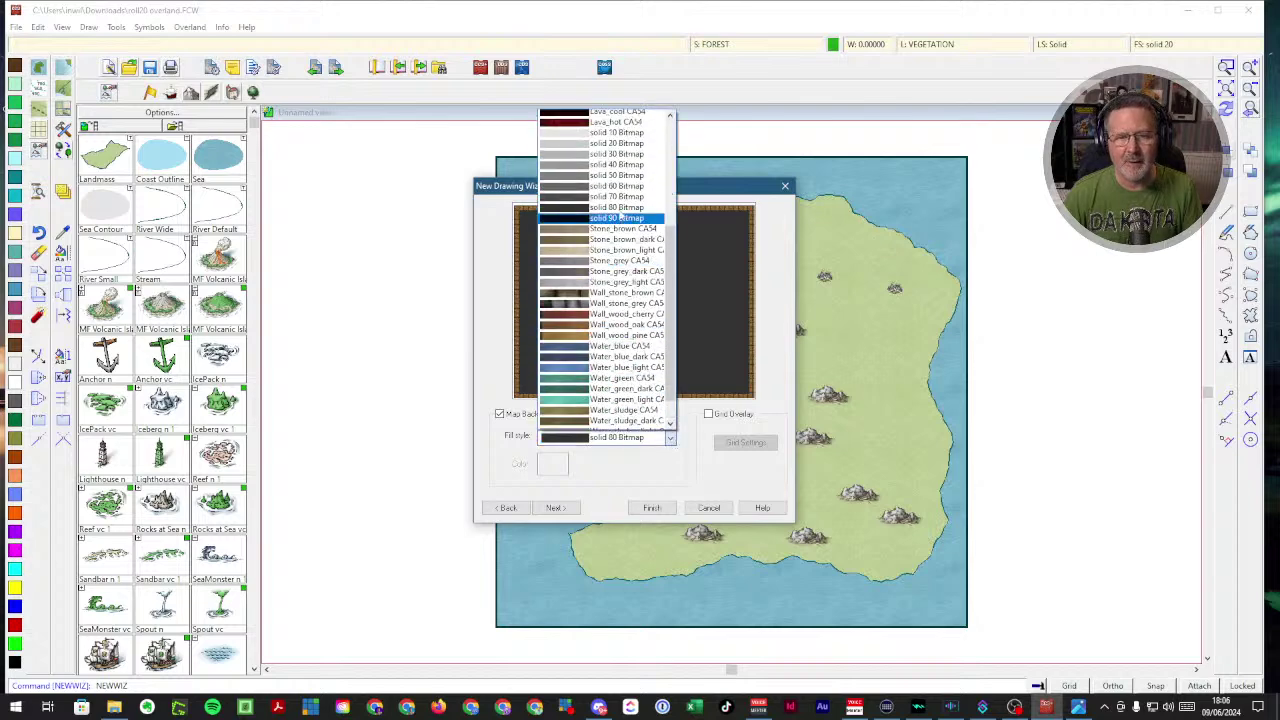
{"action": "scroll", "coordinate": [615, 218], "scroll_direction": "down", "scroll_amount": 3}
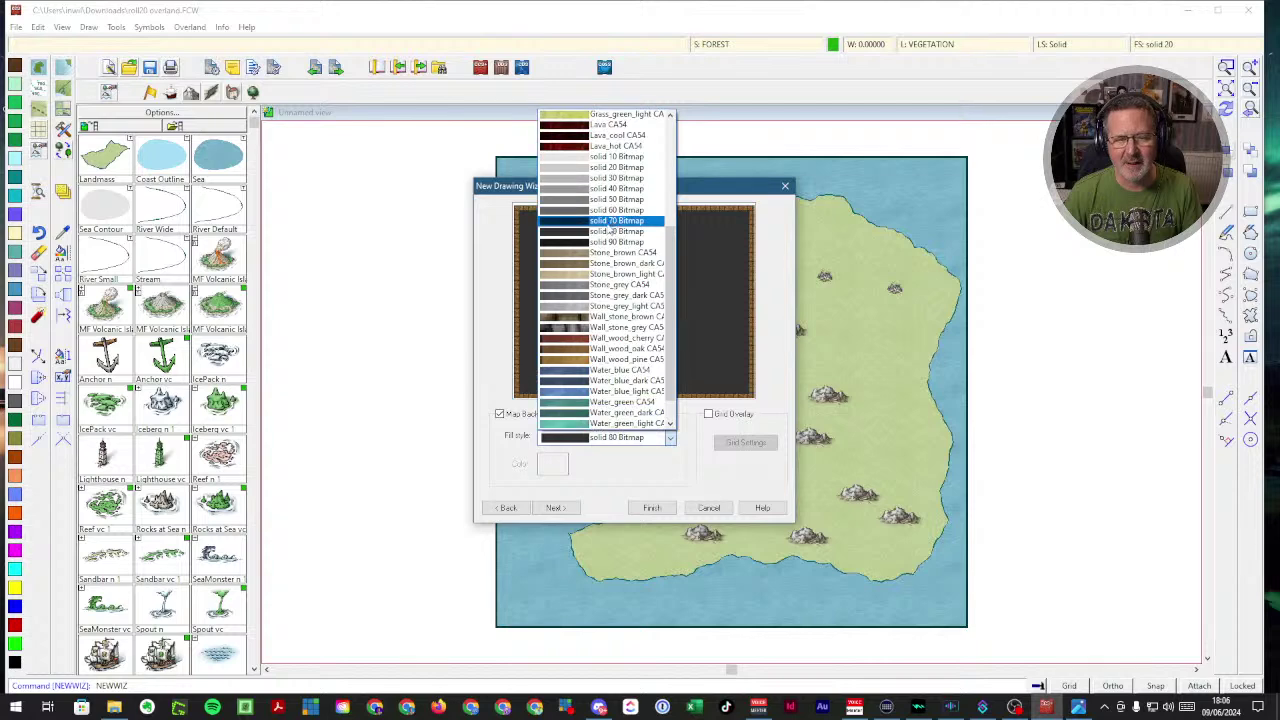
{"action": "left_click", "coordinate": [620, 248]}
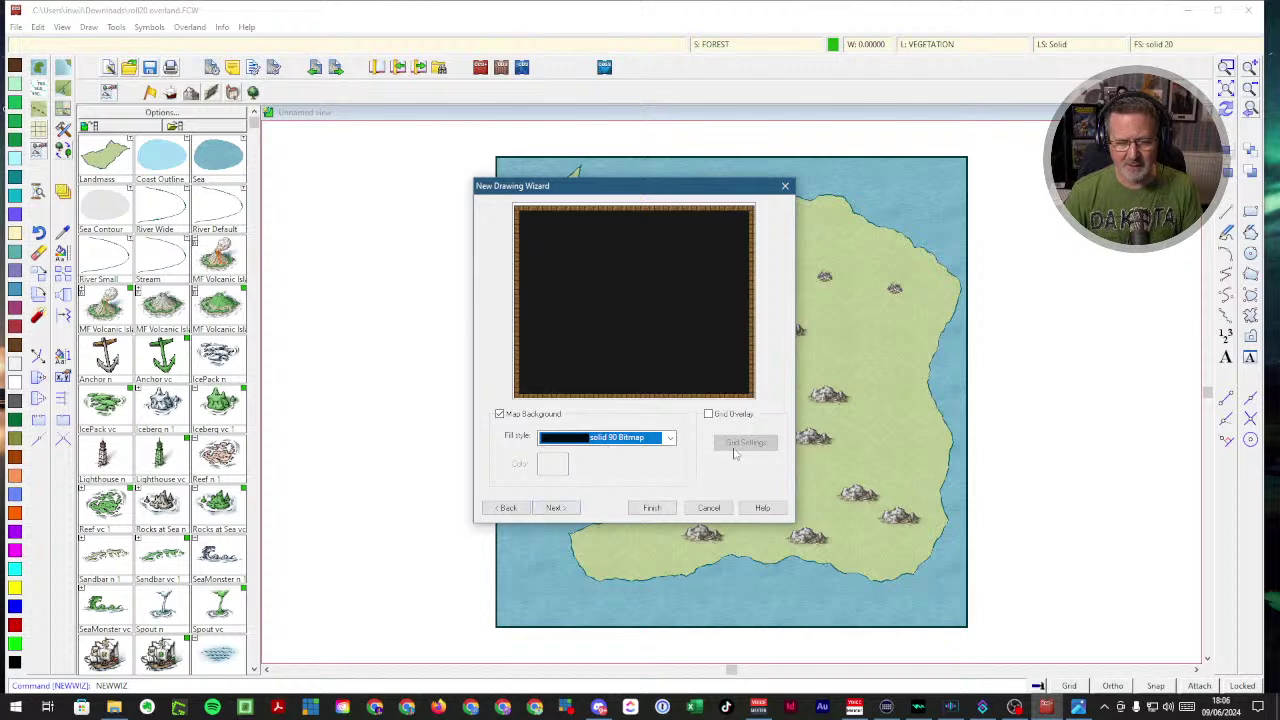
{"action": "left_click", "coordinate": [556, 508]}
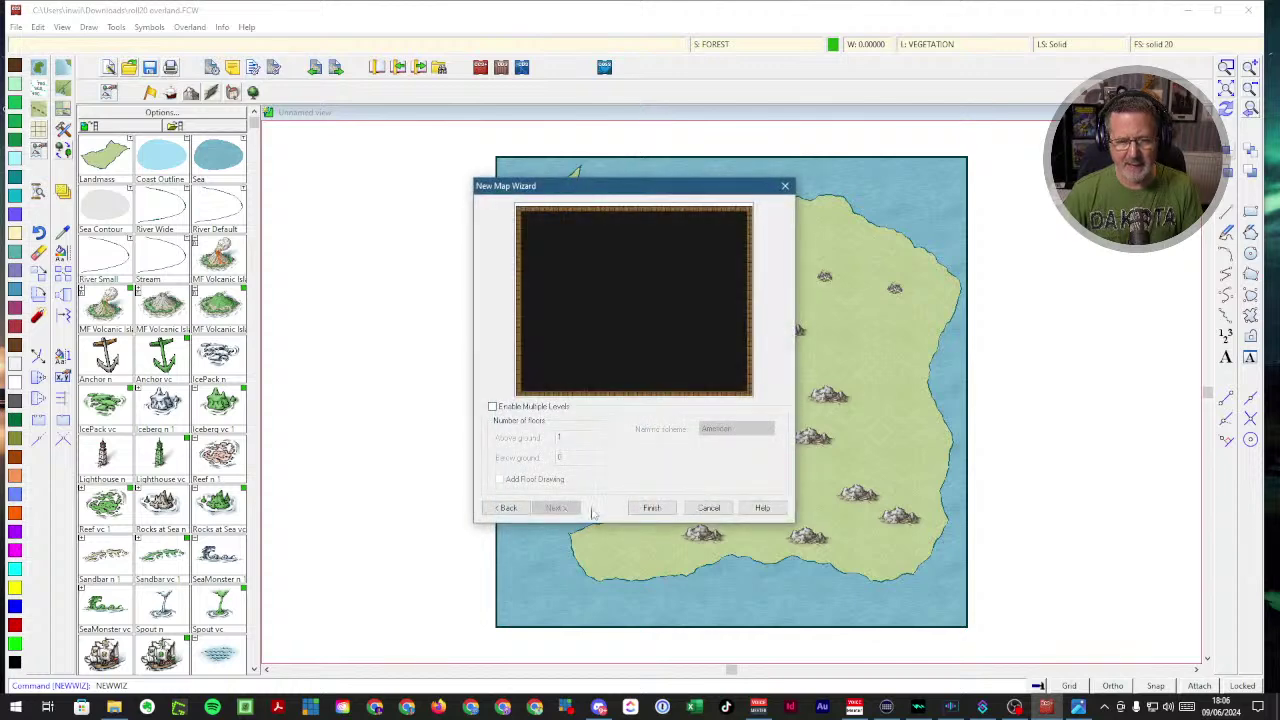
- Finish the single-level map setup and save the map as "lockes catacomb" in the Downloads folder
{"action": "left_click", "coordinate": [652, 508]}
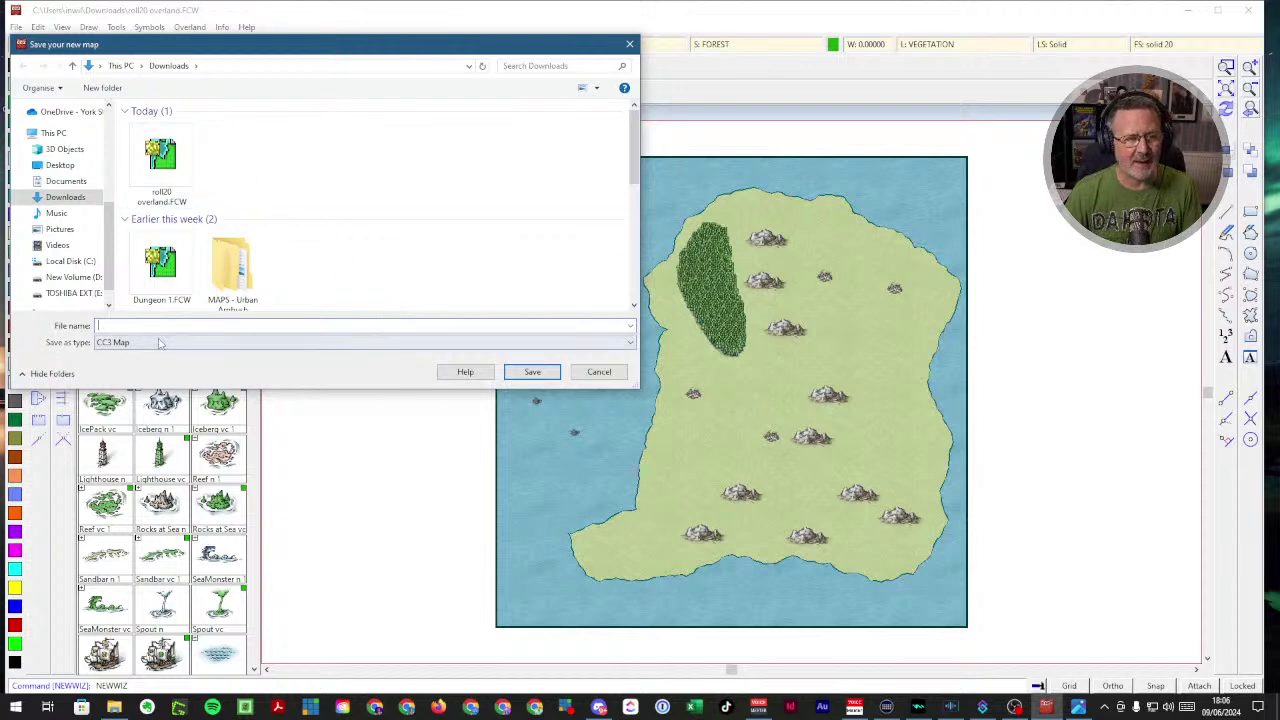
{"action": "type", "text": "lockes catacomb"}
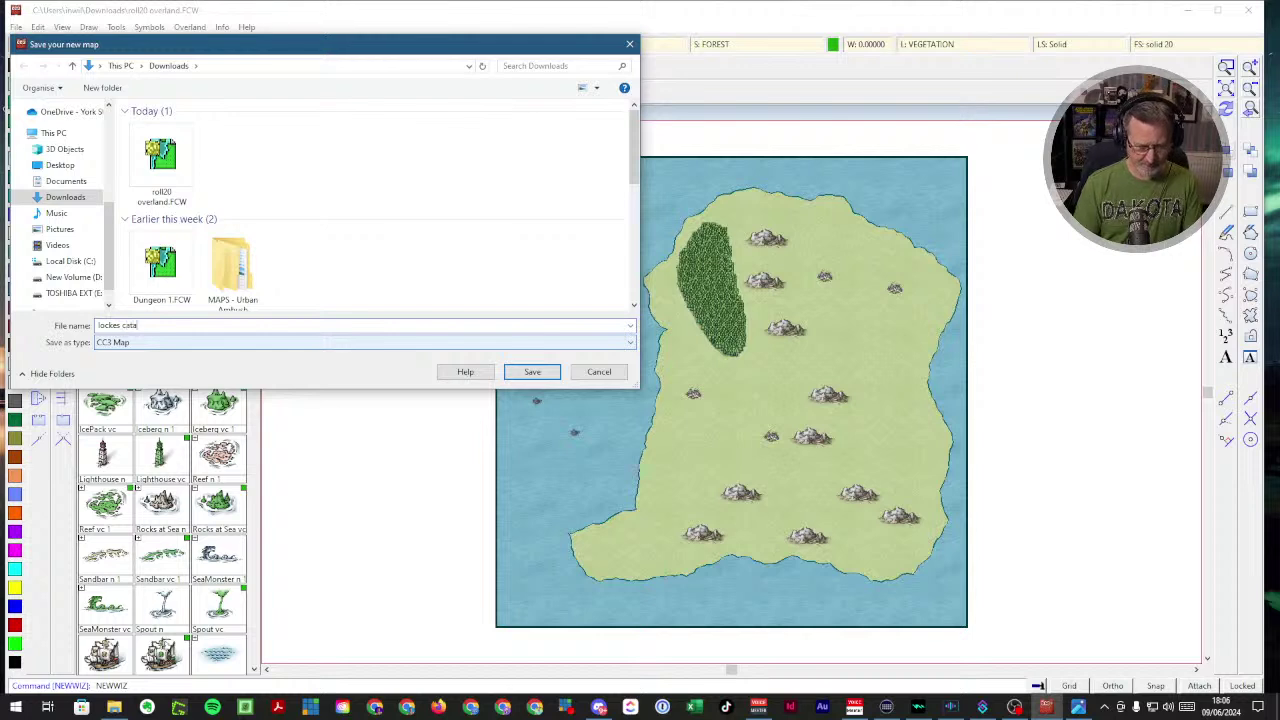
{"action": "left_click", "coordinate": [252, 324]}
{"action": "left_click", "coordinate": [533, 375]}
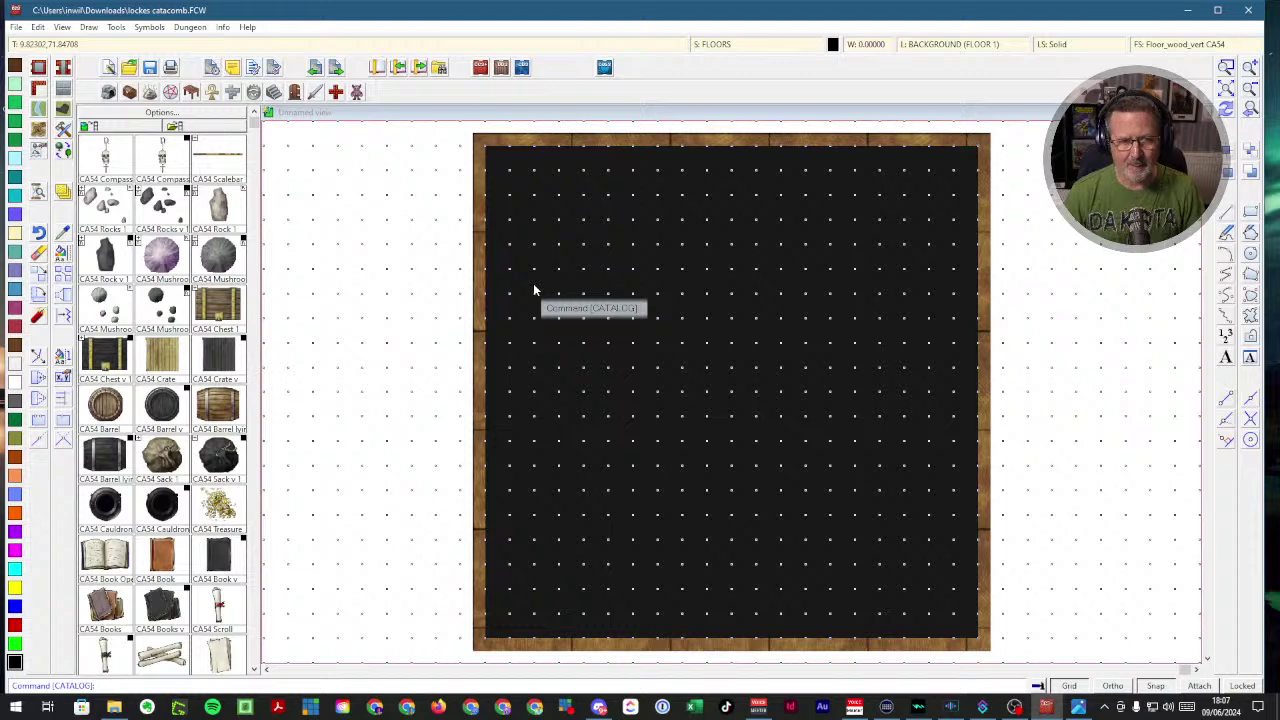
- Check the snap grid settings and accept the 5' Grid, 2 Snap system
{"action": "left_click", "coordinate": [116, 27]}
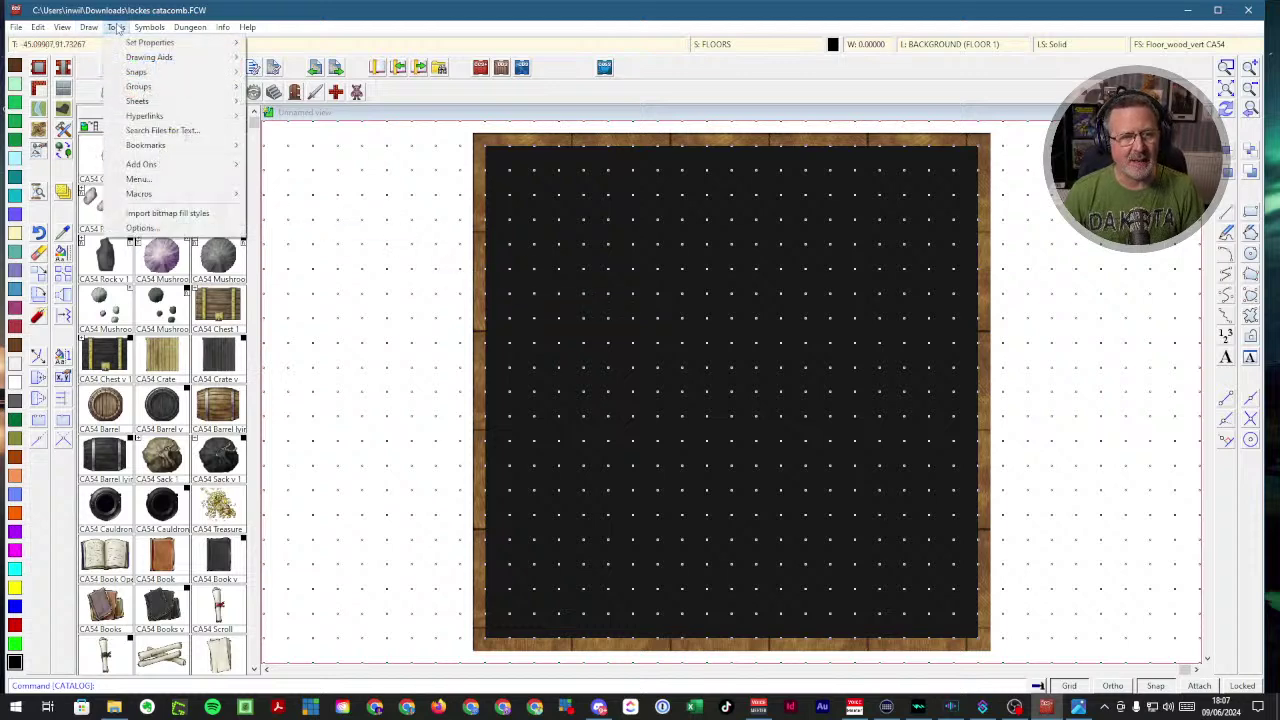
{"action": "mouse_move", "coordinate": [140, 73]}
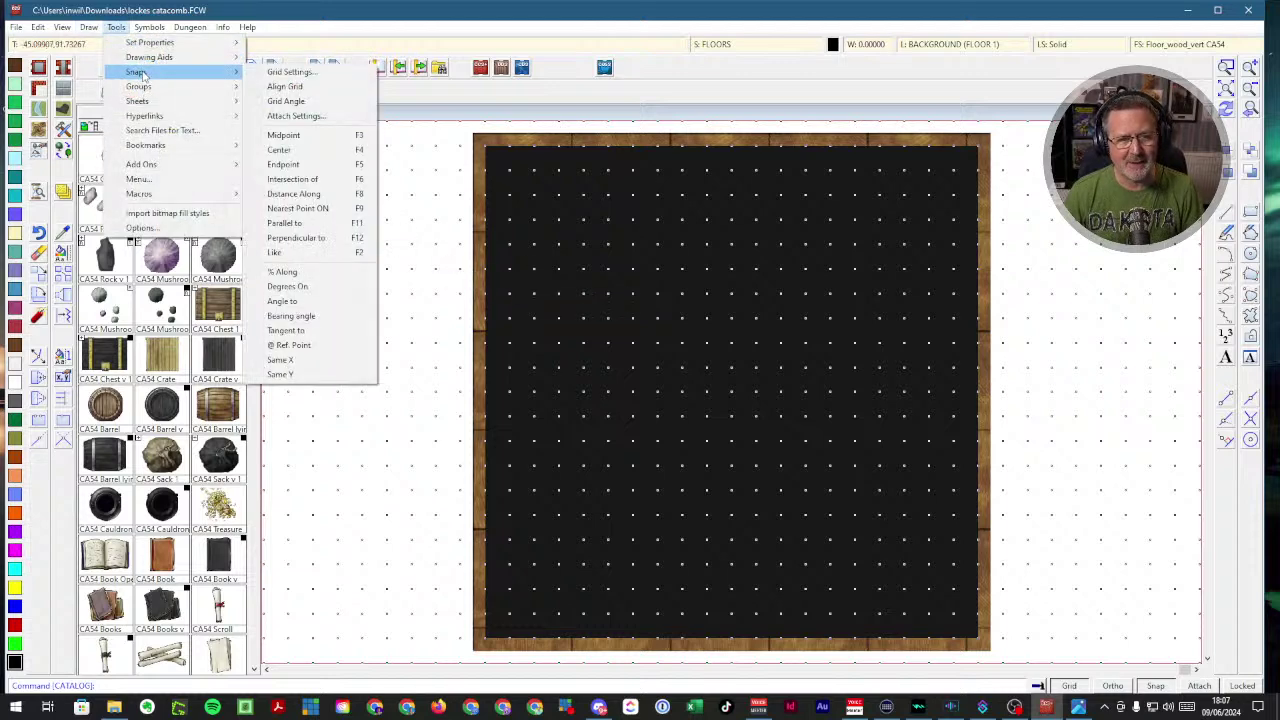
{"action": "left_click", "coordinate": [285, 72]}
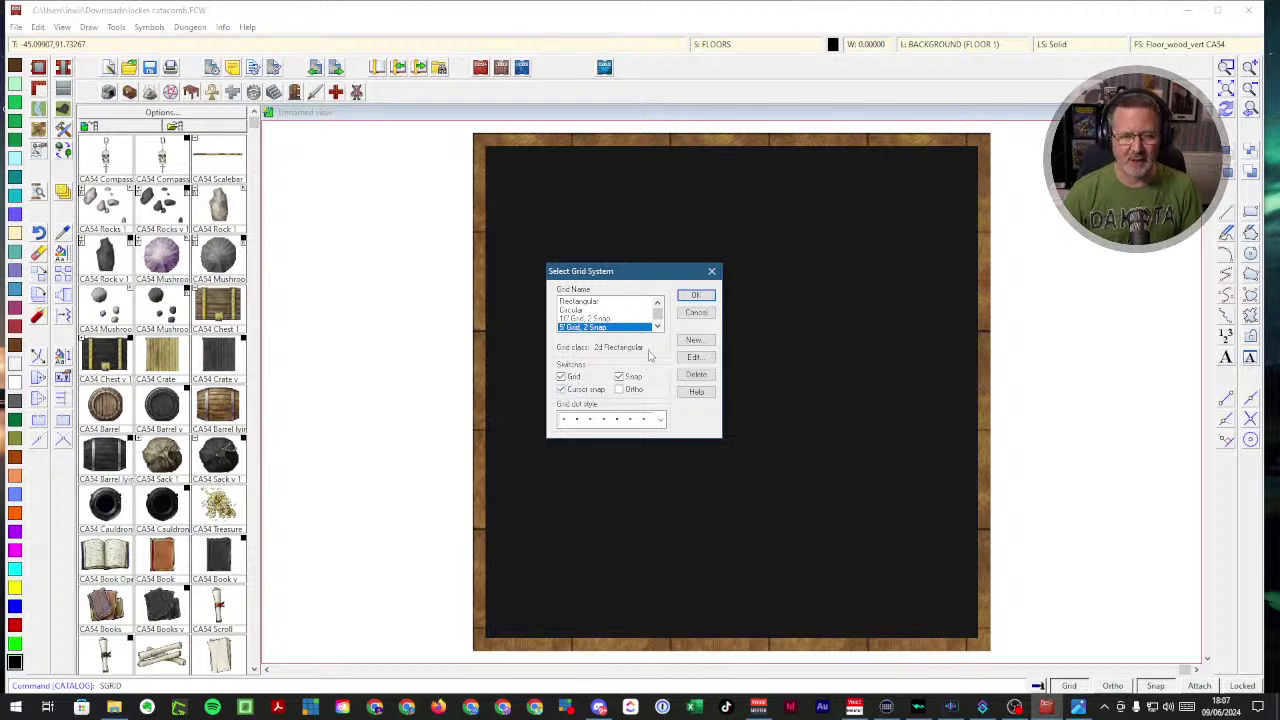
{"action": "left_click", "coordinate": [696, 298]}
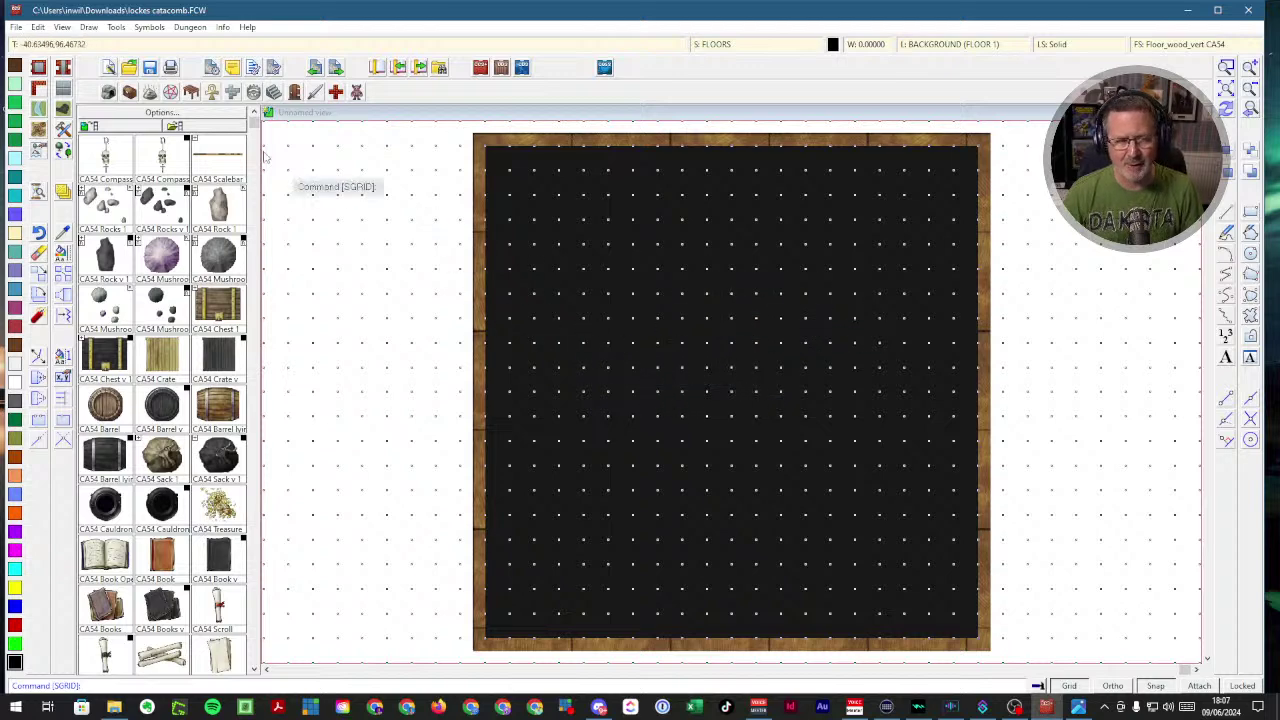
- Overlay a square grid with 5-unit spacing on the map, with labelling turned off
{"action": "left_click", "coordinate": [89, 28]}
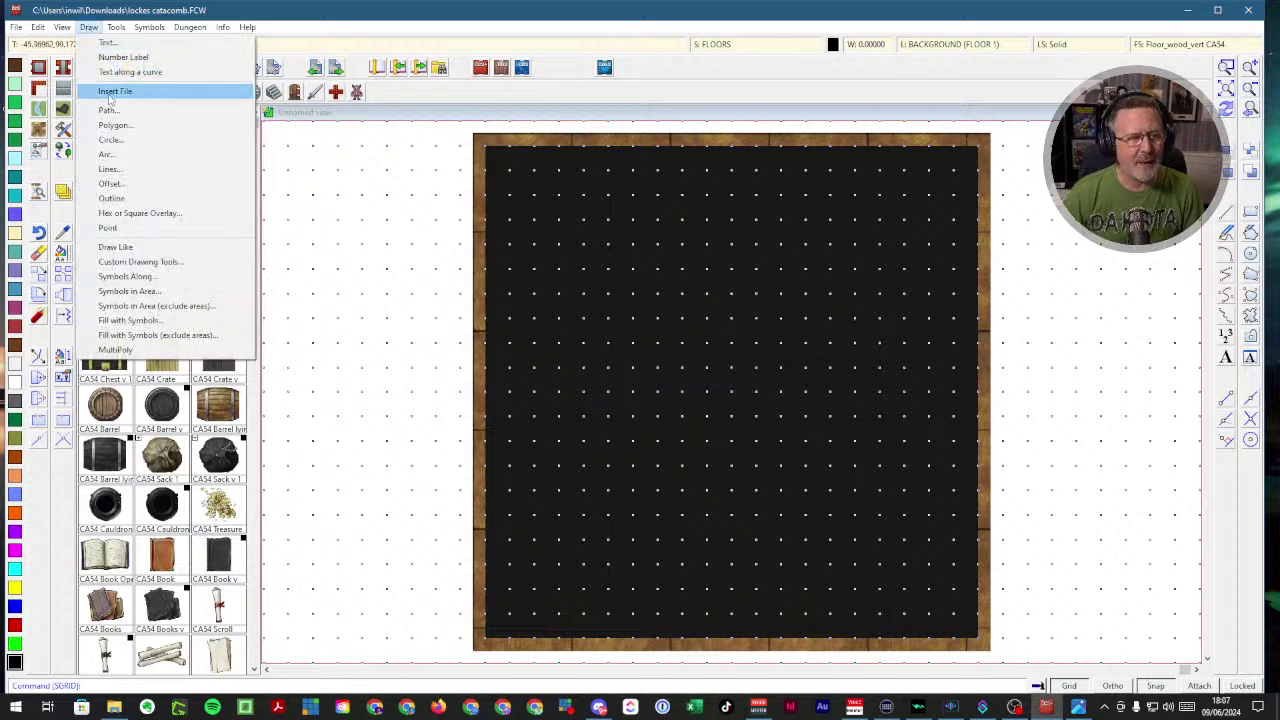
{"action": "left_click", "coordinate": [135, 213]}
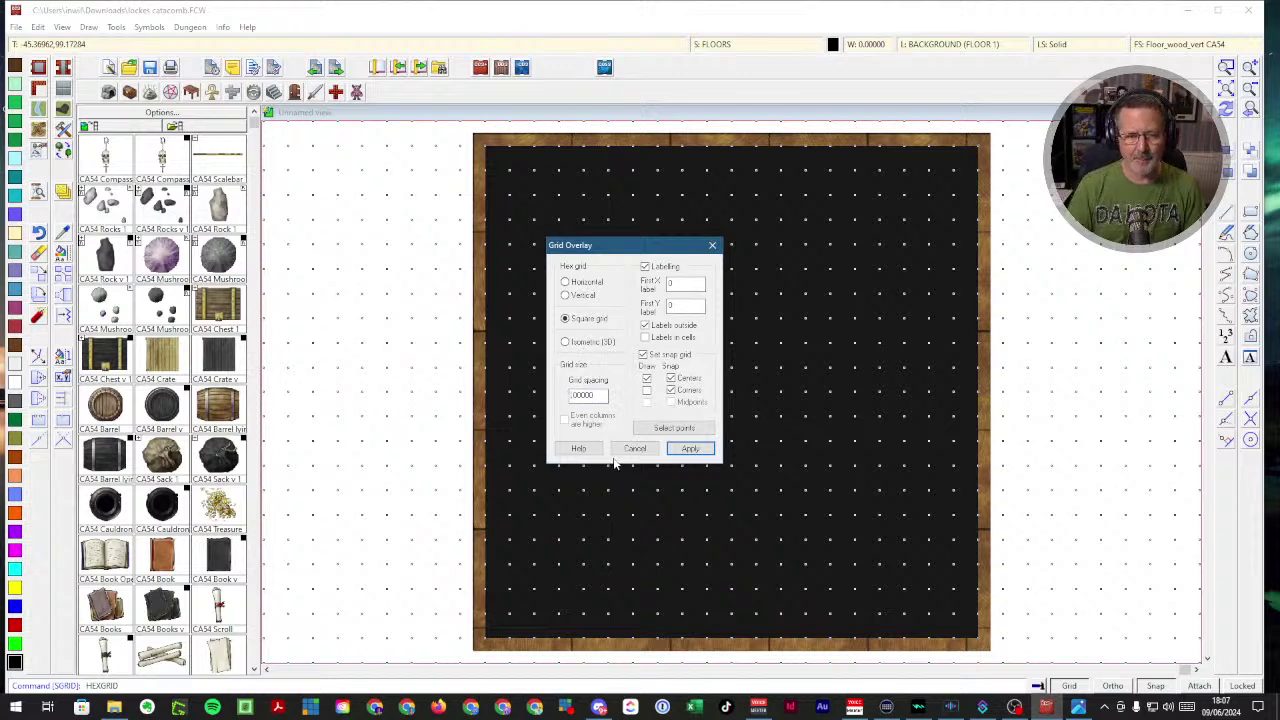
{"action": "type", "text": "5."}
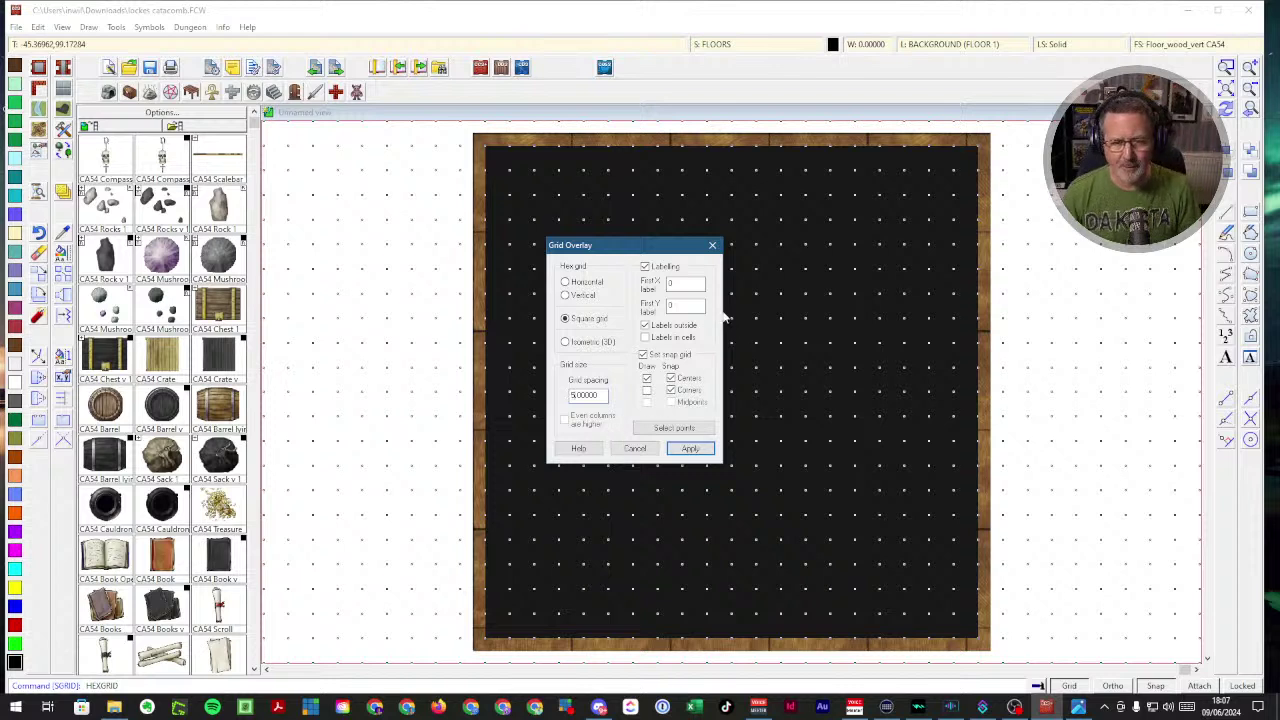
{"action": "left_click", "coordinate": [645, 267]}
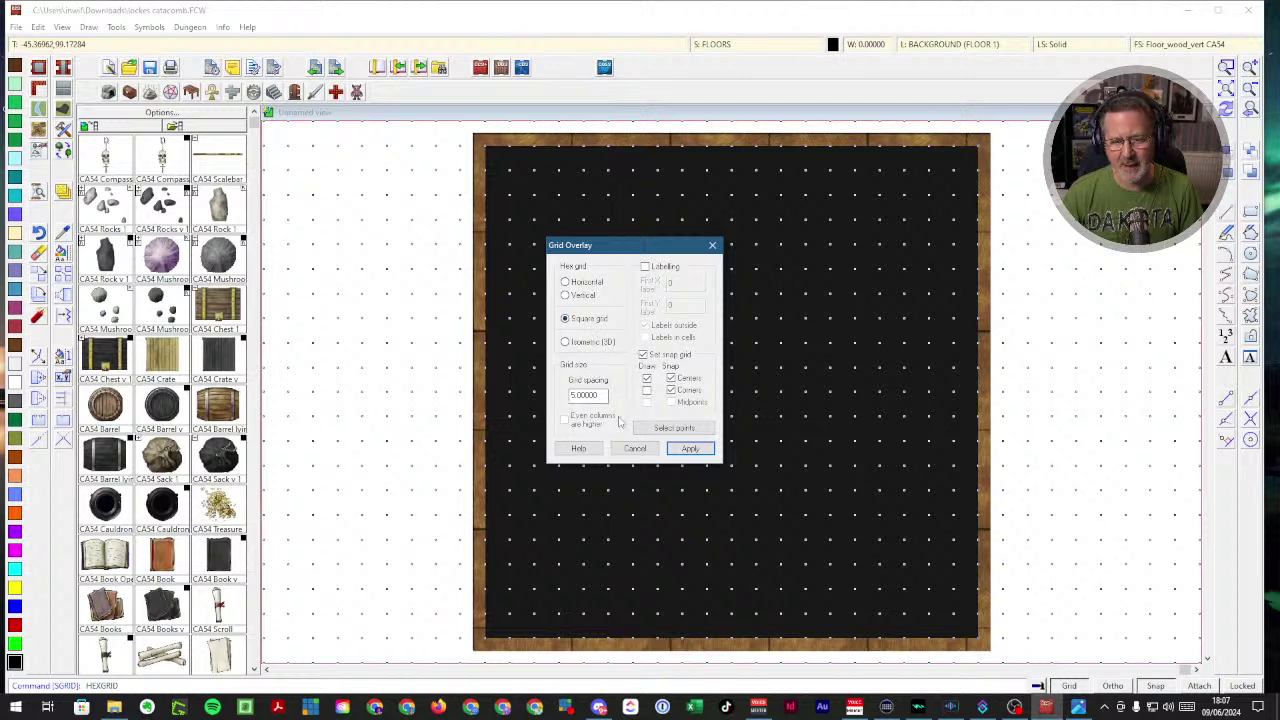
{"action": "left_click", "coordinate": [689, 449]}
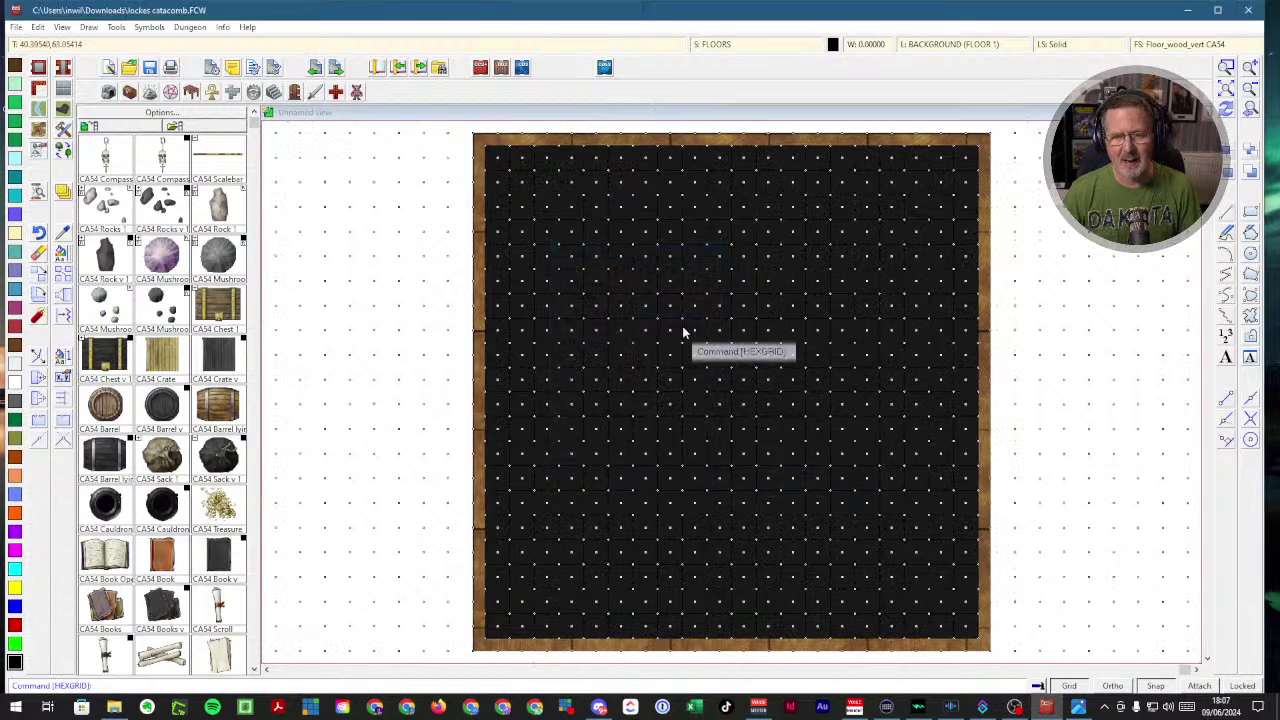
{"action": "scroll", "coordinate": [702, 376], "scroll_direction": "up", "scroll_amount": 3}
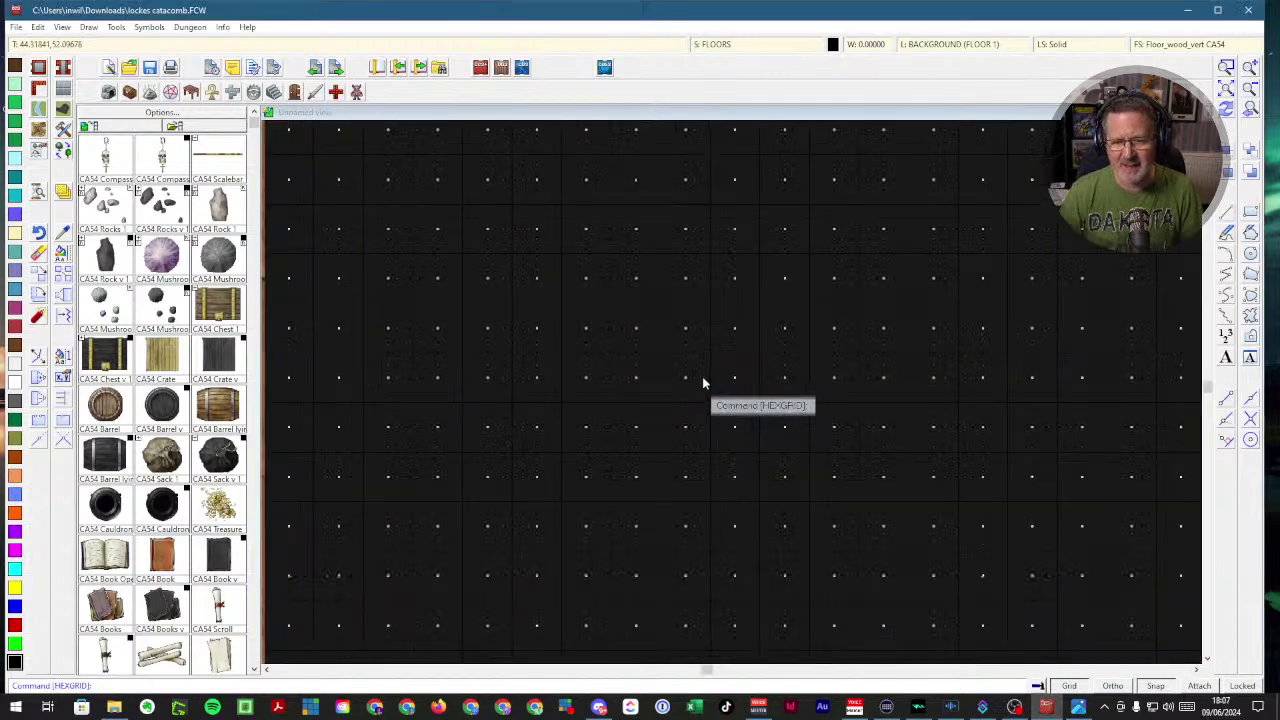
{"action": "scroll", "coordinate": [702, 376], "scroll_direction": "down", "scroll_amount": 3}
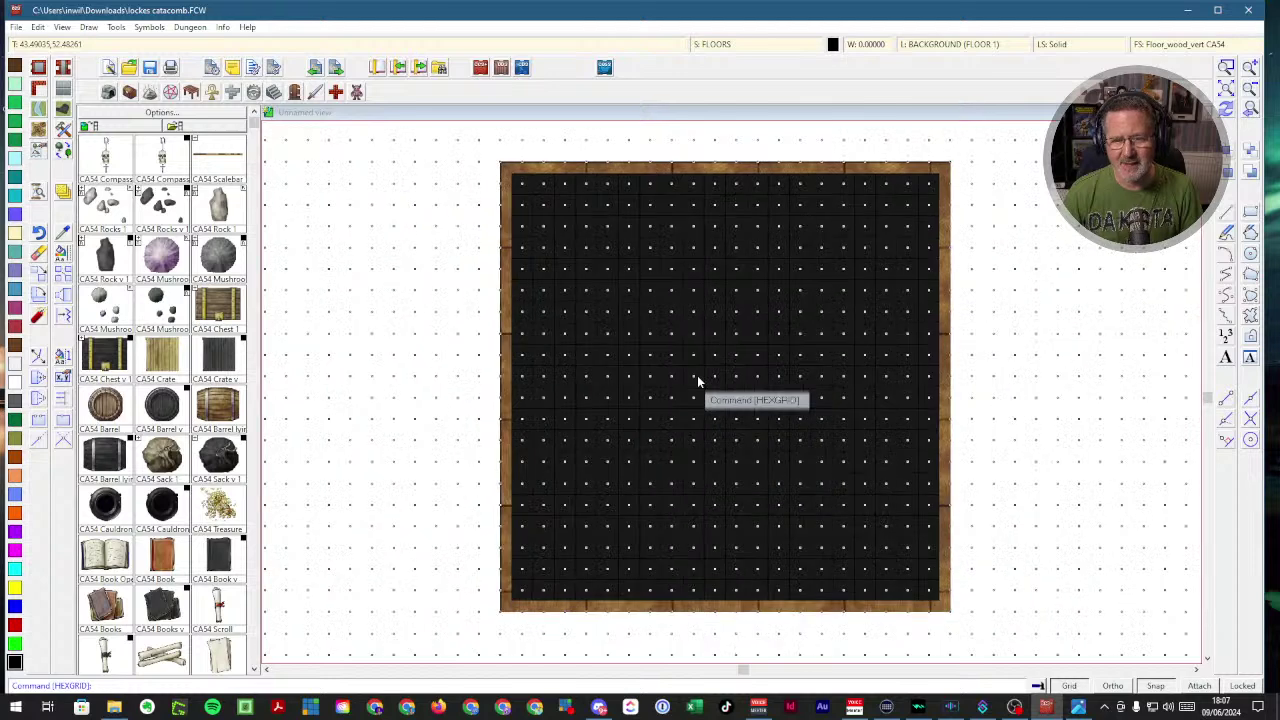
{"action": "scroll", "coordinate": [697, 380], "scroll_direction": "up", "scroll_amount": 1}
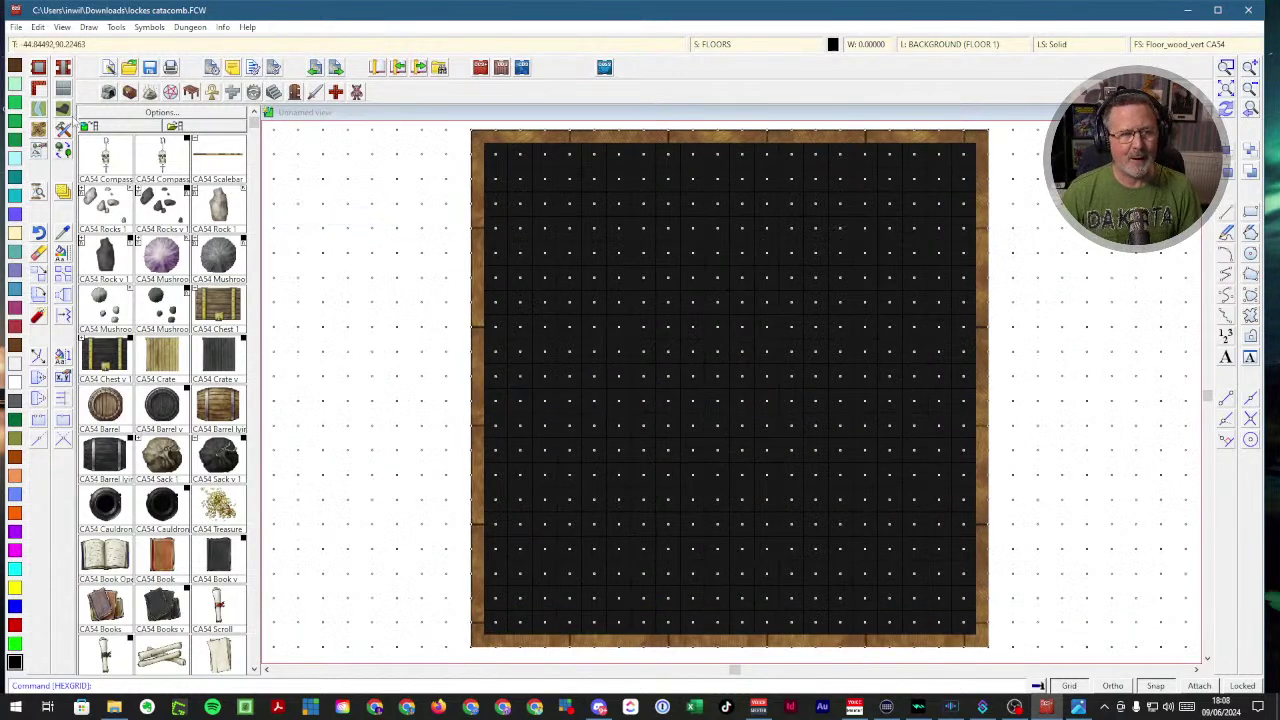
{"action": "left_click", "coordinate": [64, 68]}
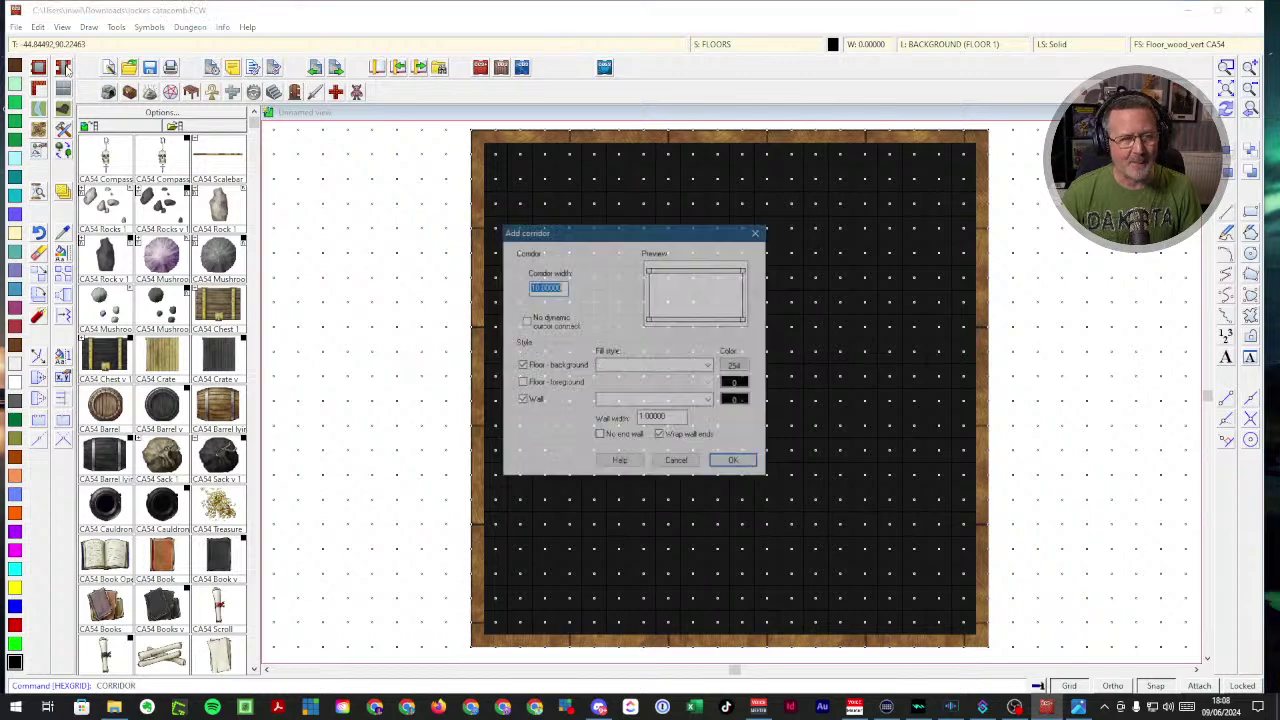
{"action": "left_click", "coordinate": [677, 461]}
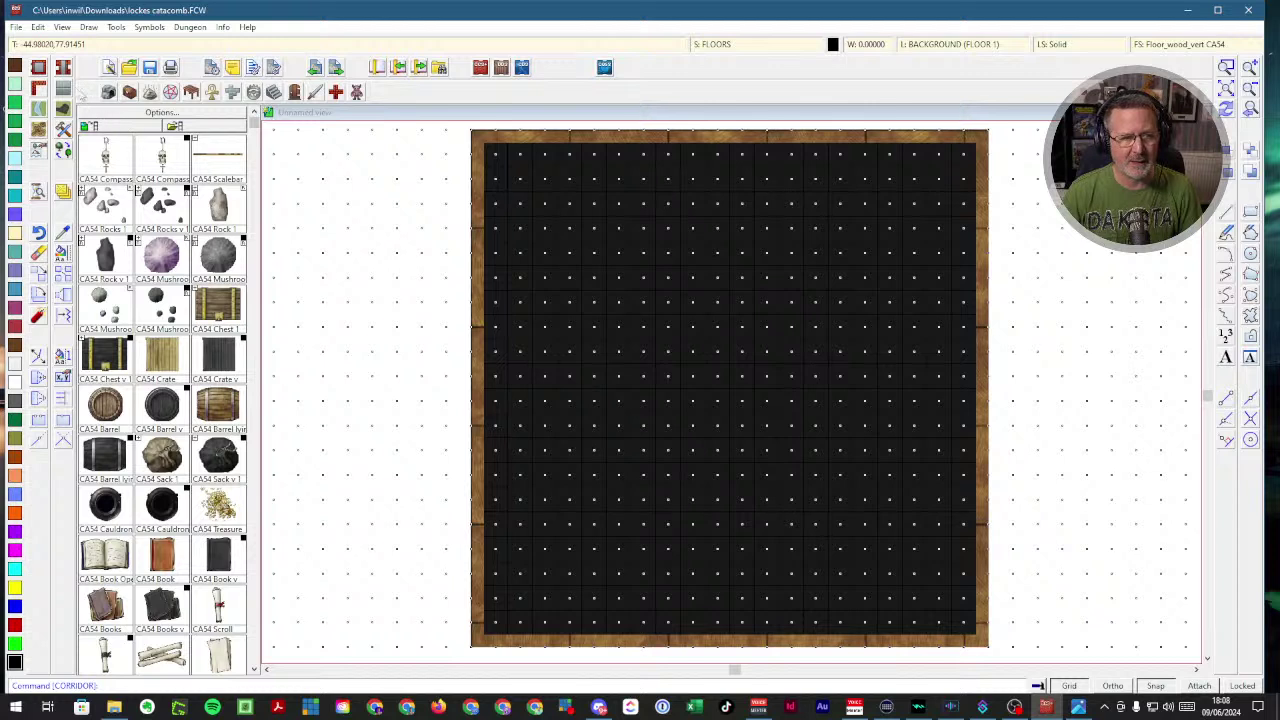
{"action": "left_click", "coordinate": [64, 68]}
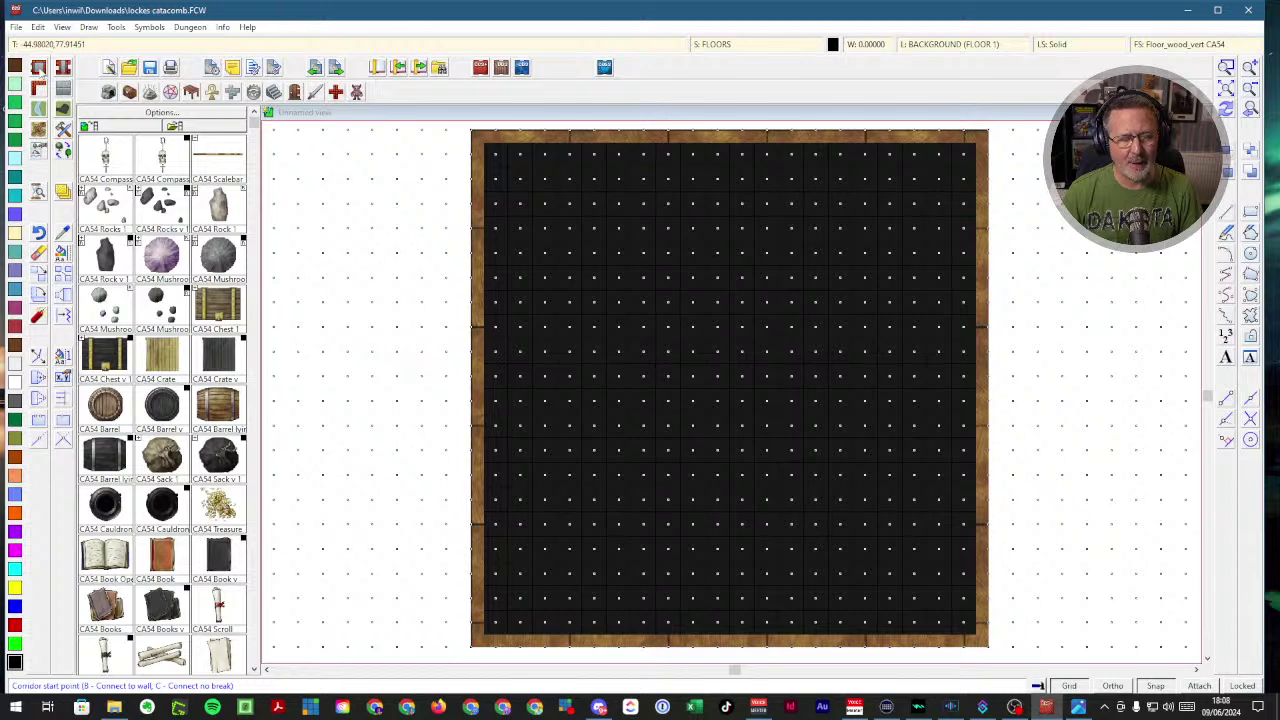
- Set up a rectangular room with its floor background filled with Wall_stone_grey CA54
{"action": "right_click", "coordinate": [41, 71]}
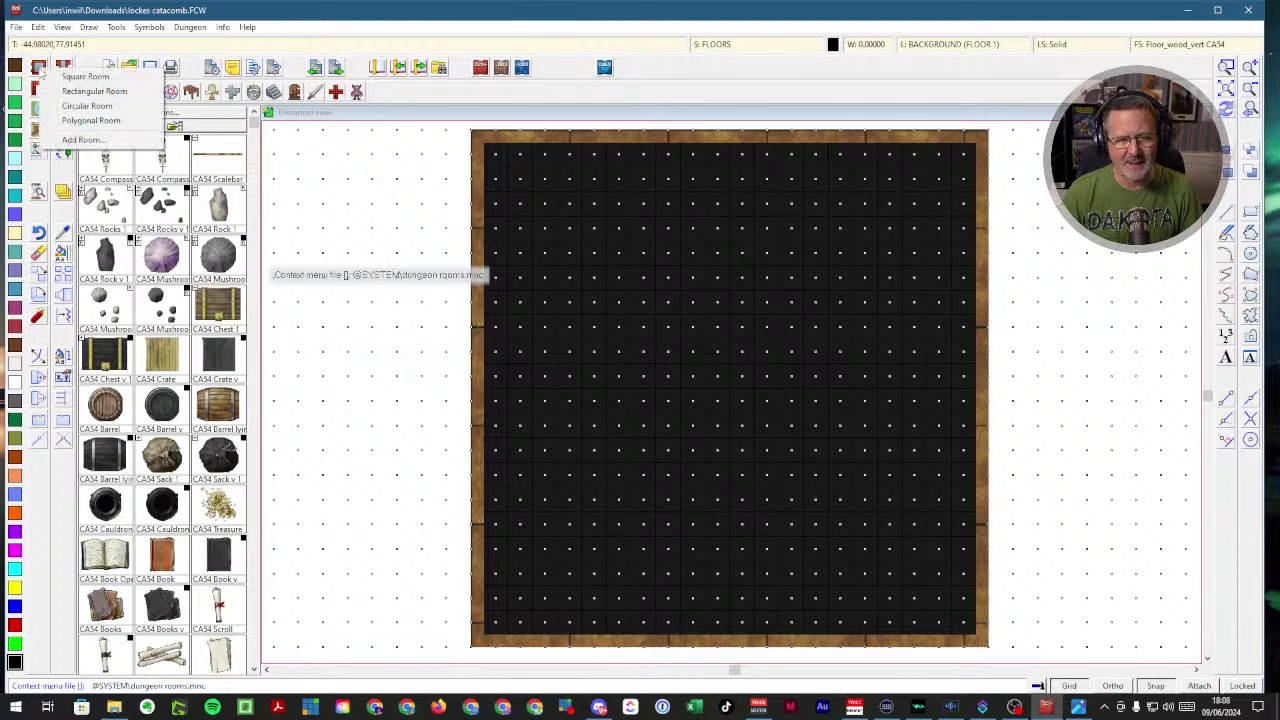
{"action": "left_click", "coordinate": [80, 139]}
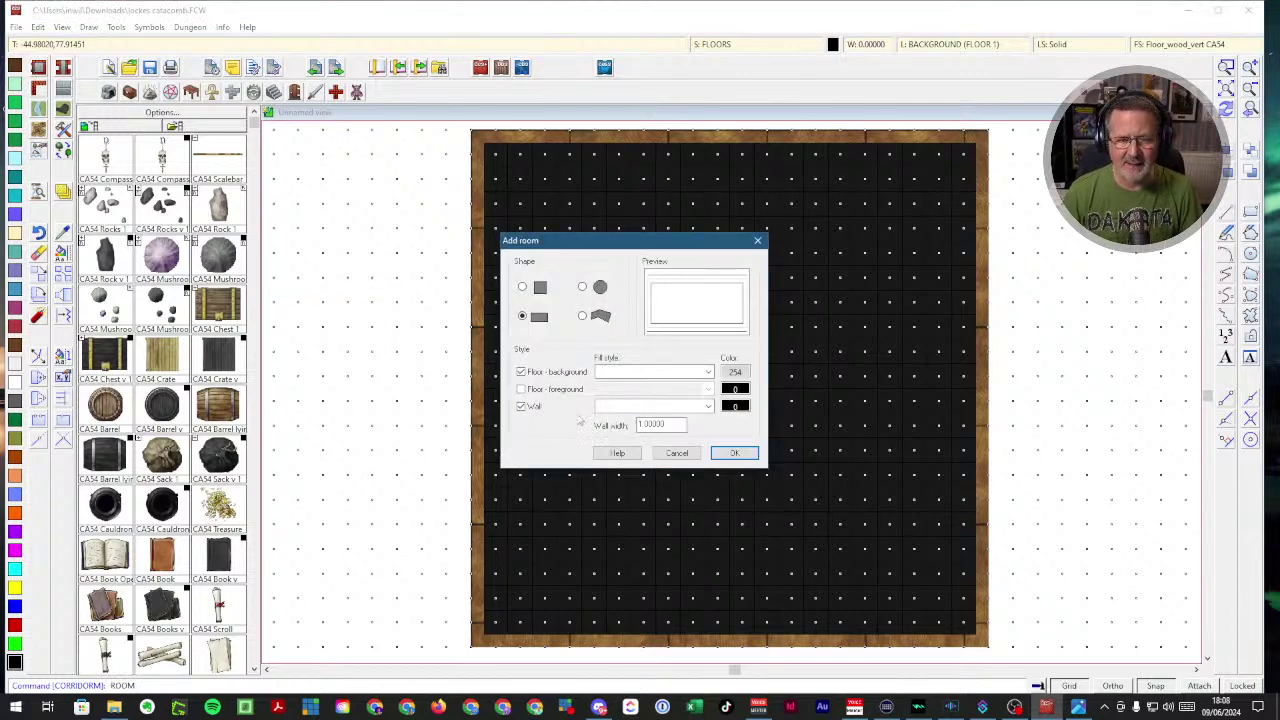
{"action": "left_click", "coordinate": [708, 372]}
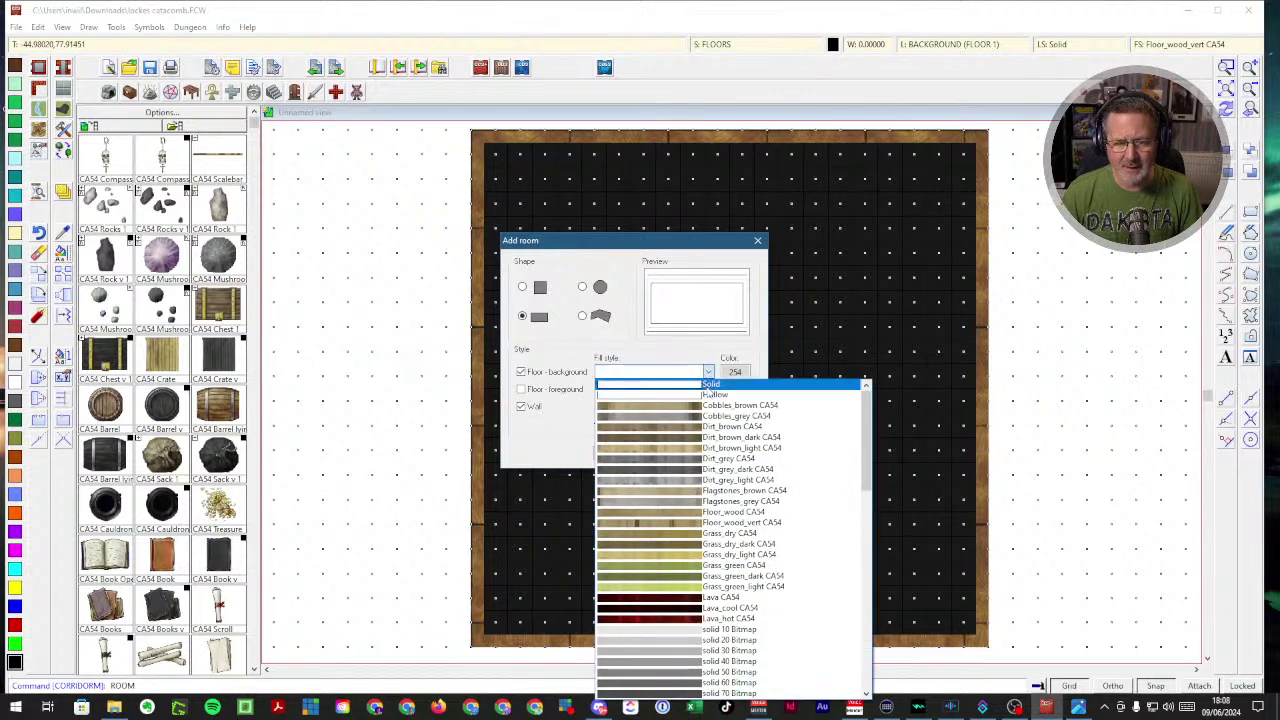
{"action": "left_click_drag", "start_coordinate": [866, 438], "coordinate": [862, 540]}
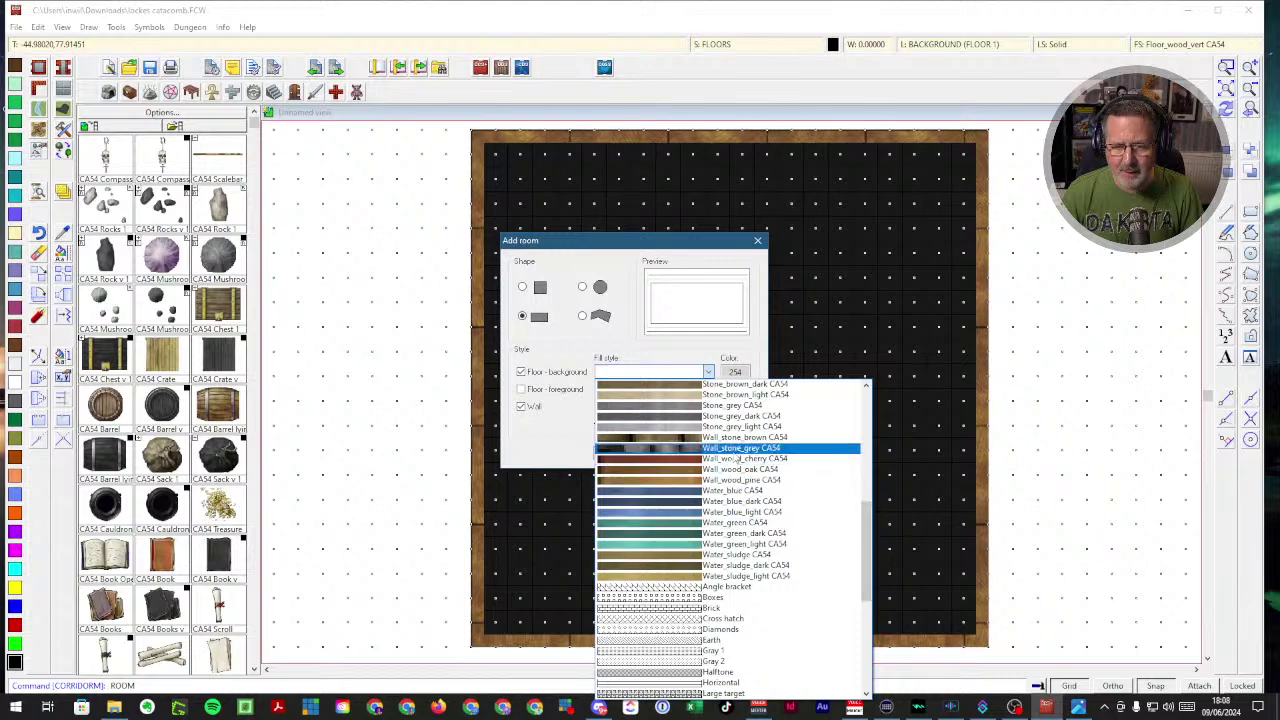
{"action": "left_click", "coordinate": [740, 447]}
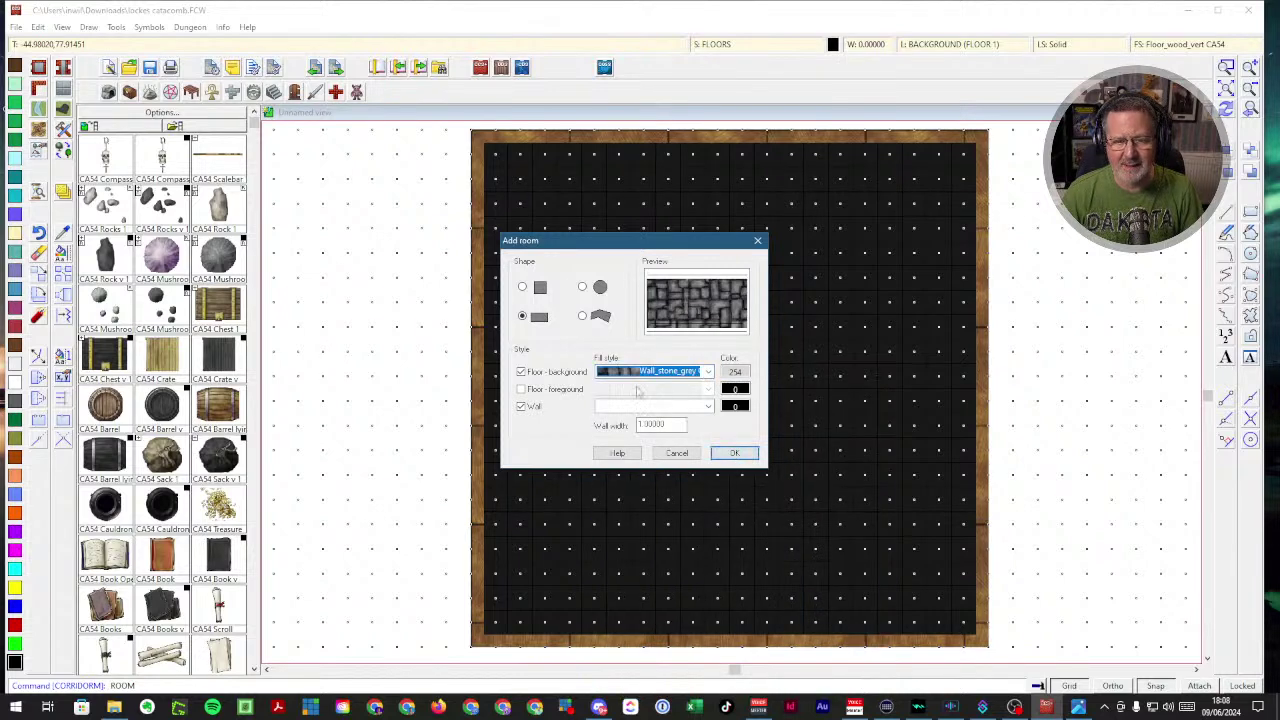
- Set the room wall's fill style to Wall_stone_grey CA54
{"action": "left_click", "coordinate": [710, 408]}
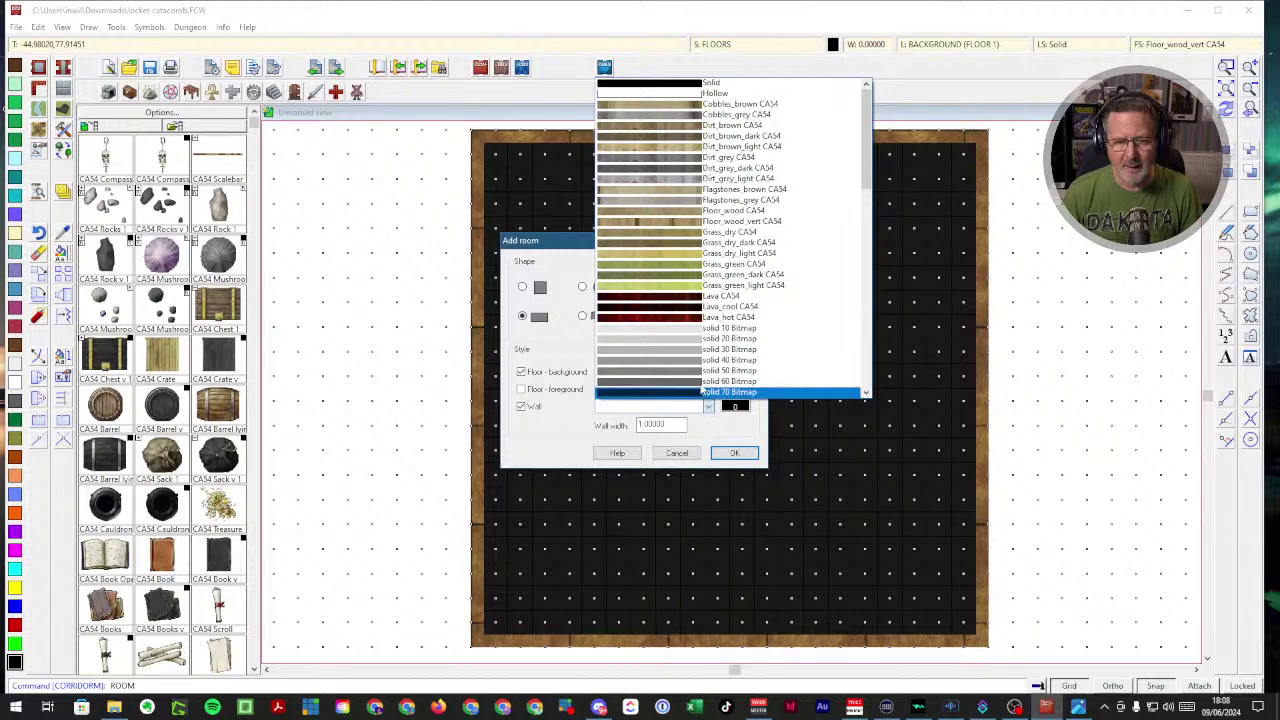
{"action": "scroll", "coordinate": [694, 343], "scroll_direction": "down", "scroll_amount": 1}
{"action": "scroll", "coordinate": [694, 343], "scroll_direction": "down", "scroll_amount": 6}
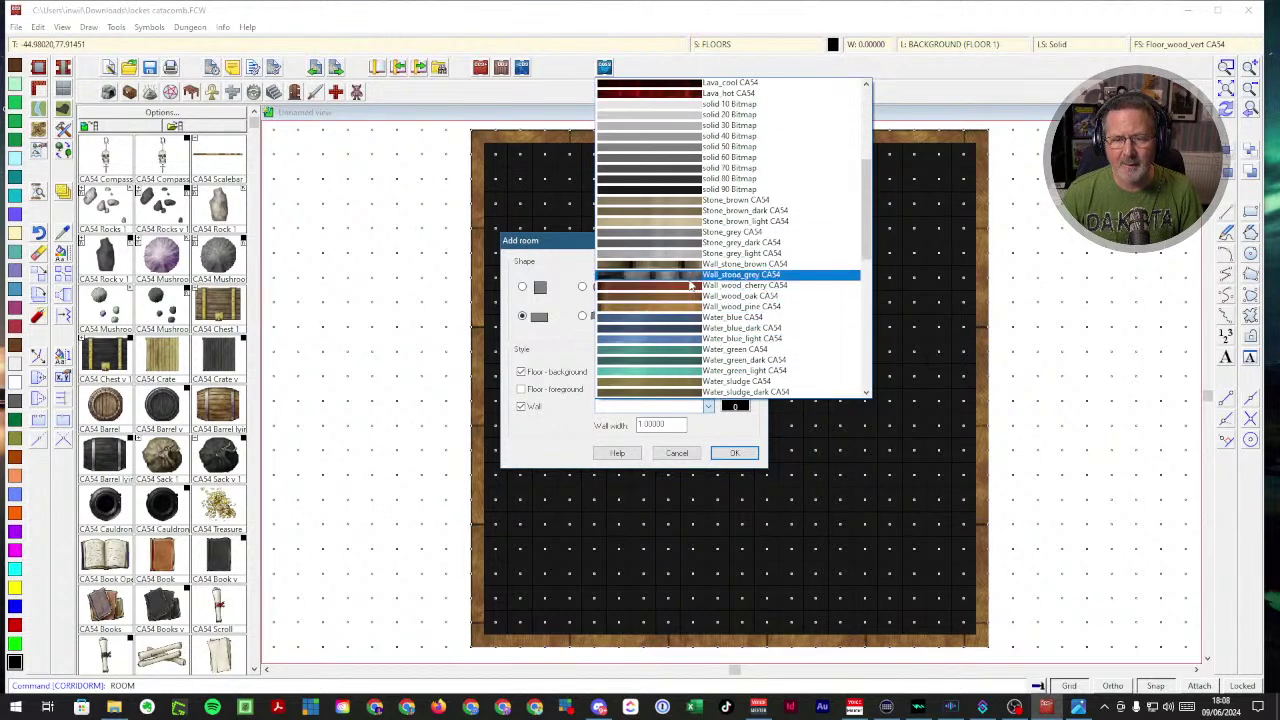
{"action": "left_click", "coordinate": [687, 276]}
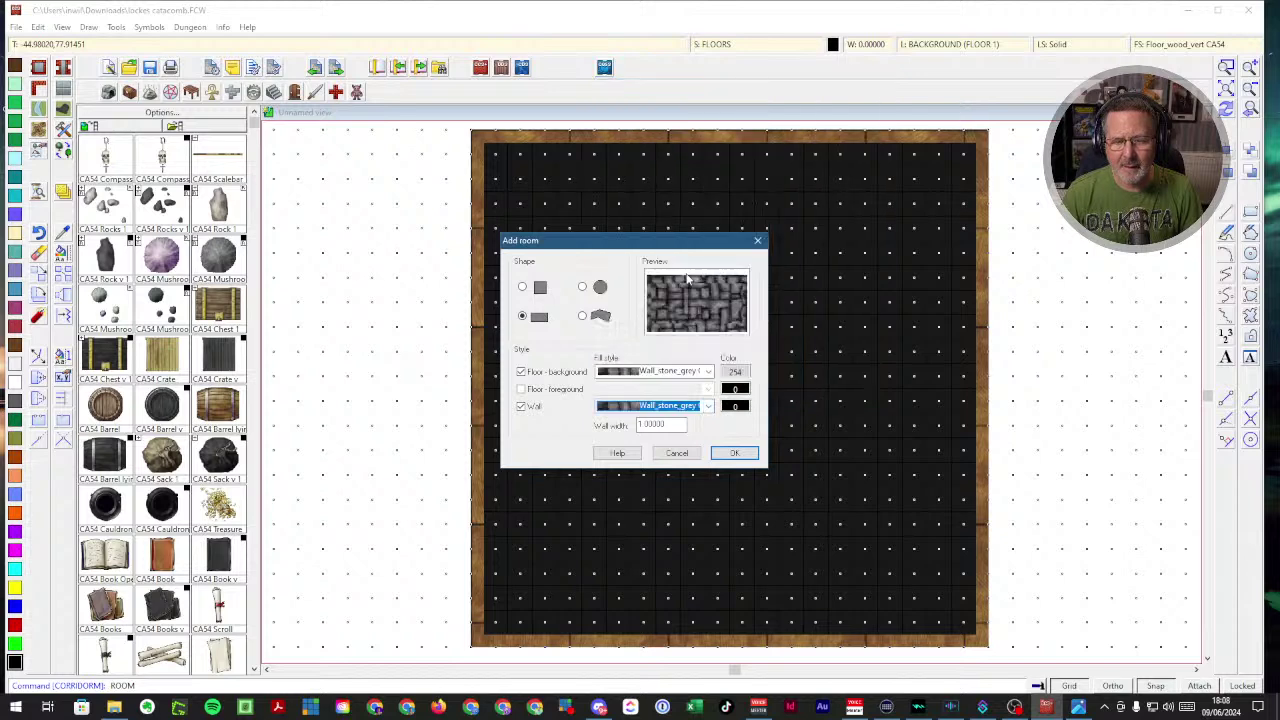
- Set the room wall's fill style to Wall_stone_brown CA54 and accept the room settings
{"action": "left_click", "coordinate": [710, 406]}
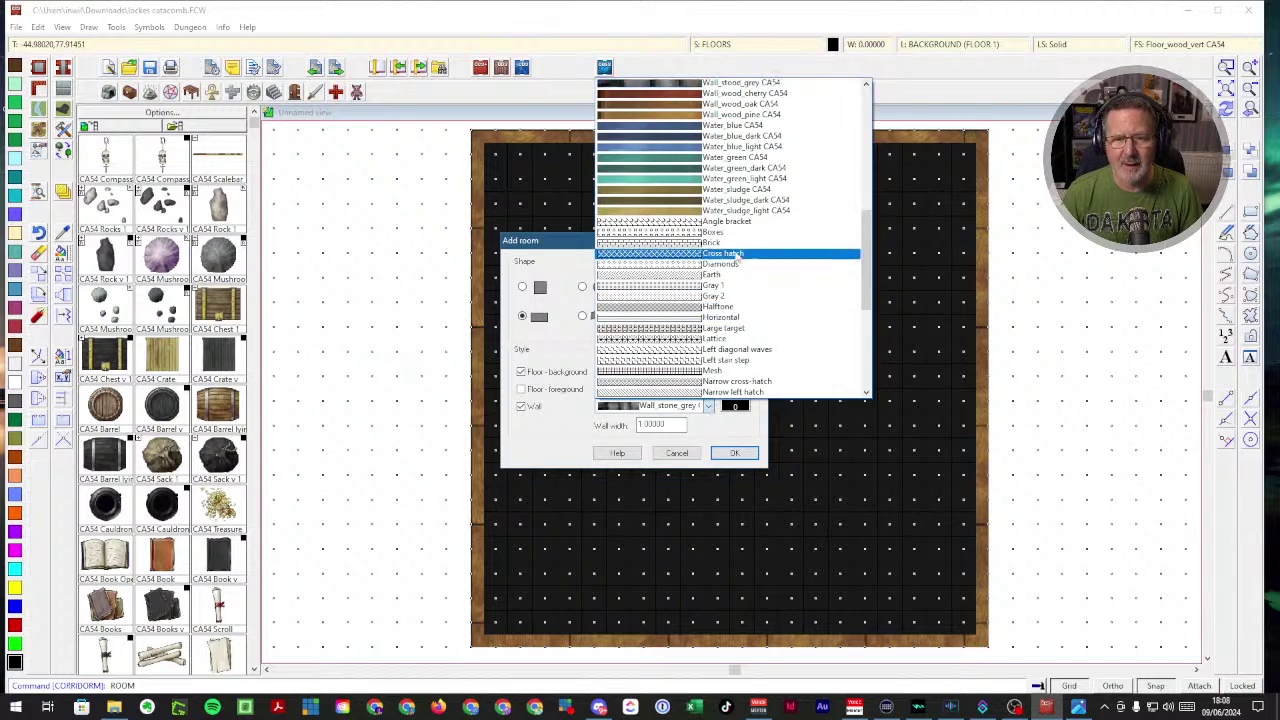
{"action": "scroll", "coordinate": [730, 260], "scroll_direction": "up", "scroll_amount": 4}
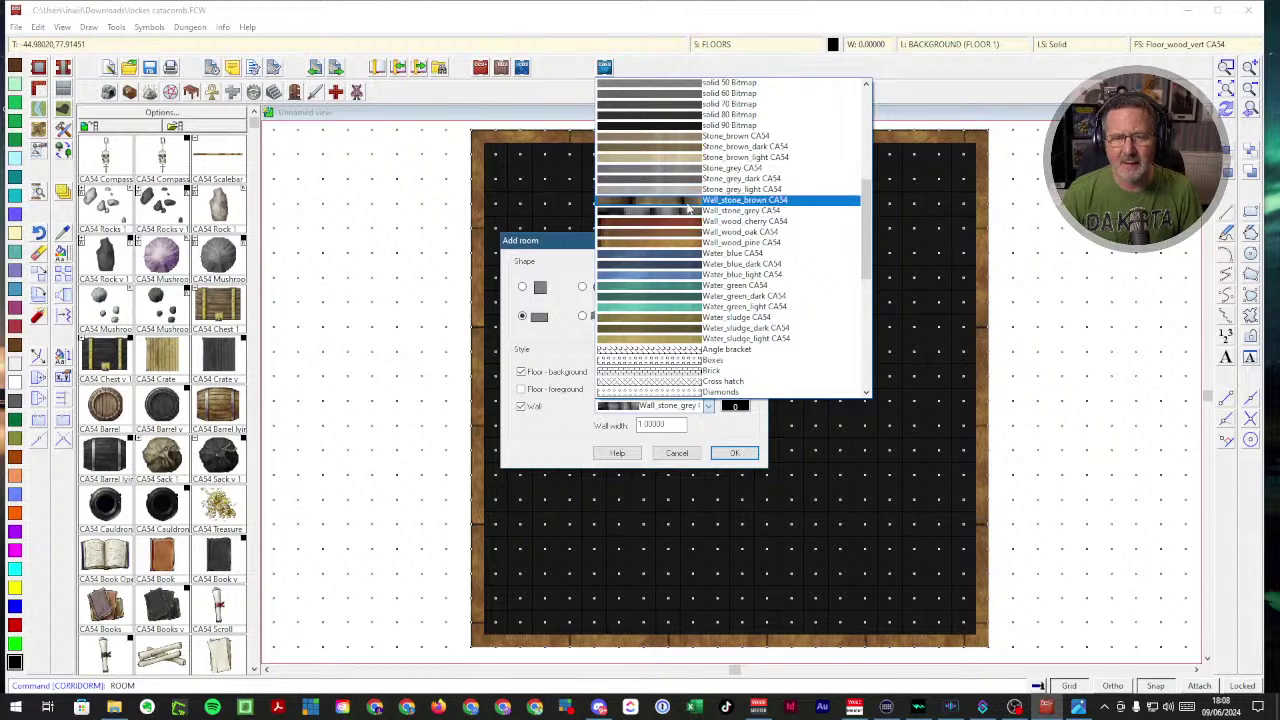
{"action": "left_click", "coordinate": [688, 201]}
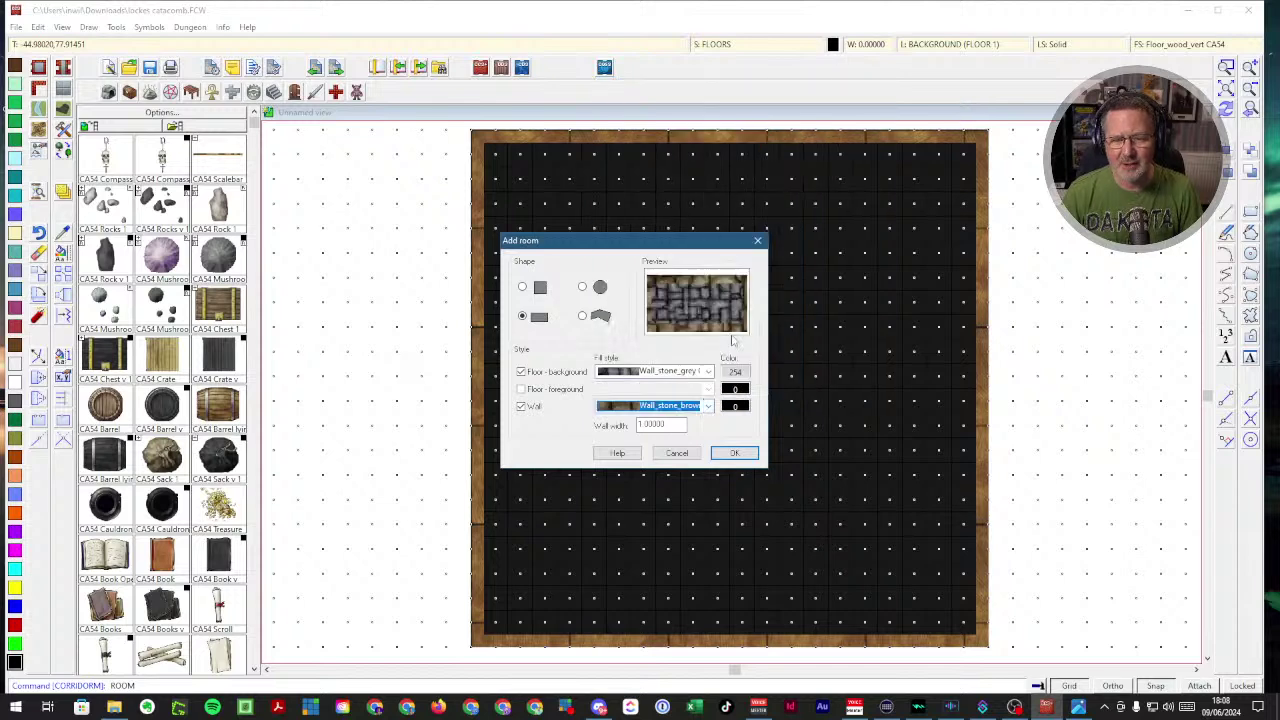
{"action": "left_click", "coordinate": [733, 456]}
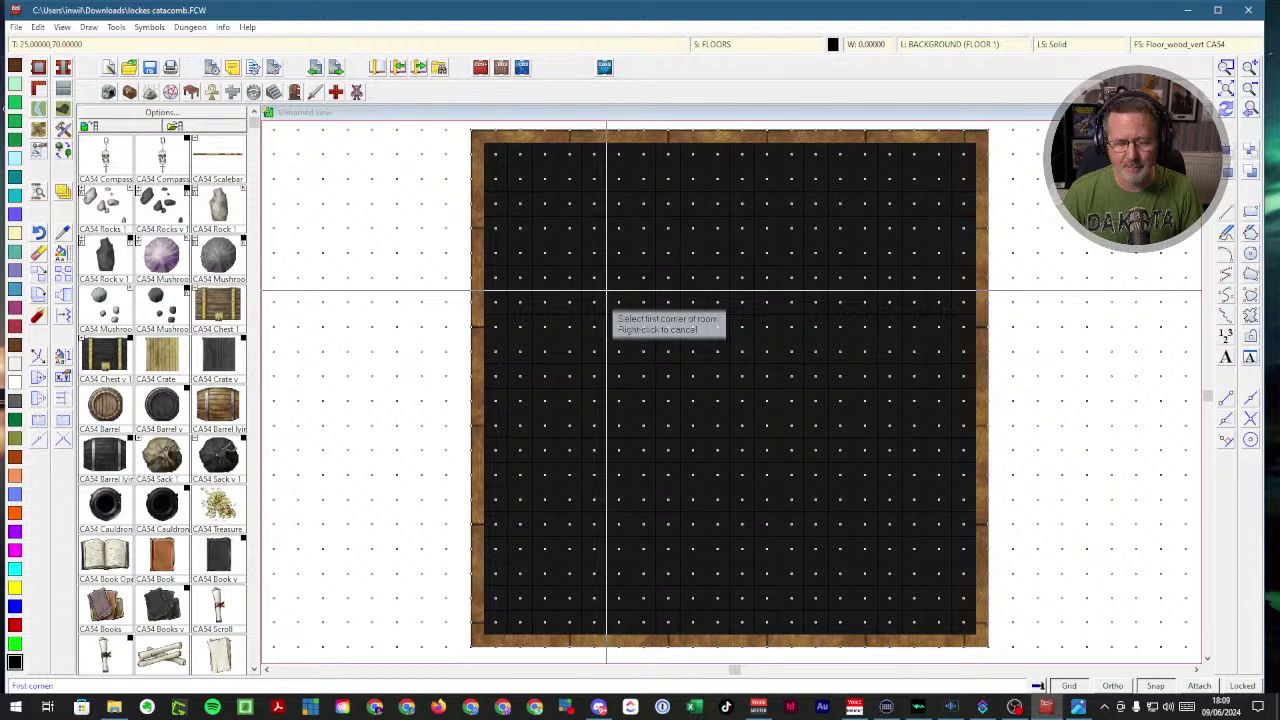
- Draw a room 40 ft wide and 35 ft high with corners at (25,70), (25,35) and (65,35)
{"action": "left_click", "coordinate": [606, 292]}
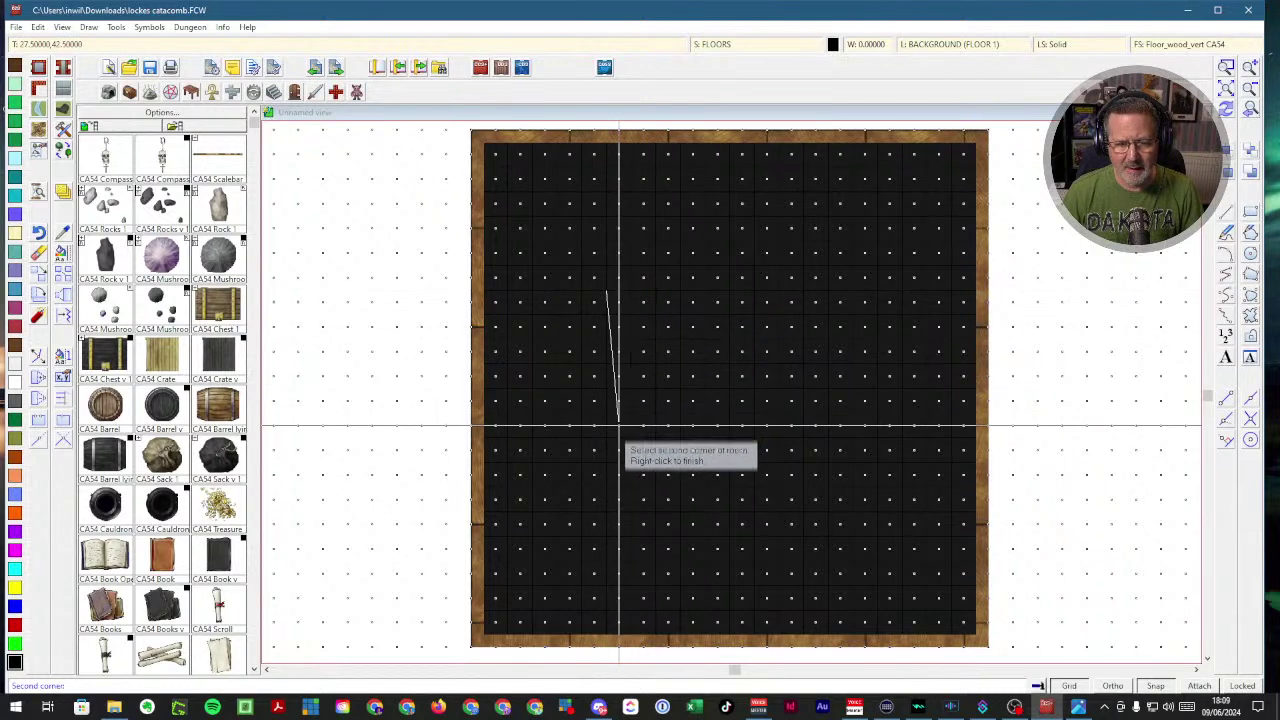
{"action": "left_click", "coordinate": [606, 462]}
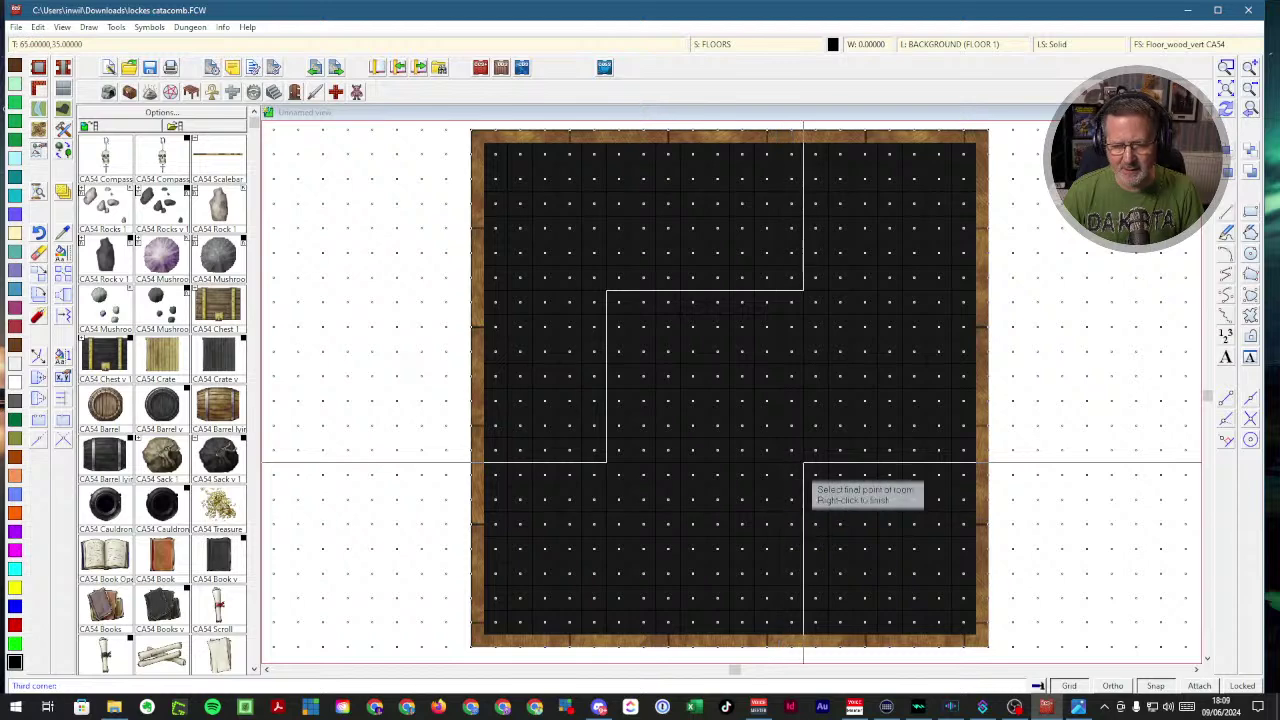
{"action": "left_click", "coordinate": [804, 462]}
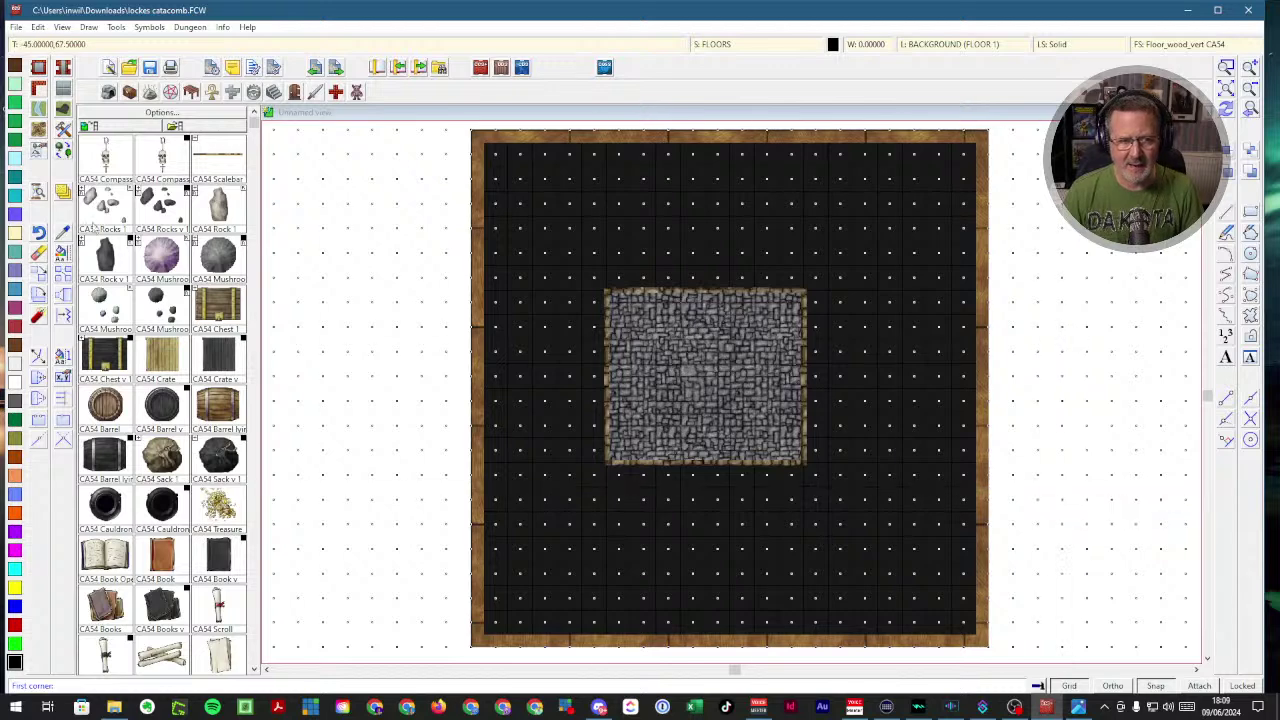
- Draw a 10 ft wide corridor from the room's west wall at (25,52.5) to the map's west edge at (0,52.5)
{"action": "left_click", "coordinate": [63, 67]}
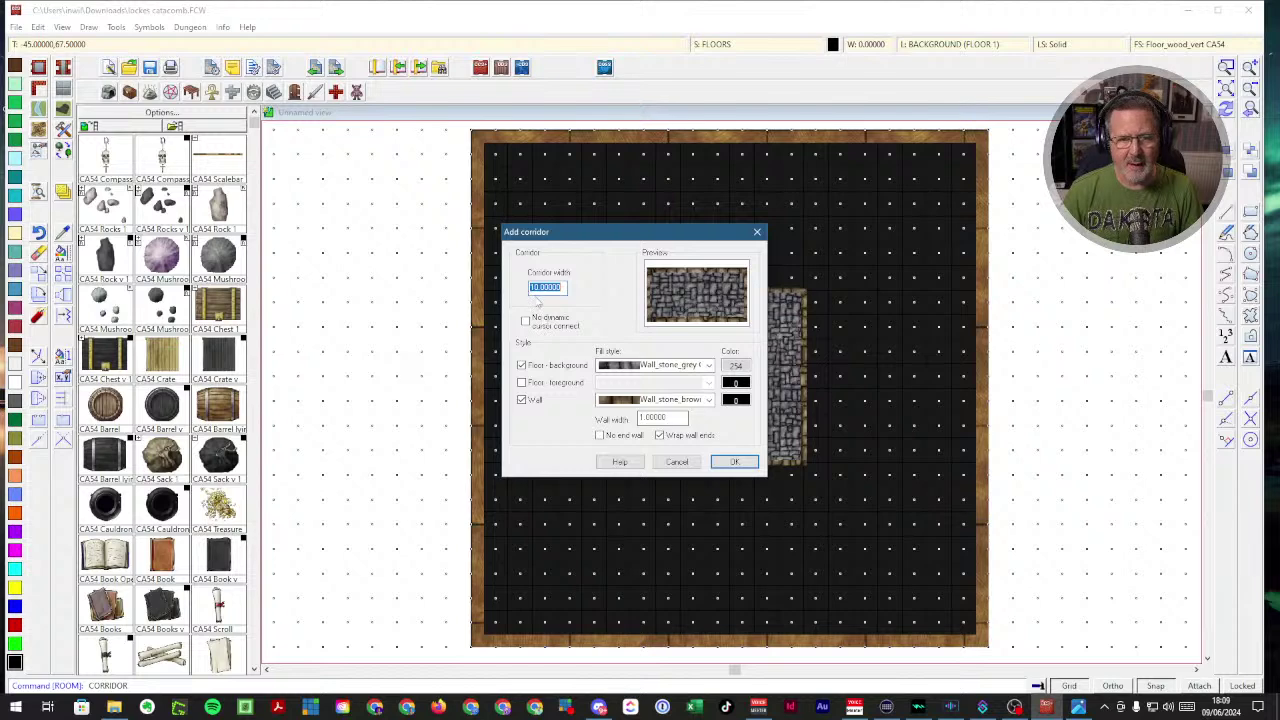
{"action": "left_click", "coordinate": [730, 461]}
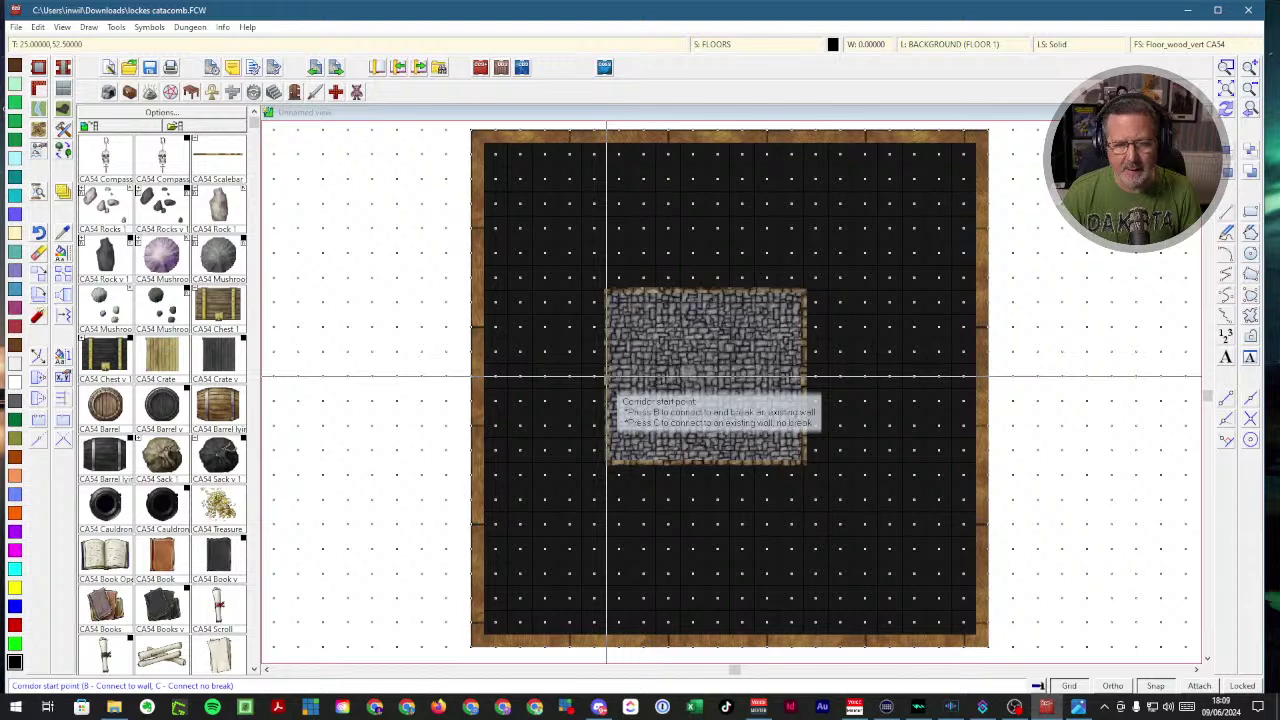
{"action": "left_click", "coordinate": [606, 365]}
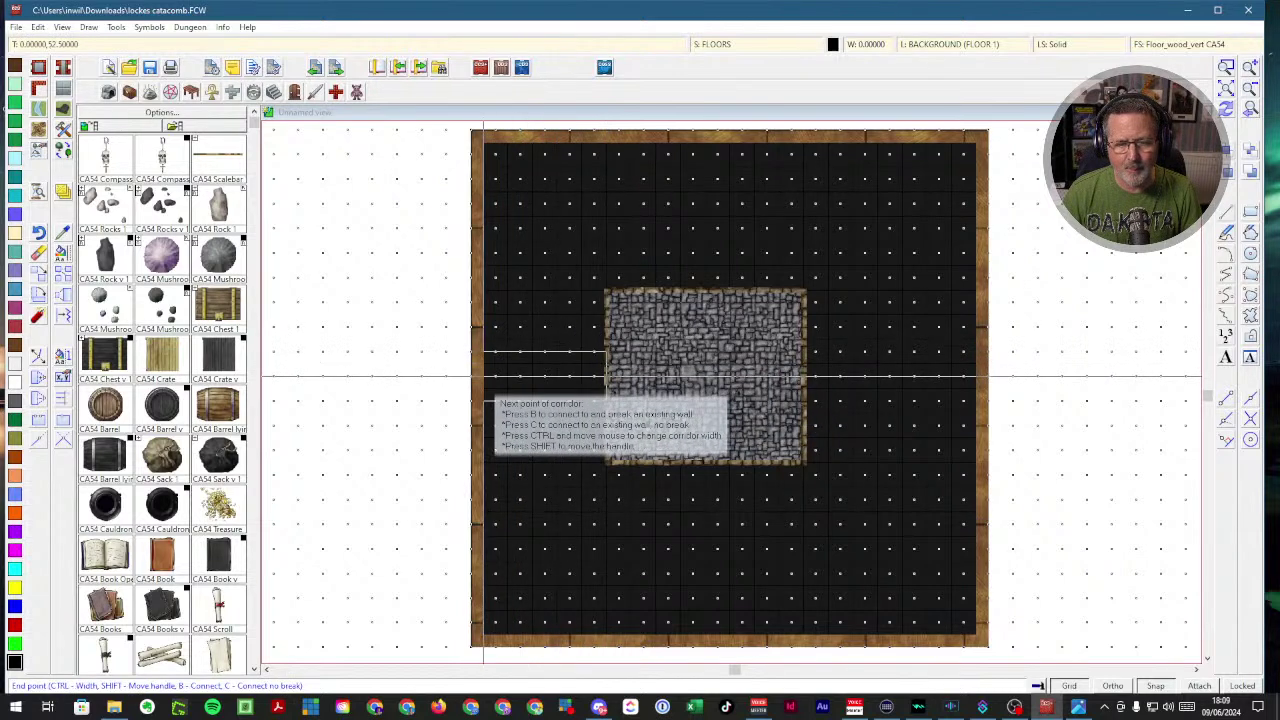
{"action": "left_click", "coordinate": [484, 378]}
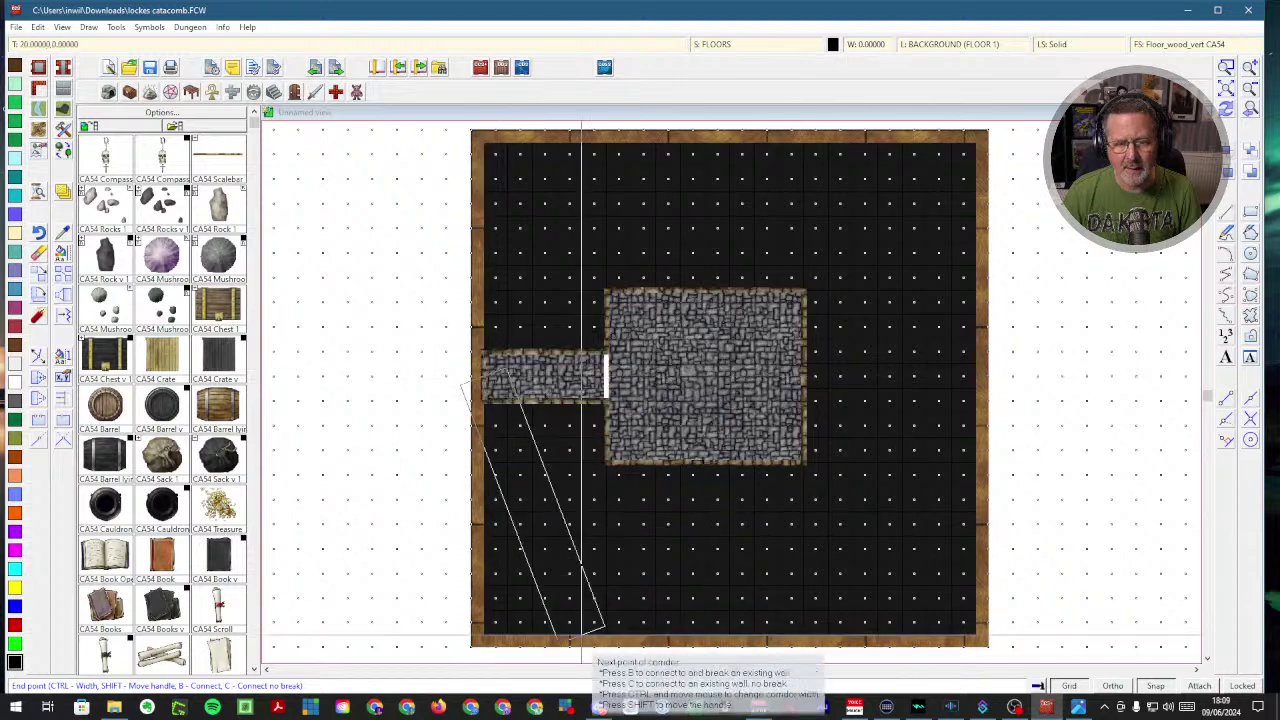
{"action": "right_click", "coordinate": [410, 450]}
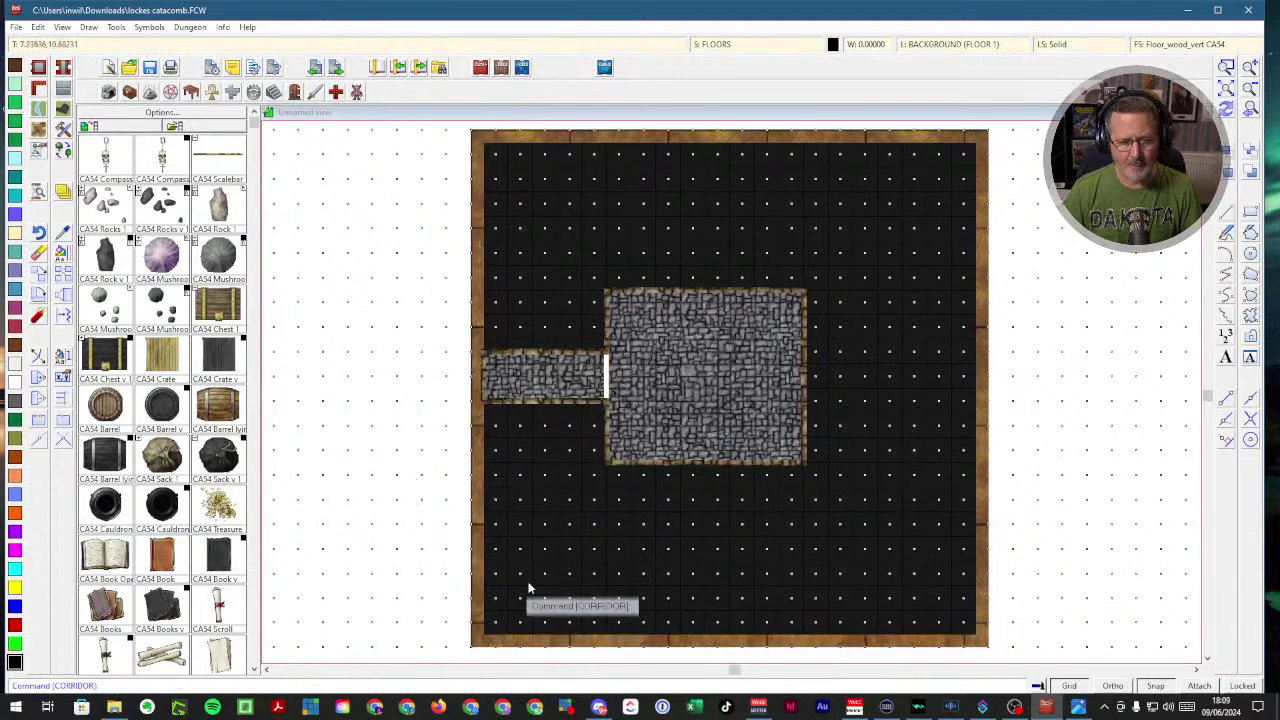
- Place a CA54 Stairs symbol from the up-and-down symbols at the west end of the corridor
{"action": "scroll", "coordinate": [1014, 366], "scroll_direction": "up", "scroll_amount": 4}
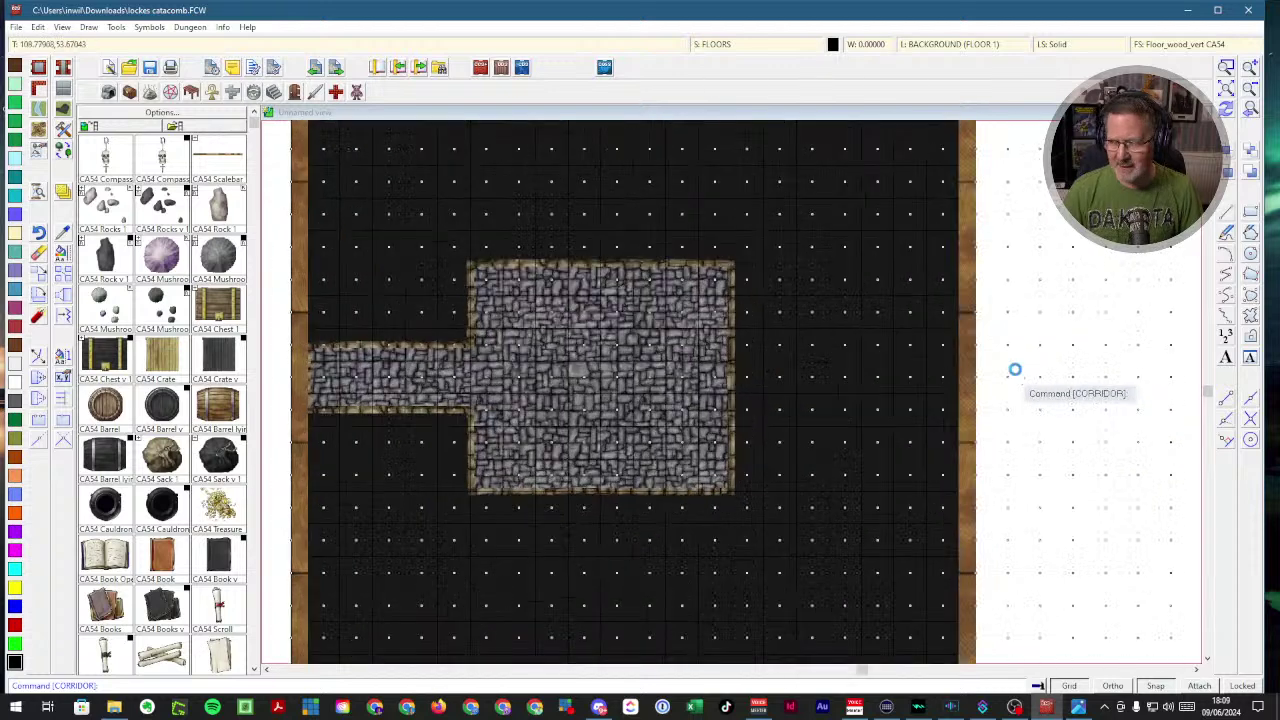
{"action": "scroll", "coordinate": [1020, 388], "scroll_direction": "down", "scroll_amount": 1}
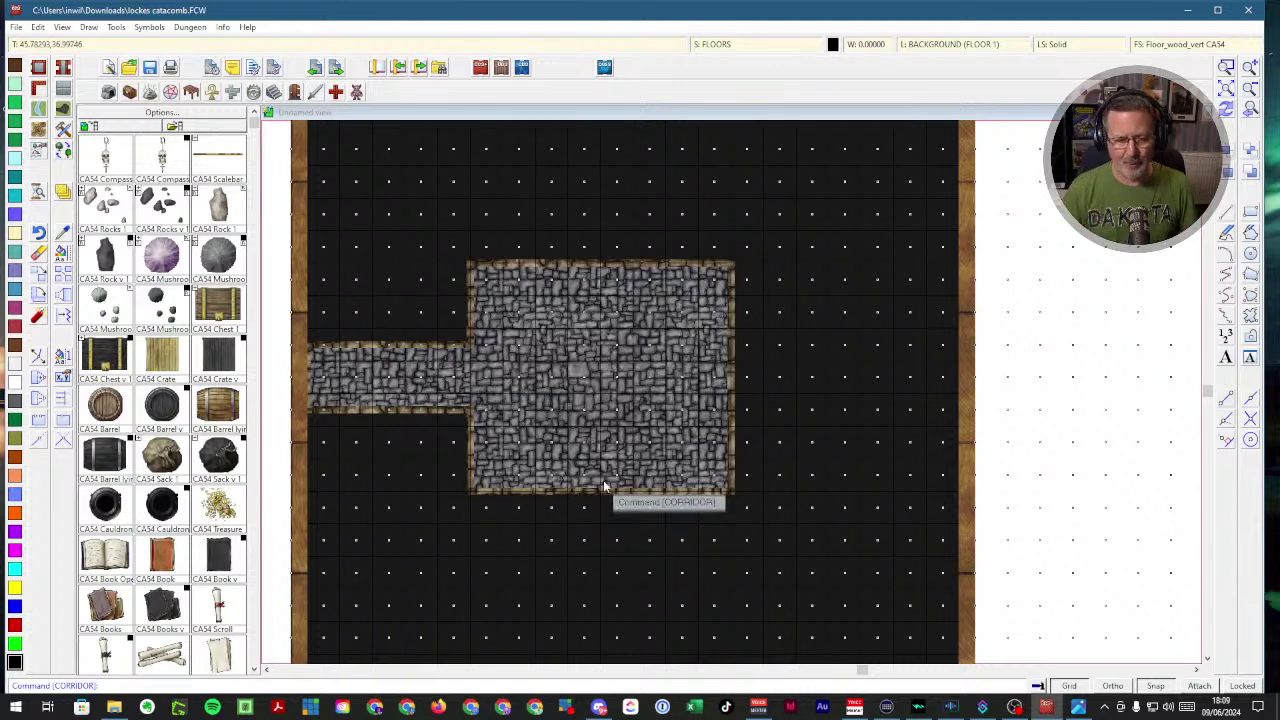
{"action": "left_click_drag", "start_coordinate": [862, 673], "coordinate": [737, 669]}
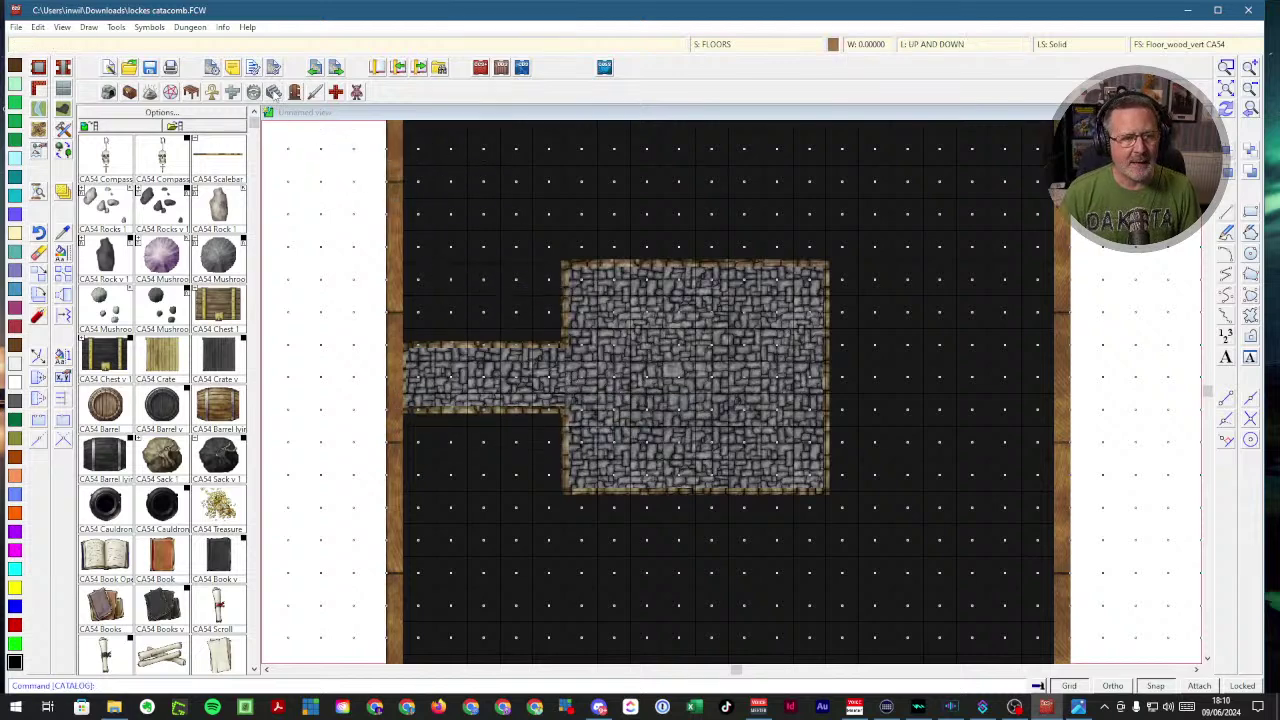
{"action": "left_click", "coordinate": [274, 91]}
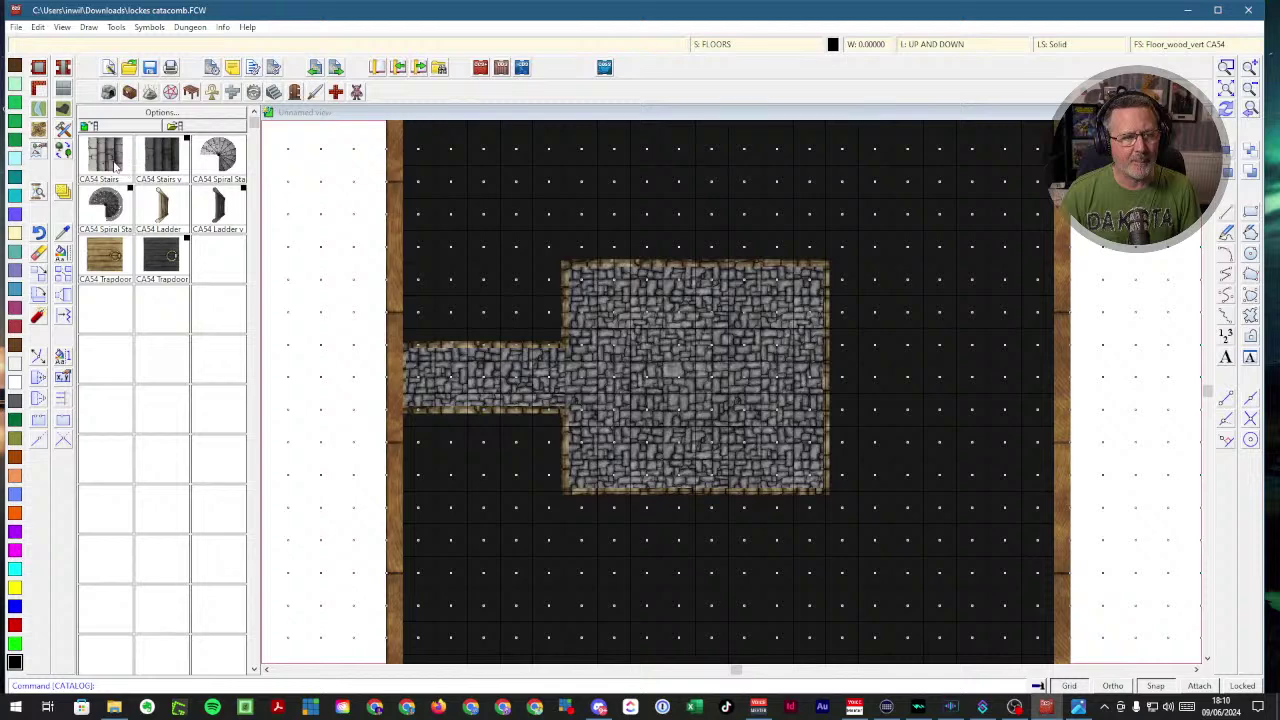
{"action": "left_click", "coordinate": [115, 165]}
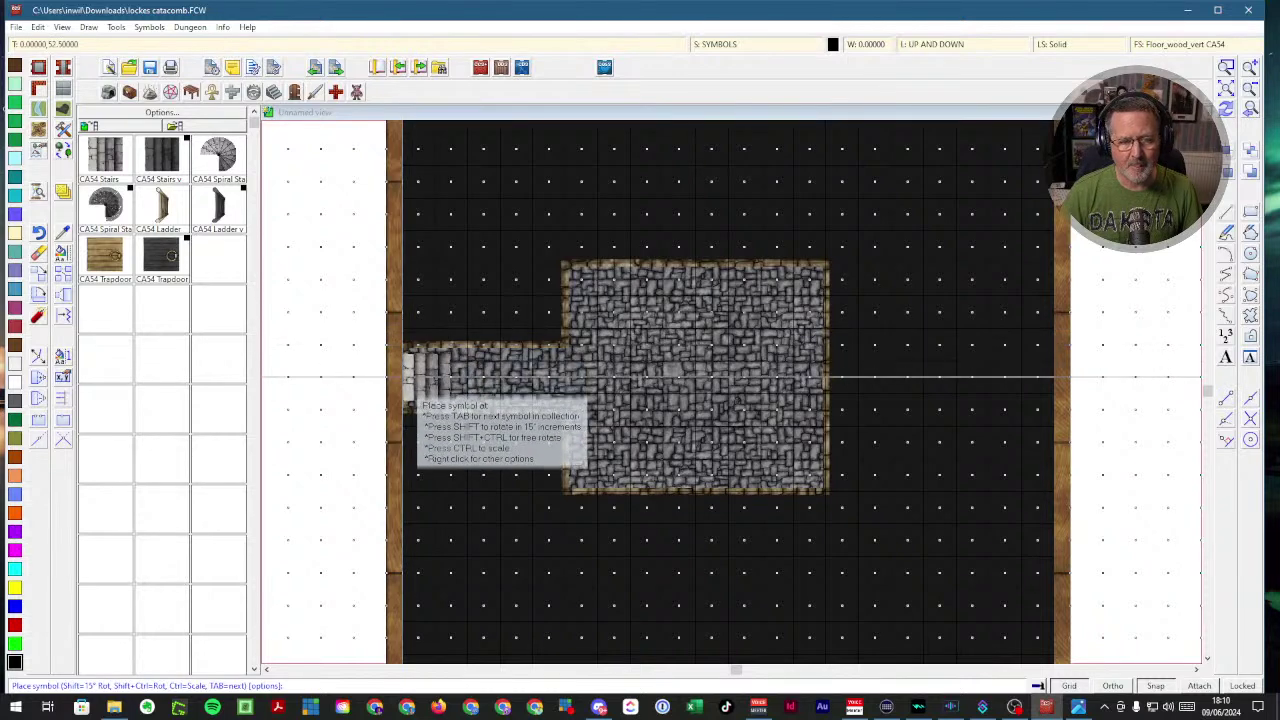
{"action": "left_click", "coordinate": [415, 392]}
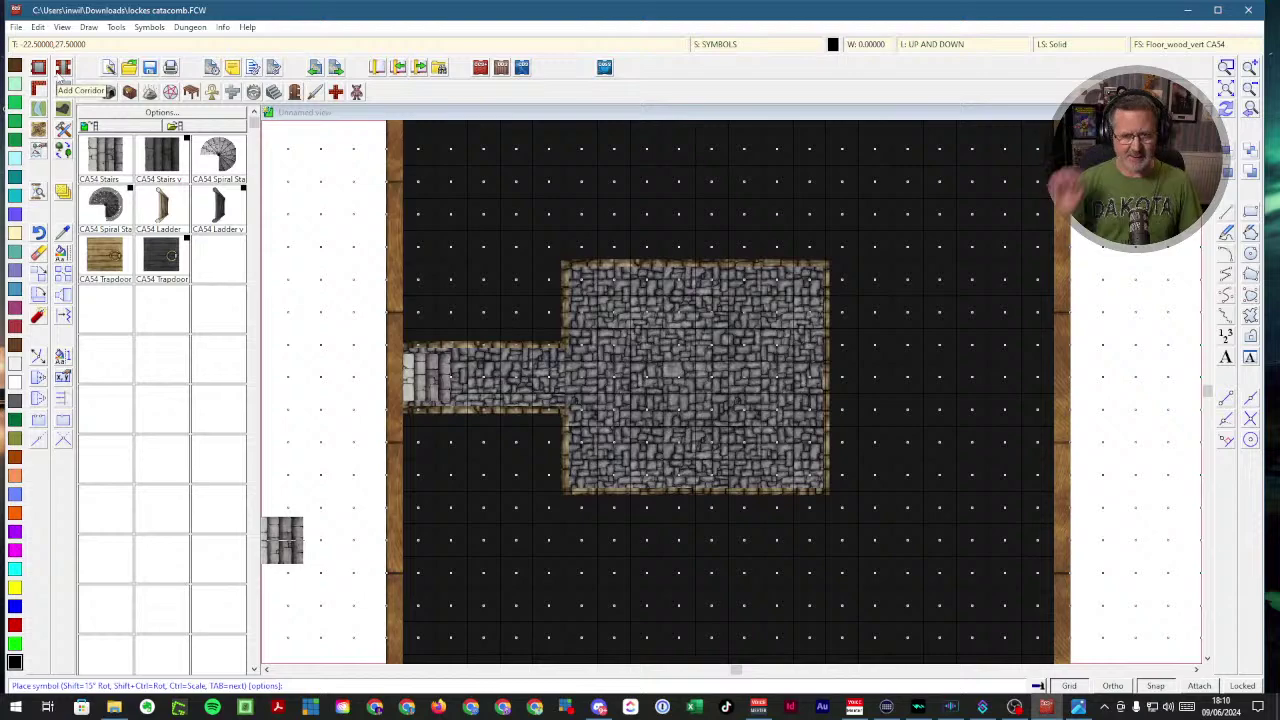
- Draw a corridor one 5 ft grid square wide from the room's east wall at y 57.5 to (77.5,57.5)
{"action": "scroll", "coordinate": [1012, 323], "scroll_direction": "down", "scroll_amount": 4}
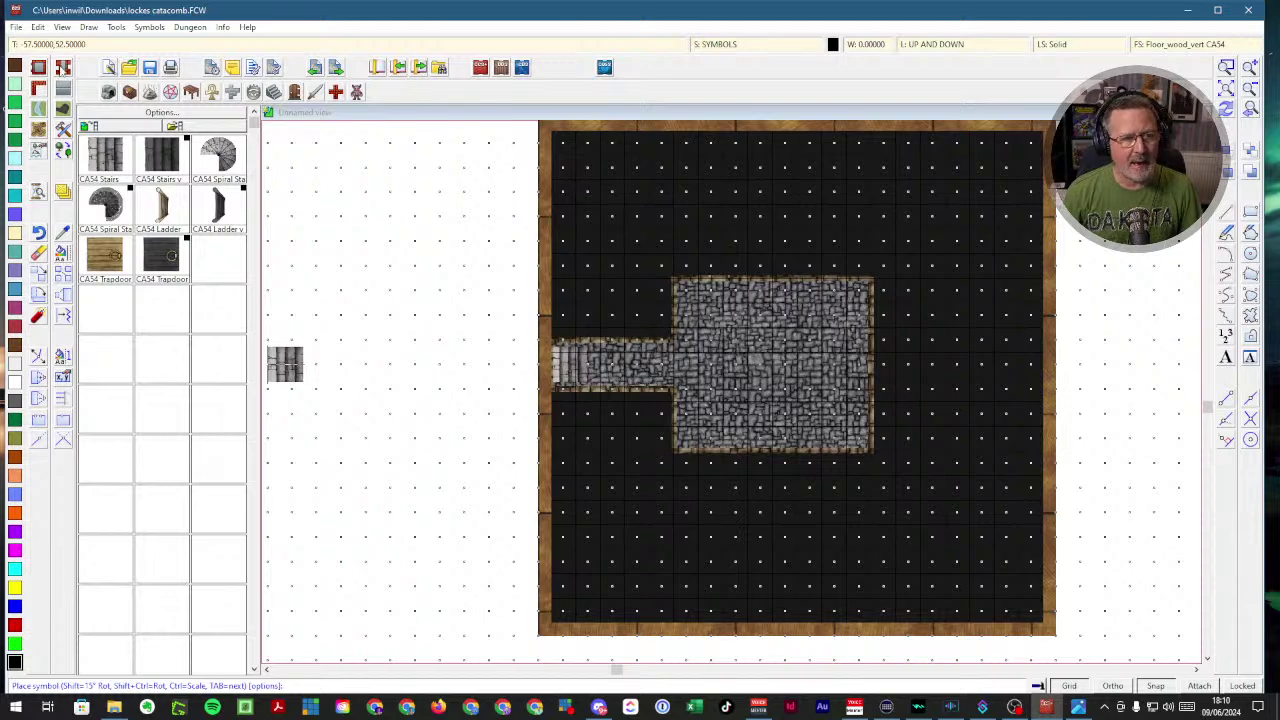
{"action": "left_click", "coordinate": [62, 67]}
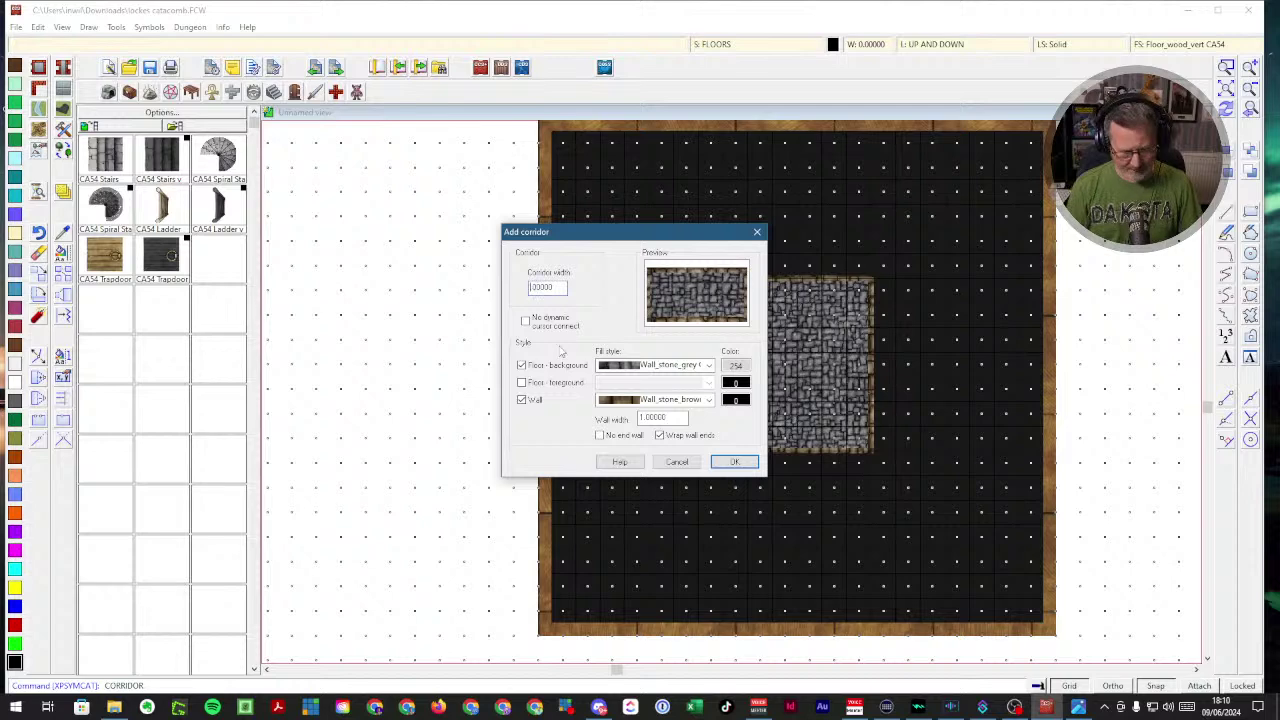
{"action": "left_click", "coordinate": [734, 461]}
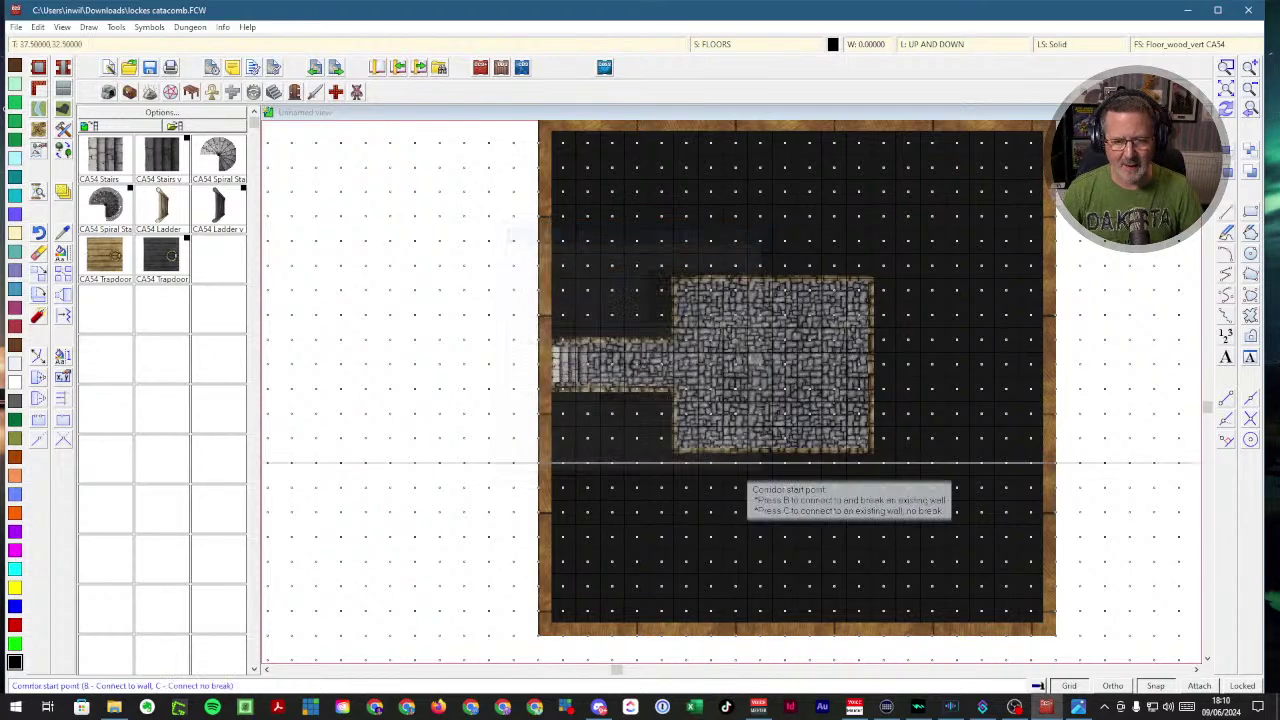
{"action": "left_click", "coordinate": [871, 340]}
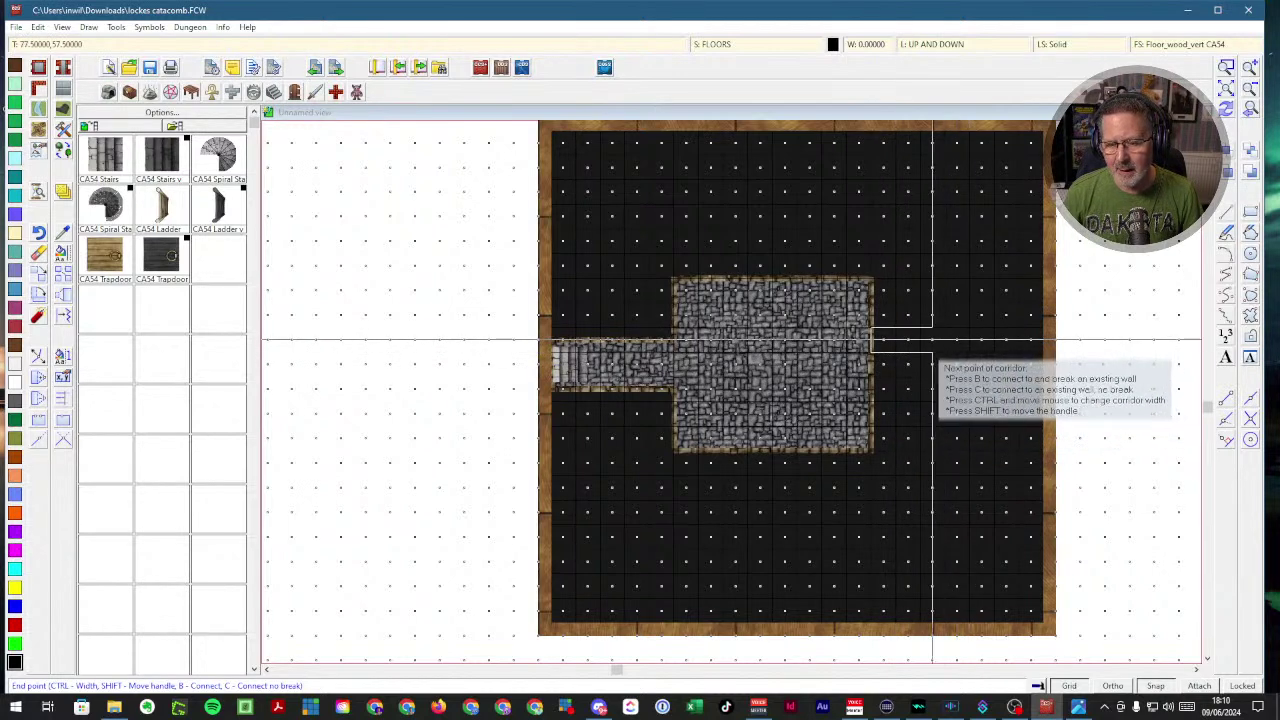
{"action": "left_click", "coordinate": [932, 340]}
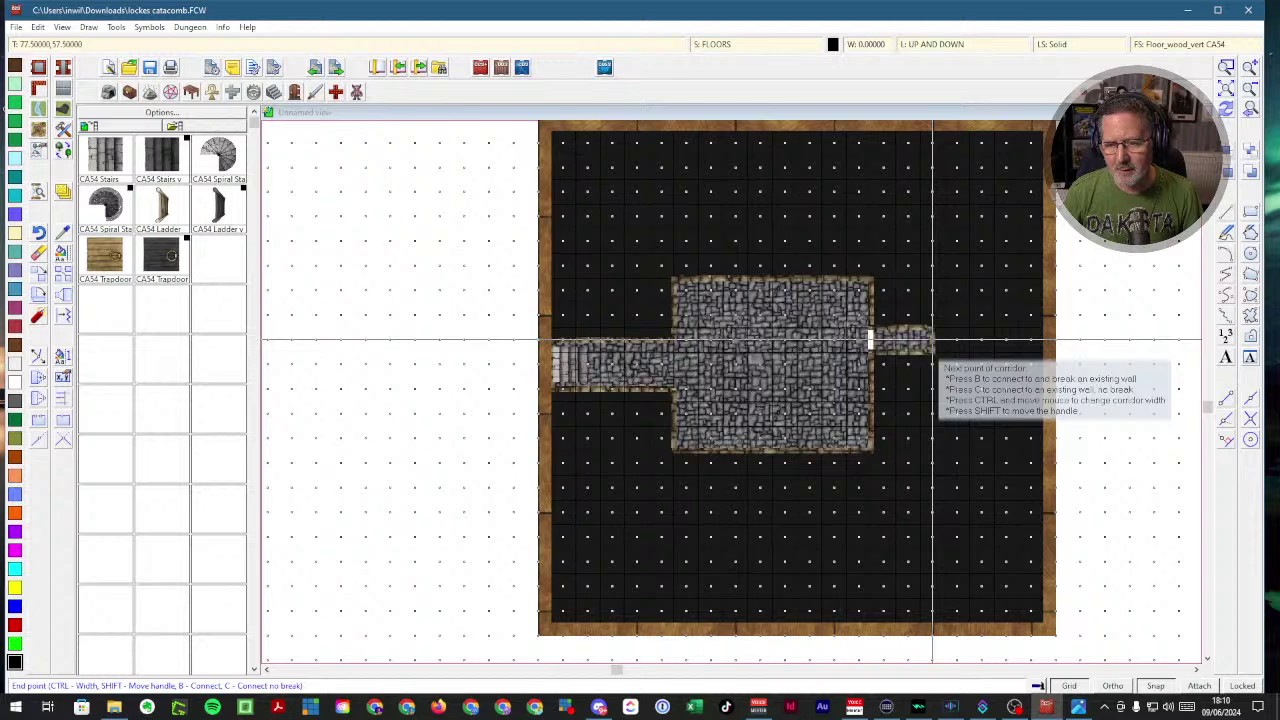
{"action": "right_click", "coordinate": [790, 571]}
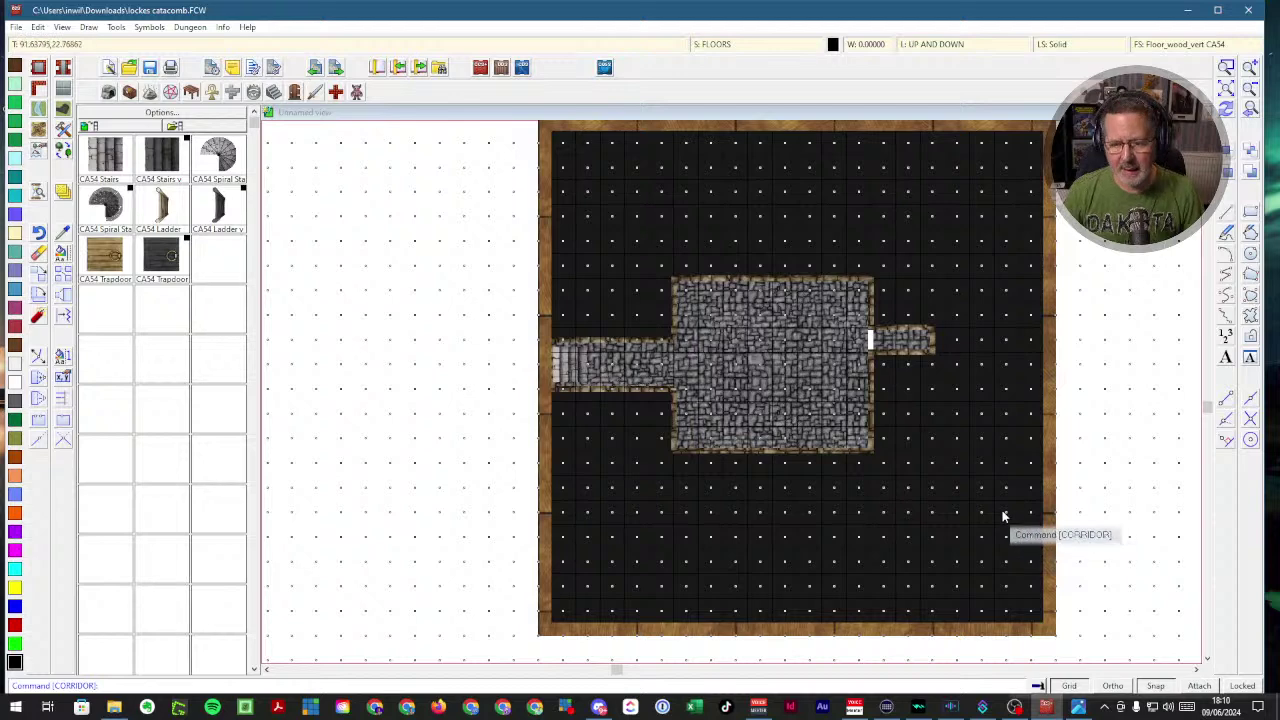
- Try to draw a 5 ft wide corridor from the room's east wall at (65,47.5) to (80,47.5)
{"action": "left_click", "coordinate": [63, 67]}
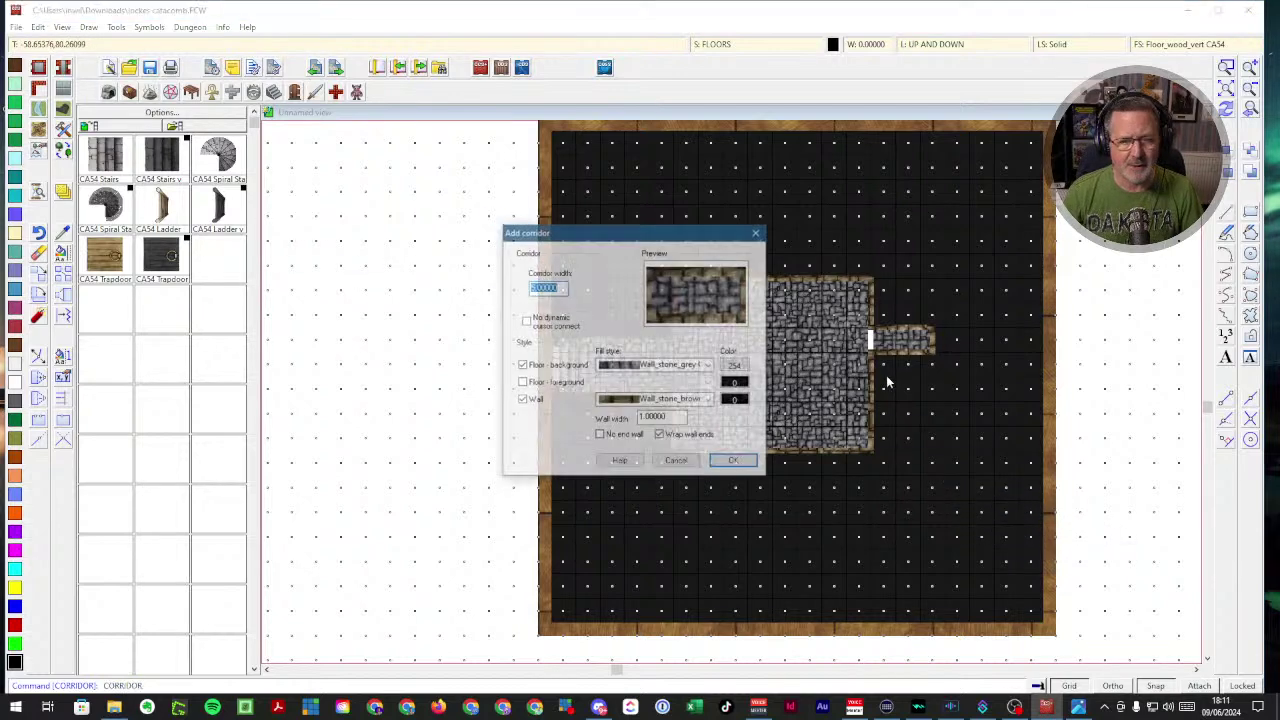
{"action": "left_click", "coordinate": [735, 463]}
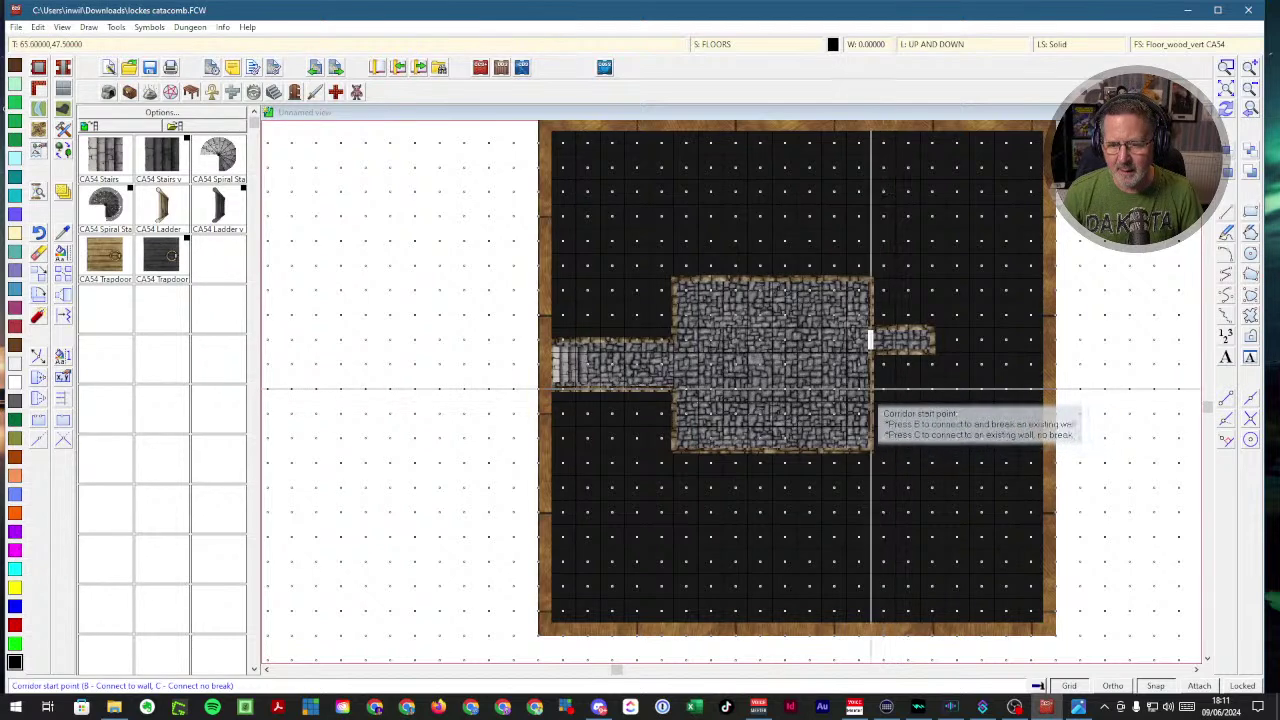
{"action": "left_click", "coordinate": [871, 388]}
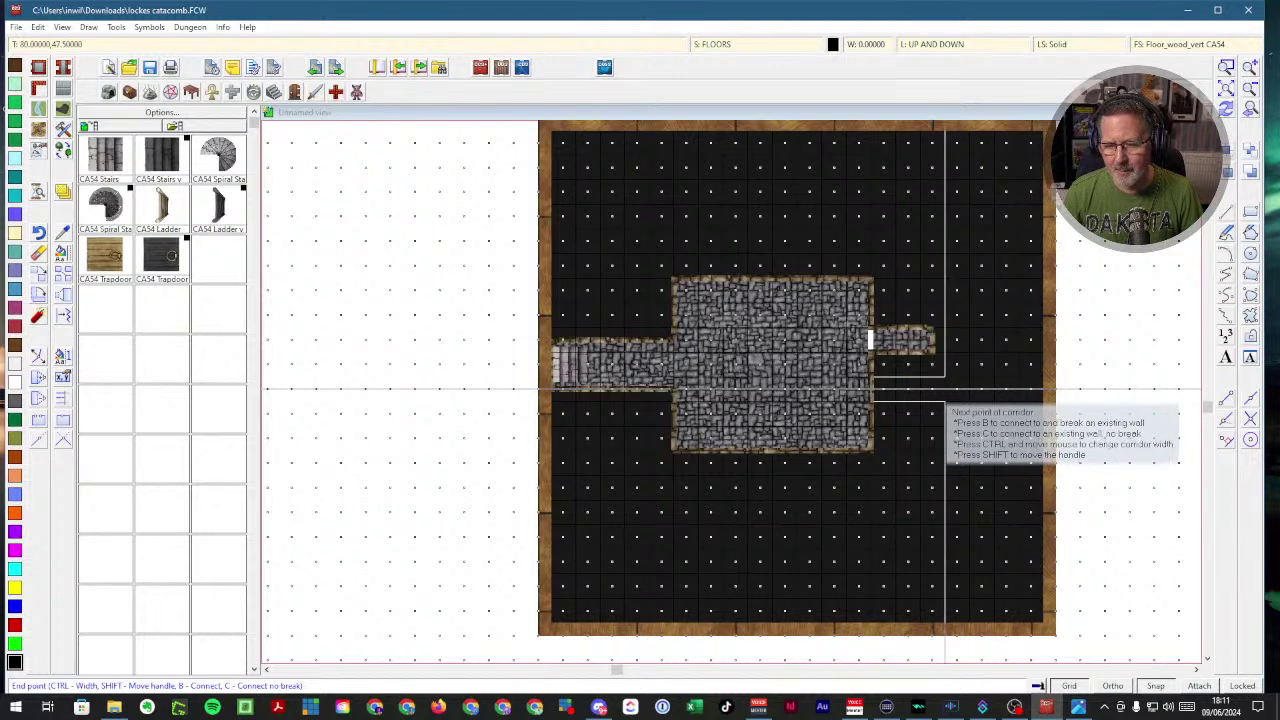
{"action": "left_click", "coordinate": [944, 388]}
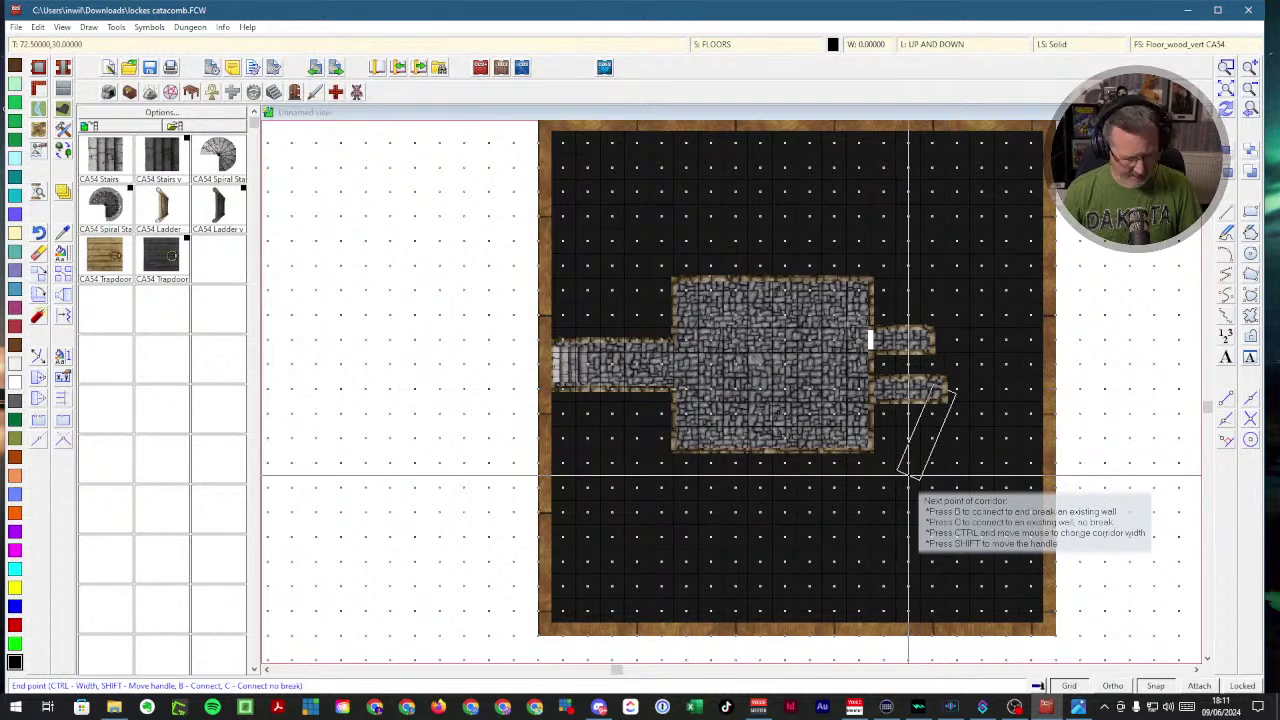
{"action": "key", "text": "Escape"}
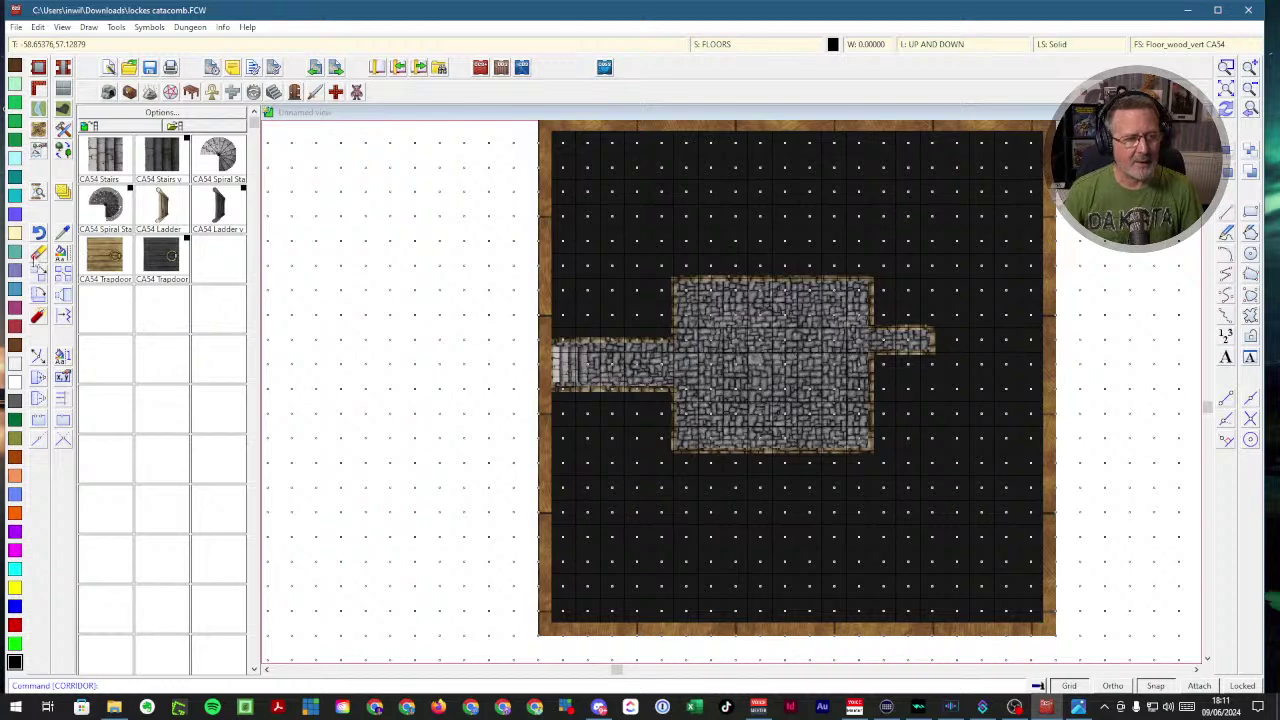
- Erase the floor and both side walls of the short corridor on the room's east side
{"action": "left_click", "coordinate": [38, 256]}
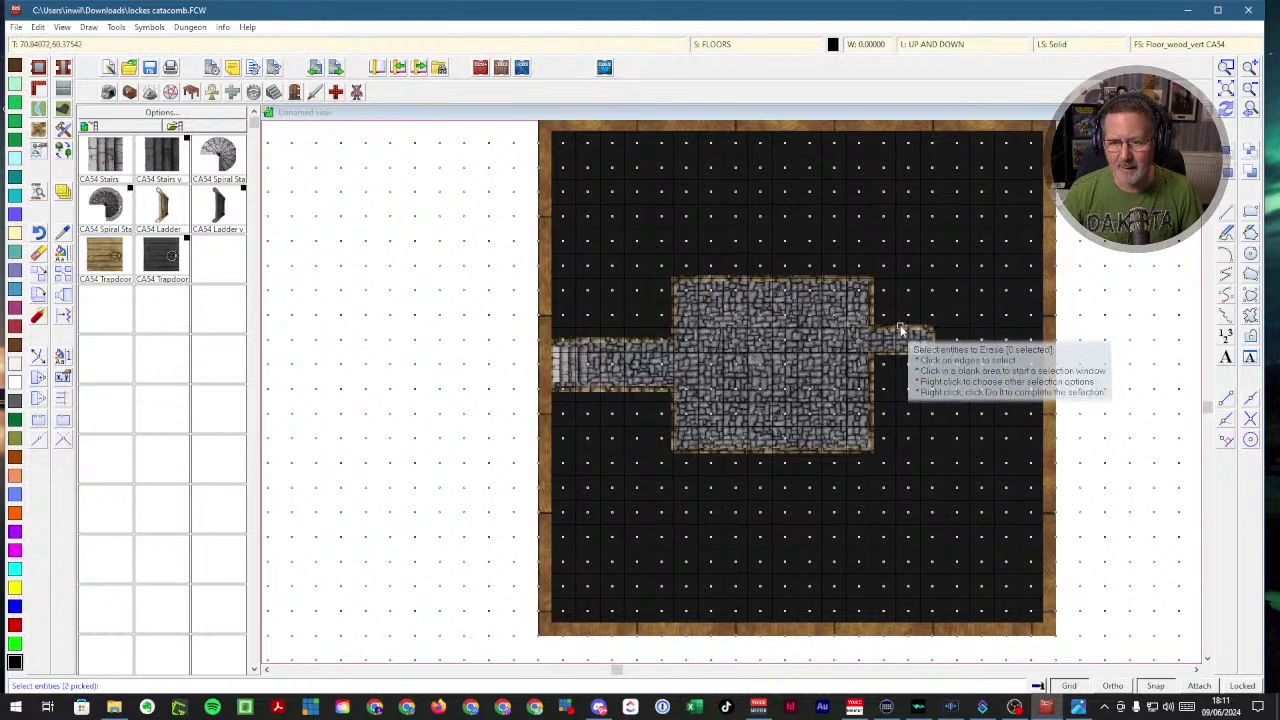
{"action": "right_click", "coordinate": [855, 324]}
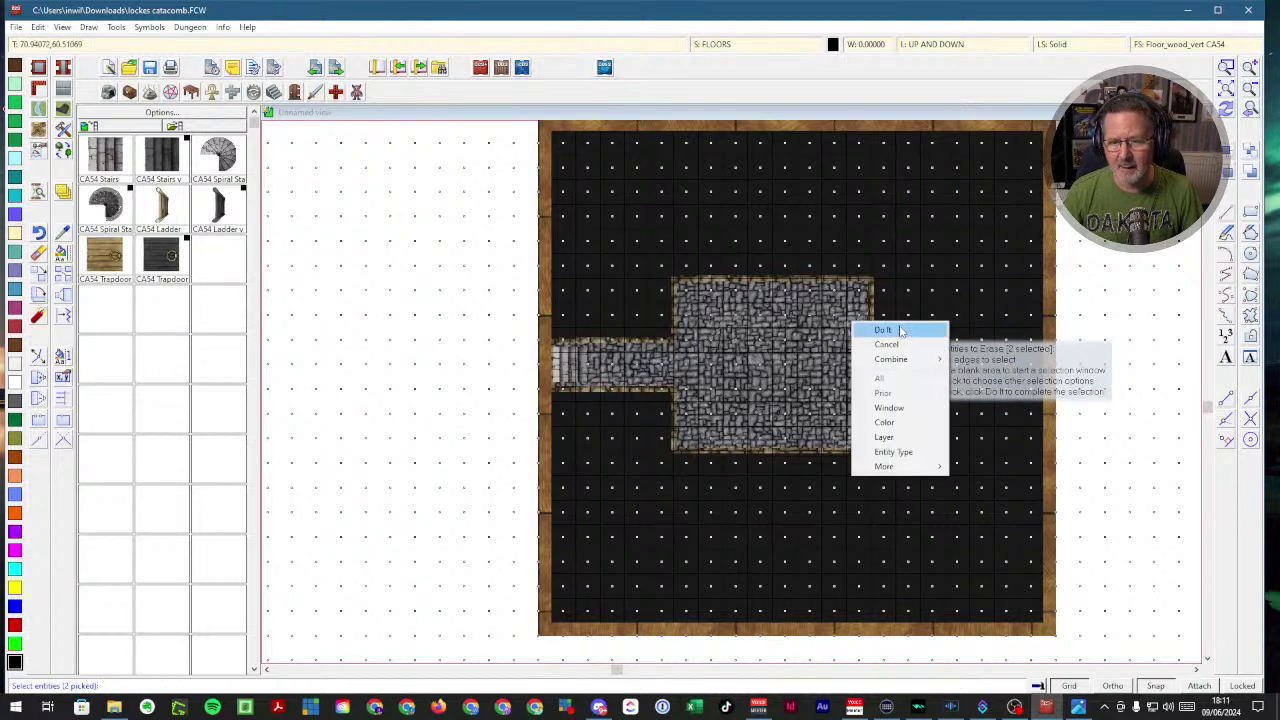
{"action": "left_click", "coordinate": [890, 329]}
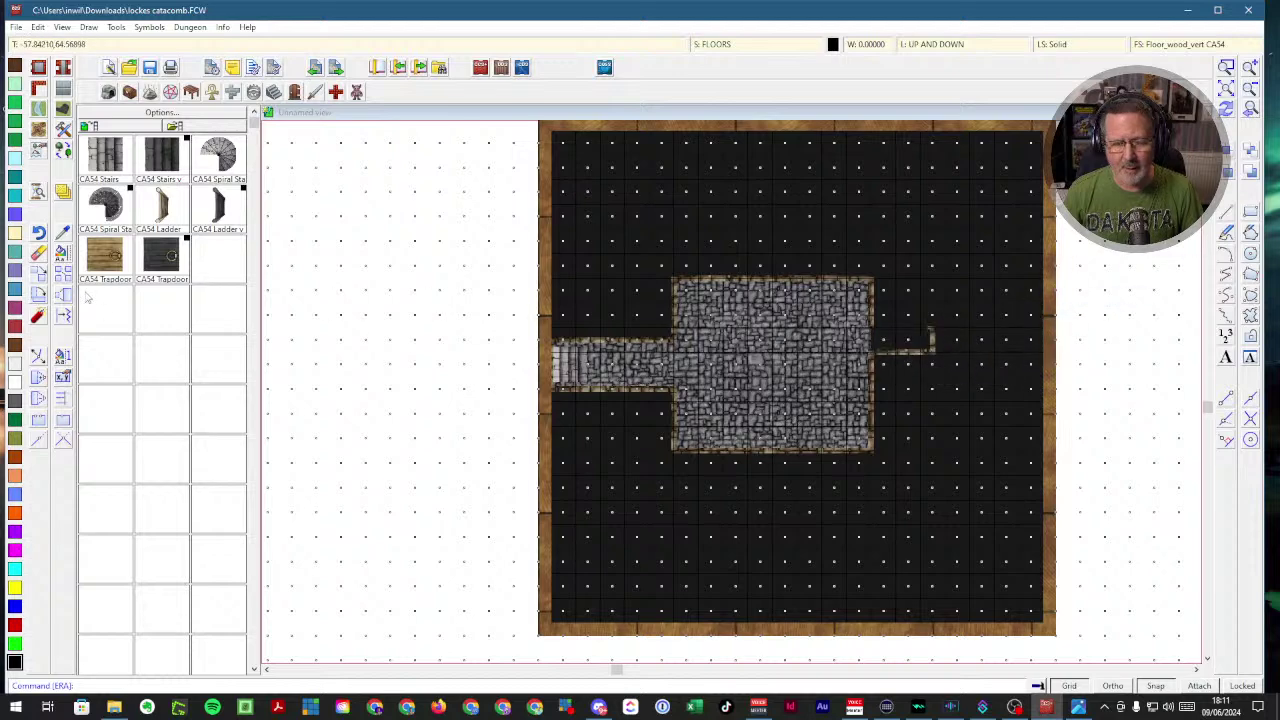
{"action": "key", "text": "Return"}
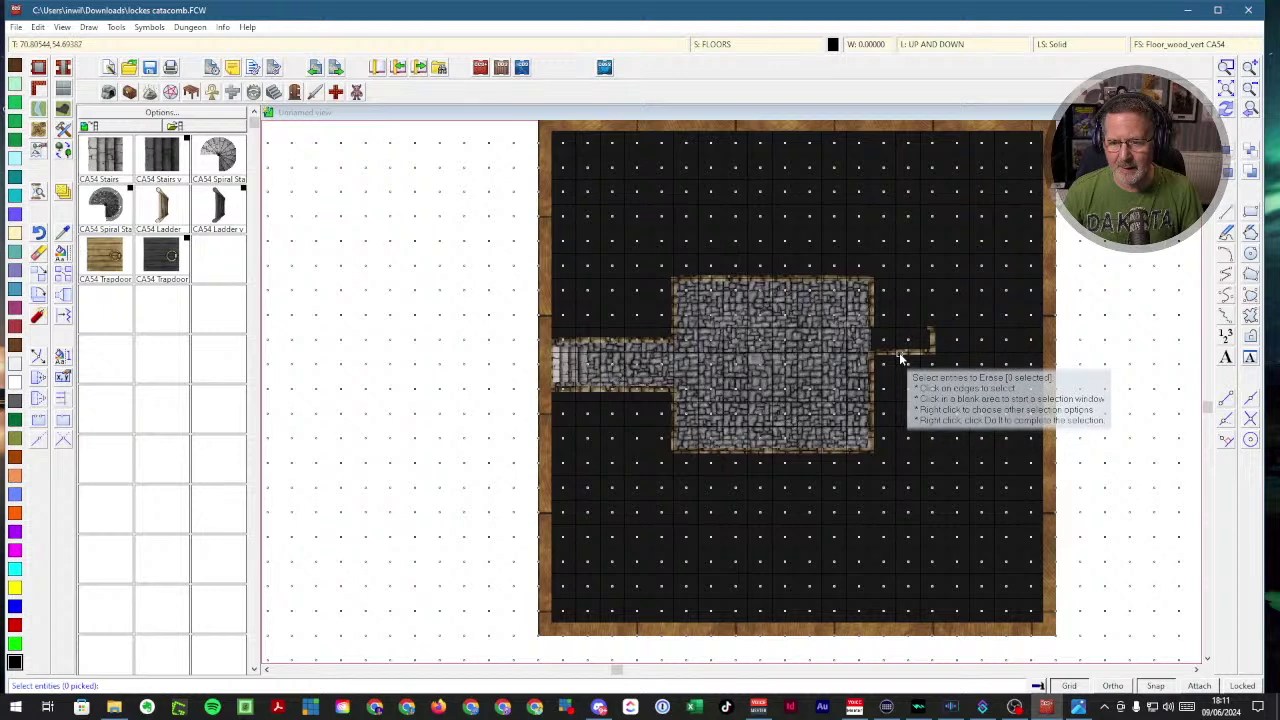
{"action": "right_click", "coordinate": [899, 352]}
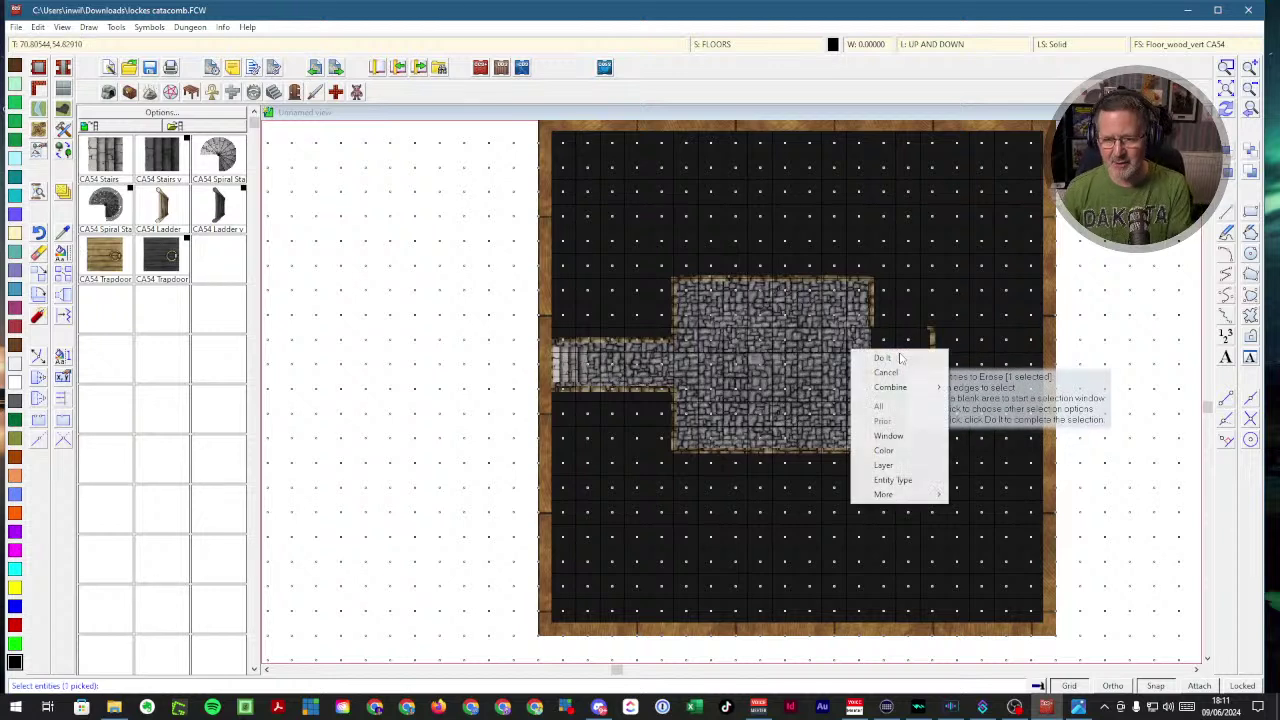
{"action": "left_click", "coordinate": [903, 360]}
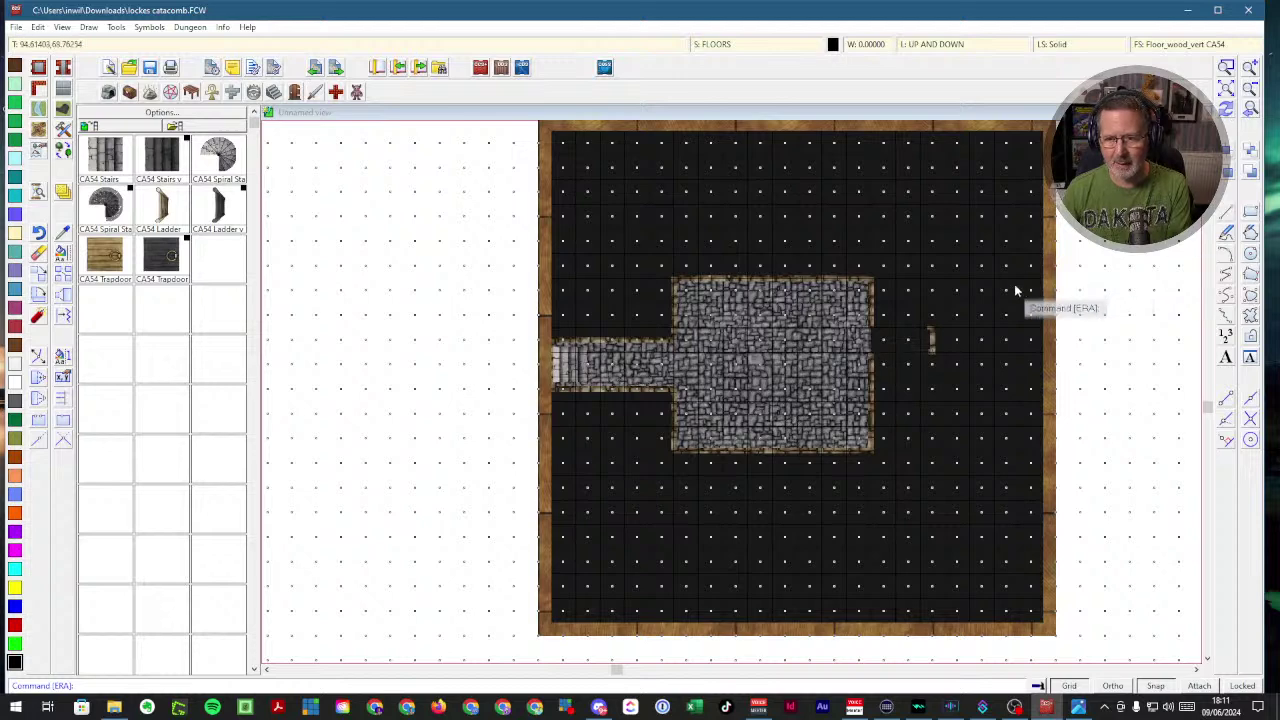
- Erase the remaining end wall of the removed east corridor
{"action": "left_click", "coordinate": [39, 256]}
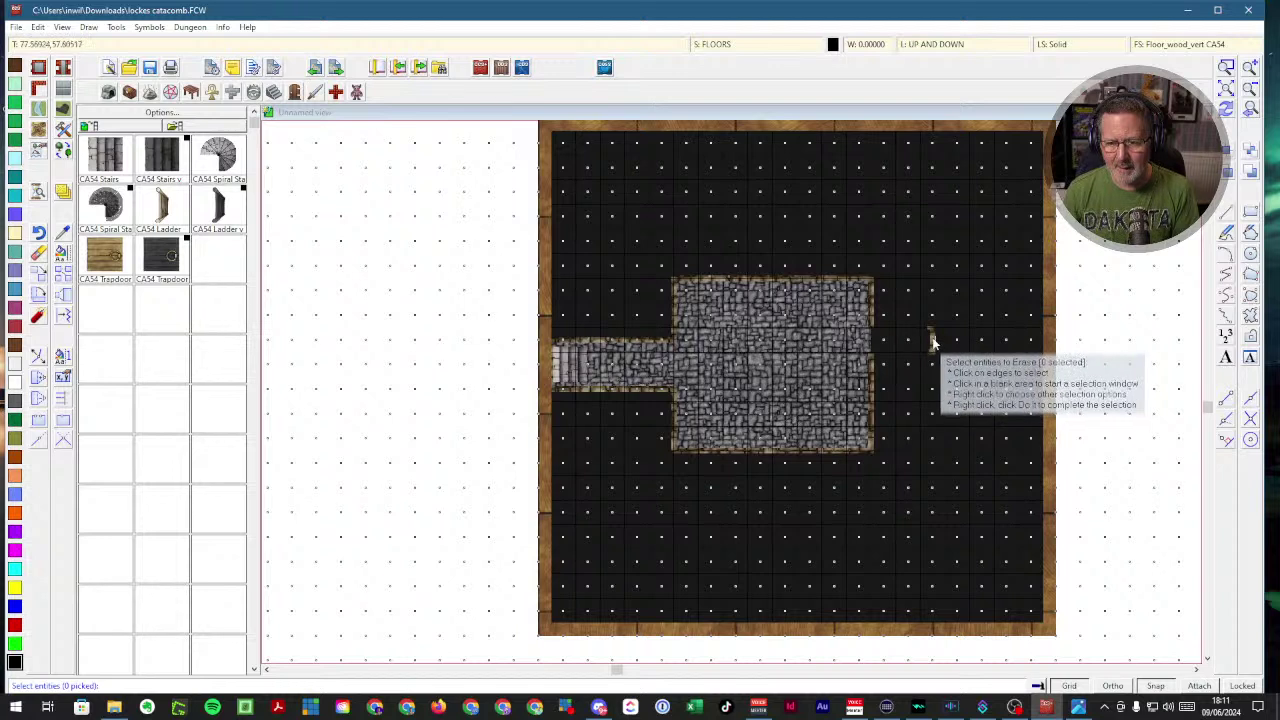
{"action": "left_click", "coordinate": [931, 341]}
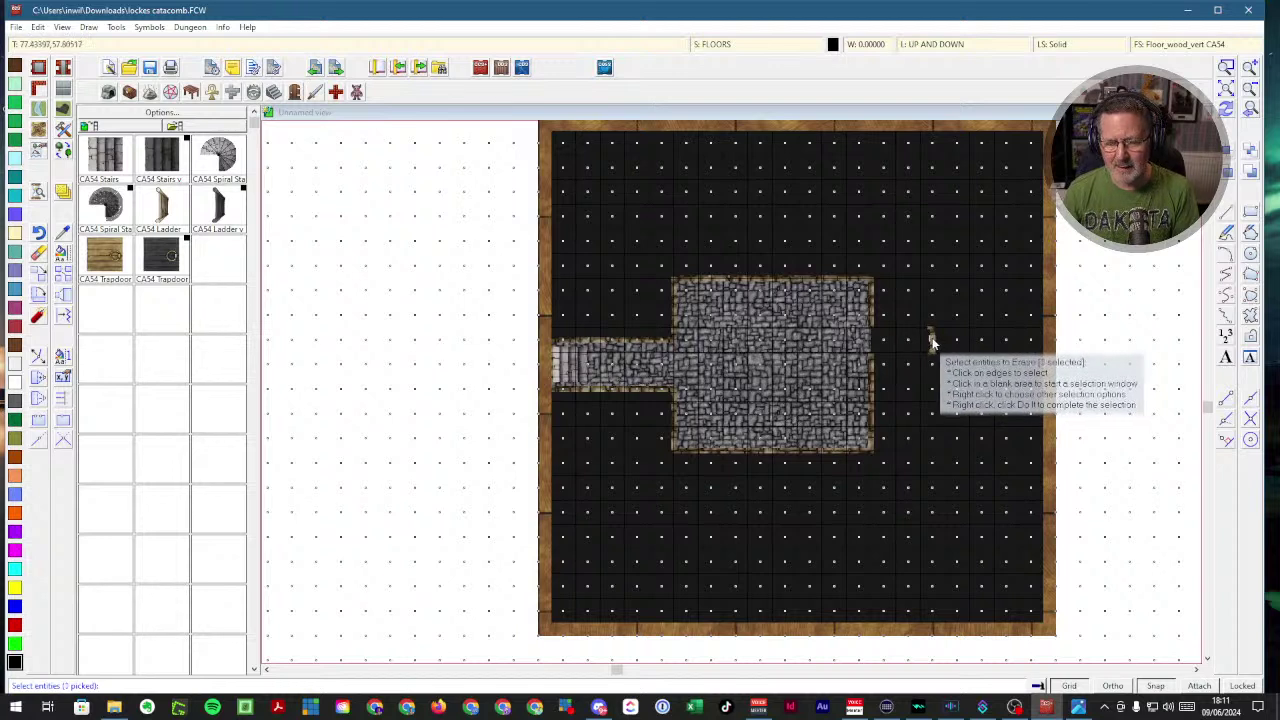
{"action": "right_click", "coordinate": [931, 341]}
{"action": "left_click", "coordinate": [929, 342]}
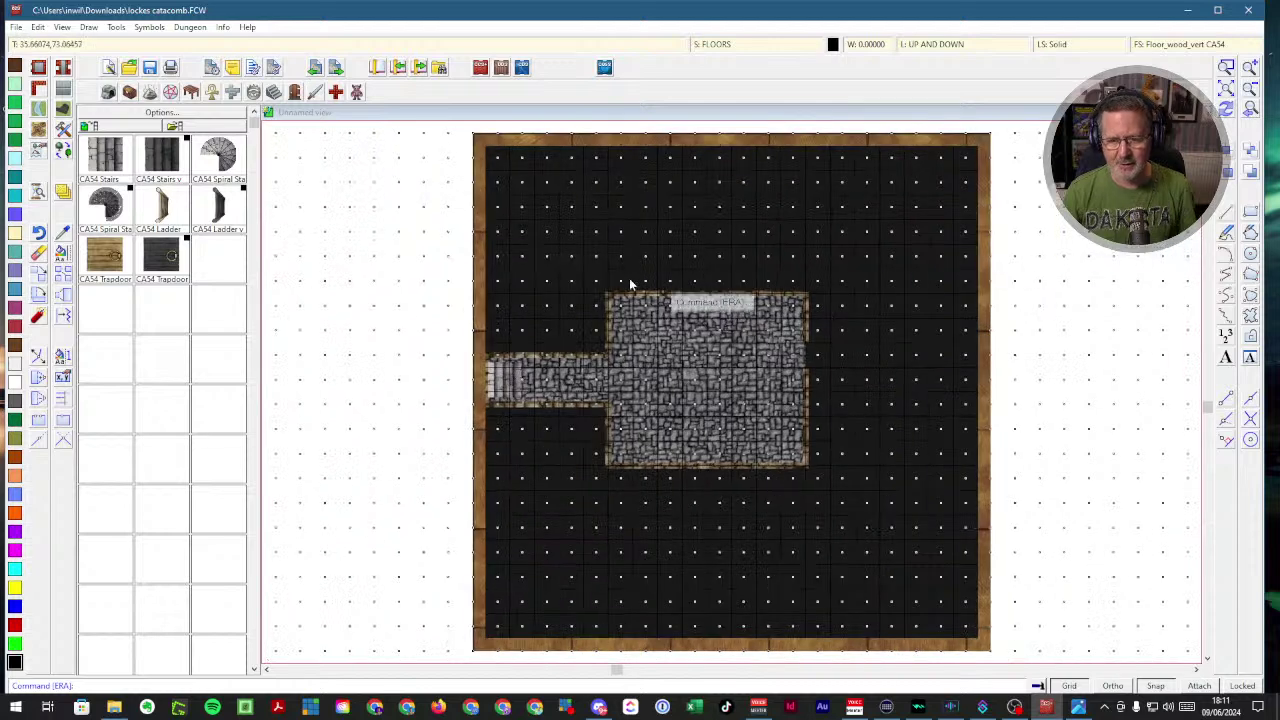
{"action": "left_click", "coordinate": [62, 67]}
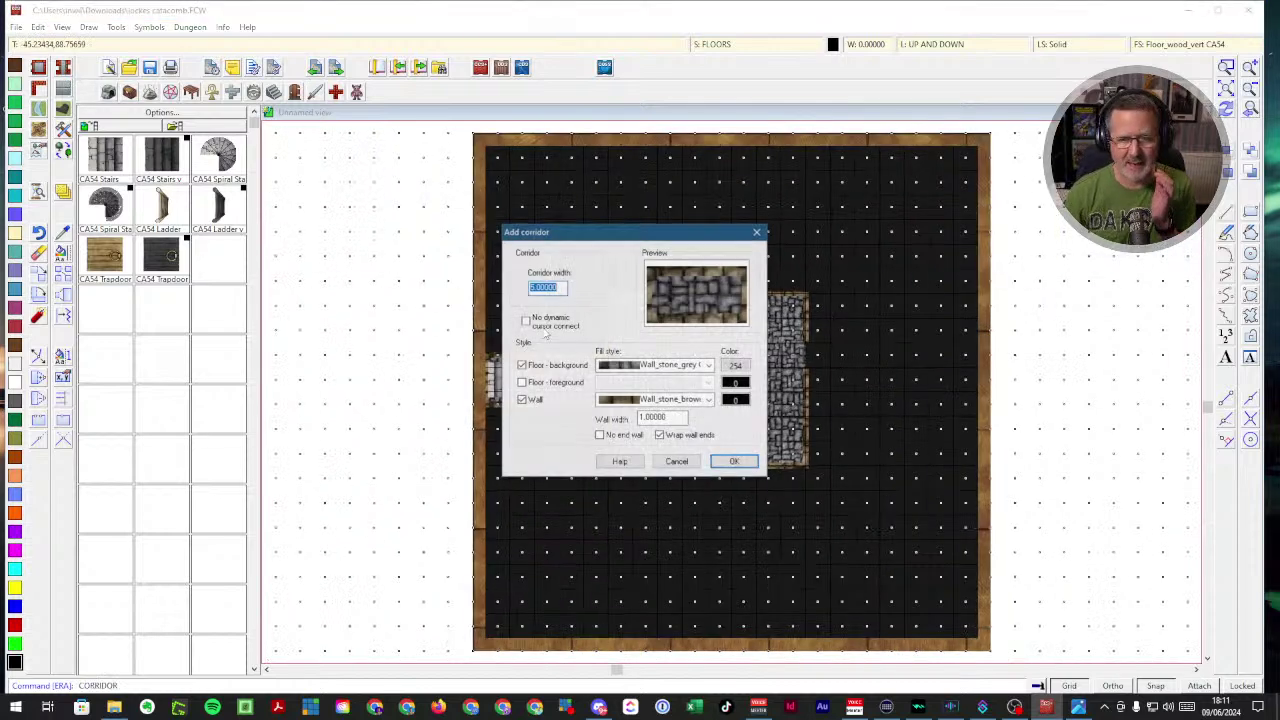
{"action": "left_click", "coordinate": [731, 463]}
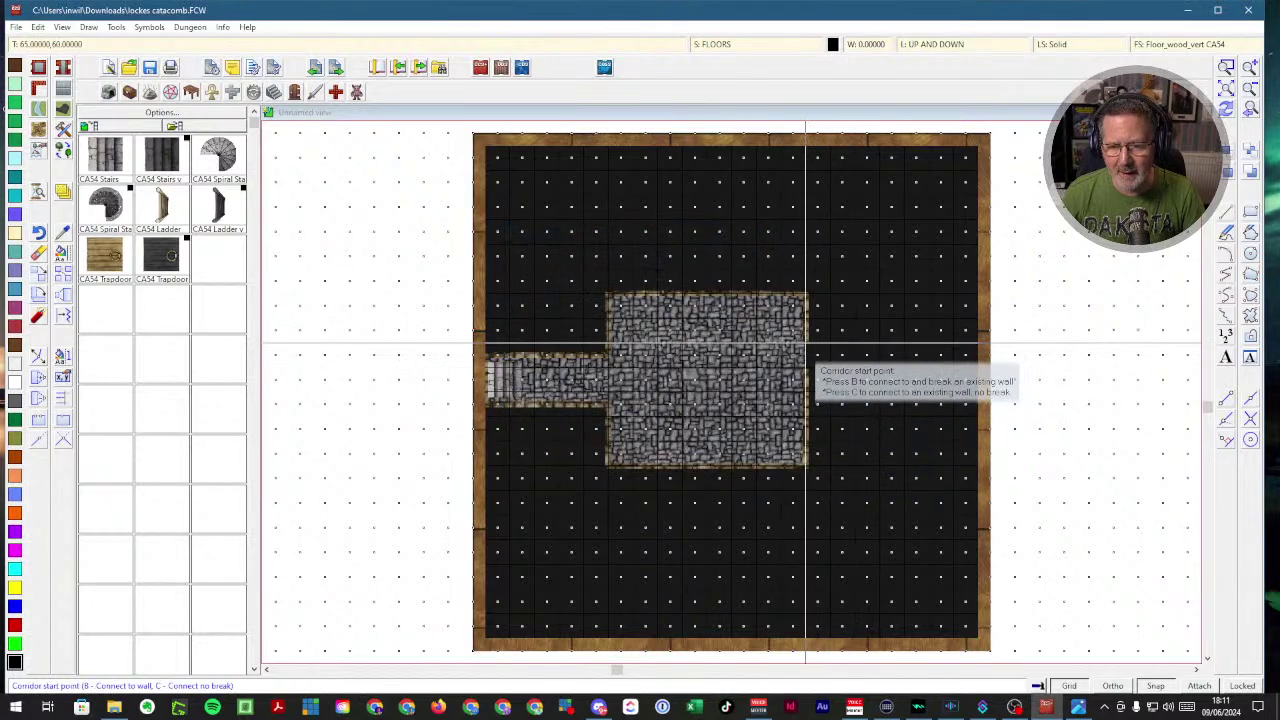
{"action": "left_click", "coordinate": [806, 347]}
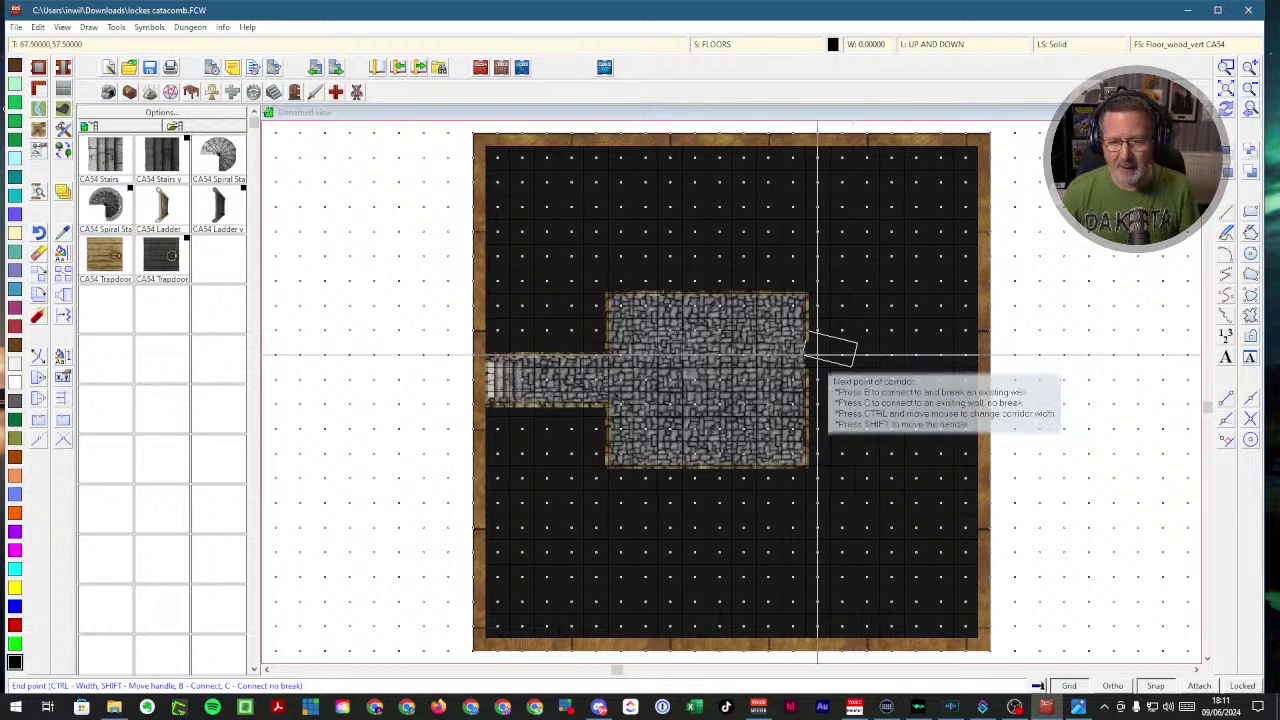
{"action": "key", "text": "Escape"}
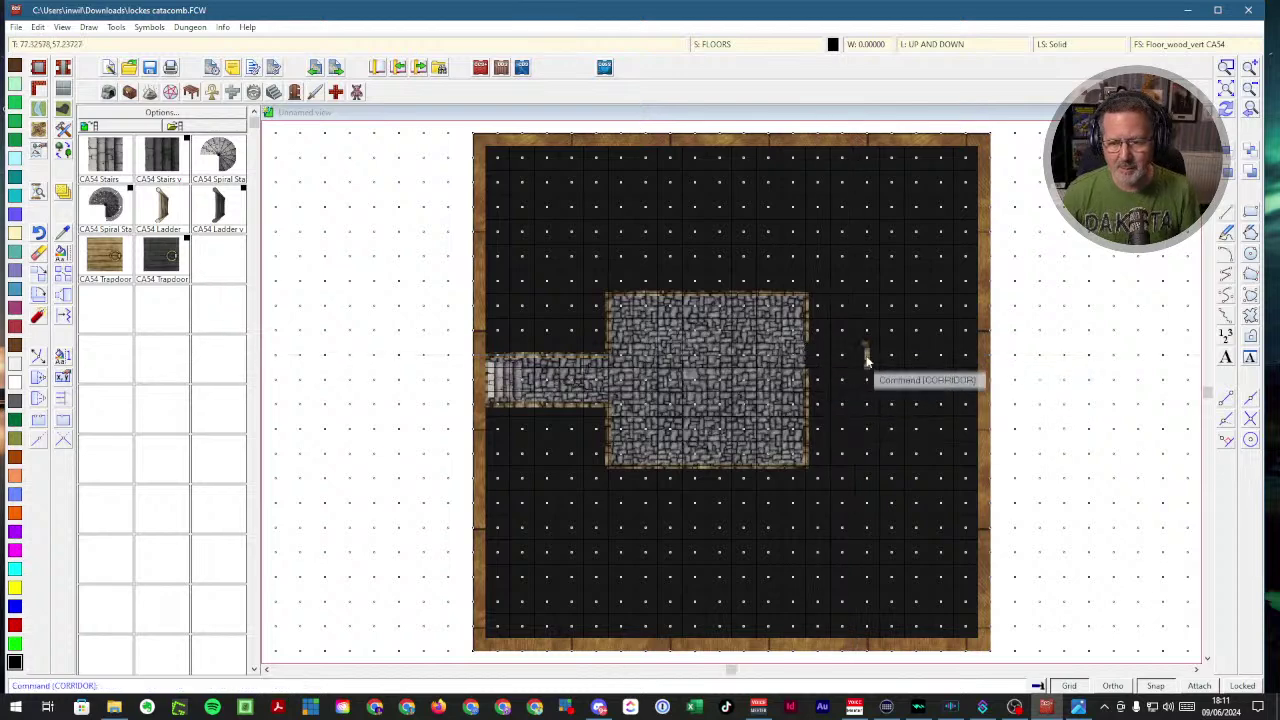
- Erase the stray wall piece standing at about (77.5,57.5), east of the room
{"action": "left_click", "coordinate": [38, 256]}
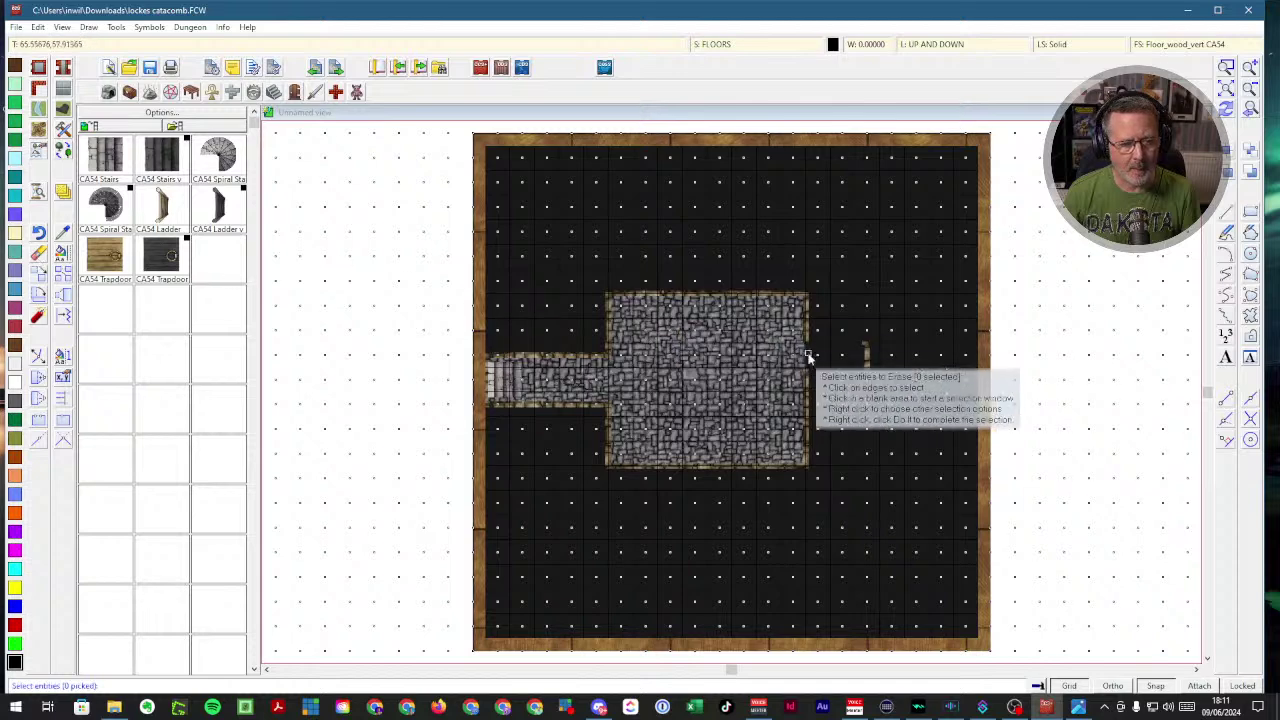
{"action": "right_click", "coordinate": [866, 357]}
{"action": "left_click", "coordinate": [866, 362]}
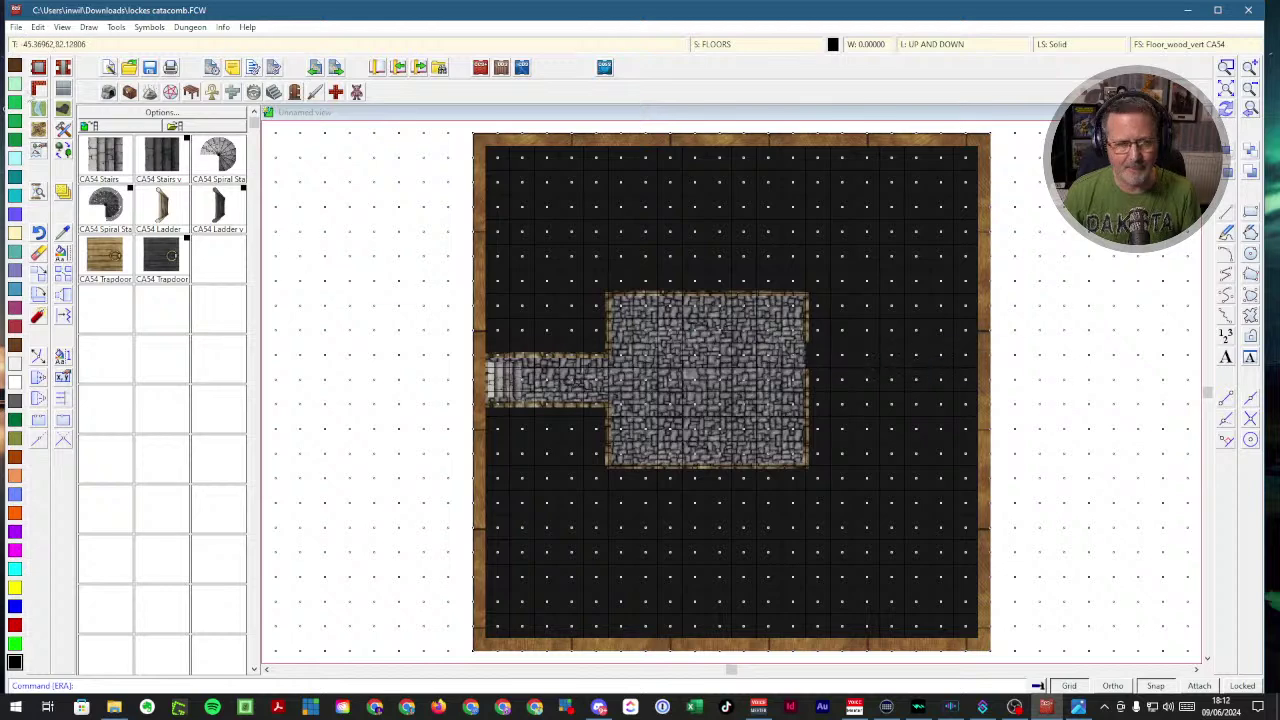
{"action": "left_click", "coordinate": [170, 92]}
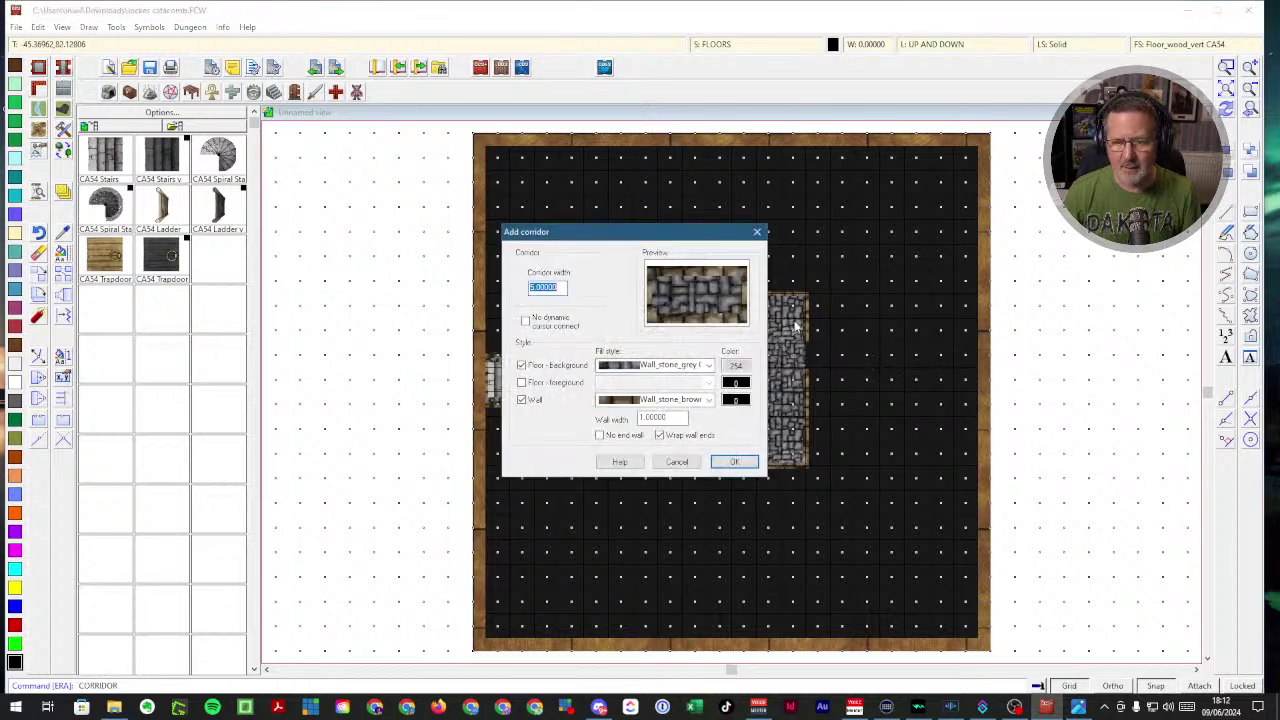
{"action": "left_click", "coordinate": [734, 461]}
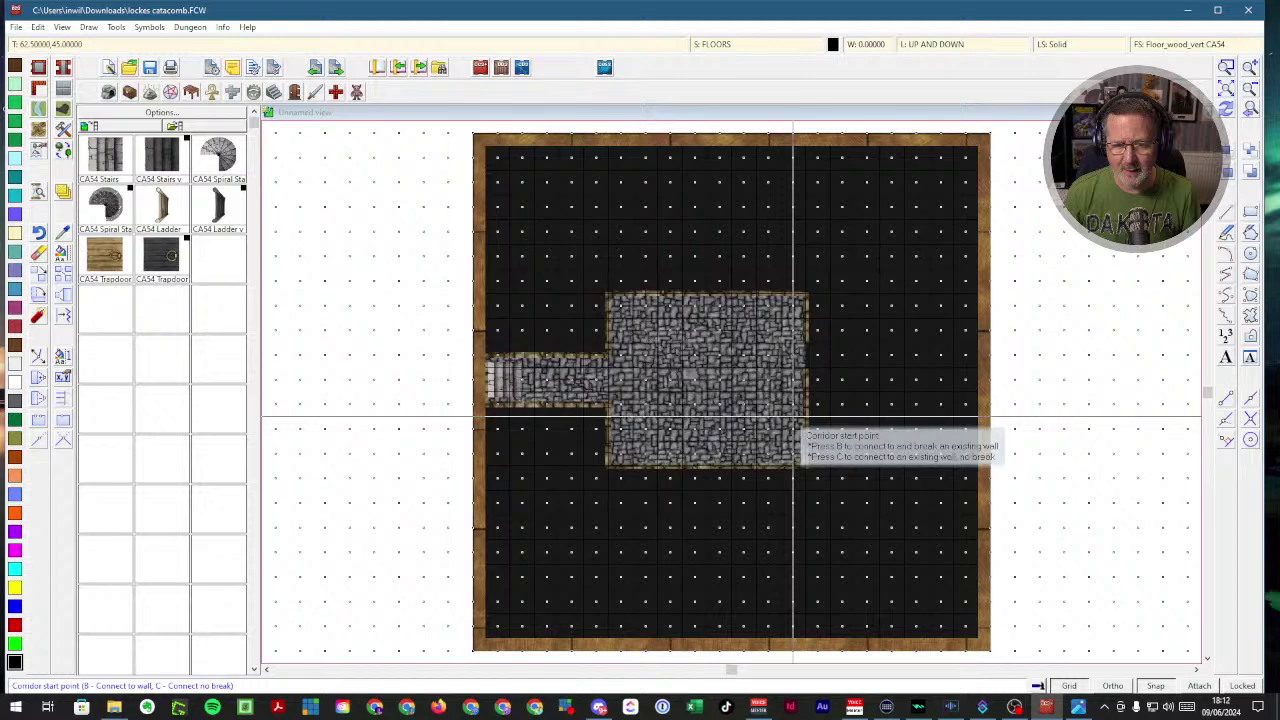
{"action": "left_click", "coordinate": [808, 365]}
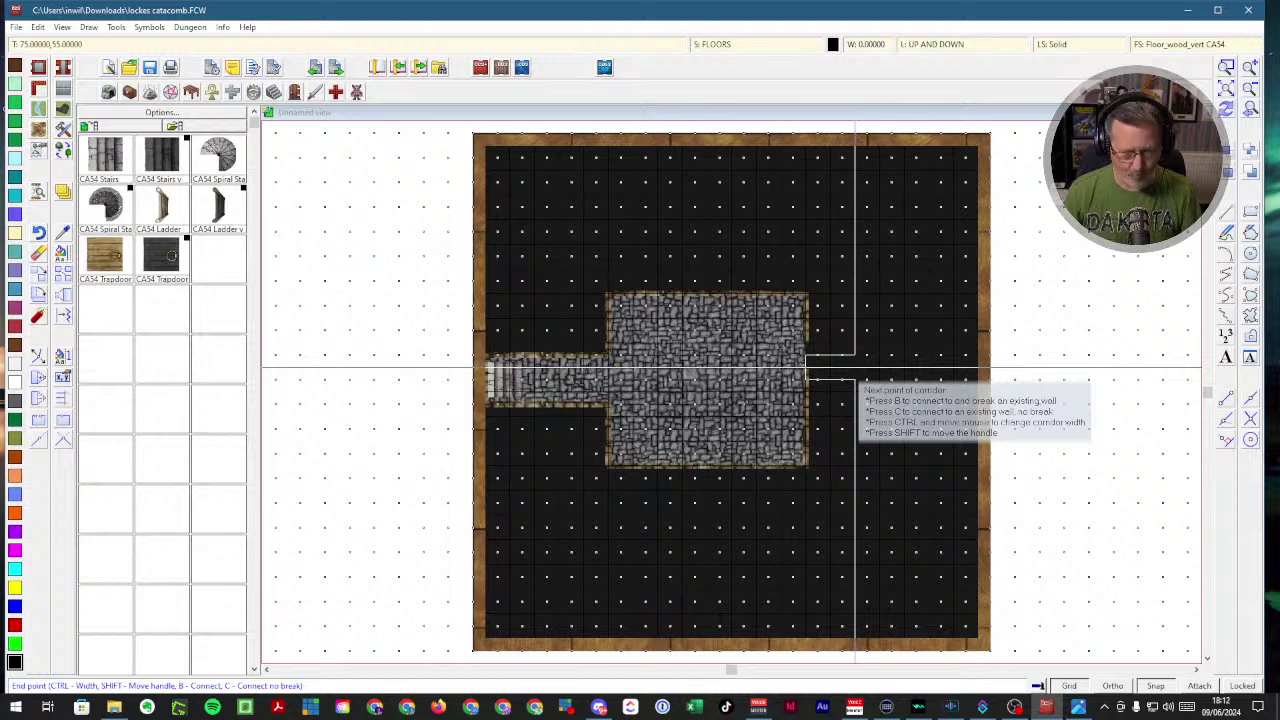
{"action": "key", "text": "Escape"}
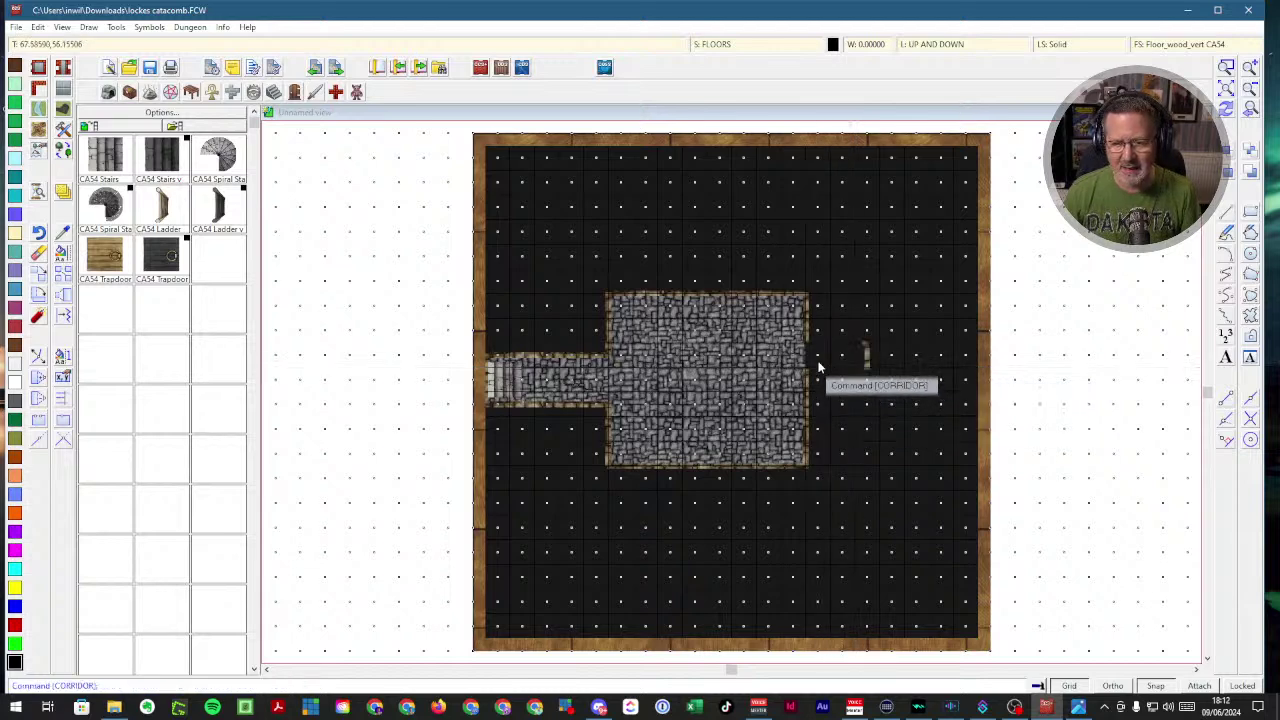
- Draw a 5 ft wide corridor from the room's east wall at y 57.5 to (77.5,57.5)
{"action": "left_click", "coordinate": [66, 72]}
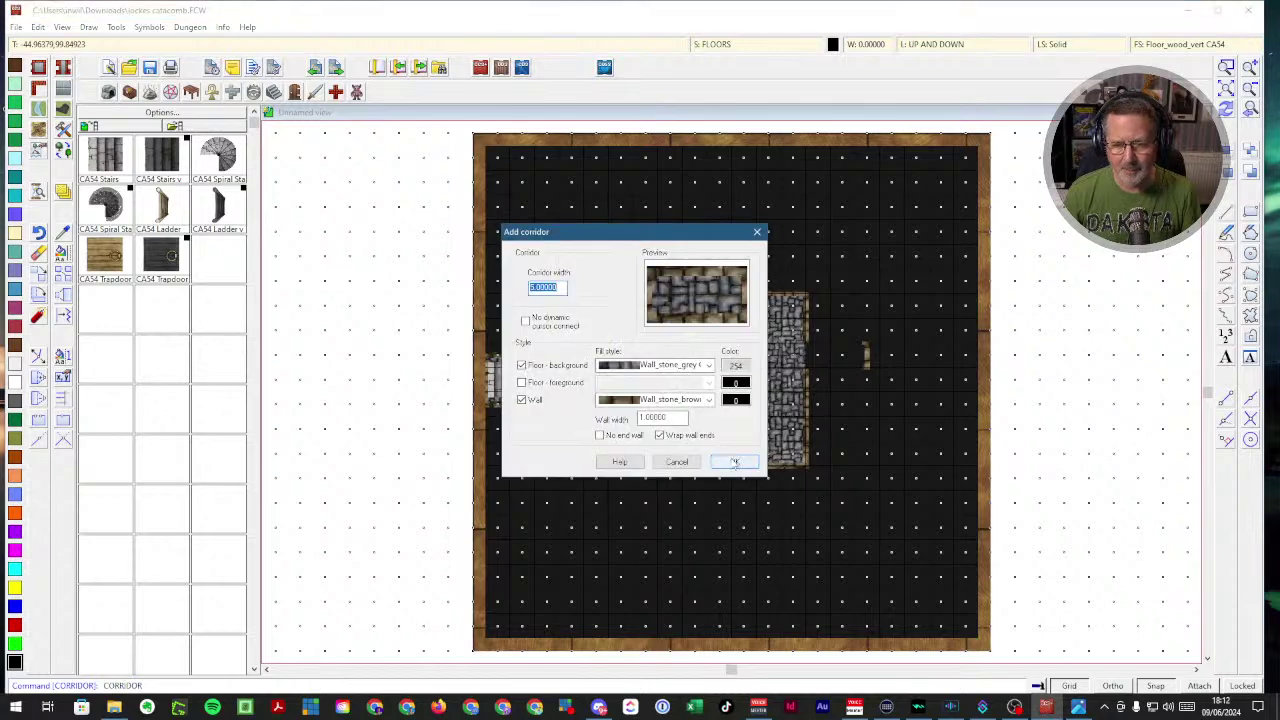
{"action": "left_click", "coordinate": [735, 463]}
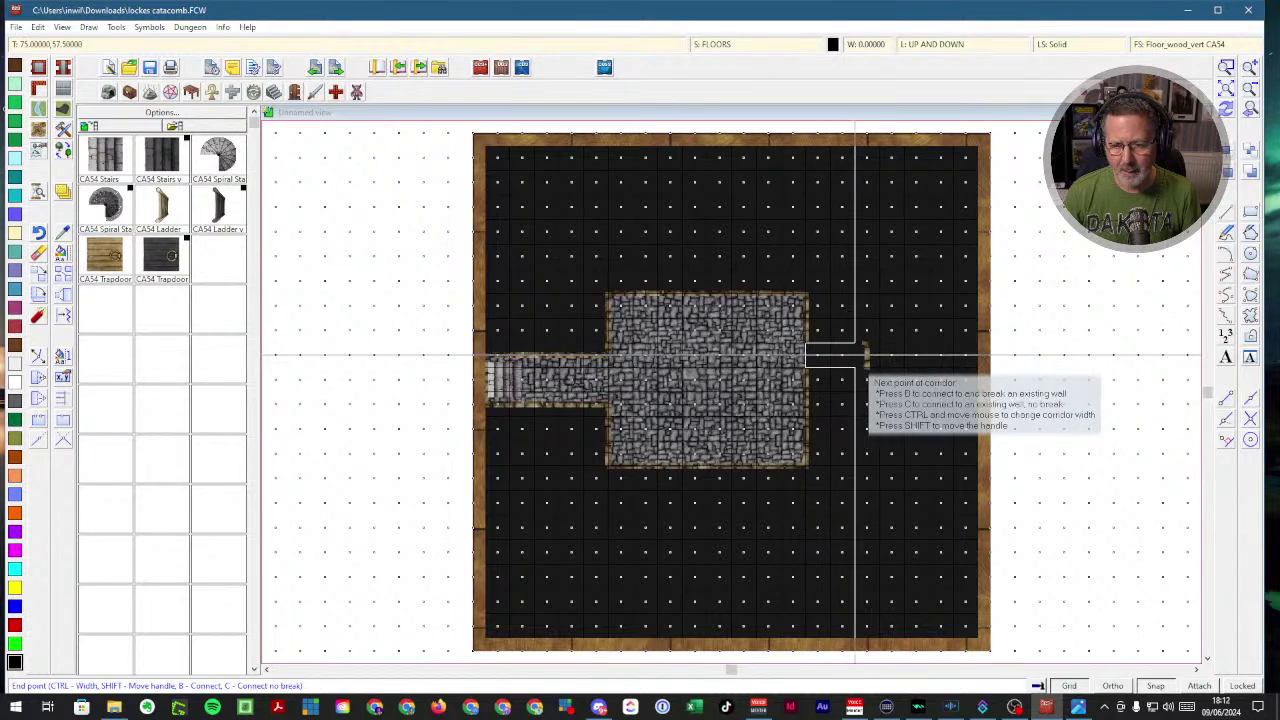
{"action": "left_click", "coordinate": [867, 355]}
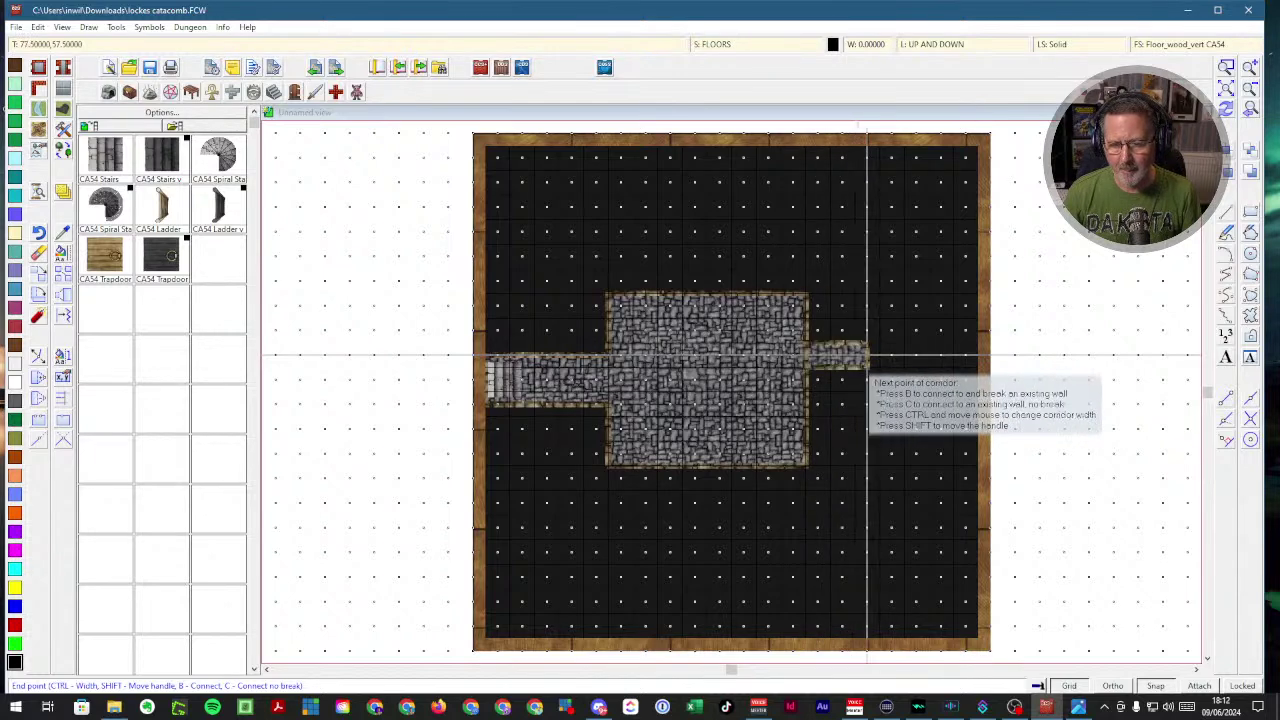
{"action": "right_click", "coordinate": [842, 442]}
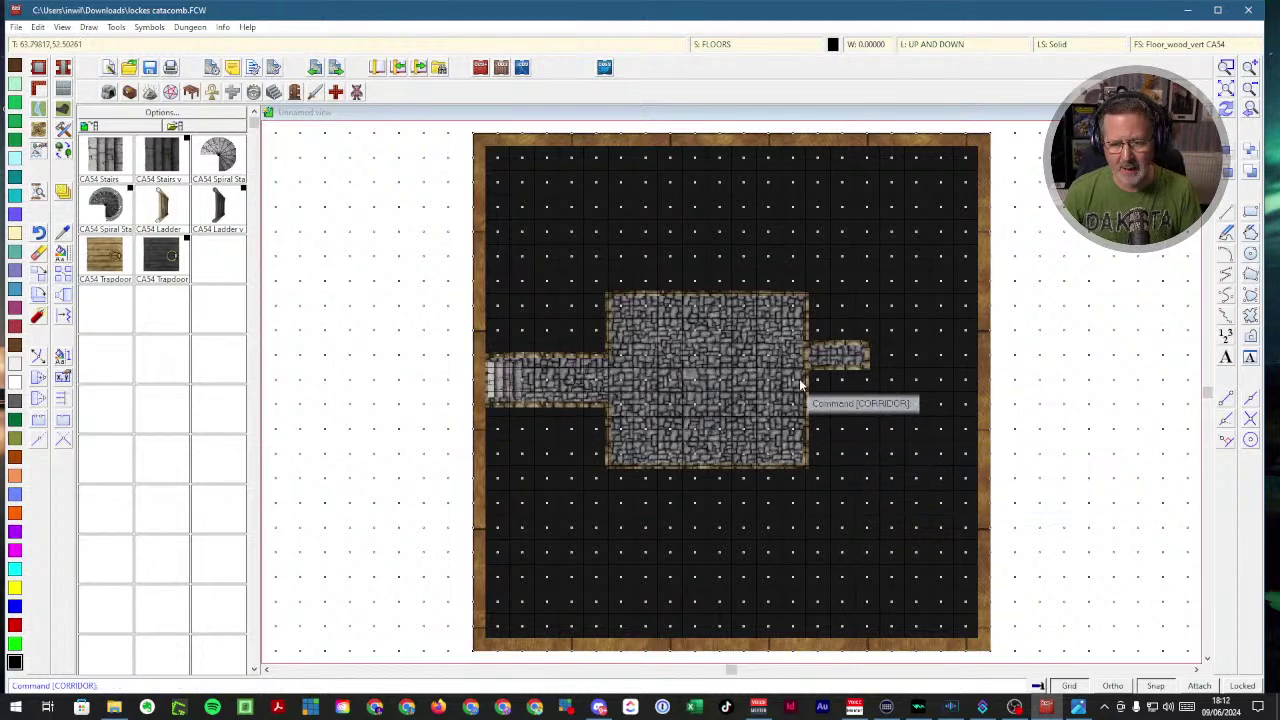
- Try to erase the wall section where the east corridor meets the room
{"action": "scroll", "coordinate": [799, 378], "scroll_direction": "up", "scroll_amount": 3}
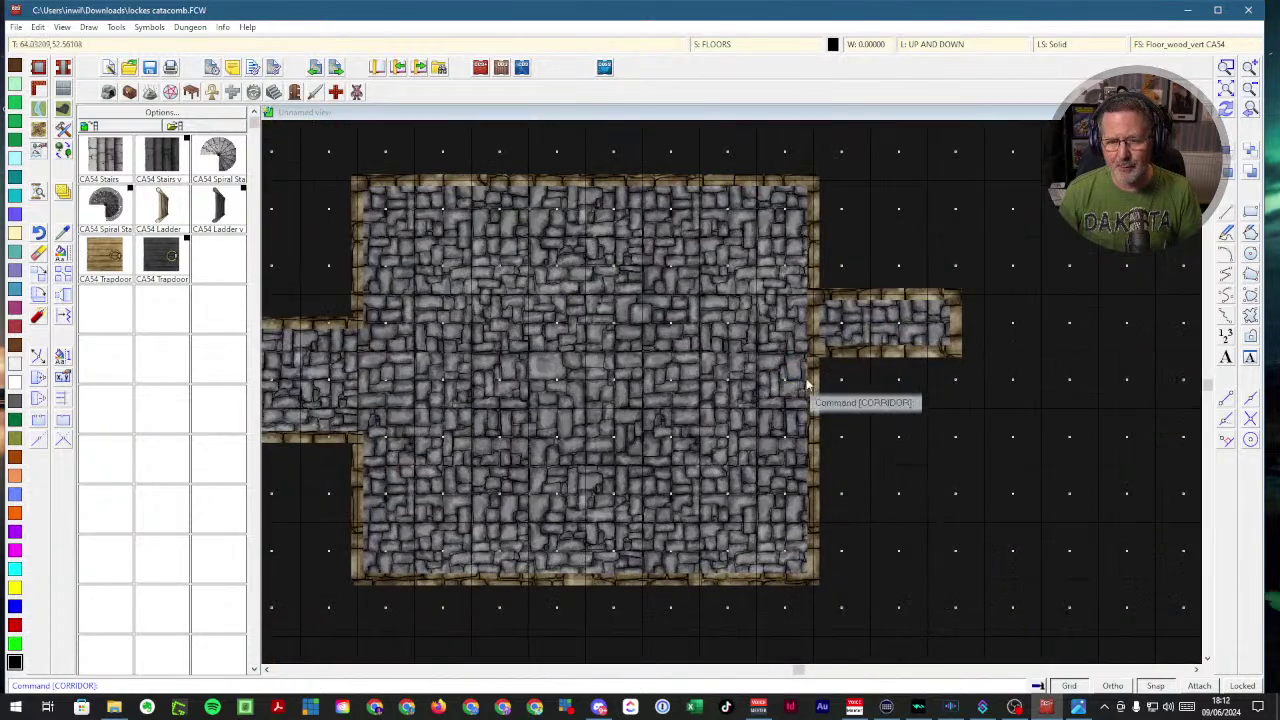
{"action": "left_click", "coordinate": [40, 256]}
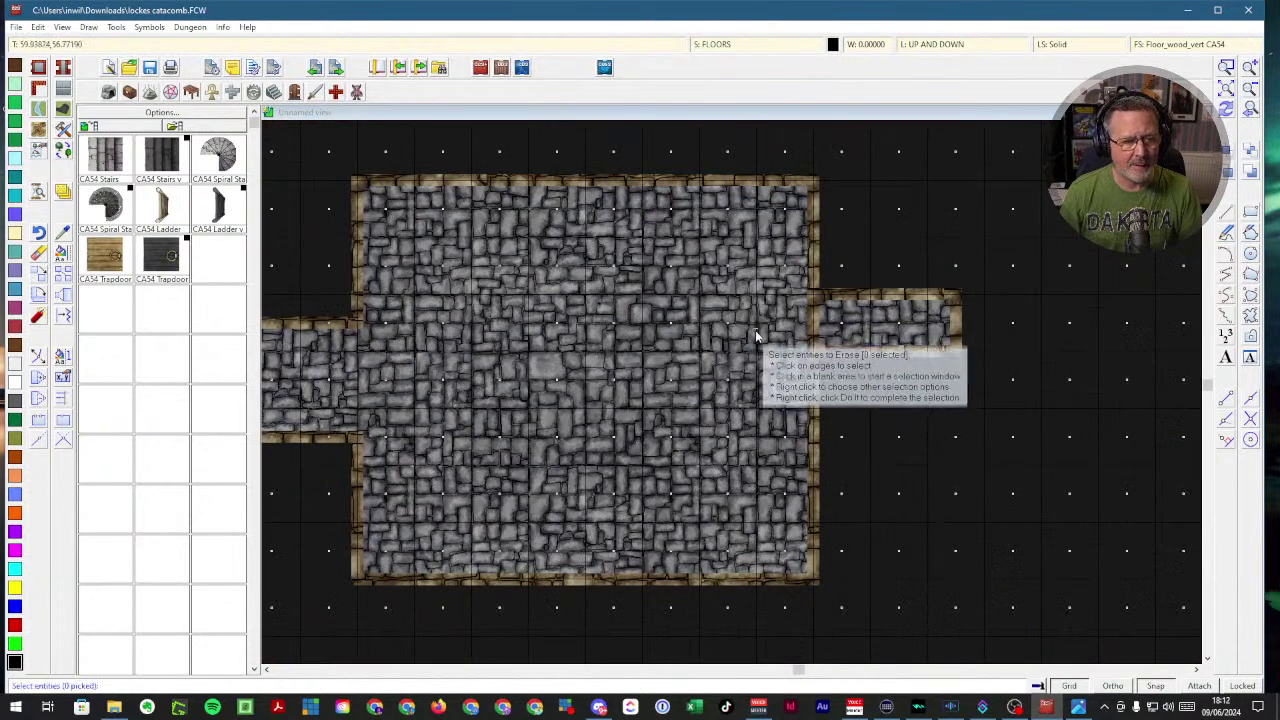
{"action": "right_click", "coordinate": [813, 329]}
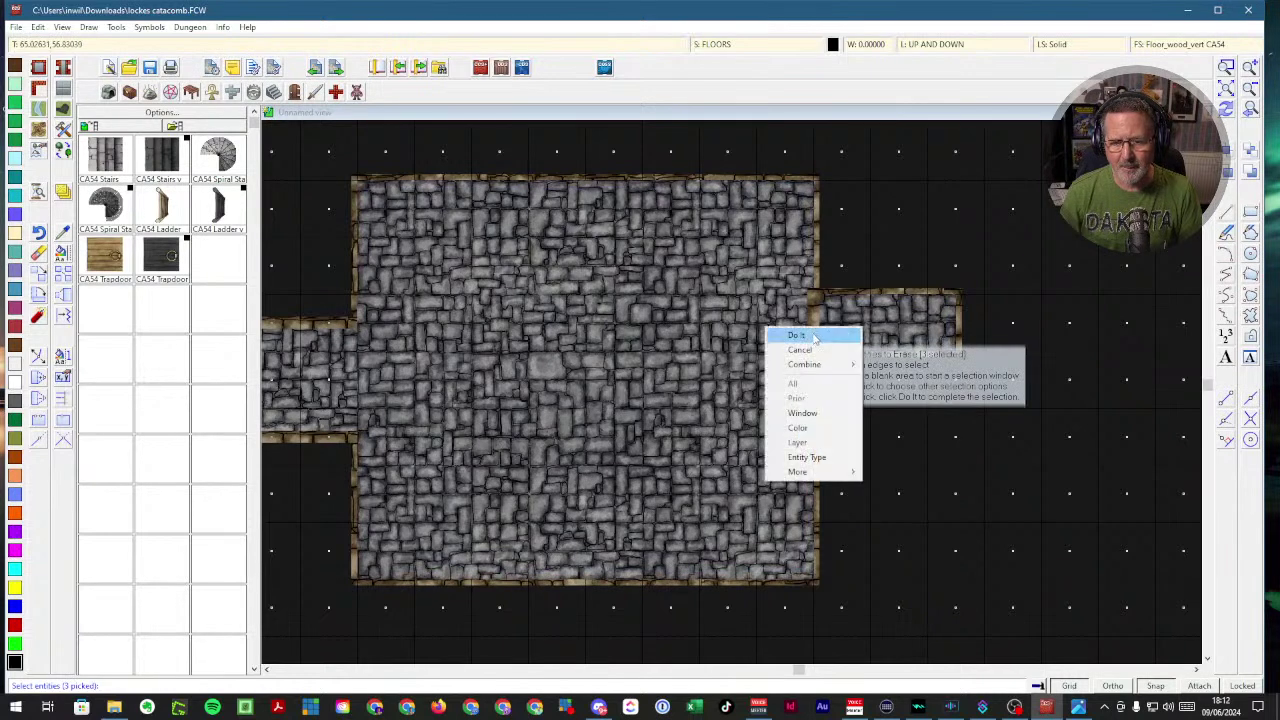
{"action": "left_click", "coordinate": [795, 336]}
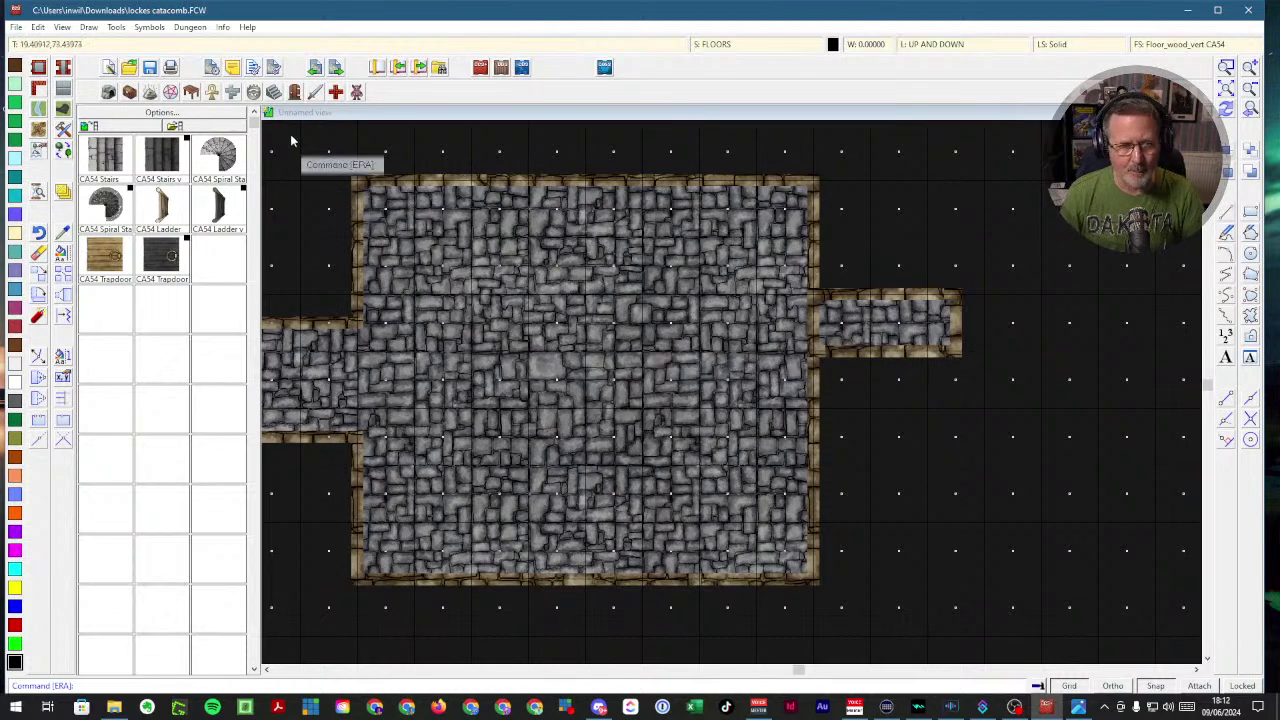
- Place a CA54 stone door symbol at (65,57.5), where the east corridor opens into the room
{"action": "left_click", "coordinate": [295, 92]}
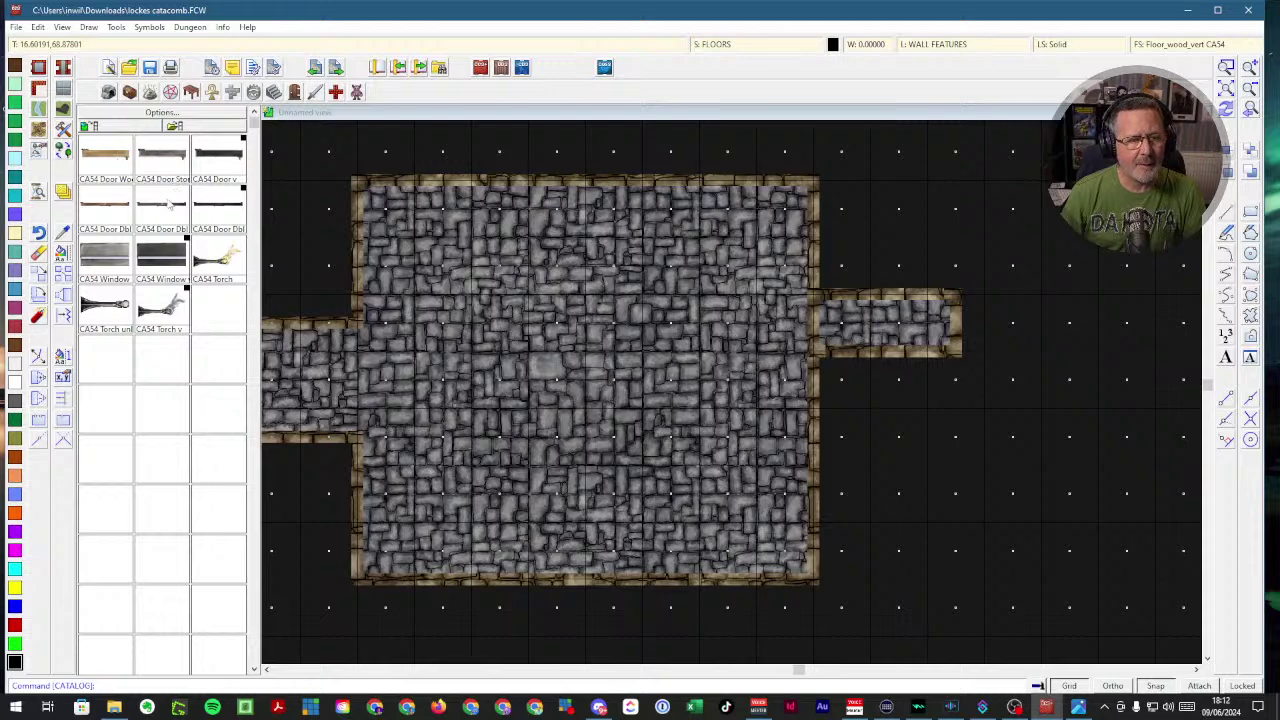
{"action": "left_click", "coordinate": [167, 165]}
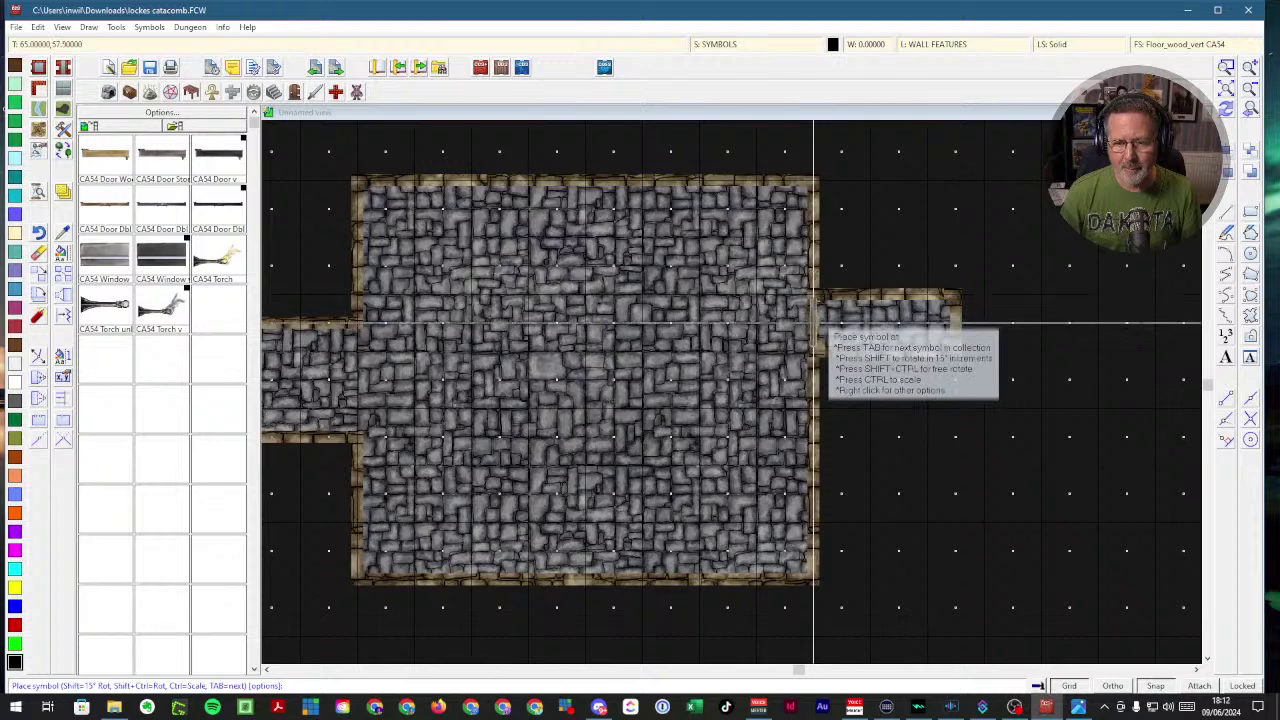
{"action": "left_click", "coordinate": [813, 322]}
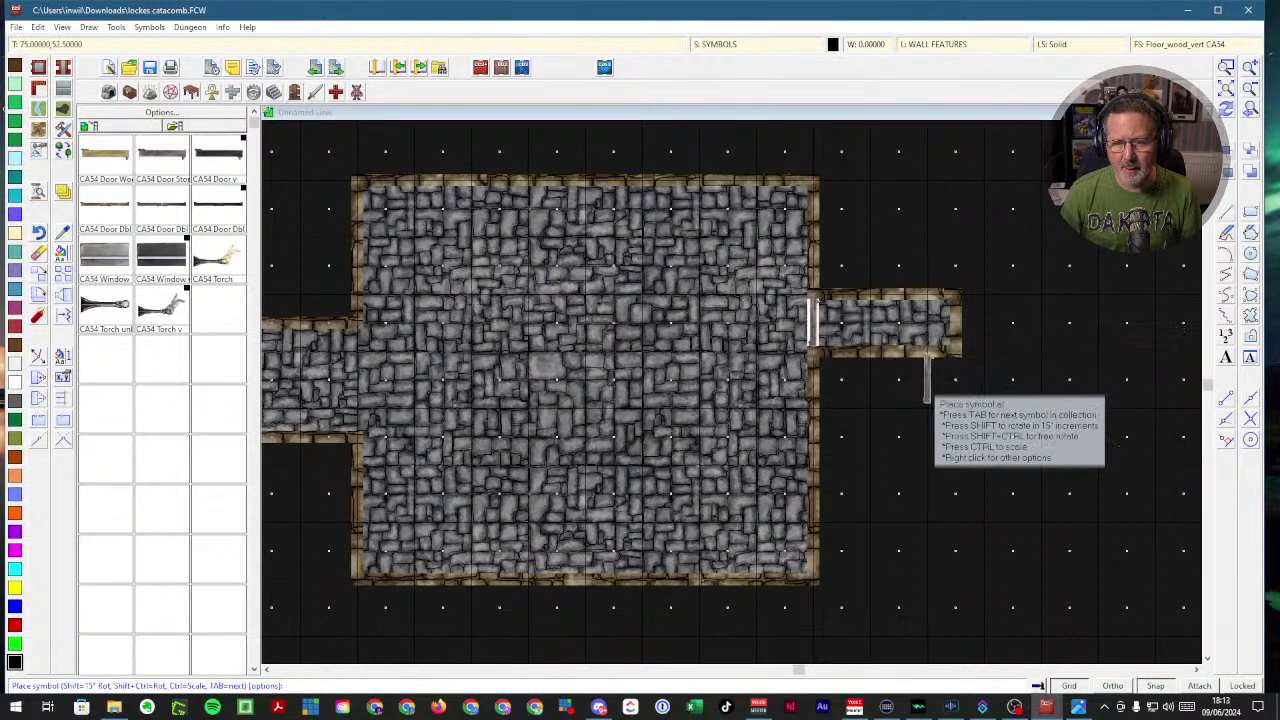
- Draw a rectangular stone room from (77.5,67.5) to (95,45) at the east end of the corridor
{"action": "left_click", "coordinate": [1227, 108]}
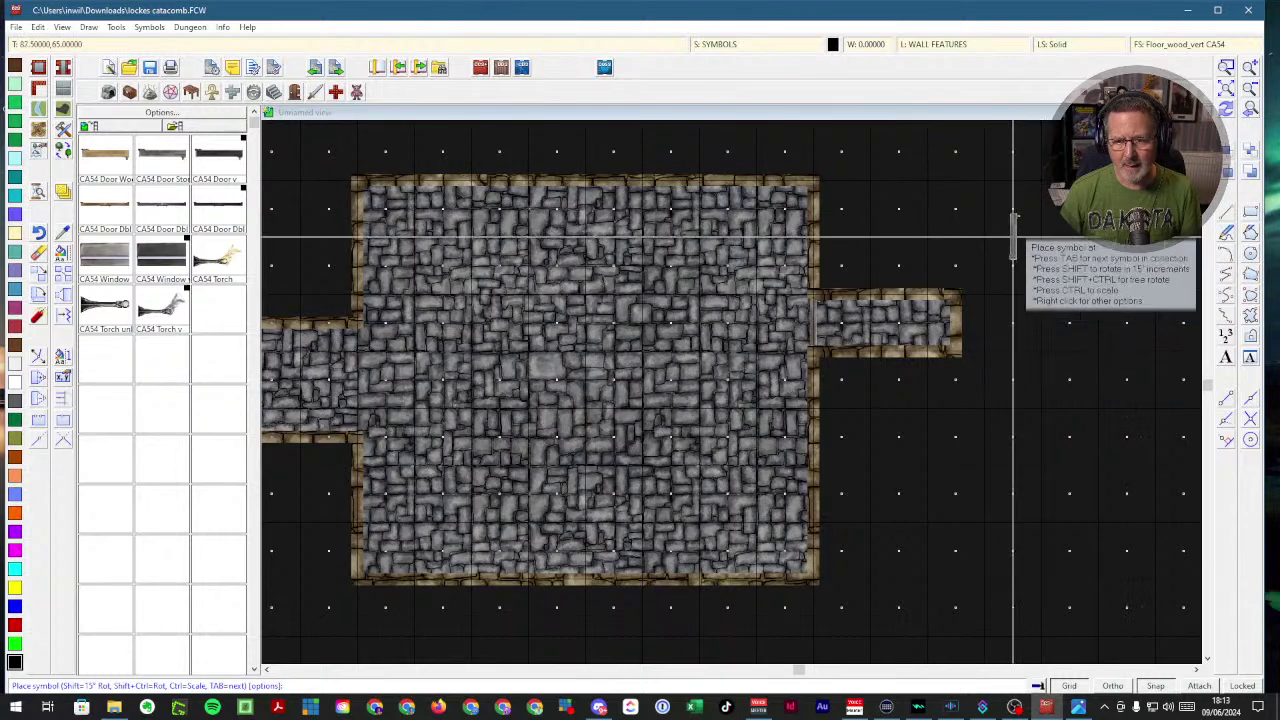
{"action": "left_click", "coordinate": [37, 68]}
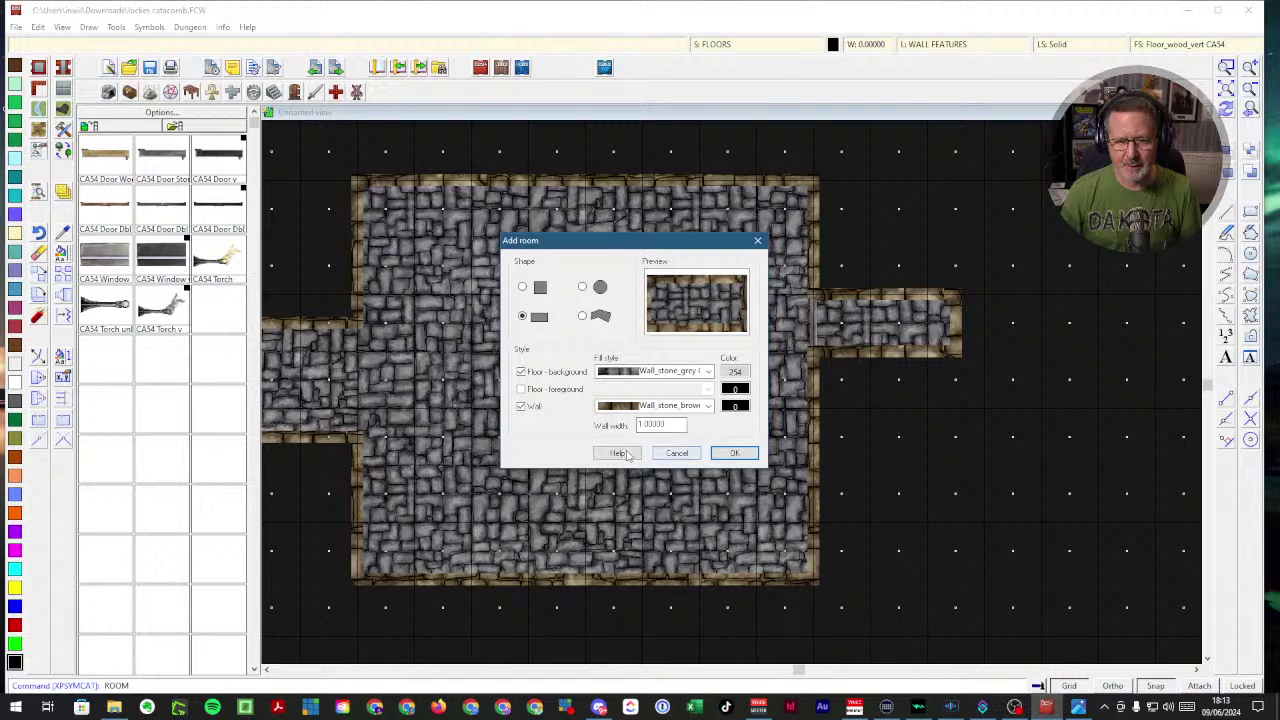
{"action": "left_click", "coordinate": [734, 453]}
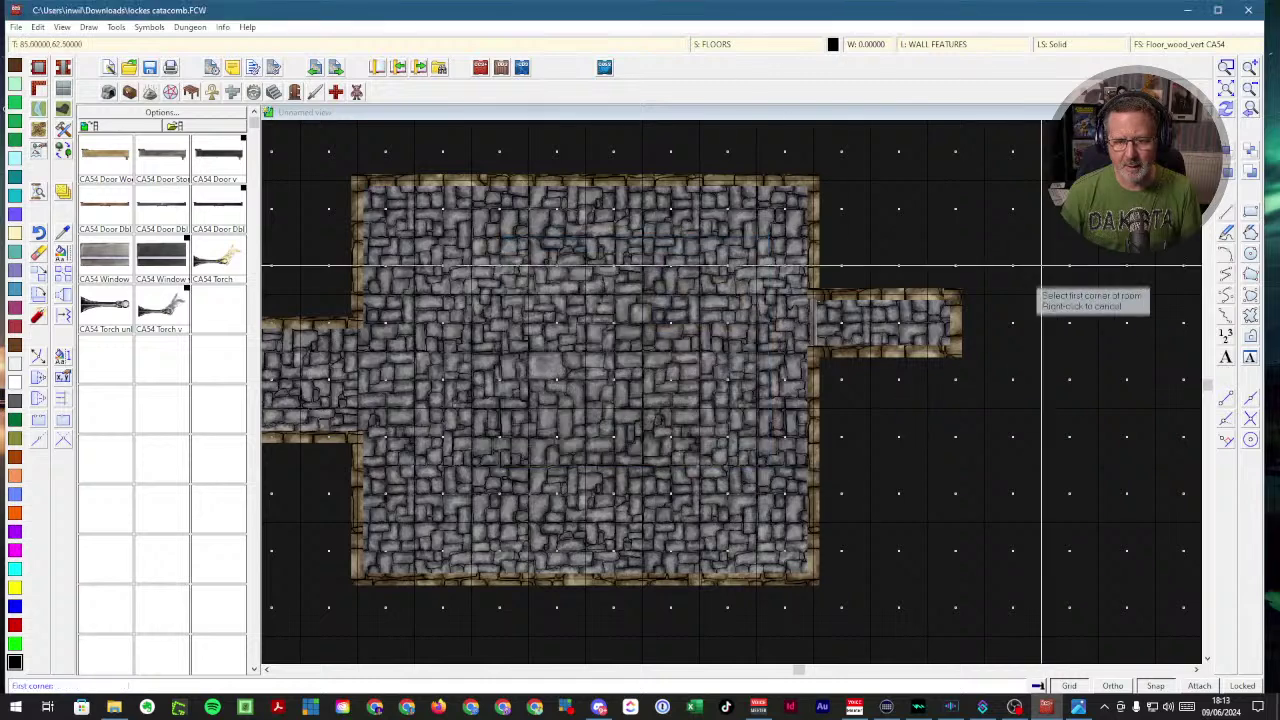
{"action": "left_click", "coordinate": [955, 209]}
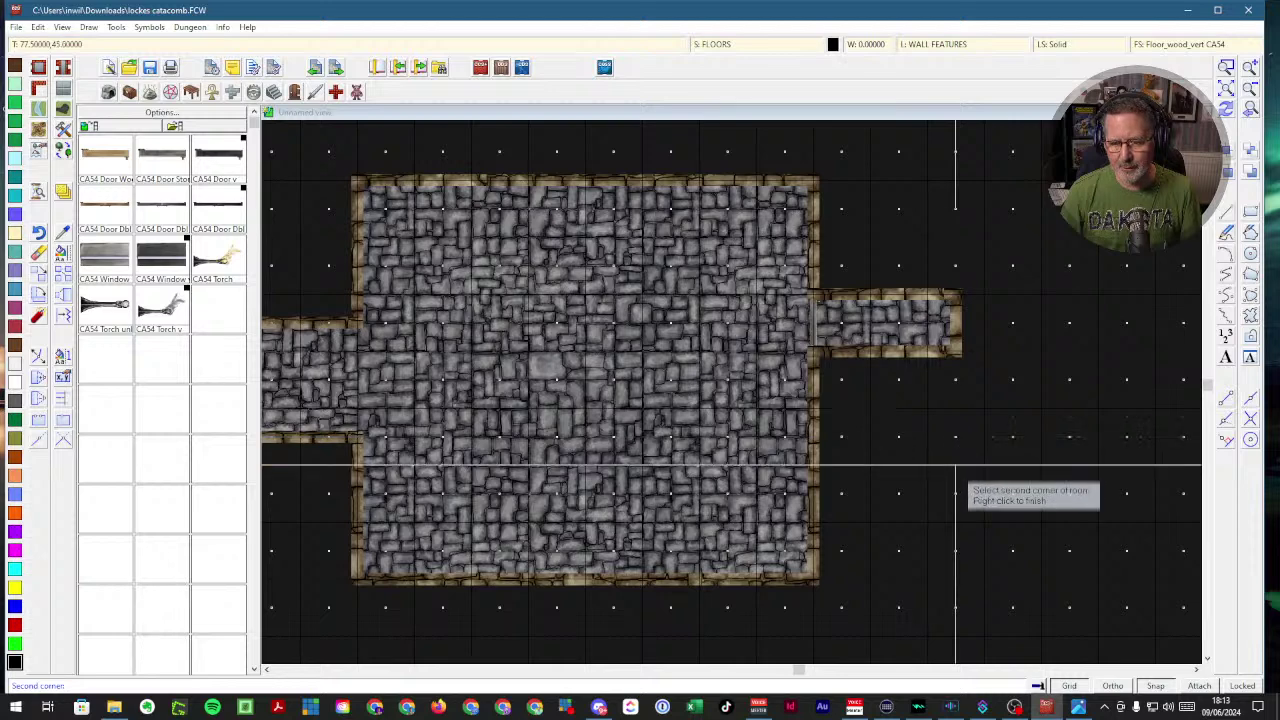
{"action": "left_click", "coordinate": [955, 465]}
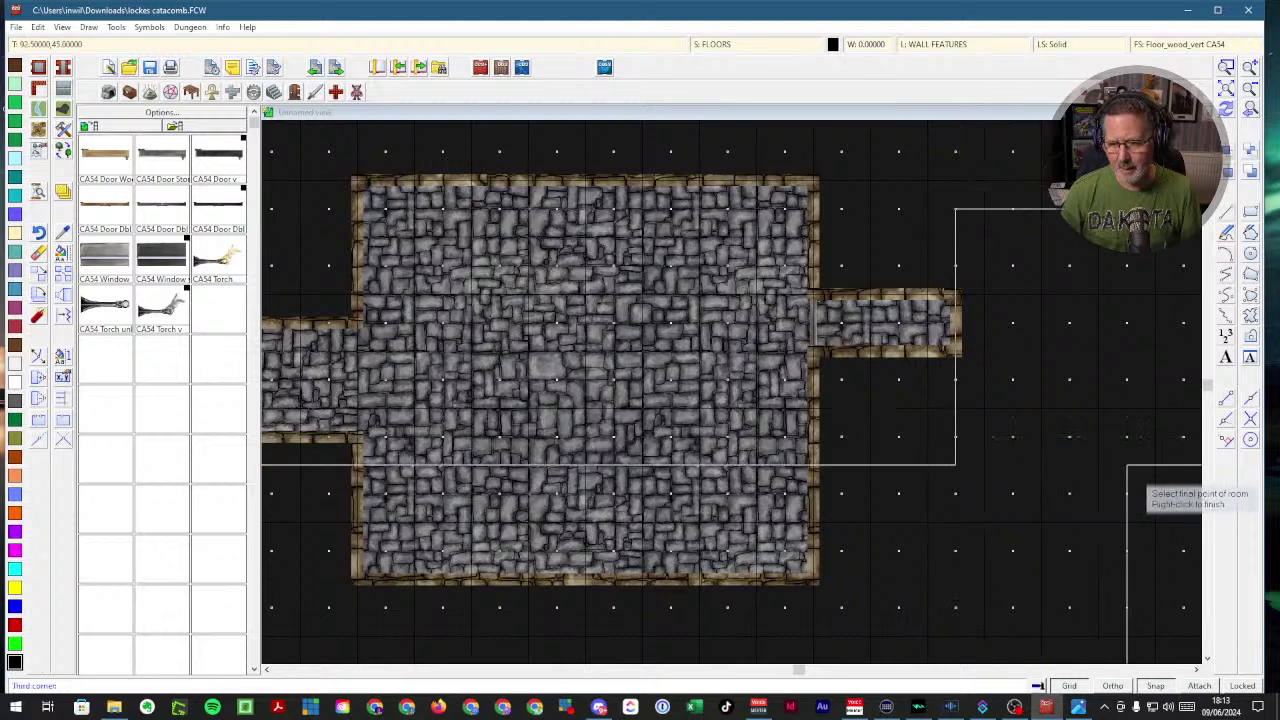
{"action": "left_click", "coordinate": [1156, 465]}
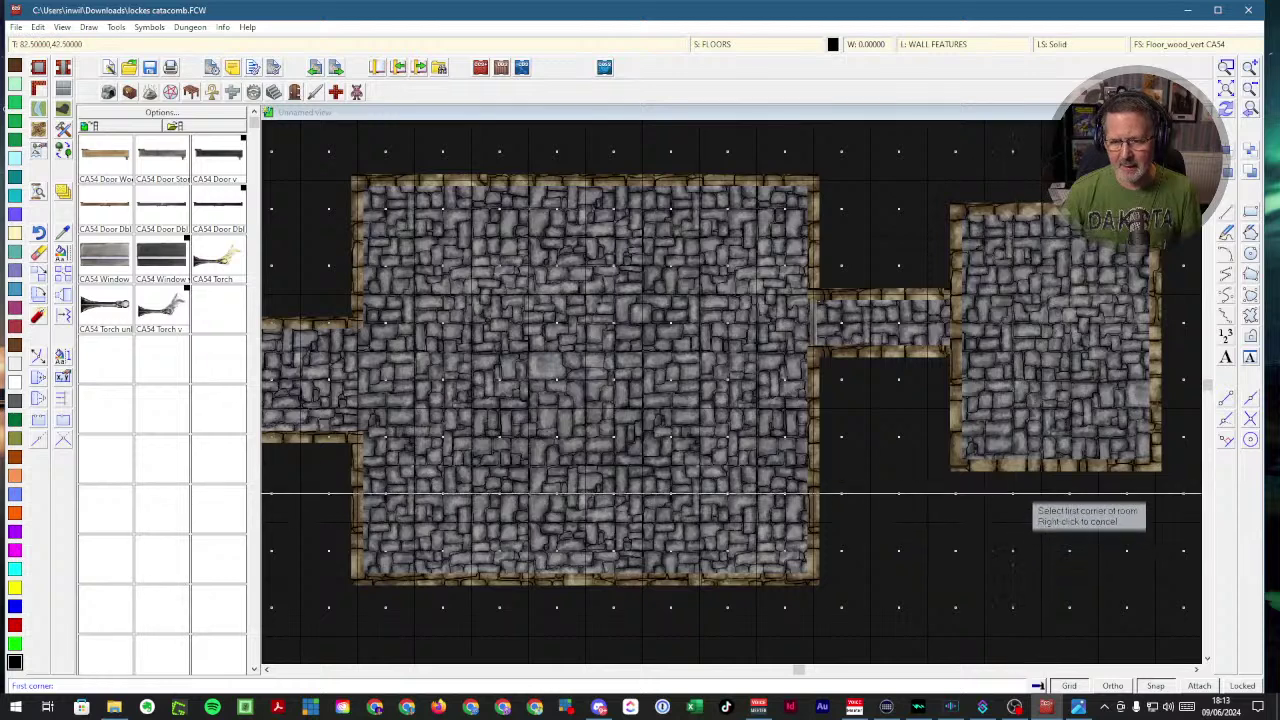
{"action": "right_click", "coordinate": [784, 296]}
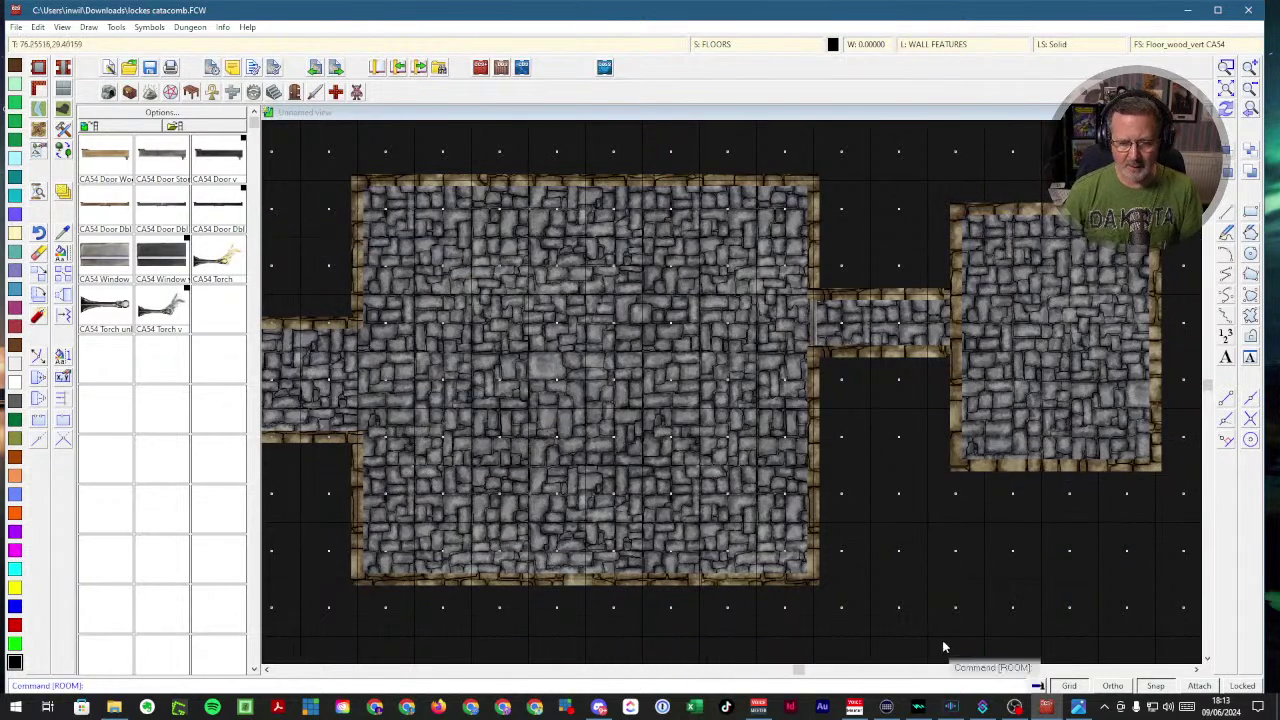
- Place a CA54 door symbol at (77.5,57.5), where the corridor meets the west wall of the east room
{"action": "scroll", "coordinate": [703, 472], "scroll_direction": "down", "scroll_amount": 3}
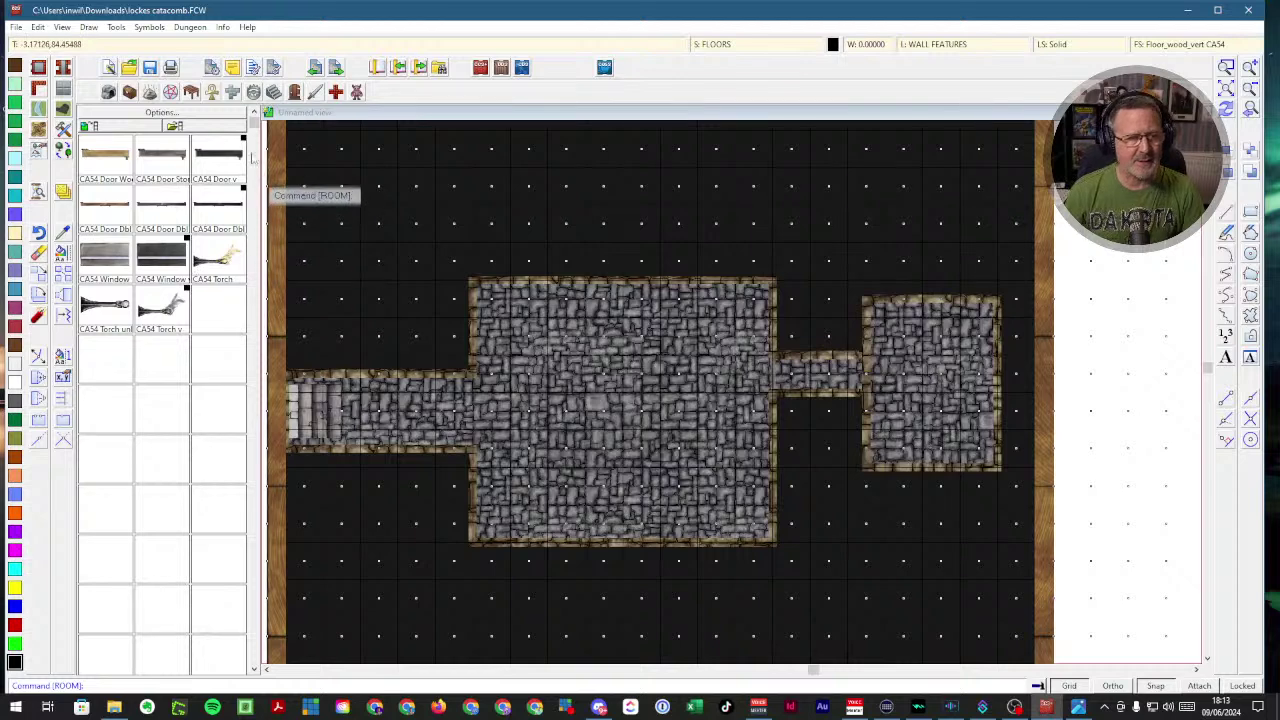
{"action": "left_click", "coordinate": [295, 99]}
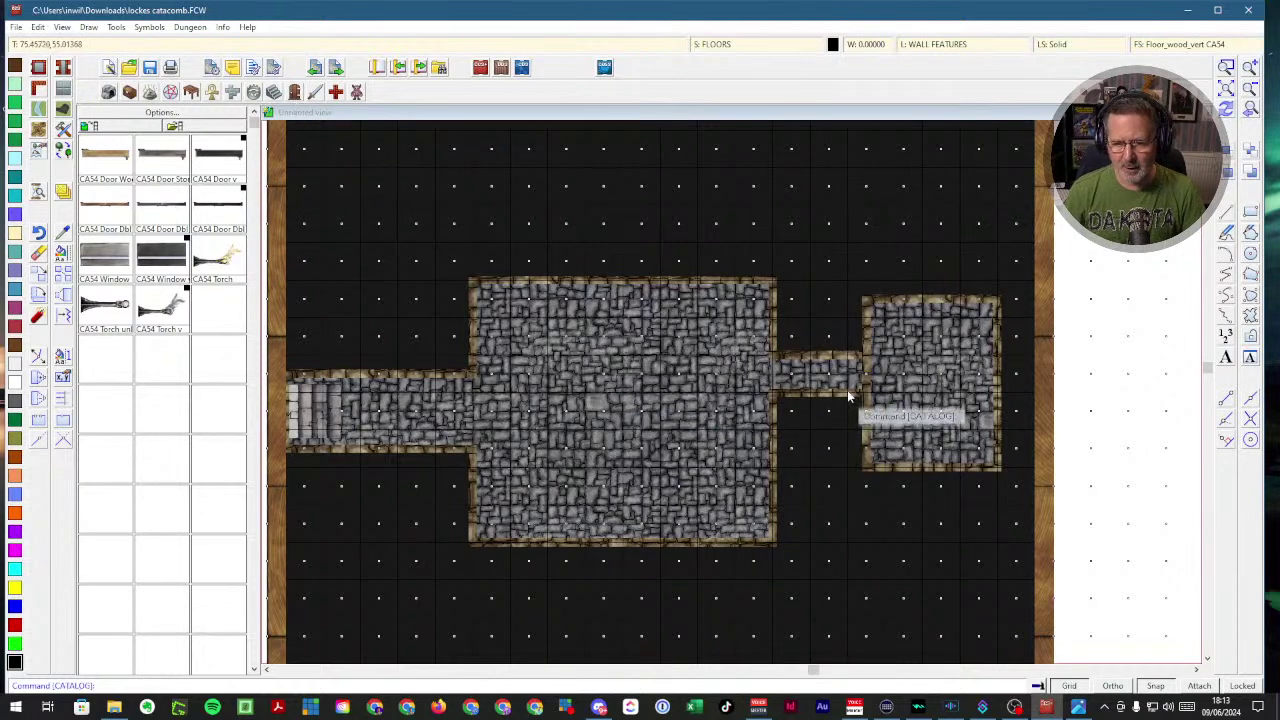
{"action": "left_click", "coordinate": [218, 155]}
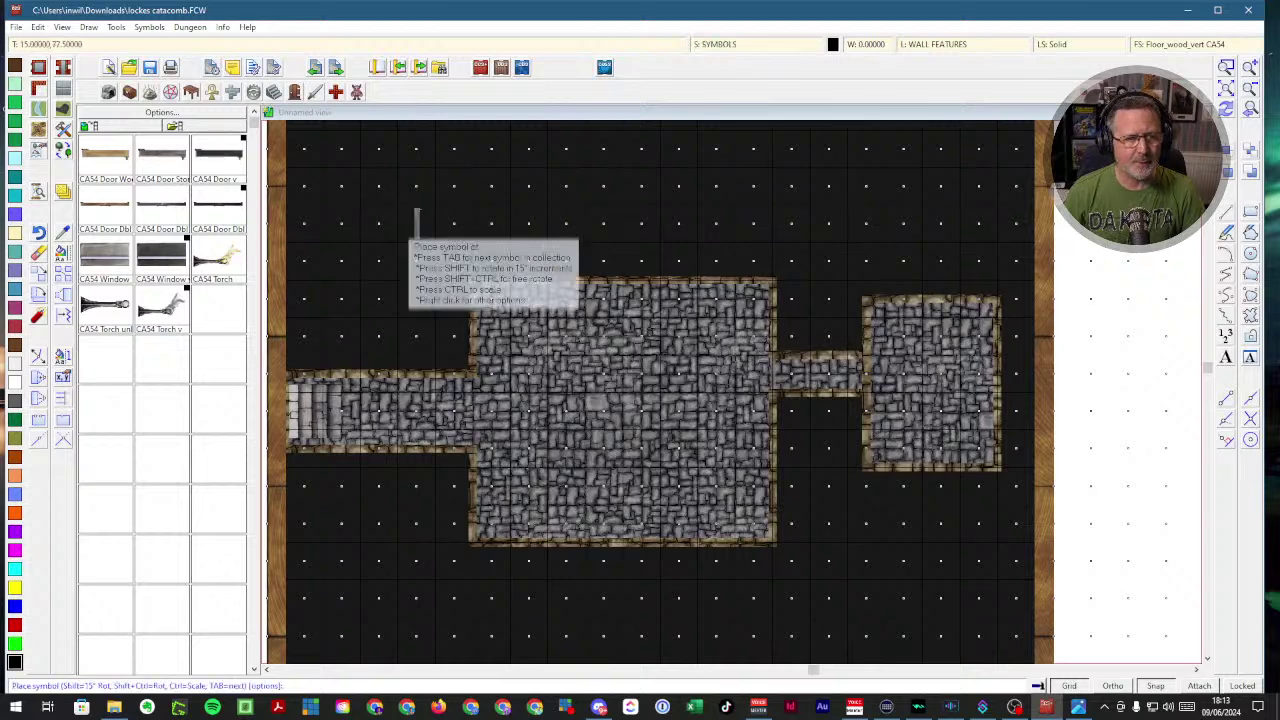
{"action": "left_click", "coordinate": [866, 375]}
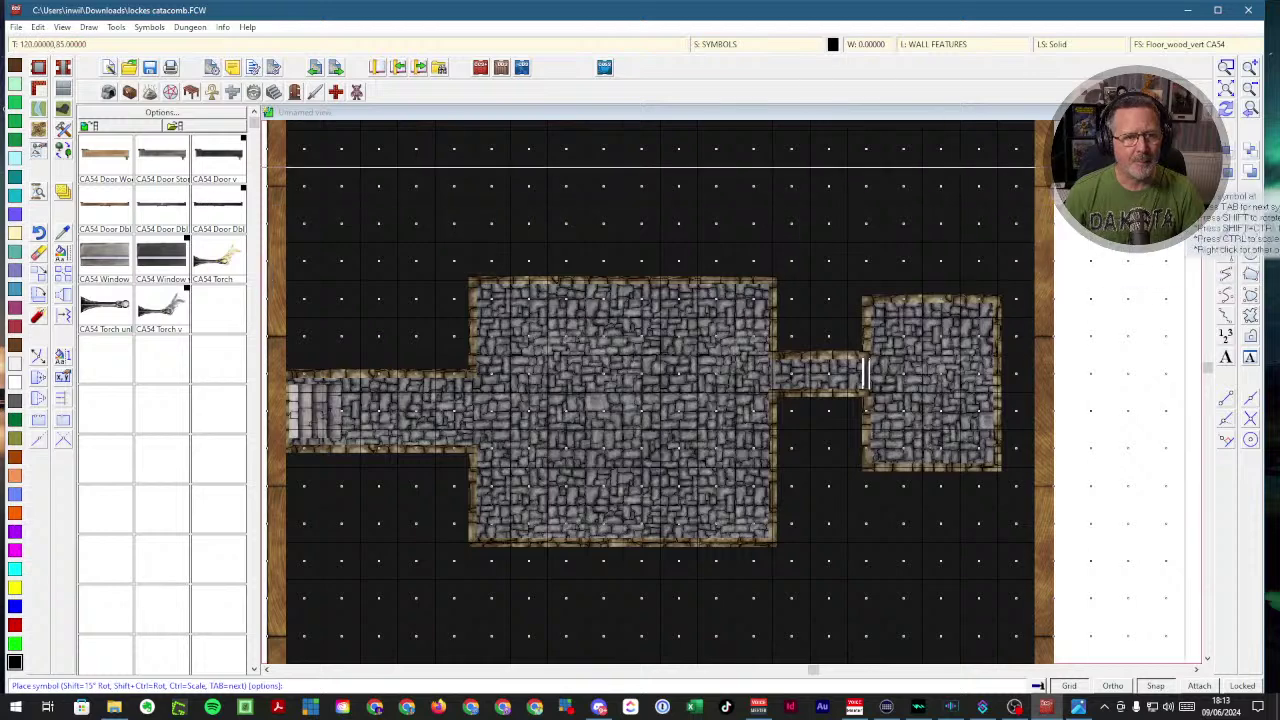
{"action": "key", "text": "ctrl+z"}
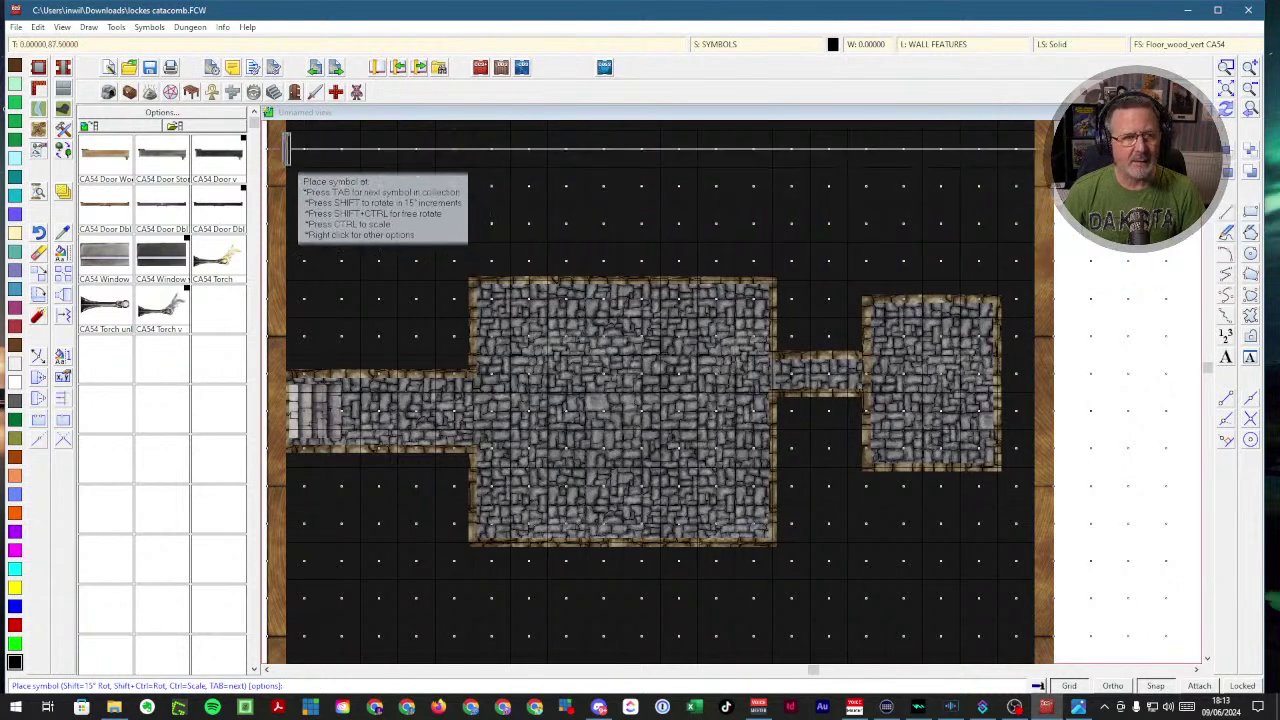
- Place a CA54 sarcophagus symbol at (87.5,52.5), standing north-south in the middle of the east room
{"action": "left_click", "coordinate": [212, 92]}
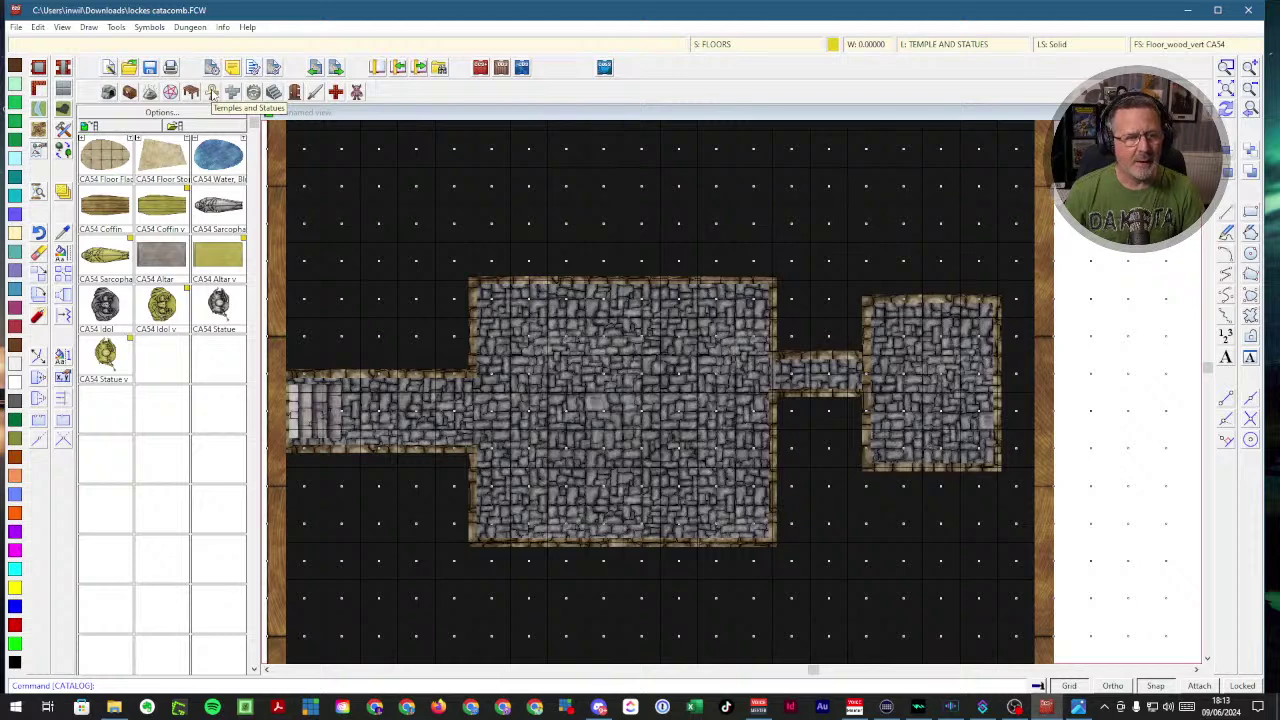
{"action": "left_click", "coordinate": [220, 207]}
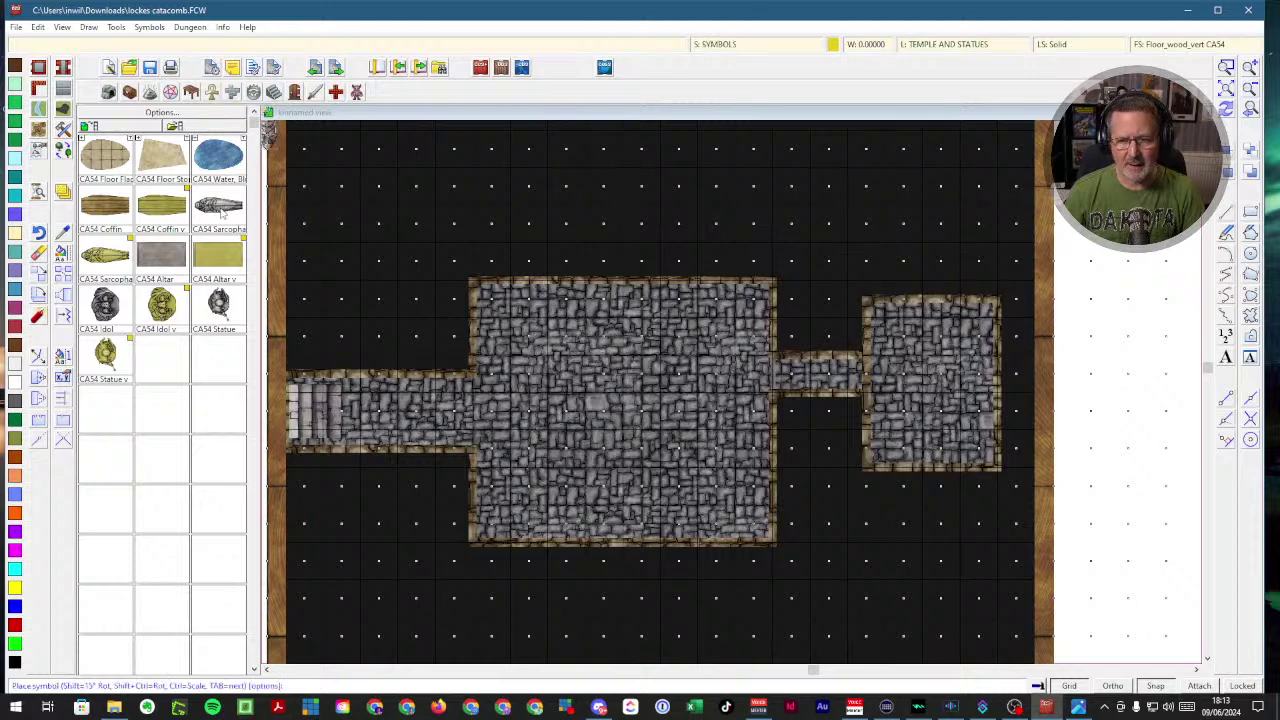
{"action": "left_click", "coordinate": [940, 408]}
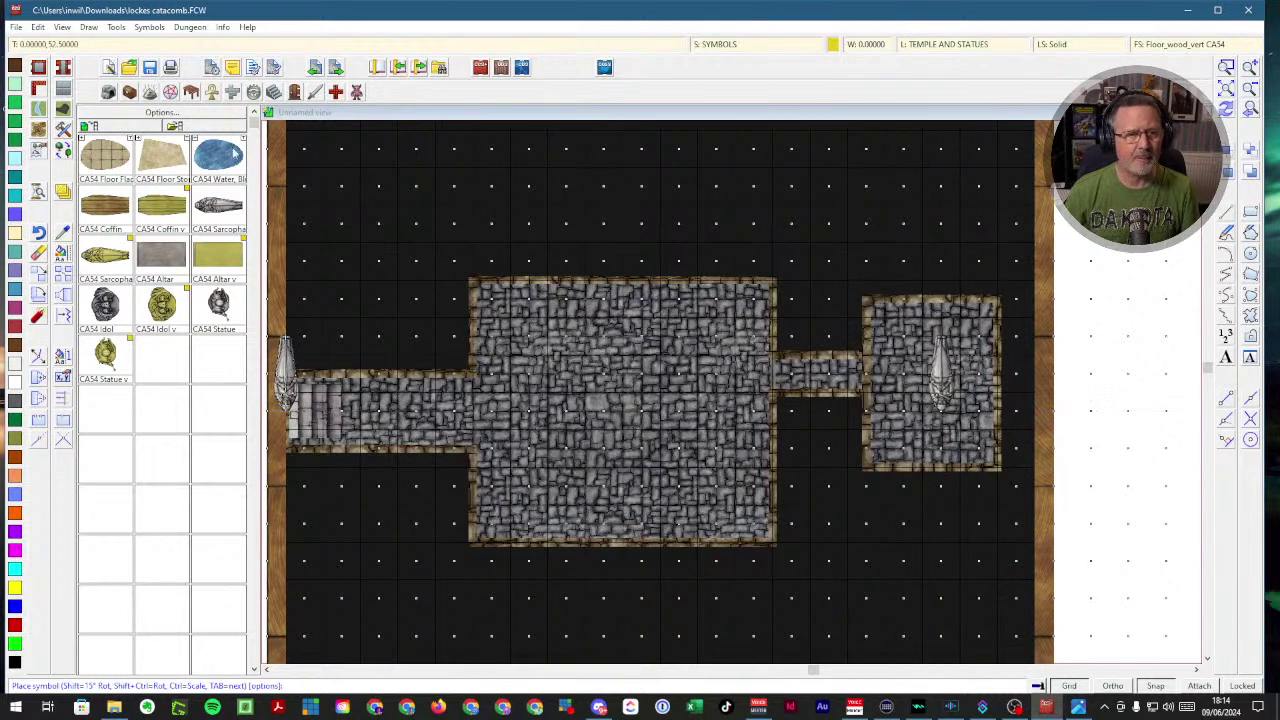
{"action": "left_click", "coordinate": [212, 92]}
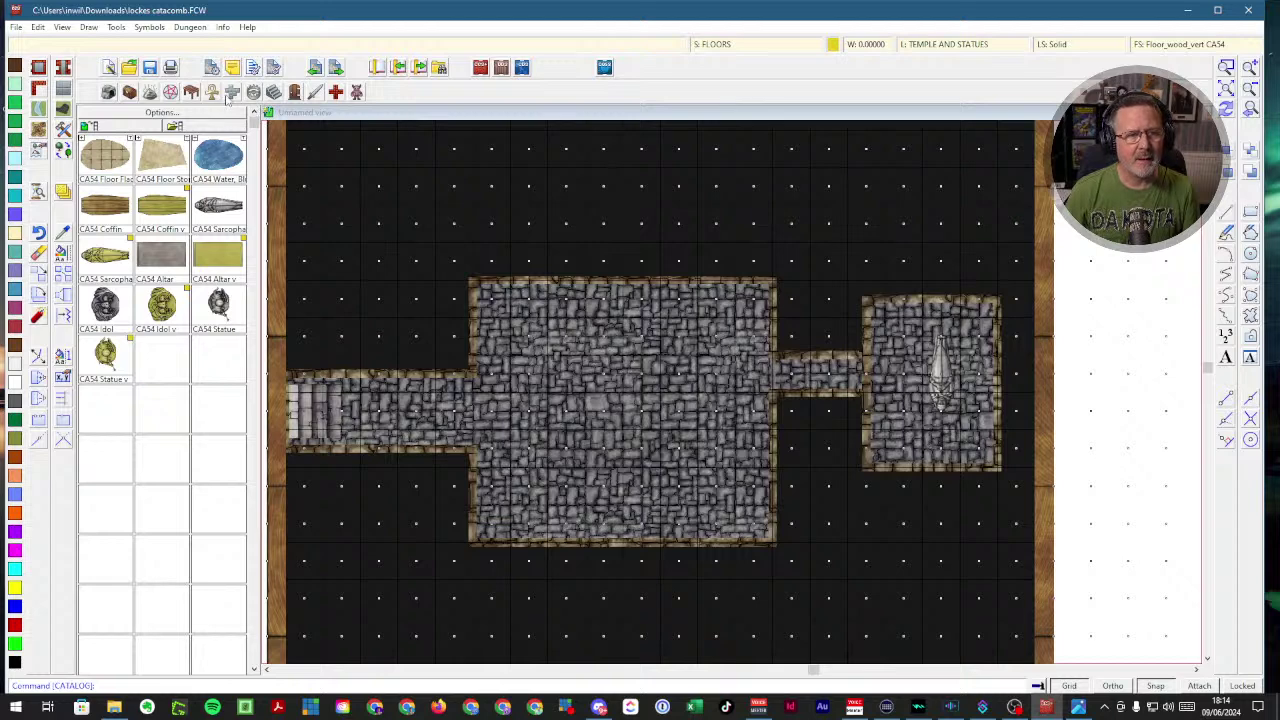
{"action": "left_click", "coordinate": [229, 95]}
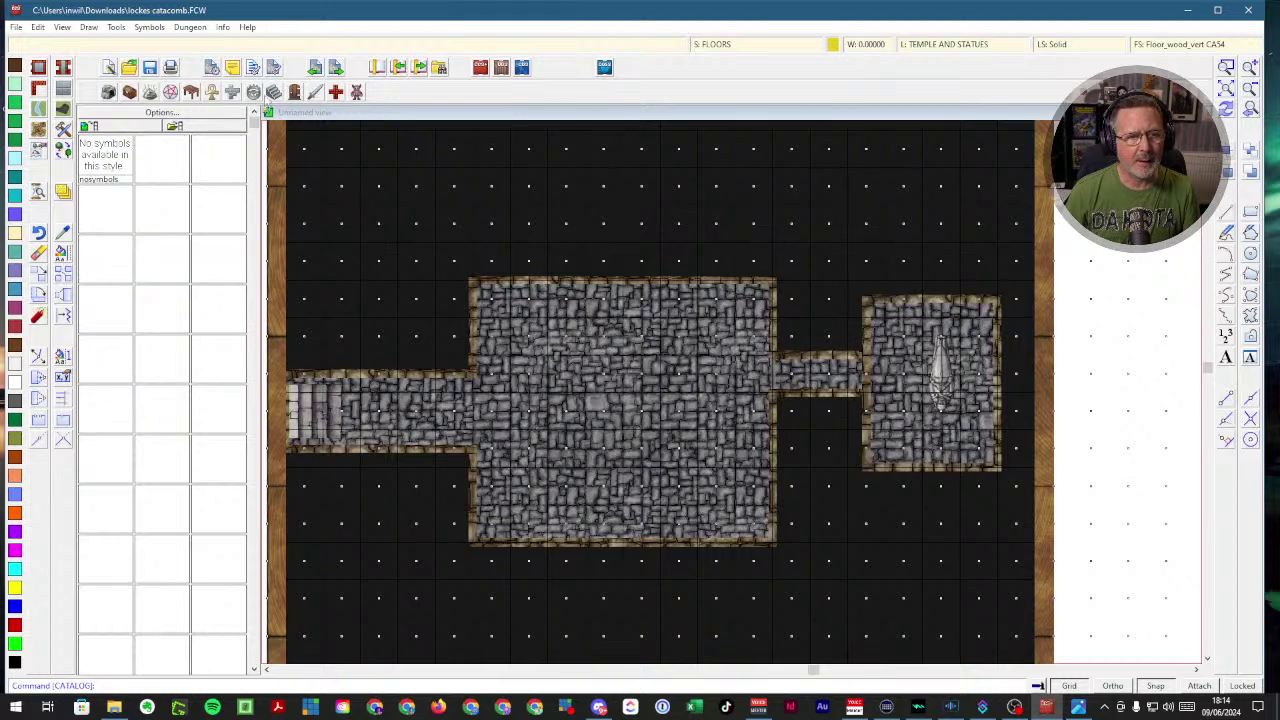
{"action": "left_click", "coordinate": [294, 92]}
{"action": "left_click", "coordinate": [337, 96]}
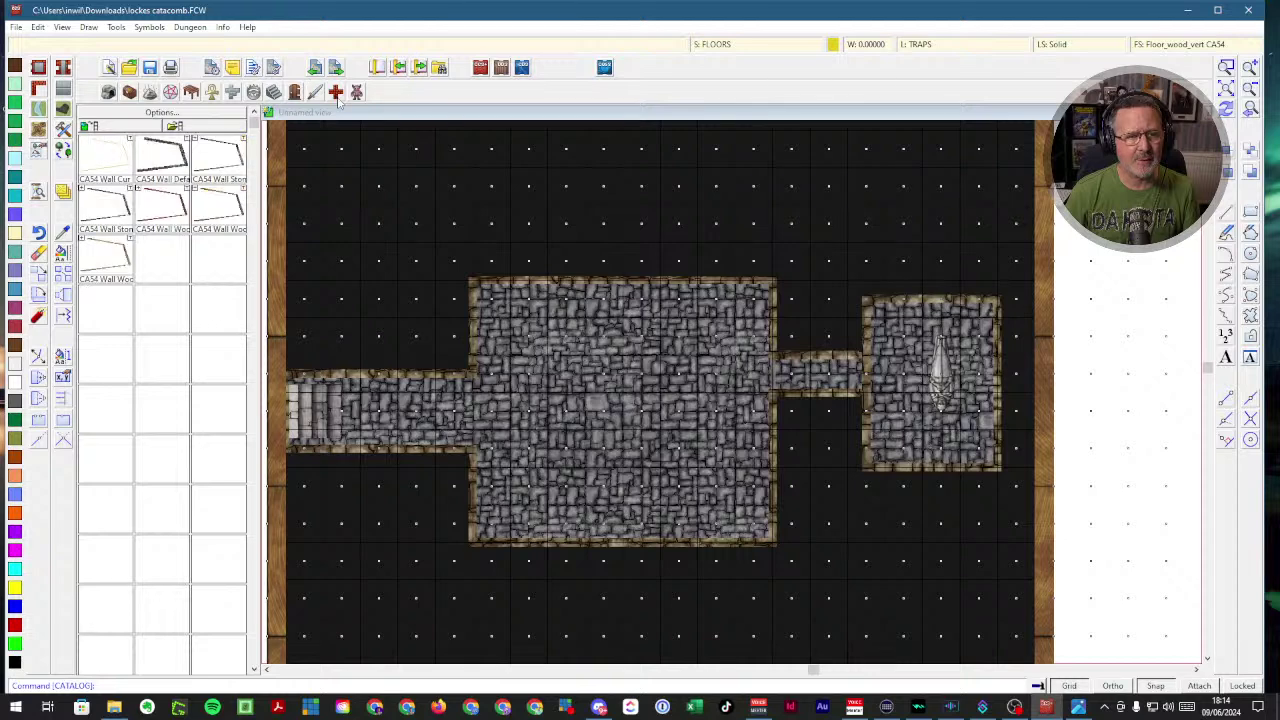
{"action": "left_click", "coordinate": [357, 92]}
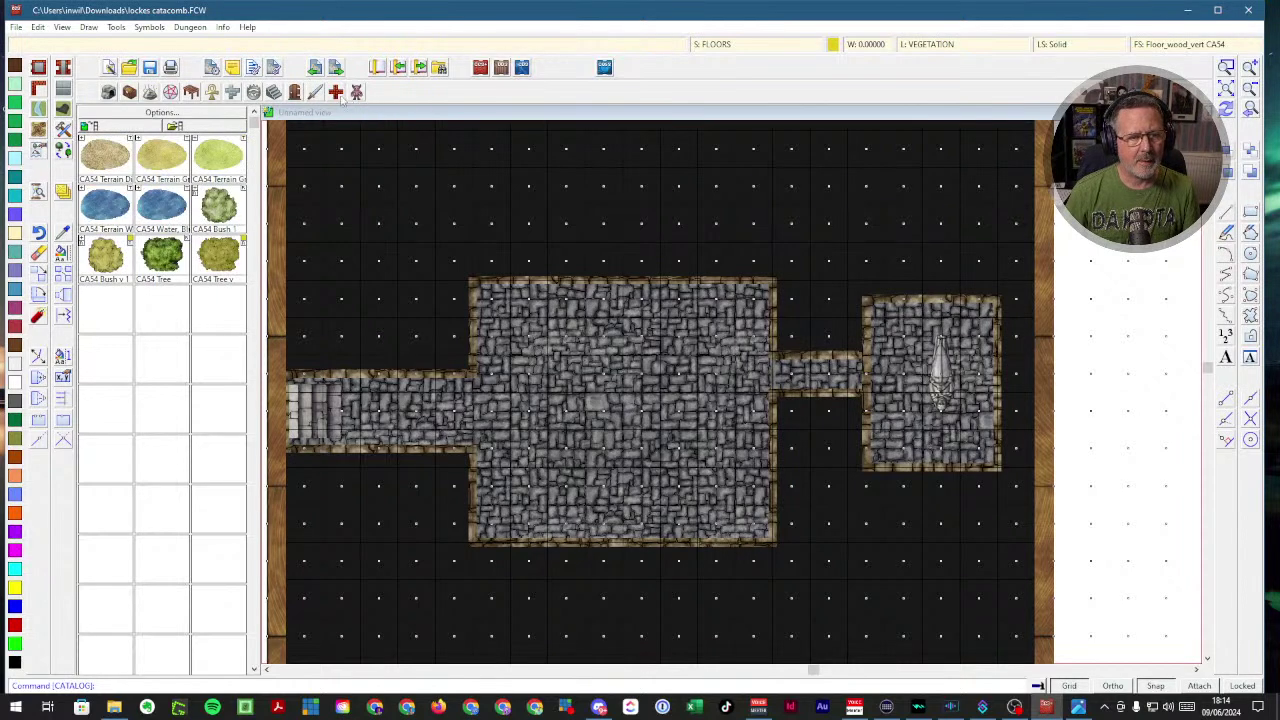
{"action": "left_click", "coordinate": [109, 92]}
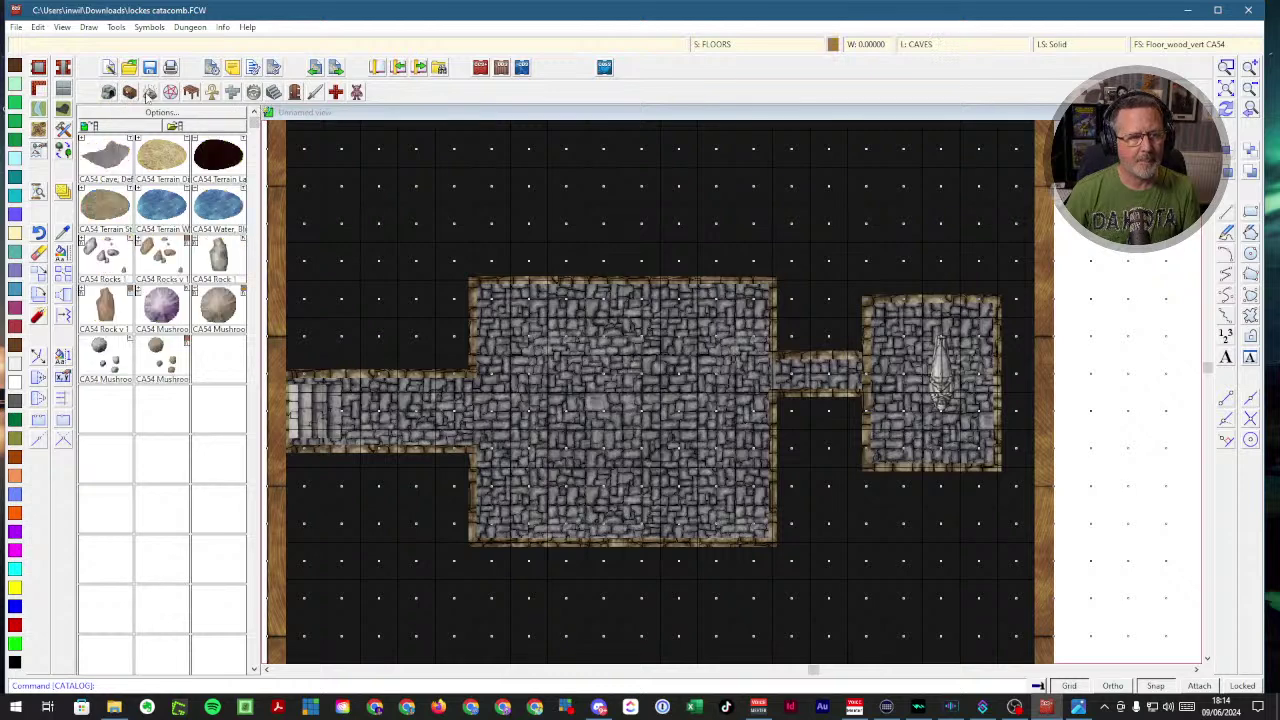
- Place two CA54 skeleton debris symbols in the large room, at (57.5,62.5) and (37.5,42.5)
{"action": "left_click", "coordinate": [148, 93]}
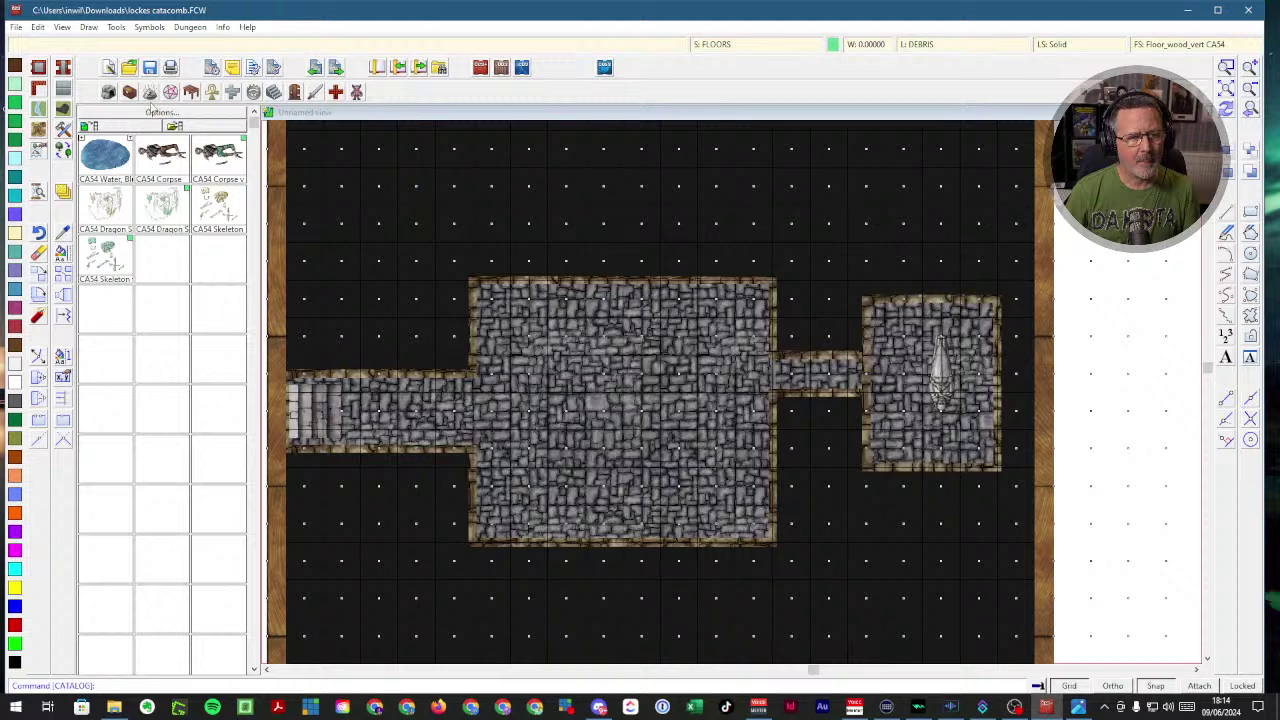
{"action": "left_click", "coordinate": [216, 205]}
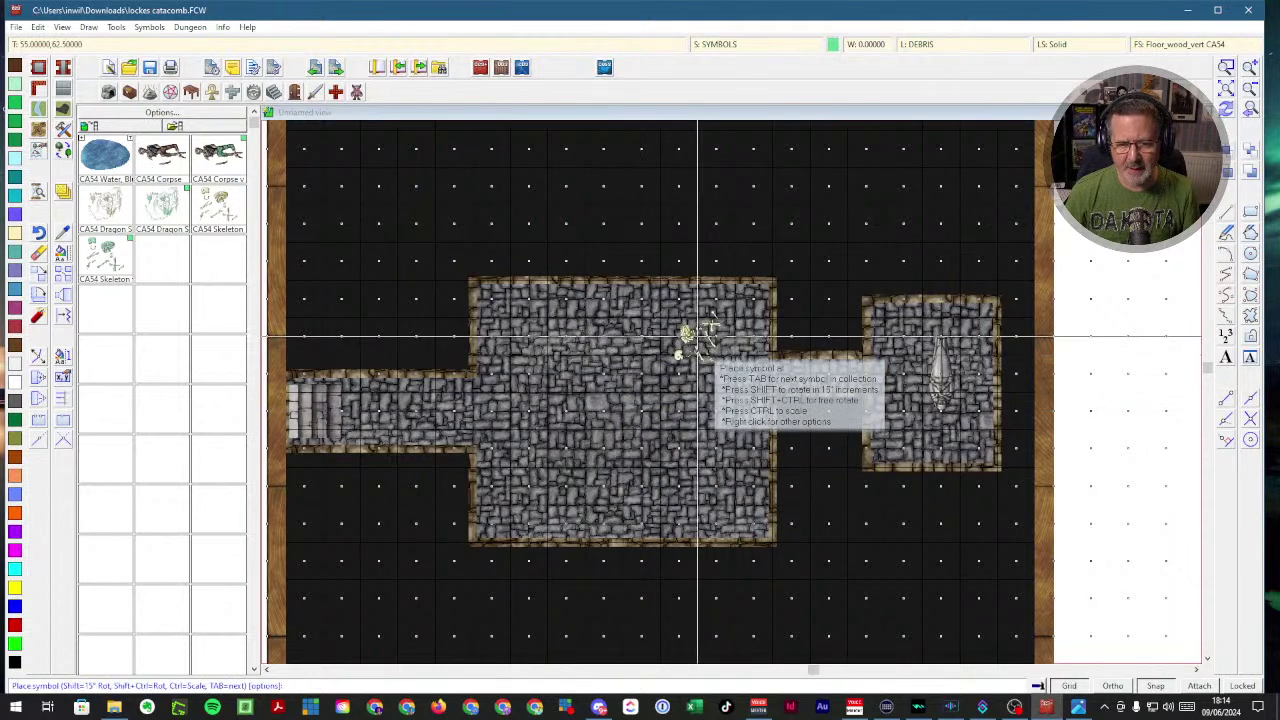
{"action": "left_click", "coordinate": [716, 338]}
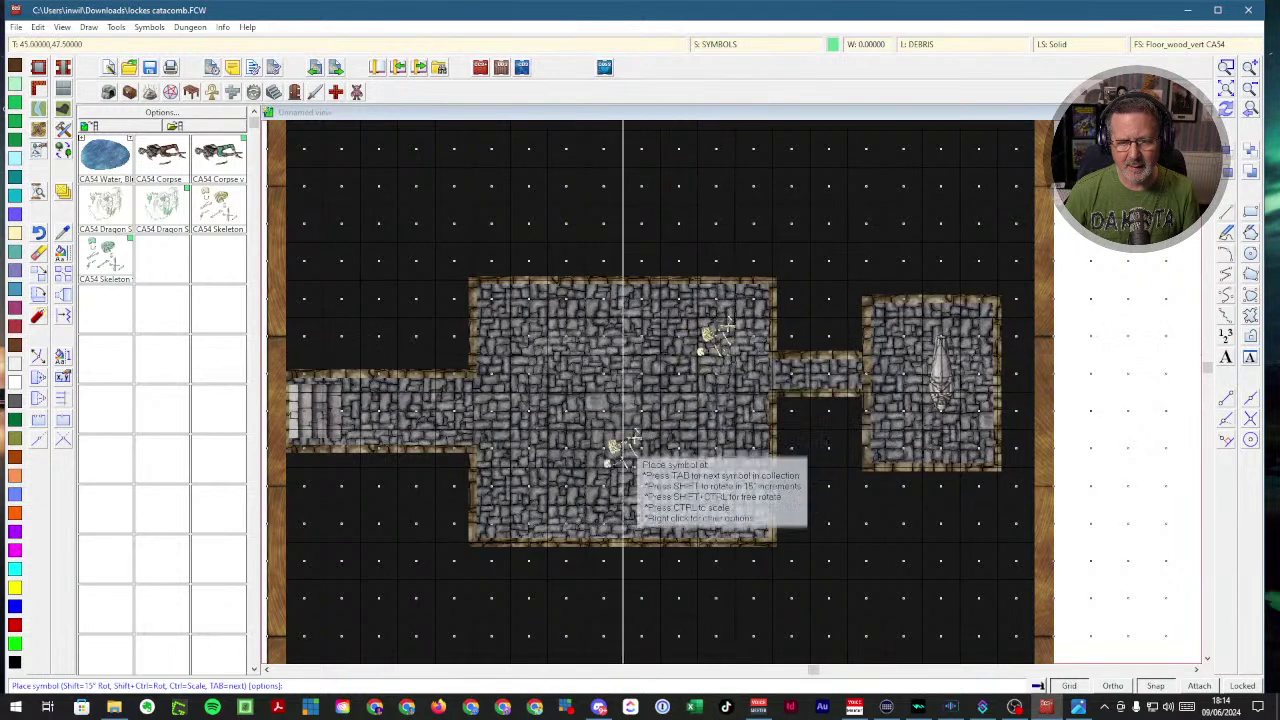
{"action": "left_click", "coordinate": [566, 488]}
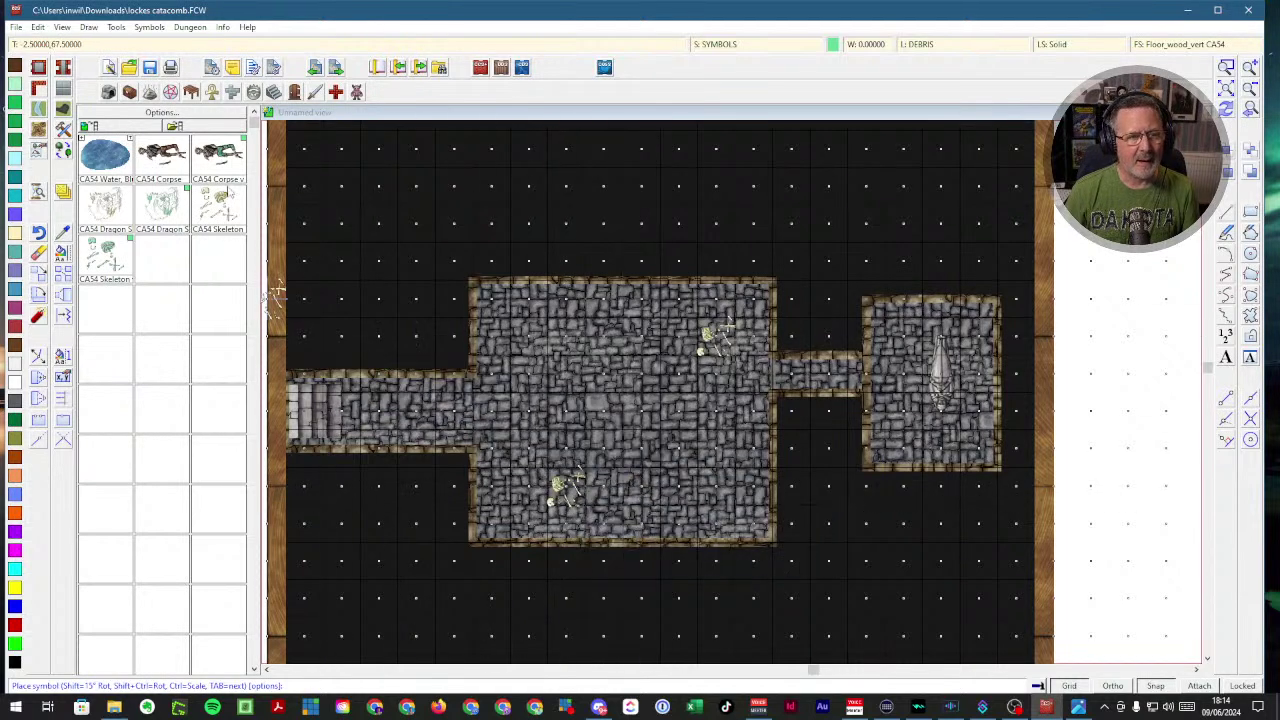
- Place a CA54 corpse symbol at (82.5,57.5), west of the sarcophagus in the east room
{"action": "left_click", "coordinate": [183, 164]}
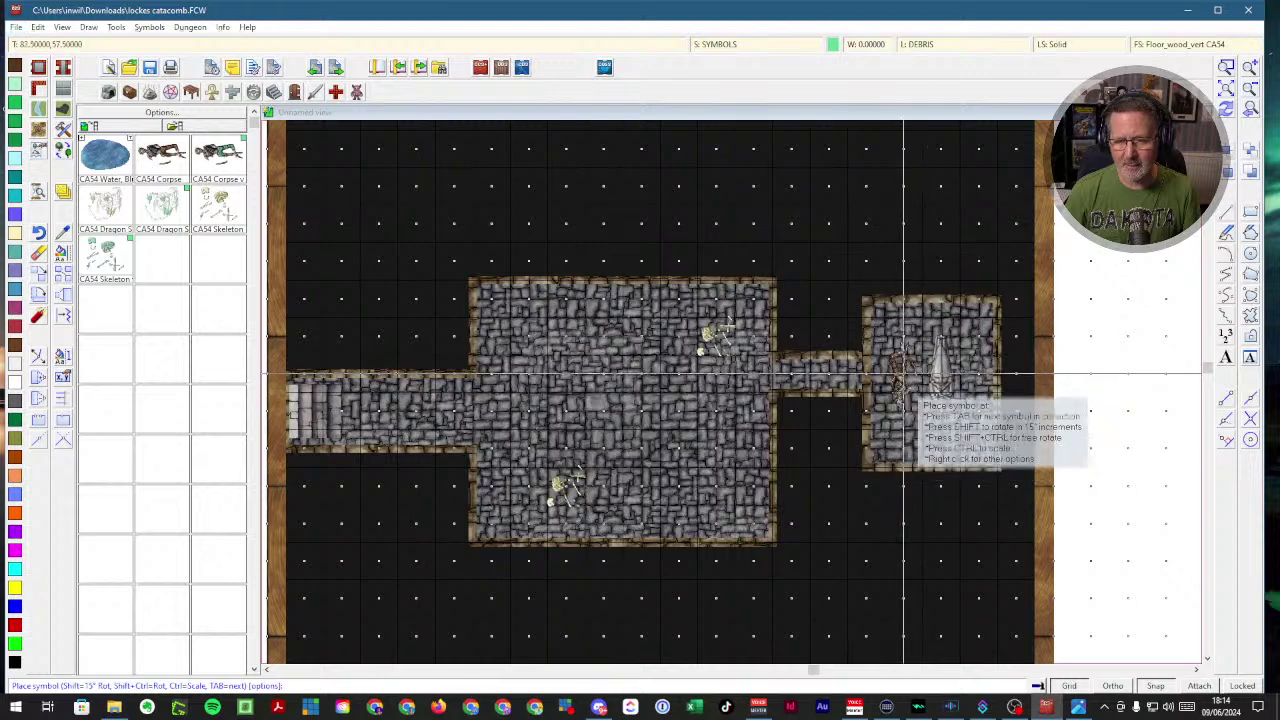
{"action": "left_click", "coordinate": [903, 376]}
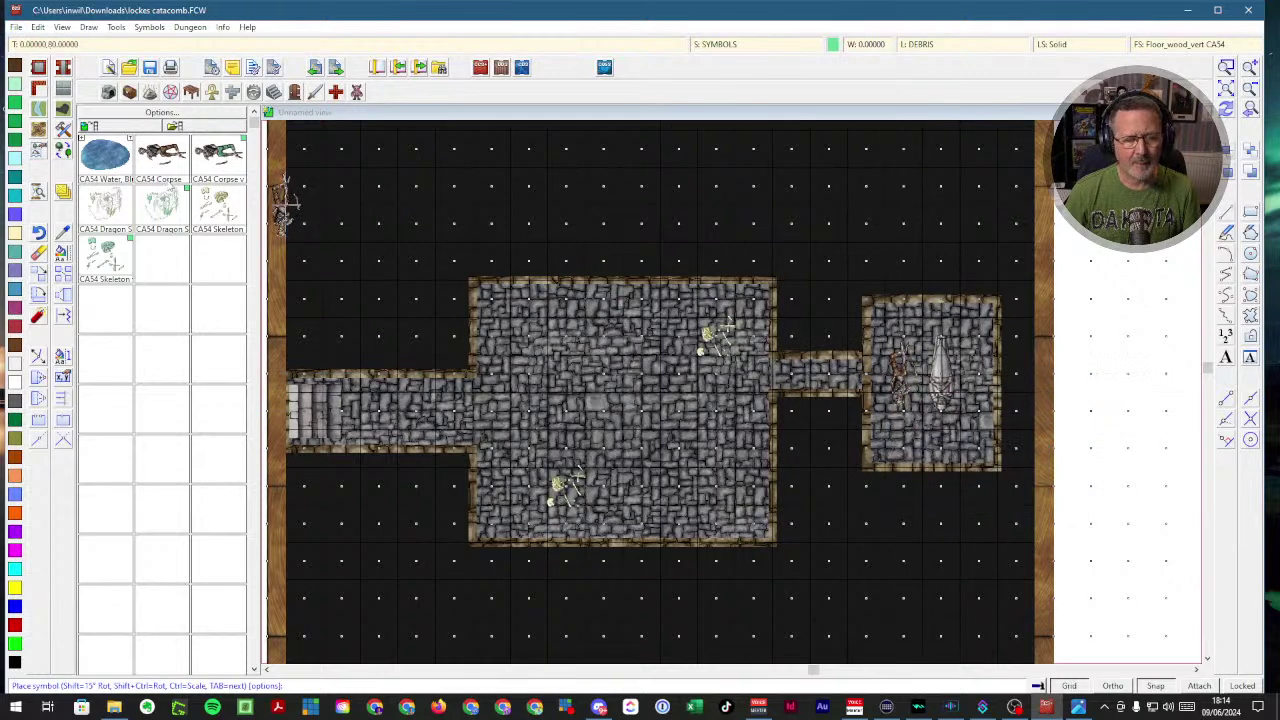
{"action": "right_click", "coordinate": [285, 200]}
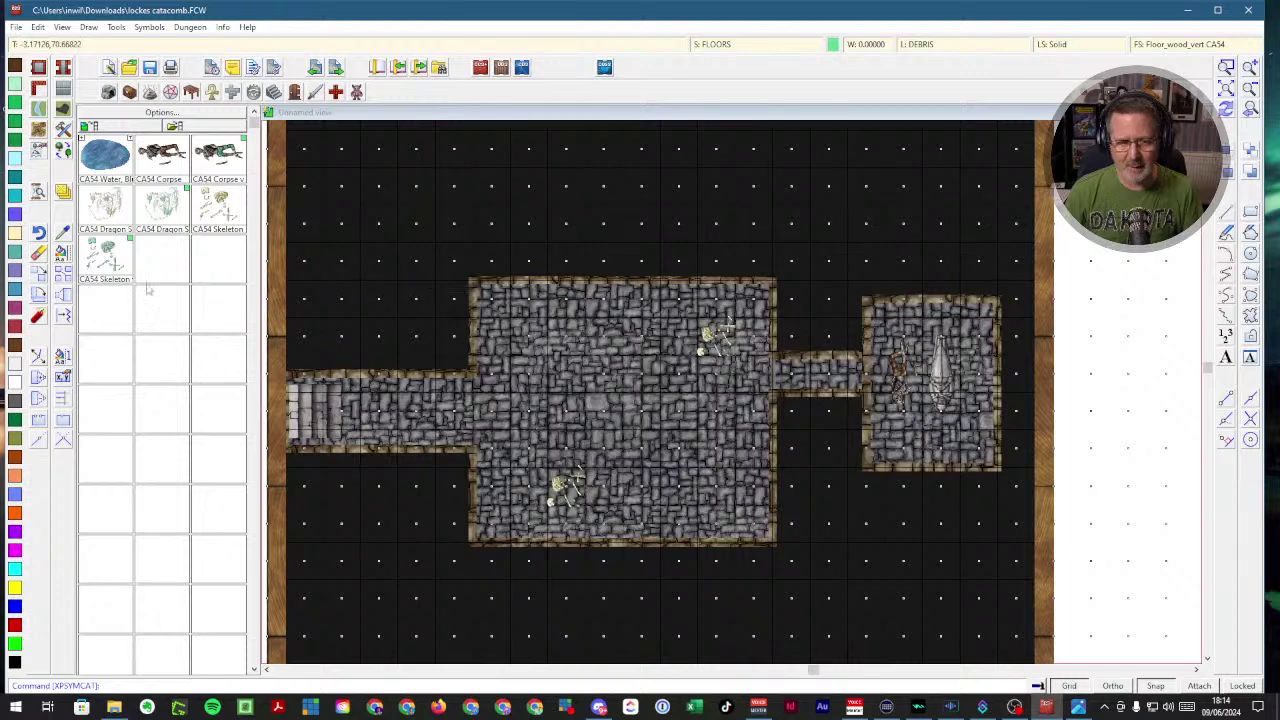
- Erase the corpse symbol beside the sarcophagus in the east room and redraw the map
{"action": "left_click", "coordinate": [40, 254]}
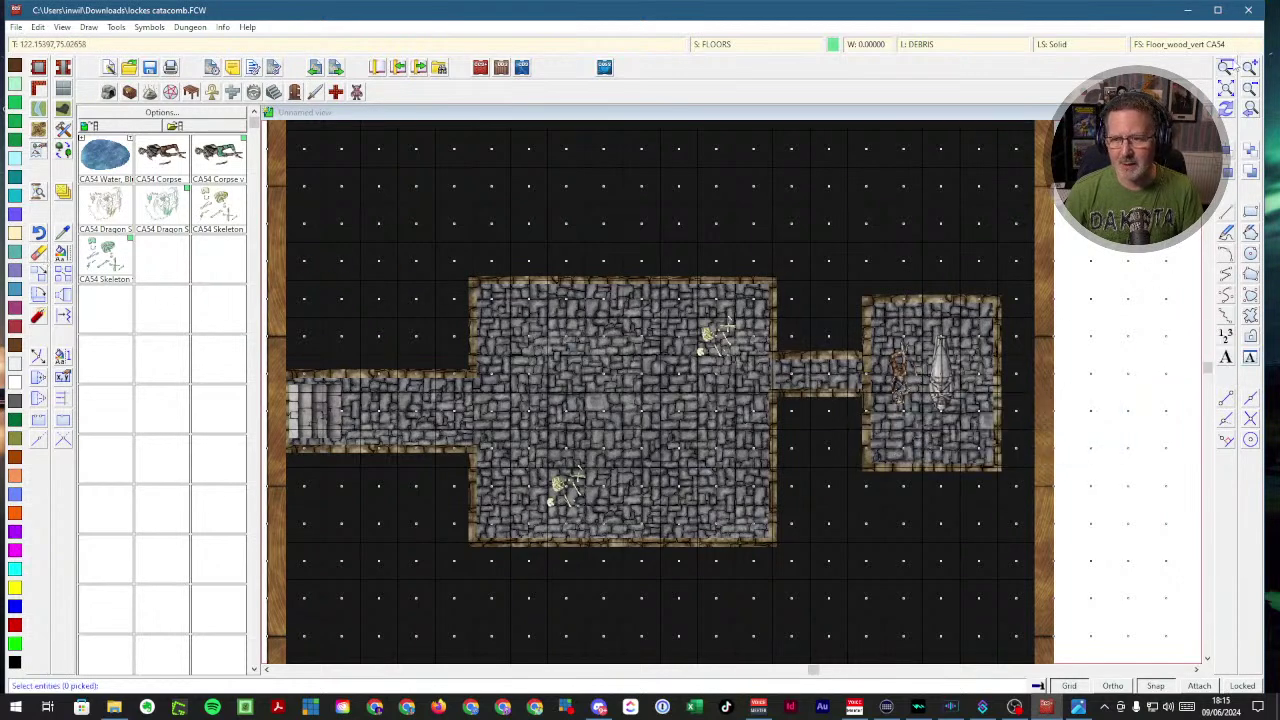
{"action": "left_click", "coordinate": [1228, 66]}
{"action": "left_click", "coordinate": [860, 326]}
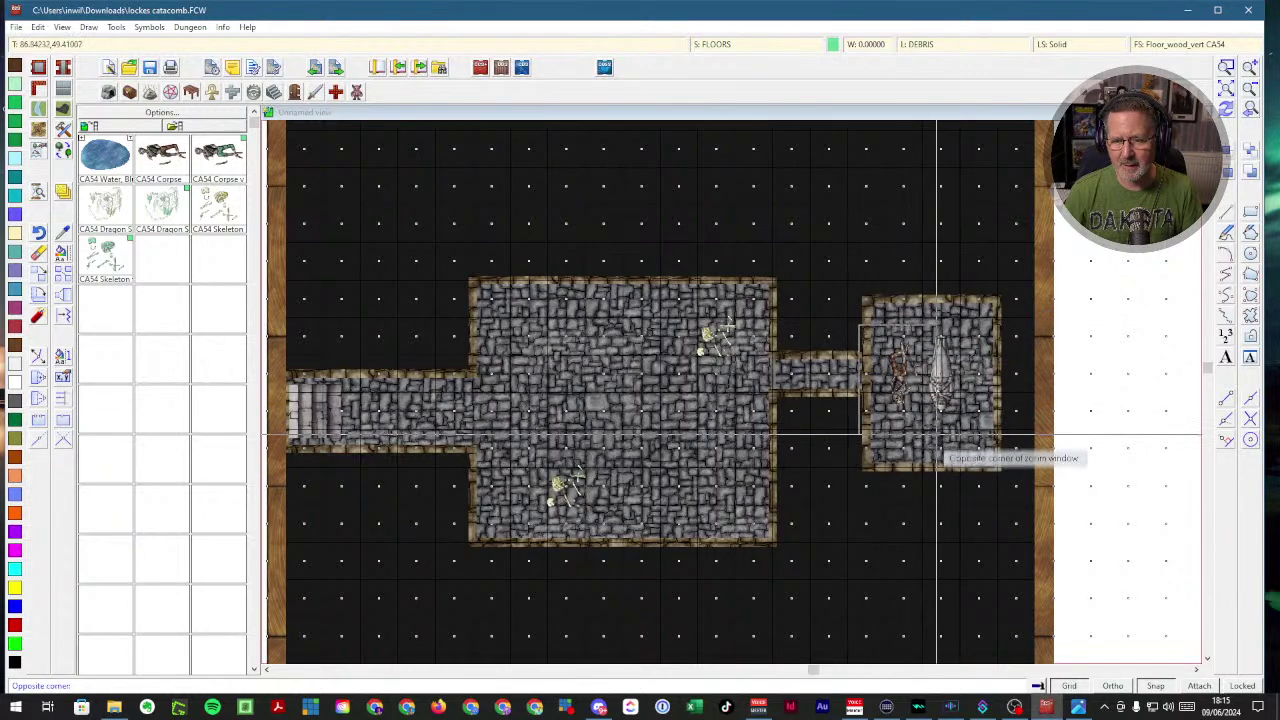
{"action": "left_click", "coordinate": [943, 430]}
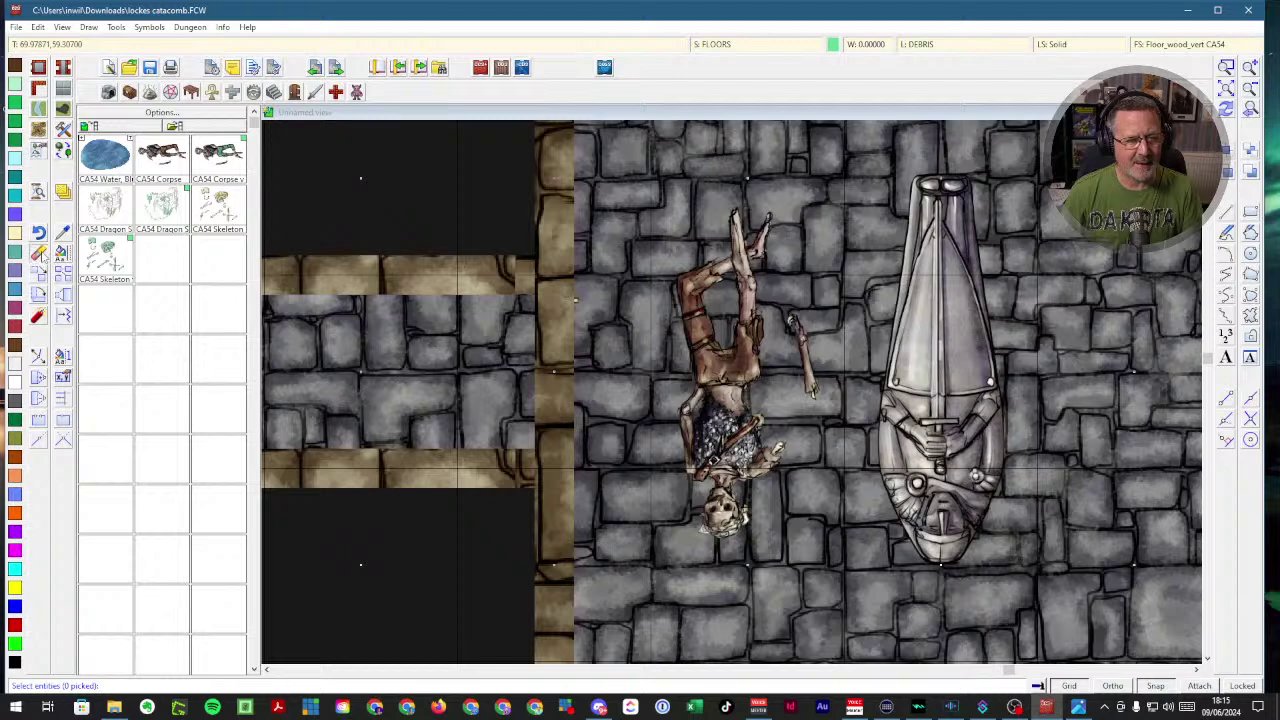
{"action": "left_click", "coordinate": [755, 385]}
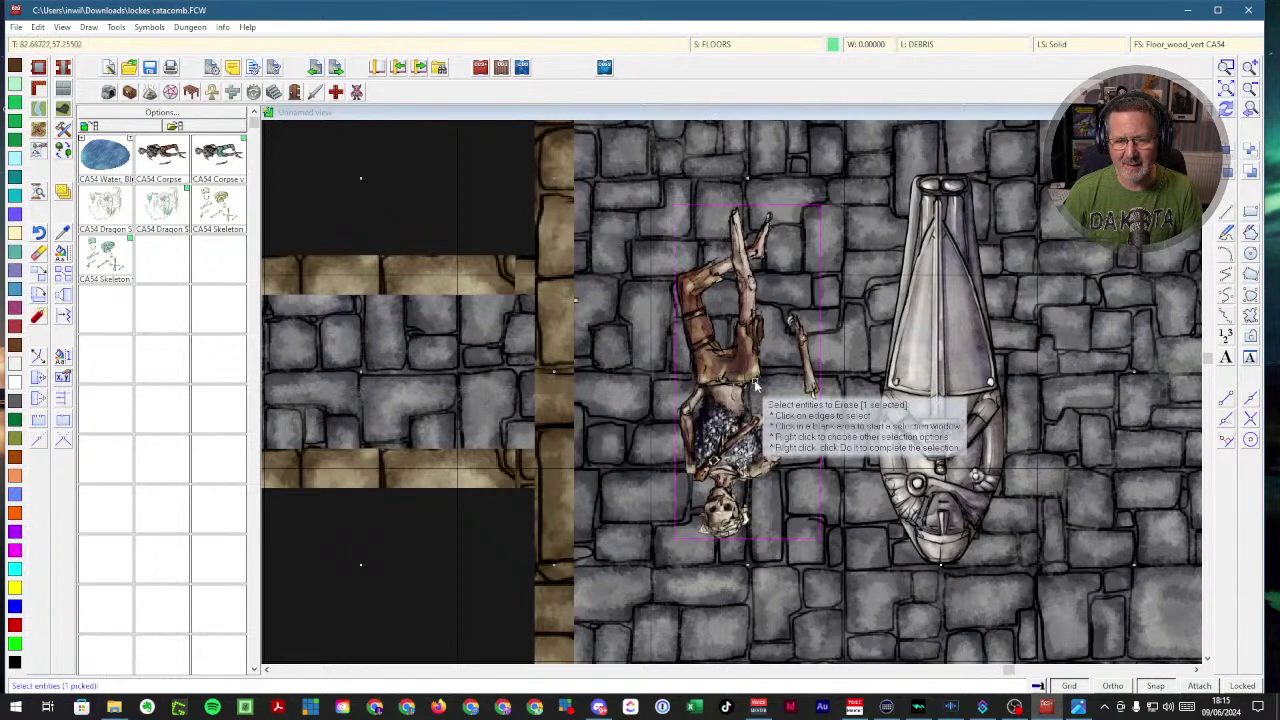
{"action": "right_click", "coordinate": [755, 383]}
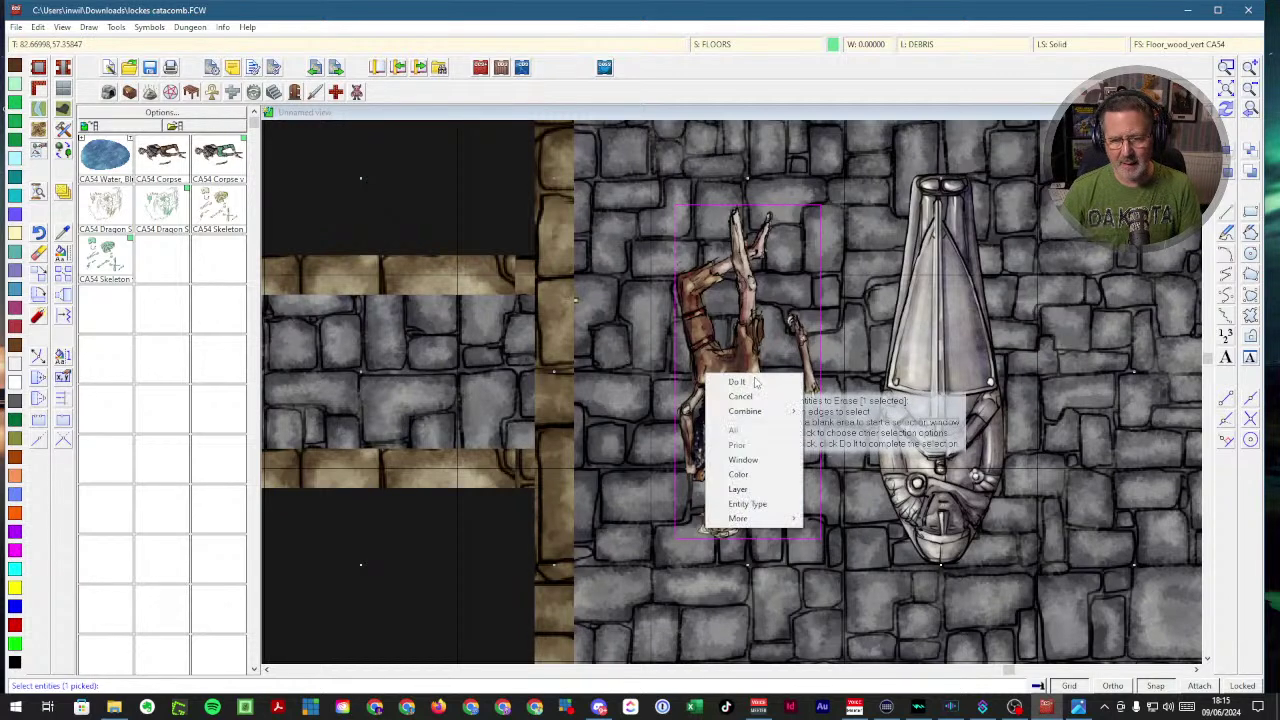
{"action": "left_click", "coordinate": [735, 381]}
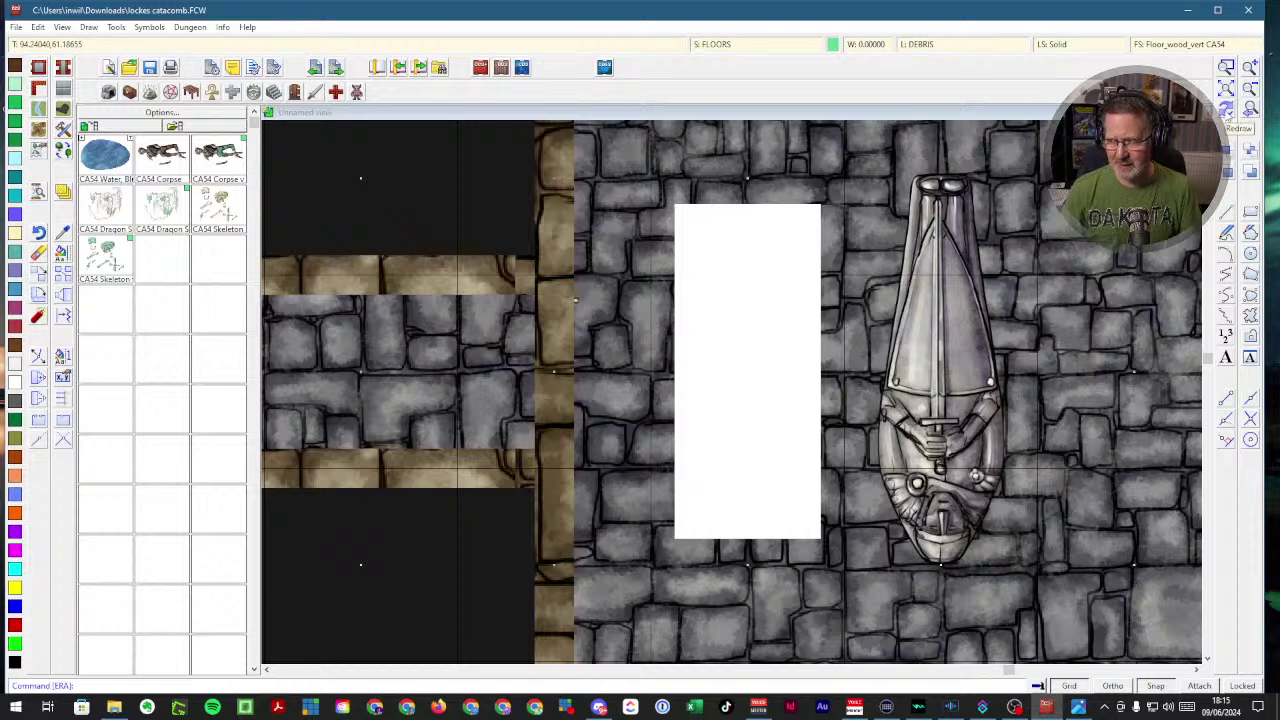
{"action": "left_click", "coordinate": [1226, 110]}
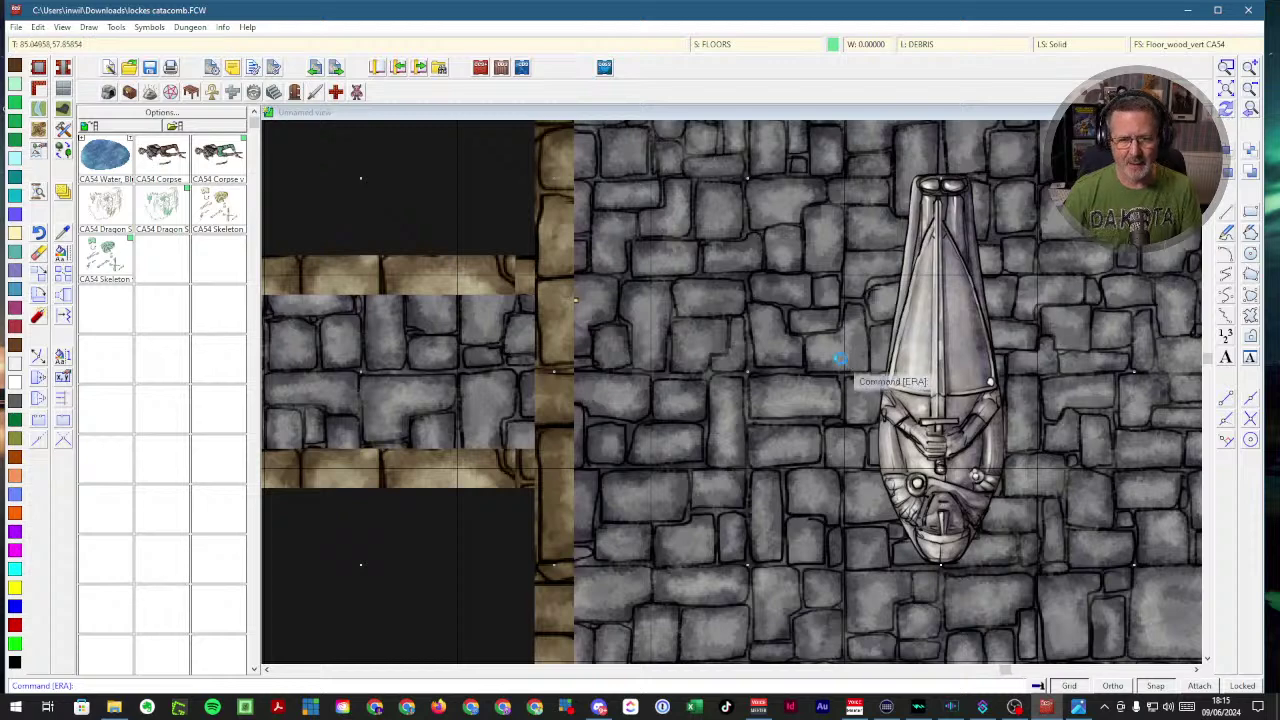
{"action": "scroll", "coordinate": [840, 370], "scroll_direction": "down", "scroll_amount": 3}
{"action": "scroll", "coordinate": [805, 374], "scroll_direction": "down", "scroll_amount": 1}
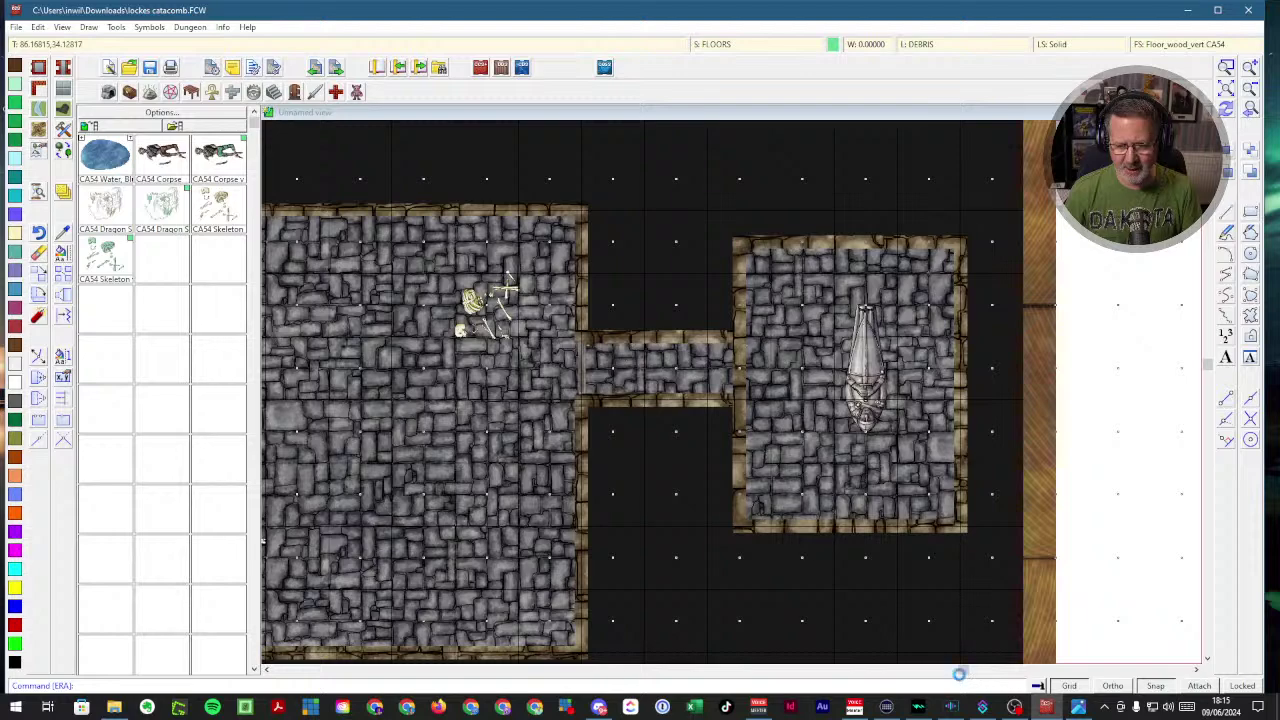
- Activate the sheet effects for the catacomb drawing and apply them
{"action": "left_click_drag", "start_coordinate": [958, 672], "coordinate": [793, 669]}
{"action": "scroll", "coordinate": [764, 506], "scroll_direction": "down", "scroll_amount": 1}
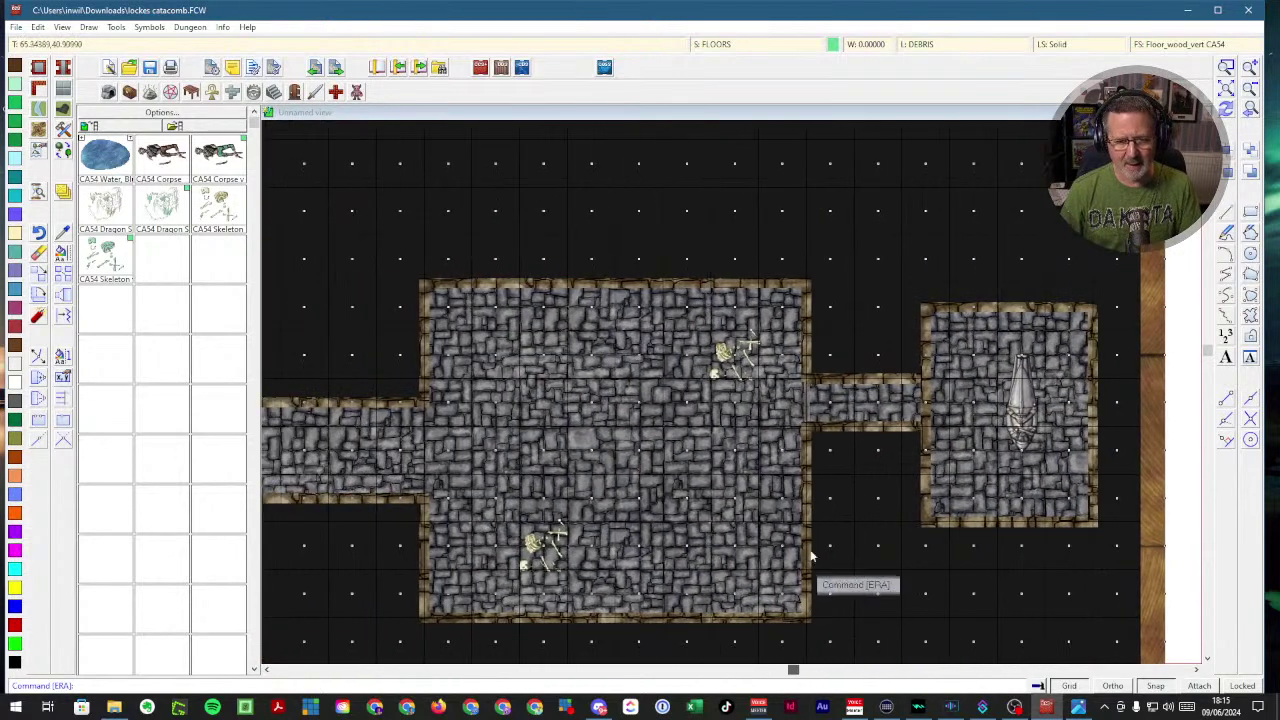
{"action": "scroll", "coordinate": [797, 518], "scroll_direction": "down", "scroll_amount": 1}
{"action": "scroll", "coordinate": [797, 518], "scroll_direction": "down", "scroll_amount": 1}
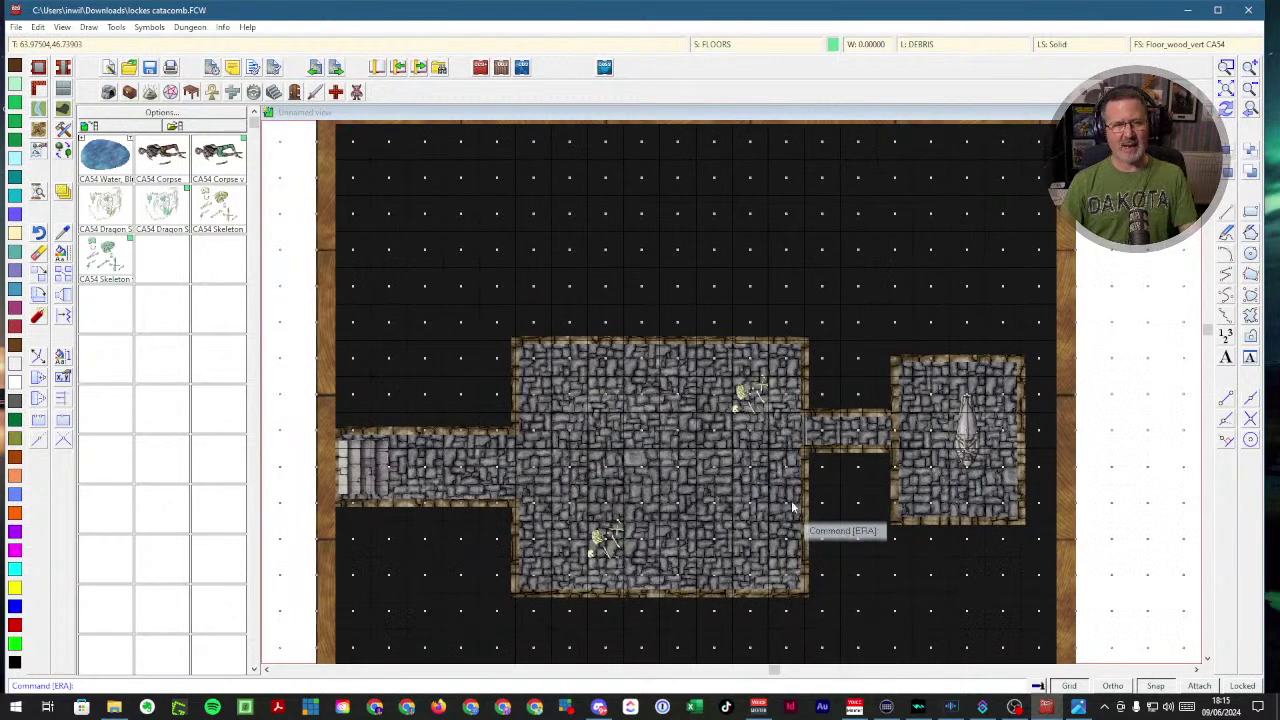
{"action": "left_click", "coordinate": [788, 47]}
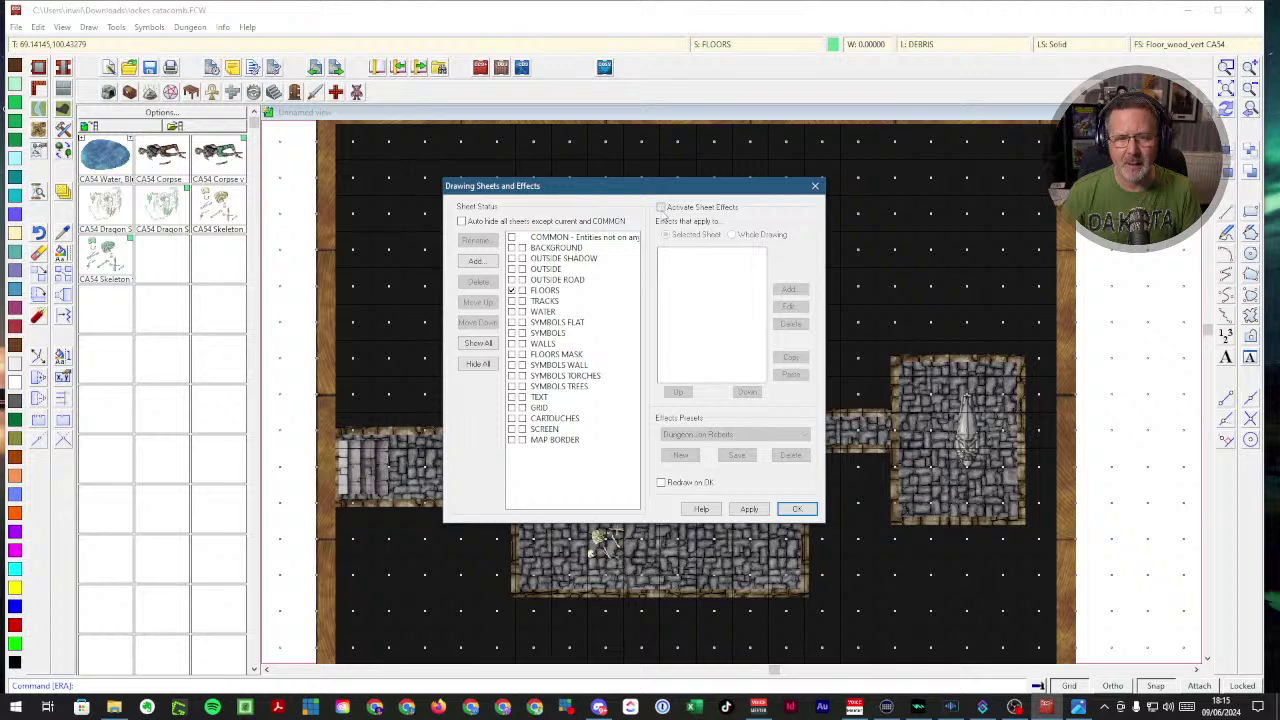
{"action": "left_click", "coordinate": [660, 207]}
{"action": "left_click", "coordinate": [749, 509]}
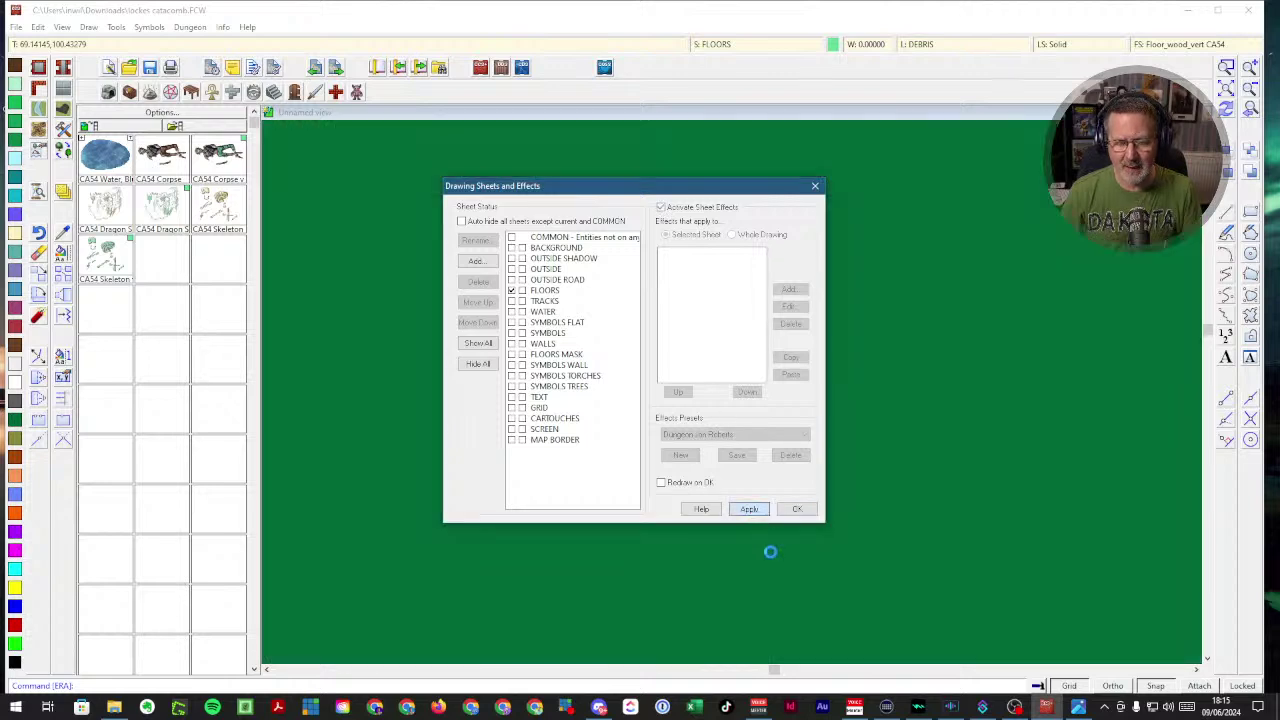
{"action": "left_click", "coordinate": [797, 509]}
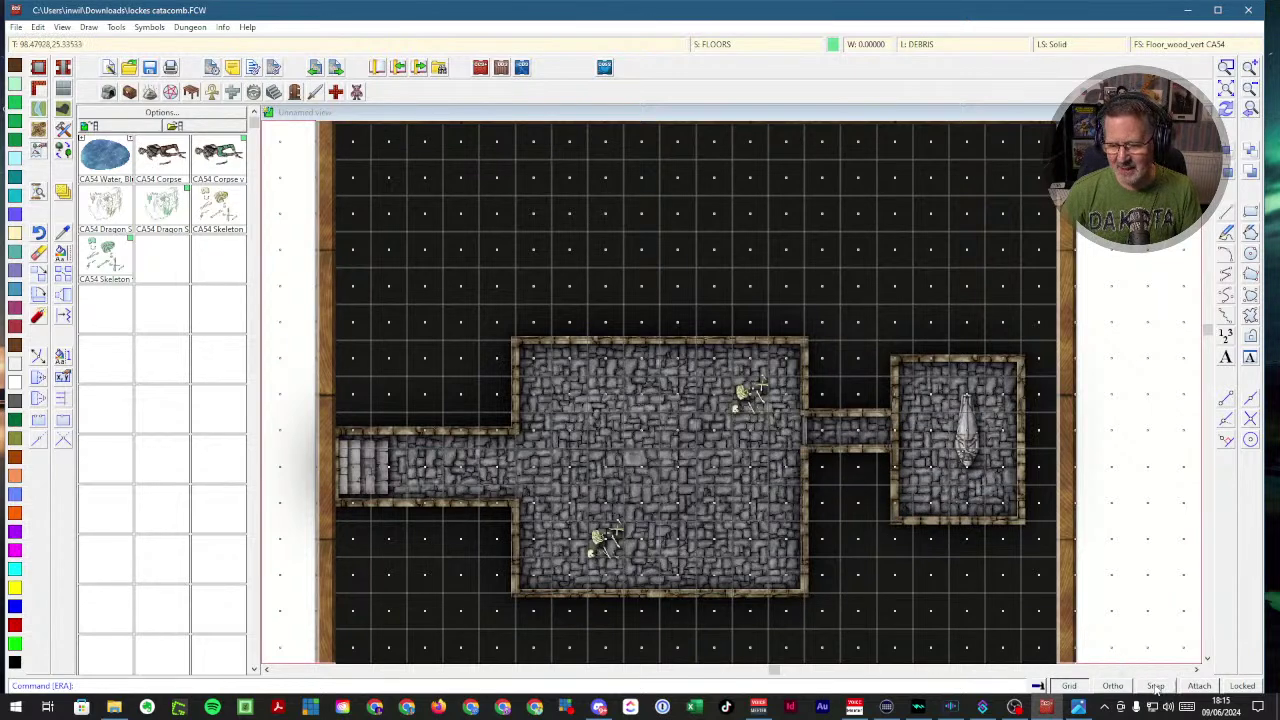
- Inspect the map with the snap grid dots hidden and turn the dots back on
{"action": "left_click", "coordinate": [1070, 686]}
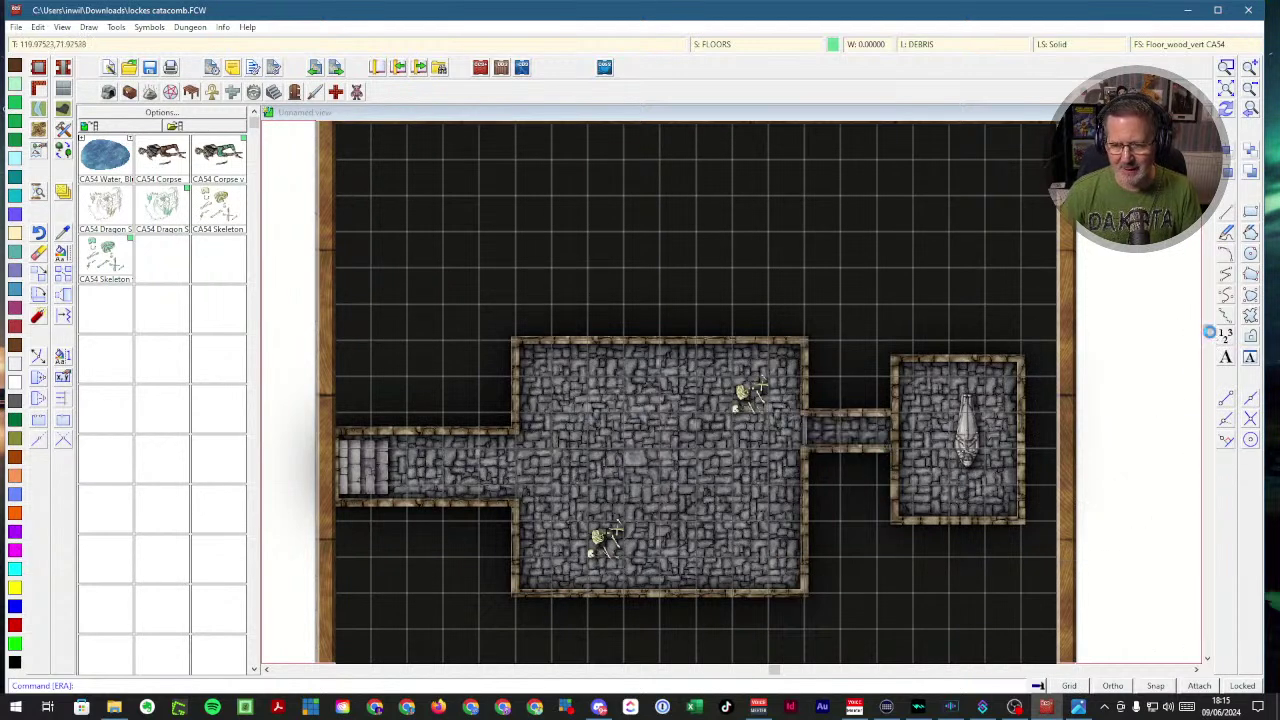
{"action": "scroll", "coordinate": [1208, 343], "scroll_direction": "down", "scroll_amount": 1}
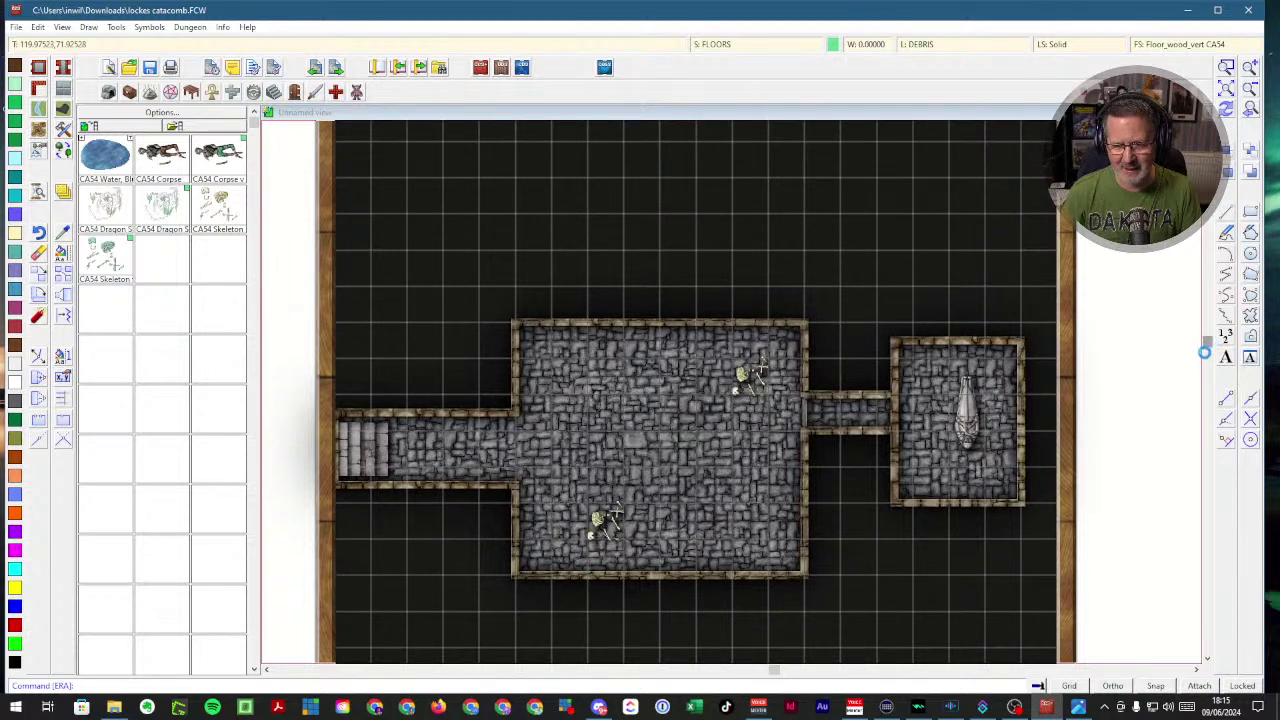
{"action": "left_click_drag", "start_coordinate": [1206, 345], "coordinate": [1193, 380]}
{"action": "left_click", "coordinate": [1156, 686]}
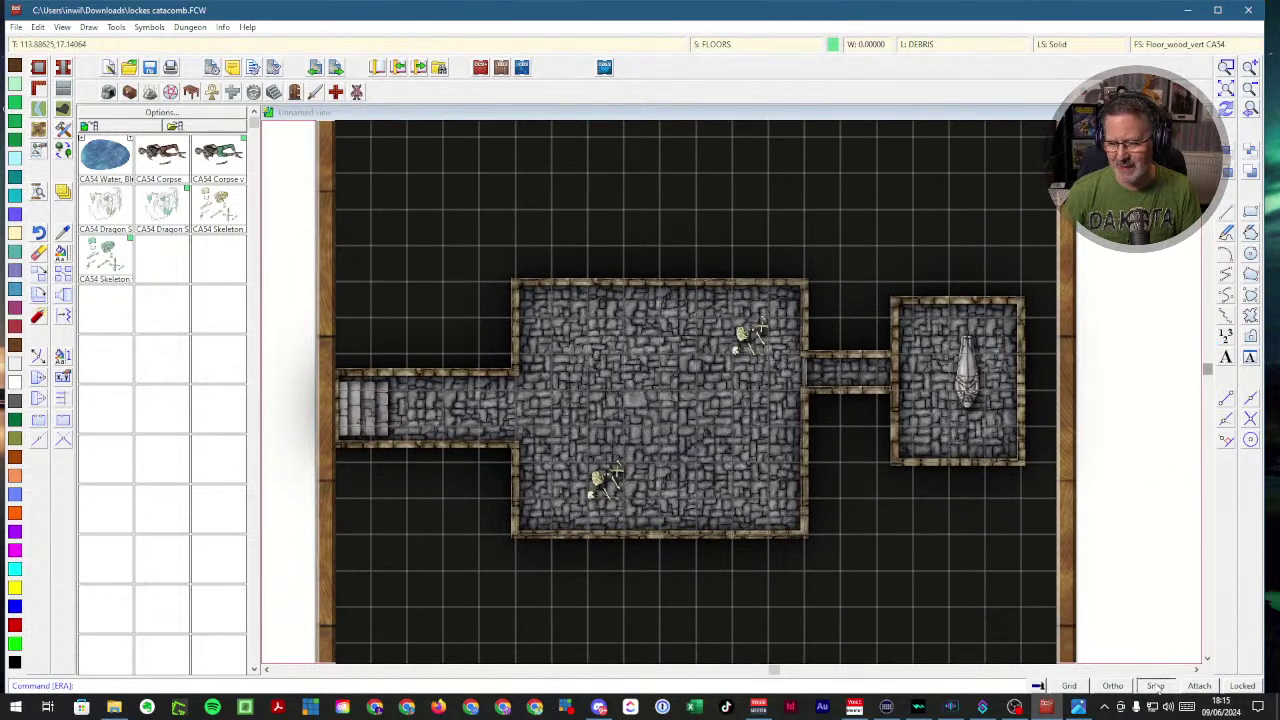
{"action": "left_click", "coordinate": [1069, 686]}
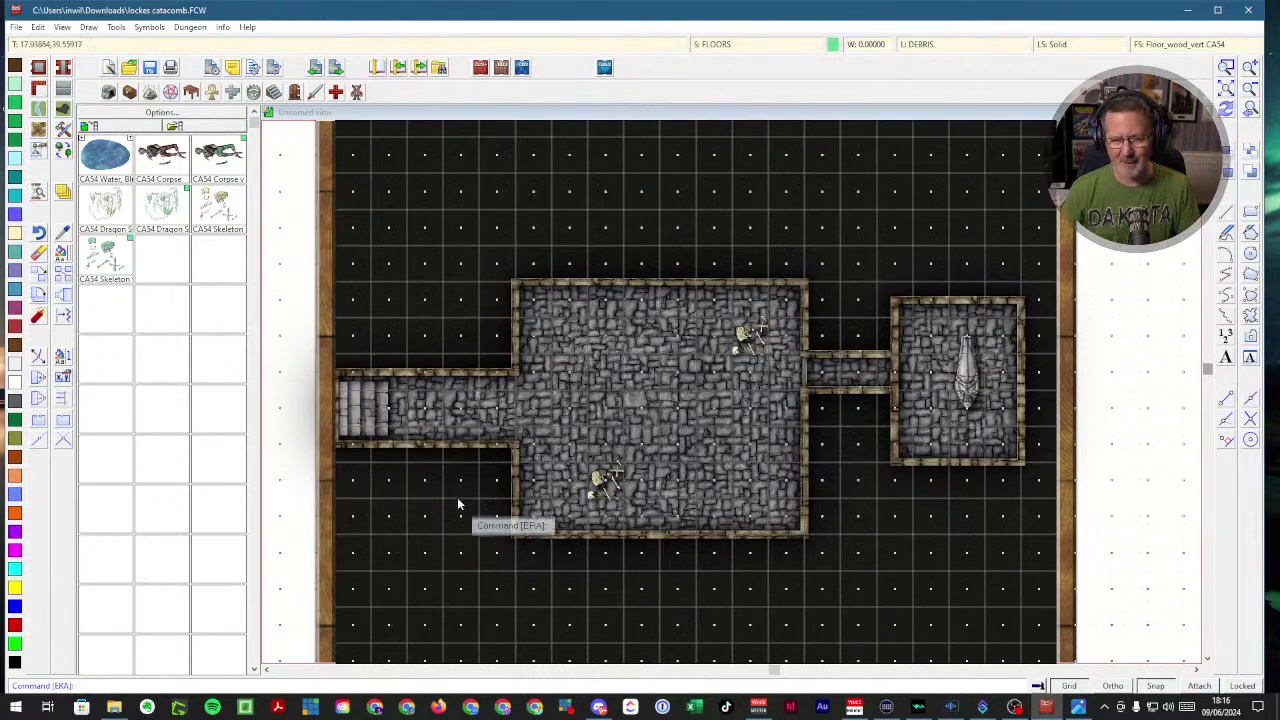
- Browse the temple and statues and the elemental and magic symbol catalogs
{"action": "left_click", "coordinate": [213, 94]}
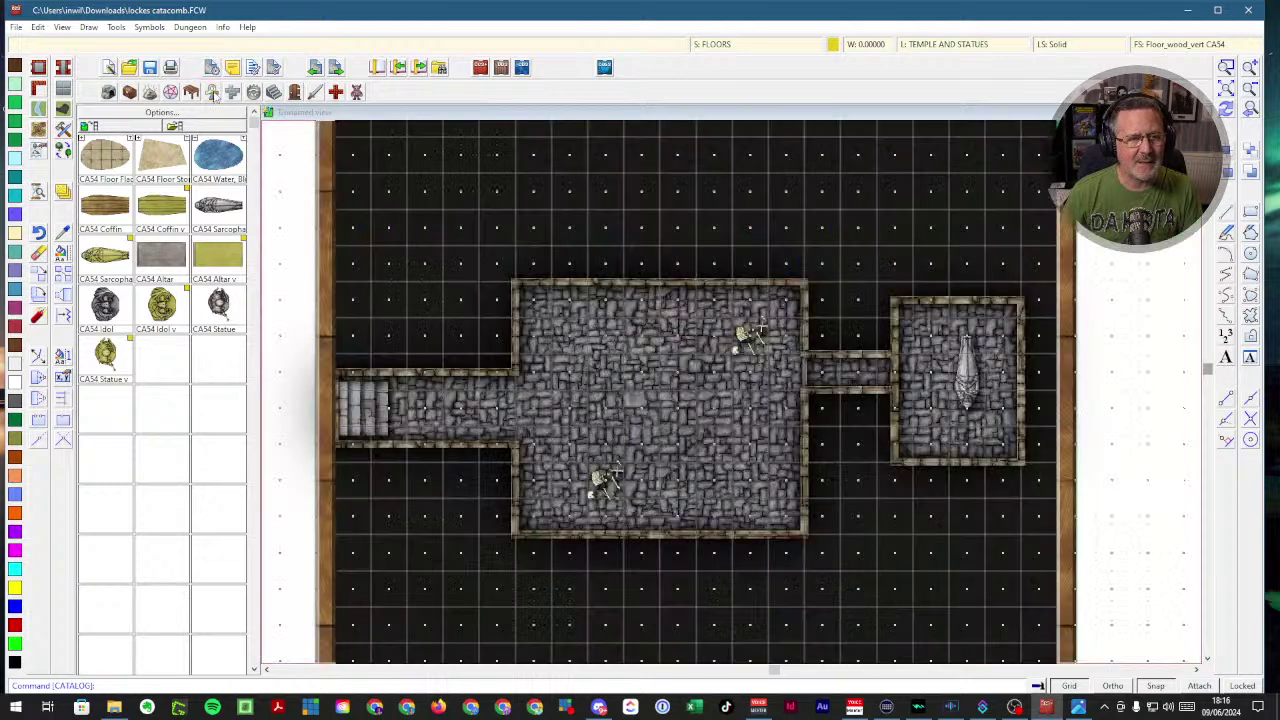
{"action": "left_click", "coordinate": [170, 92]}
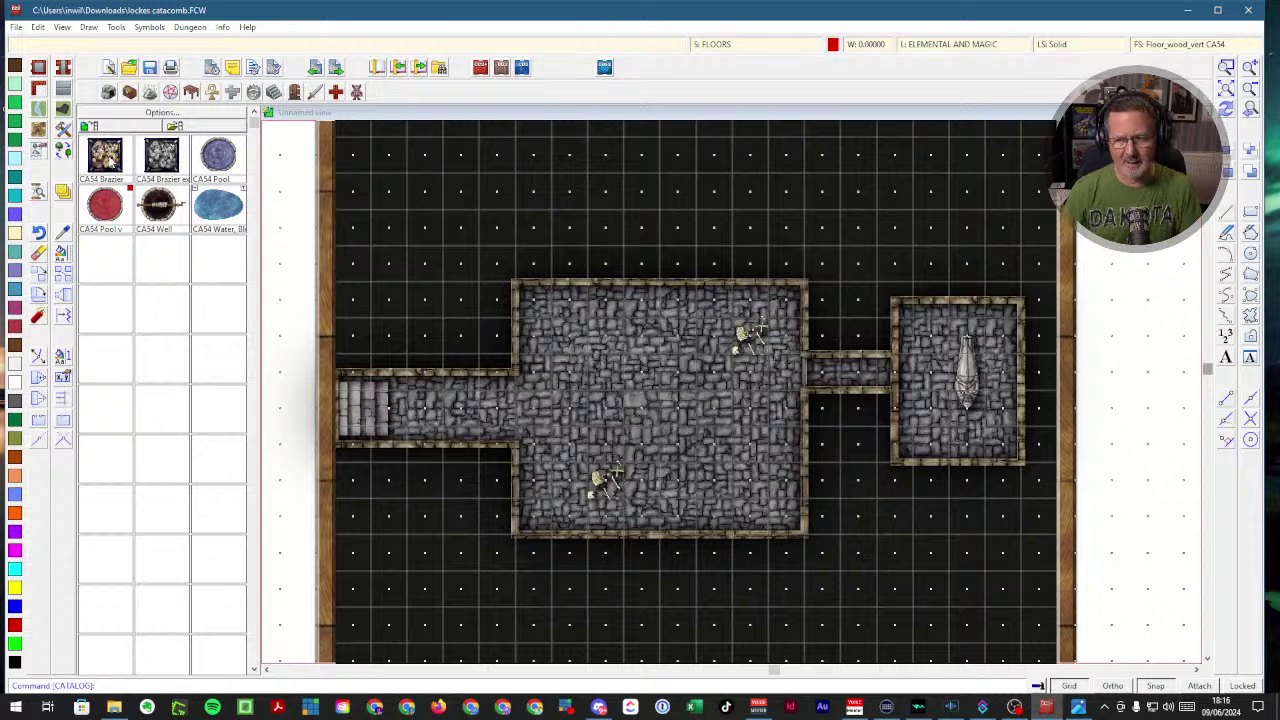
- Start a new Dungeons map with self-decided settings, without saving the changes to lockes catacomb
{"action": "left_click", "coordinate": [16, 27]}
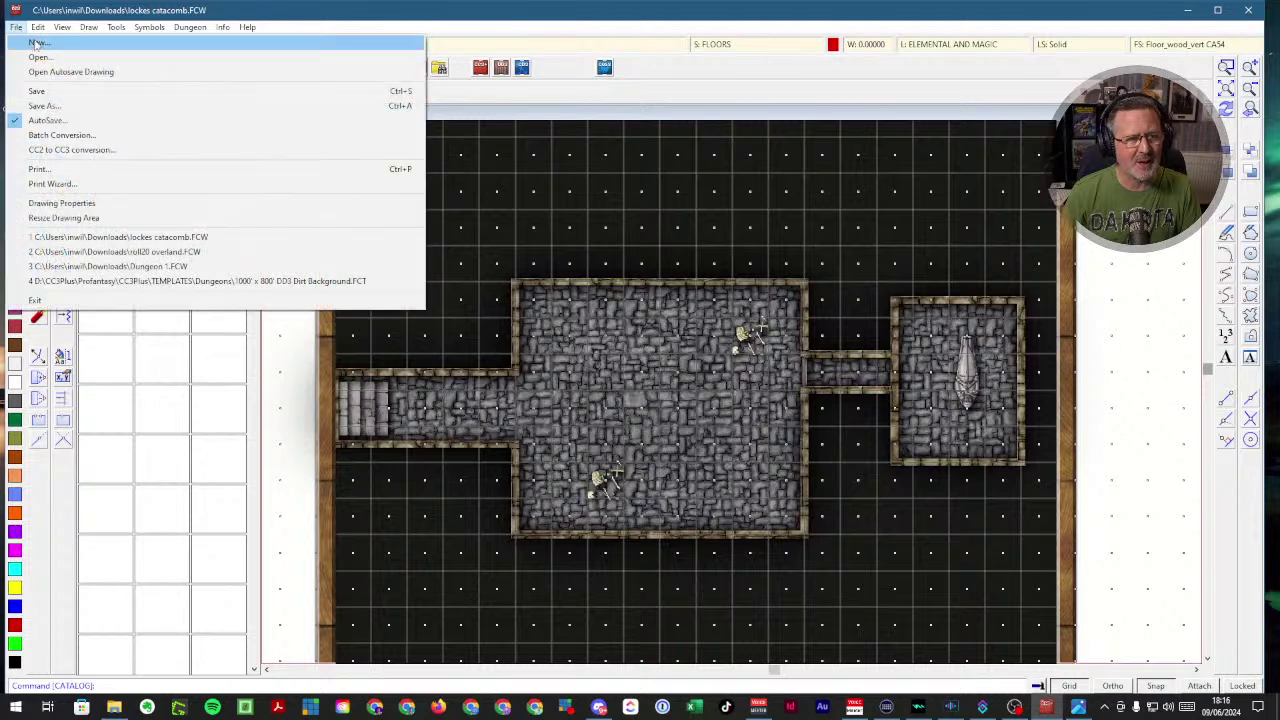
{"action": "left_click", "coordinate": [38, 44]}
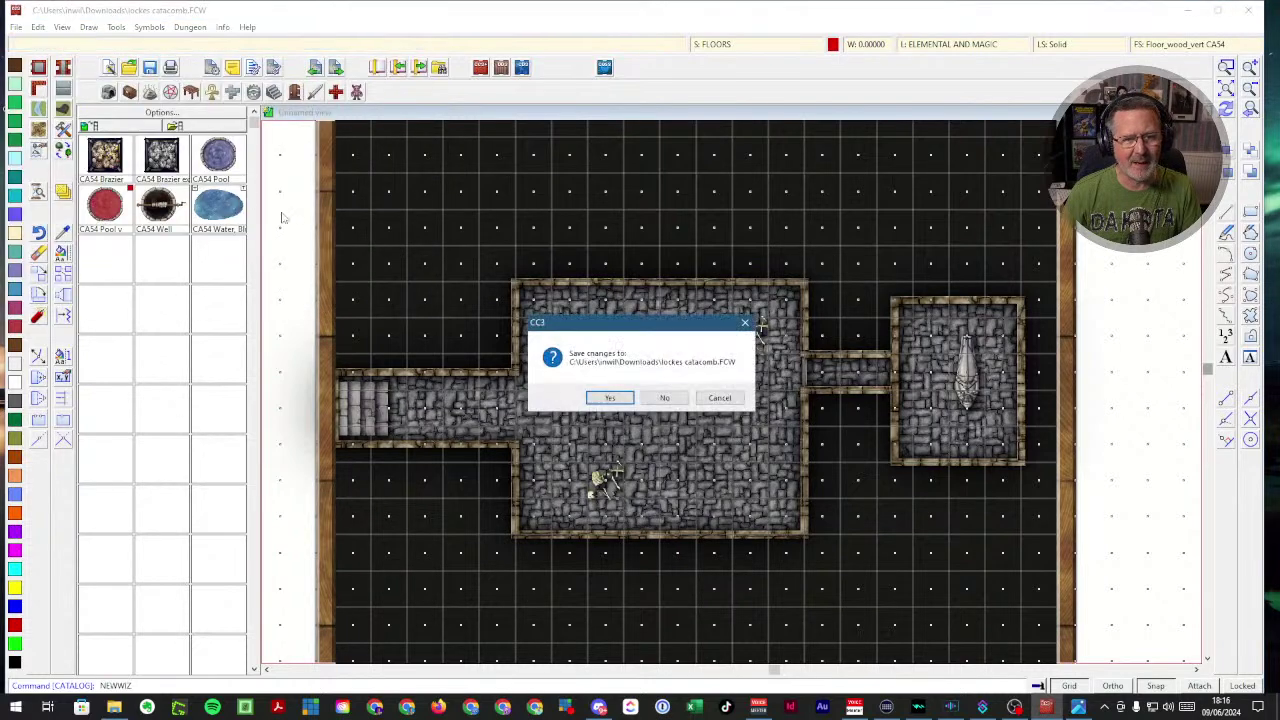
{"action": "left_click", "coordinate": [663, 398]}
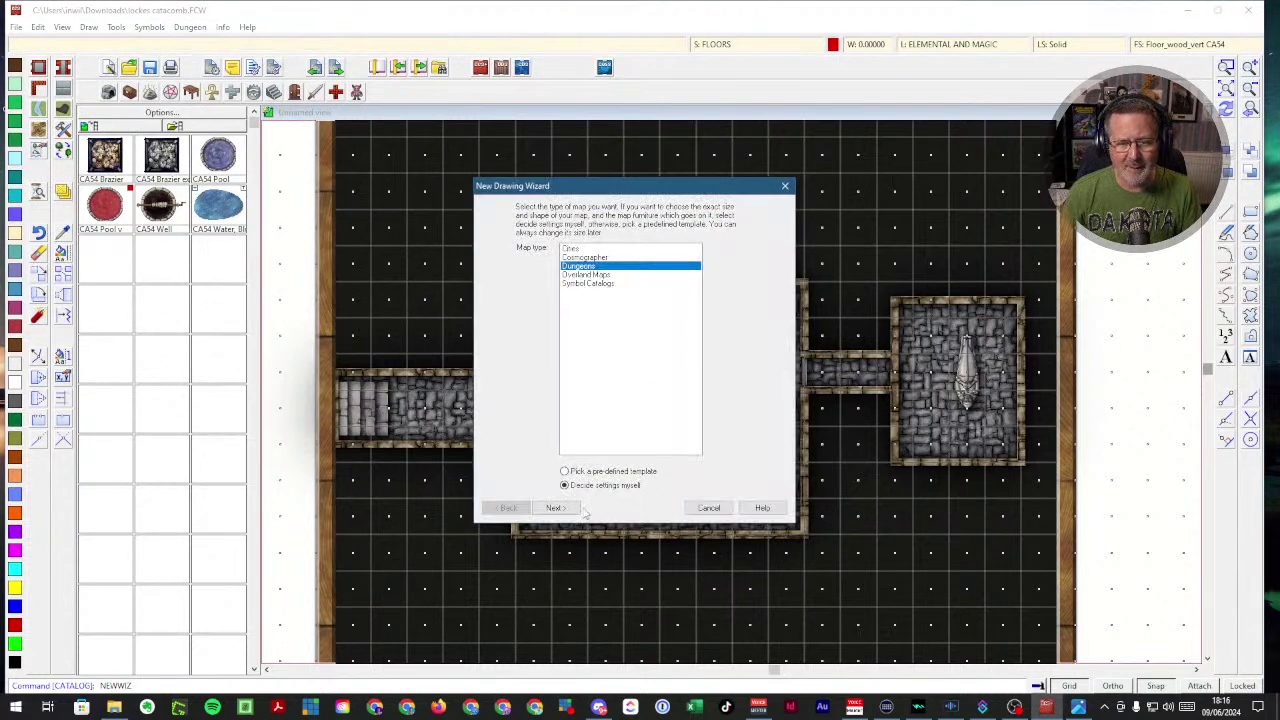
{"action": "left_click", "coordinate": [560, 508]}
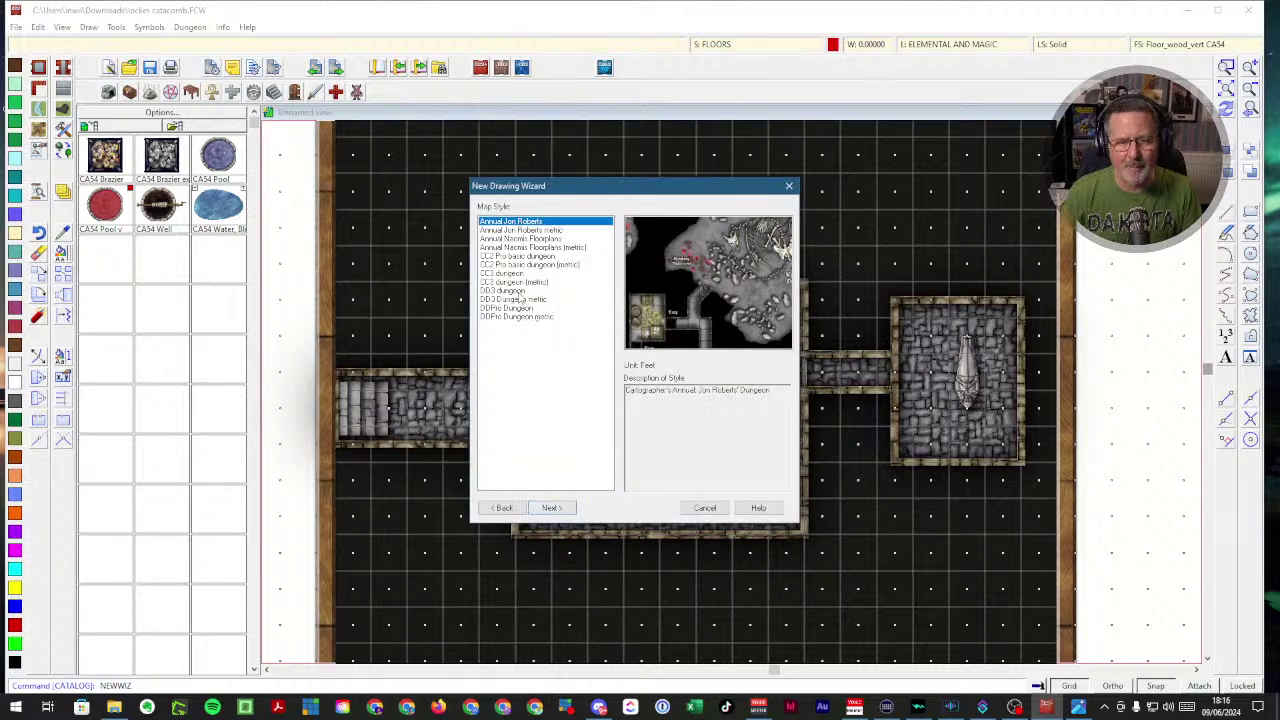
- Compare the previews of the CC3 dungeon, Annual Naomis Floorplans, DD3 dungeon and DDPro Dungeon map styles
{"action": "left_click", "coordinate": [510, 274]}
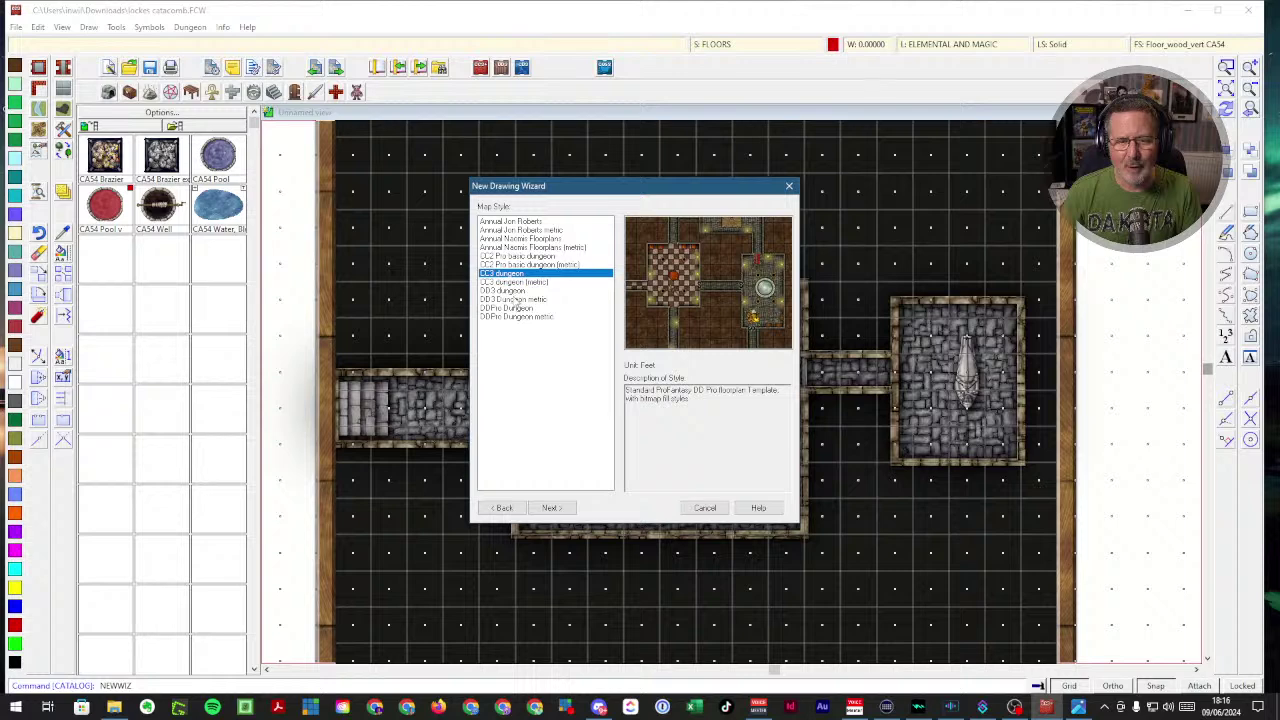
{"action": "left_click", "coordinate": [509, 239]}
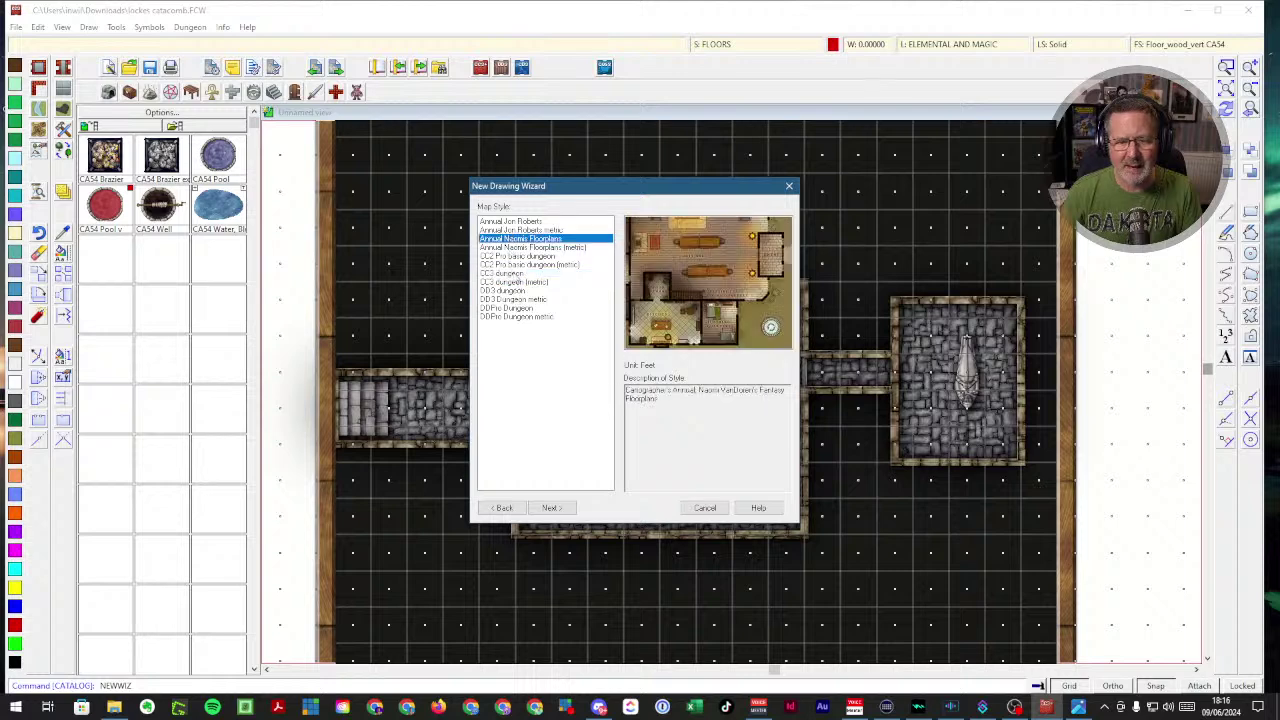
{"action": "left_click", "coordinate": [510, 274]}
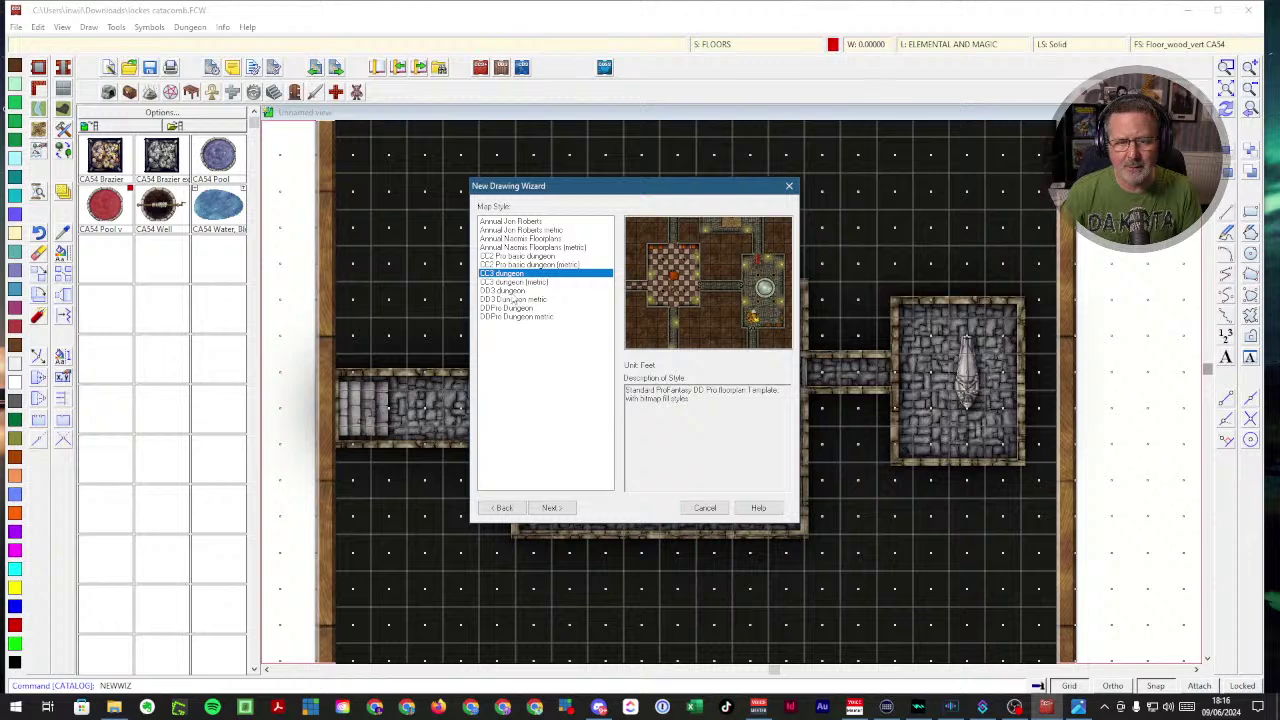
{"action": "left_click", "coordinate": [511, 293]}
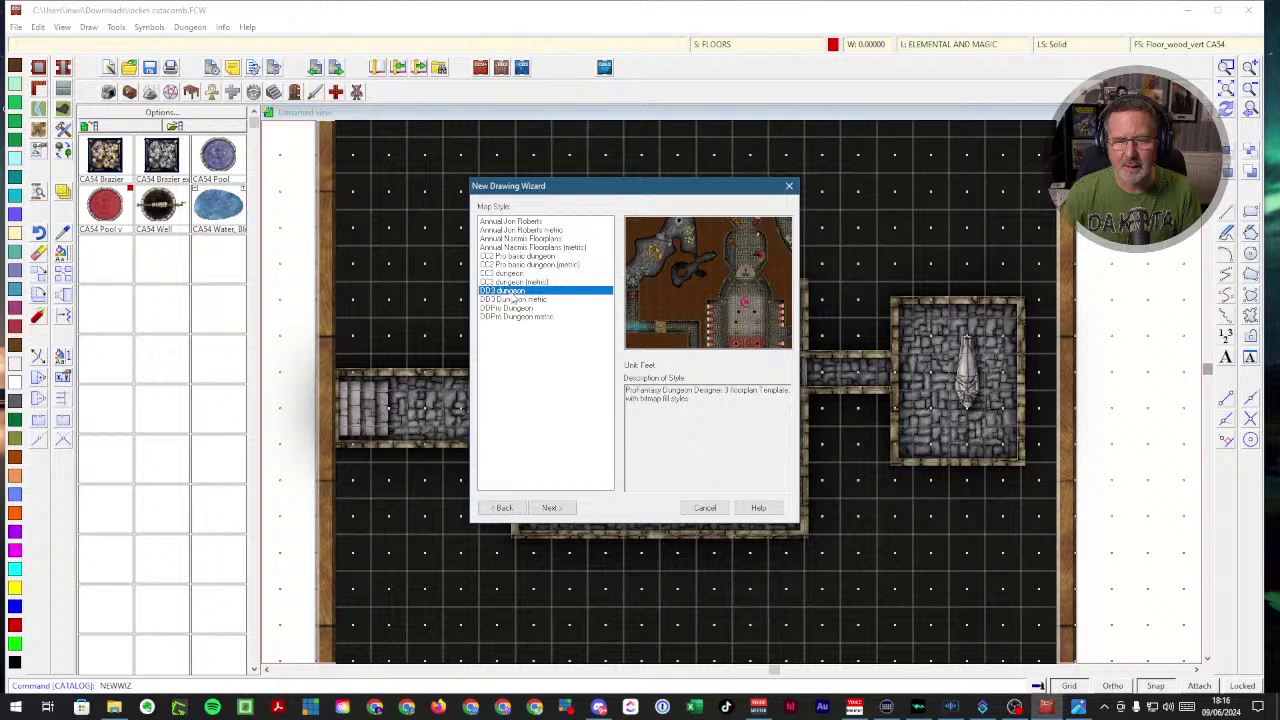
{"action": "left_click", "coordinate": [515, 309]}
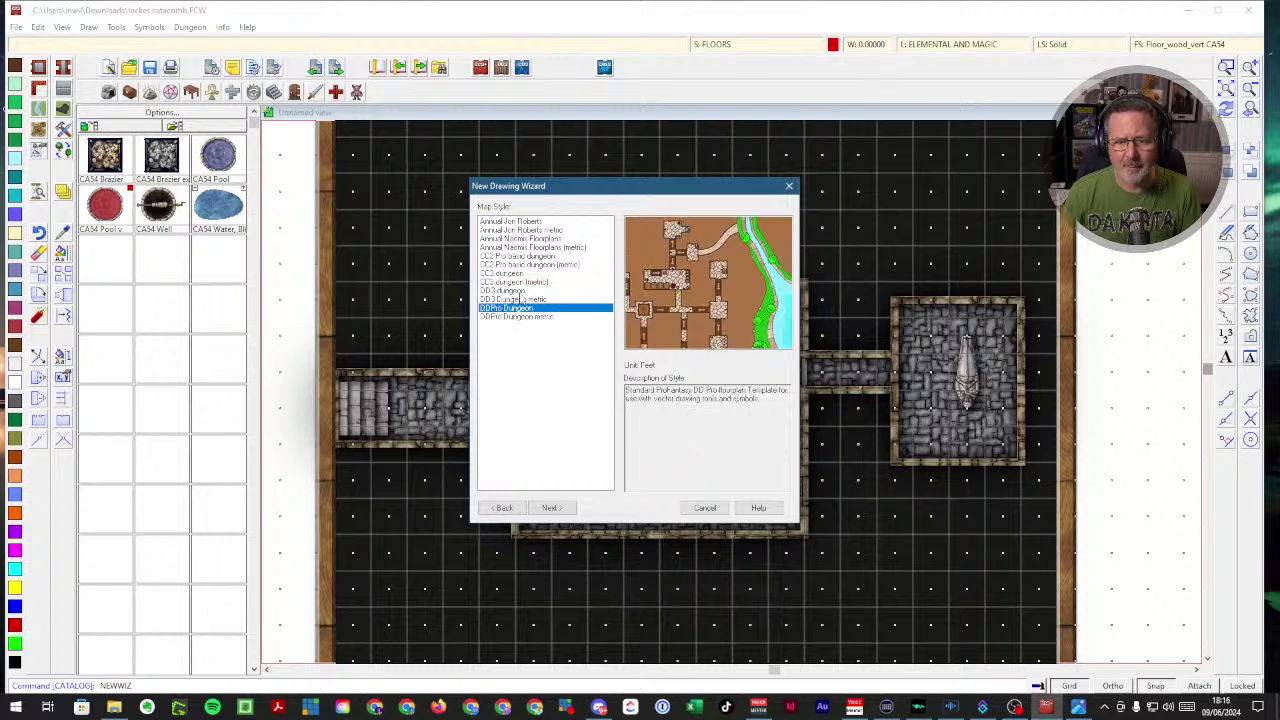
{"action": "left_click", "coordinate": [514, 292]}
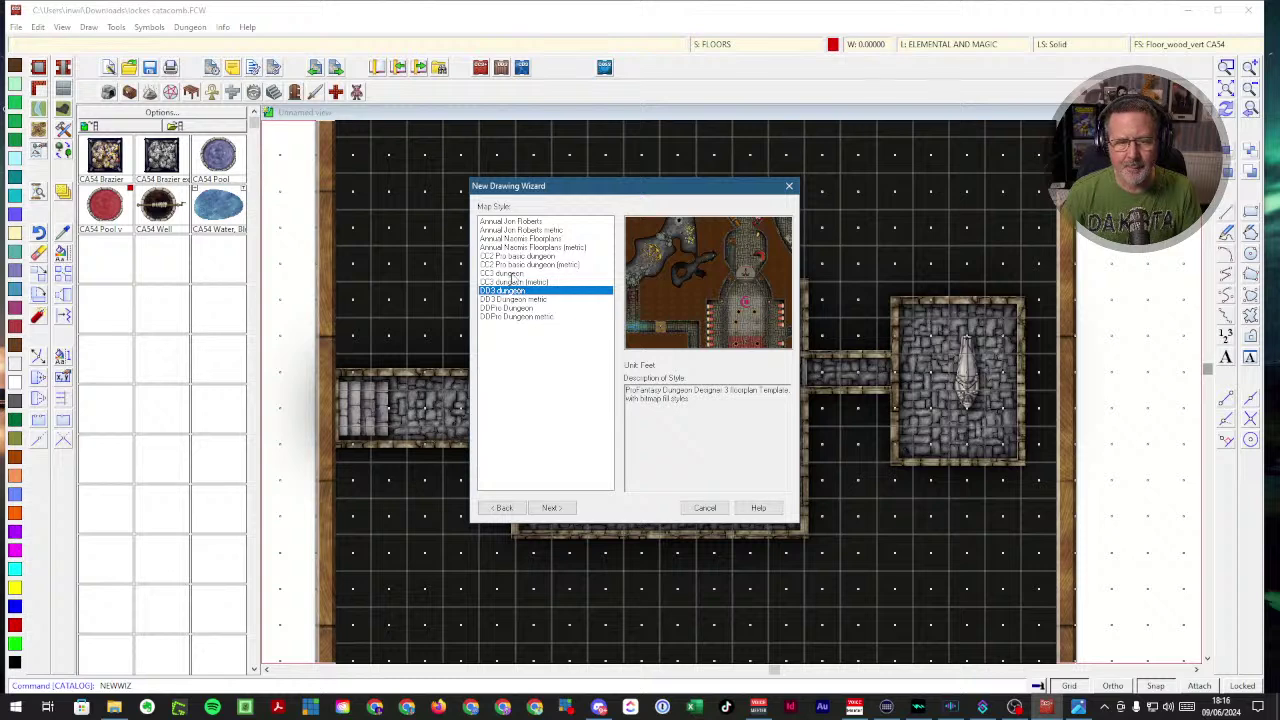
- Try the CC3 dungeon style at 120 by 100 ft with a Solid background and look through the other fill styles
{"action": "left_click", "coordinate": [512, 275]}
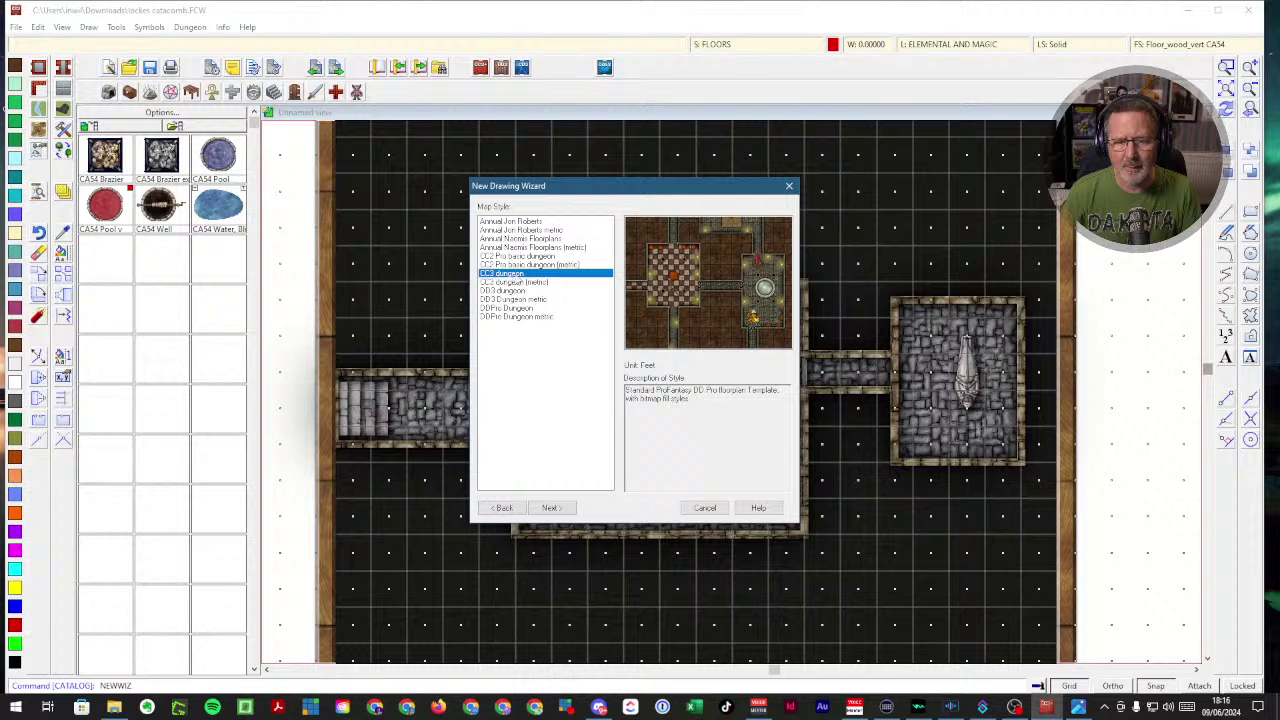
{"action": "left_click", "coordinate": [551, 508]}
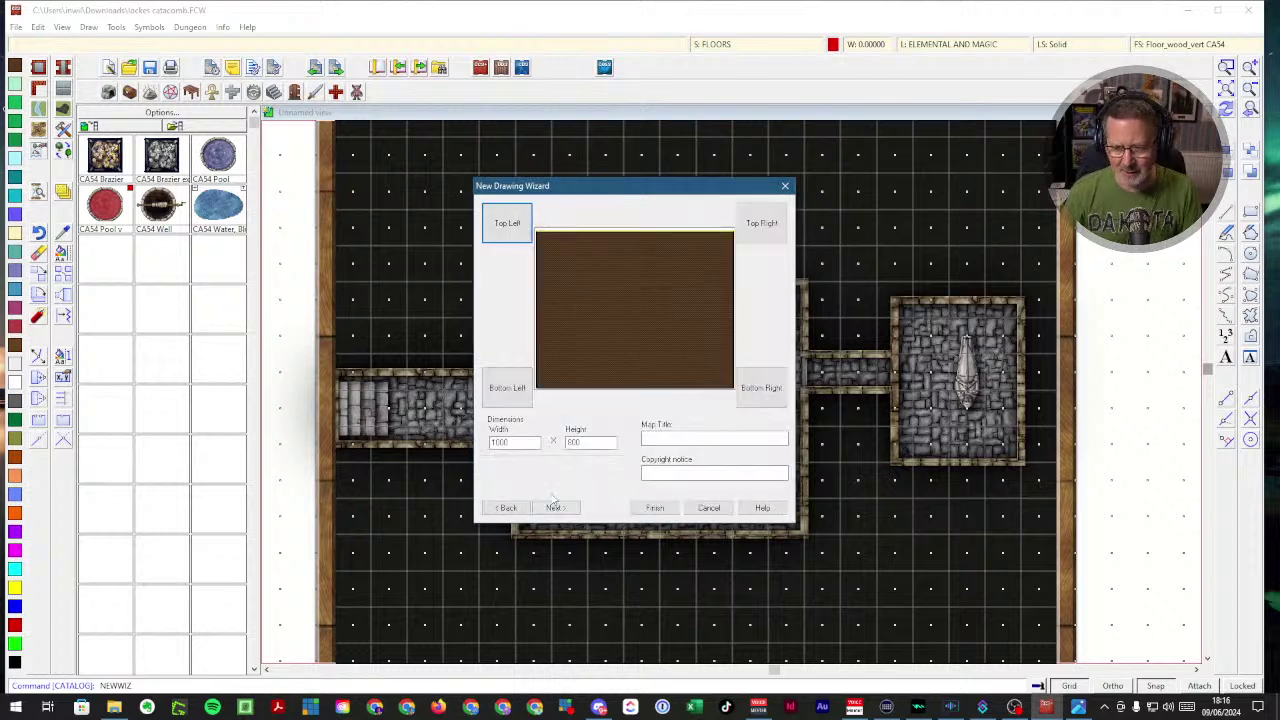
{"action": "double_click", "coordinate": [519, 442]}
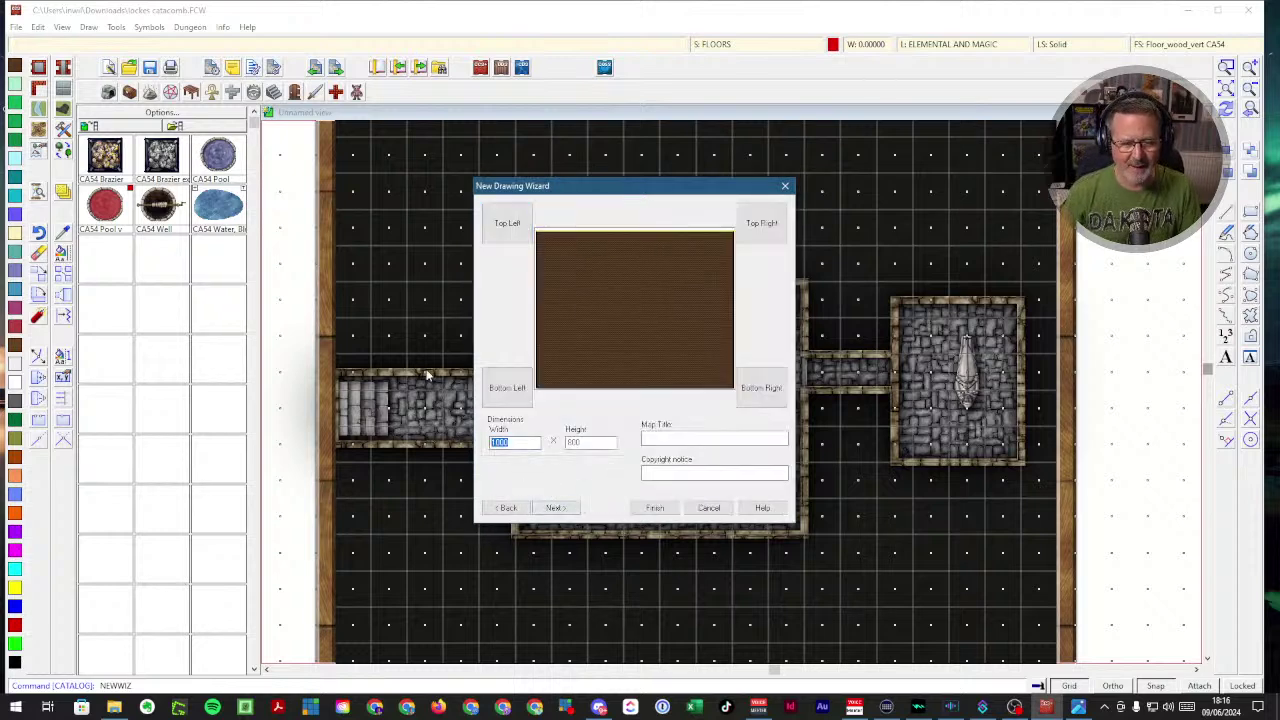
{"action": "type", "text": "1"}
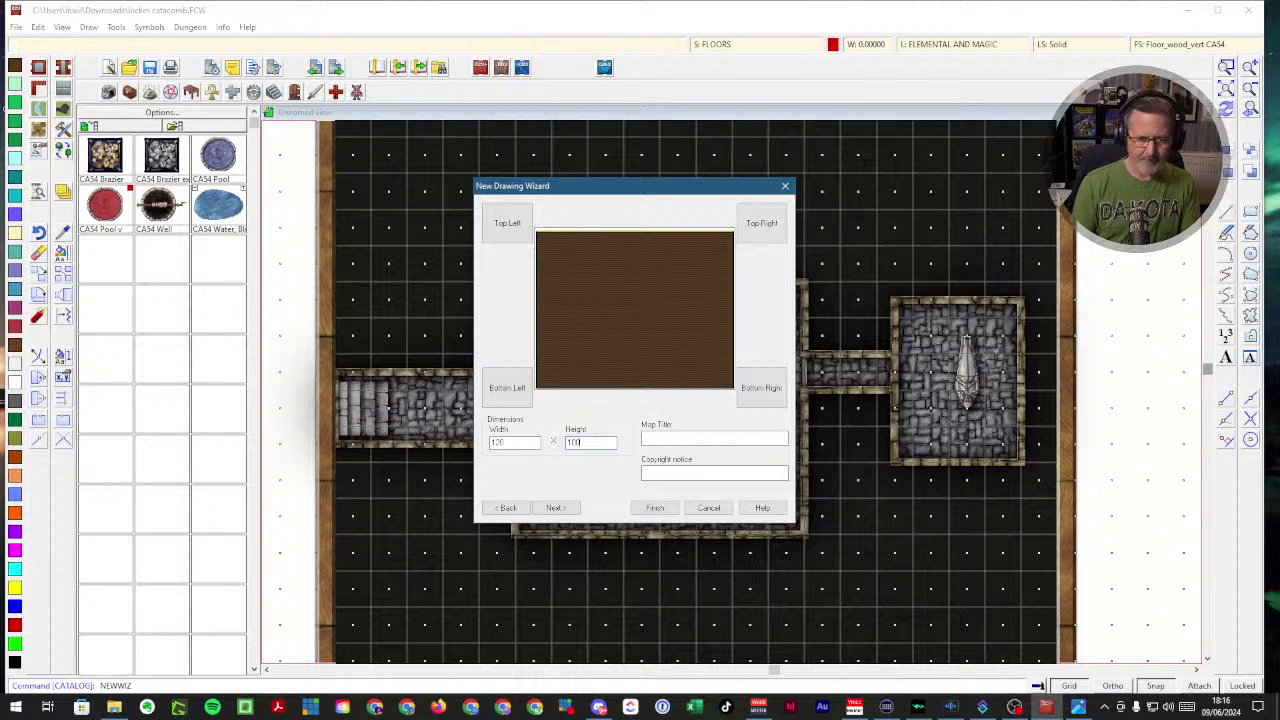
{"action": "left_click", "coordinate": [558, 508]}
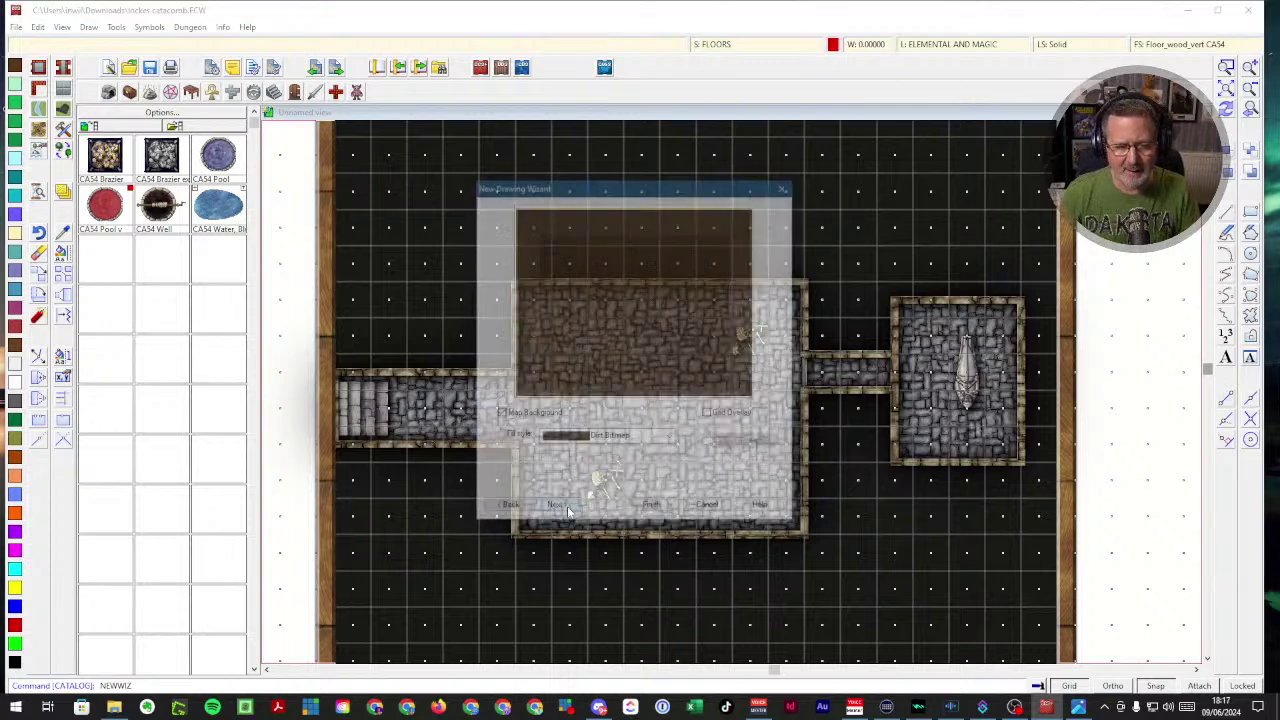
{"action": "left_click", "coordinate": [669, 438]}
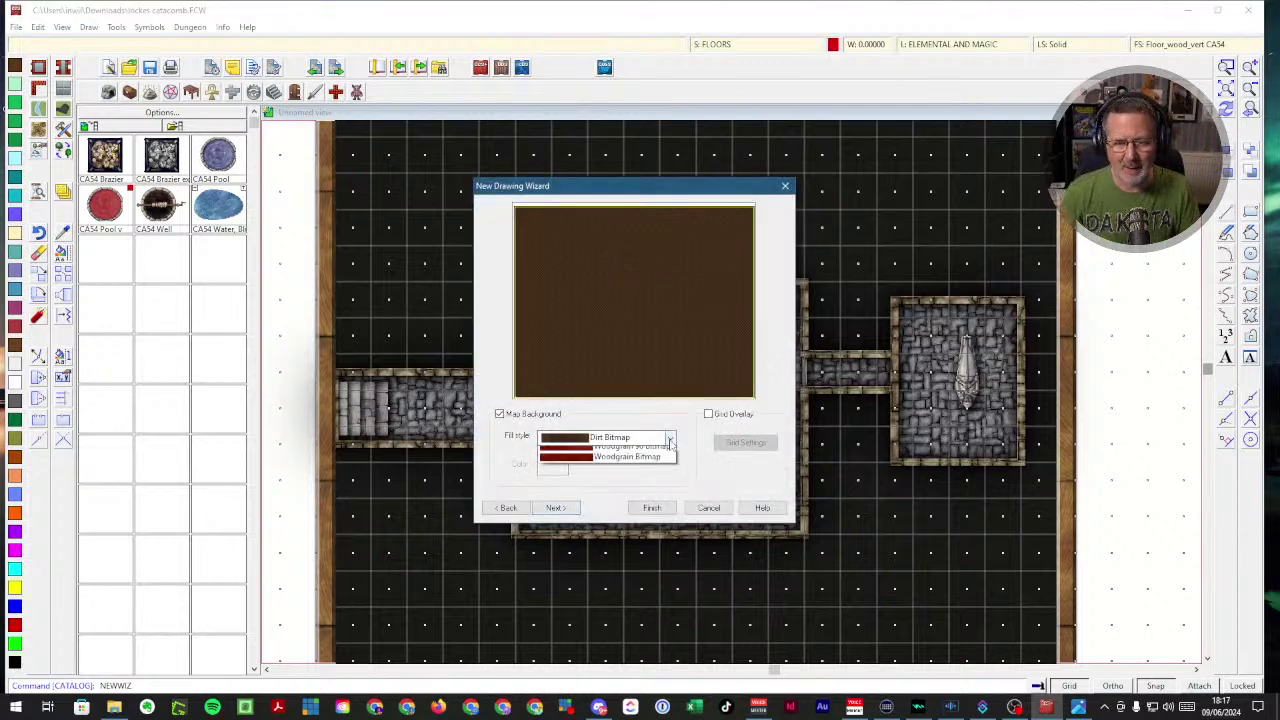
{"action": "left_click", "coordinate": [636, 455]}
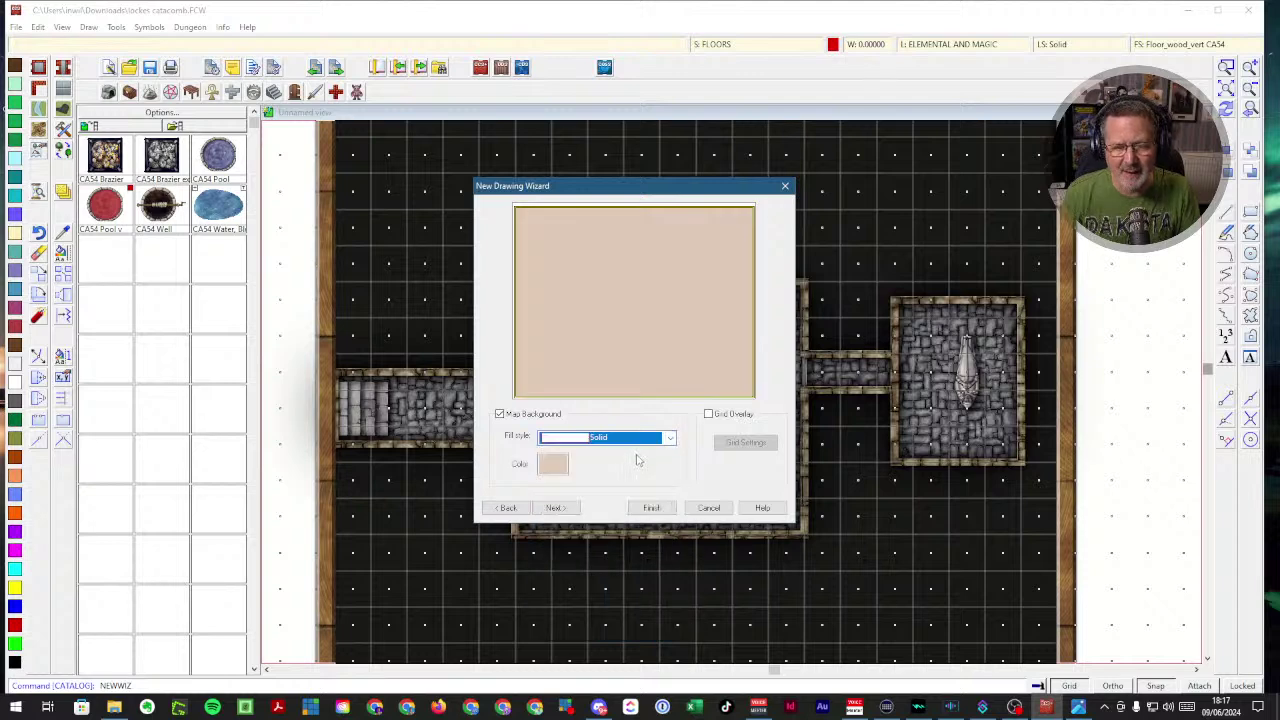
{"action": "left_click", "coordinate": [669, 438]}
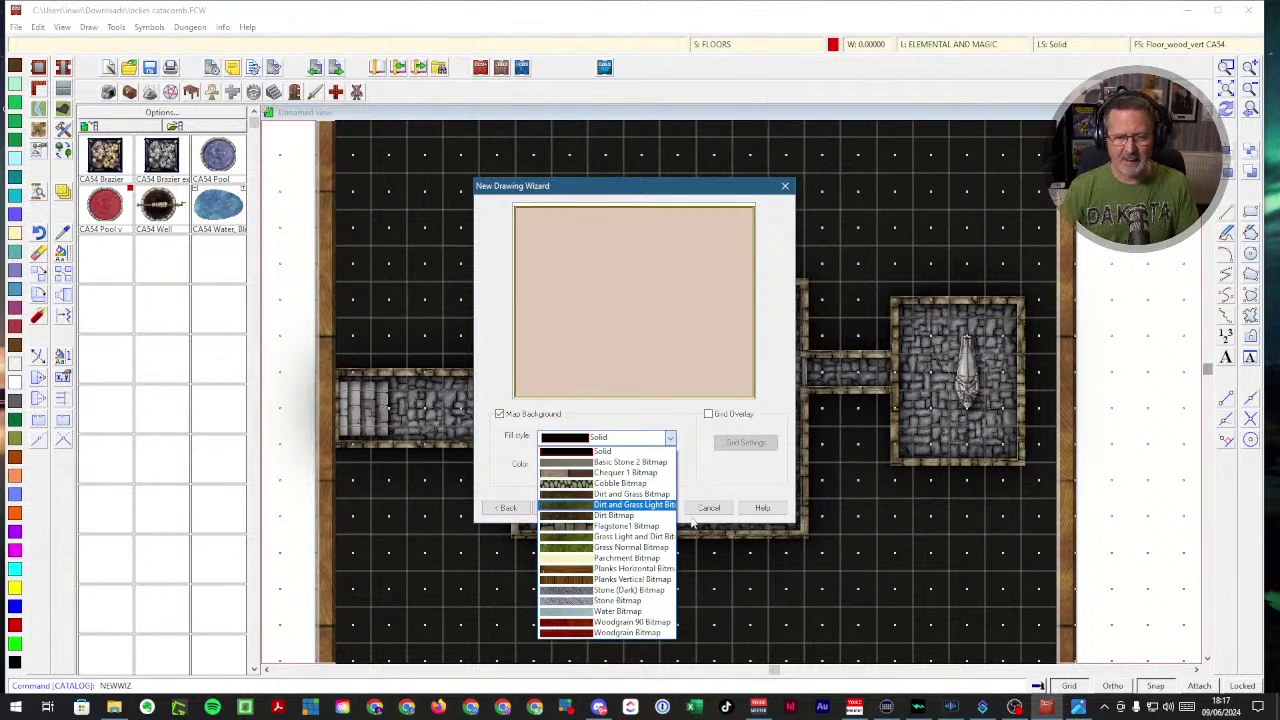
{"action": "left_click", "coordinate": [714, 486]}
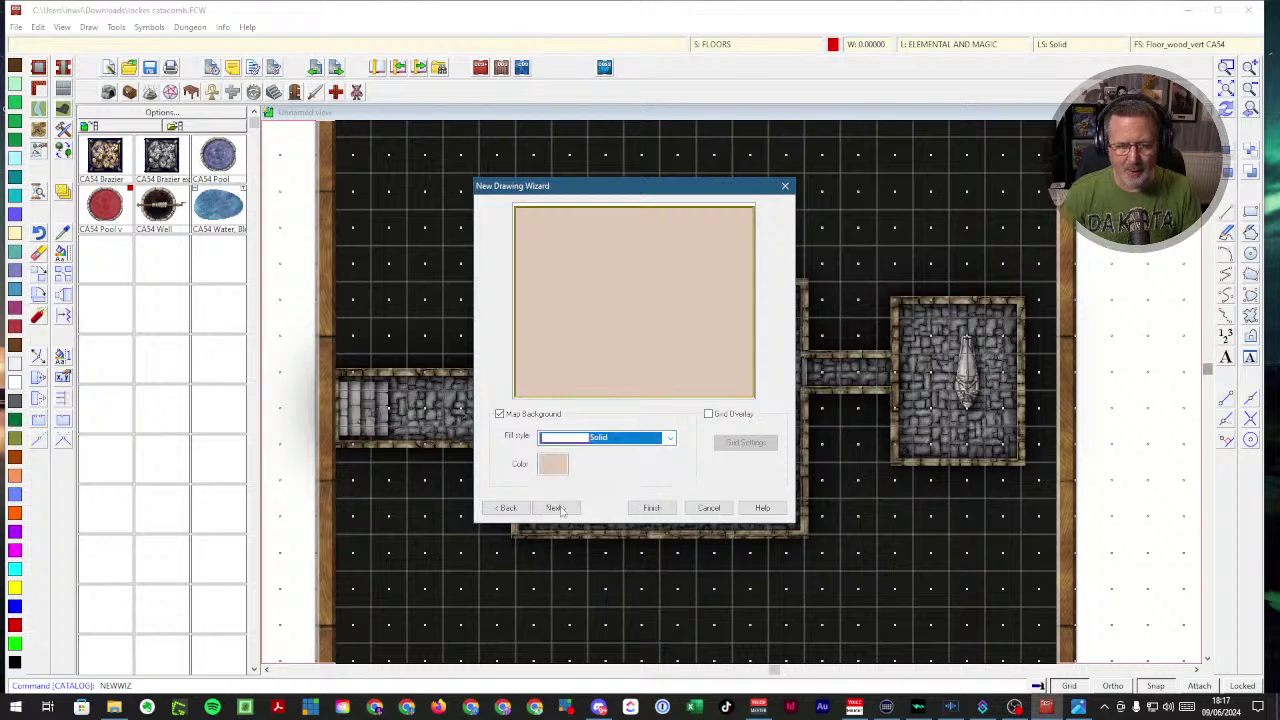
- Return to the map styles, choose DD3 dungeon and set the map to 120 ft wide by 100 ft high
{"action": "left_click", "coordinate": [507, 508]}
{"action": "left_click", "coordinate": [507, 508]}
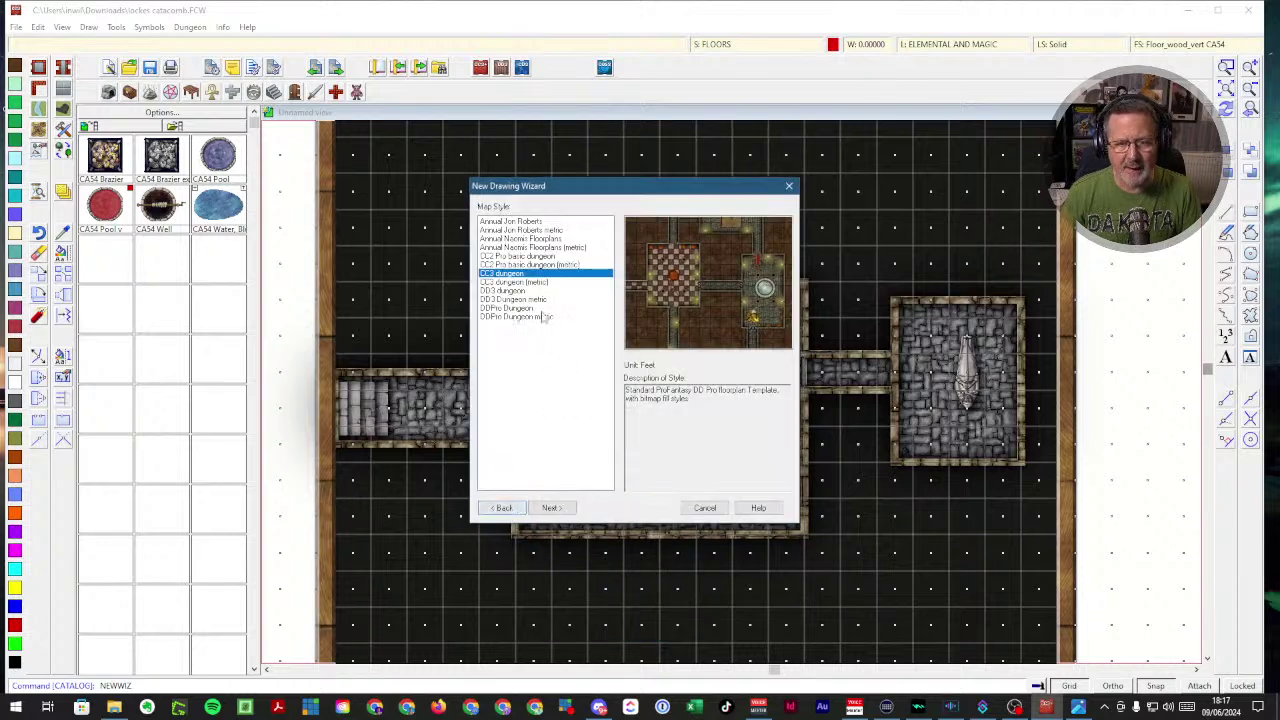
{"action": "left_click", "coordinate": [514, 291]}
{"action": "left_click", "coordinate": [558, 512]}
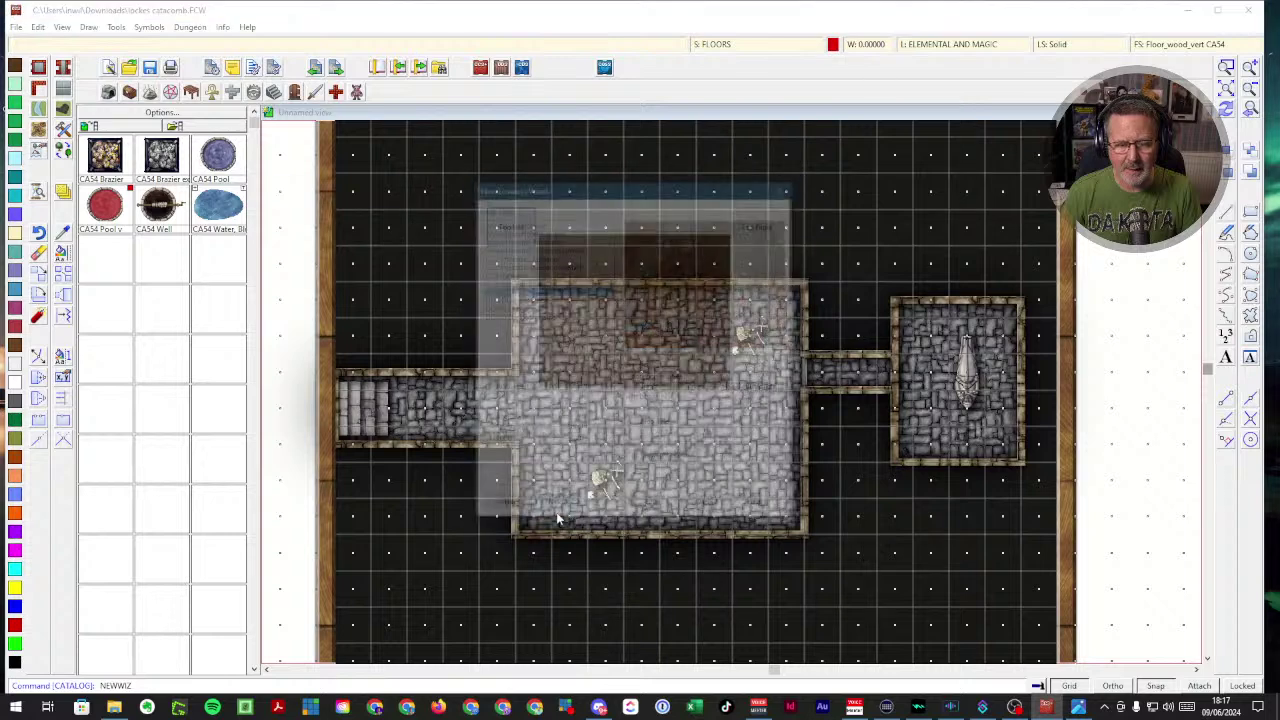
{"action": "double_click", "coordinate": [505, 442]}
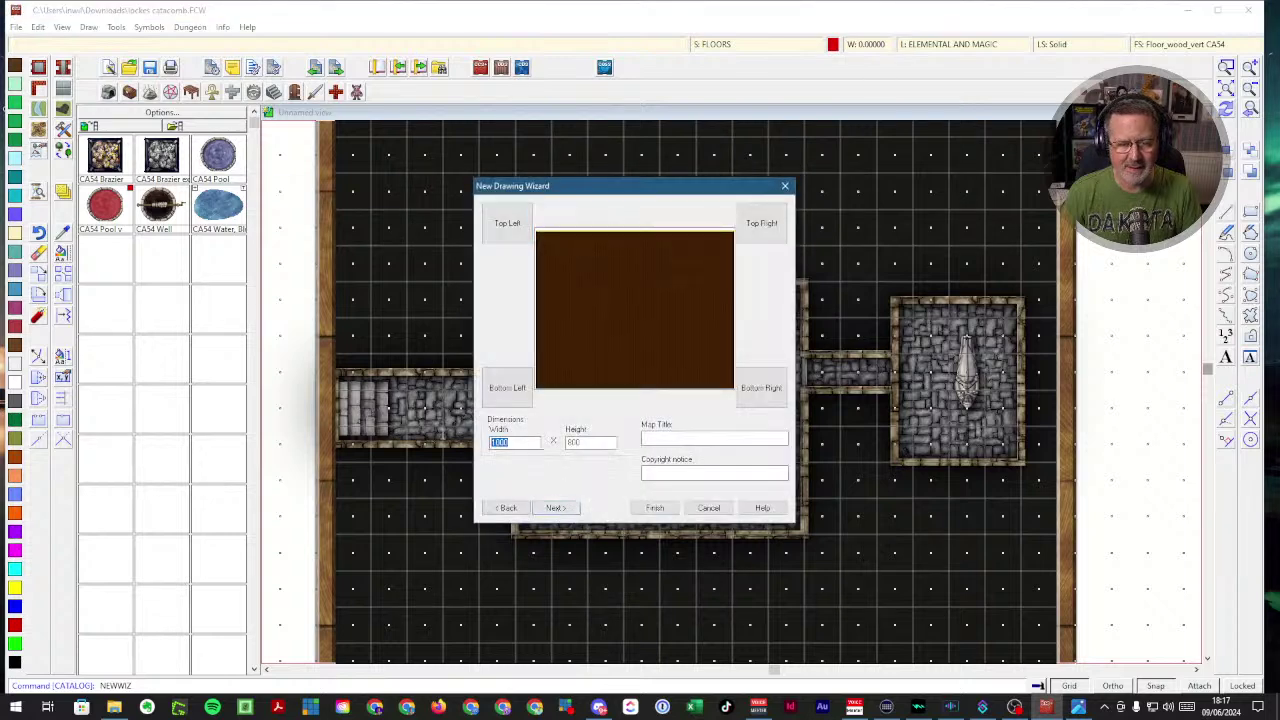
{"action": "type", "text": "1"}
{"action": "key", "text": "Tab"}
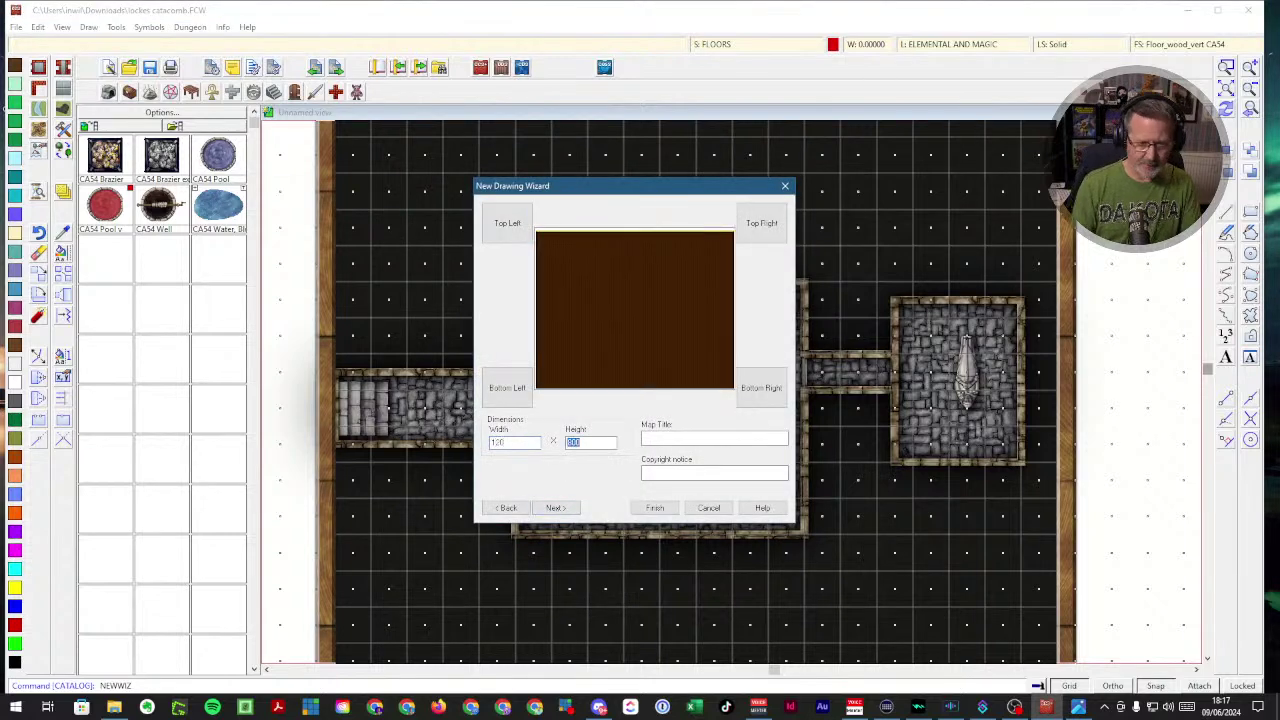
{"action": "type", "text": "100"}
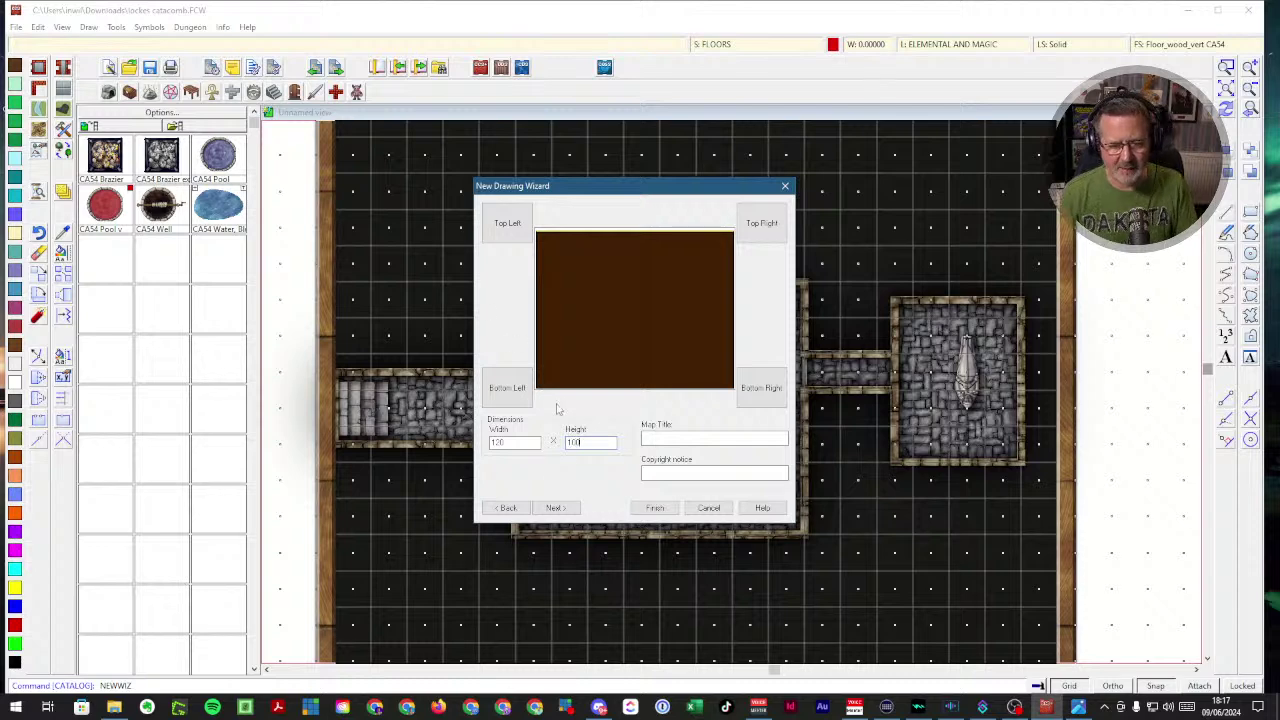
- Finish the new single-level map with the Dirt Brown 5 Bitmap background, saving it over lockes catacomb.FCW
{"action": "left_click", "coordinate": [556, 507]}
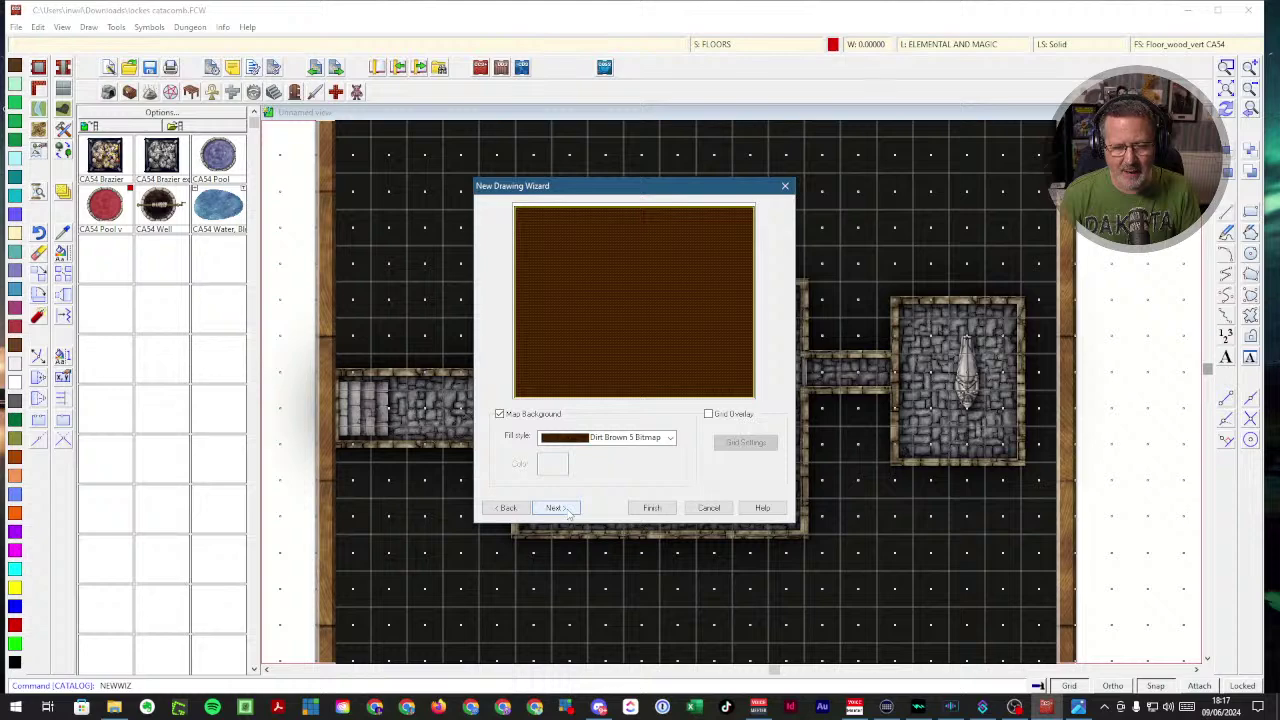
{"action": "left_click", "coordinate": [566, 510]}
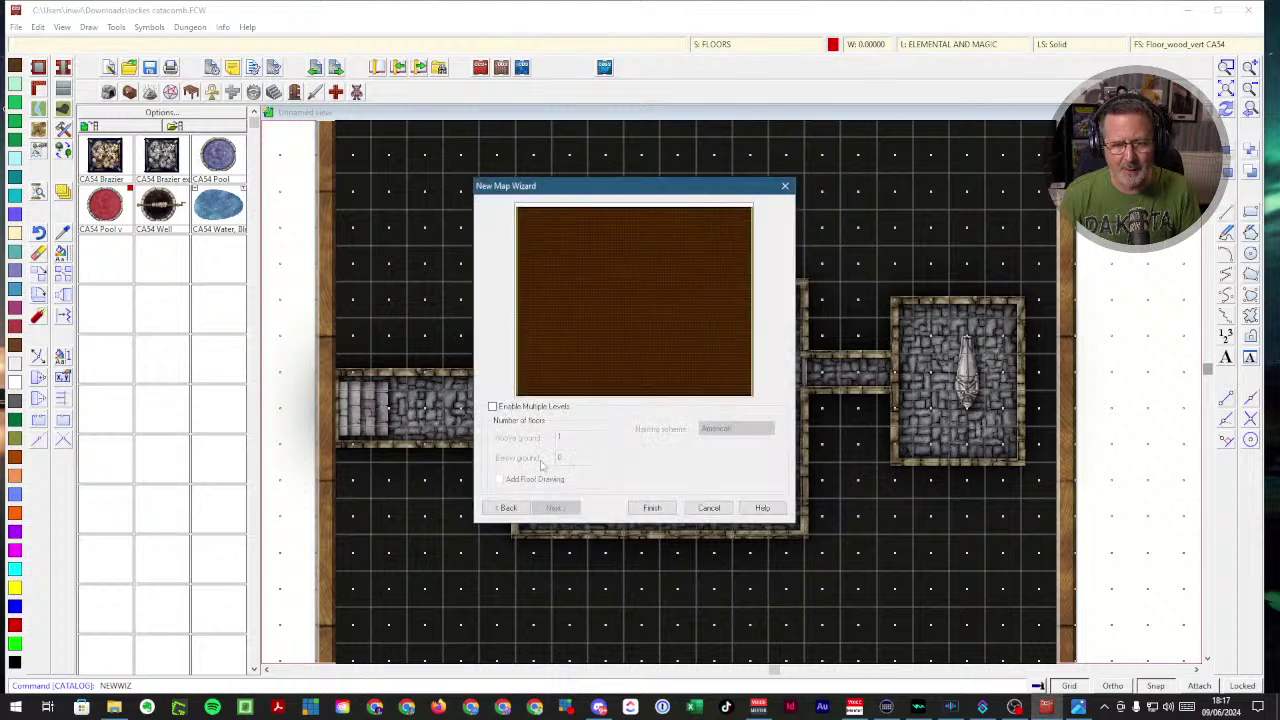
{"action": "left_click", "coordinate": [637, 507]}
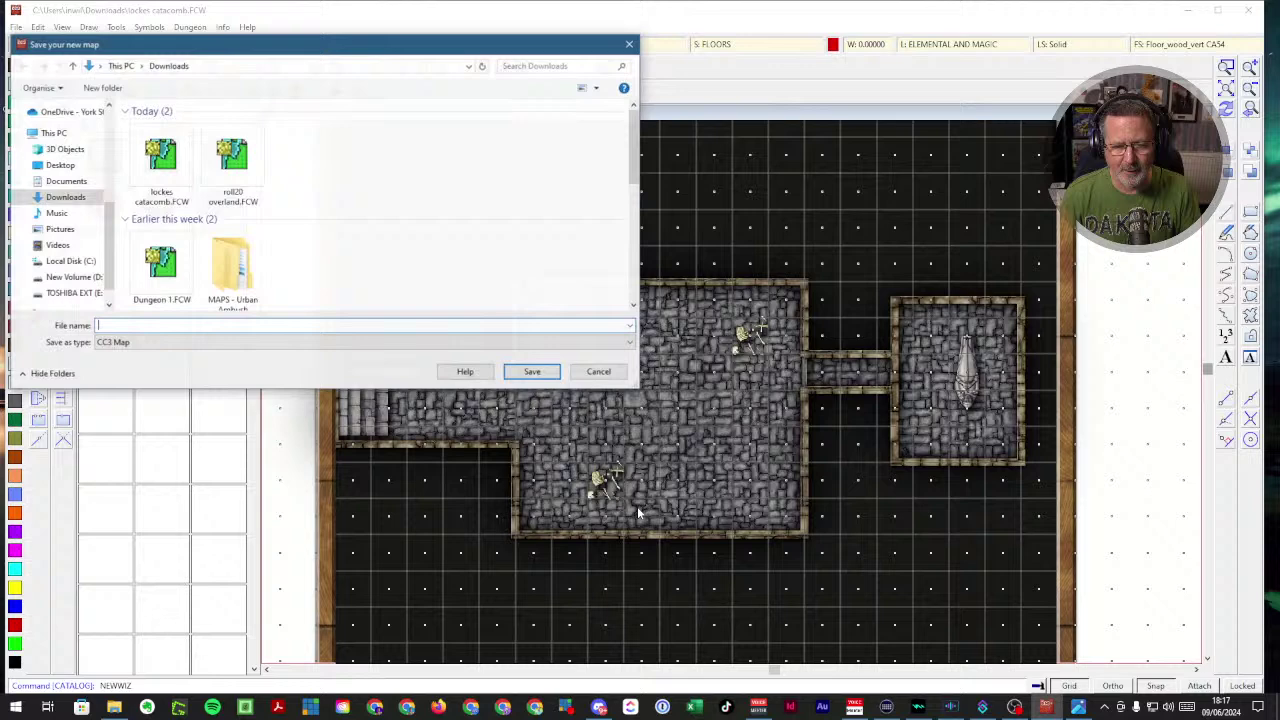
{"action": "left_click", "coordinate": [160, 160]}
{"action": "left_click", "coordinate": [532, 372]}
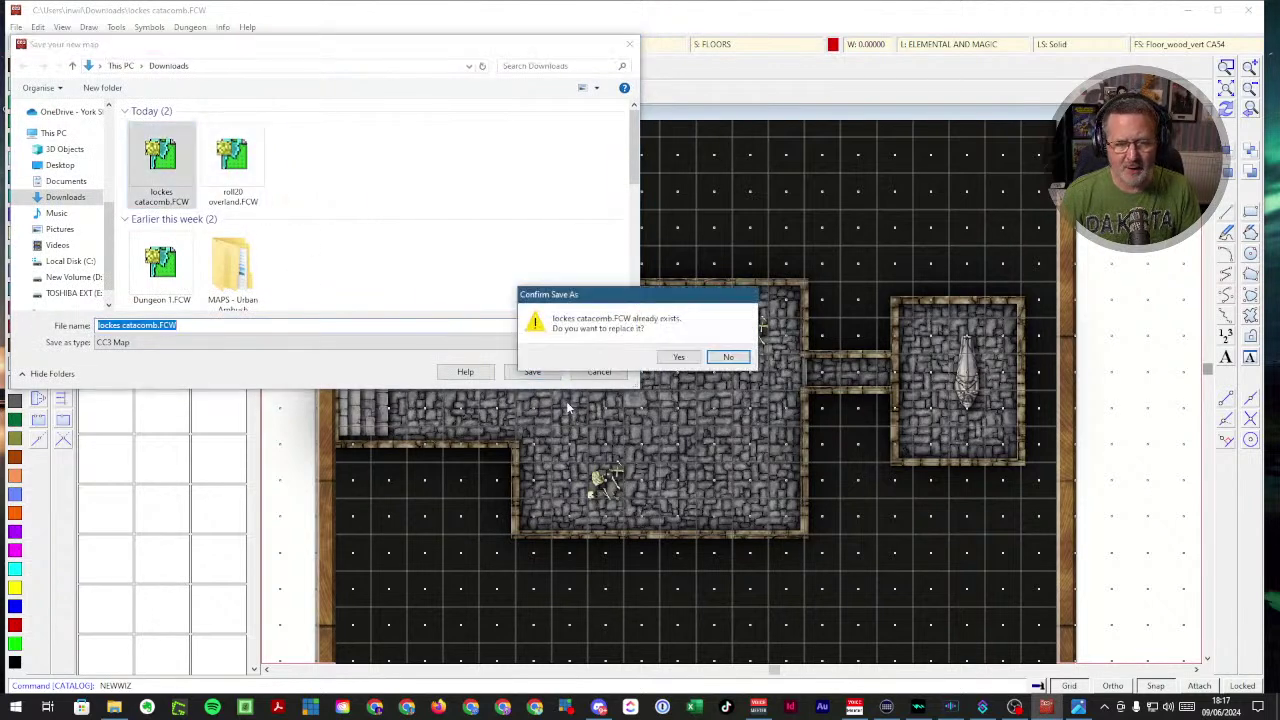
{"action": "left_click", "coordinate": [680, 358]}
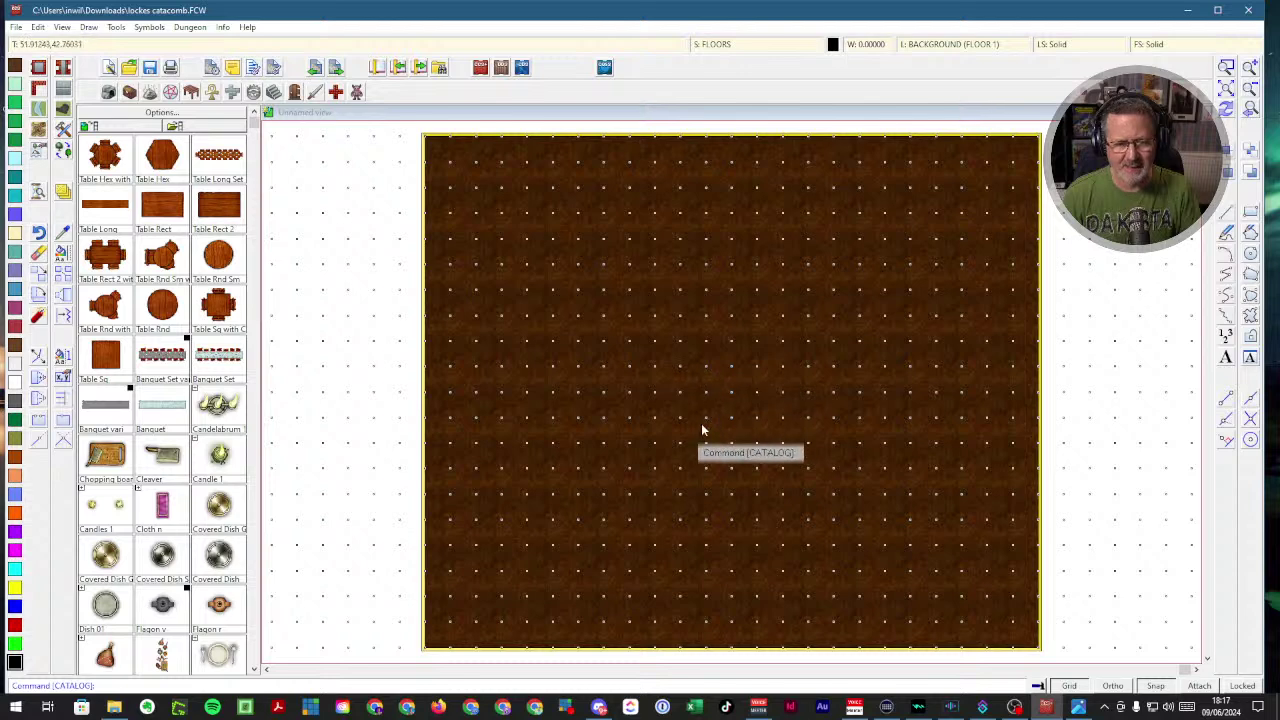
- Overlay the map with a square grid at 5 ft spacing and a matching snap grid
{"action": "left_click", "coordinate": [89, 28]}
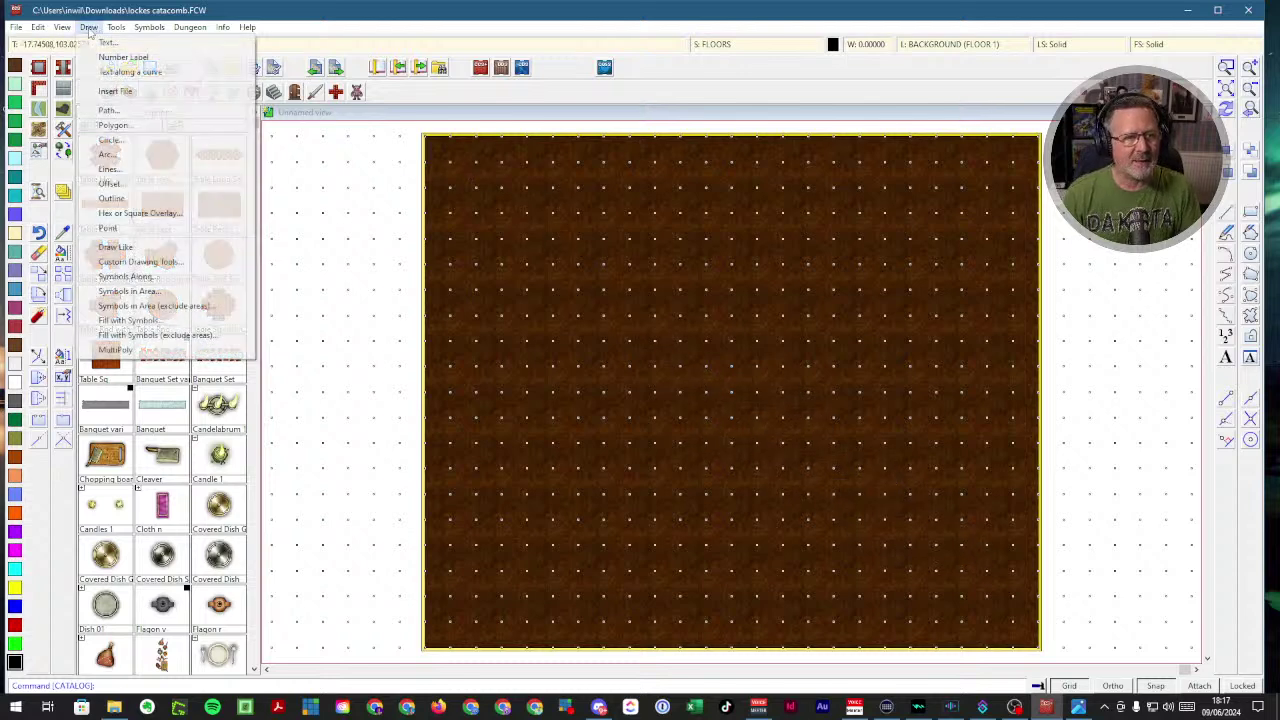
{"action": "left_click", "coordinate": [133, 214]}
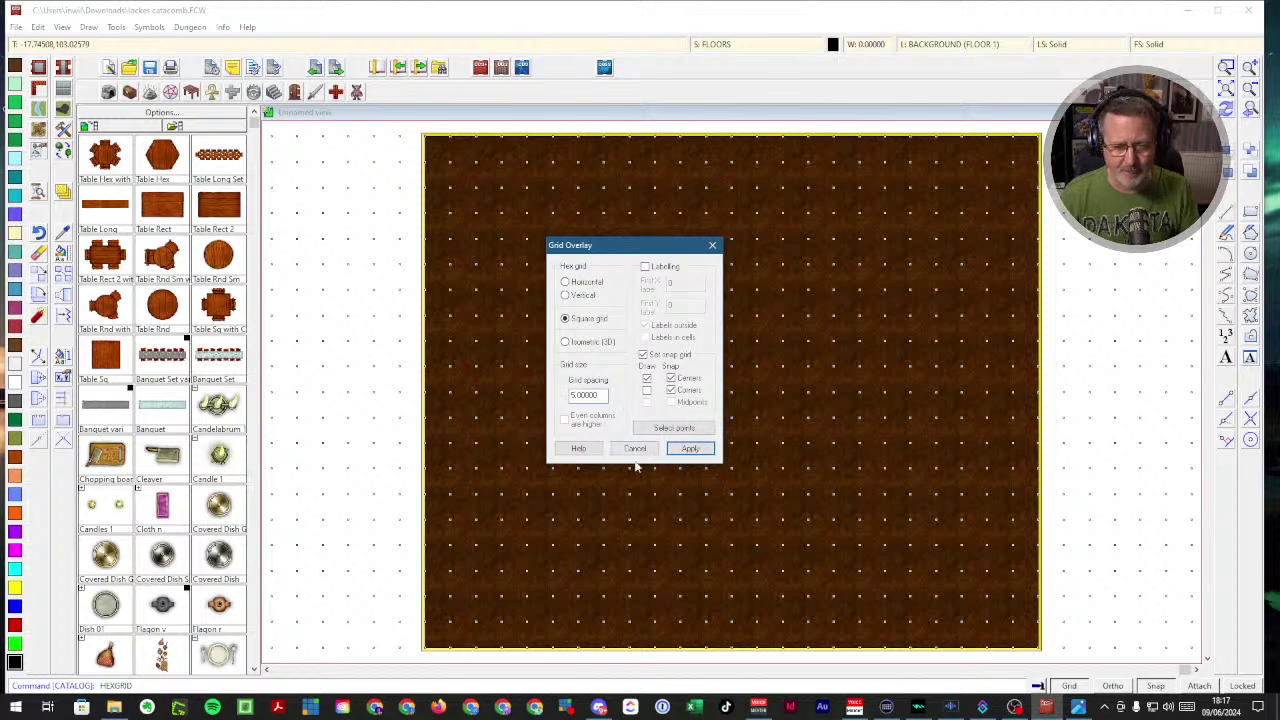
{"action": "left_click", "coordinate": [690, 448]}
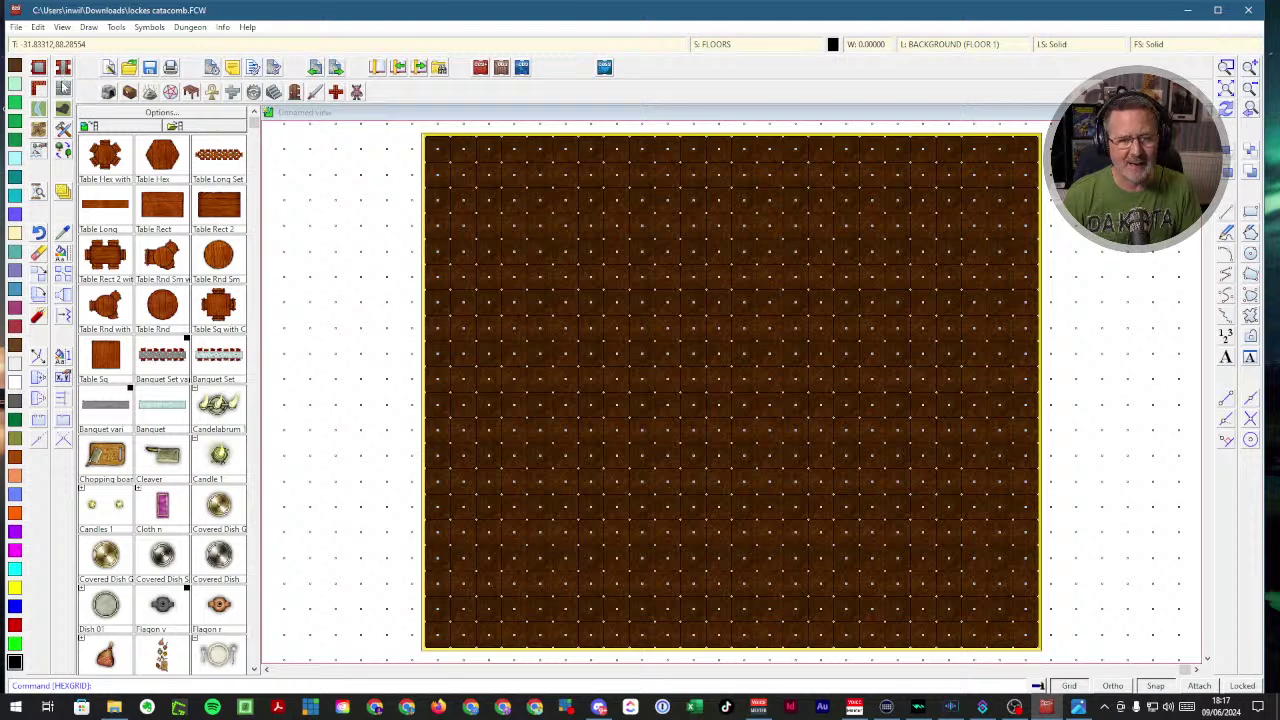
- Start a rectangular room and set its background floor fill style to Flagstone1 Bitmap
{"action": "left_click", "coordinate": [39, 68]}
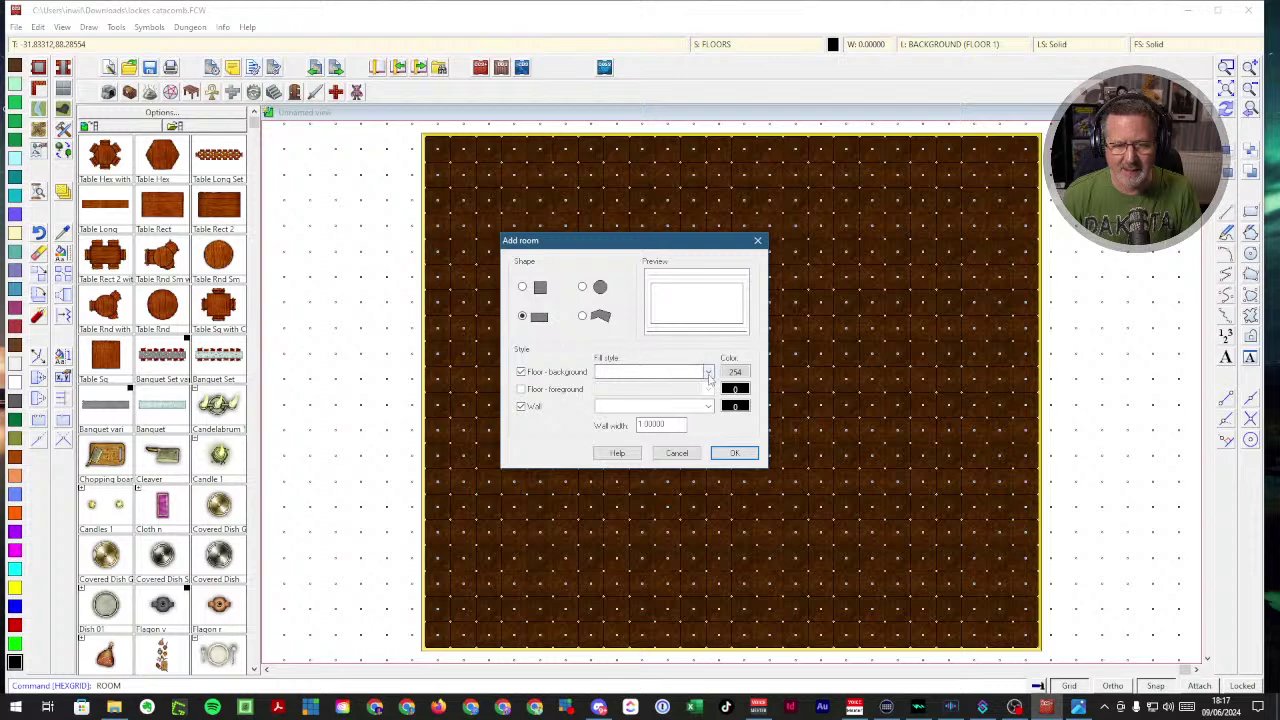
{"action": "left_click", "coordinate": [708, 372]}
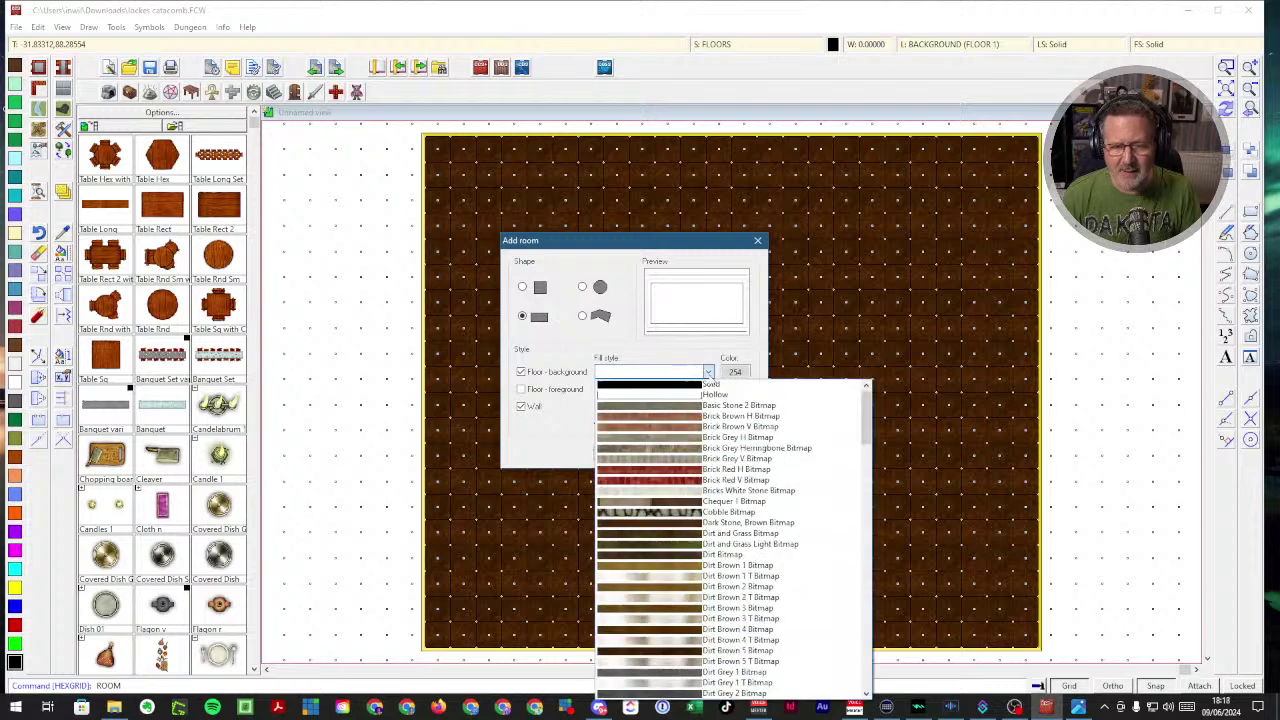
{"action": "left_click", "coordinate": [729, 512]}
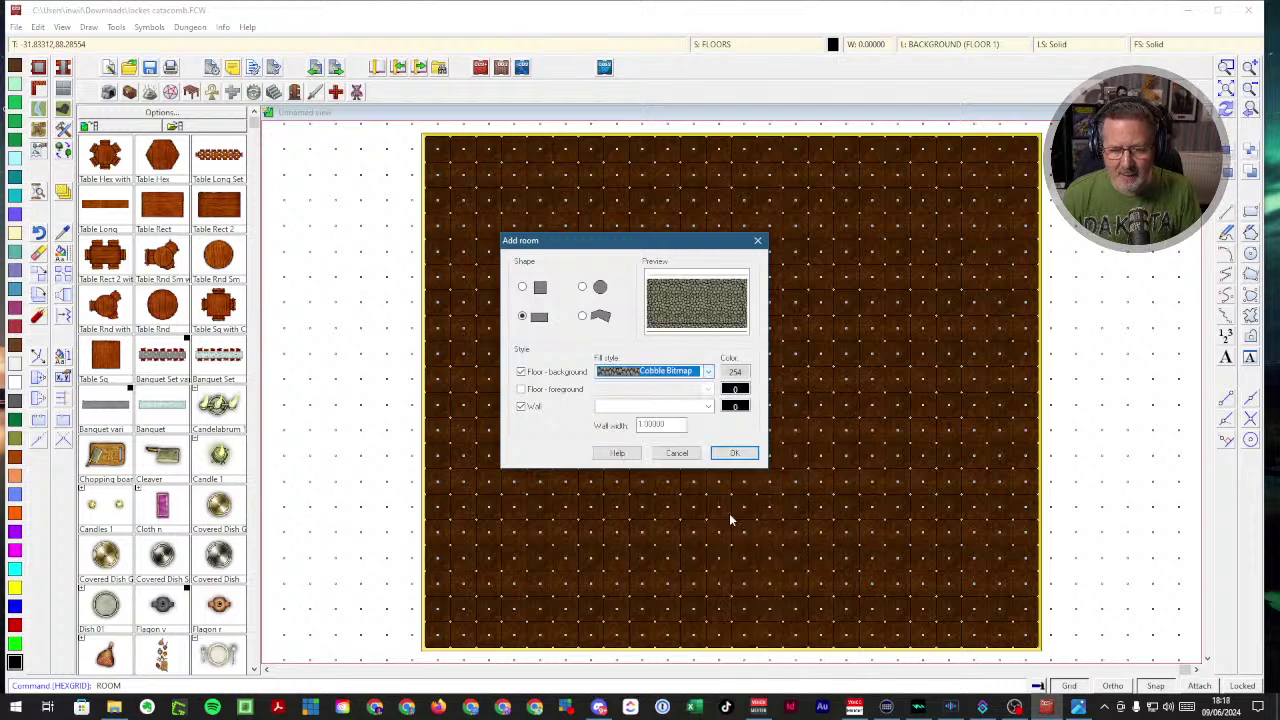
{"action": "left_click", "coordinate": [708, 372]}
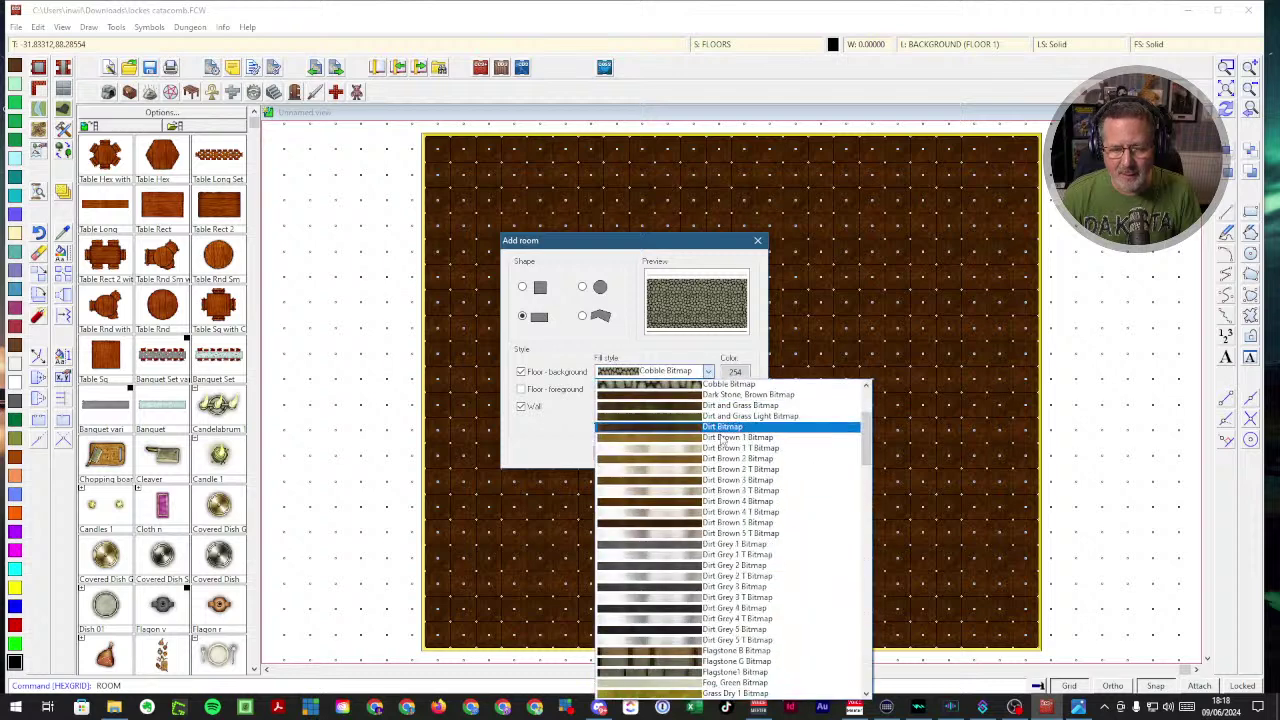
{"action": "left_click", "coordinate": [736, 674]}
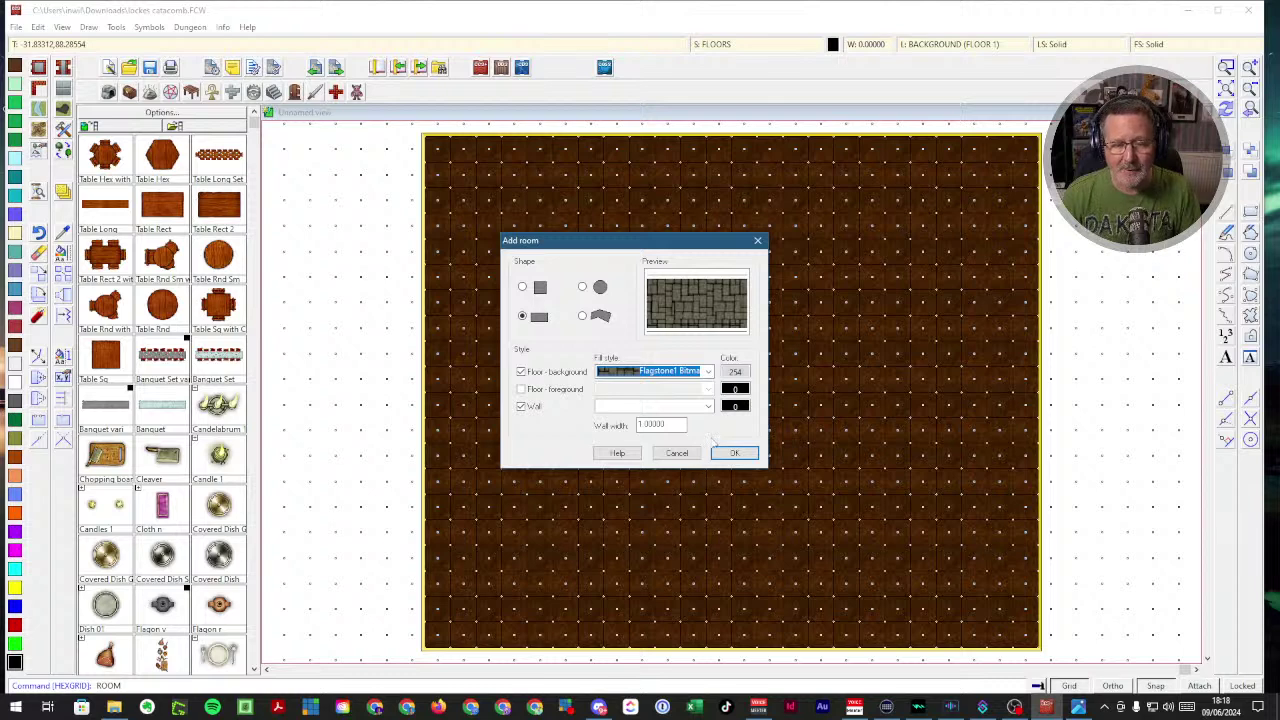
- Look through the room's wall fill styles and try Stone Rough Tiled Grey 1 Bitmap
{"action": "left_click", "coordinate": [709, 408]}
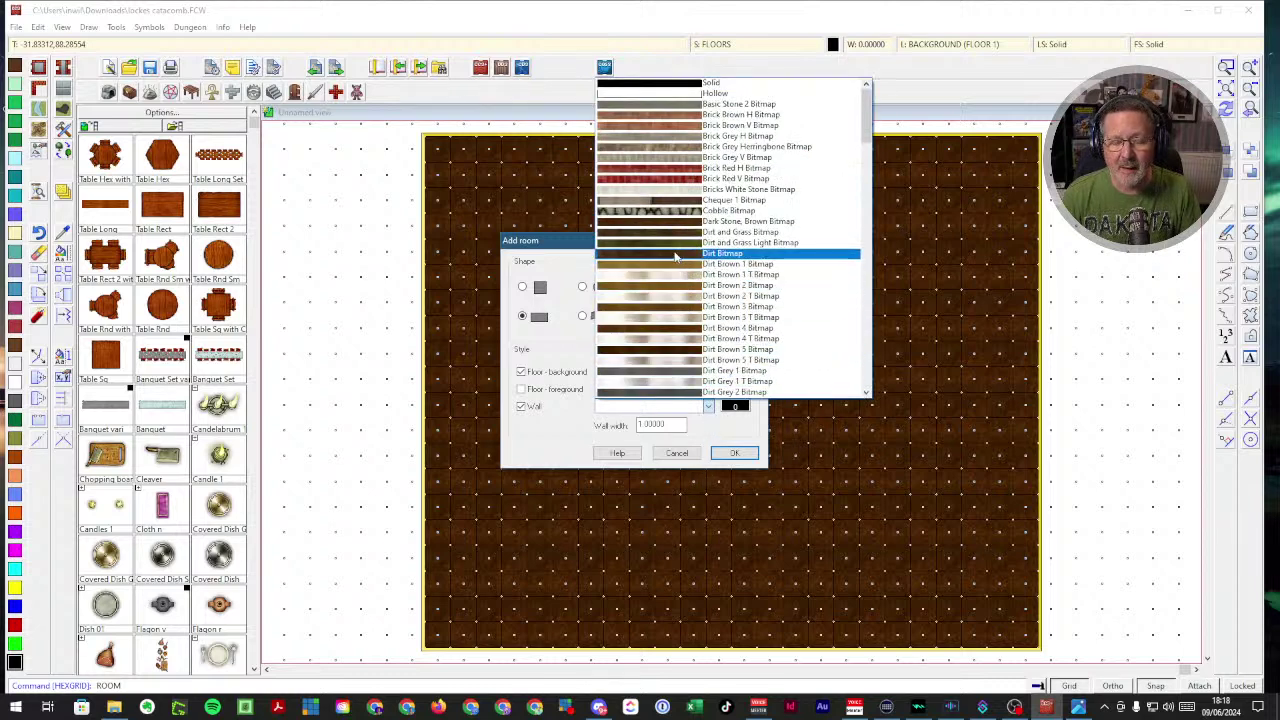
{"action": "scroll", "coordinate": [676, 256], "scroll_direction": "down", "scroll_amount": 1}
{"action": "scroll", "coordinate": [676, 258], "scroll_direction": "down", "scroll_amount": 9}
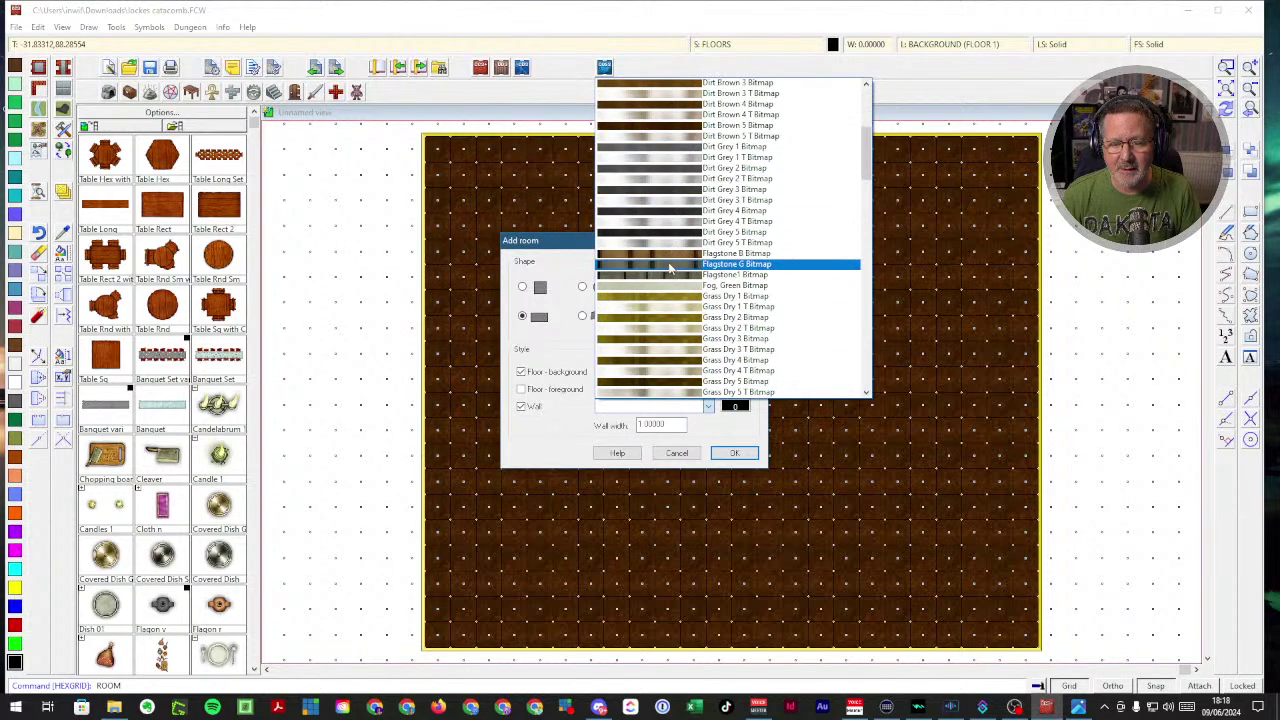
{"action": "scroll", "coordinate": [668, 277], "scroll_direction": "down", "scroll_amount": 16}
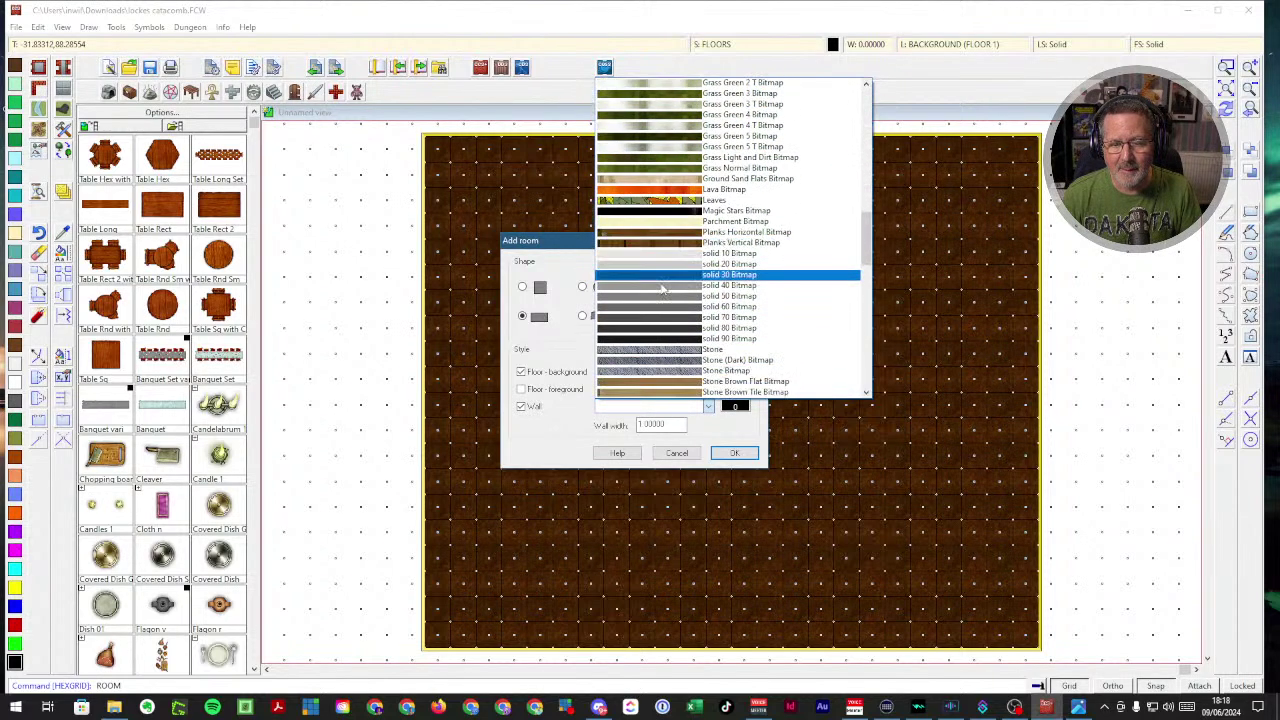
{"action": "scroll", "coordinate": [662, 290], "scroll_direction": "down", "scroll_amount": 1}
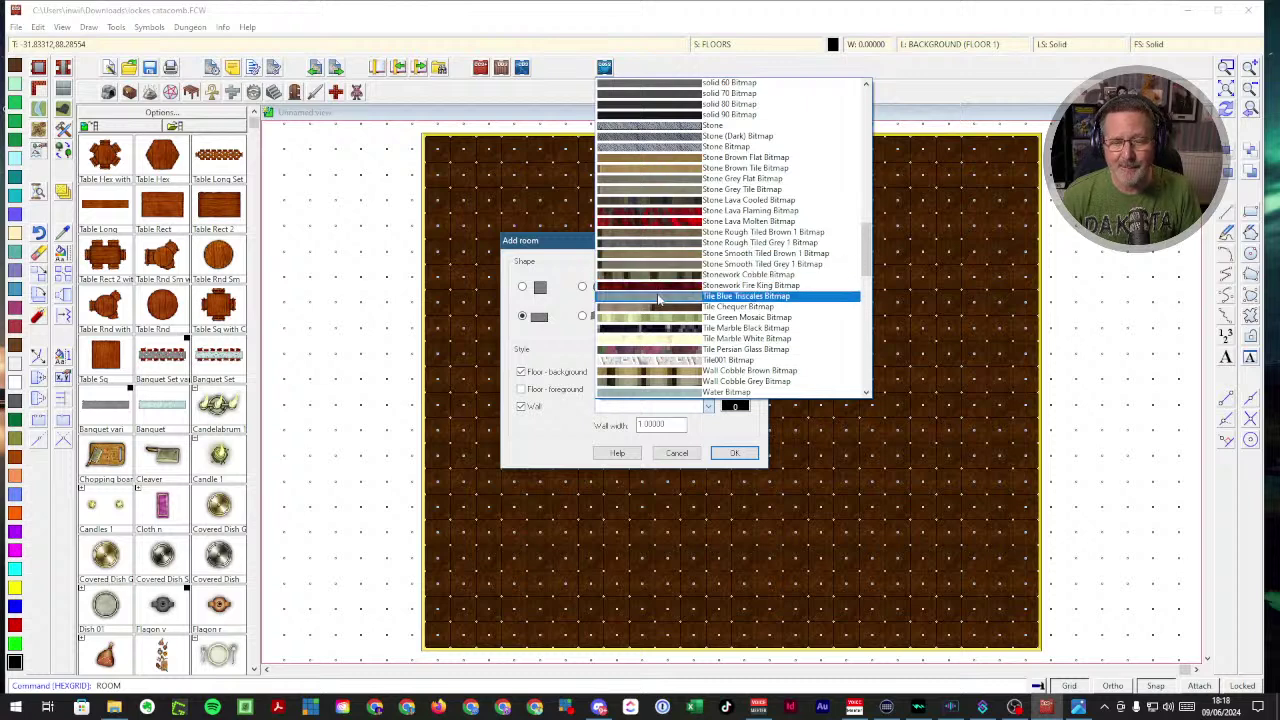
{"action": "scroll", "coordinate": [660, 328], "scroll_direction": "down", "scroll_amount": 6}
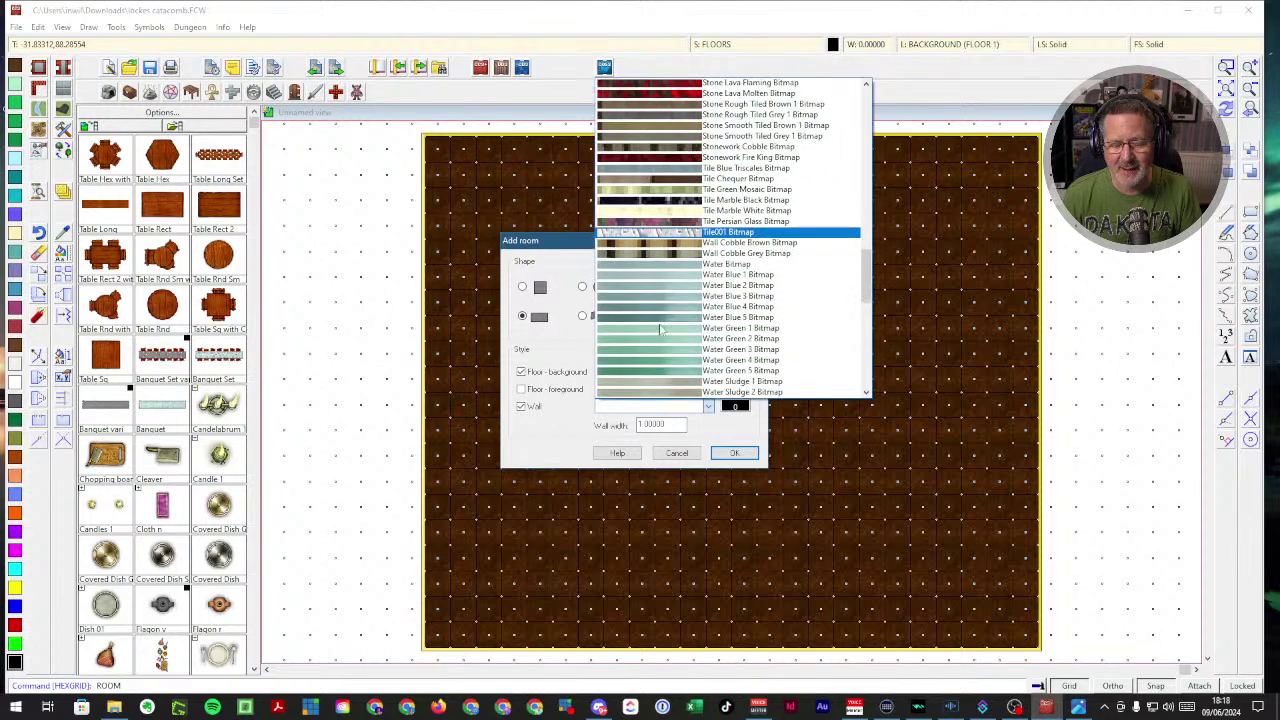
{"action": "scroll", "coordinate": [660, 333], "scroll_direction": "up", "scroll_amount": 6}
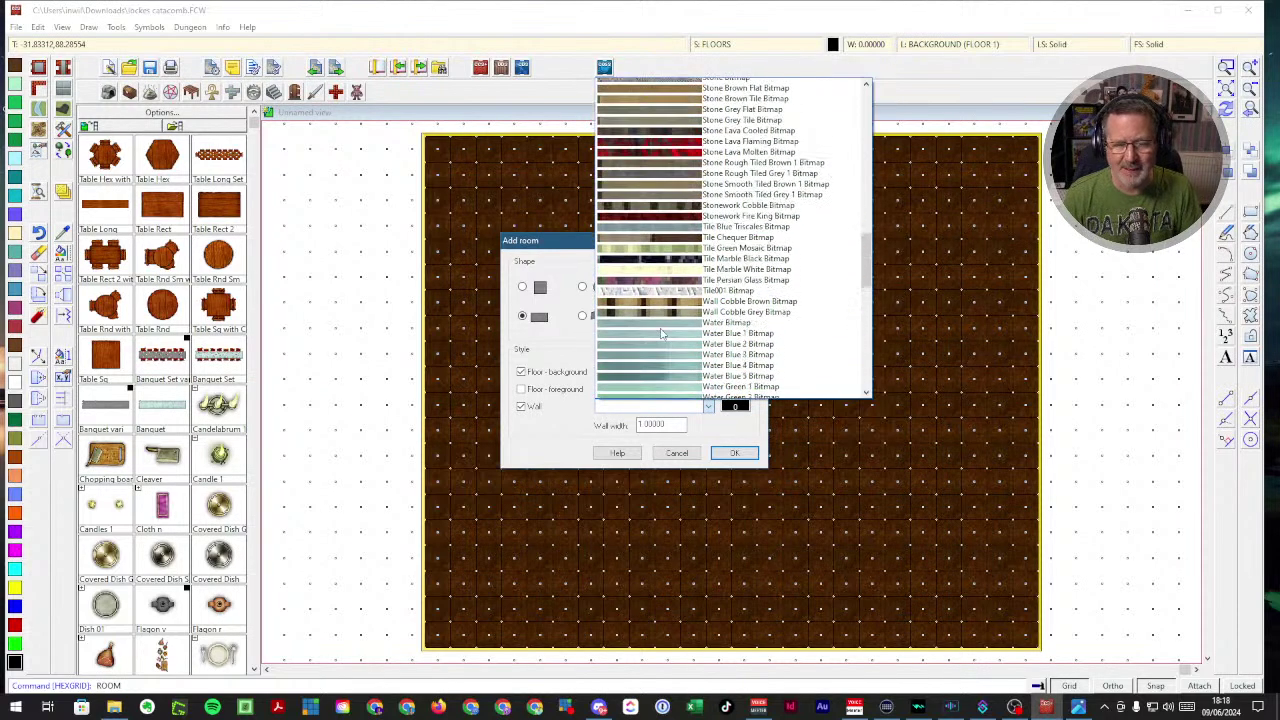
{"action": "scroll", "coordinate": [660, 333], "scroll_direction": "up", "scroll_amount": 1}
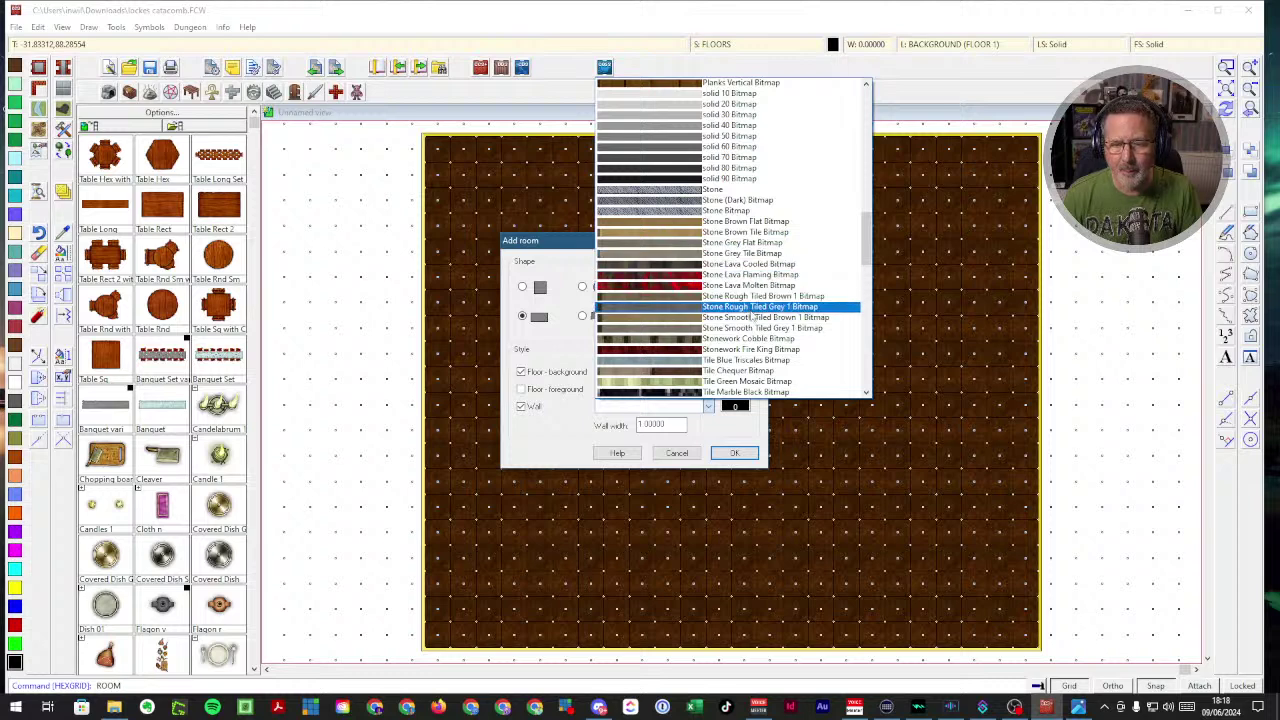
{"action": "left_click", "coordinate": [750, 307]}
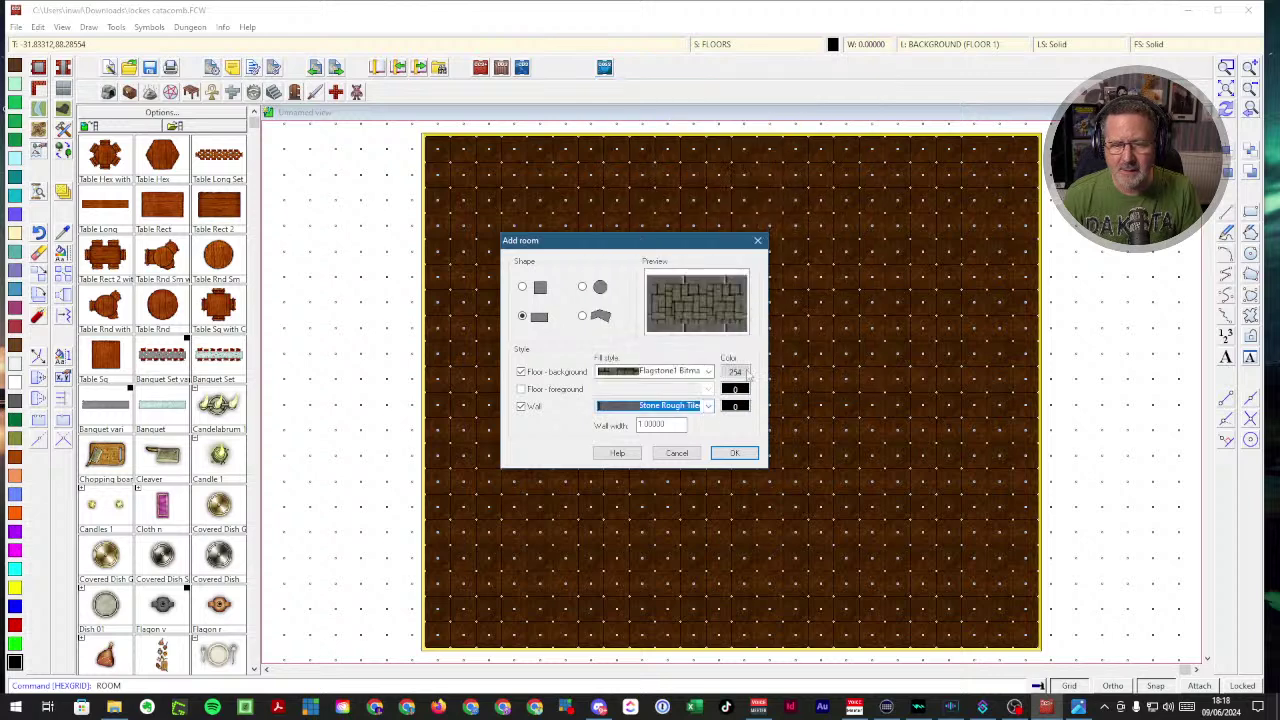
- Set the room's wall fill style to Stone Lava Cooled Bitmap
{"action": "left_click", "coordinate": [708, 406]}
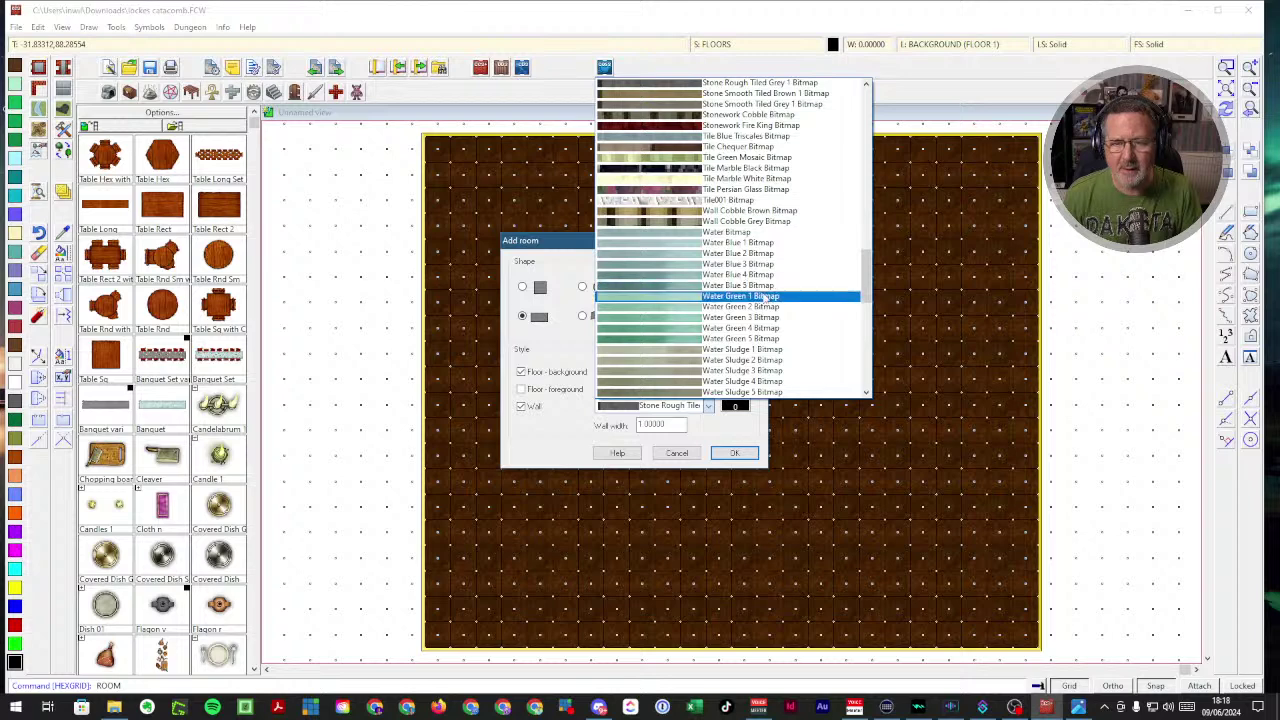
{"action": "scroll", "coordinate": [770, 297], "scroll_direction": "up", "scroll_amount": 4}
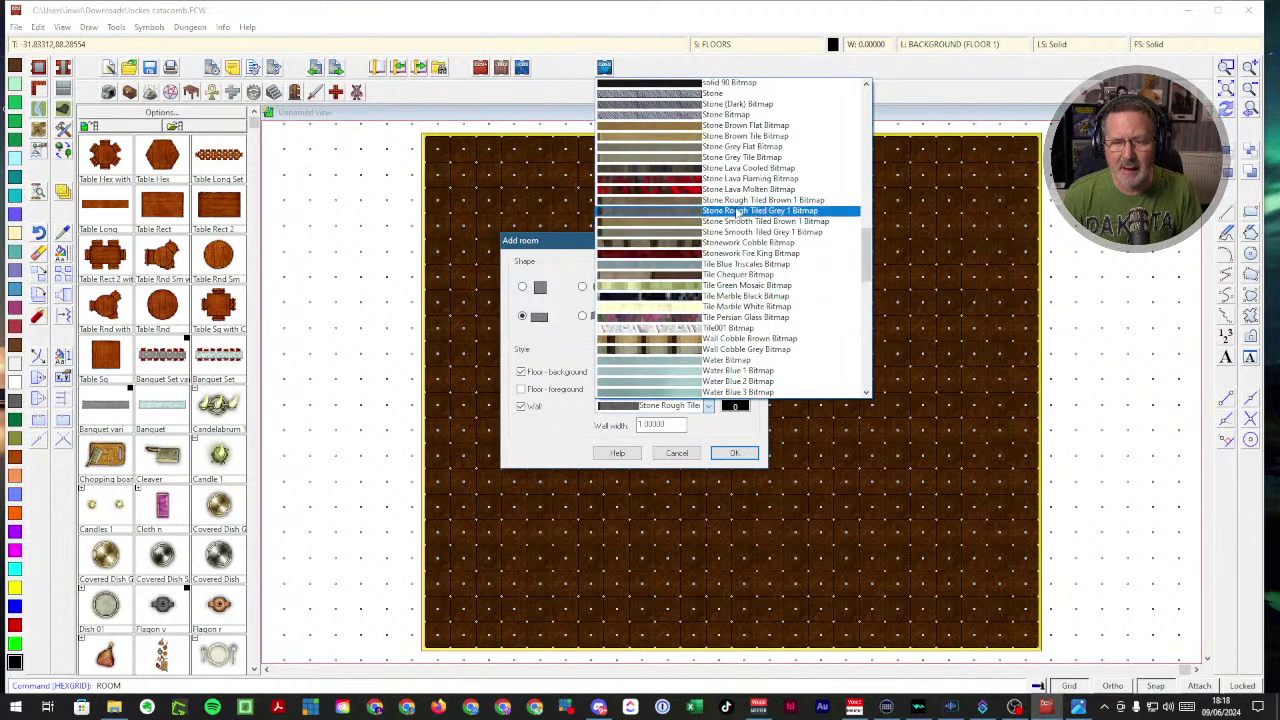
{"action": "left_click", "coordinate": [735, 172]}
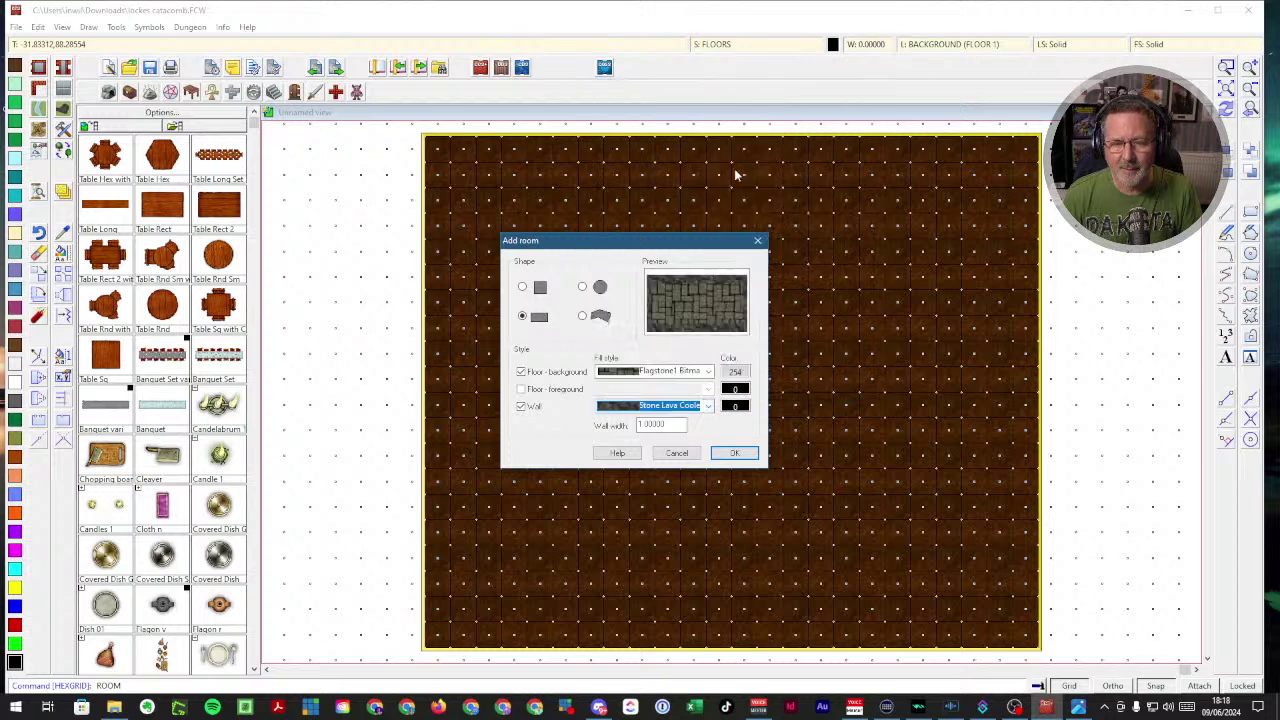
- Draw the rectangular room about 60 ft wide and 40 ft high, from 10,70 to 70,30
{"action": "left_click", "coordinate": [734, 455]}
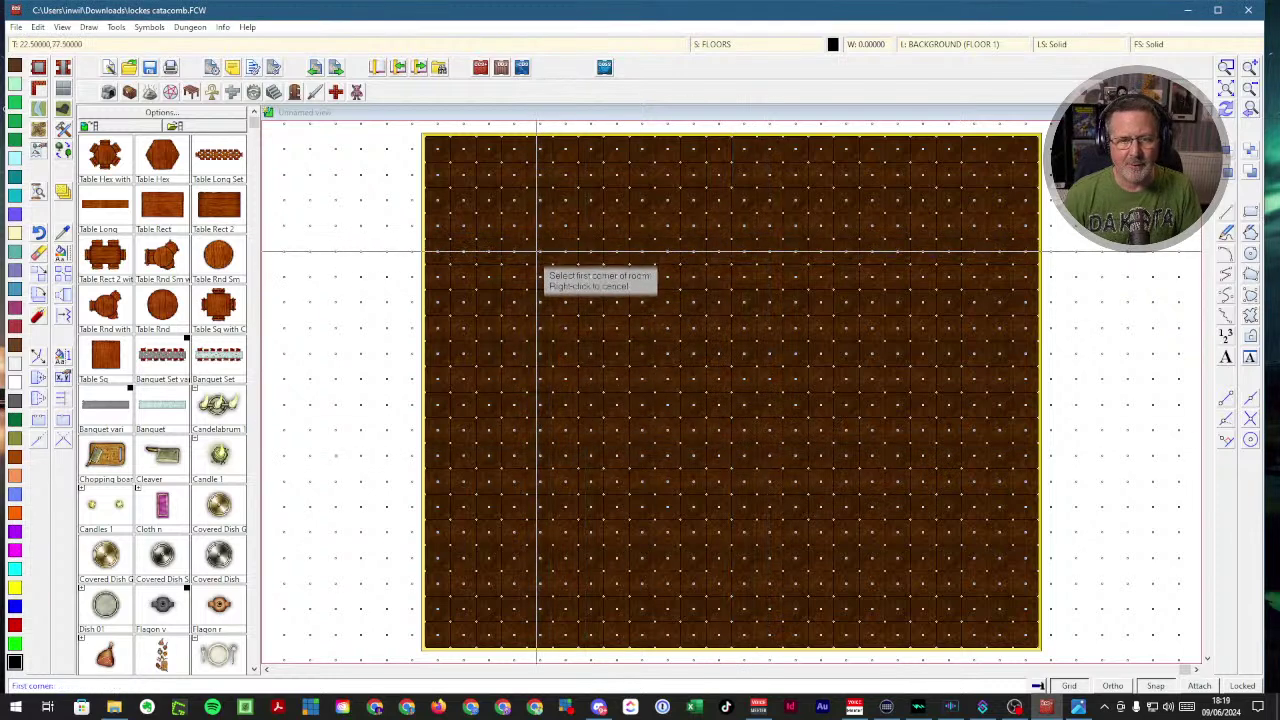
{"action": "left_click", "coordinate": [477, 292]}
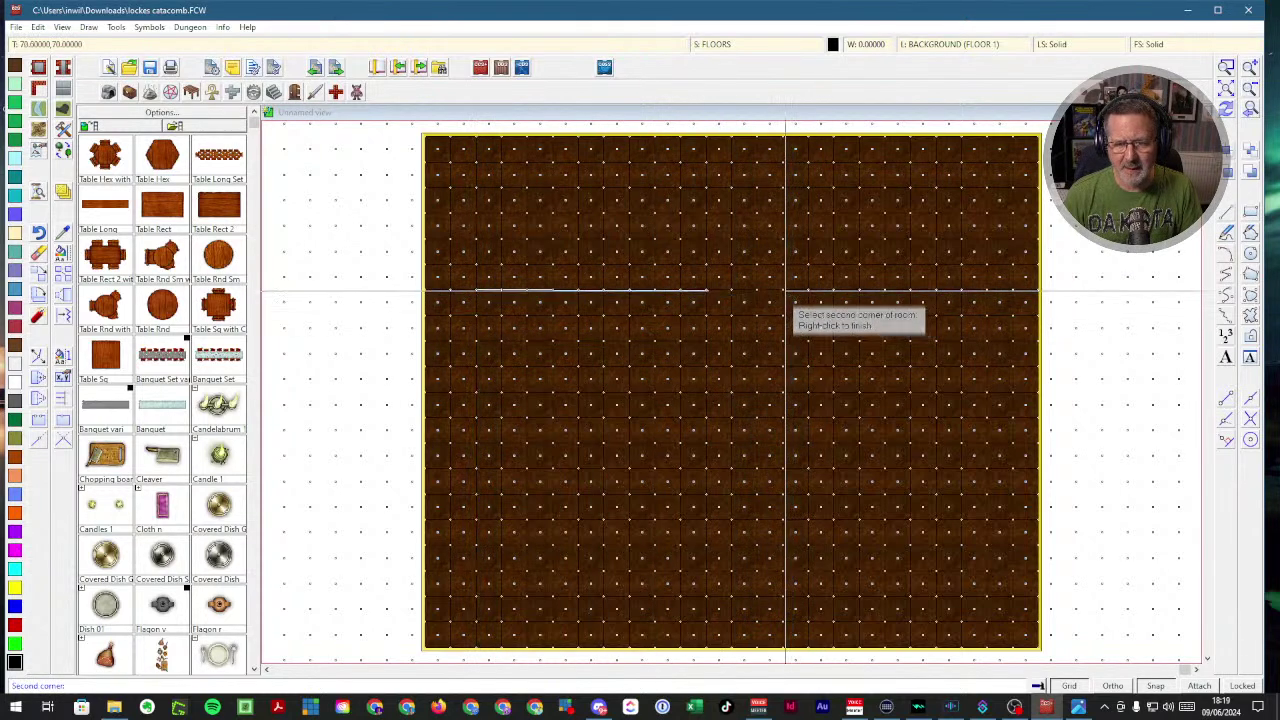
{"action": "left_click", "coordinate": [782, 292]}
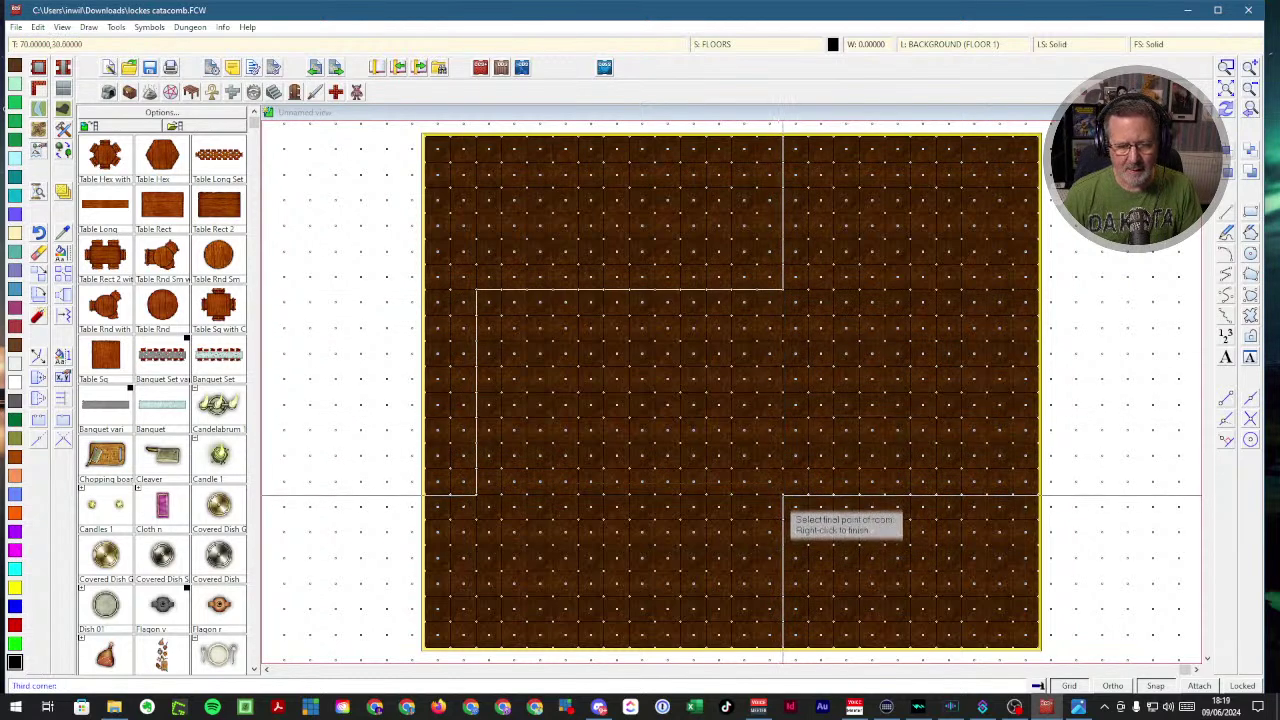
{"action": "left_click", "coordinate": [783, 495]}
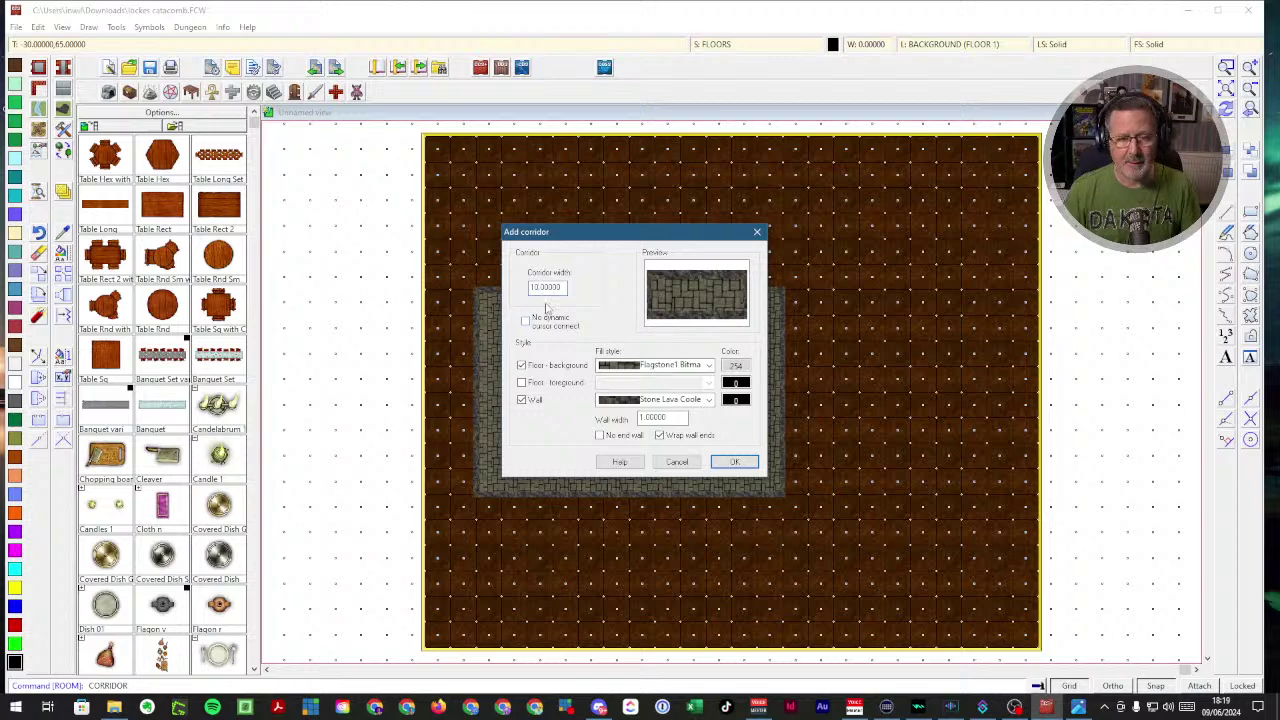
- Add a 10 ft wide flagstone corridor from the middle of the room's west wall to the map's edge at 0,50
{"action": "left_click", "coordinate": [733, 463]}
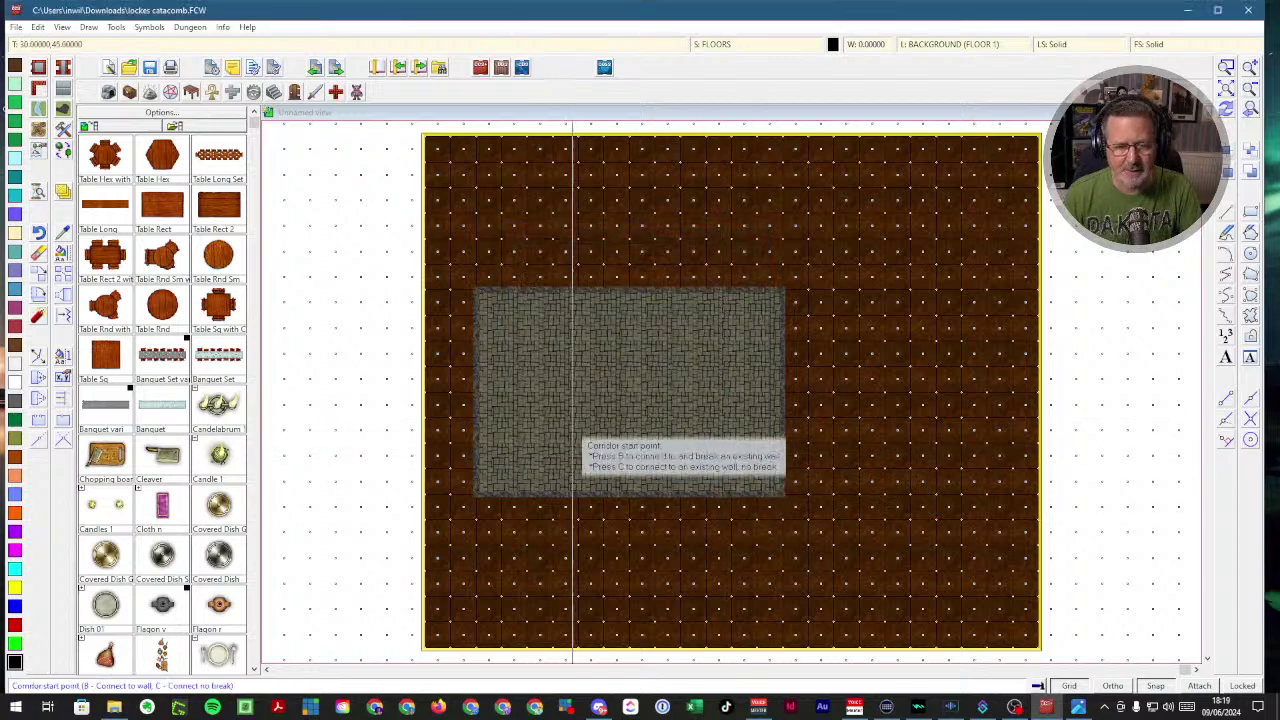
{"action": "left_click", "coordinate": [464, 392]}
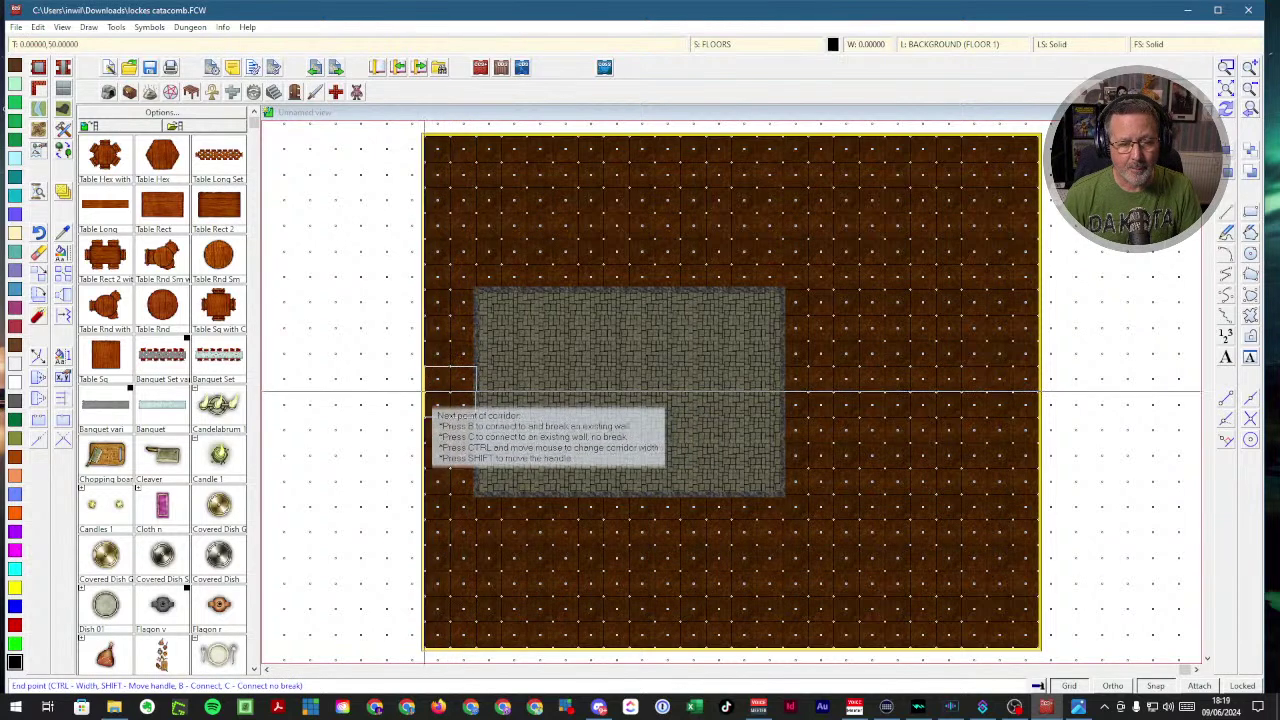
{"action": "left_click", "coordinate": [425, 392]}
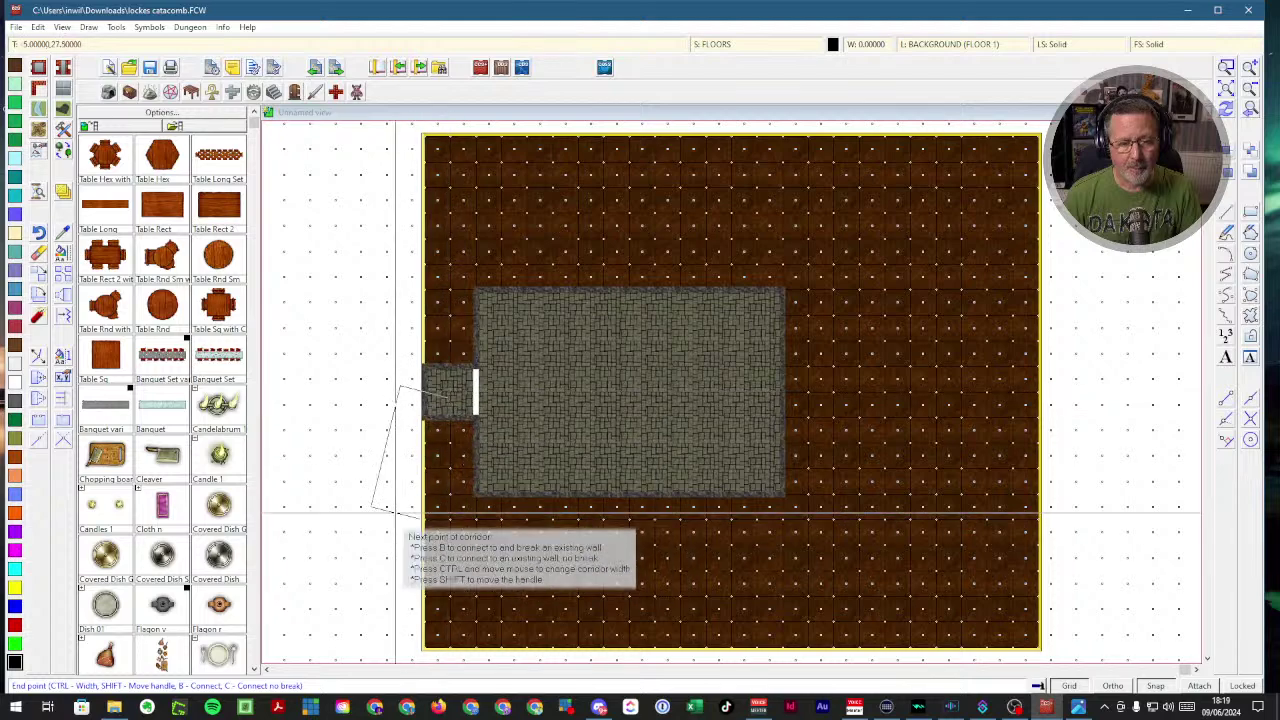
{"action": "right_click", "coordinate": [397, 466]}
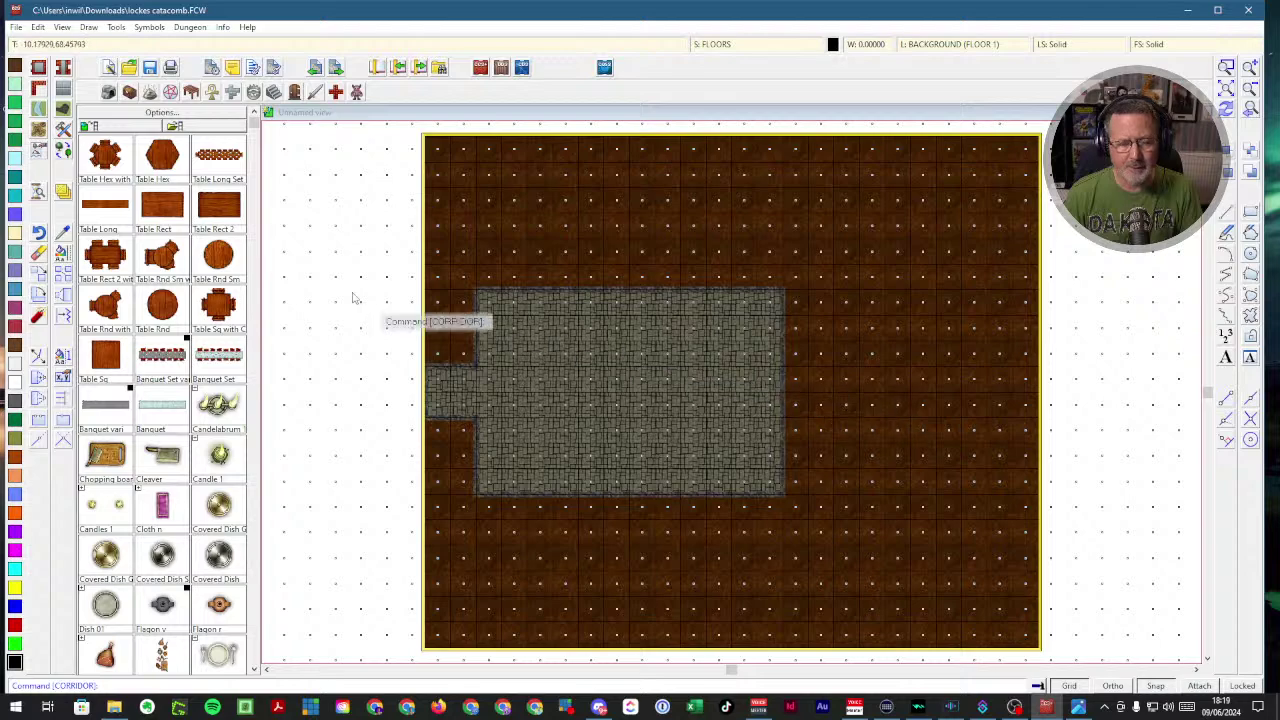
{"action": "left_click", "coordinate": [62, 72]}
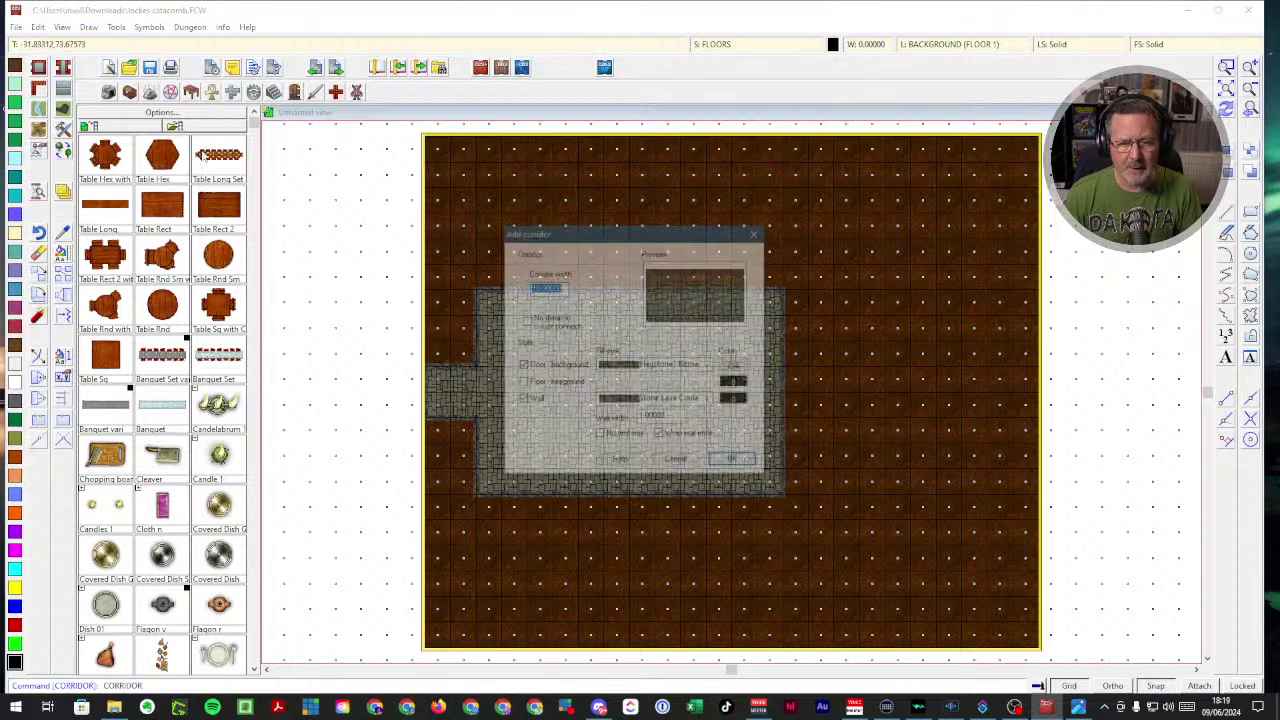
{"action": "left_click", "coordinate": [730, 462]}
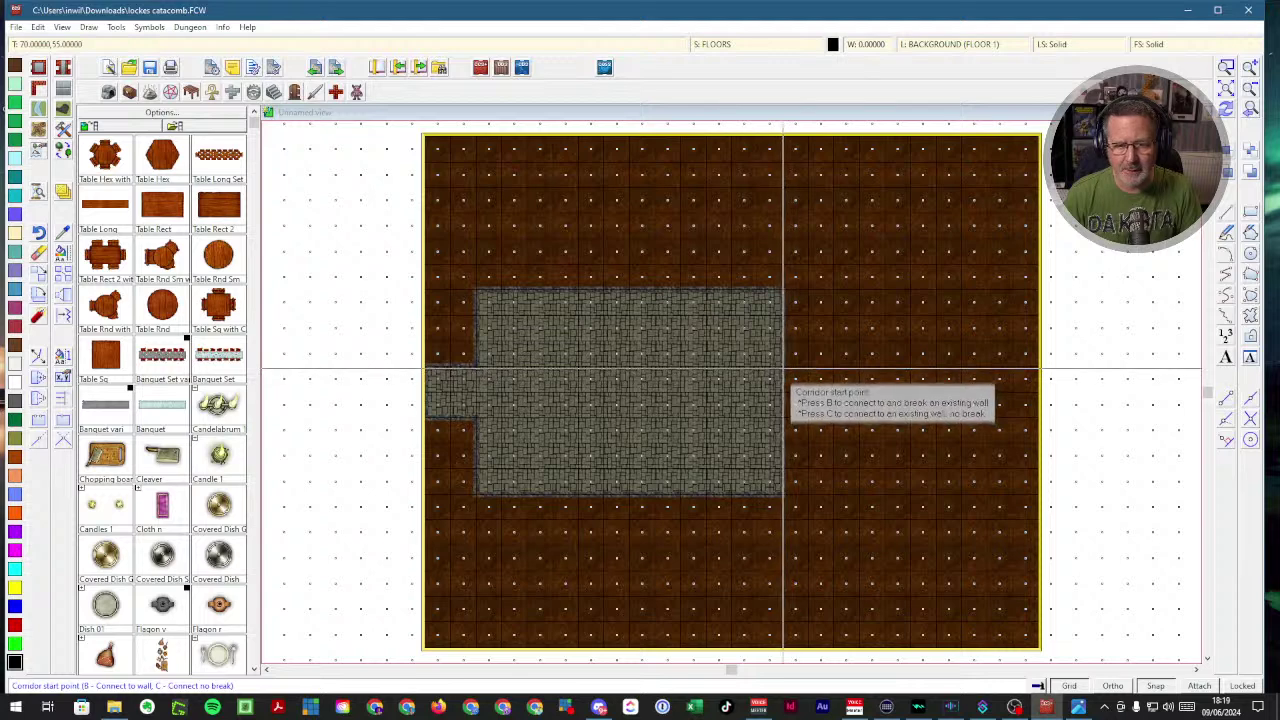
{"action": "left_click", "coordinate": [783, 372]}
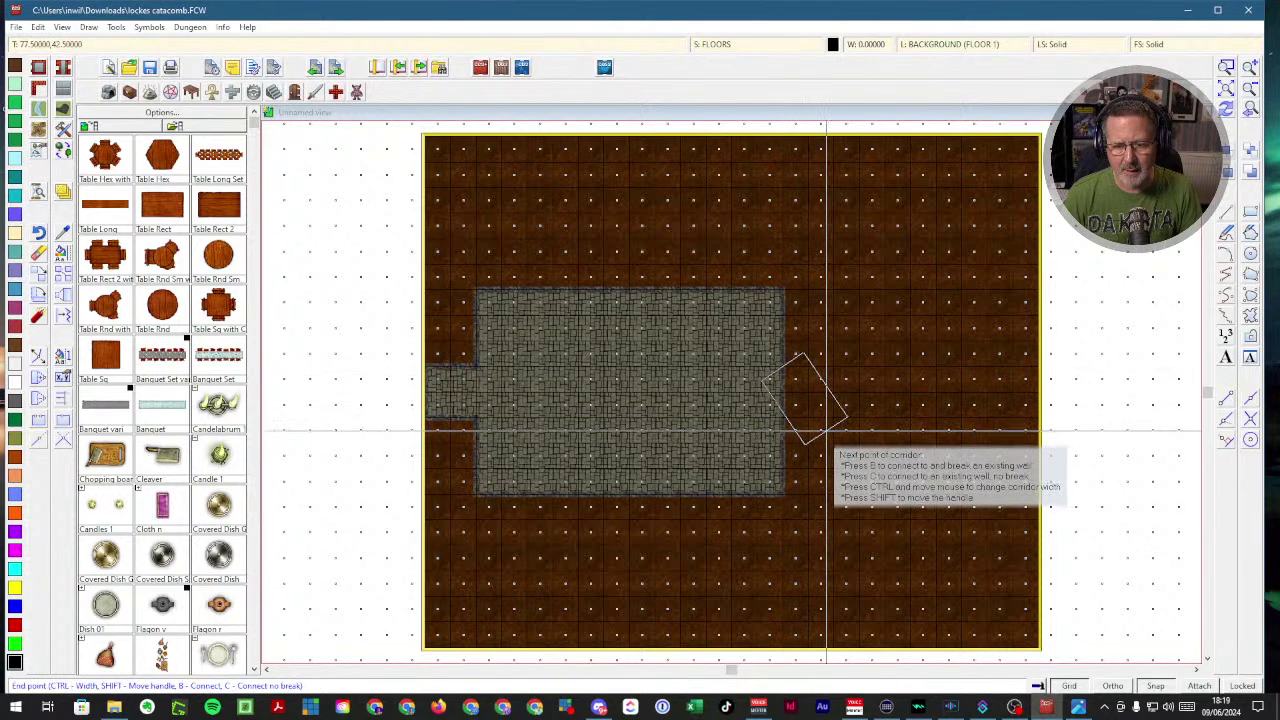
{"action": "key", "text": "Escape"}
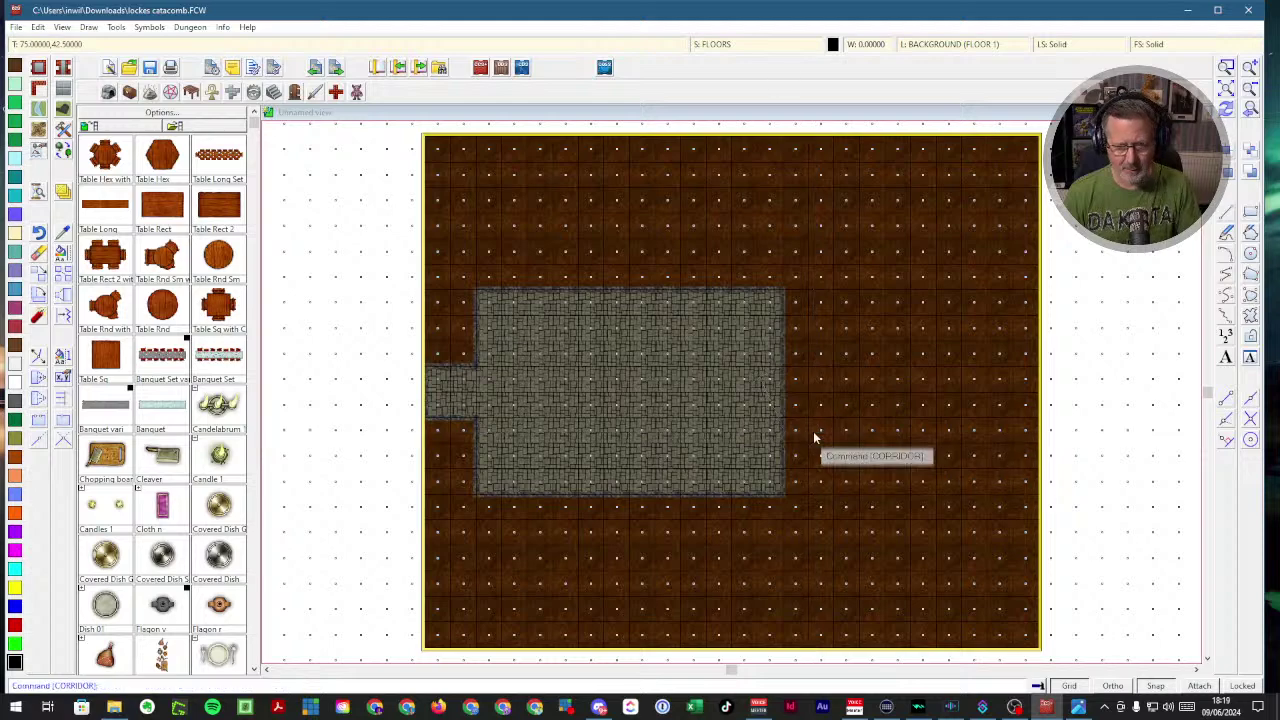
- Add a 10 ft wide flagstone corridor from the middle of the large room's east wall at 70,50 to 85,50
{"action": "right_click", "coordinate": [784, 392]}
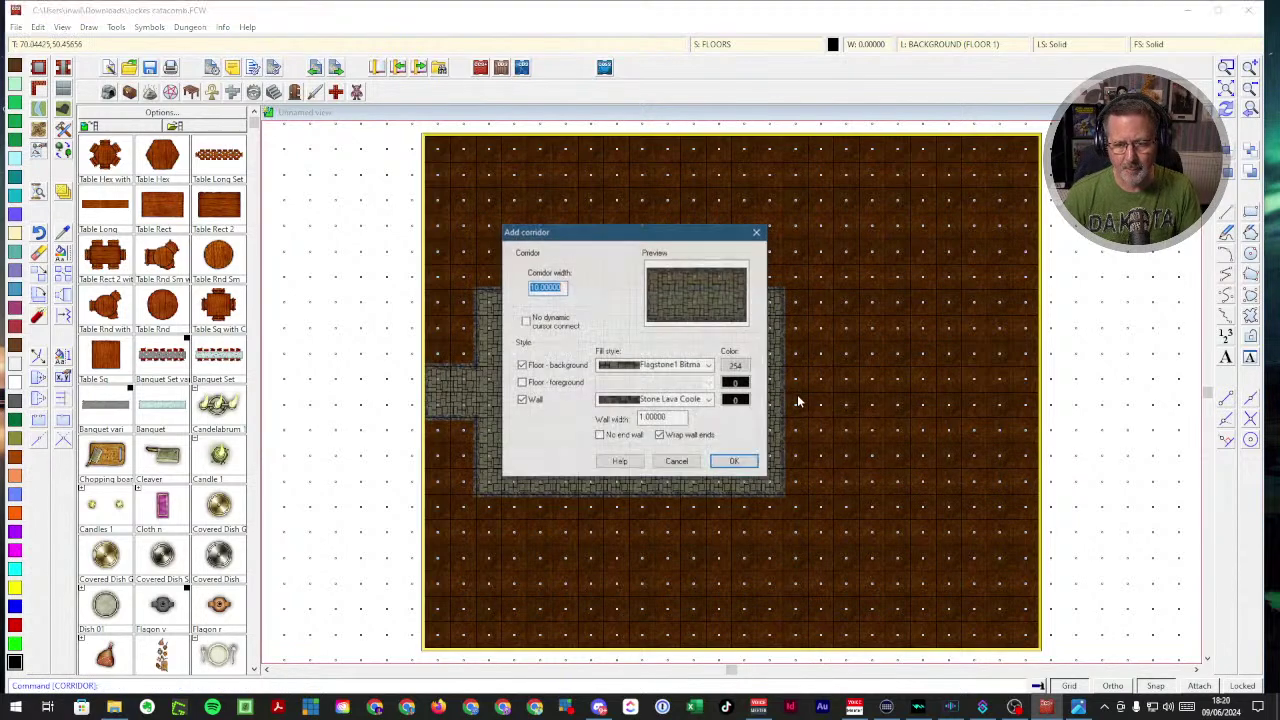
{"action": "left_click", "coordinate": [733, 461]}
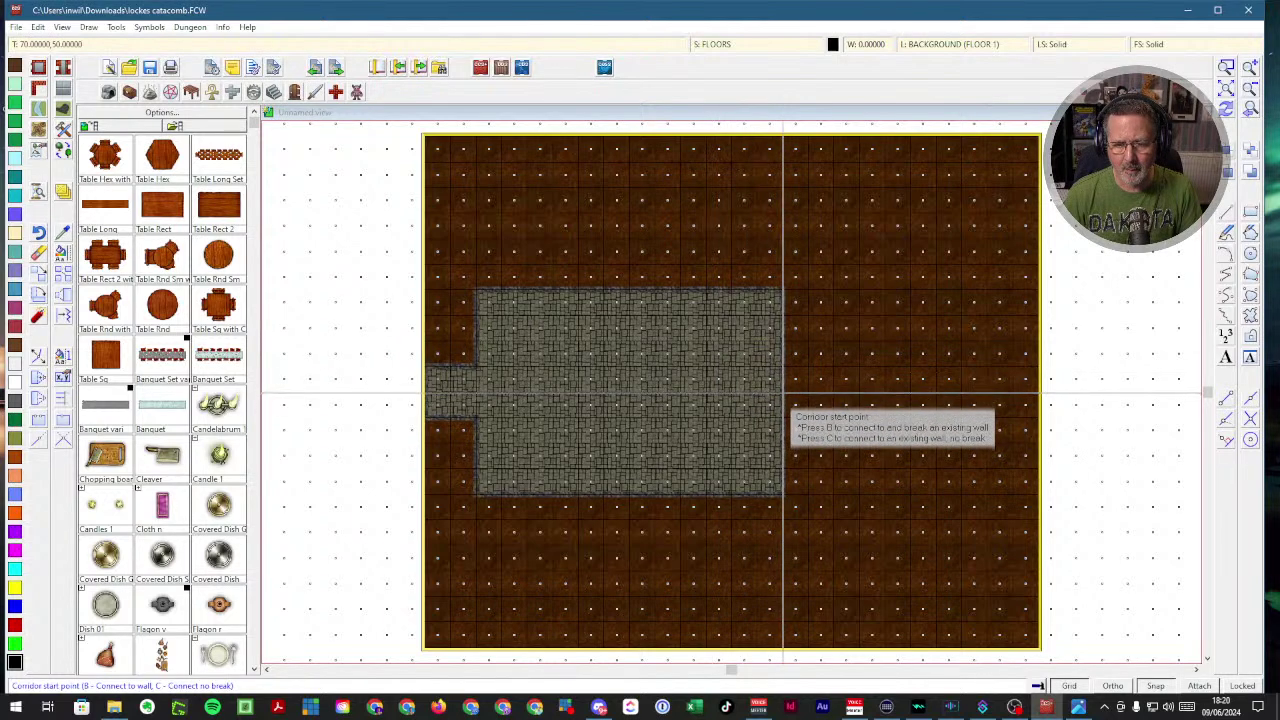
{"action": "left_click", "coordinate": [784, 394]}
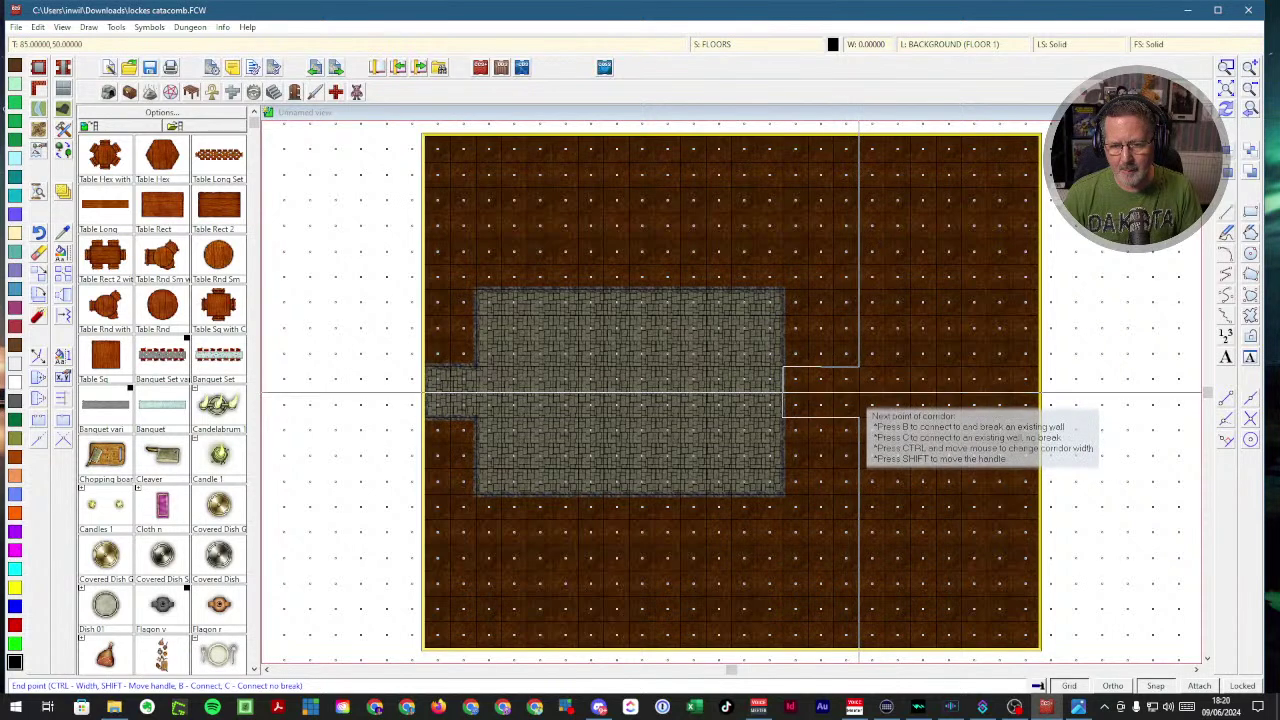
{"action": "left_click", "coordinate": [858, 392]}
{"action": "right_click", "coordinate": [801, 428]}
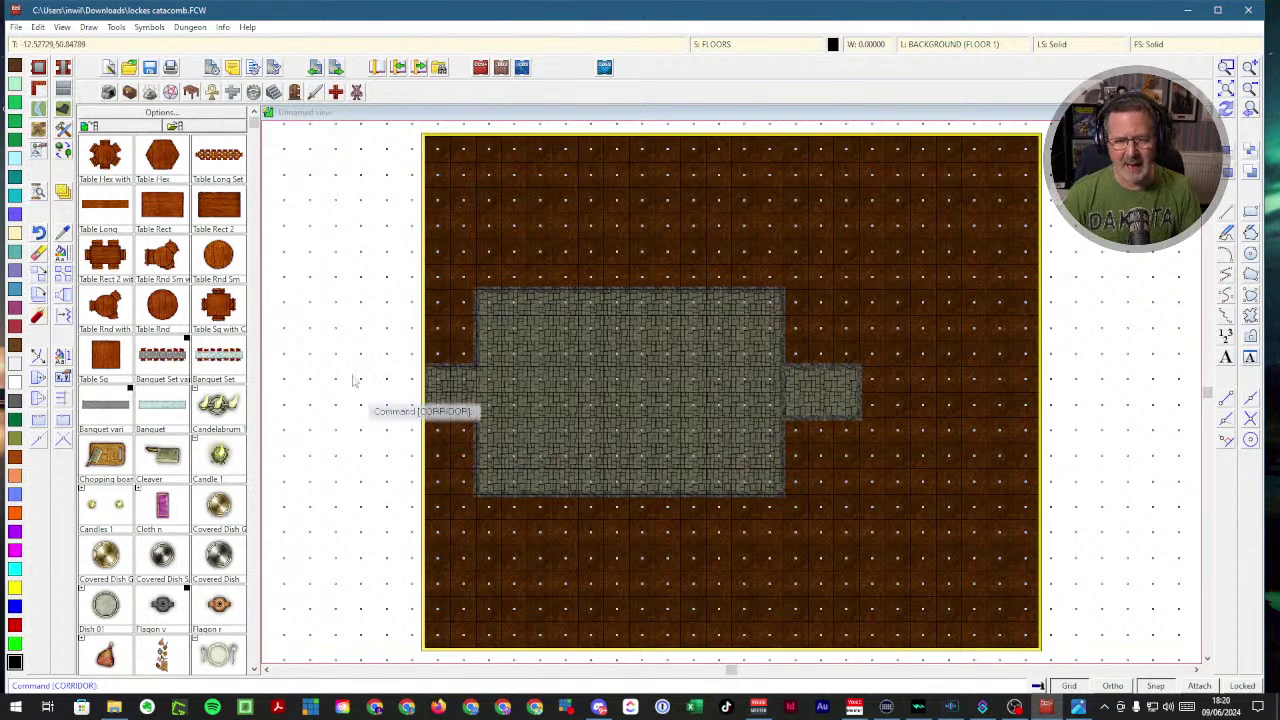
- Draw a rectangular flagstone room about 25 ft wide and 30 ft high at the east corridor's end, from 85,65 to 110,35
{"action": "left_click", "coordinate": [39, 66]}
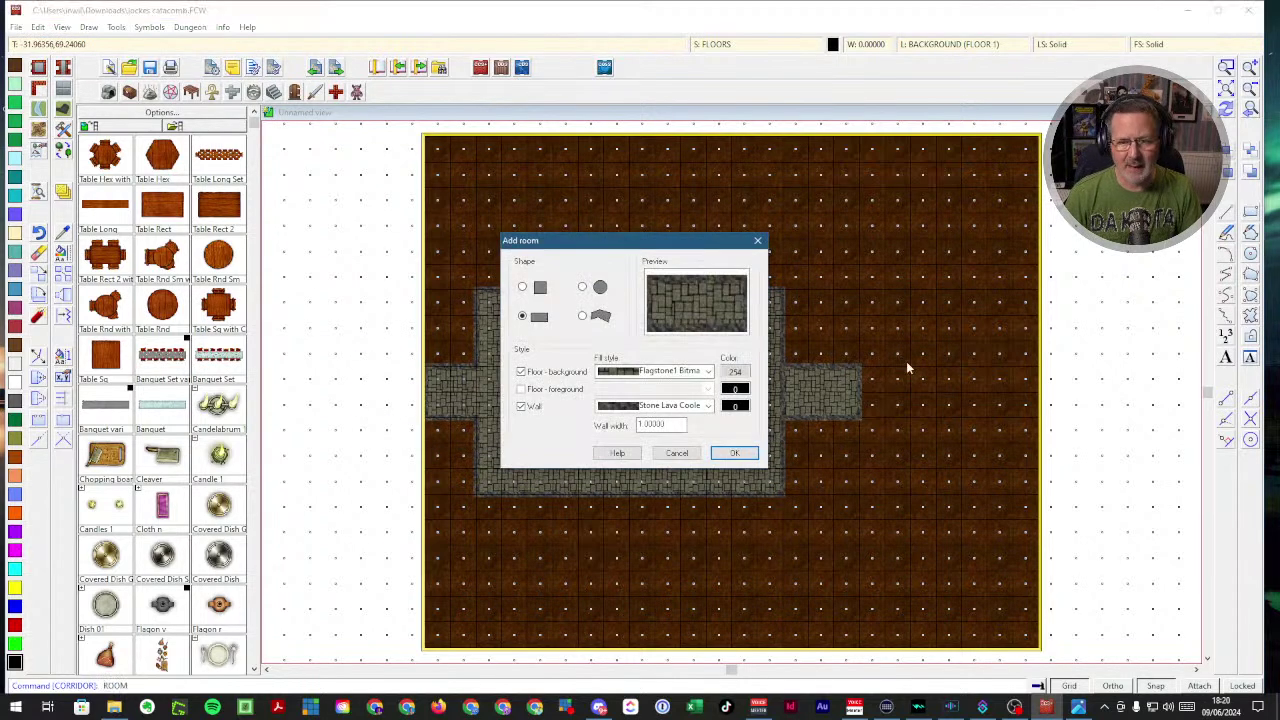
{"action": "left_click", "coordinate": [732, 455]}
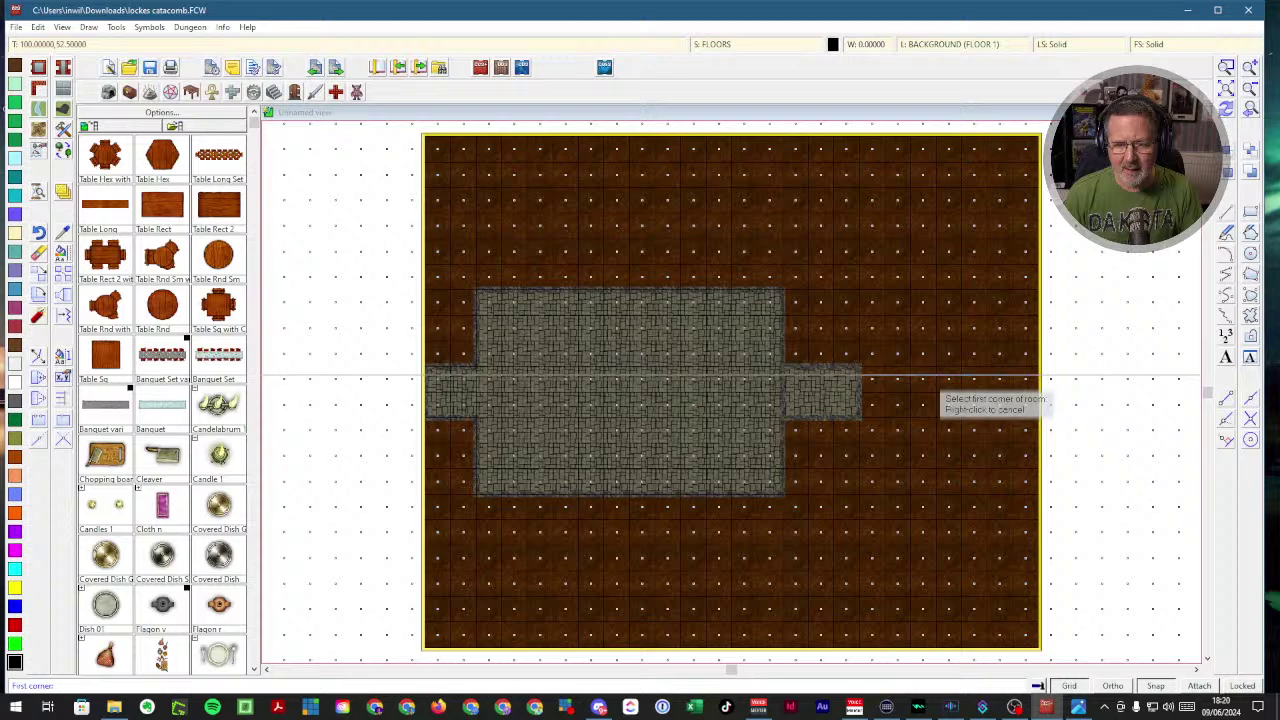
{"action": "left_click", "coordinate": [860, 316]}
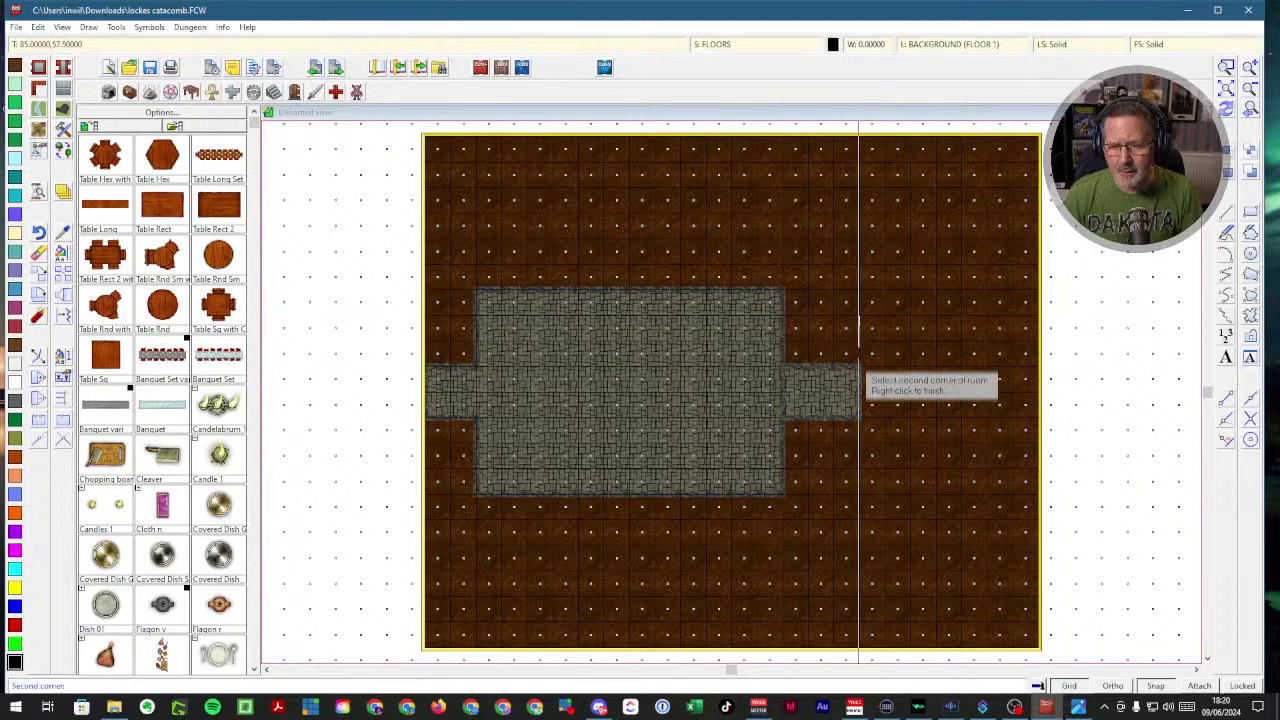
{"action": "left_click", "coordinate": [860, 468]}
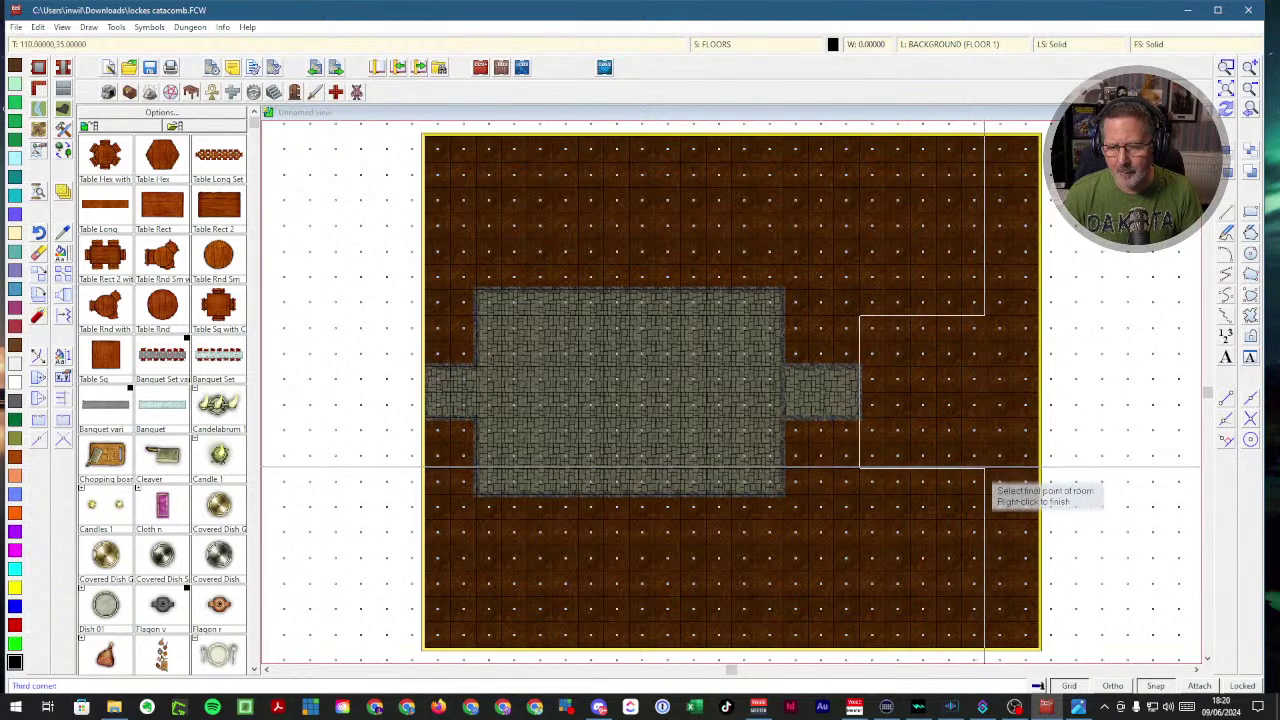
{"action": "left_click", "coordinate": [985, 468]}
{"action": "right_click", "coordinate": [985, 468]}
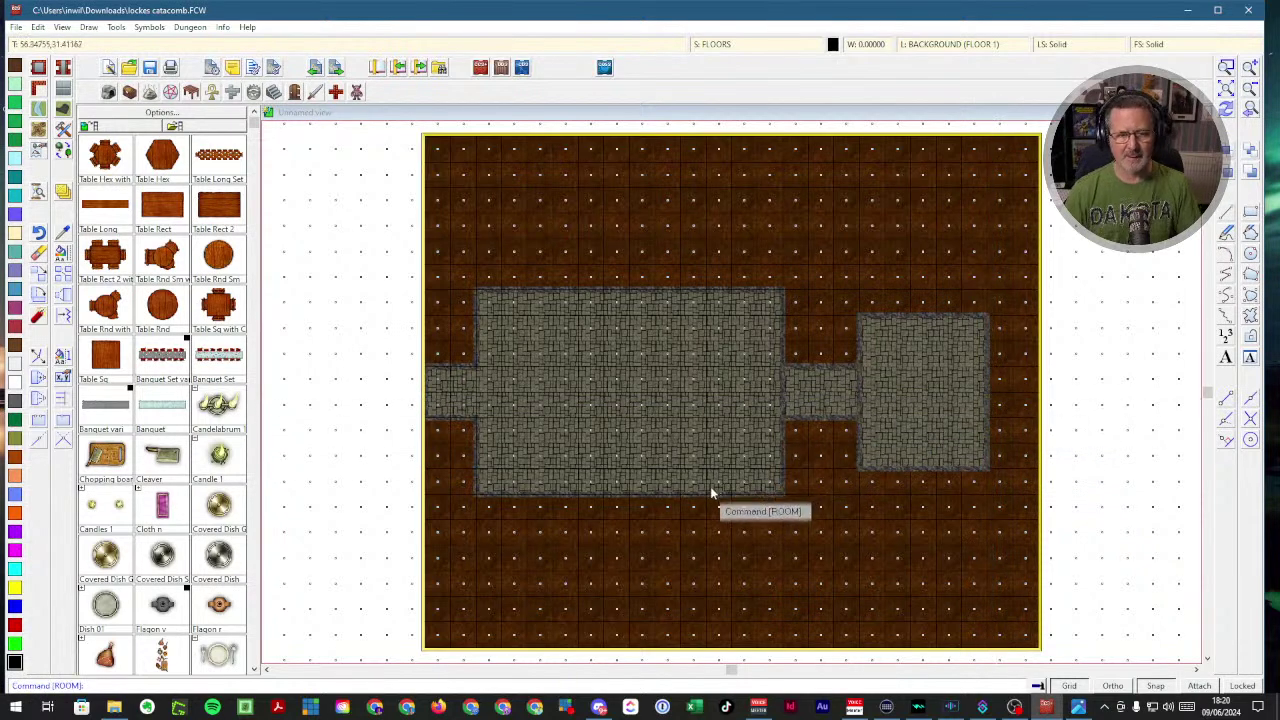
- Activate the sheet effects for the drawing
{"action": "left_click", "coordinate": [725, 52]}
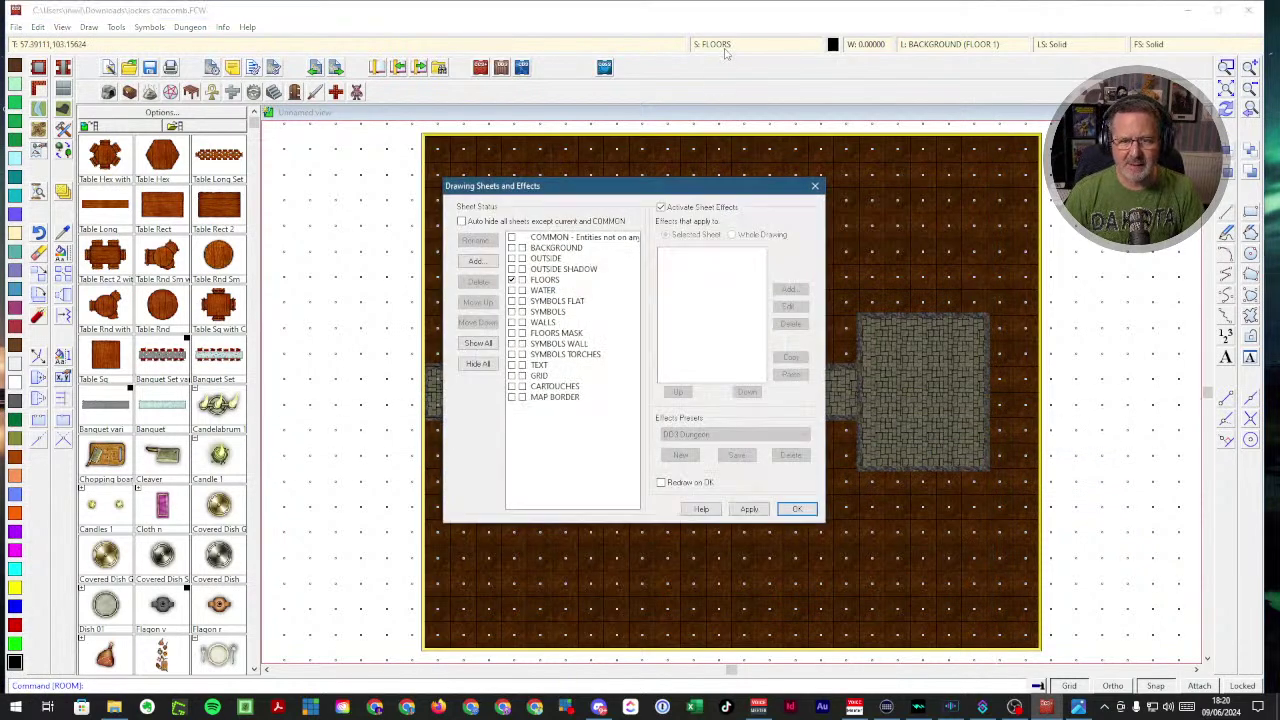
{"action": "left_click", "coordinate": [796, 510]}
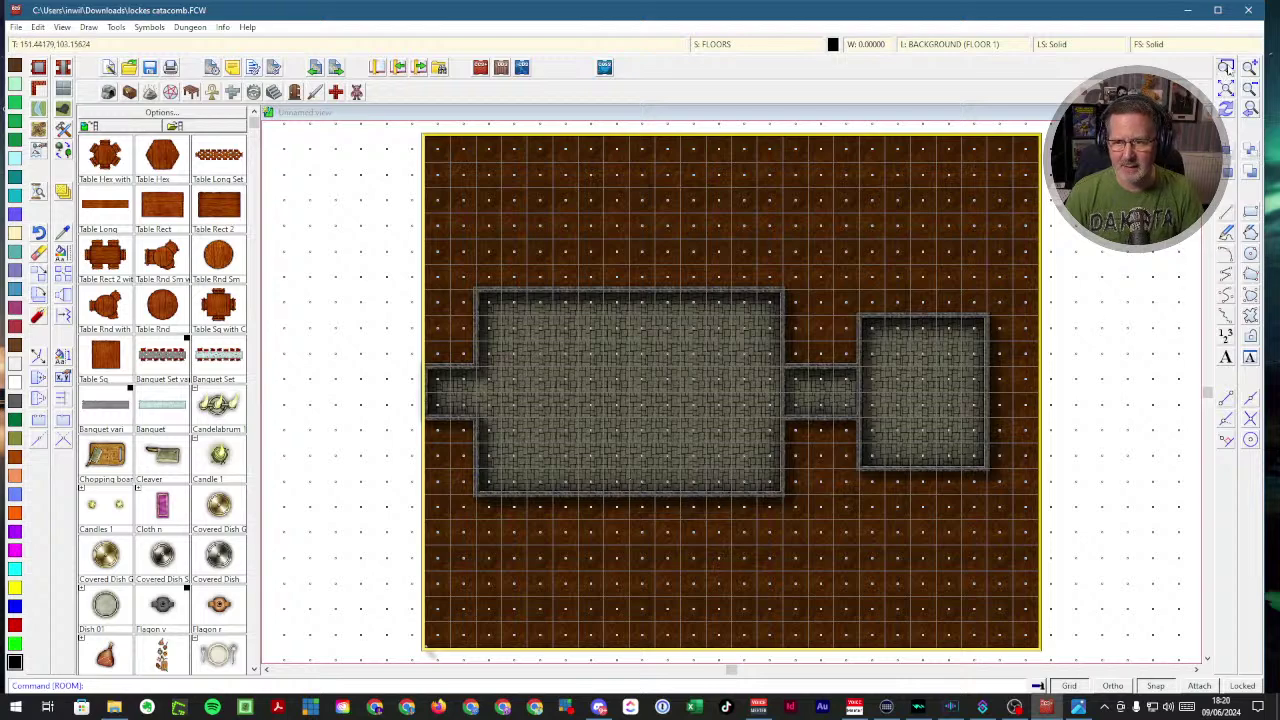
- Place a Door Wood symbol in the wall at each end of the corridor between the two rooms, at 70,50 and 85,50
{"action": "left_click", "coordinate": [1226, 66]}
{"action": "left_click", "coordinate": [766, 362]}
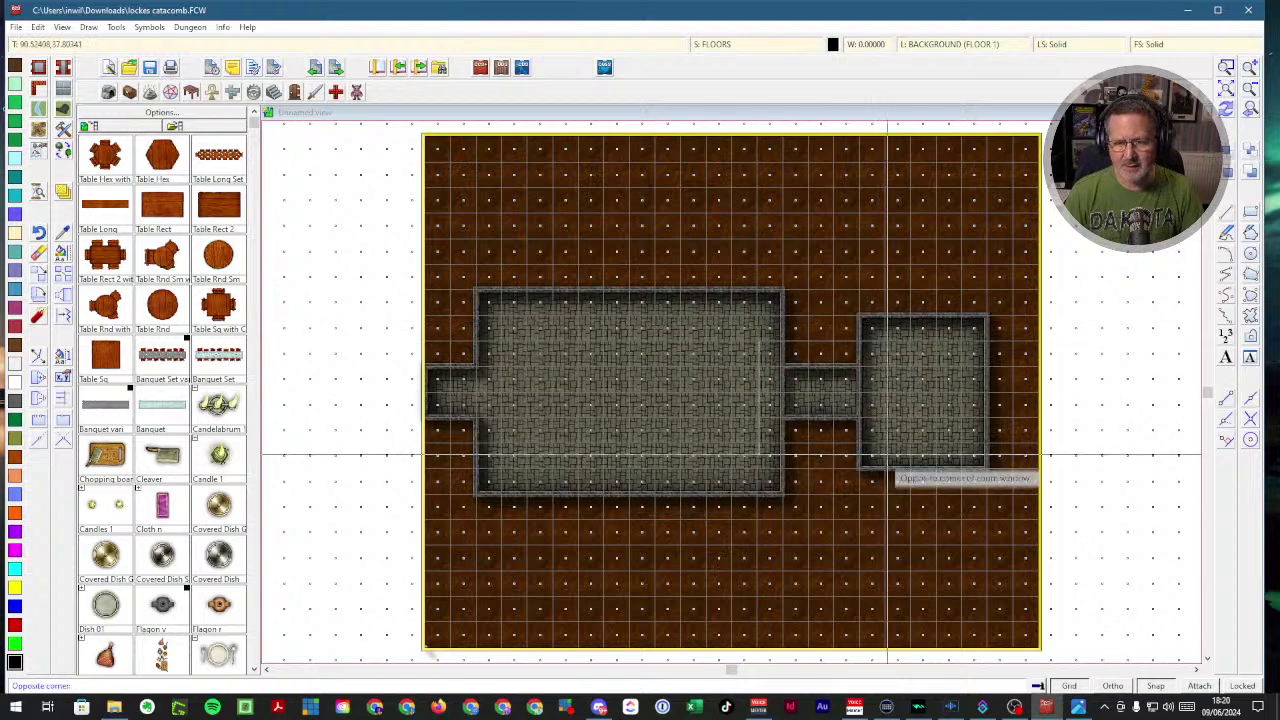
{"action": "left_click", "coordinate": [888, 454]}
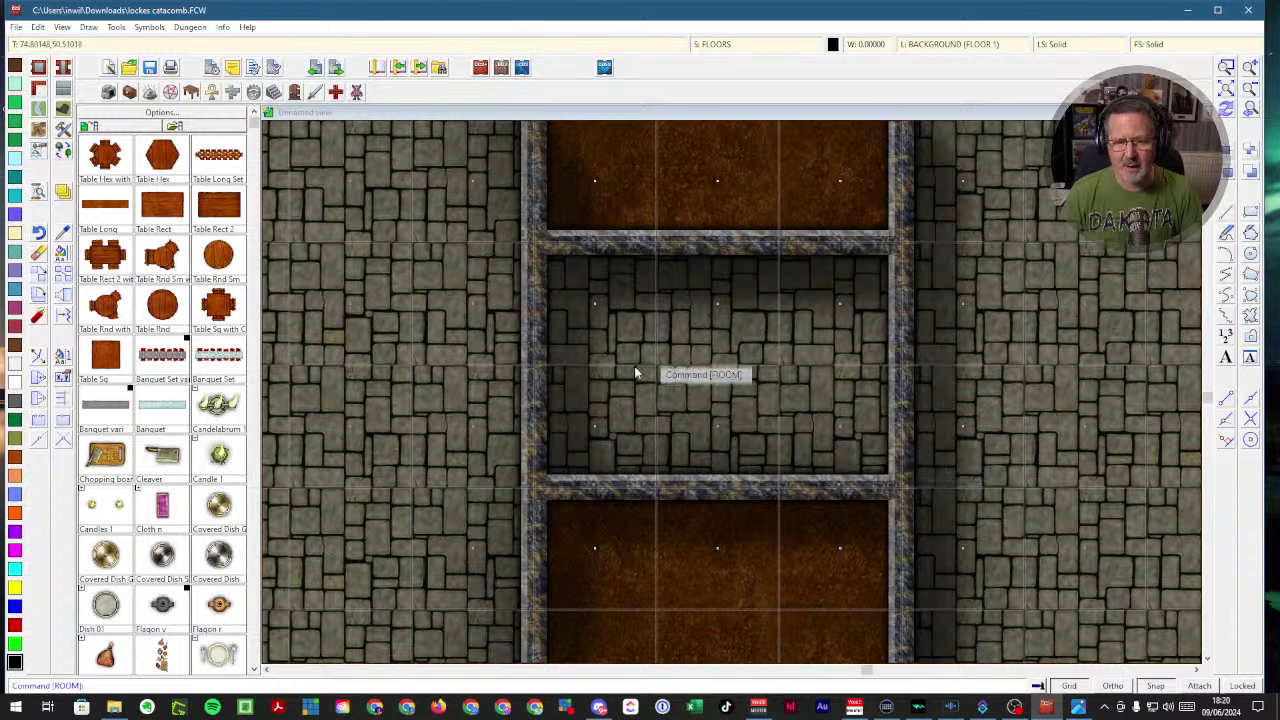
{"action": "left_click", "coordinate": [294, 92]}
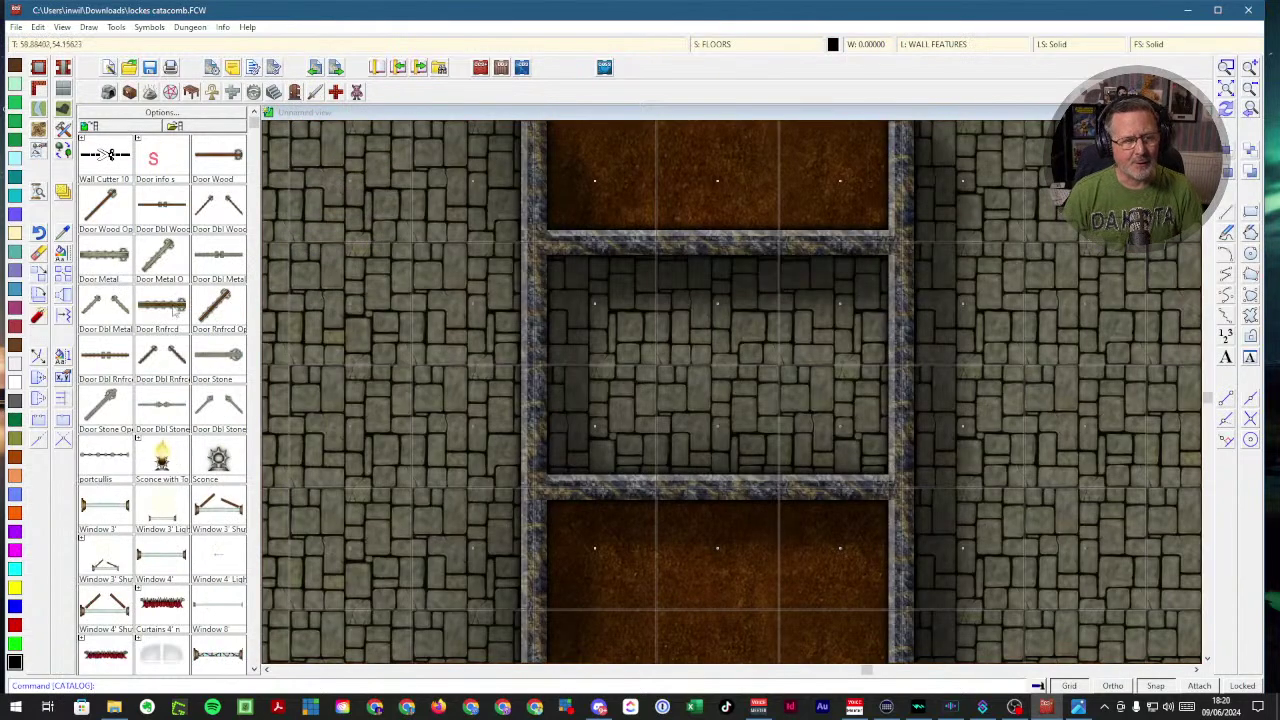
{"action": "left_click", "coordinate": [218, 155]}
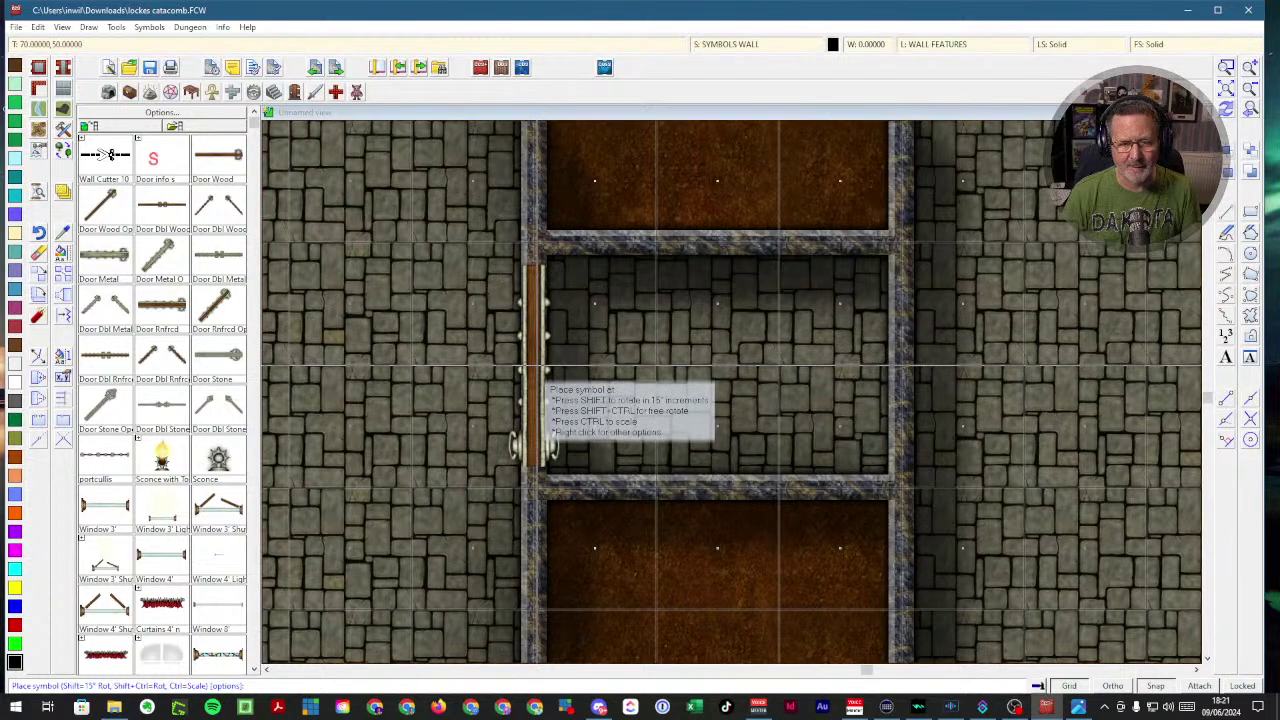
{"action": "left_click", "coordinate": [545, 384]}
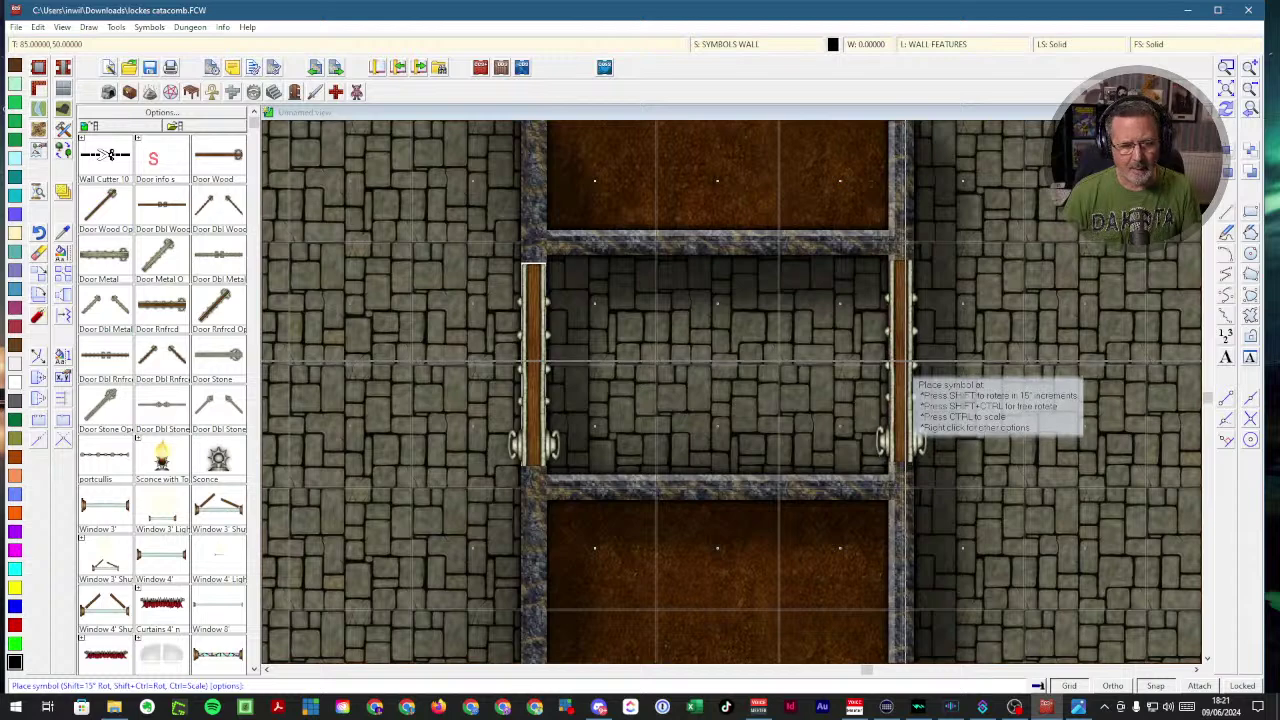
{"action": "left_click", "coordinate": [903, 365]}
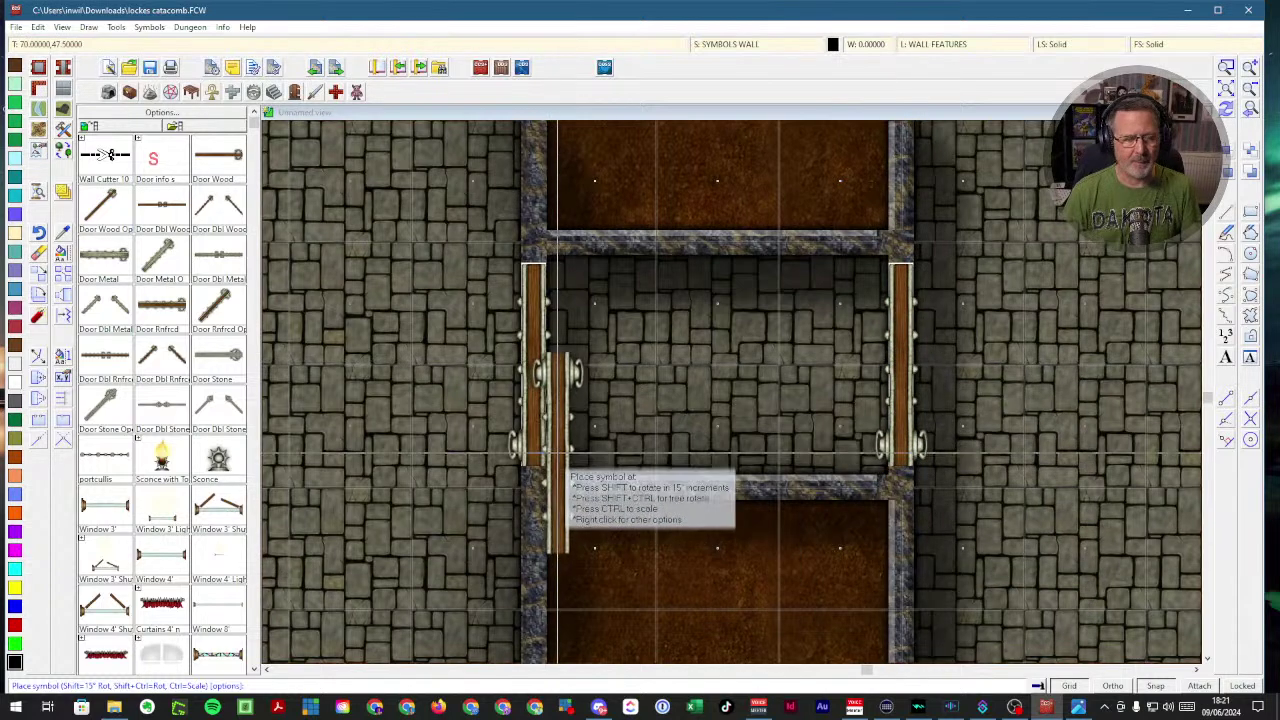
- Bring the whole map back into view and load the stairs symbol catalog
{"action": "scroll", "coordinate": [565, 465], "scroll_direction": "down", "scroll_amount": 1}
{"action": "scroll", "coordinate": [693, 441], "scroll_direction": "down", "scroll_amount": 1}
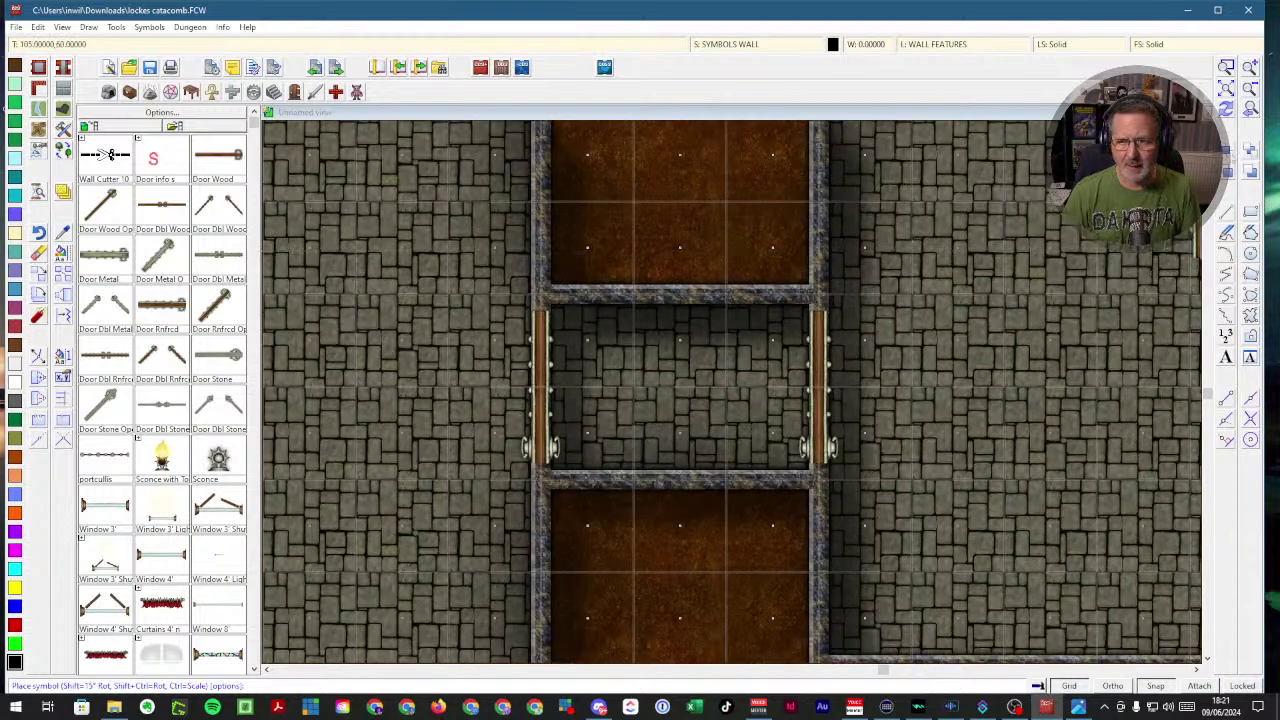
{"action": "left_click", "coordinate": [1250, 108]}
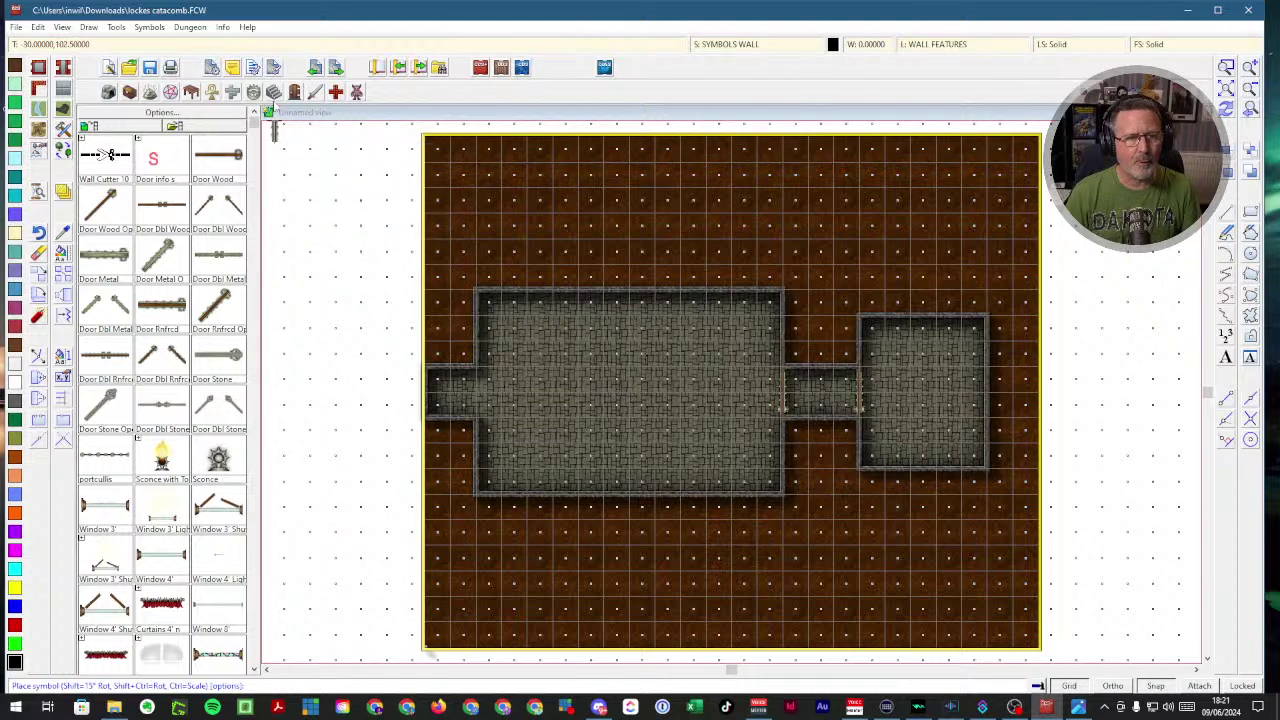
{"action": "left_click", "coordinate": [274, 93]}
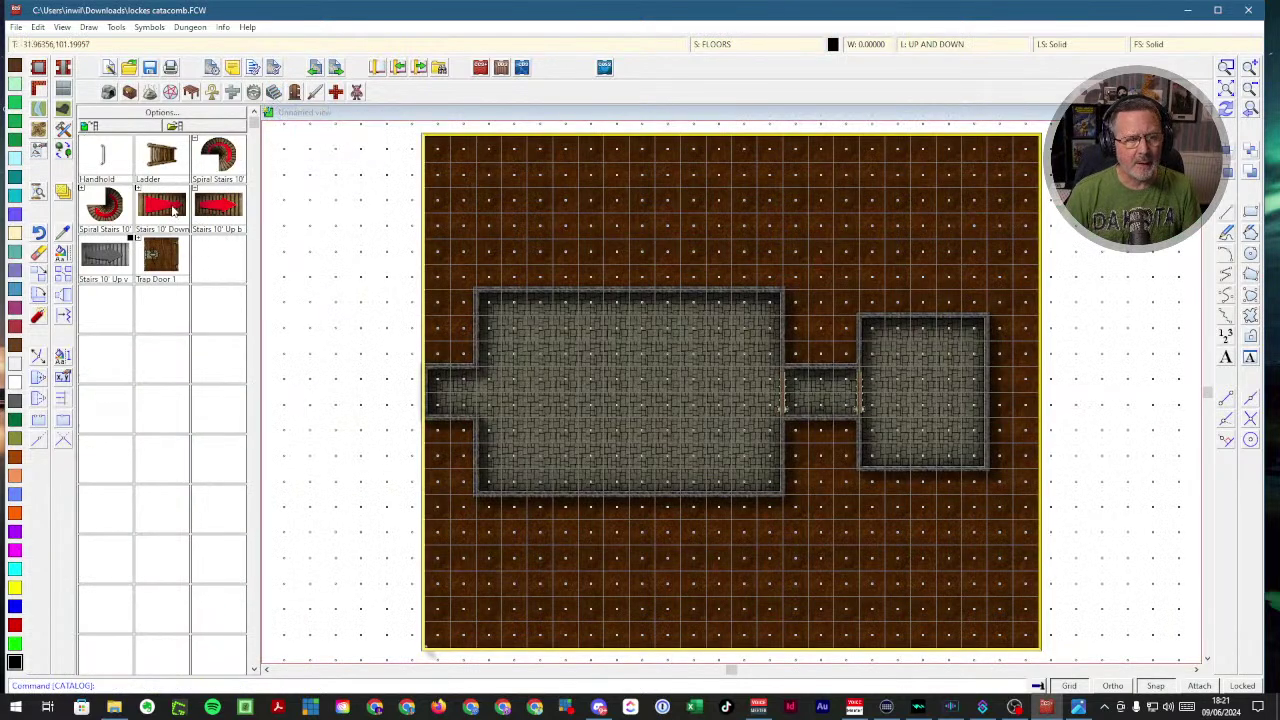
{"action": "left_click", "coordinate": [173, 207]}
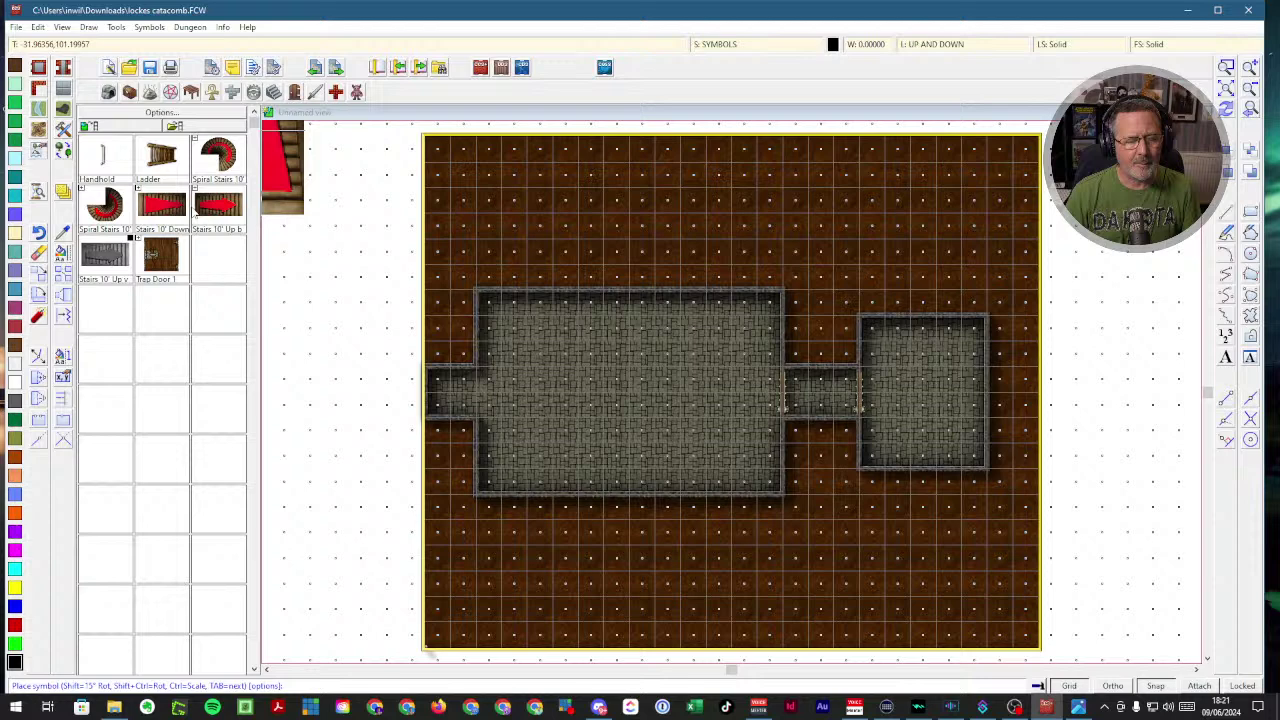
{"action": "right_click", "coordinate": [488, 420]}
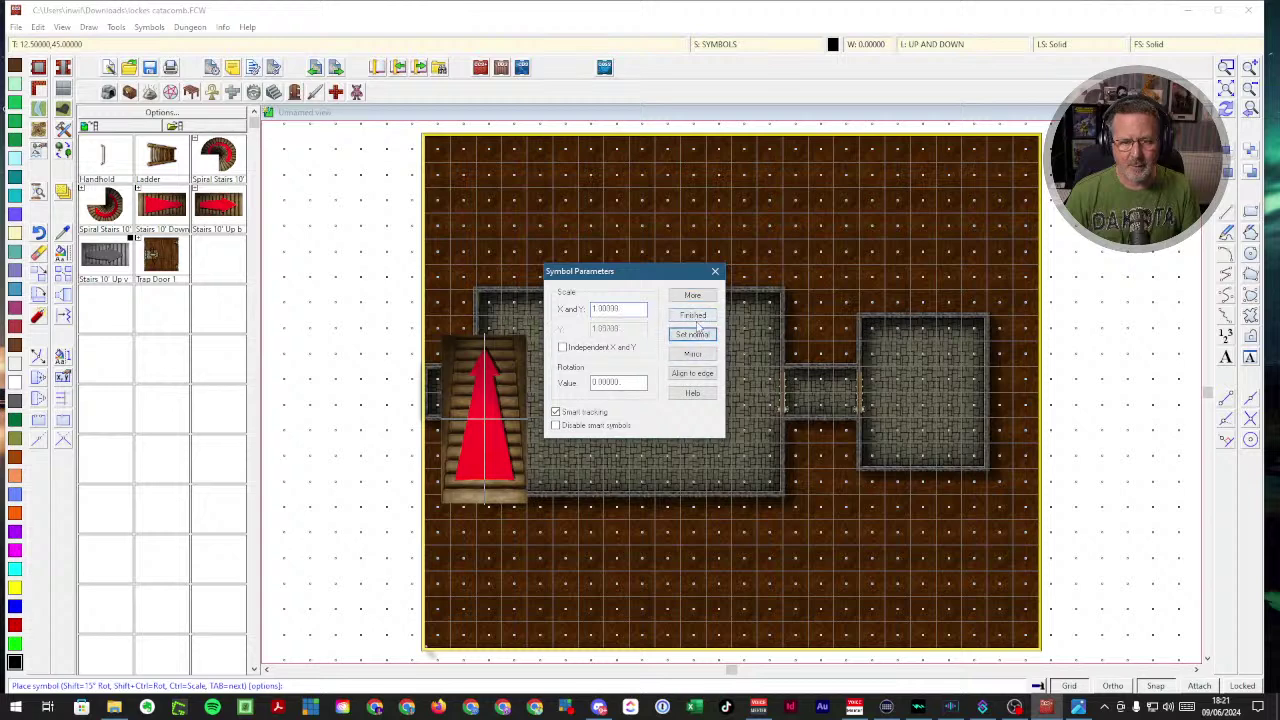
{"action": "left_click", "coordinate": [697, 319]}
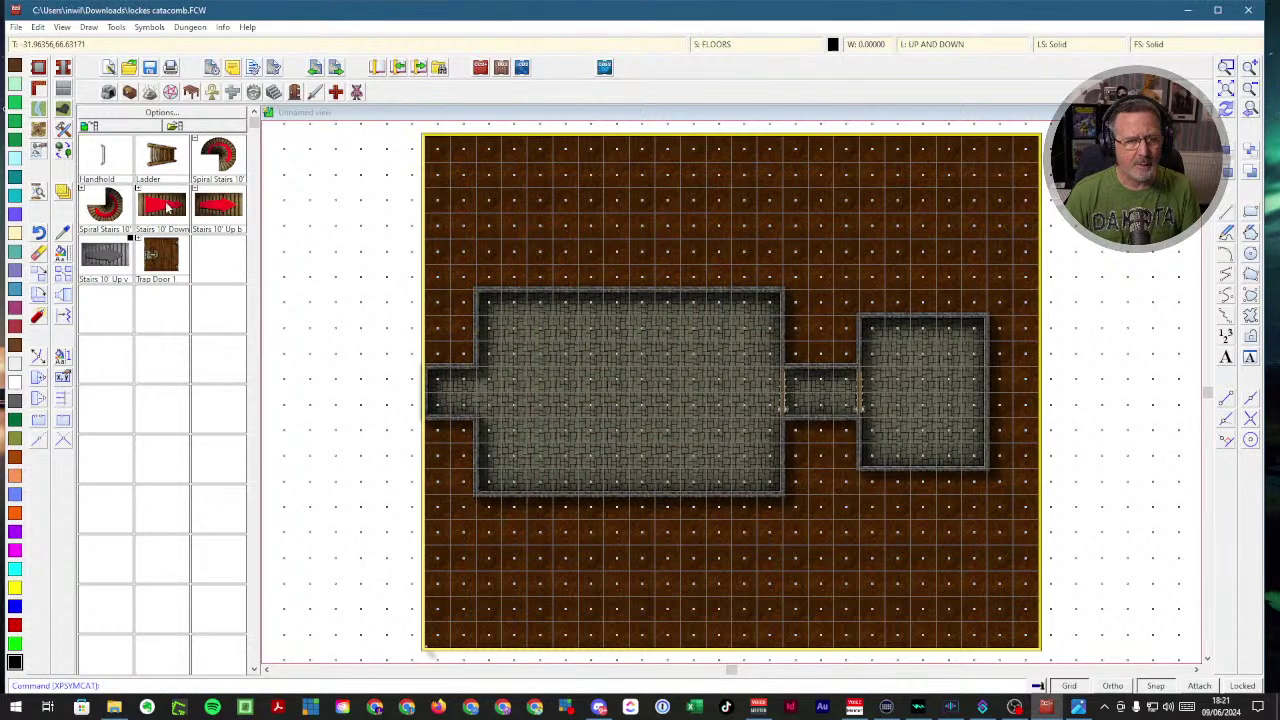
{"action": "left_click", "coordinate": [167, 207]}
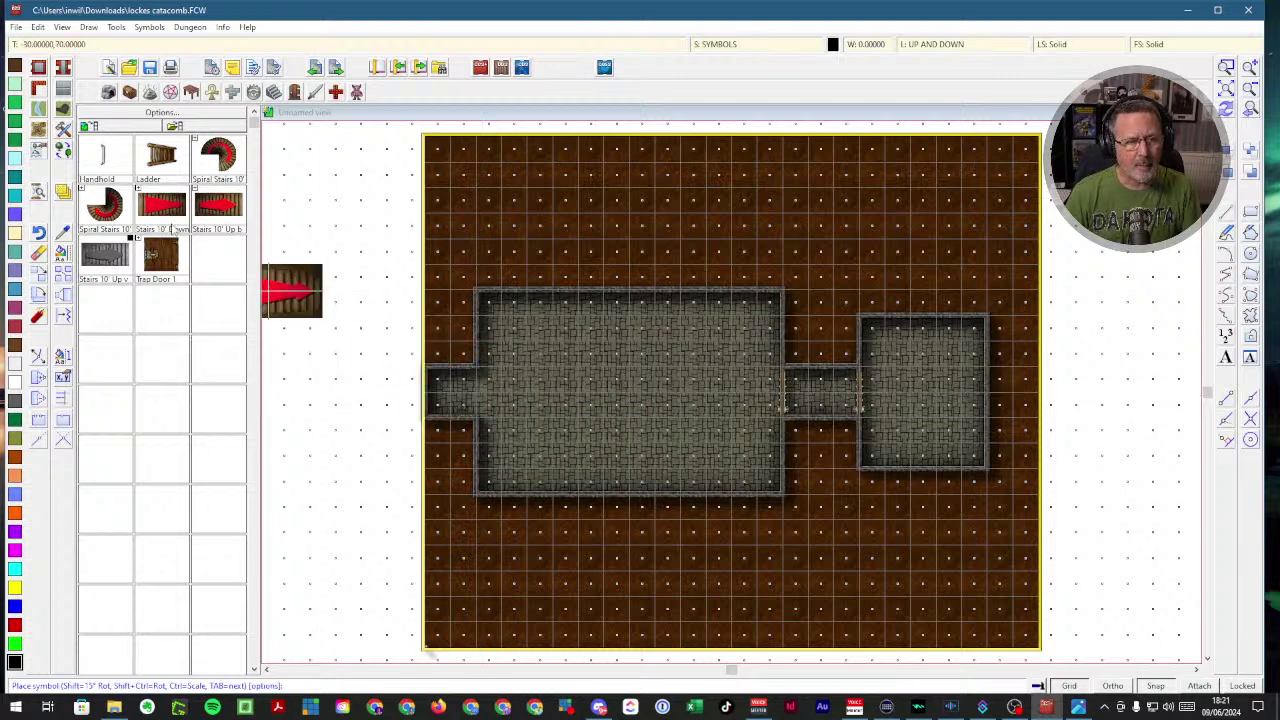
- Place the grey Stairs 10' Up symbol in the west entrance corridor at 5,50, scaled down to fit and turned to point west
{"action": "left_click", "coordinate": [104, 255]}
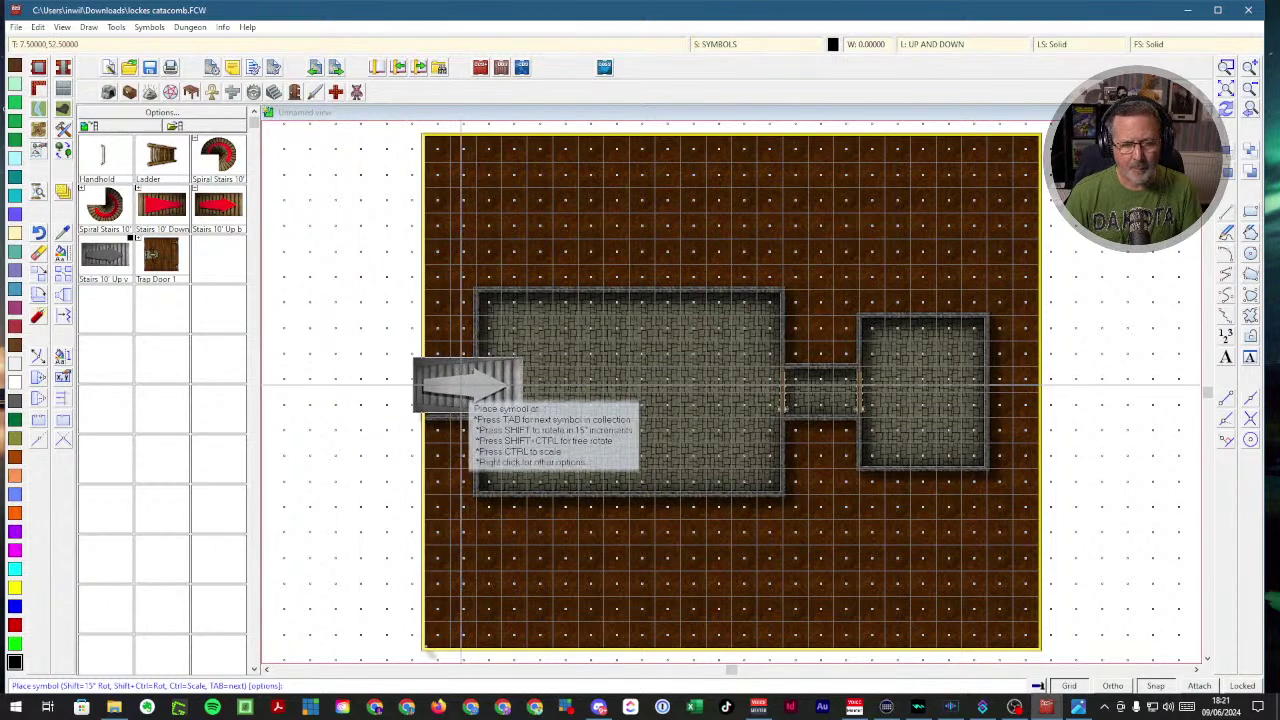
{"action": "key", "text": "ctrl"}
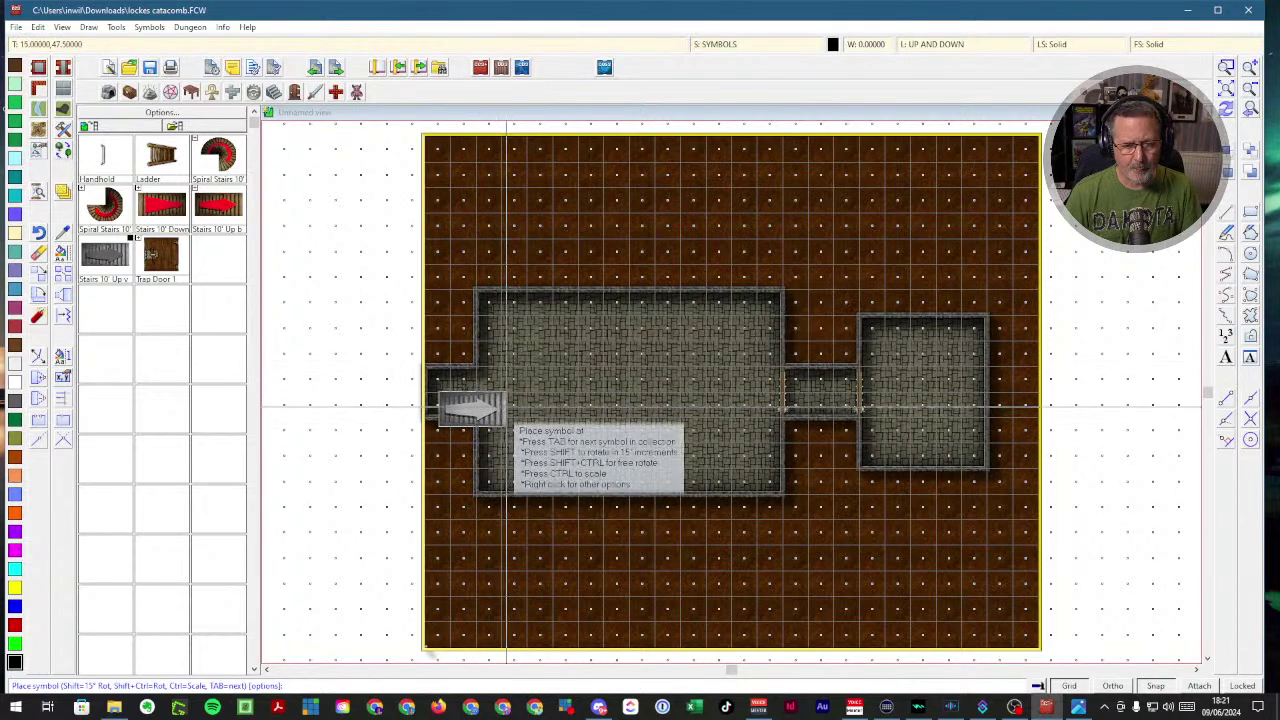
{"action": "key", "text": "shift+ctrl"}
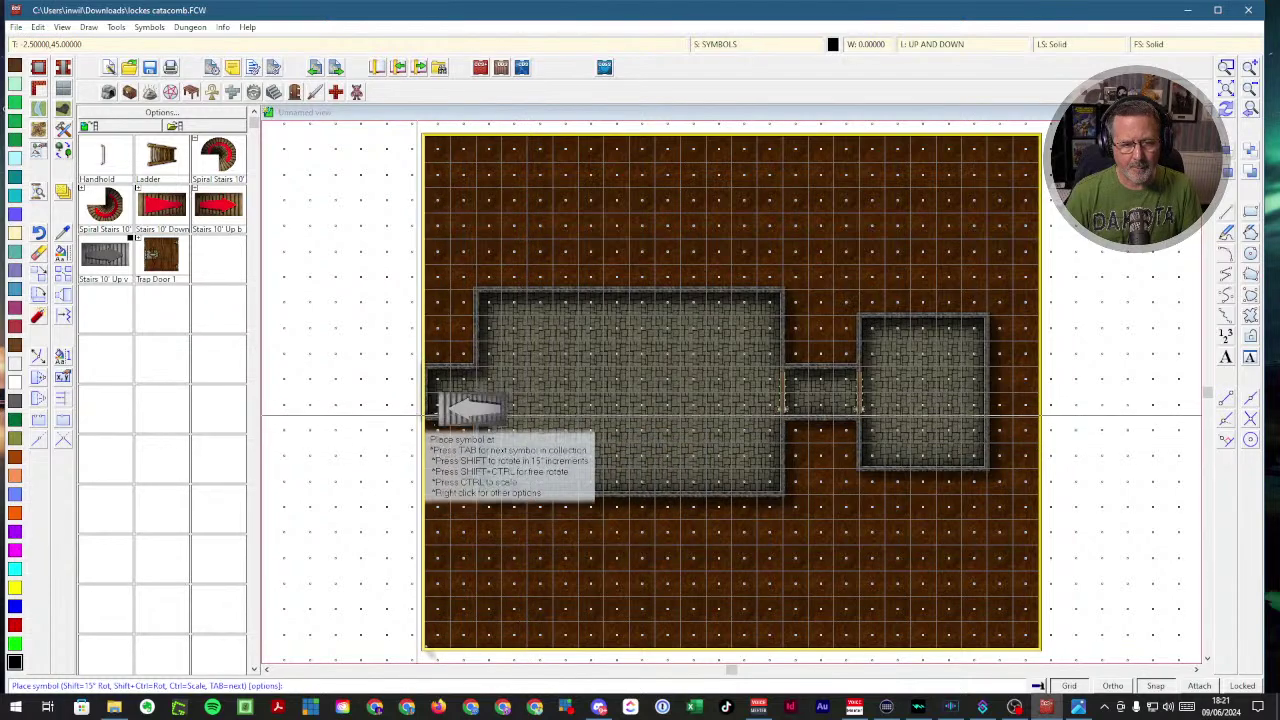
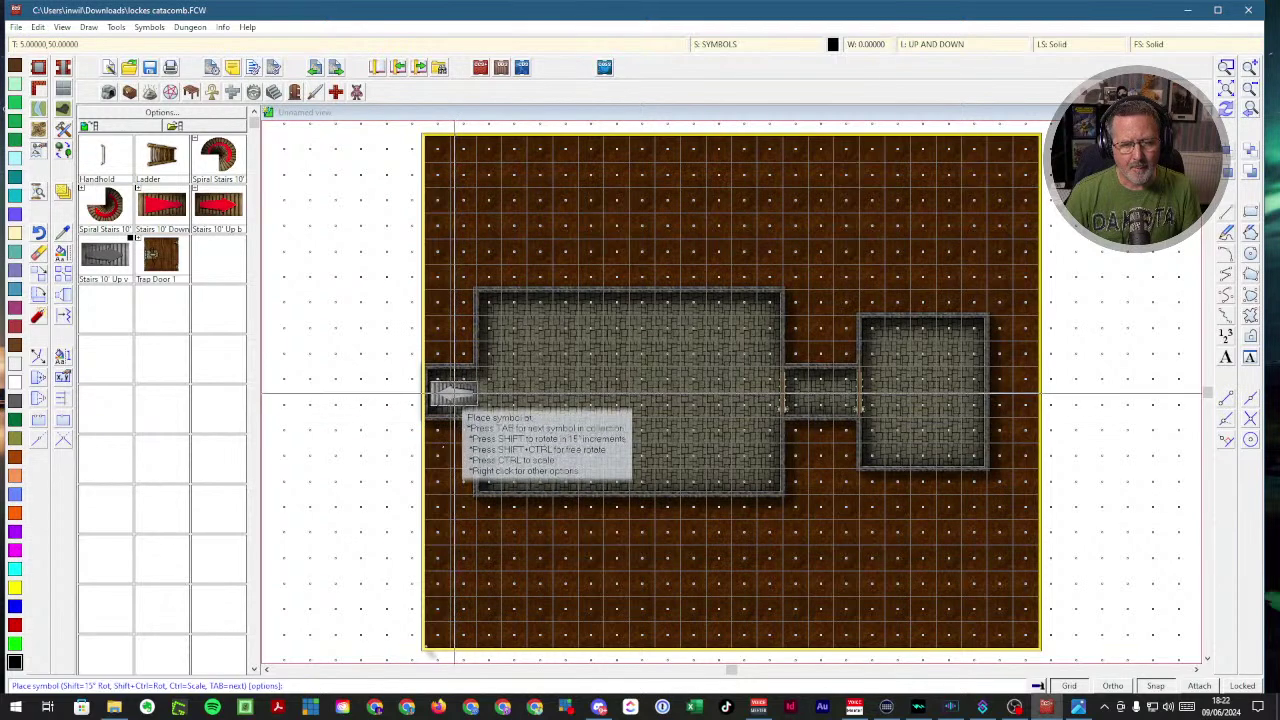
{"action": "left_click", "coordinate": [452, 395]}
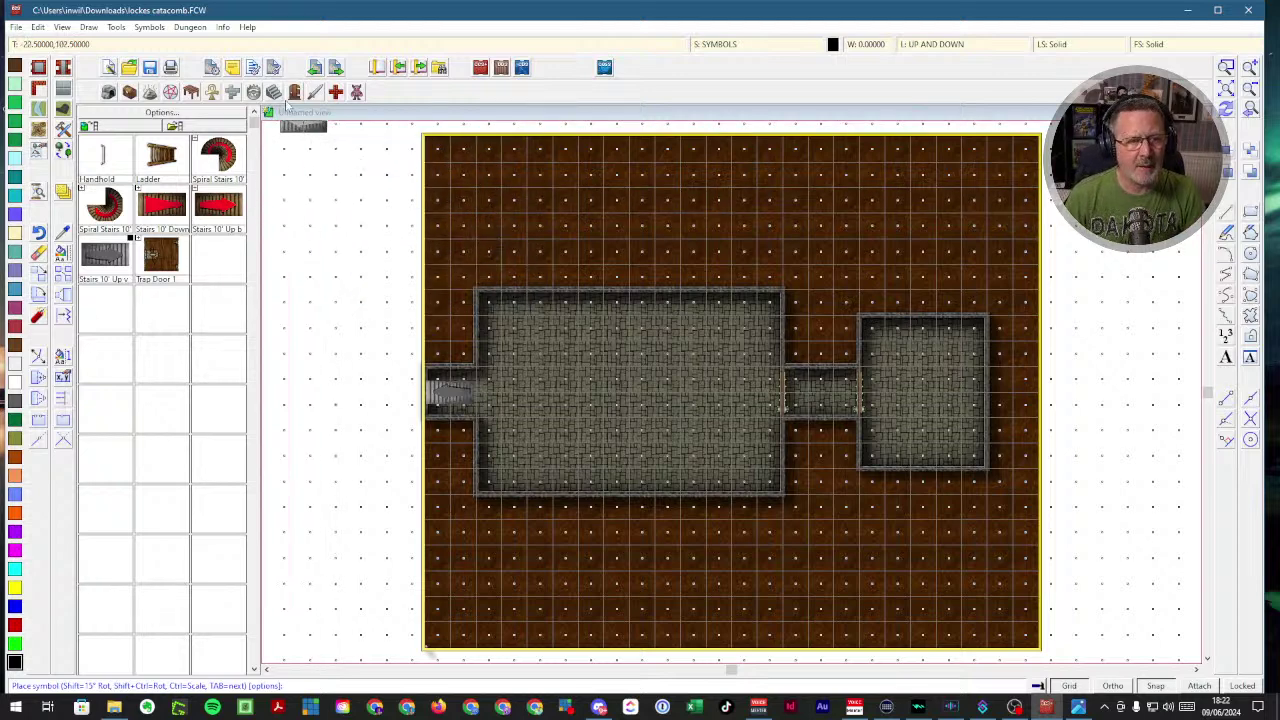
- Load the temple and statues symbols, reset symbol scale to 1 and rotation to 0, and pick the Pillar Ornate Large symbol
{"action": "left_click", "coordinate": [212, 92]}
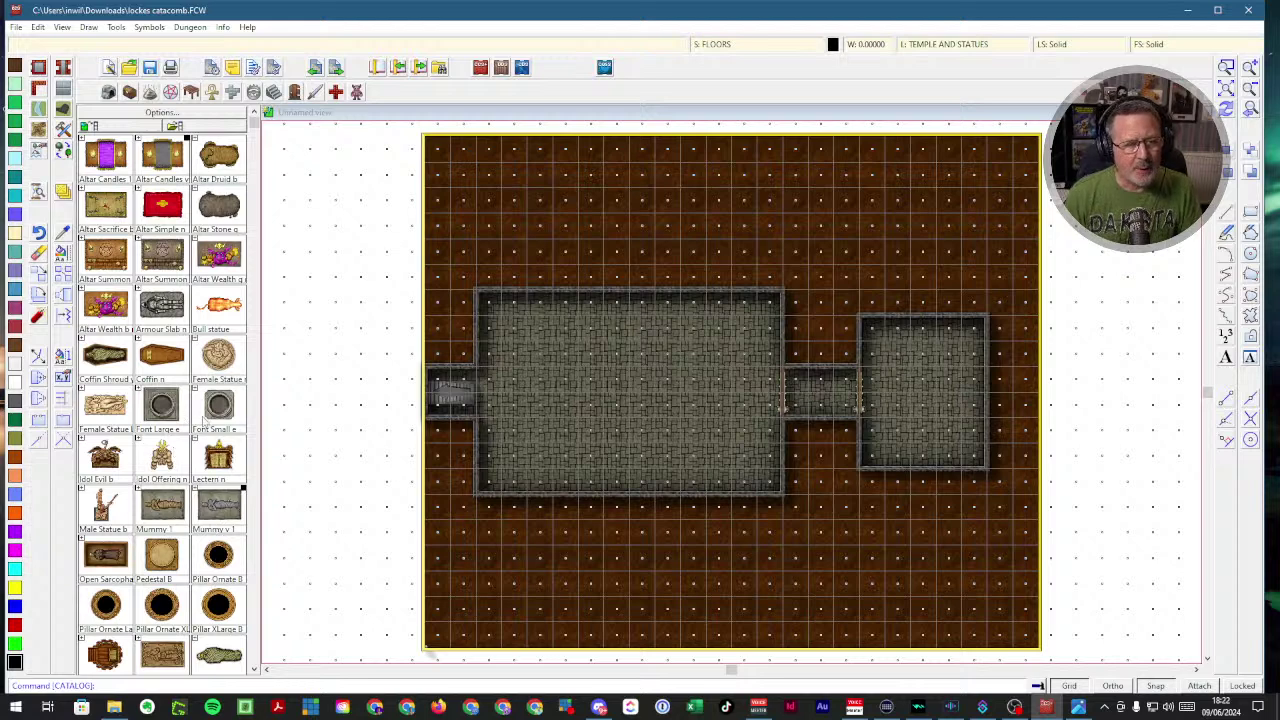
{"action": "scroll", "coordinate": [204, 422], "scroll_direction": "down", "scroll_amount": 3}
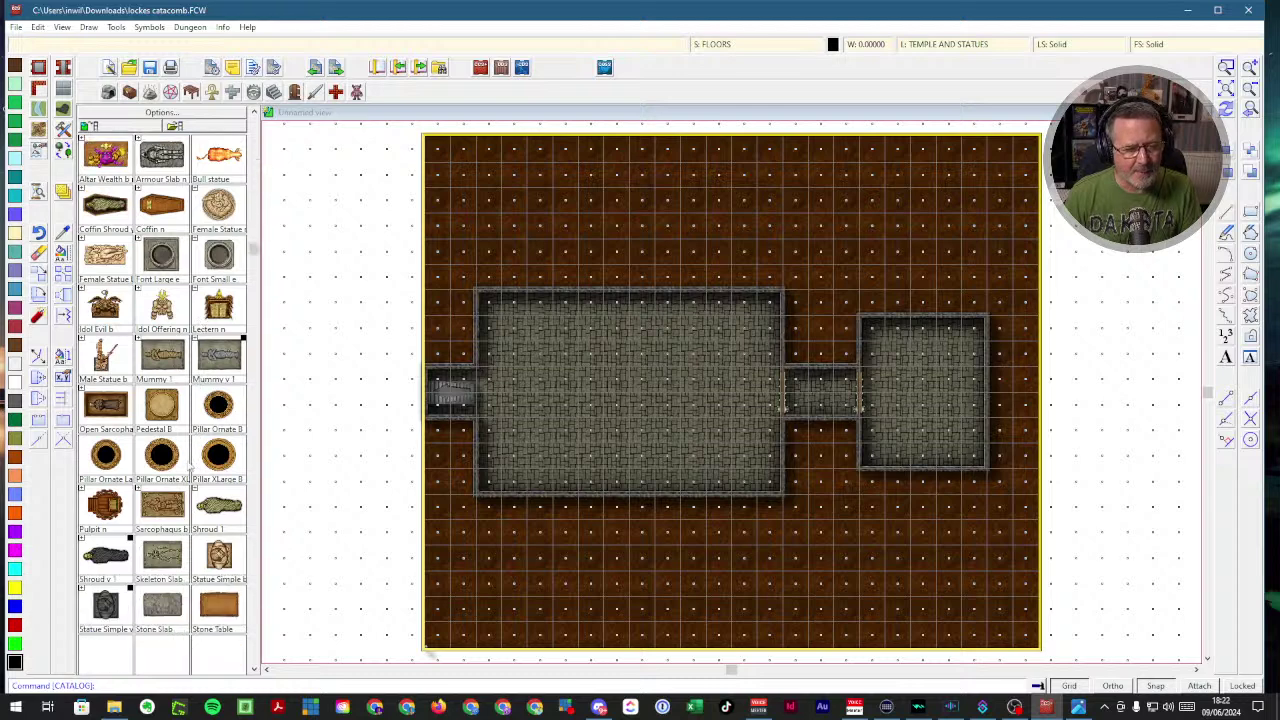
{"action": "left_click", "coordinate": [218, 404]}
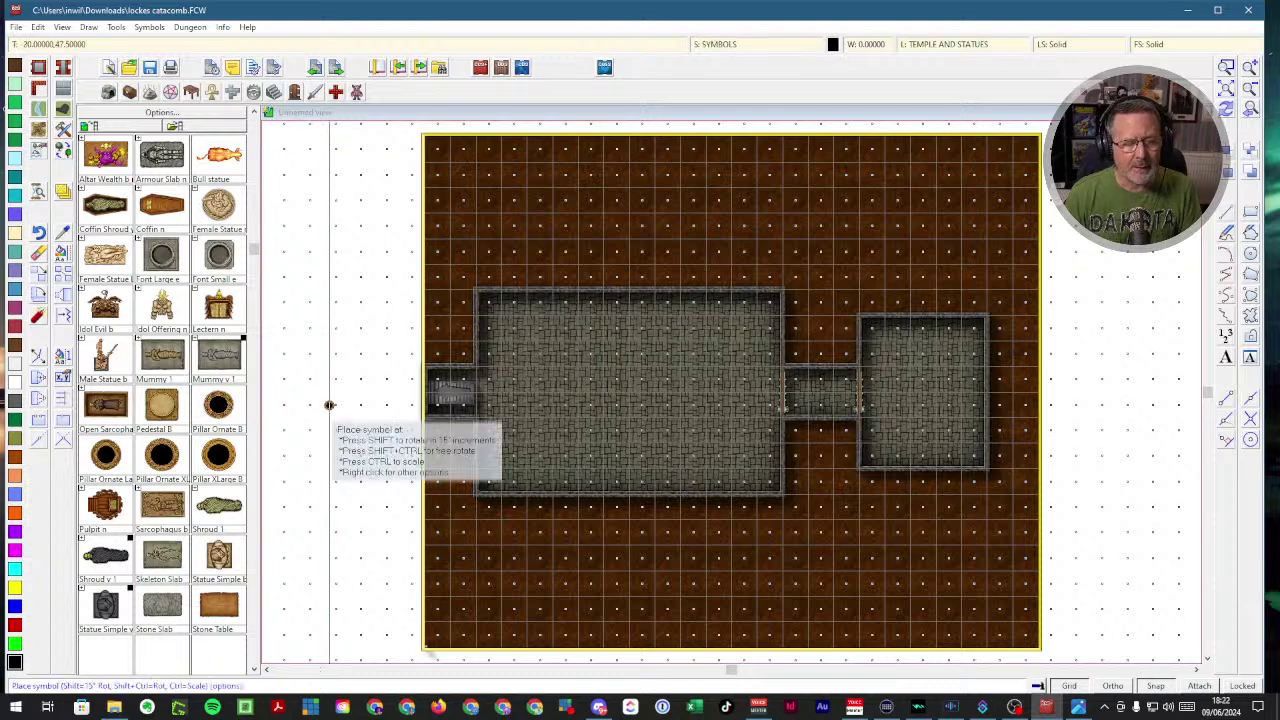
{"action": "right_click", "coordinate": [528, 371]}
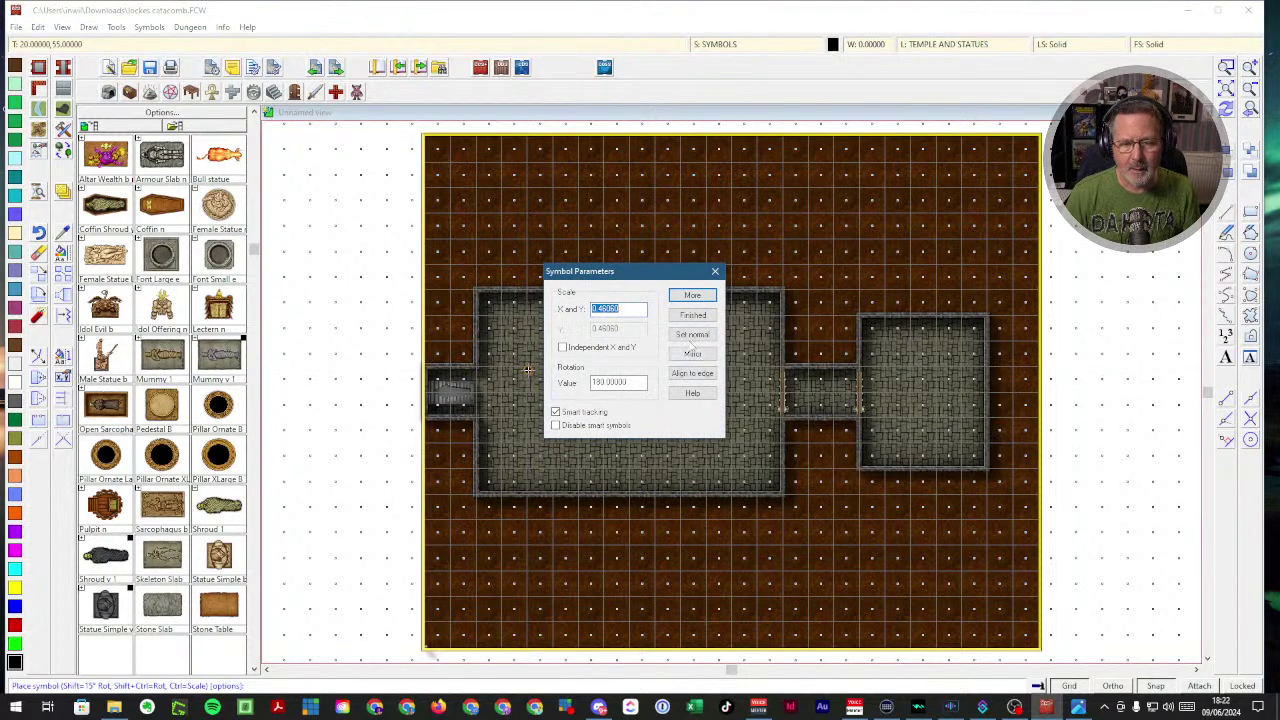
{"action": "left_click", "coordinate": [700, 334]}
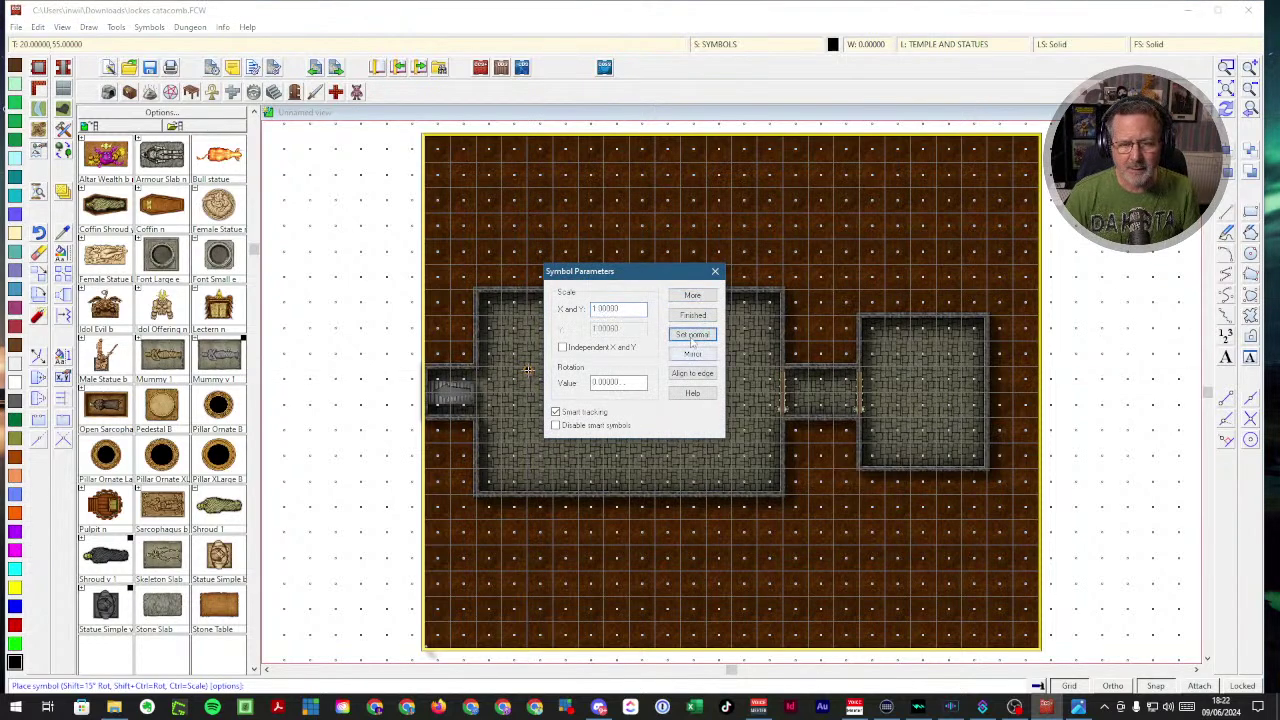
{"action": "left_click", "coordinate": [693, 318]}
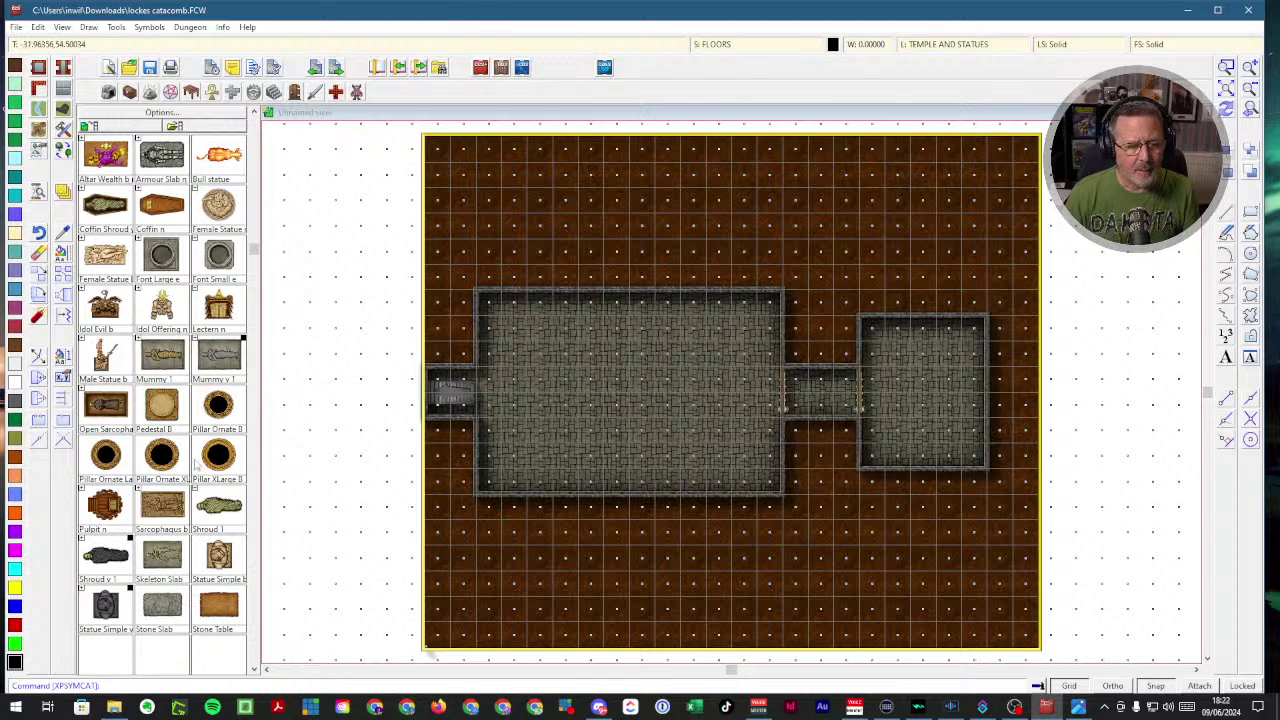
{"action": "left_click", "coordinate": [106, 456]}
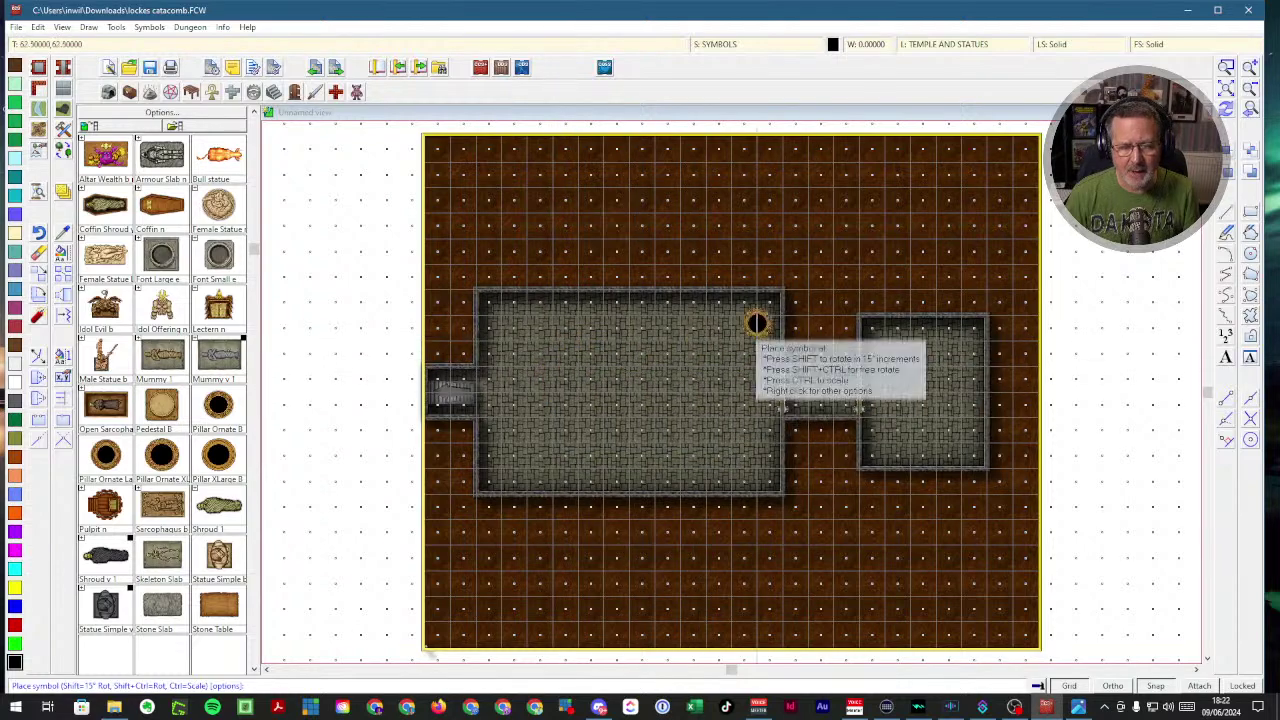
- Try a smaller size for the pillar symbol over the large room, and reset it to its normal scale of 1
{"action": "left_click", "coordinate": [1226, 66]}
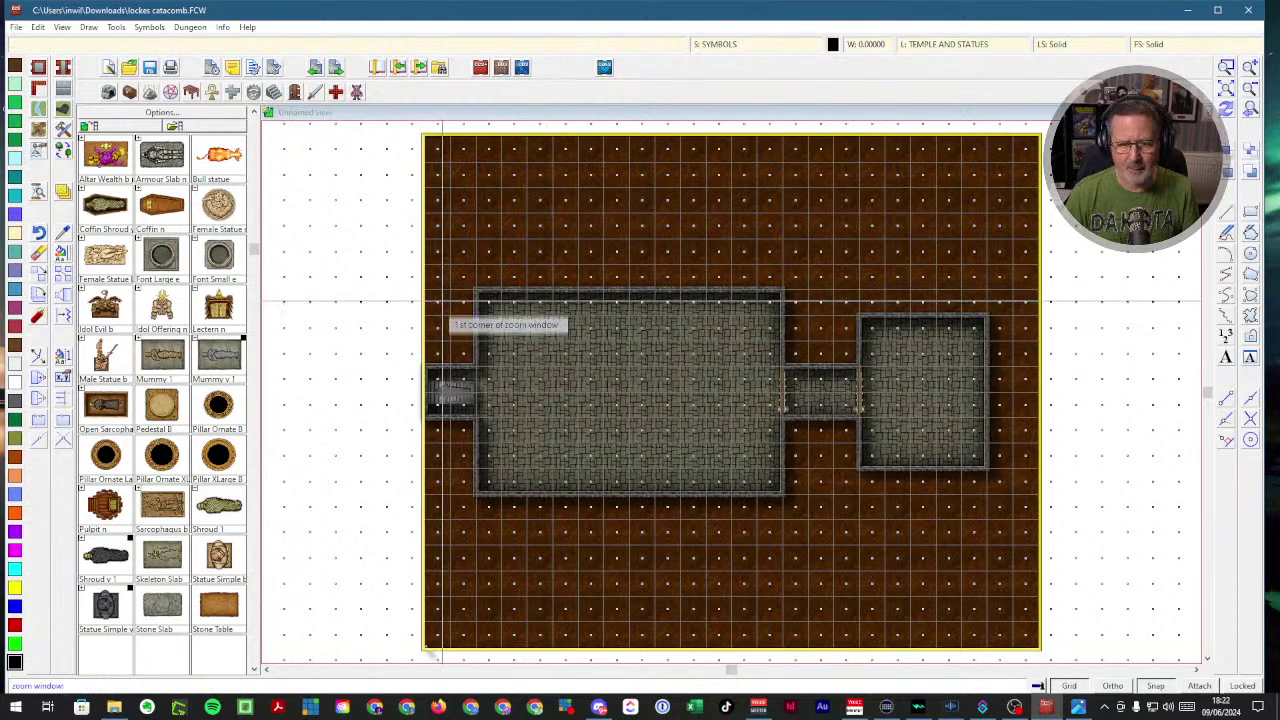
{"action": "left_click", "coordinate": [461, 284]}
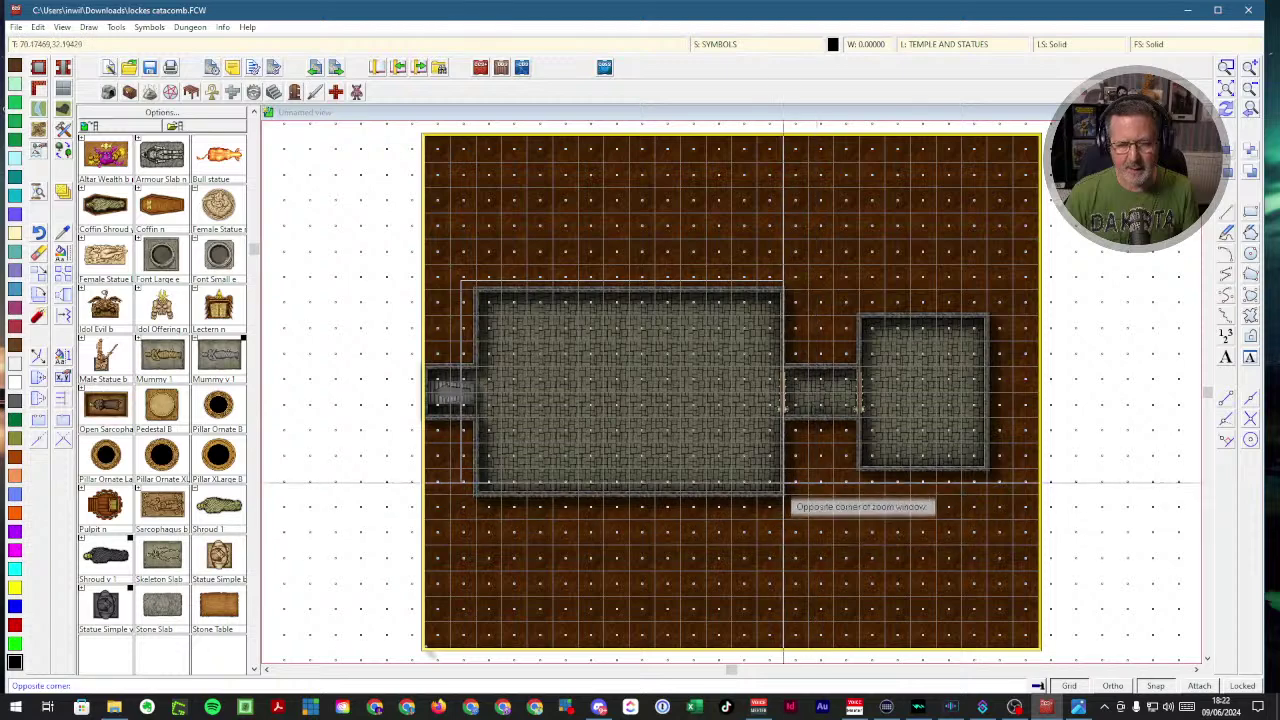
{"action": "left_click", "coordinate": [800, 501]}
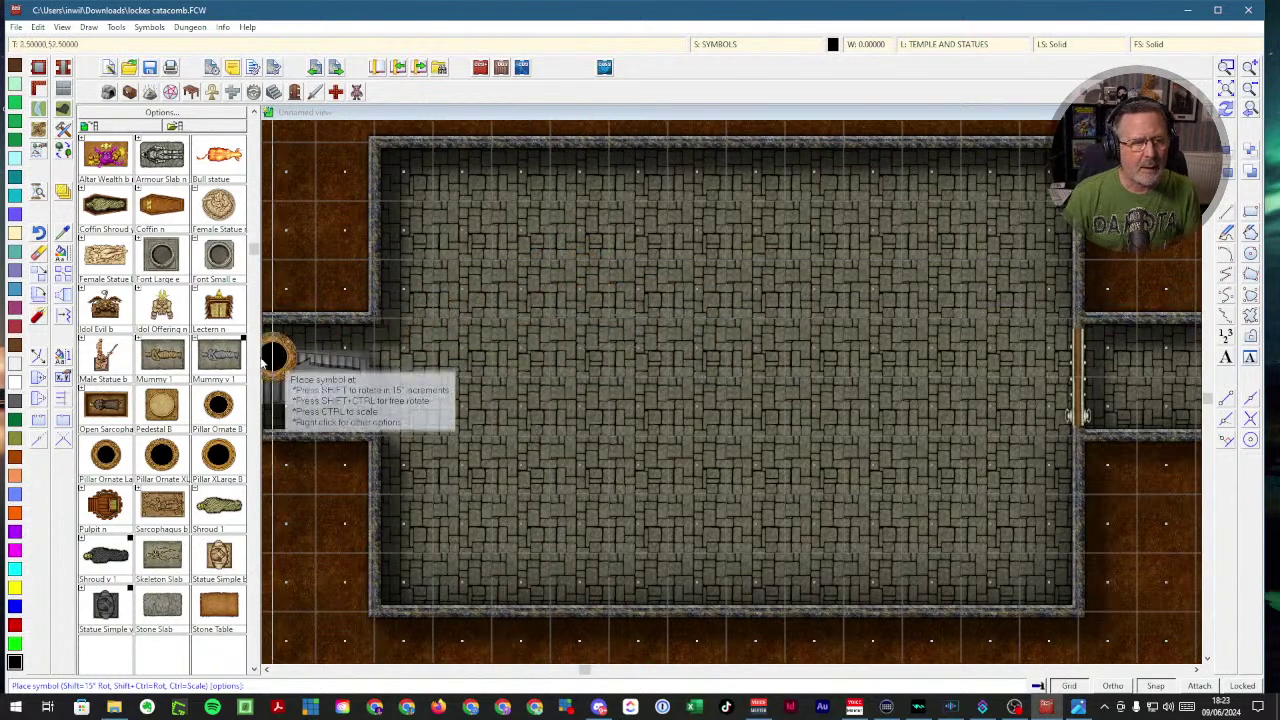
{"action": "left_click", "coordinate": [262, 361]}
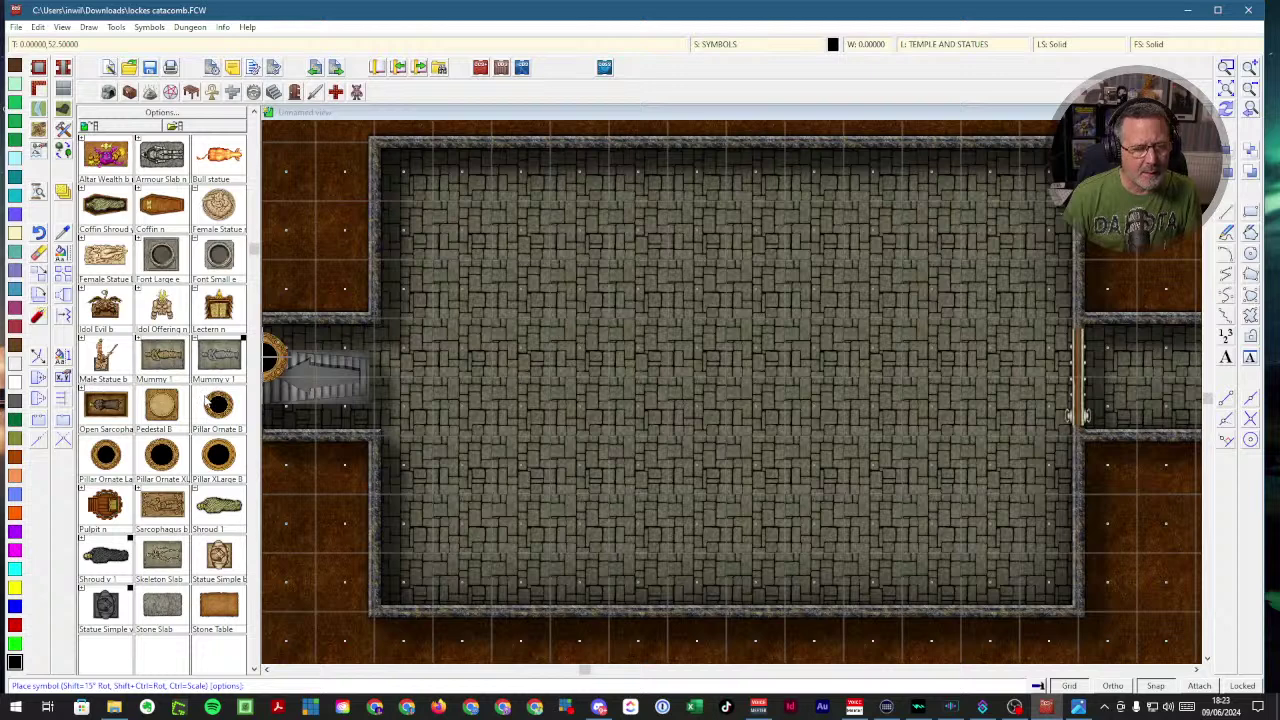
{"action": "scroll", "coordinate": [205, 404], "scroll_direction": "up", "scroll_amount": 3}
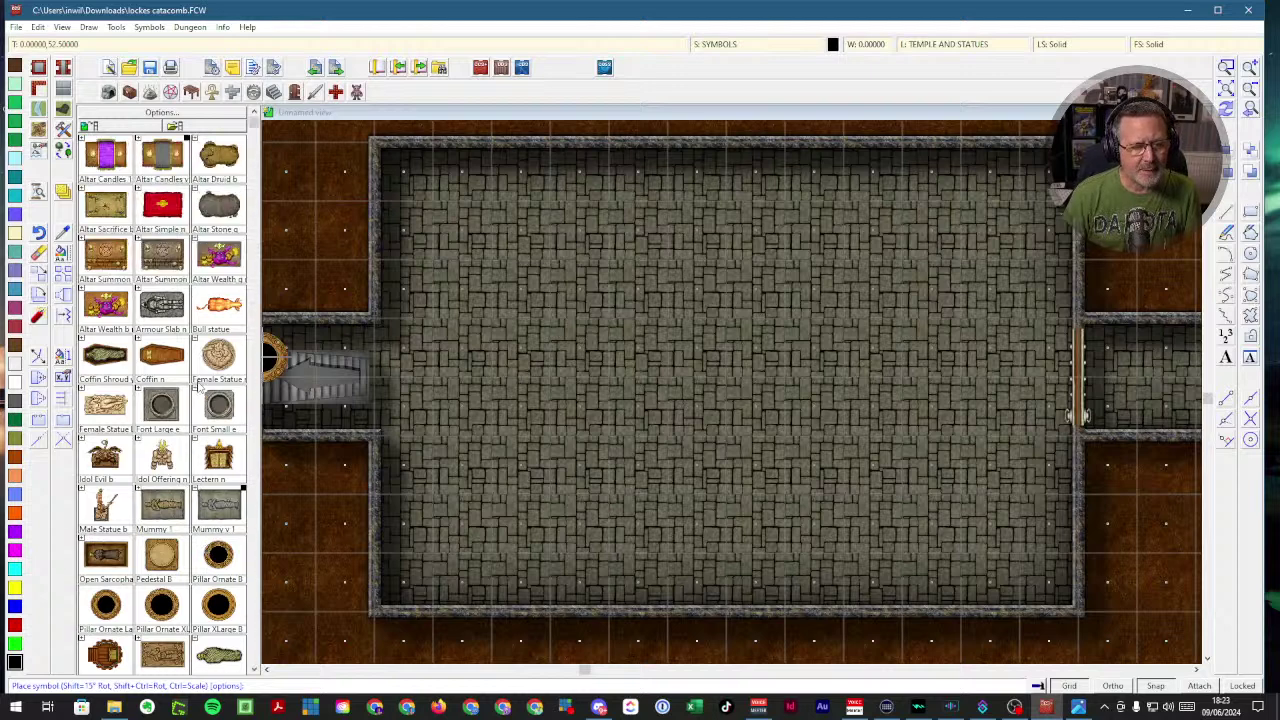
{"action": "scroll", "coordinate": [199, 386], "scroll_direction": "down", "scroll_amount": 4}
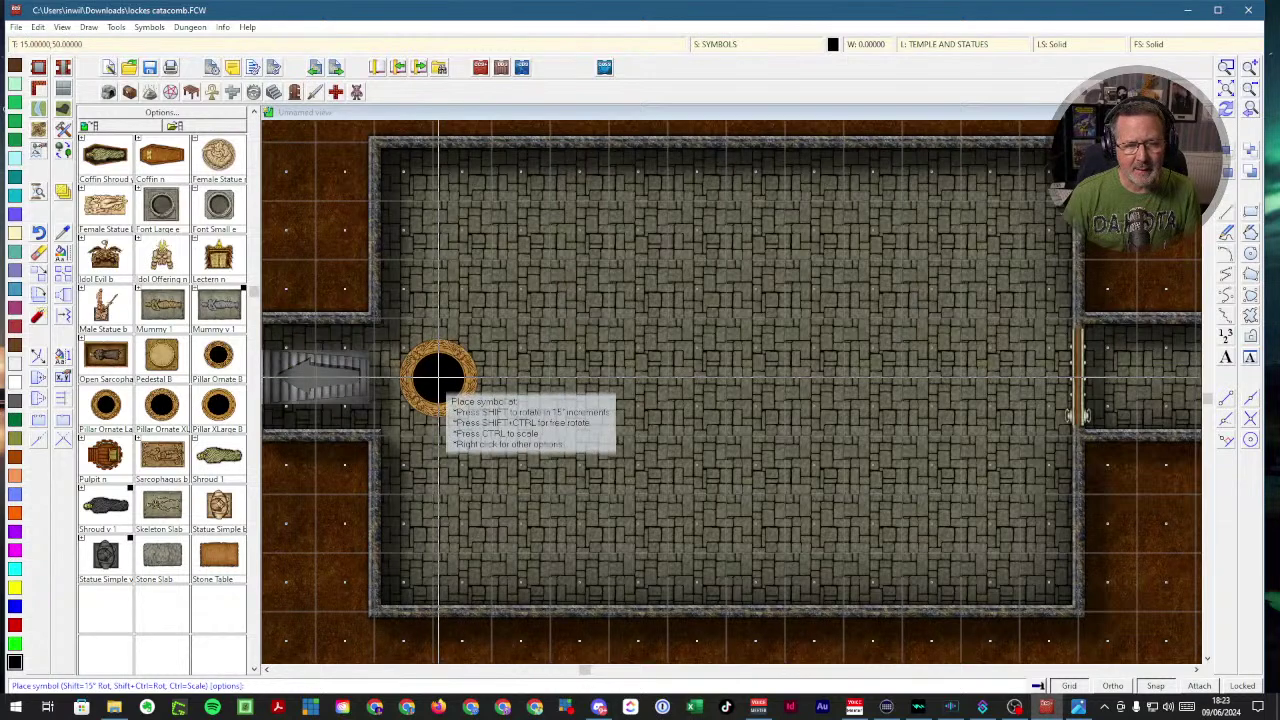
{"action": "key", "text": "ctrl"}
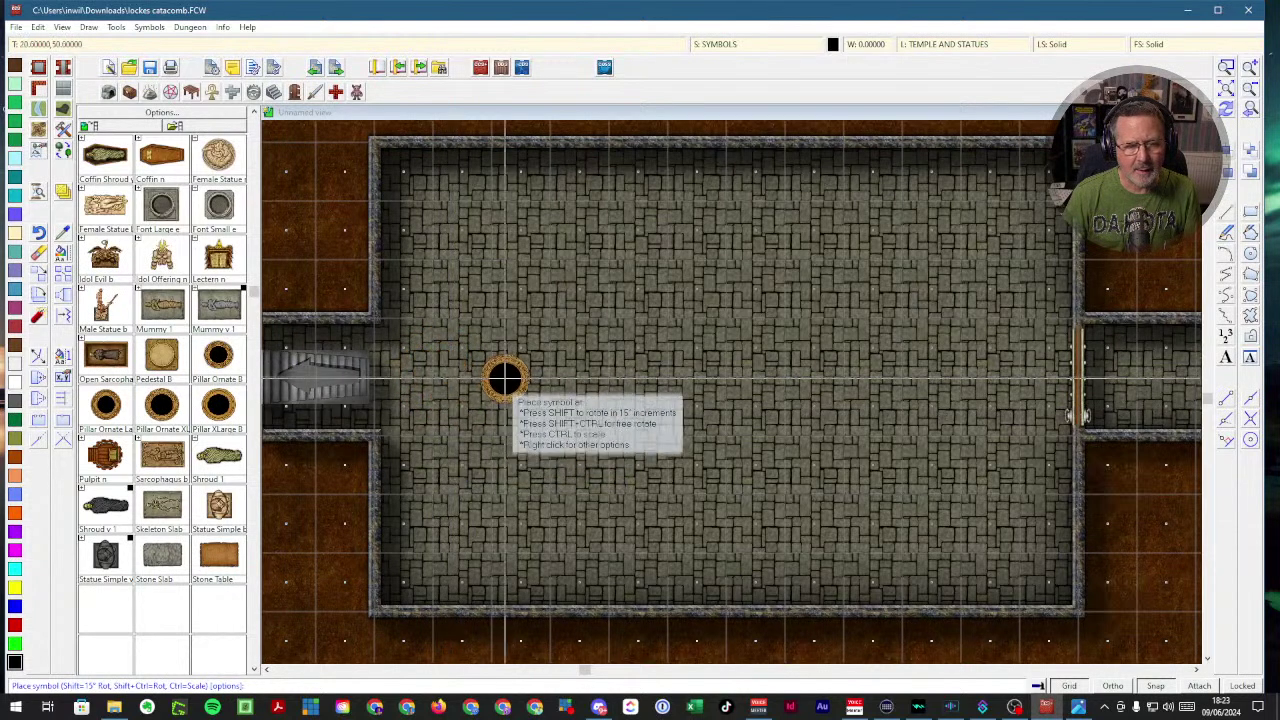
{"action": "right_click", "coordinate": [505, 378]}
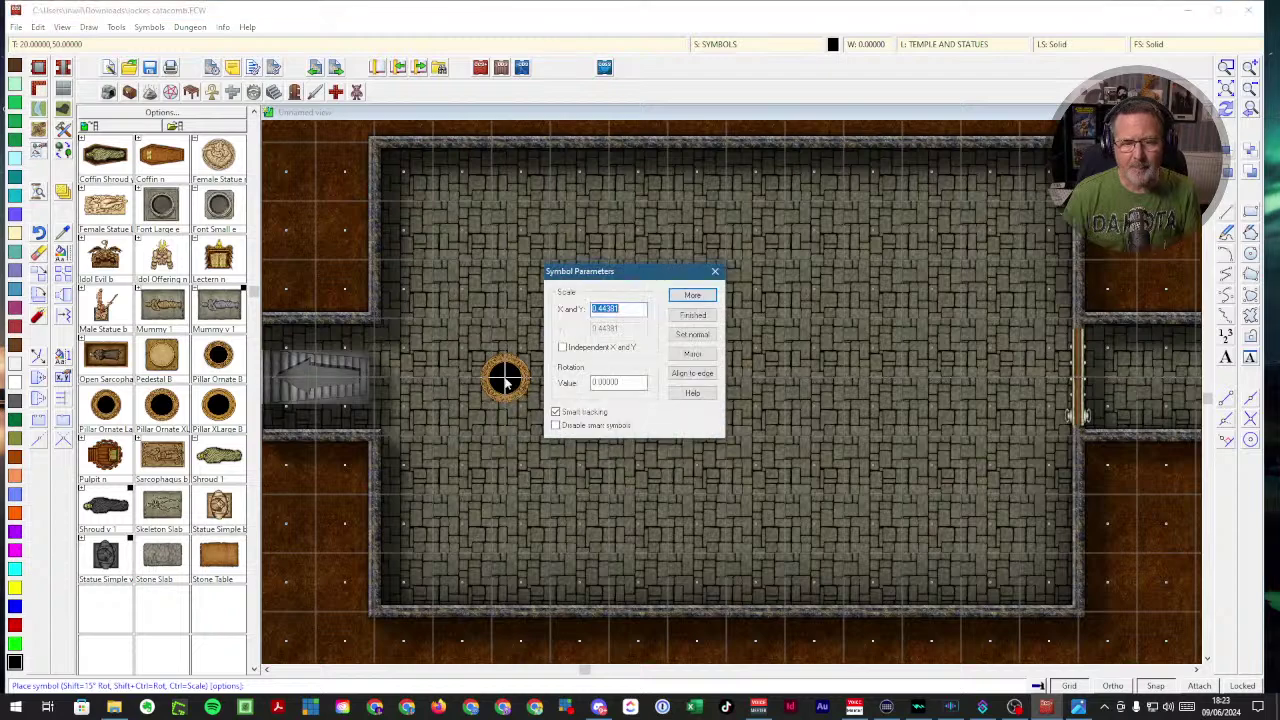
{"action": "left_click", "coordinate": [705, 336]}
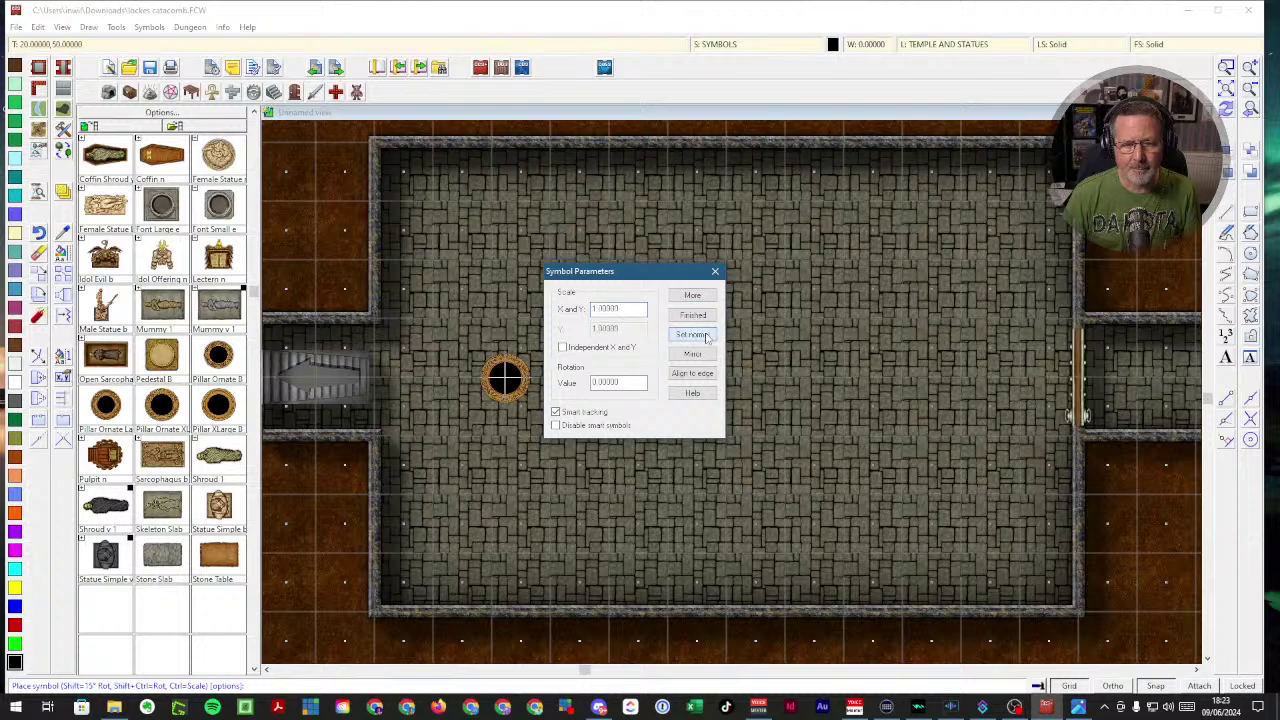
{"action": "left_click", "coordinate": [693, 315]}
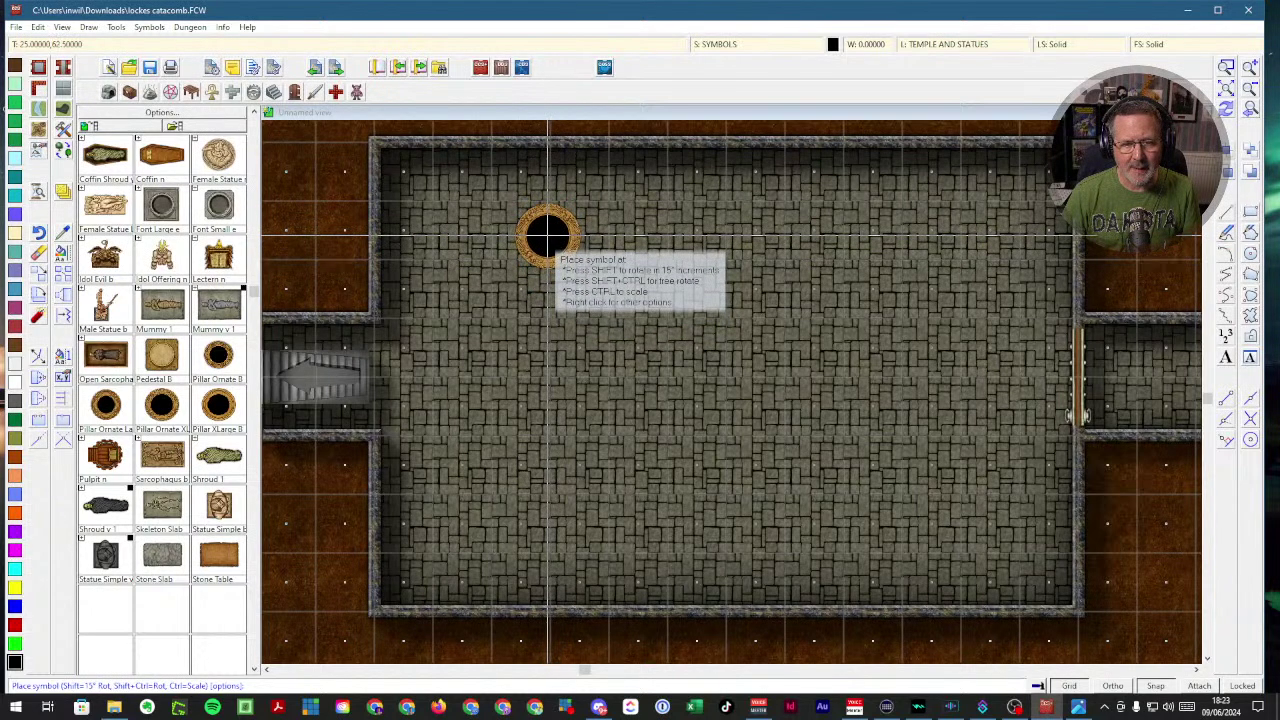
- Place six ornate pillars in two rows in the large room, at X 25, 42.5 and 60 on both Y 62.5 and Y 37.5
{"action": "left_click", "coordinate": [546, 234]}
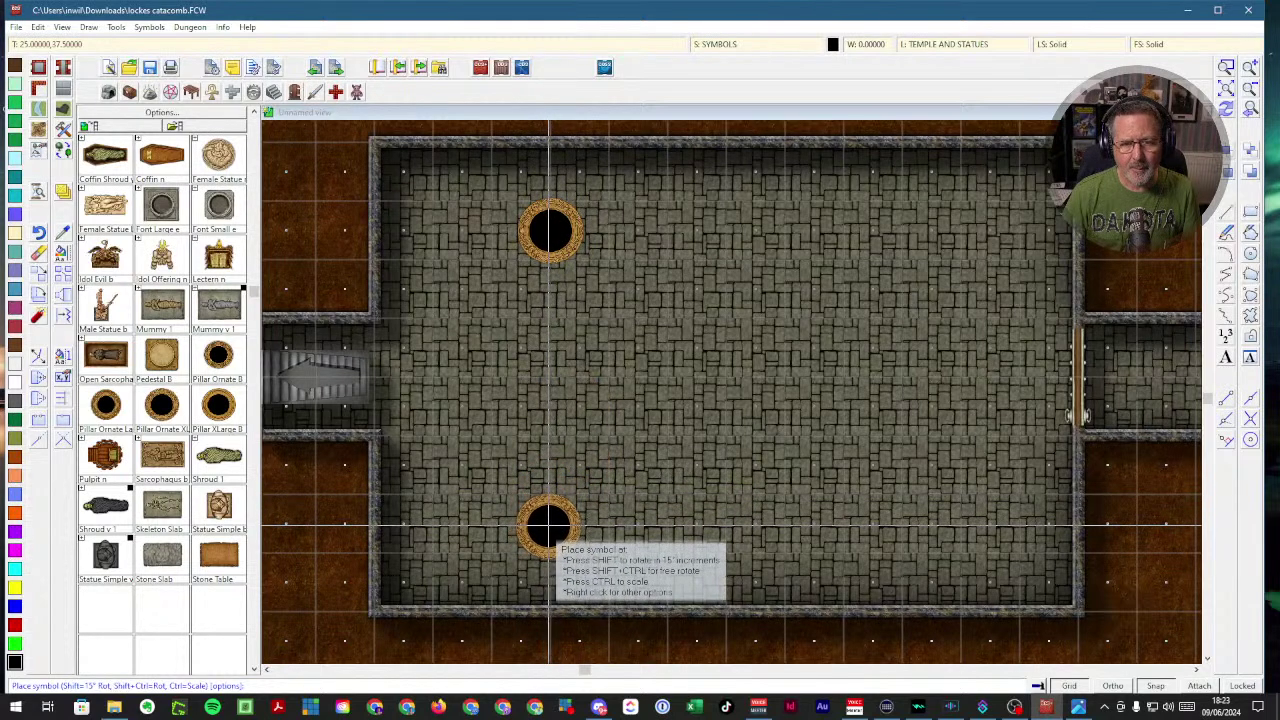
{"action": "left_click", "coordinate": [550, 524]}
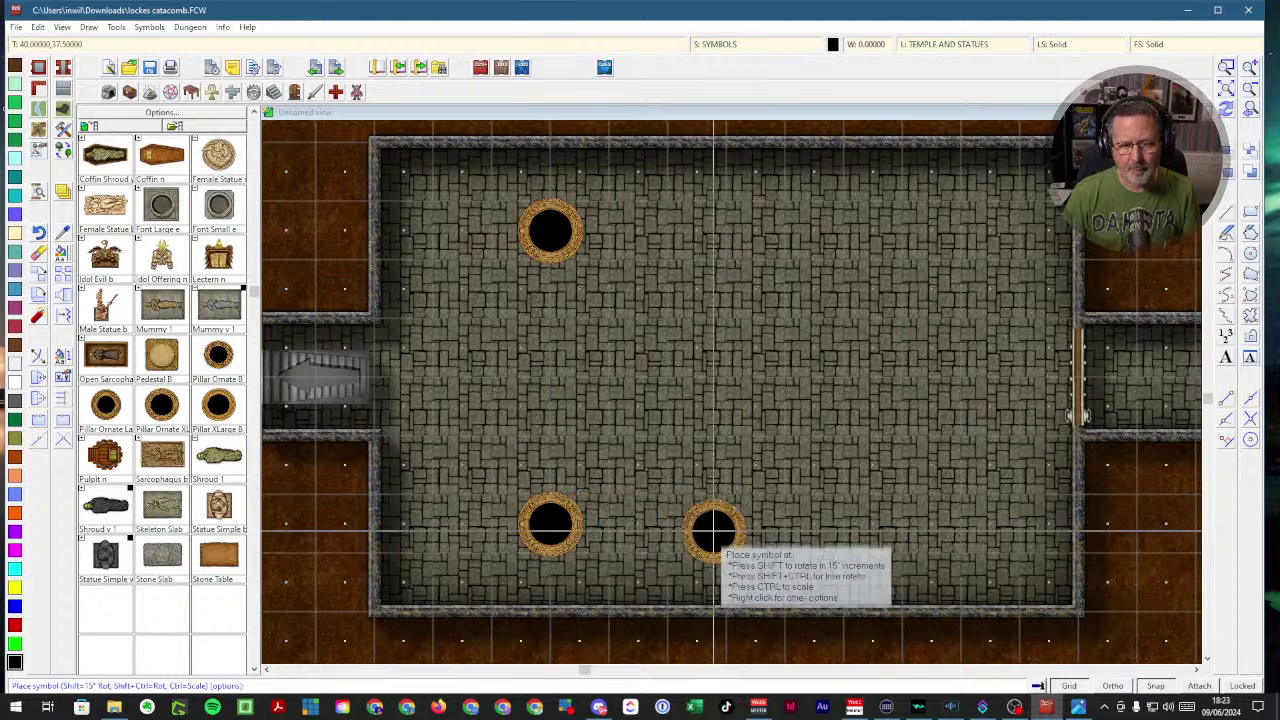
{"action": "left_click", "coordinate": [755, 524]}
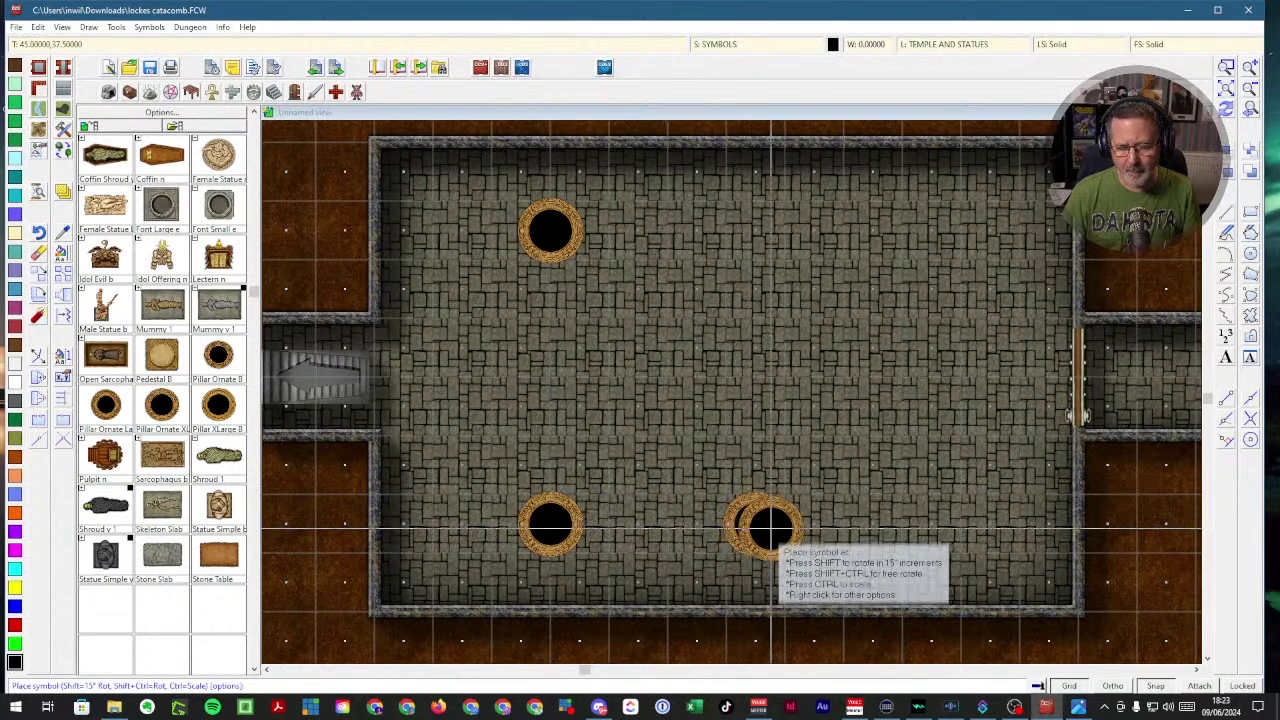
{"action": "left_click", "coordinate": [962, 524]}
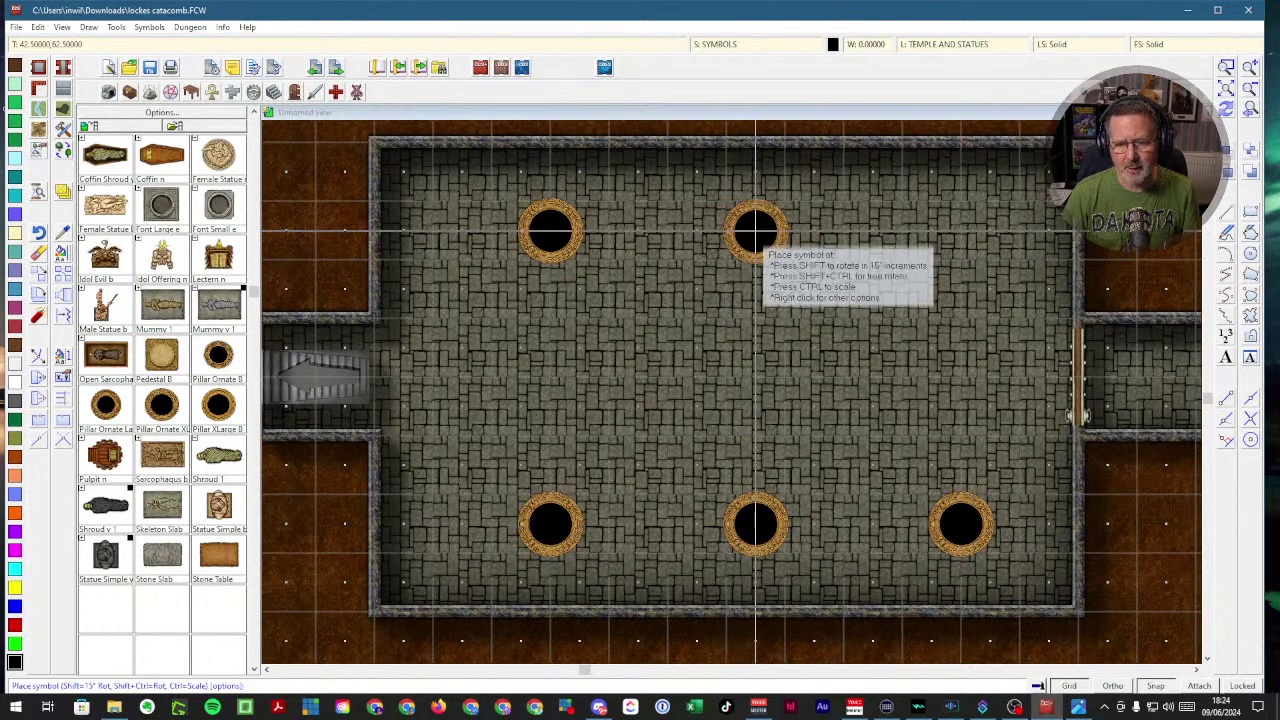
{"action": "left_click", "coordinate": [755, 229]}
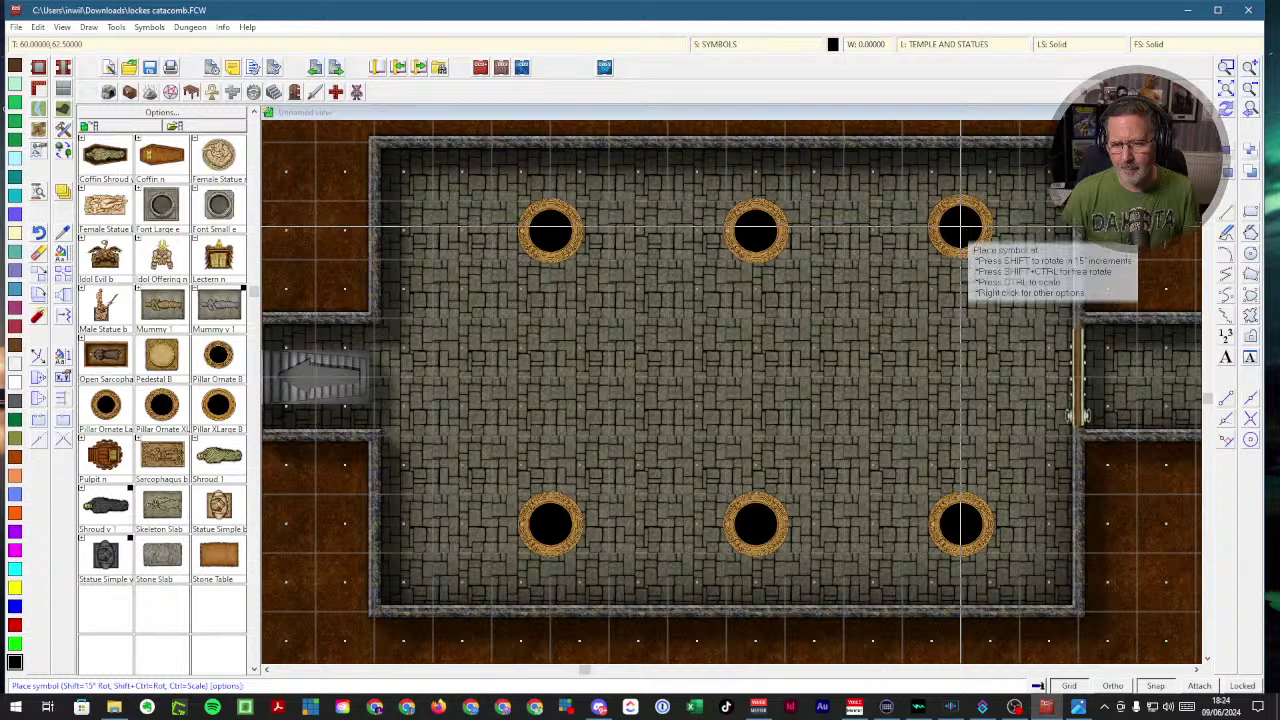
{"action": "left_click", "coordinate": [960, 228]}
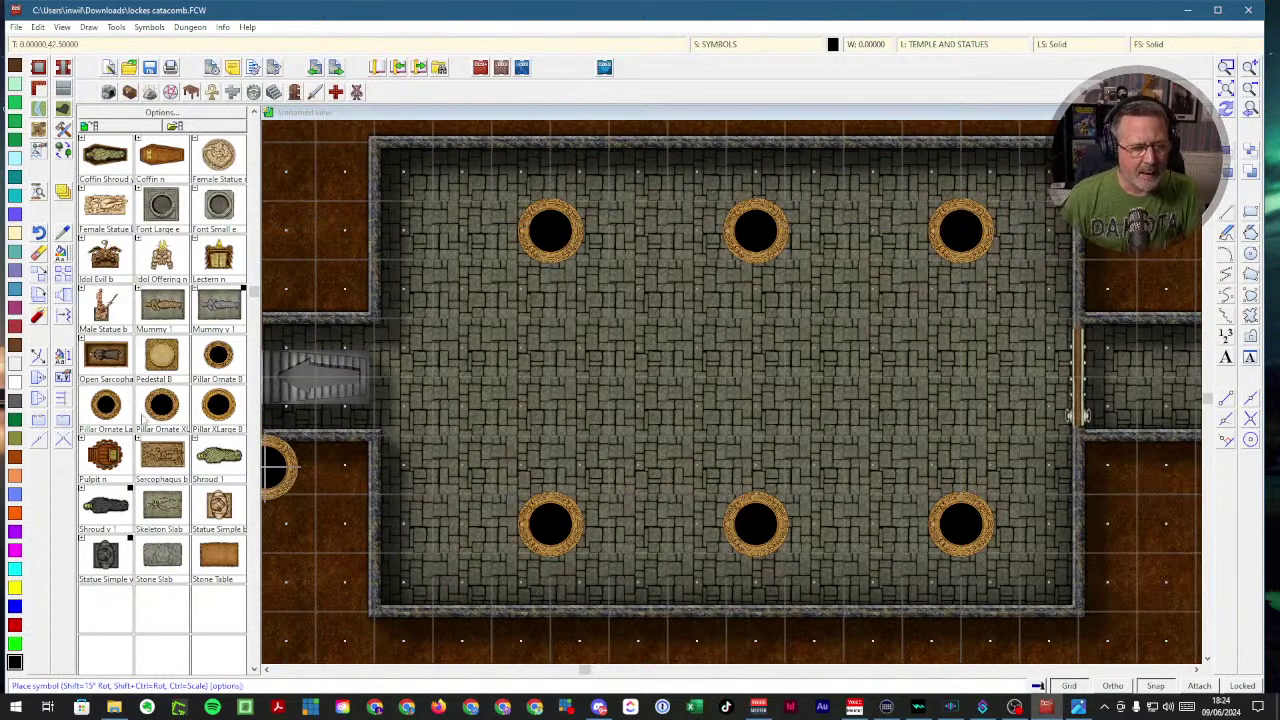
- Place two Sarcophagus symbols, turned upright and enlarged, between the large room's southern pillars at 32.5,40 and 52.5,40
{"action": "scroll", "coordinate": [157, 452], "scroll_direction": "up", "scroll_amount": 2}
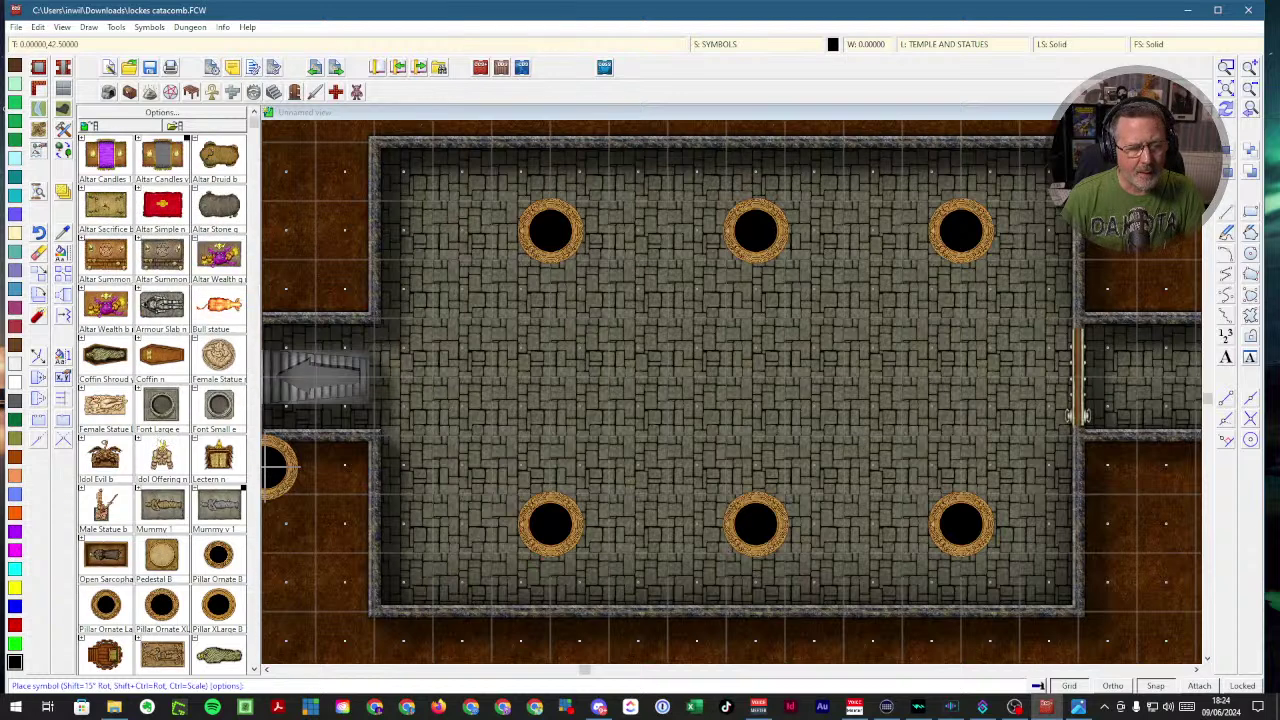
{"action": "scroll", "coordinate": [157, 440], "scroll_direction": "down", "scroll_amount": 1}
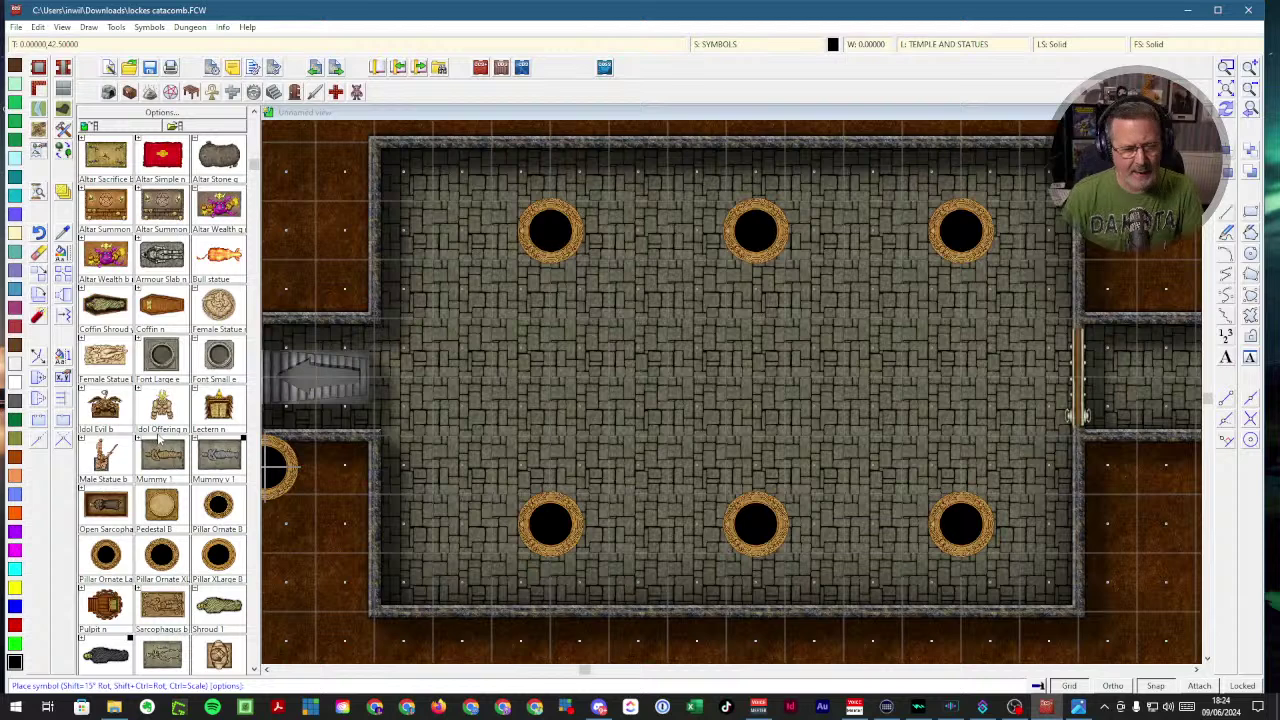
{"action": "scroll", "coordinate": [166, 381], "scroll_direction": "up", "scroll_amount": 1}
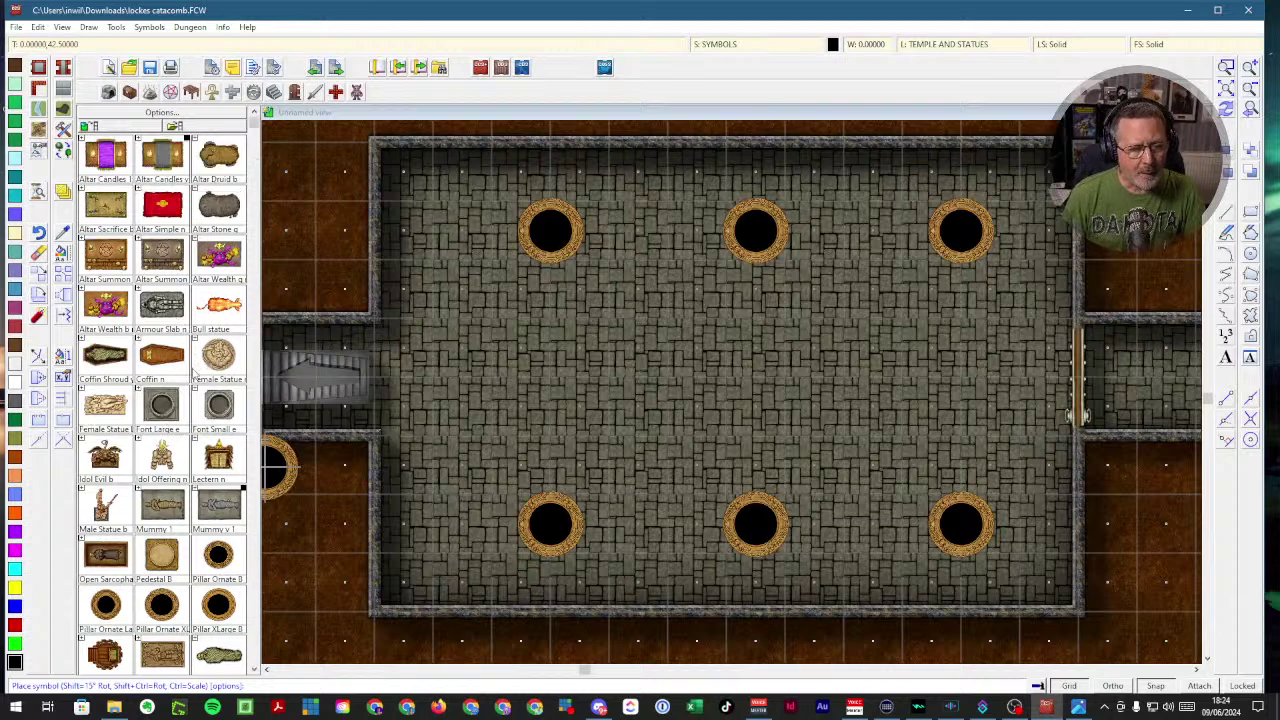
{"action": "scroll", "coordinate": [177, 389], "scroll_direction": "down", "scroll_amount": 3}
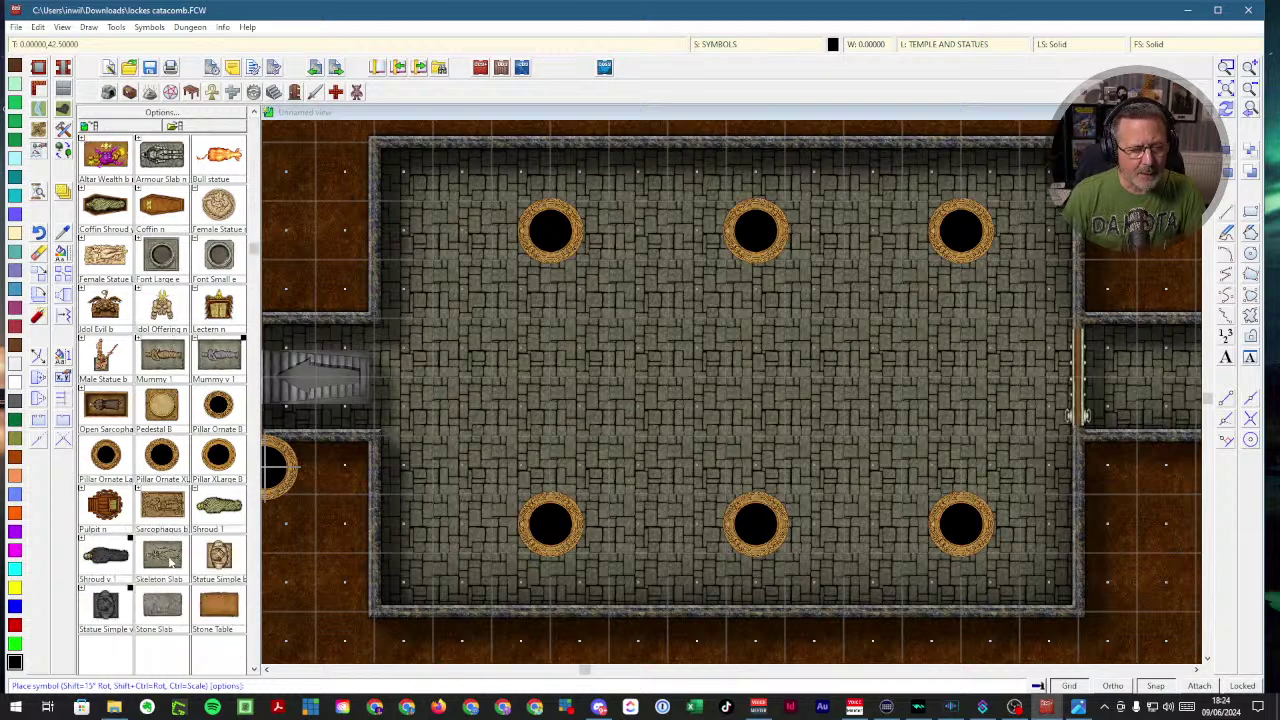
{"action": "left_click", "coordinate": [171, 513]}
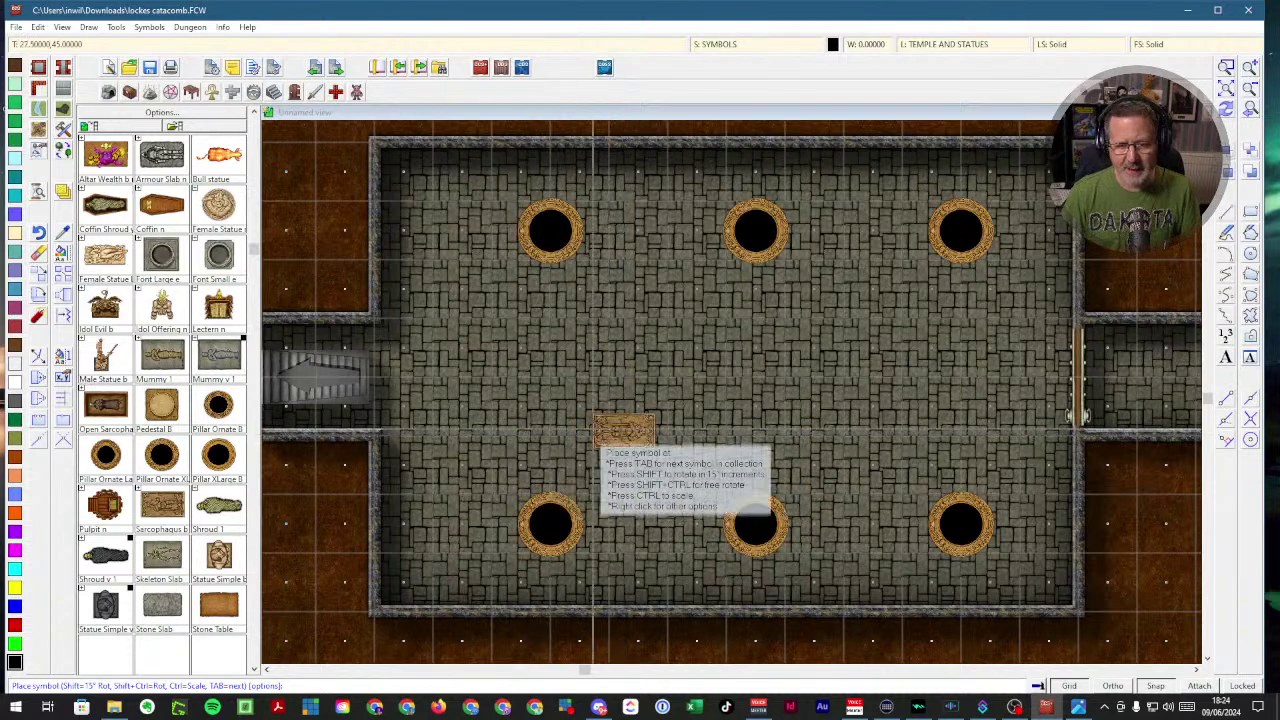
{"action": "key", "text": "shift"}
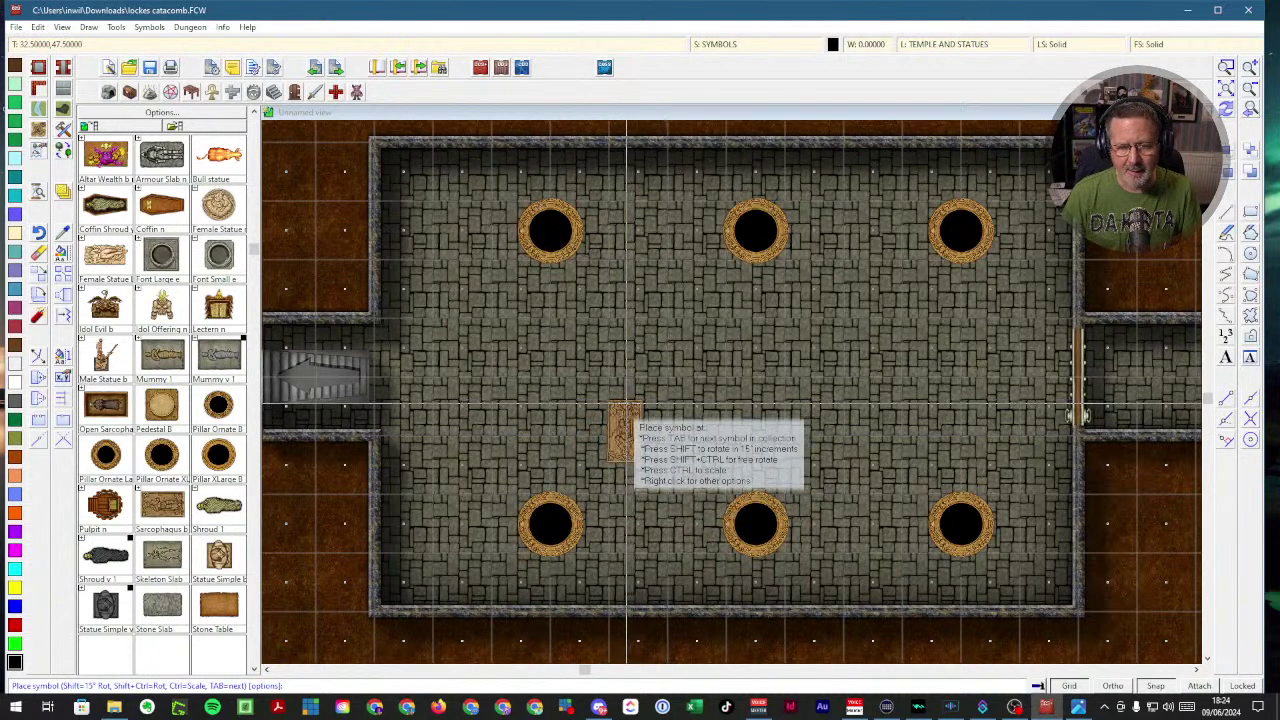
{"action": "key", "text": "shift"}
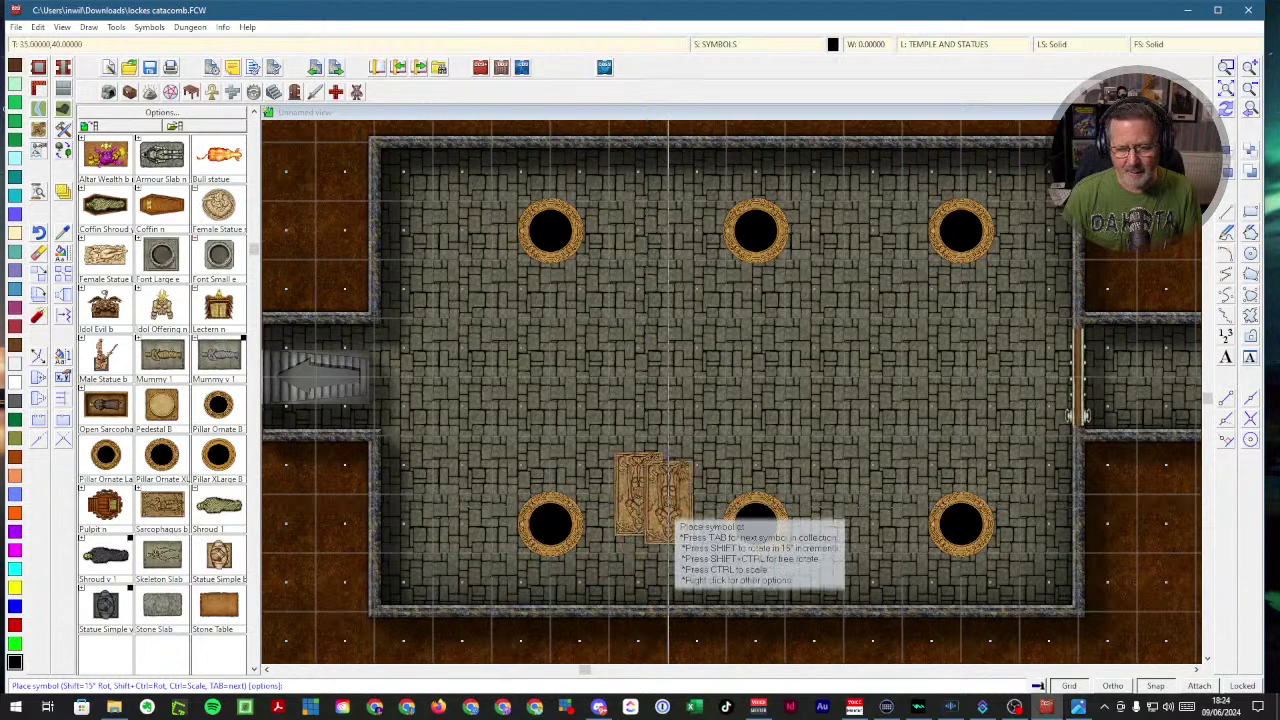
{"action": "left_click", "coordinate": [638, 493]}
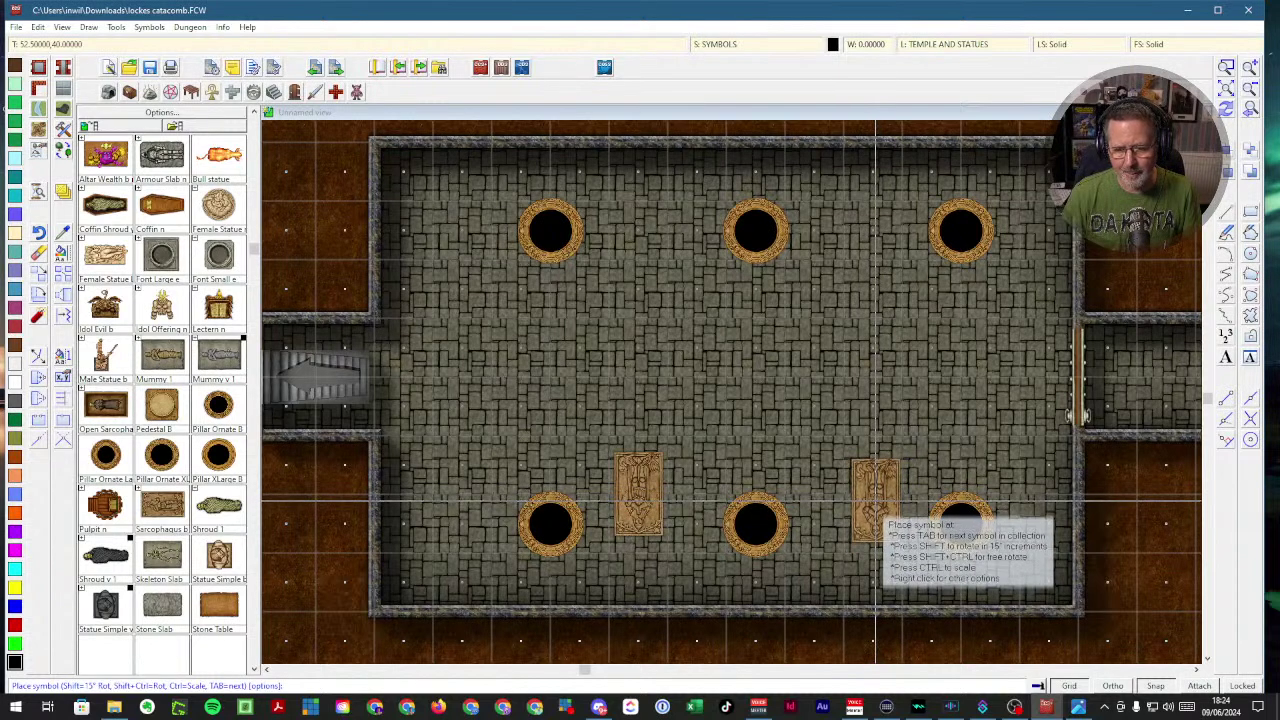
{"action": "left_click", "coordinate": [876, 500]}
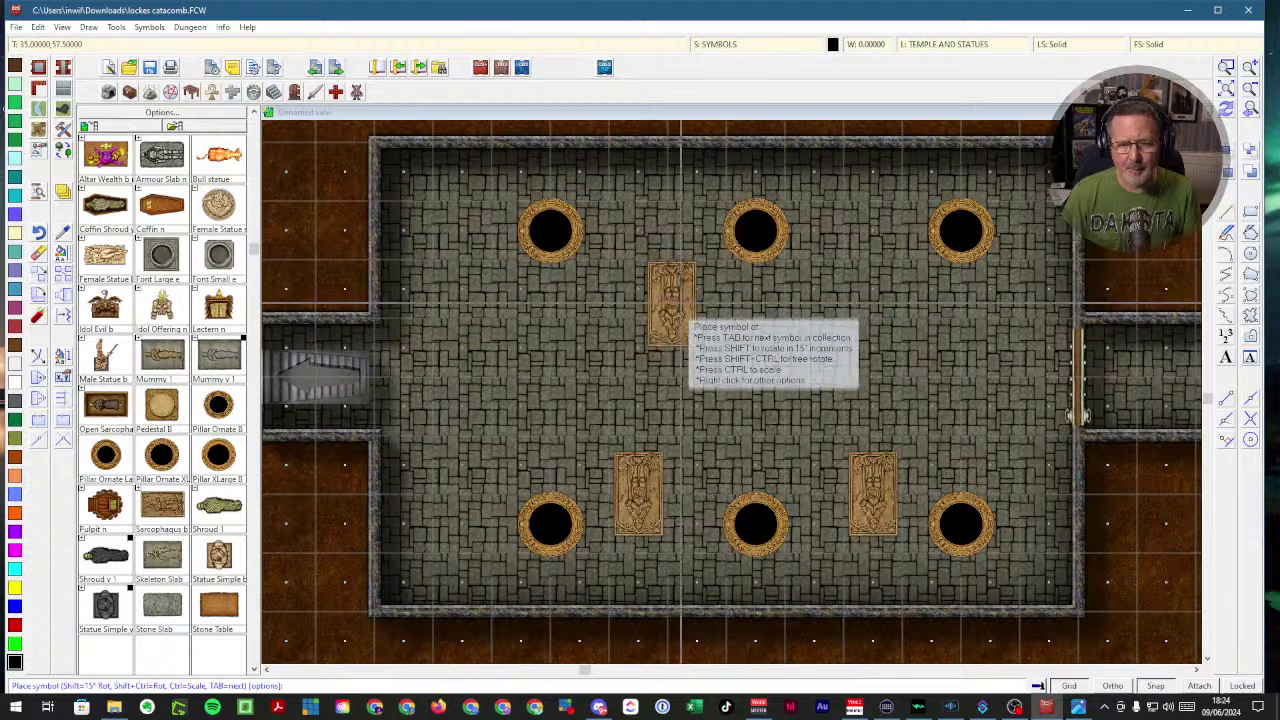
- Turn the sarcophagus symbol 180 degrees and place two between the northern pillars at 32.5,60 and 52.5,60
{"action": "key", "text": "ctrl+shift"}
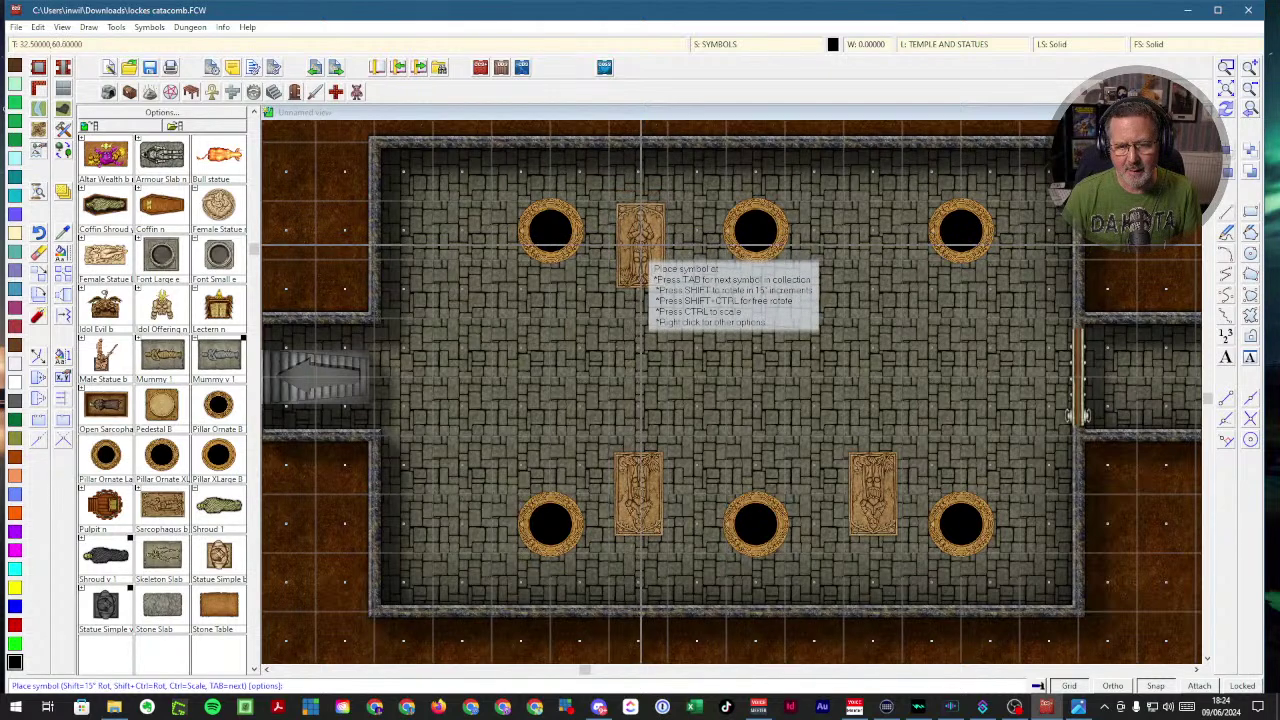
{"action": "left_click", "coordinate": [638, 260]}
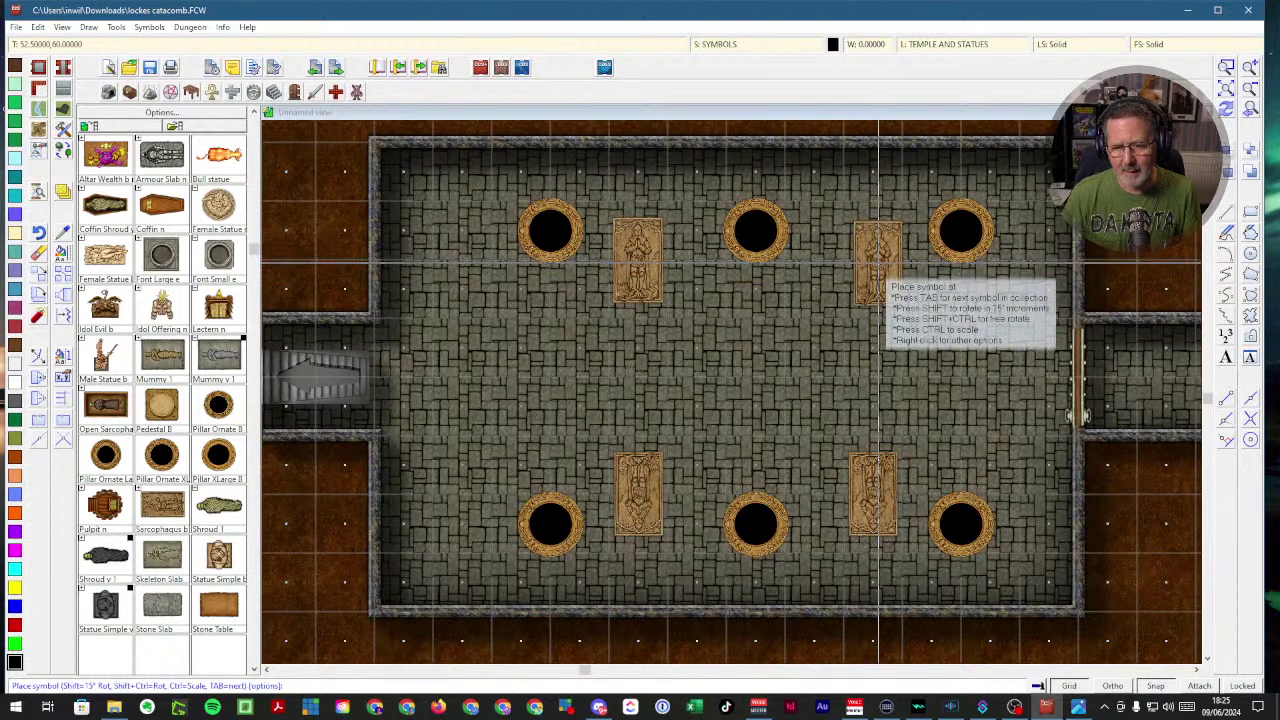
{"action": "left_click", "coordinate": [875, 259]}
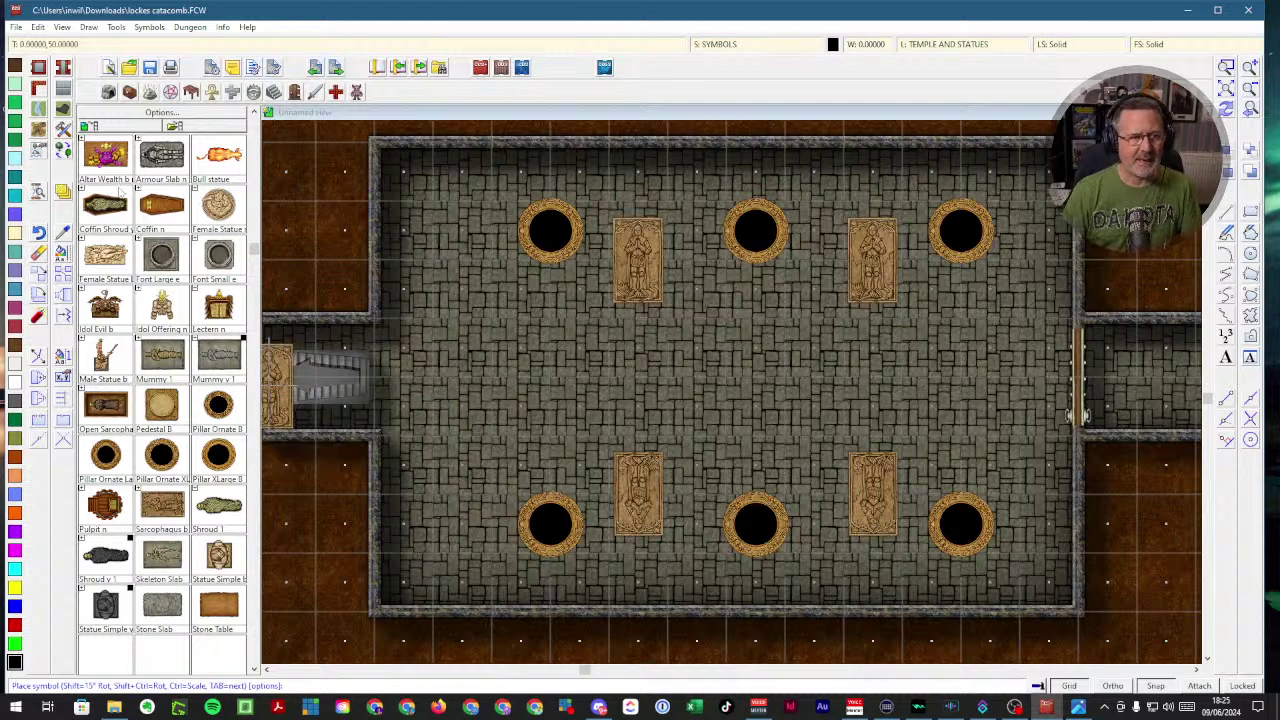
{"action": "left_click", "coordinate": [163, 158]}
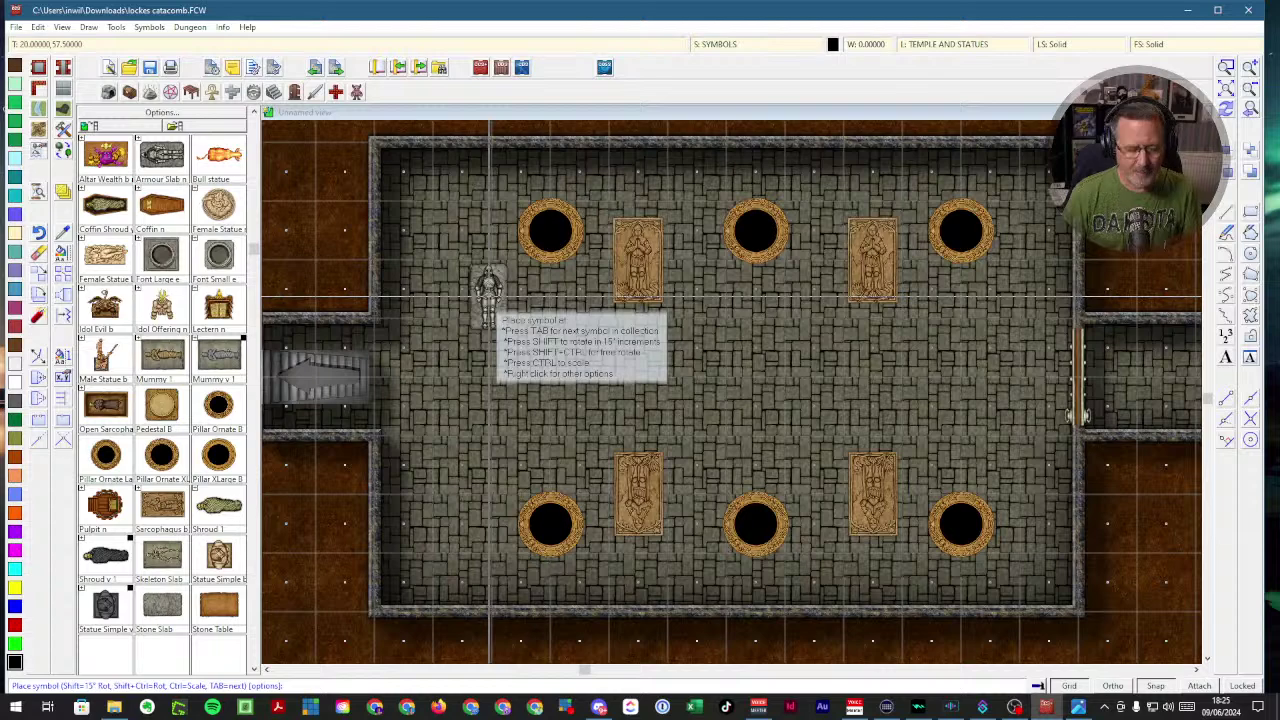
{"action": "key", "text": "Escape"}
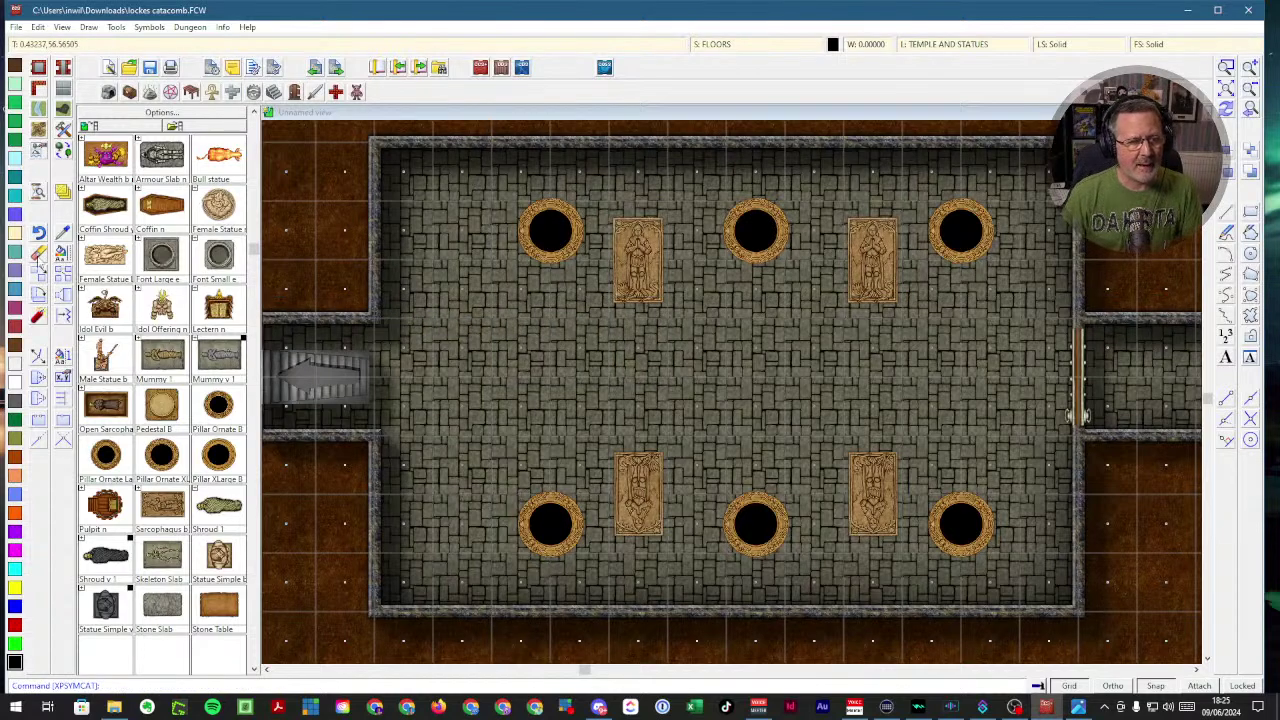
{"action": "left_click", "coordinate": [627, 263]}
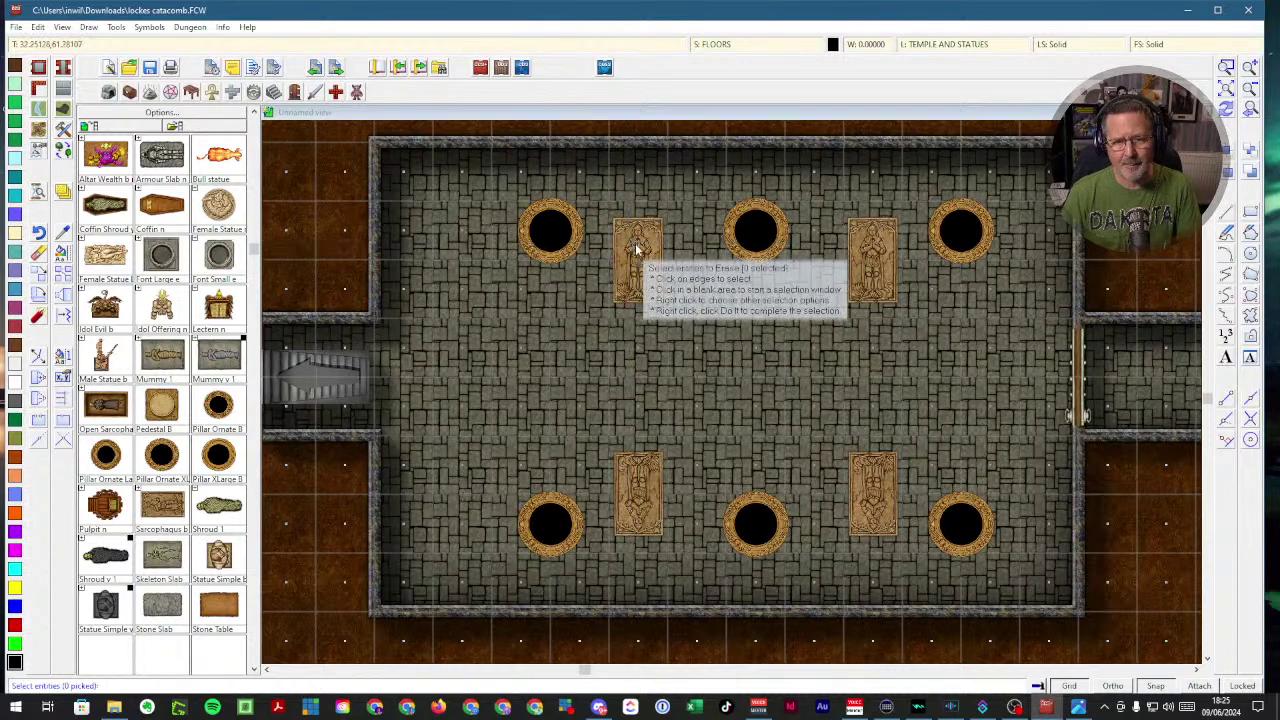
{"action": "left_click", "coordinate": [648, 279]}
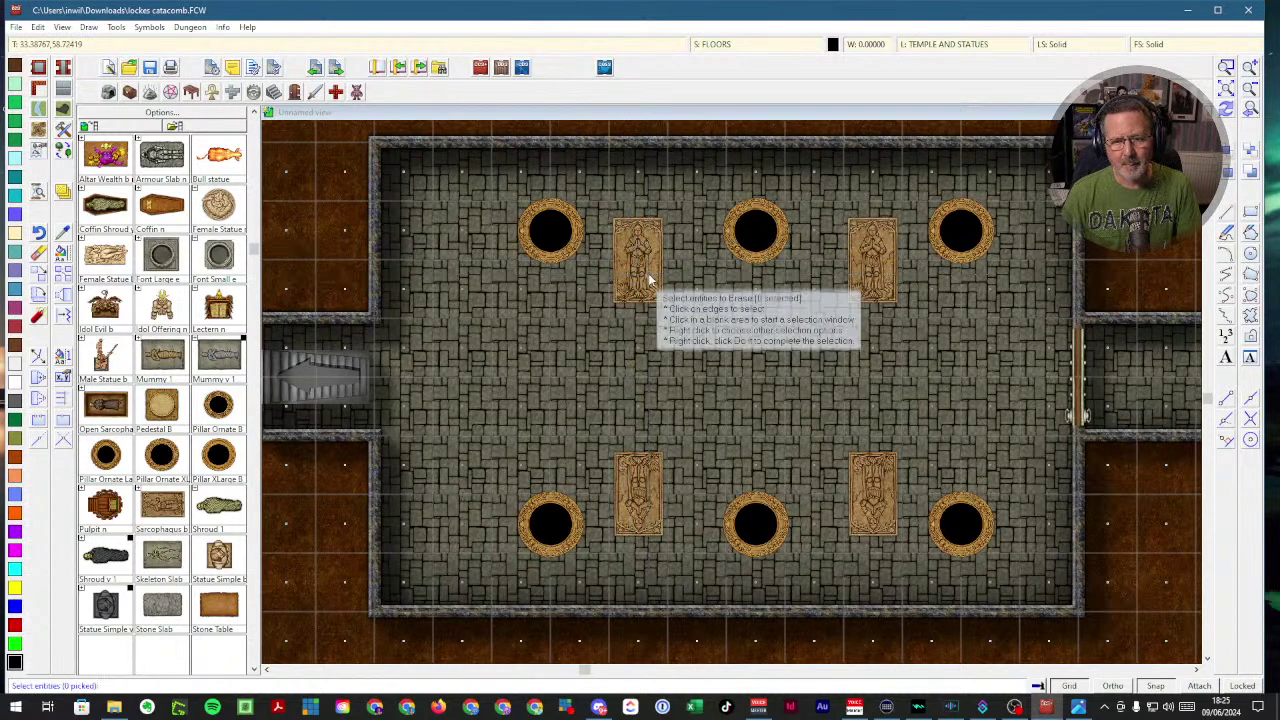
{"action": "right_click", "coordinate": [649, 279]}
{"action": "left_click", "coordinate": [630, 276]}
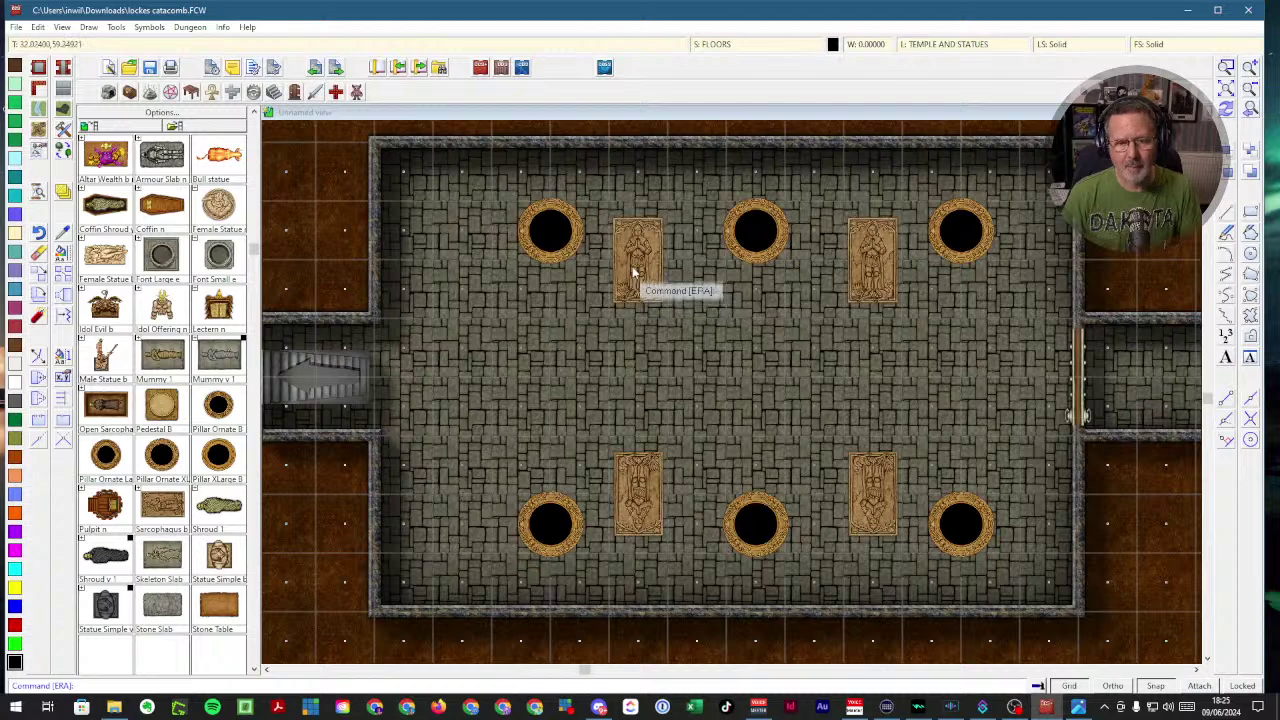
- Erase the two sarcophagi between the large room's northern pillars, at 32.5,60 and 52.5,60
{"action": "left_click", "coordinate": [38, 253]}
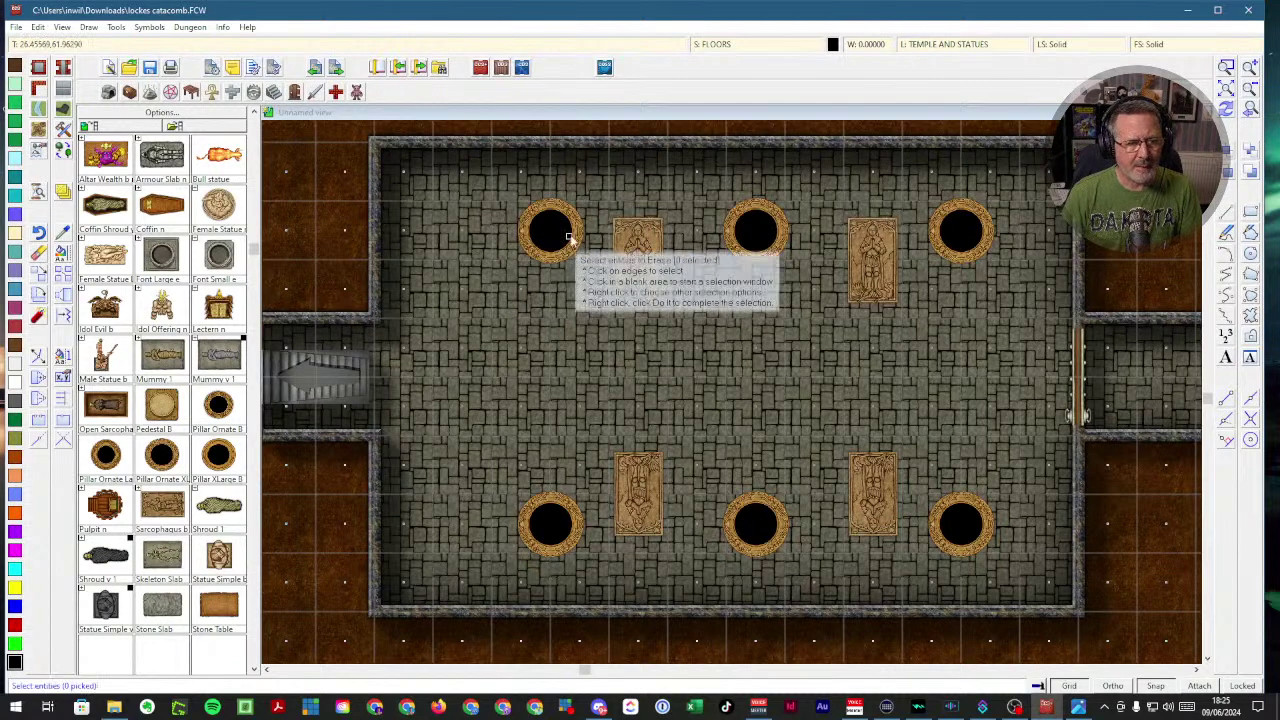
{"action": "left_click", "coordinate": [648, 270]}
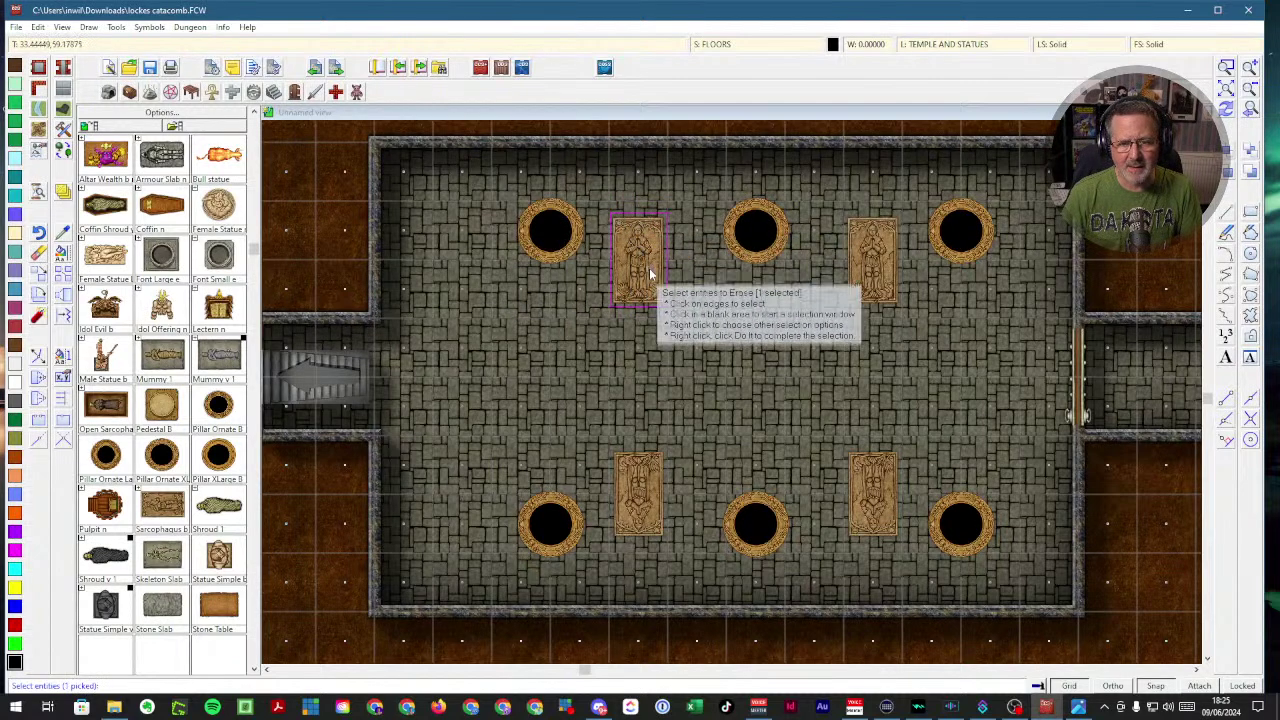
{"action": "right_click", "coordinate": [598, 262]}
{"action": "left_click", "coordinate": [610, 268]}
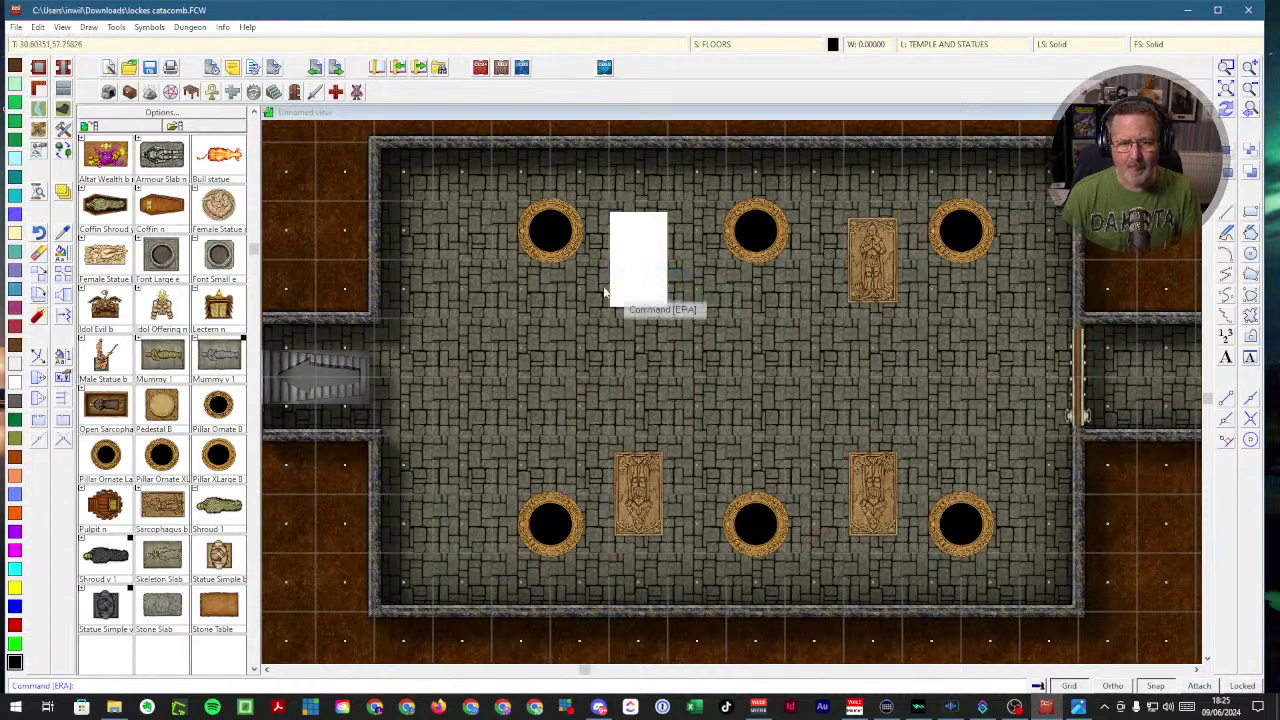
{"action": "key", "text": "Return"}
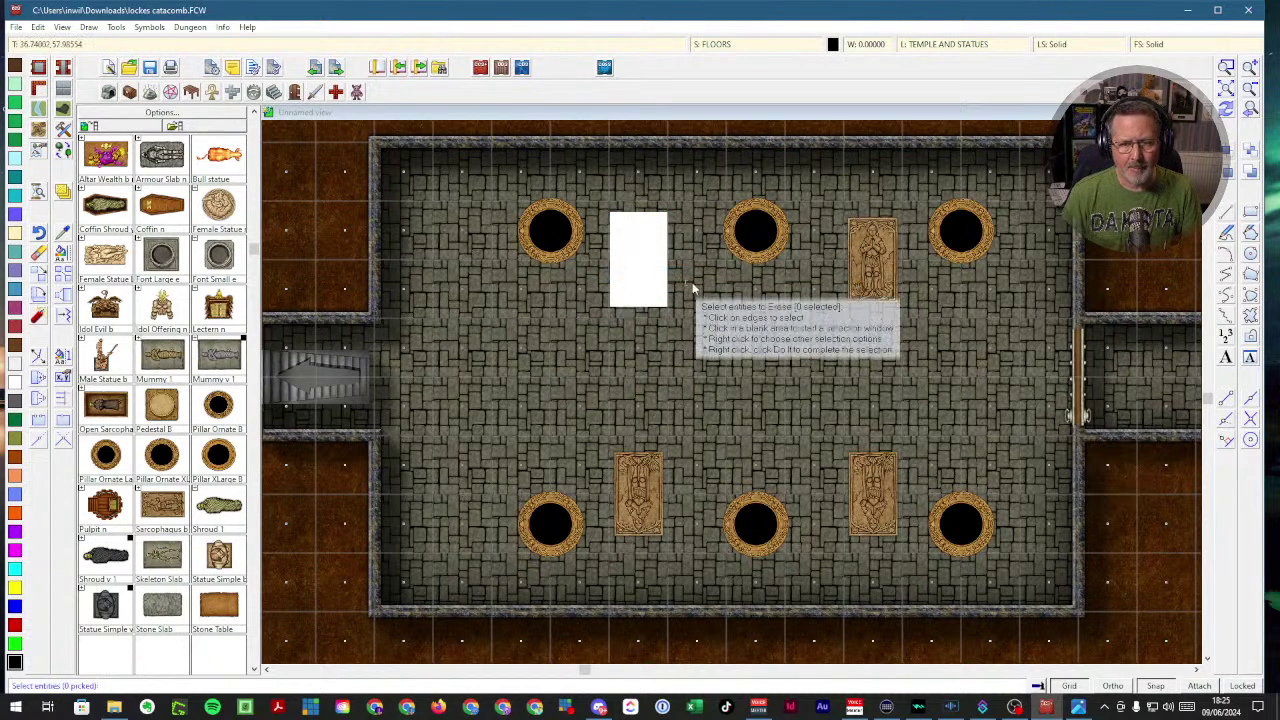
{"action": "left_click", "coordinate": [851, 226]}
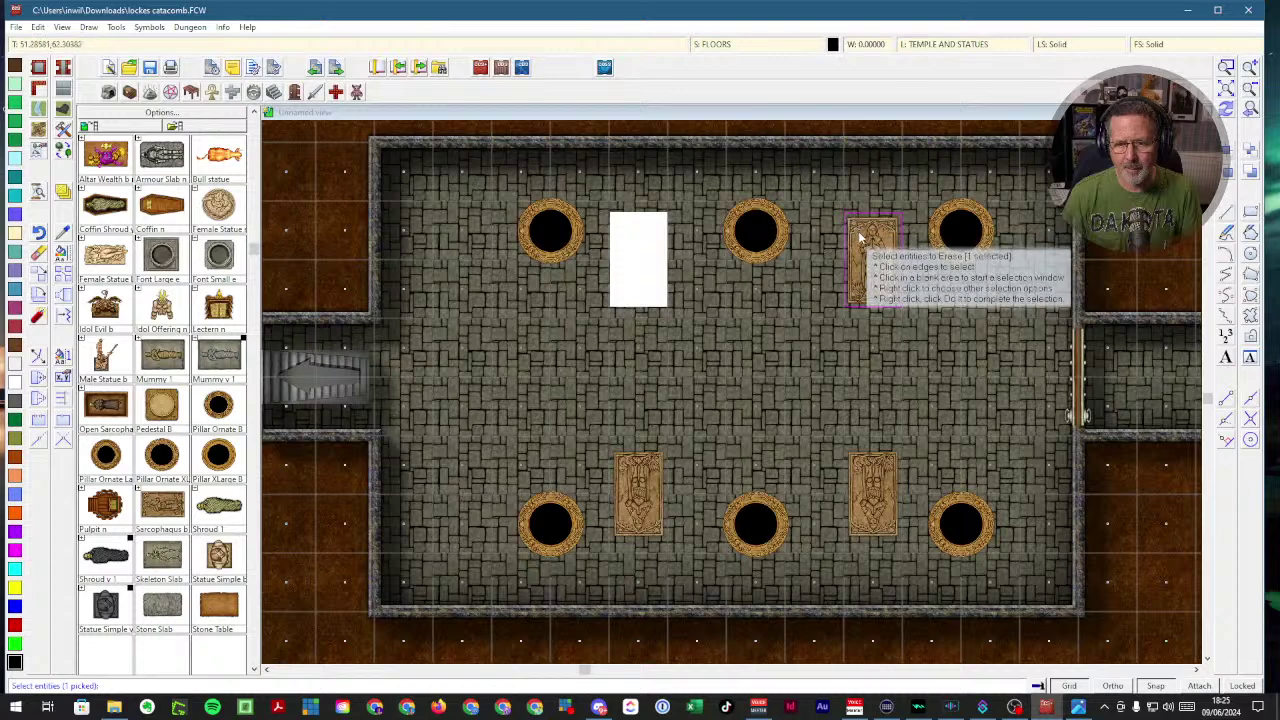
{"action": "right_click", "coordinate": [812, 229]}
{"action": "left_click", "coordinate": [855, 240]}
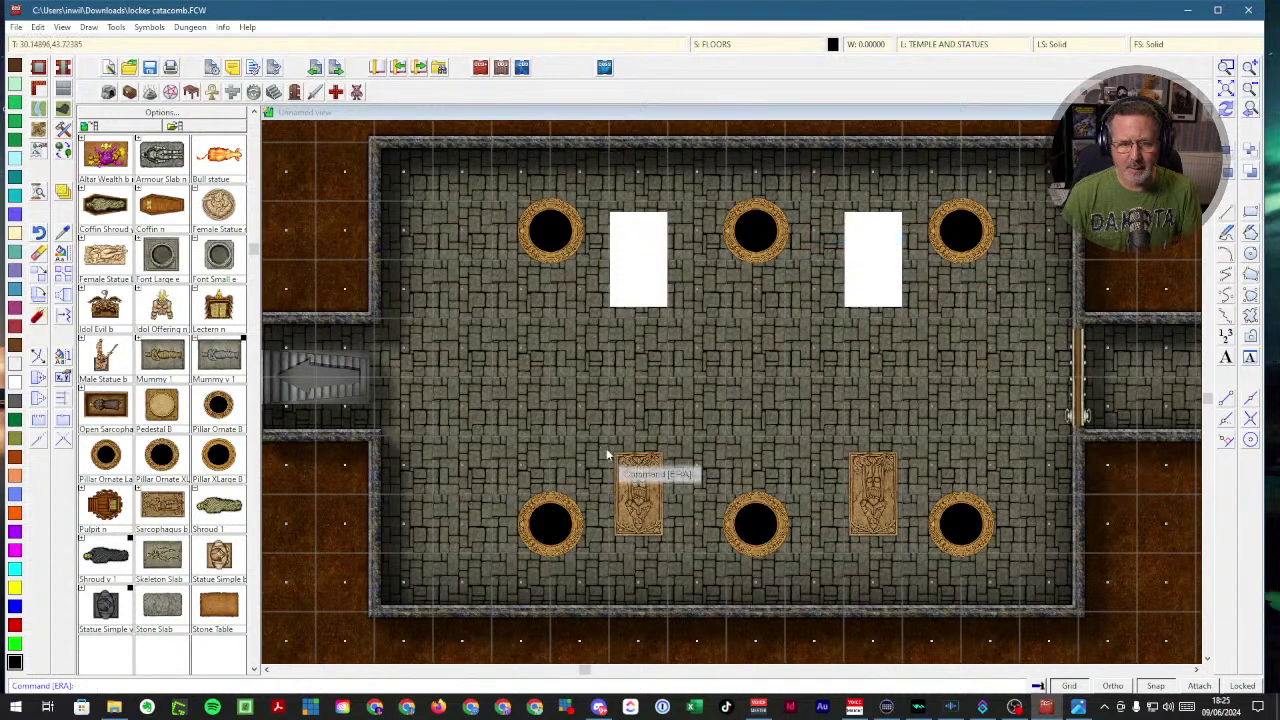
- Erase the western sarcophagus between the large room's southern pillars, at 32.5,40
{"action": "left_click", "coordinate": [37, 255]}
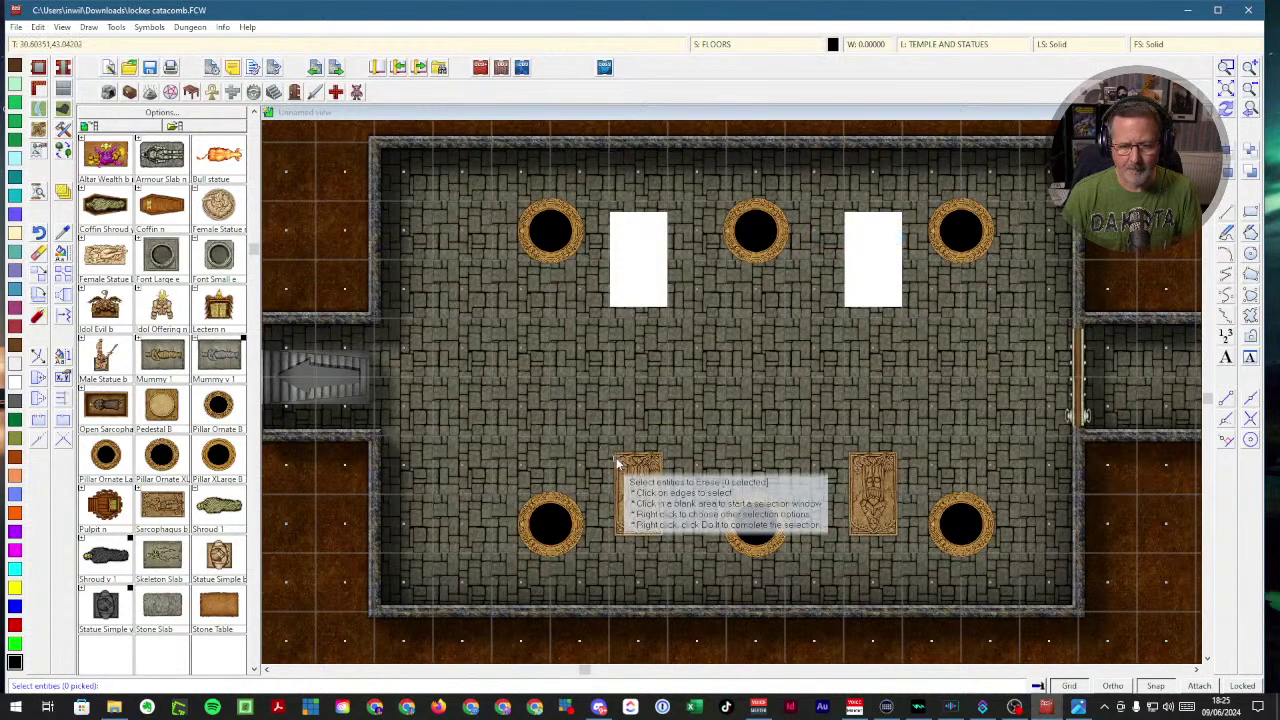
{"action": "left_click", "coordinate": [619, 458]}
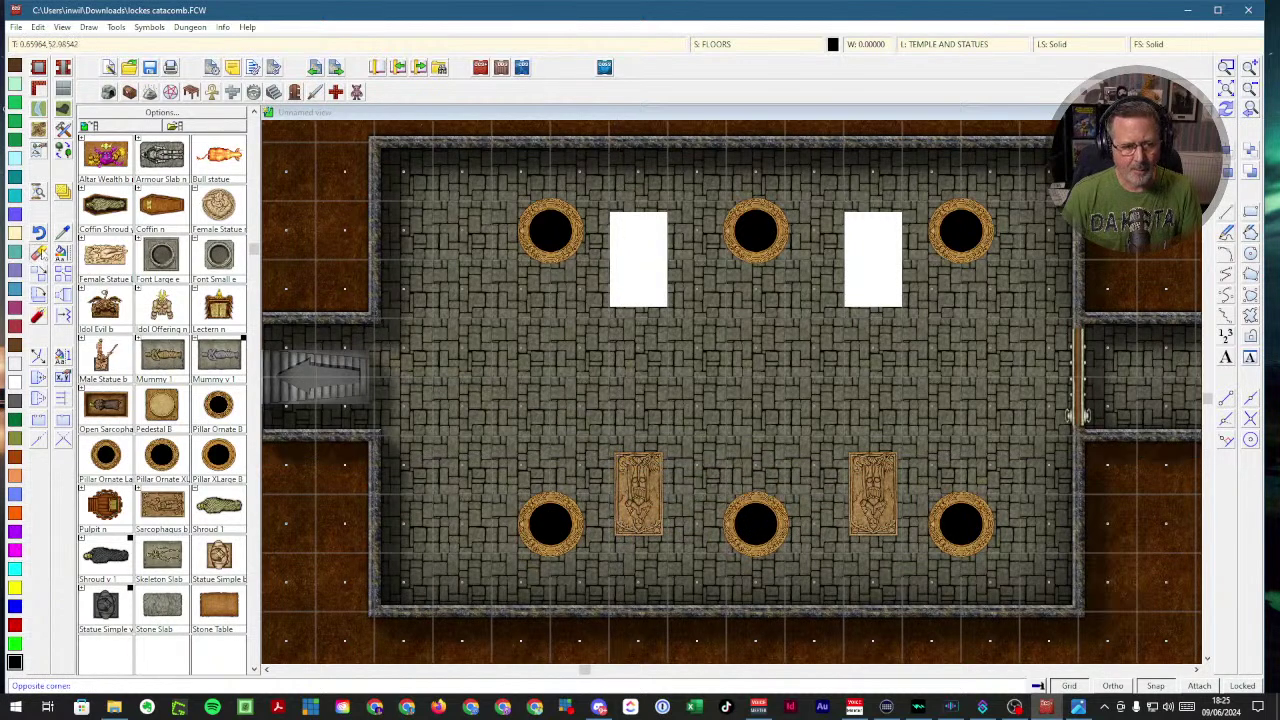
{"action": "left_click", "coordinate": [37, 255]}
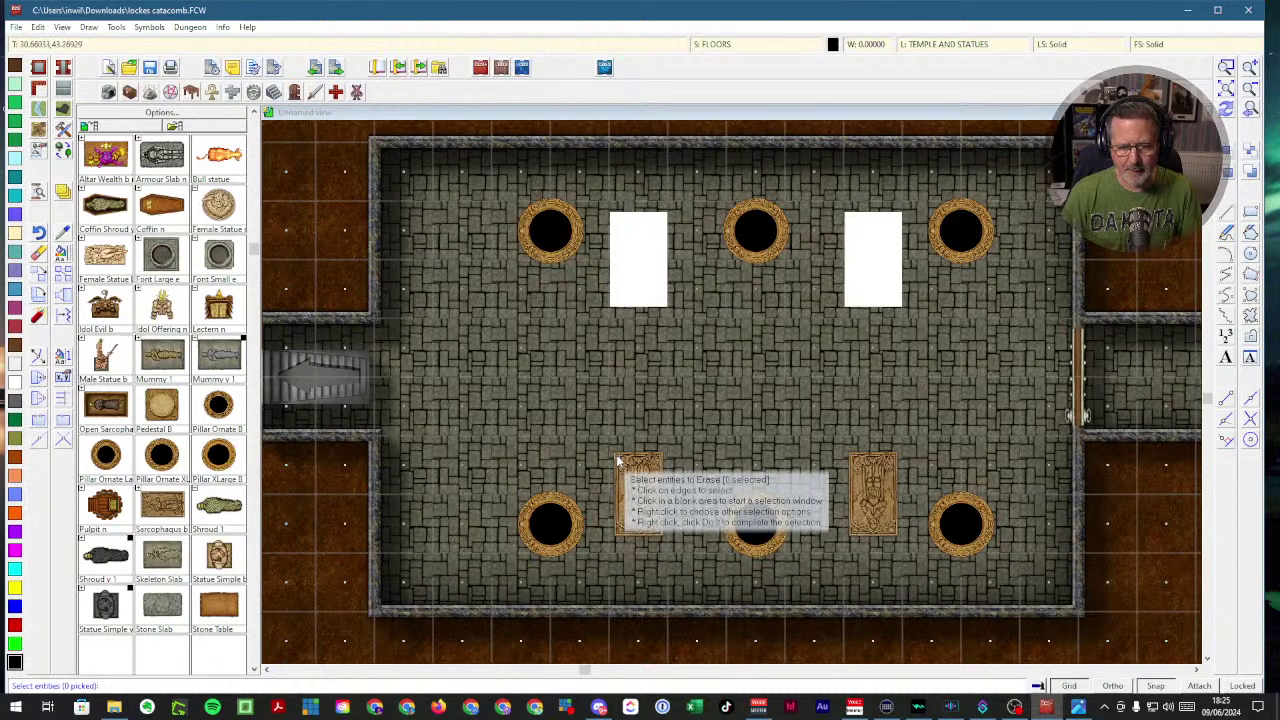
{"action": "right_click", "coordinate": [582, 459]}
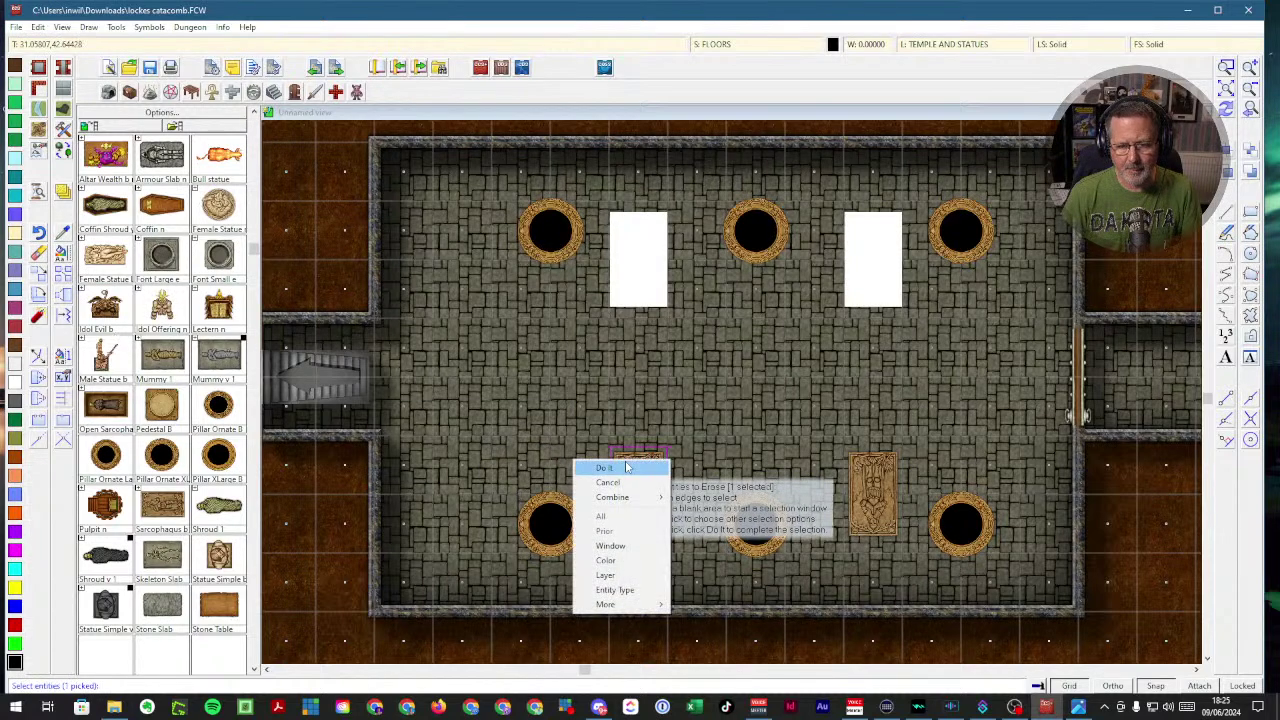
{"action": "left_click", "coordinate": [602, 466]}
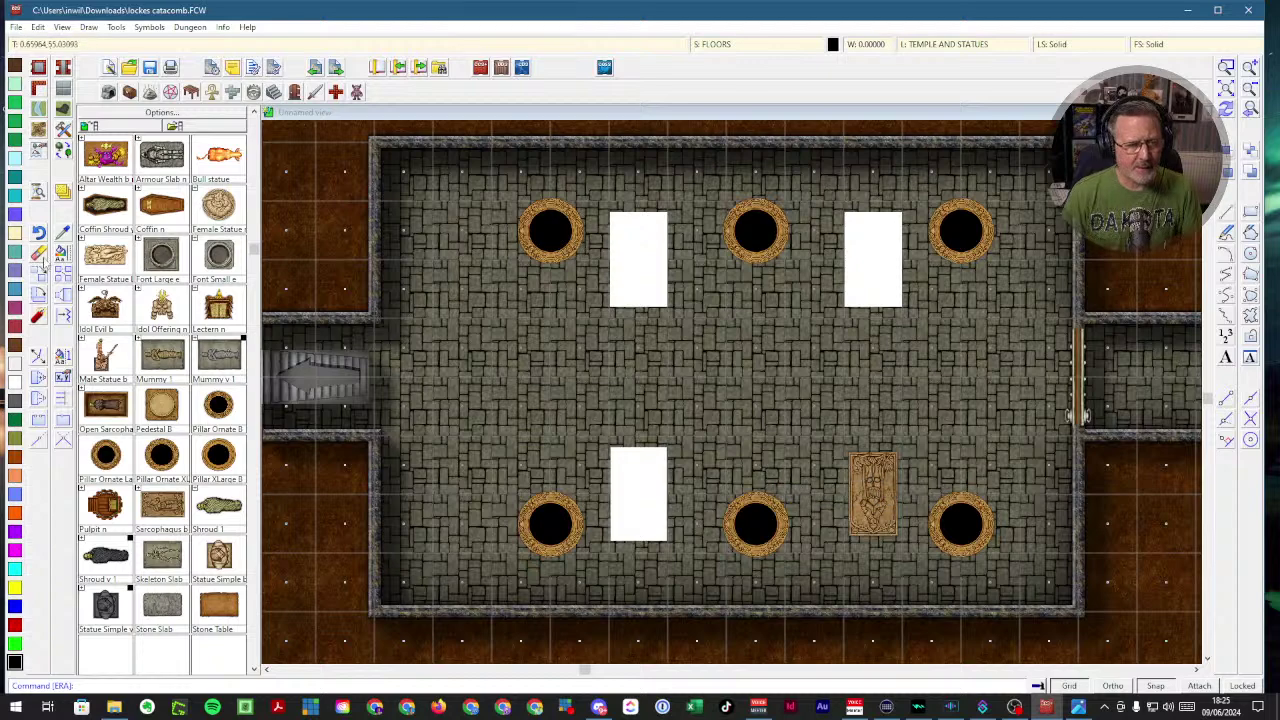
- Erase the remaining sarcophagus from the lower part of the room and redraw the map
{"action": "key", "text": "Return"}
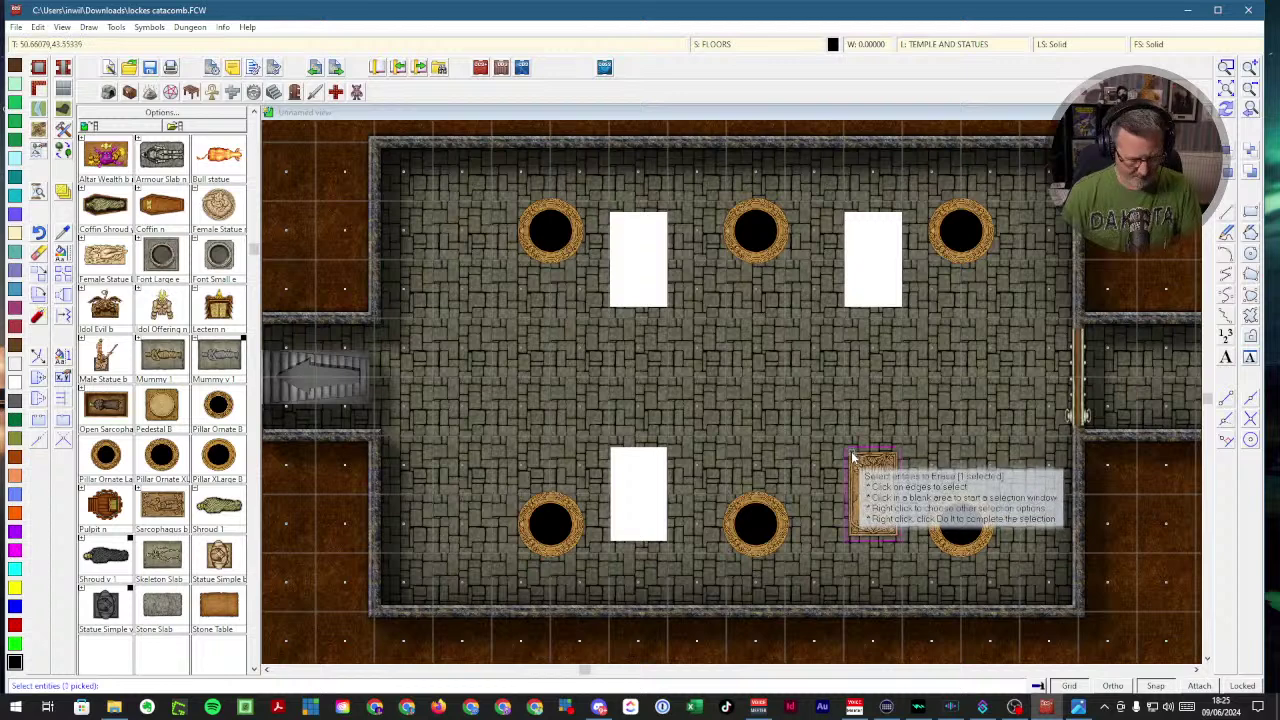
{"action": "key", "text": "Return"}
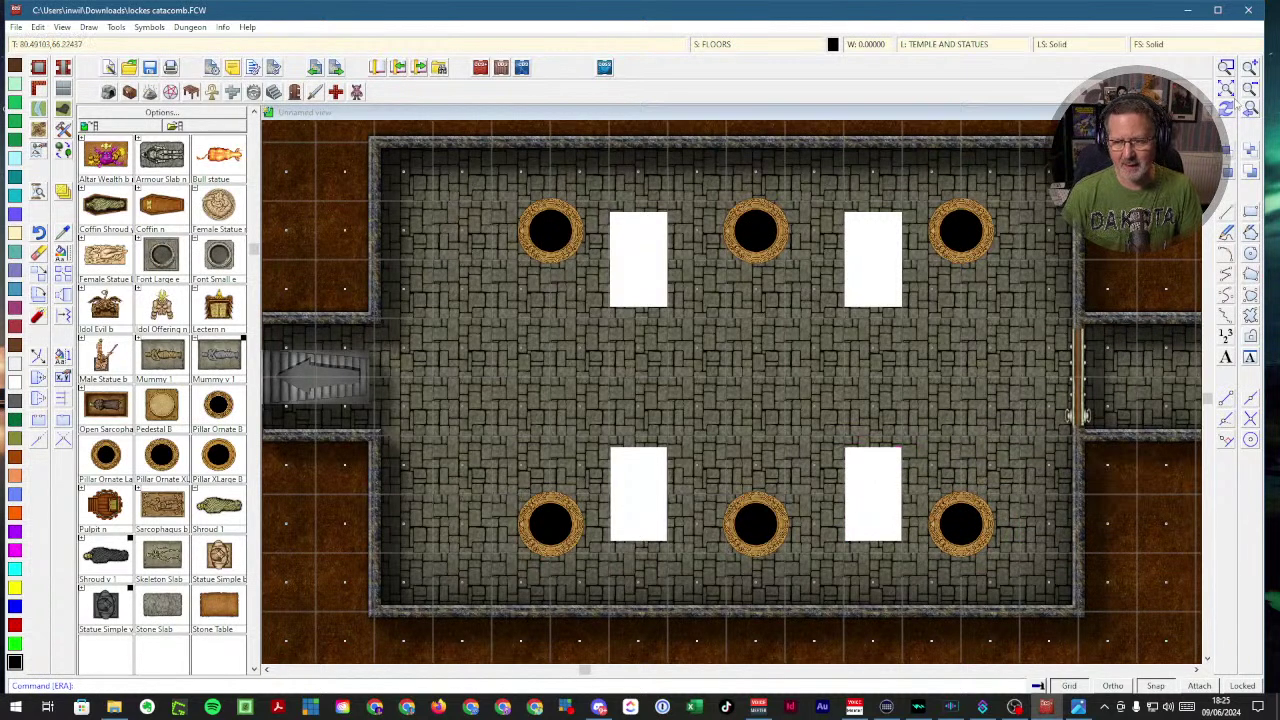
{"action": "left_click", "coordinate": [1226, 110]}
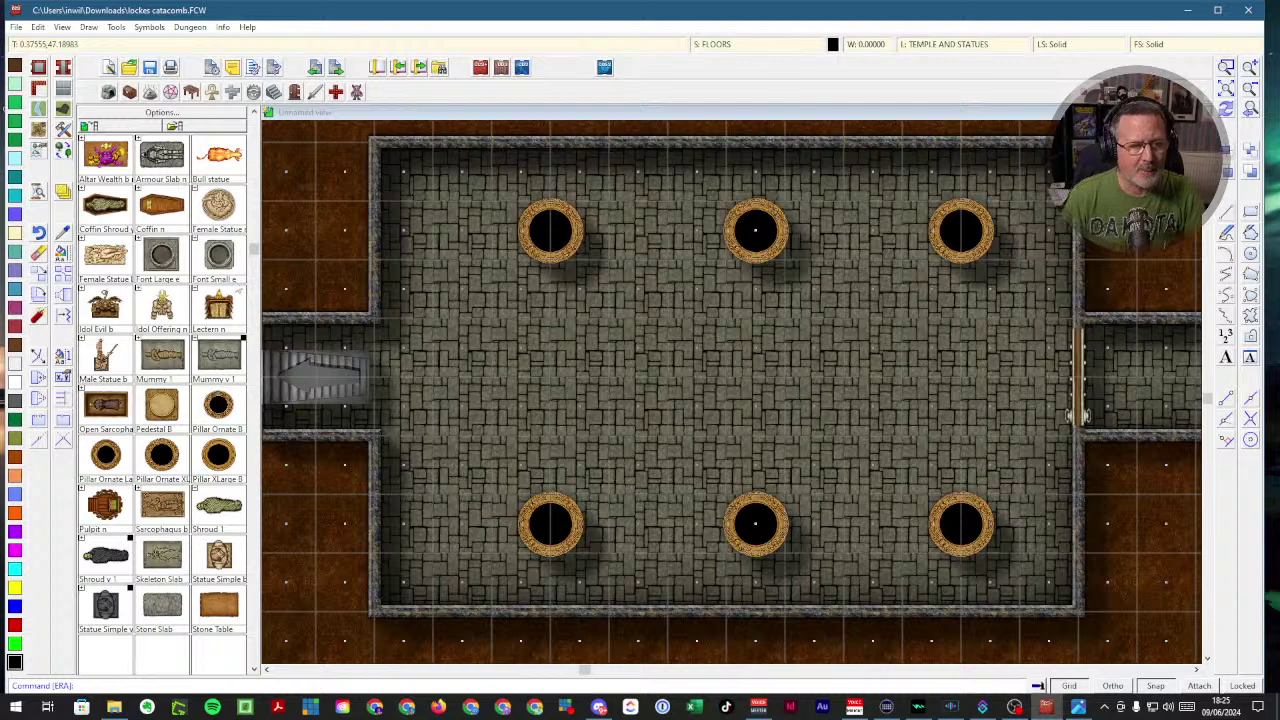
{"action": "left_click", "coordinate": [170, 158]}
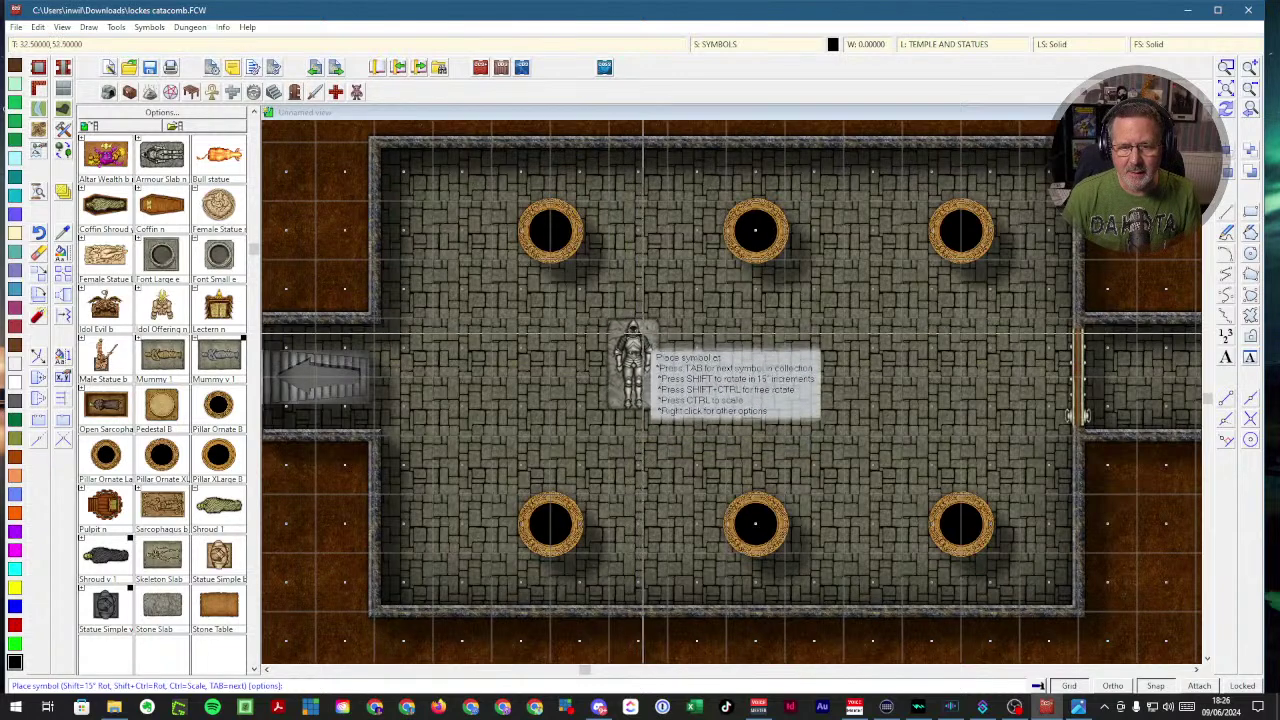
{"action": "left_click", "coordinate": [667, 232]}
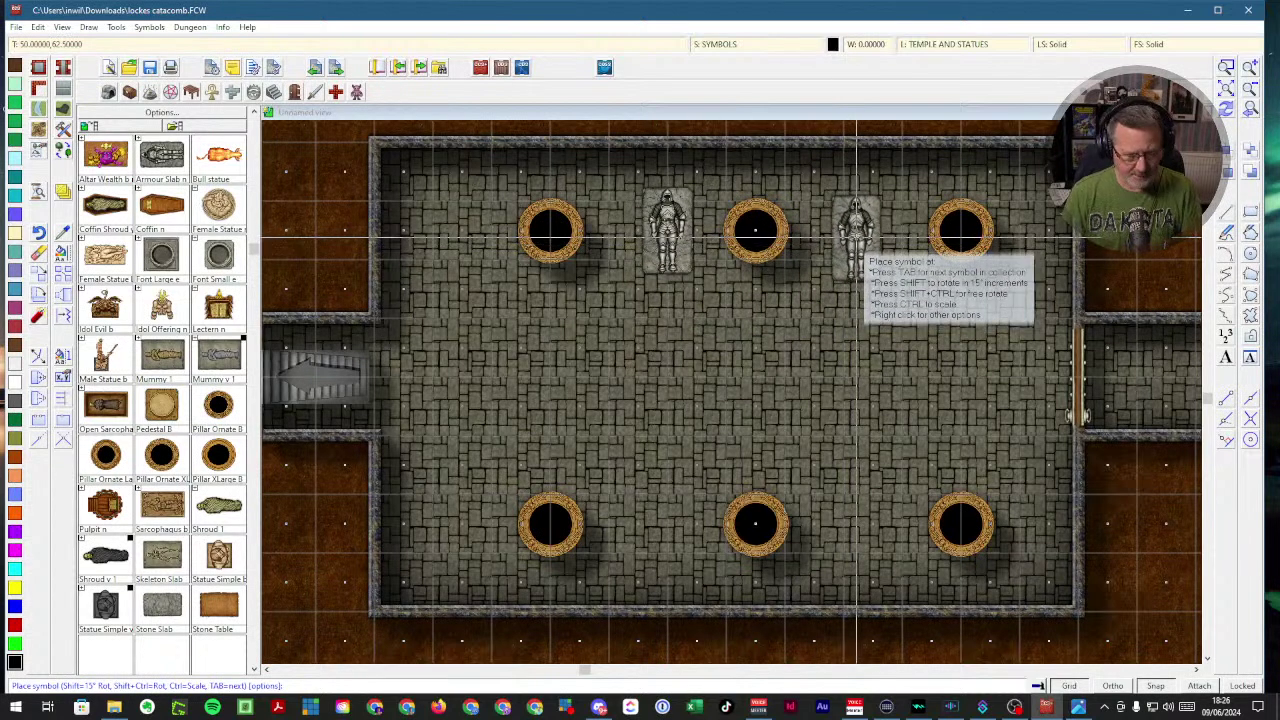
{"action": "key", "text": "Escape"}
{"action": "key", "text": "ctrl+z"}
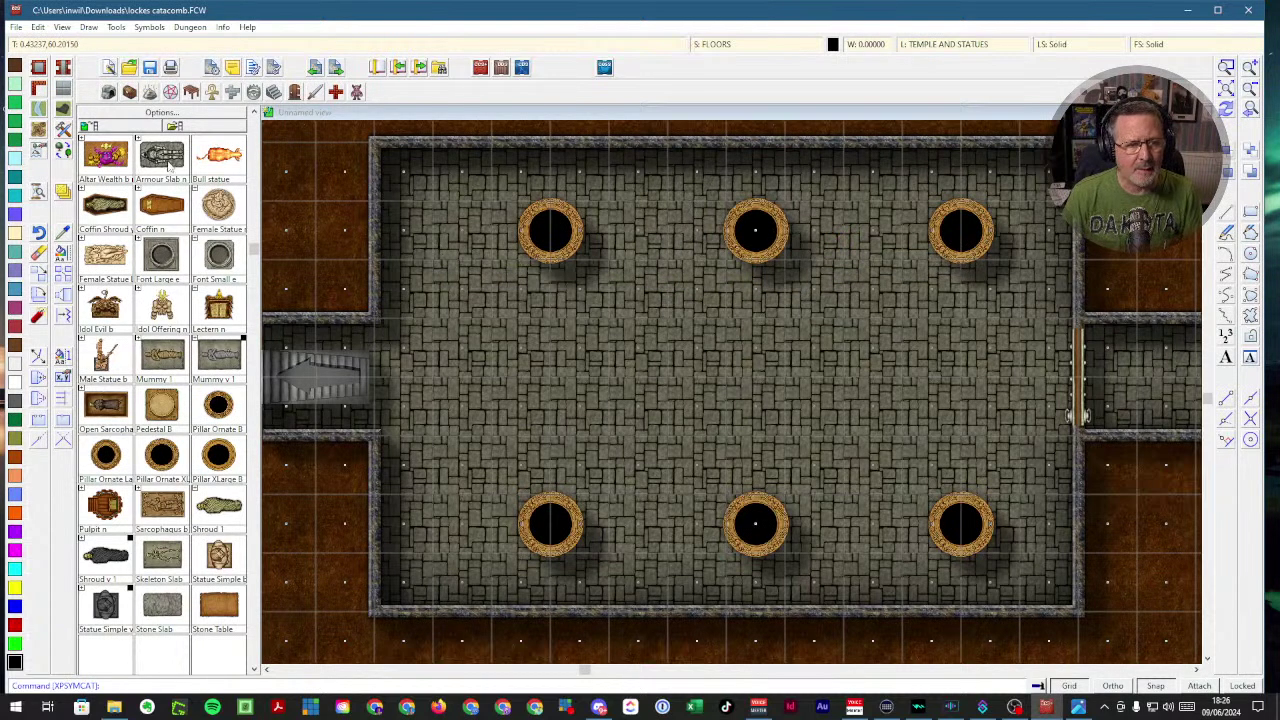
- Place an Armour Slab symbol in each of the two gaps between the three upper pillars
{"action": "left_click", "coordinate": [161, 157]}
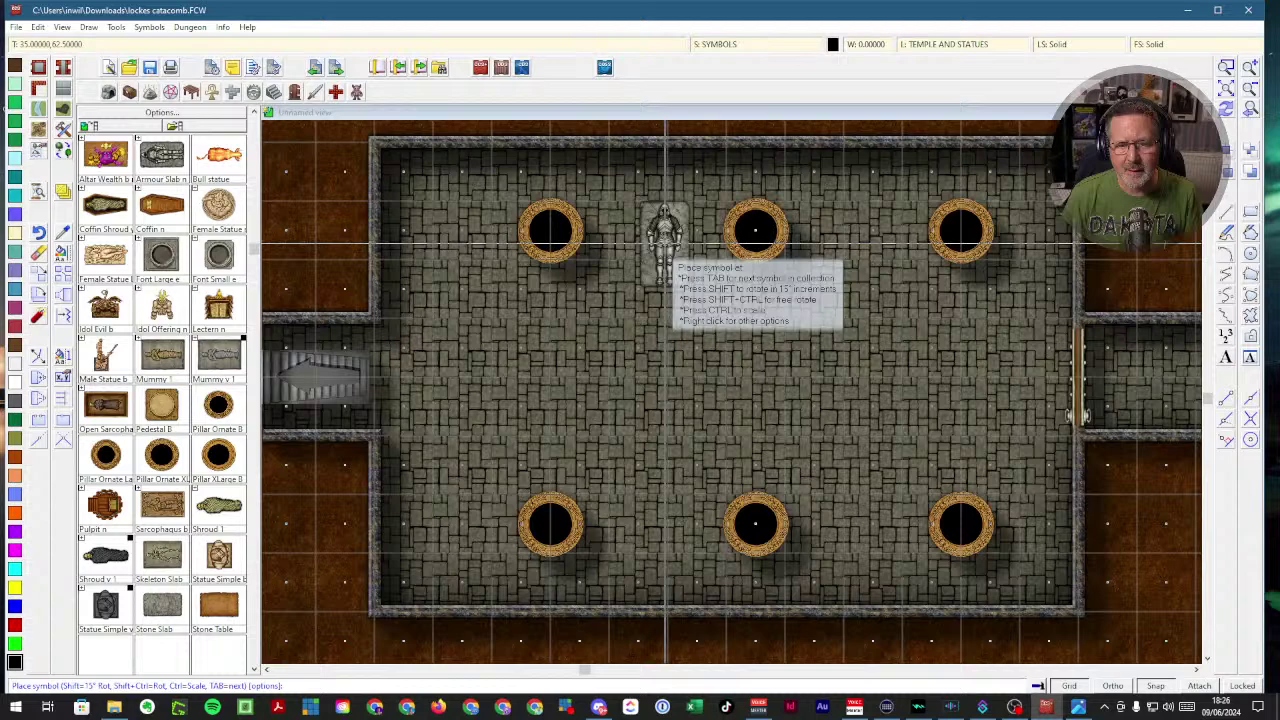
{"action": "left_click", "coordinate": [666, 232]}
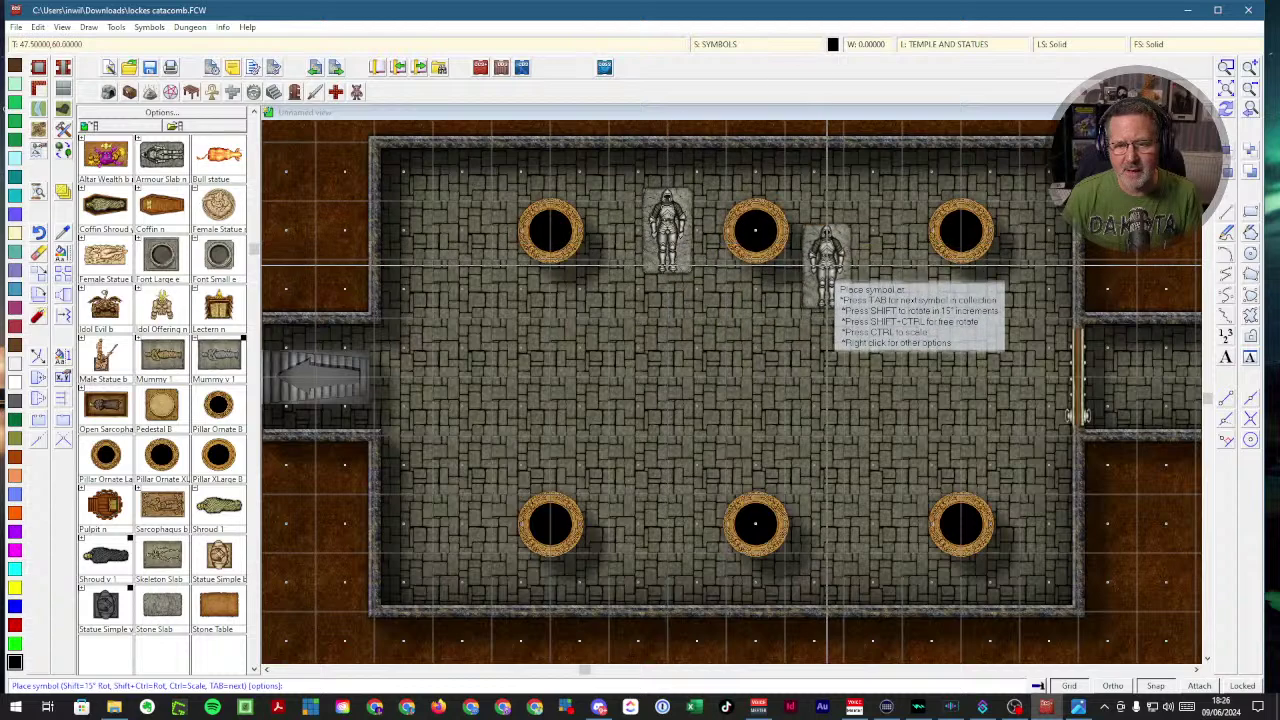
{"action": "left_click", "coordinate": [877, 230]}
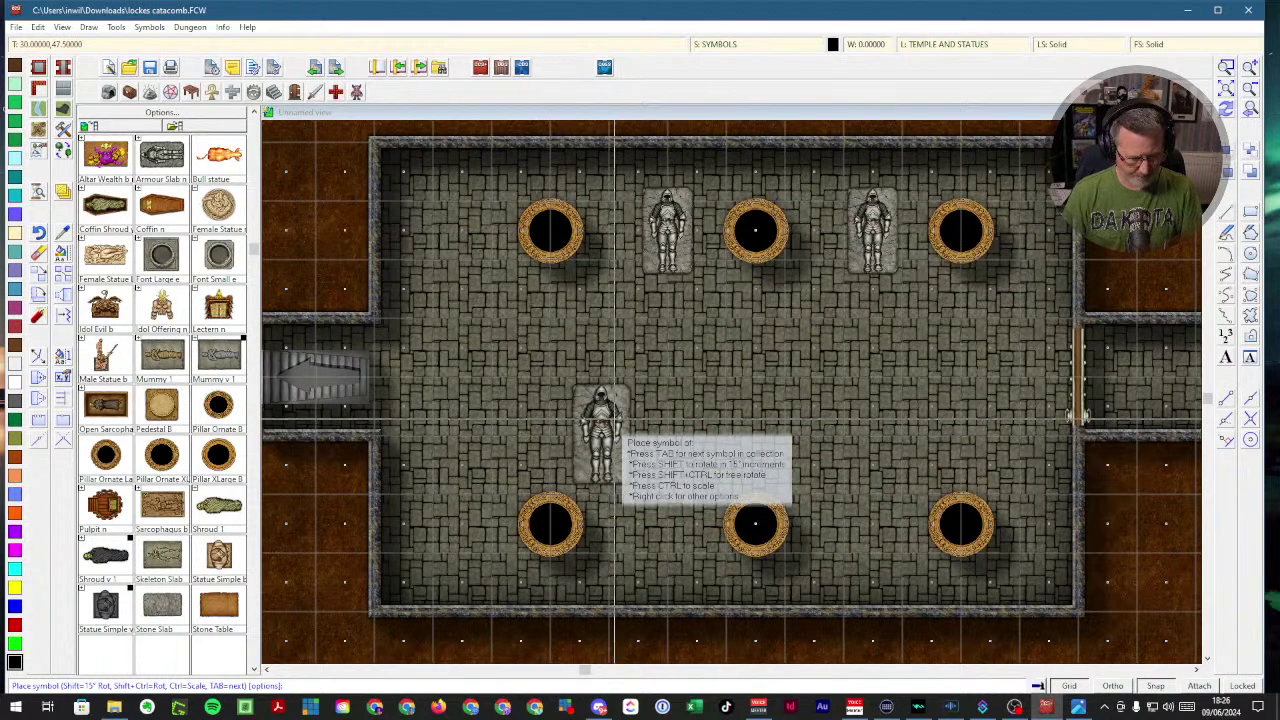
{"action": "key", "text": "Escape"}
{"action": "key", "text": "ctrl+z"}
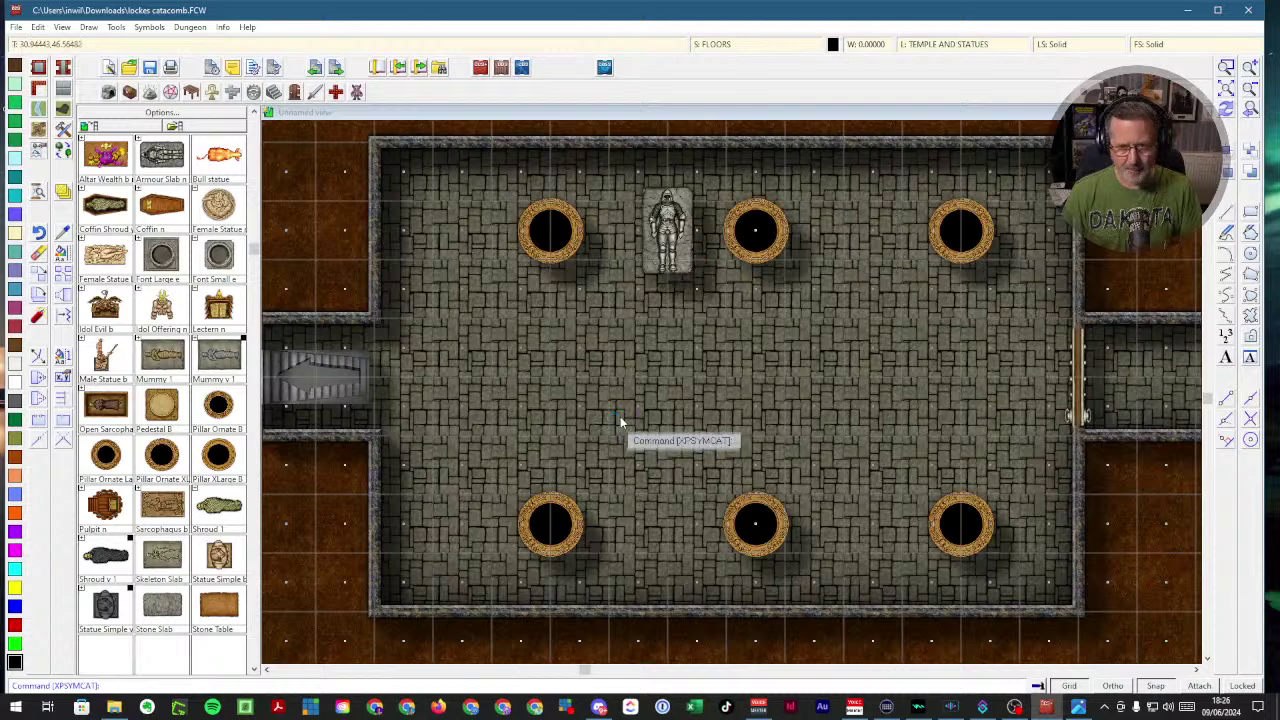
{"action": "left_click", "coordinate": [170, 158]}
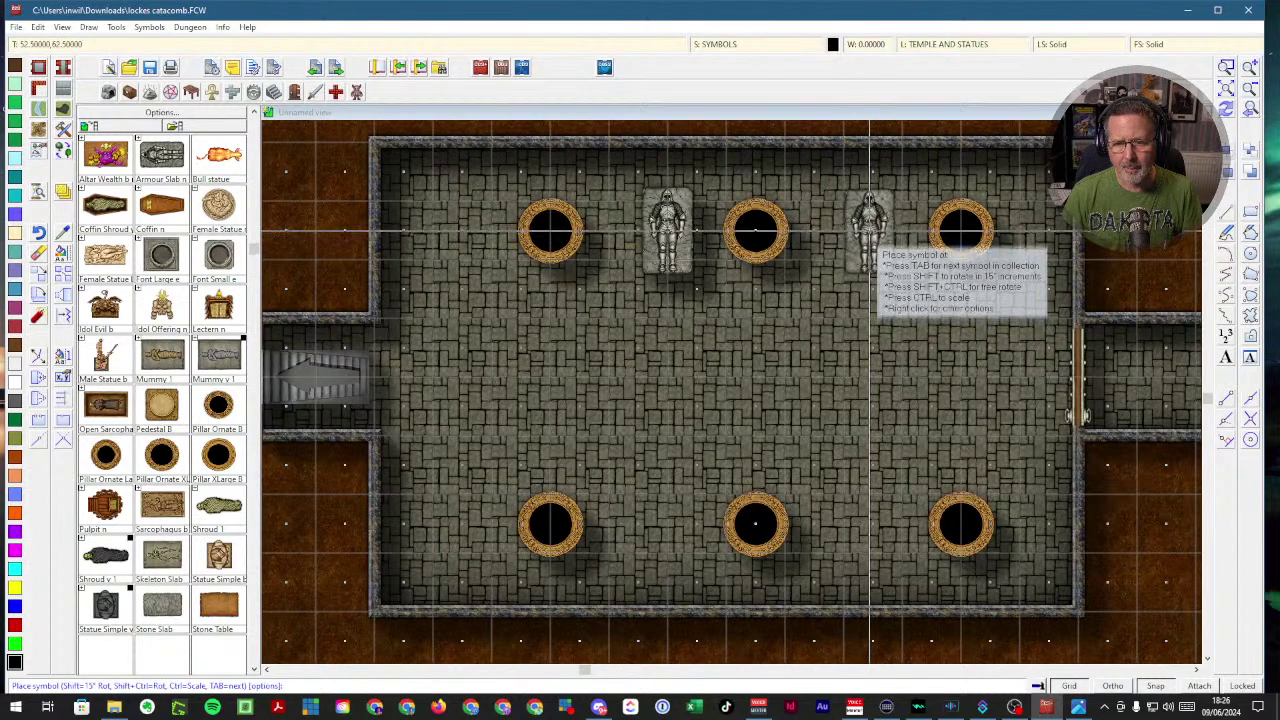
{"action": "left_click", "coordinate": [869, 231]}
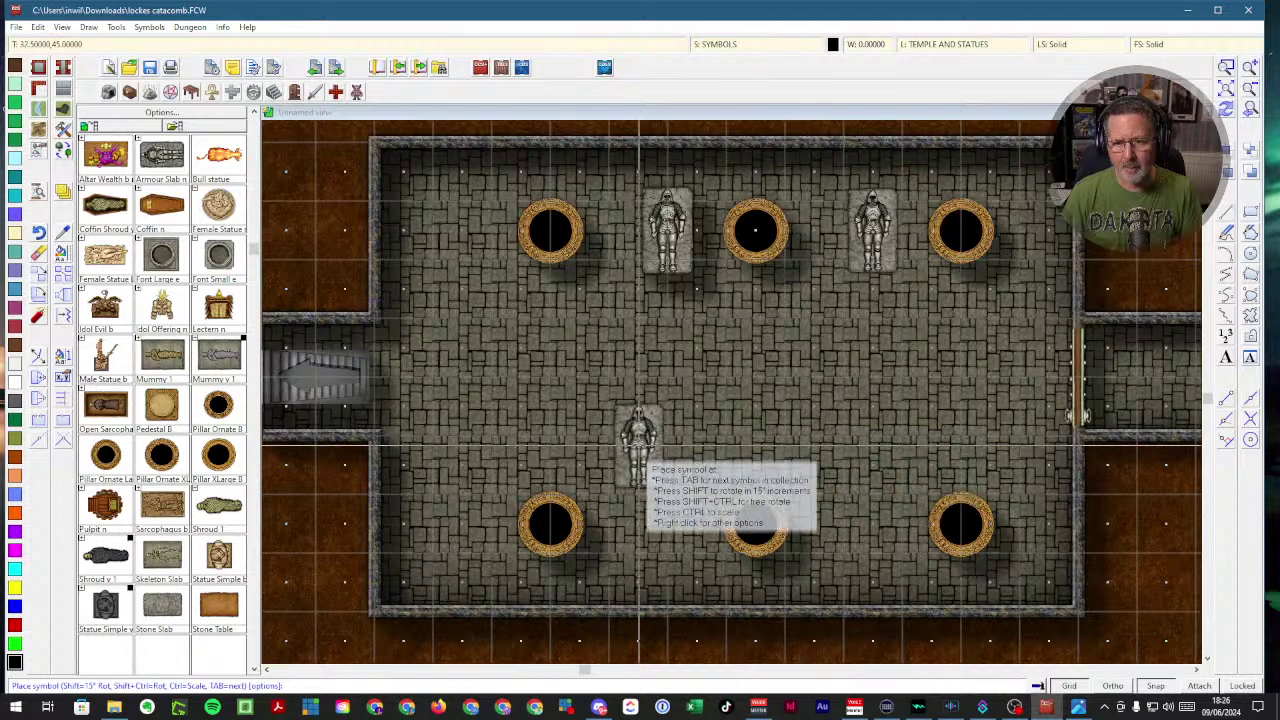
- Rotate the Armour Slab symbol 180° and place one in each of the two gaps between the lower pillars
{"action": "key", "text": "shift"}
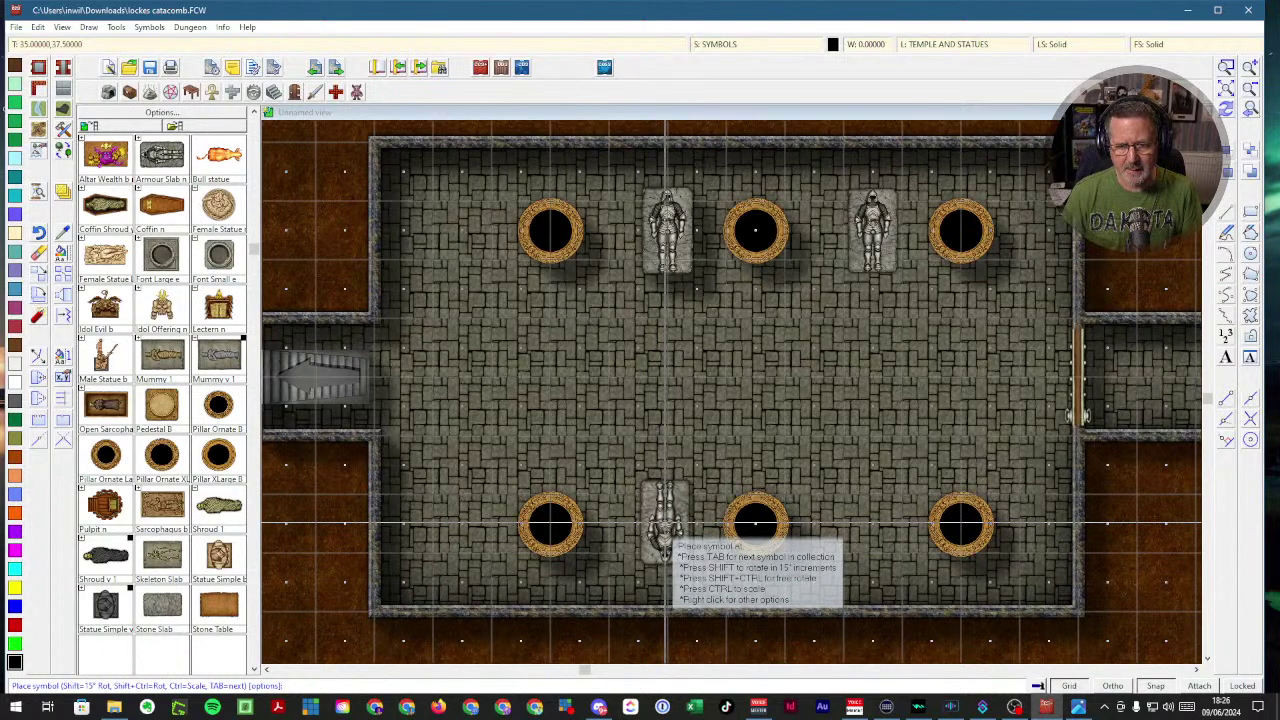
{"action": "left_click", "coordinate": [665, 522]}
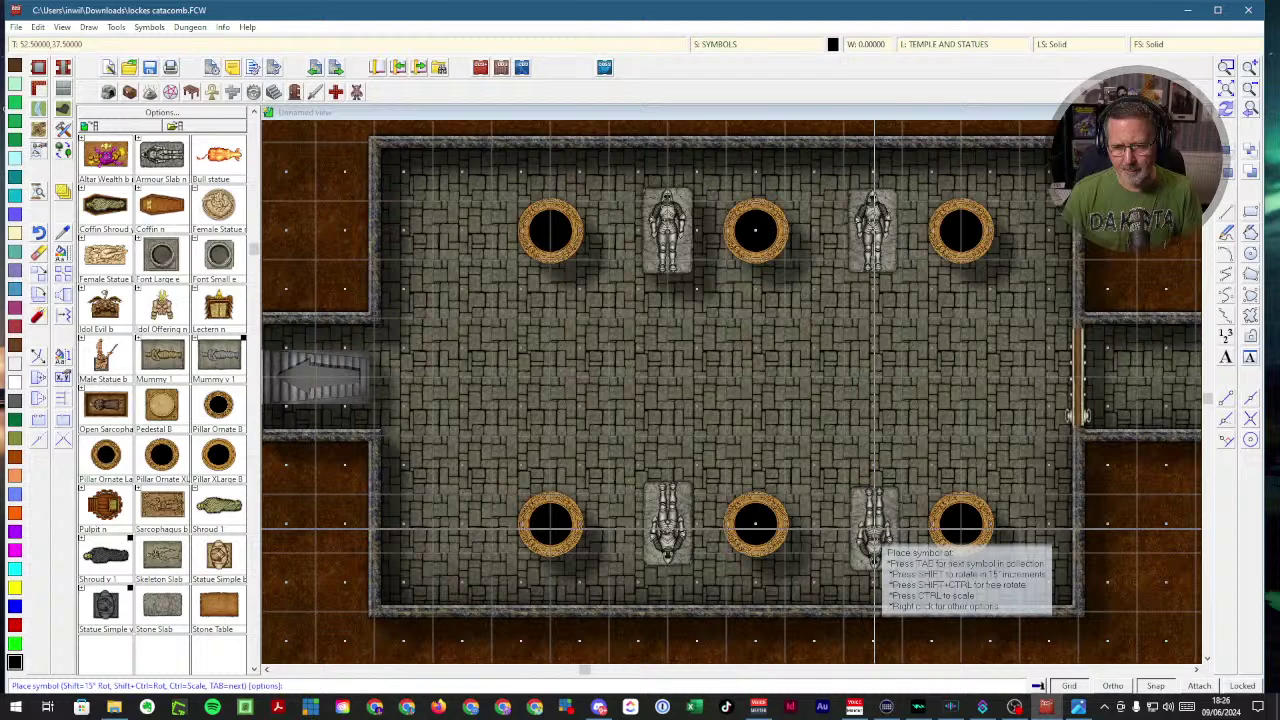
{"action": "left_click", "coordinate": [874, 524]}
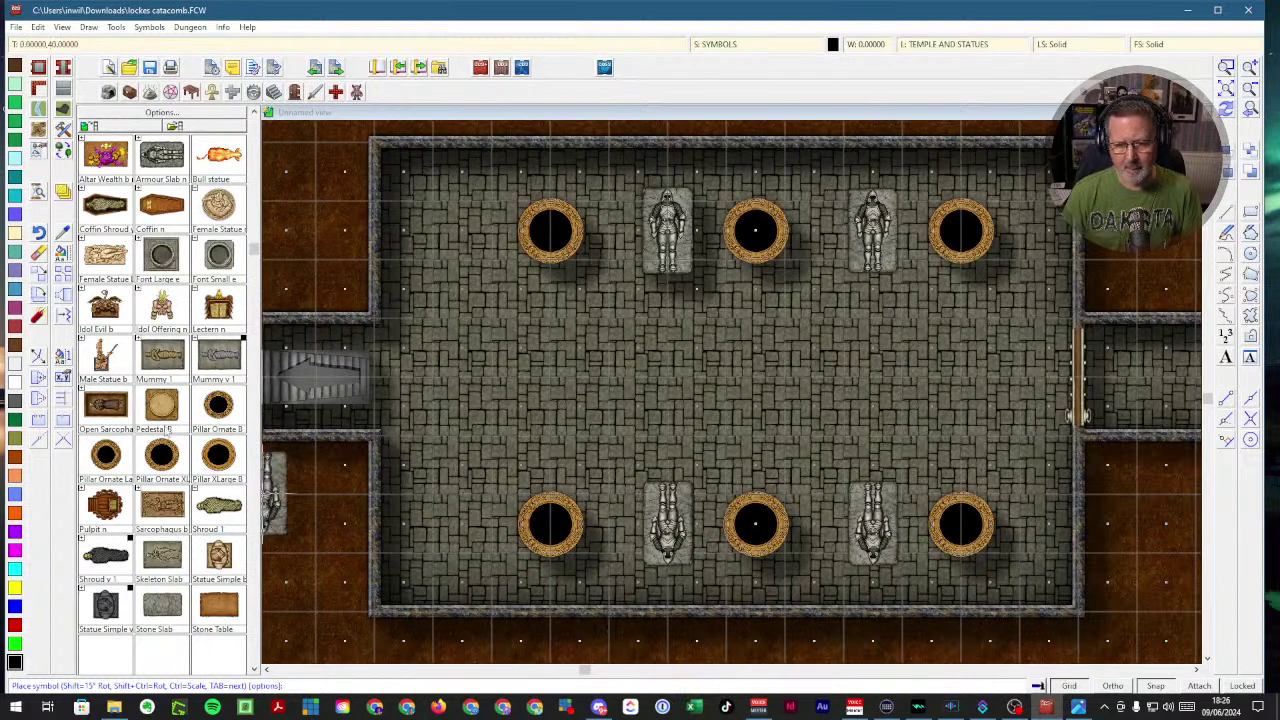
- Load the elemental and magic symbol catalog and place a Brazier in the centre of the room
{"action": "left_click", "coordinate": [295, 92]}
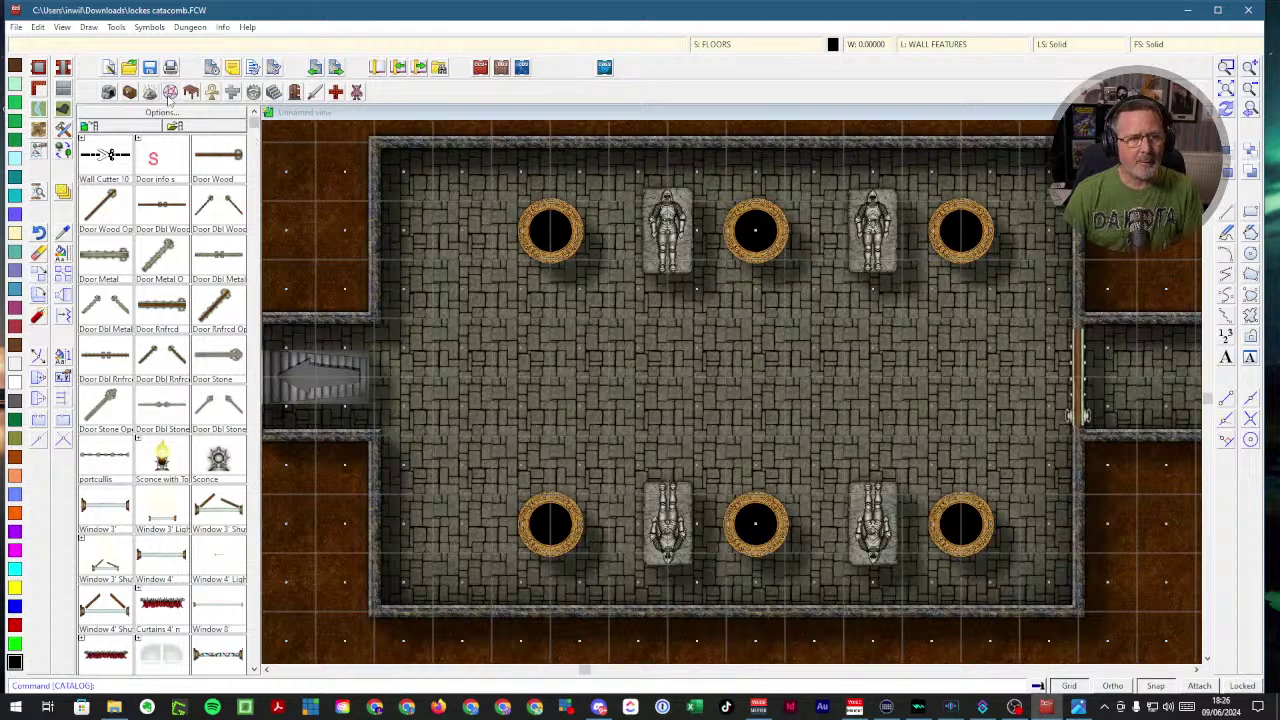
{"action": "left_click", "coordinate": [170, 92]}
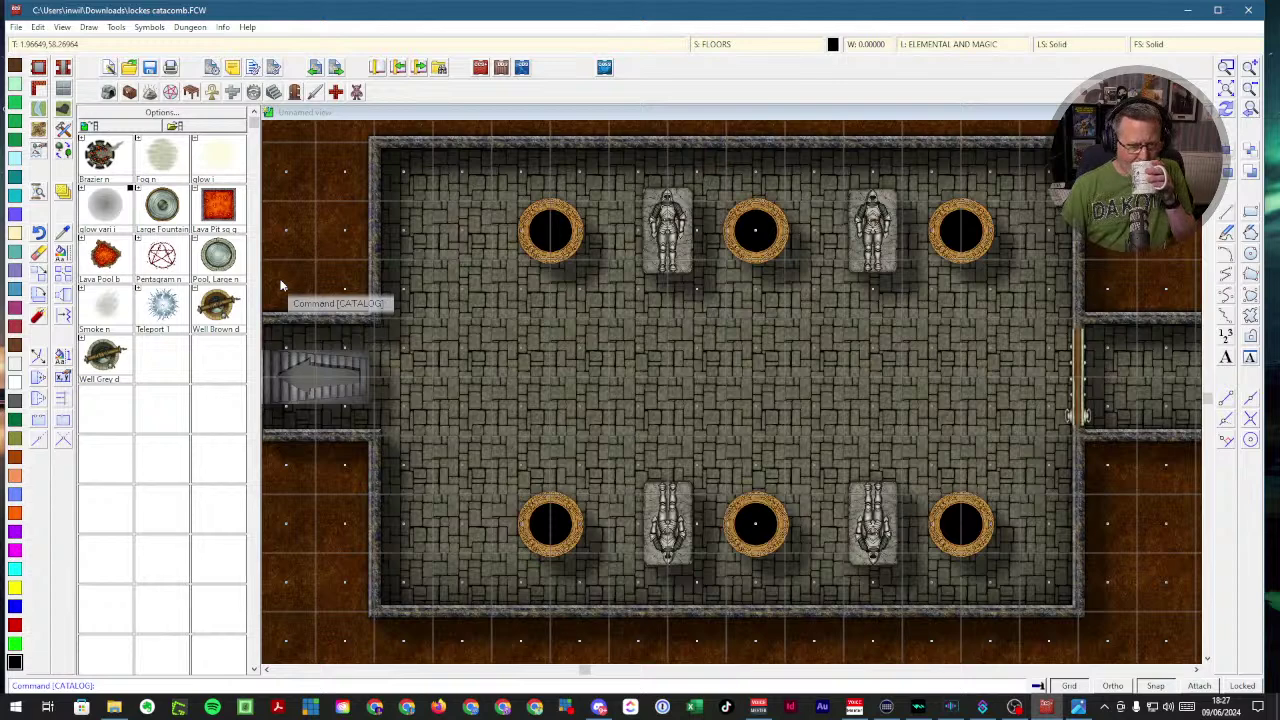
{"action": "left_click", "coordinate": [101, 155]}
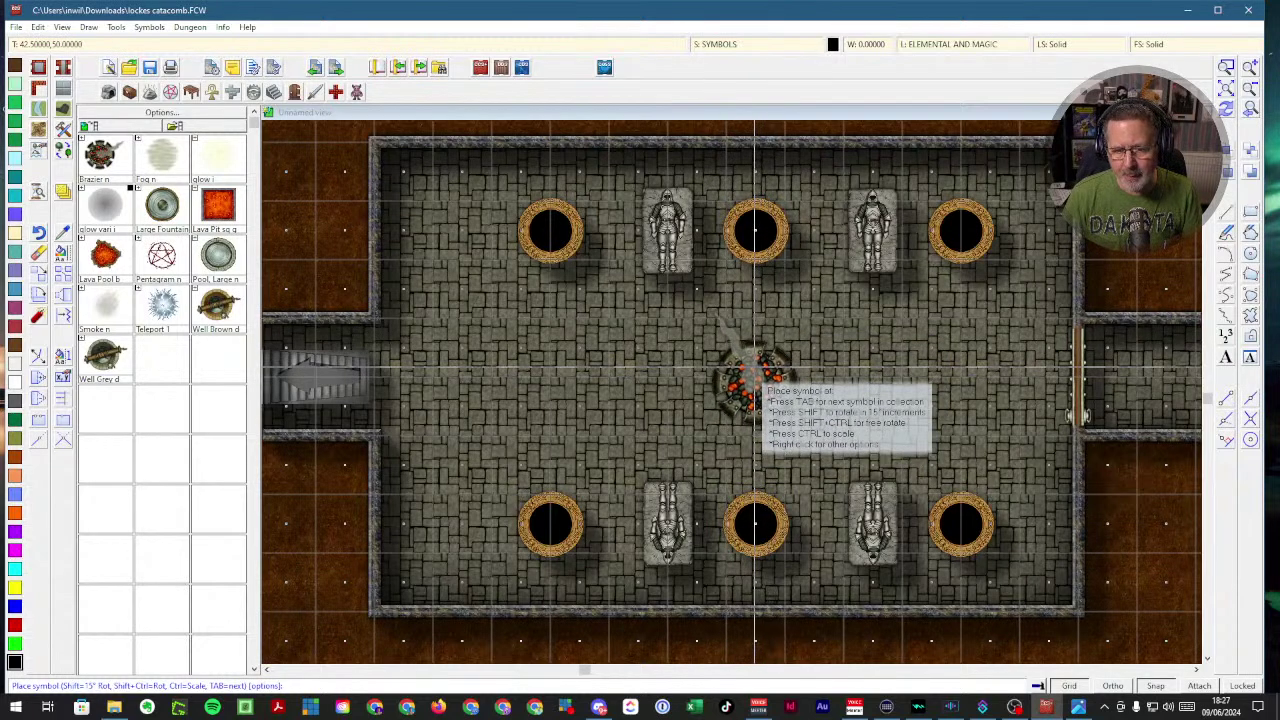
{"action": "left_click", "coordinate": [755, 365]}
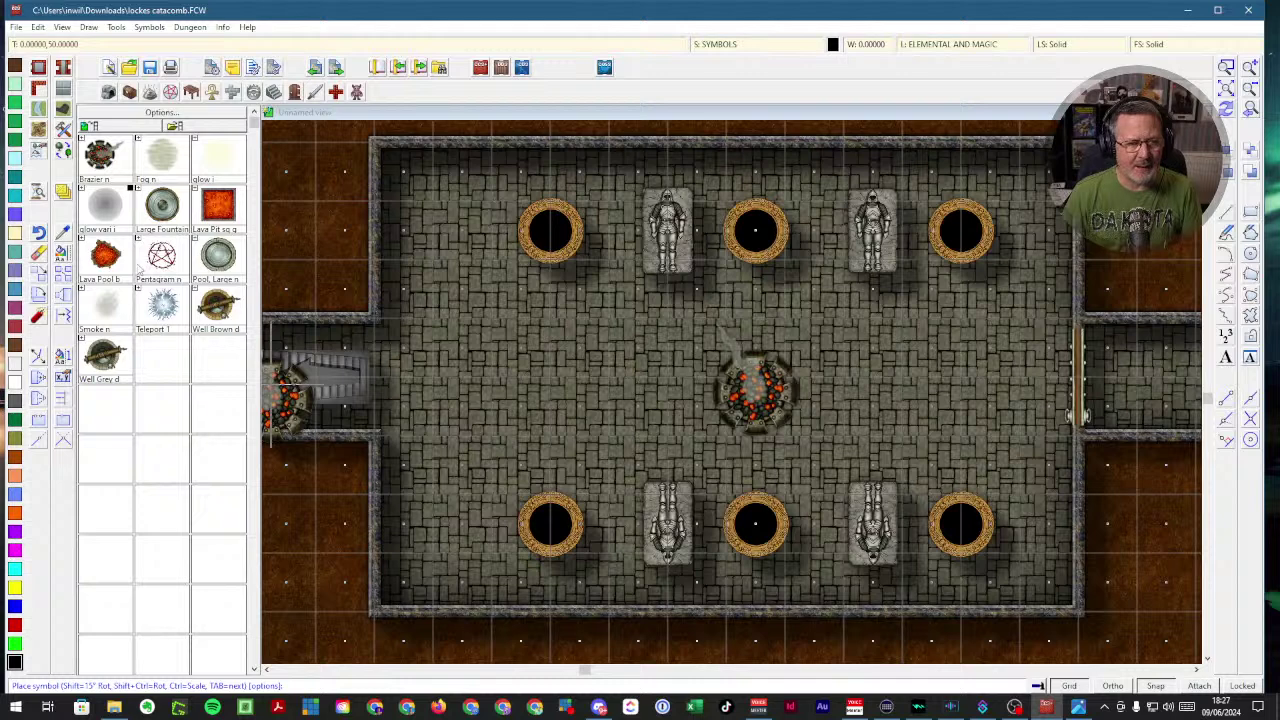
{"action": "key", "text": "Escape"}
{"action": "key", "text": "ctrl+z"}
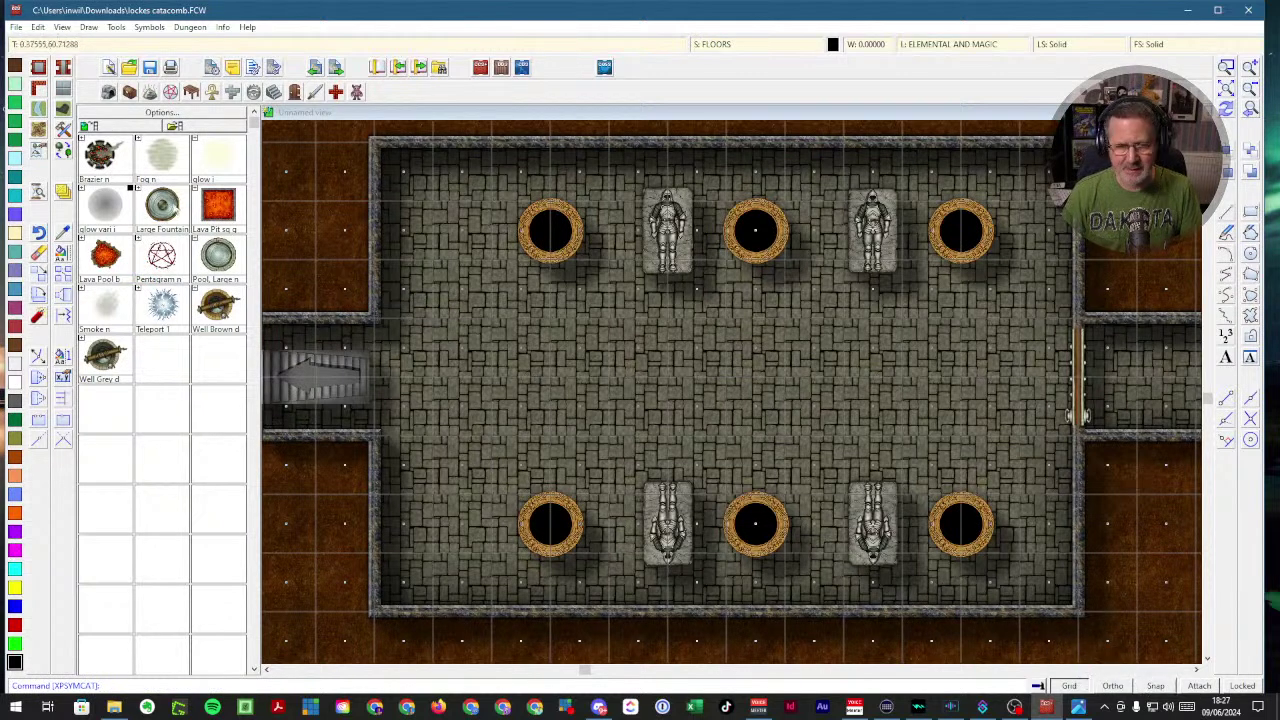
{"action": "left_click", "coordinate": [100, 155]}
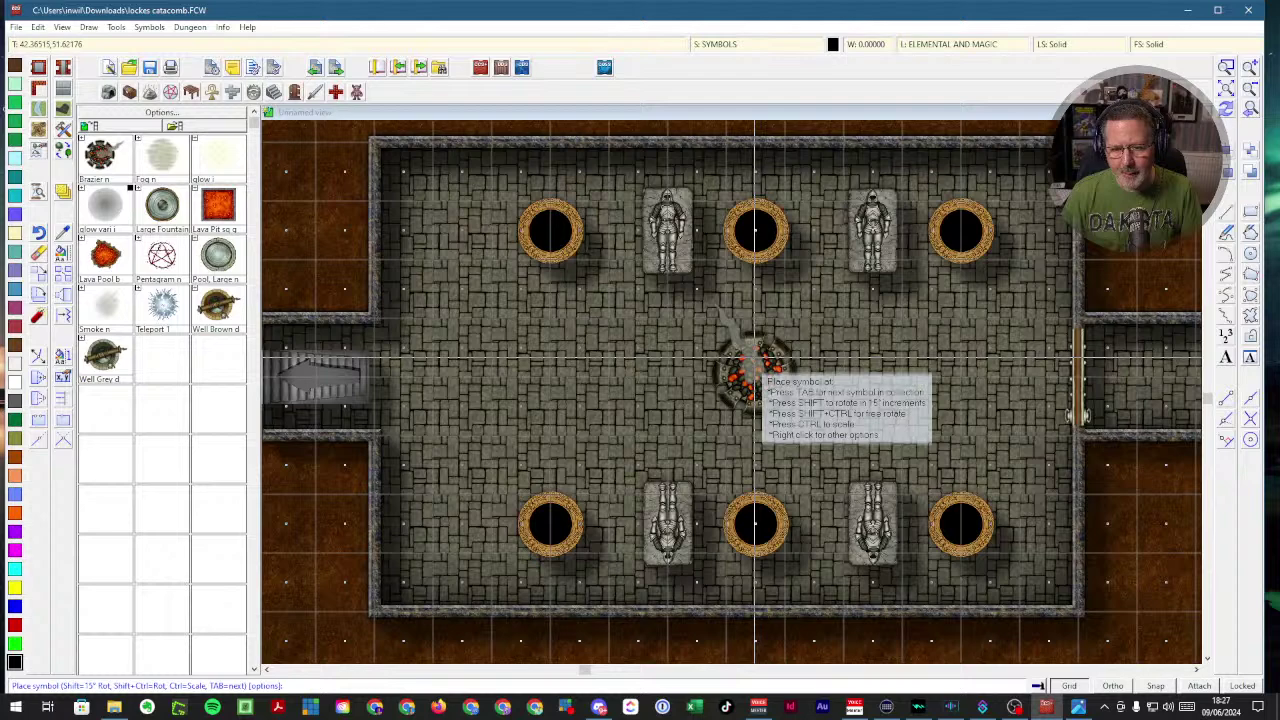
{"action": "left_click", "coordinate": [755, 357]}
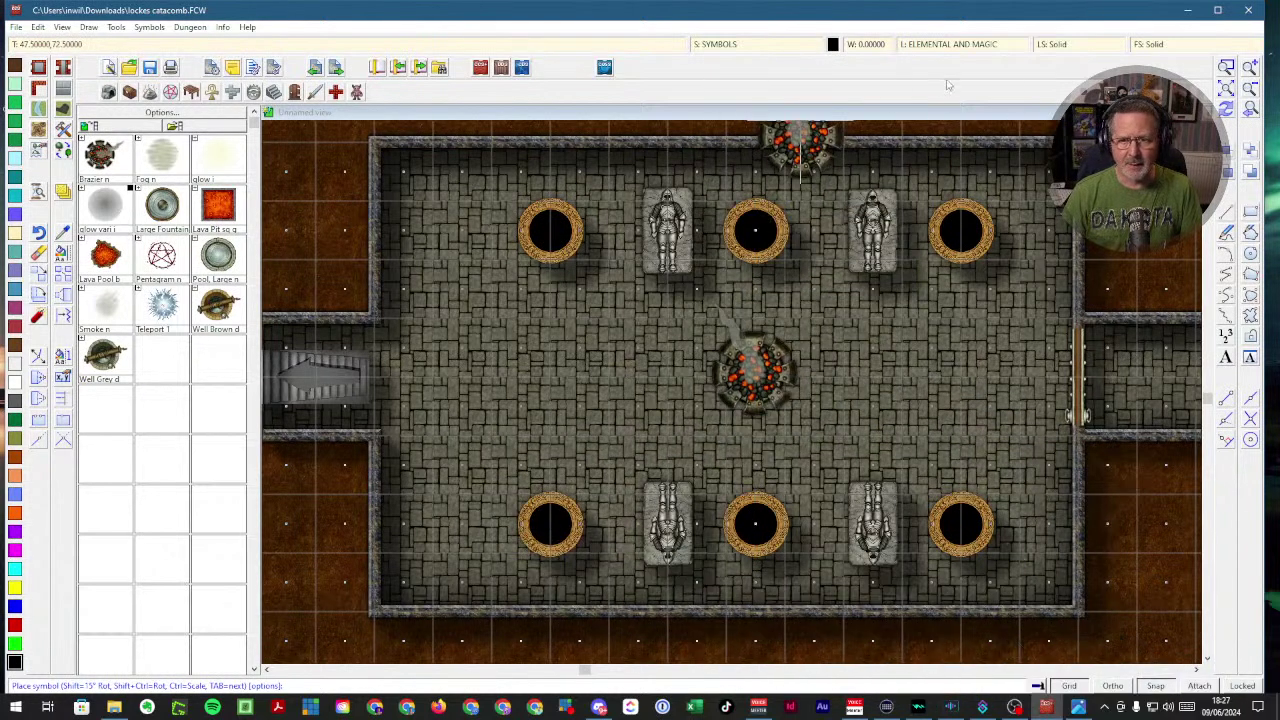
- Apply the activated sheet effects to the drawing, keeping SYMBOLS as the current sheet
{"action": "left_click", "coordinate": [772, 49]}
{"action": "left_click", "coordinate": [751, 509]}
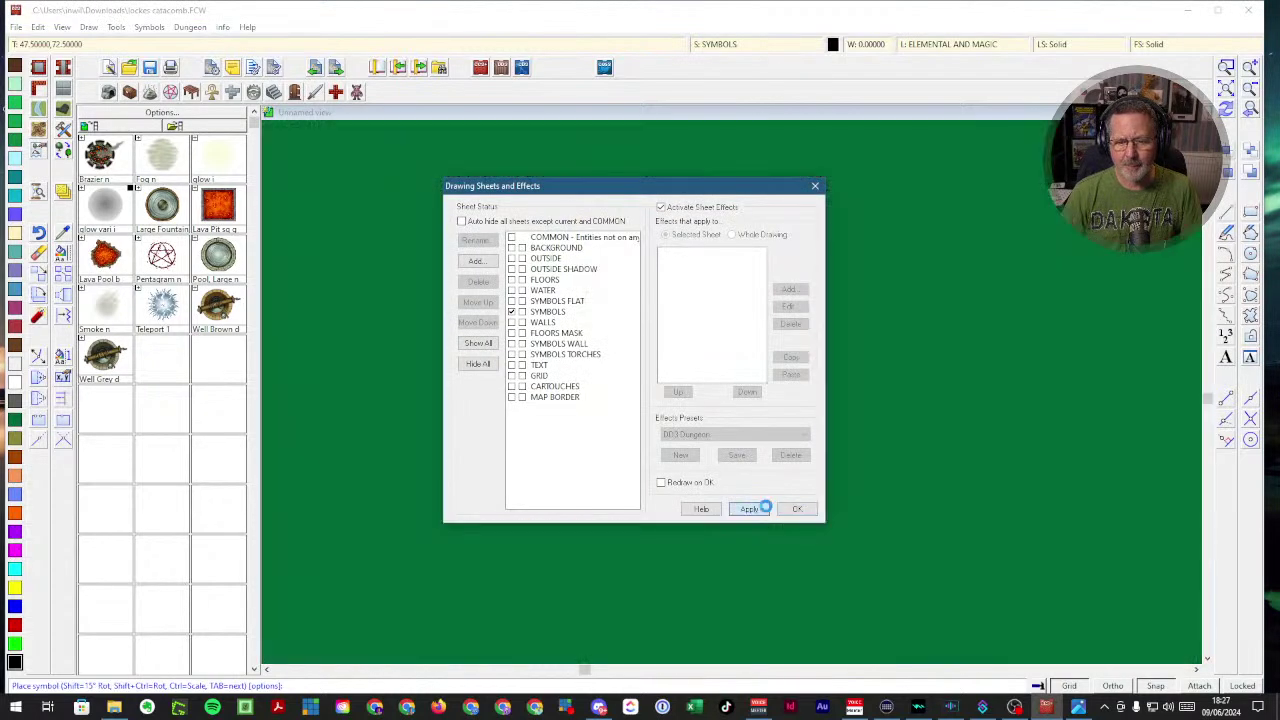
{"action": "left_click", "coordinate": [797, 509]}
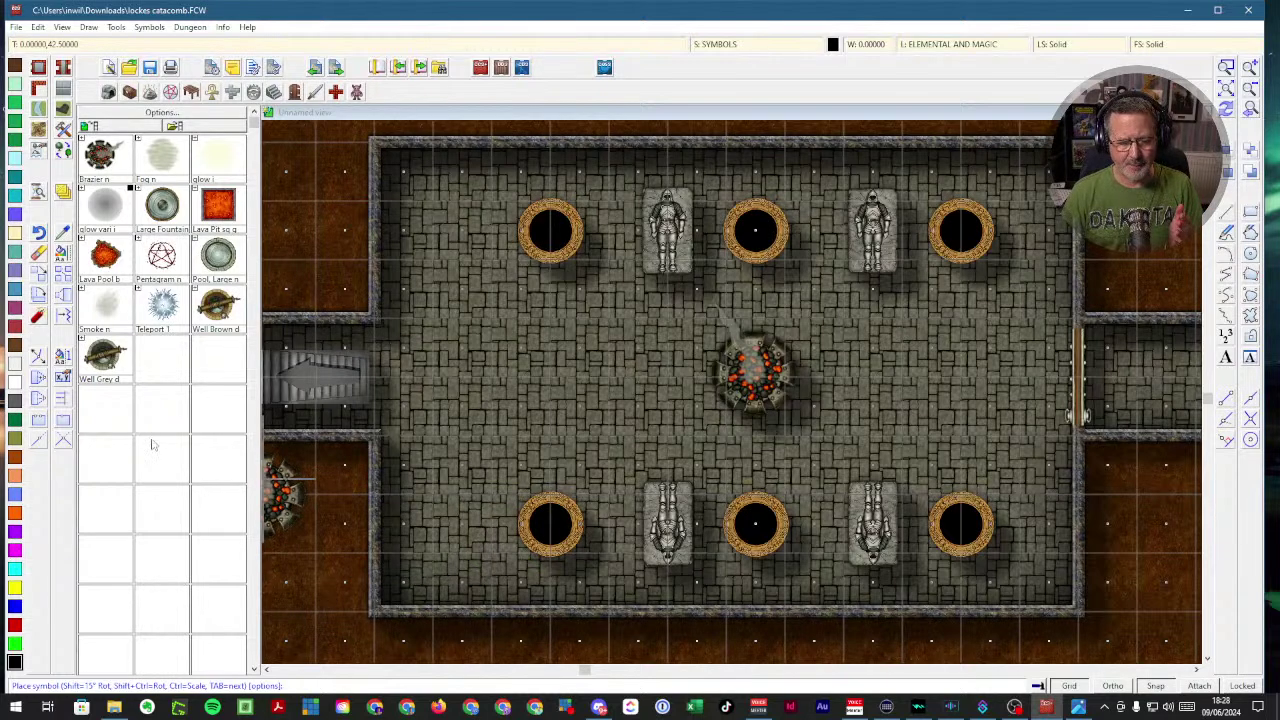
- Make SYMBOLS FLAT the current drawing sheet
{"action": "left_click", "coordinate": [727, 47]}
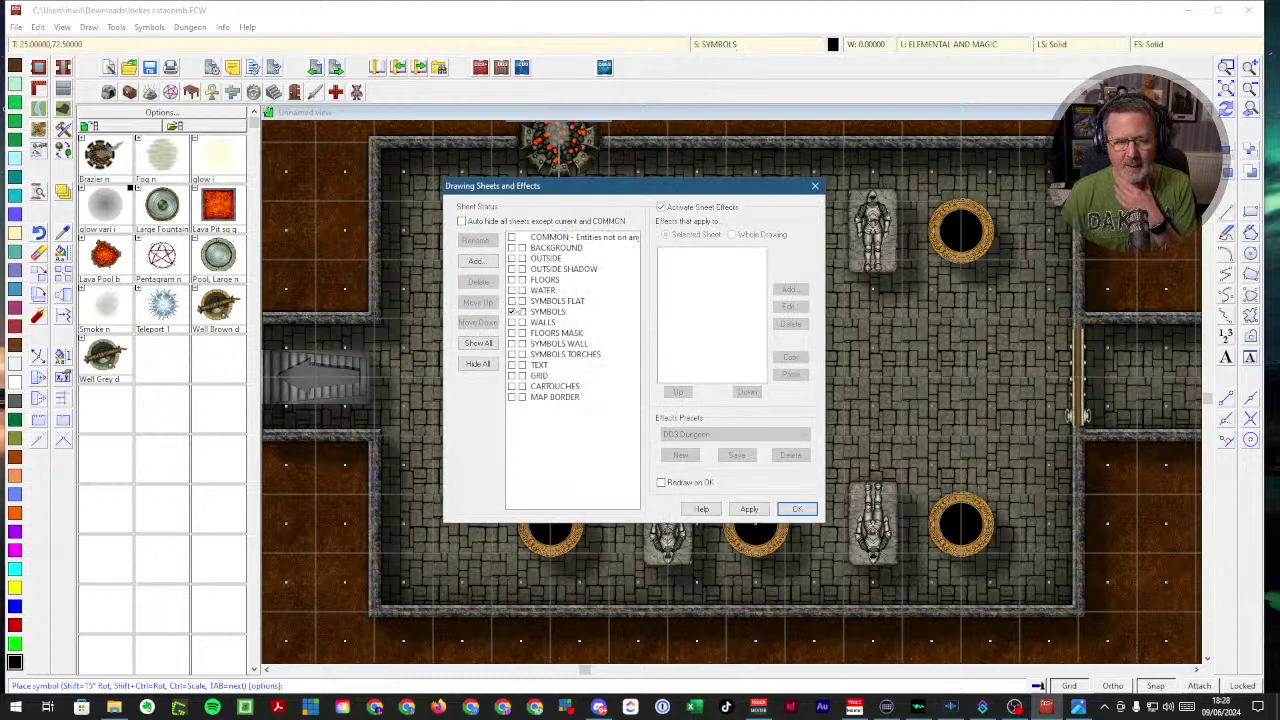
{"action": "left_click", "coordinate": [512, 301]}
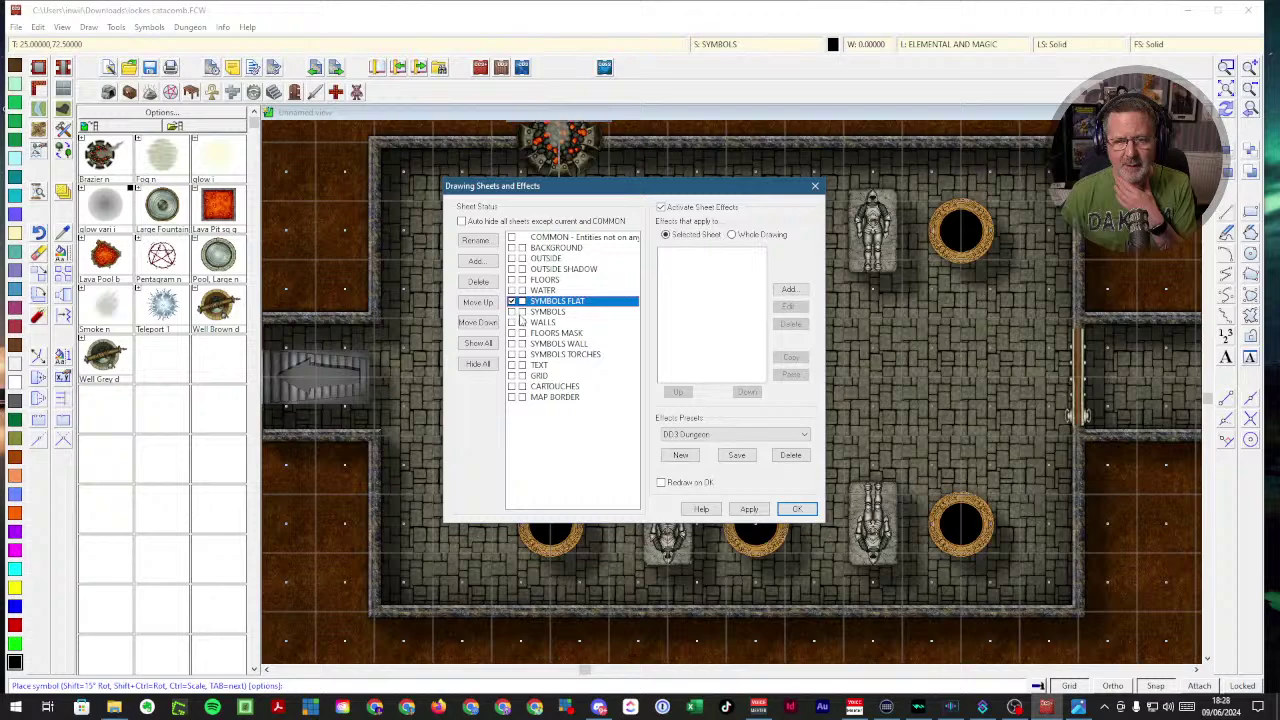
{"action": "left_click", "coordinate": [792, 510]}
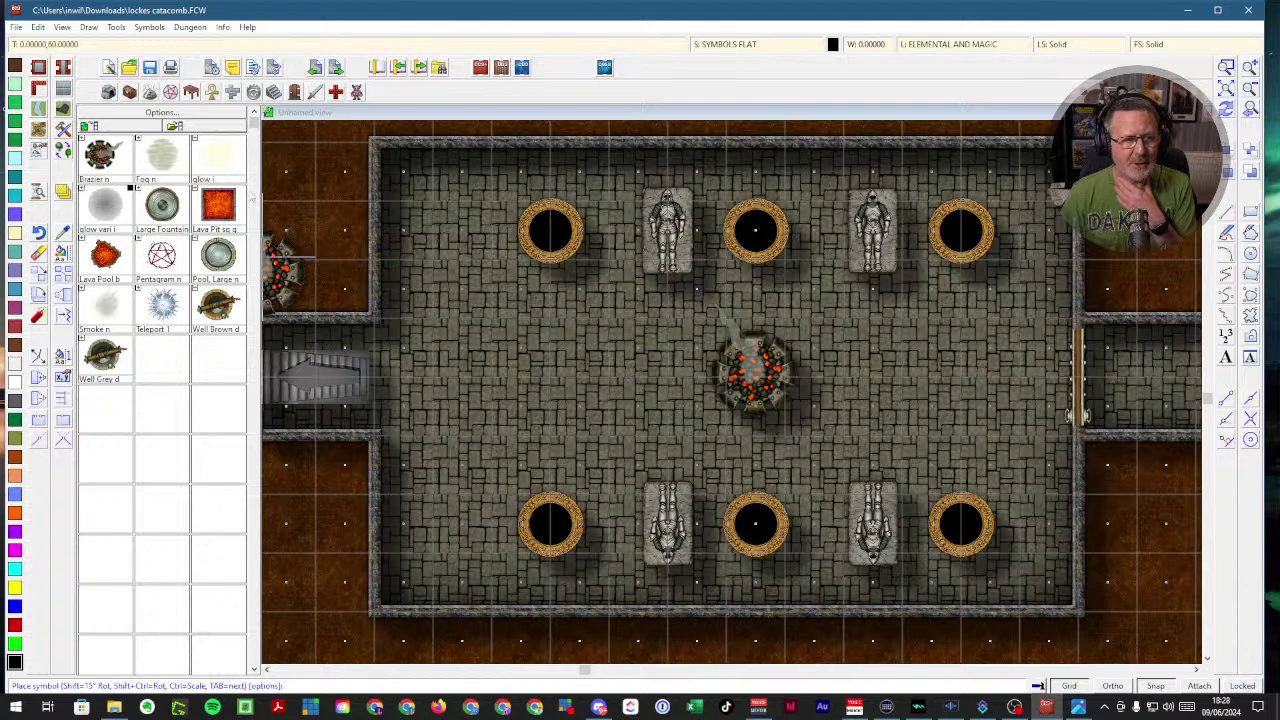
{"action": "right_click", "coordinate": [157, 418]}
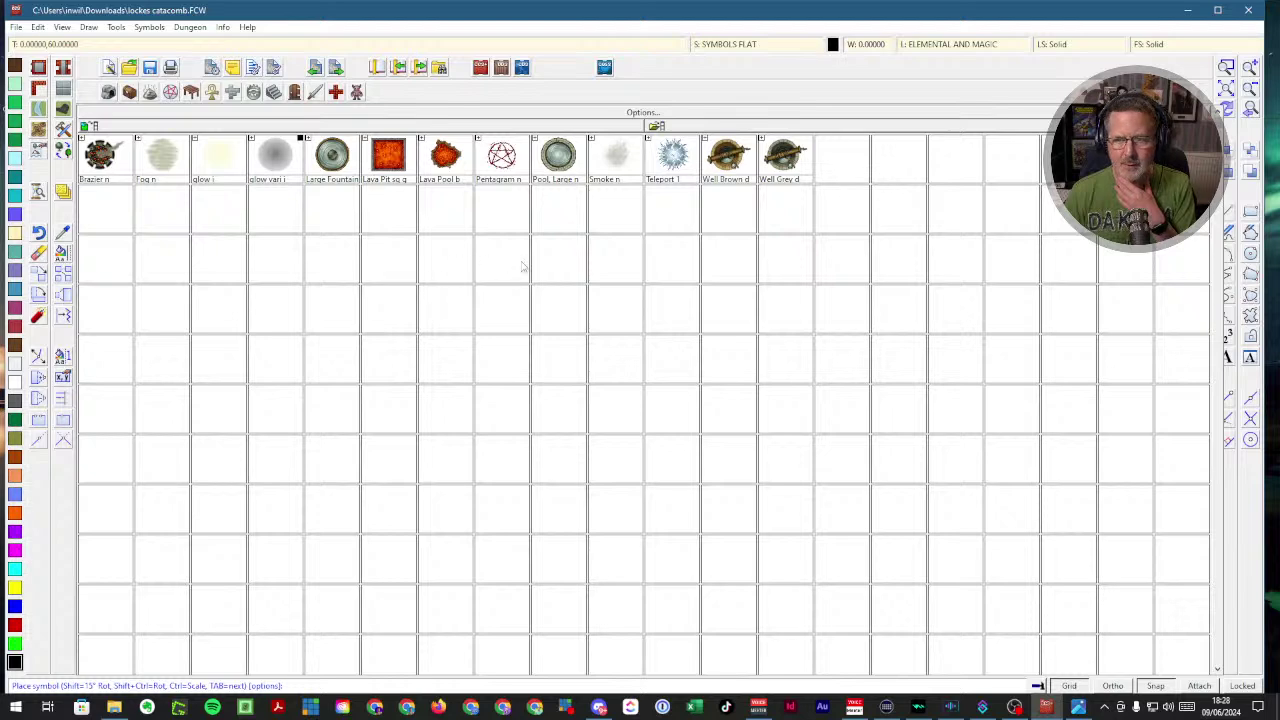
{"action": "right_click", "coordinate": [229, 364]}
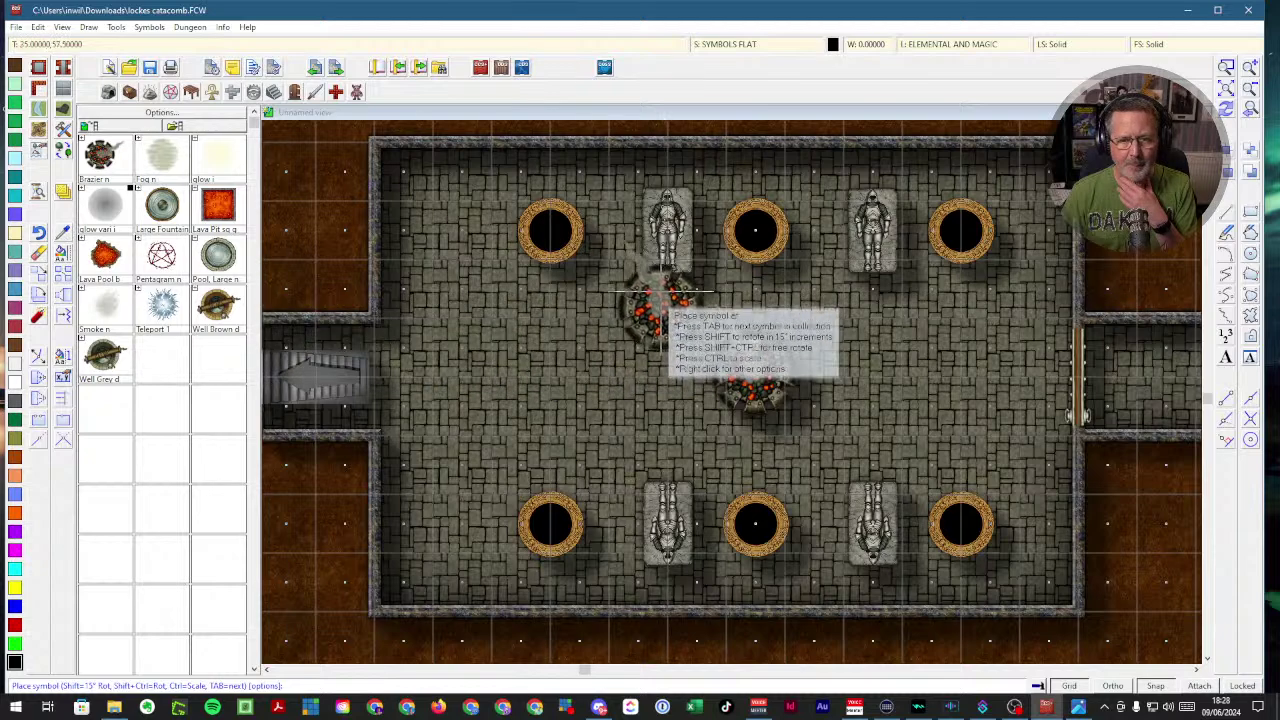
{"action": "right_click", "coordinate": [458, 282]}
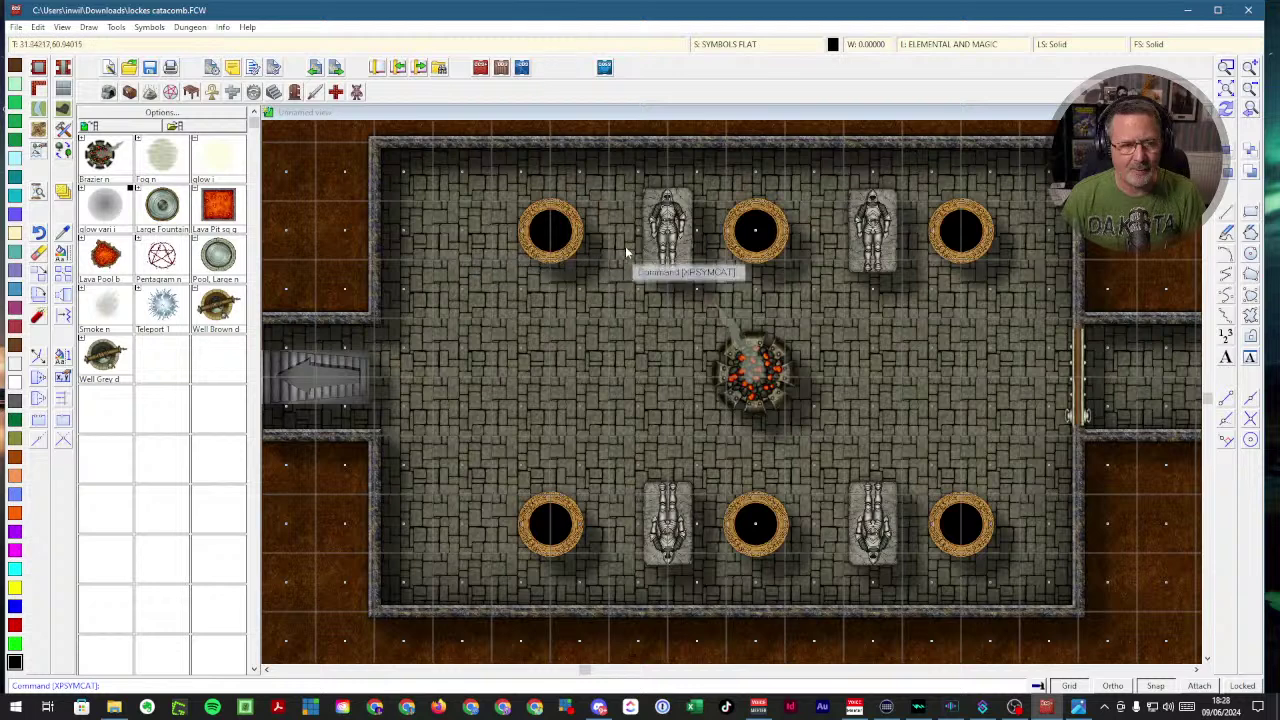
{"action": "right_click", "coordinate": [655, 238]}
{"action": "right_click", "coordinate": [664, 222]}
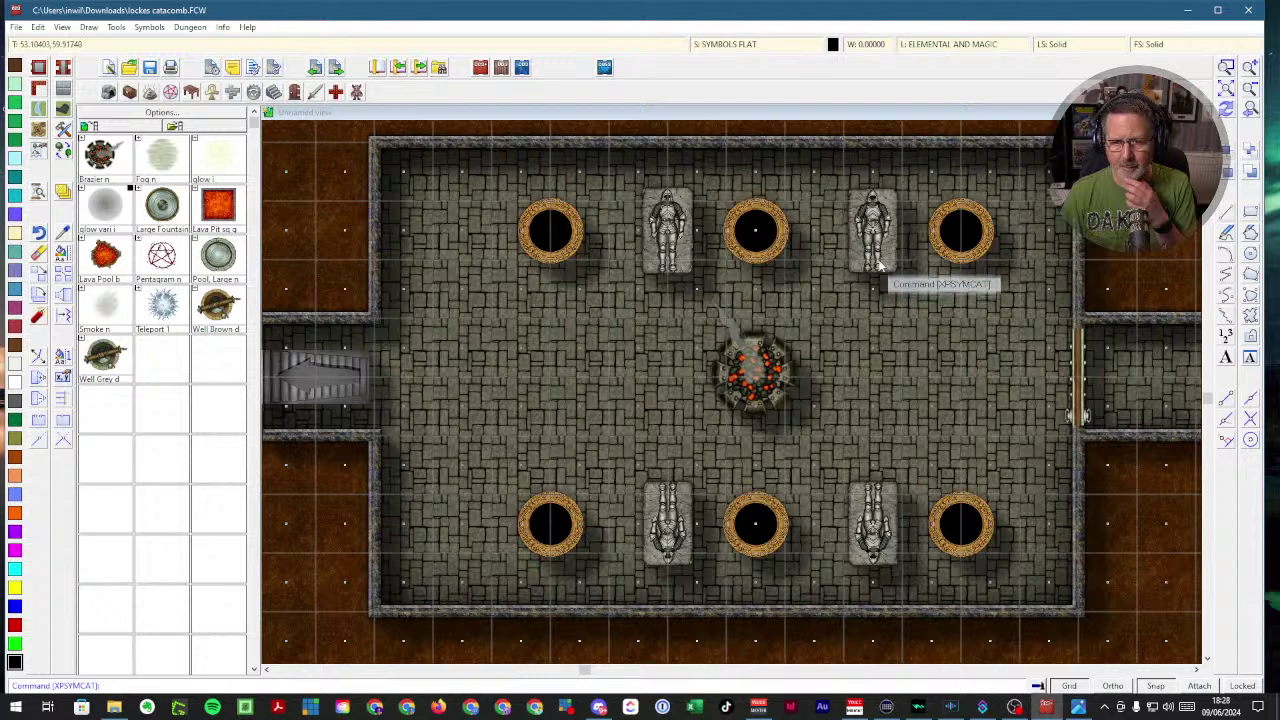
{"action": "right_click", "coordinate": [670, 245]}
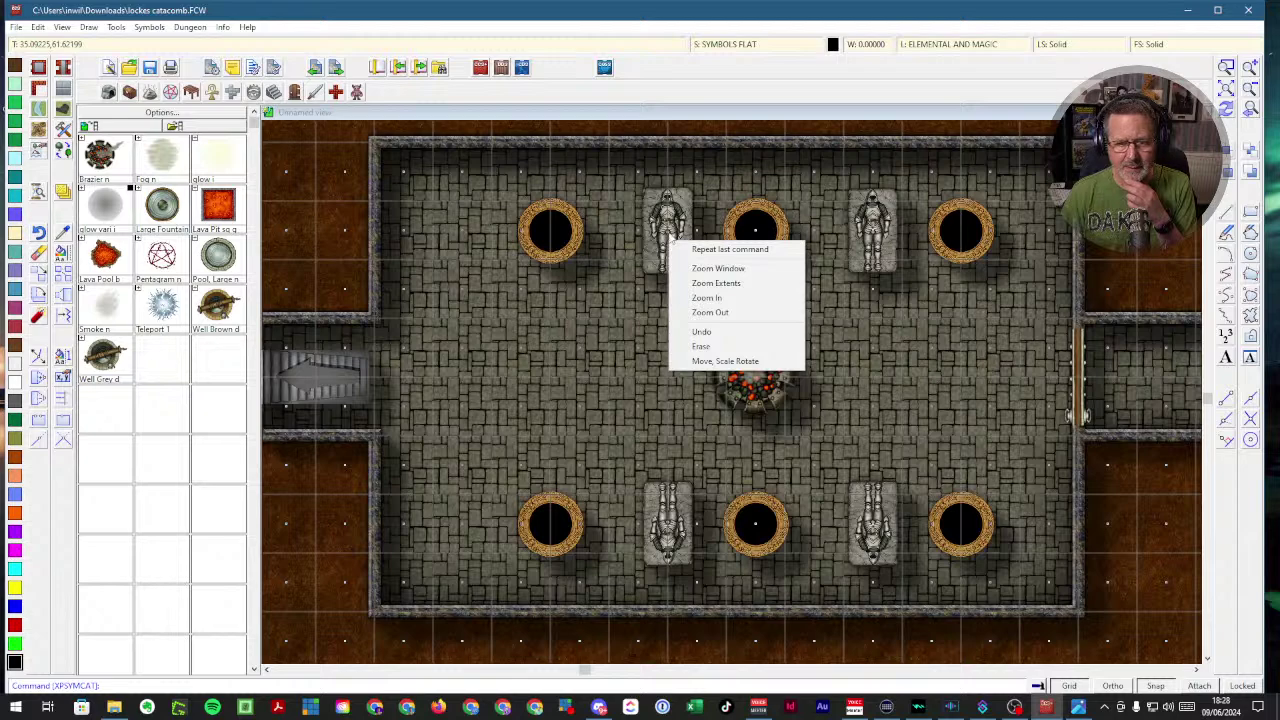
{"action": "left_click", "coordinate": [728, 249]}
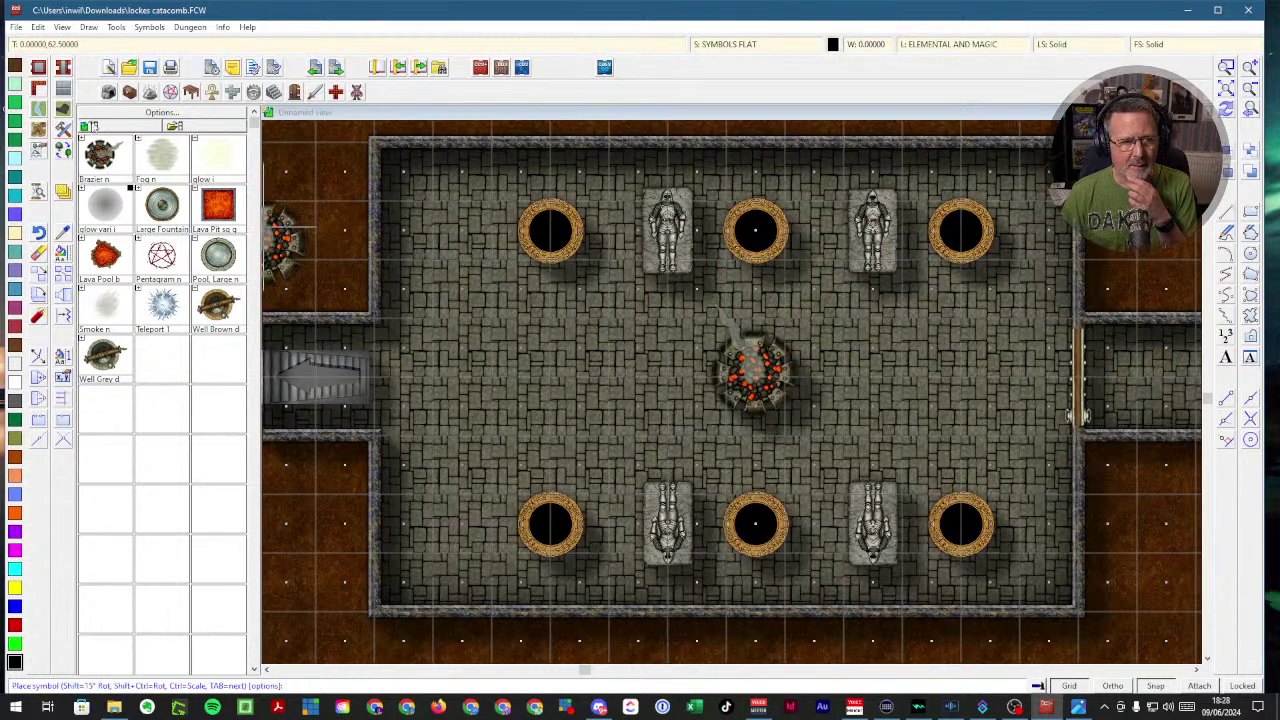
{"action": "left_click", "coordinate": [64, 68]}
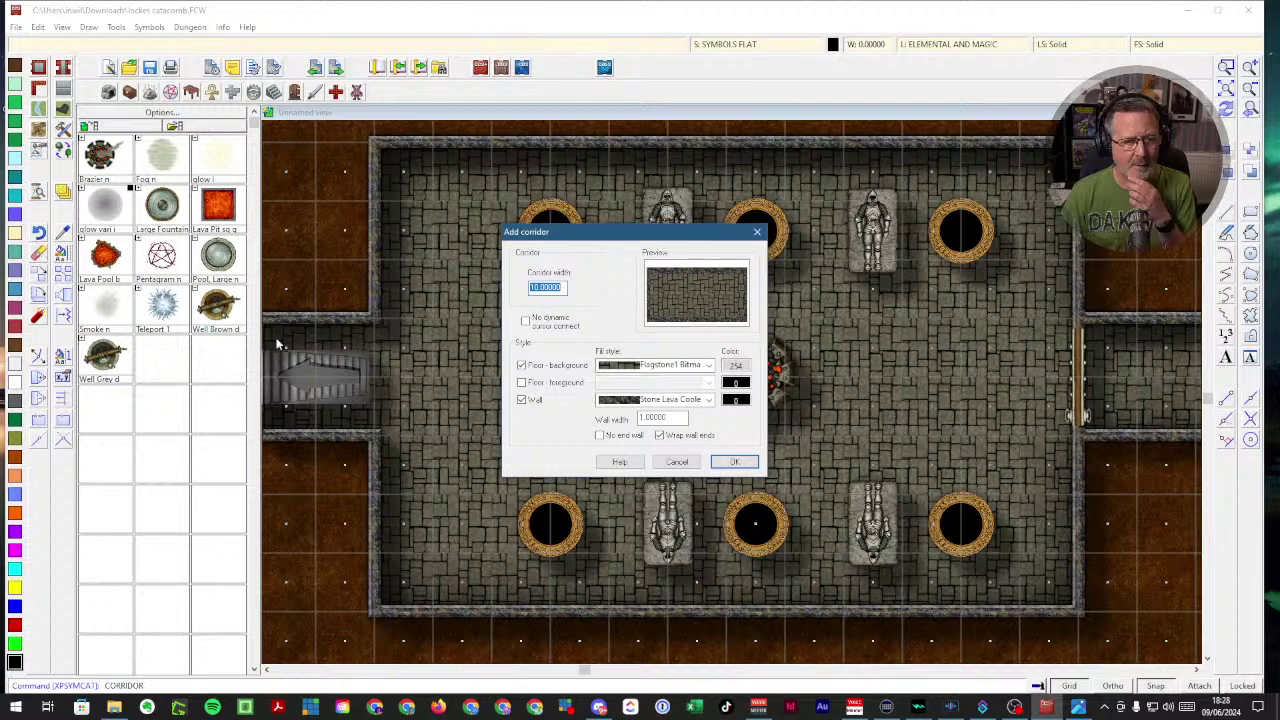
{"action": "left_click", "coordinate": [679, 462]}
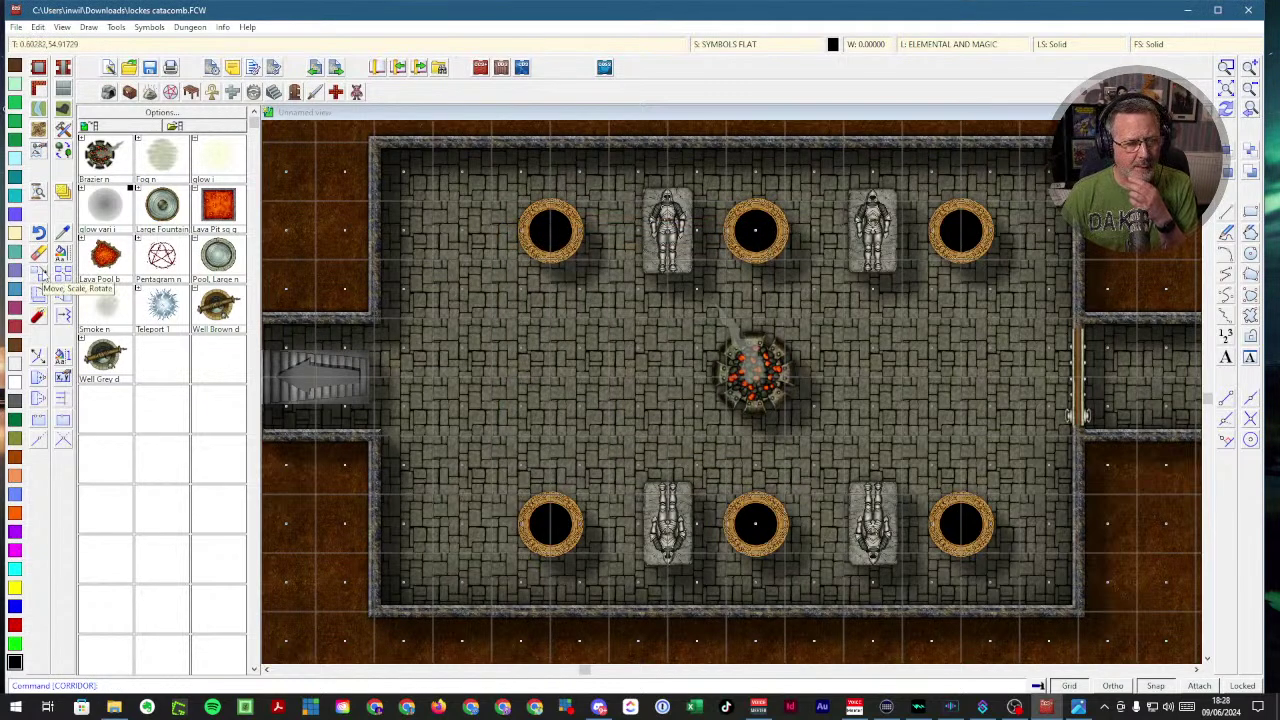
{"action": "left_click", "coordinate": [38, 273]}
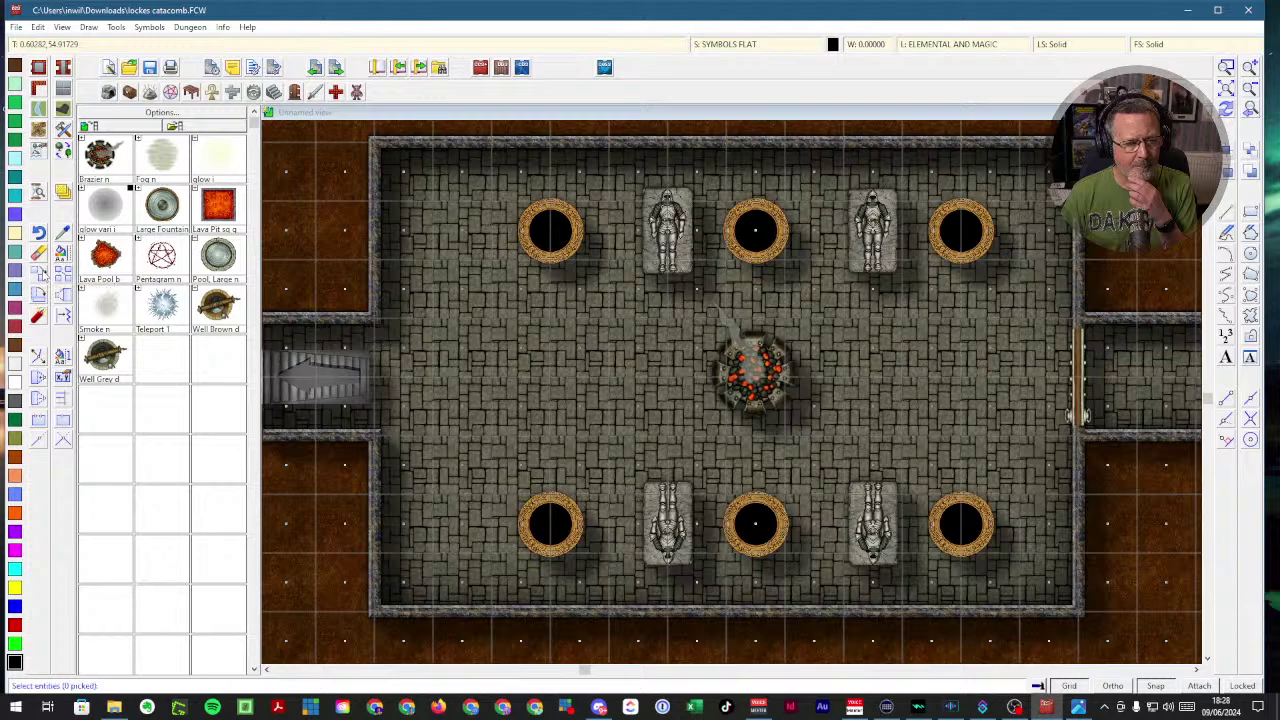
{"action": "left_click", "coordinate": [653, 243]}
{"action": "left_click", "coordinate": [655, 225]}
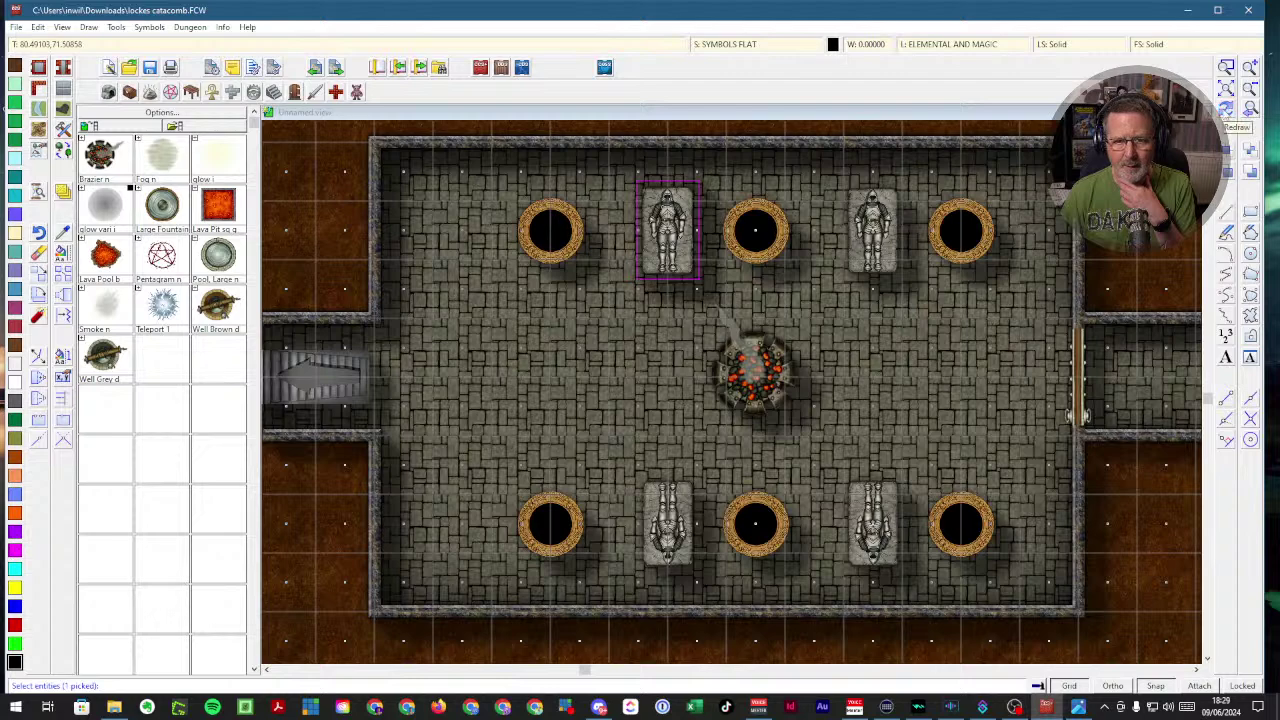
{"action": "right_click", "coordinate": [307, 207]}
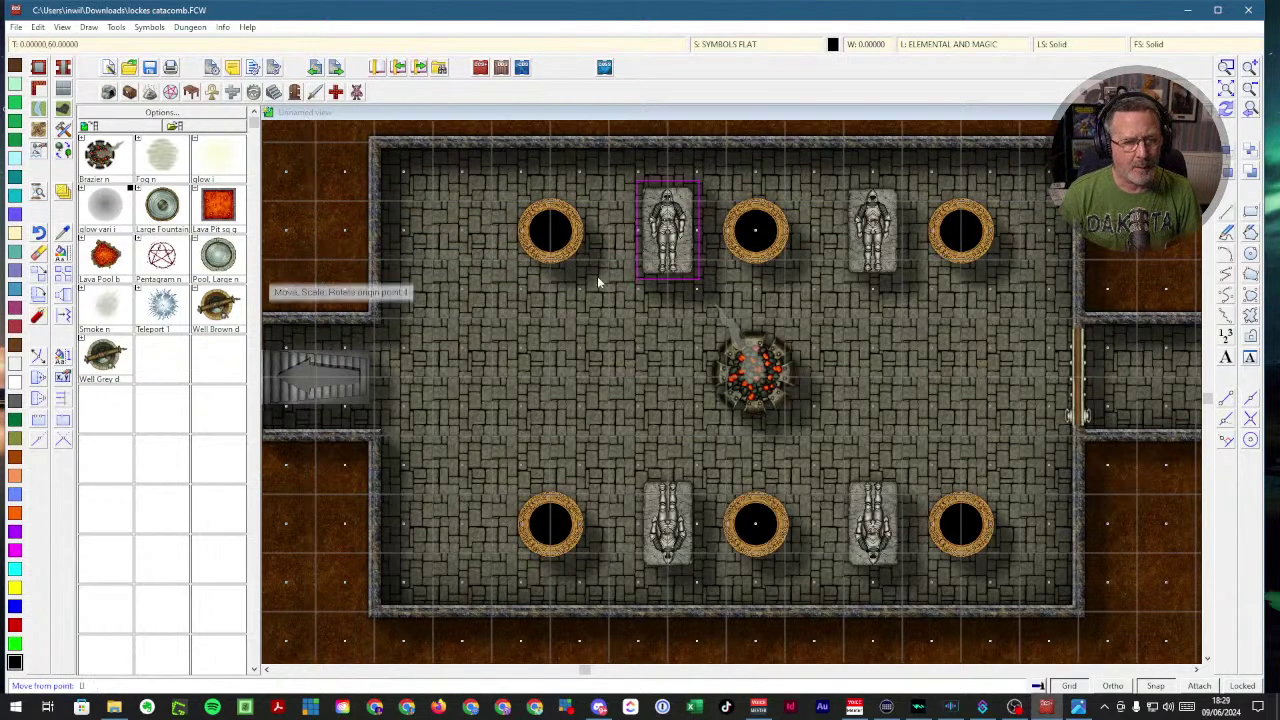
{"action": "key", "text": "Escape"}
{"action": "left_click", "coordinate": [647, 233]}
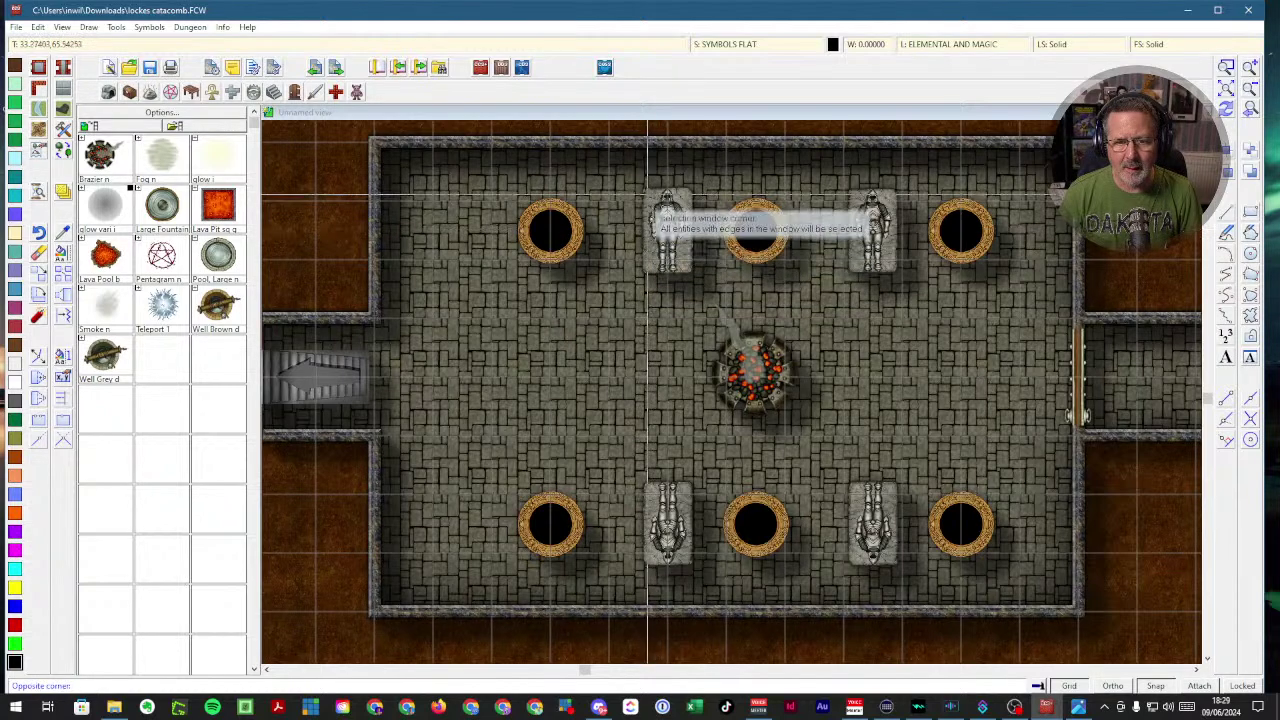
- Erase the armour slab between the left and middle pillars of the upper row
{"action": "key", "text": "Delete"}
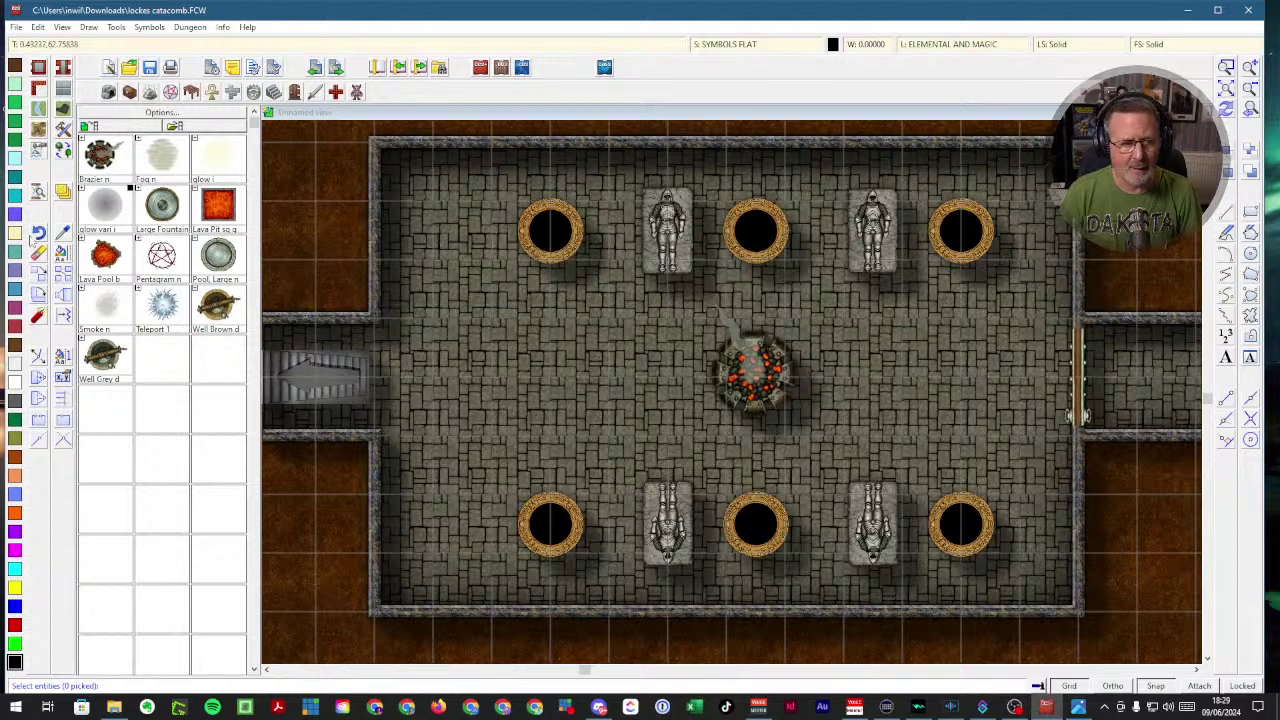
{"action": "left_click", "coordinate": [645, 190]}
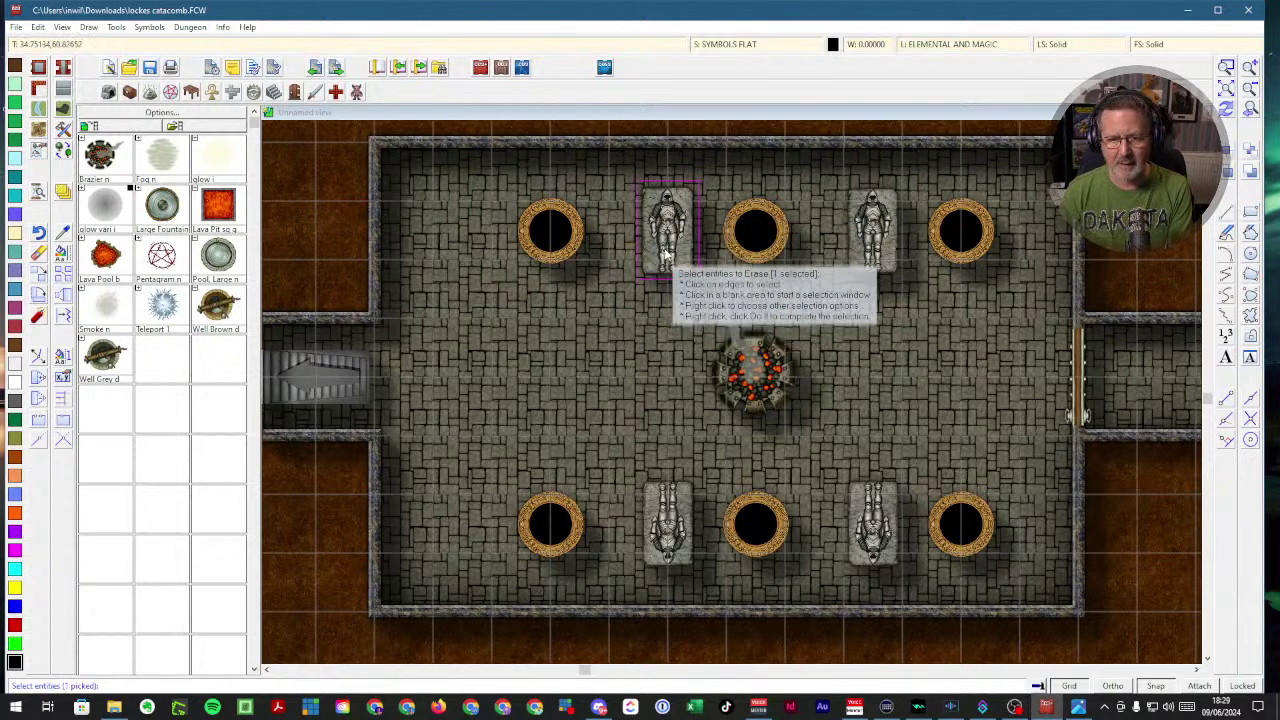
{"action": "right_click", "coordinate": [665, 238]}
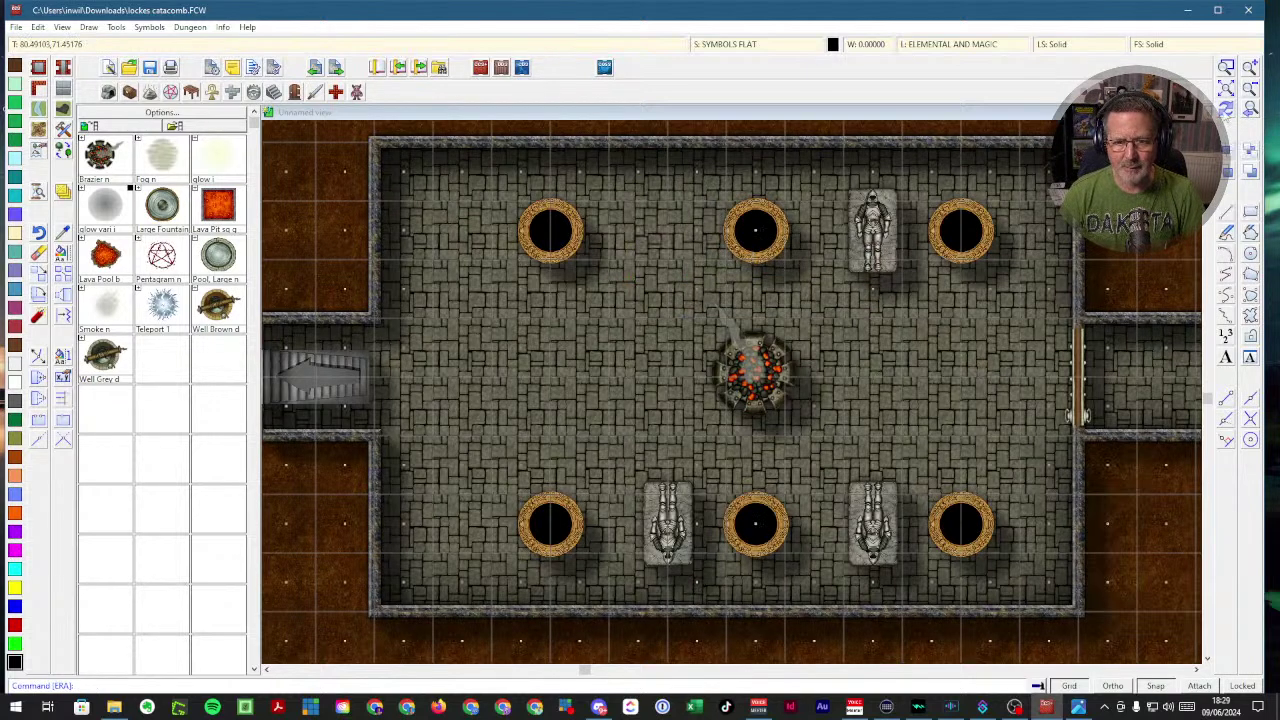
- Place a scaled Armour Slab from the temple and statues catalog, head upward, in the upper row's left gap on the SYMBOLS FLAT sheet
{"action": "left_click", "coordinate": [748, 46]}
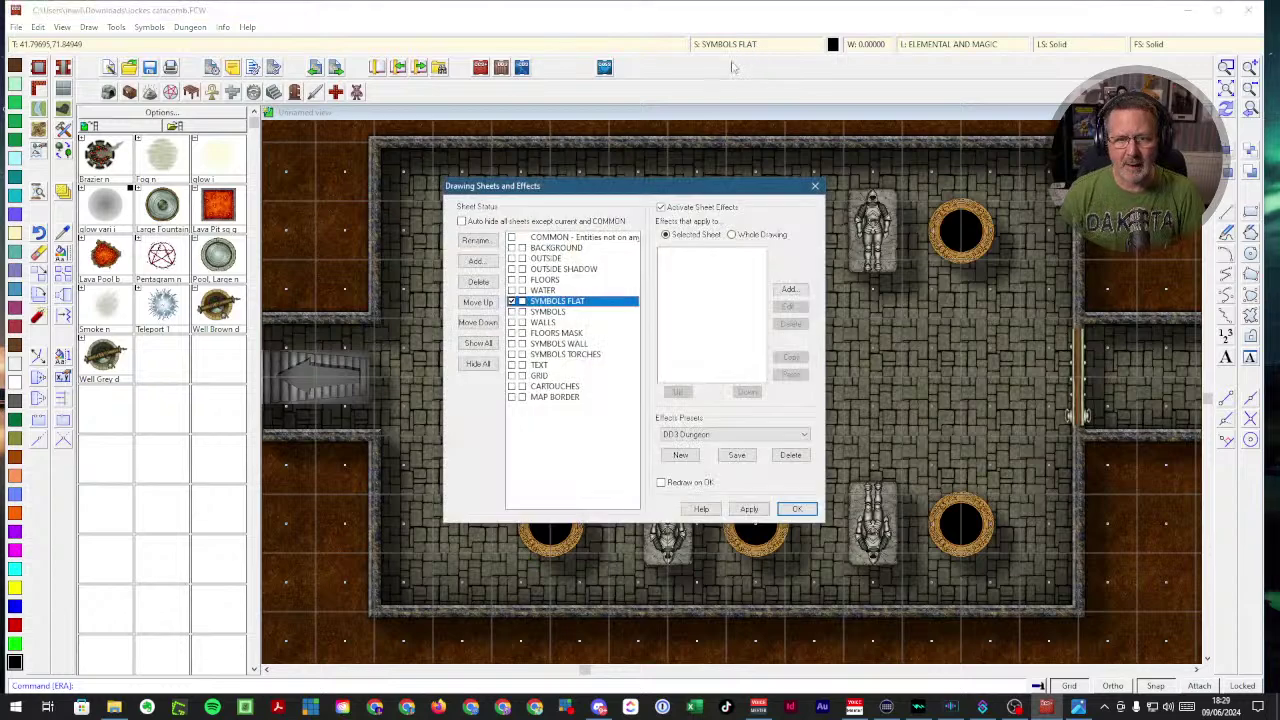
{"action": "left_click", "coordinate": [785, 514]}
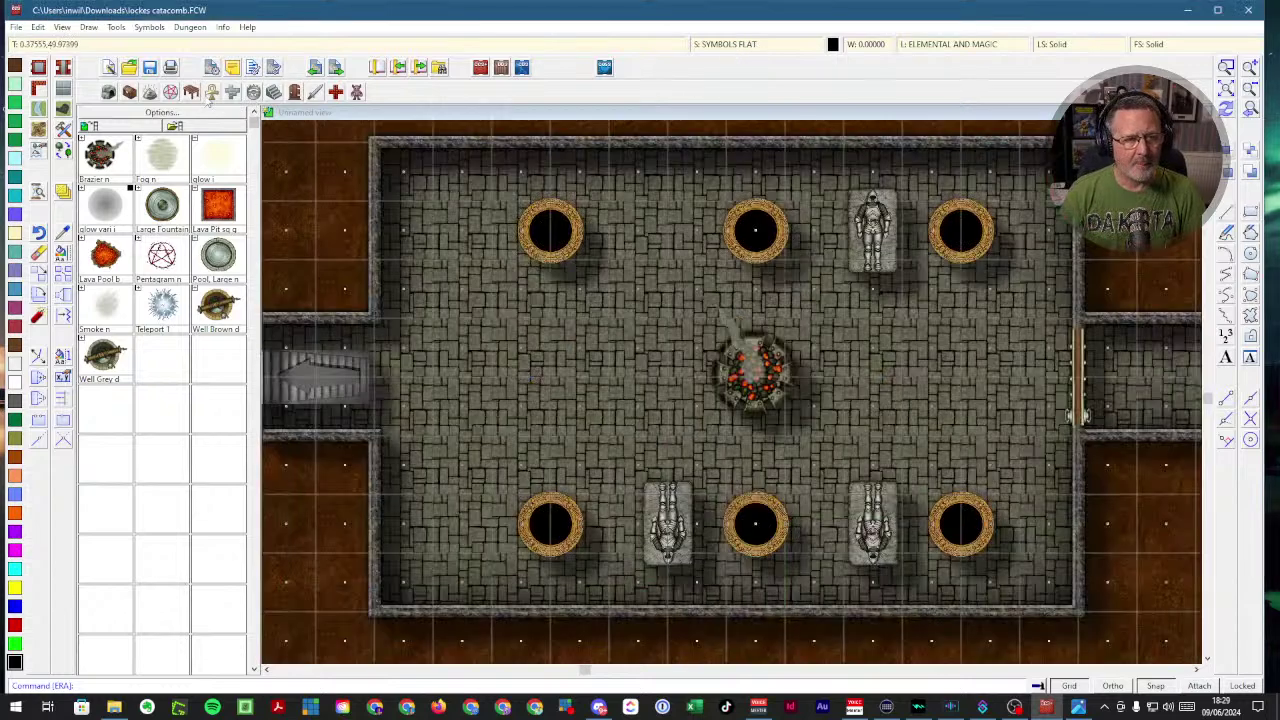
{"action": "left_click", "coordinate": [212, 92]}
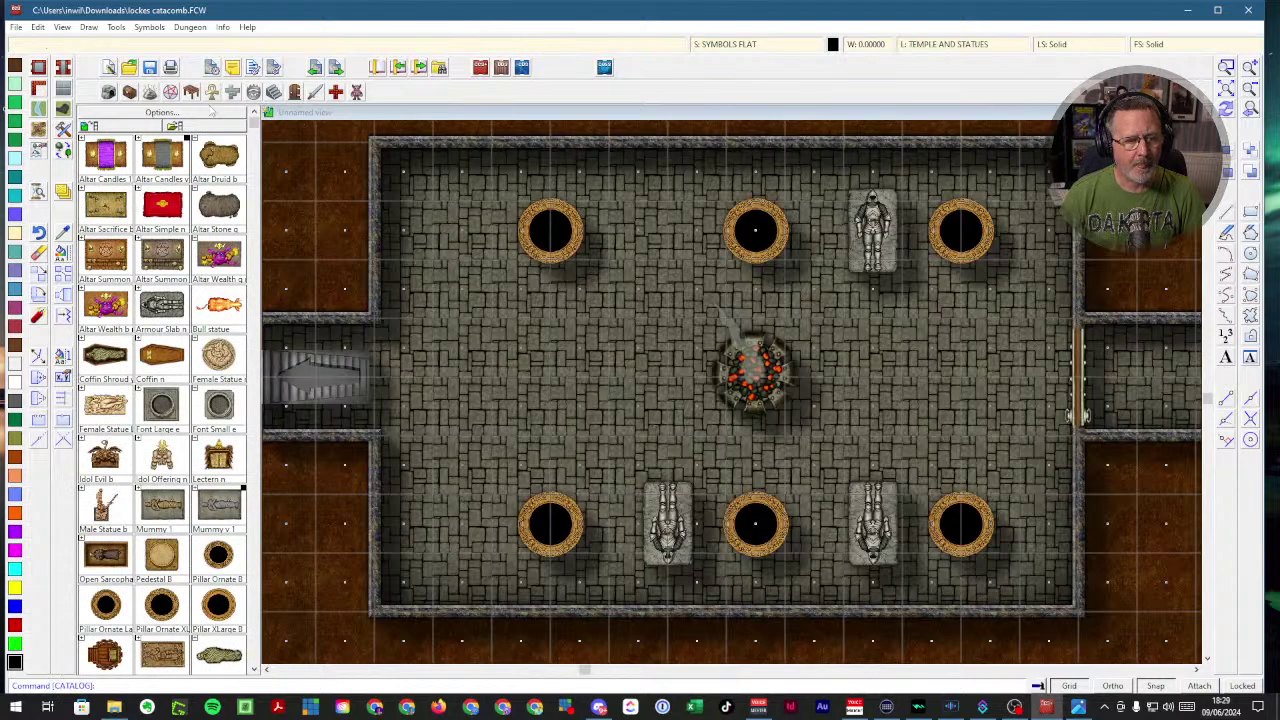
{"action": "left_click", "coordinate": [150, 318]}
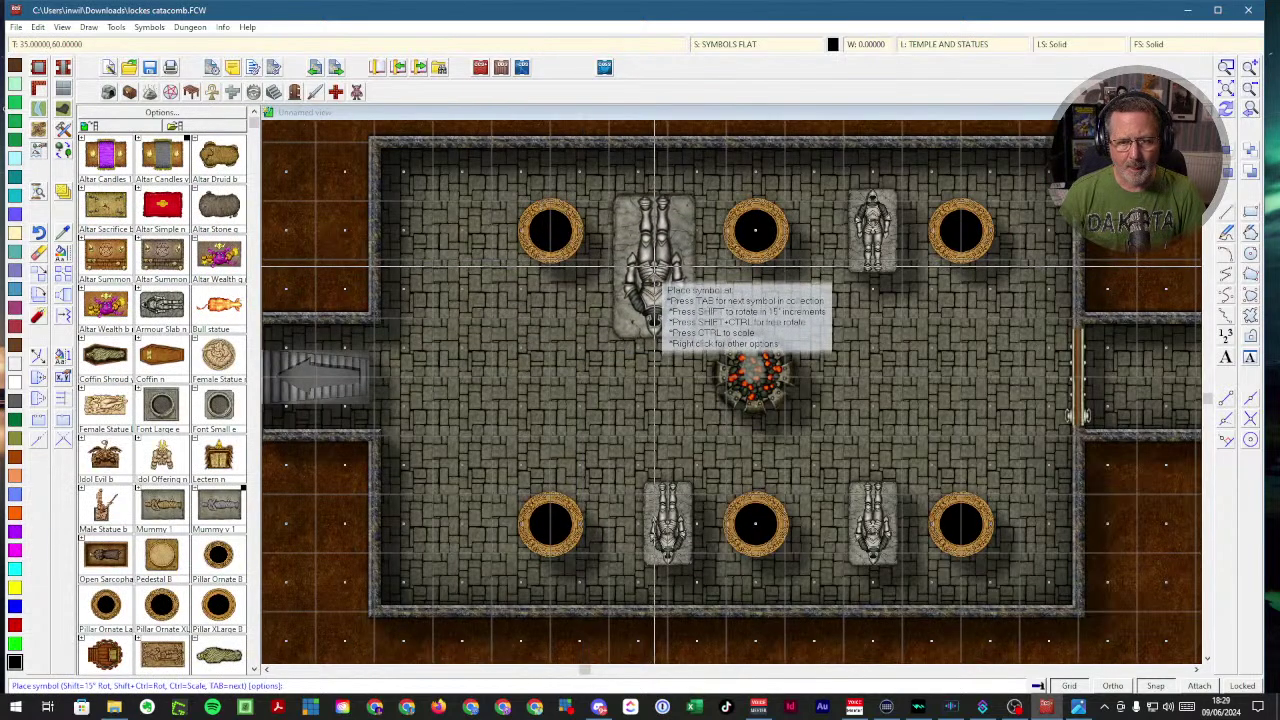
{"action": "key", "text": "ctrl"}
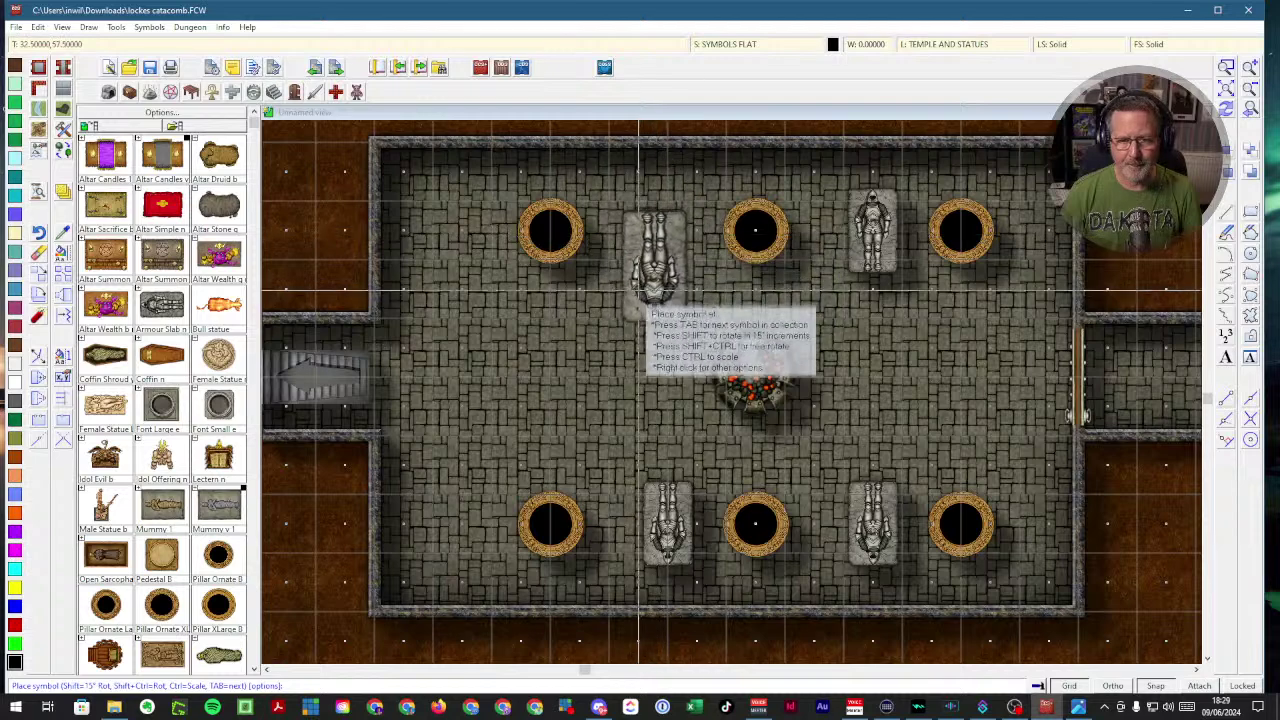
{"action": "key", "text": "shift"}
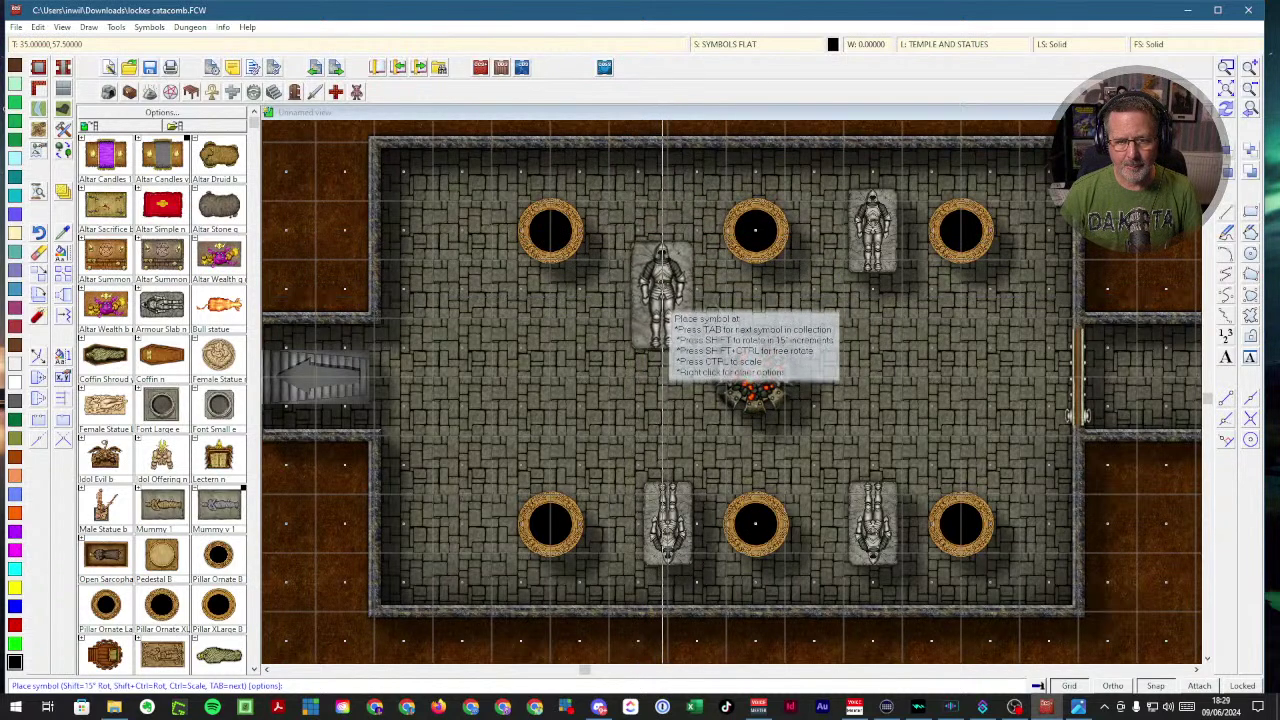
{"action": "left_click", "coordinate": [662, 262]}
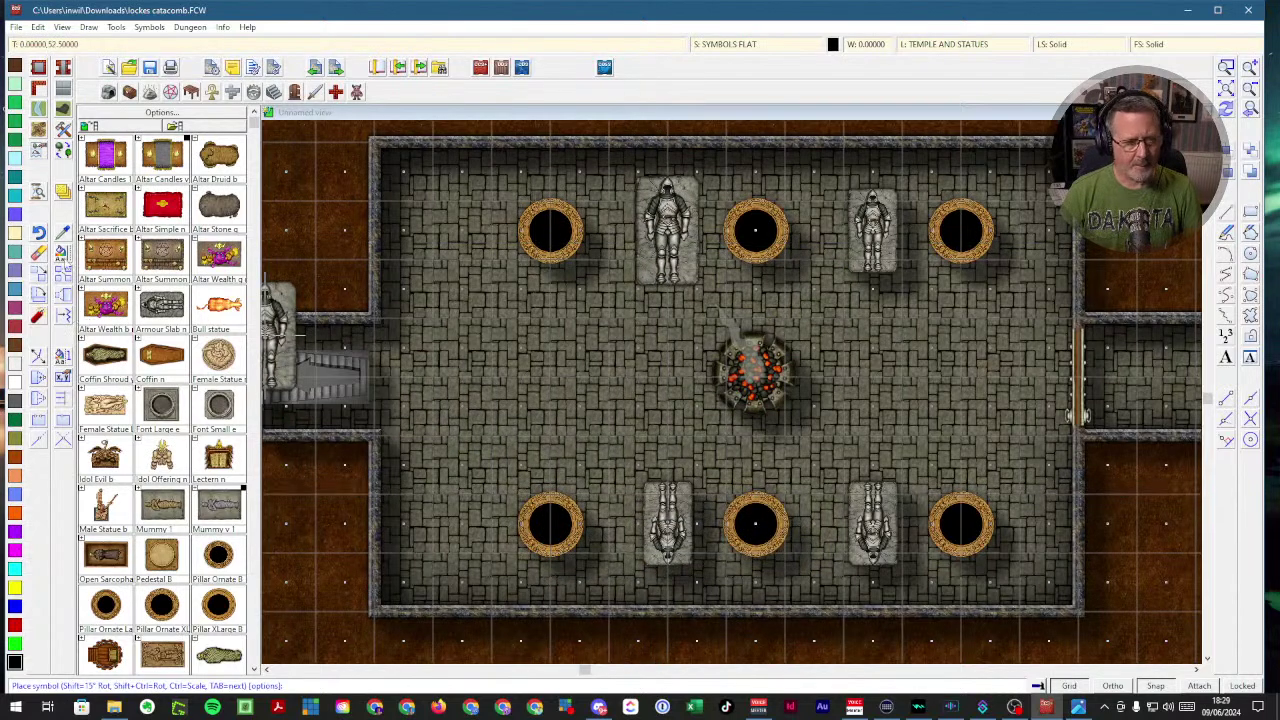
- Erase the armour slab in the upper row's right gap and both slabs in the lower row, and redraw the view
{"action": "left_click", "coordinate": [38, 252]}
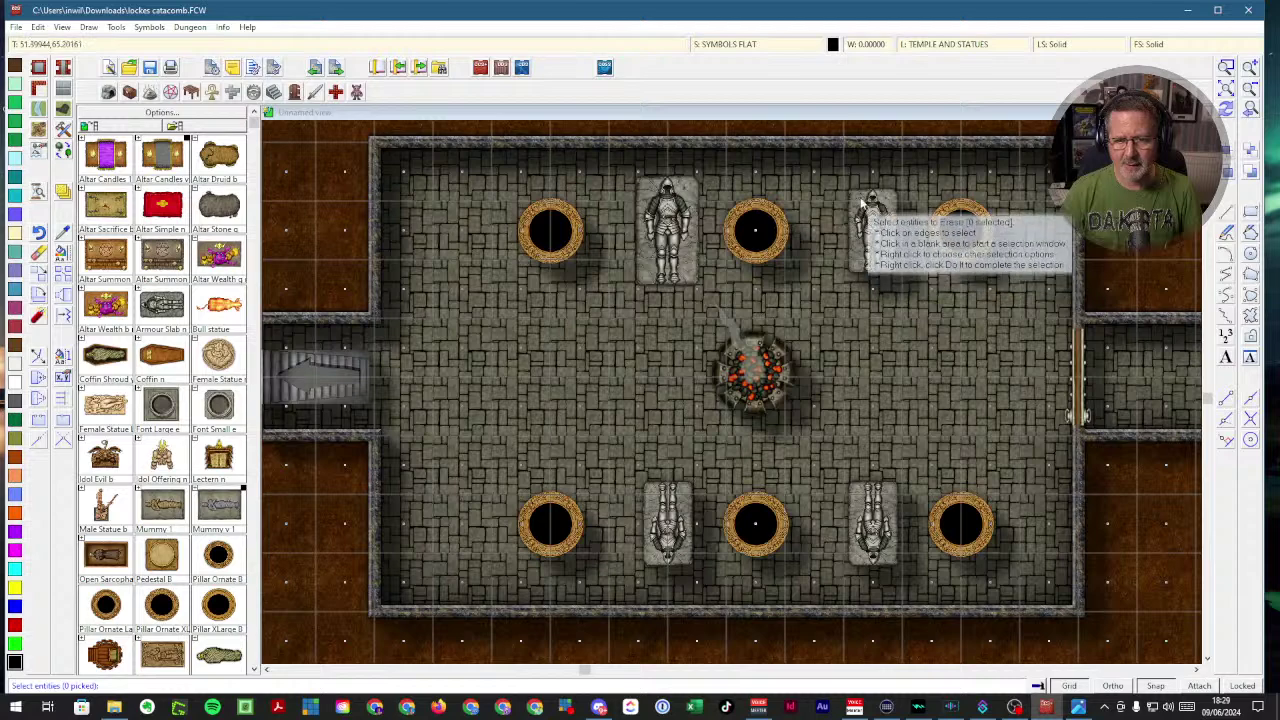
{"action": "left_click", "coordinate": [852, 196]}
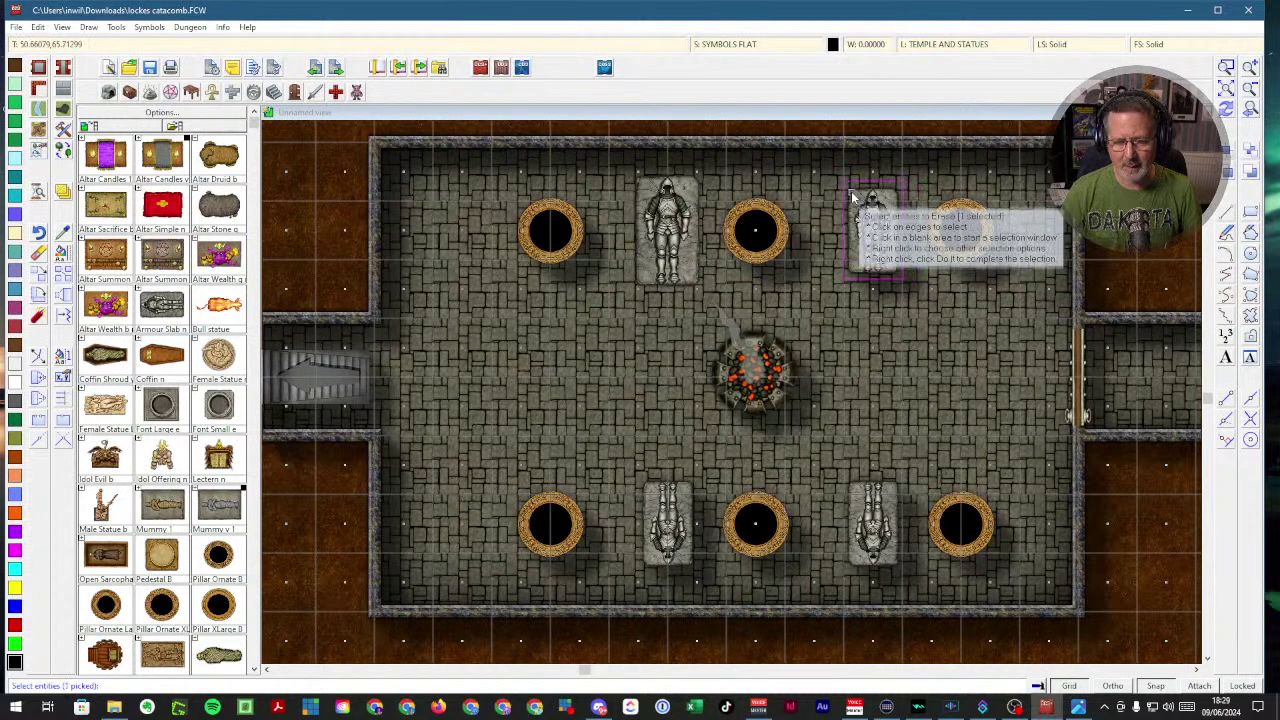
{"action": "right_click", "coordinate": [852, 196]}
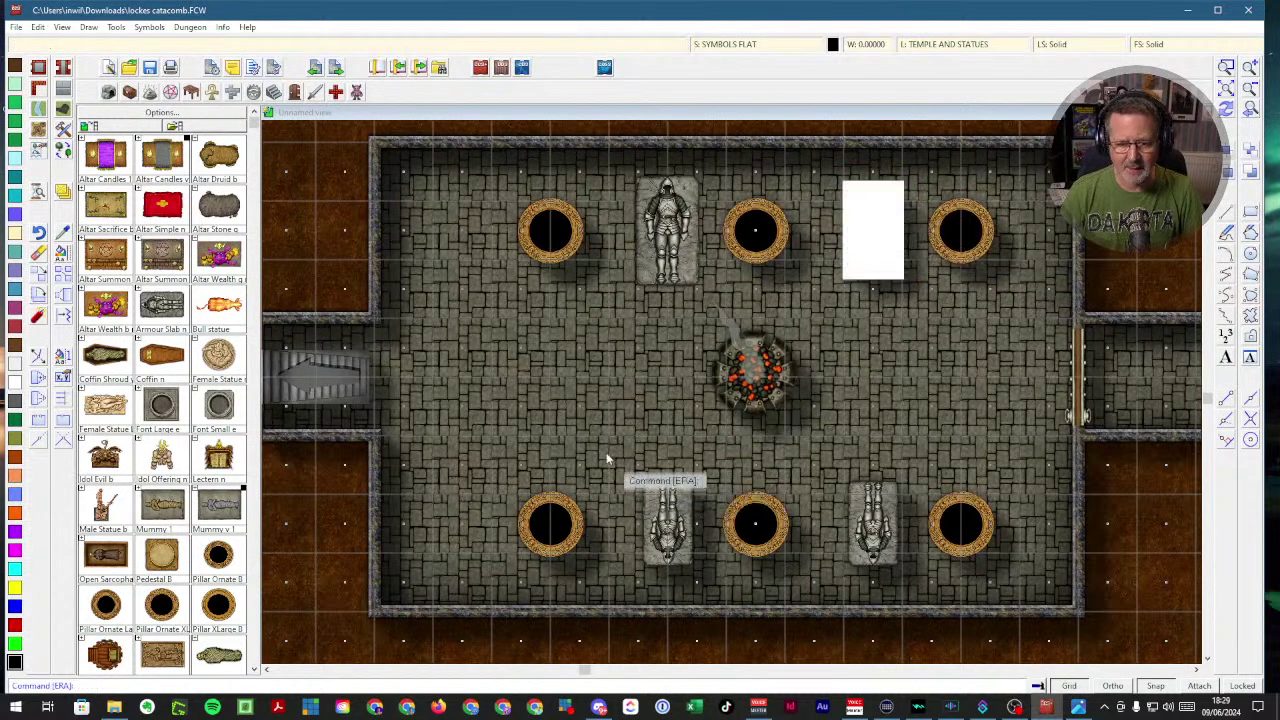
{"action": "left_click", "coordinate": [38, 252]}
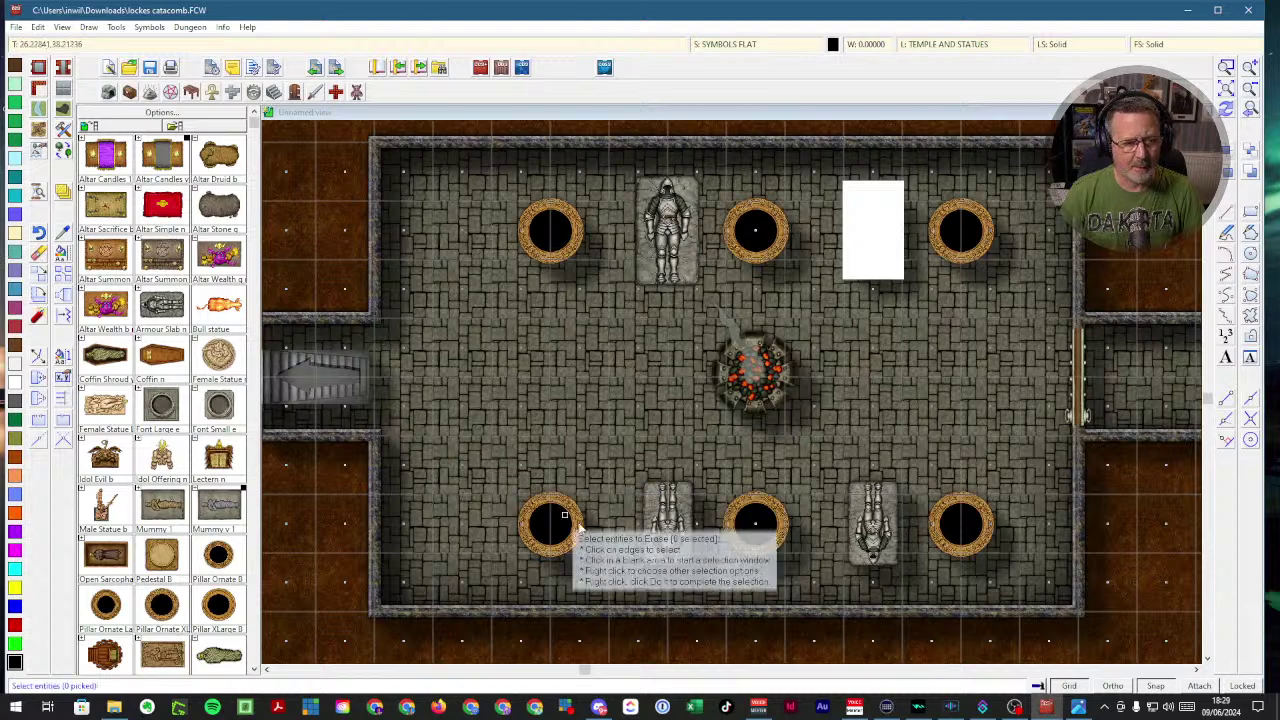
{"action": "left_click", "coordinate": [652, 497]}
{"action": "right_click", "coordinate": [656, 505]}
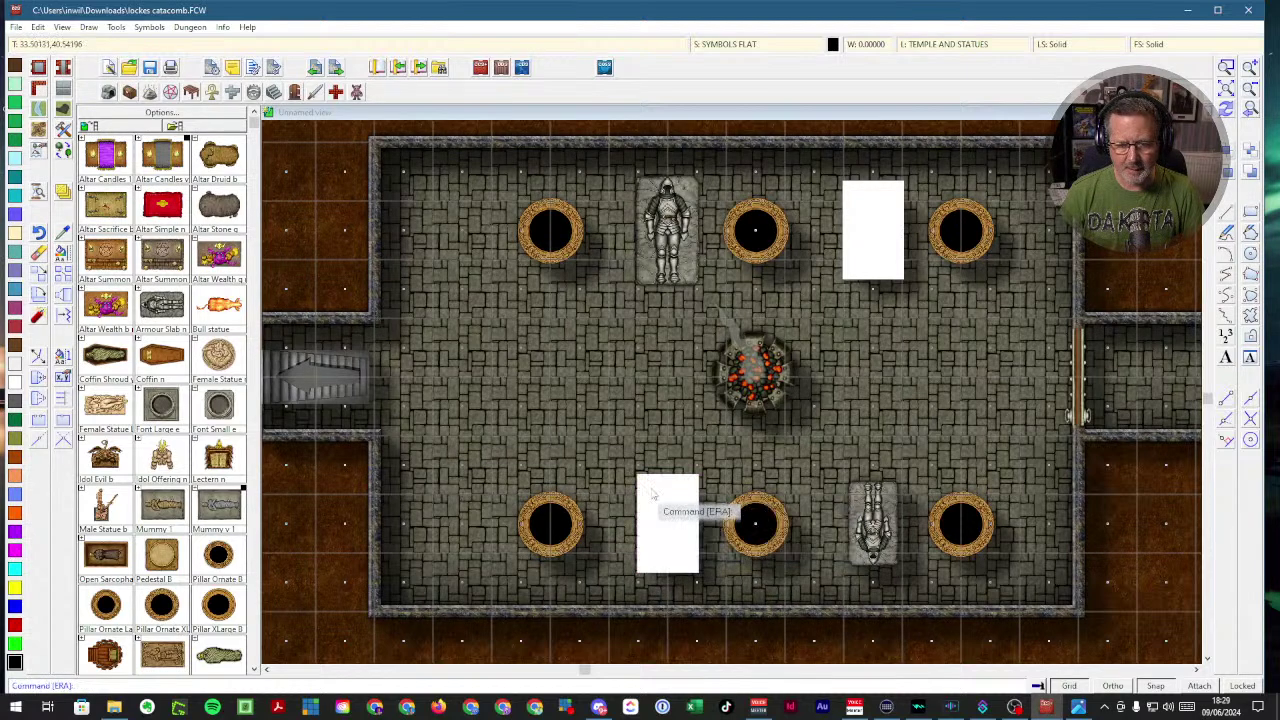
{"action": "left_click", "coordinate": [38, 252]}
{"action": "left_click", "coordinate": [853, 485]}
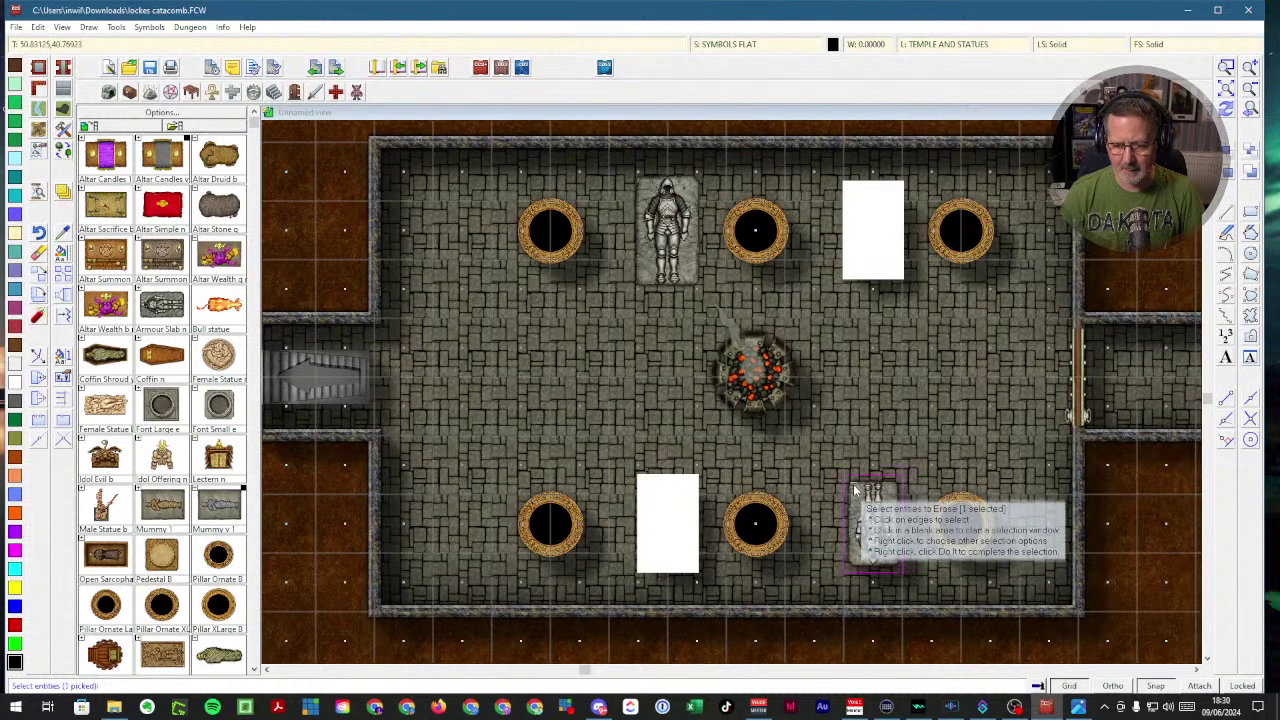
{"action": "right_click", "coordinate": [855, 488]}
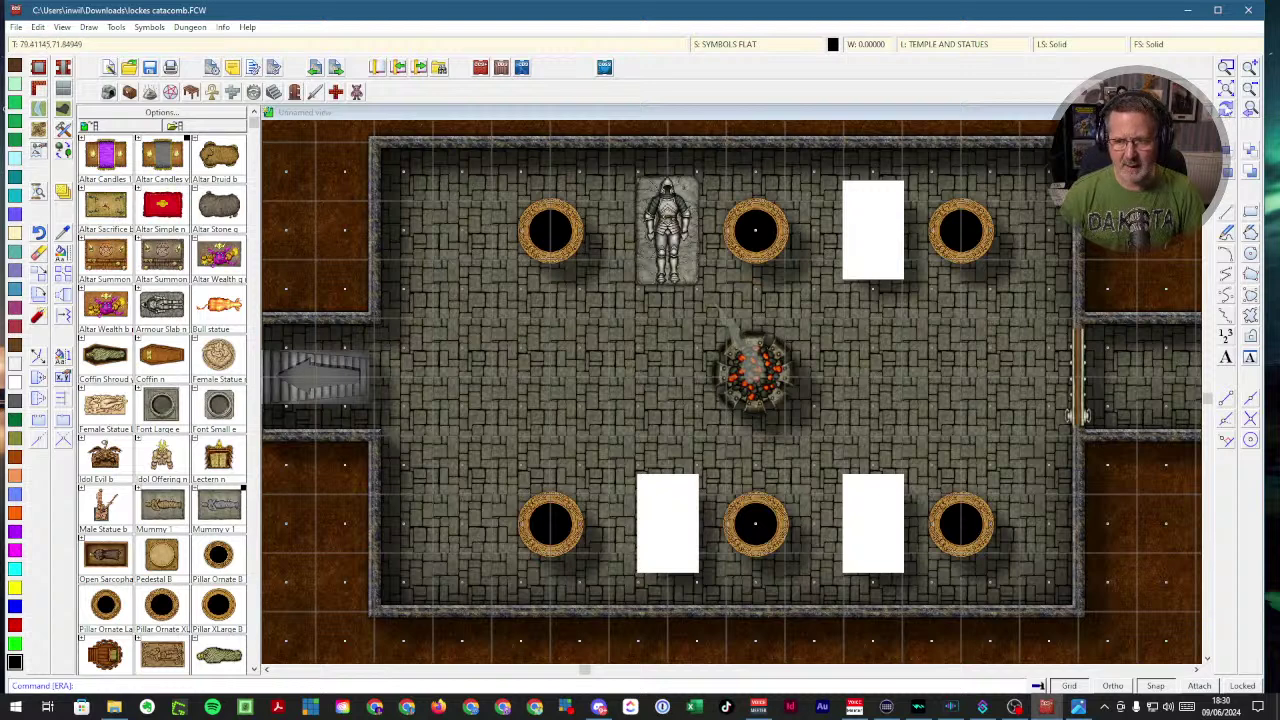
{"action": "left_click", "coordinate": [1226, 108]}
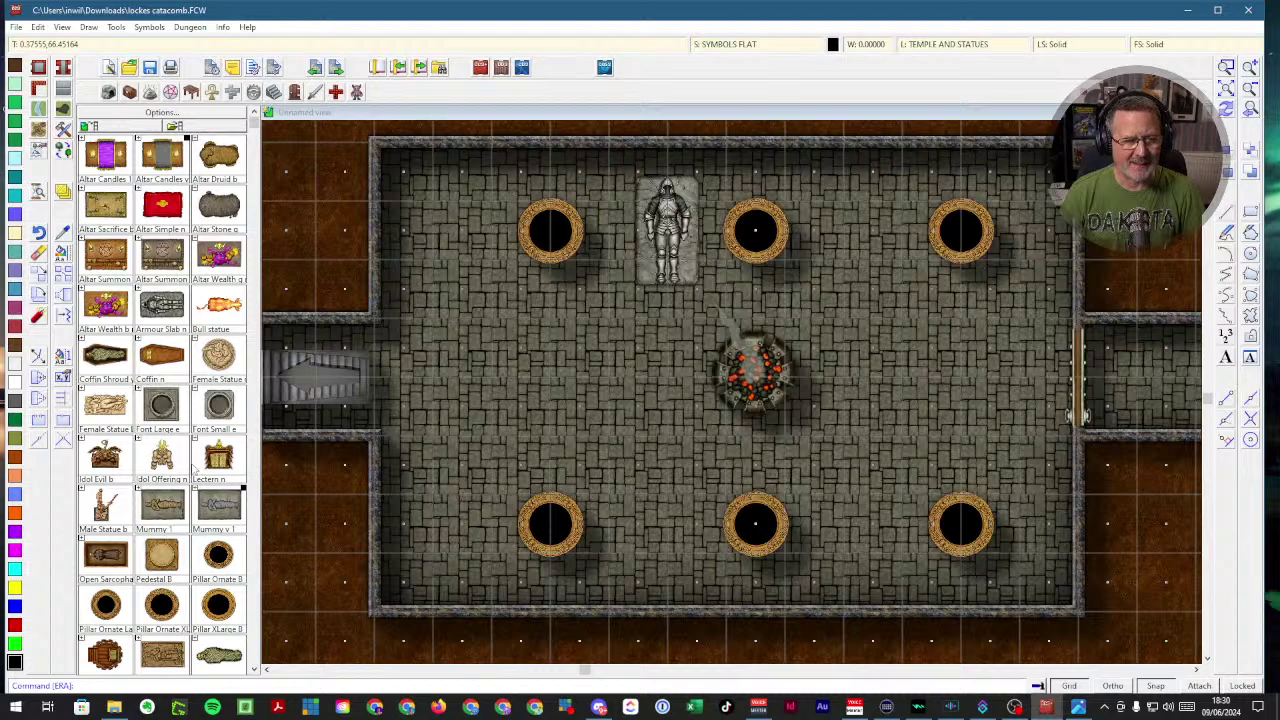
- Place an Armour Slab in the upper row's right gap and one rotated 180° in each of the two lower gaps
{"action": "left_click", "coordinate": [162, 305]}
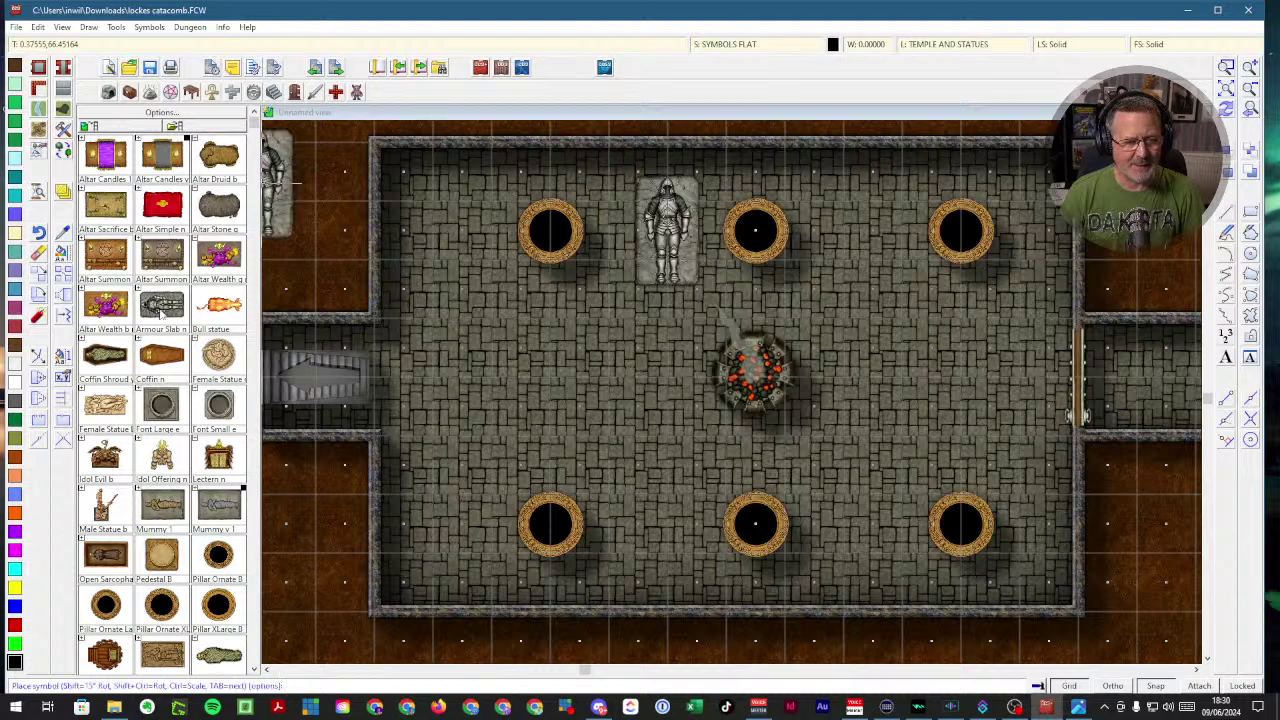
{"action": "left_click", "coordinate": [872, 230]}
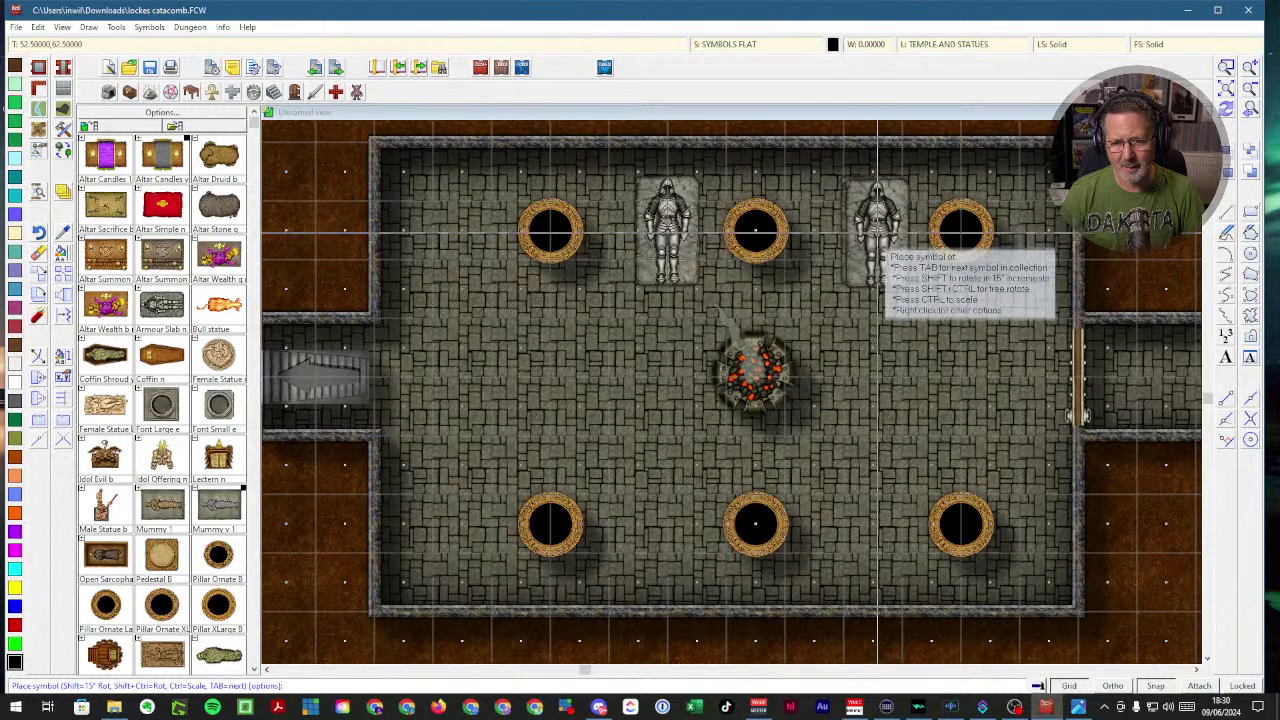
{"action": "key", "text": "shift"}
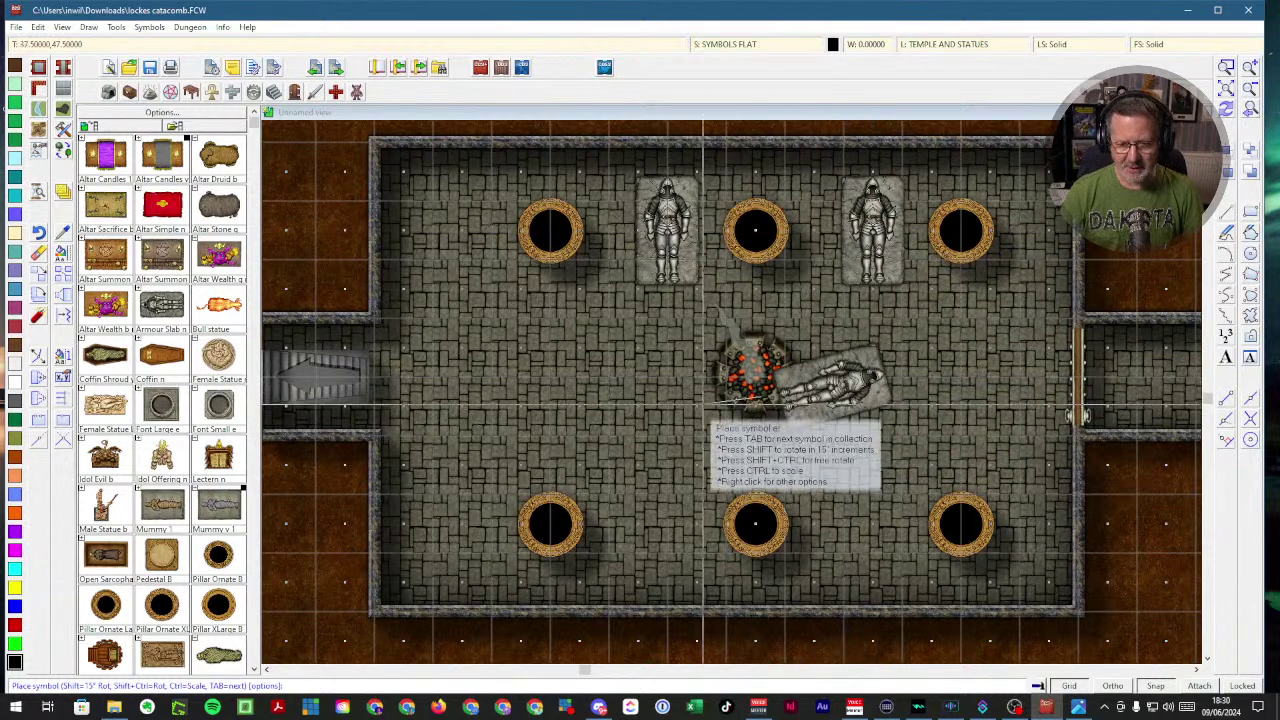
{"action": "key", "text": "shift"}
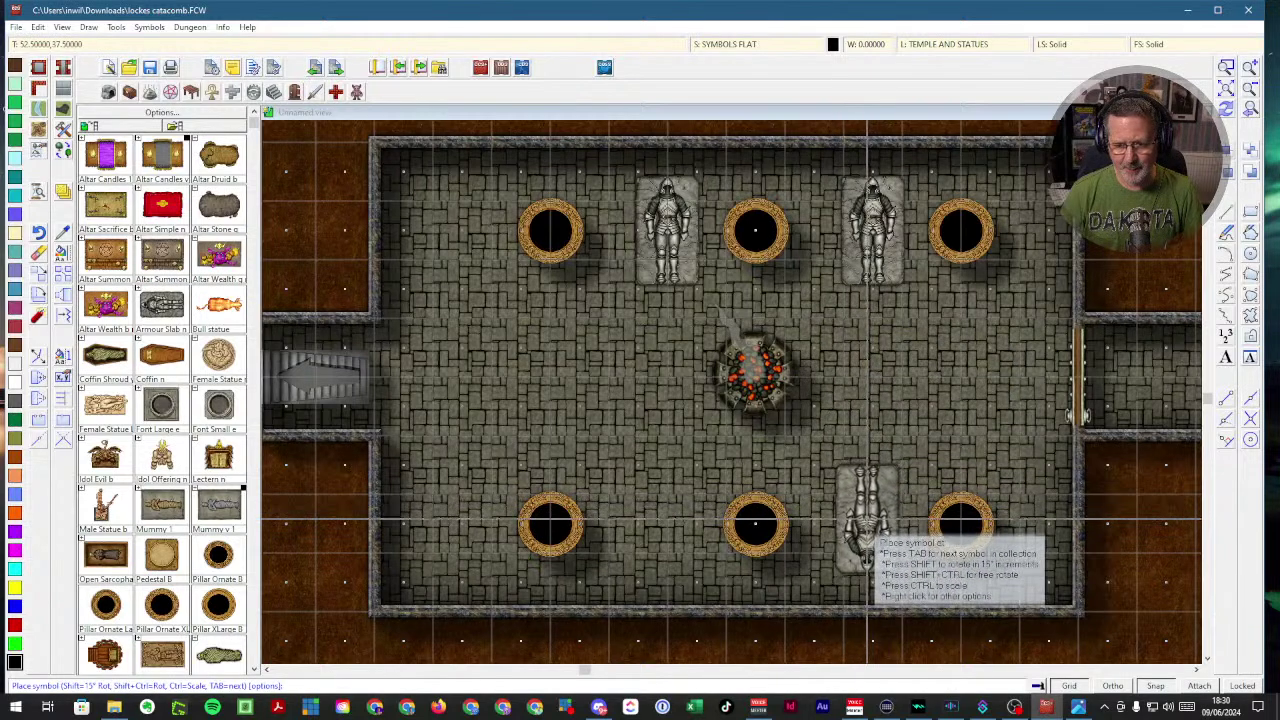
{"action": "left_click", "coordinate": [868, 523]}
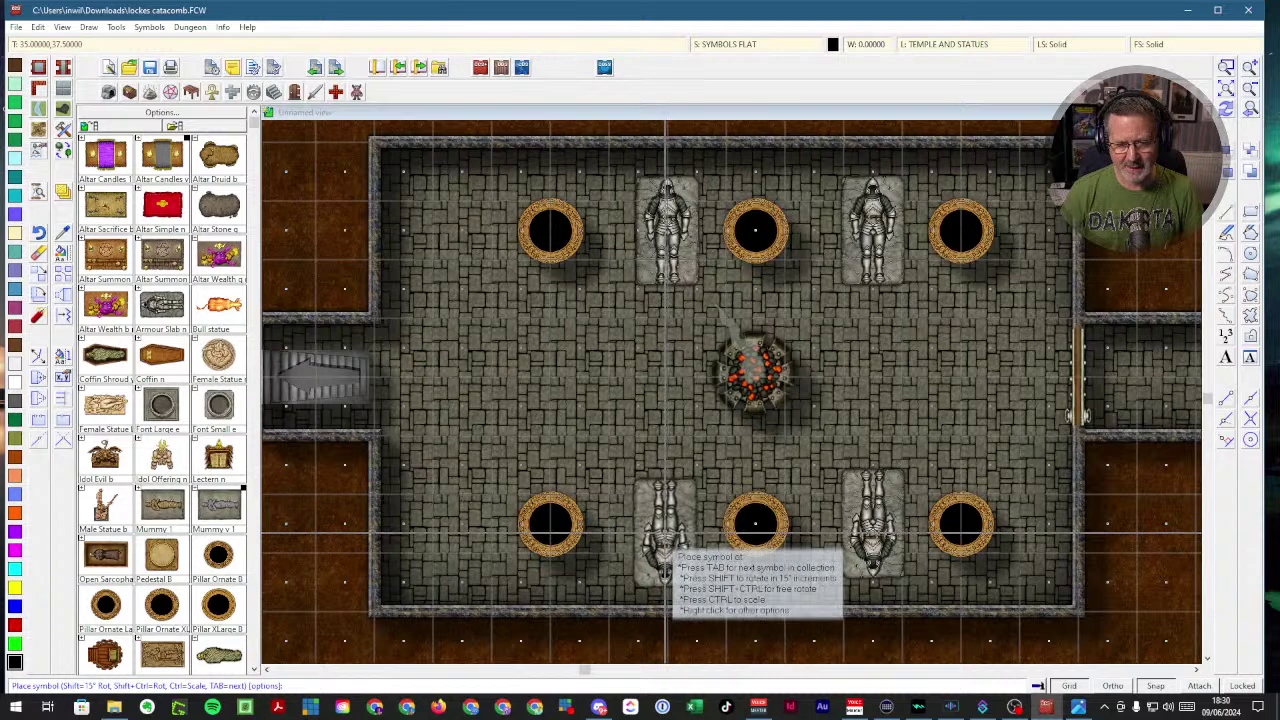
{"action": "left_click", "coordinate": [665, 523]}
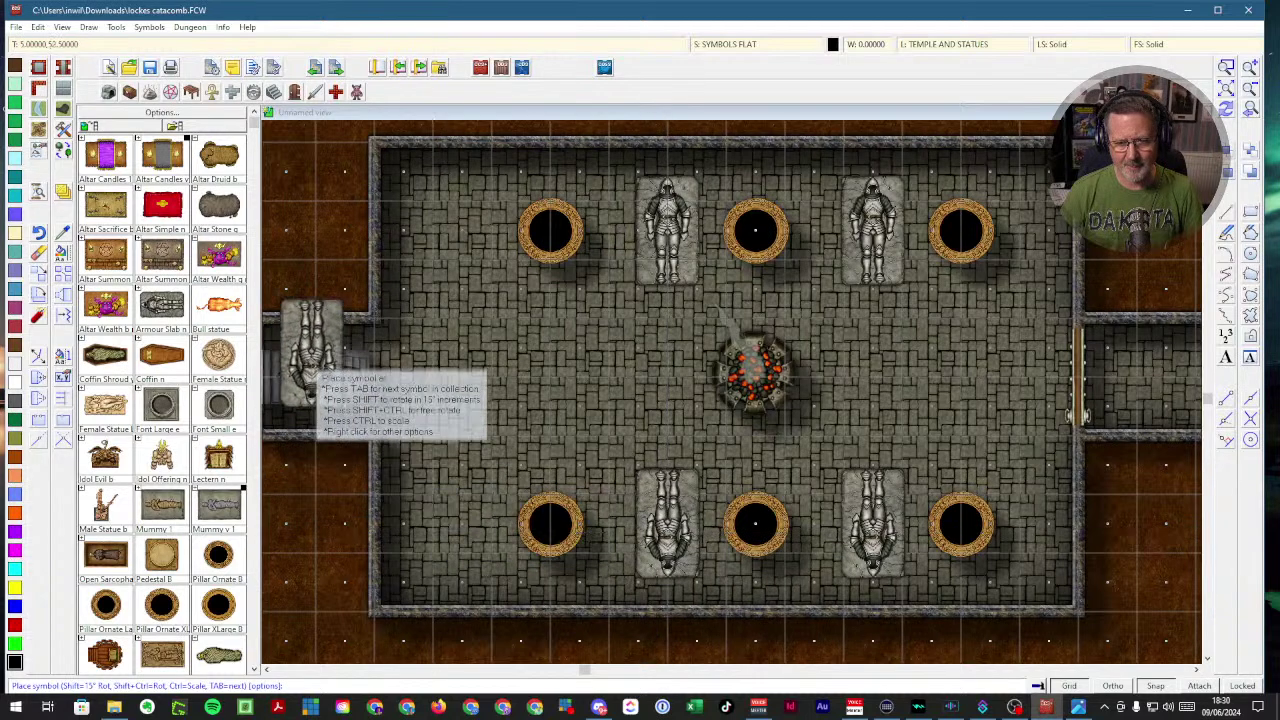
- Erase the brazier in the centre of the room
{"action": "left_click", "coordinate": [213, 93]}
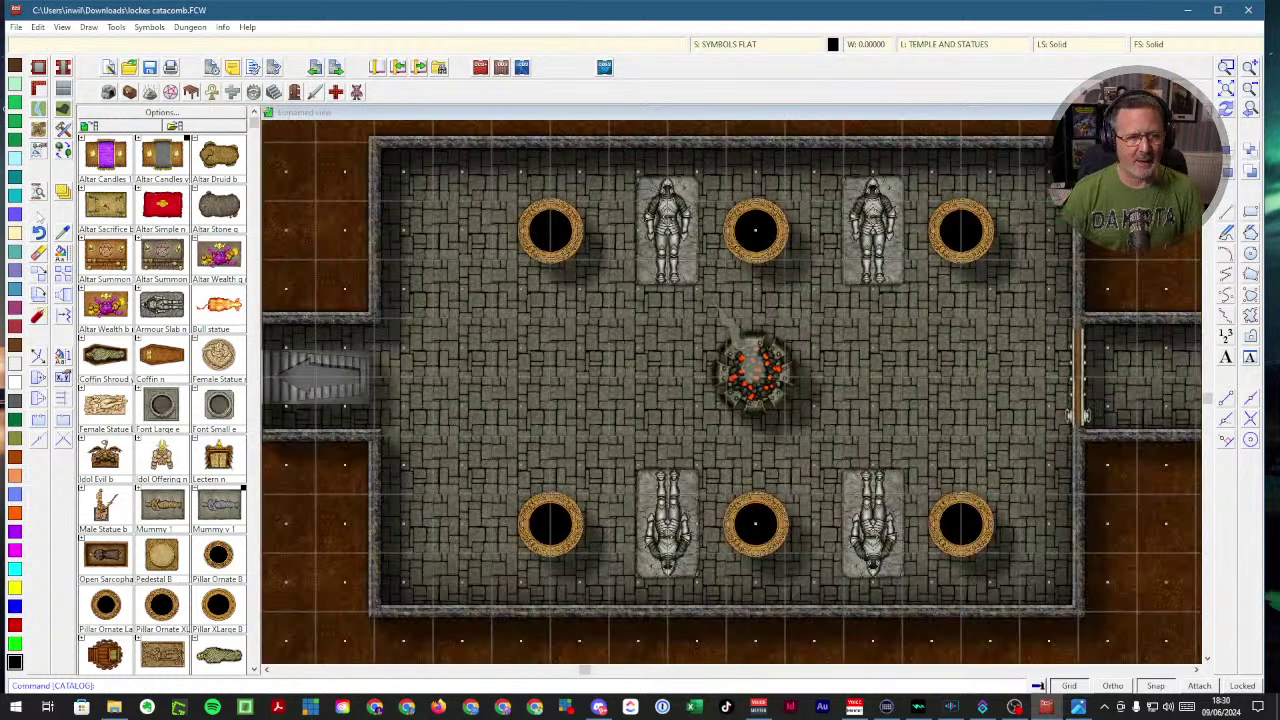
{"action": "left_click", "coordinate": [38, 268]}
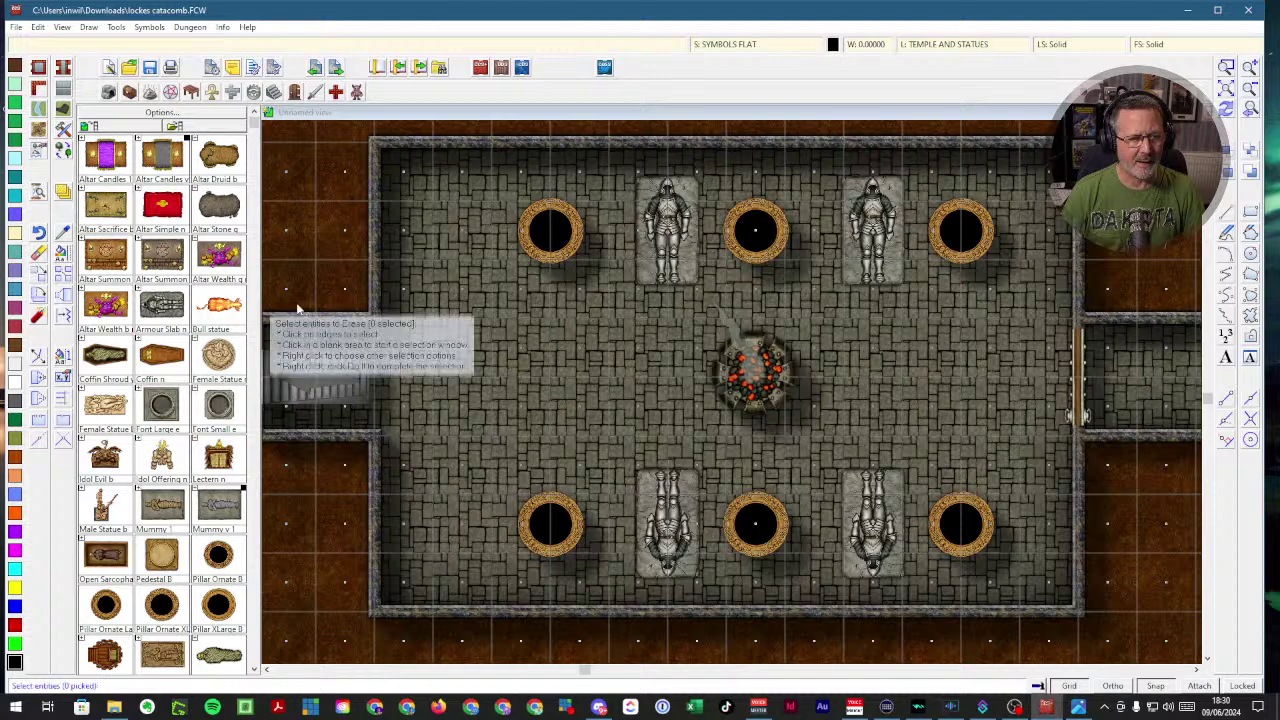
{"action": "left_click", "coordinate": [738, 356]}
{"action": "right_click", "coordinate": [738, 356]}
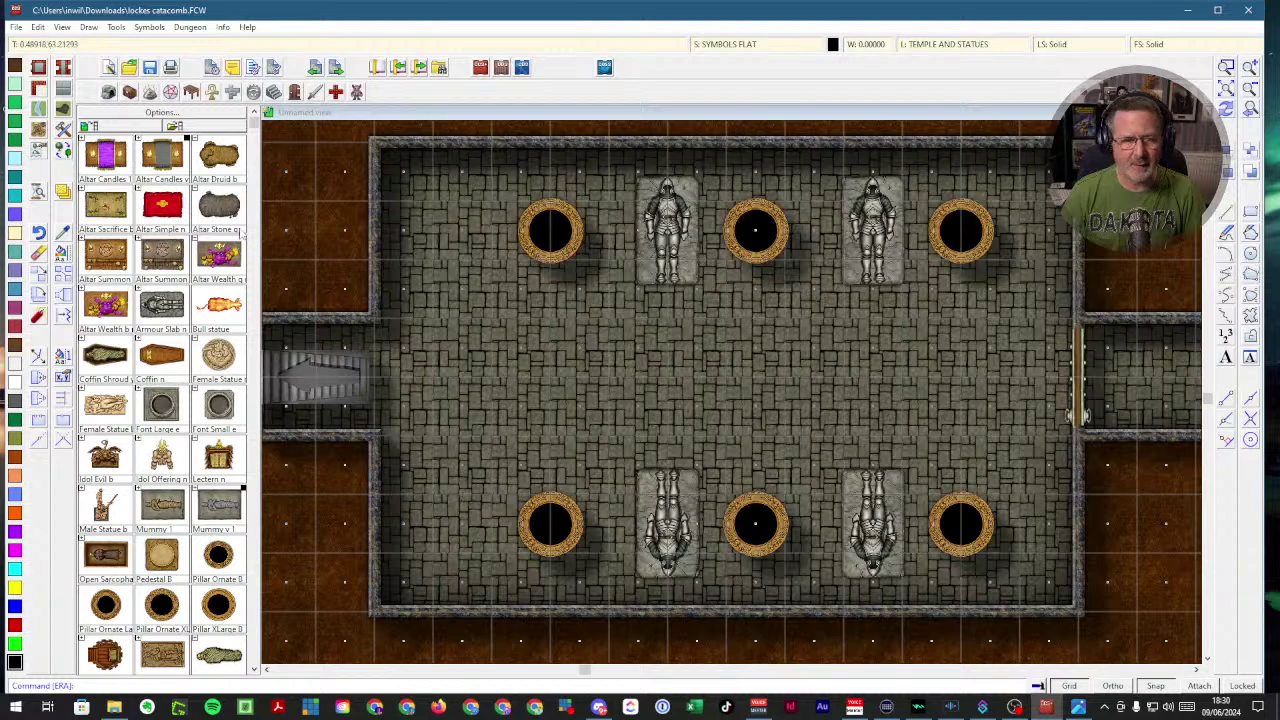
- Load the elemental and magic symbol catalog and place a new Brazier in the room's centre on the SYMBOLS FLAT sheet
{"action": "left_click", "coordinate": [216, 95]}
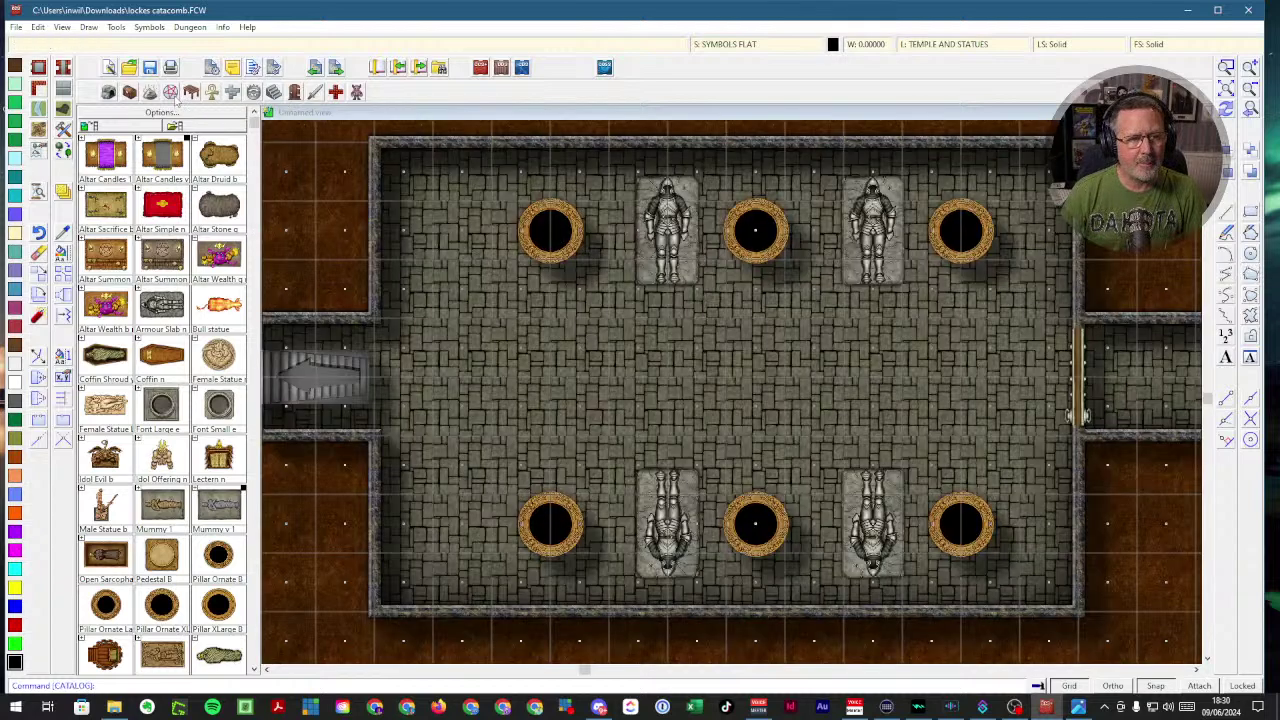
{"action": "left_click", "coordinate": [171, 92]}
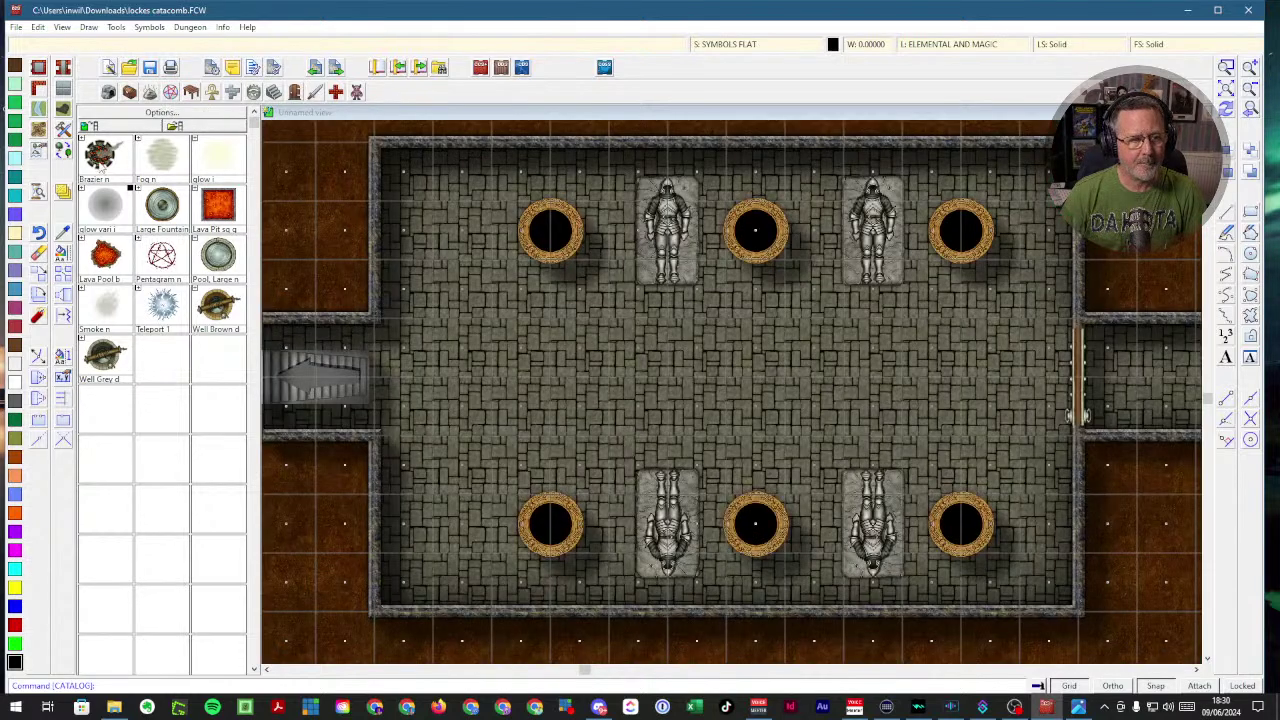
{"action": "left_click", "coordinate": [110, 170]}
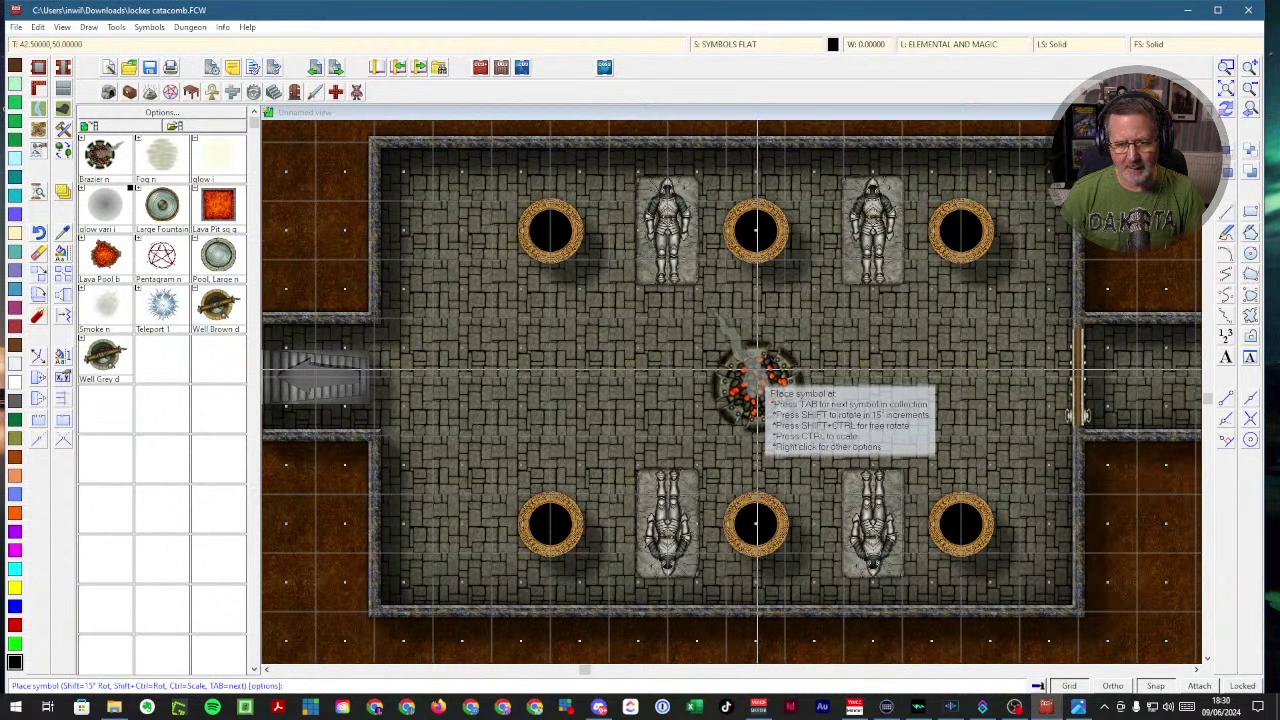
{"action": "left_click", "coordinate": [757, 387]}
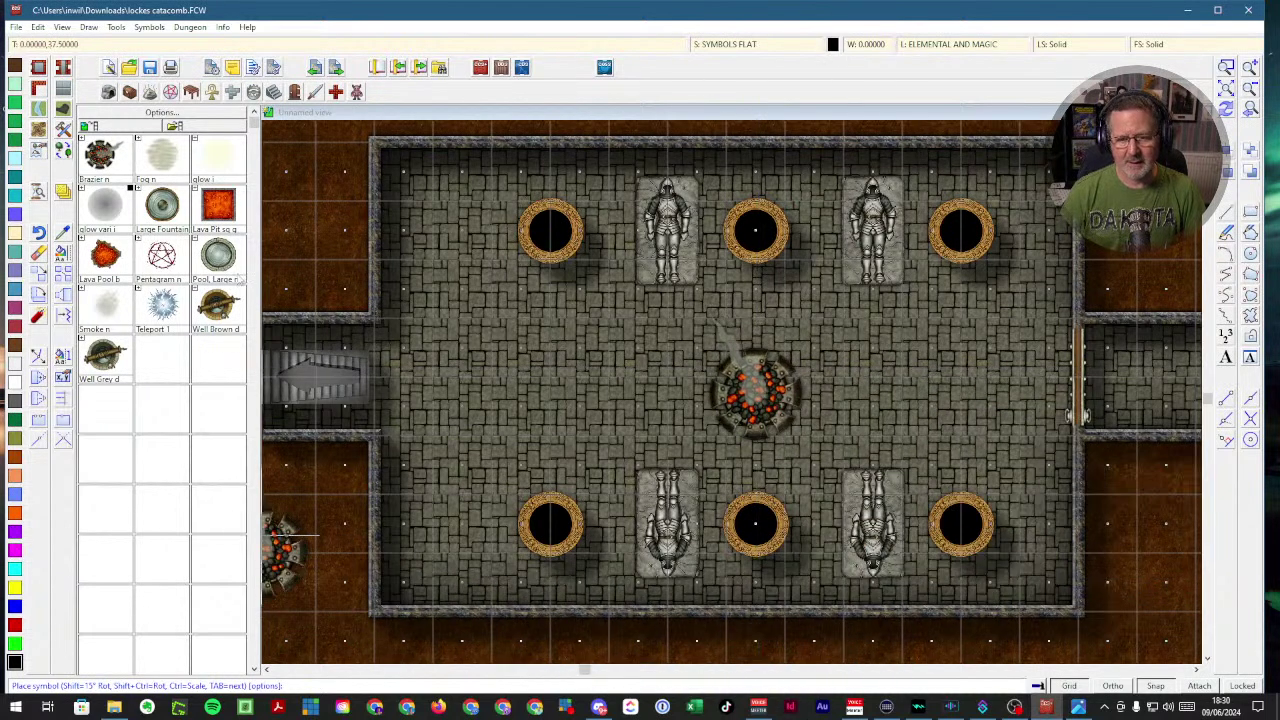
- Make SYMBOLS the current drawing sheet
{"action": "left_click", "coordinate": [751, 52]}
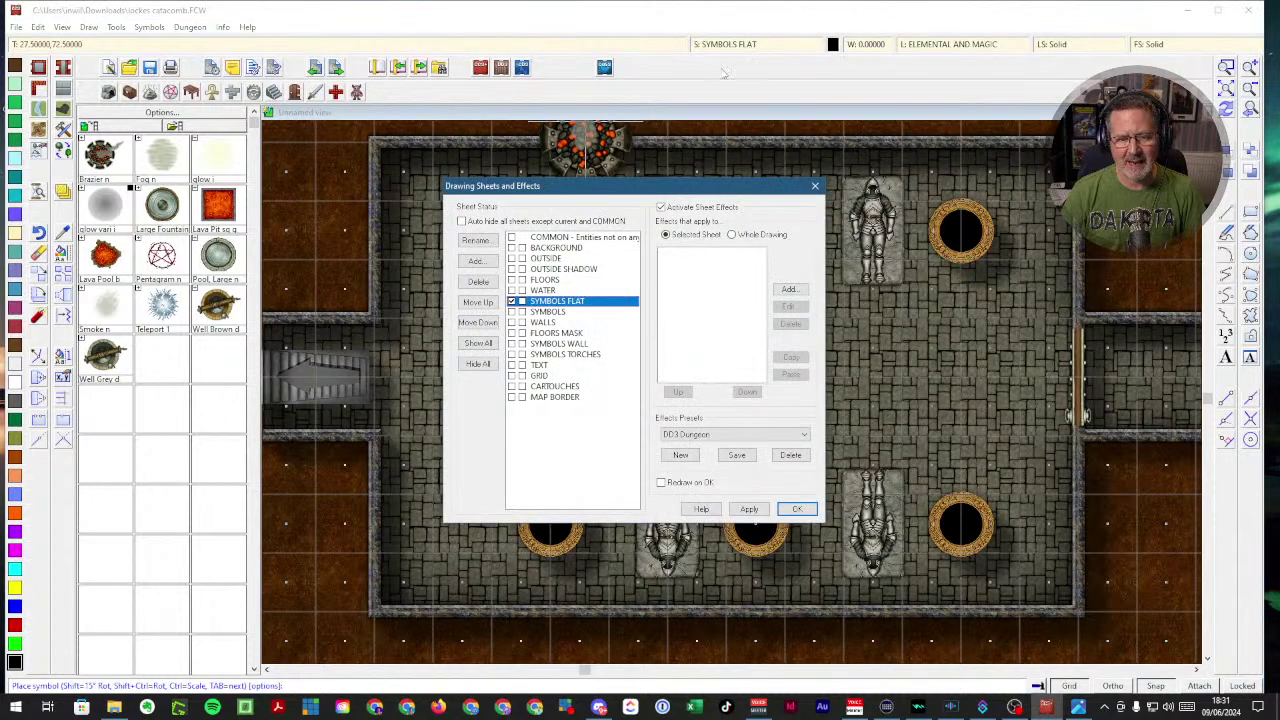
{"action": "left_click", "coordinate": [540, 312]}
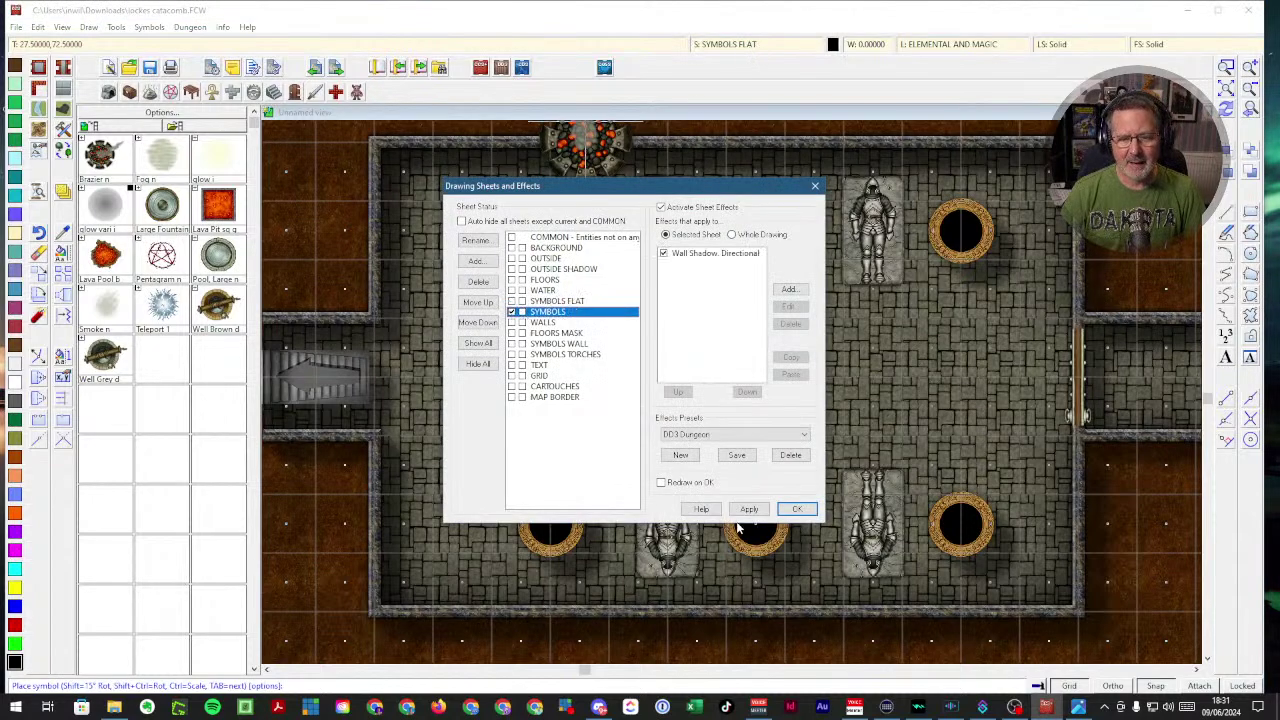
{"action": "left_click", "coordinate": [797, 509]}
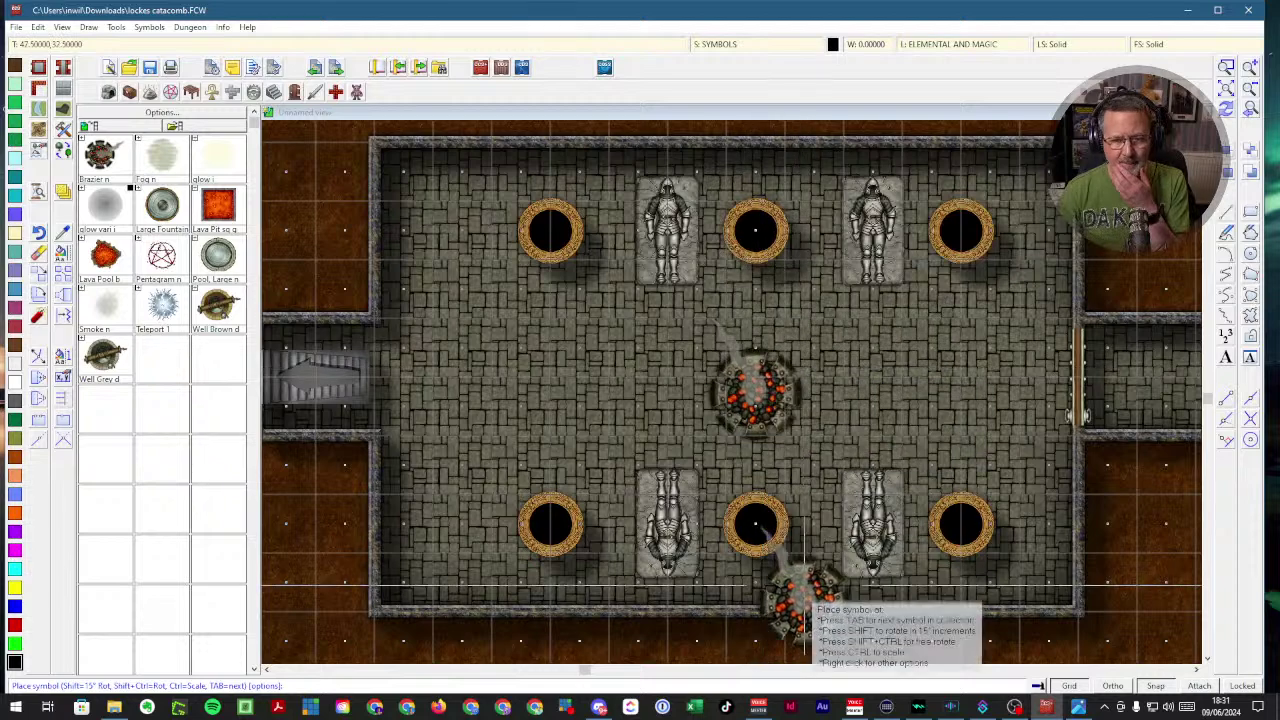
- Load the temple and statues symbol catalog and place a grey Altar Summon, at reduced scale with its steps facing the door, at the end room's far wall
{"action": "left_click_drag", "start_coordinate": [586, 672], "coordinate": [655, 679]}
{"action": "left_click_drag", "start_coordinate": [751, 685], "coordinate": [851, 685]}
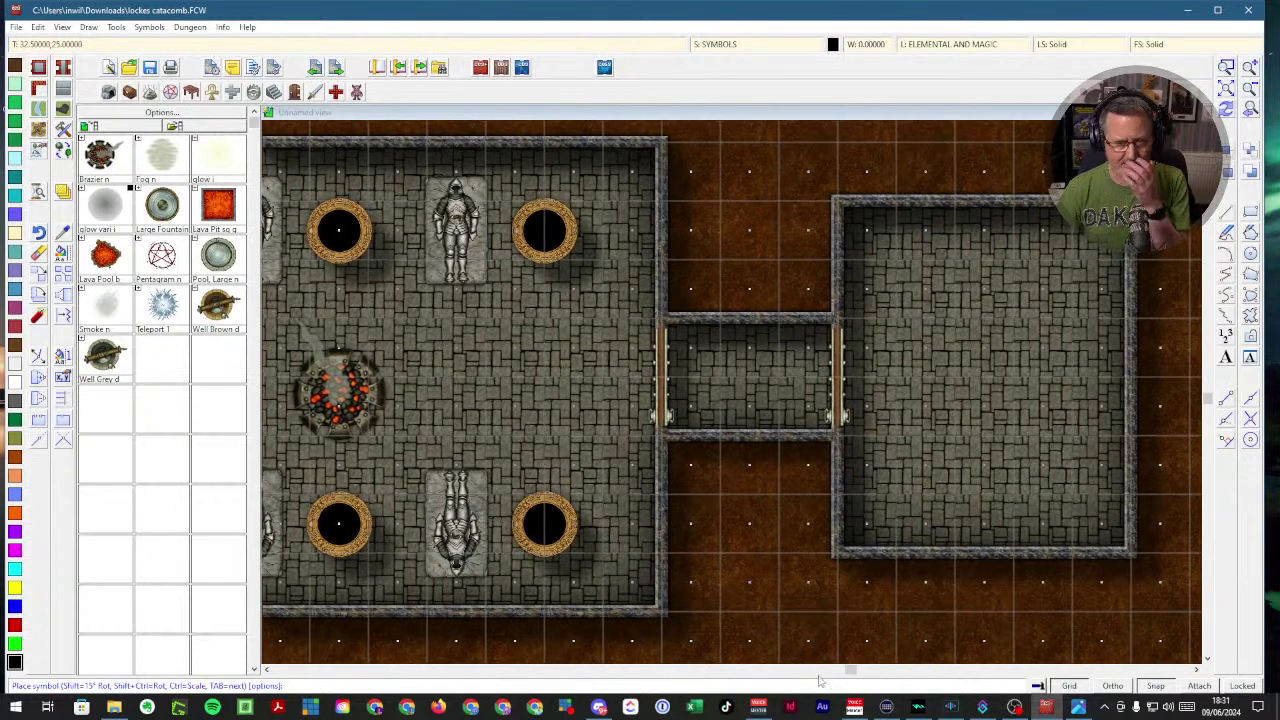
{"action": "left_click", "coordinate": [212, 91]}
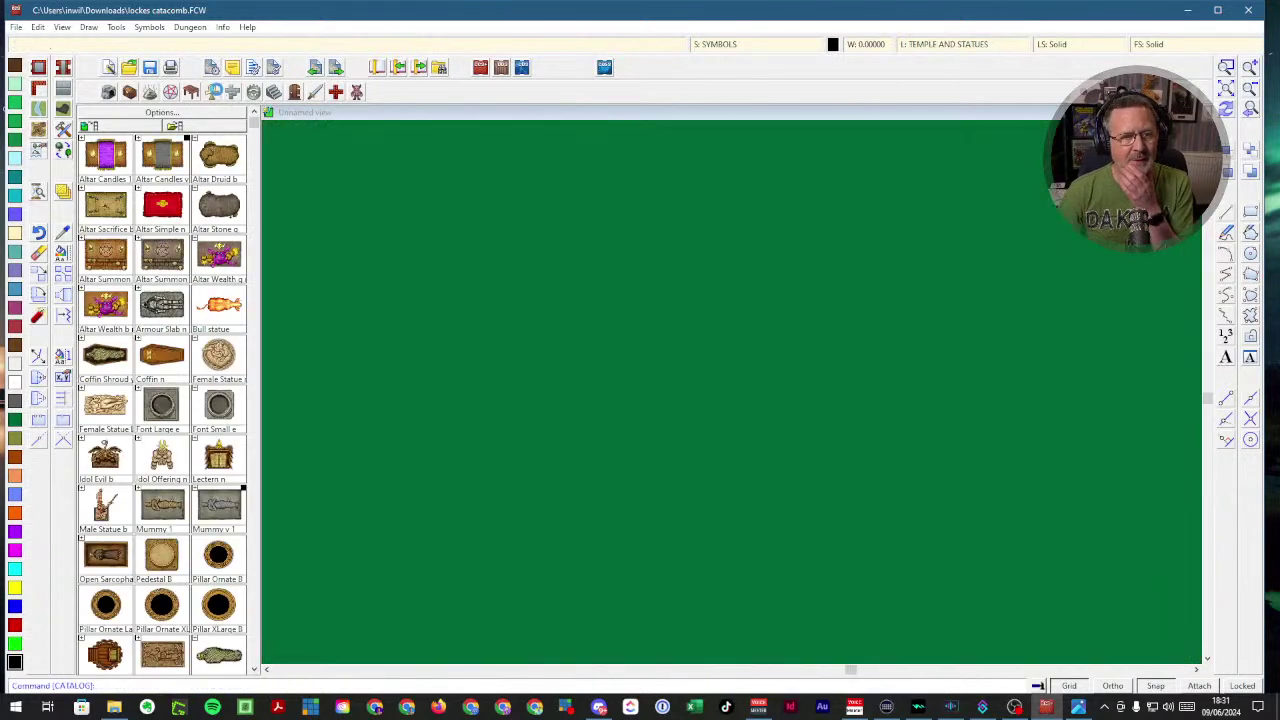
{"action": "left_click", "coordinate": [158, 260]}
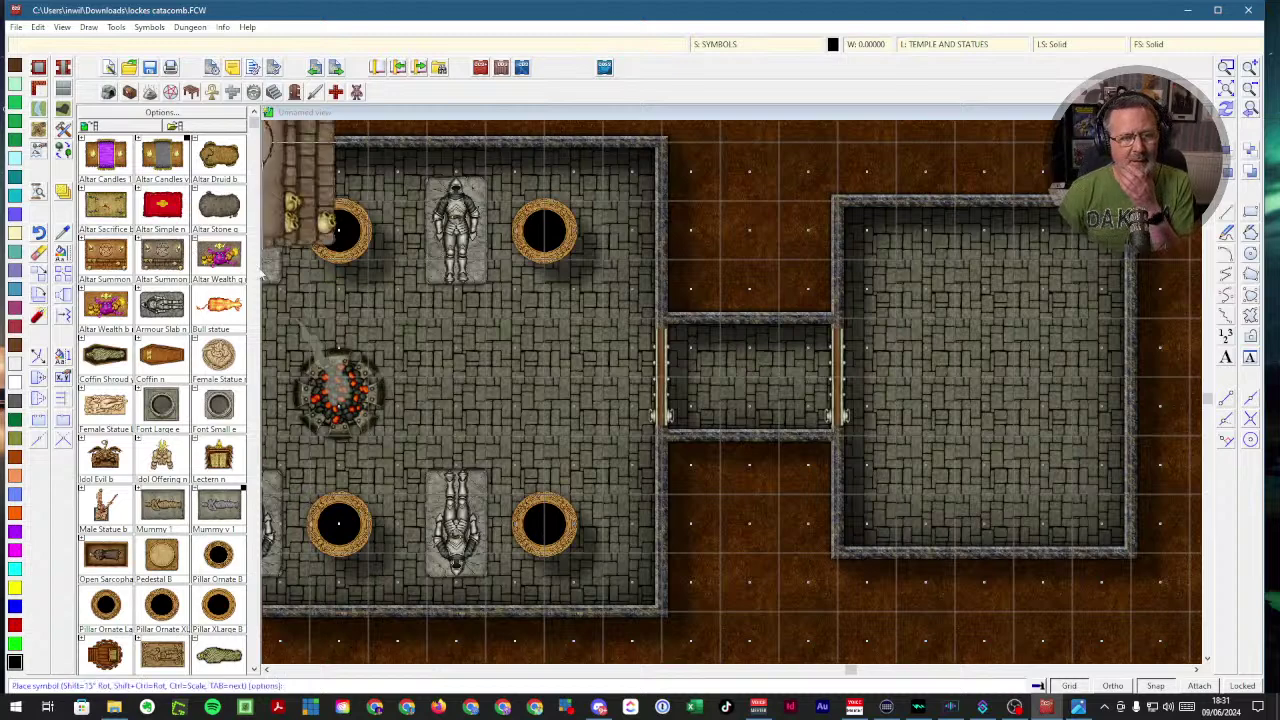
{"action": "right_click", "coordinate": [1000, 378]}
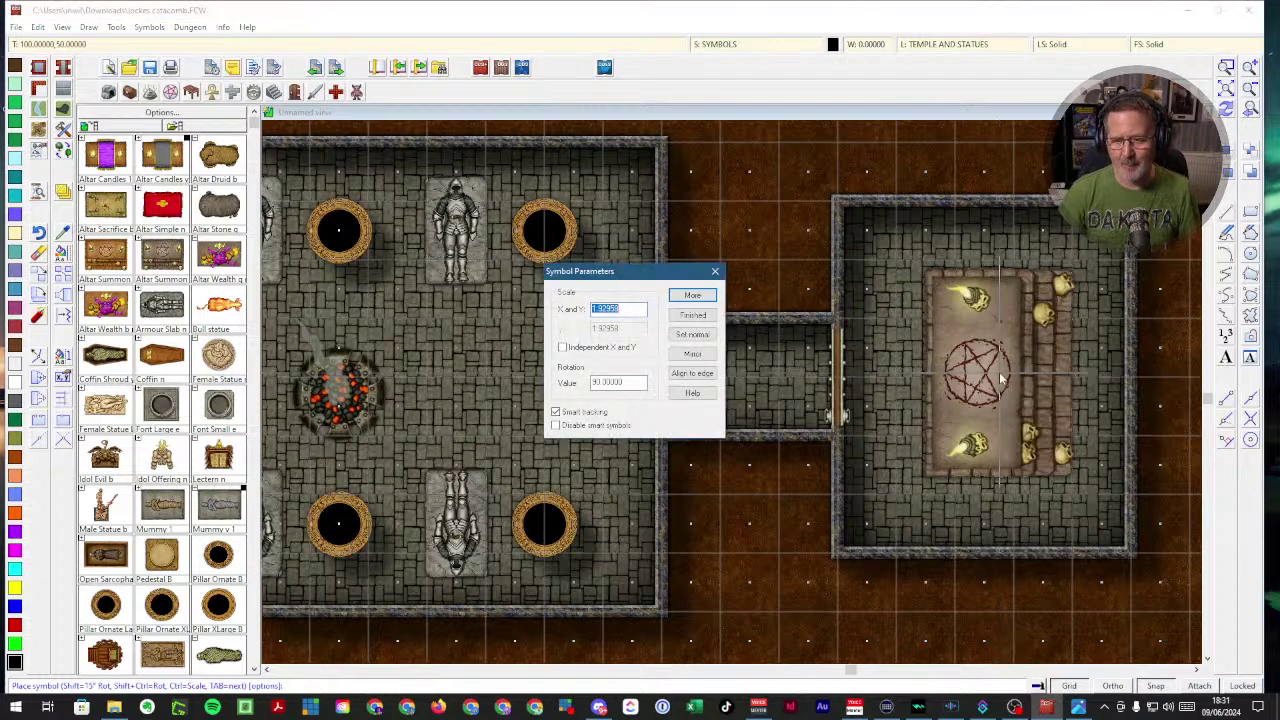
{"action": "left_click", "coordinate": [692, 315]}
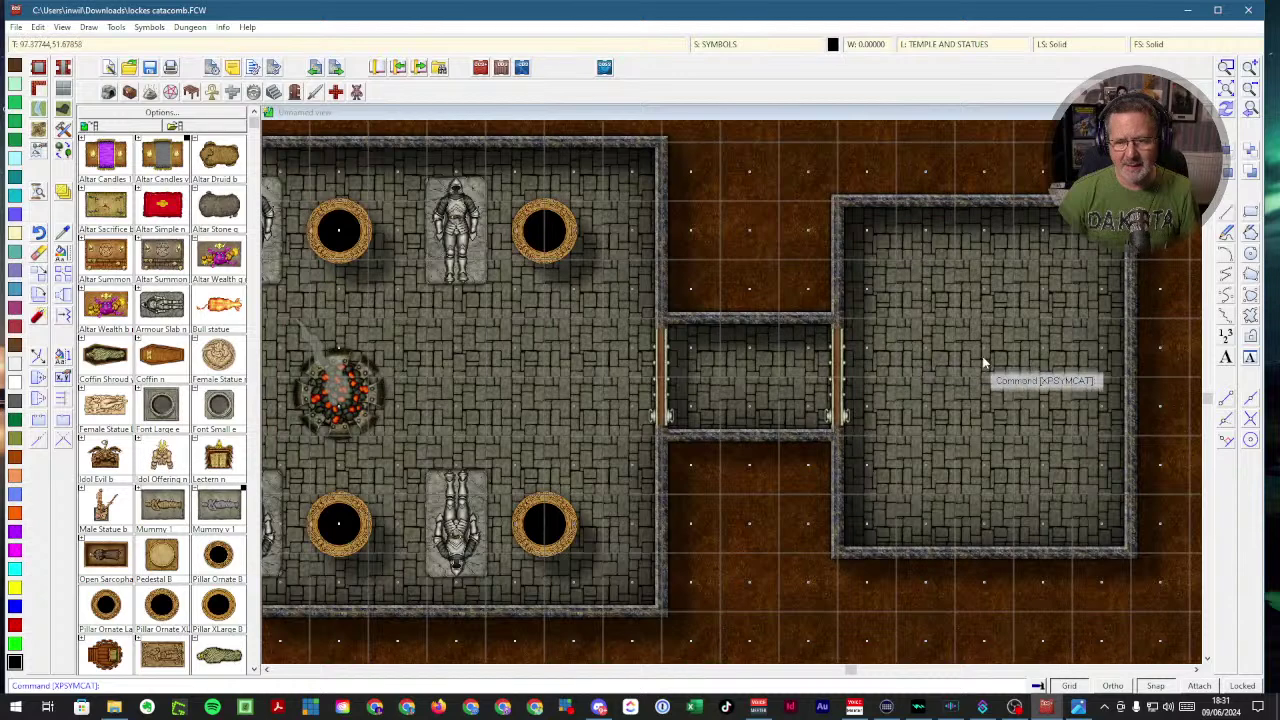
{"action": "left_click", "coordinate": [162, 258]}
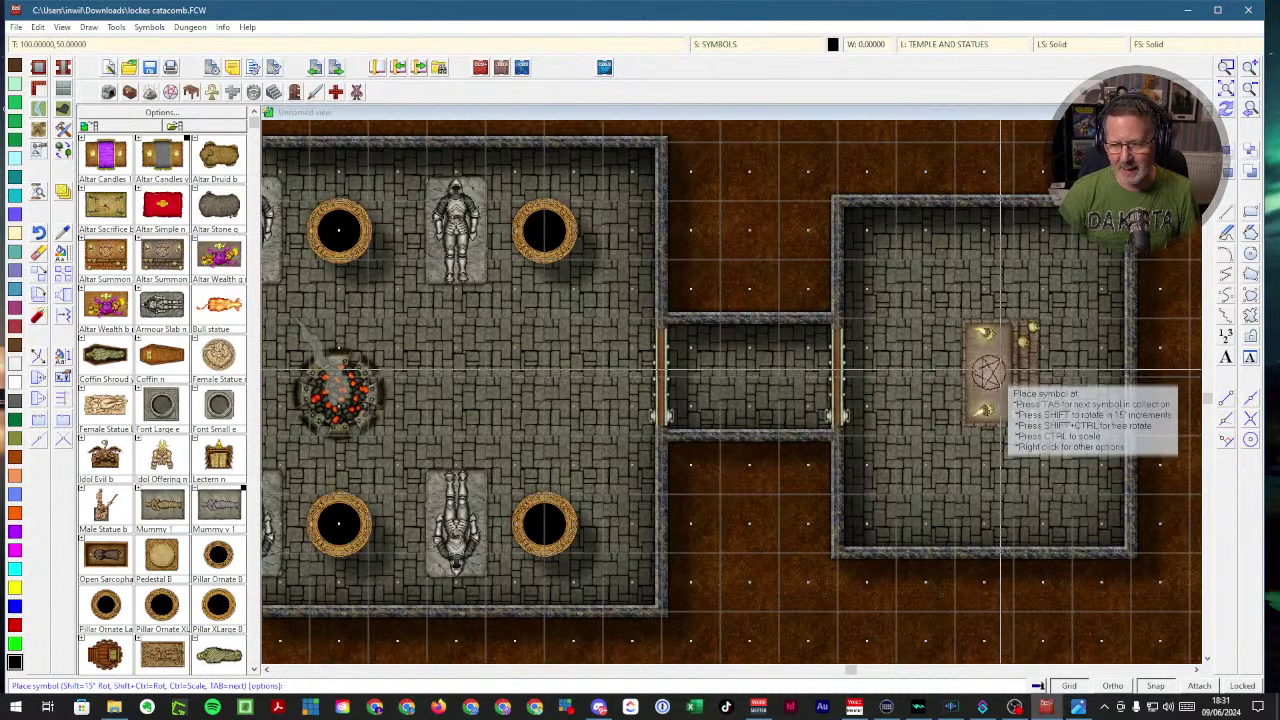
{"action": "key", "text": "shift"}
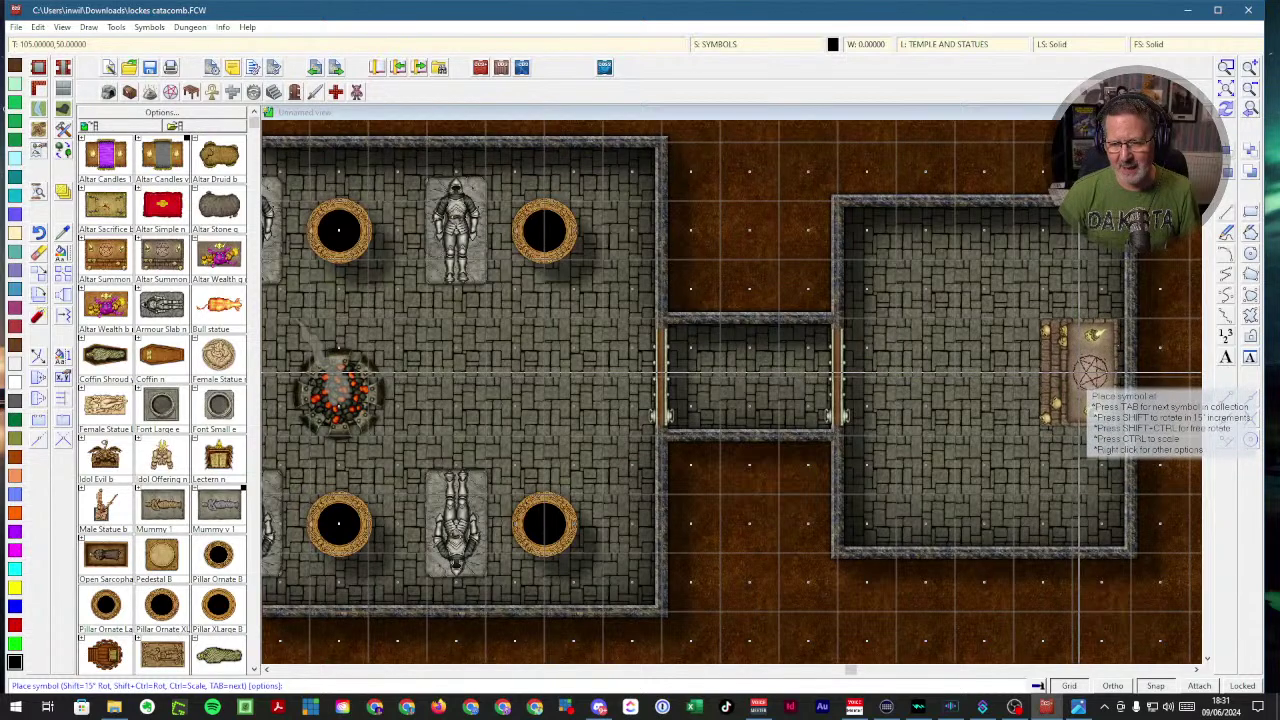
{"action": "left_click", "coordinate": [1076, 377]}
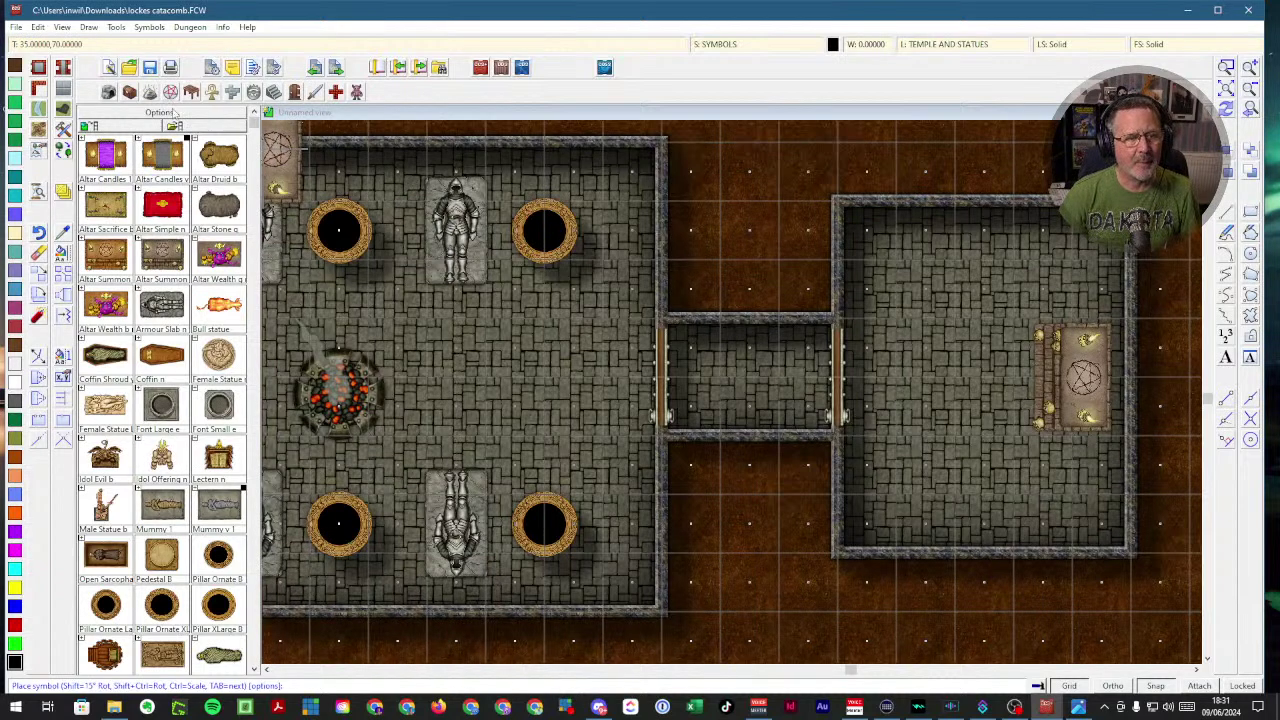
- Place the grey Statue Simple in both far corners of the end room beside the altar, turned diagonally toward the room
{"action": "scroll", "coordinate": [174, 315], "scroll_direction": "down", "scroll_amount": 4}
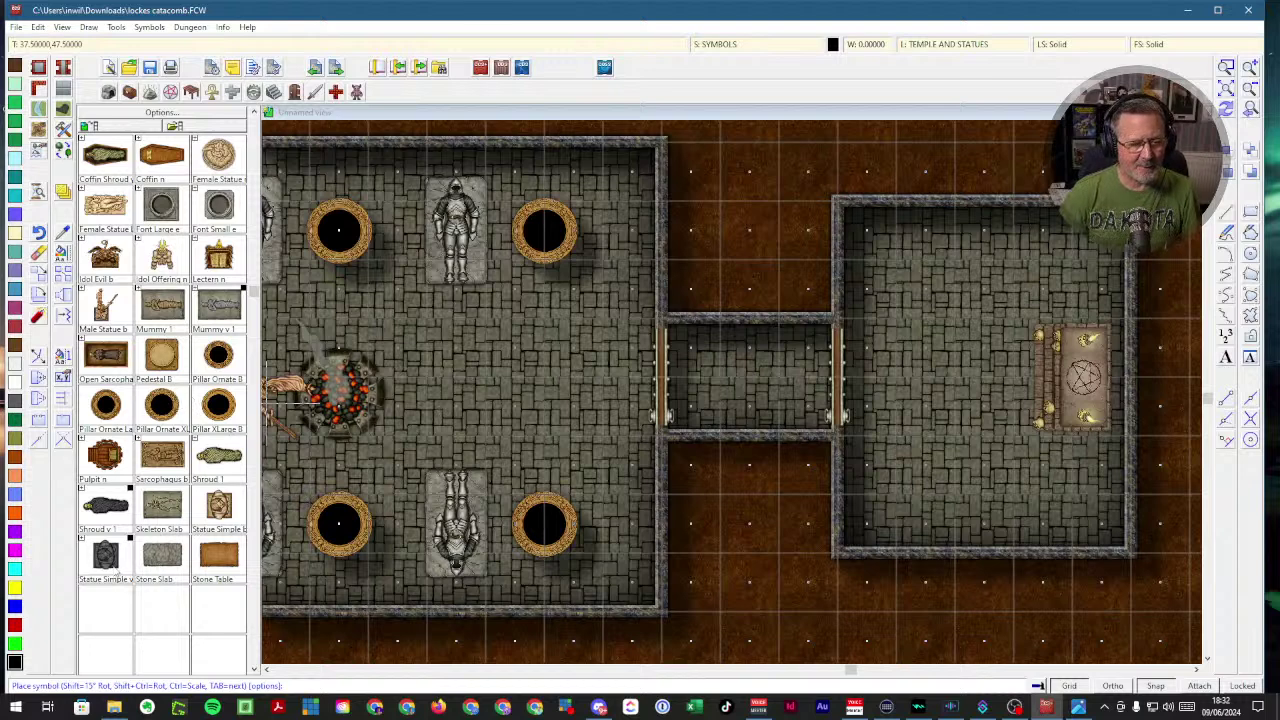
{"action": "left_click", "coordinate": [116, 570]}
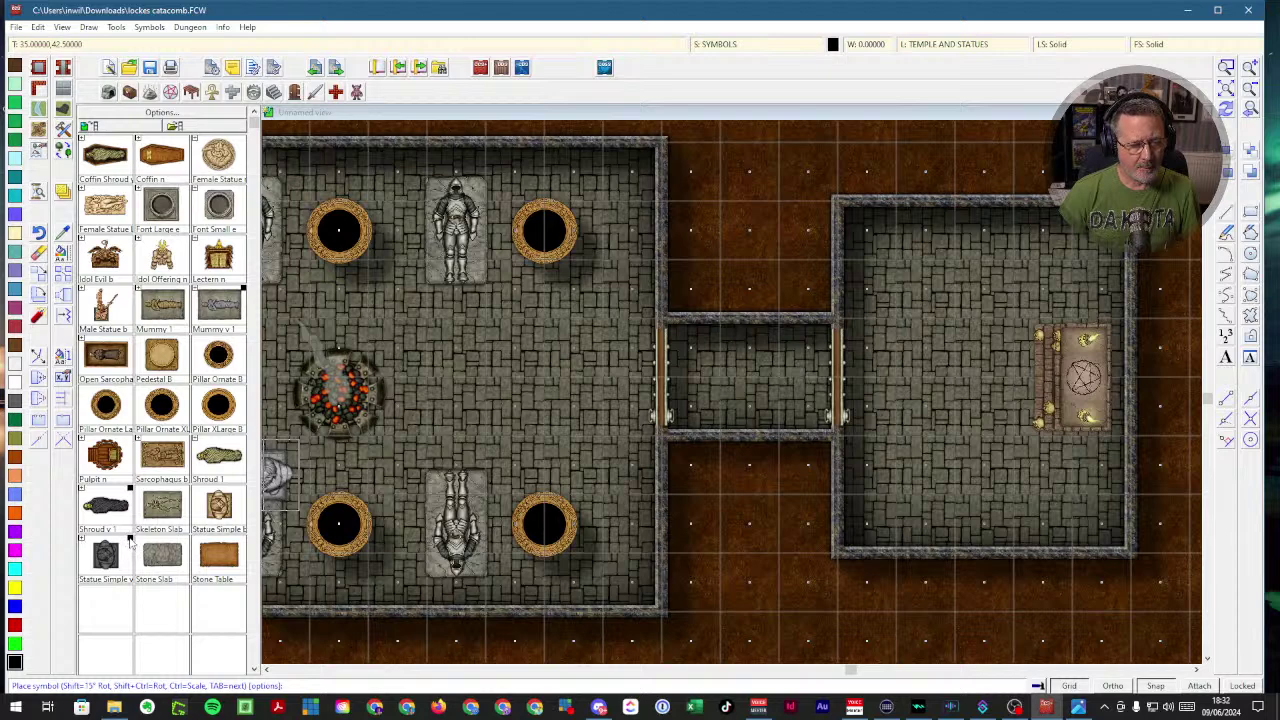
{"action": "mouse_move", "coordinate": [130, 541]}
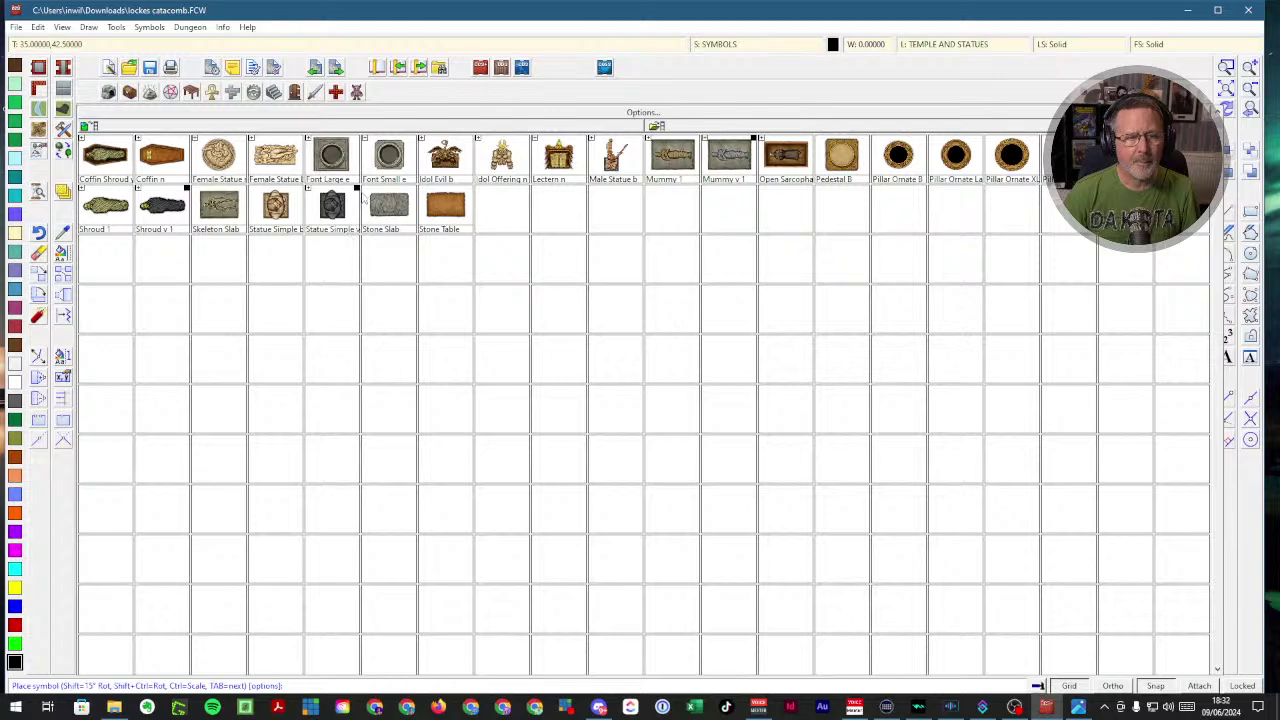
{"action": "left_click", "coordinate": [355, 188]}
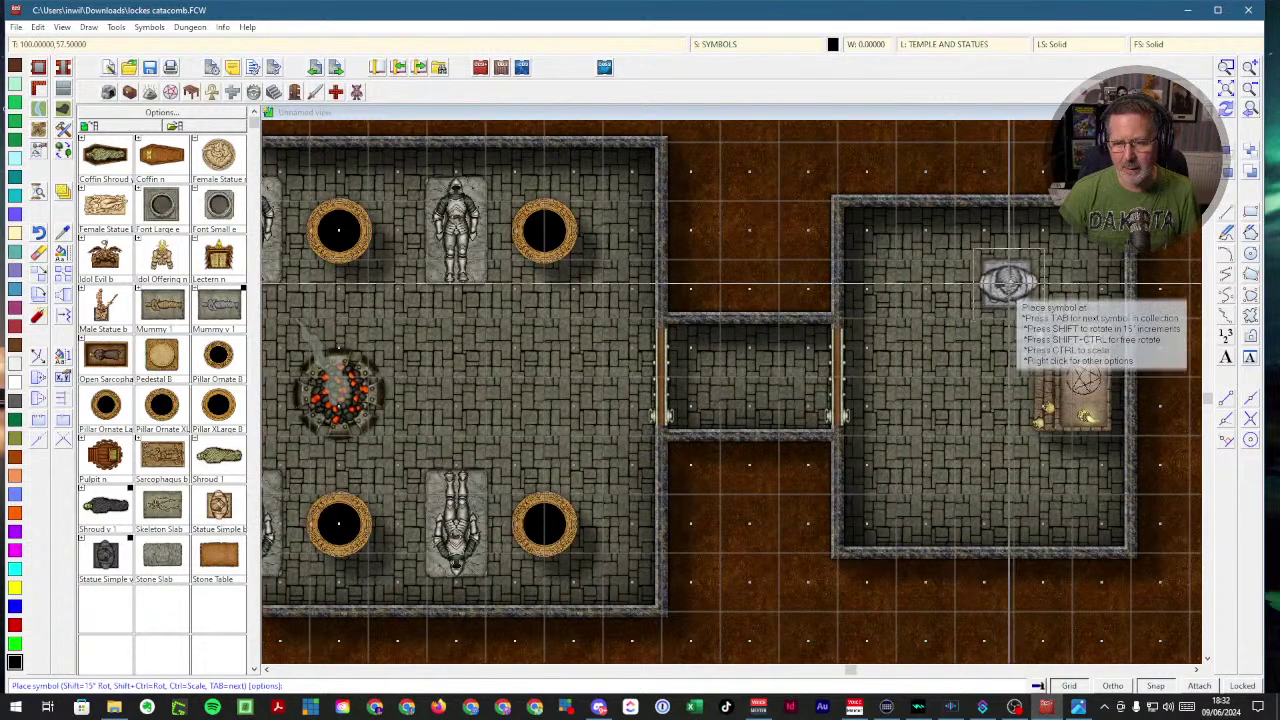
{"action": "key", "text": "shift"}
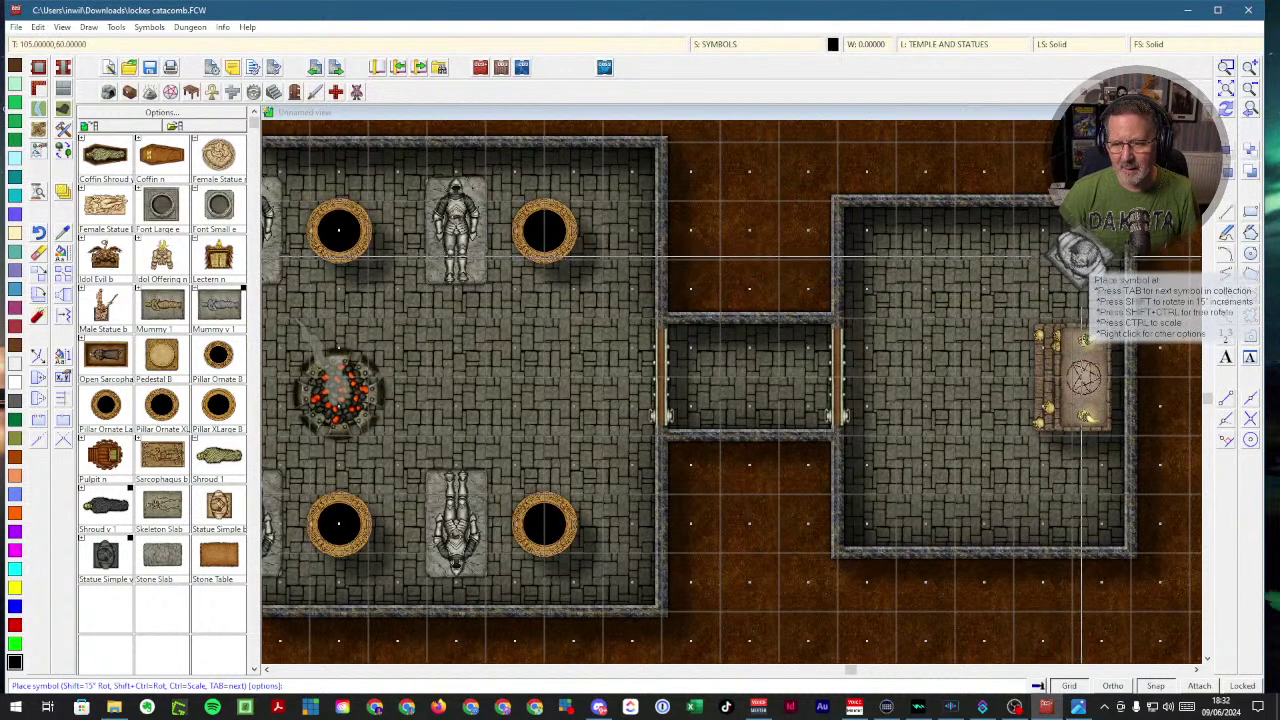
{"action": "left_click", "coordinate": [1074, 260]}
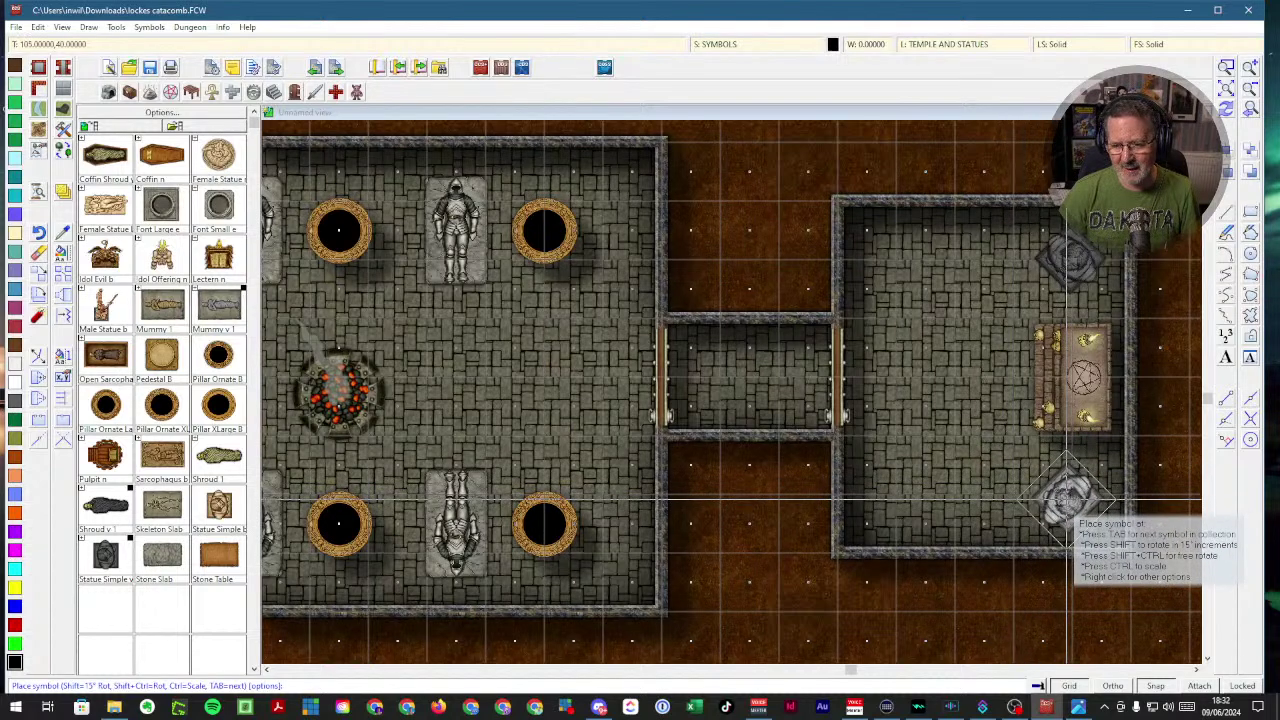
{"action": "left_click", "coordinate": [1068, 500]}
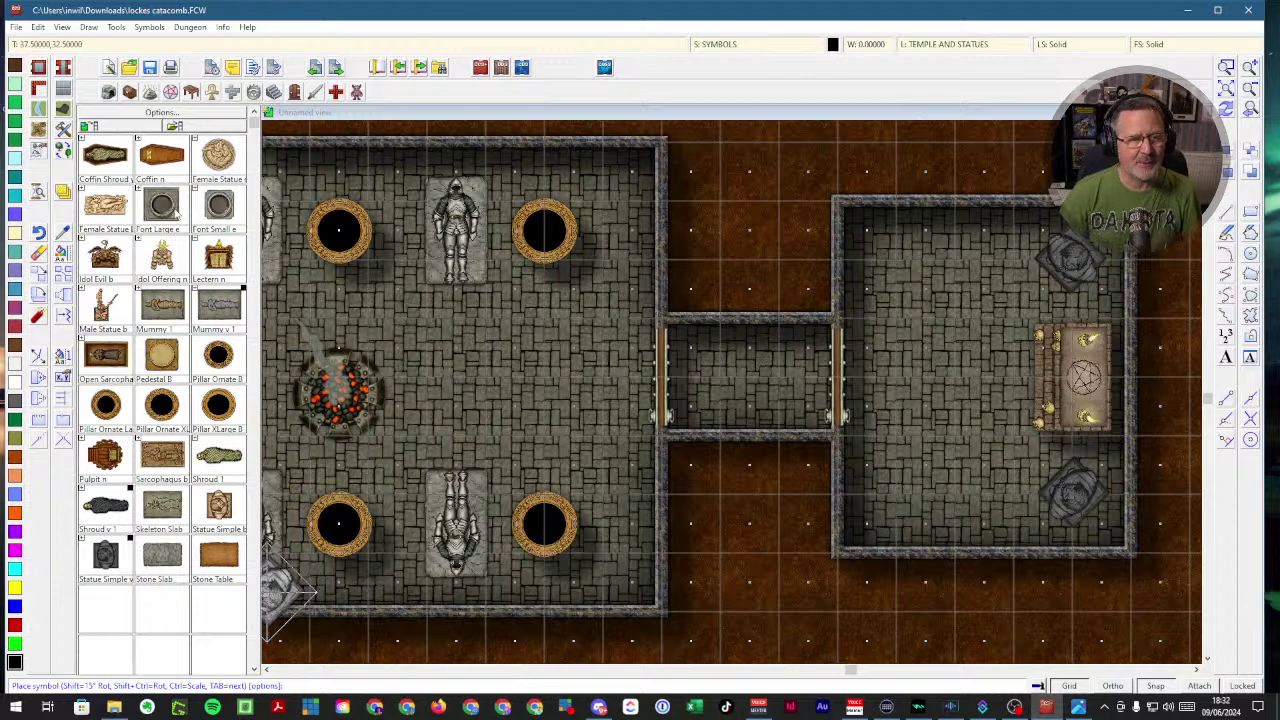
- Place an Open Sarcophagus in front of the altar, with its head toward the altar, on the SYMBOLS sheet
{"action": "left_click", "coordinate": [165, 160]}
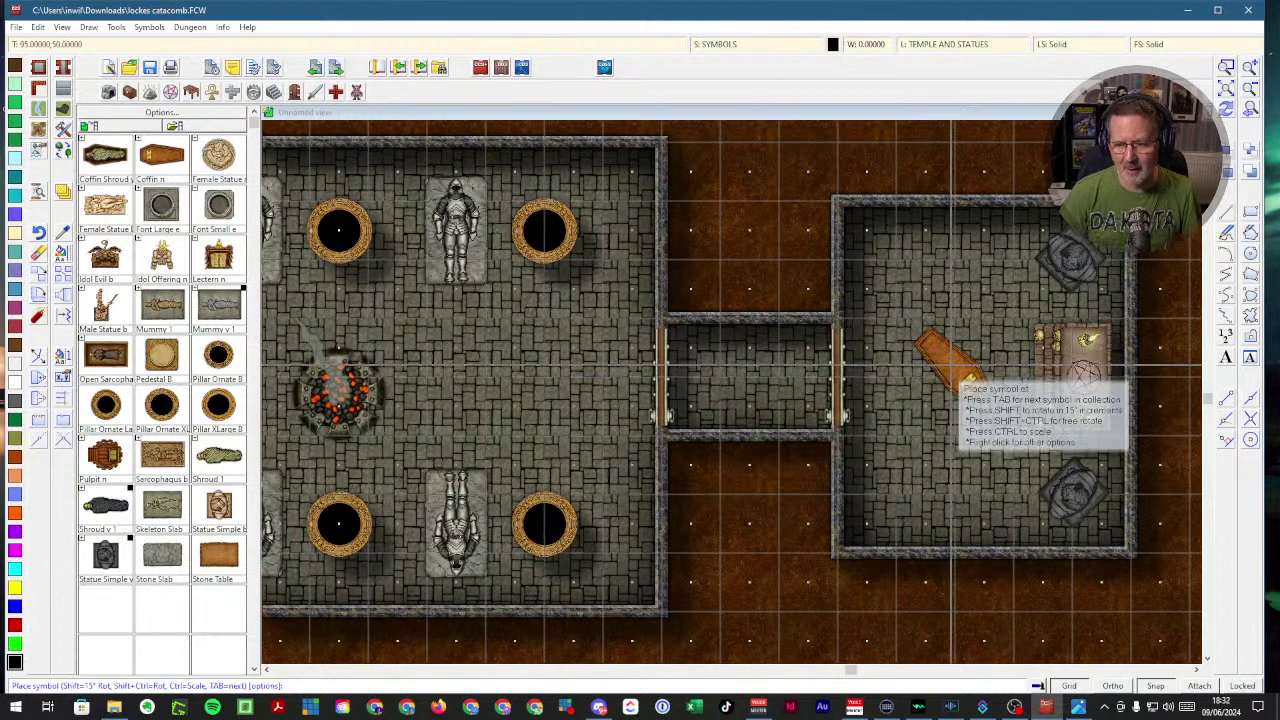
{"action": "key", "text": "shift"}
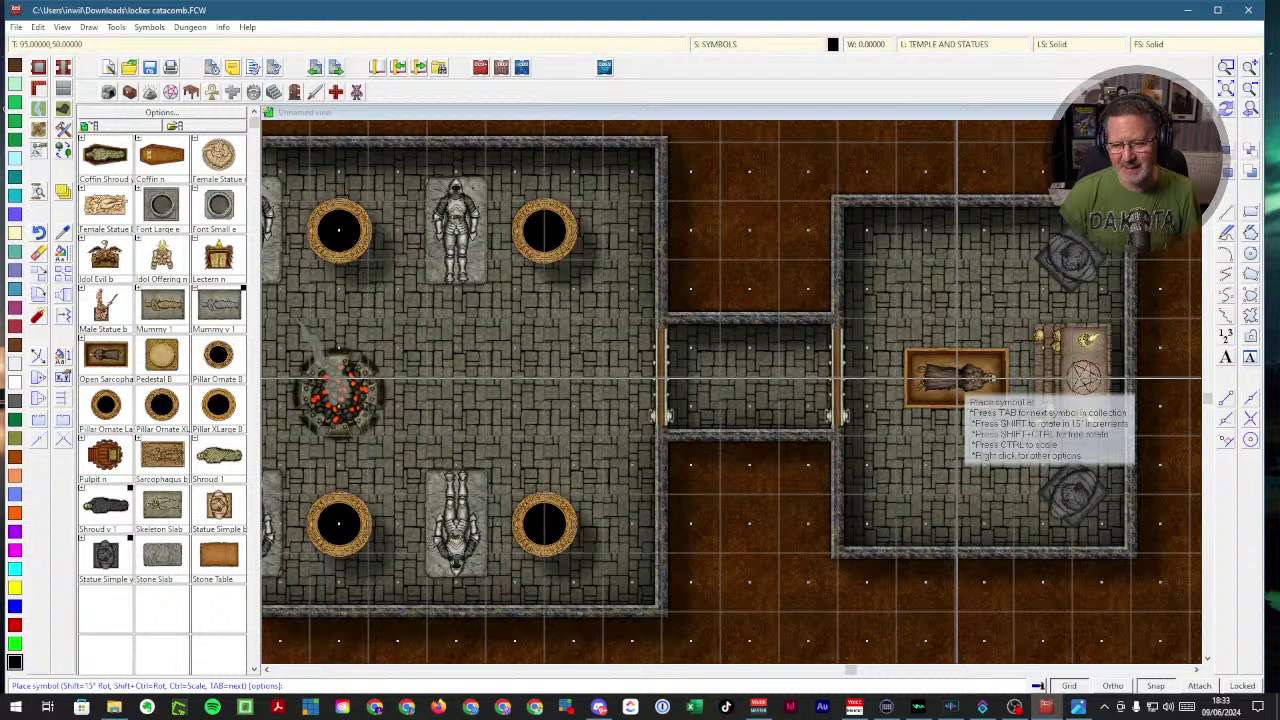
{"action": "left_click", "coordinate": [957, 378]}
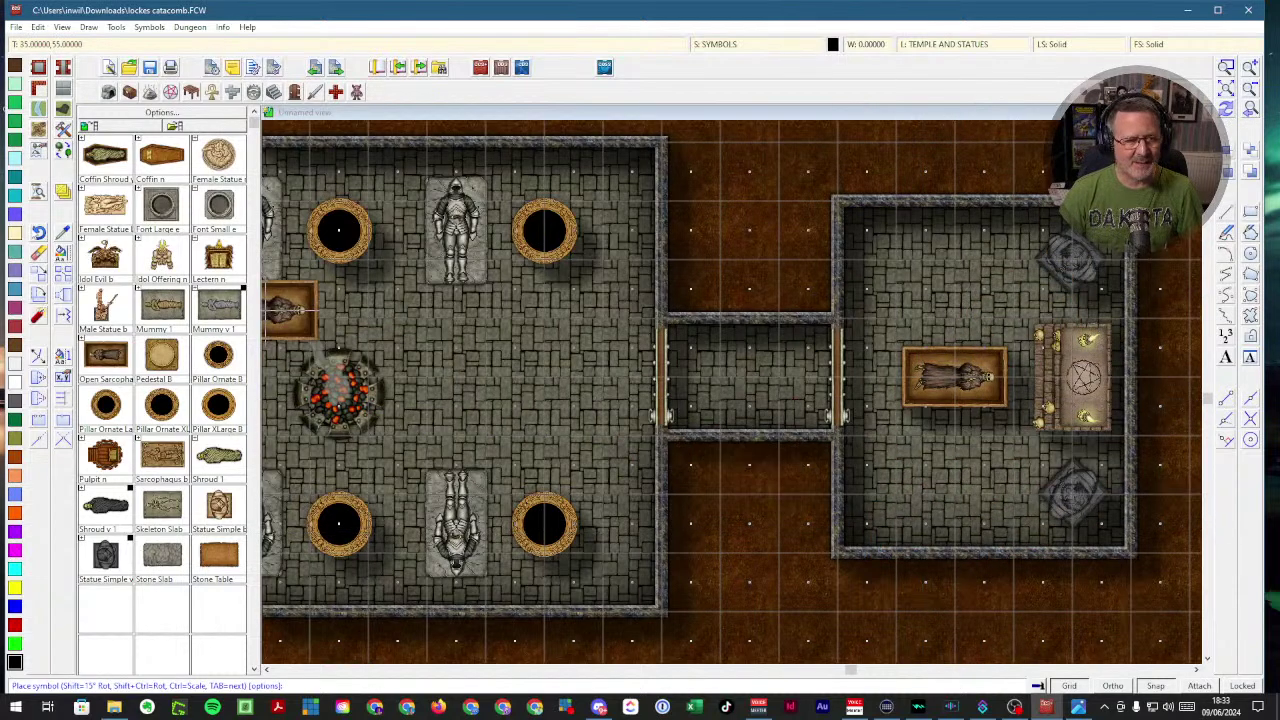
- Erase the open sarcophagus in front of the altar
{"action": "left_click", "coordinate": [38, 252]}
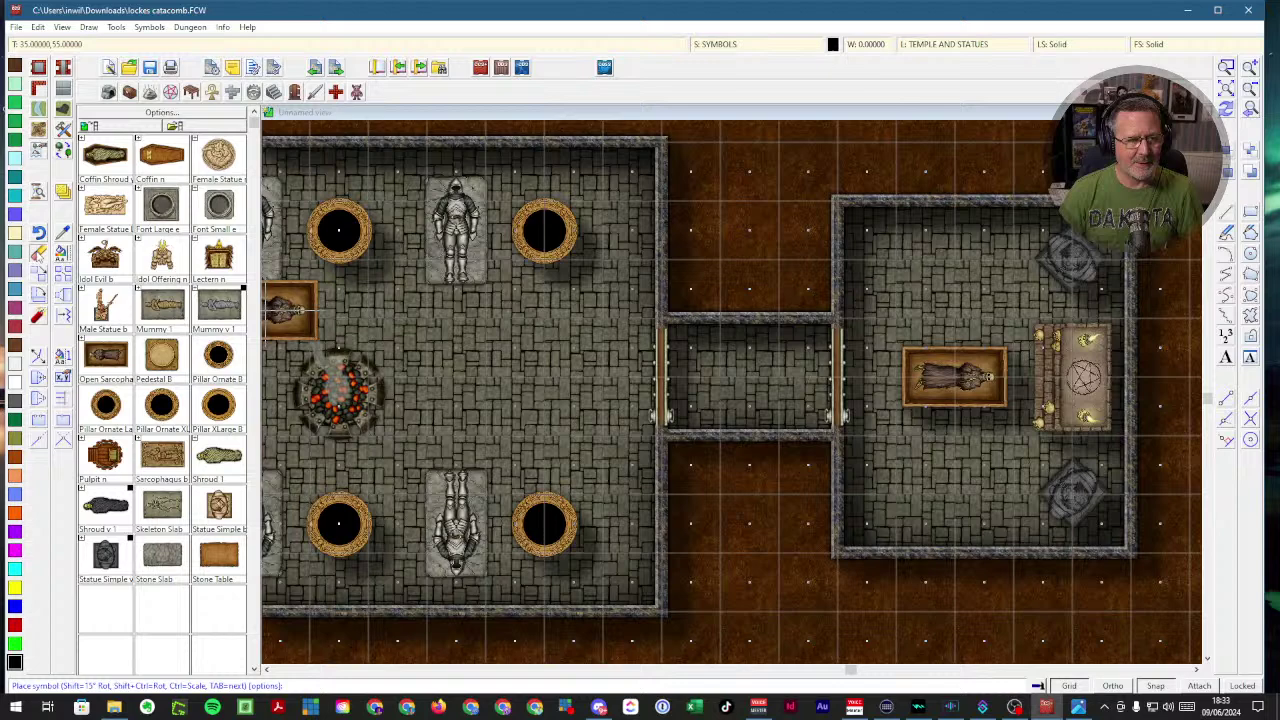
{"action": "right_click", "coordinate": [905, 352]}
{"action": "left_click", "coordinate": [945, 374]}
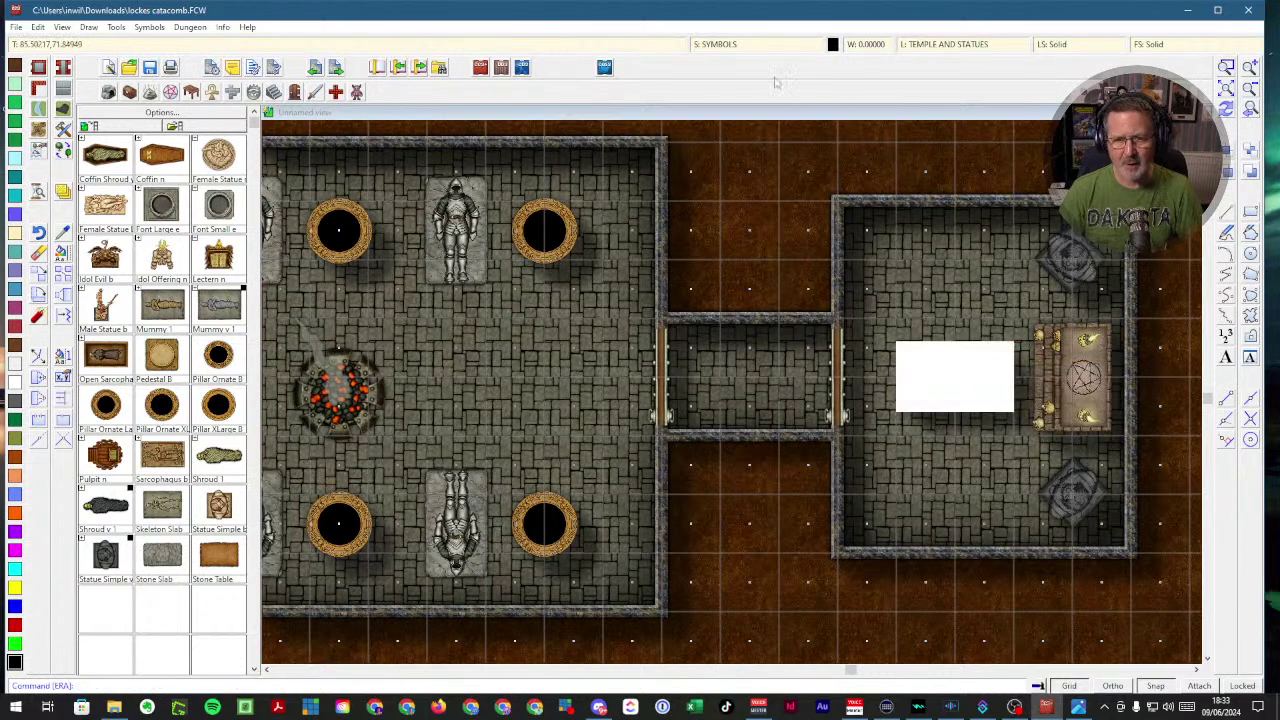
- Make SYMBOLS FLAT the current sheet and place an Open Sarcophagus lengthwise in front of the altar
{"action": "left_click", "coordinate": [737, 47]}
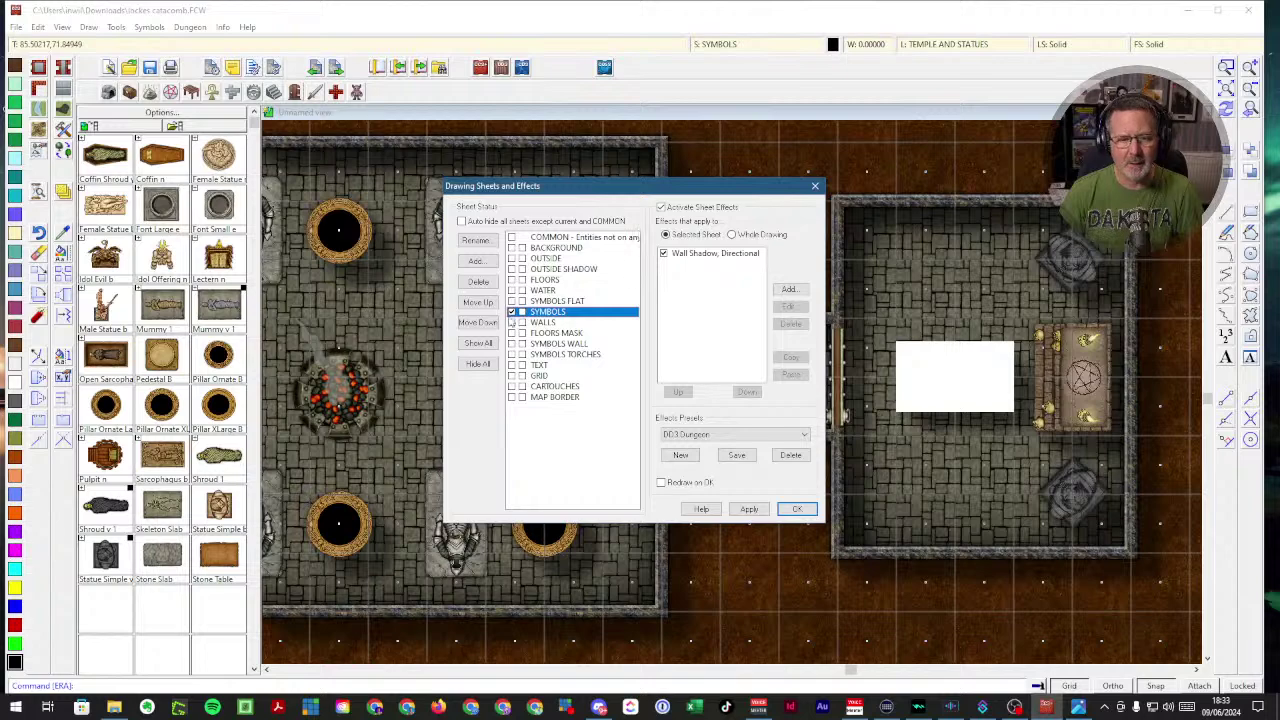
{"action": "left_click", "coordinate": [512, 301]}
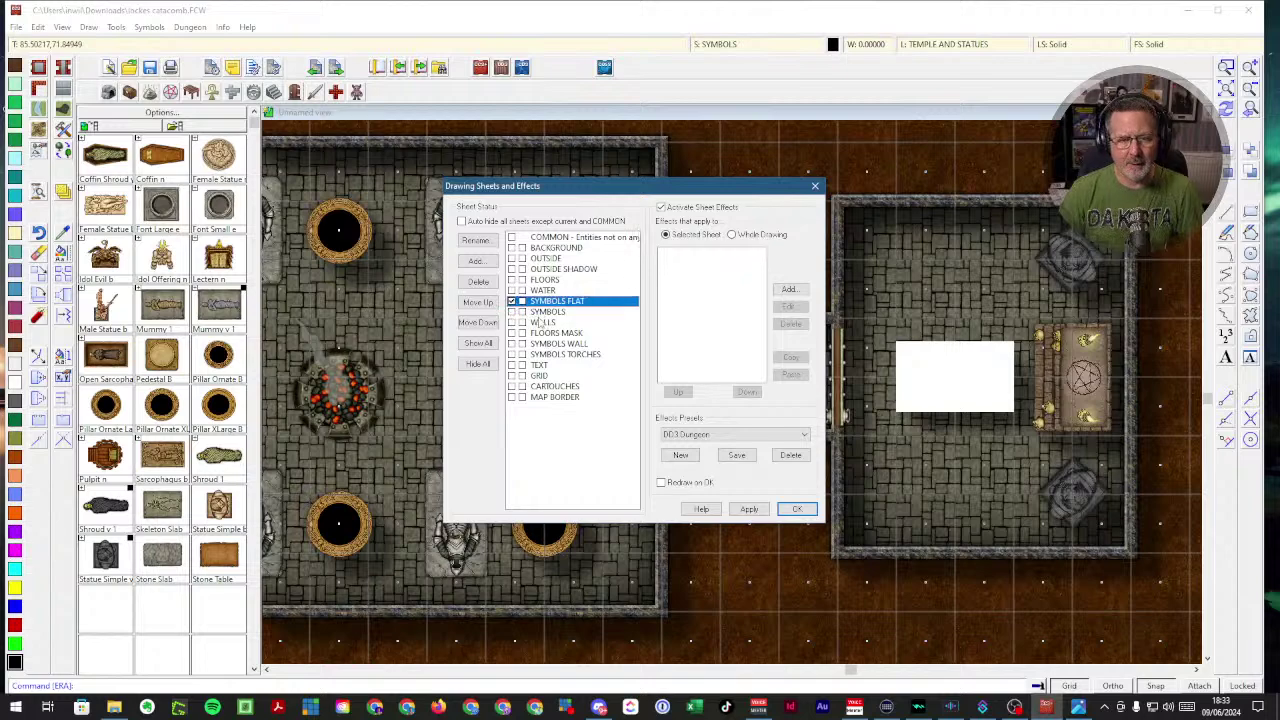
{"action": "left_click", "coordinate": [796, 509]}
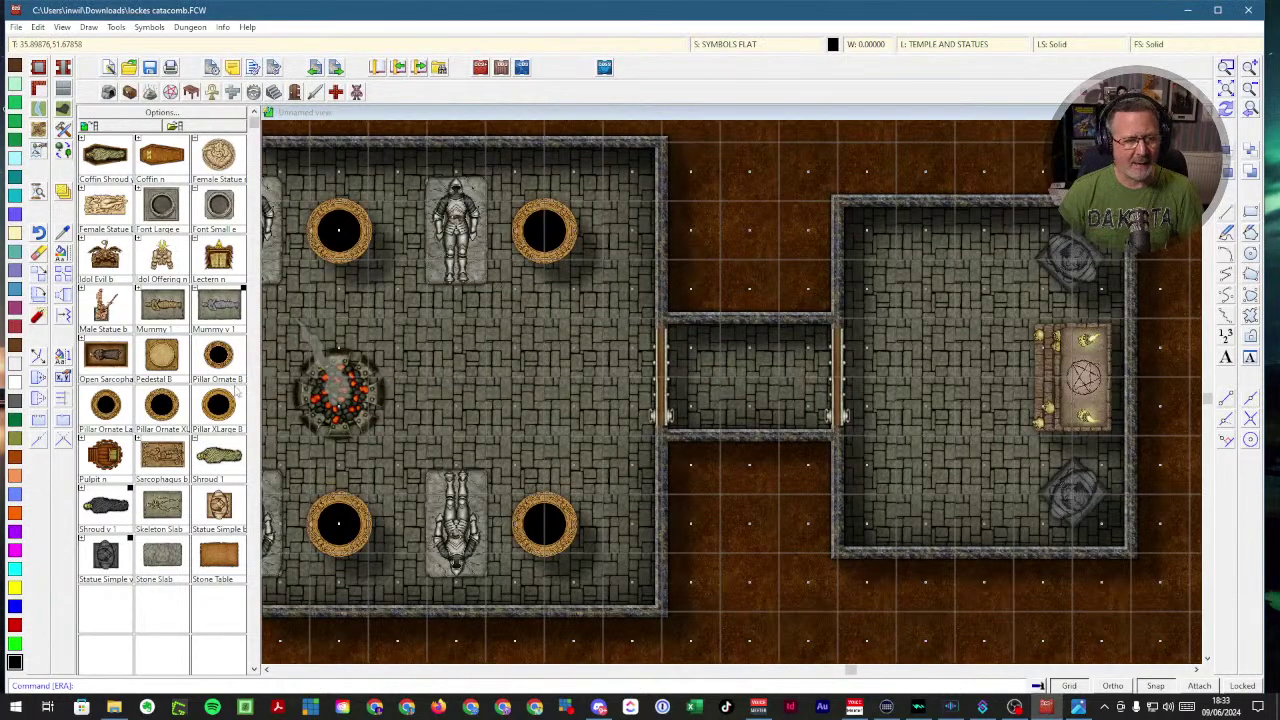
{"action": "left_click", "coordinate": [112, 360]}
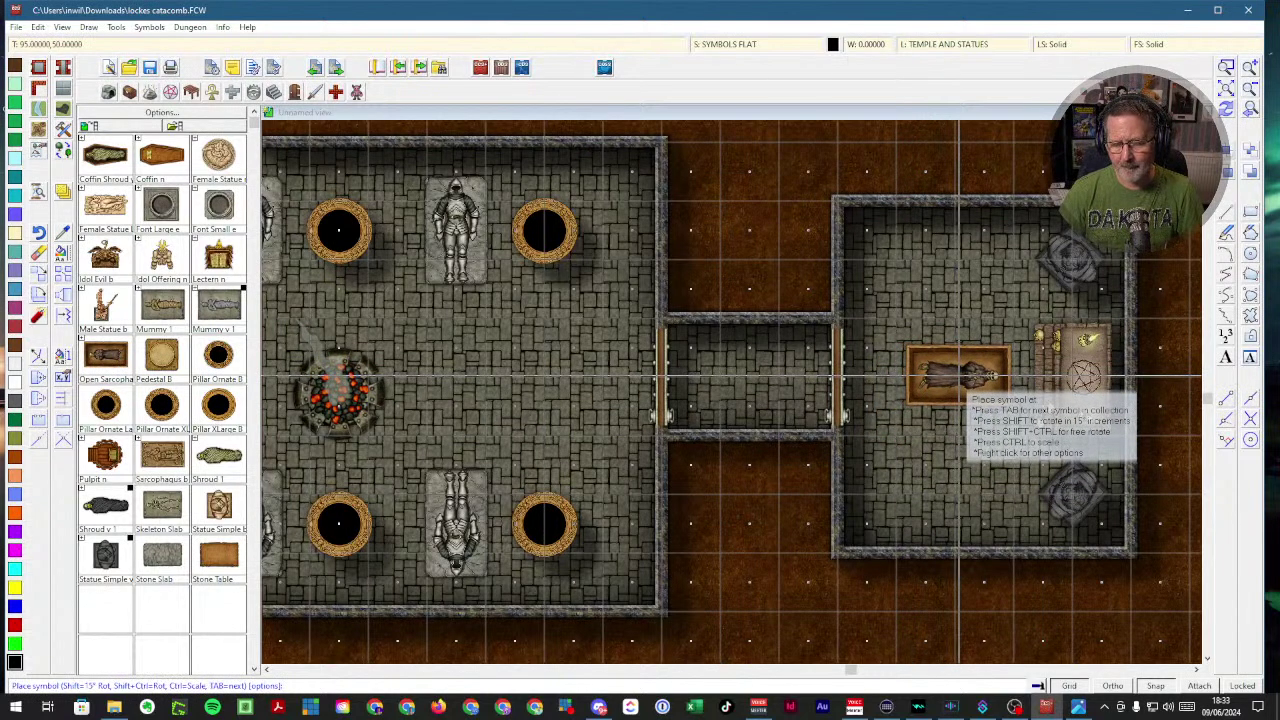
{"action": "left_click", "coordinate": [956, 377]}
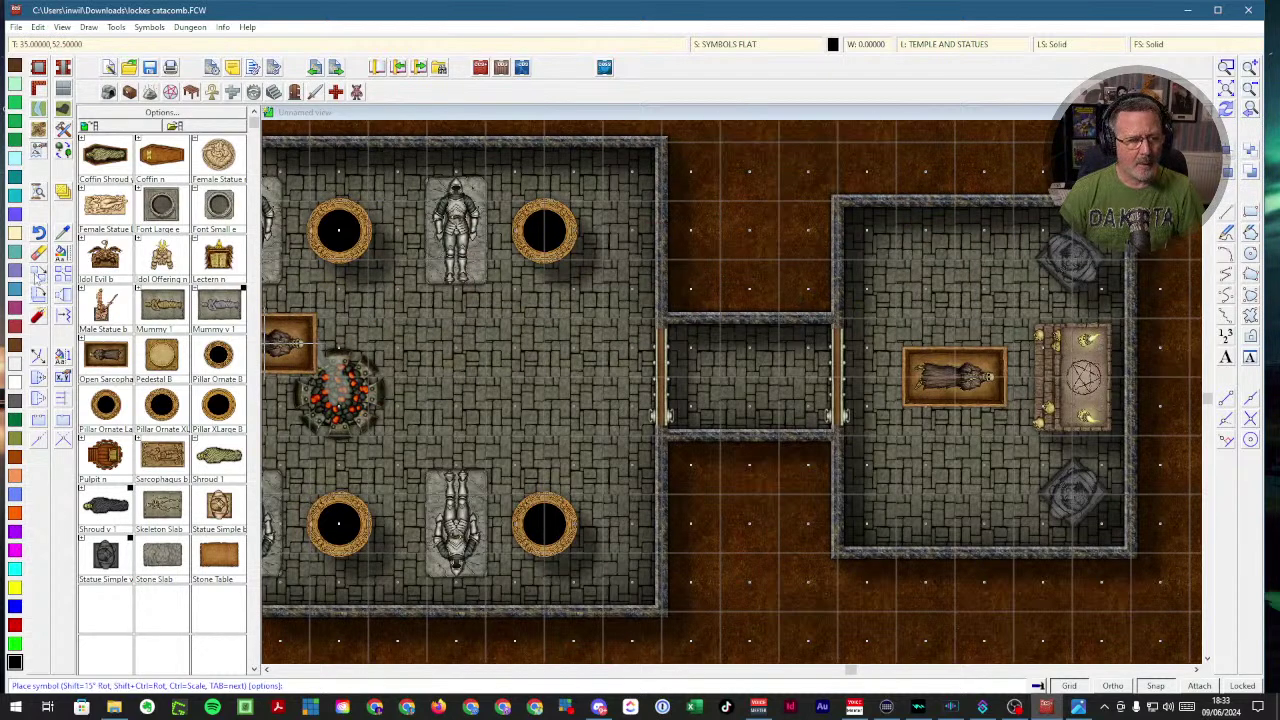
- Try to move the altar at the end room's far wall
{"action": "left_click", "coordinate": [38, 272]}
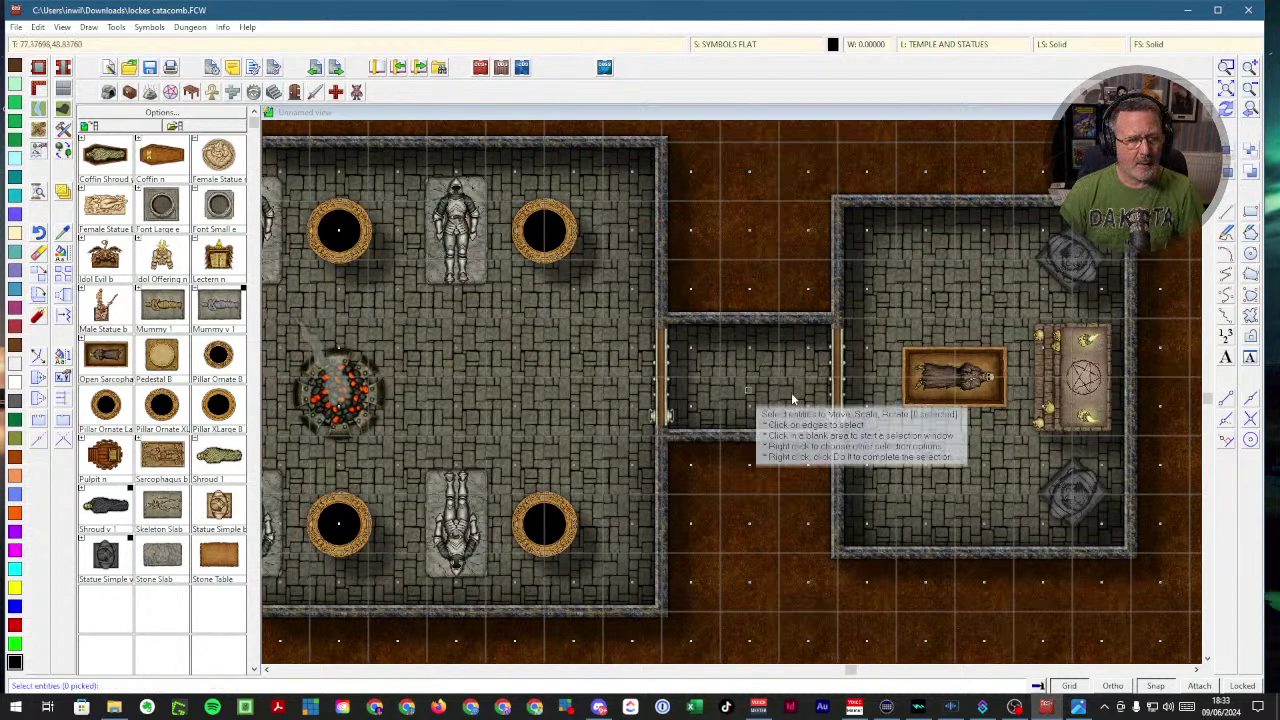
{"action": "left_click", "coordinate": [1045, 334]}
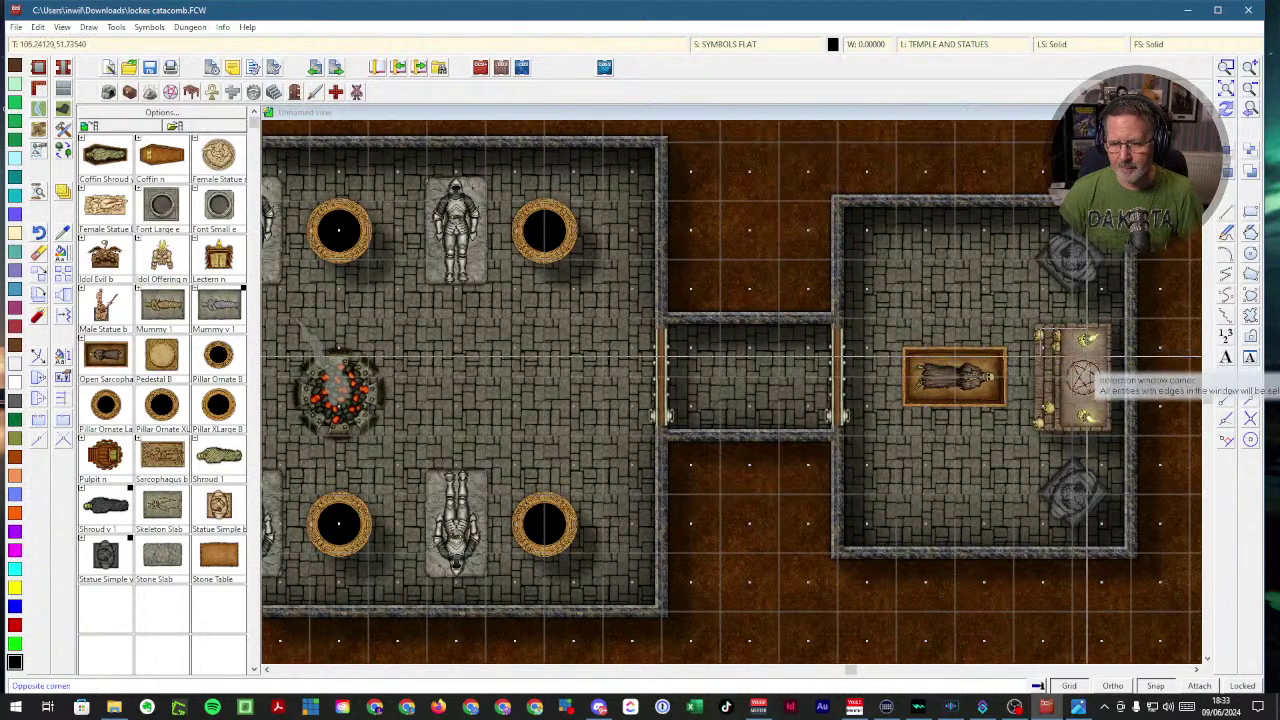
{"action": "left_click", "coordinate": [1093, 412]}
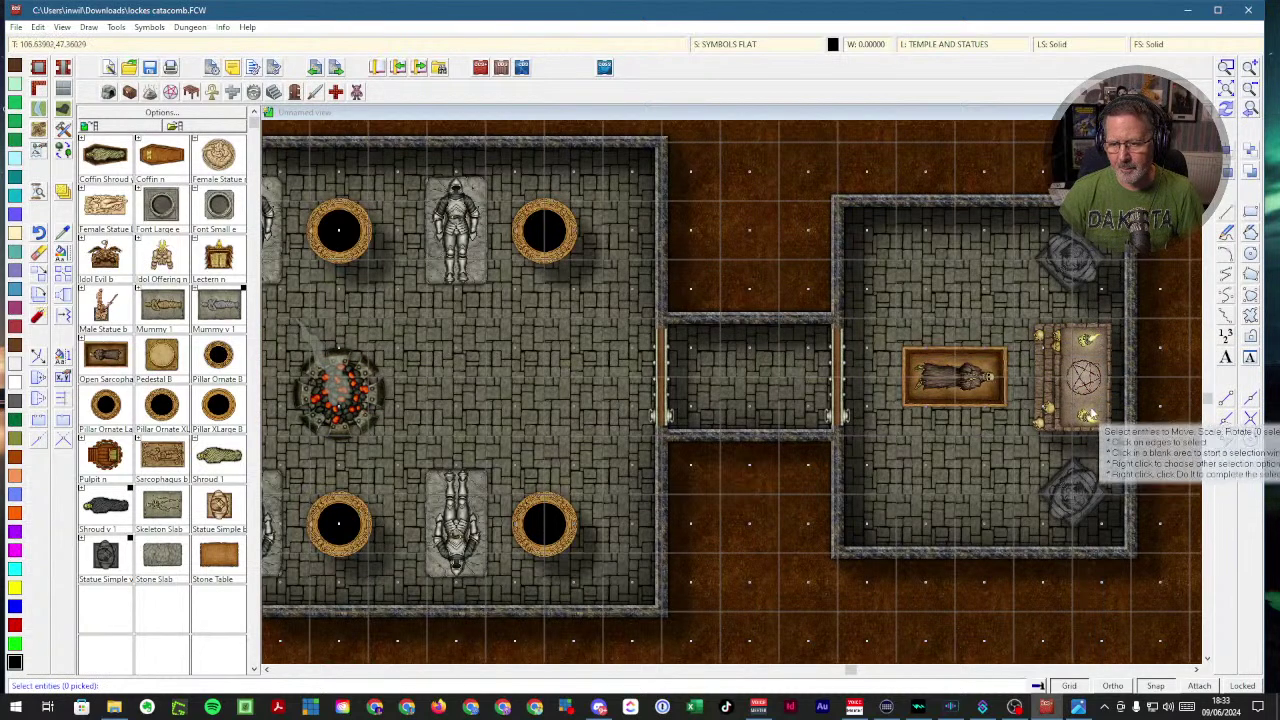
{"action": "right_click", "coordinate": [1073, 389]}
{"action": "left_click", "coordinate": [1056, 390]}
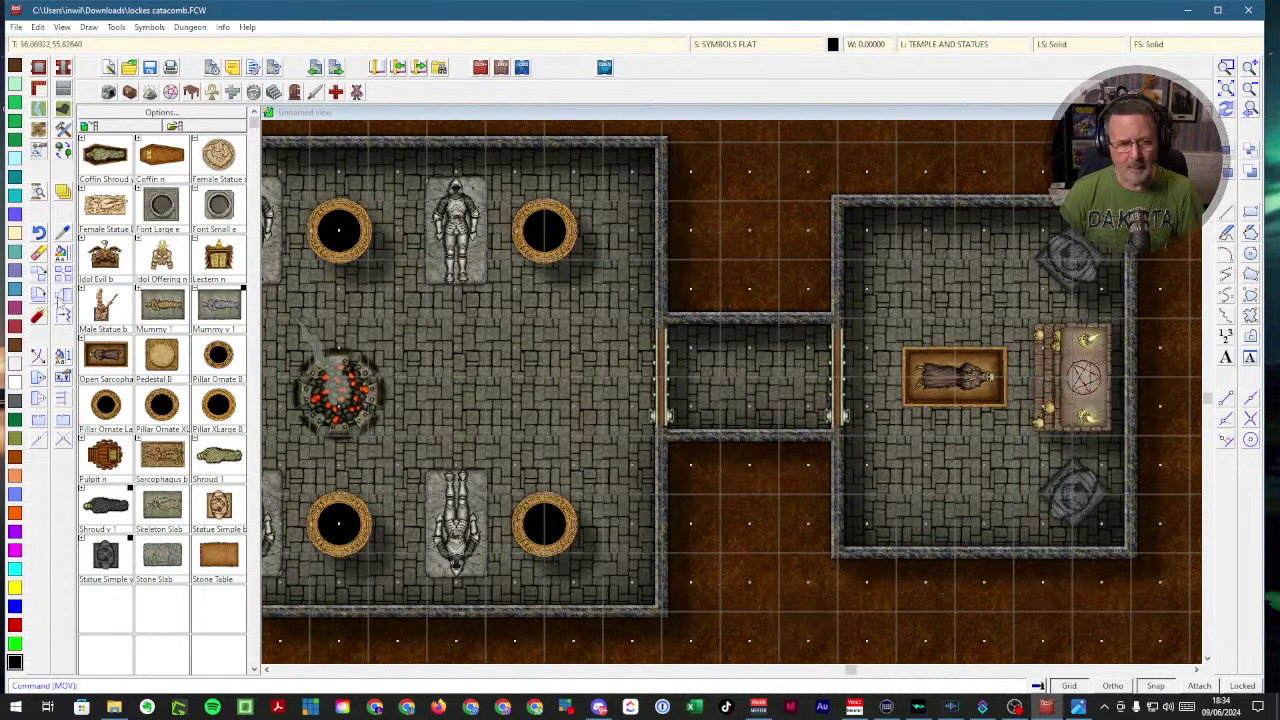
- Erase the altar between the two corner statues
{"action": "left_click", "coordinate": [40, 252]}
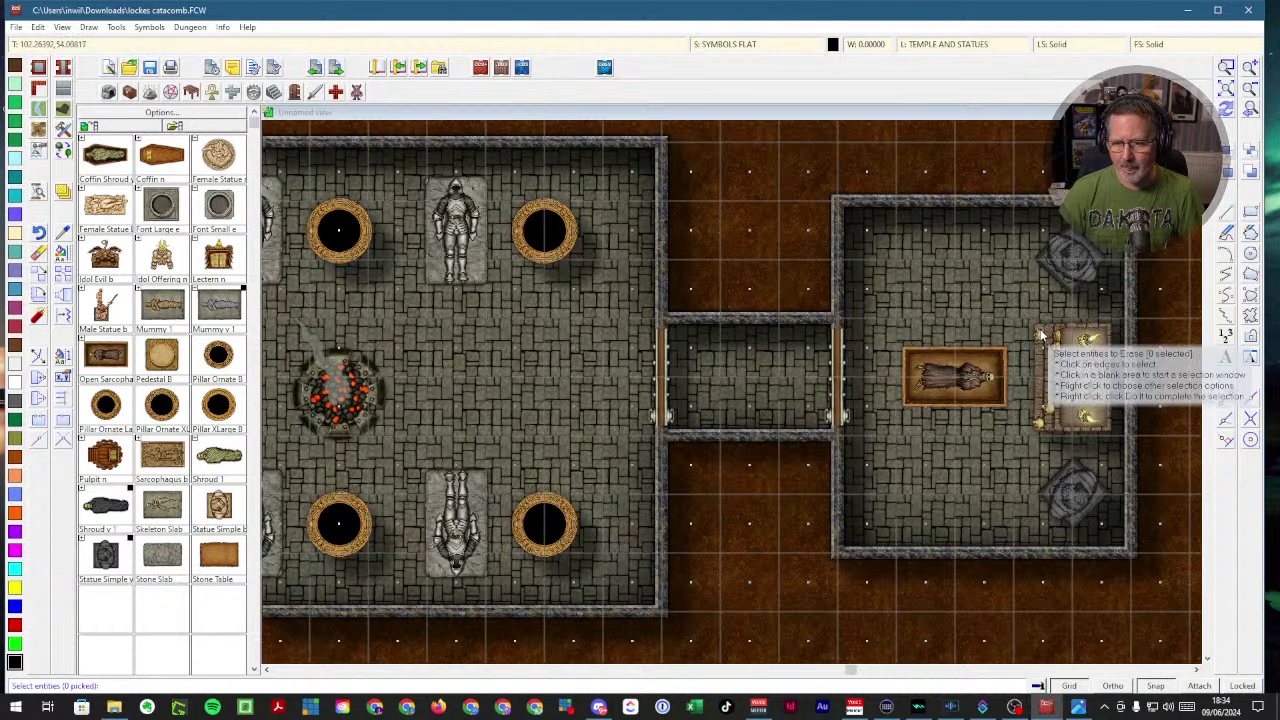
{"action": "left_click", "coordinate": [1043, 341]}
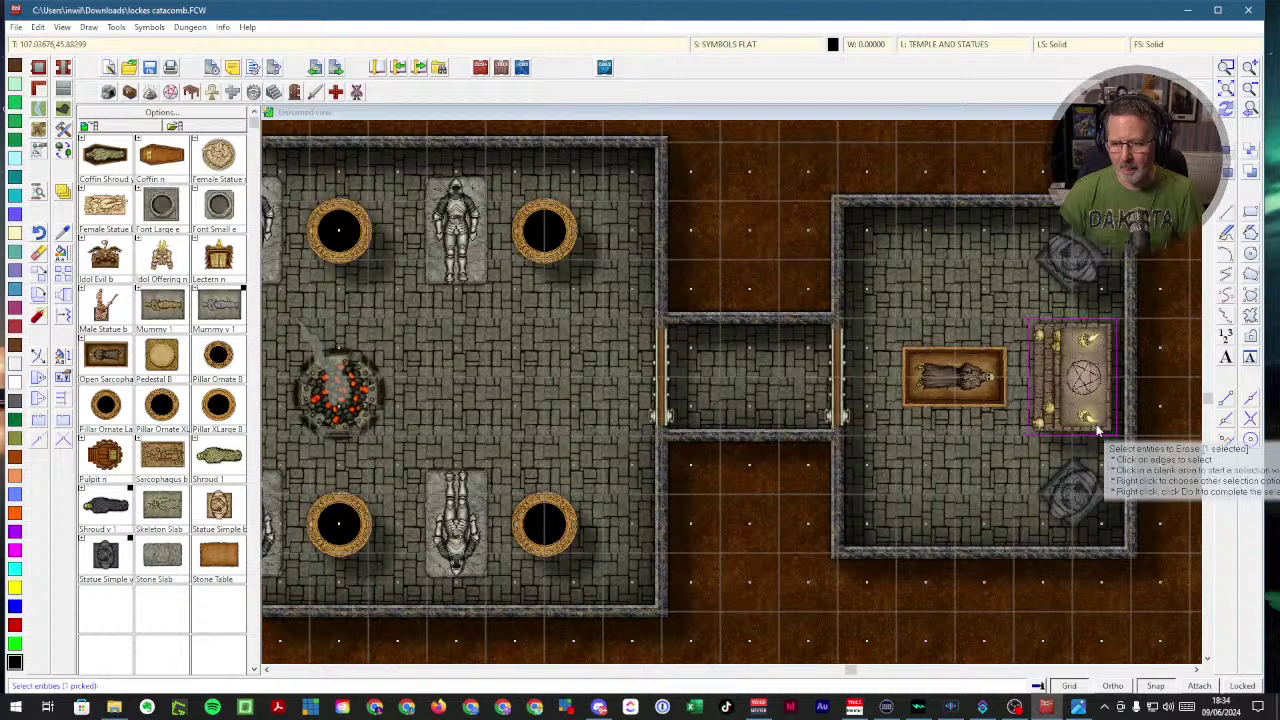
{"action": "left_click", "coordinate": [1090, 425]}
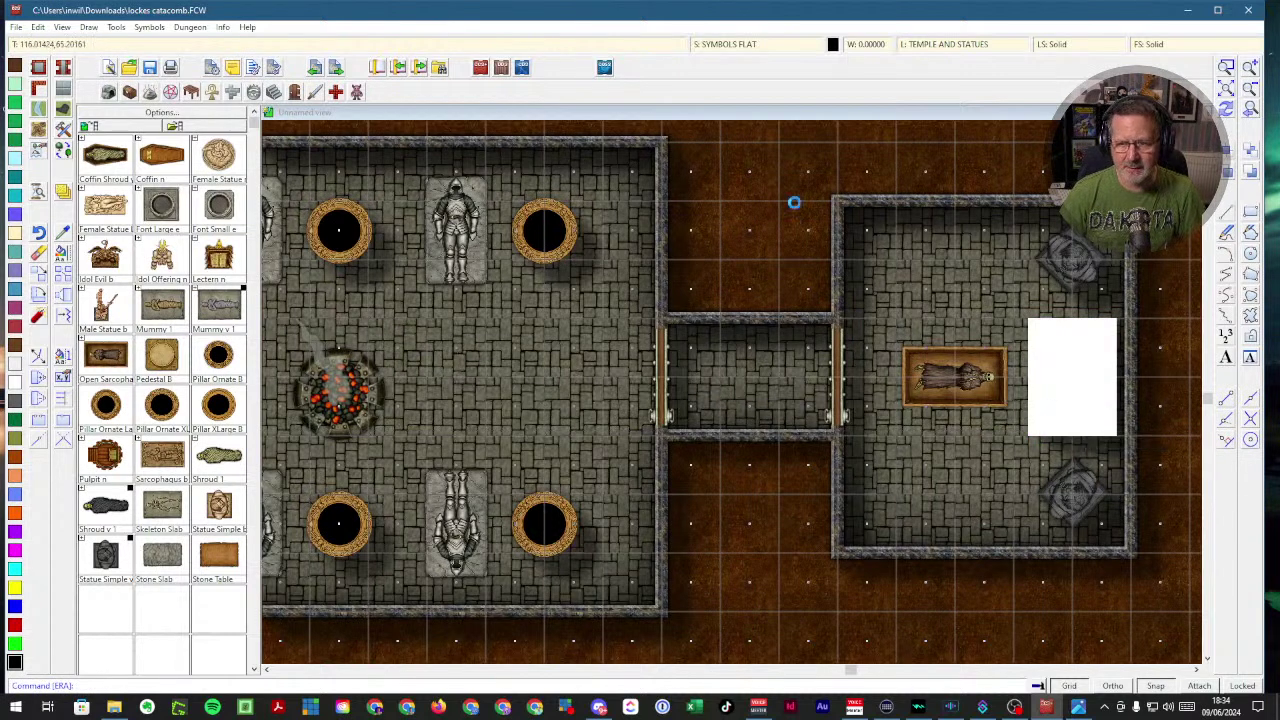
- Place an Altar Summon symbol, rotated a quarter turn, between the two corner statues at the end room's far wall
{"action": "left_click", "coordinate": [207, 90]}
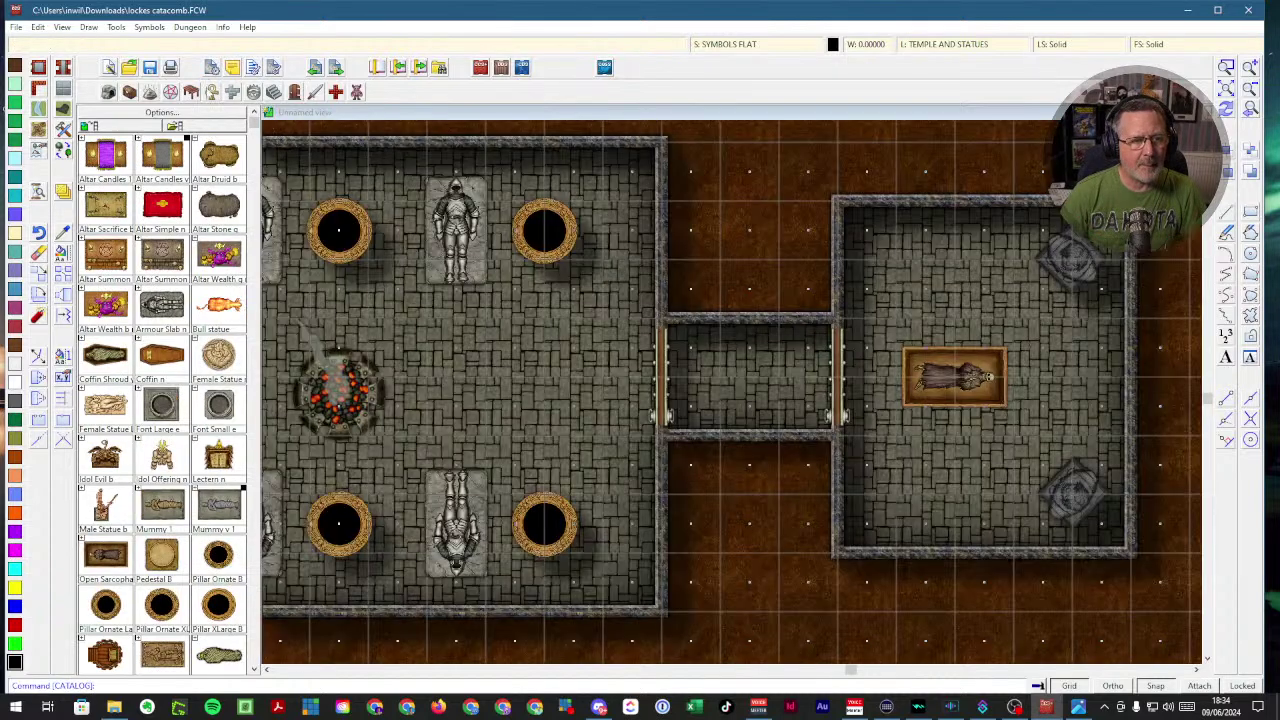
{"action": "left_click", "coordinate": [158, 262]}
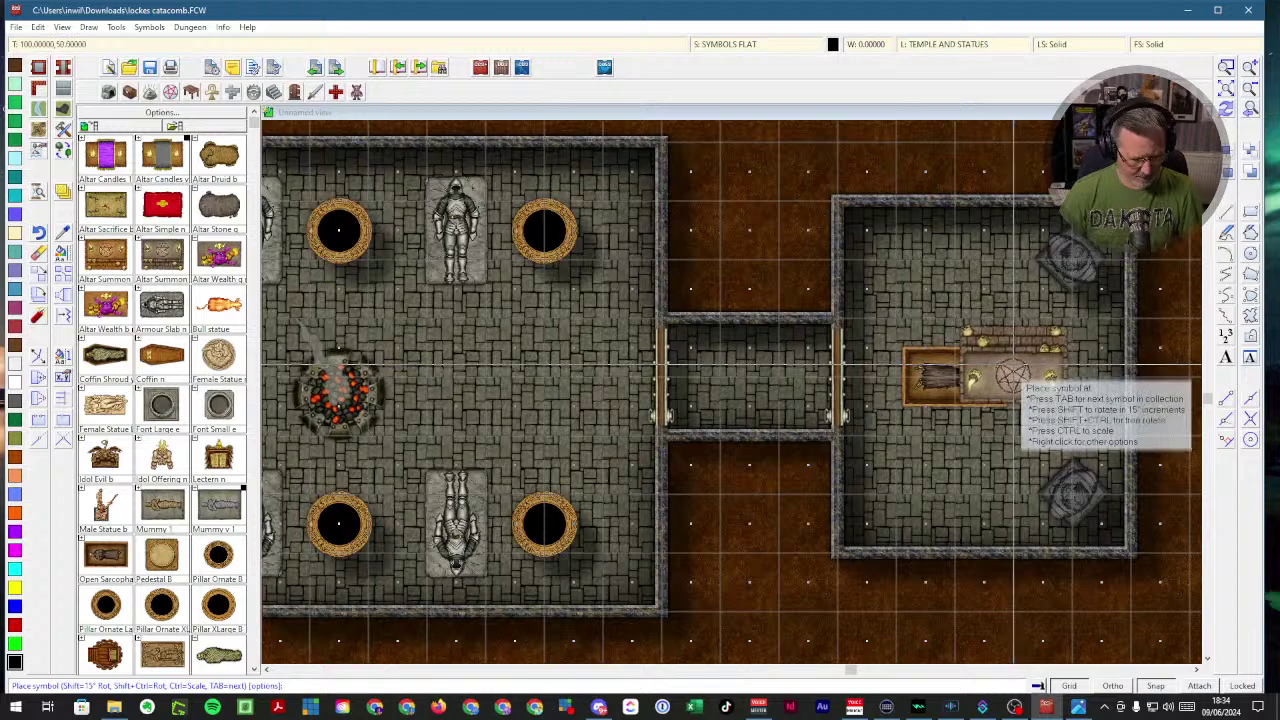
{"action": "key", "text": "shift+ctrl"}
{"action": "key", "text": "shift+ctrl"}
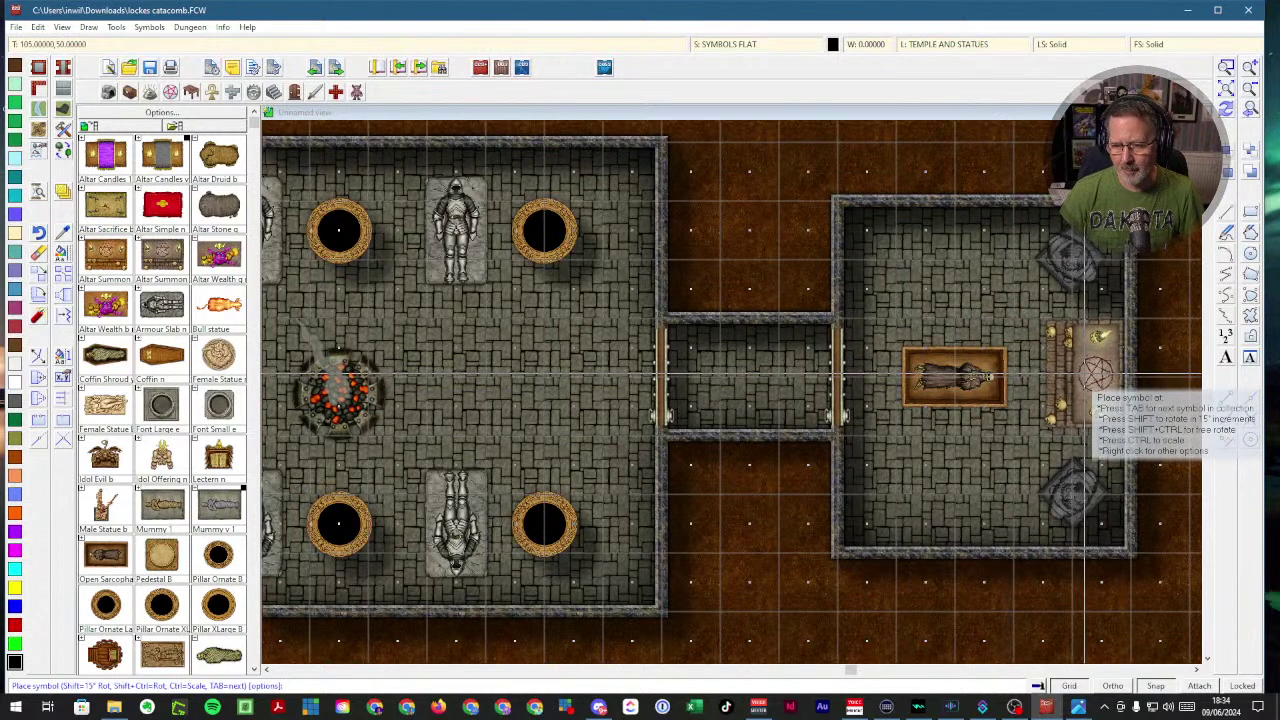
{"action": "left_click", "coordinate": [1074, 377]}
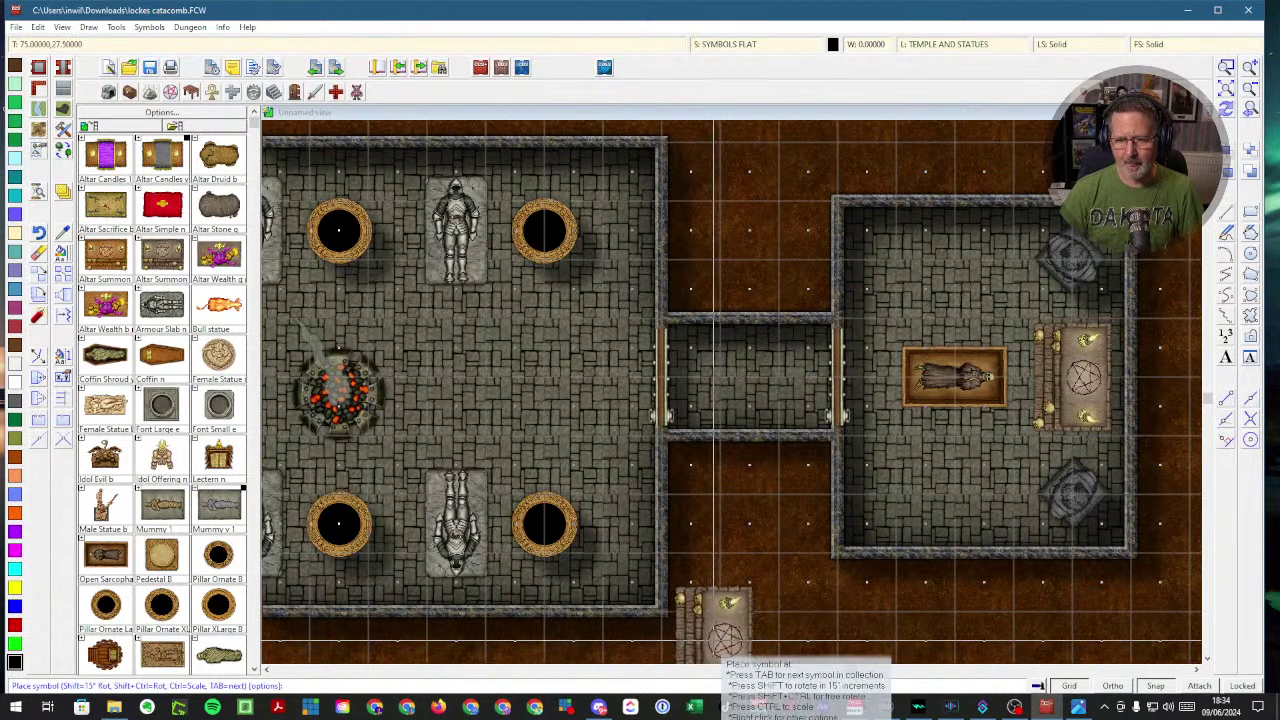
{"action": "left_click", "coordinate": [280, 297]}
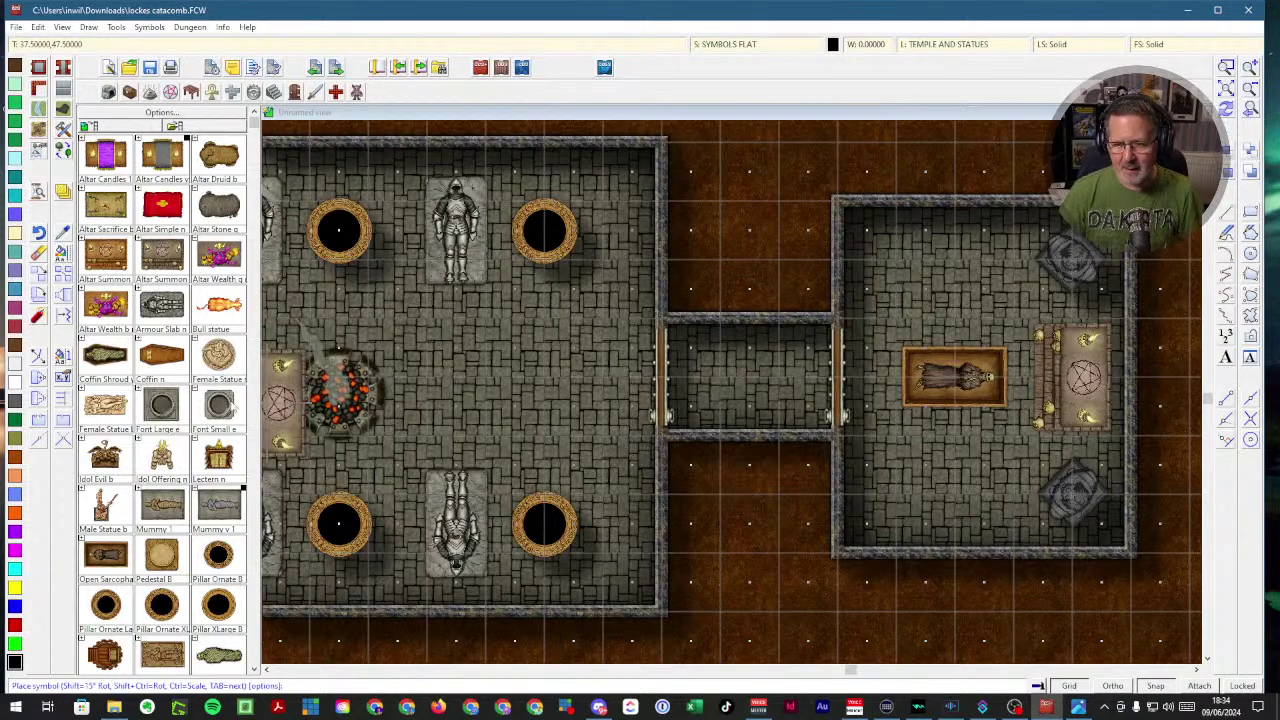
{"action": "left_click", "coordinate": [1226, 87]}
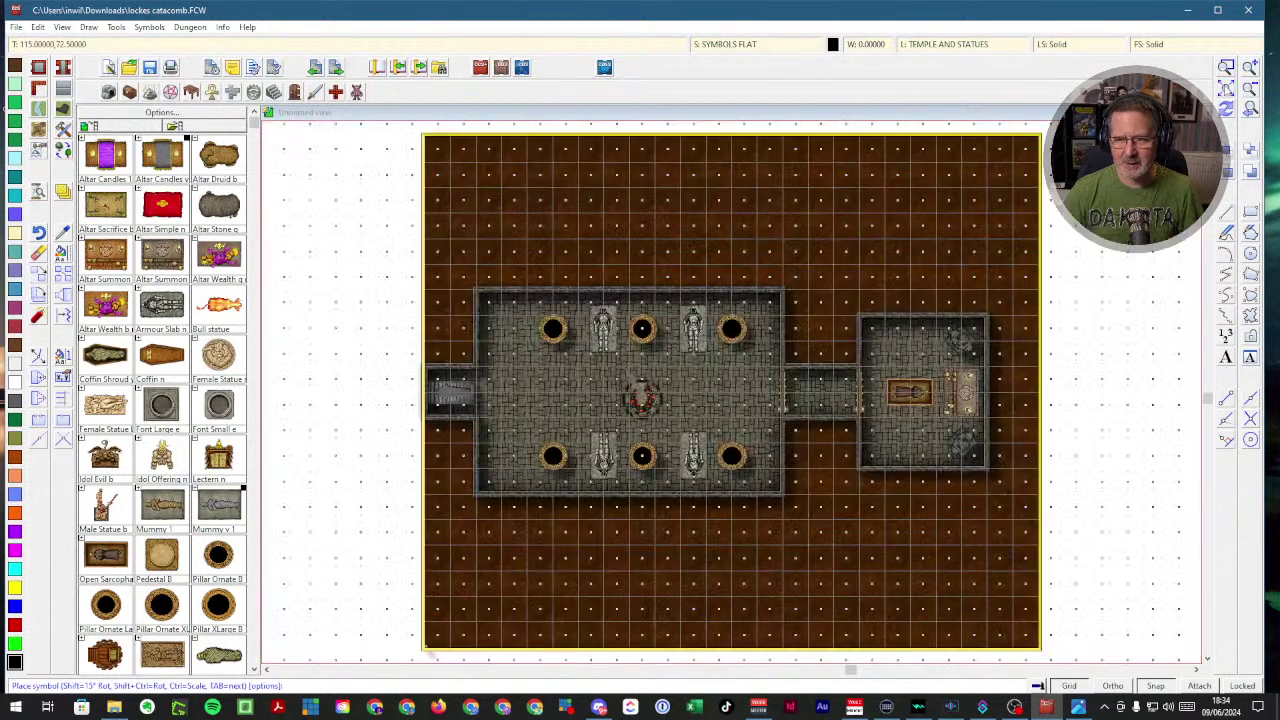
{"action": "left_click", "coordinate": [1070, 686]}
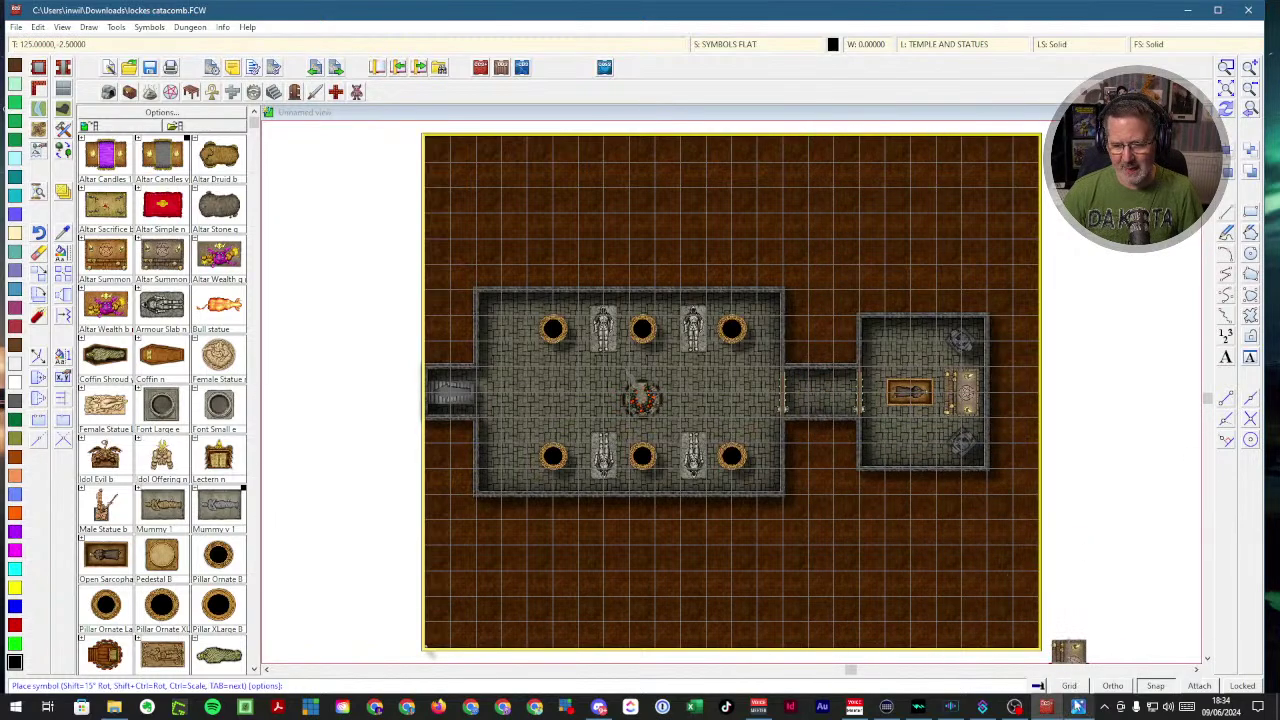
{"action": "left_click", "coordinate": [1070, 686]}
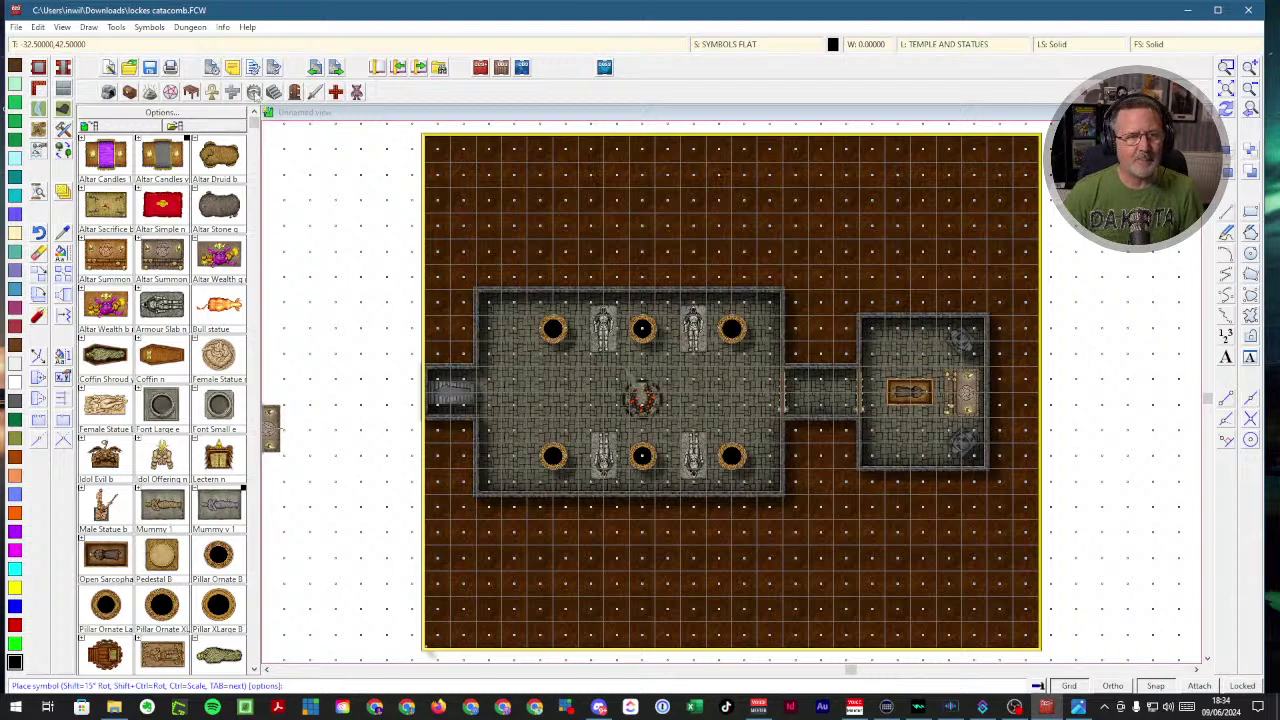
- Place a scaled-down open 10' spiked pit trap in the middle of the corridor between the two rooms and hide the grid dots
{"action": "left_click", "coordinate": [253, 93]}
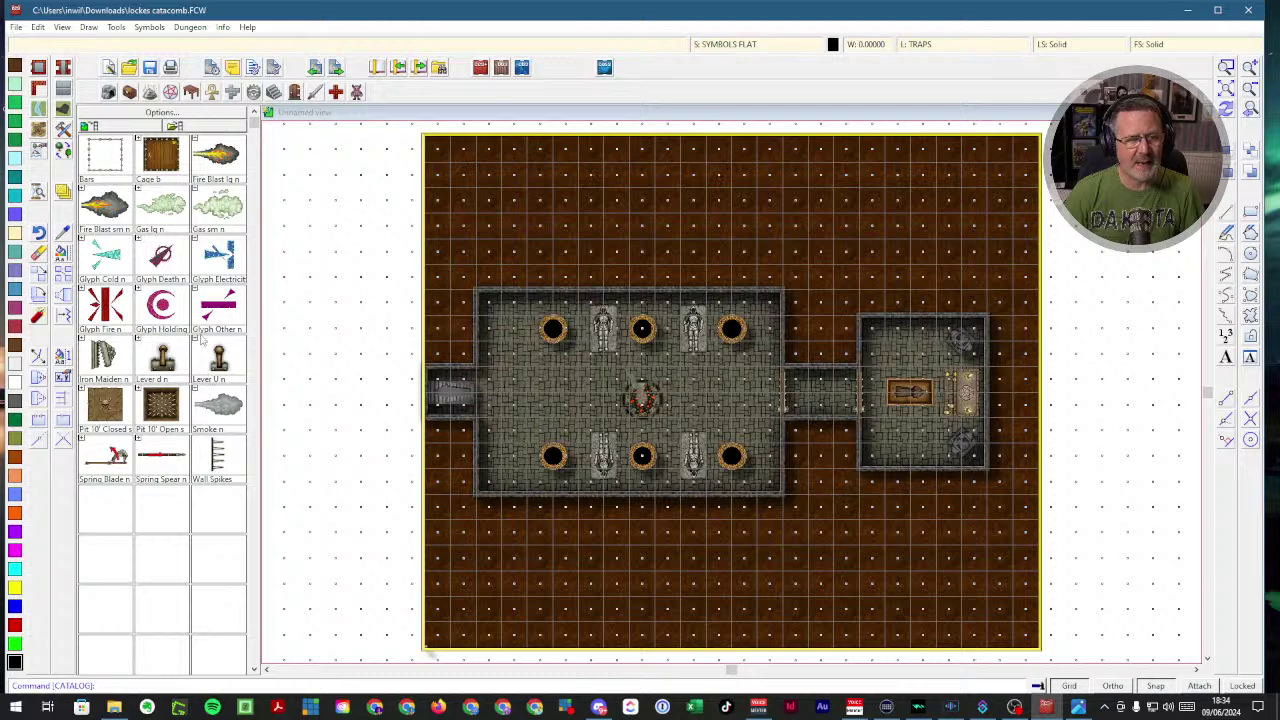
{"action": "left_click", "coordinate": [163, 413]}
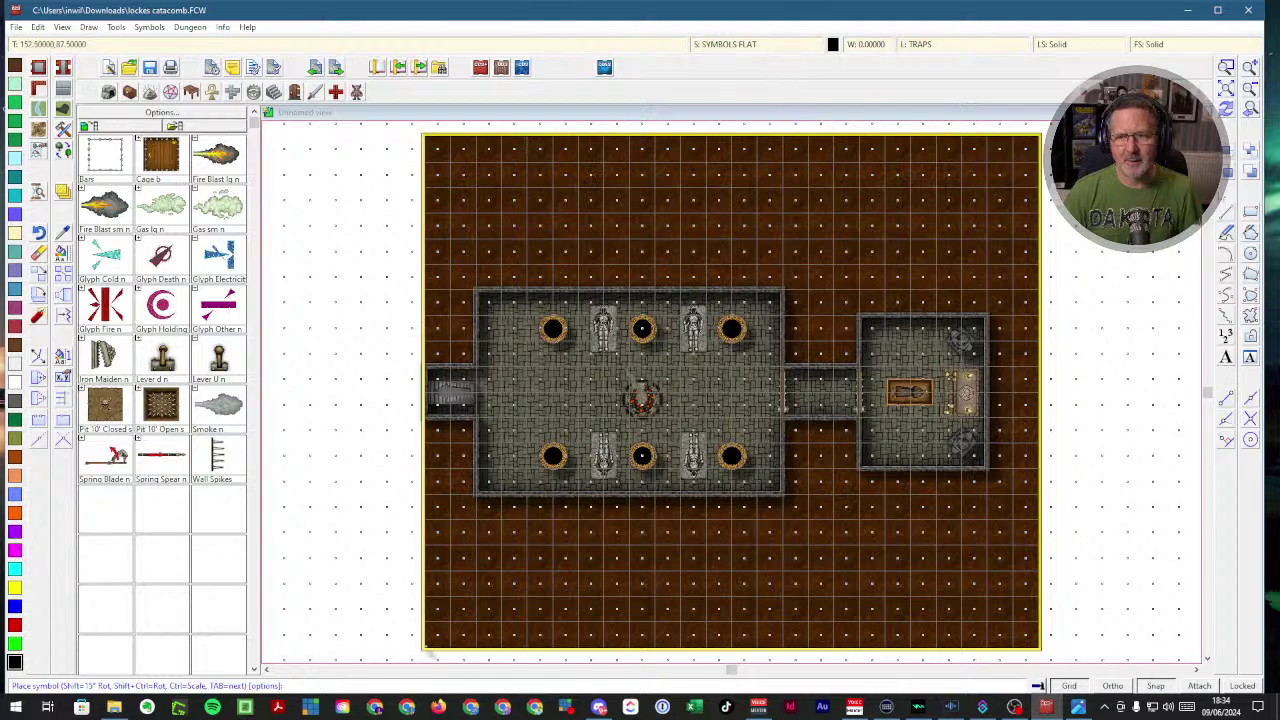
{"action": "left_click", "coordinate": [1226, 67]}
{"action": "left_click", "coordinate": [731, 327]}
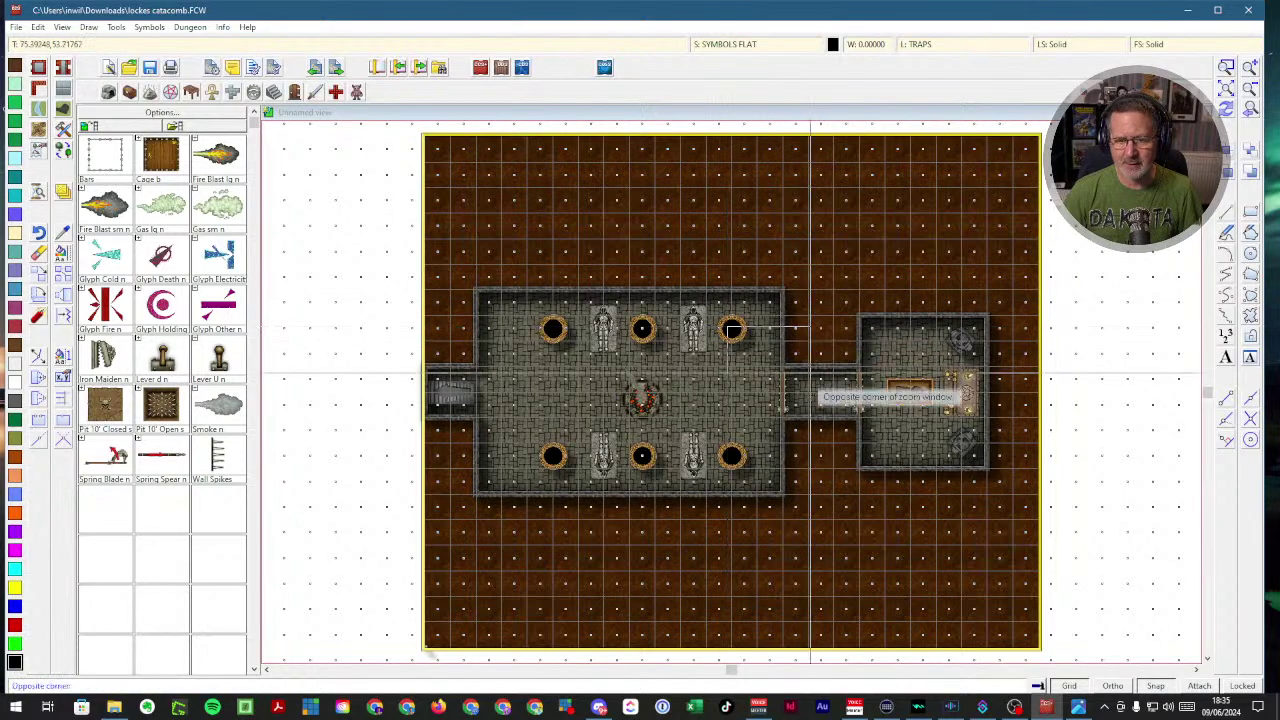
{"action": "left_click", "coordinate": [925, 472]}
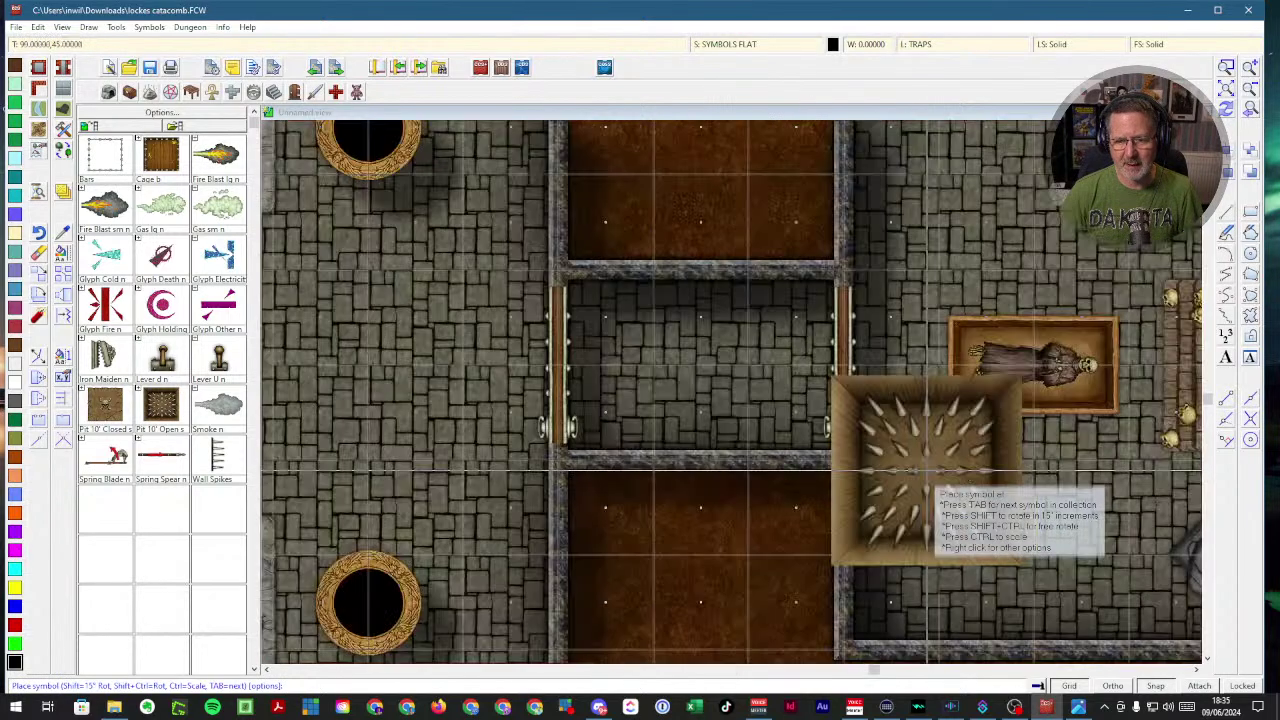
{"action": "key", "text": "ctrl"}
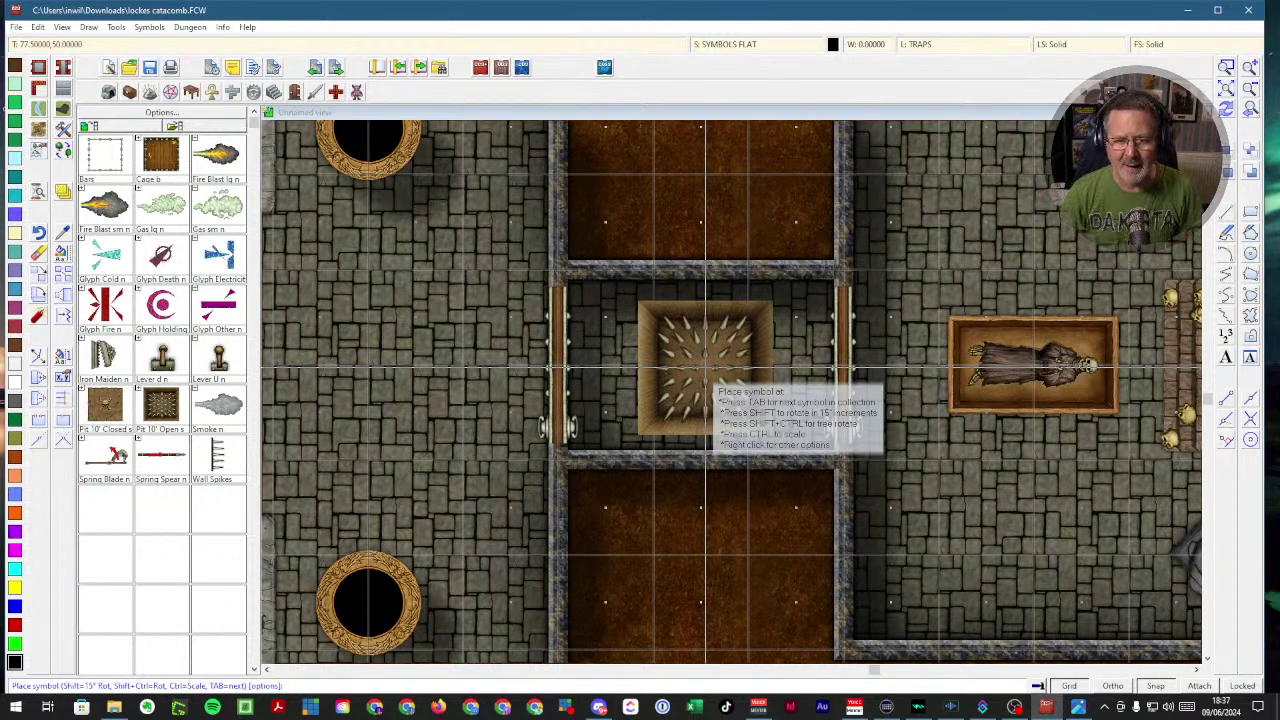
{"action": "left_click", "coordinate": [705, 372]}
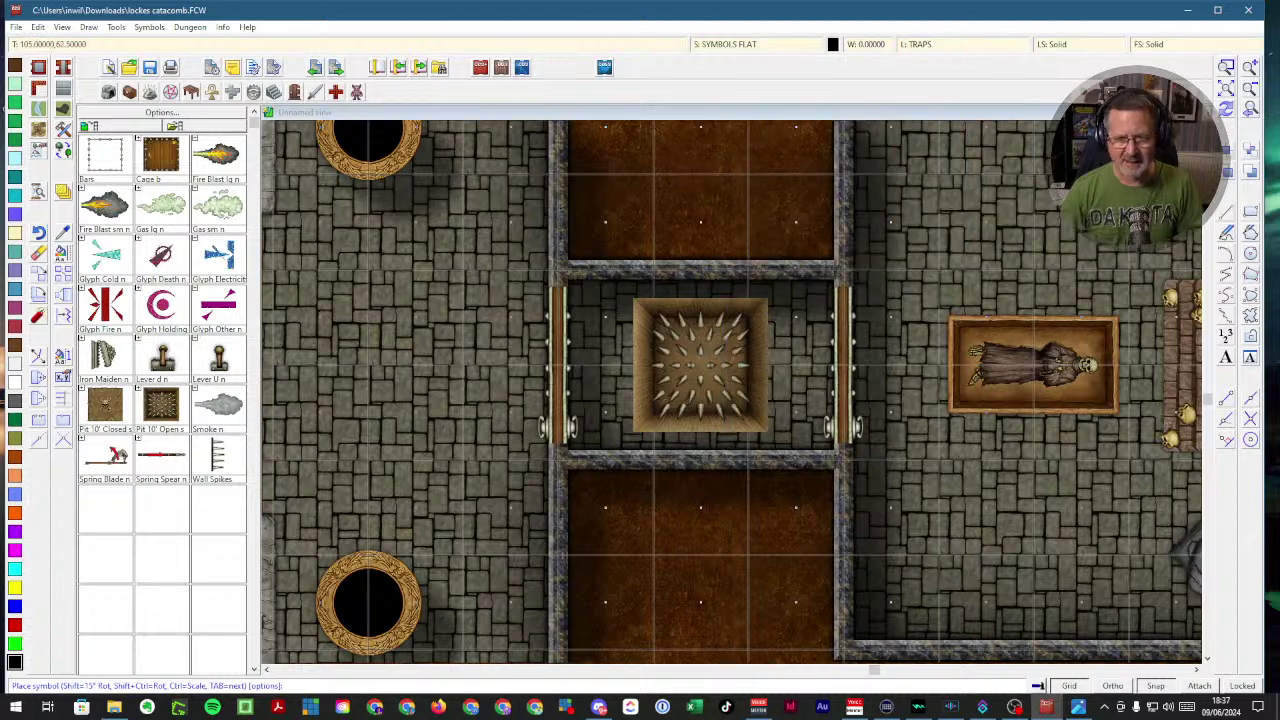
{"action": "left_click", "coordinate": [1226, 108]}
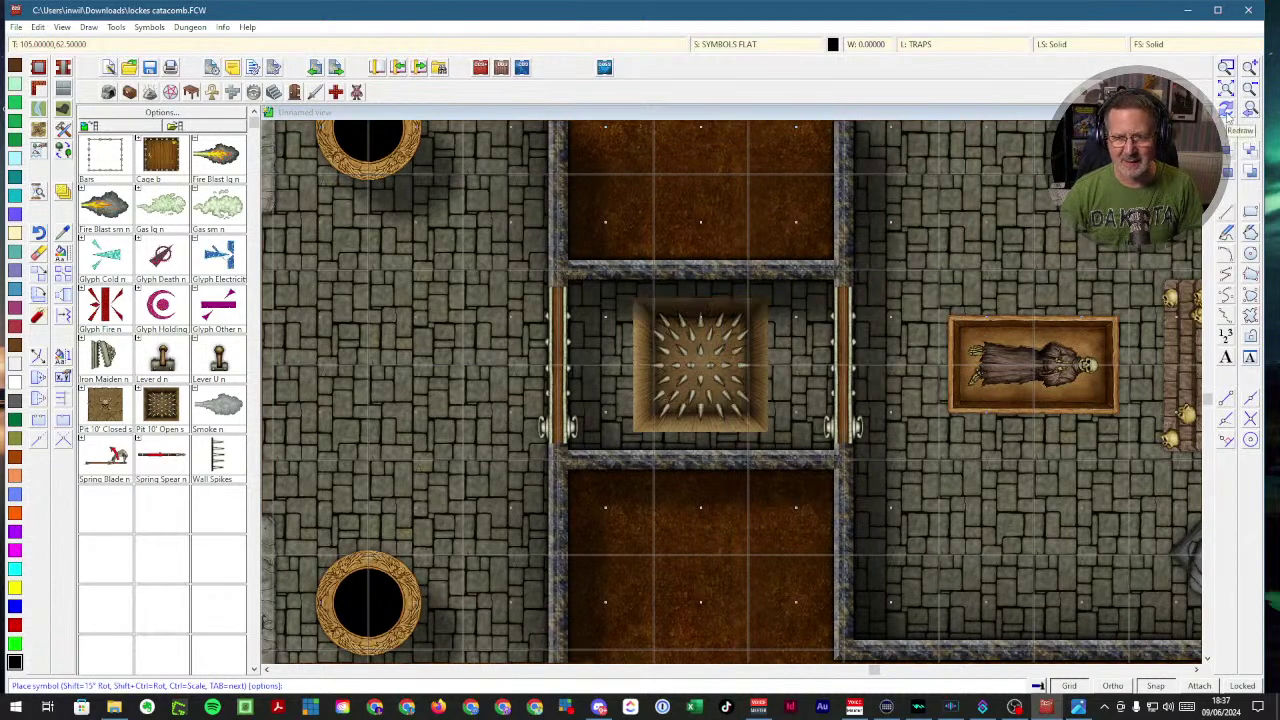
{"action": "left_click", "coordinate": [1224, 88]}
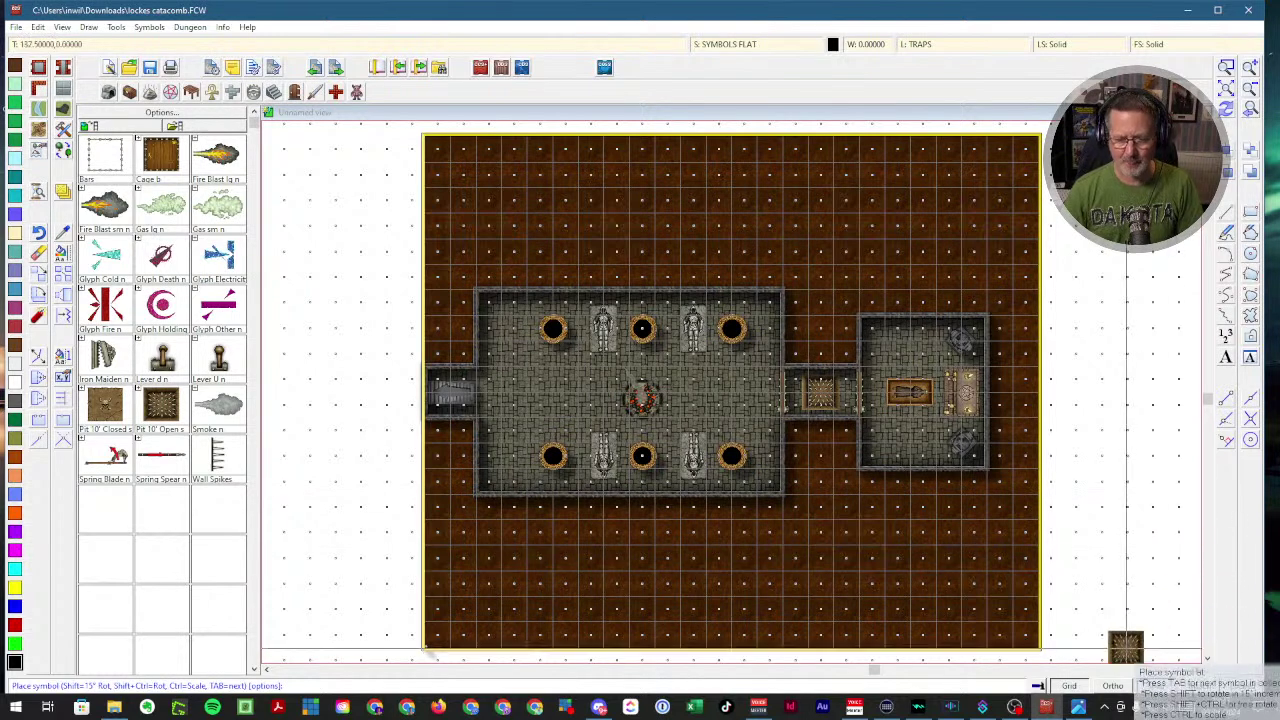
{"action": "left_click", "coordinate": [1070, 686]}
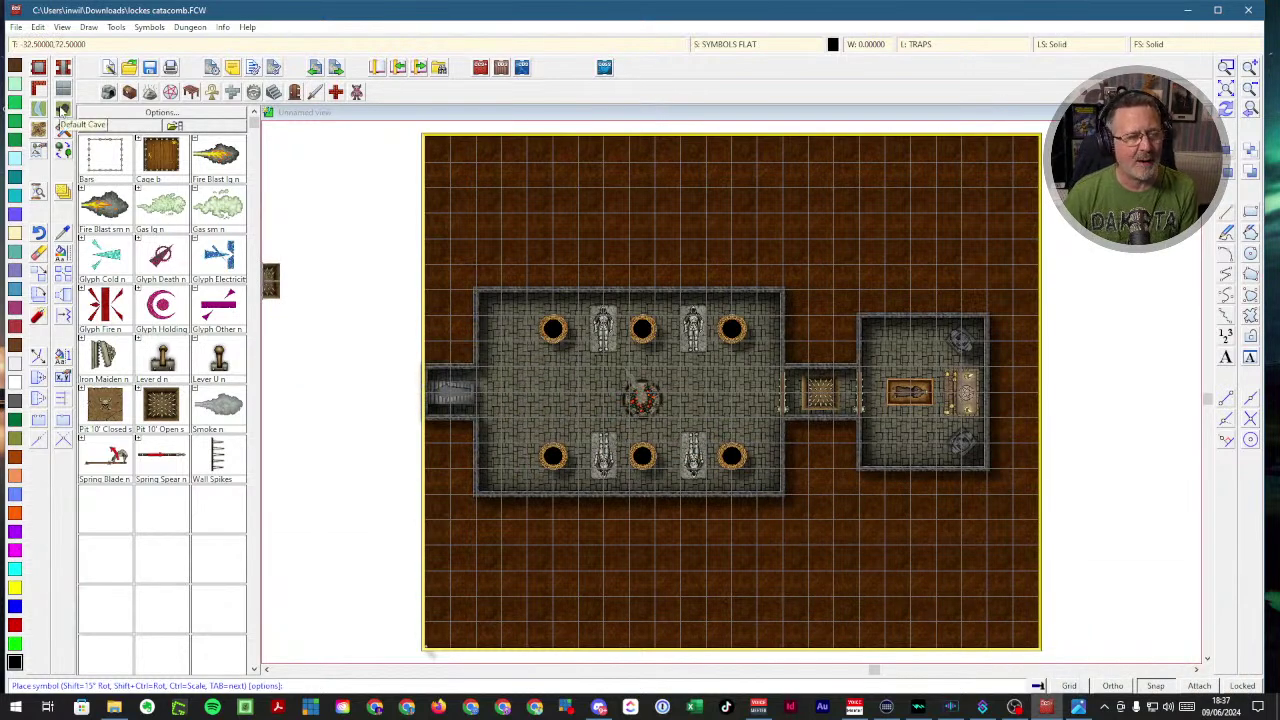
- Draw a default cave on the FLOORS sheet above the end room, with a narrow neck leading to the room's upper wall
{"action": "left_click", "coordinate": [62, 110]}
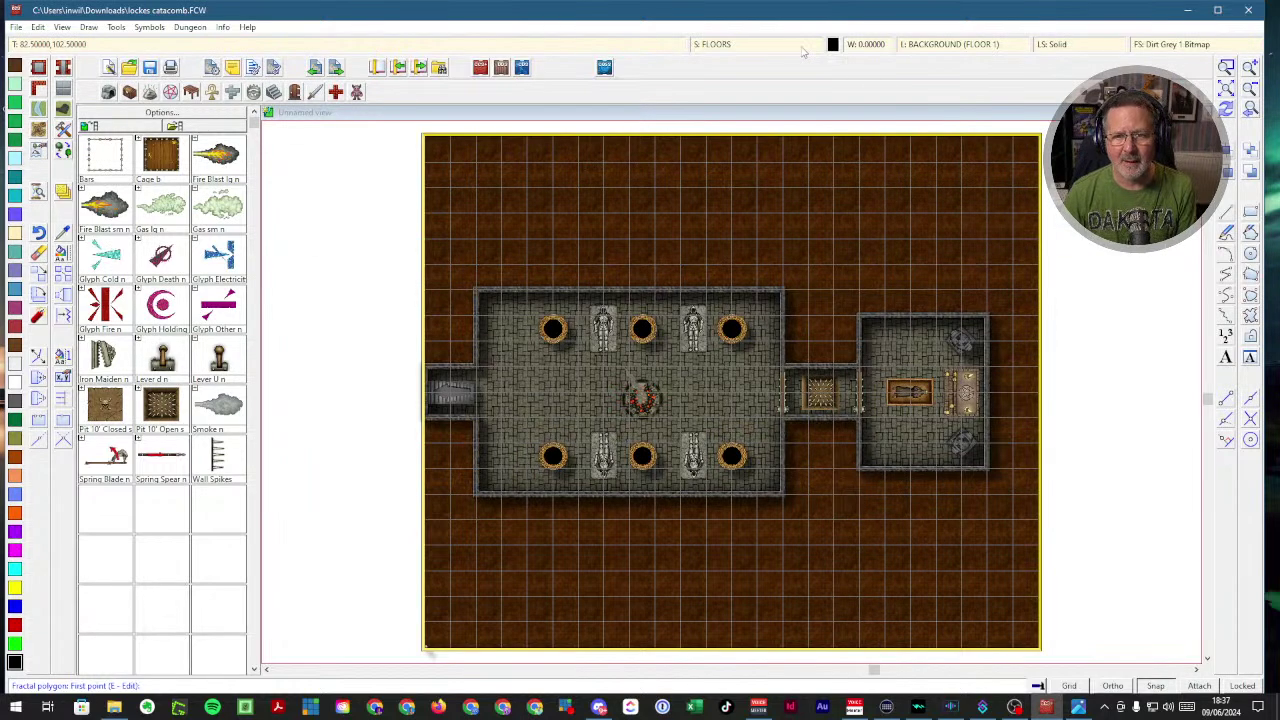
{"action": "left_click", "coordinate": [803, 52]}
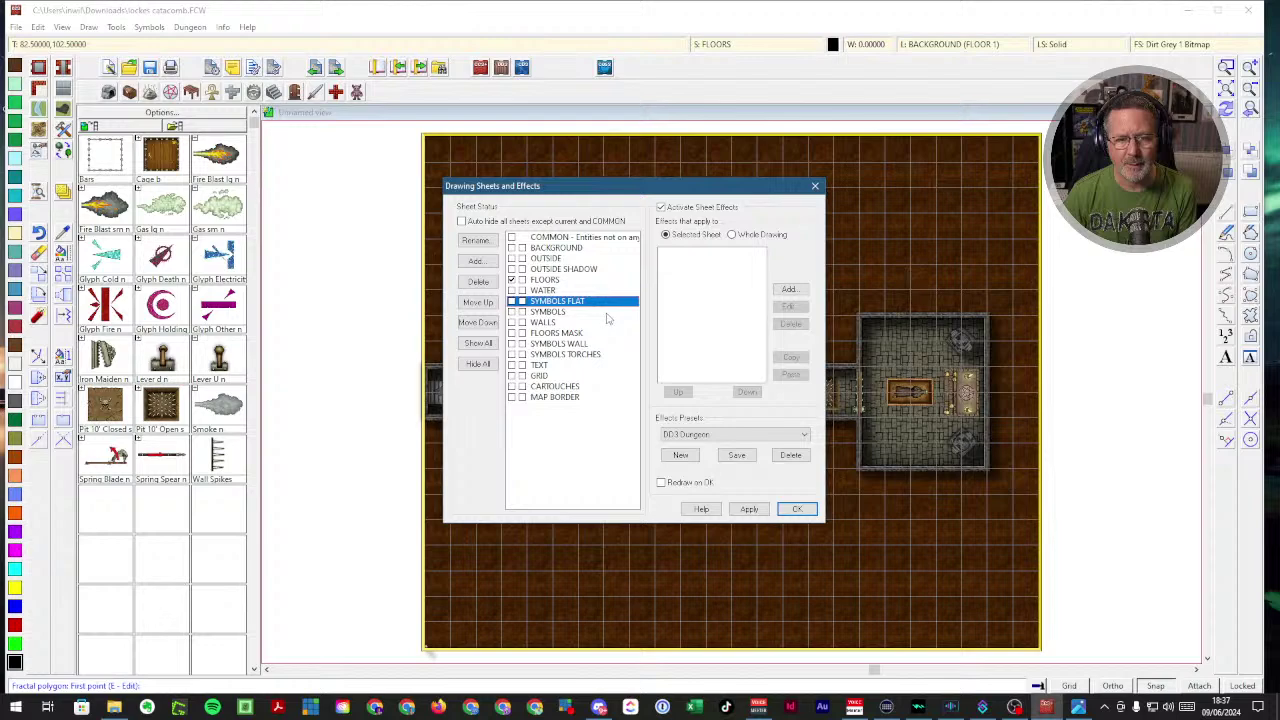
{"action": "left_click", "coordinate": [797, 509]}
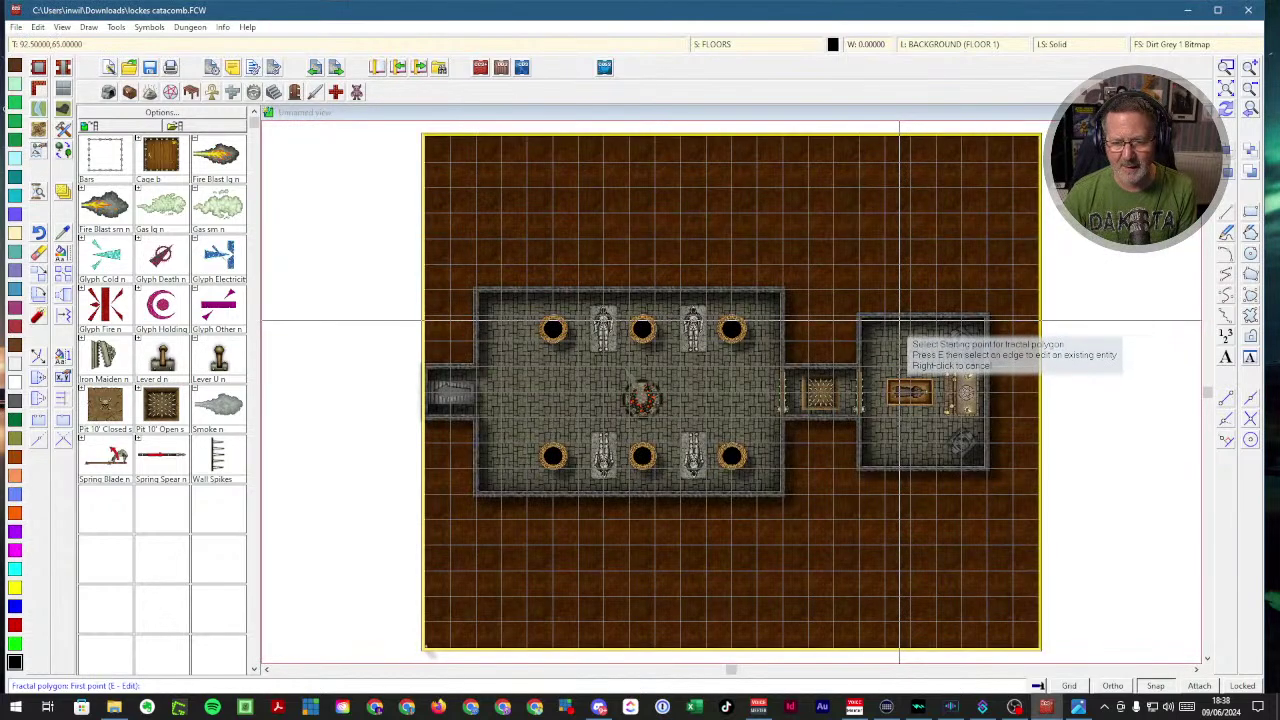
{"action": "left_click", "coordinate": [896, 310]}
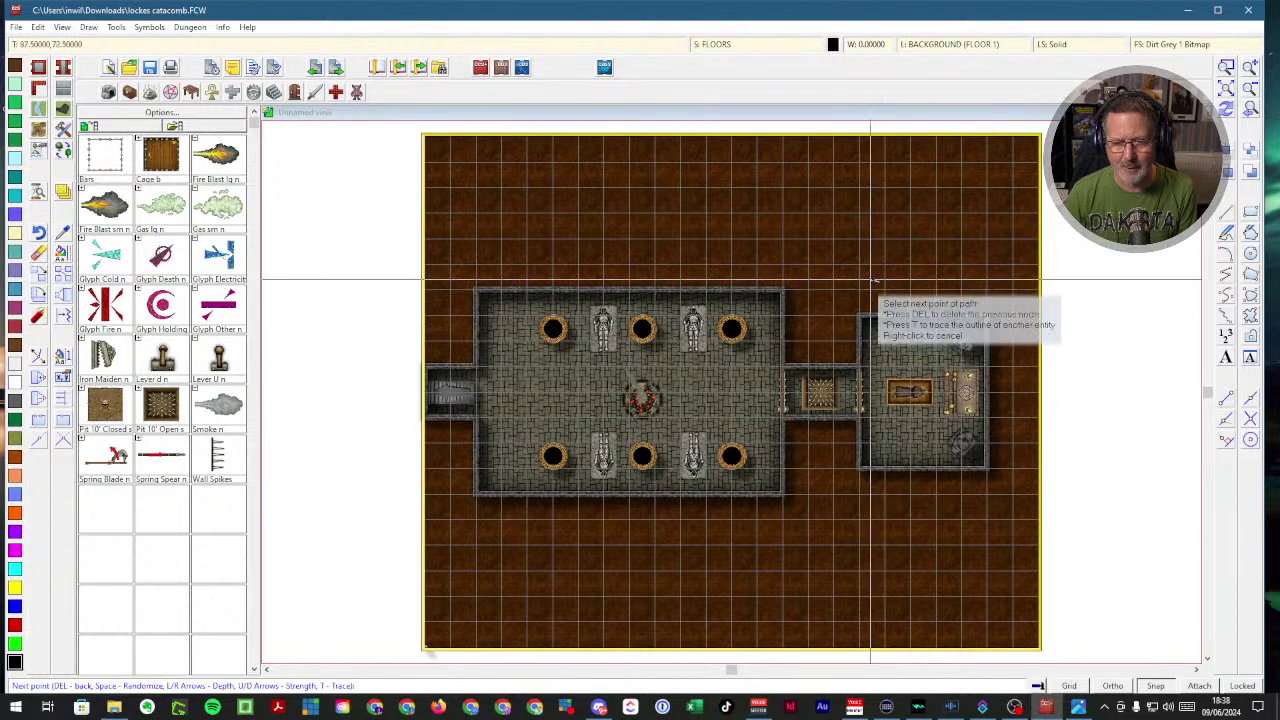
{"action": "left_click", "coordinate": [812, 214]}
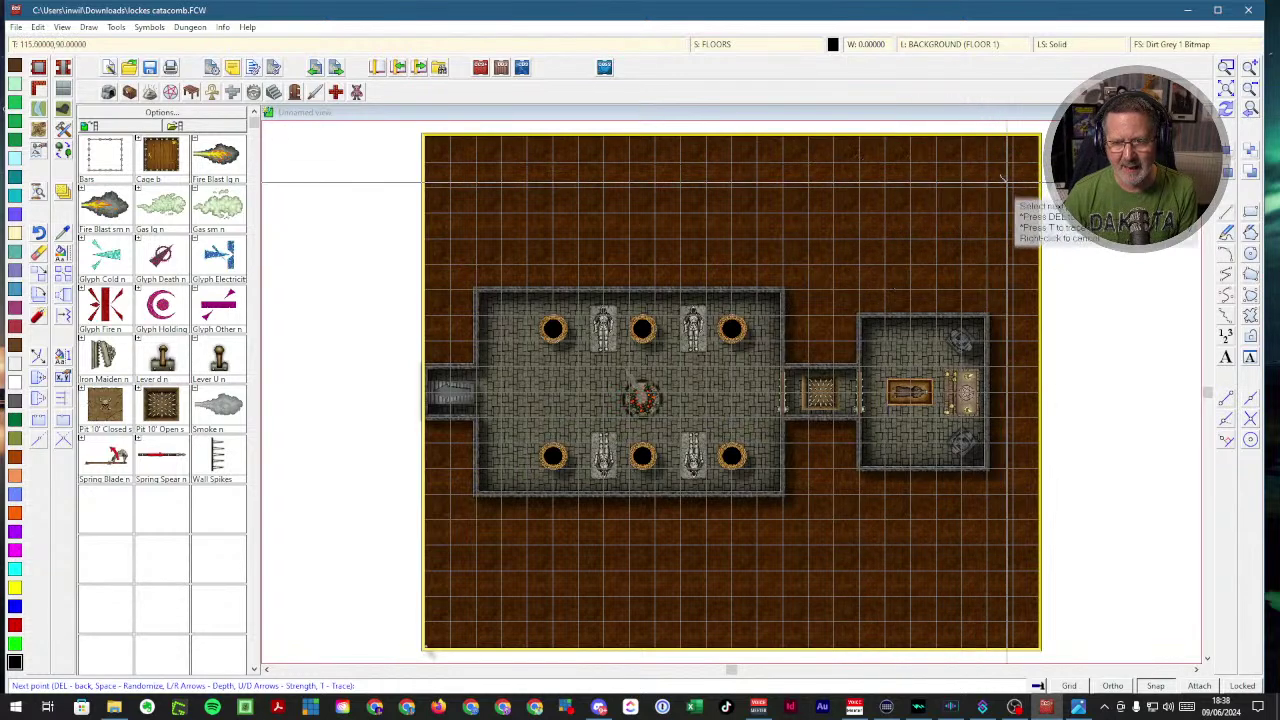
{"action": "left_click", "coordinate": [1003, 178]}
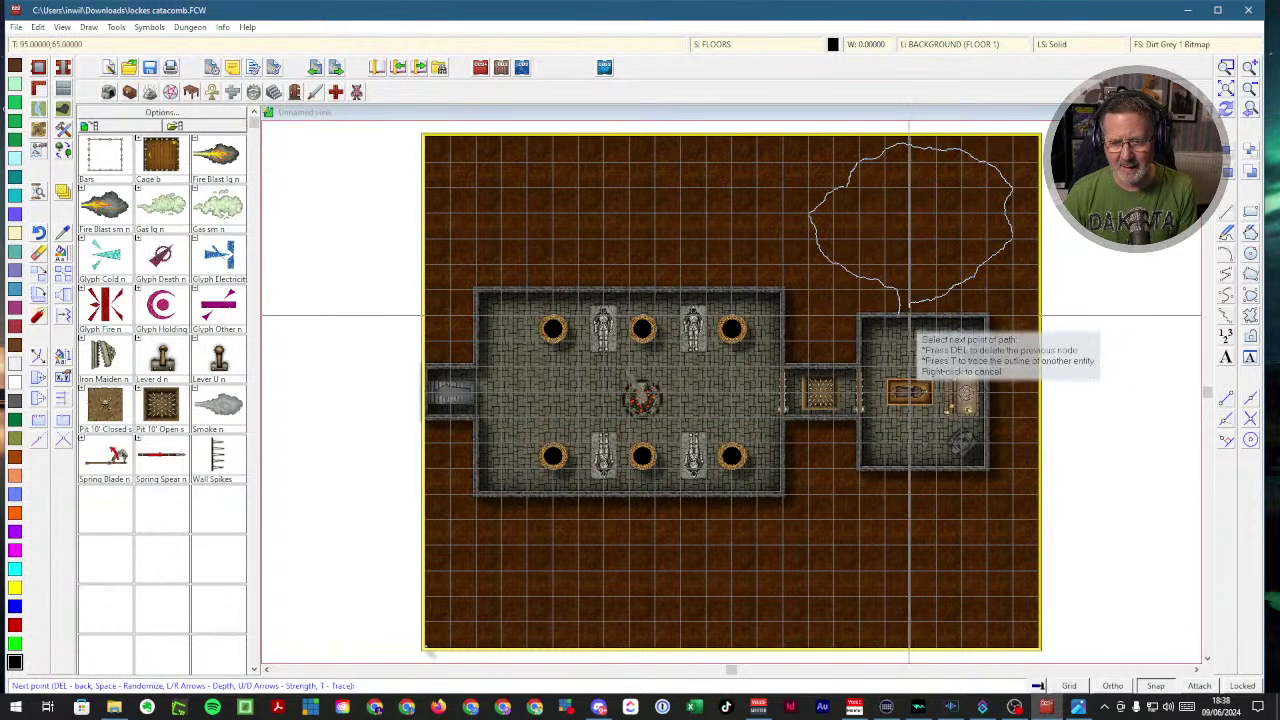
{"action": "left_click", "coordinate": [899, 315]}
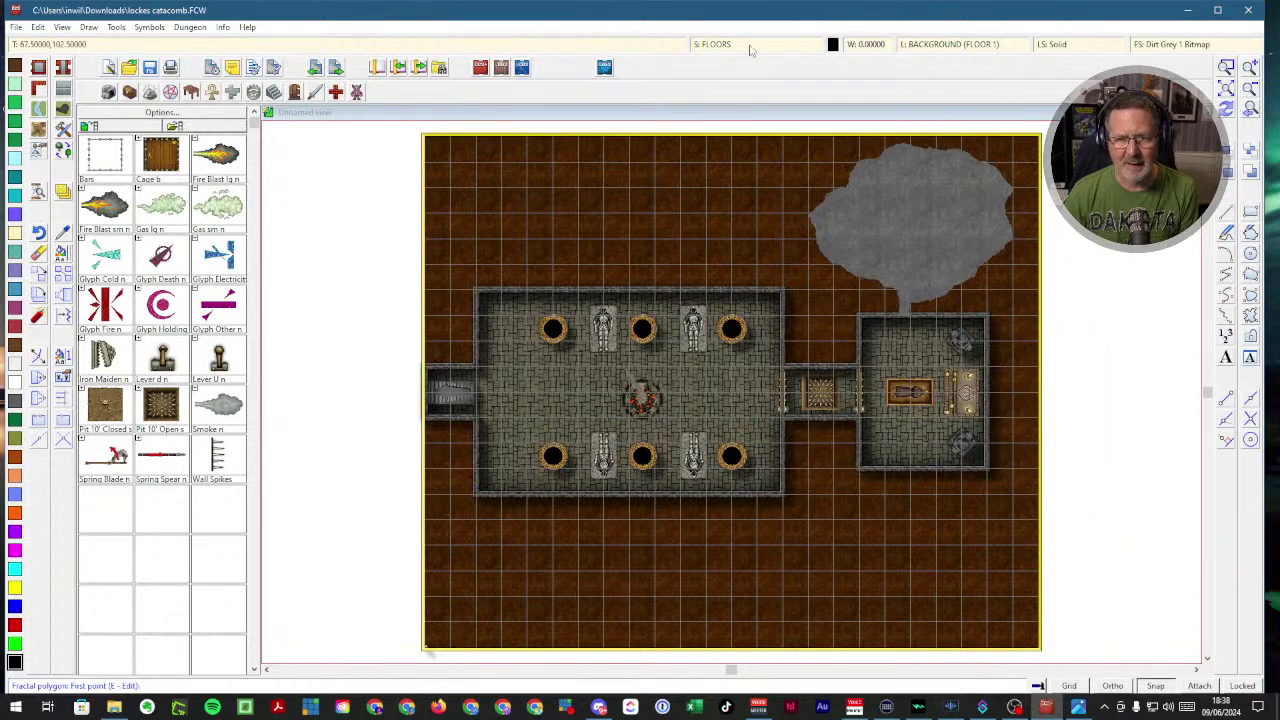
{"action": "left_click", "coordinate": [1228, 110]}
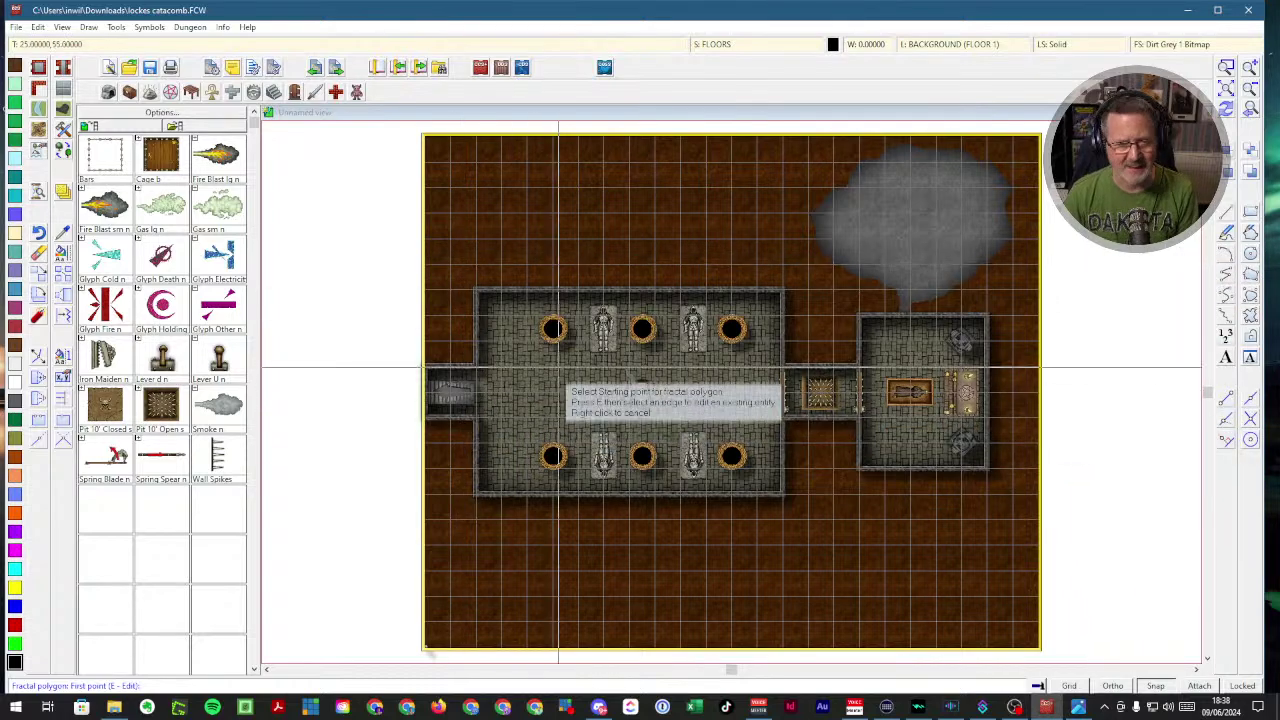
- Place a secret door "S" marker, rotated a quarter turn, on the end room's wall where the cave's neck meets it
{"action": "left_click", "coordinate": [1227, 68]}
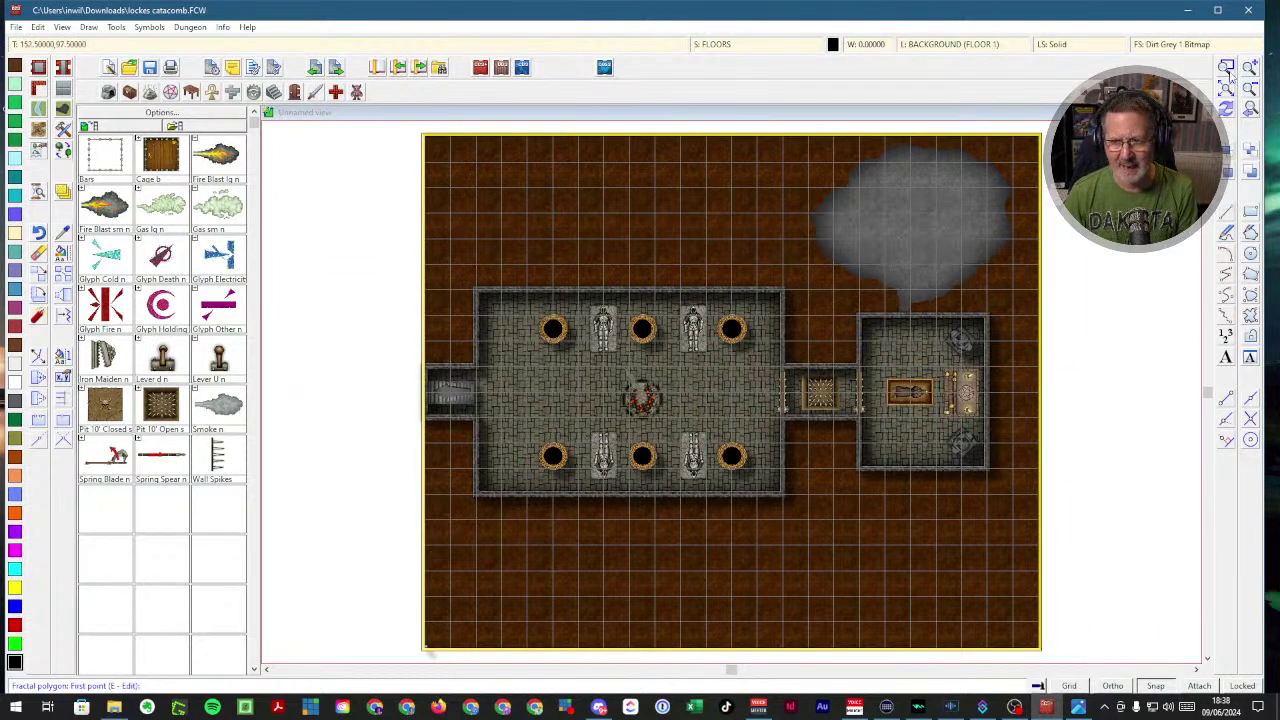
{"action": "key", "text": "Escape"}
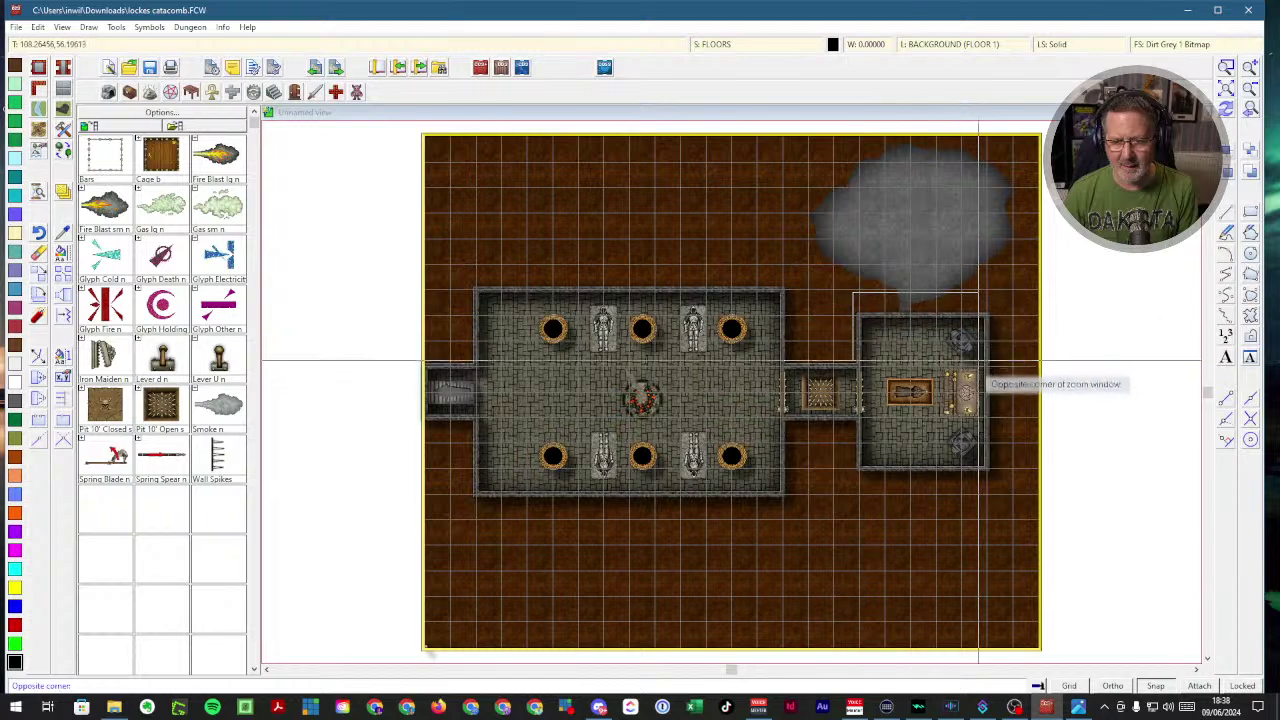
{"action": "scroll", "coordinate": [993, 357], "scroll_direction": "up", "scroll_amount": 3}
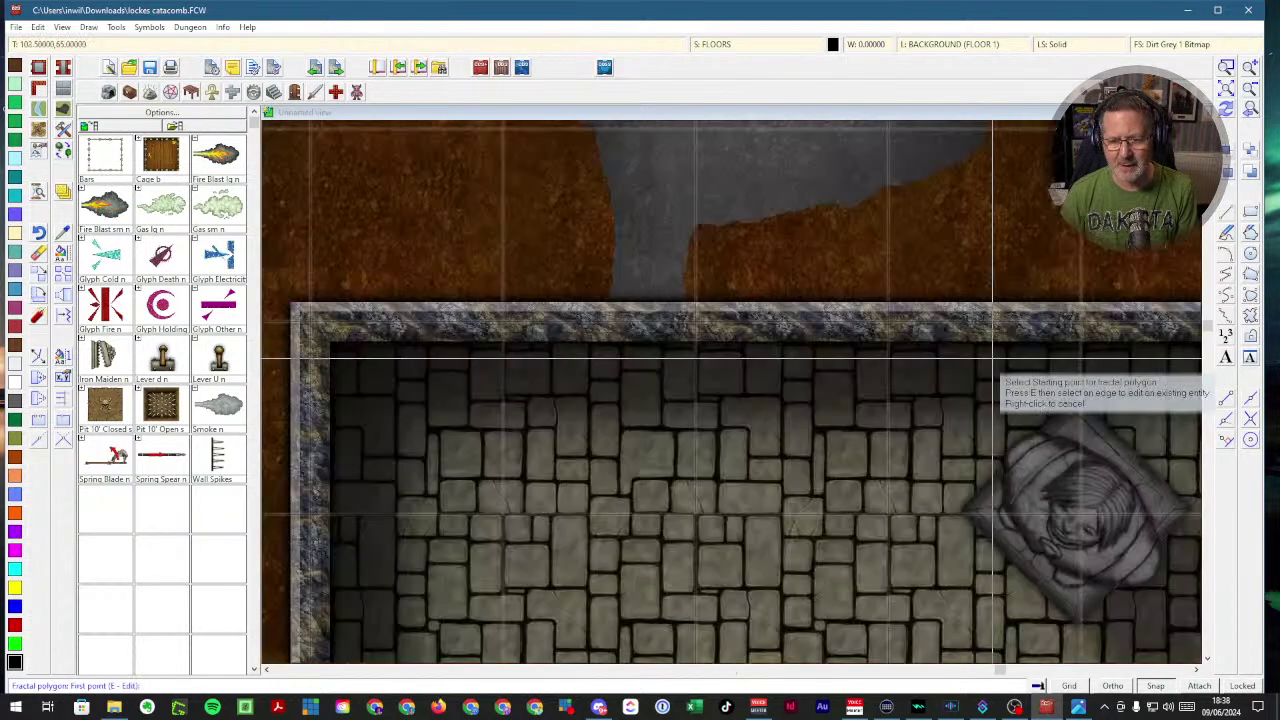
{"action": "left_click", "coordinate": [217, 378]}
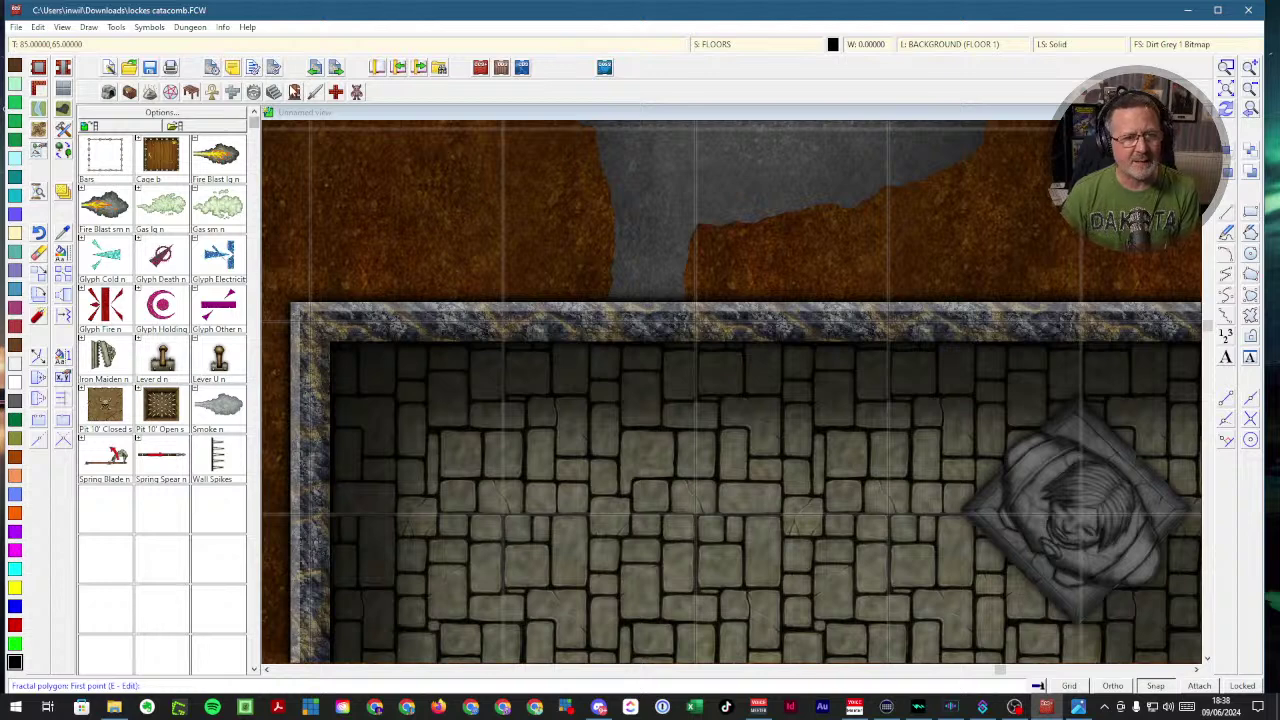
{"action": "left_click", "coordinate": [294, 91]}
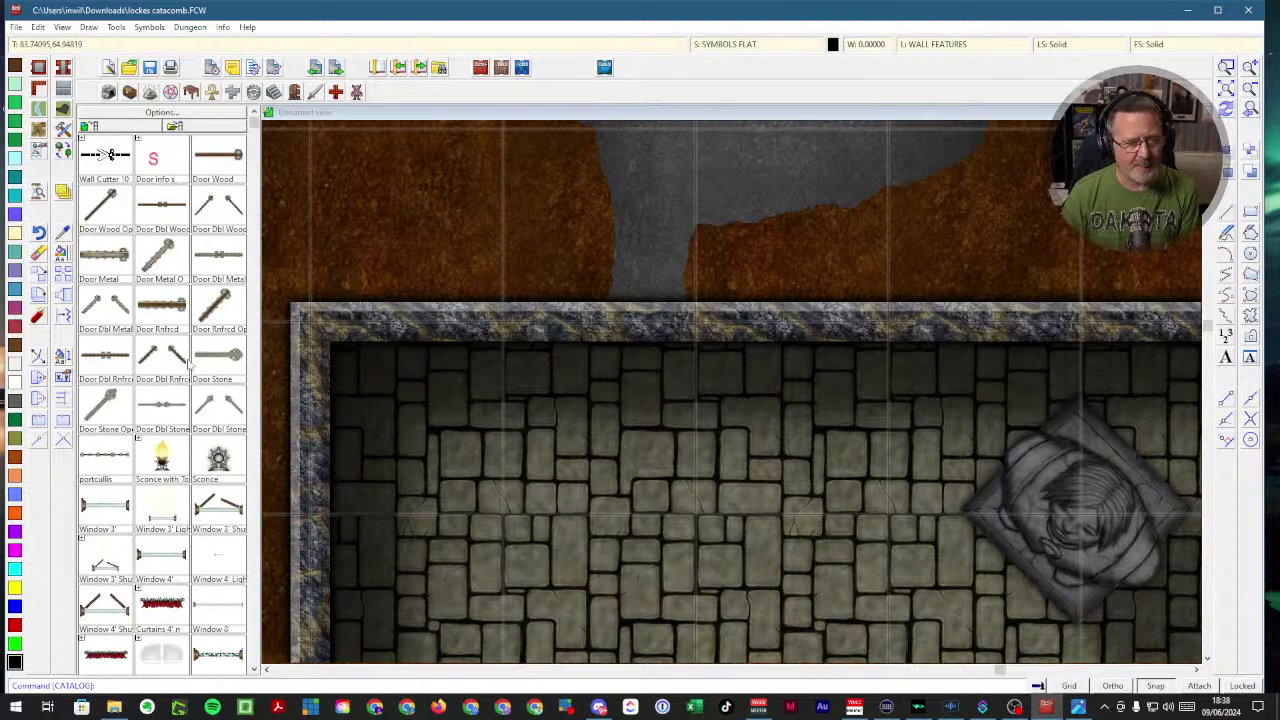
{"action": "left_click", "coordinate": [156, 166]}
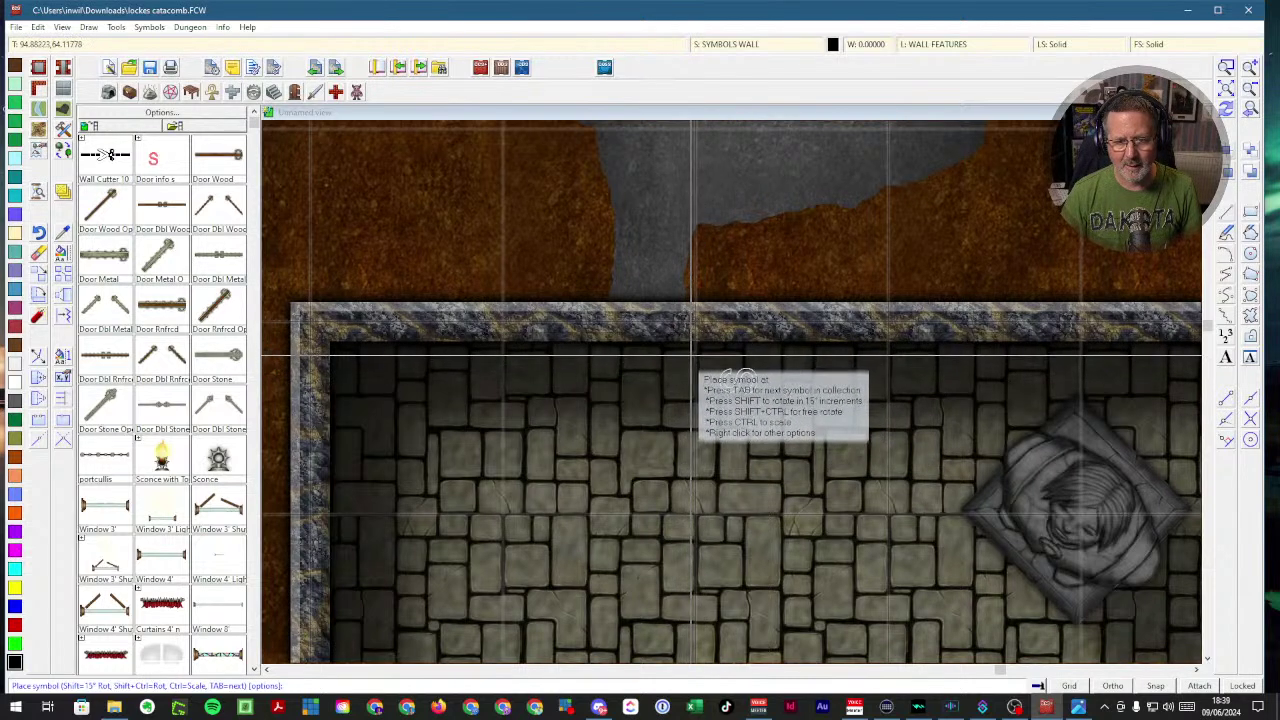
{"action": "key", "text": "shift"}
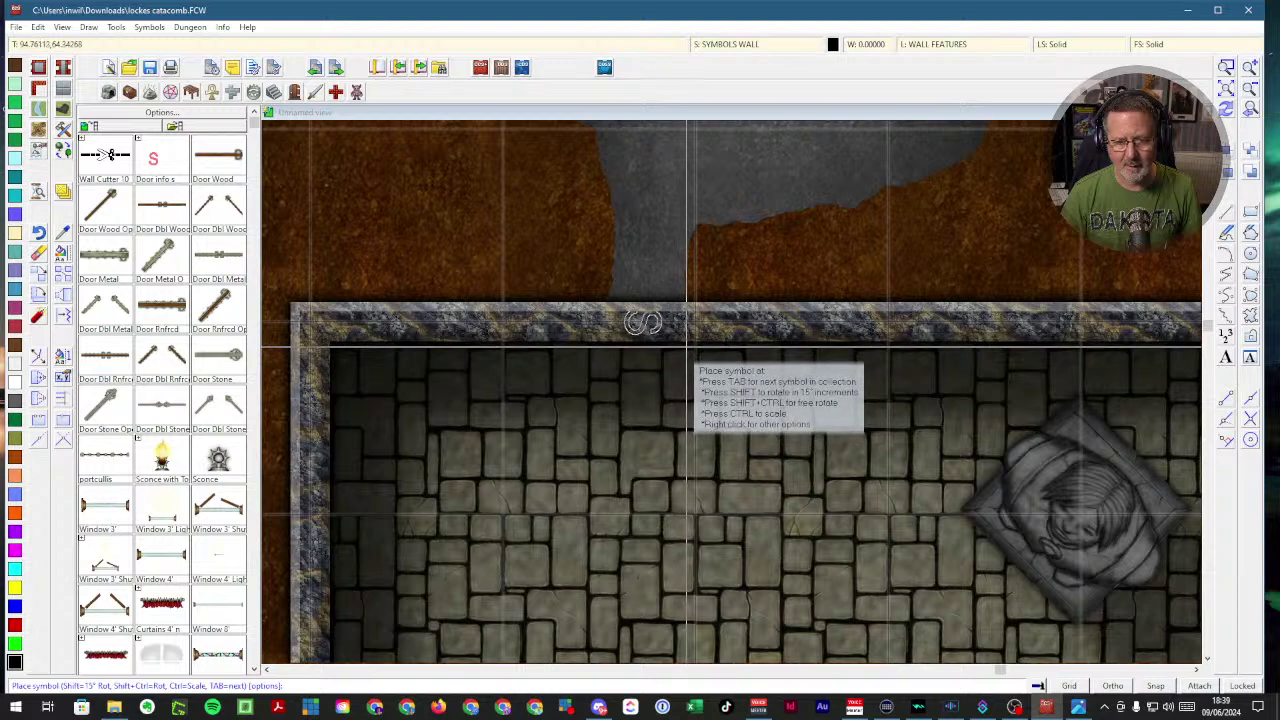
{"action": "left_click", "coordinate": [687, 348]}
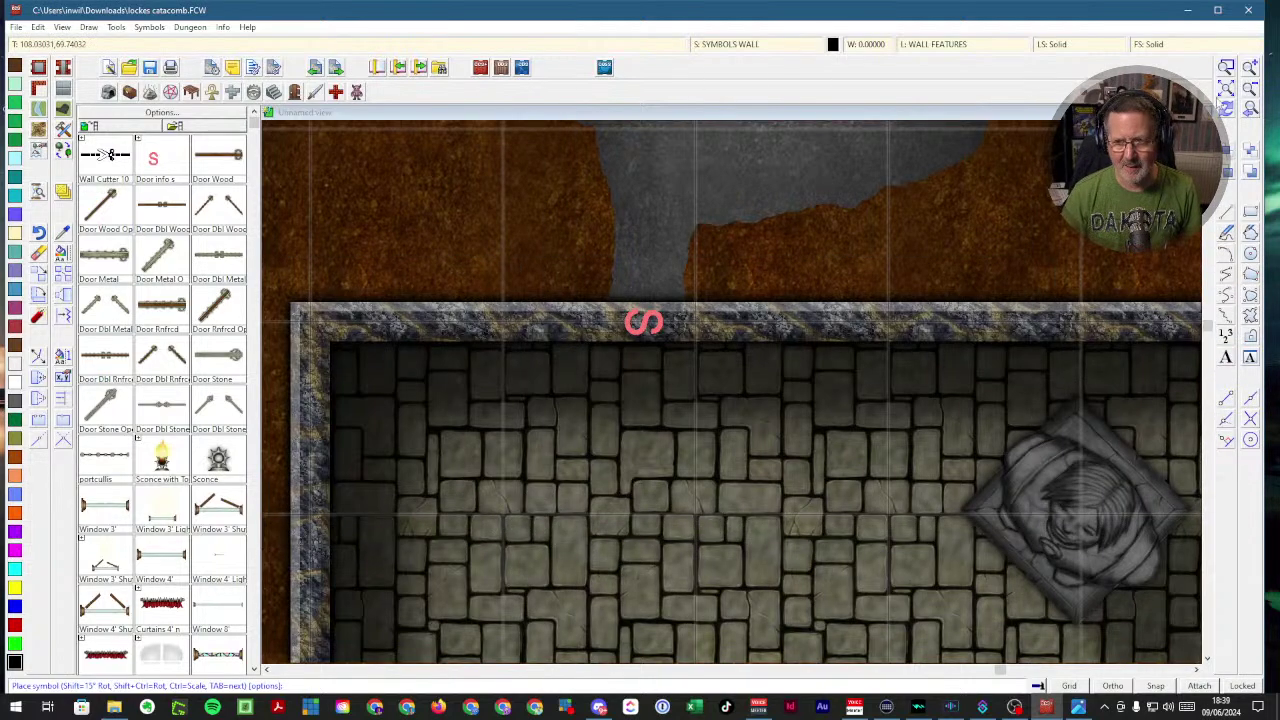
{"action": "key", "text": "ctrl+e"}
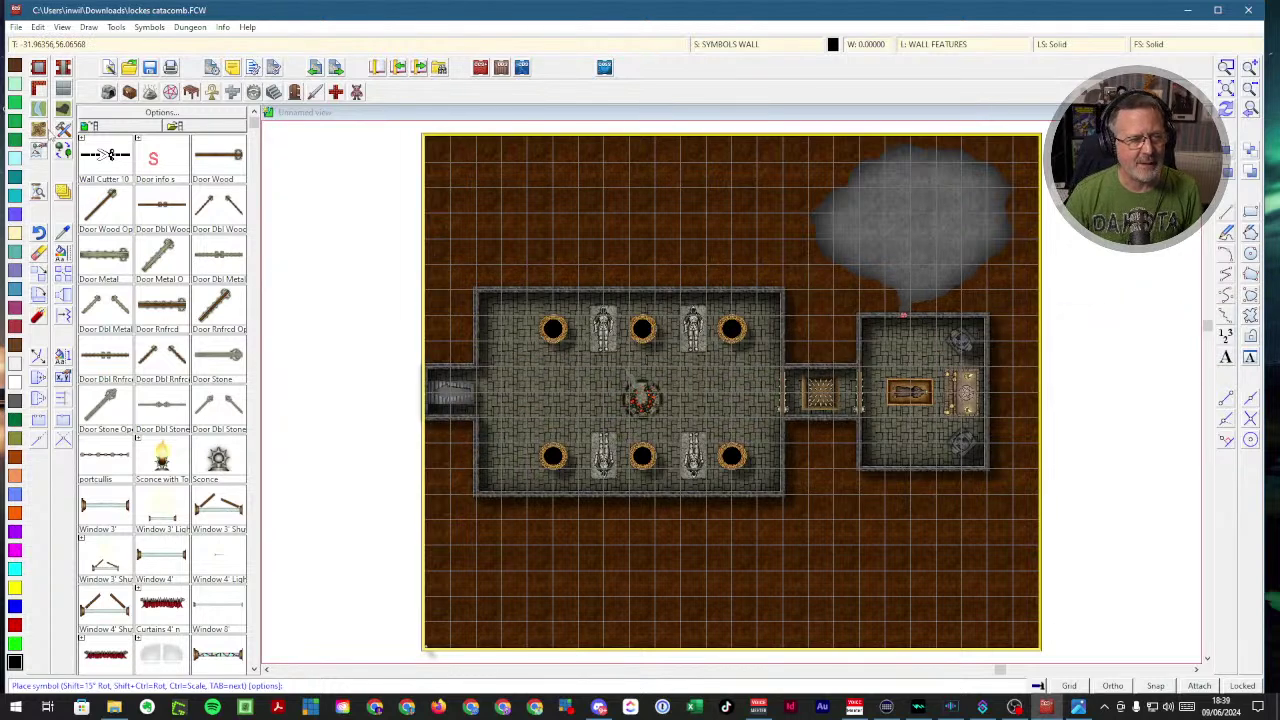
- Look through the available water and cave drawing tools for one that suits a pool in the cave
{"action": "left_click", "coordinate": [40, 109]}
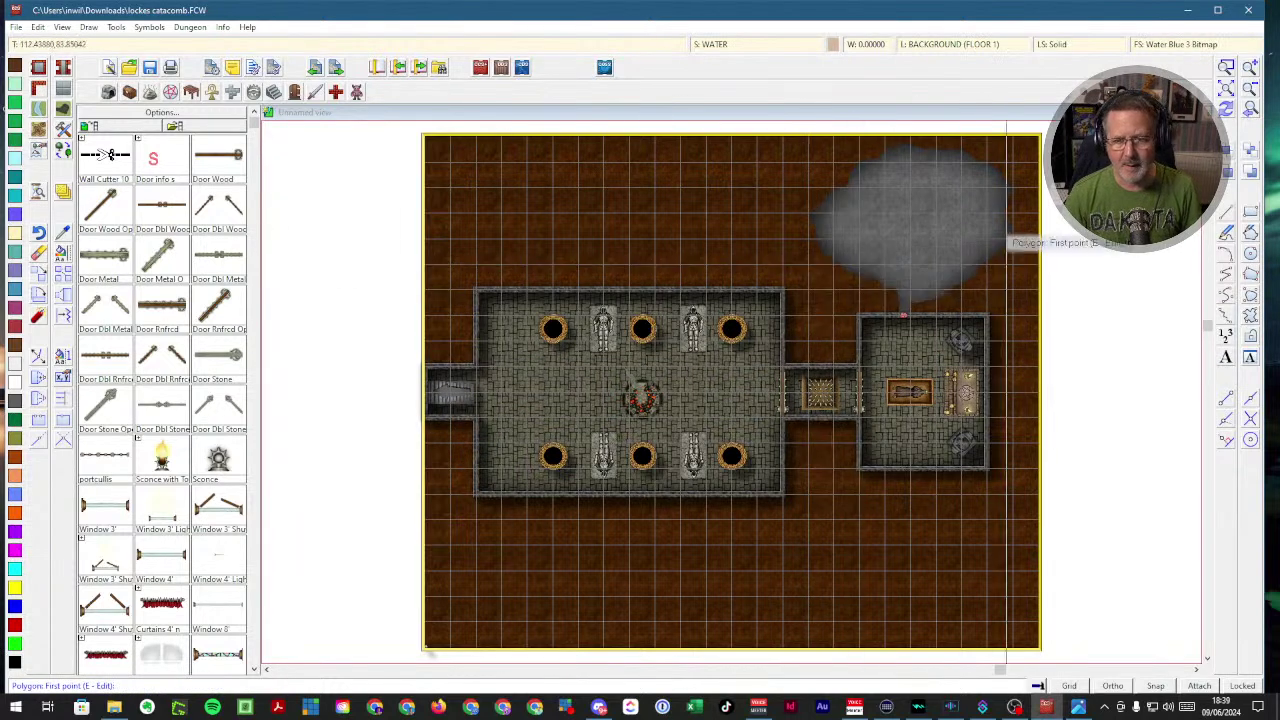
{"action": "left_click", "coordinate": [1228, 67]}
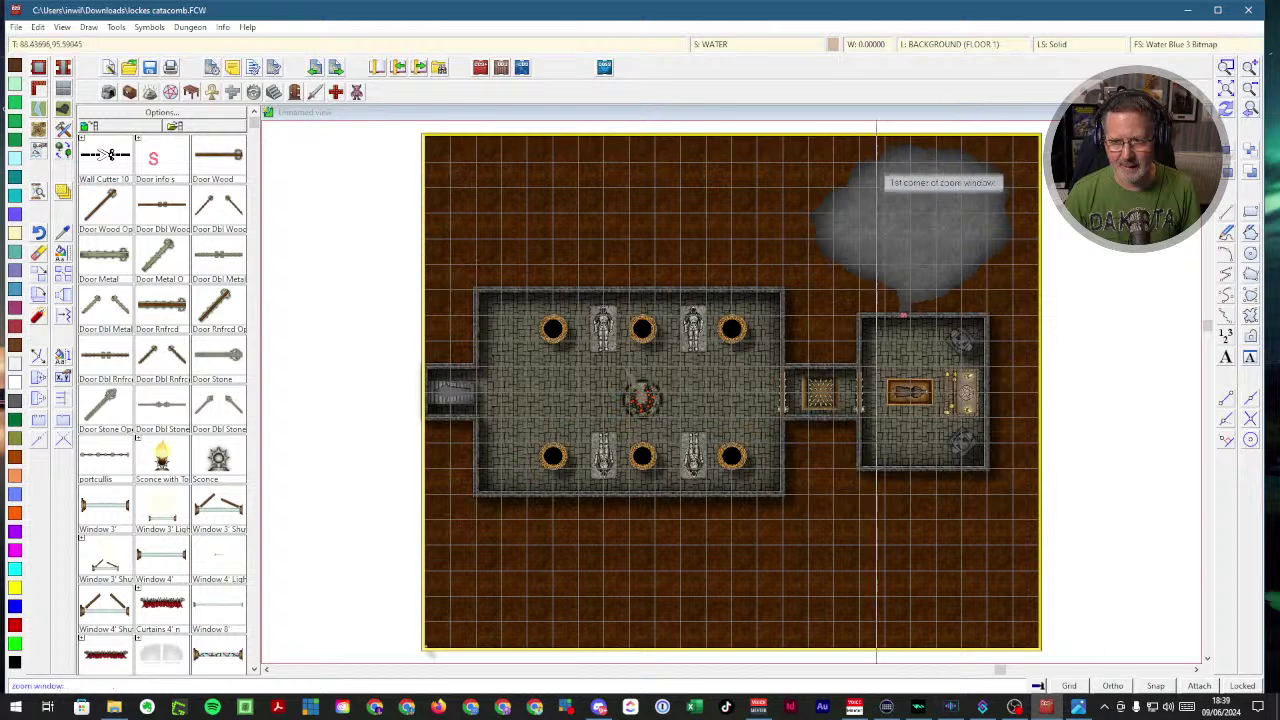
{"action": "left_click", "coordinate": [810, 155]}
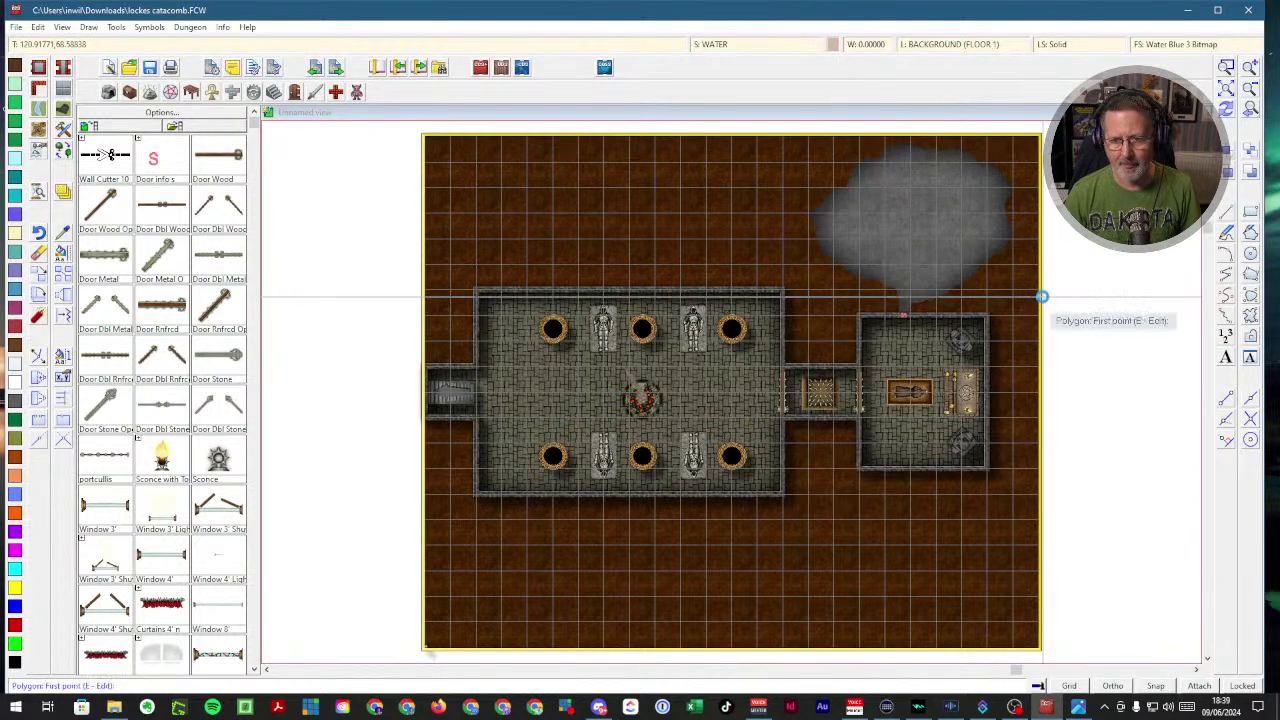
{"action": "left_click", "coordinate": [1045, 297]}
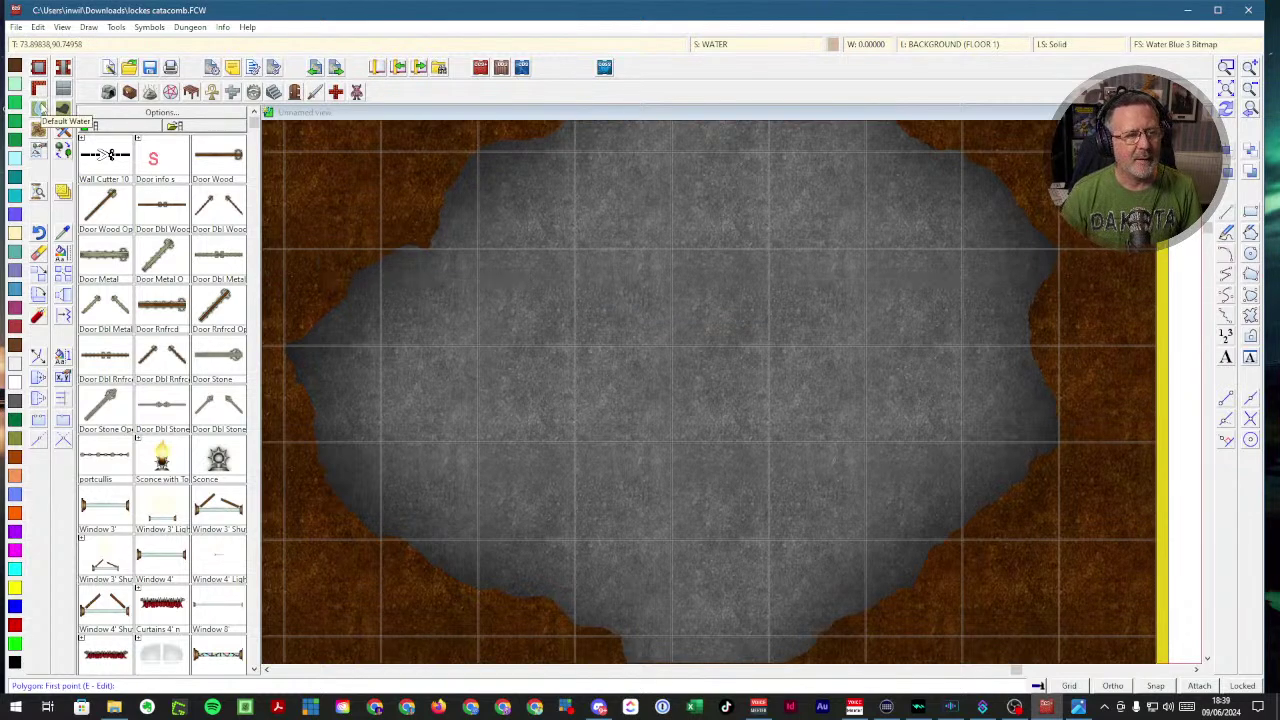
{"action": "left_click", "coordinate": [63, 191]}
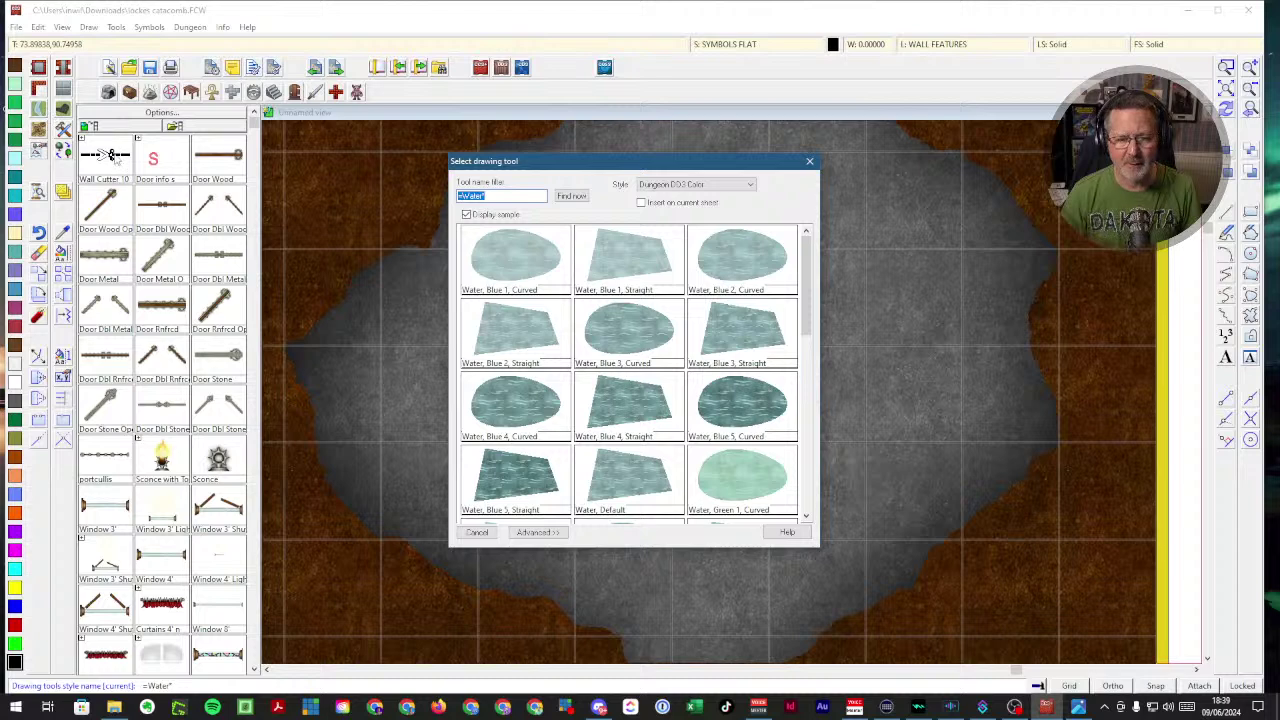
{"action": "scroll", "coordinate": [604, 405], "scroll_direction": "down", "scroll_amount": 10}
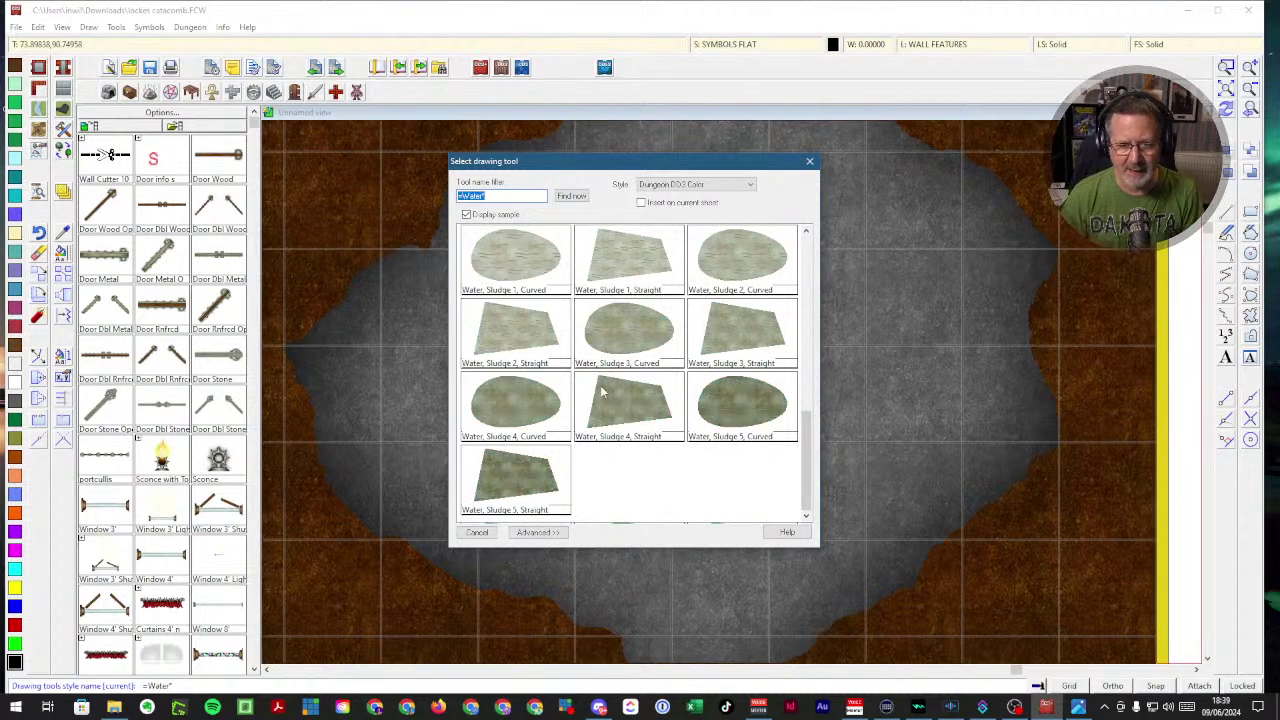
{"action": "scroll", "coordinate": [602, 393], "scroll_direction": "up", "scroll_amount": 8}
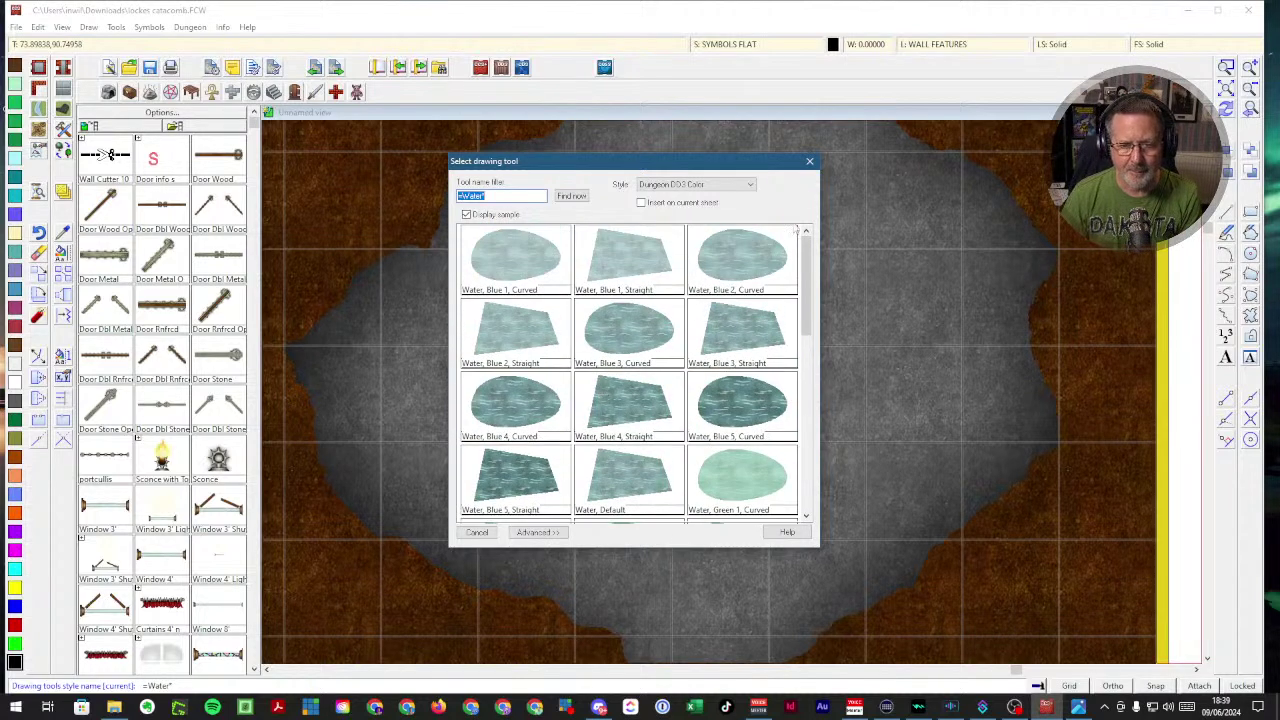
{"action": "left_click", "coordinate": [809, 163]}
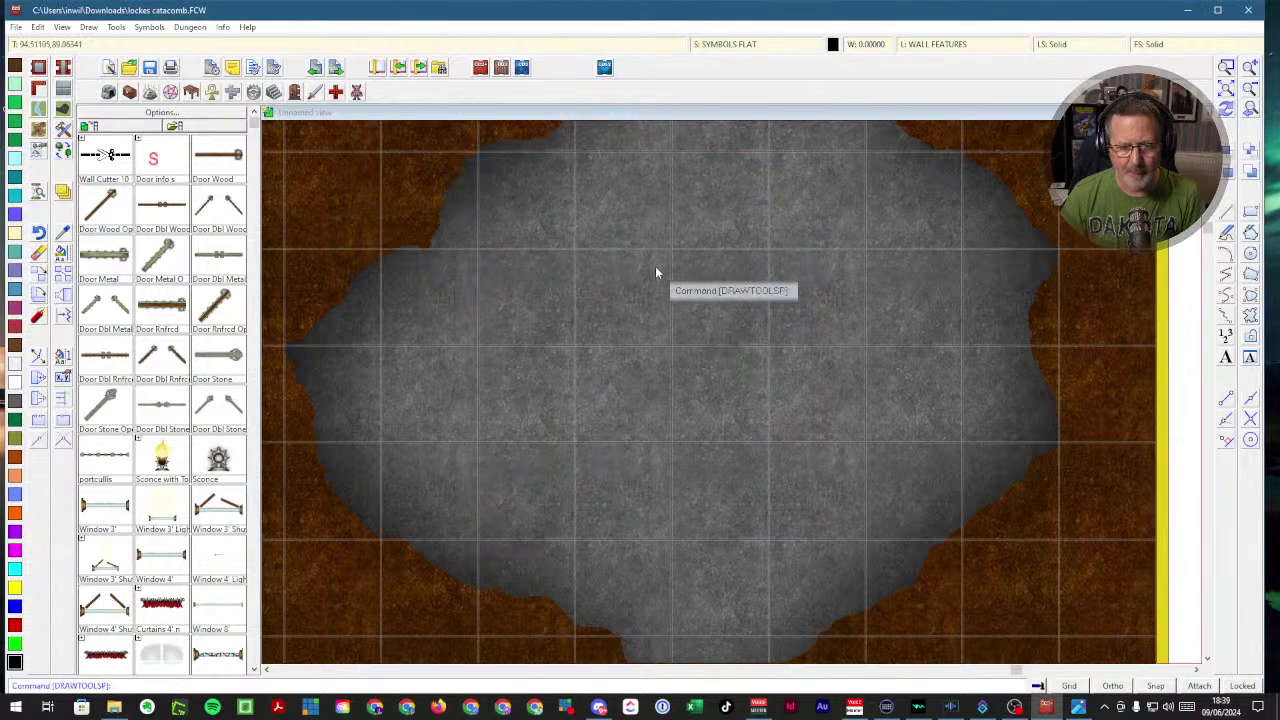
{"action": "left_click", "coordinate": [62, 110]}
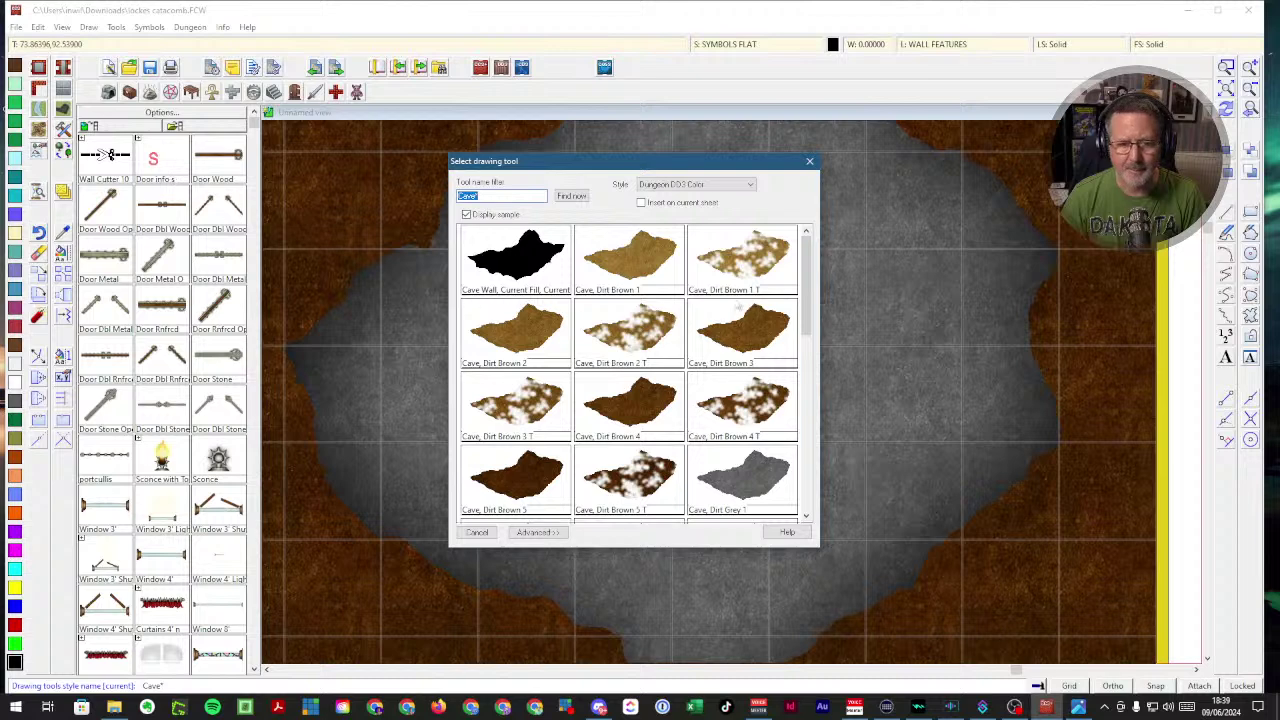
{"action": "scroll", "coordinate": [803, 300], "scroll_direction": "down", "scroll_amount": 2}
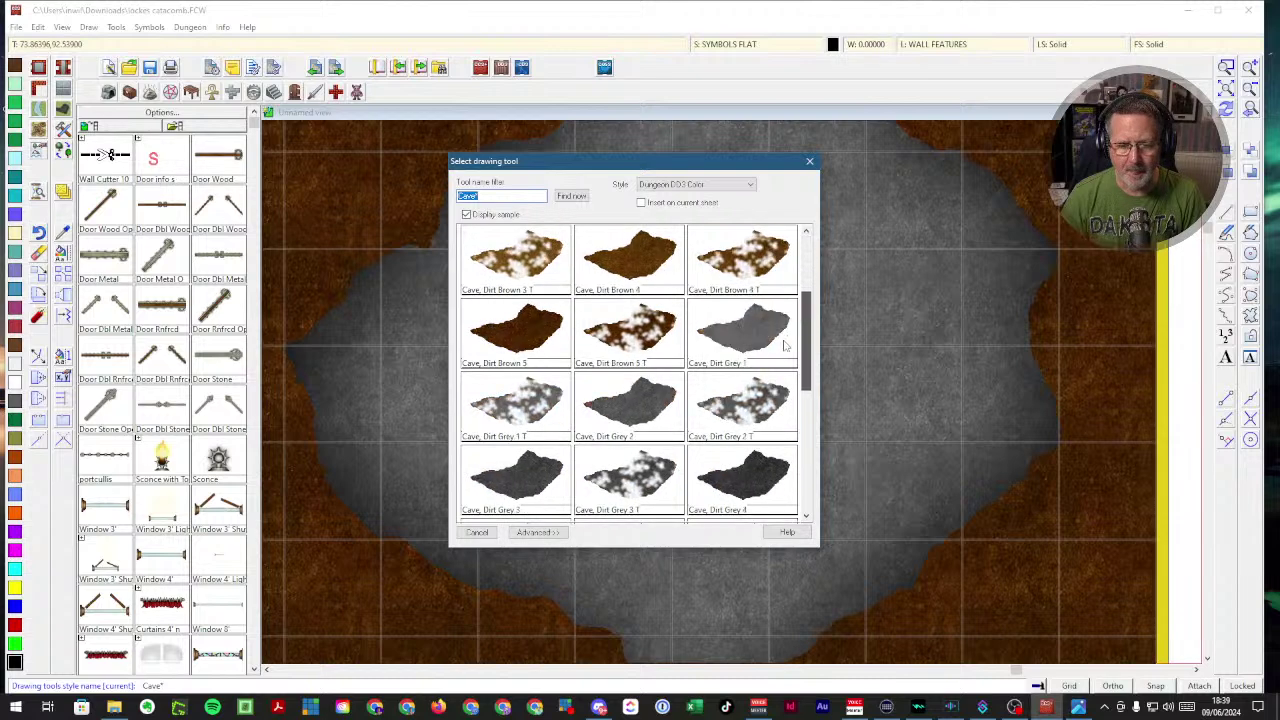
{"action": "scroll", "coordinate": [785, 350], "scroll_direction": "down", "scroll_amount": 5}
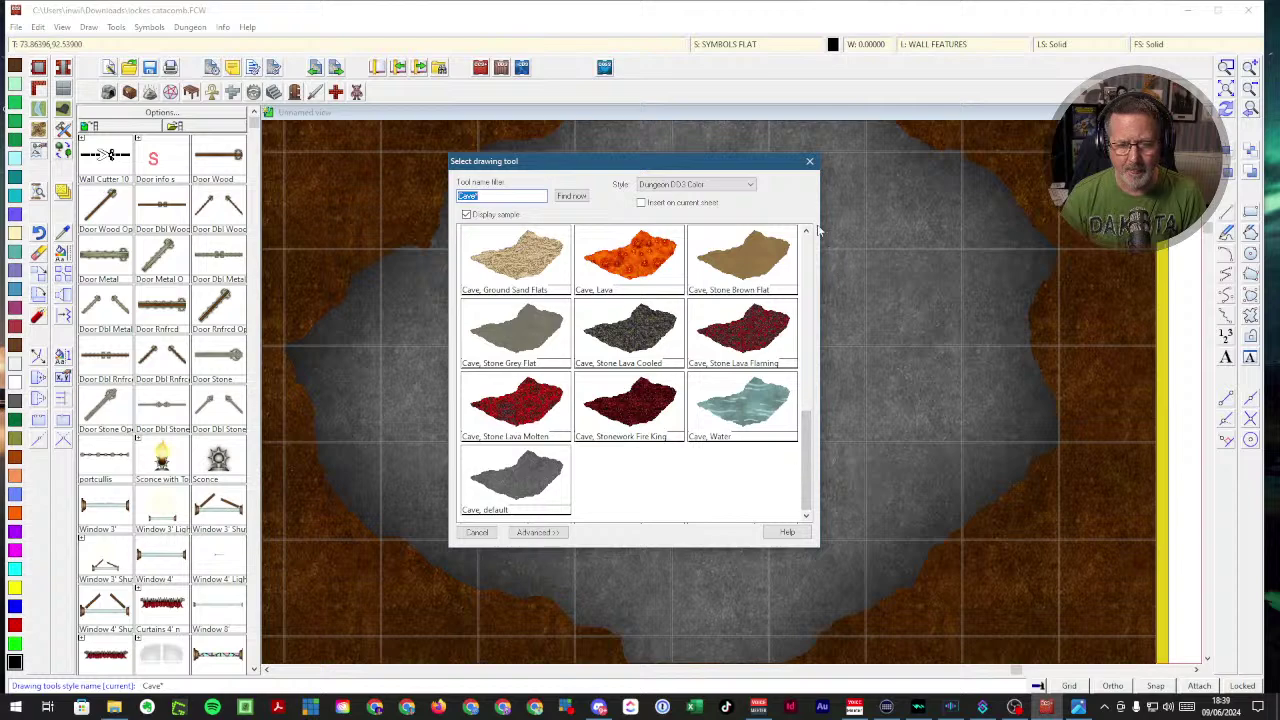
{"action": "left_click", "coordinate": [808, 166]}
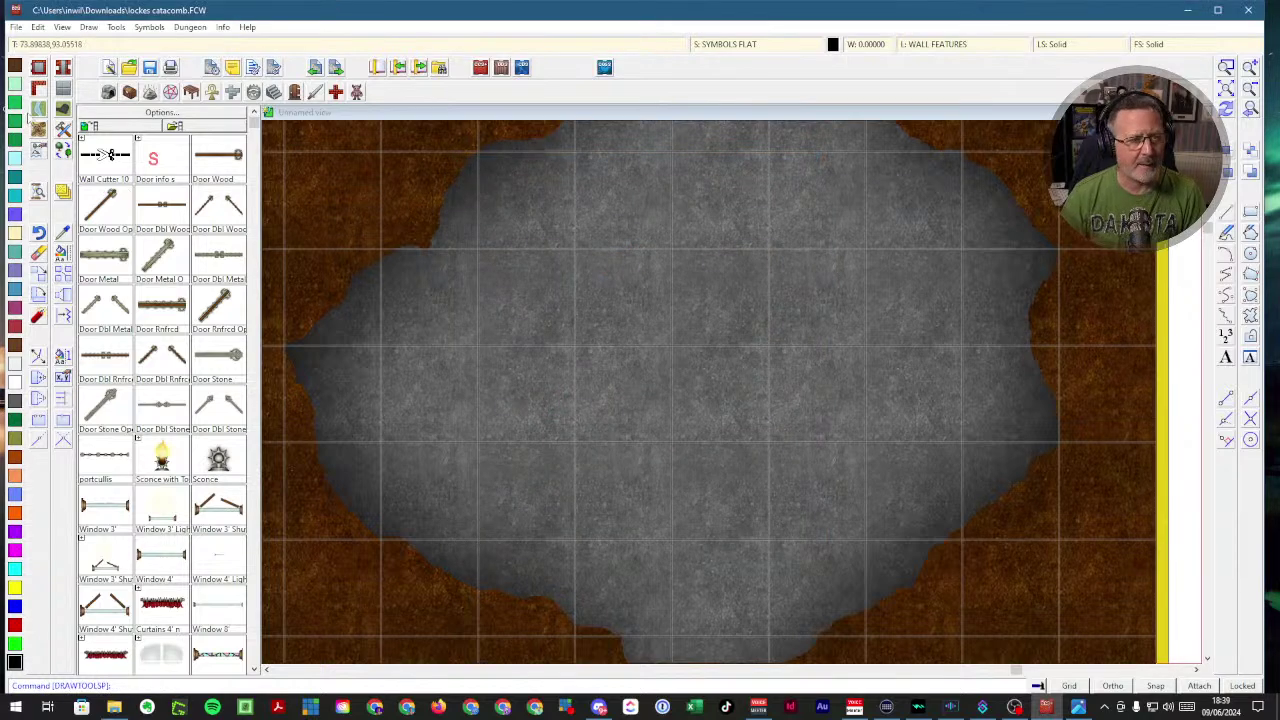
- Draw an irregular pool in the middle of the cave with the "Water, Blue 5, Curved" drawing tool
{"action": "left_click", "coordinate": [152, 203]}
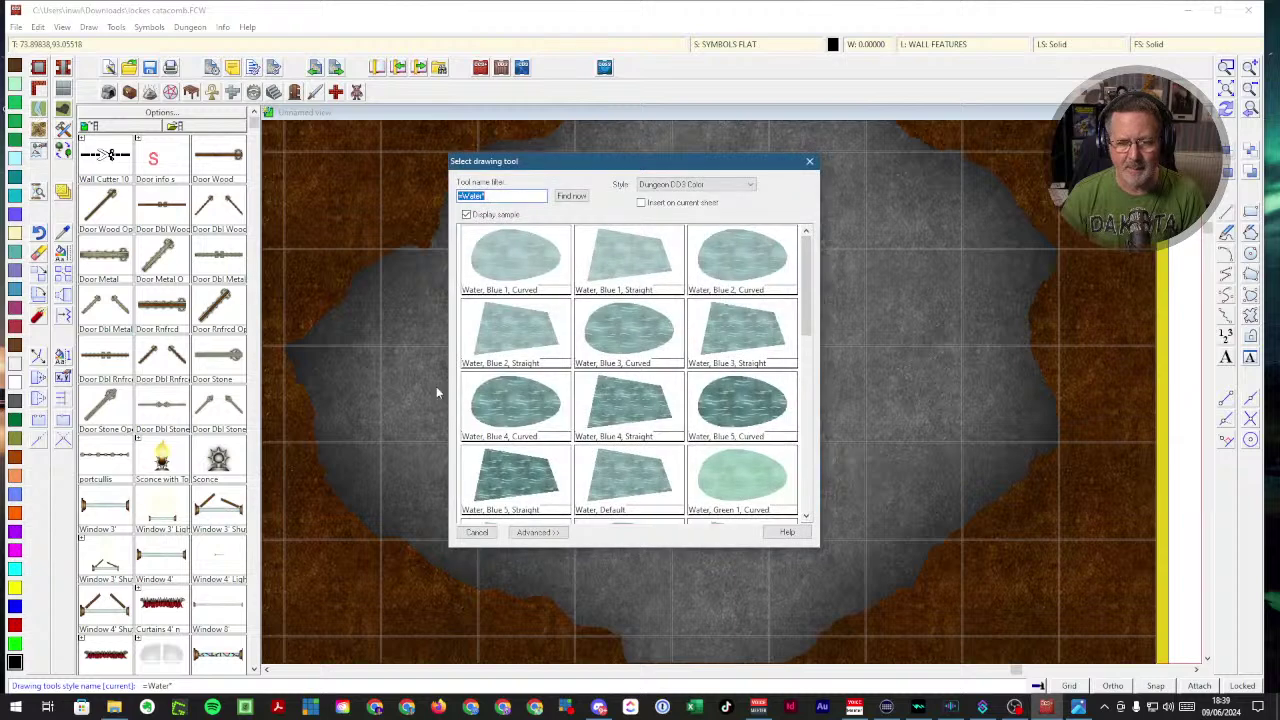
{"action": "left_click", "coordinate": [727, 421]}
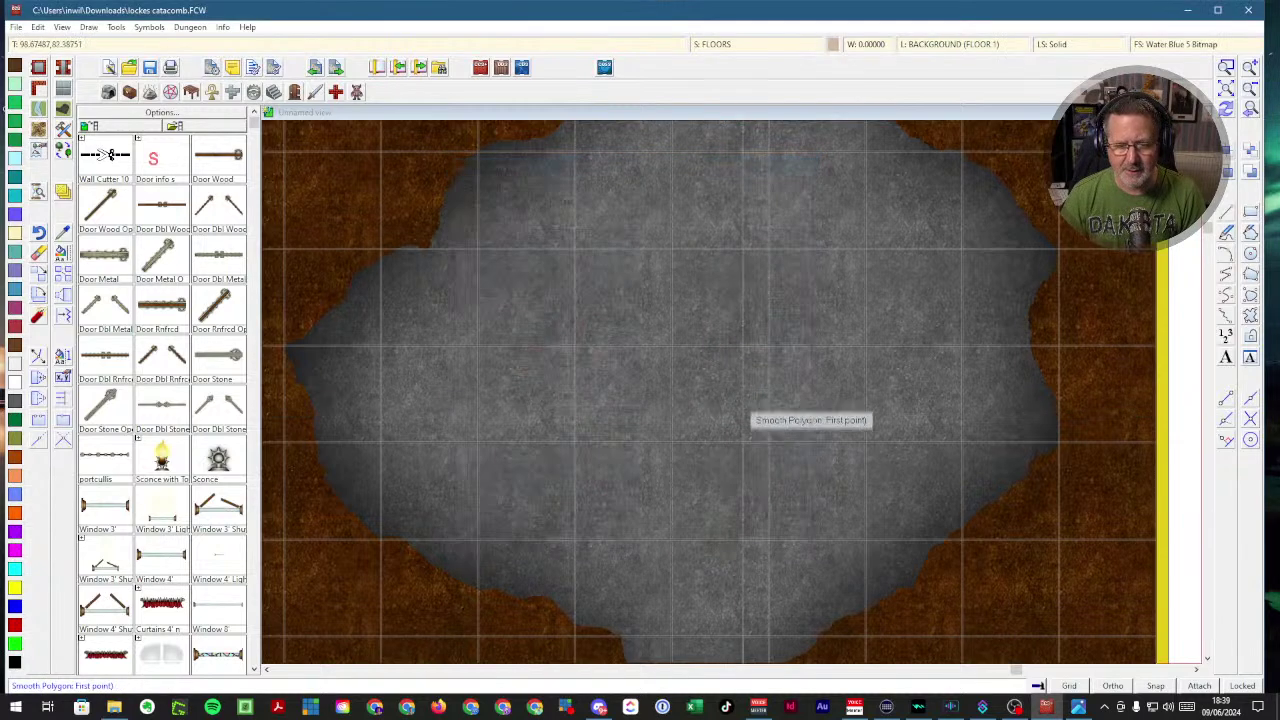
{"action": "left_click", "coordinate": [664, 281]}
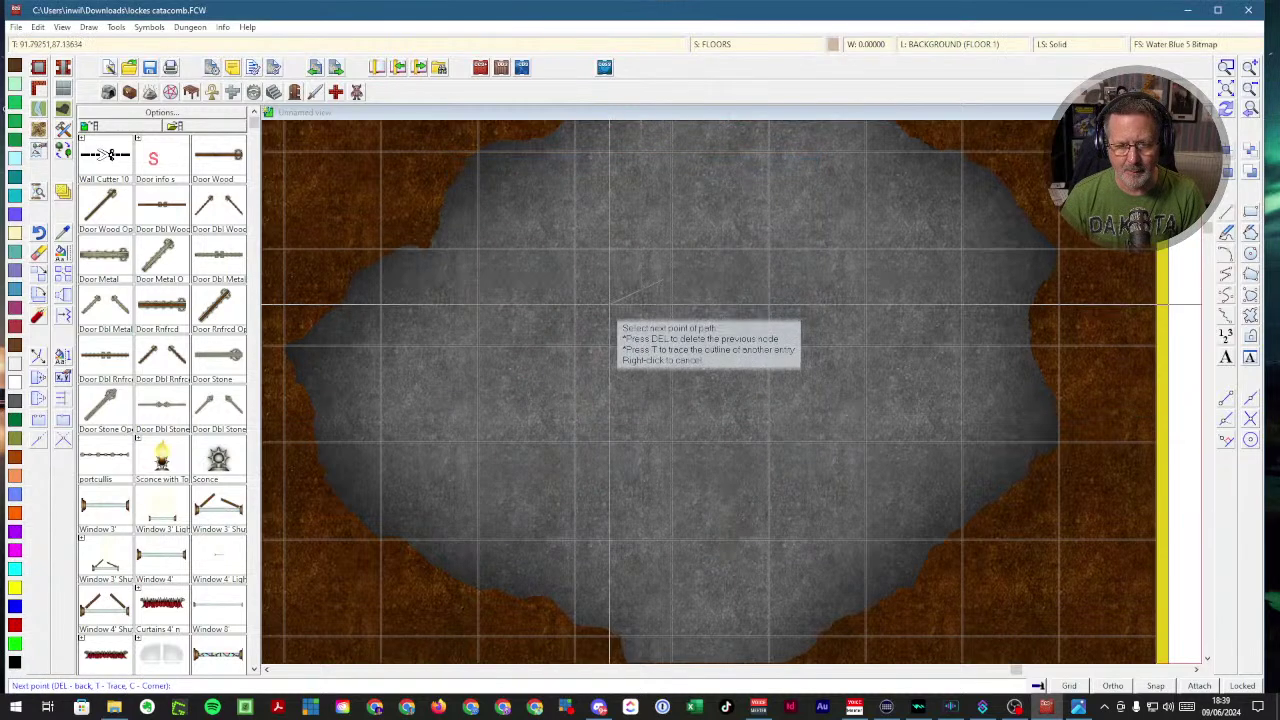
{"action": "left_click", "coordinate": [584, 352]}
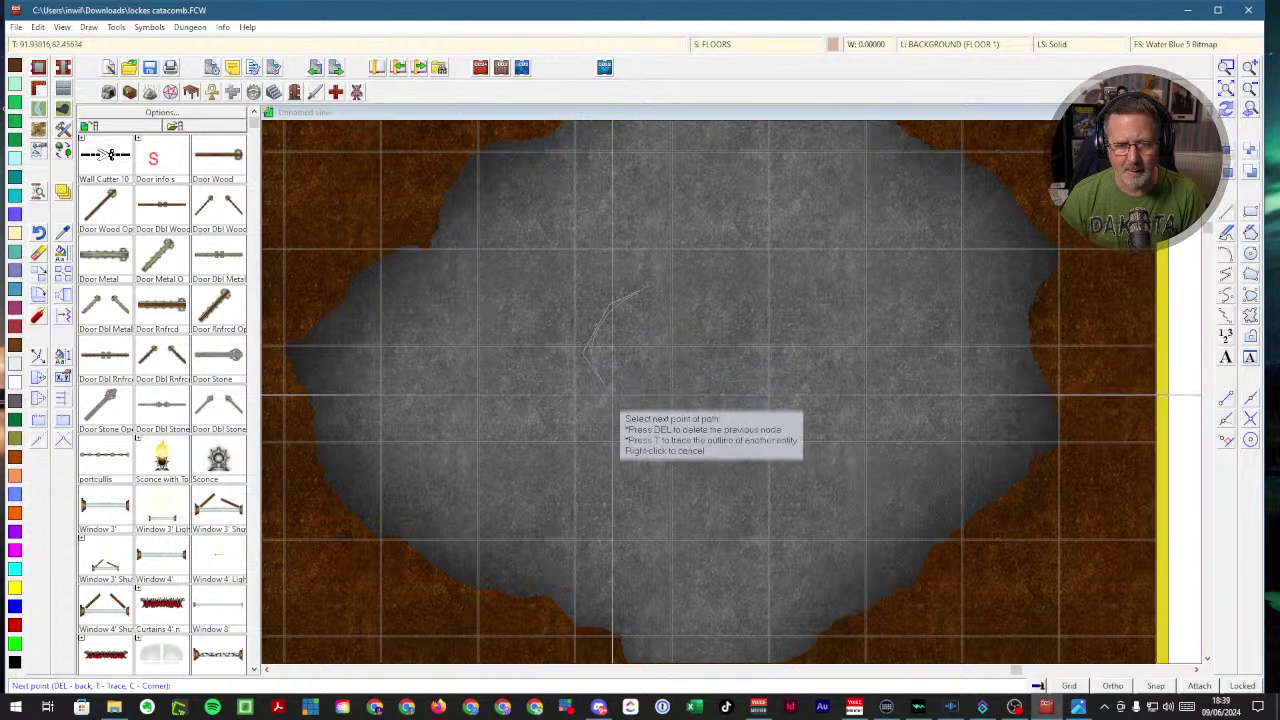
{"action": "left_click", "coordinate": [613, 402]}
{"action": "left_click", "coordinate": [603, 476]}
{"action": "left_click", "coordinate": [618, 503]}
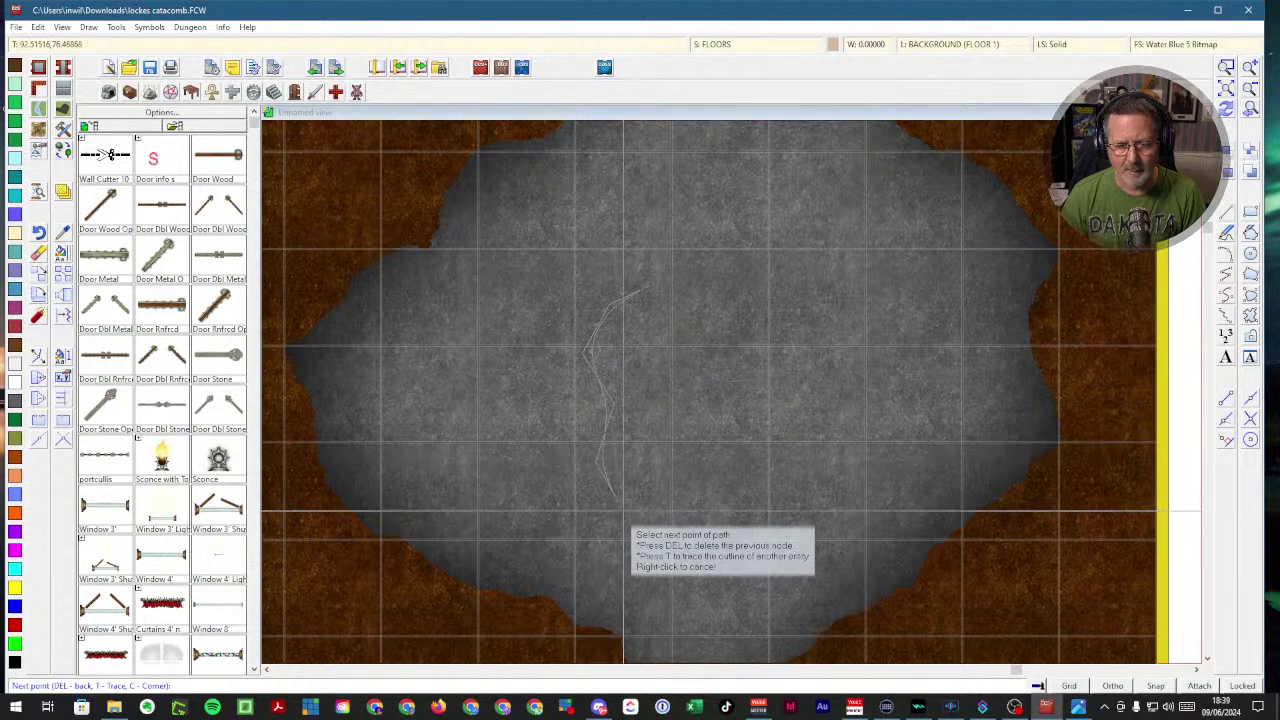
{"action": "left_click", "coordinate": [703, 538]}
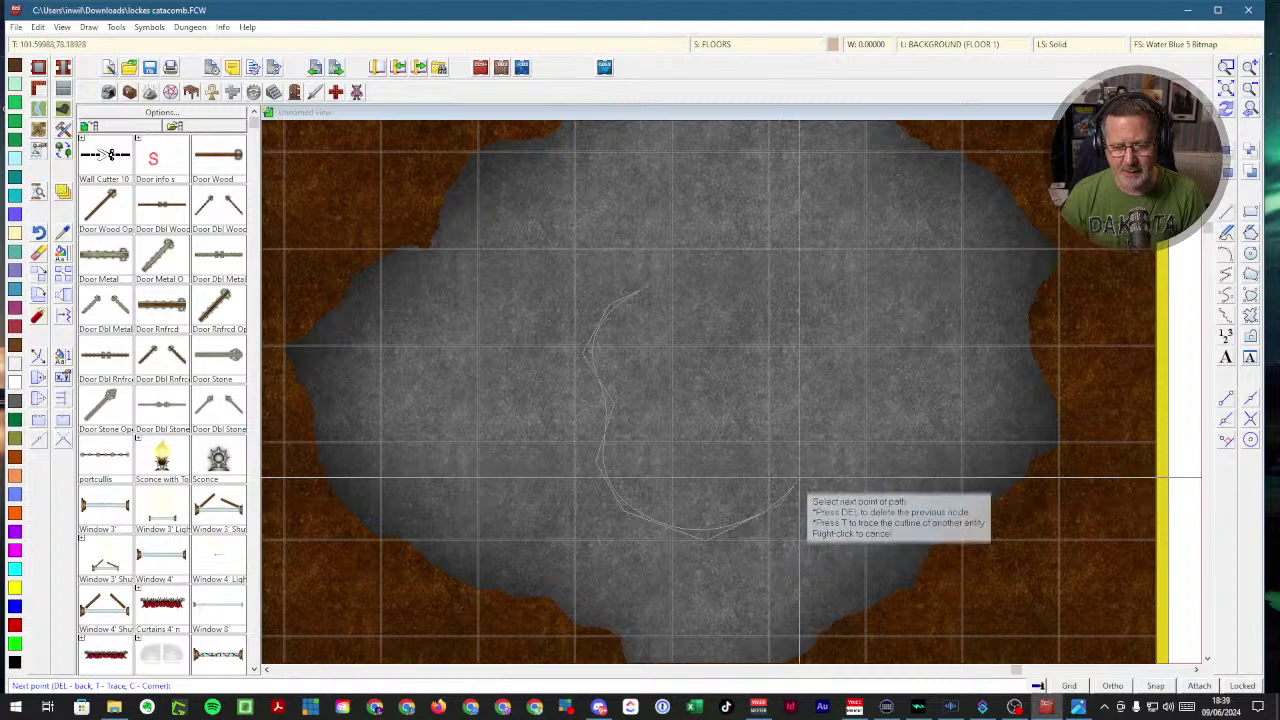
{"action": "left_click", "coordinate": [812, 474]}
{"action": "left_click", "coordinate": [842, 470]}
{"action": "left_click", "coordinate": [910, 449]}
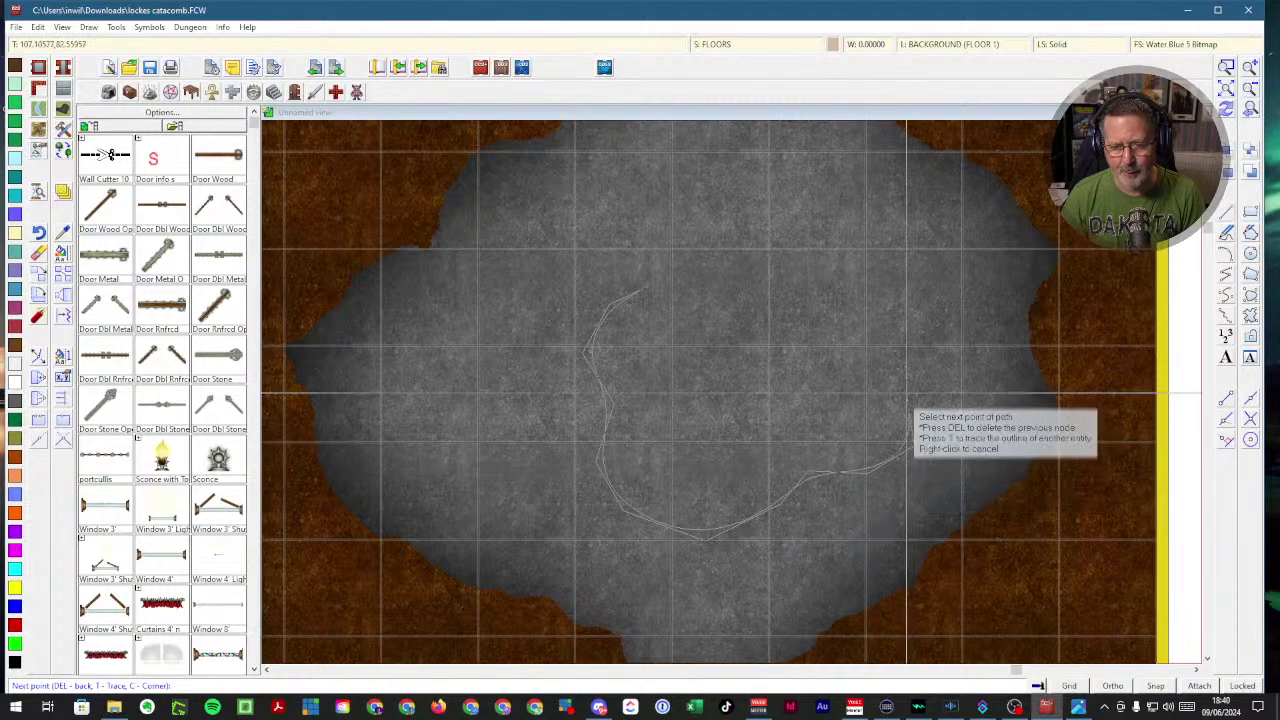
{"action": "left_click", "coordinate": [900, 406]}
{"action": "left_click", "coordinate": [889, 370]}
{"action": "left_click", "coordinate": [875, 345]}
{"action": "left_click", "coordinate": [888, 260]}
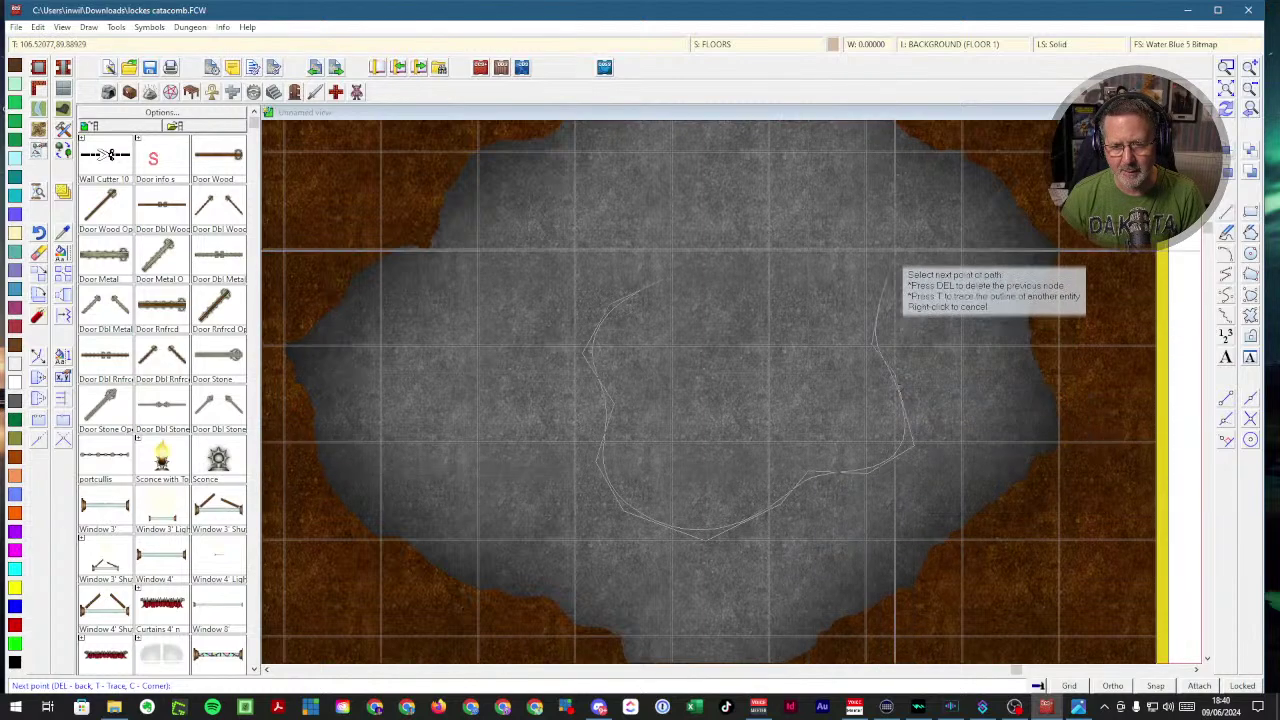
{"action": "left_click", "coordinate": [878, 220]}
{"action": "left_click", "coordinate": [833, 192]}
{"action": "left_click", "coordinate": [760, 188]}
{"action": "left_click", "coordinate": [725, 200]}
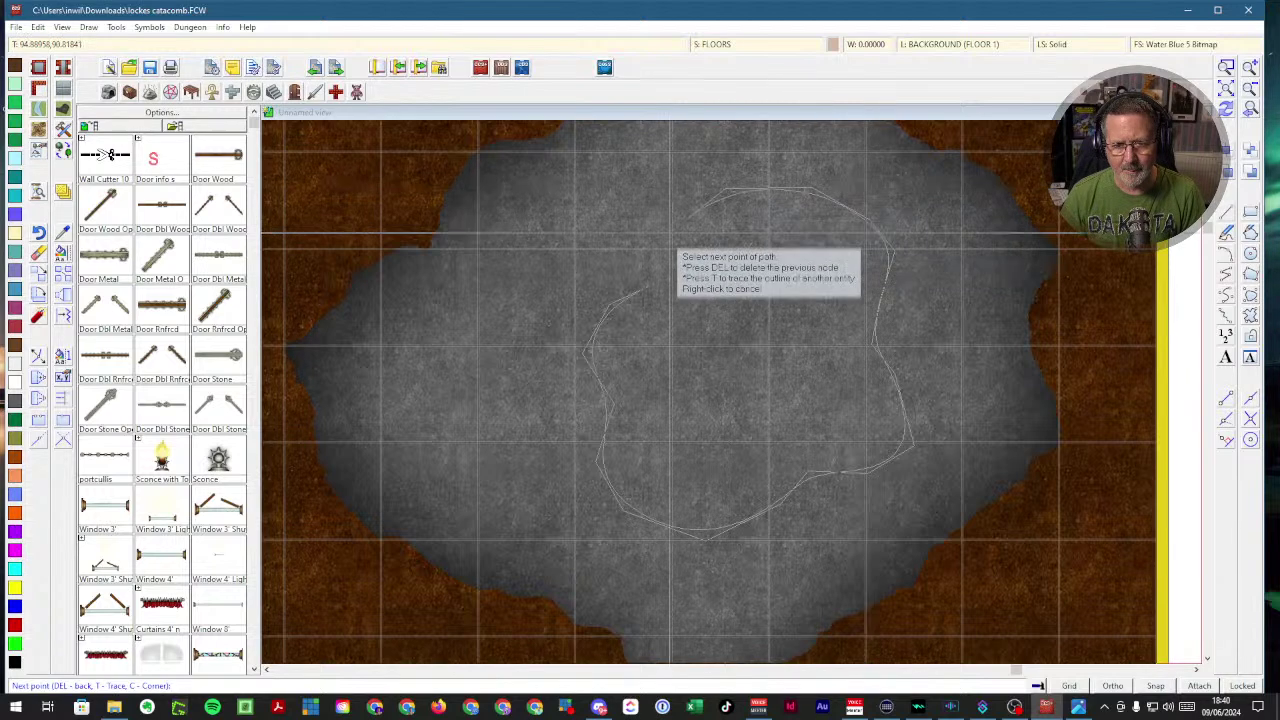
{"action": "left_click", "coordinate": [690, 220]}
{"action": "left_click", "coordinate": [670, 250]}
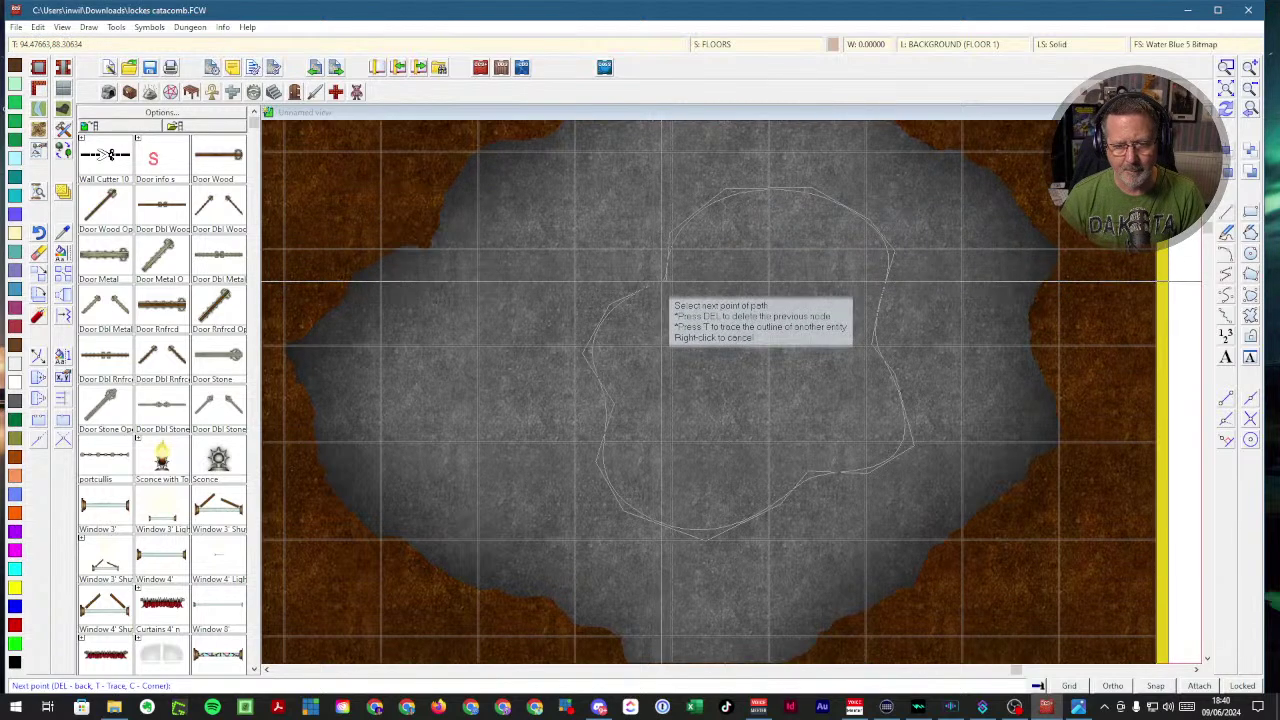
{"action": "left_click", "coordinate": [664, 285]}
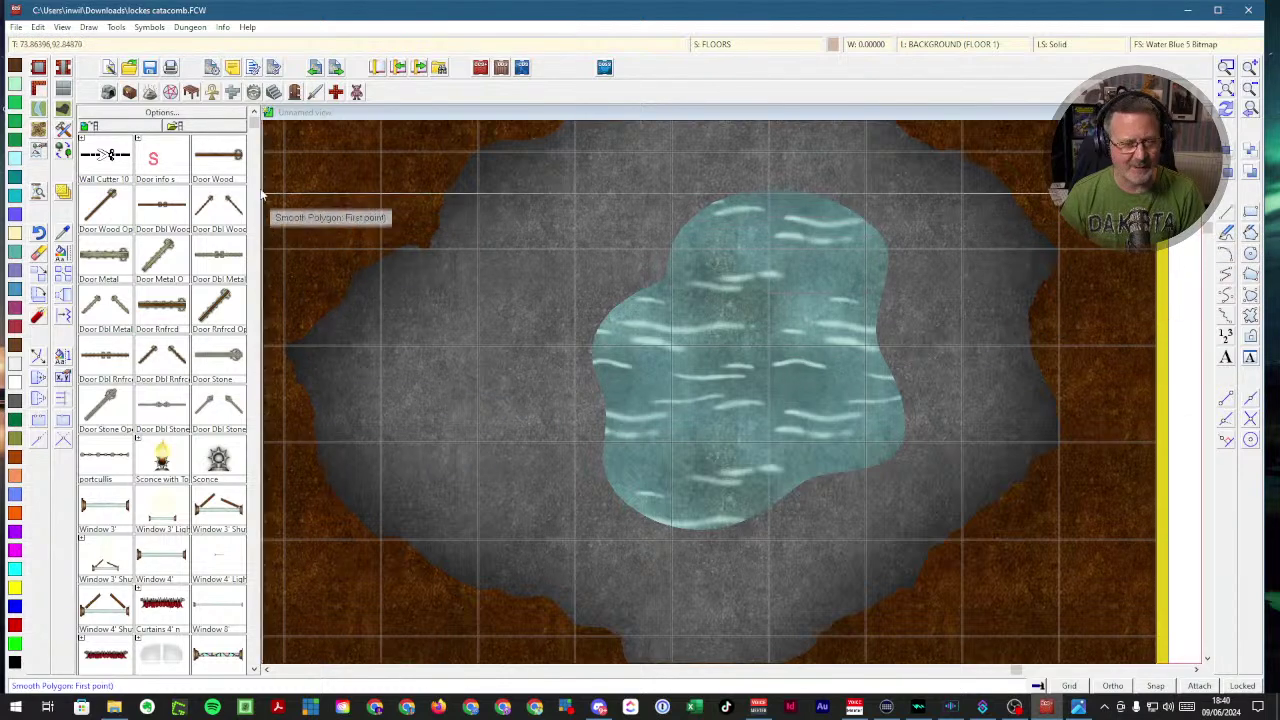
- Load the cave symbol catalog with rocks, bridges and fungi
{"action": "left_click", "coordinate": [150, 92]}
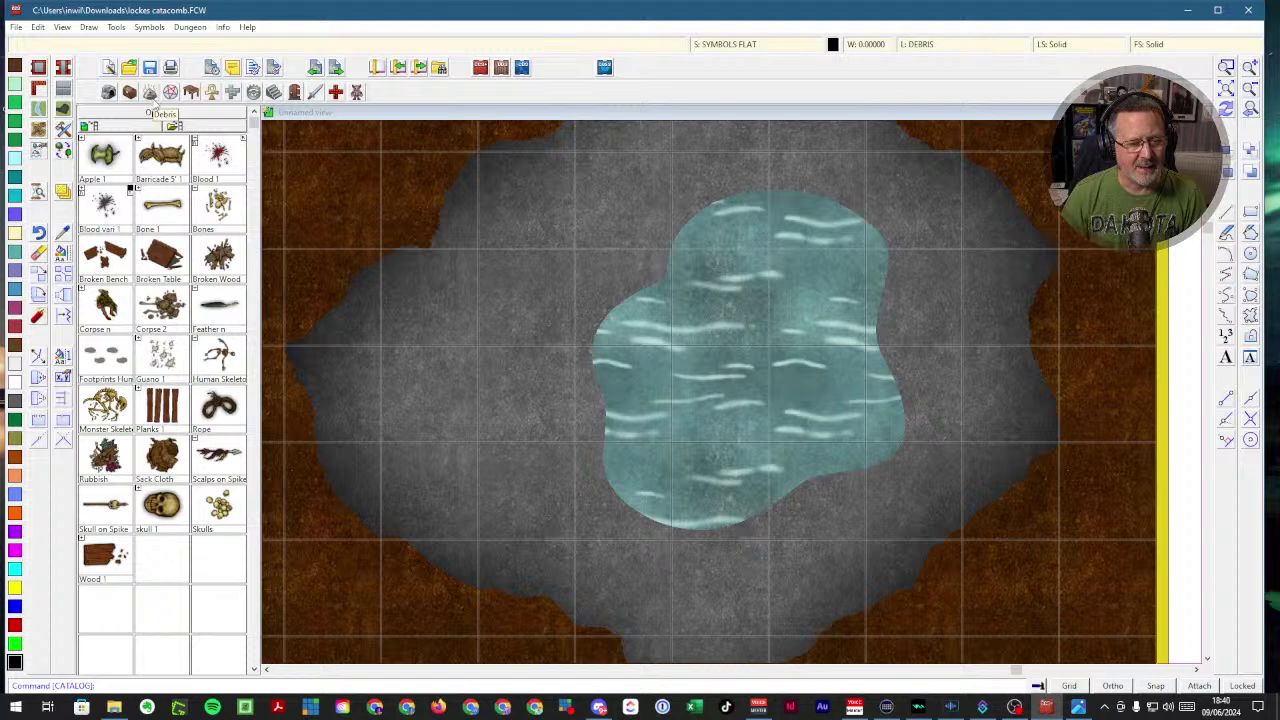
{"action": "left_click", "coordinate": [109, 92]}
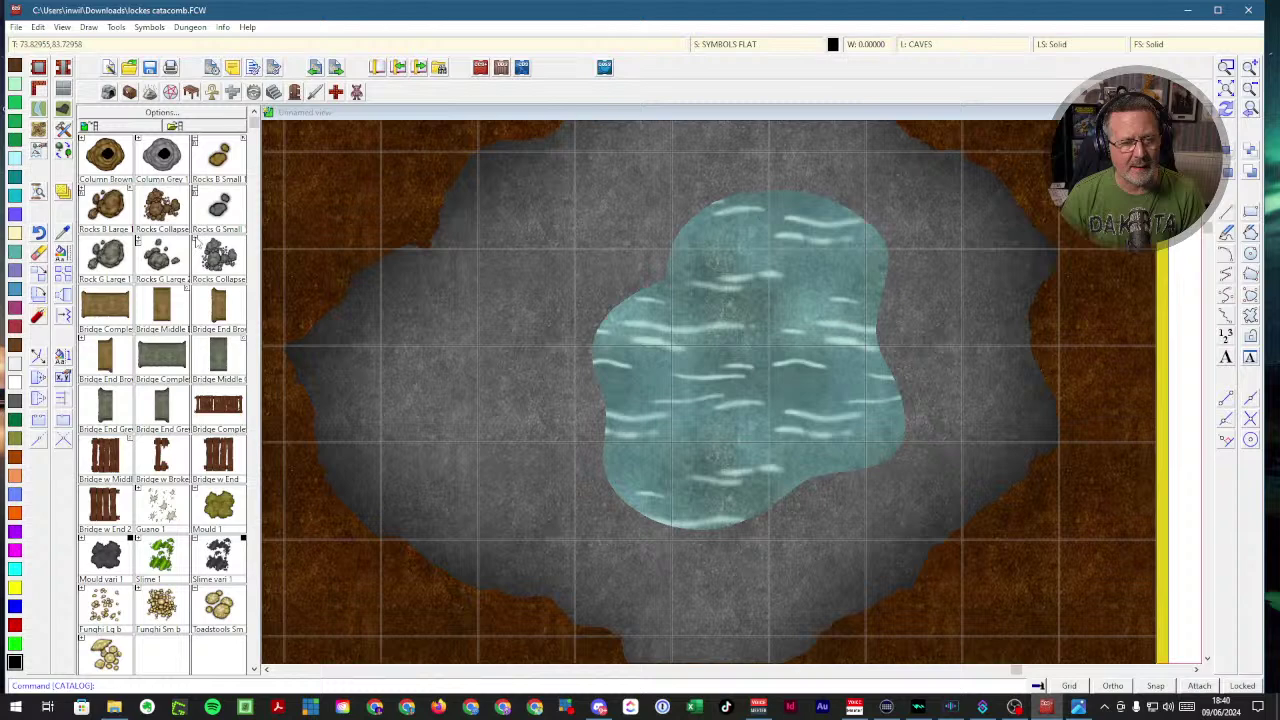
- Try to pile collapsed grey rocks along the cave's lower-left edge
{"action": "left_click", "coordinate": [219, 255]}
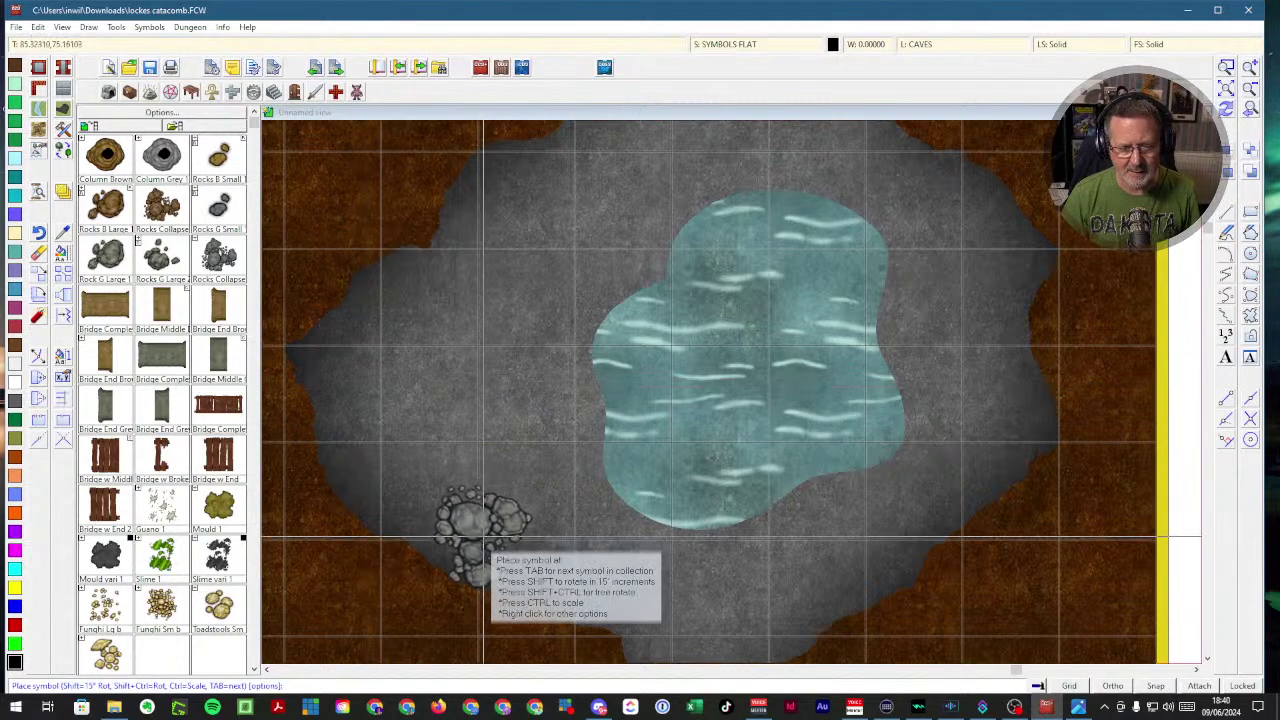
{"action": "left_click", "coordinate": [482, 552]}
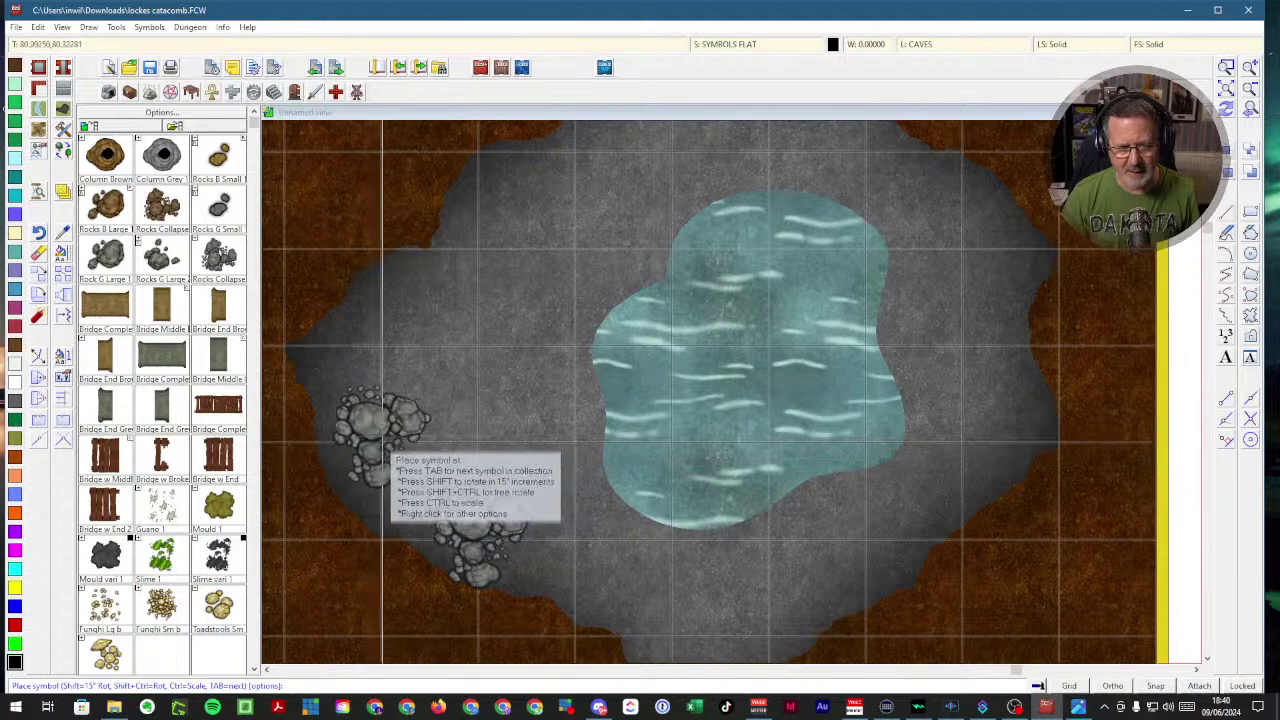
{"action": "left_click", "coordinate": [366, 442]}
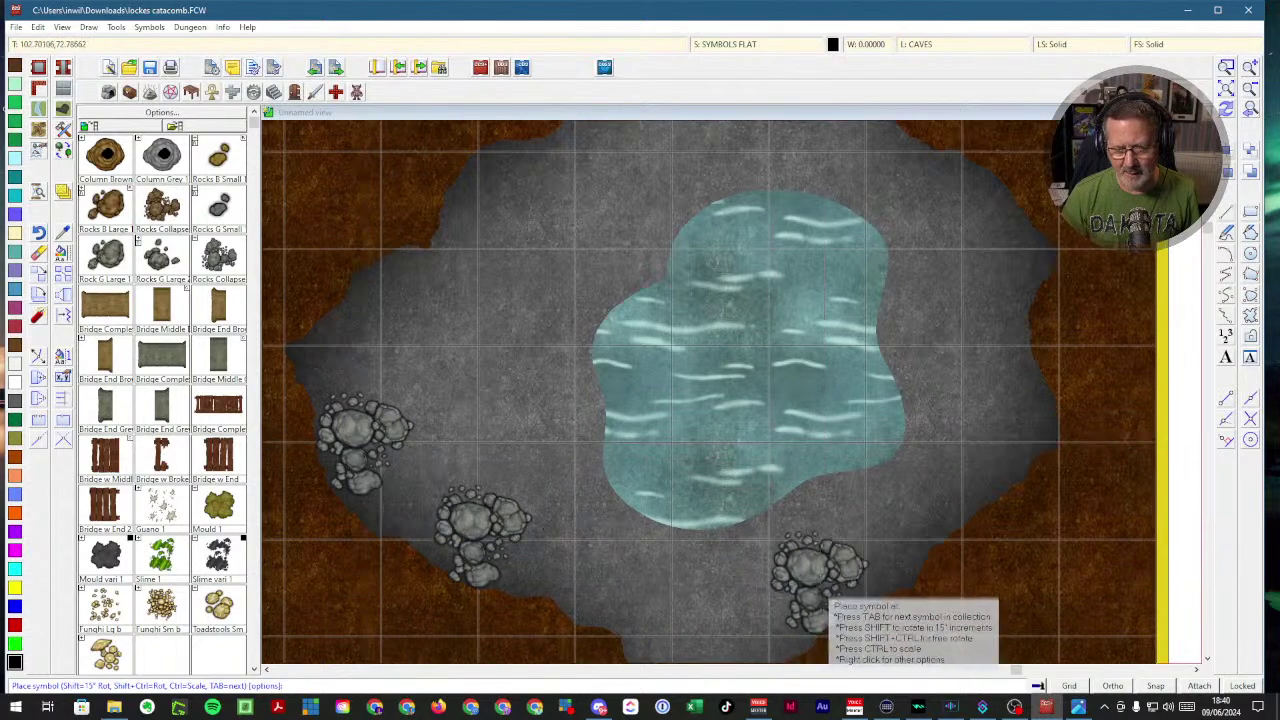
{"action": "left_click", "coordinate": [462, 476]}
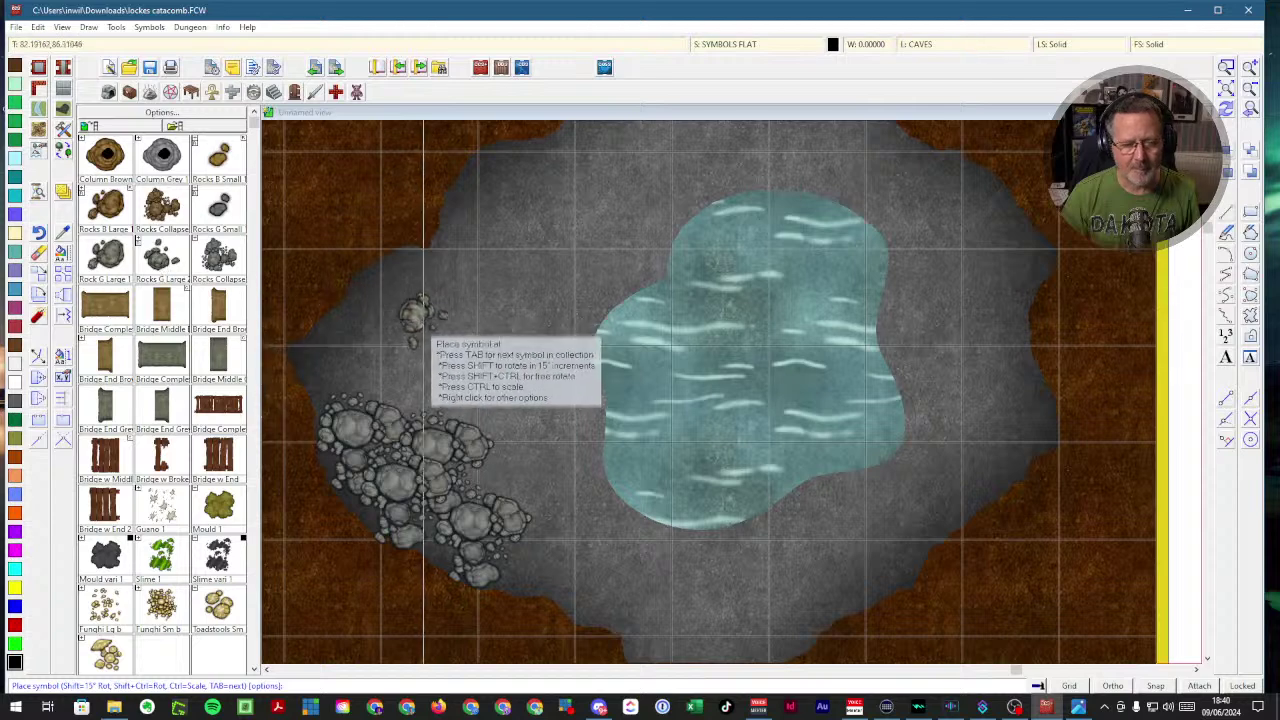
- Stop placing symbols and undo all the collapsed rock piles along the cave's lower-left edge
{"action": "key", "text": "Escape"}
{"action": "key", "text": "ctrl+z"}
{"action": "key", "text": "ctrl+z"}
{"action": "key", "text": "ctrl+z"}
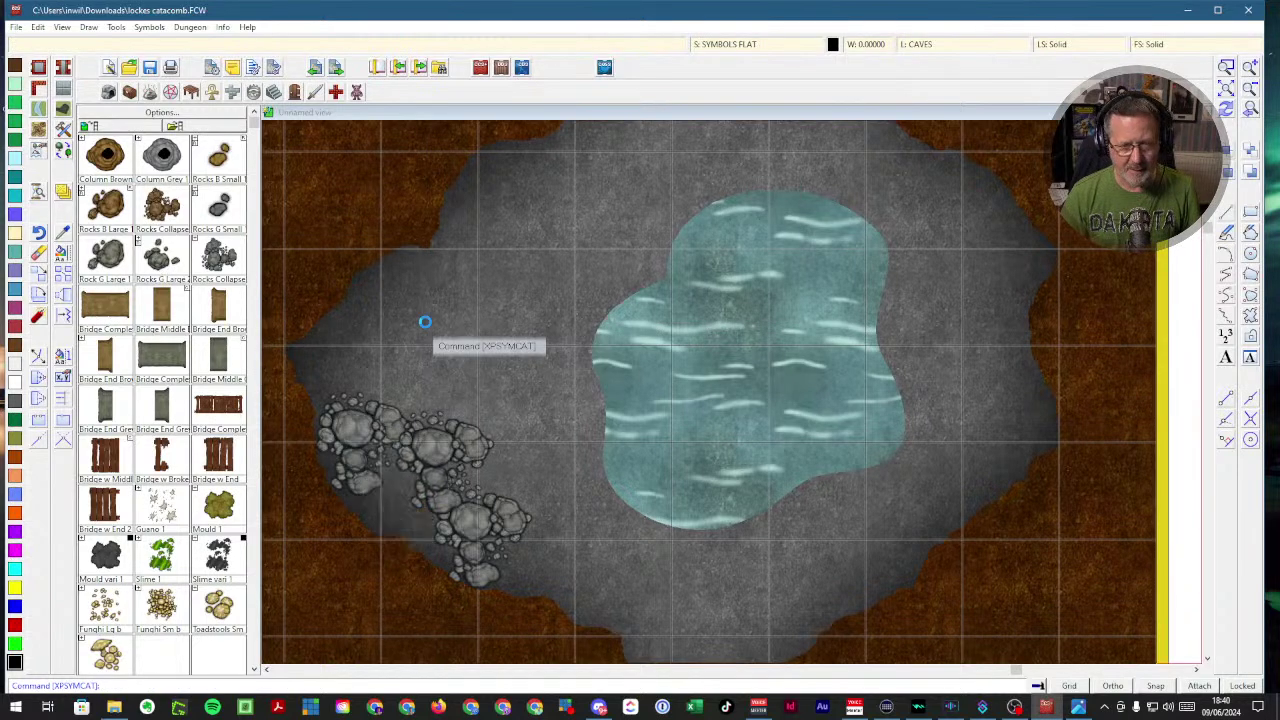
{"action": "key", "text": "ctrl+z"}
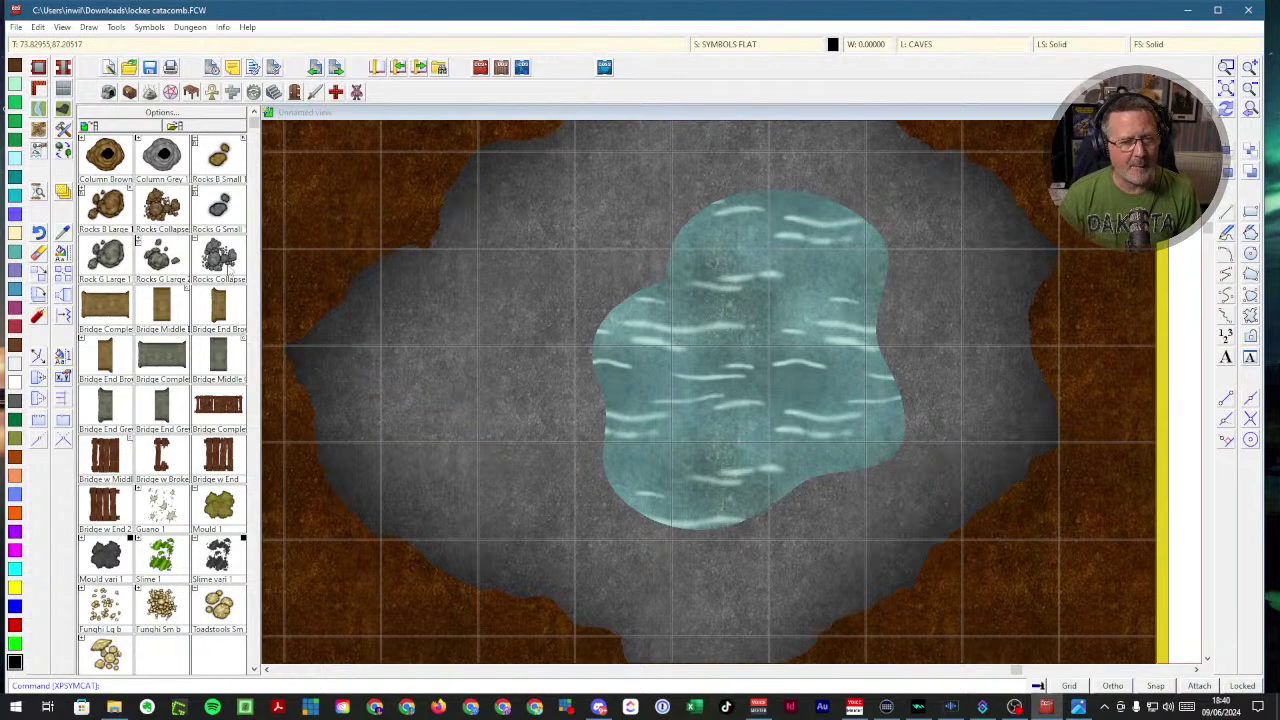
- Try to scatter large grey rocks at the cave's left tip and along its lower and right edges
{"action": "left_click", "coordinate": [173, 262]}
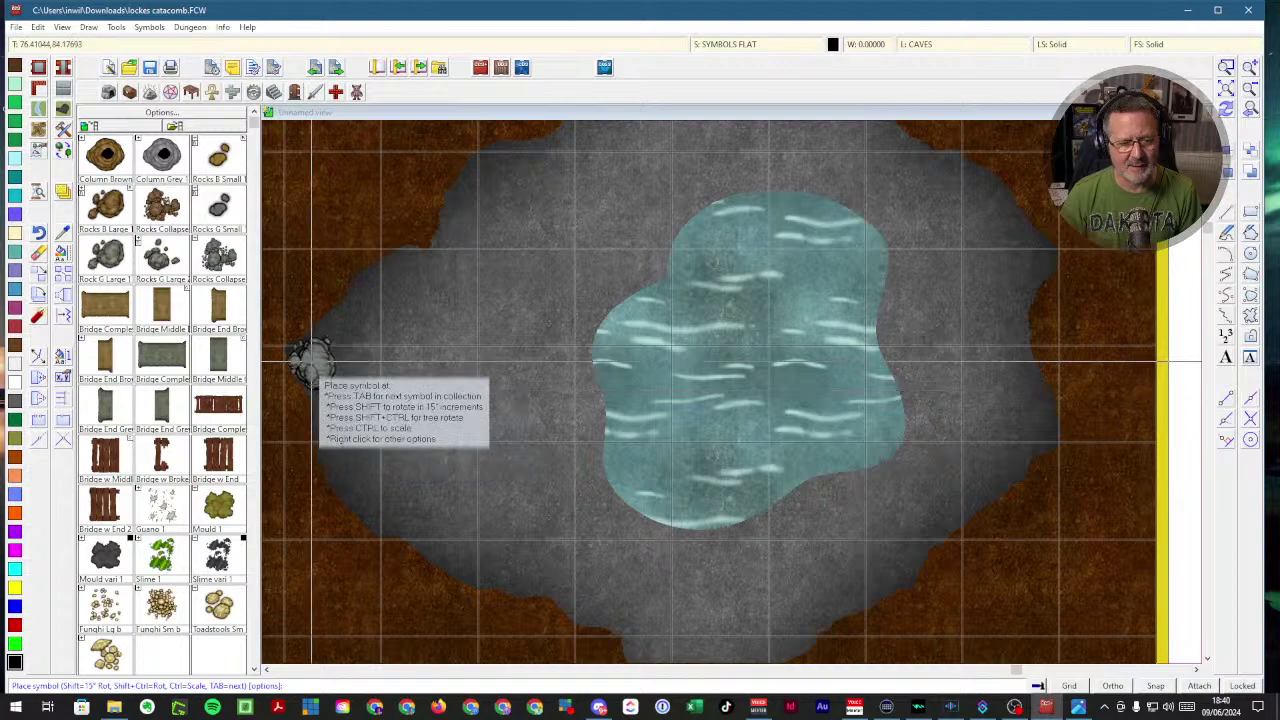
{"action": "left_click", "coordinate": [318, 362]}
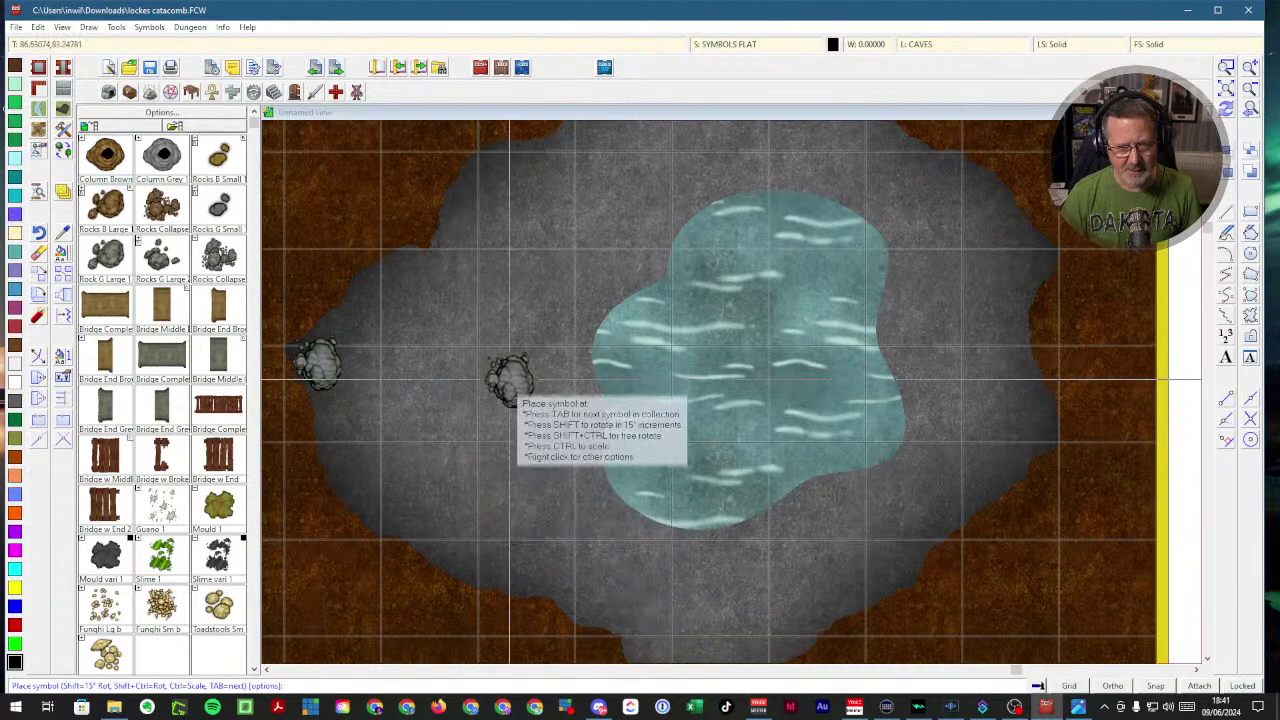
{"action": "left_click", "coordinate": [340, 415]}
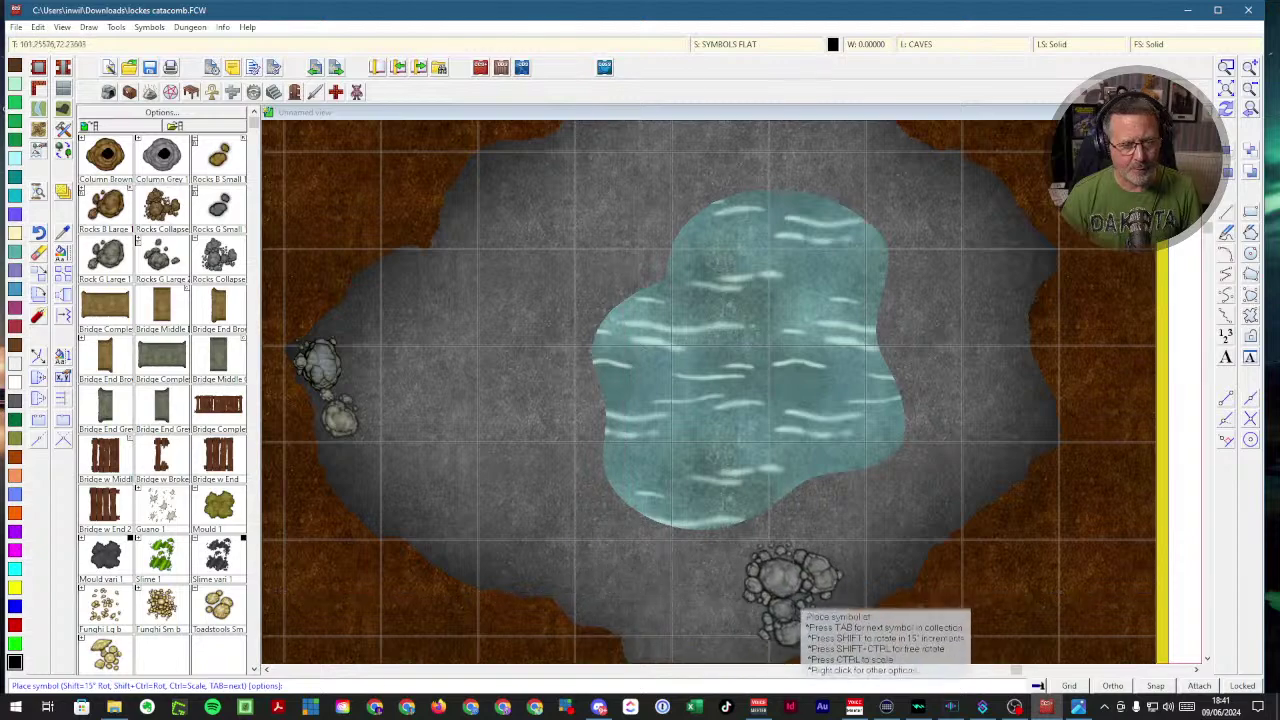
{"action": "left_click", "coordinate": [812, 571]}
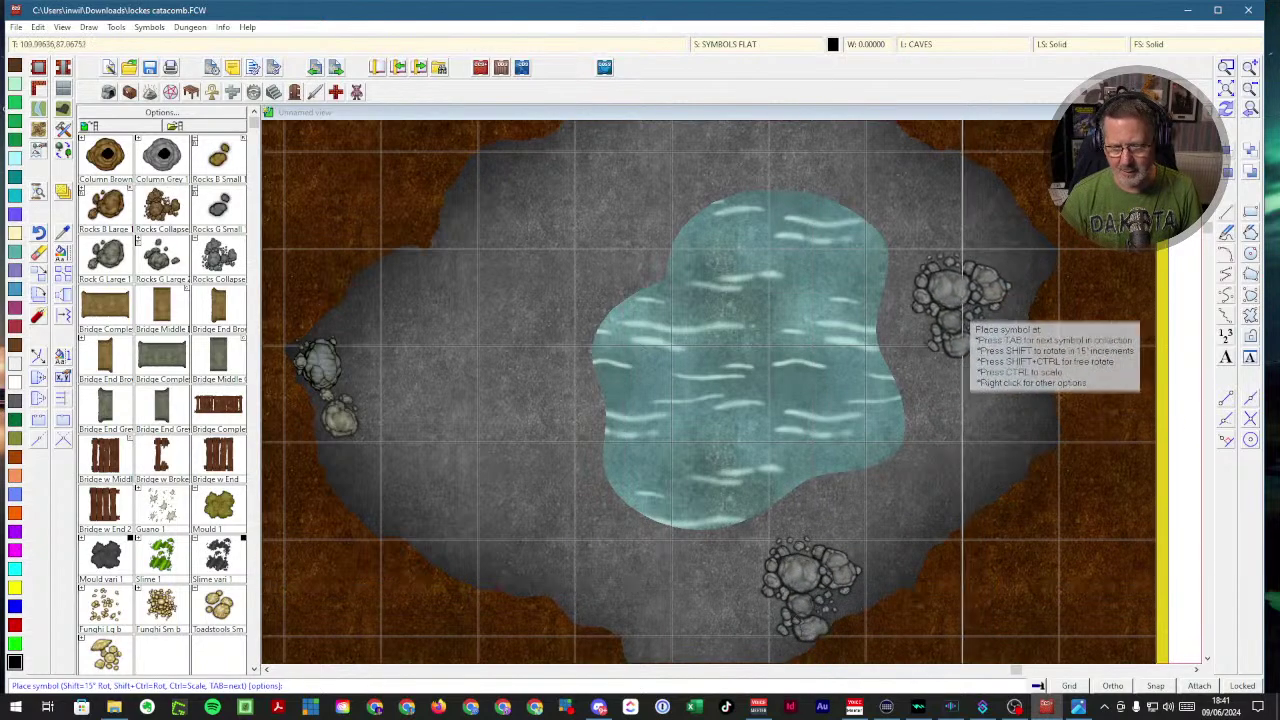
{"action": "left_click", "coordinate": [983, 250]}
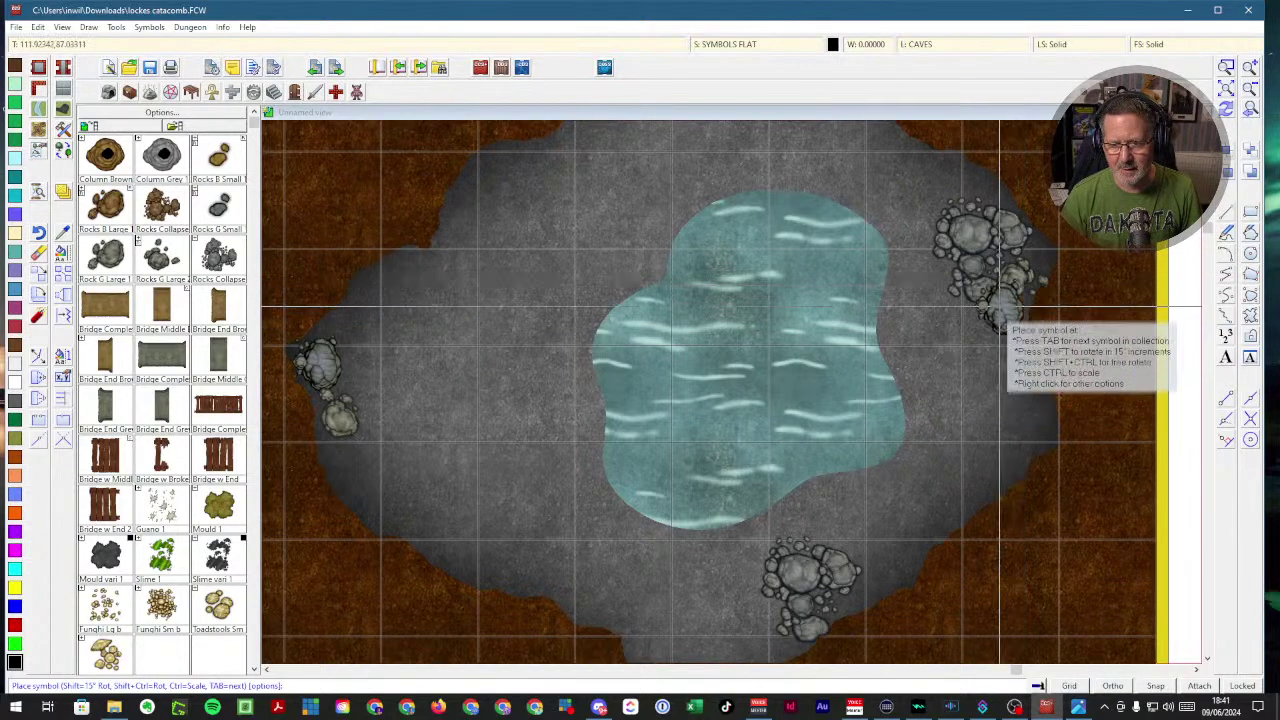
{"action": "left_click", "coordinate": [941, 284]}
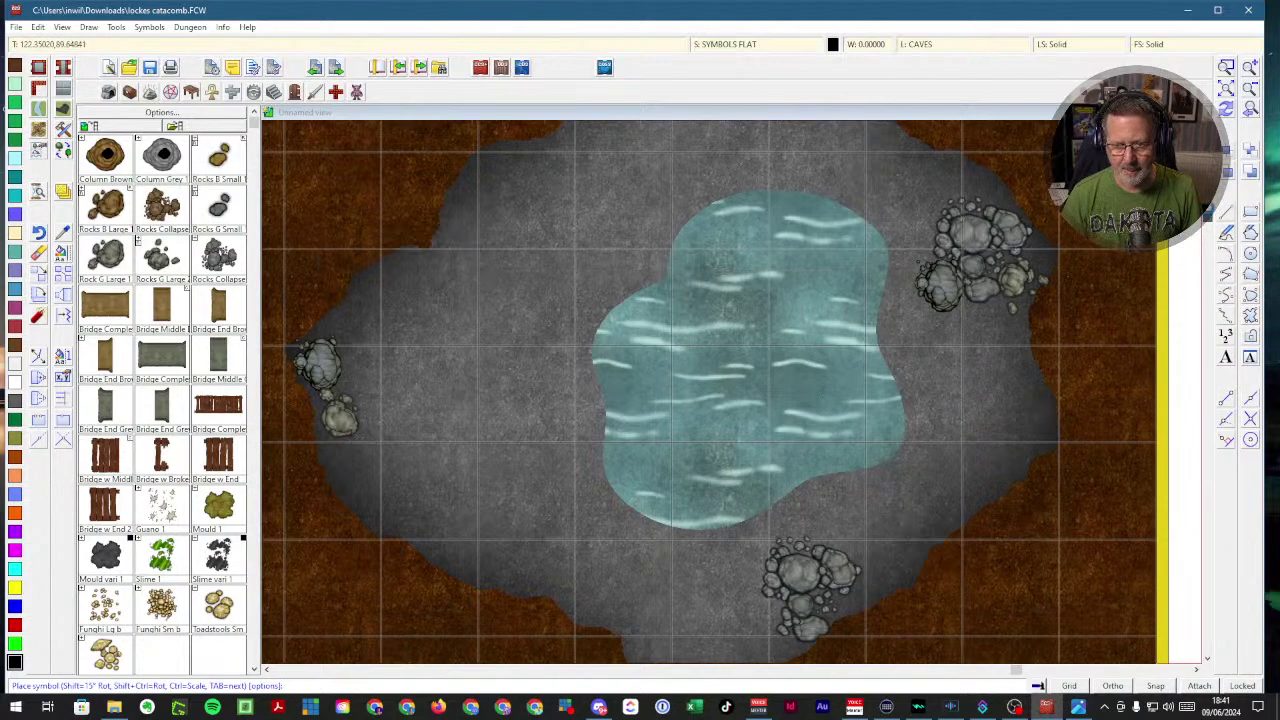
- Try to add a small group of grey rocks along the cave's upper-left edge
{"action": "scroll", "coordinate": [708, 392], "scroll_direction": "up", "scroll_amount": 3}
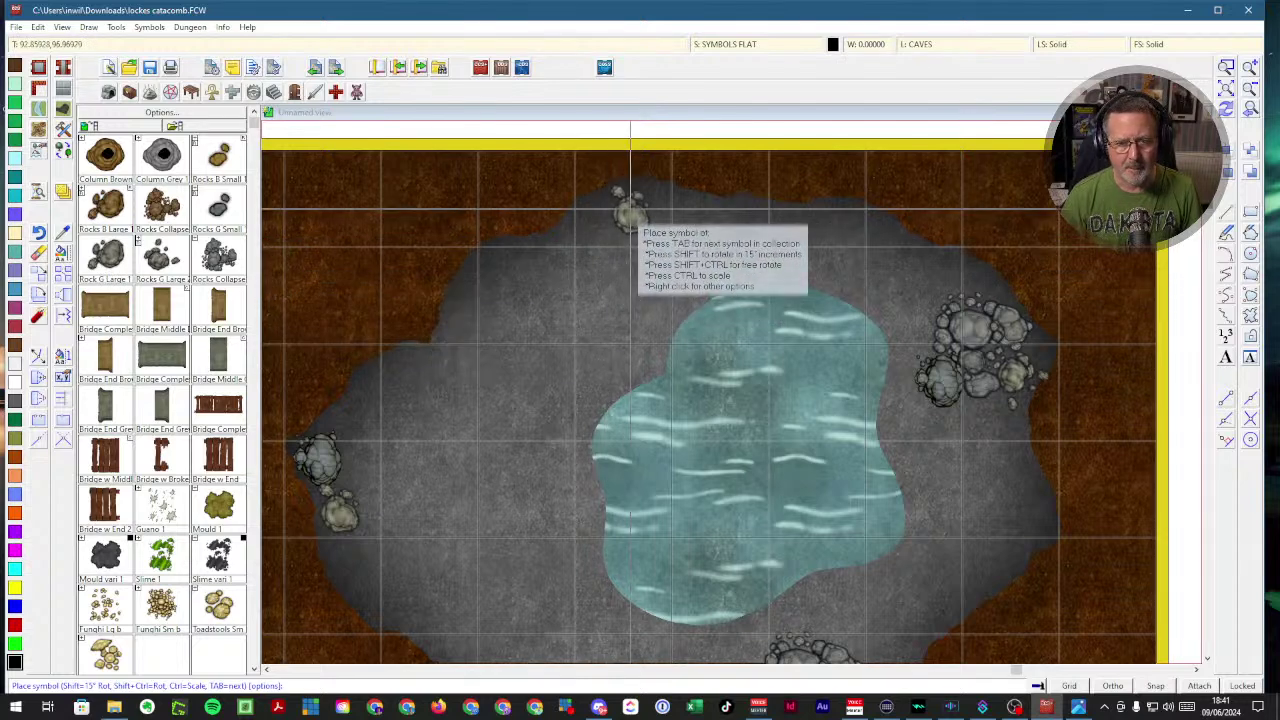
{"action": "left_click", "coordinate": [630, 210]}
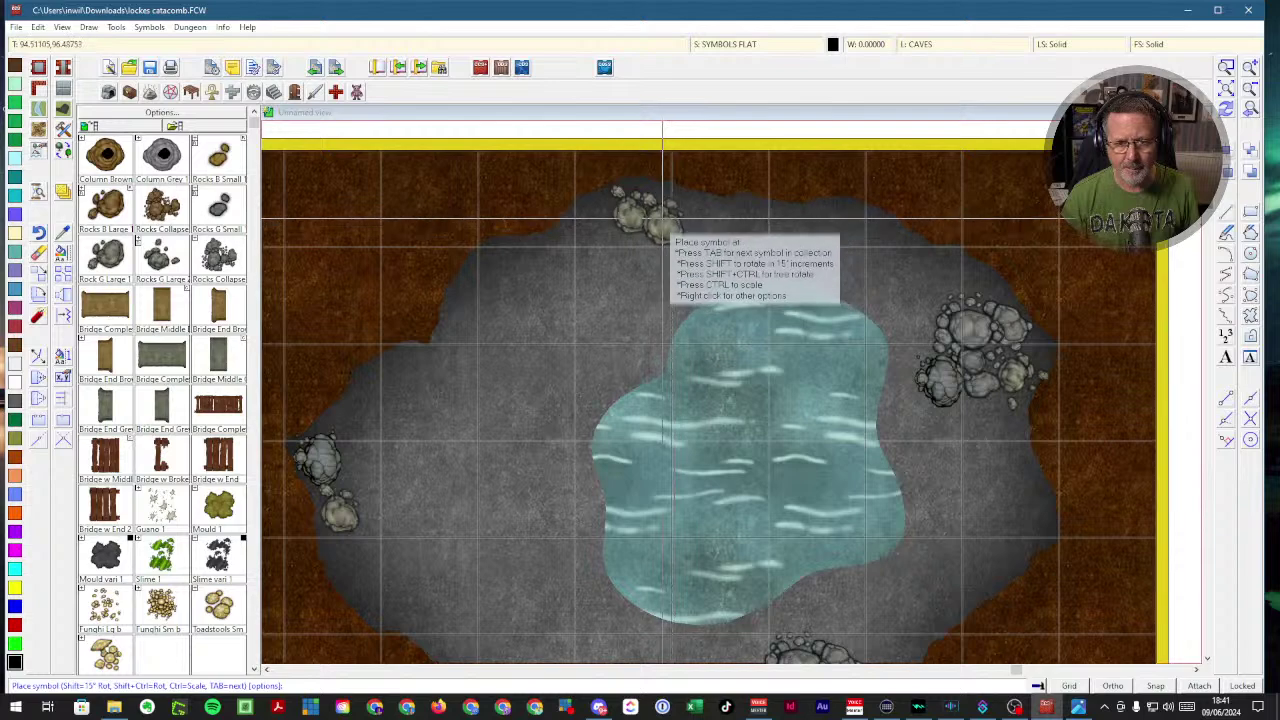
{"action": "left_click", "coordinate": [650, 222]}
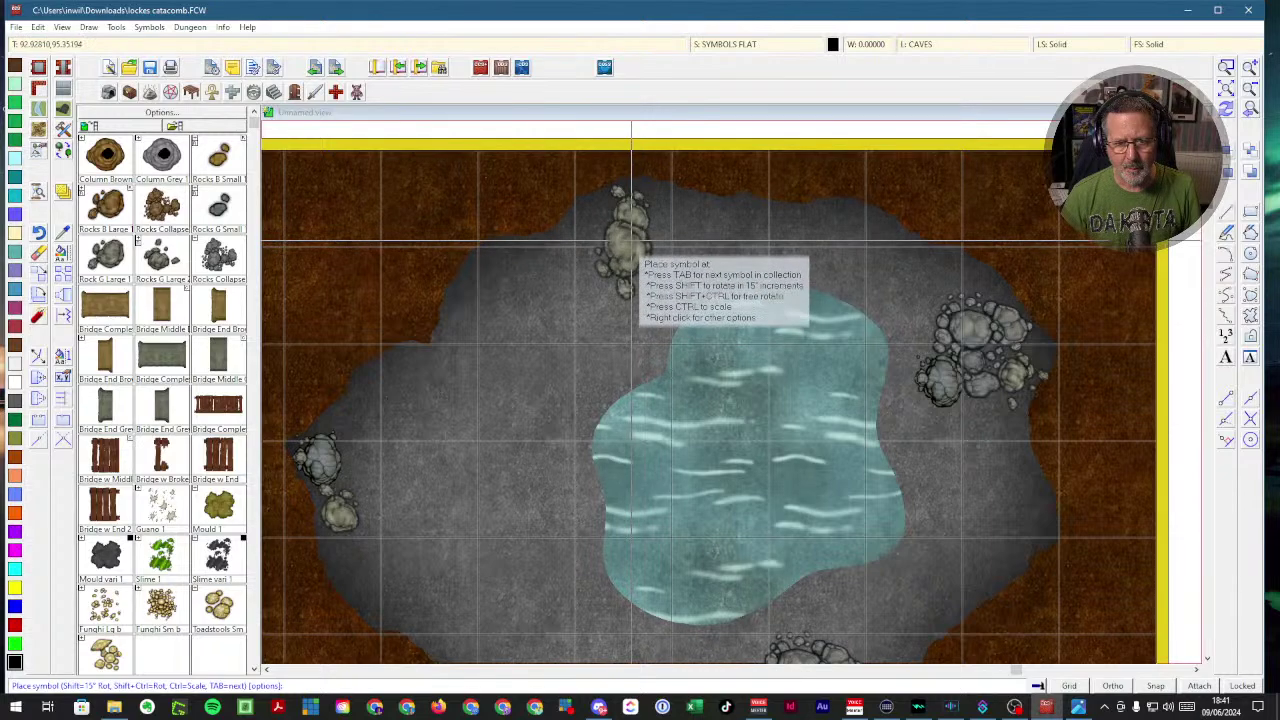
{"action": "left_click", "coordinate": [603, 258]}
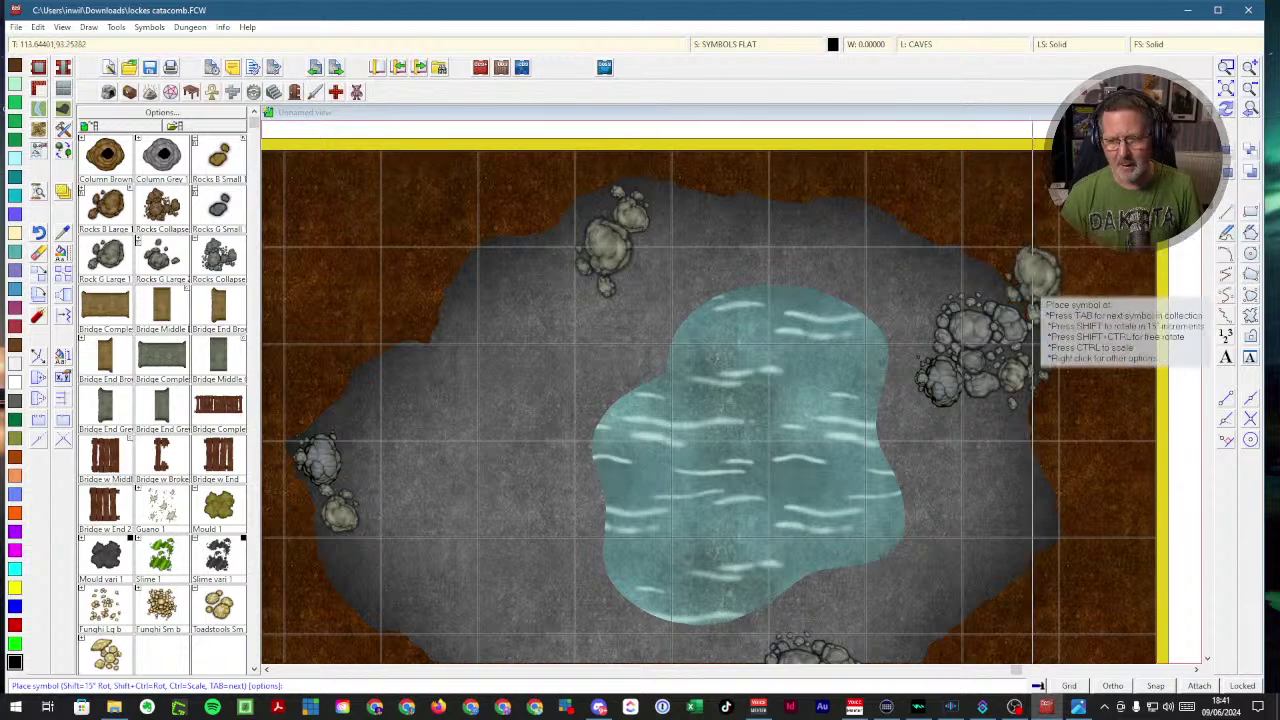
- Check the current drawing sheet, stop placing symbols and undo all the grey rocks just scattered around the cave
{"action": "scroll", "coordinate": [904, 237], "scroll_direction": "down", "scroll_amount": 1}
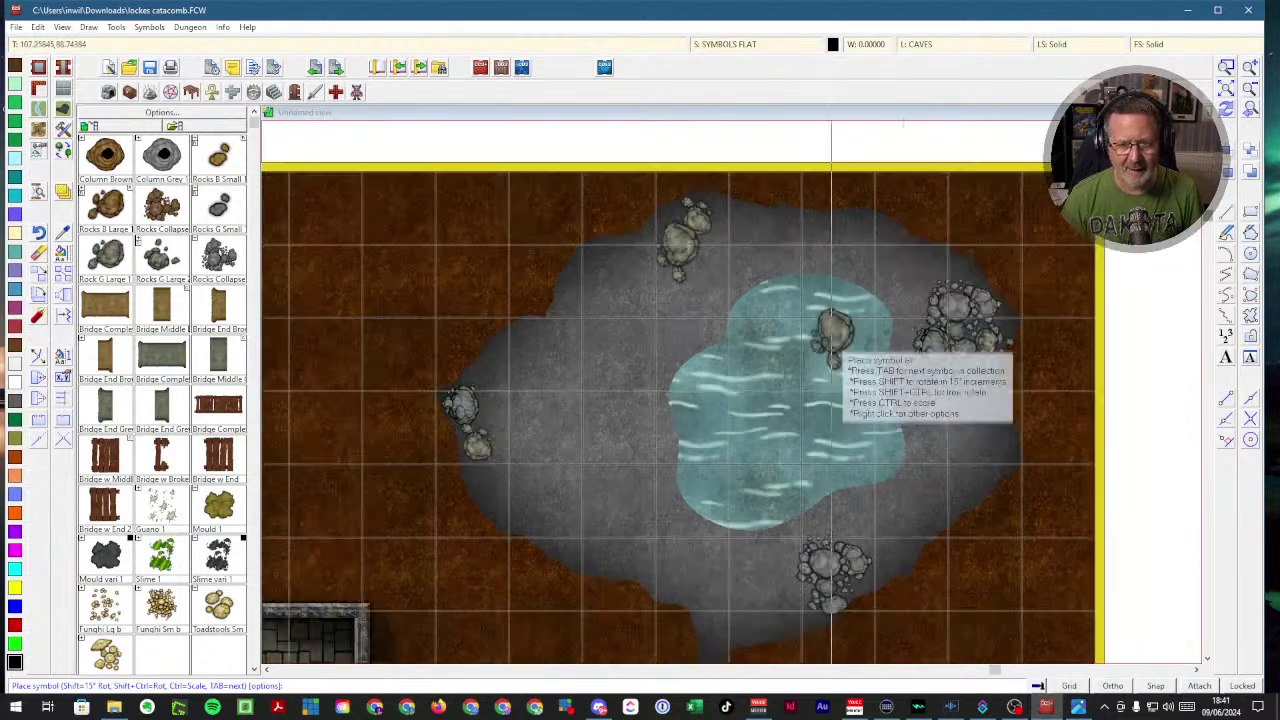
{"action": "left_click", "coordinate": [741, 44]}
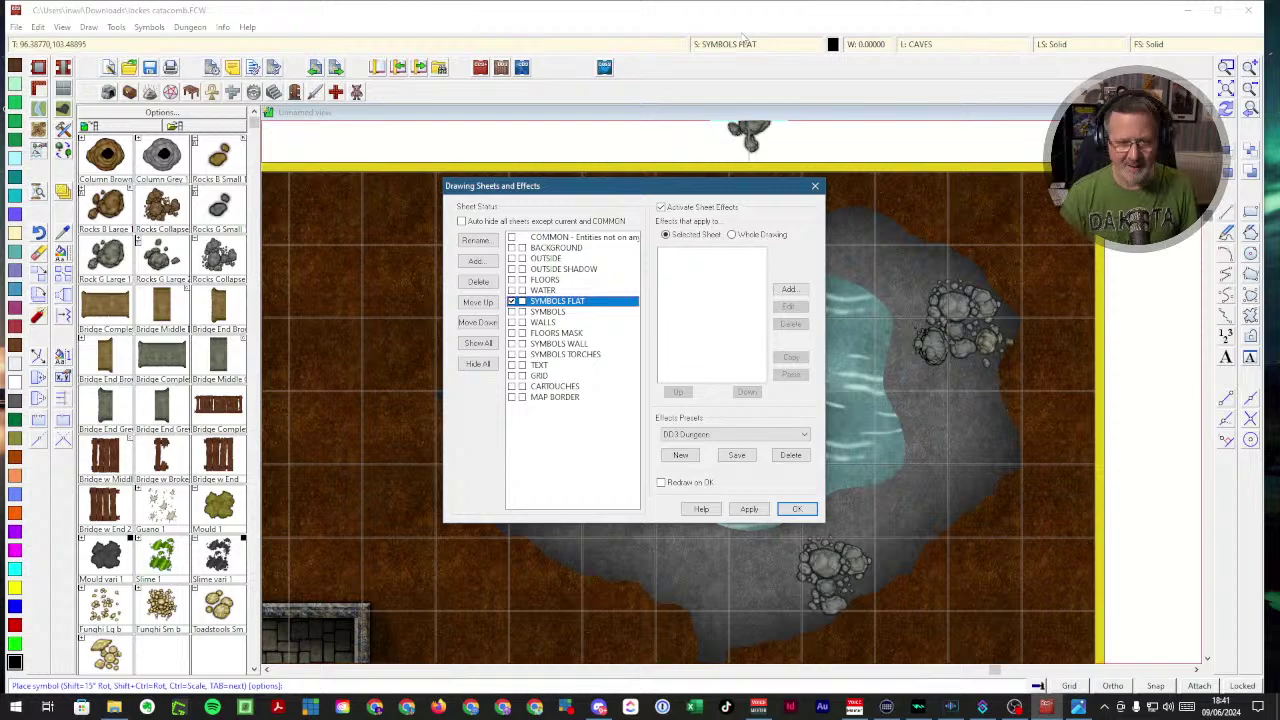
{"action": "left_click", "coordinate": [797, 509]}
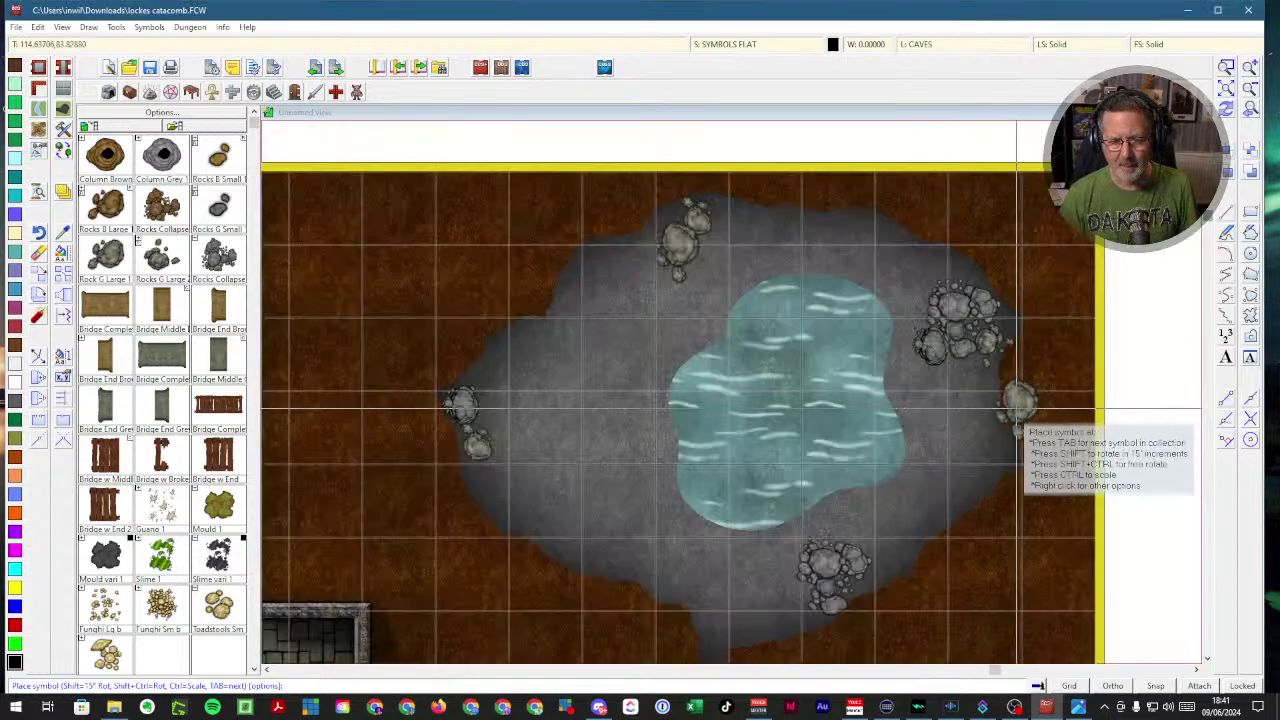
{"action": "key", "text": "Escape"}
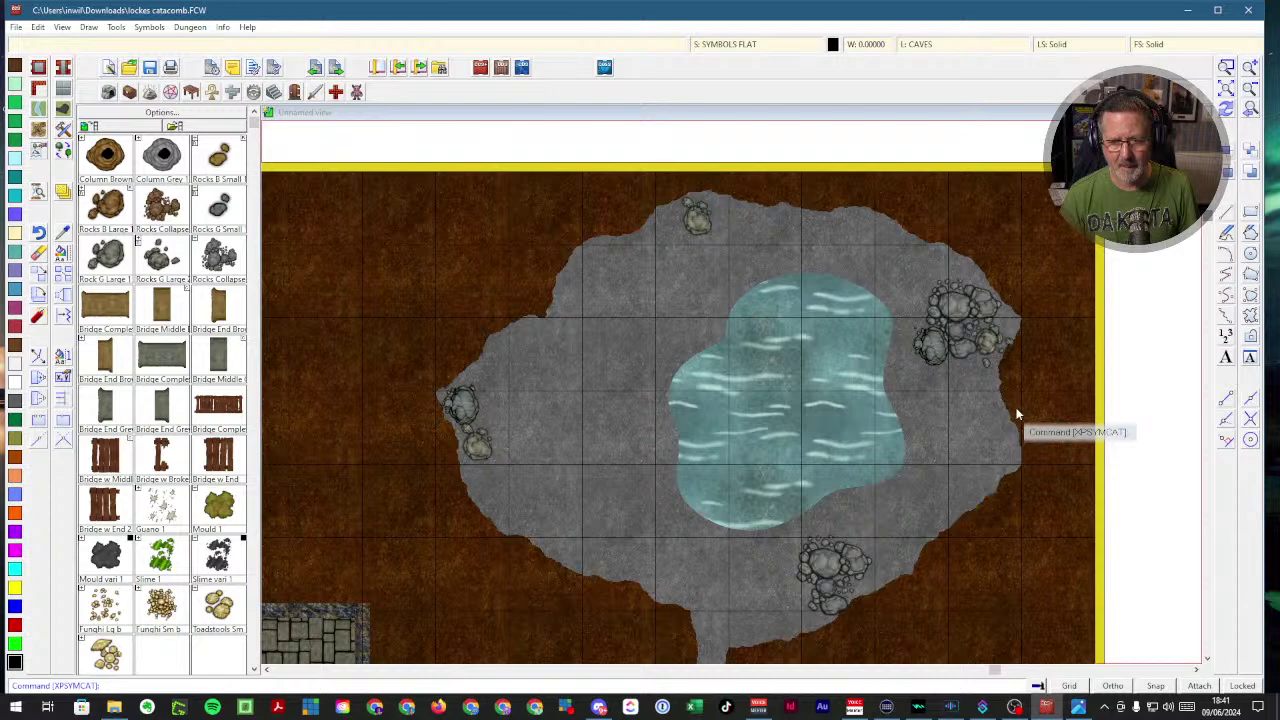
{"action": "key", "text": "ctrl+z"}
{"action": "key", "text": "ctrl+z"}
{"action": "key", "text": "ctrl+z"}
{"action": "key", "text": "ctrl+z"}
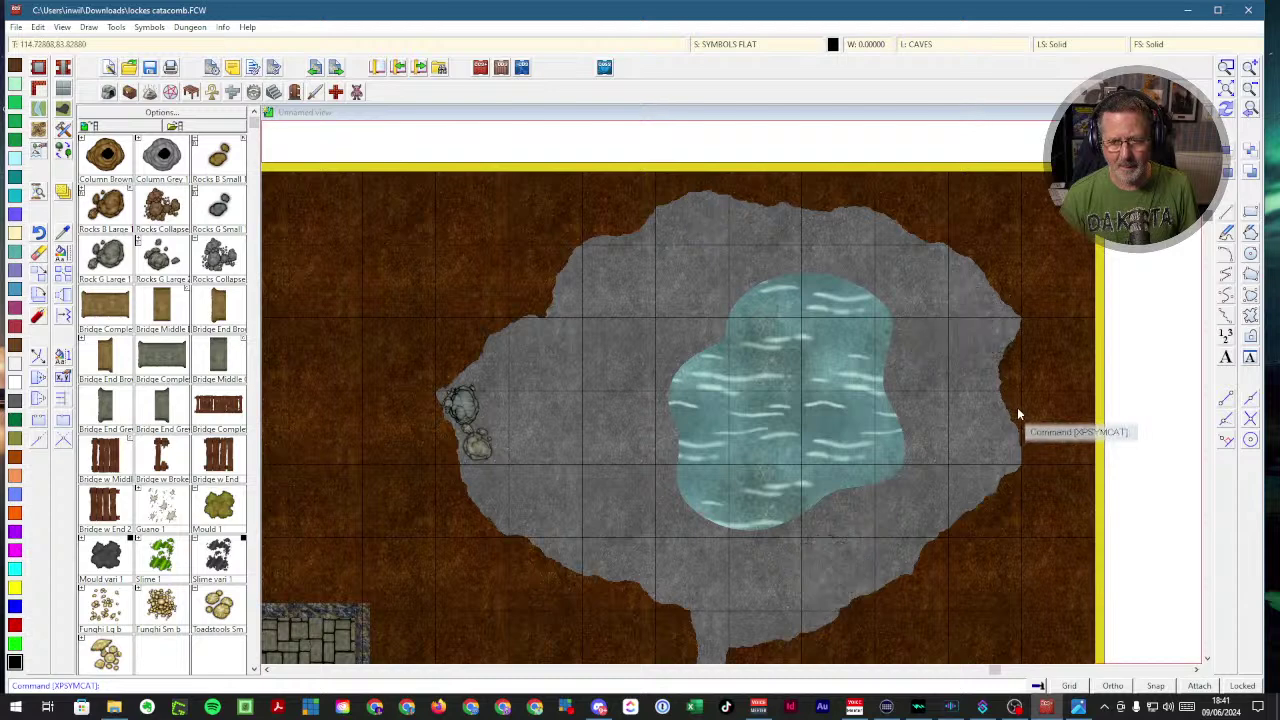
{"action": "key", "text": "ctrl+z"}
{"action": "key", "text": "ctrl+z"}
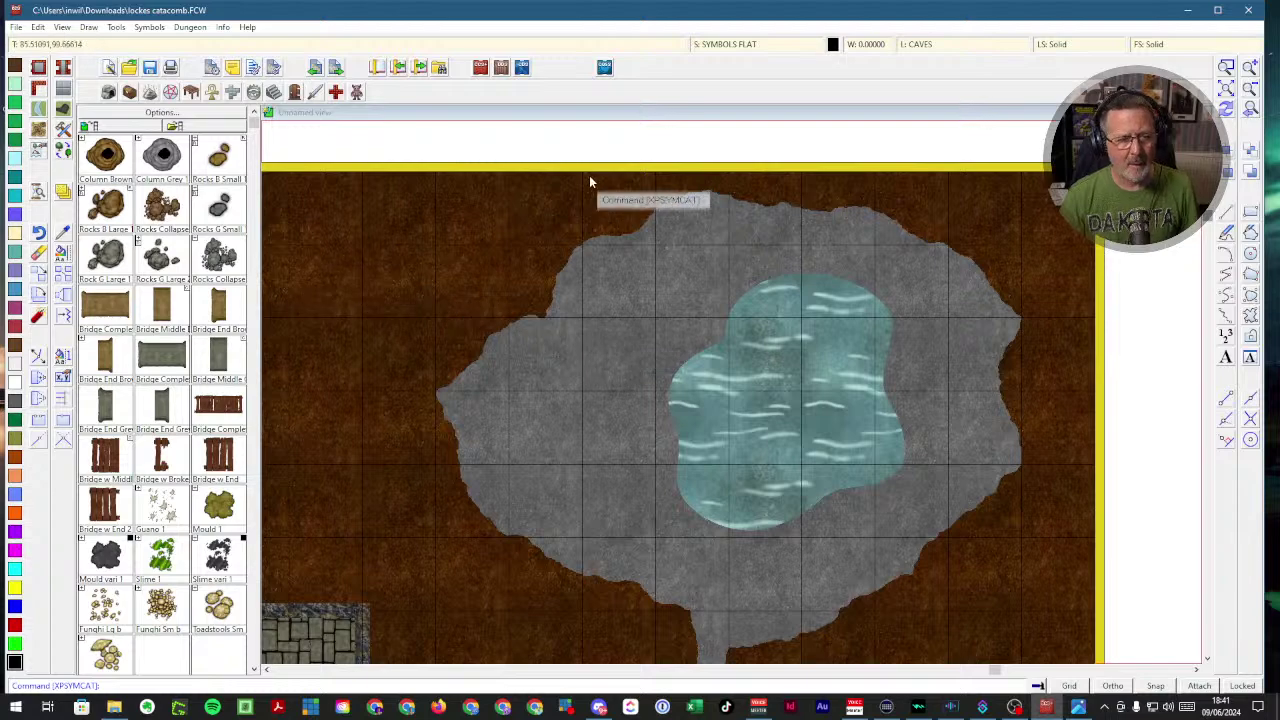
- Make SYMBOLS the current sheet and place a collapsed grey rock pile at the cave's left tip
{"action": "left_click", "coordinate": [714, 46]}
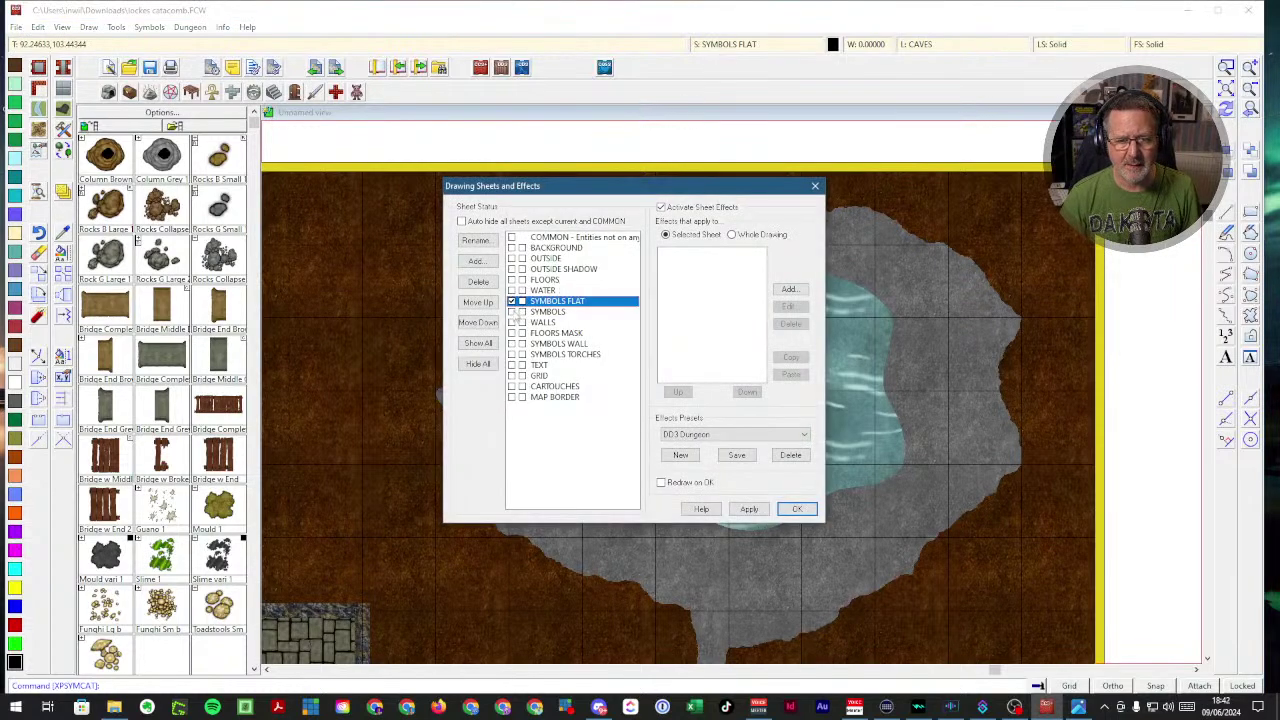
{"action": "left_click", "coordinate": [547, 312]}
{"action": "left_click", "coordinate": [795, 511]}
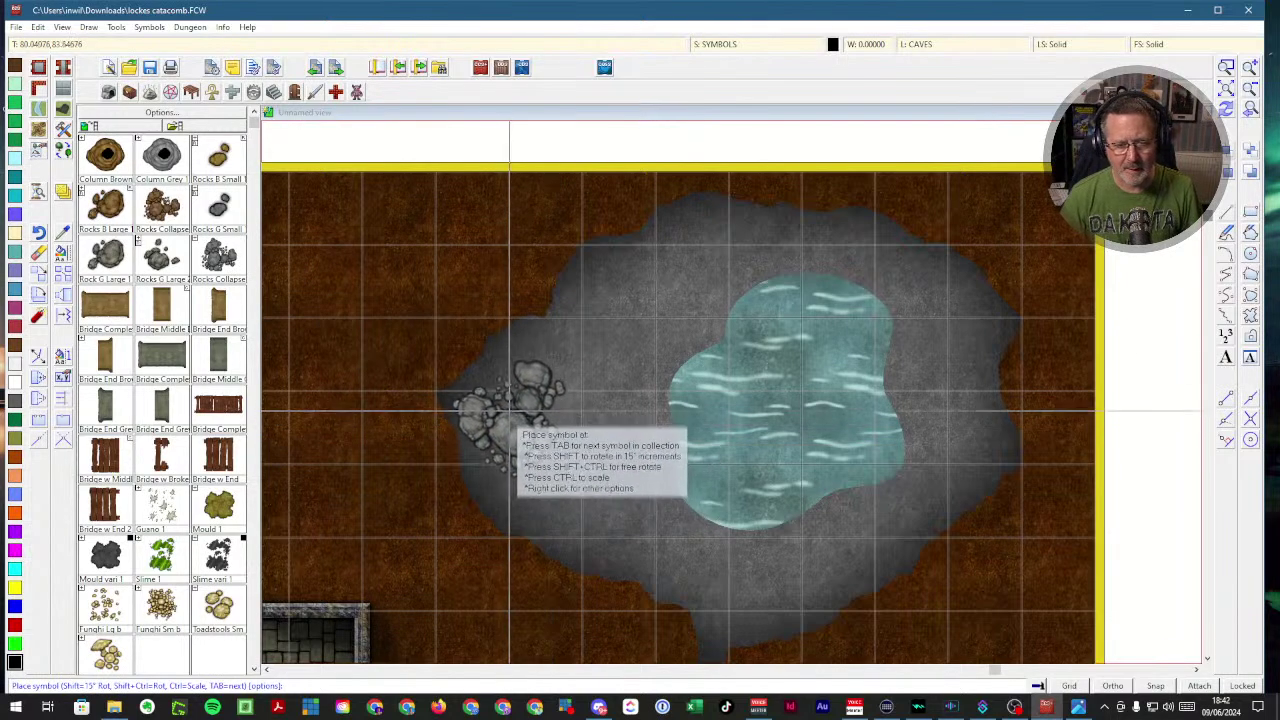
{"action": "left_click", "coordinate": [509, 393]}
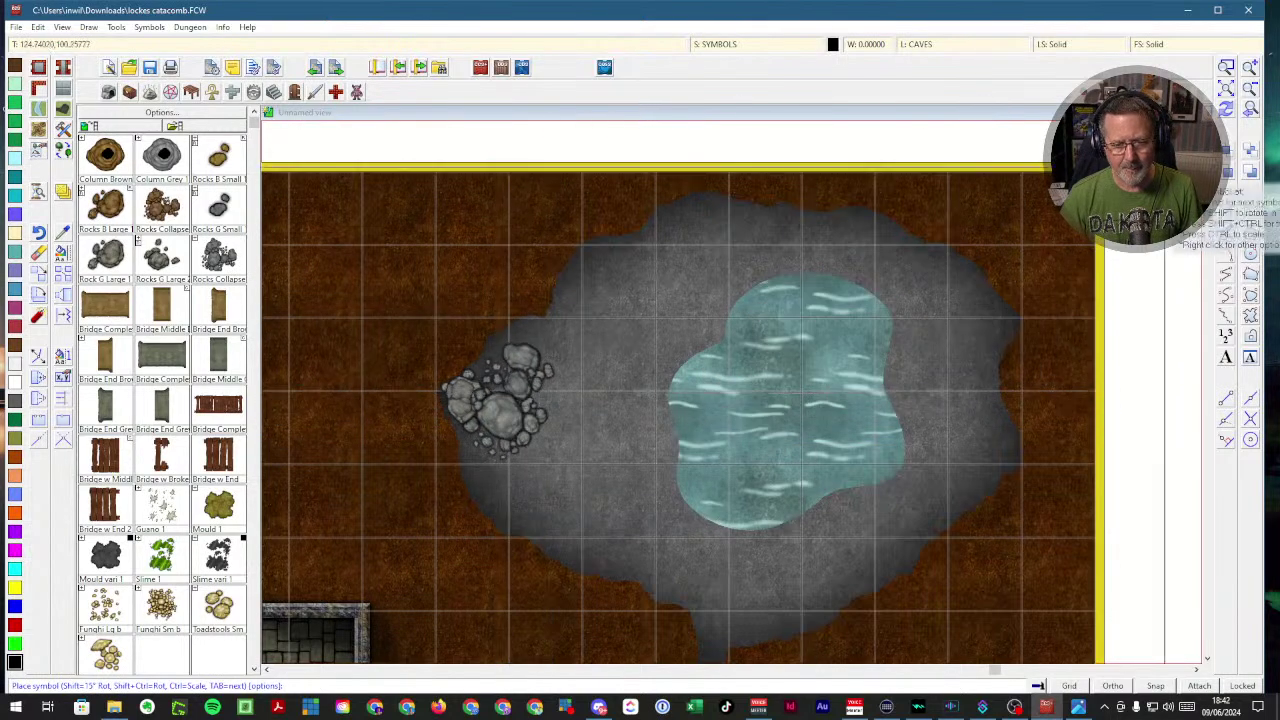
{"action": "left_click", "coordinate": [1224, 106]}
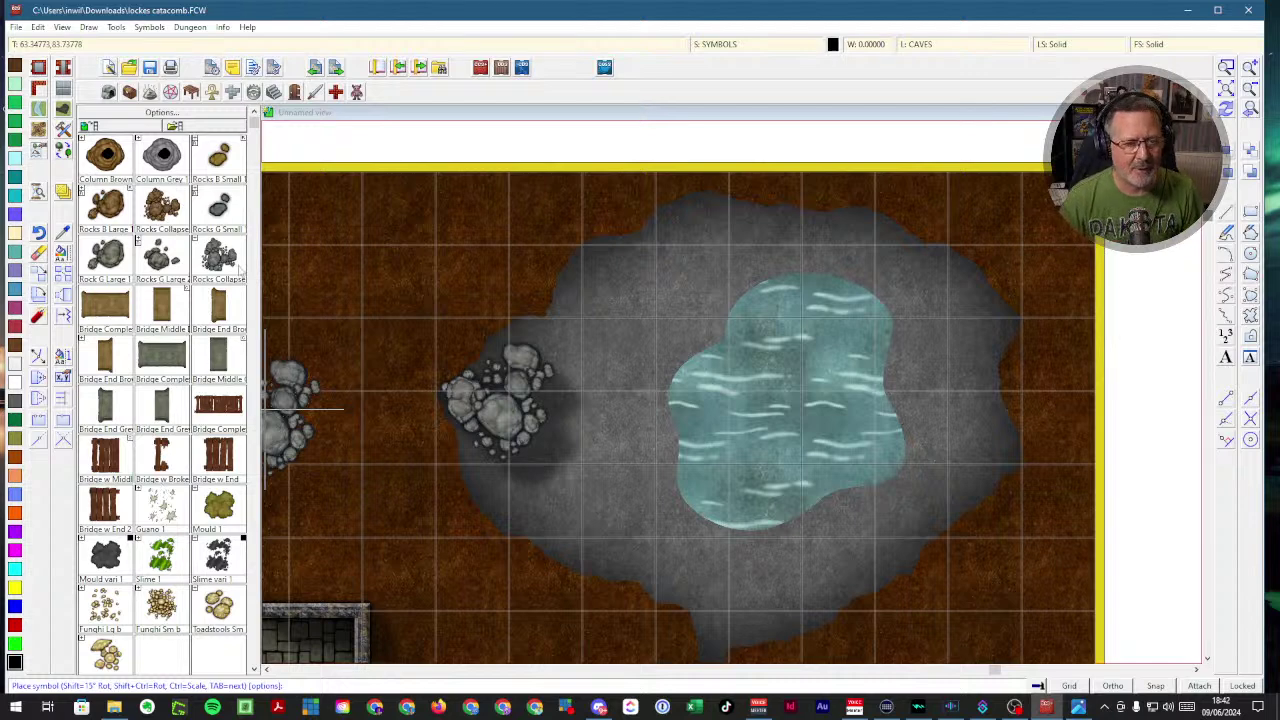
- Place two grey rock clusters along the cave's edge just below the collapsed rock pile
{"action": "left_click", "coordinate": [222, 222]}
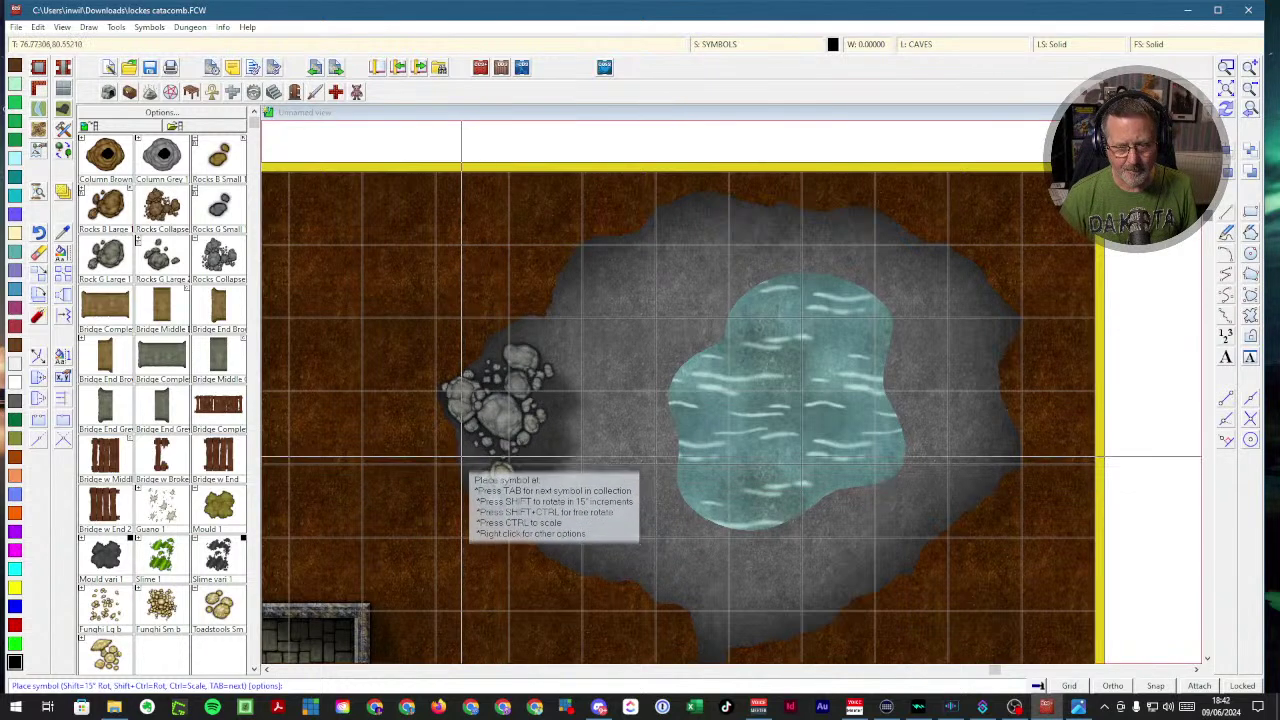
{"action": "left_click", "coordinate": [461, 447]}
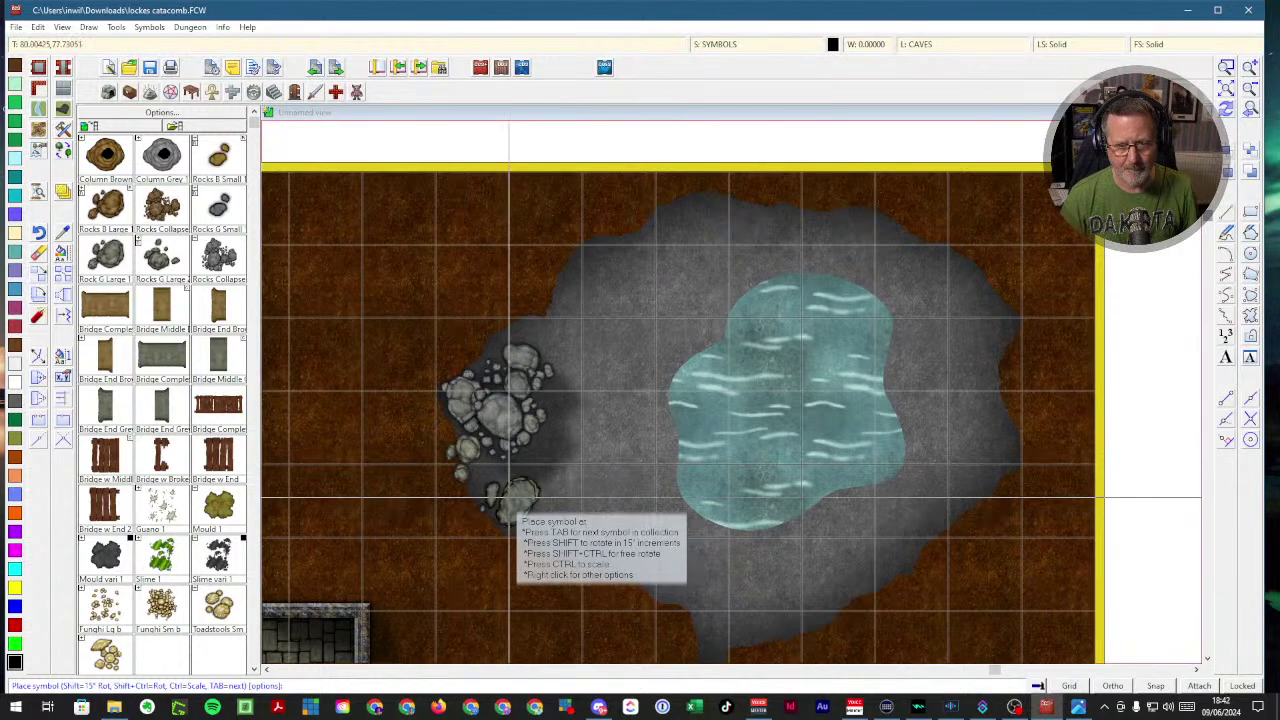
{"action": "left_click", "coordinate": [510, 496]}
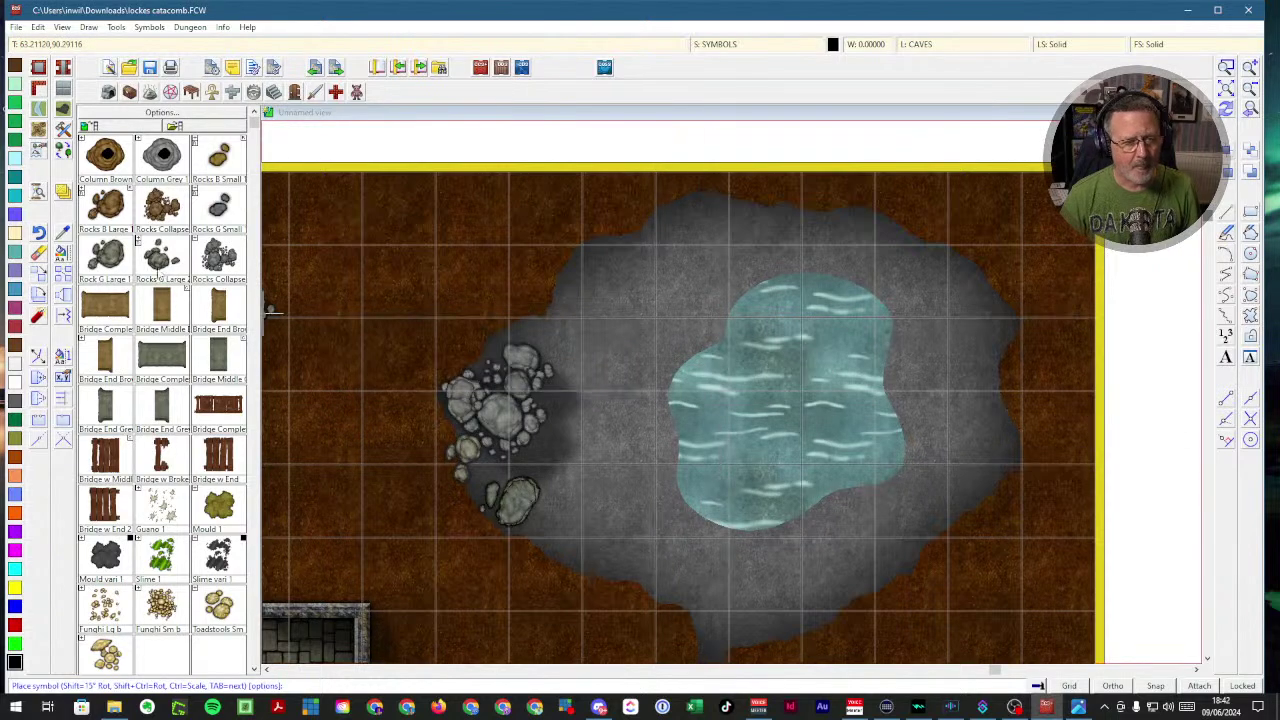
- Make SYMBOLS FLAT the current sheet and place loose grey rocks beside the collapsed pile and near the cave's lower edge
{"action": "left_click", "coordinate": [722, 46]}
{"action": "left_click", "coordinate": [607, 301]}
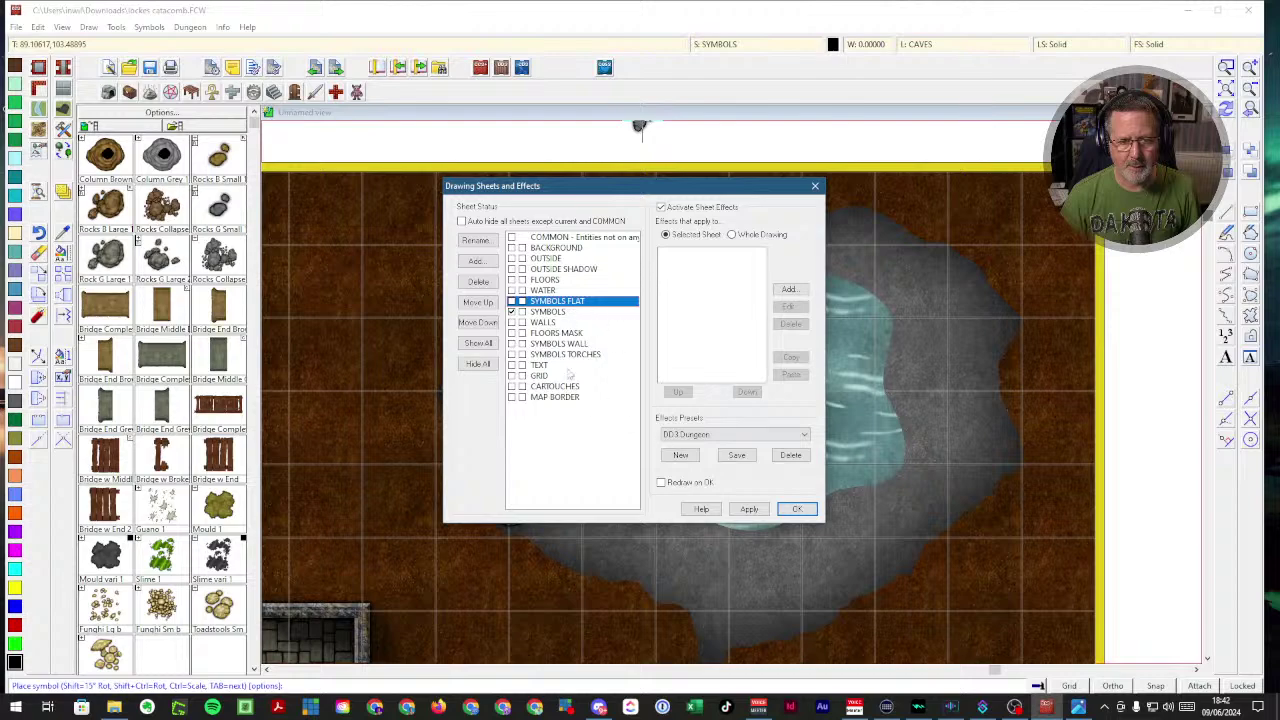
{"action": "left_click", "coordinate": [790, 511]}
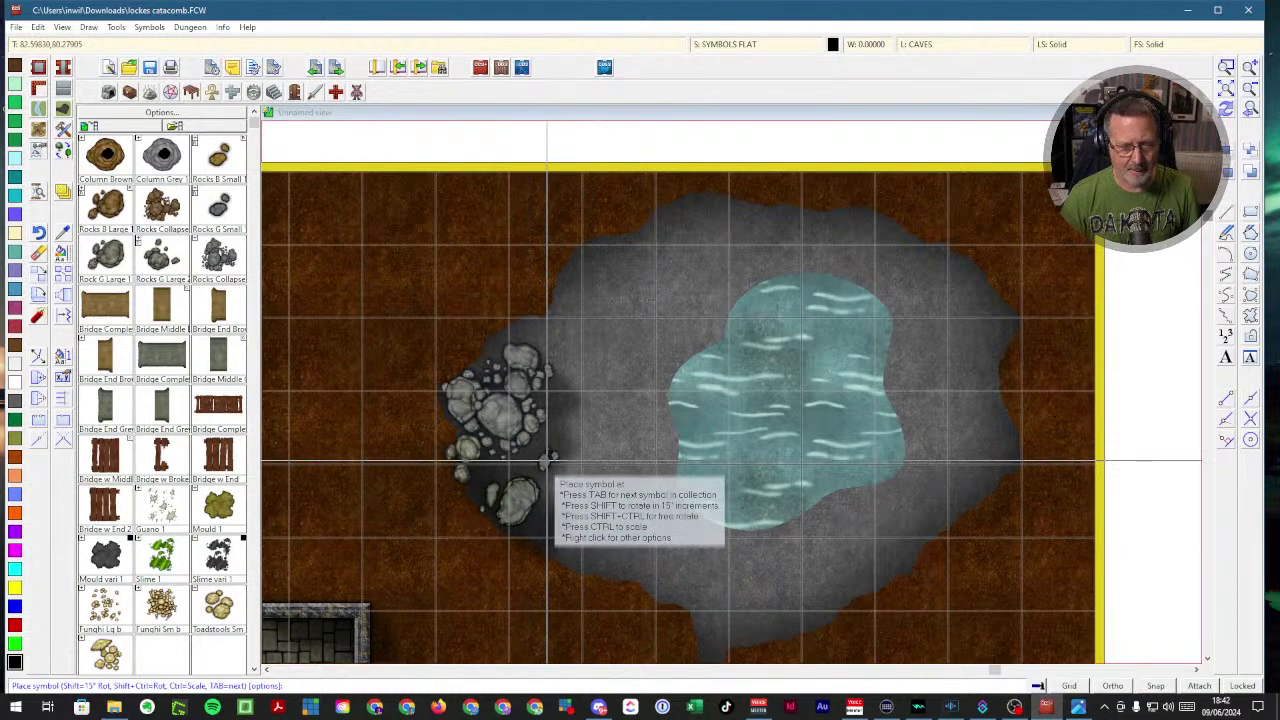
{"action": "left_click", "coordinate": [551, 455]}
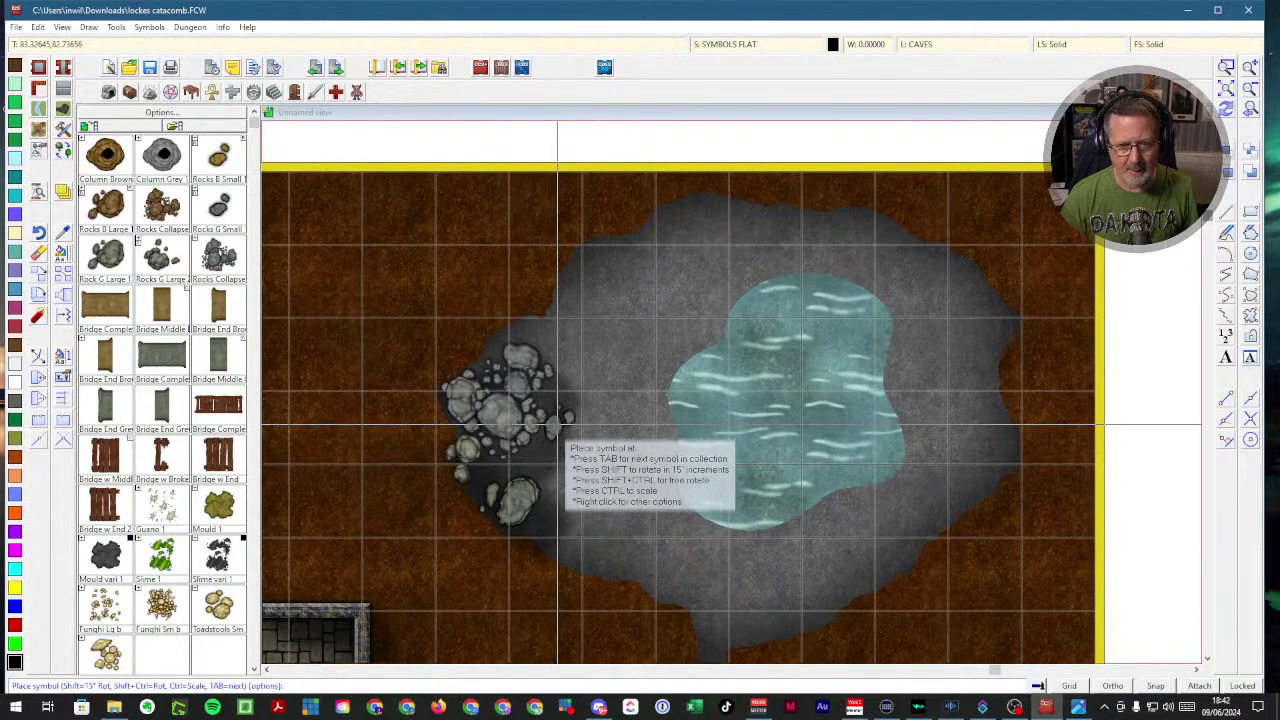
{"action": "left_click", "coordinate": [785, 603]}
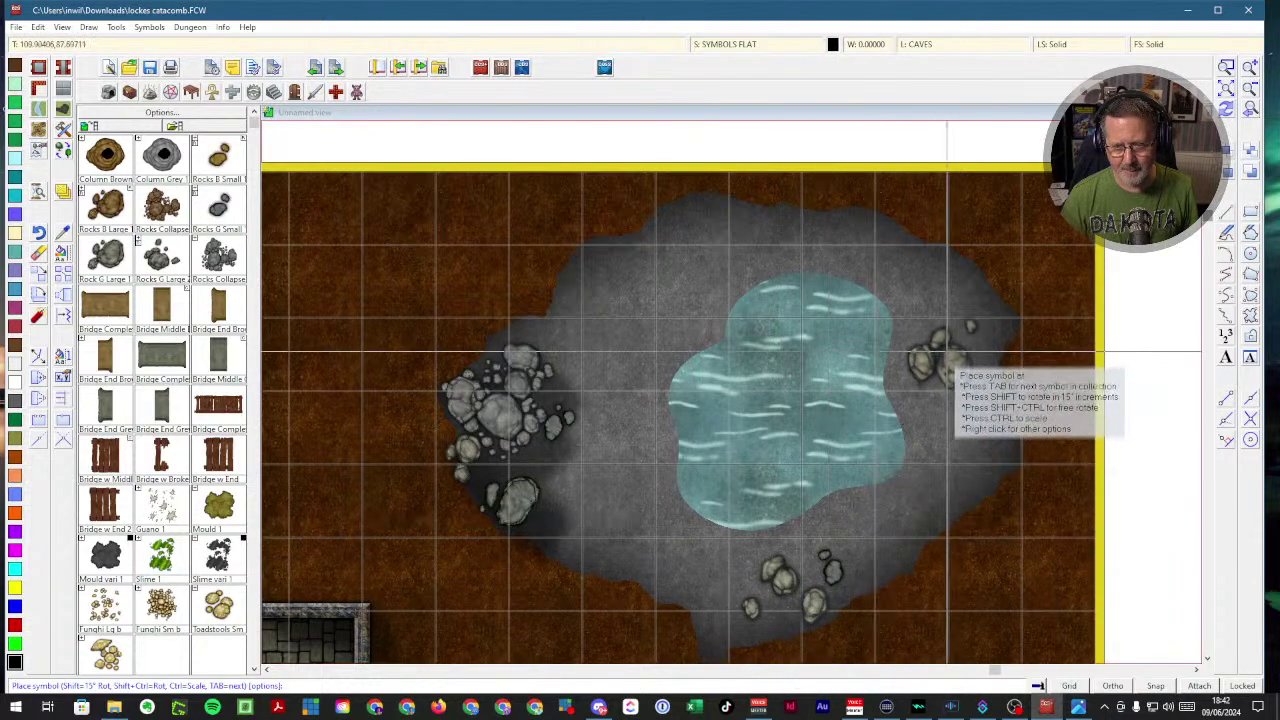
- Scatter loose grey rocks along the cave's right edge and its upper-left edge
{"action": "left_click", "coordinate": [962, 340]}
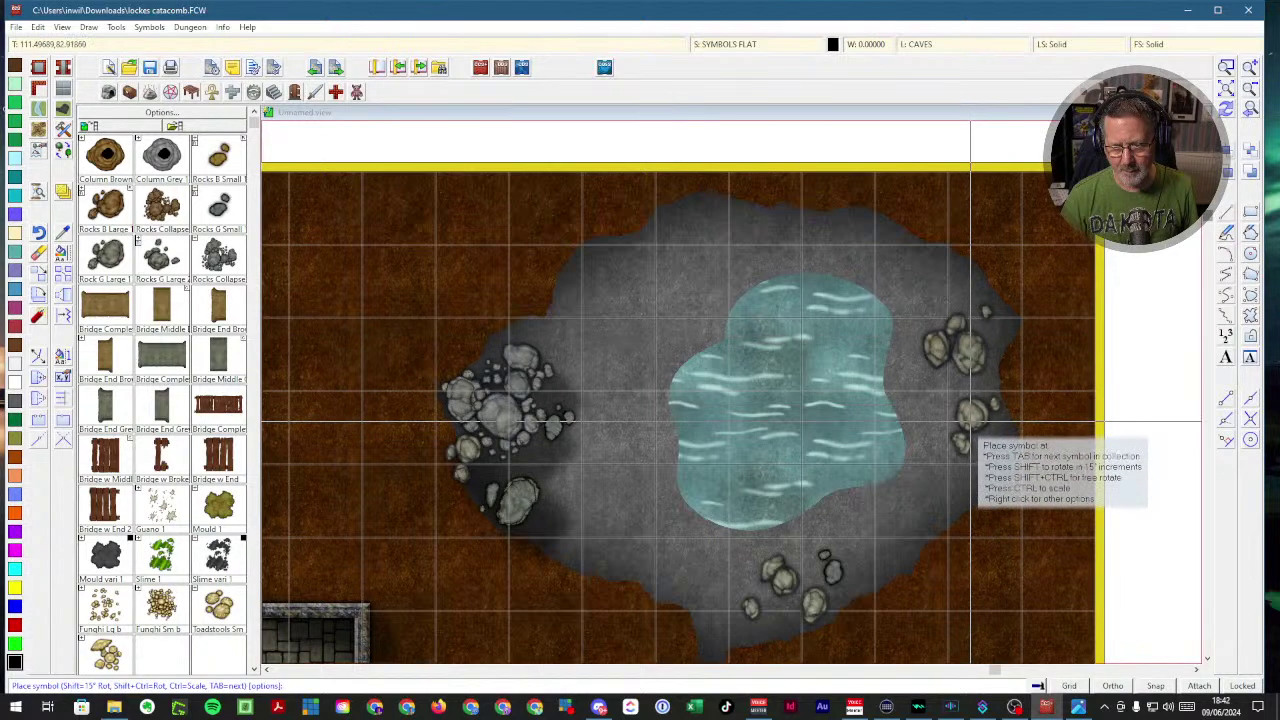
{"action": "left_click", "coordinate": [972, 416]}
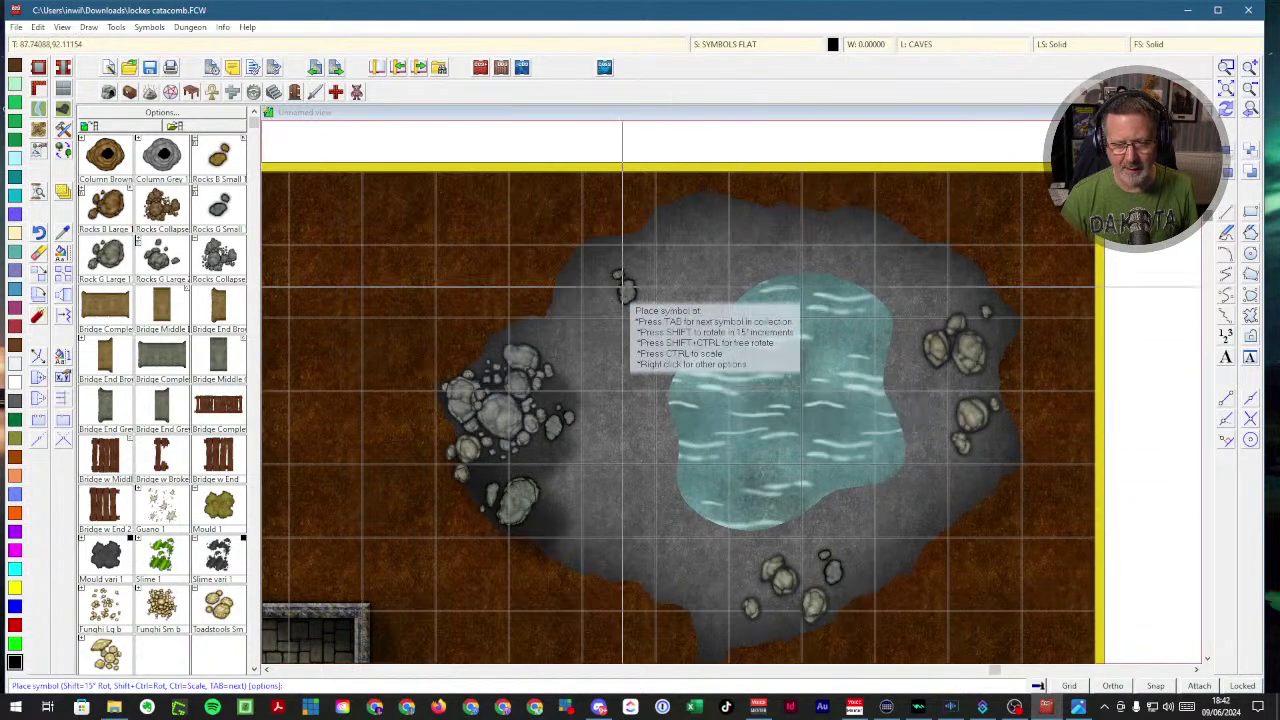
{"action": "left_click", "coordinate": [613, 278]}
{"action": "left_click", "coordinate": [656, 267]}
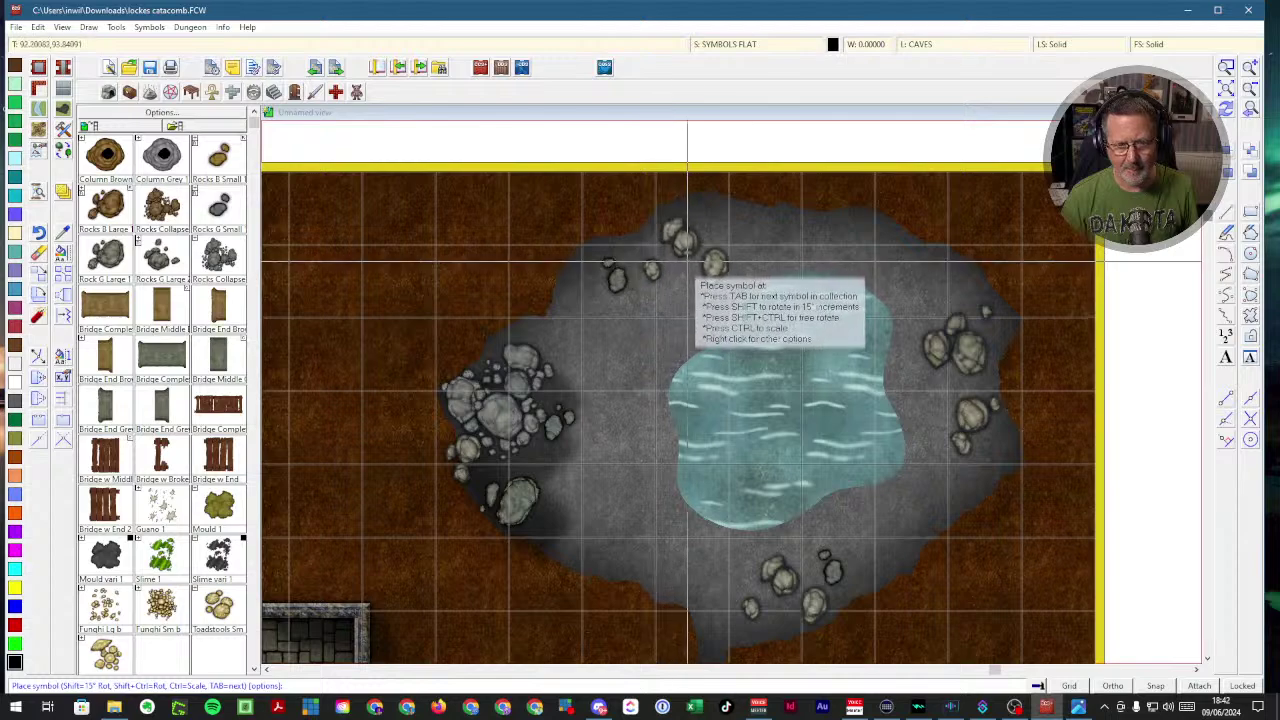
{"action": "left_click", "coordinate": [692, 260]}
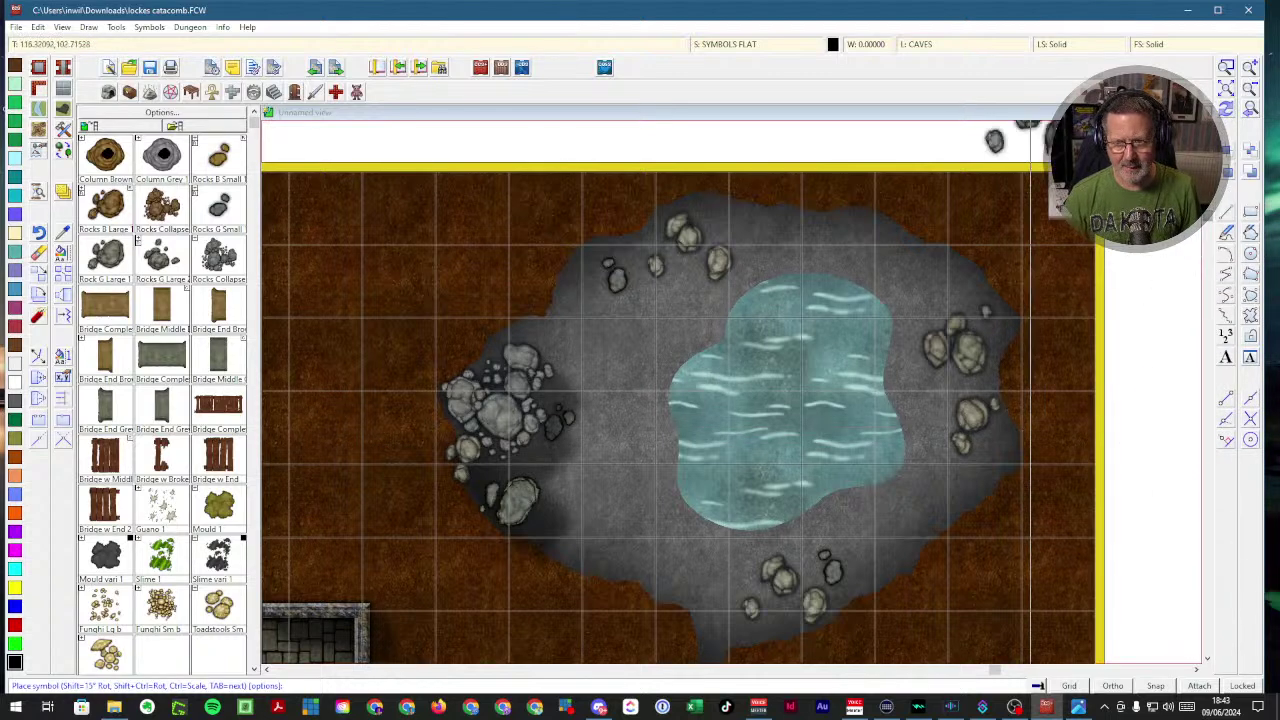
{"action": "scroll", "coordinate": [172, 355], "scroll_direction": "down", "scroll_amount": 2}
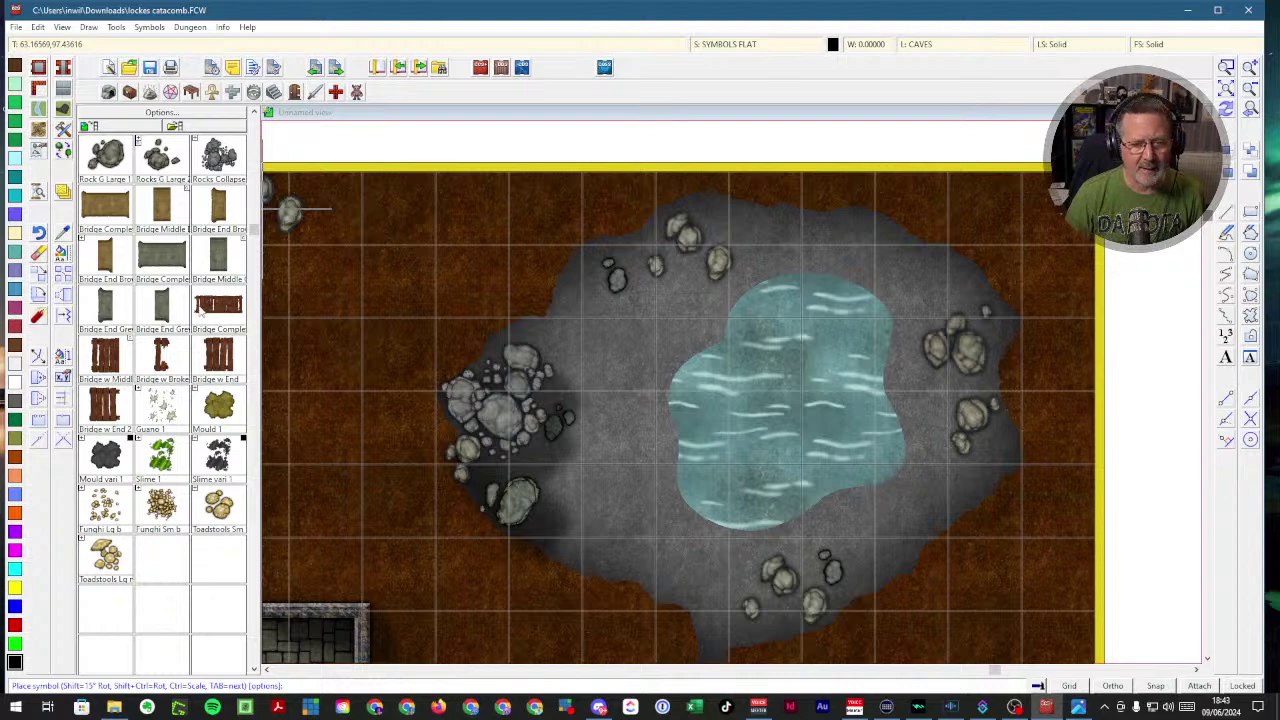
{"action": "left_click", "coordinate": [210, 310]}
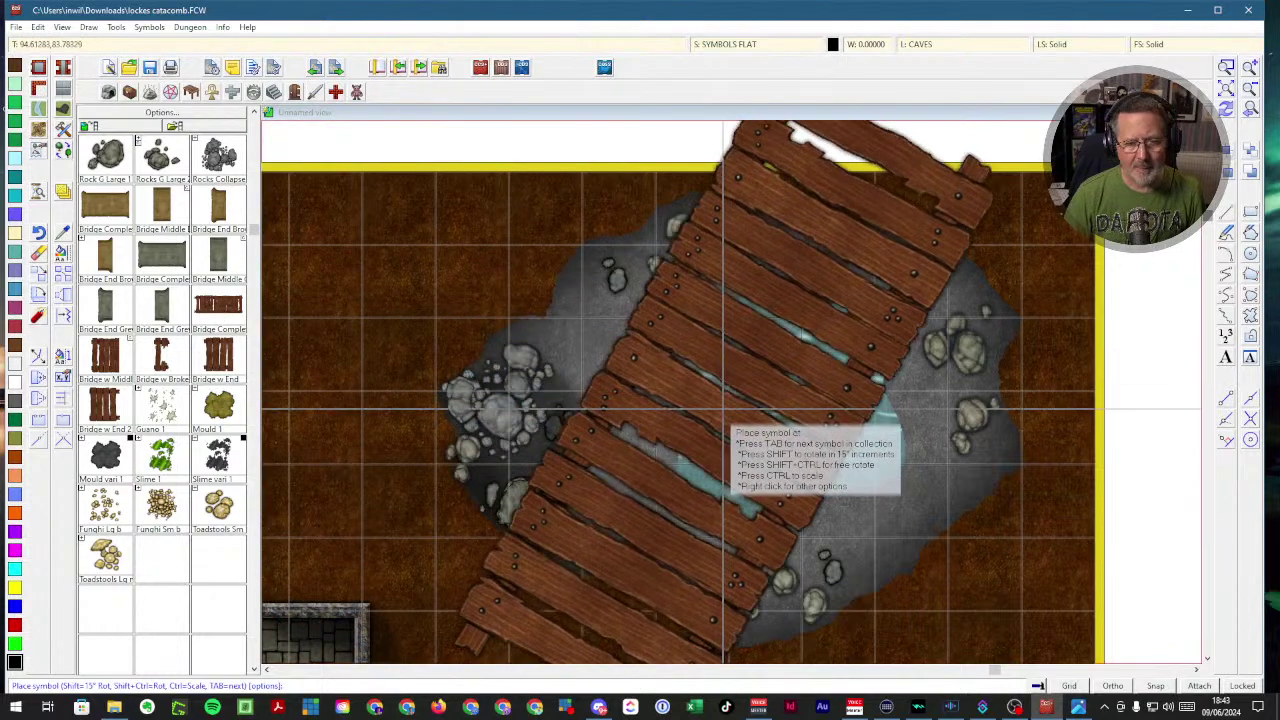
{"action": "right_click", "coordinate": [724, 410]}
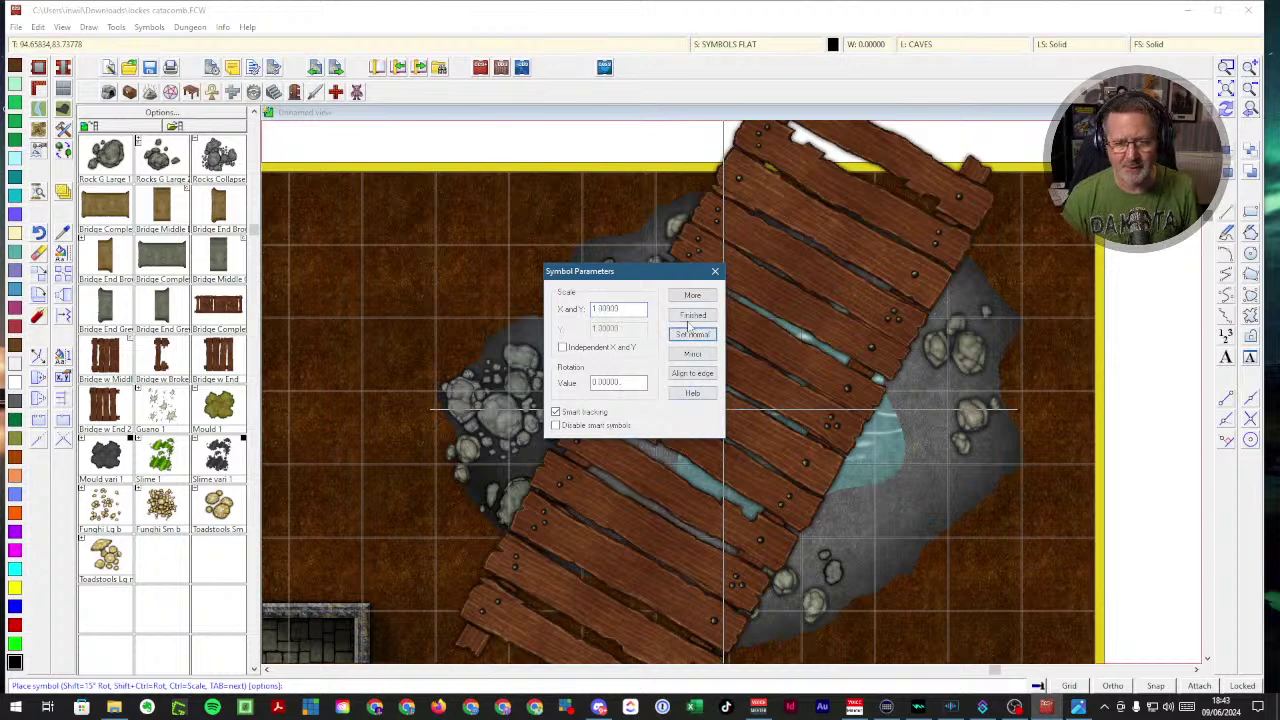
{"action": "left_click", "coordinate": [689, 329]}
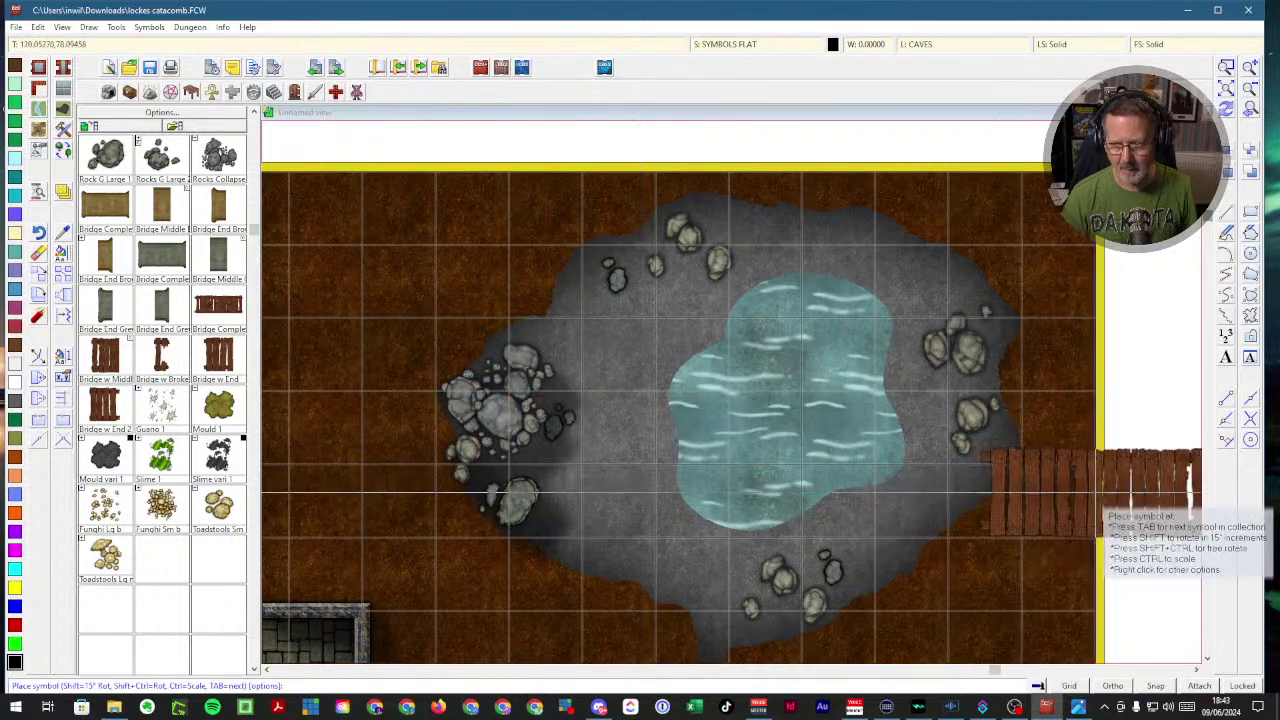
{"action": "left_click", "coordinate": [806, 463]}
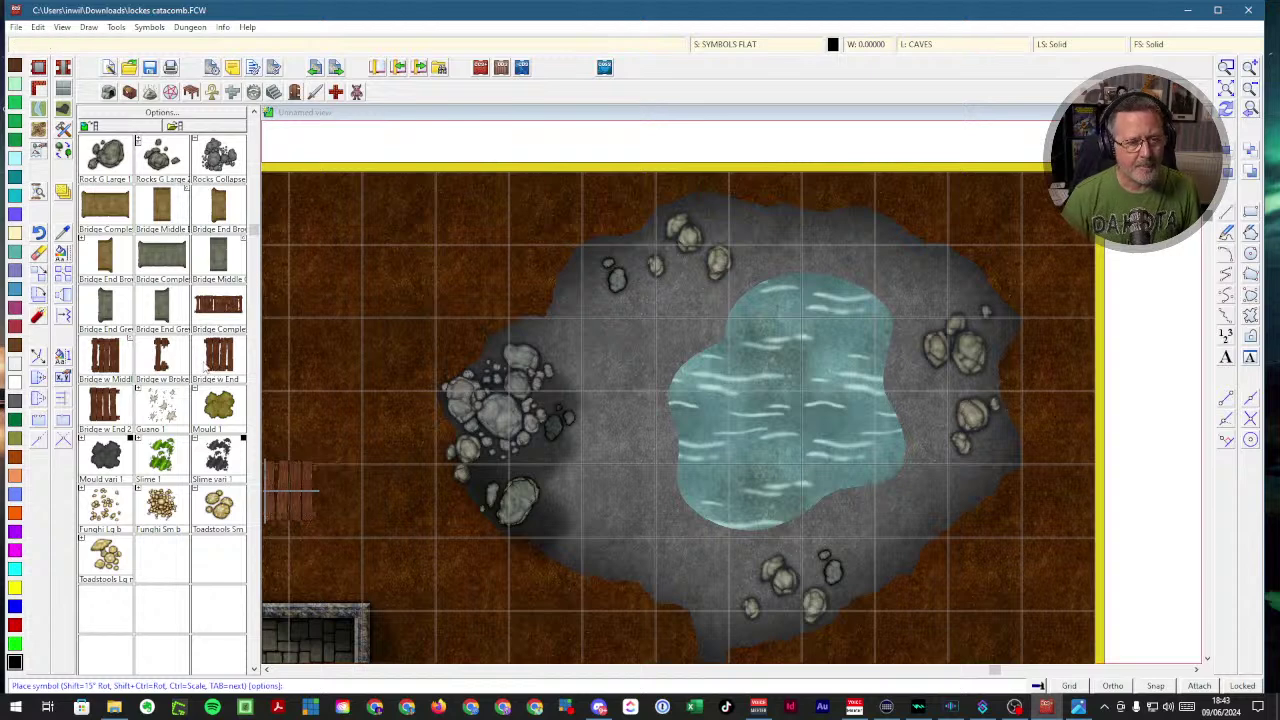
- Place guano splatters on the collapsed rock pile and on the rock cluster near the cave's lower edge
{"action": "left_click", "coordinate": [162, 462]}
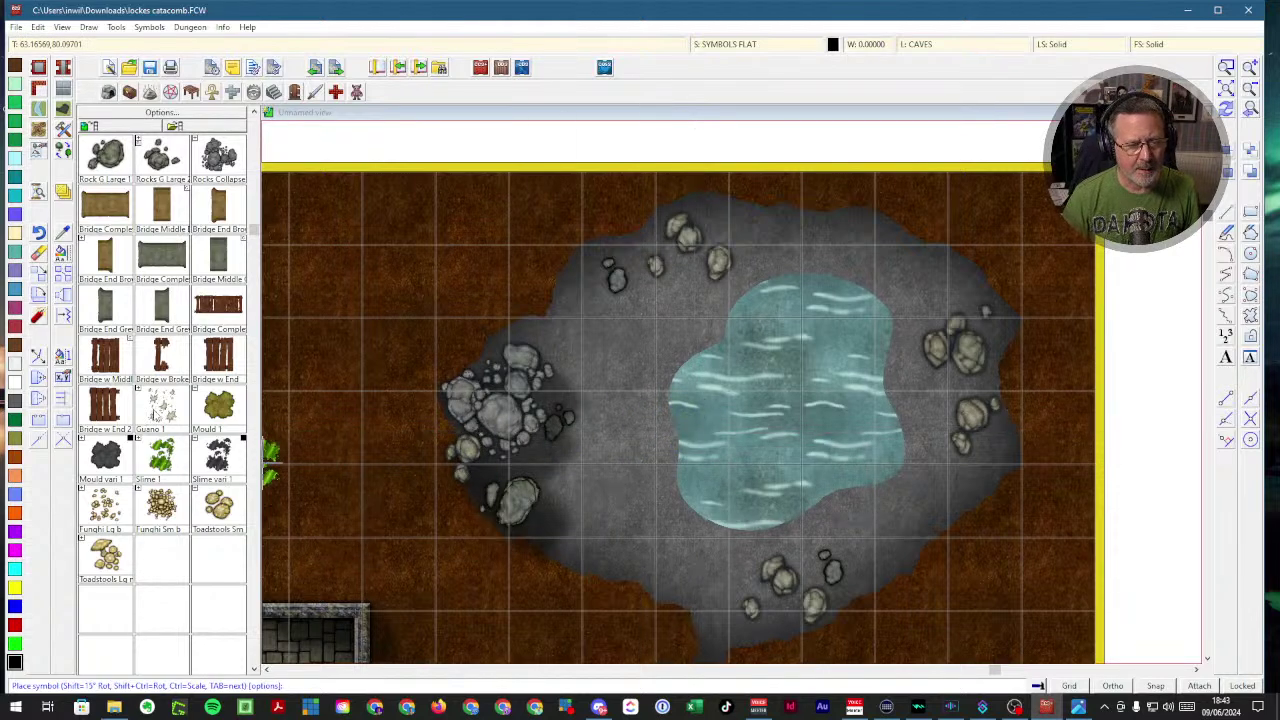
{"action": "left_click", "coordinate": [520, 431]}
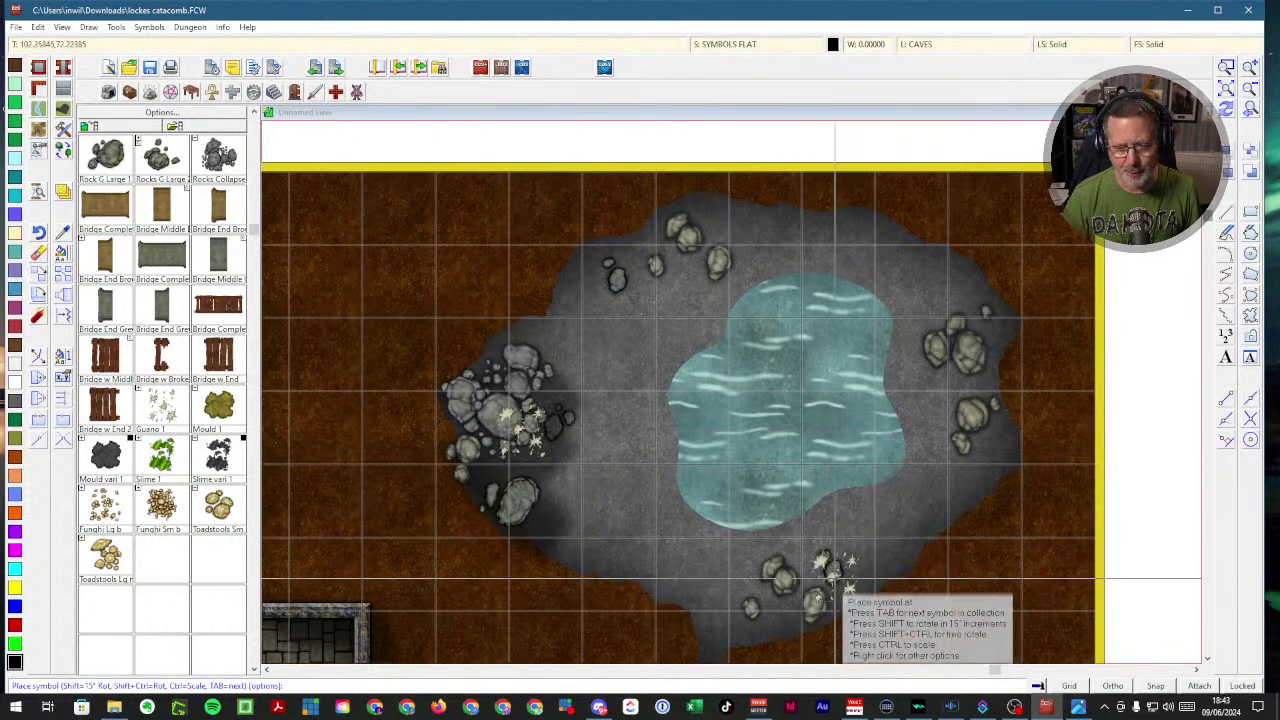
{"action": "left_click", "coordinate": [818, 590]}
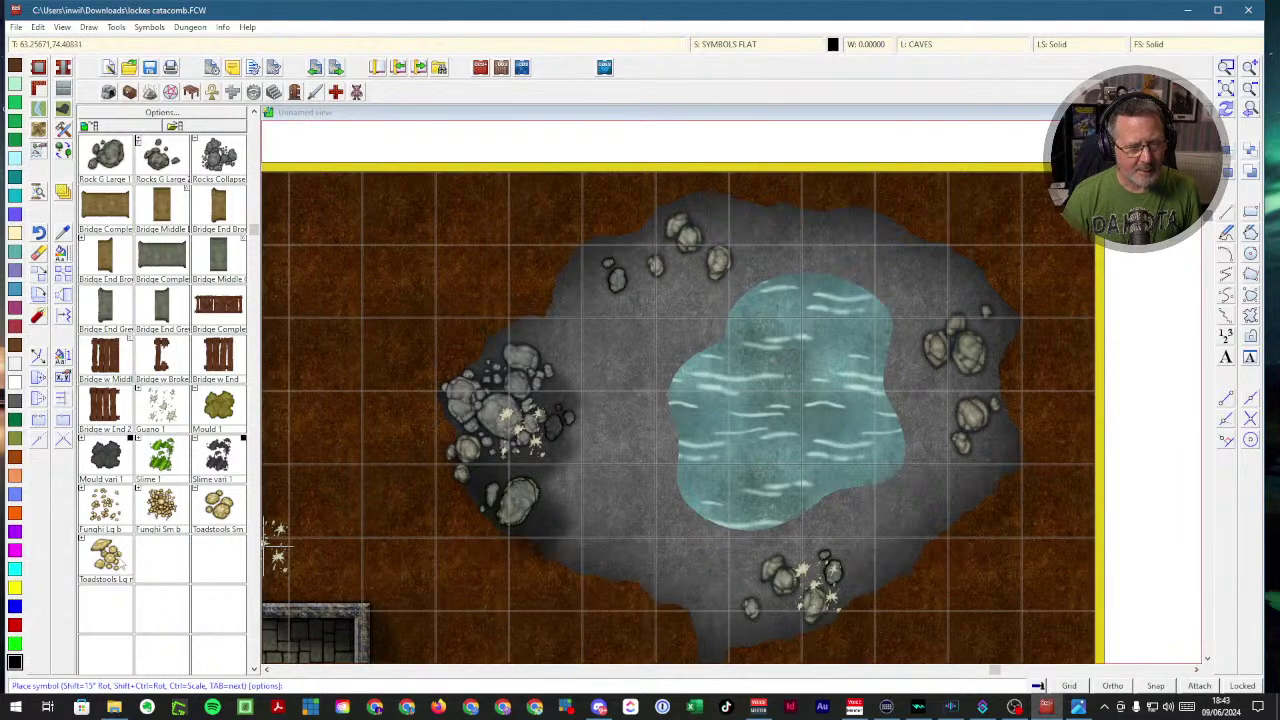
- Place toadstool clusters among the rocks at the cave's right edge and at its upper-left edge
{"action": "left_click", "coordinate": [218, 505]}
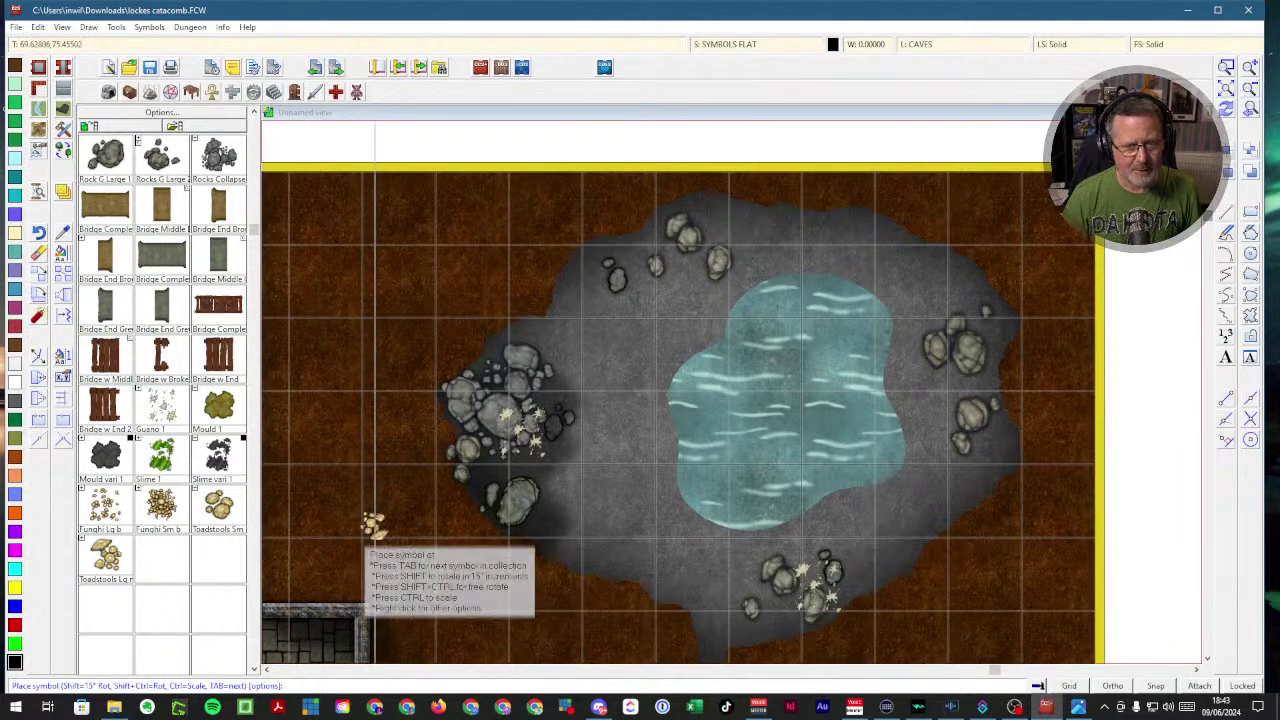
{"action": "left_click", "coordinate": [963, 388]}
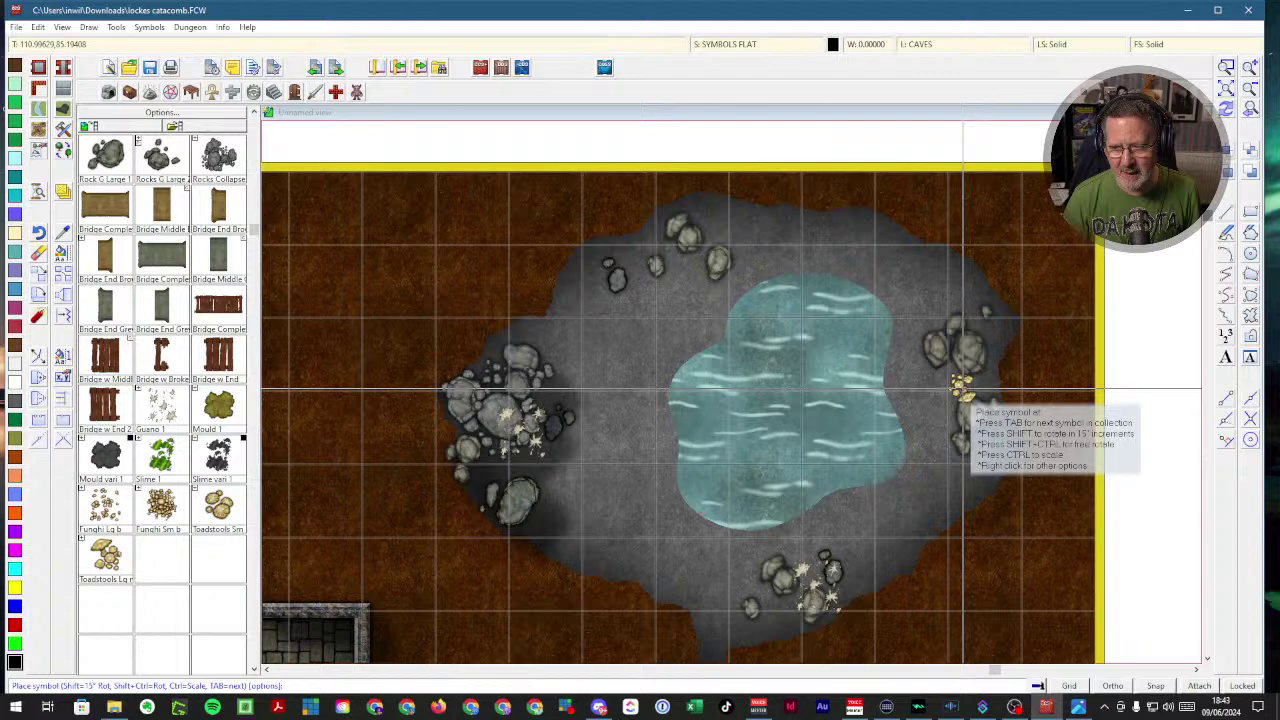
{"action": "left_click", "coordinate": [666, 256]}
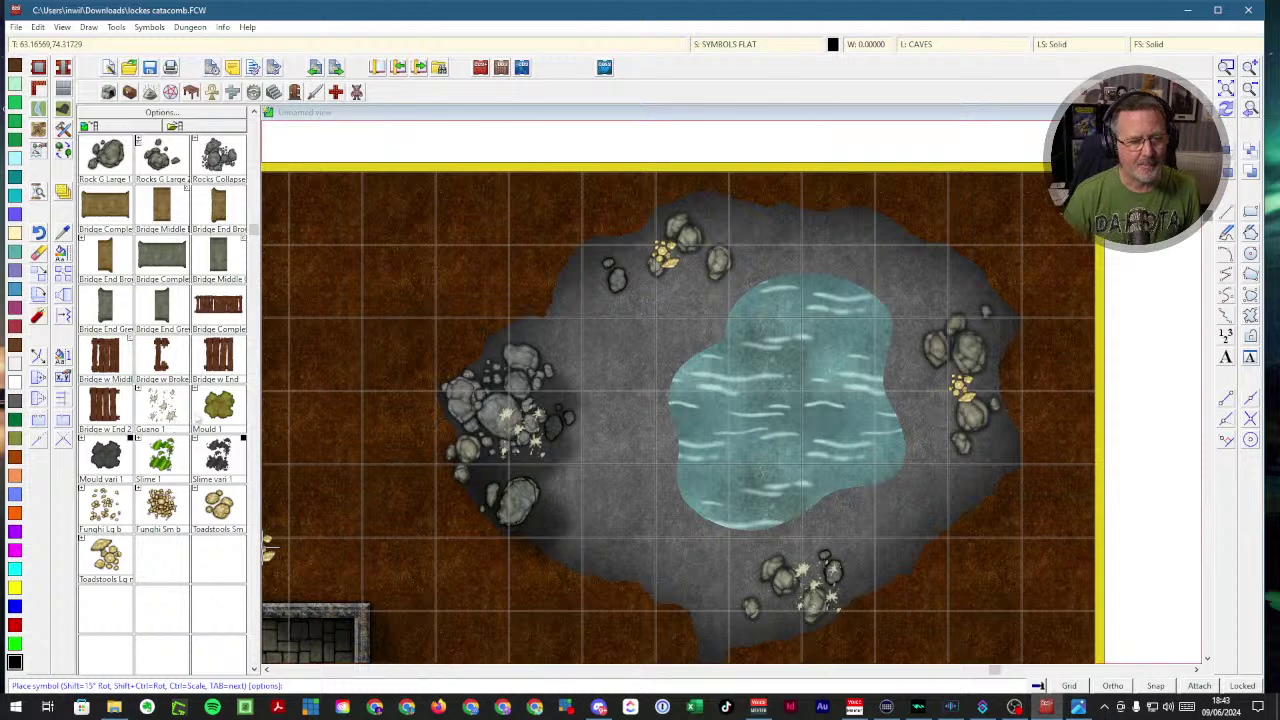
- Place a large mould patch on the pool's left edge and three smaller ones just below it, near the pool's top and at its lower-right edge
{"action": "left_click", "coordinate": [221, 413]}
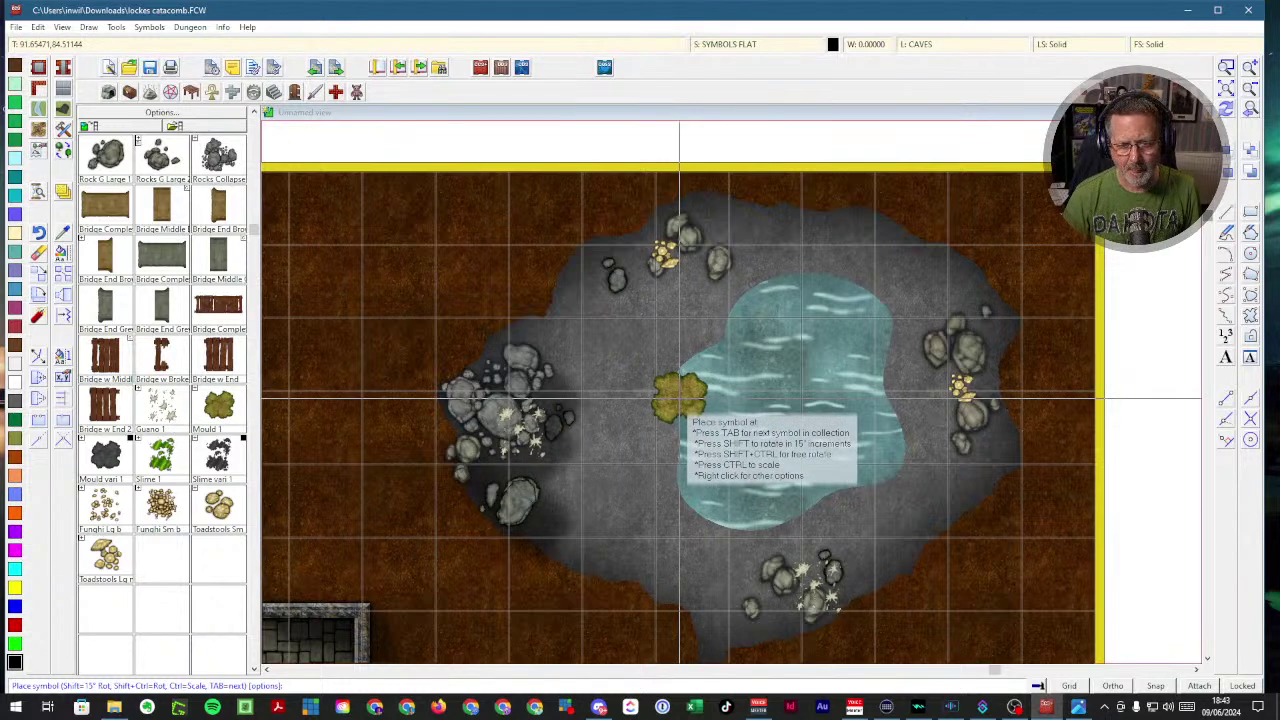
{"action": "left_click", "coordinate": [680, 398]}
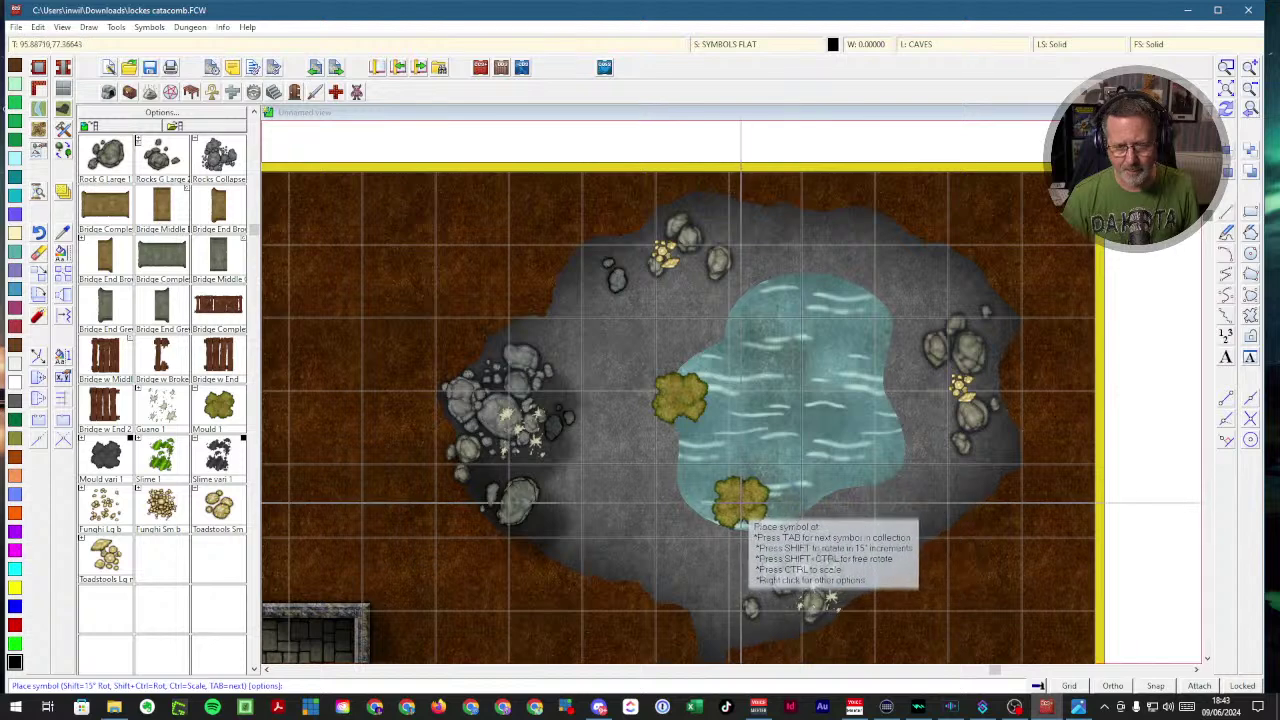
{"action": "left_click", "coordinate": [741, 504]}
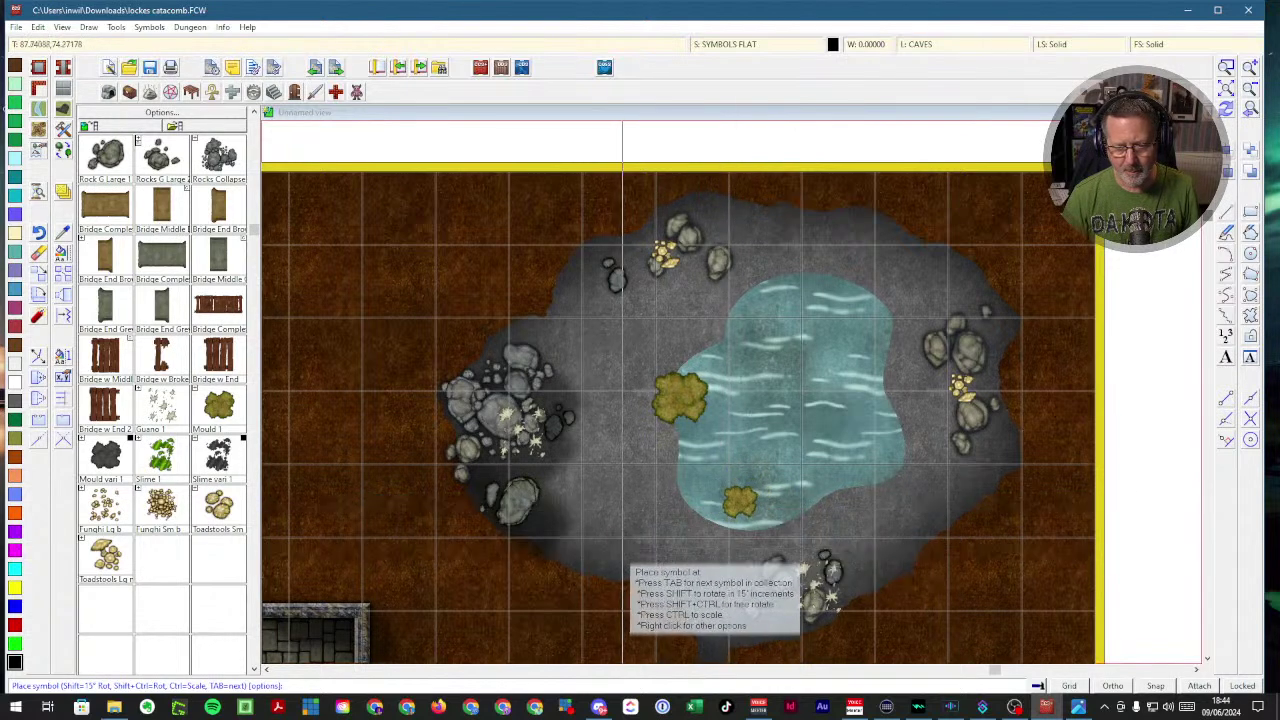
{"action": "left_click", "coordinate": [684, 448]}
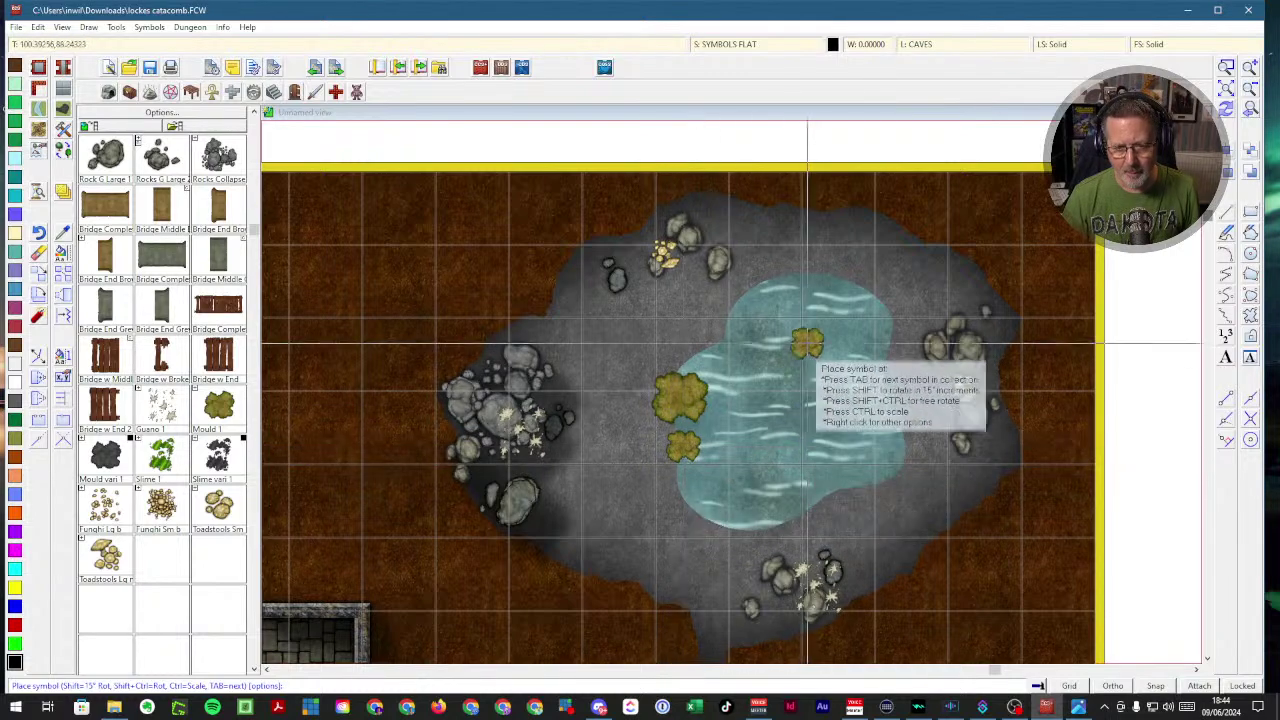
{"action": "left_click", "coordinate": [804, 325]}
{"action": "left_click", "coordinate": [863, 485]}
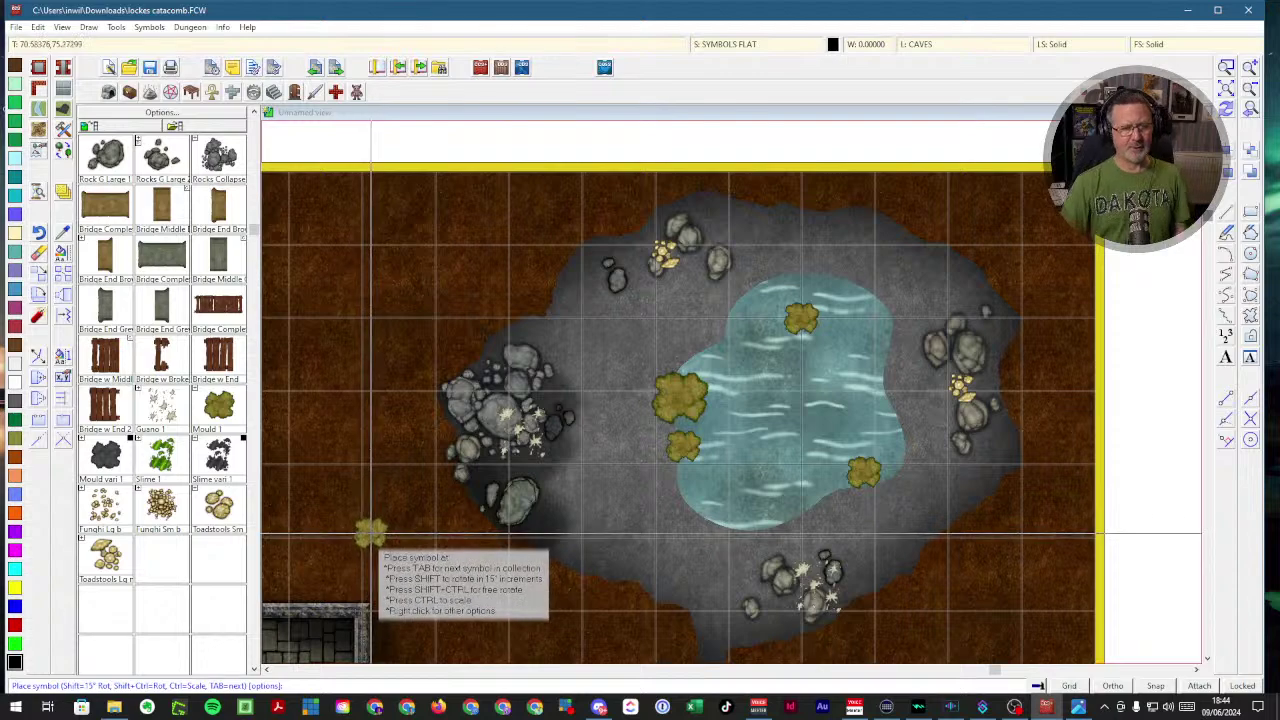
- Examine the available cave and wall drawing tools for one suited to edging the cave
{"action": "left_click", "coordinate": [1226, 88]}
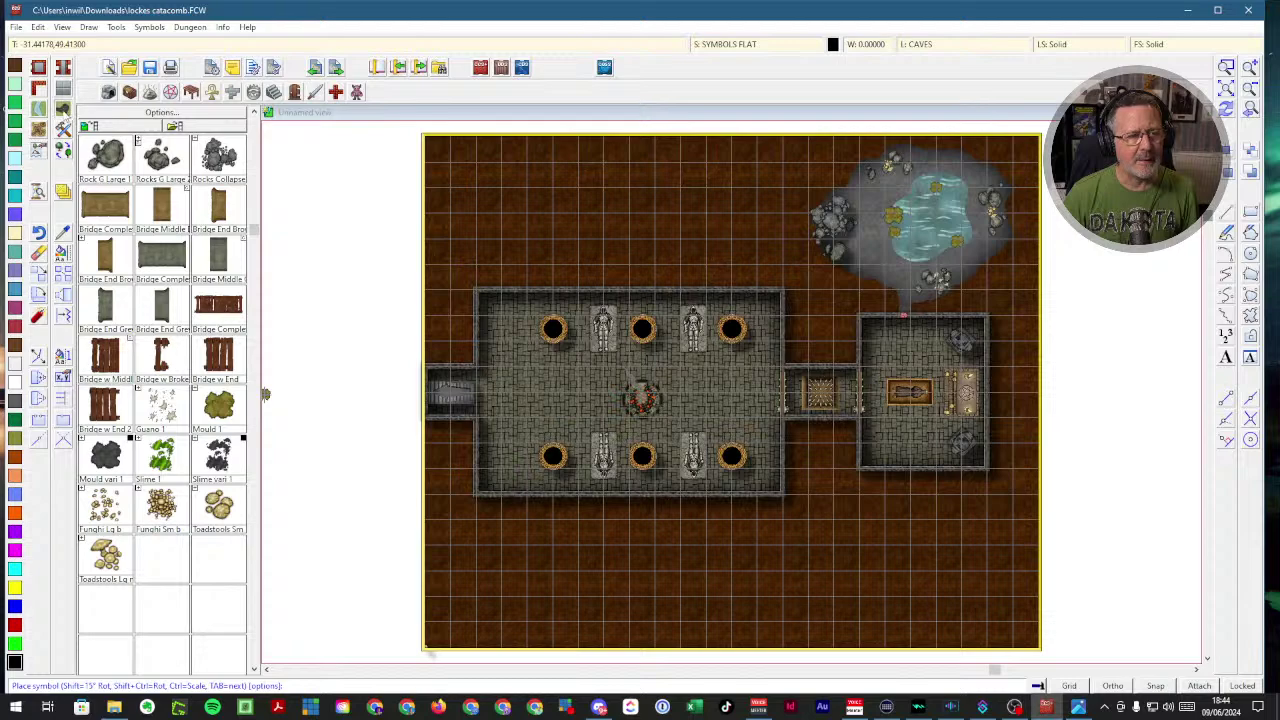
{"action": "right_click", "coordinate": [64, 110]}
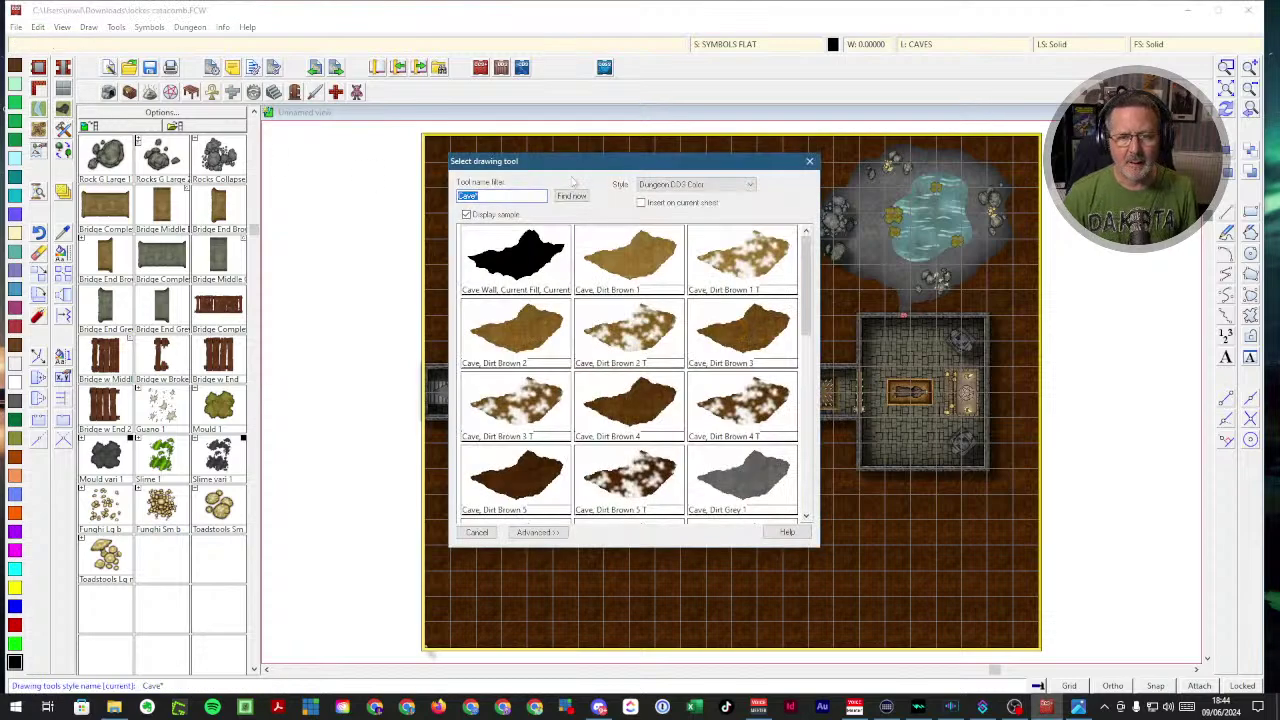
{"action": "left_click", "coordinate": [810, 161]}
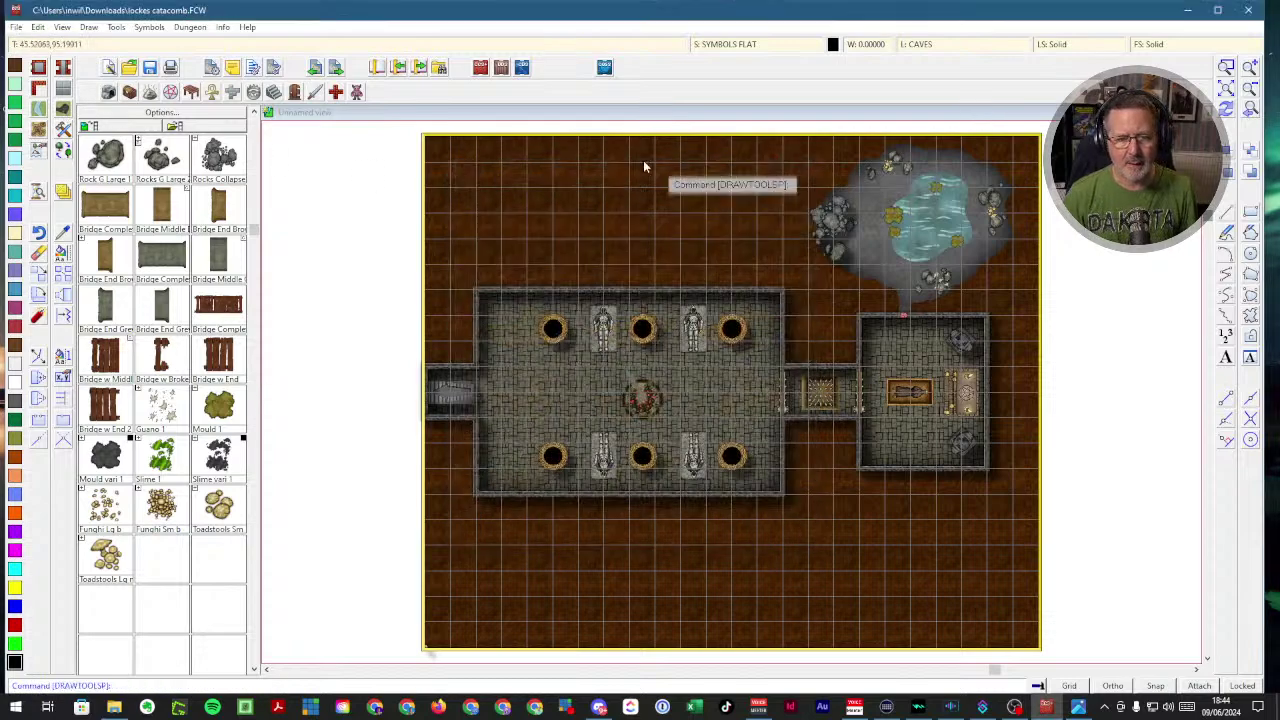
{"action": "right_click", "coordinate": [40, 90]}
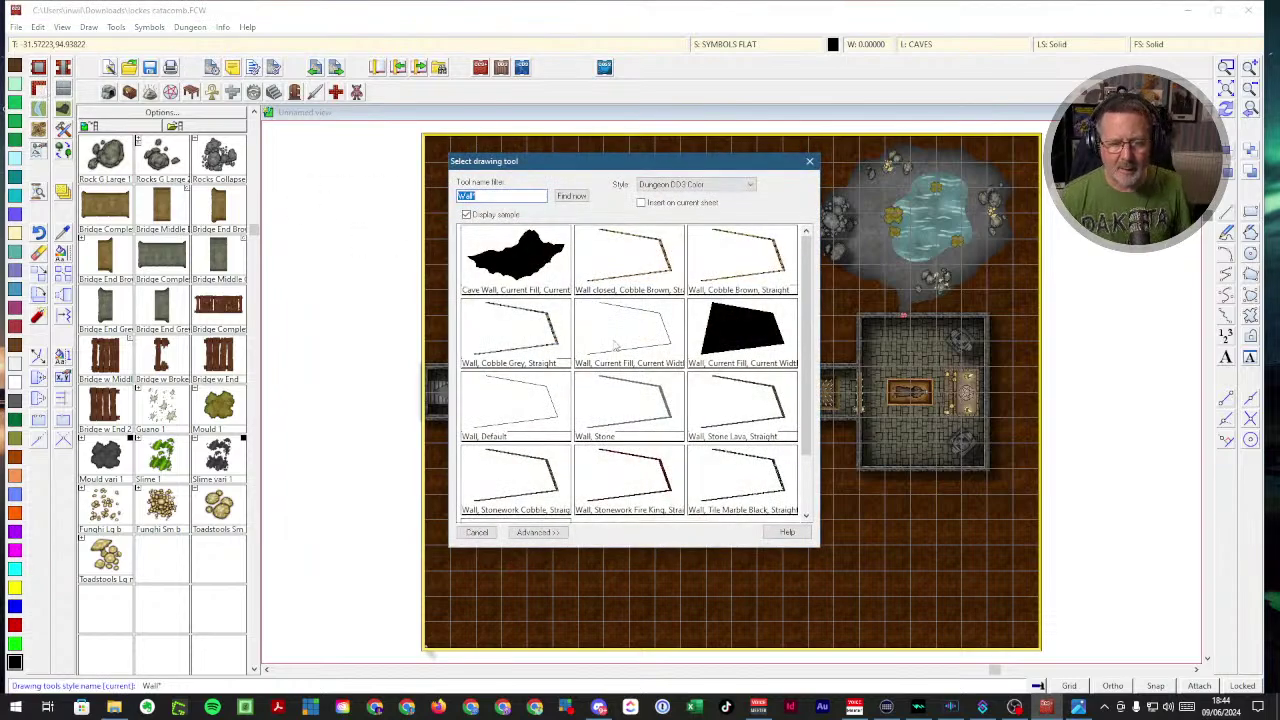
{"action": "scroll", "coordinate": [620, 344], "scroll_direction": "down", "scroll_amount": 1}
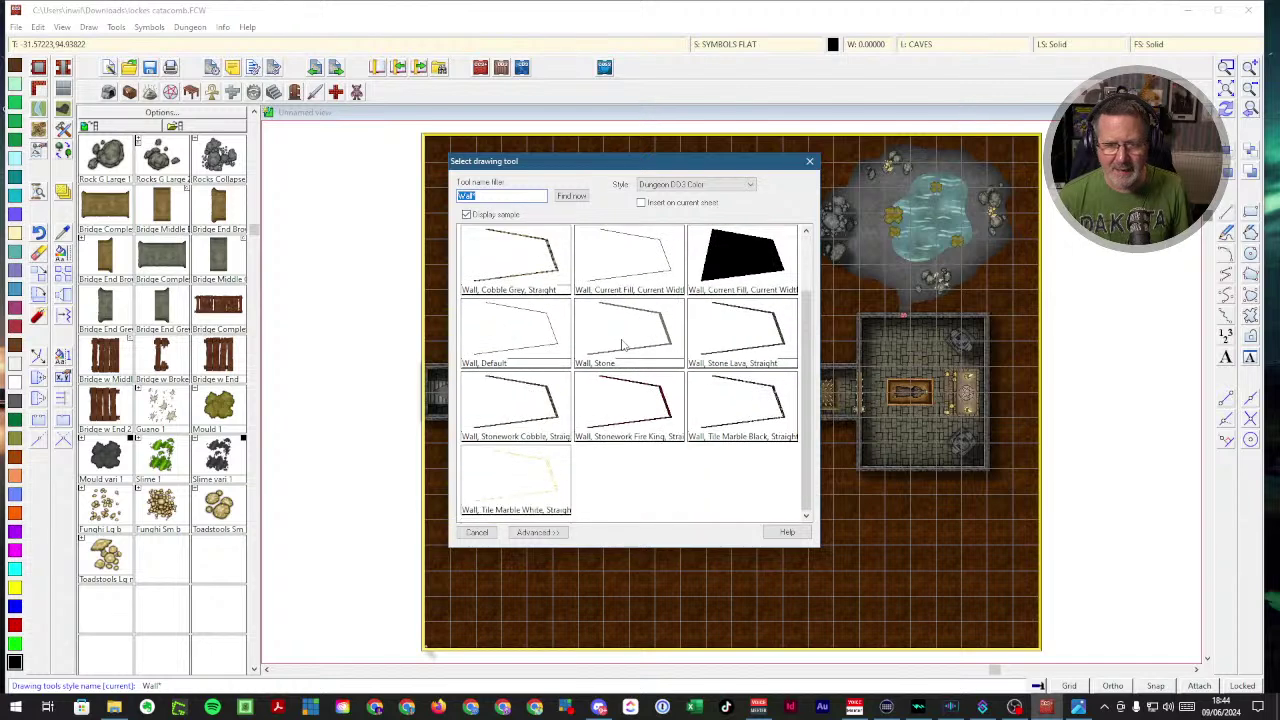
{"action": "scroll", "coordinate": [620, 344], "scroll_direction": "up", "scroll_amount": 1}
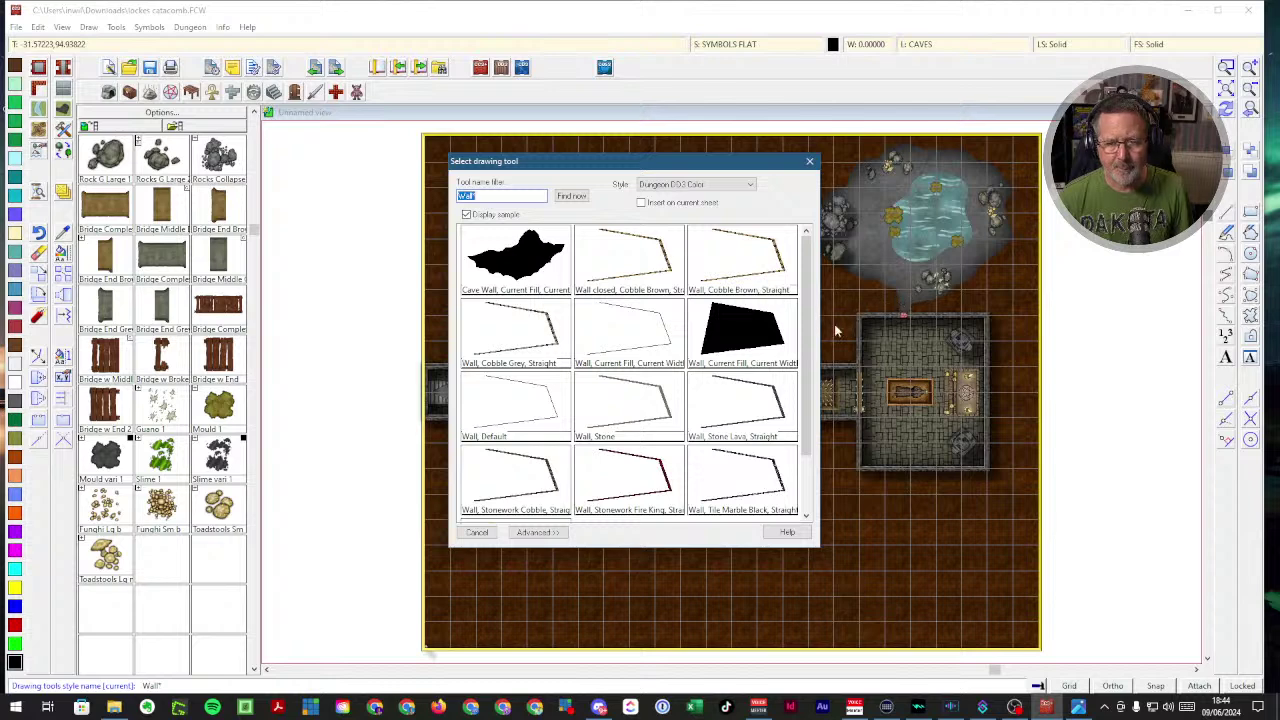
{"action": "left_click", "coordinate": [809, 164]}
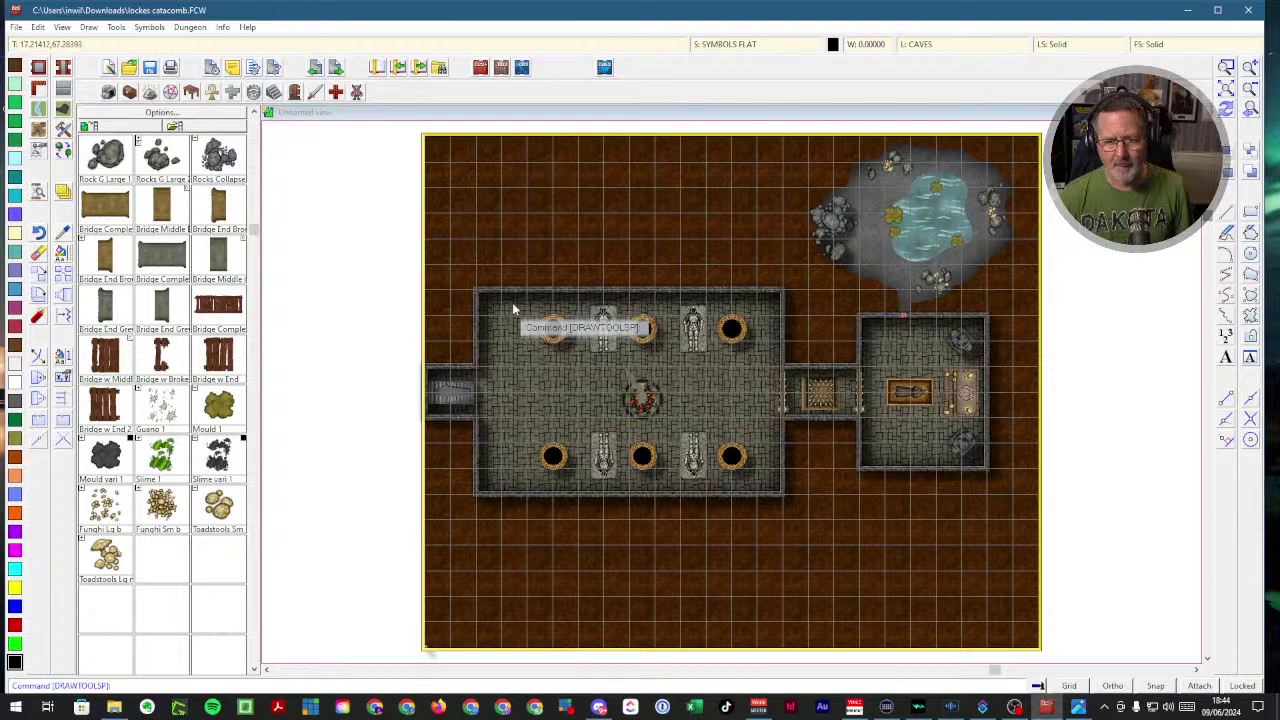
{"action": "left_click", "coordinate": [62, 112]}
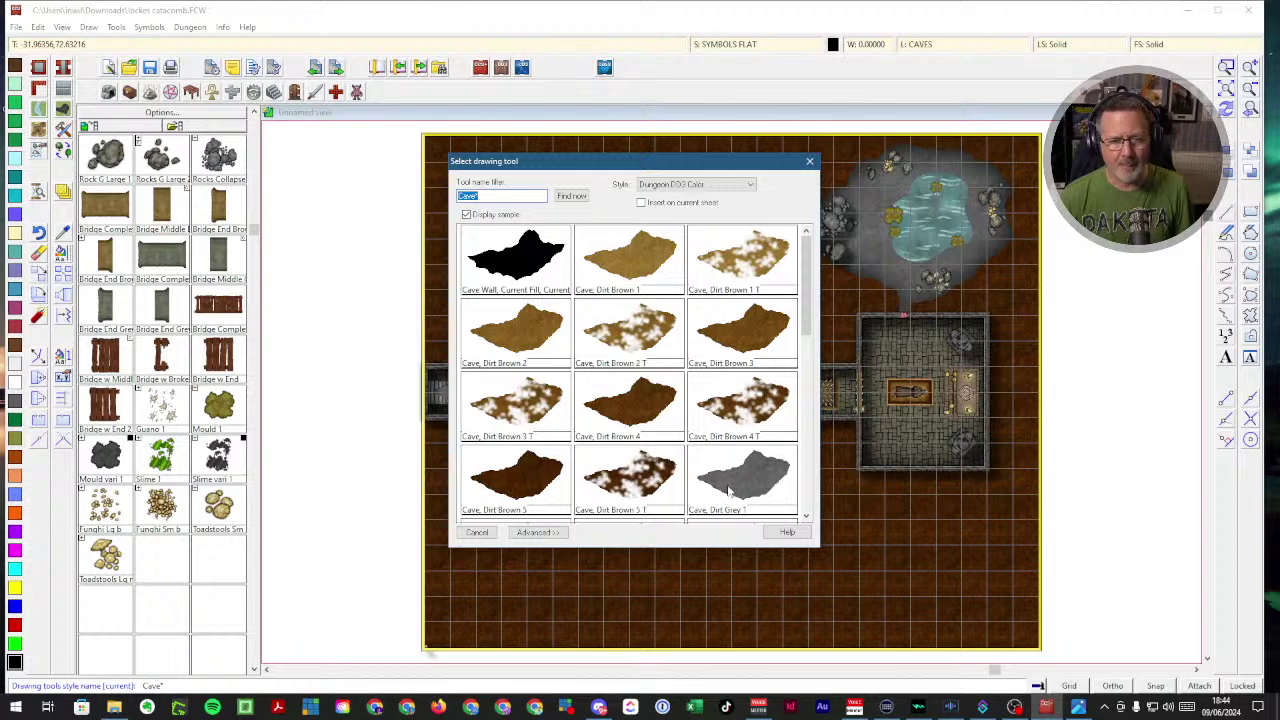
{"action": "left_click", "coordinate": [809, 163]}
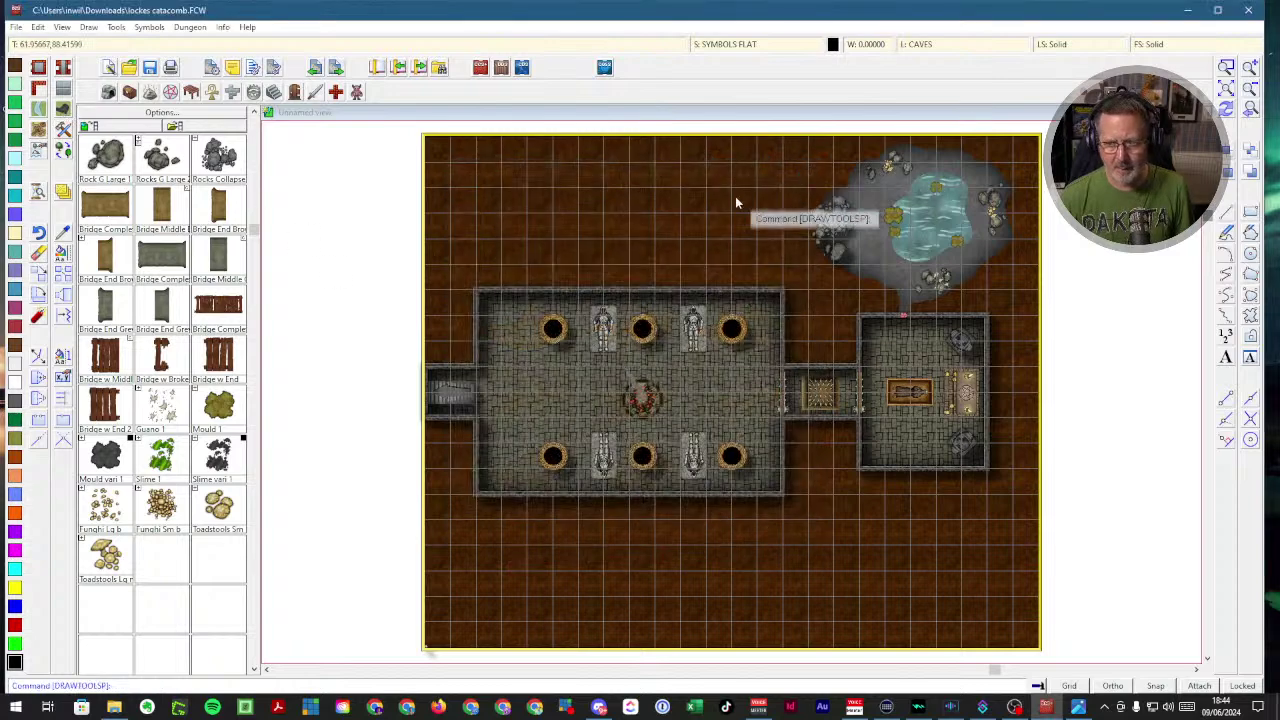
- Draw a Wall, Stone segment along the cave's lower-right edge, from the passage mouth past the guano-covered rocks, and save the drawing
{"action": "left_click", "coordinate": [42, 90]}
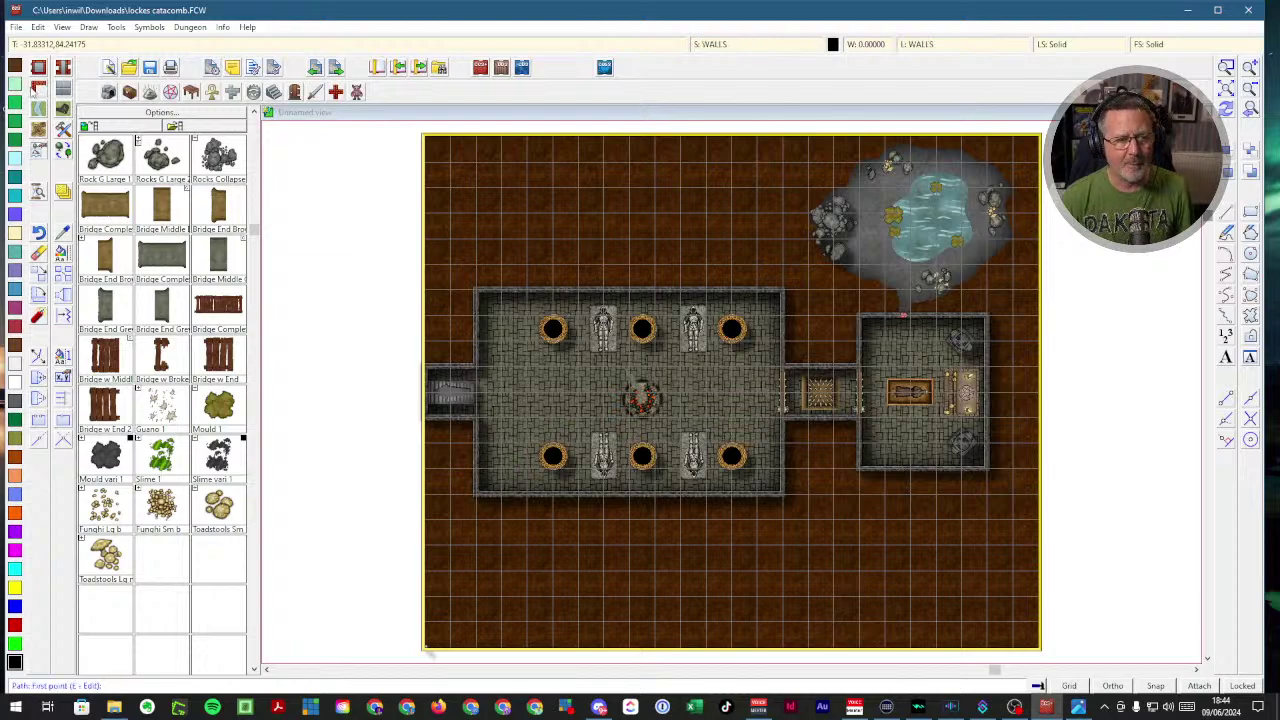
{"action": "right_click", "coordinate": [37, 89]}
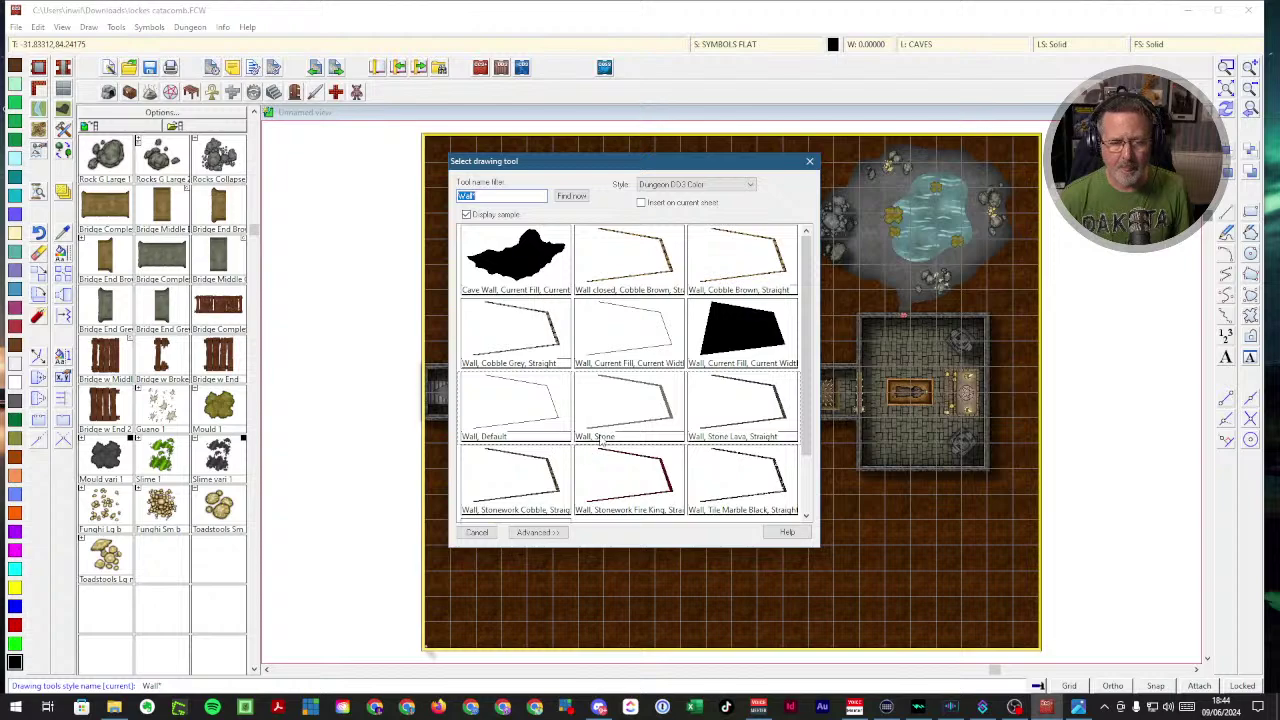
{"action": "left_click", "coordinate": [641, 428]}
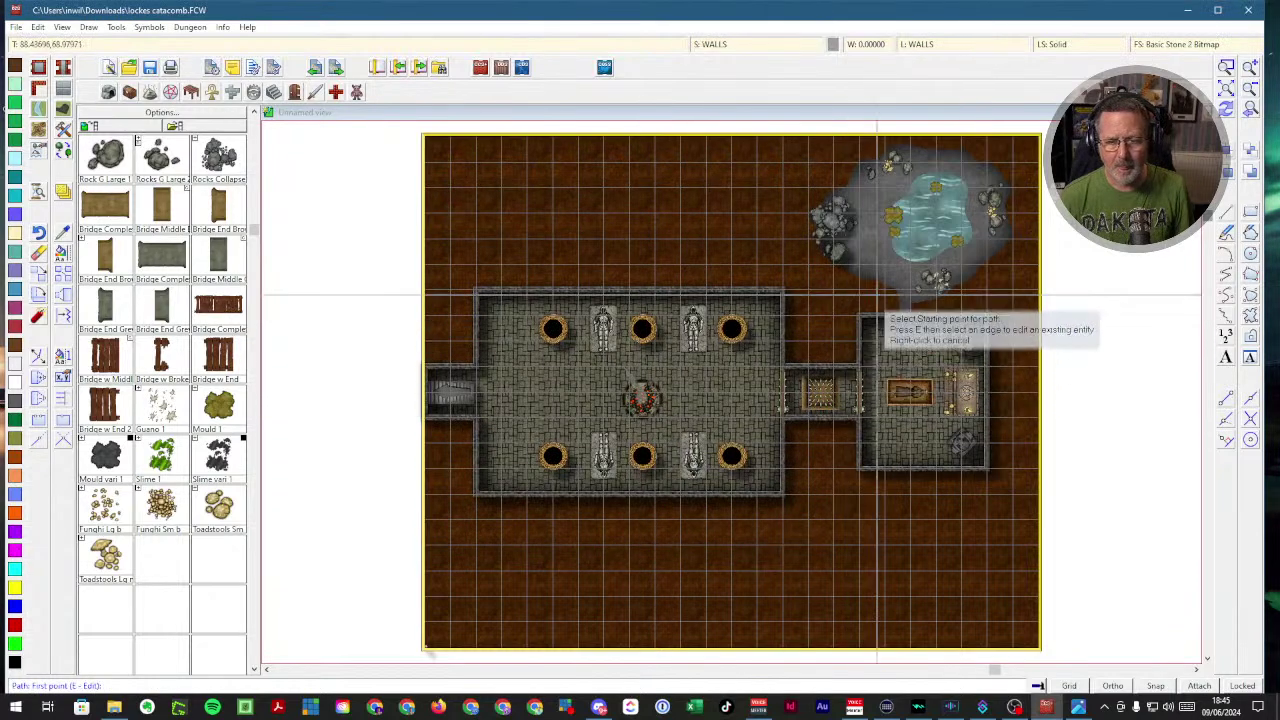
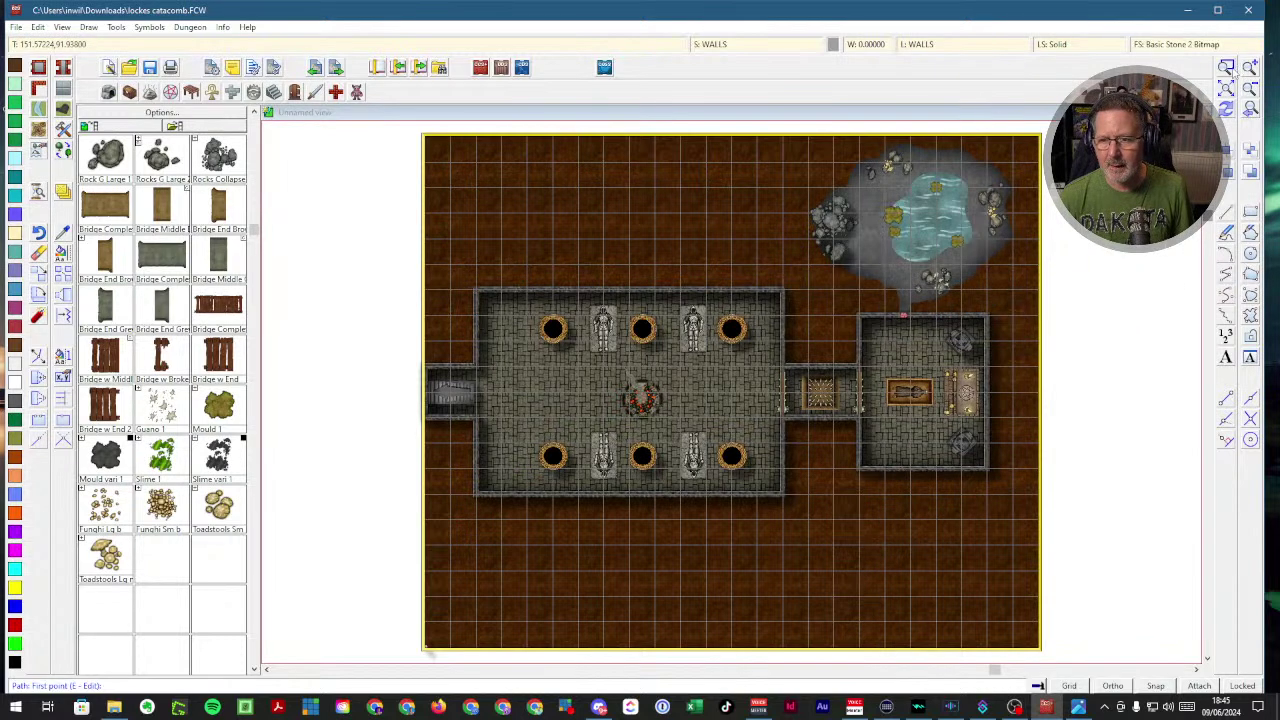
{"action": "left_click", "coordinate": [1227, 67]}
{"action": "left_click", "coordinate": [786, 193]}
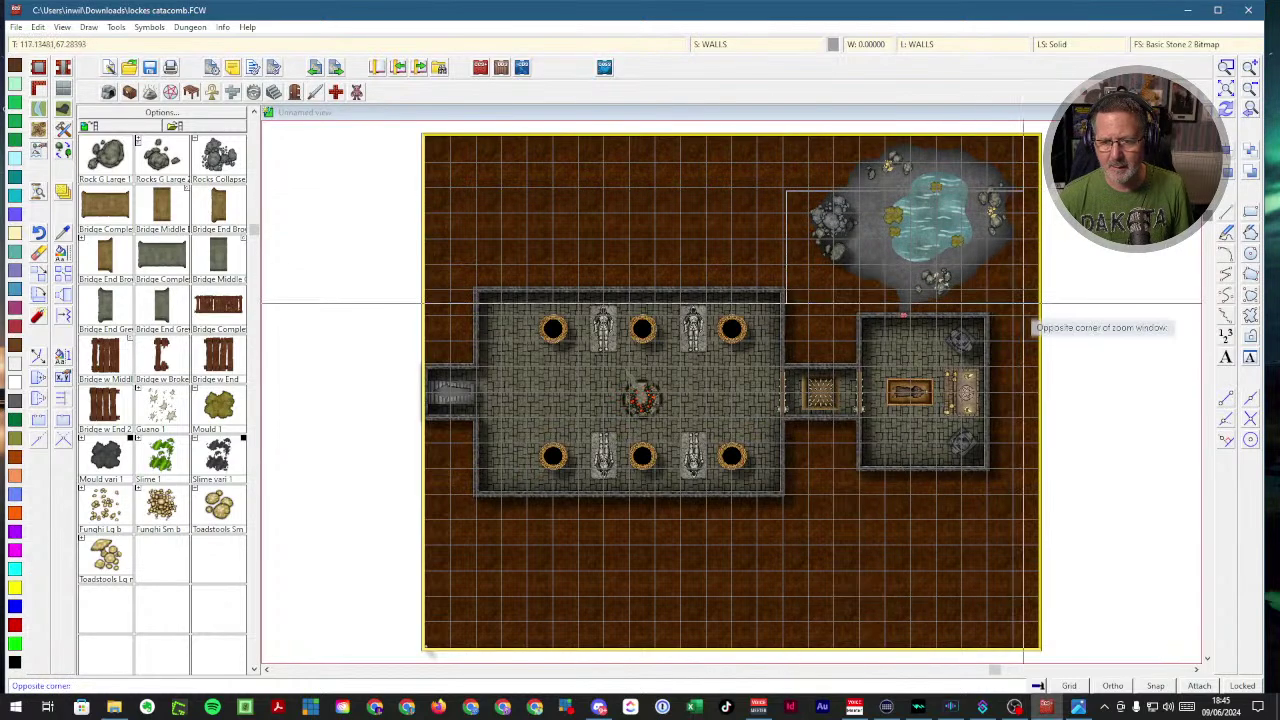
{"action": "left_click", "coordinate": [1023, 303]}
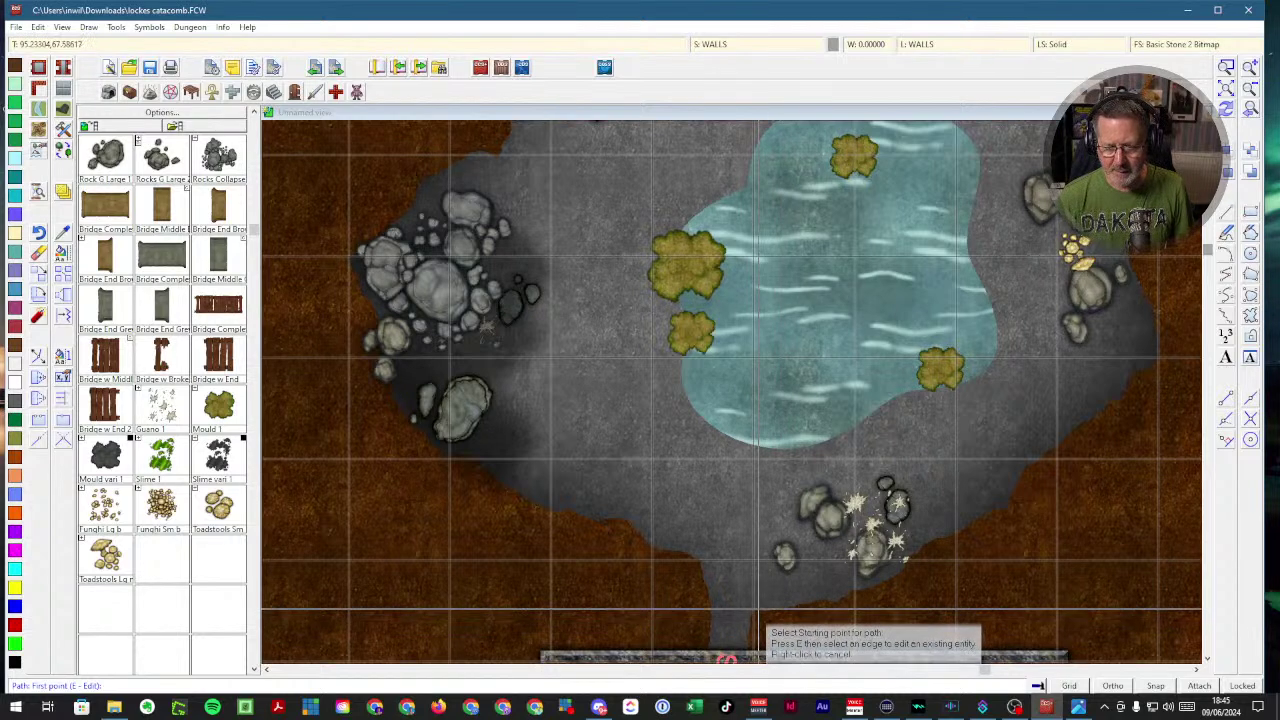
{"action": "left_click", "coordinate": [758, 608]}
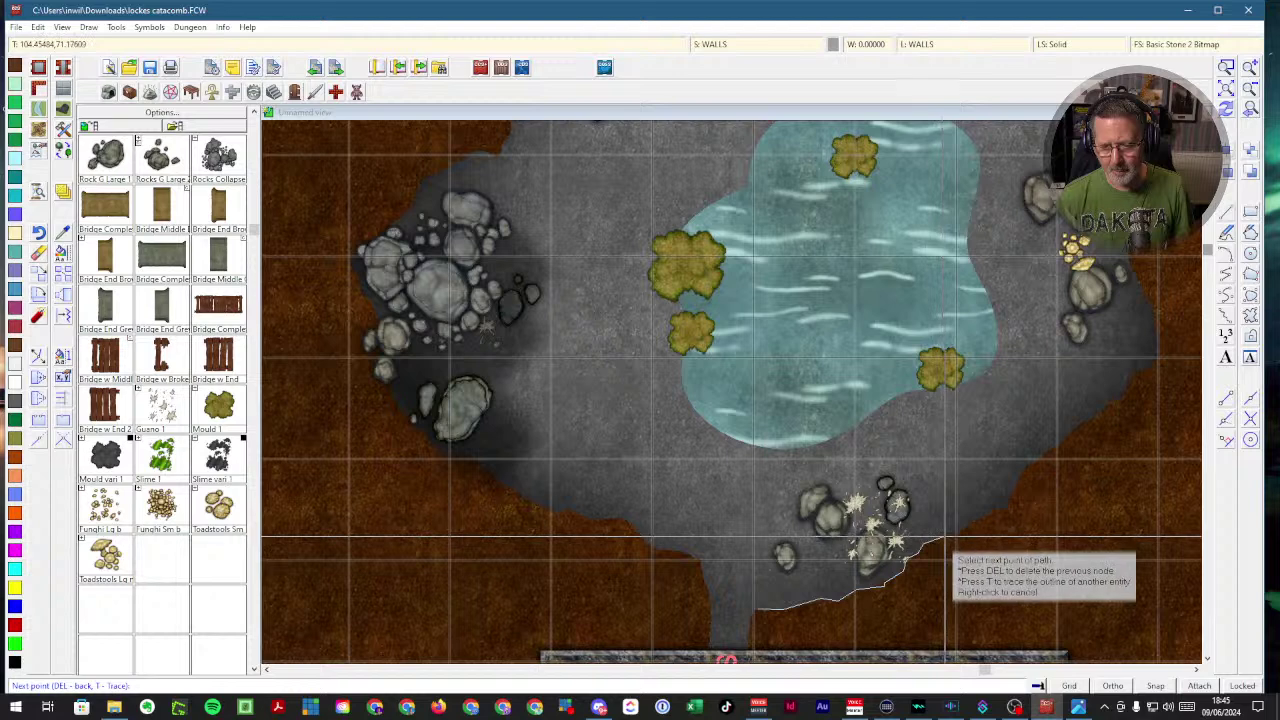
{"action": "left_click", "coordinate": [945, 538]}
{"action": "right_click", "coordinate": [945, 538]}
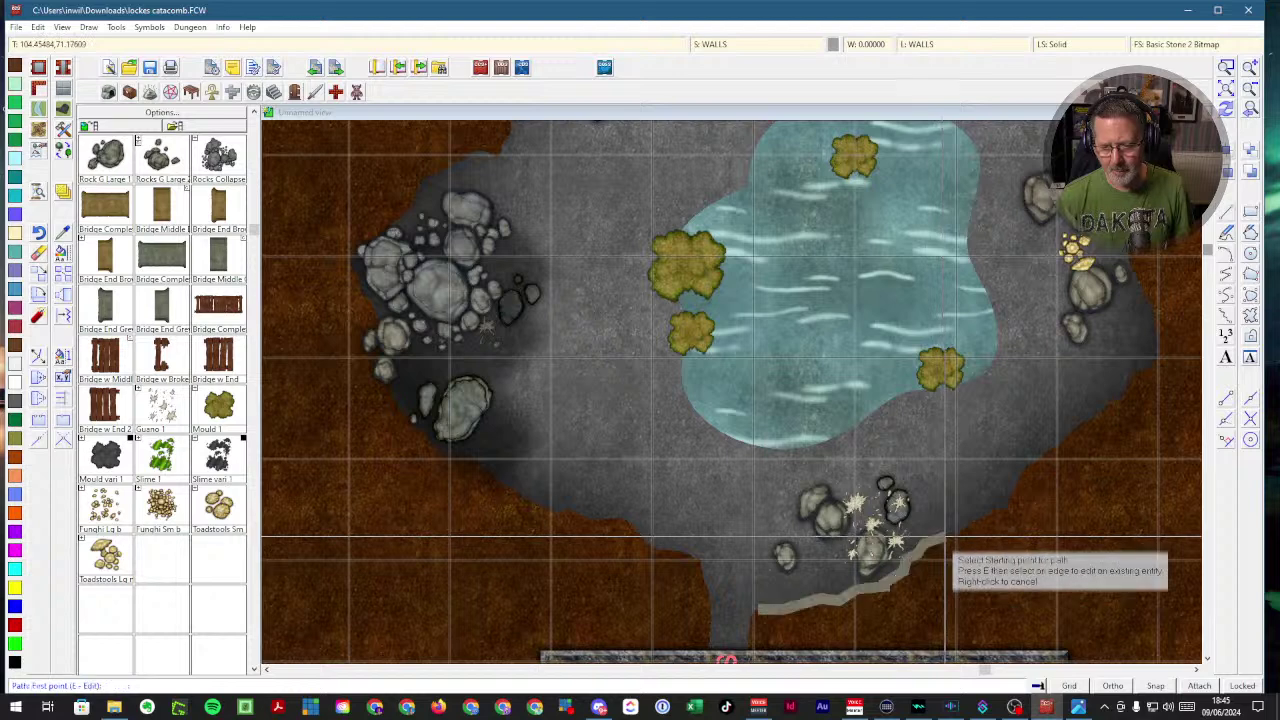
{"action": "left_click", "coordinate": [1226, 108]}
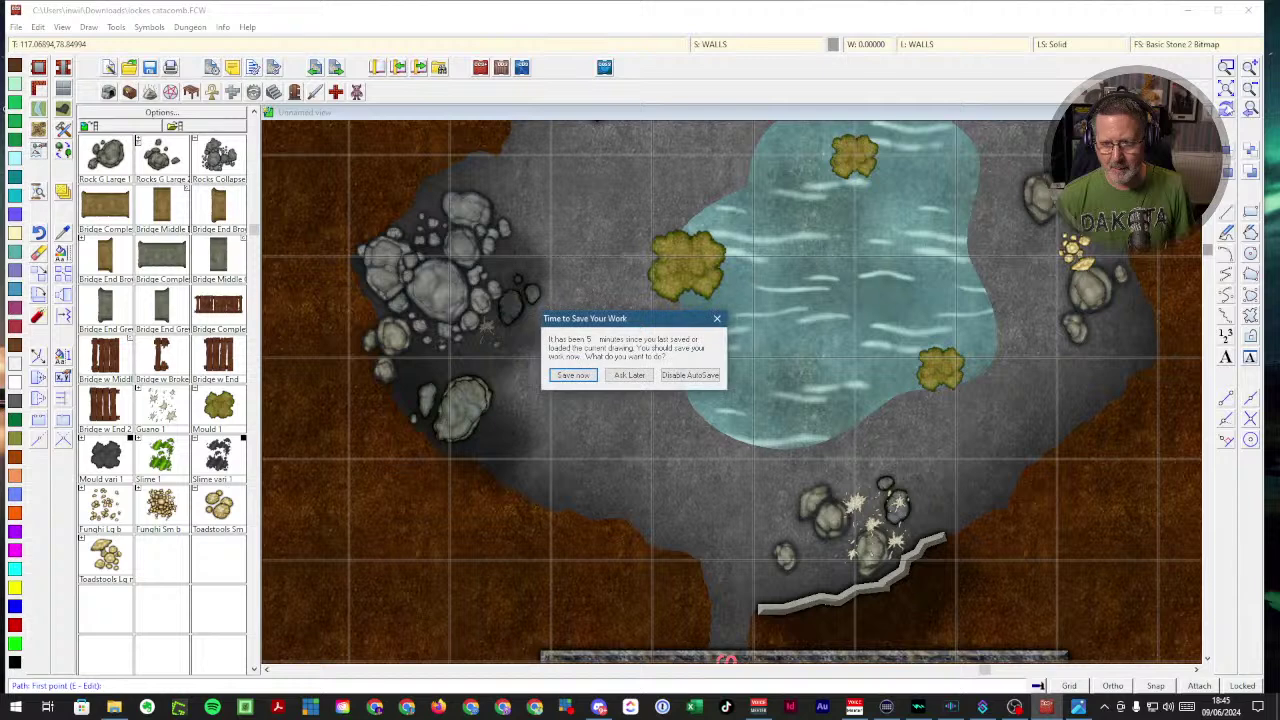
{"action": "left_click", "coordinate": [574, 375]}
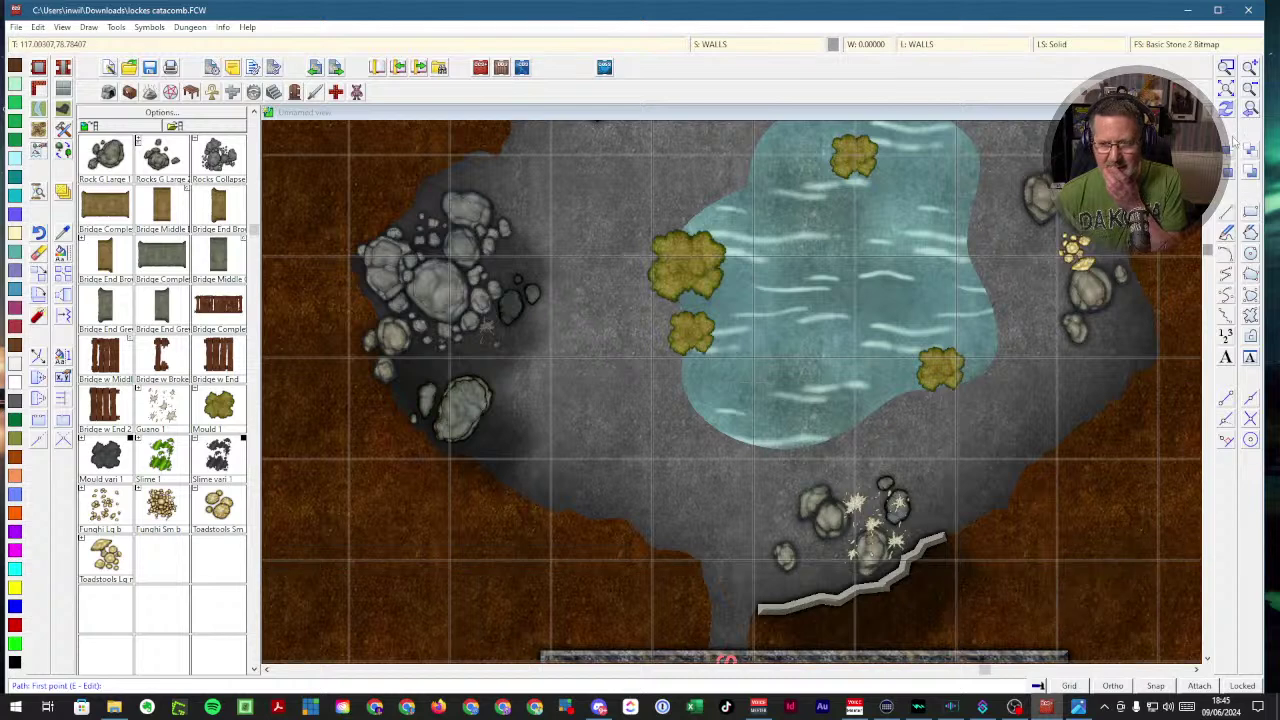
{"action": "left_click", "coordinate": [1228, 88]}
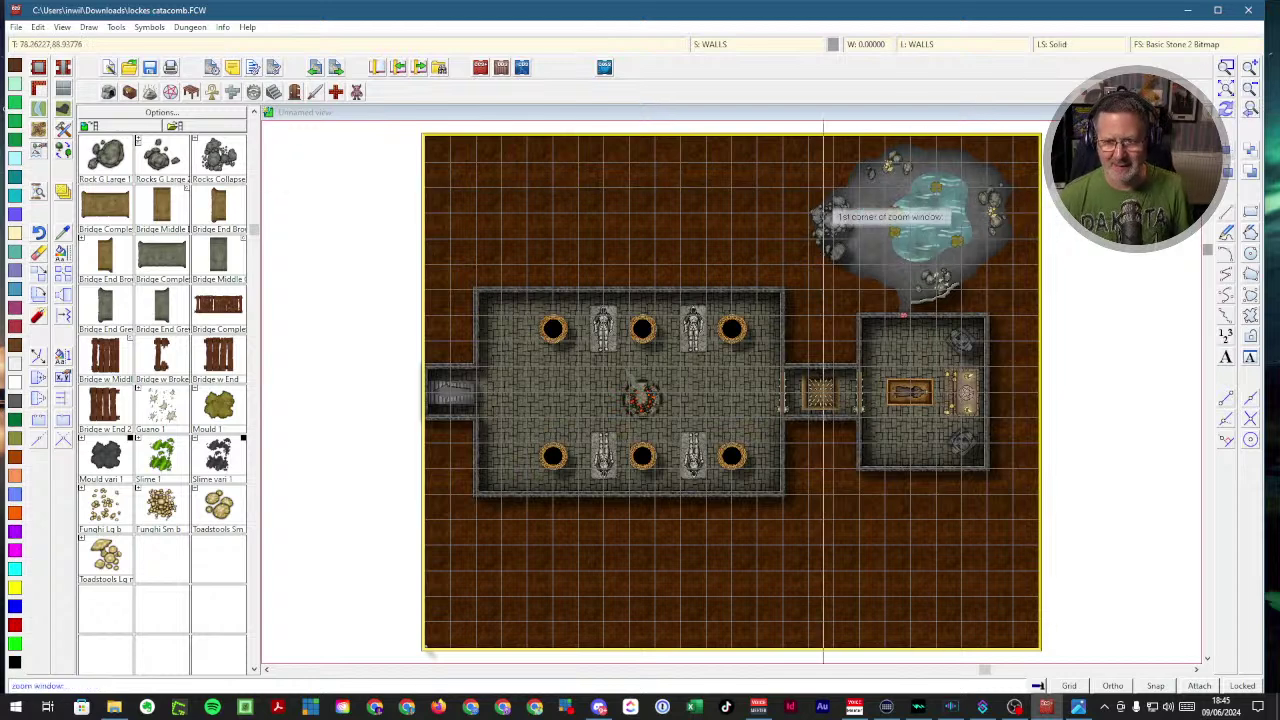
{"action": "left_click", "coordinate": [779, 189]}
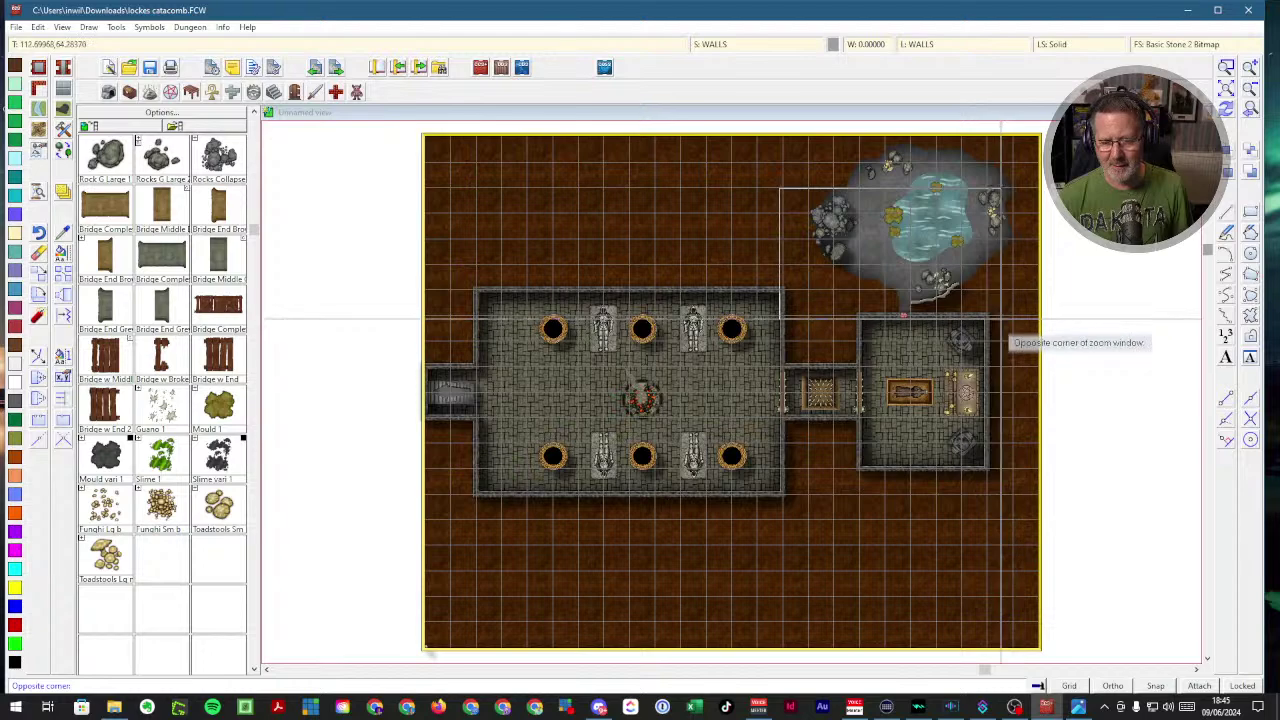
{"action": "left_click", "coordinate": [997, 320]}
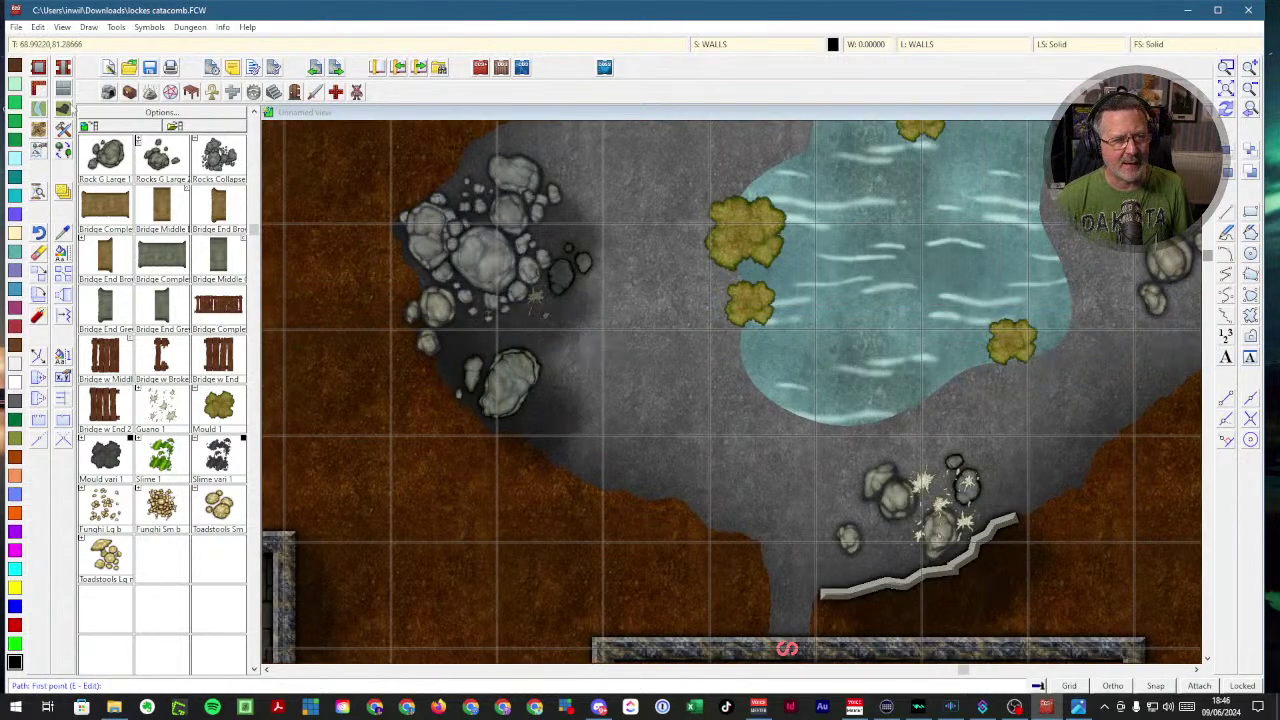
{"action": "left_click", "coordinate": [823, 594]}
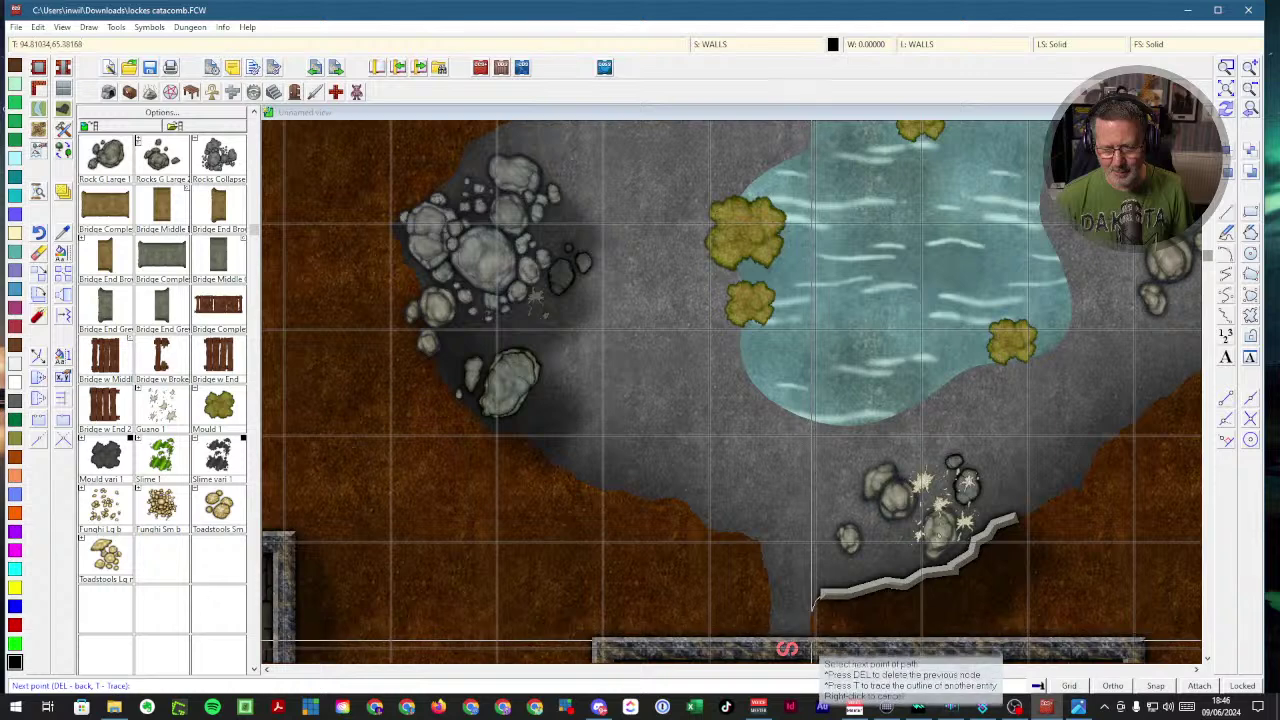
{"action": "right_click", "coordinate": [836, 593]}
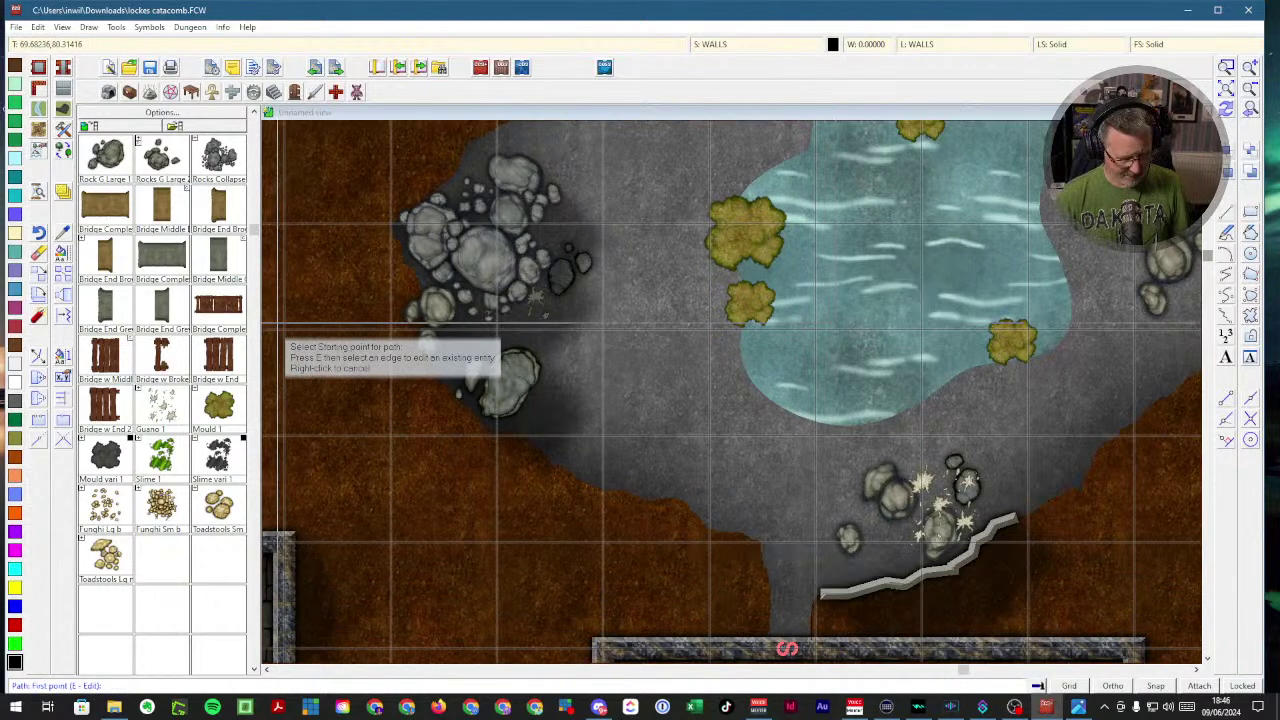
{"action": "right_click", "coordinate": [277, 322]}
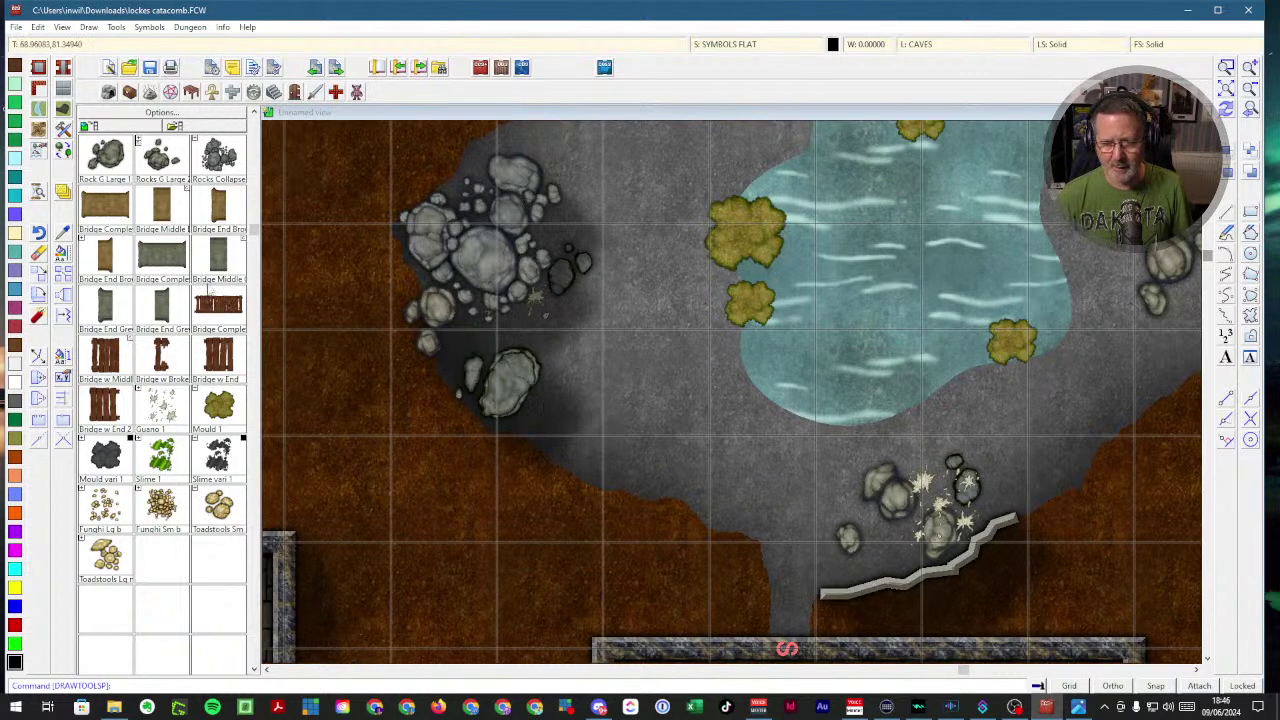
- Draw a Wall, Stone segment from the cave wall's lower end down the passage's right side to the burial chamber's wall
{"action": "left_click", "coordinate": [32, 88]}
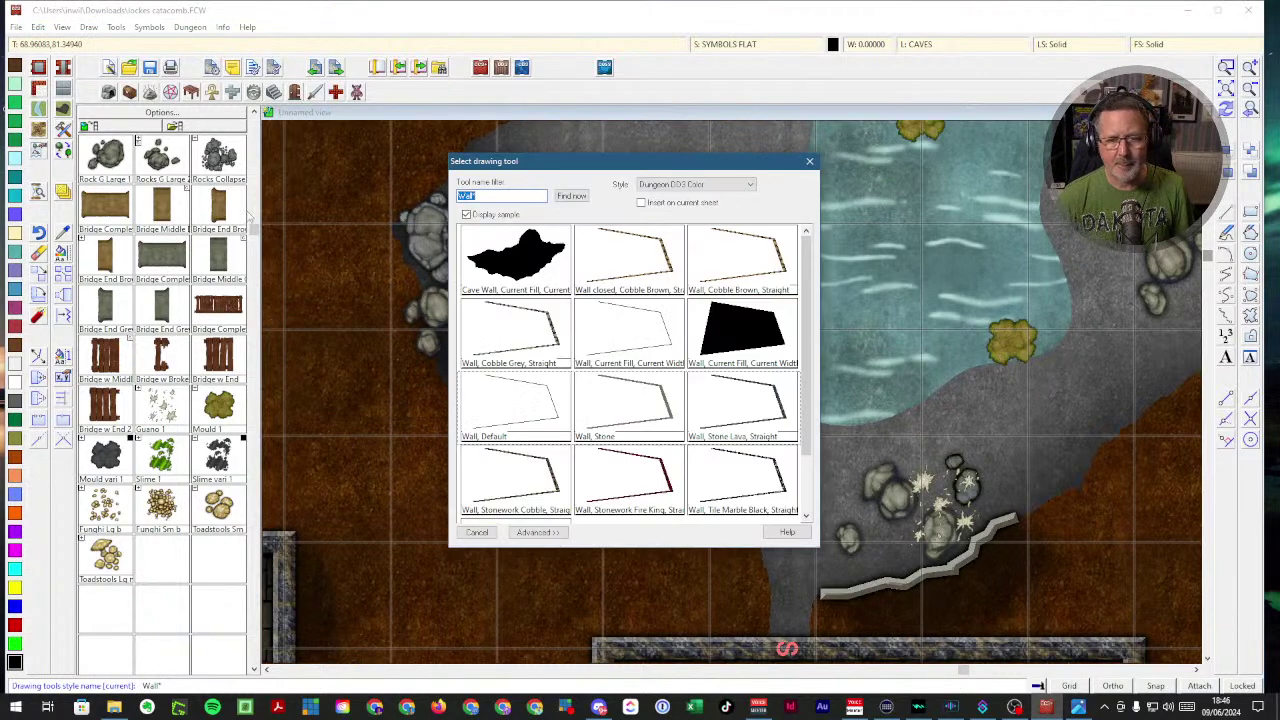
{"action": "double_click", "coordinate": [638, 405]}
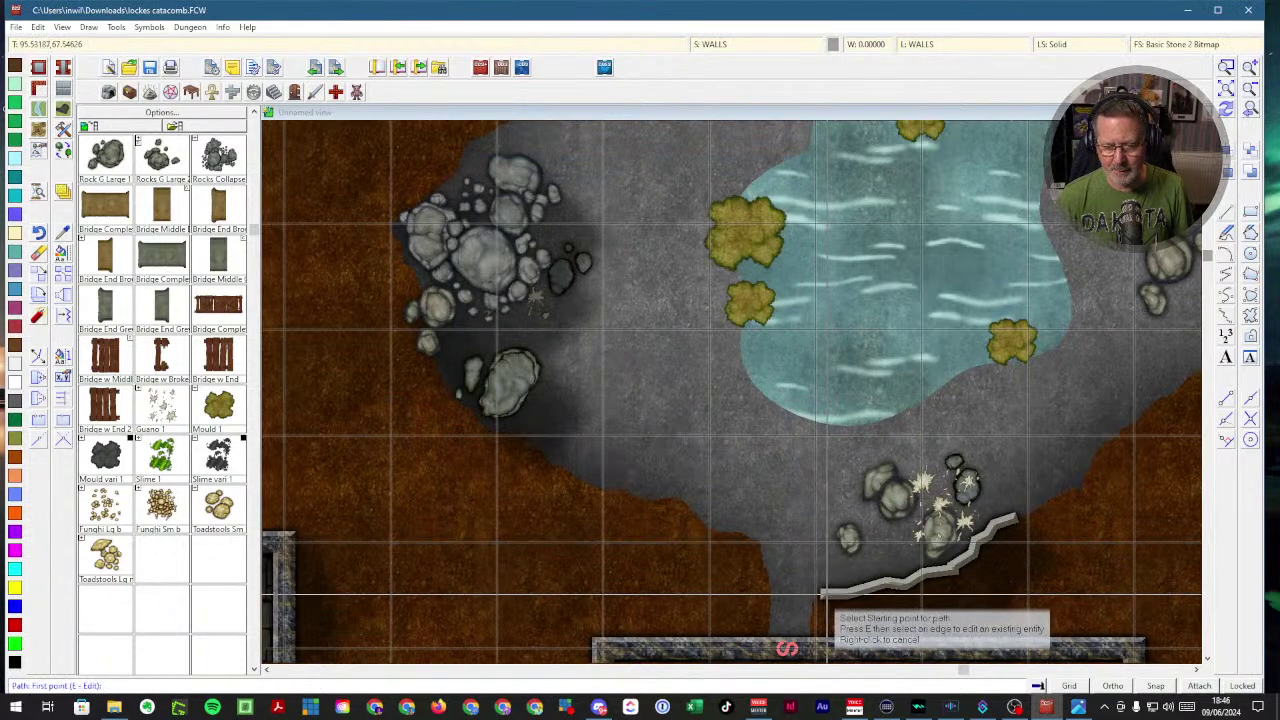
{"action": "left_click", "coordinate": [818, 597]}
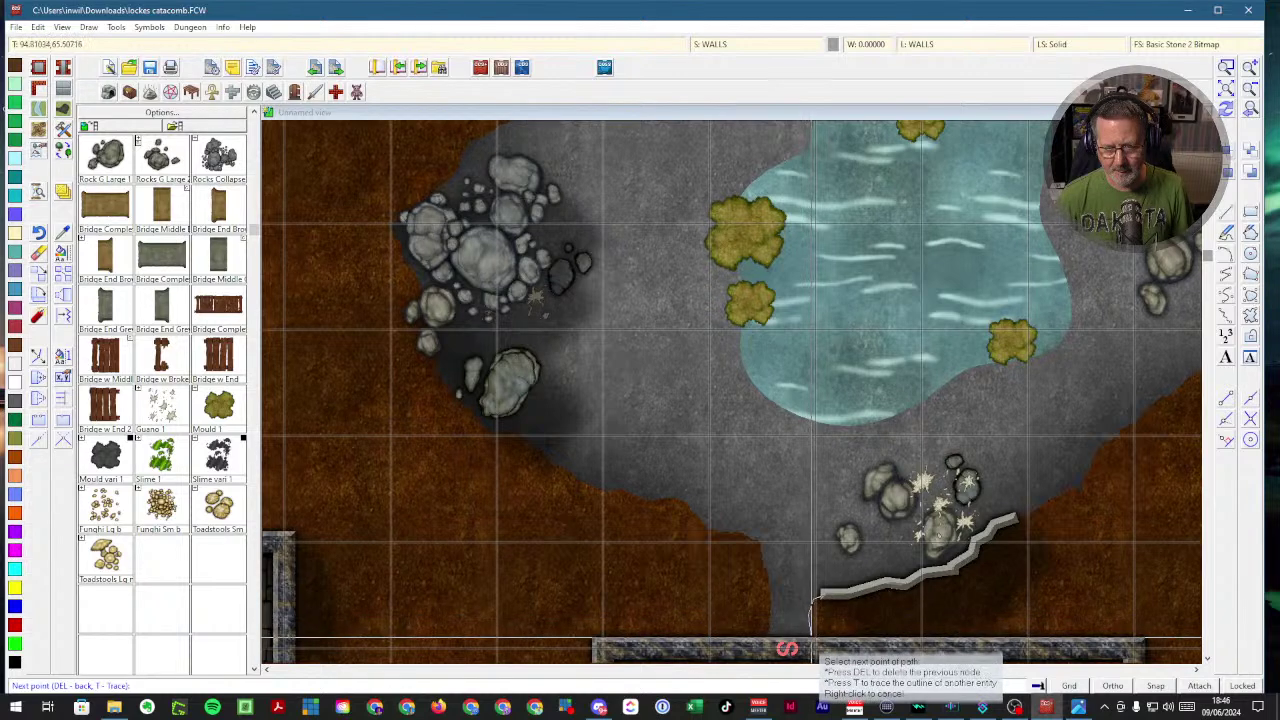
{"action": "left_click", "coordinate": [812, 640]}
{"action": "right_click", "coordinate": [812, 640]}
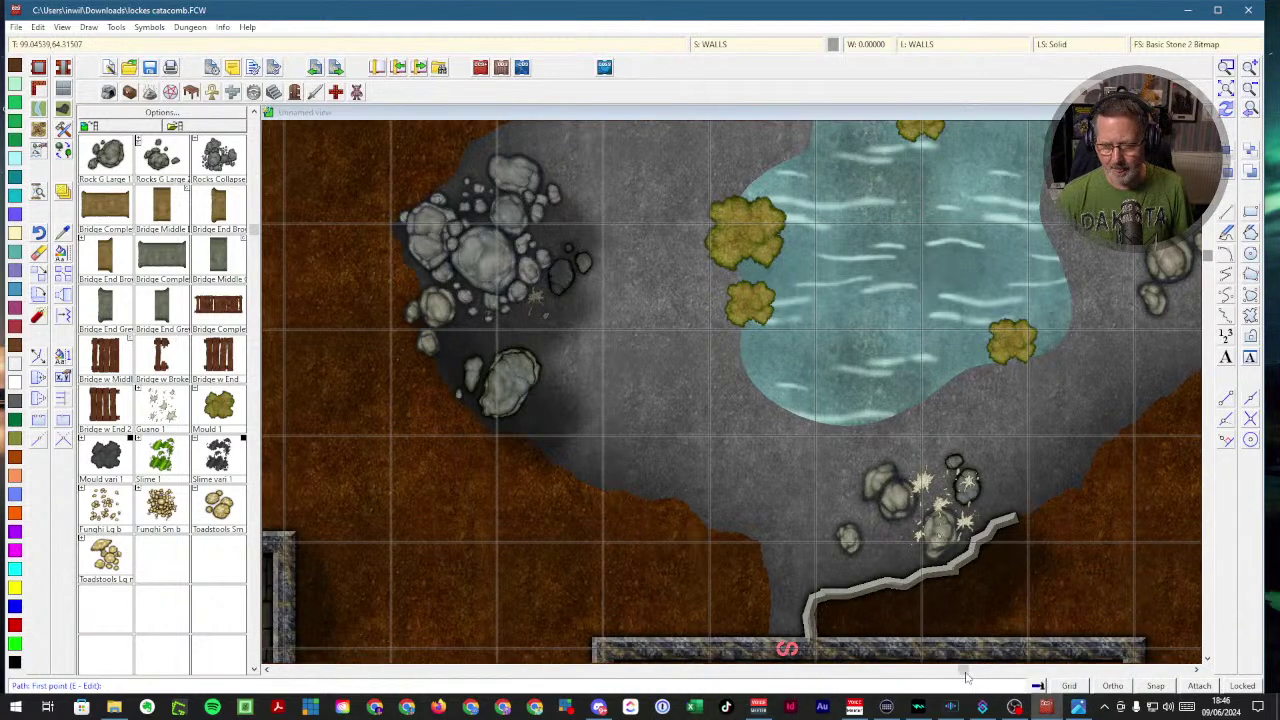
- Draw another Wall, Stone segment from the existing wall's upper end along the cave's lower-right edge toward the rocks on the right
{"action": "left_click_drag", "start_coordinate": [976, 672], "coordinate": [980, 673]}
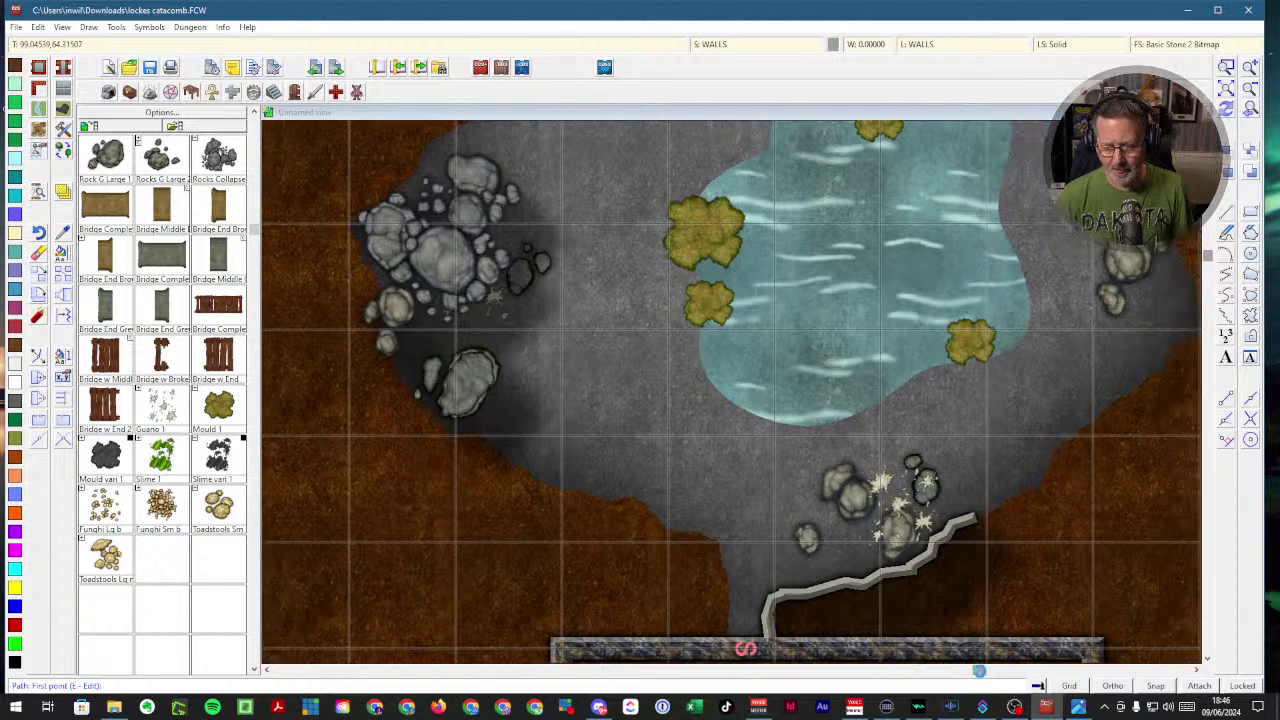
{"action": "left_click", "coordinate": [1027, 664]}
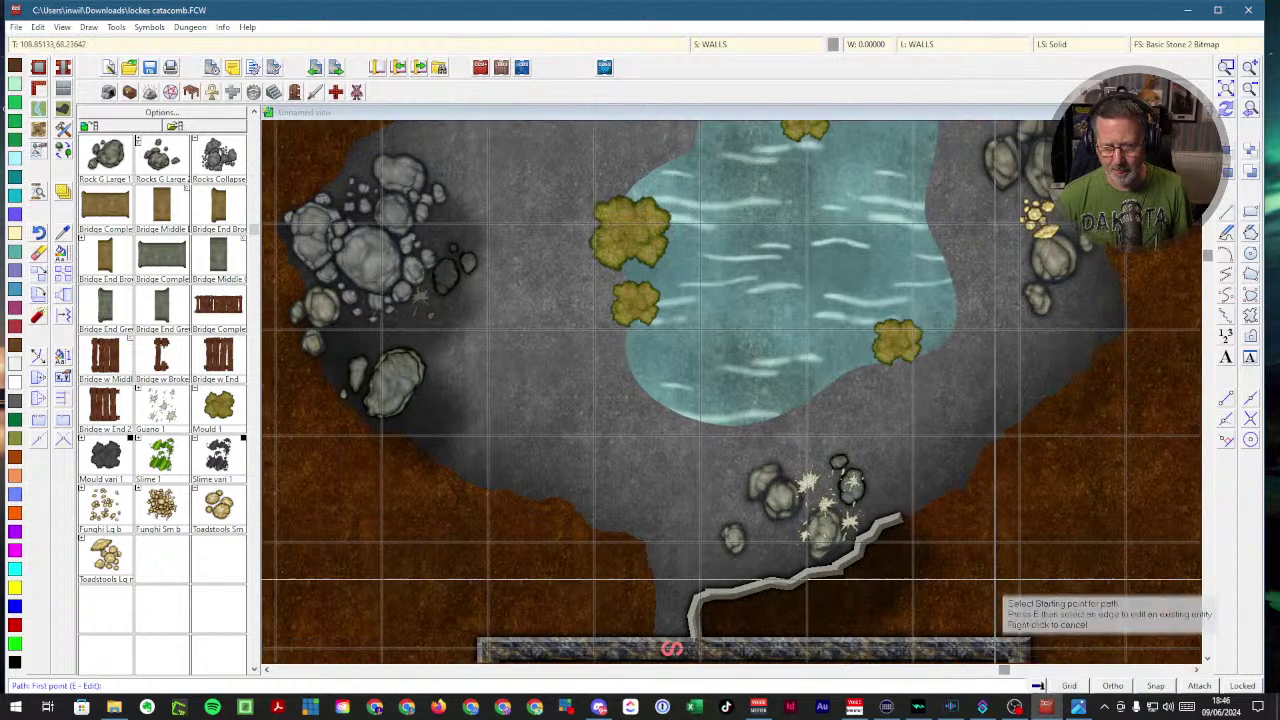
{"action": "left_click", "coordinate": [906, 518]}
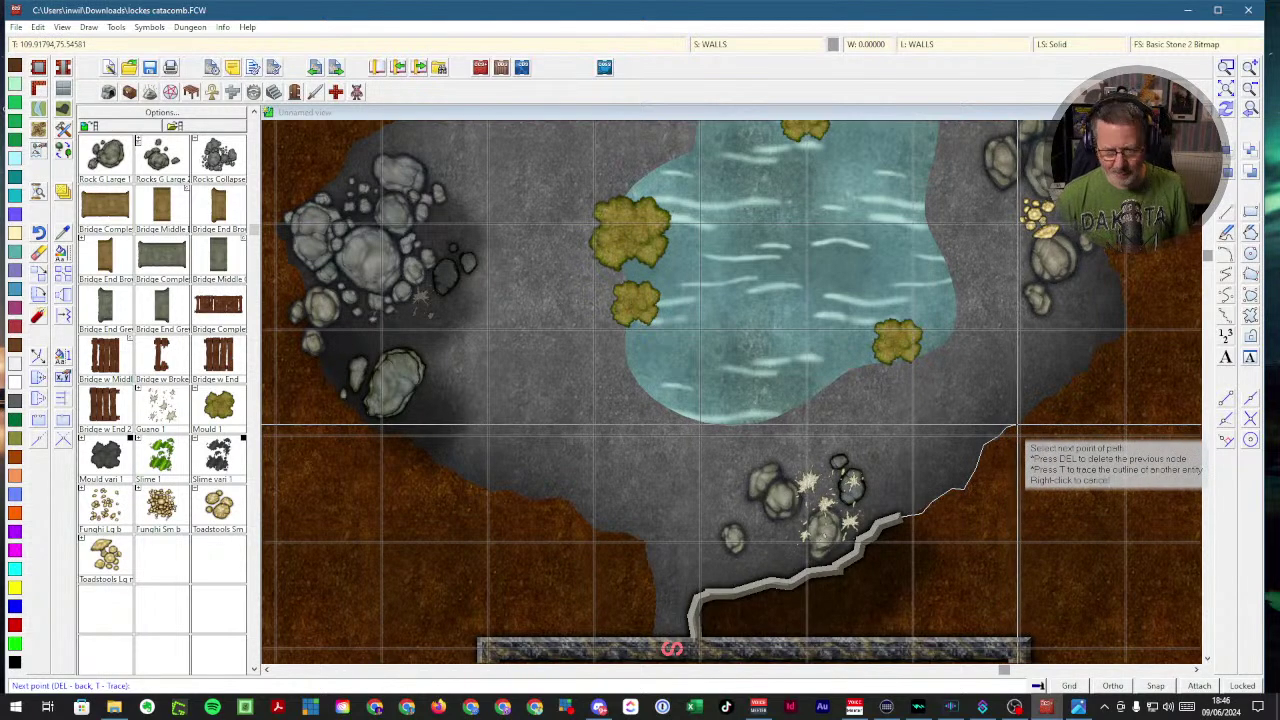
{"action": "key", "text": "t"}
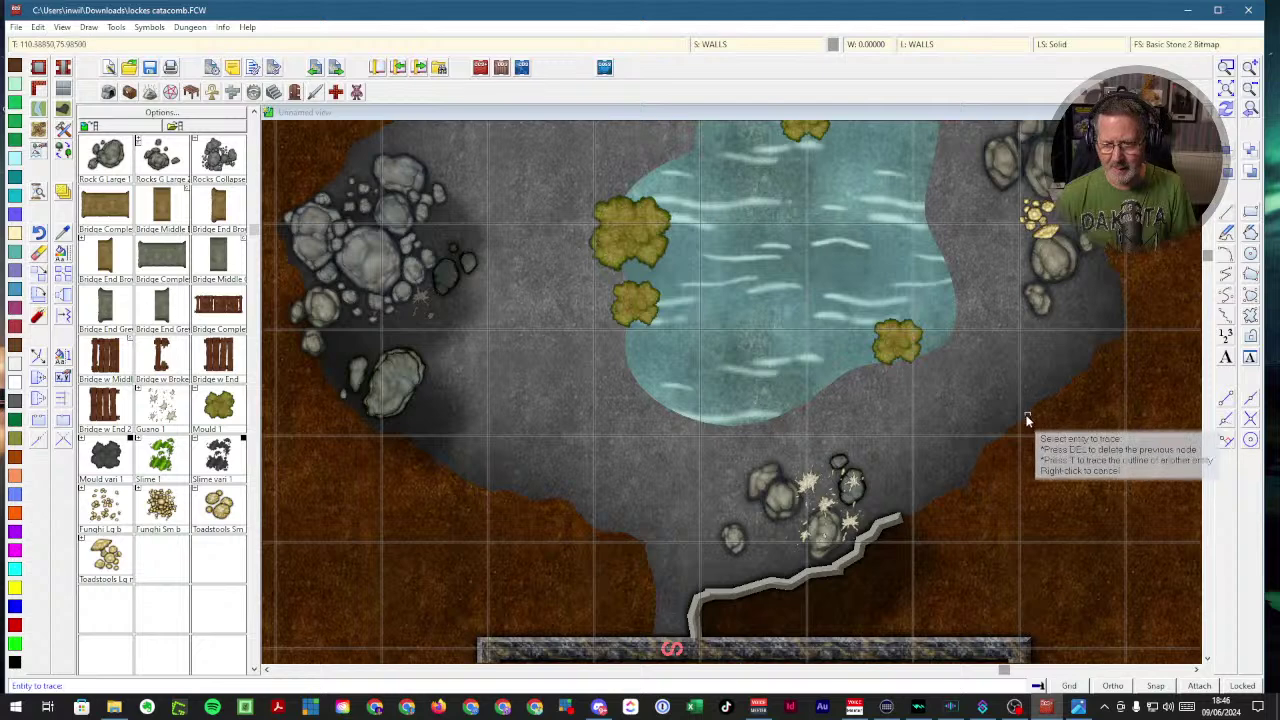
{"action": "left_click", "coordinate": [912, 513]}
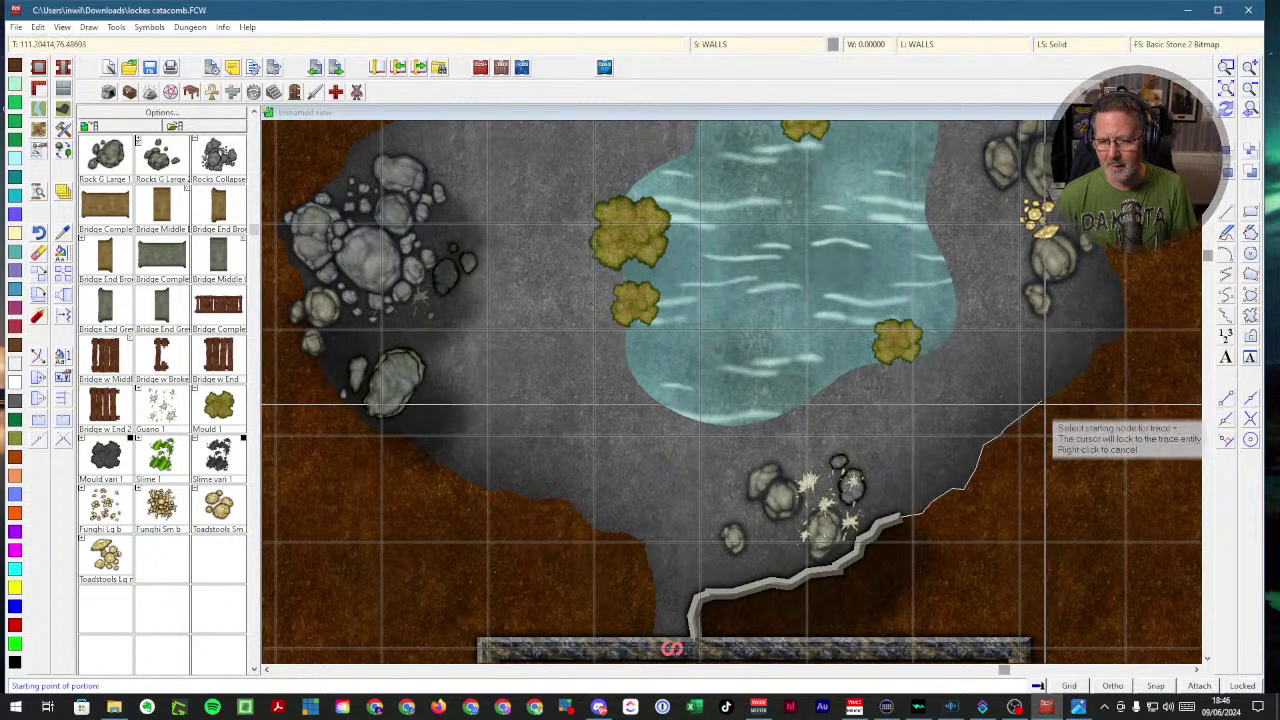
{"action": "left_click", "coordinate": [1044, 406]}
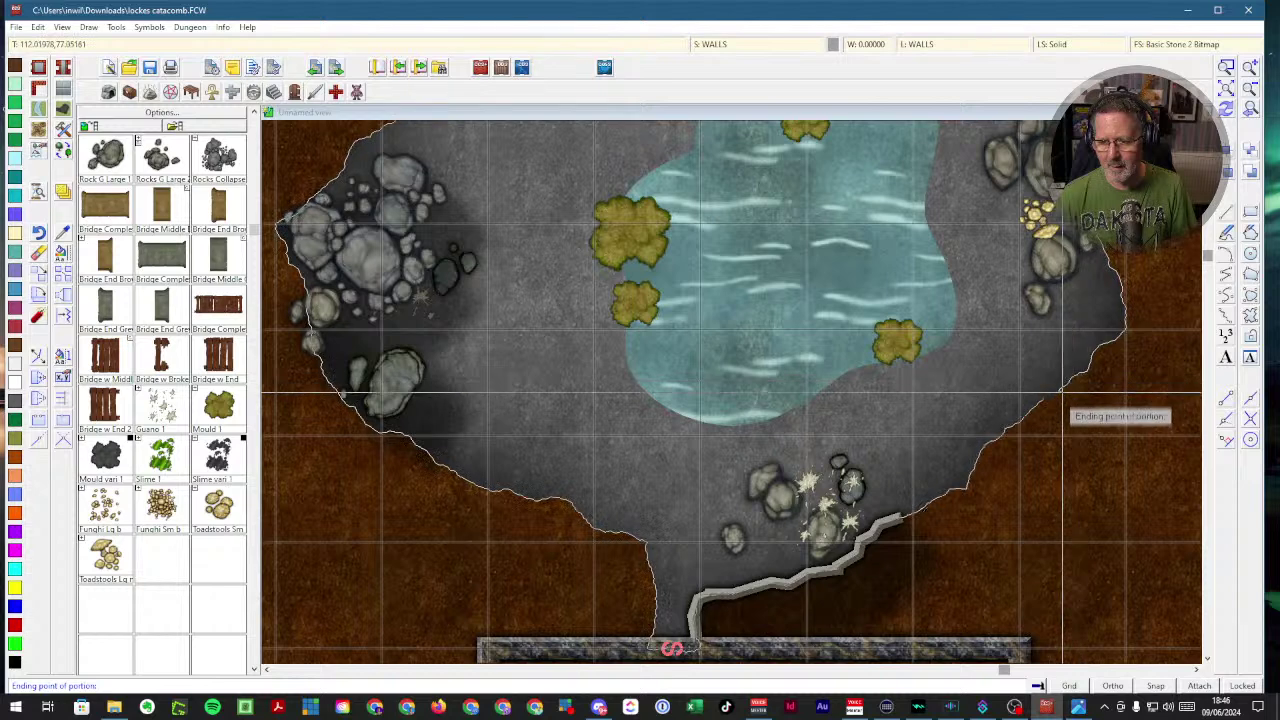
{"action": "left_click", "coordinate": [1038, 400]}
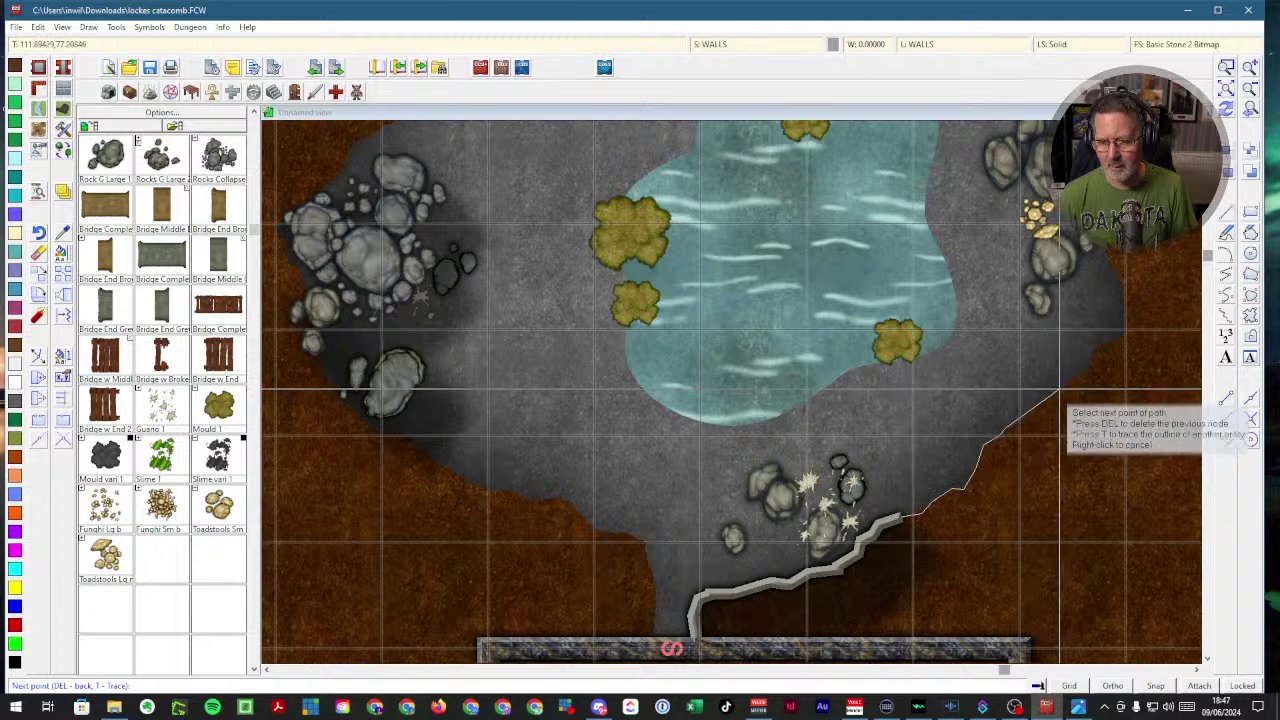
{"action": "left_click", "coordinate": [1059, 390]}
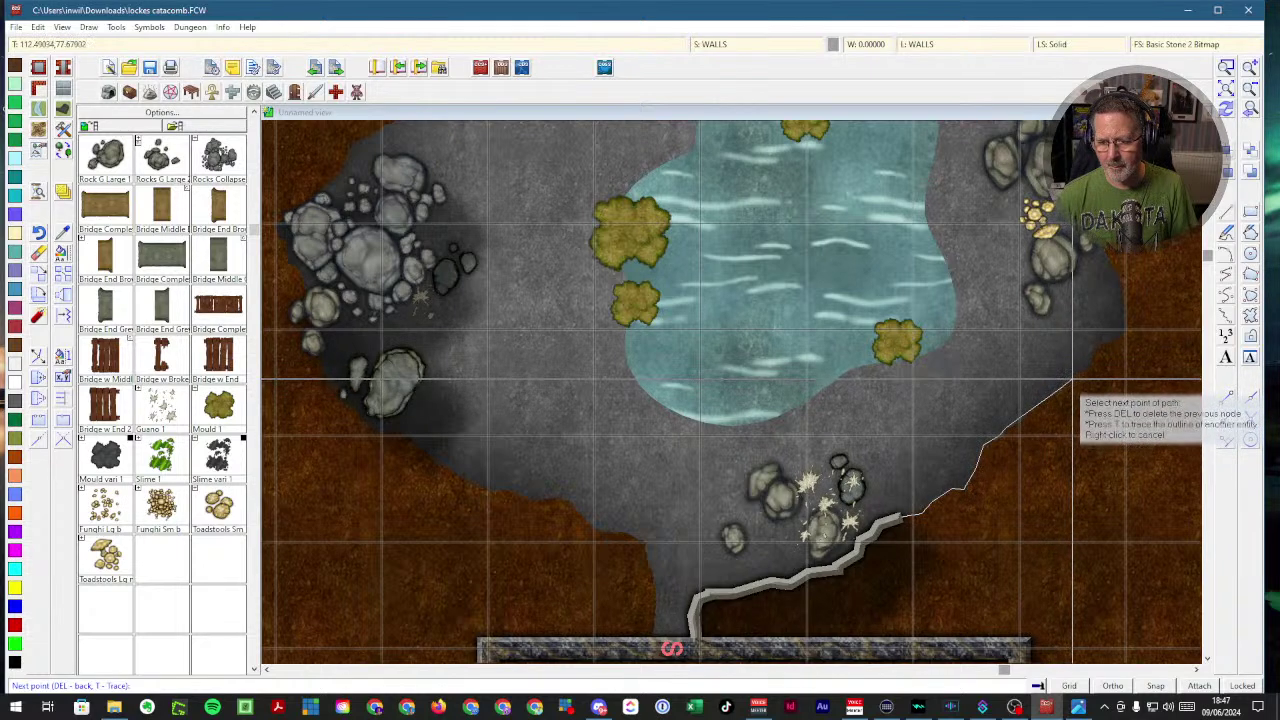
{"action": "right_click", "coordinate": [1072, 378]}
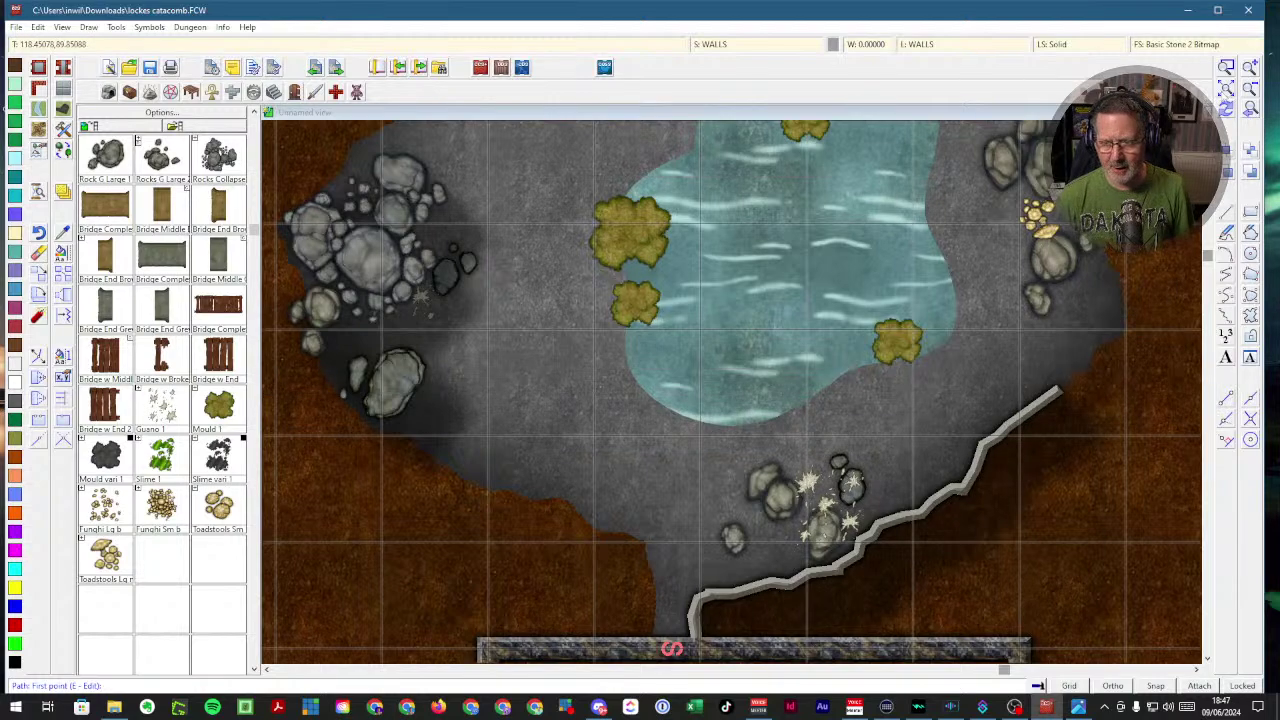
- Try to draw a Wall, Stone segment by tracing the outline of the cave's upper-right edge
{"action": "left_click", "coordinate": [1225, 89]}
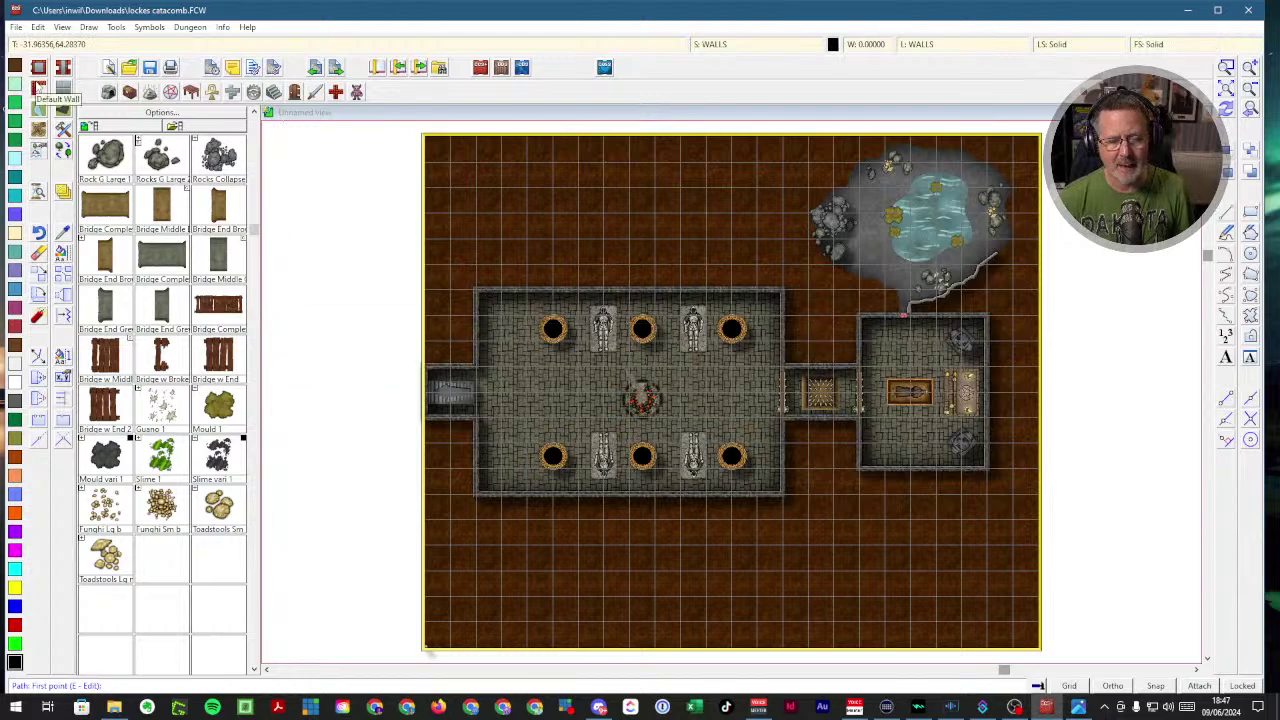
{"action": "right_click", "coordinate": [38, 88]}
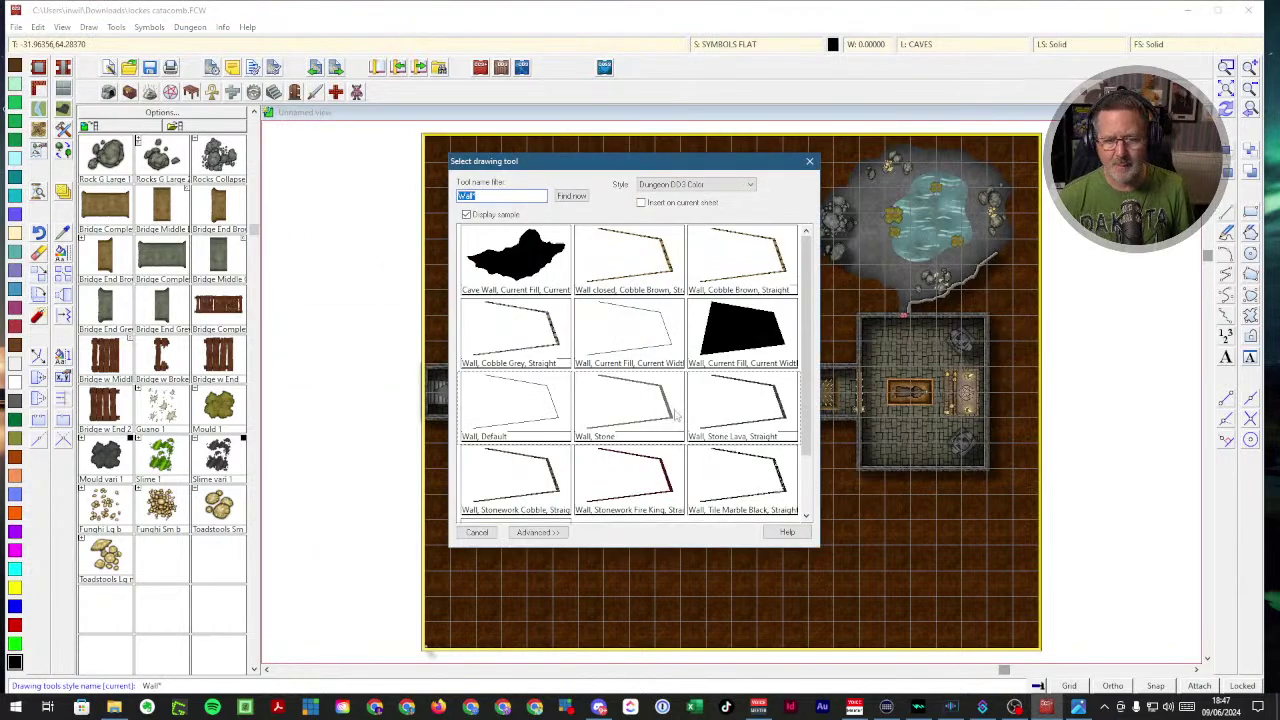
{"action": "left_click", "coordinate": [638, 414]}
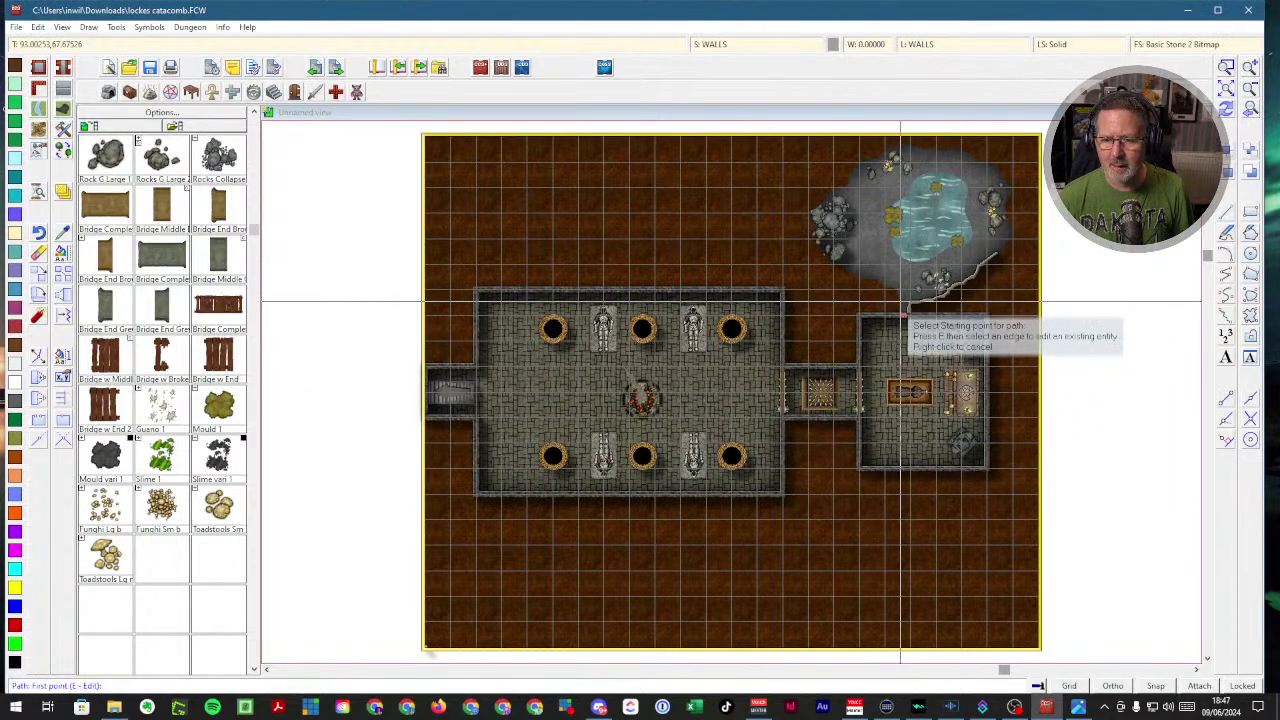
{"action": "left_click", "coordinate": [1226, 67]}
{"action": "left_click", "coordinate": [751, 157]}
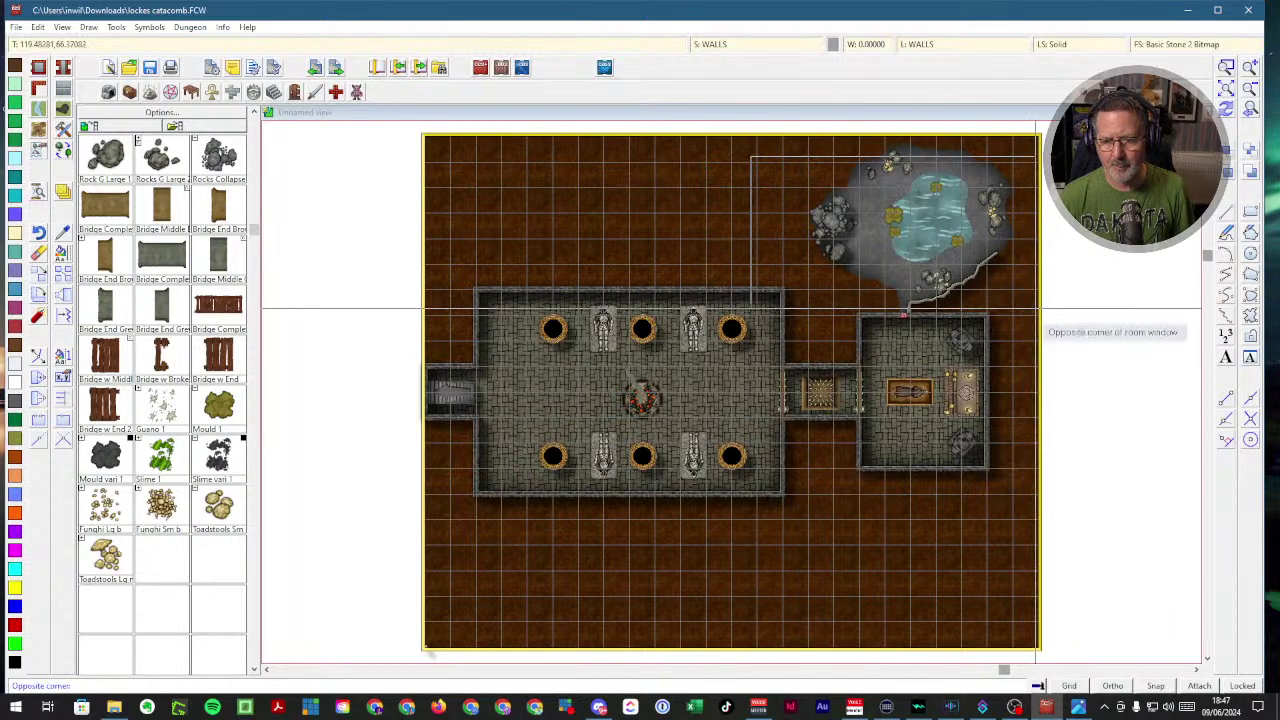
{"action": "left_click", "coordinate": [1036, 310]}
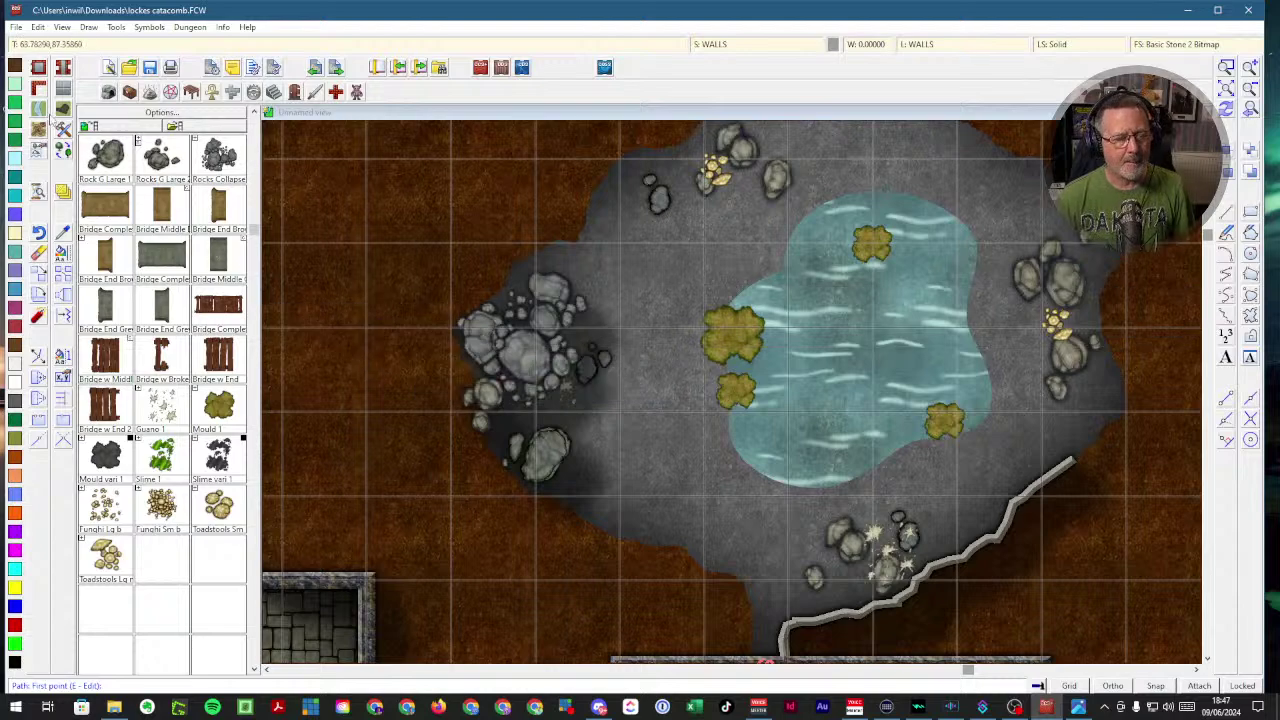
{"action": "left_click", "coordinate": [38, 90]}
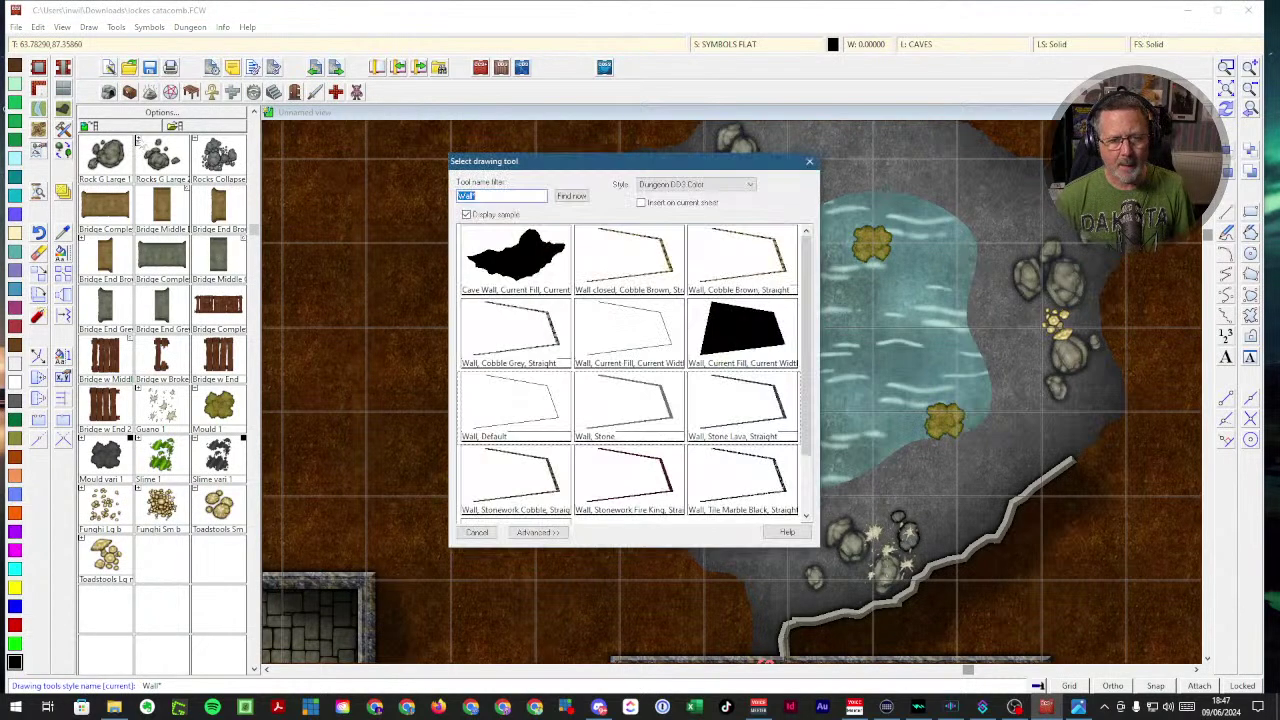
{"action": "double_click", "coordinate": [665, 412]}
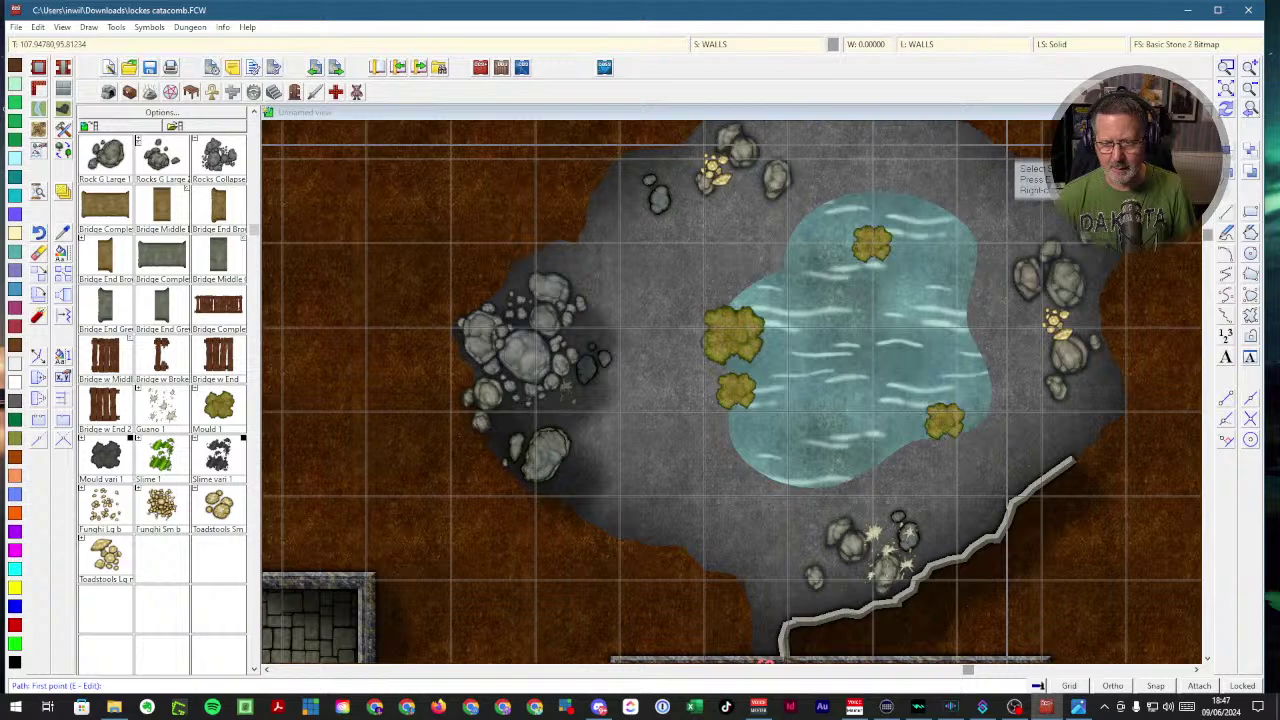
{"action": "key", "text": "e"}
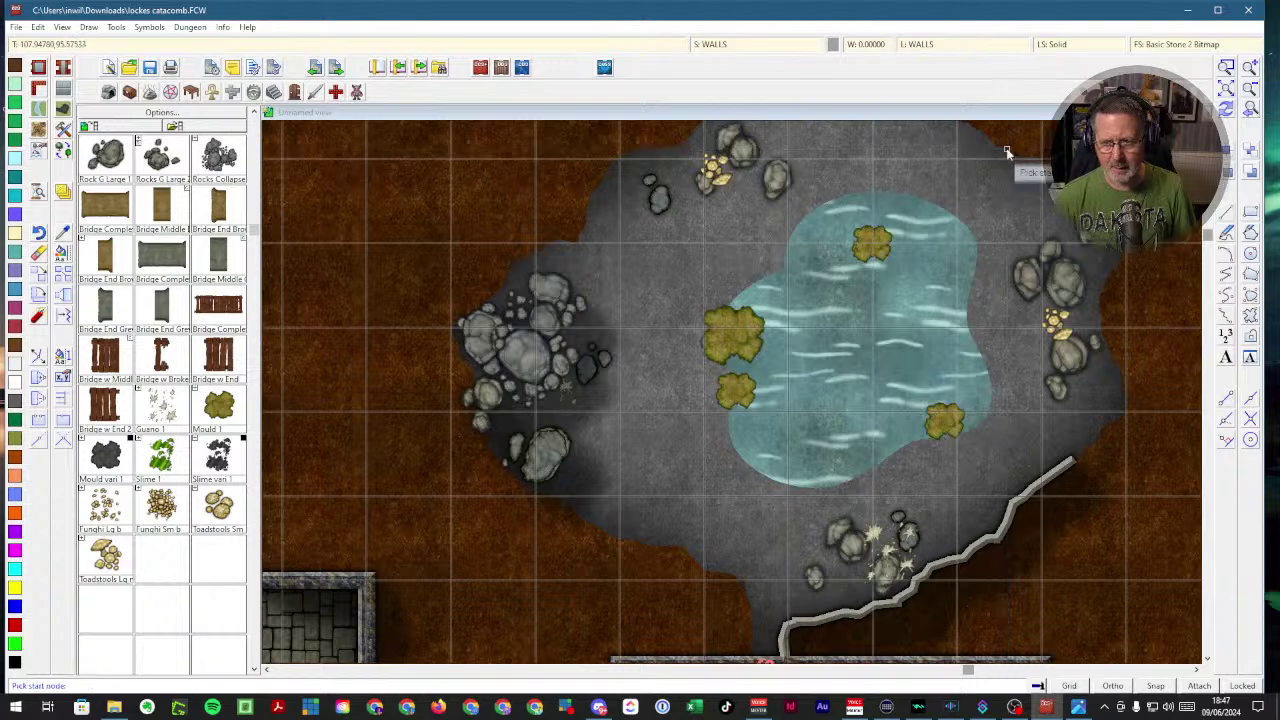
{"action": "left_click", "coordinate": [1007, 151]}
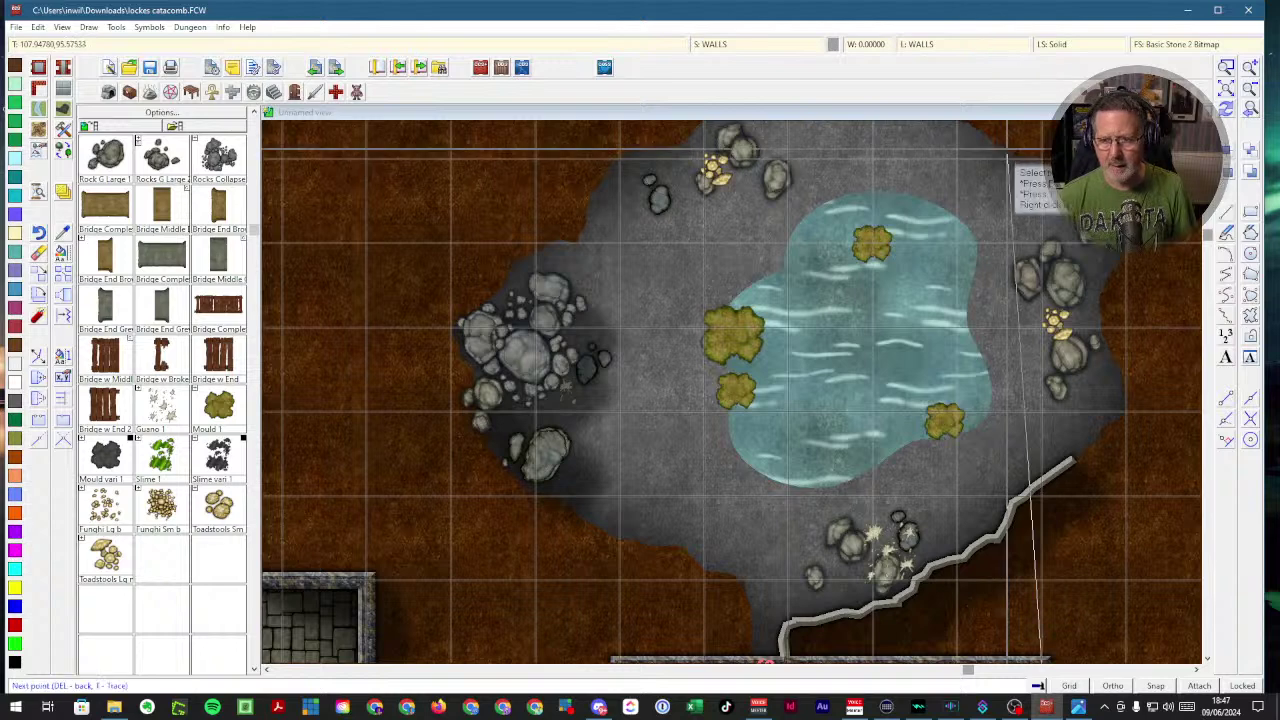
{"action": "key", "text": "t"}
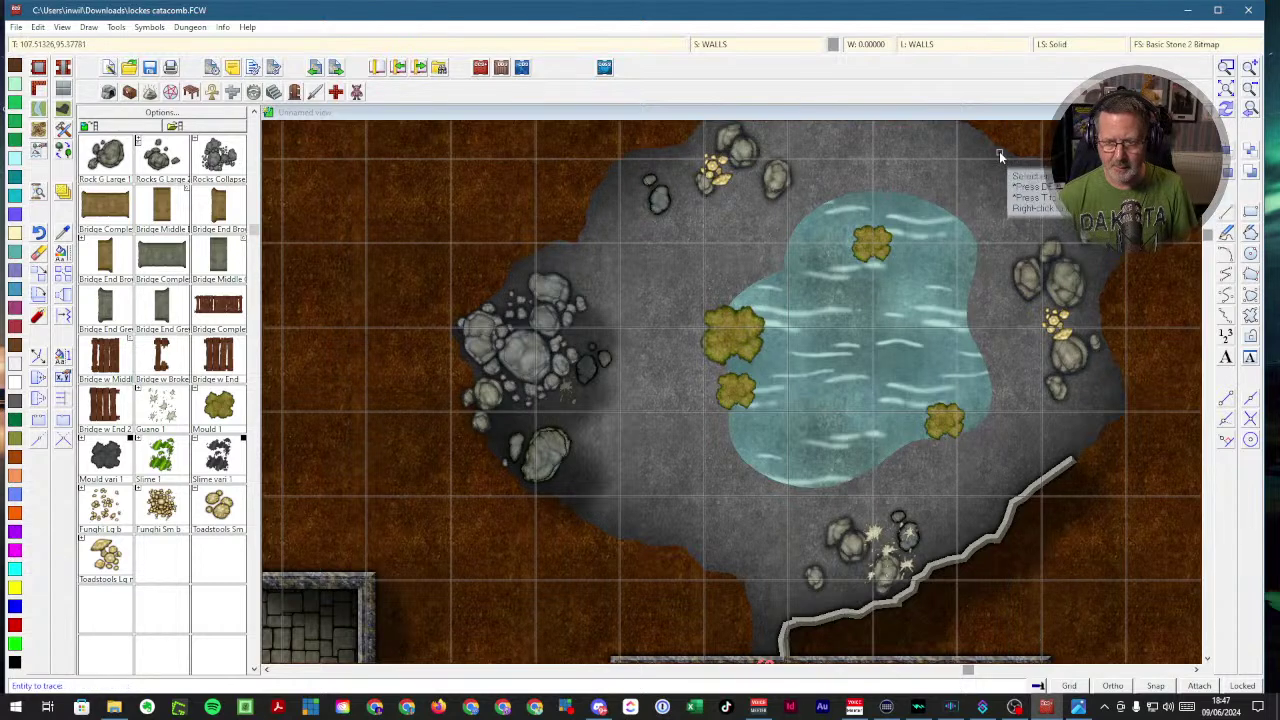
{"action": "left_click", "coordinate": [1112, 283]}
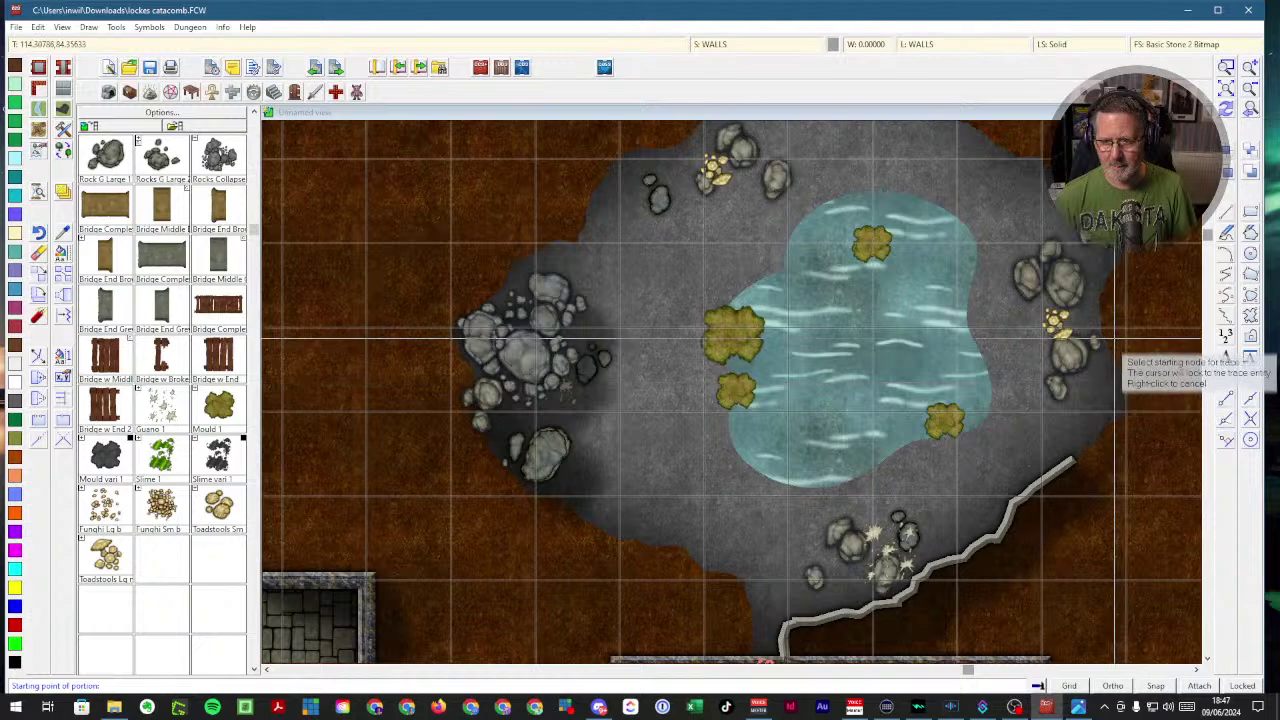
{"action": "scroll", "coordinate": [1103, 366], "scroll_direction": "down", "scroll_amount": 1}
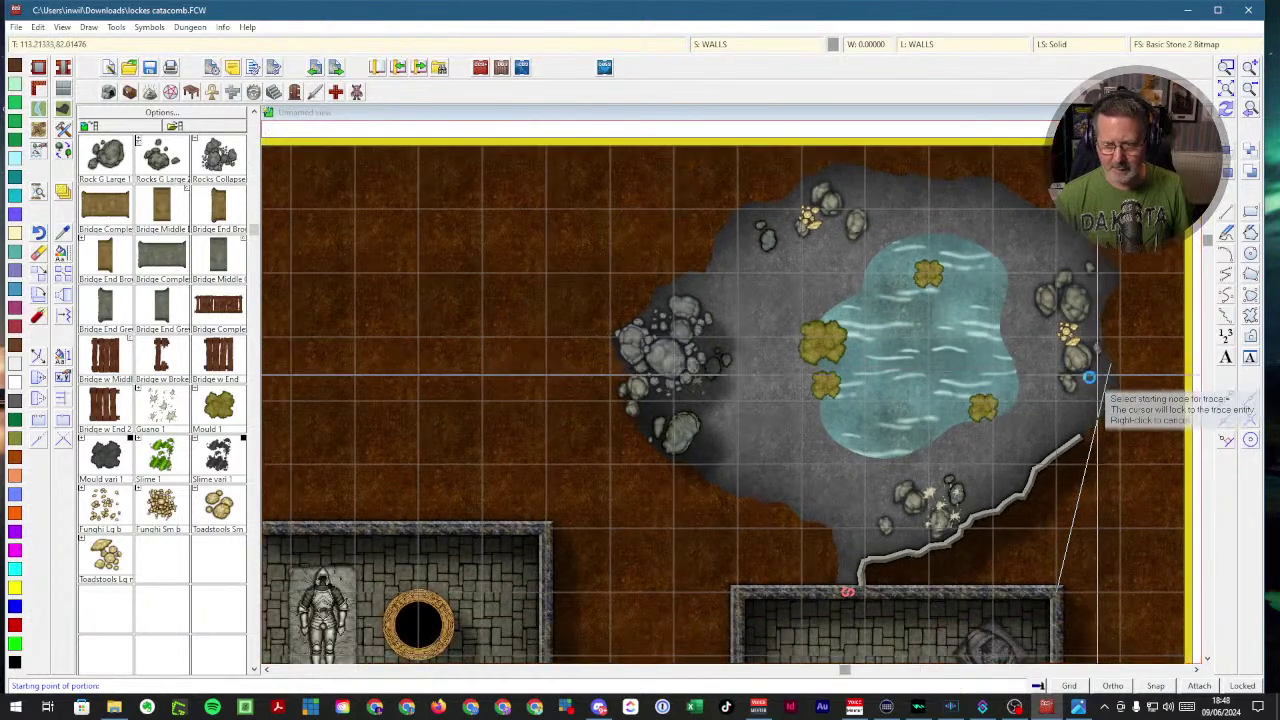
{"action": "scroll", "coordinate": [1090, 377], "scroll_direction": "down", "scroll_amount": 2}
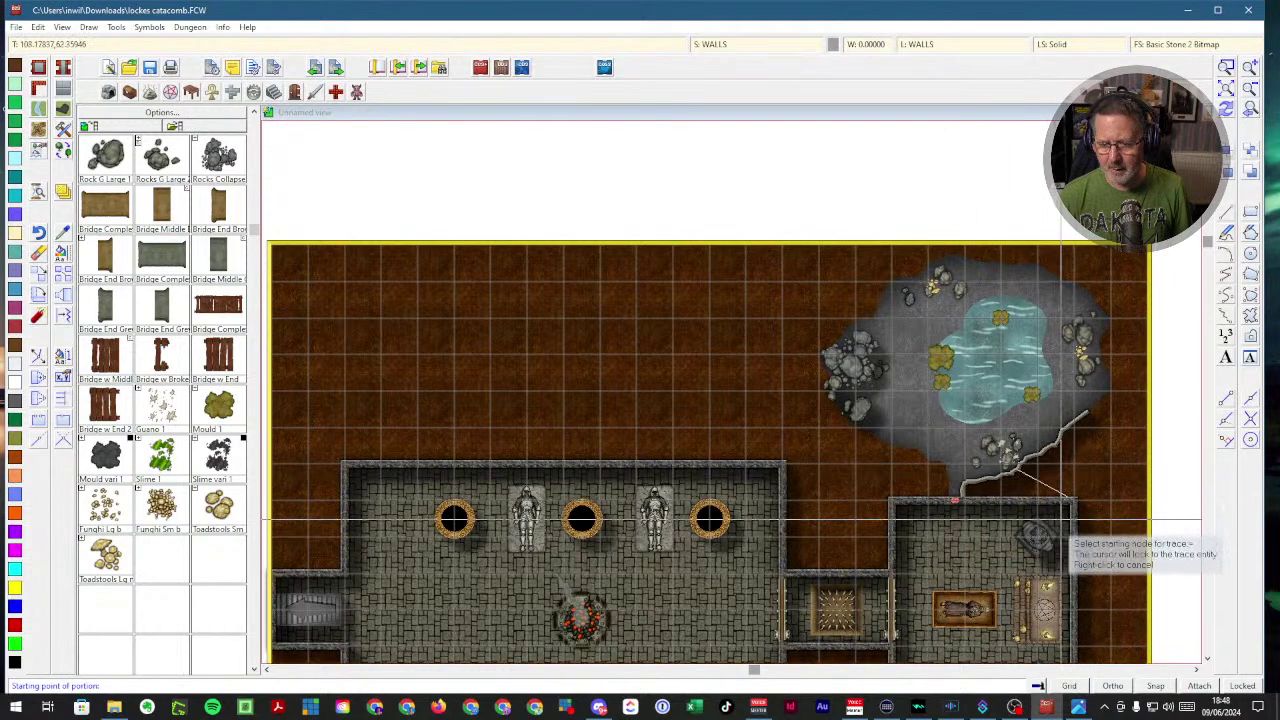
{"action": "left_click", "coordinate": [1064, 514]}
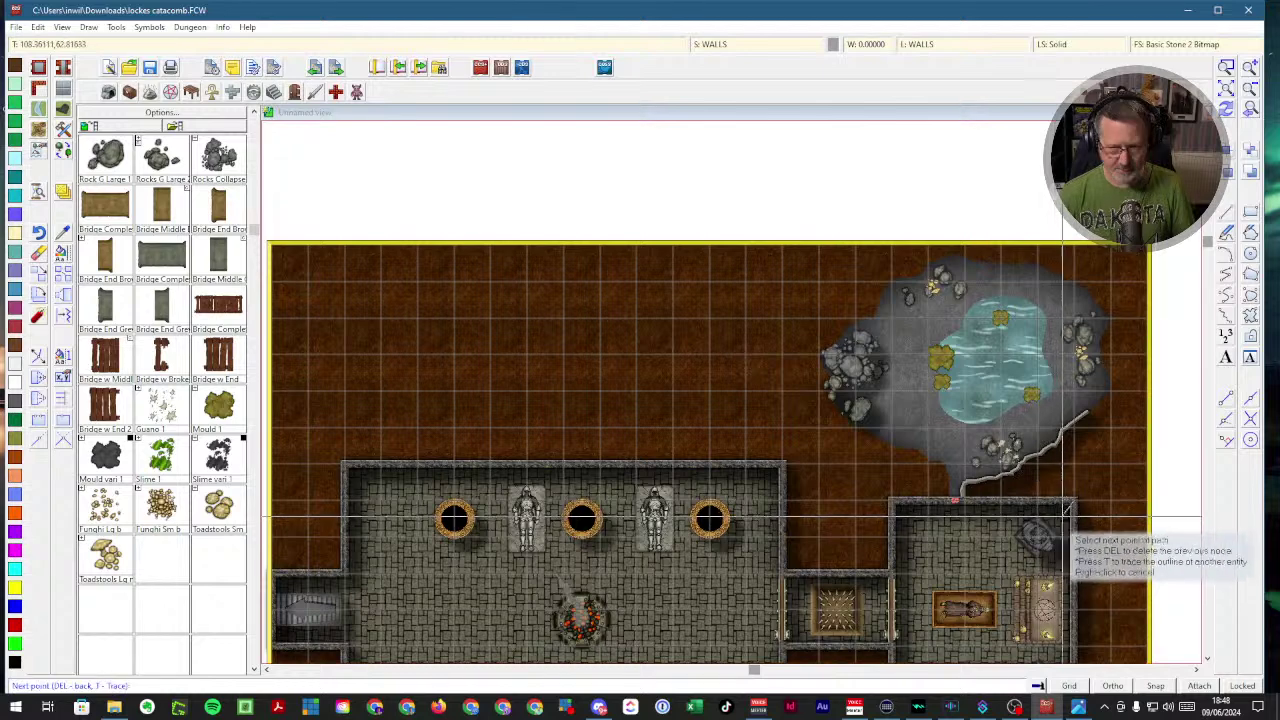
{"action": "right_click", "coordinate": [1088, 494]}
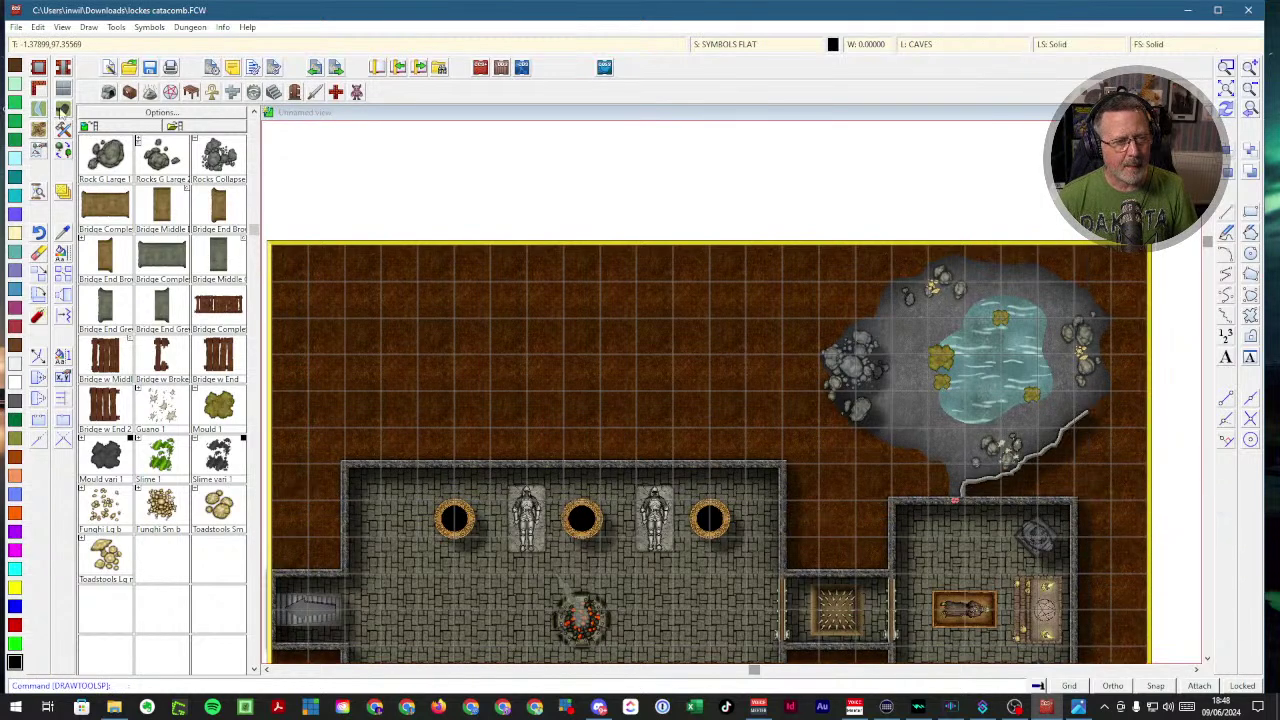
{"action": "left_click", "coordinate": [40, 90]}
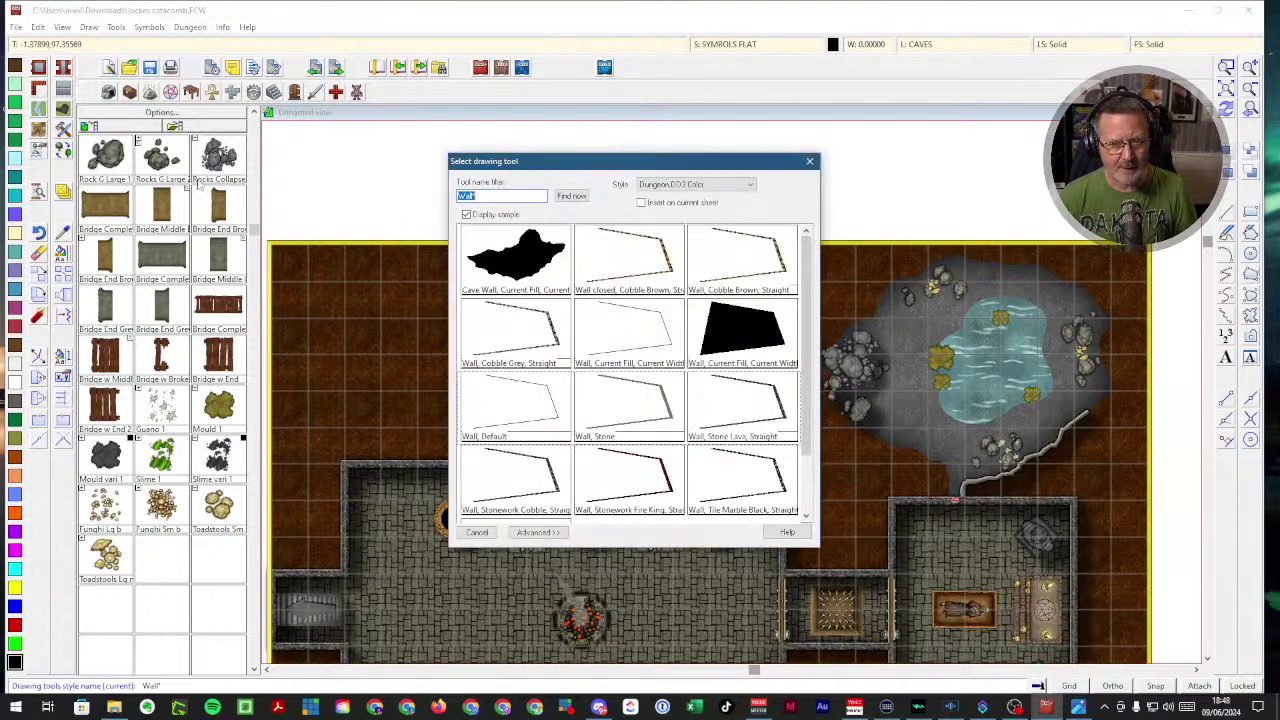
{"action": "double_click", "coordinate": [650, 425]}
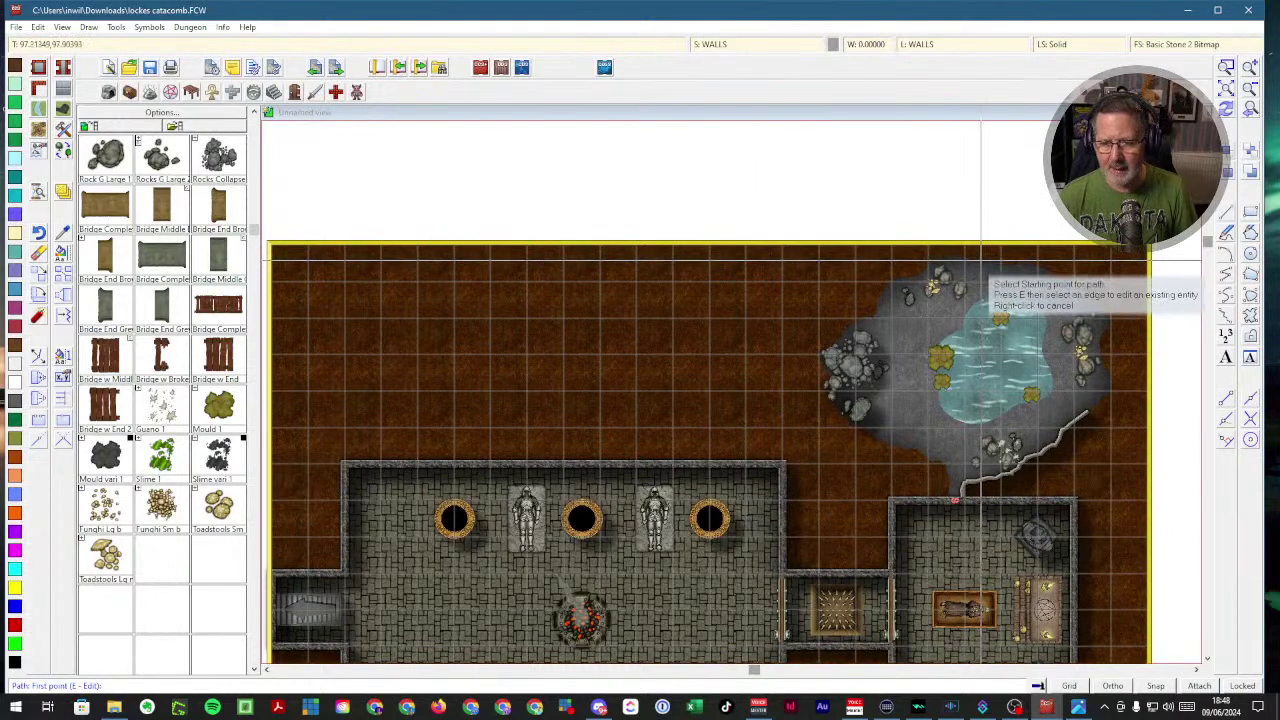
{"action": "key", "text": "e"}
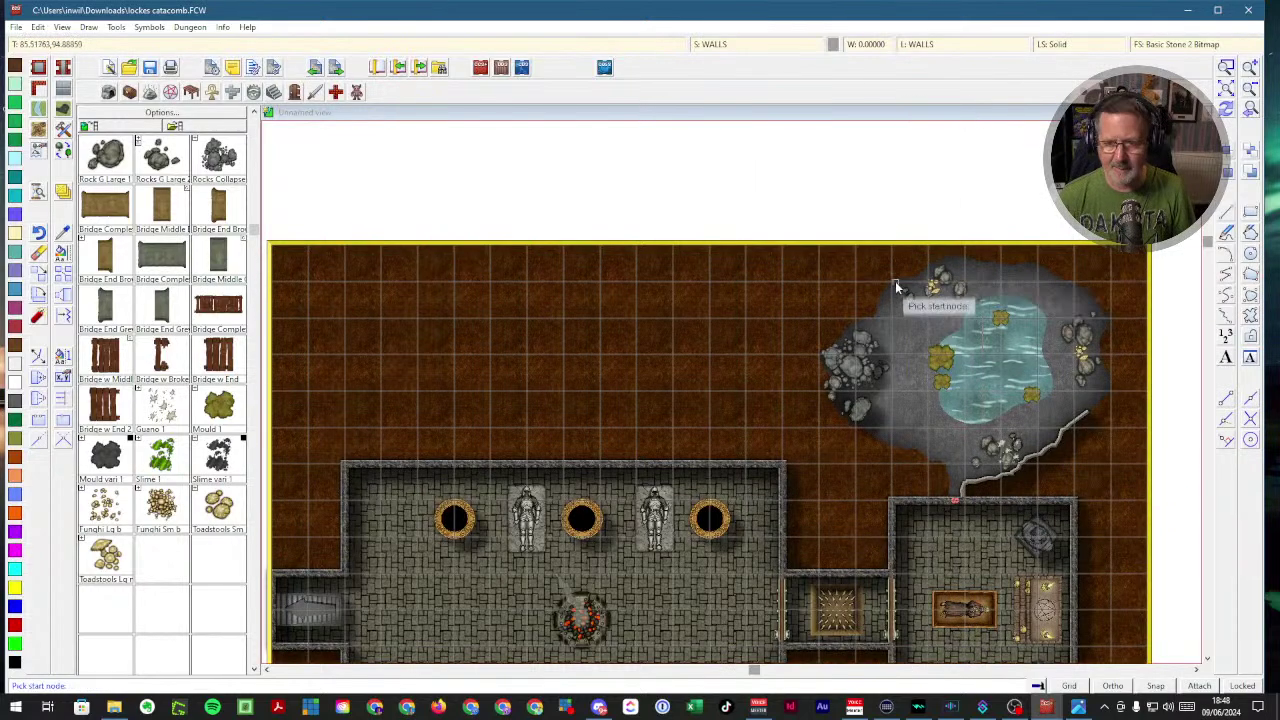
{"action": "left_click", "coordinate": [885, 288]}
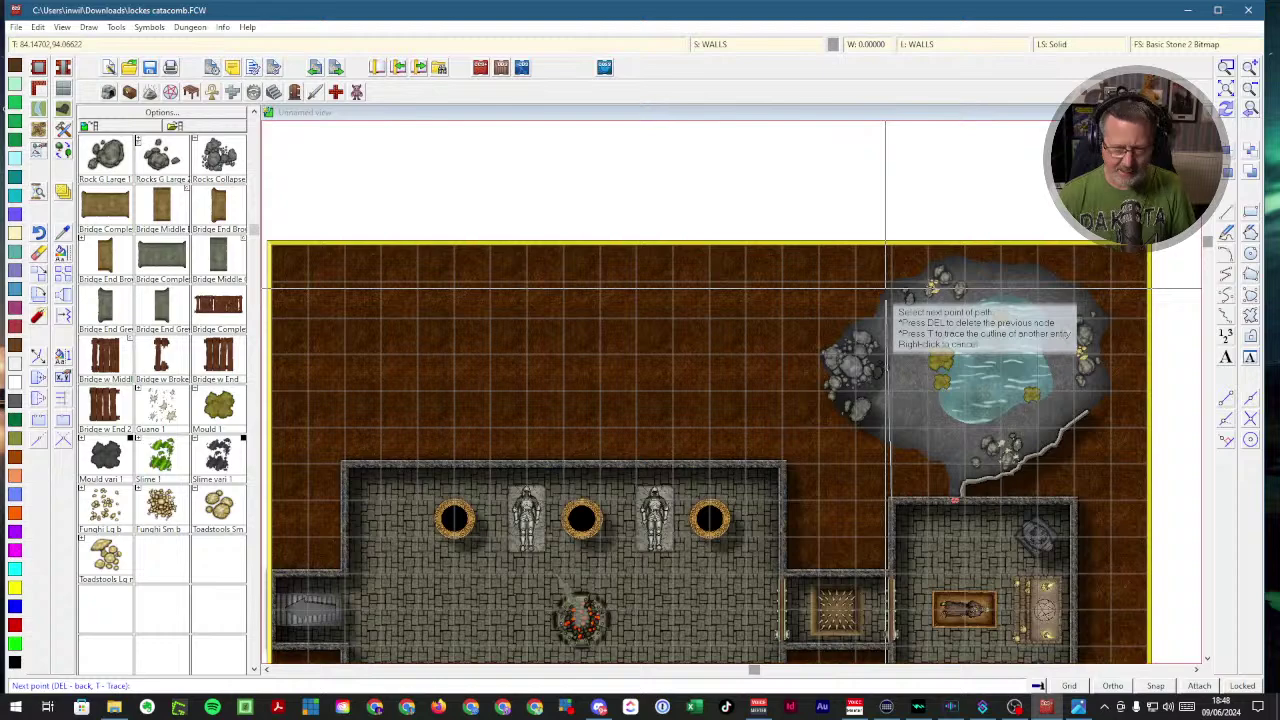
{"action": "key", "text": "t"}
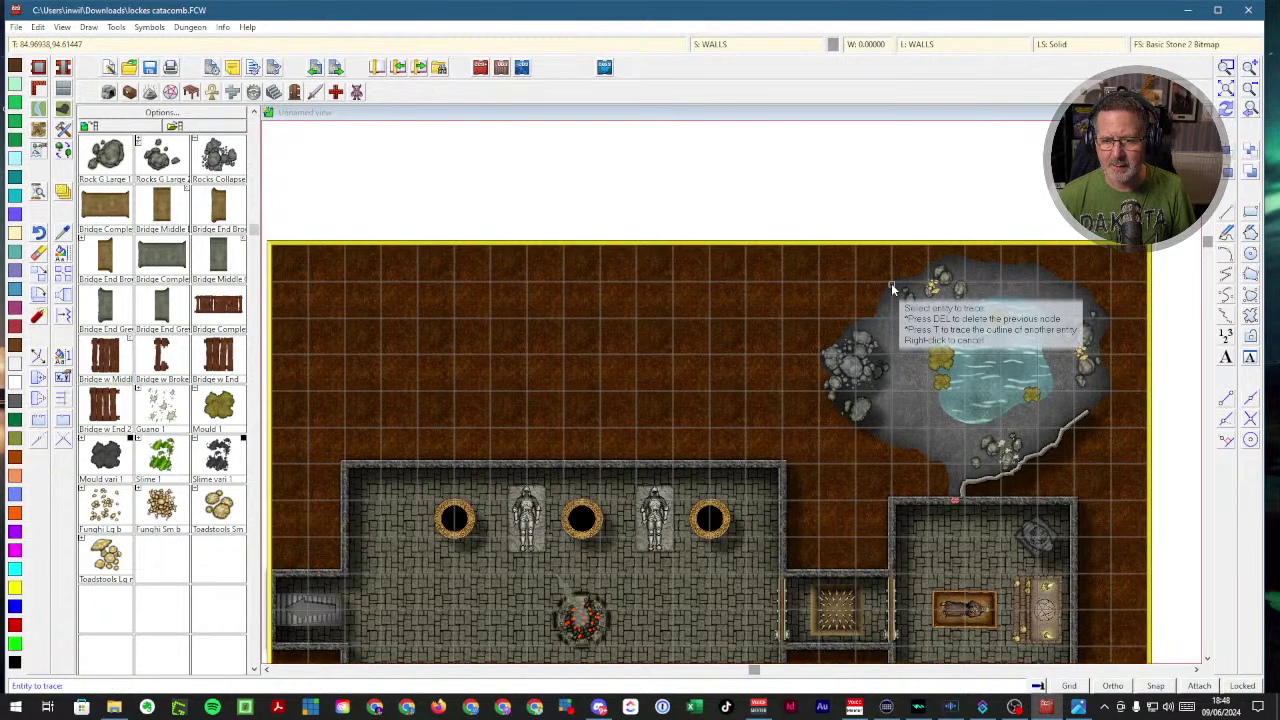
{"action": "left_click", "coordinate": [891, 284]}
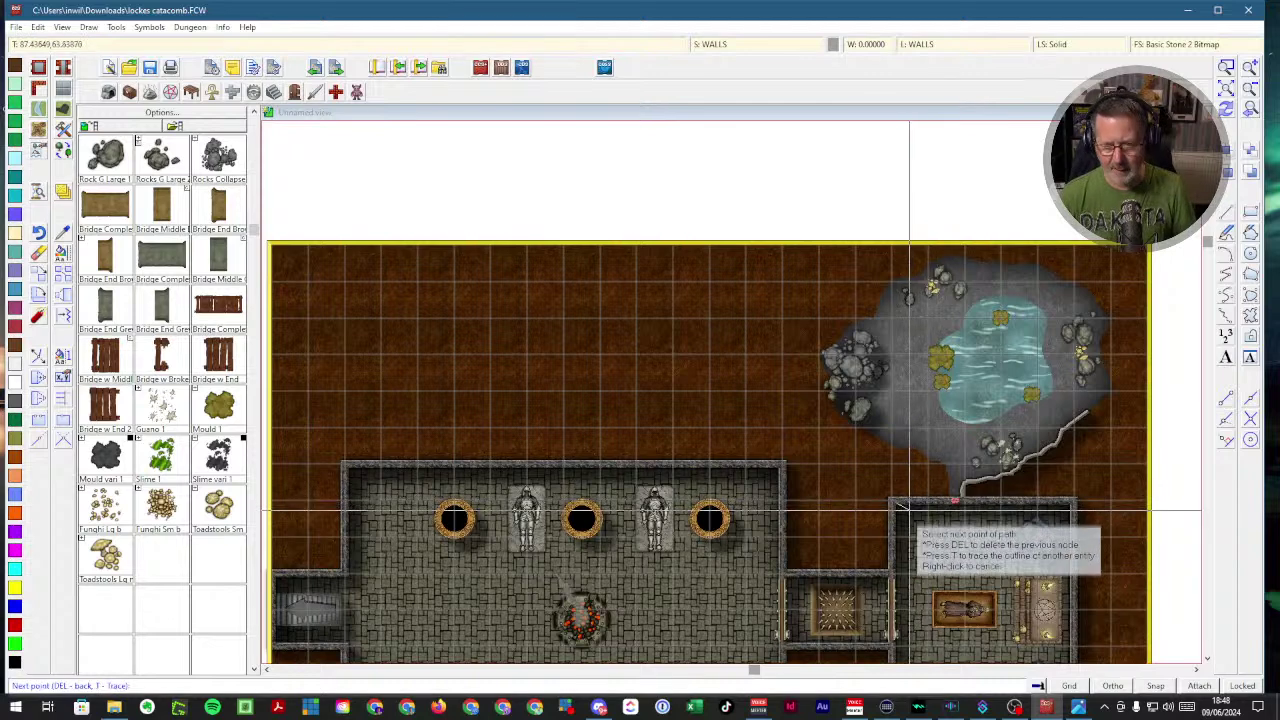
{"action": "right_click", "coordinate": [909, 507]}
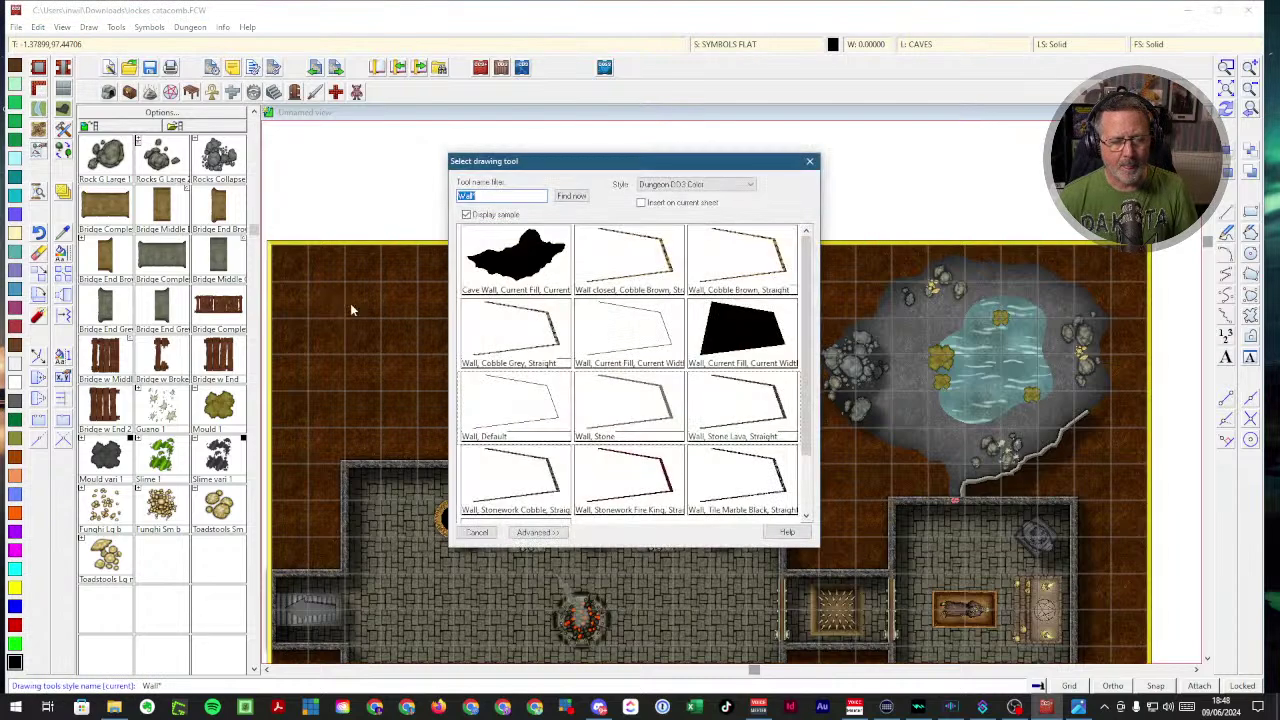
- Start a Wall, Stone path on the cave's top edge and trace the cave outline to extend it toward the upper-right edge
{"action": "double_click", "coordinate": [646, 410]}
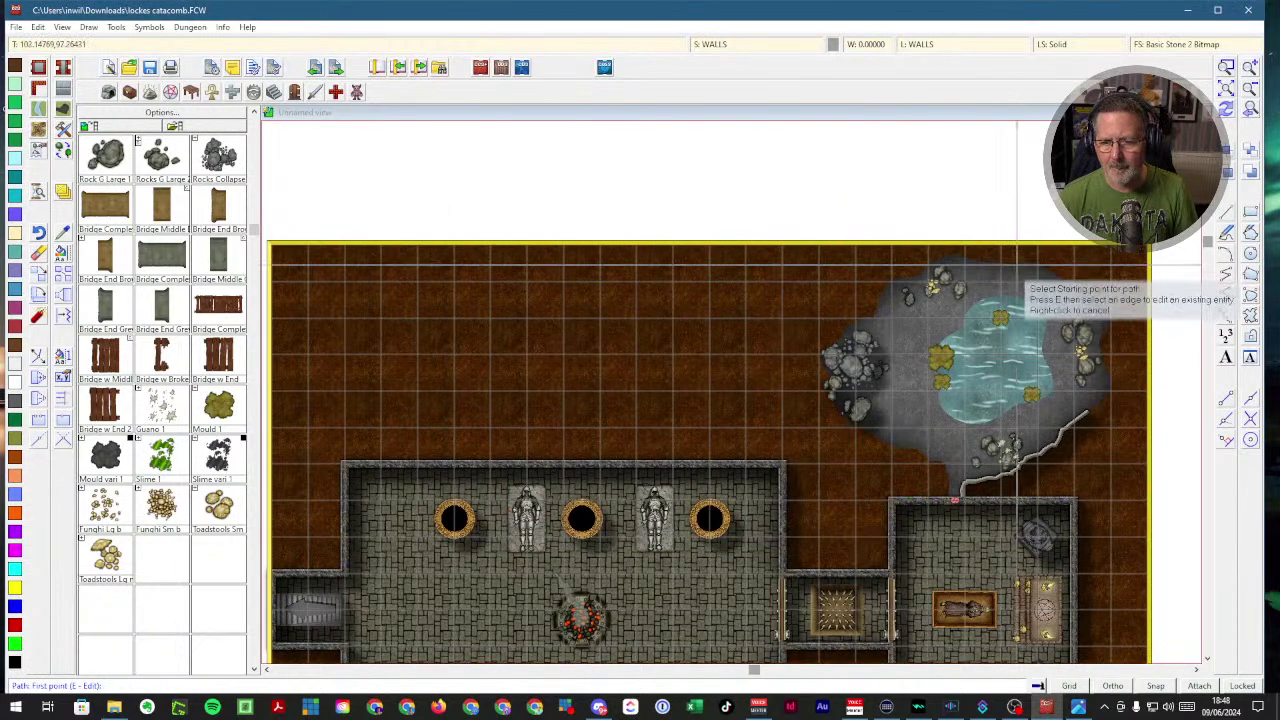
{"action": "left_click", "coordinate": [1017, 283]}
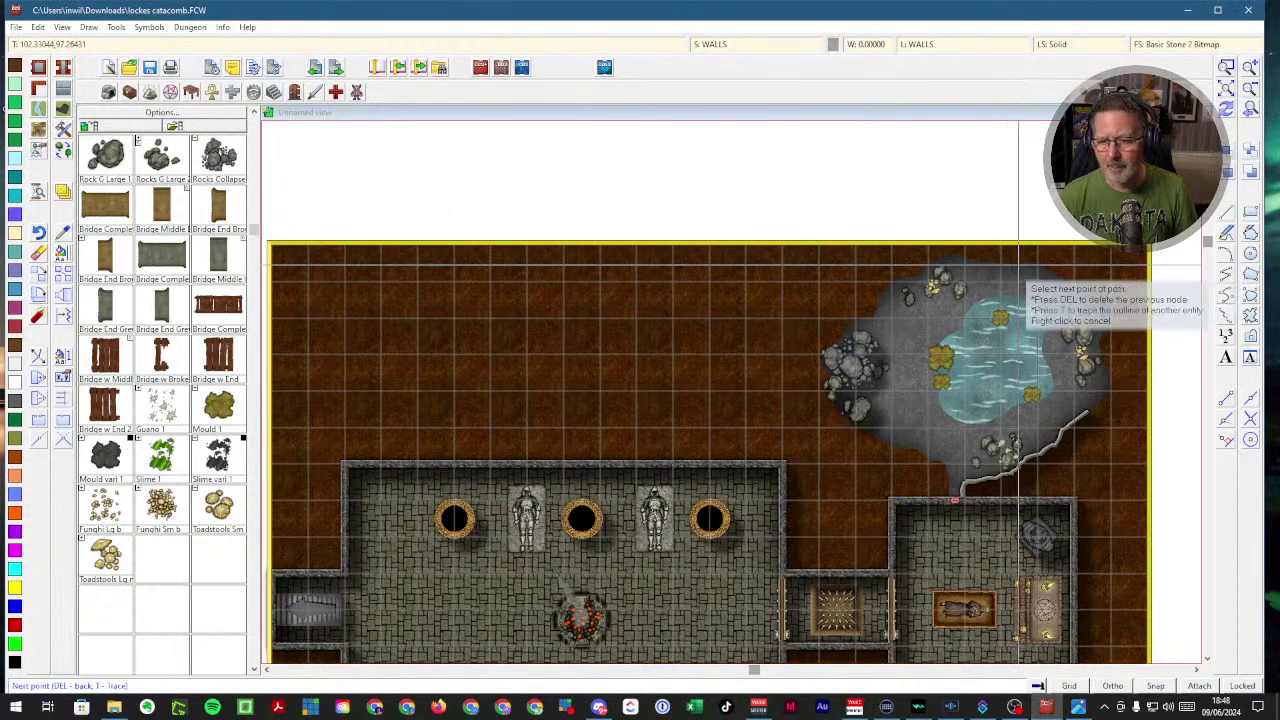
{"action": "key", "text": "t"}
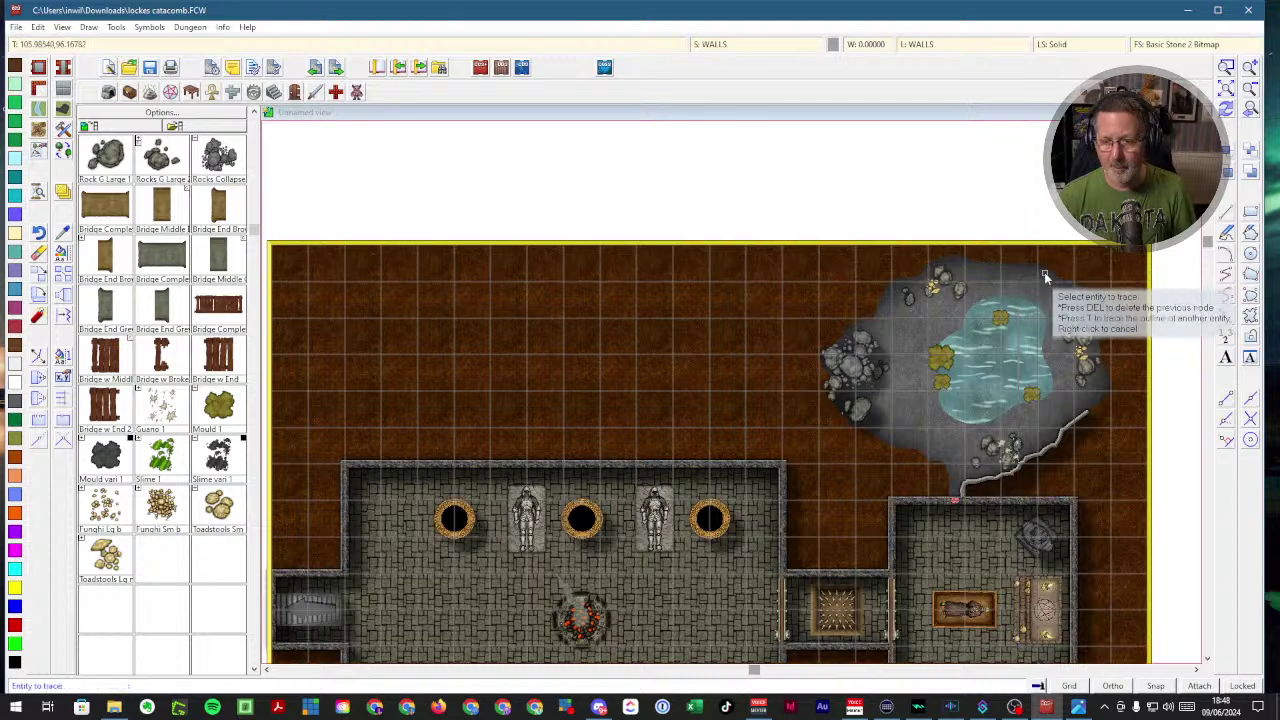
{"action": "left_click", "coordinate": [1024, 264]}
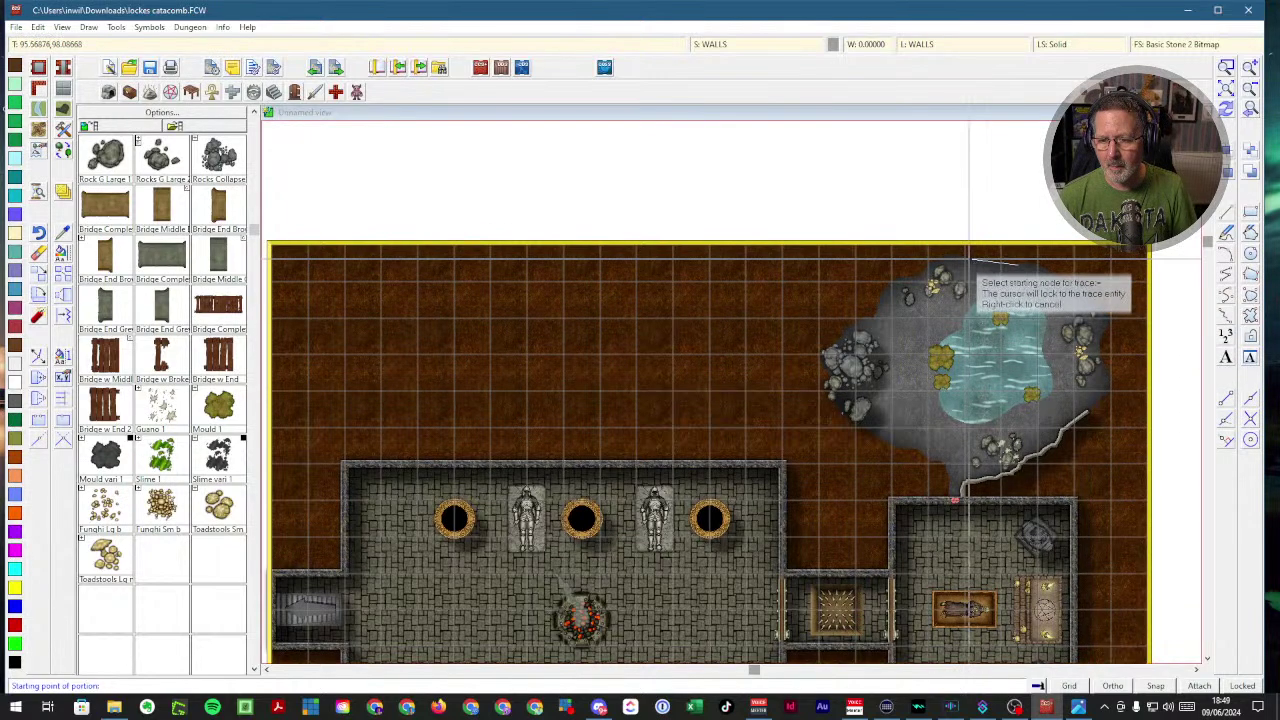
{"action": "left_click", "coordinate": [931, 260]}
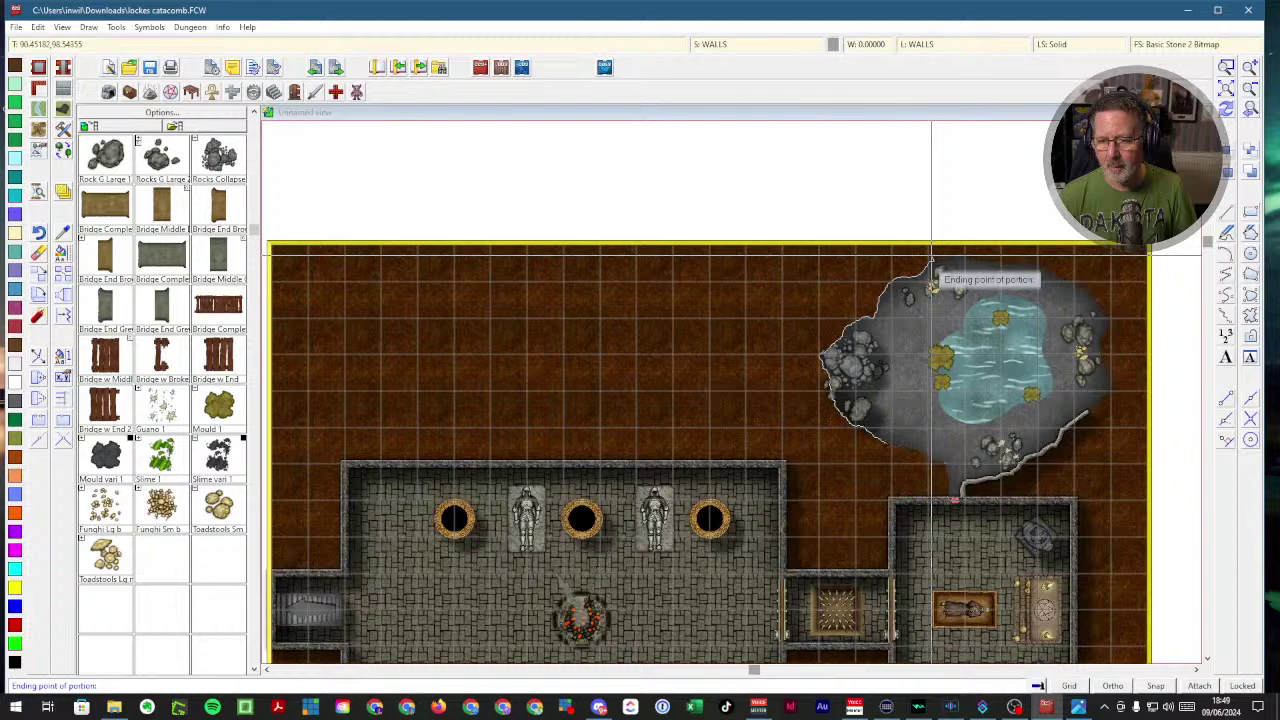
{"action": "left_click", "coordinate": [931, 260]}
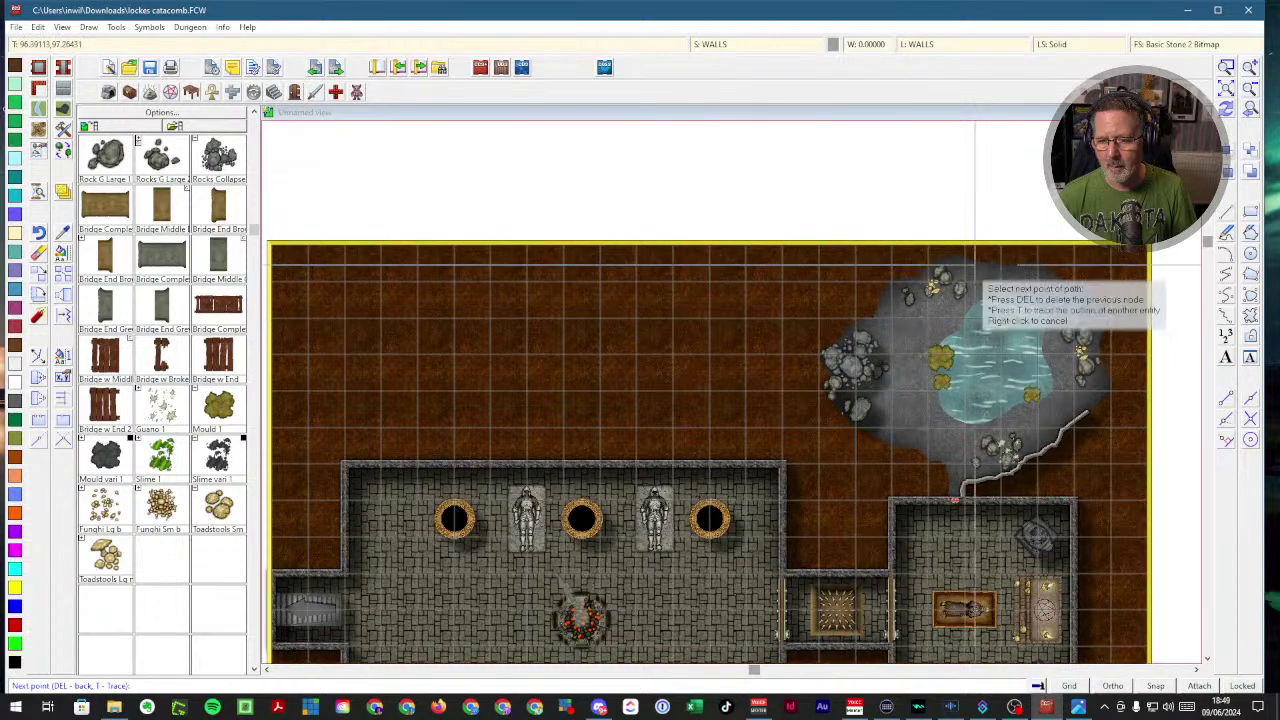
{"action": "key", "text": "t"}
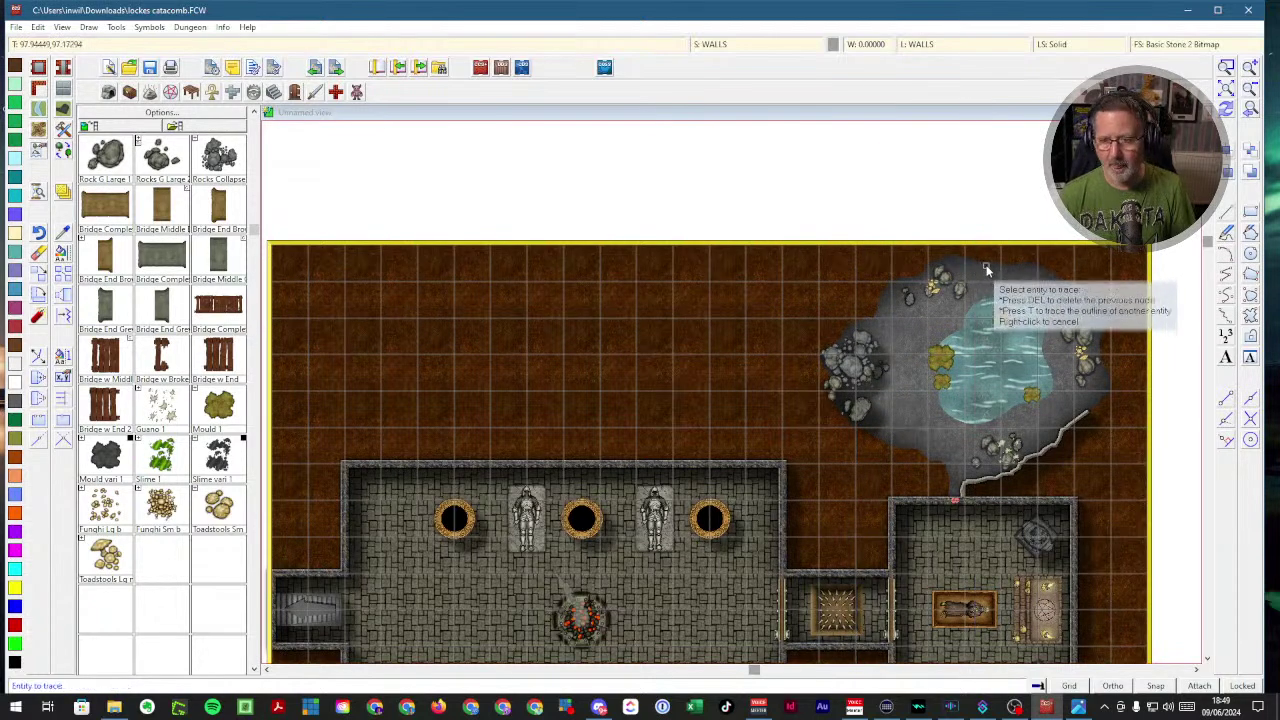
{"action": "left_click", "coordinate": [973, 262]}
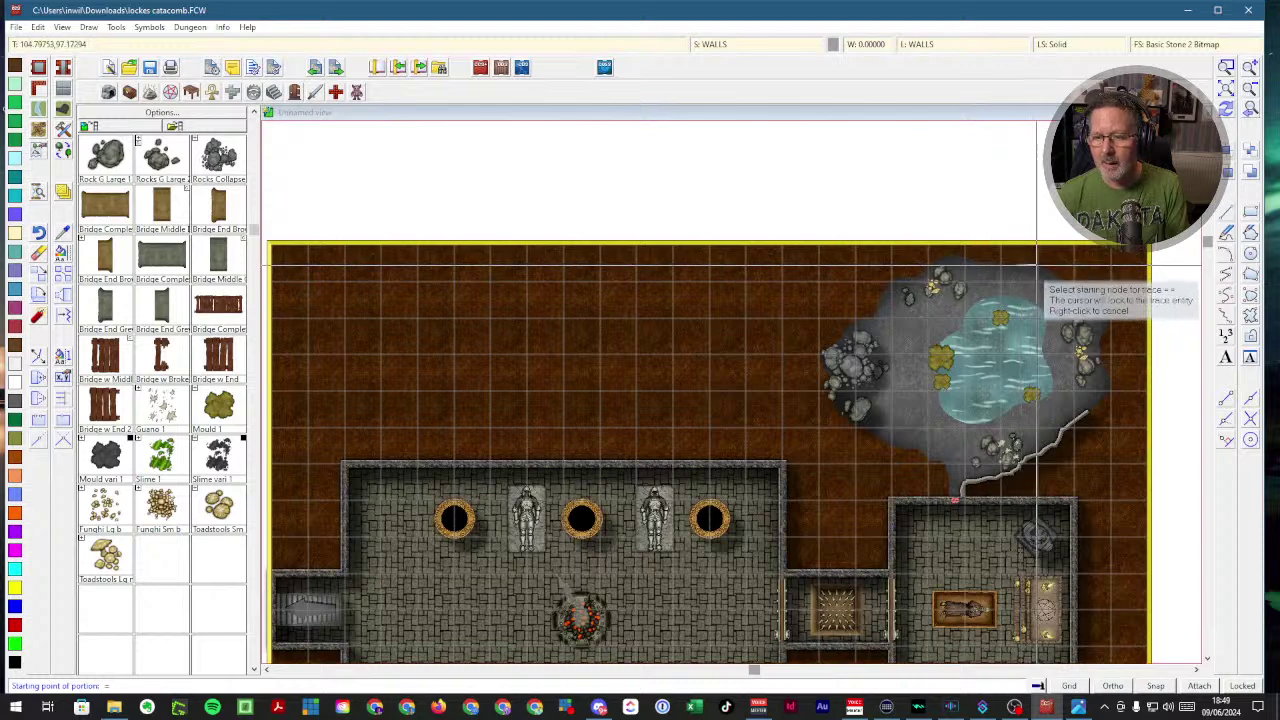
{"action": "left_click", "coordinate": [1036, 265]}
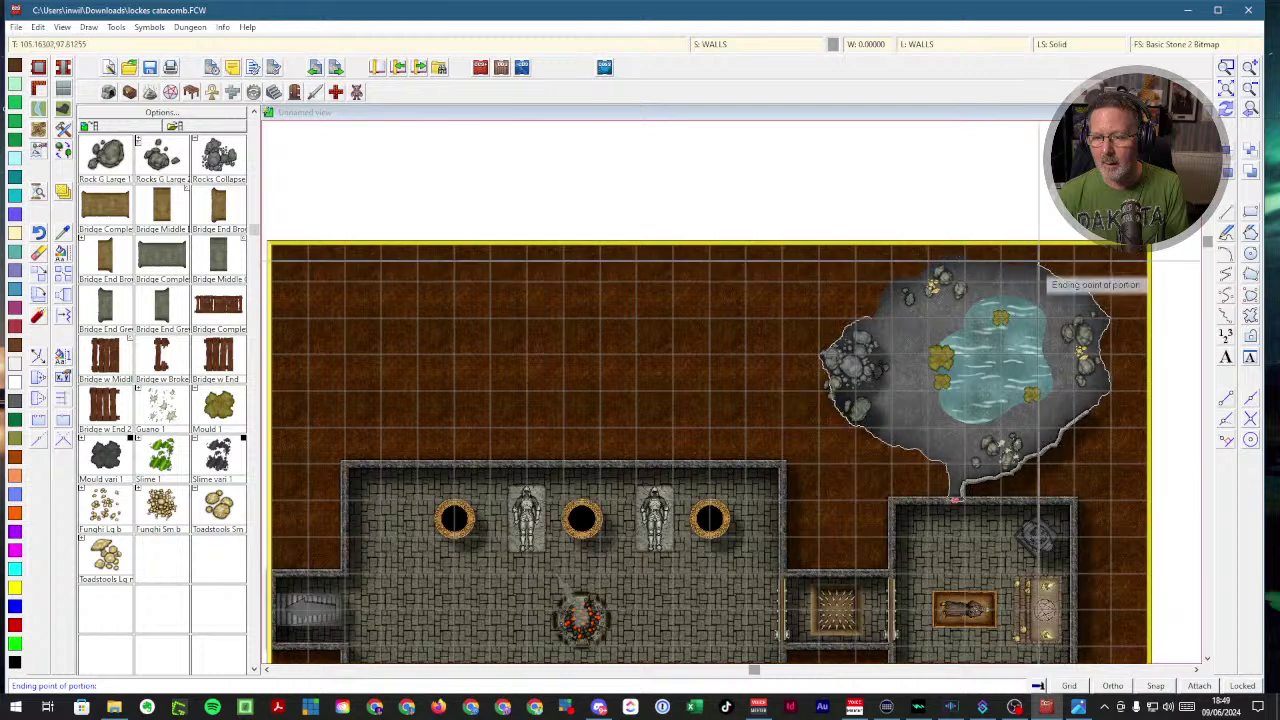
{"action": "left_click", "coordinate": [1036, 264]}
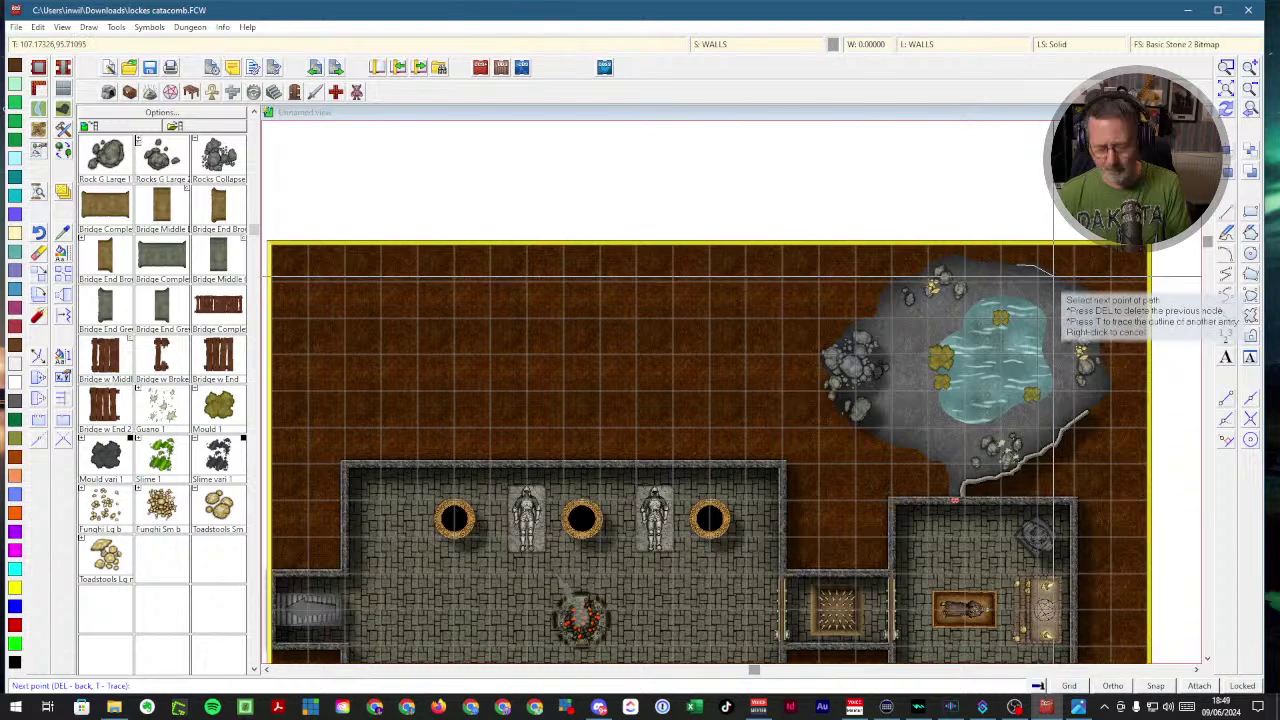
- Complete the cave's wall path by tracing the outline of the cave floor around to its upper edge, and inspect where the wall ends meet
{"action": "key", "text": "t"}
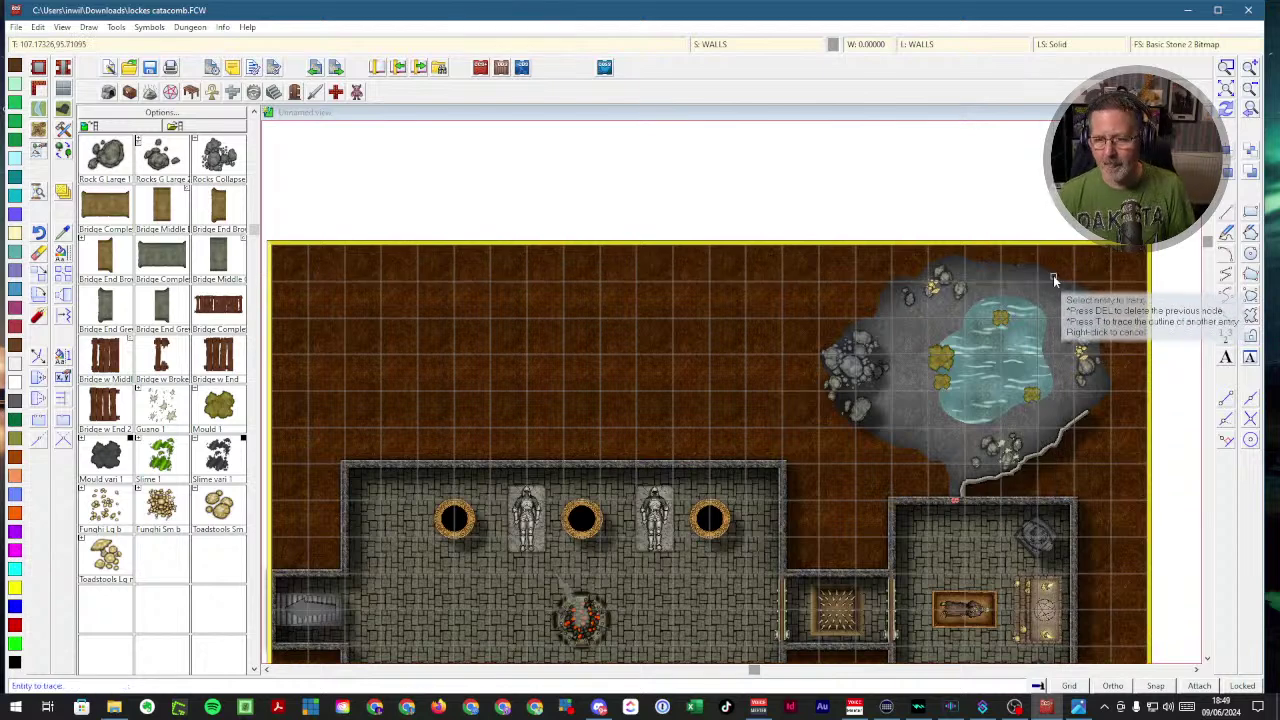
{"action": "left_click", "coordinate": [1051, 272]}
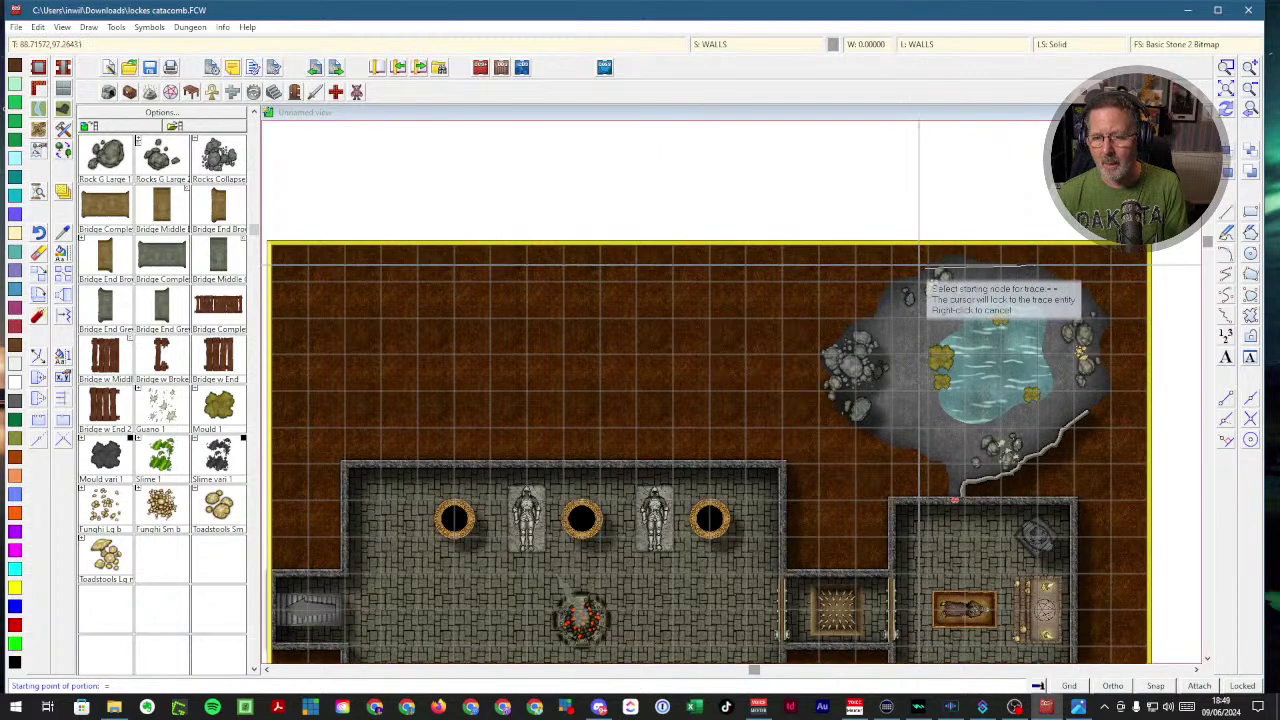
{"action": "left_click", "coordinate": [992, 263]}
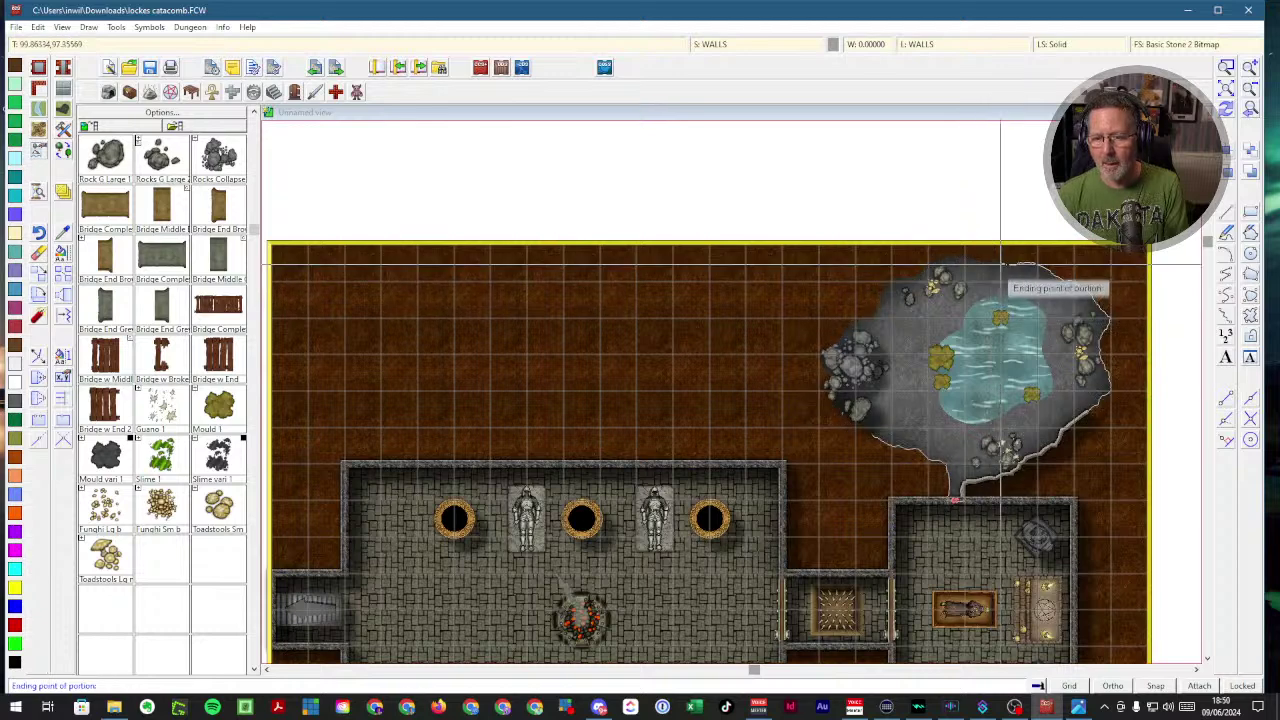
{"action": "left_click", "coordinate": [988, 265]}
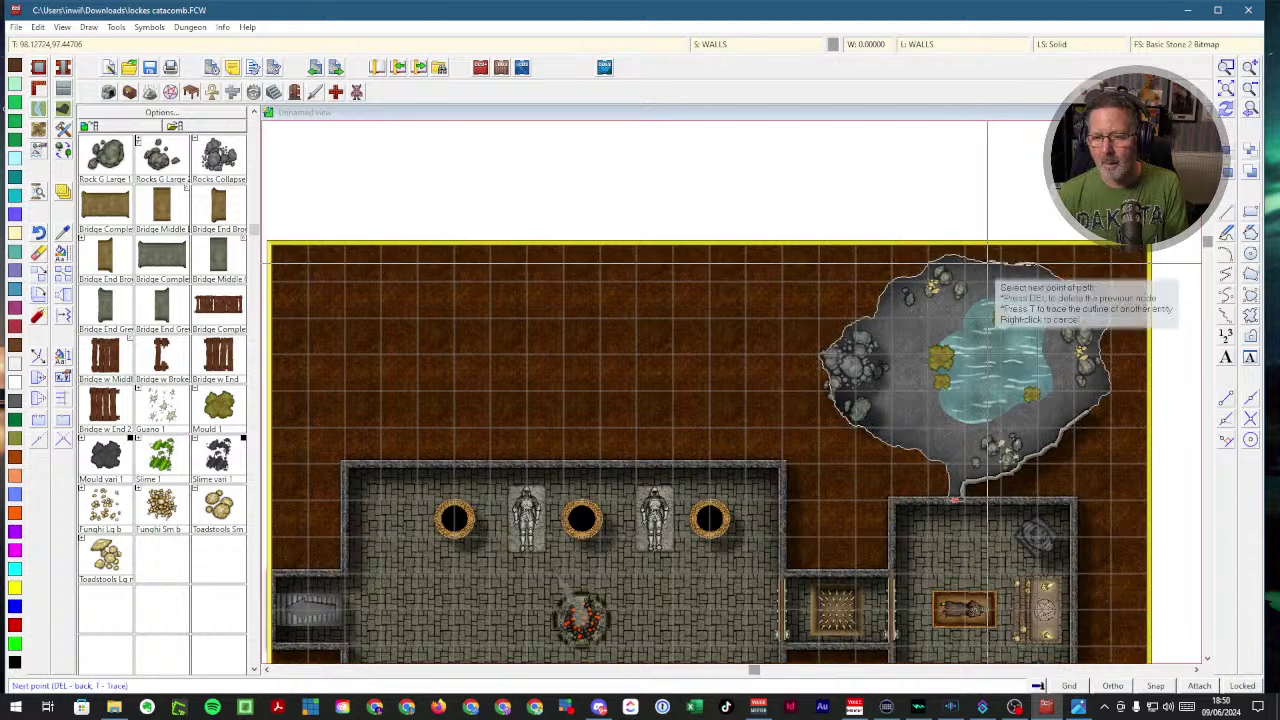
{"action": "right_click", "coordinate": [988, 265]}
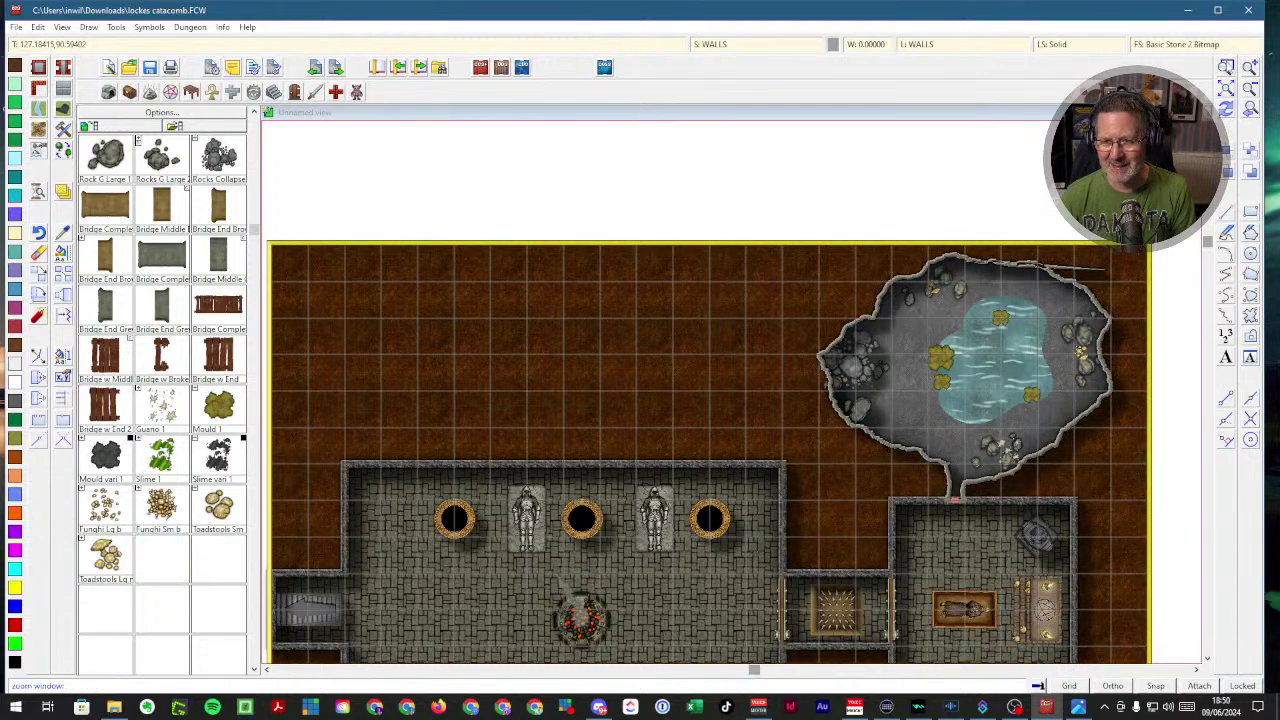
{"action": "left_click", "coordinate": [955, 265]}
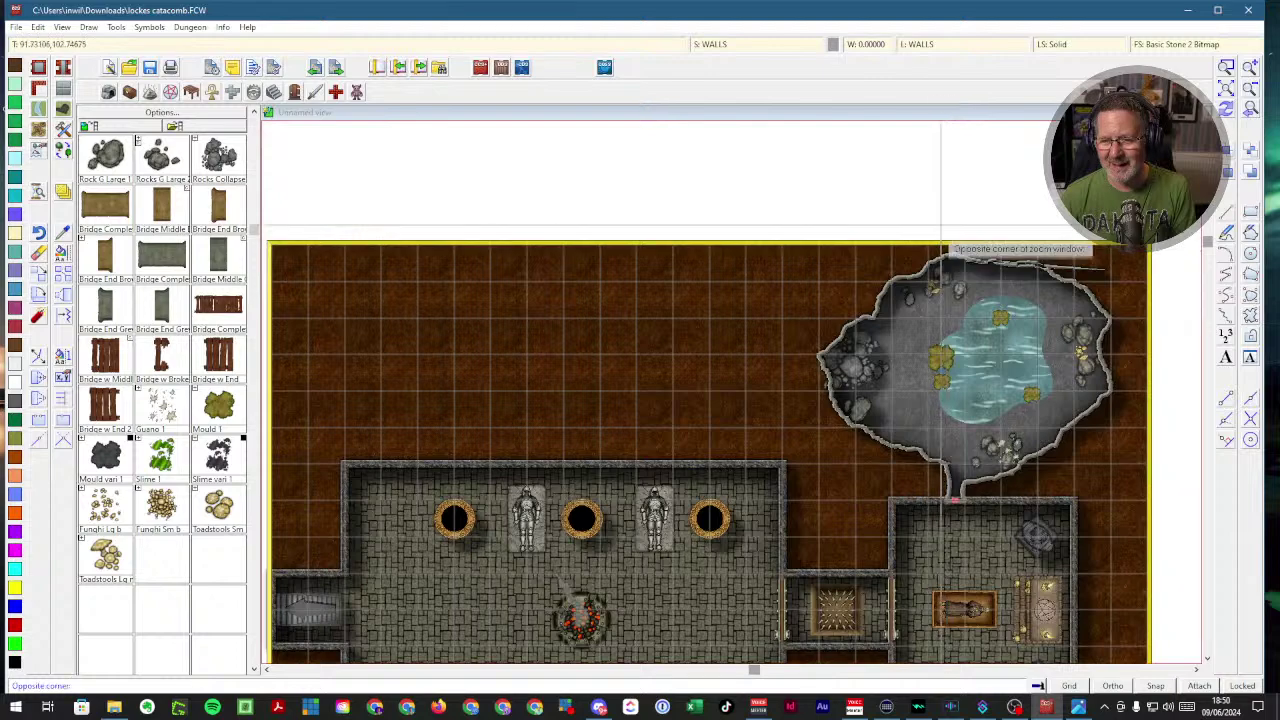
{"action": "left_click", "coordinate": [1138, 311]}
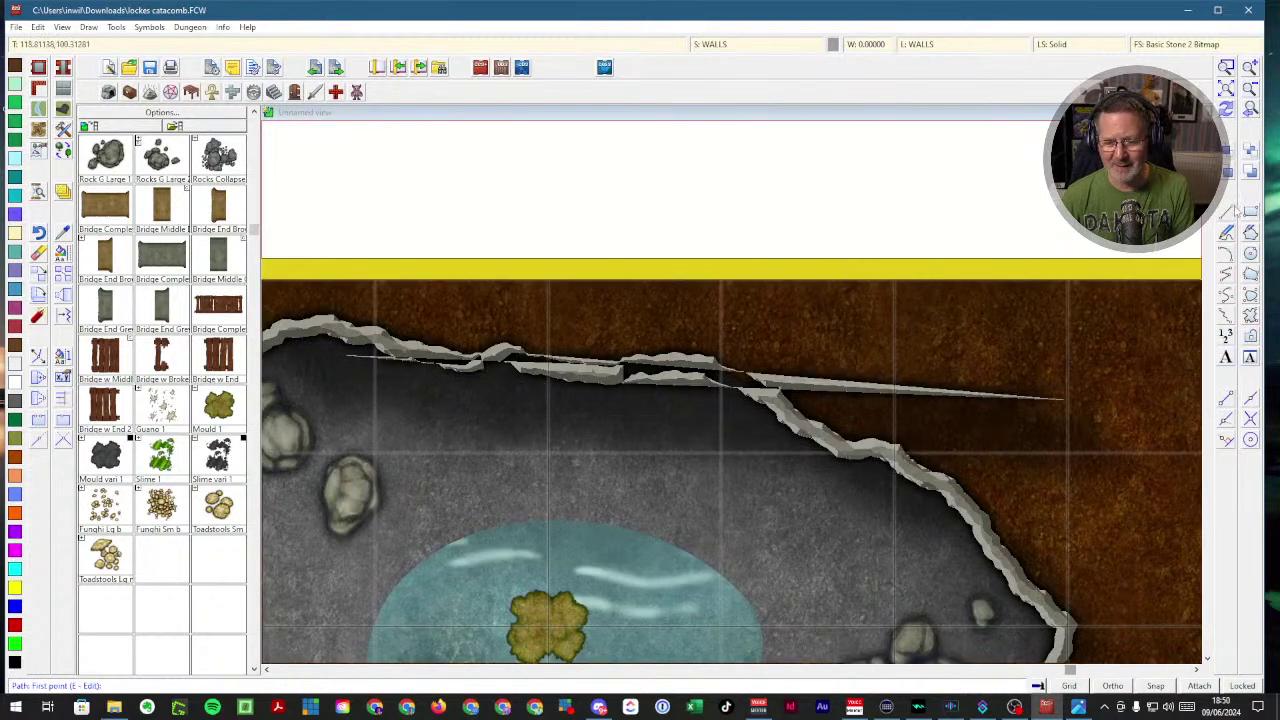
{"action": "left_click", "coordinate": [1227, 68]}
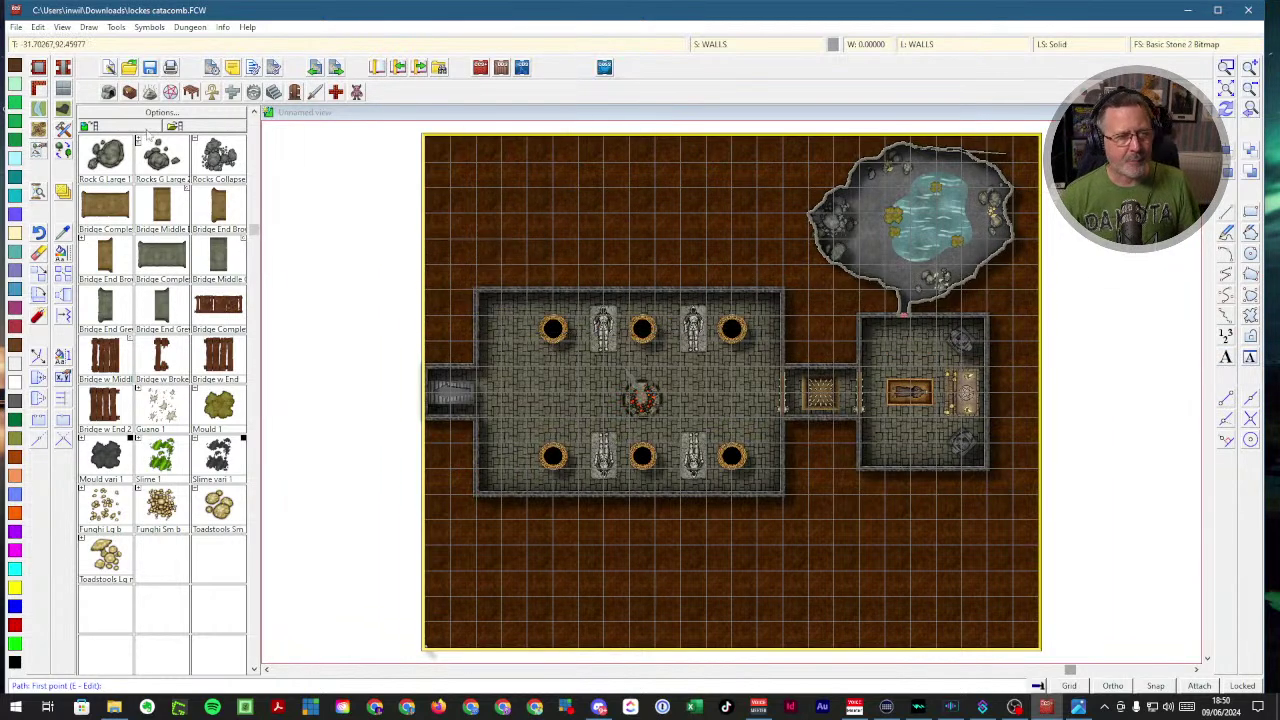
{"action": "left_click", "coordinate": [62, 68]}
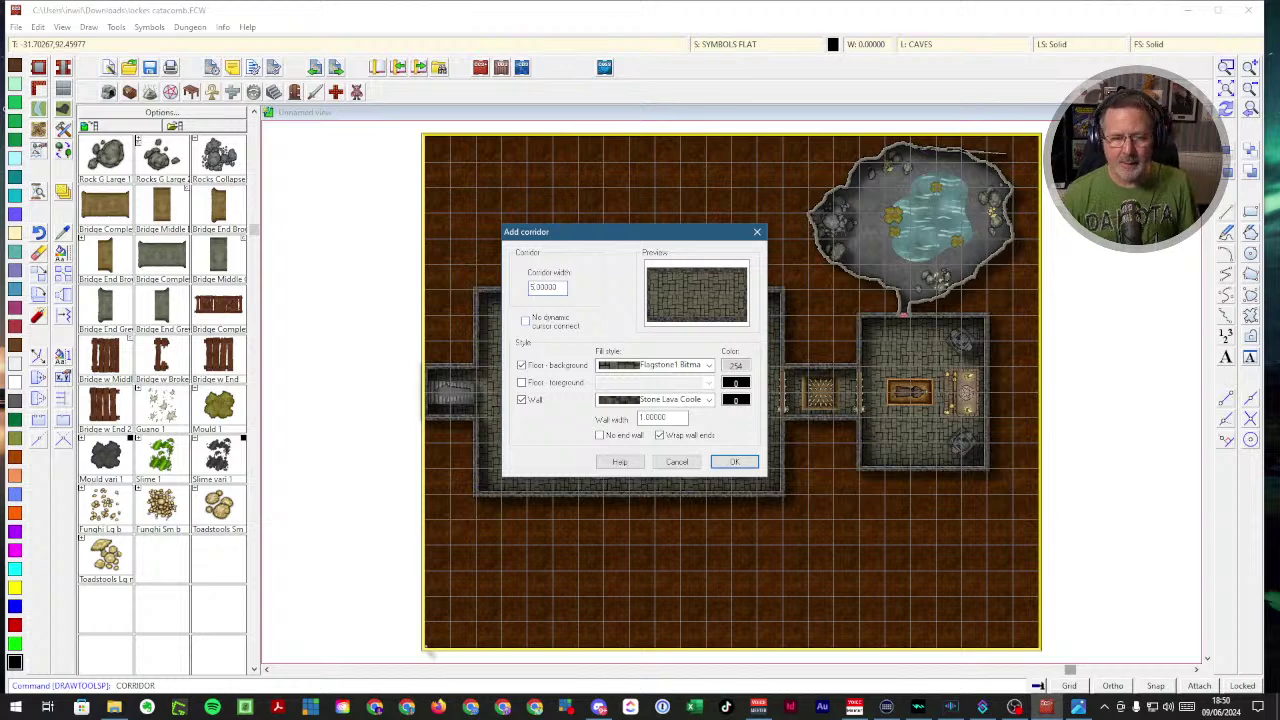
{"action": "left_click", "coordinate": [746, 463]}
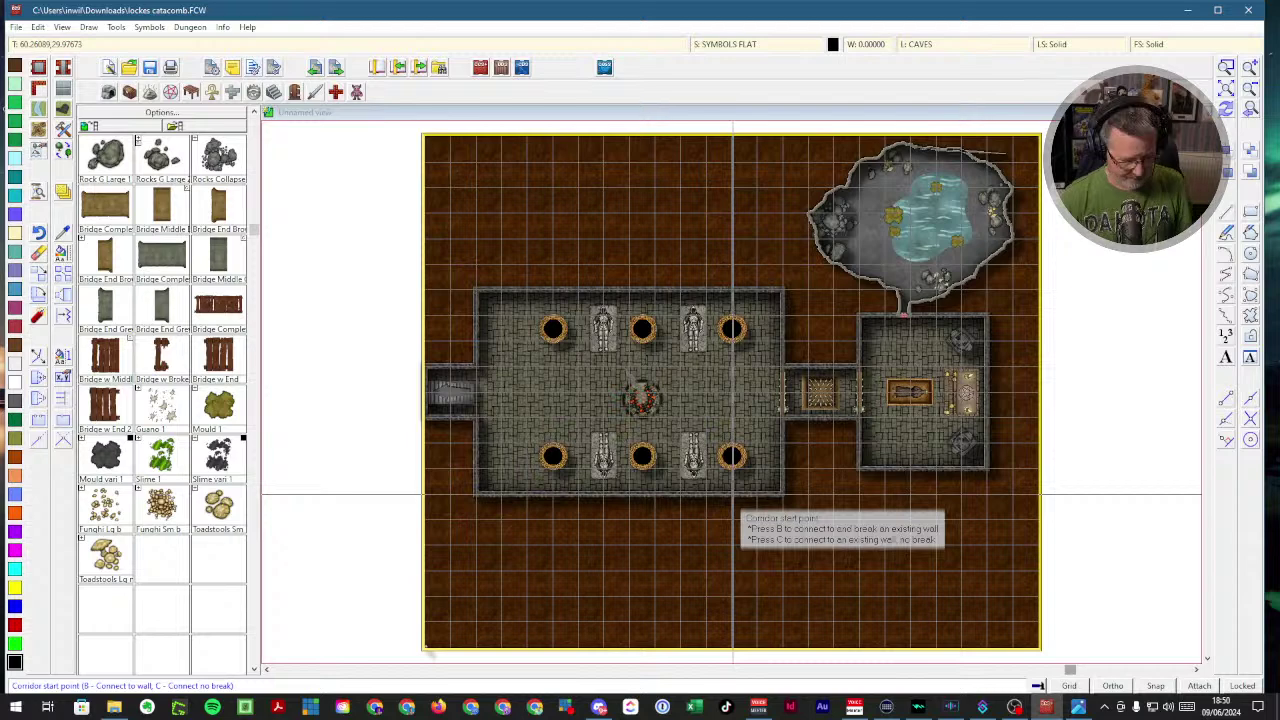
{"action": "left_click", "coordinate": [734, 495]}
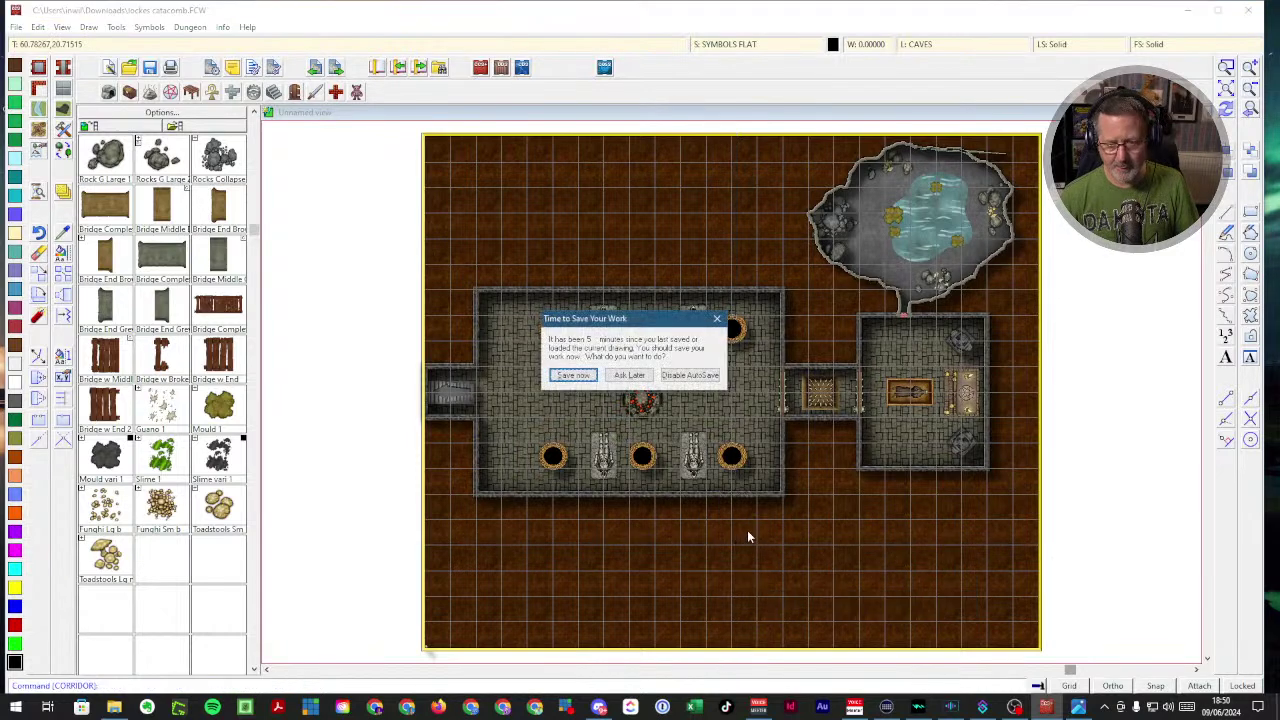
- Save the drawing
{"action": "left_click", "coordinate": [575, 376]}
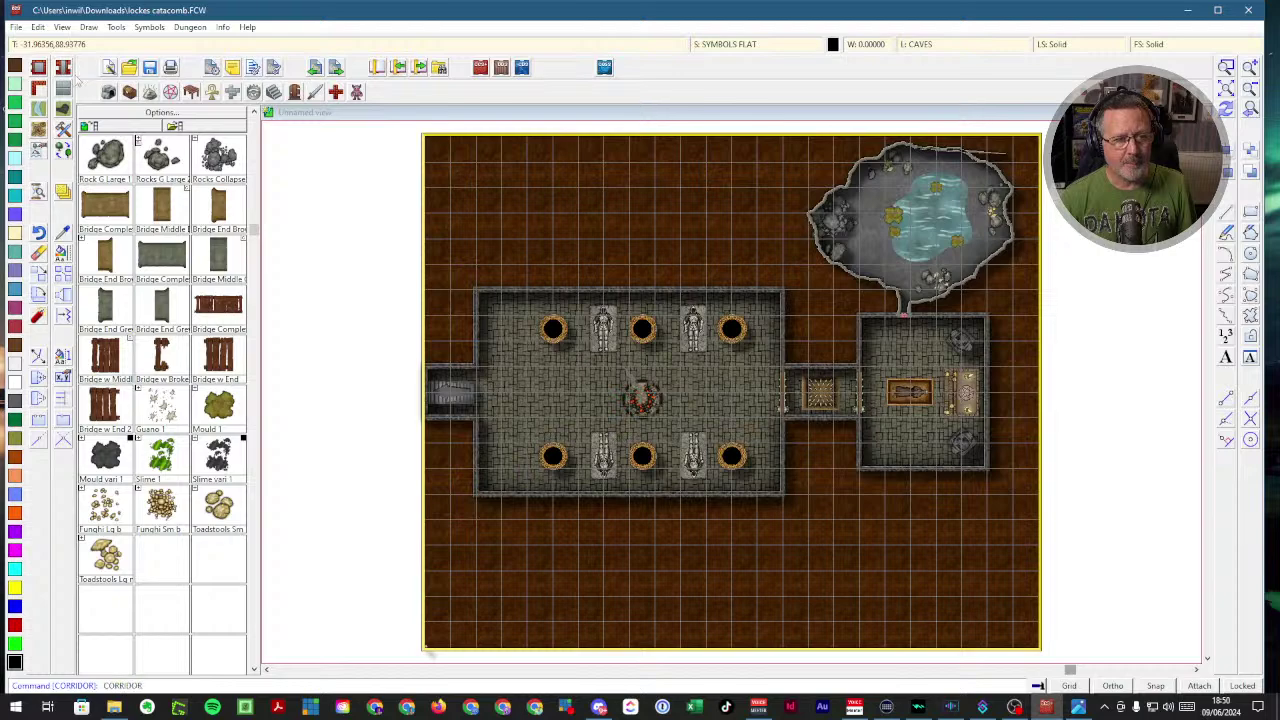
{"action": "left_click", "coordinate": [731, 462]}
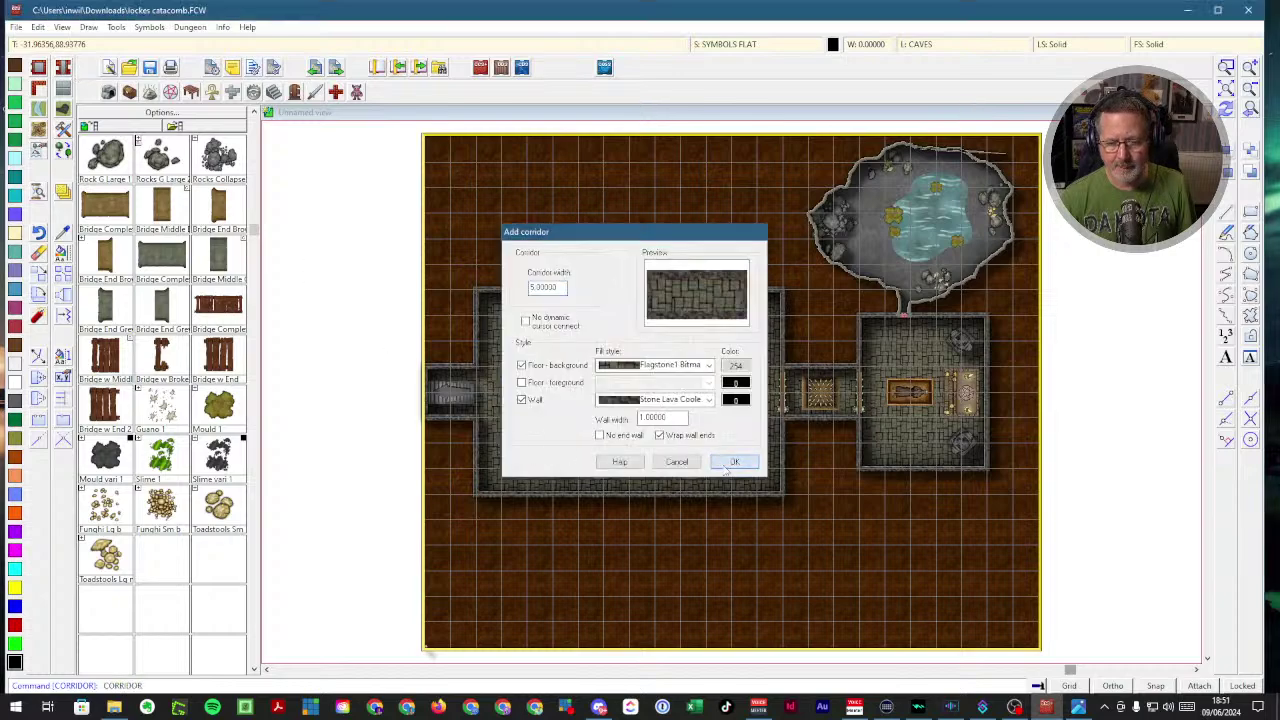
{"action": "left_click", "coordinate": [707, 495]}
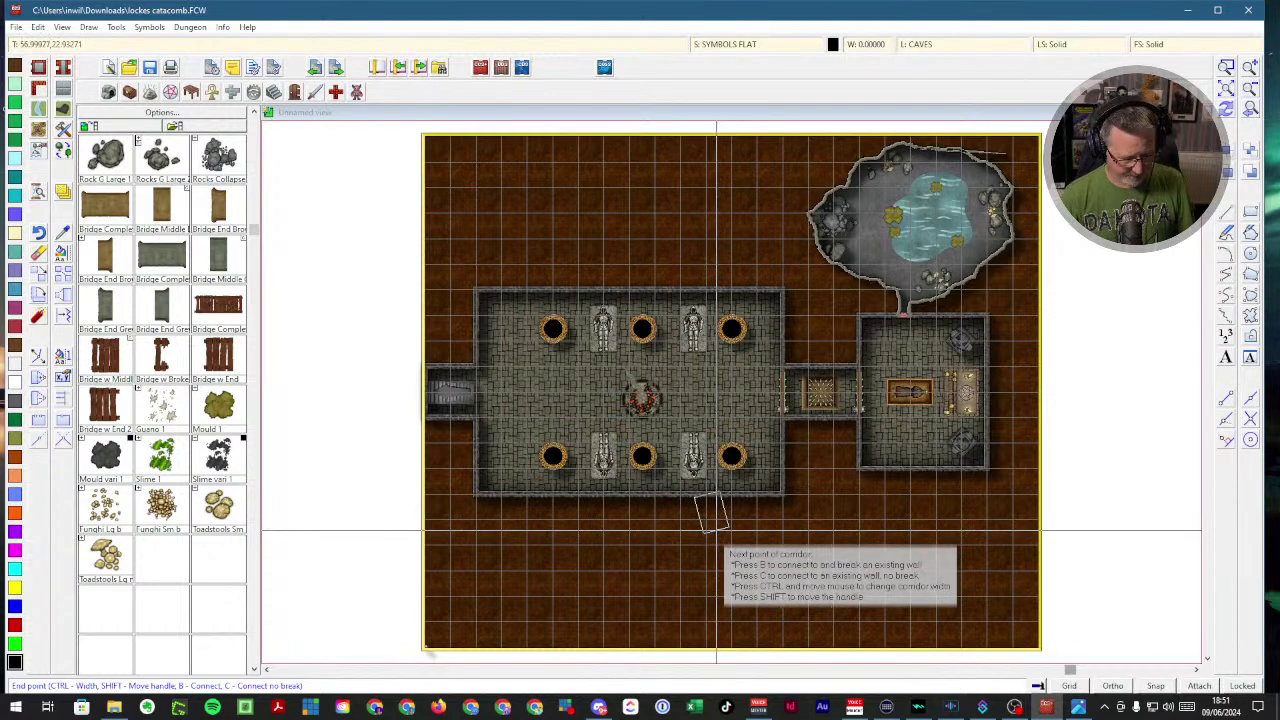
{"action": "right_click", "coordinate": [714, 522]}
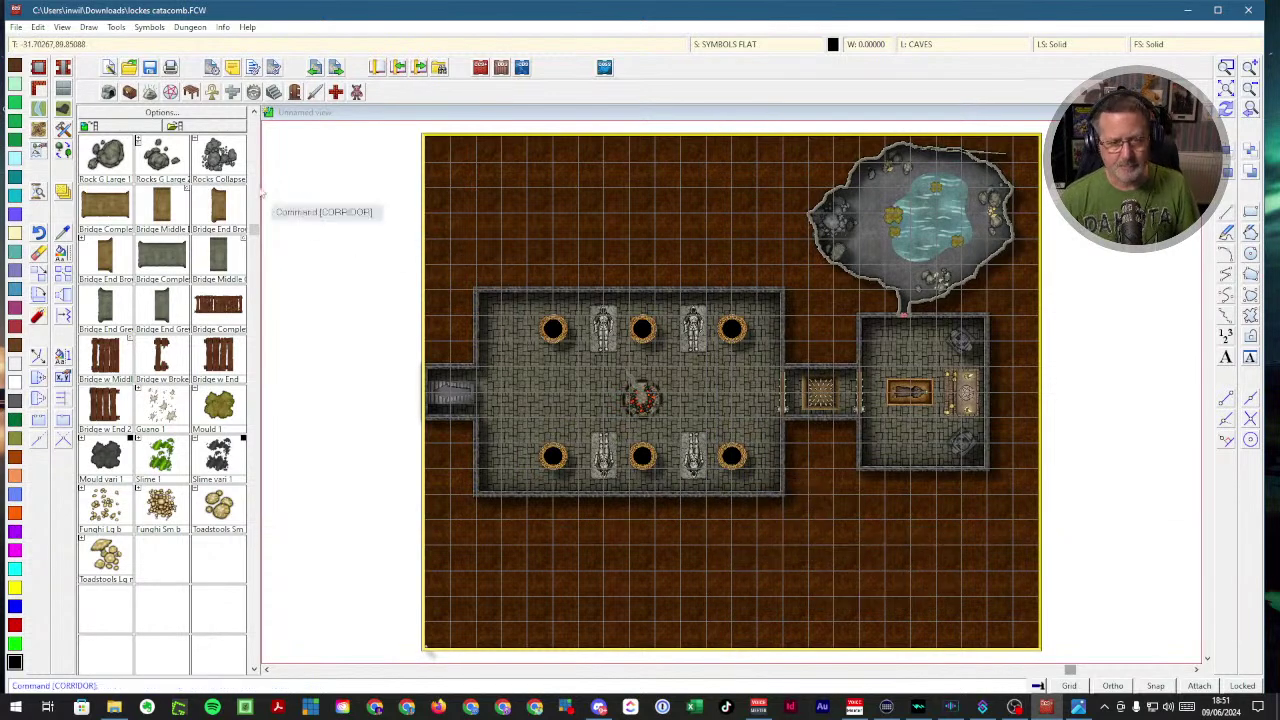
{"action": "left_click", "coordinate": [63, 67]}
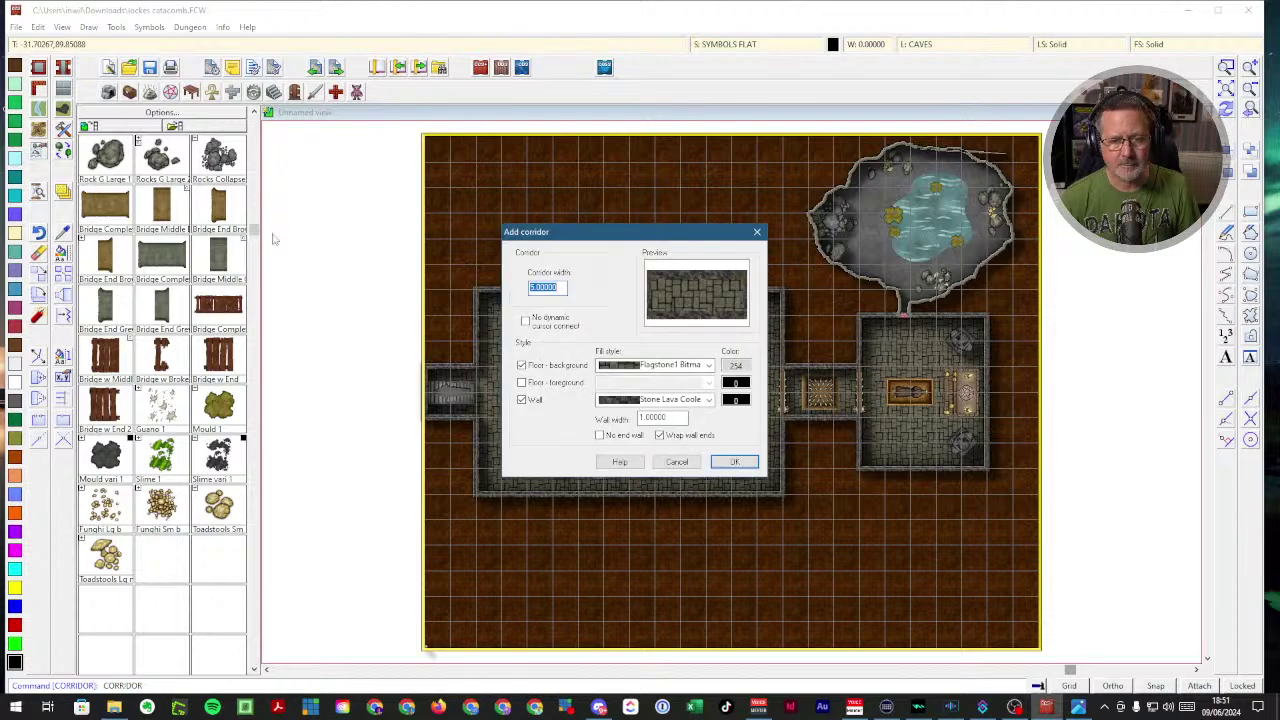
{"action": "left_click", "coordinate": [734, 463]}
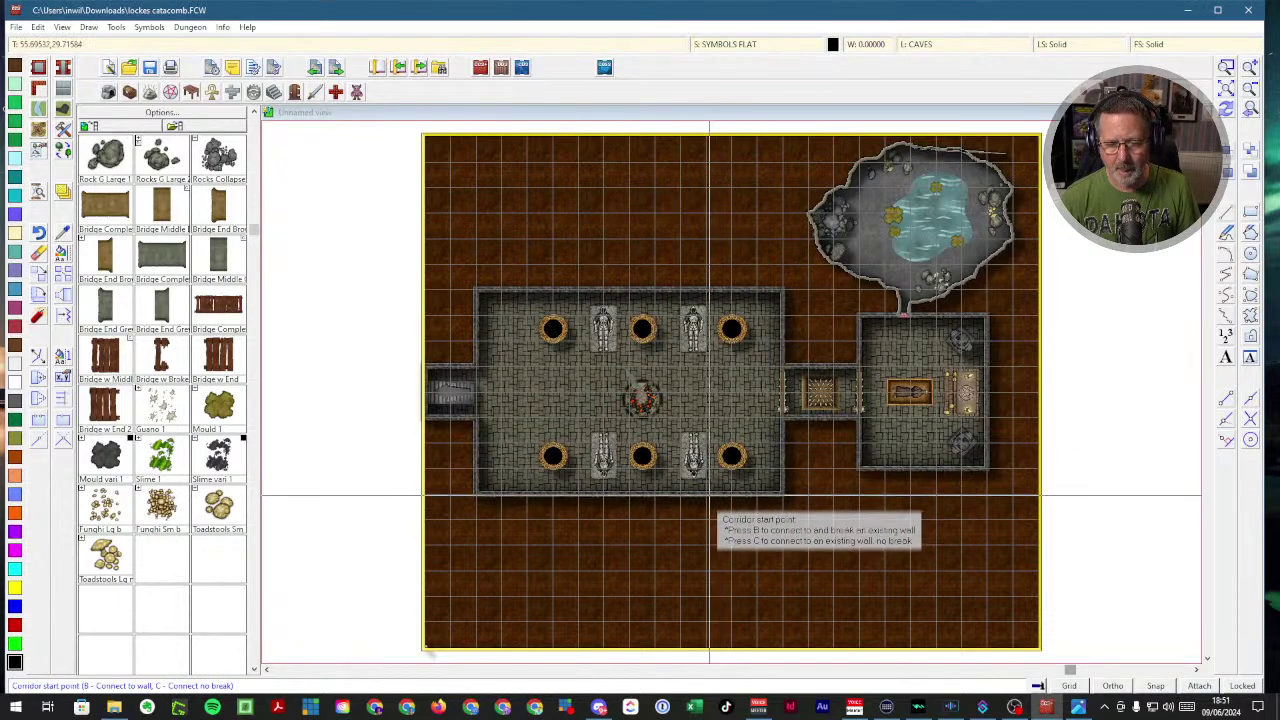
{"action": "left_click", "coordinate": [707, 495]}
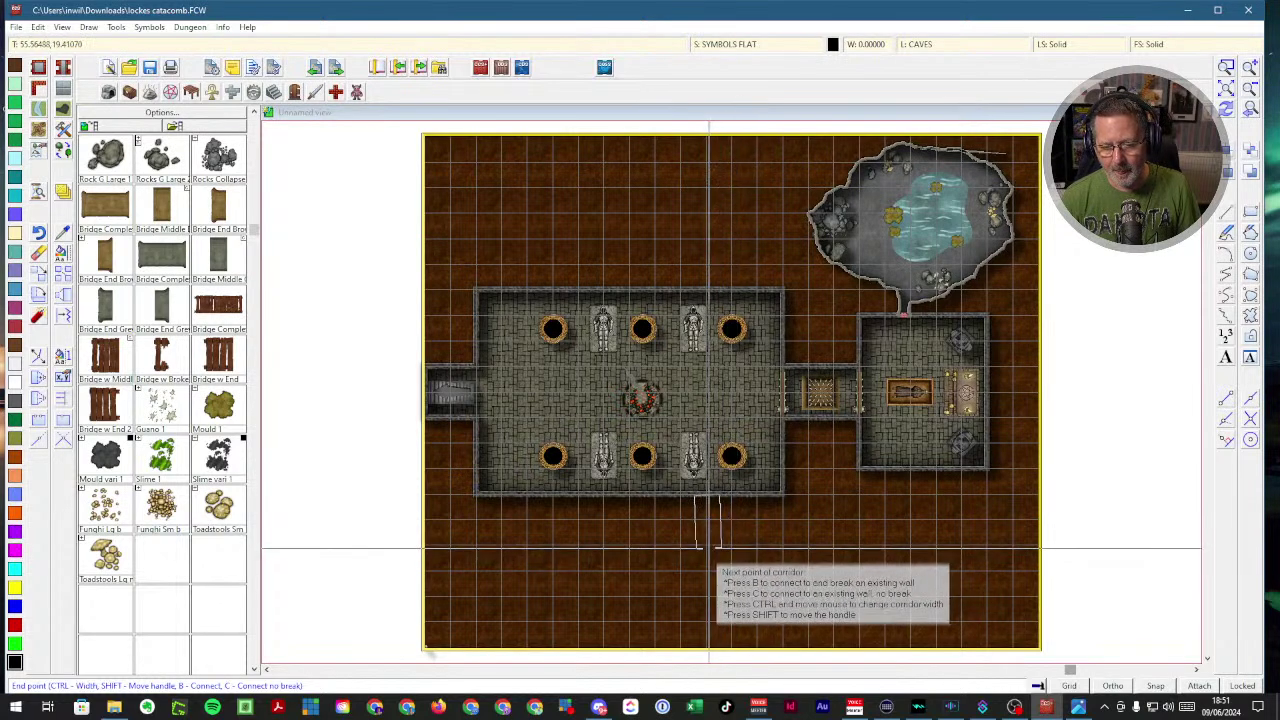
{"action": "key", "text": "Escape"}
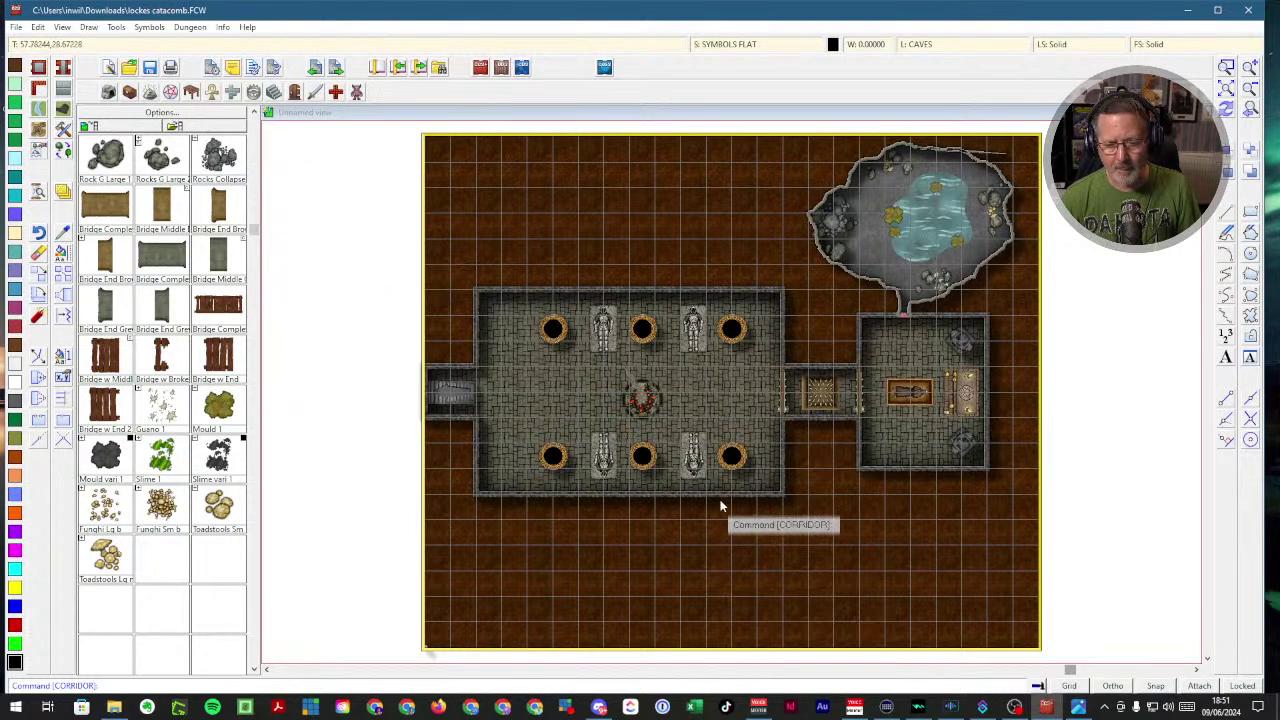
- Show the grid and draw a flagstone corridor 5 wide and about three squares long, running south from the large room's lower wall
{"action": "left_click", "coordinate": [1069, 686]}
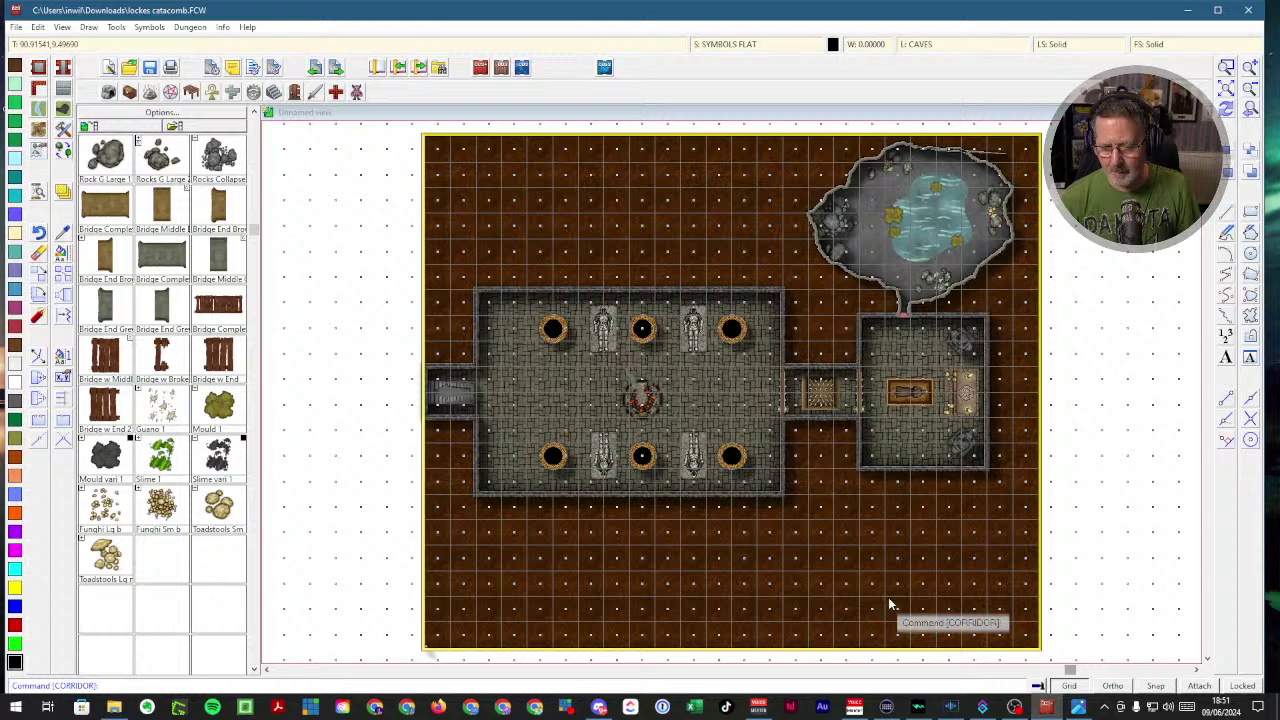
{"action": "right_click", "coordinate": [696, 500]}
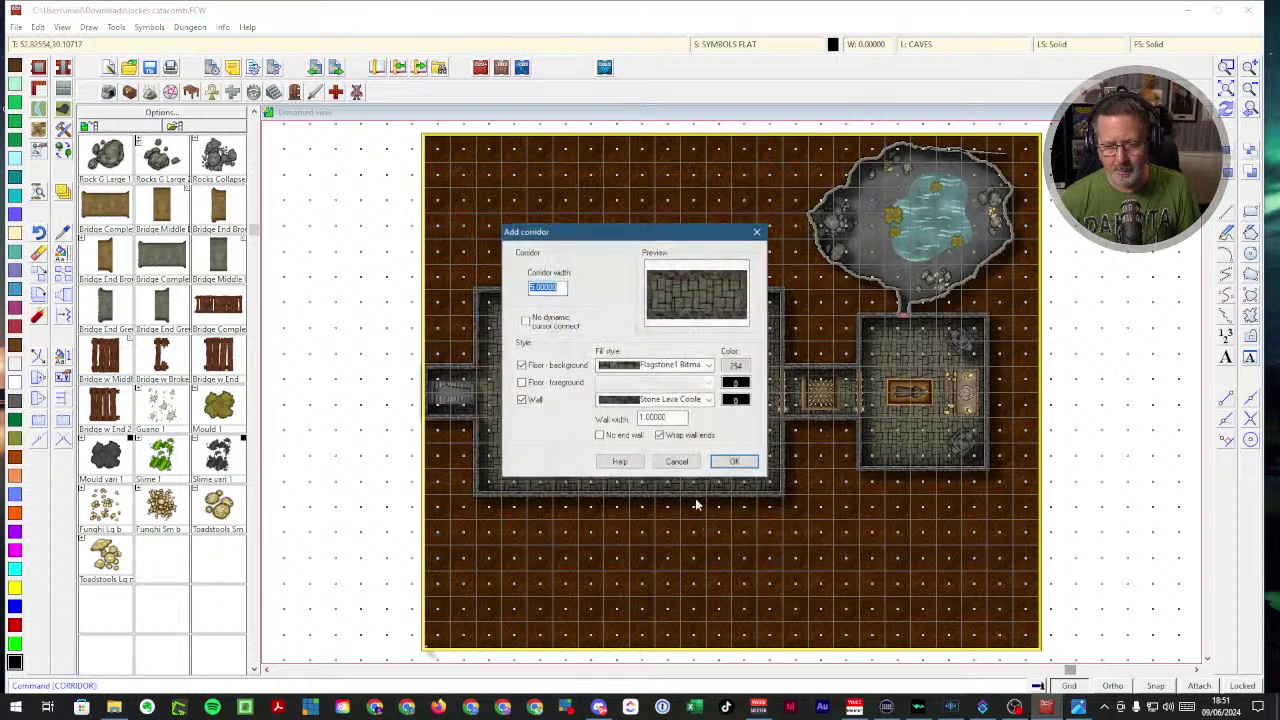
{"action": "left_click", "coordinate": [735, 463]}
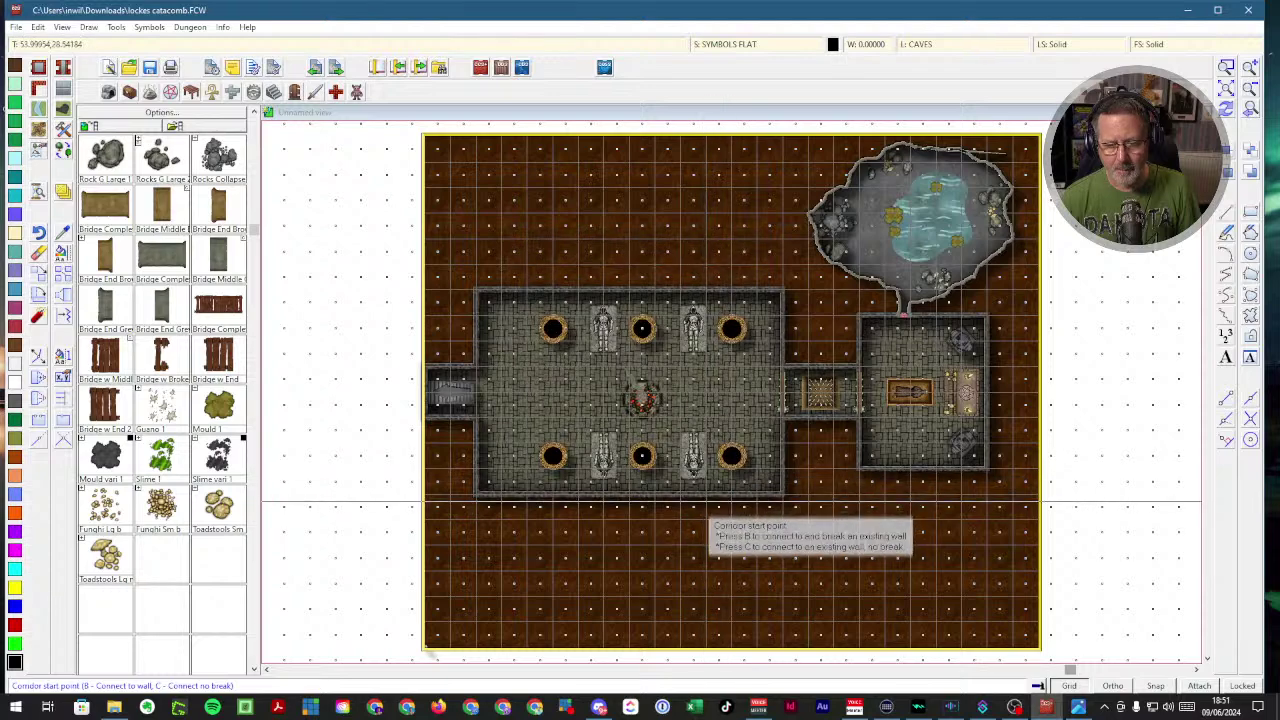
{"action": "left_click", "coordinate": [695, 502]}
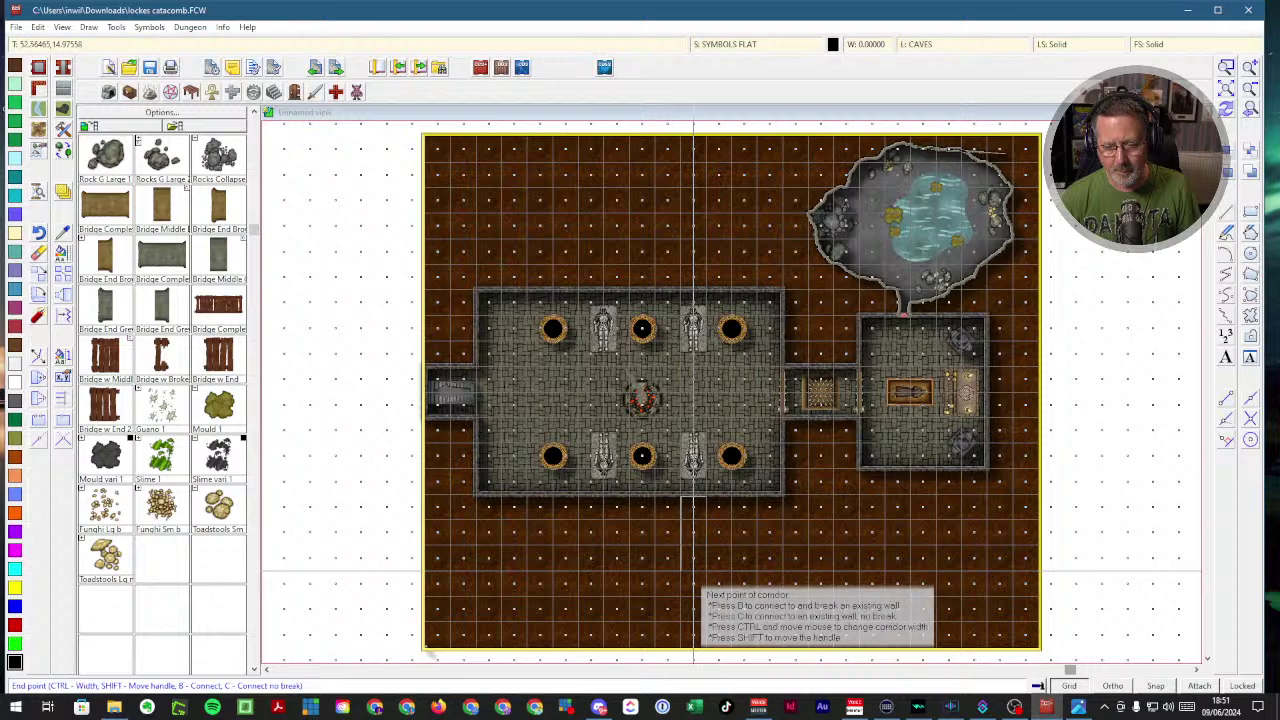
{"action": "left_click", "coordinate": [693, 568]}
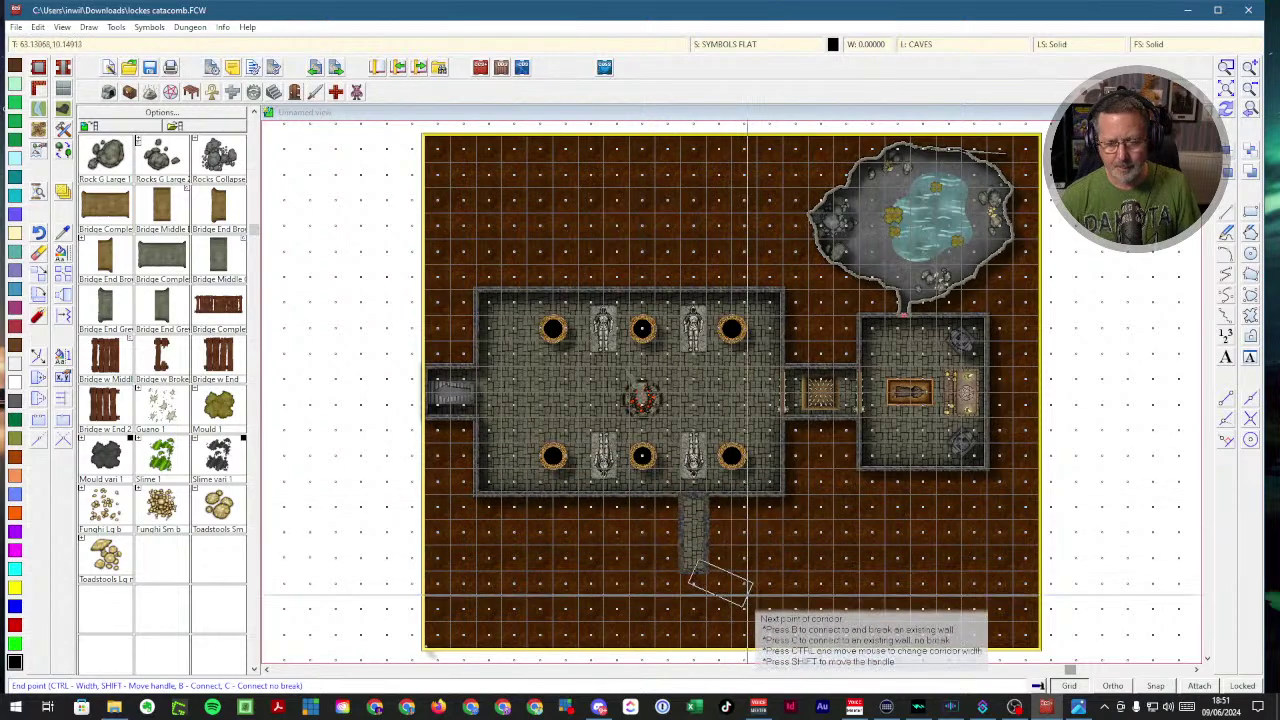
{"action": "right_click", "coordinate": [745, 596]}
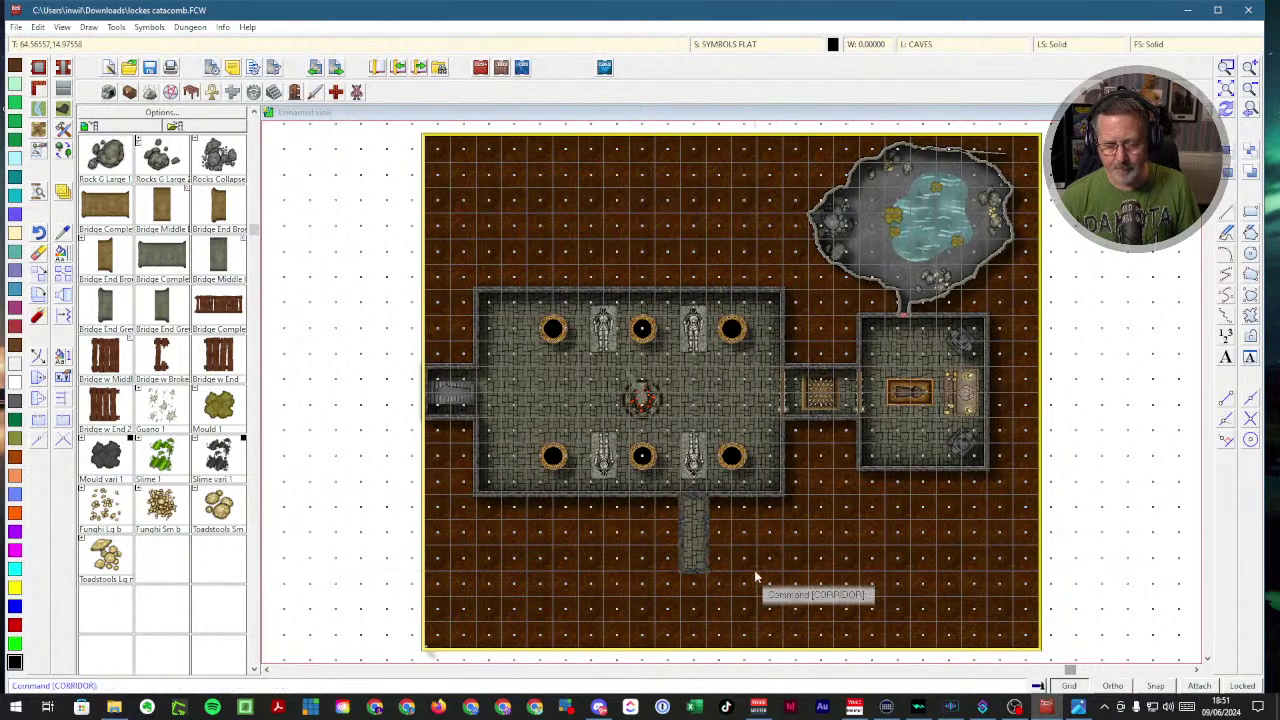
{"action": "right_click", "coordinate": [708, 545]}
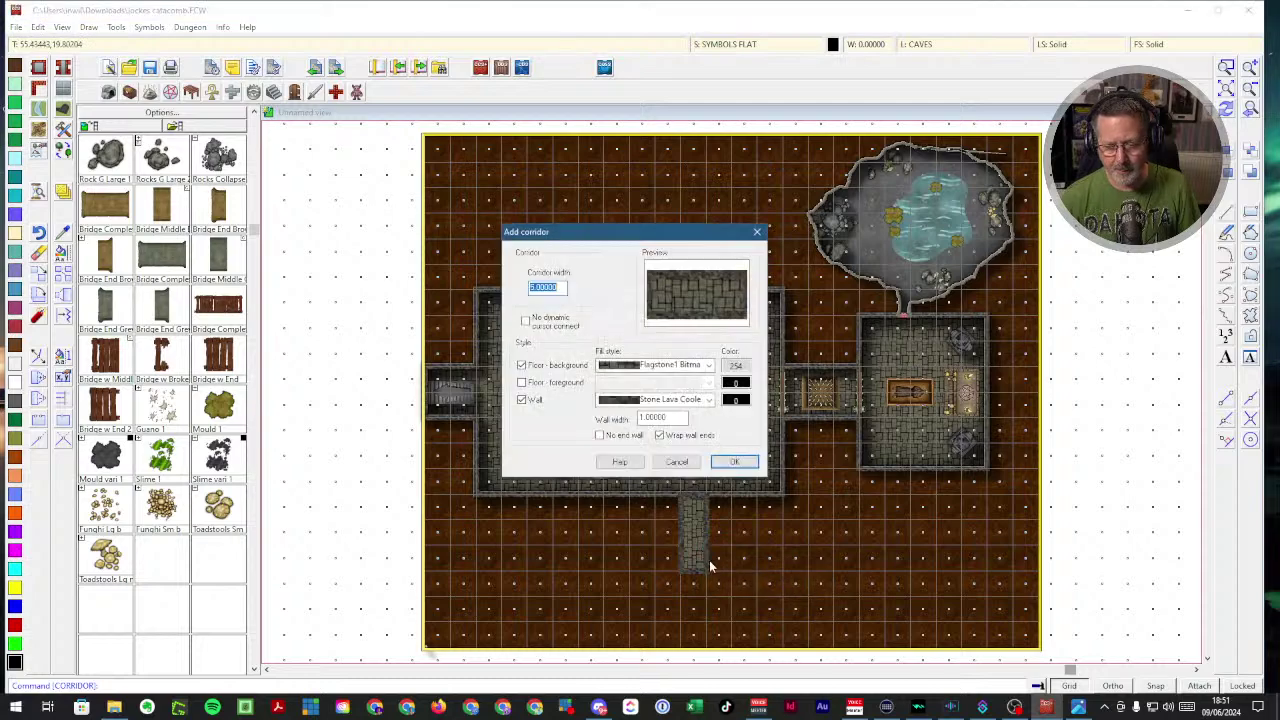
{"action": "left_click", "coordinate": [735, 464]}
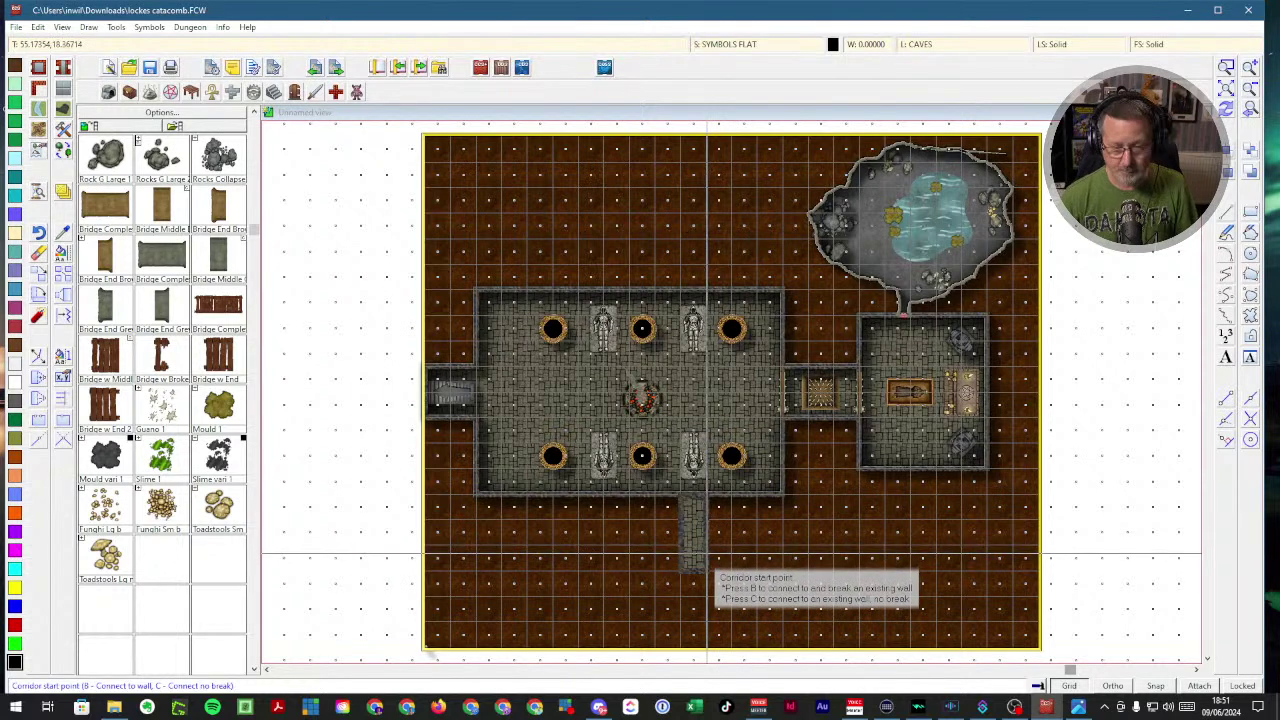
{"action": "left_click", "coordinate": [707, 557]}
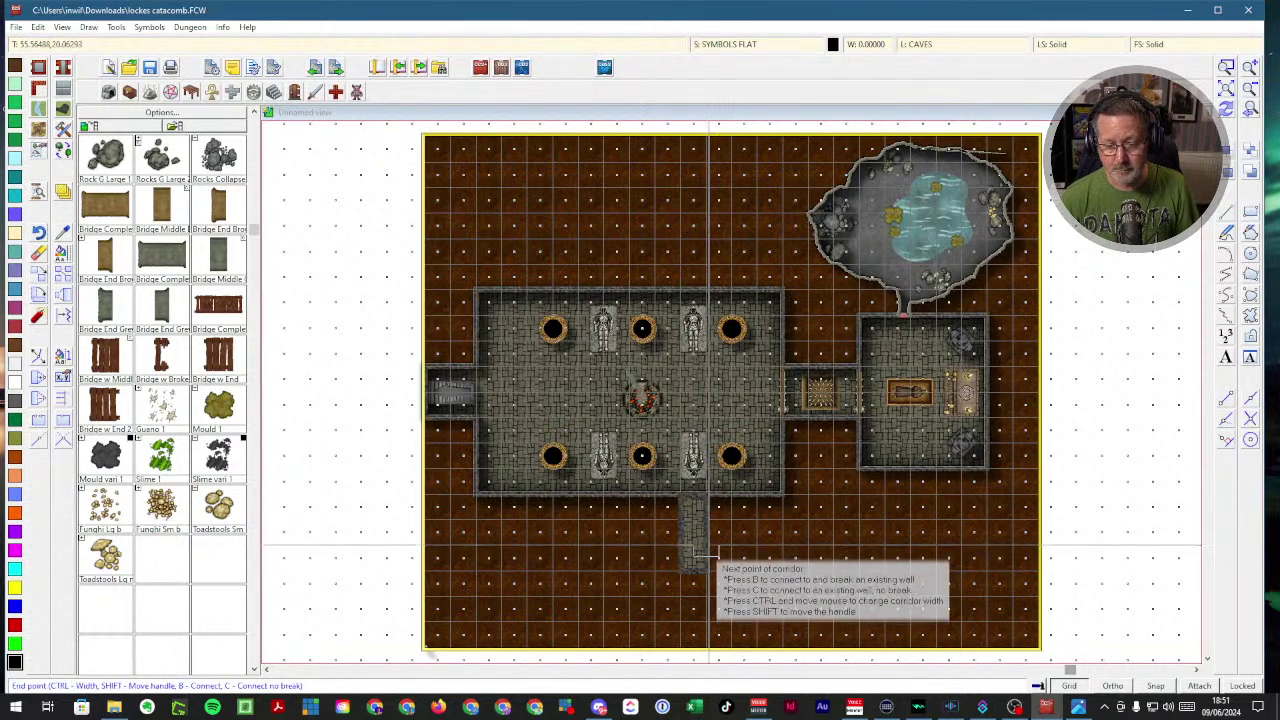
{"action": "left_click", "coordinate": [707, 553]}
- Save the drawing under its existing file name, lockes catacomb.FCW
{"action": "key", "text": "ctrl+shift+s"}
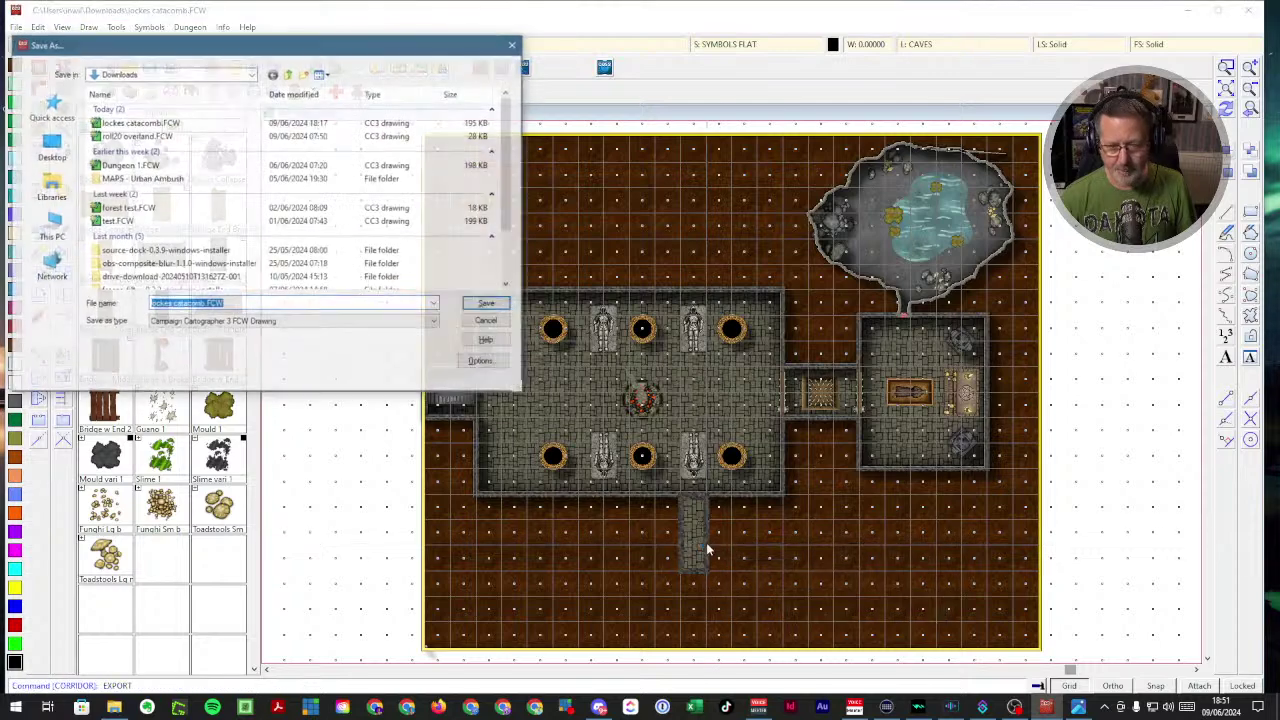
{"action": "left_click", "coordinate": [487, 304]}
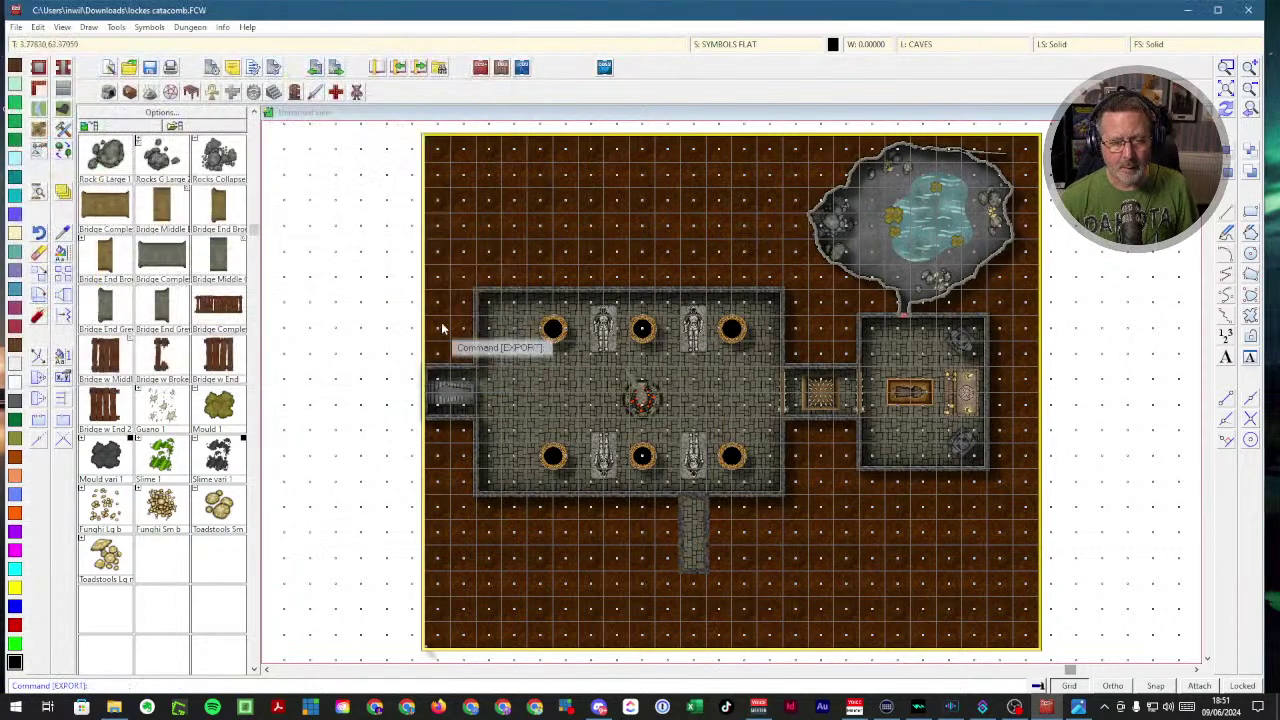
- Draw a flagstone corridor 5 wide and about eight squares long, running east from the lower end of the short south corridor
{"action": "key", "text": "Return"}
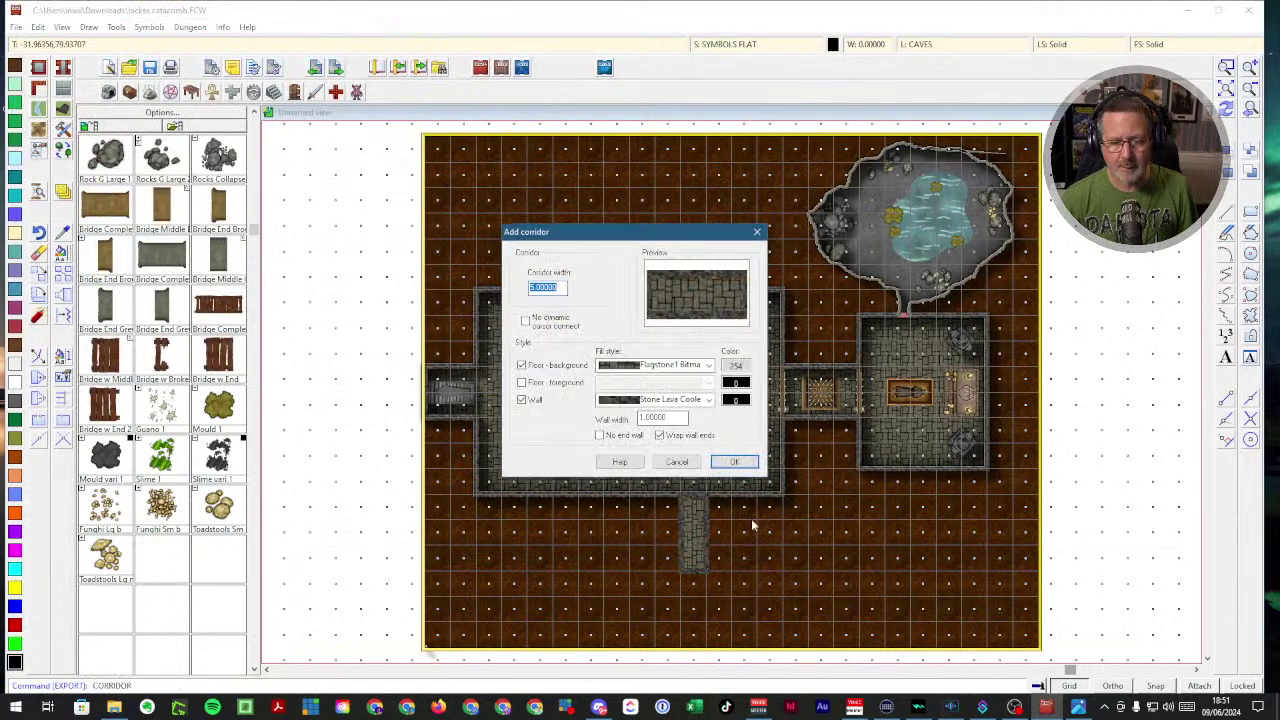
{"action": "left_click", "coordinate": [727, 462]}
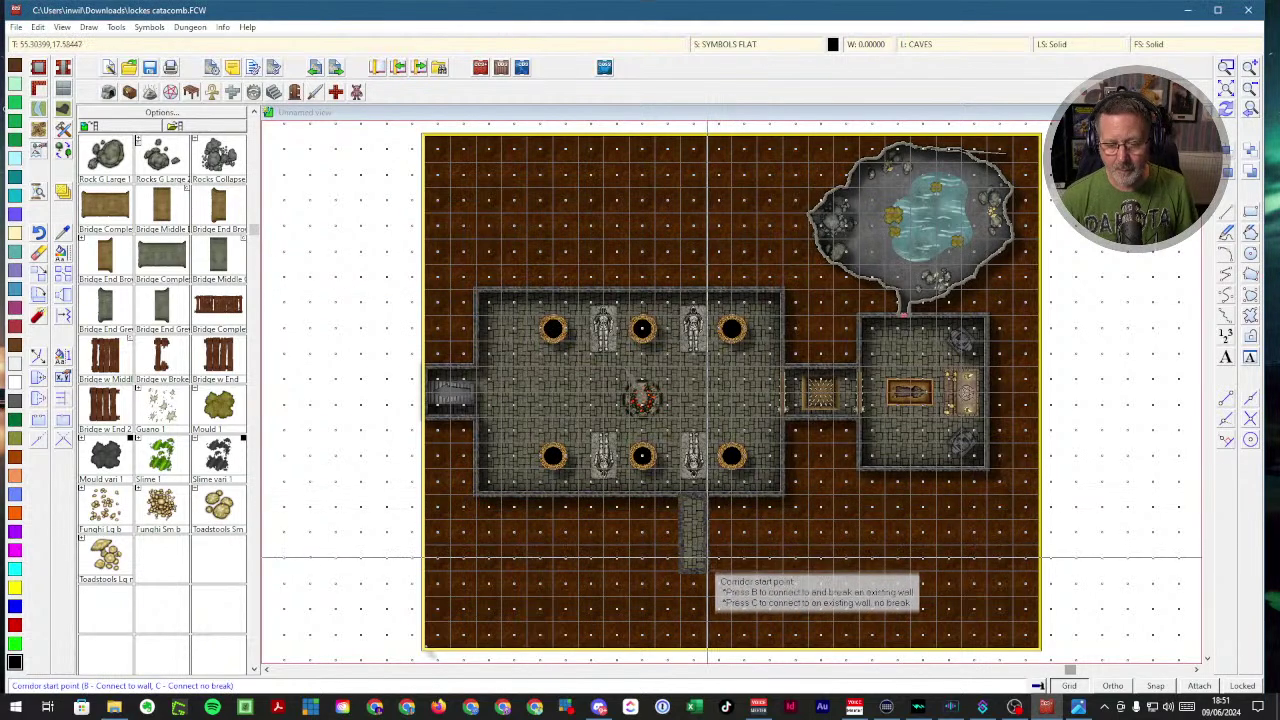
{"action": "left_click", "coordinate": [708, 558]}
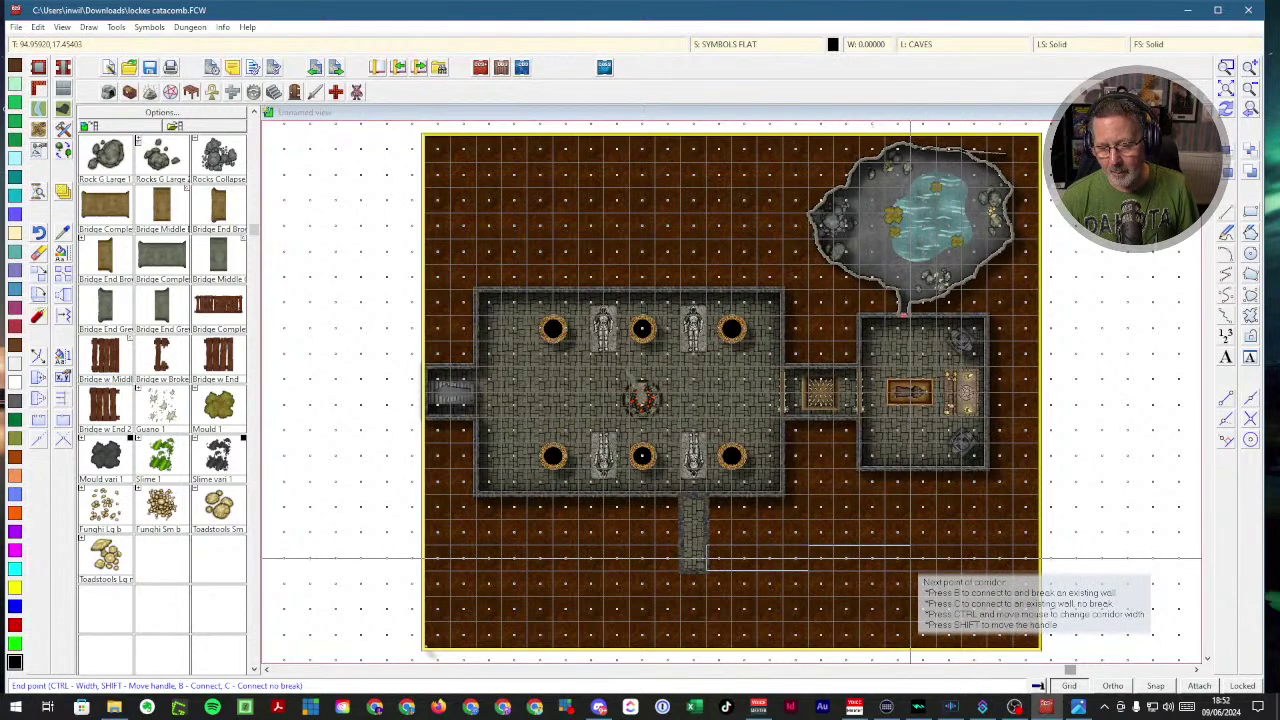
{"action": "left_click", "coordinate": [908, 558]}
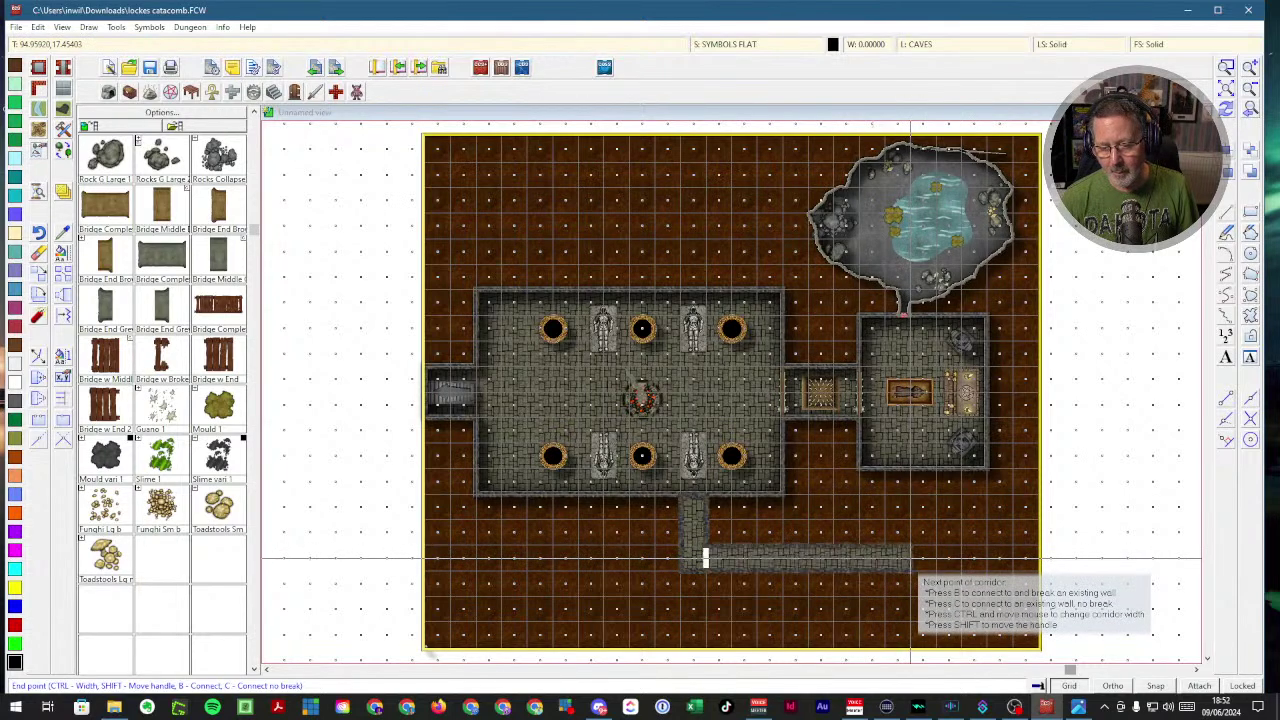
{"action": "right_click", "coordinate": [908, 558]}
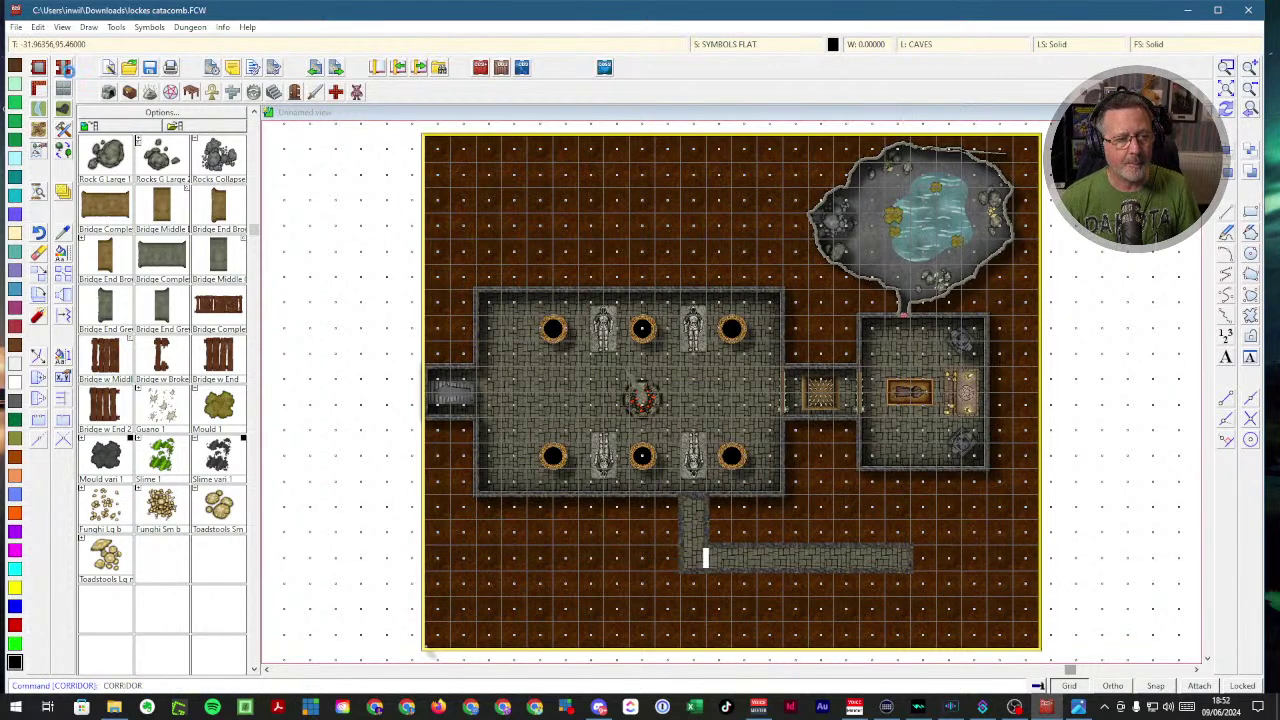
- Draw a flagstone corridor about three squares long from the long corridor's east end north to the small room's lower wall, and redraw the map
{"action": "left_click", "coordinate": [66, 70]}
{"action": "left_click", "coordinate": [732, 461]}
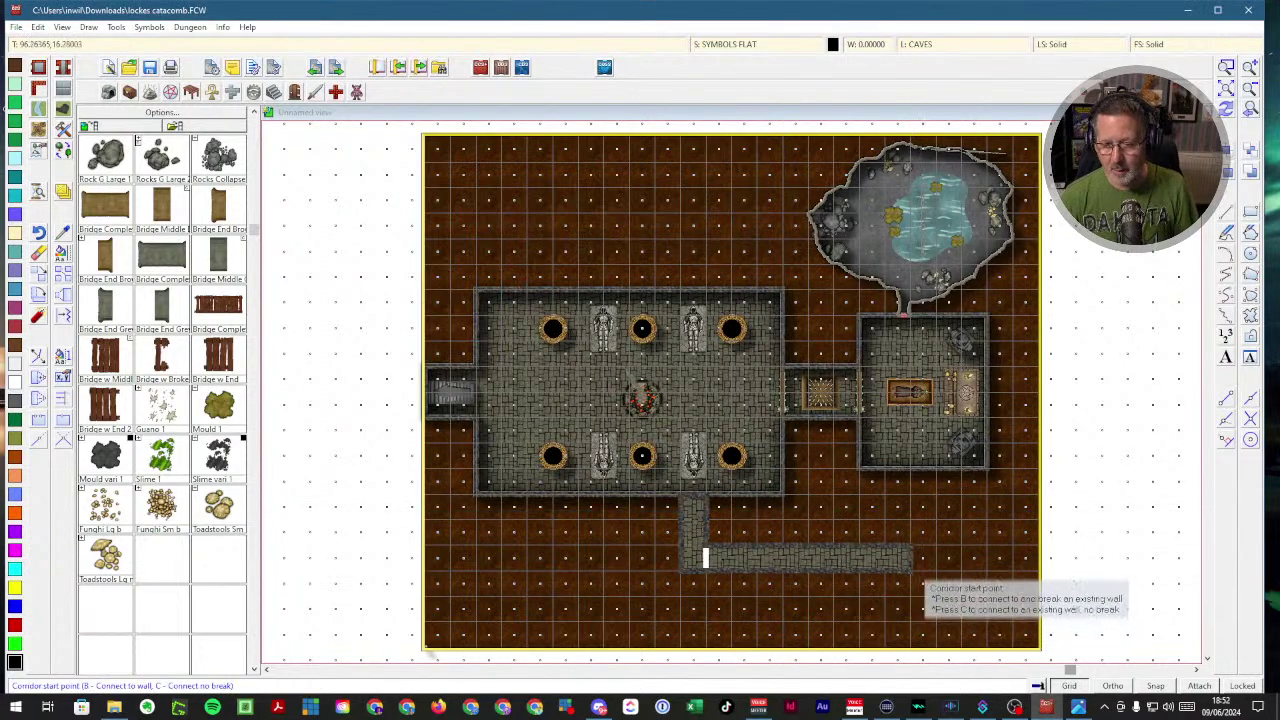
{"action": "left_click", "coordinate": [898, 547]}
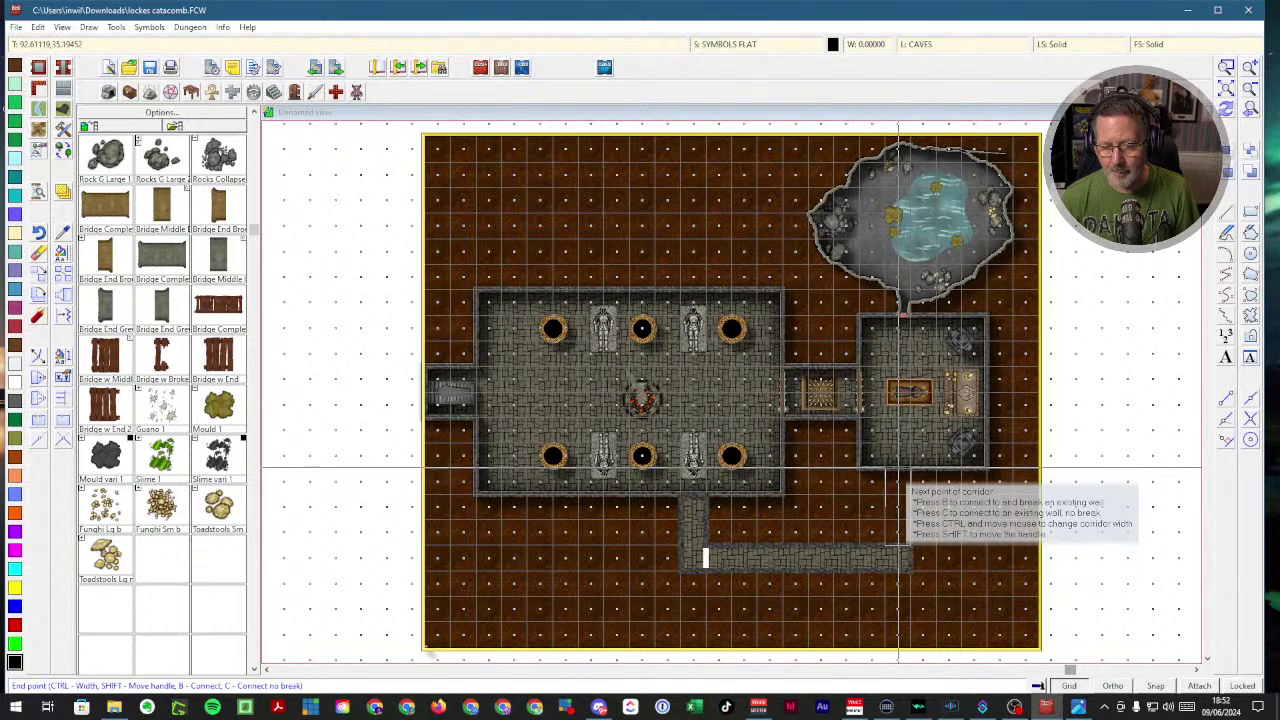
{"action": "left_click", "coordinate": [898, 467]}
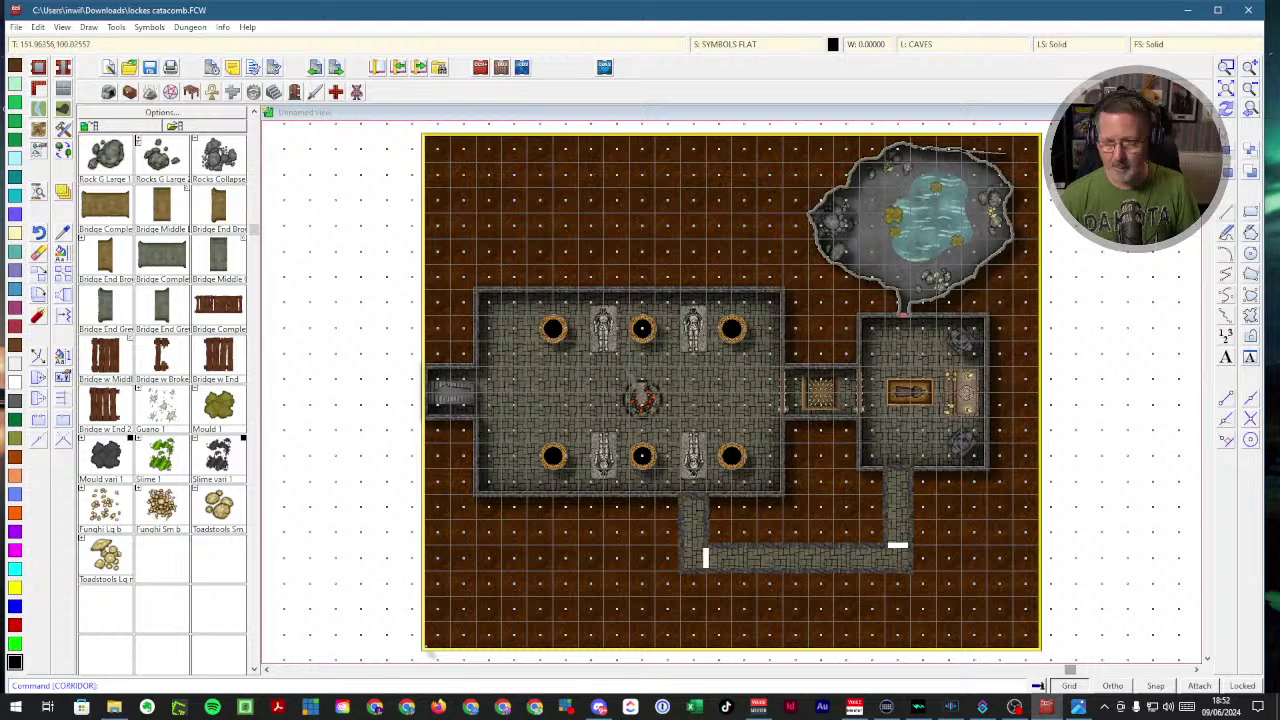
{"action": "left_click", "coordinate": [1226, 114]}
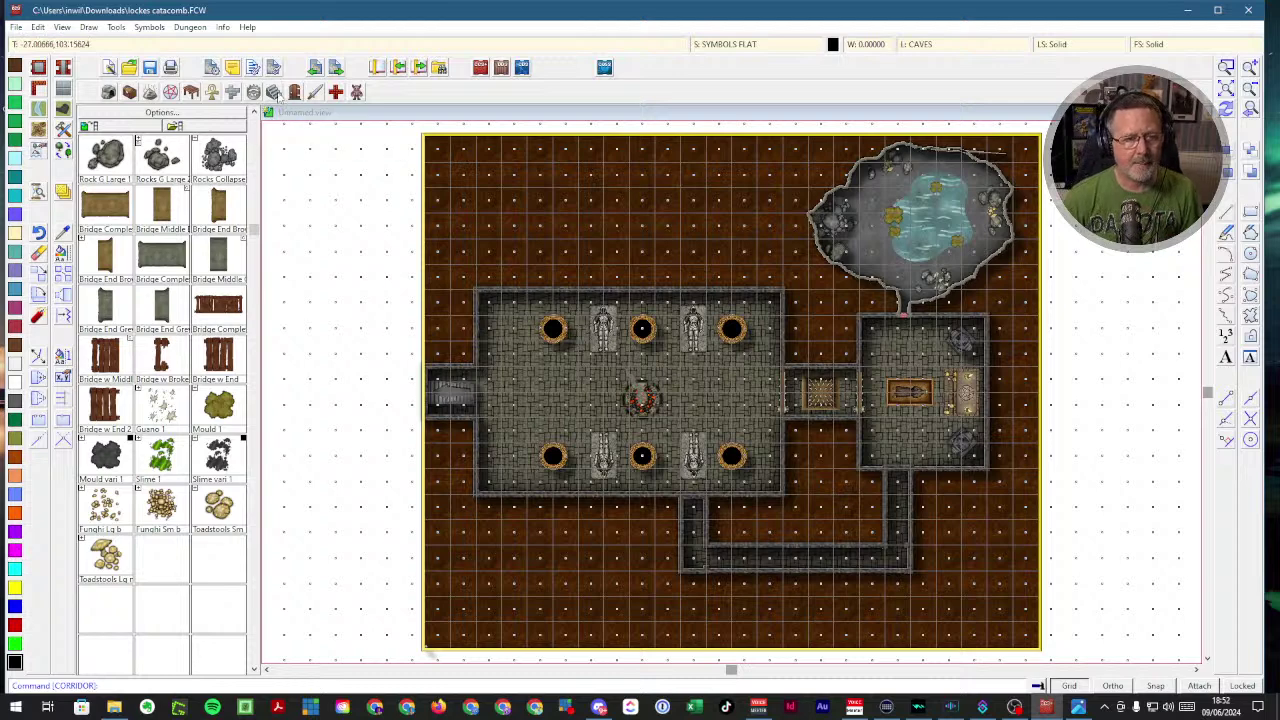
- Load the wall features symbols and reset the symbol placement to normal, with scale 1 and rotation 0
{"action": "left_click", "coordinate": [316, 92]}
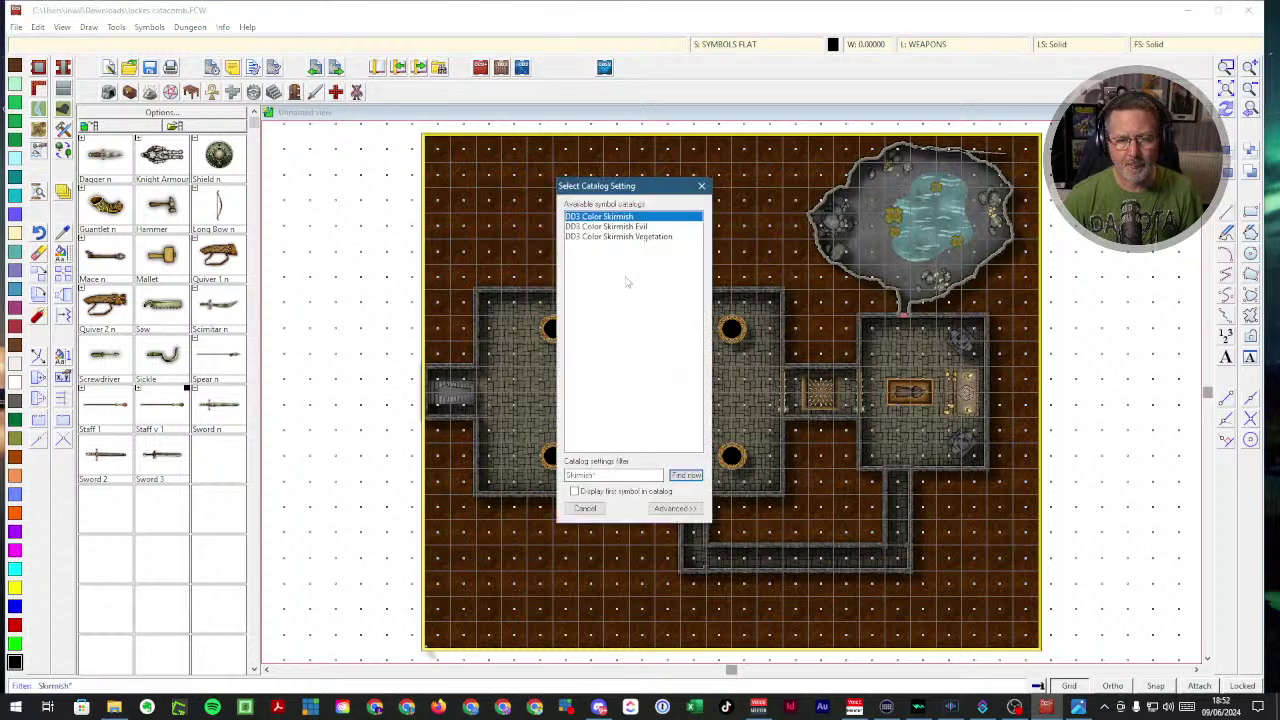
{"action": "left_click", "coordinate": [585, 508]}
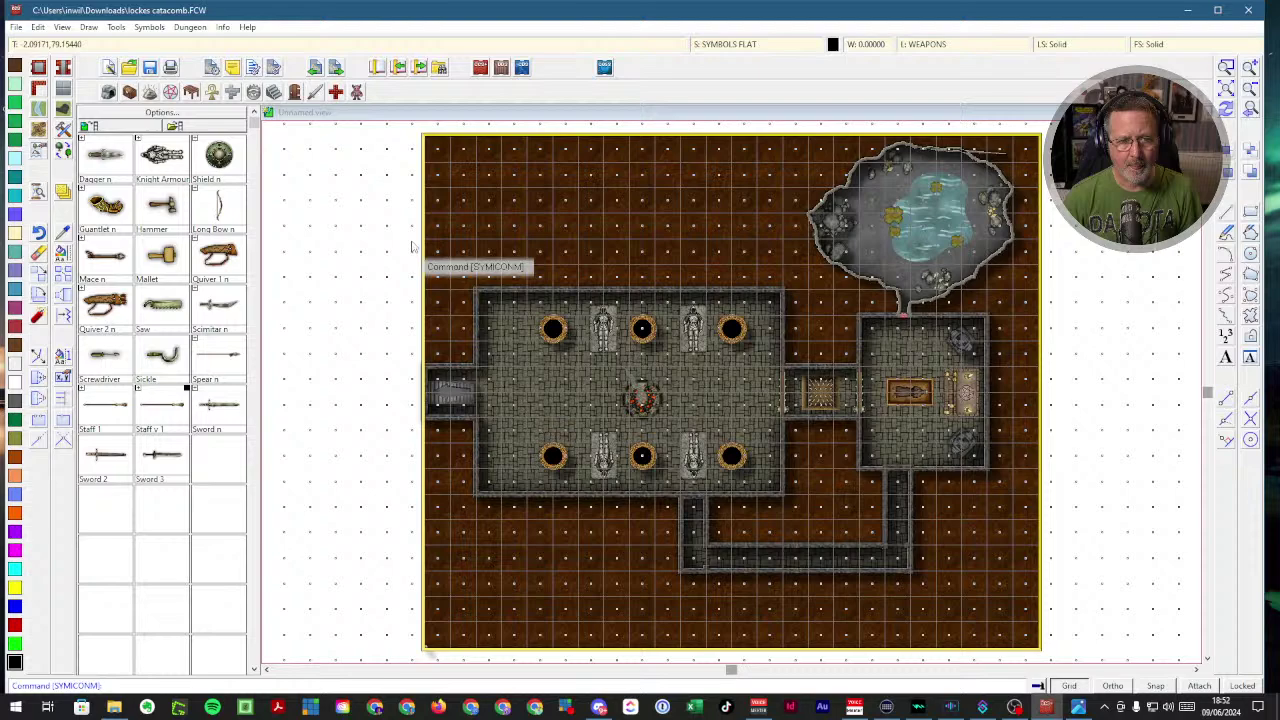
{"action": "left_click", "coordinate": [296, 95]}
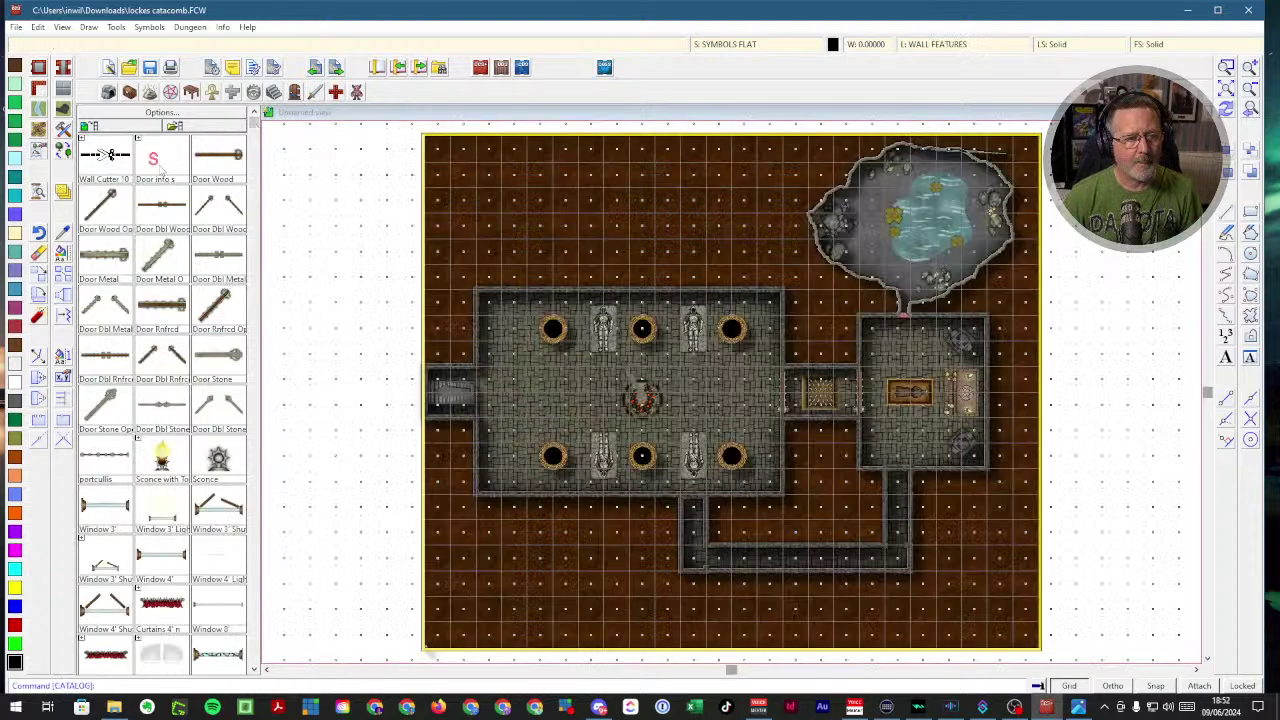
{"action": "left_click", "coordinate": [105, 155]}
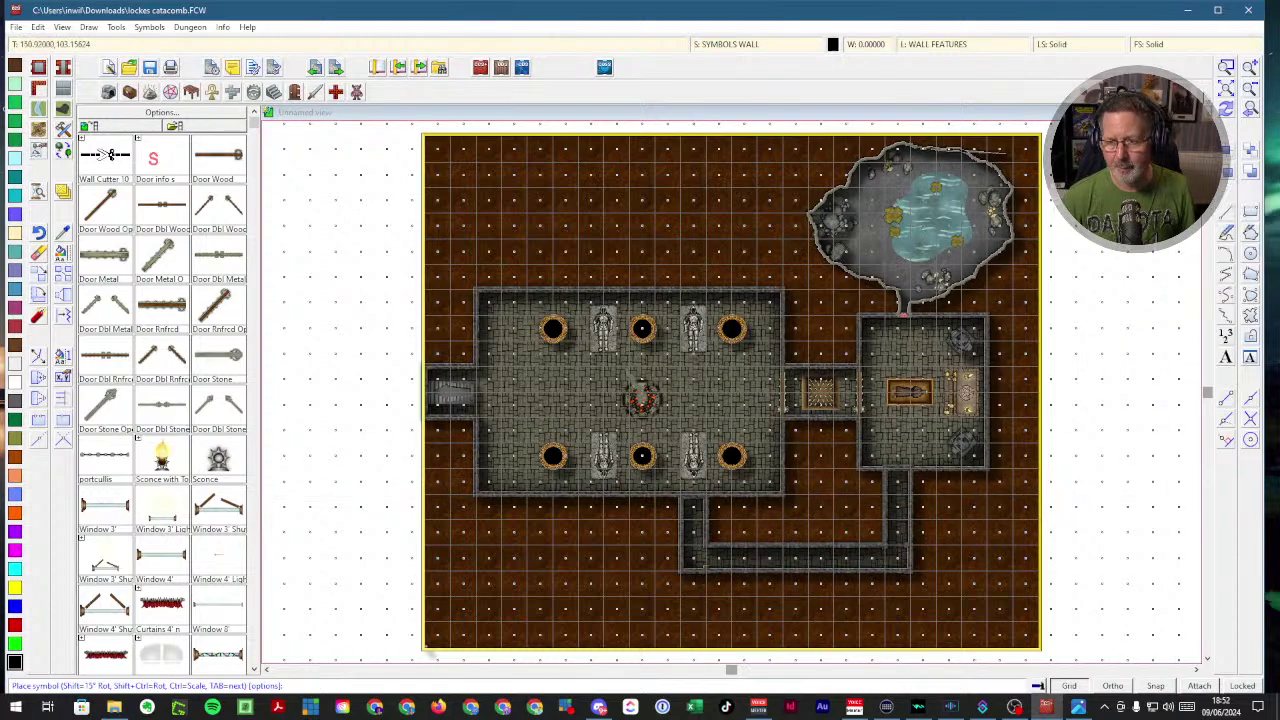
{"action": "left_click", "coordinate": [1226, 68]}
{"action": "left_click", "coordinate": [640, 430]}
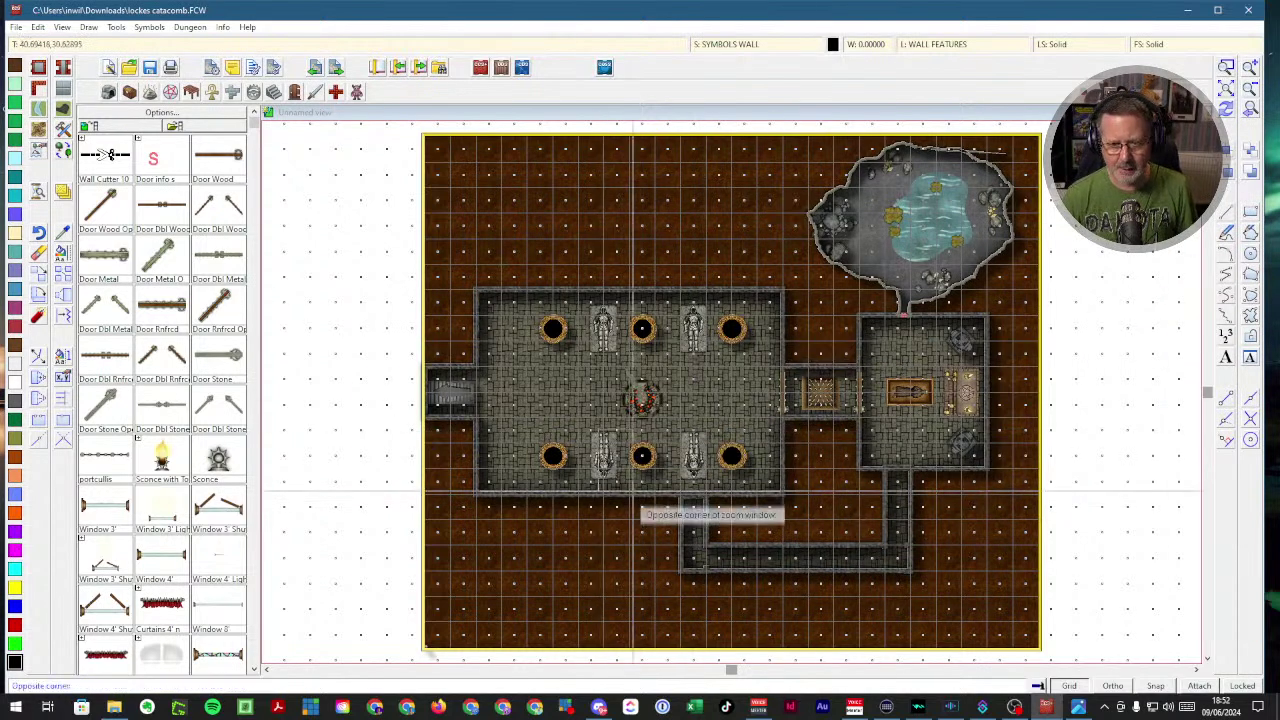
{"action": "left_click", "coordinate": [812, 585]}
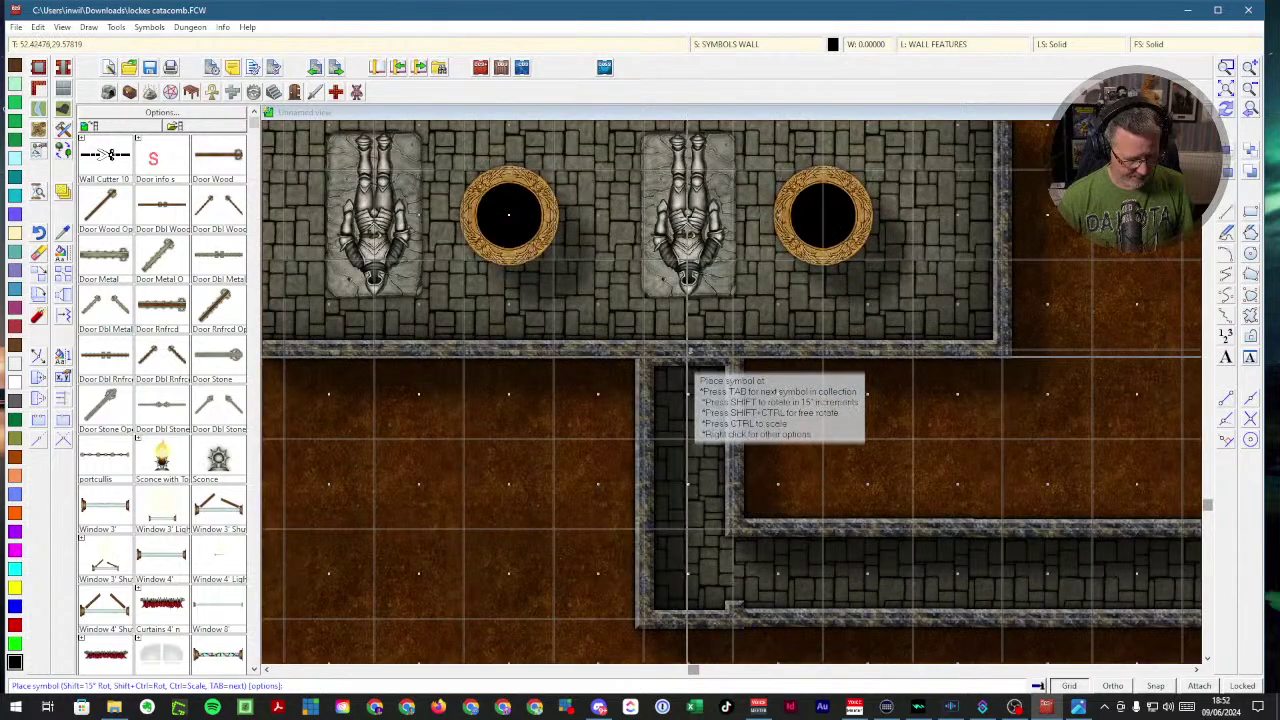
{"action": "right_click", "coordinate": [689, 352]}
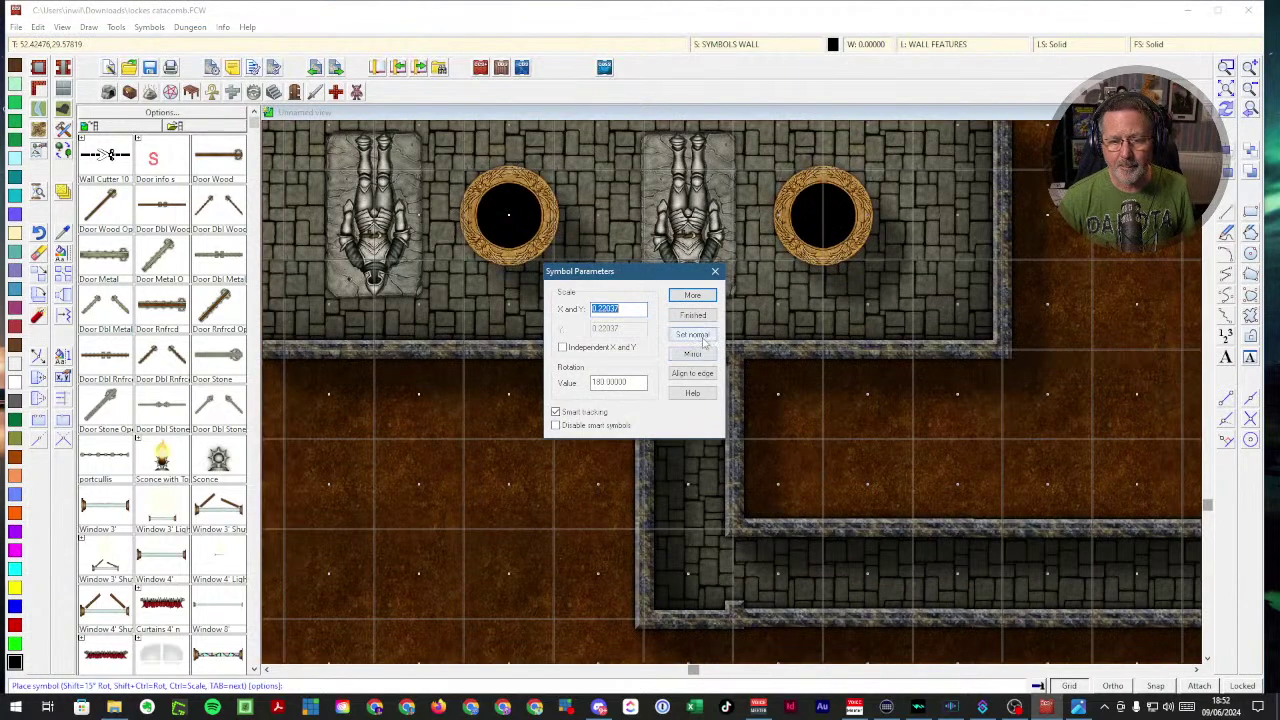
{"action": "left_click", "coordinate": [703, 338]}
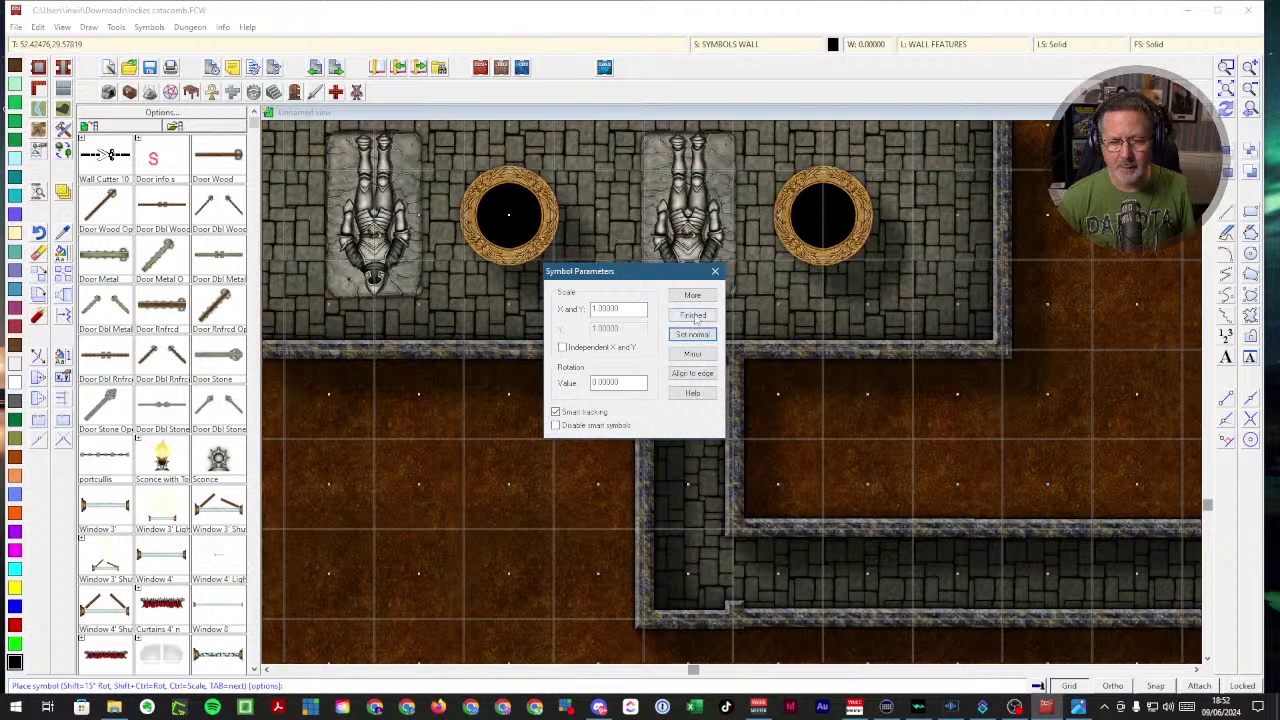
{"action": "left_click", "coordinate": [694, 316]}
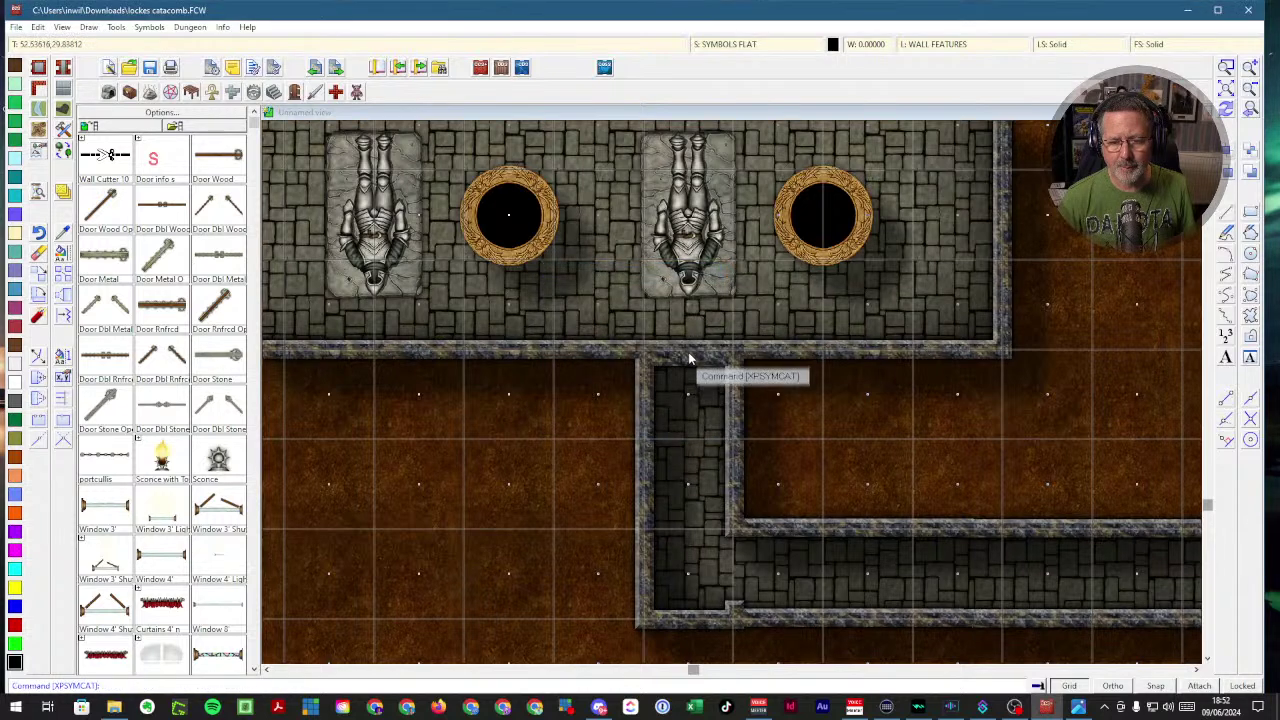
- Place Door info s secret-door markers where the corridor meets the large room's and the small room's lower walls
{"action": "left_click", "coordinate": [168, 158]}
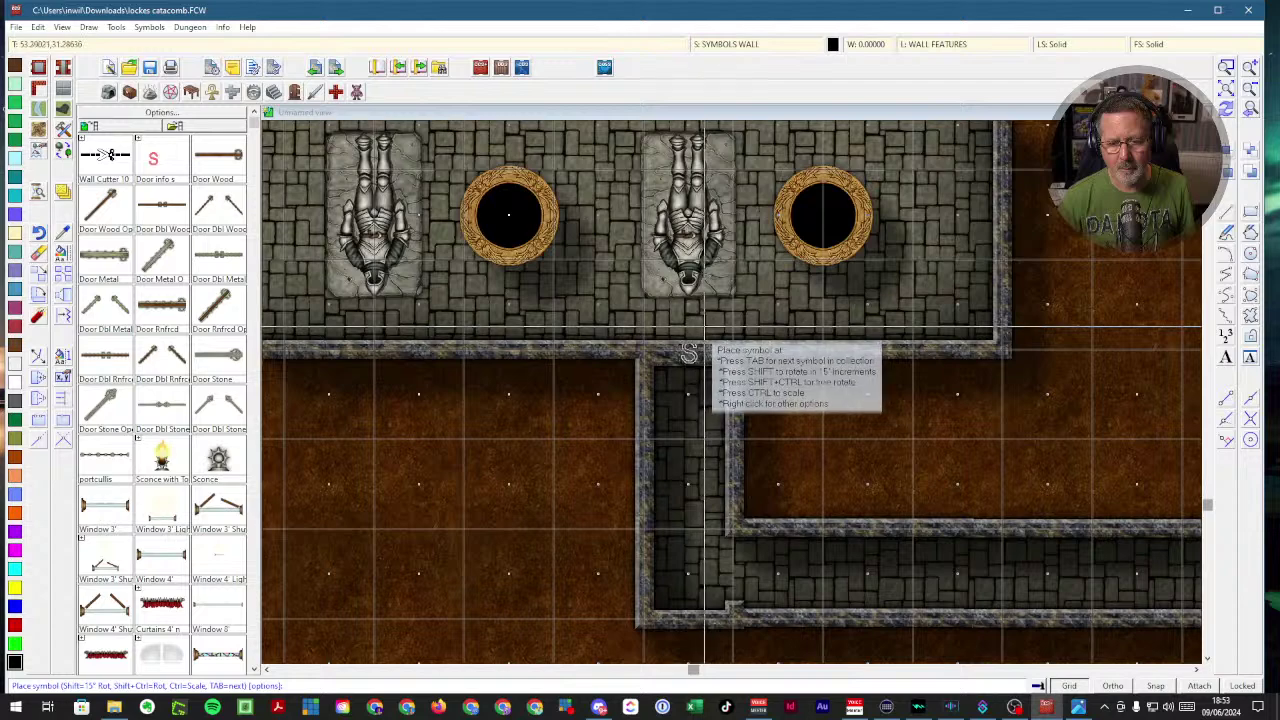
{"action": "left_click", "coordinate": [704, 327]}
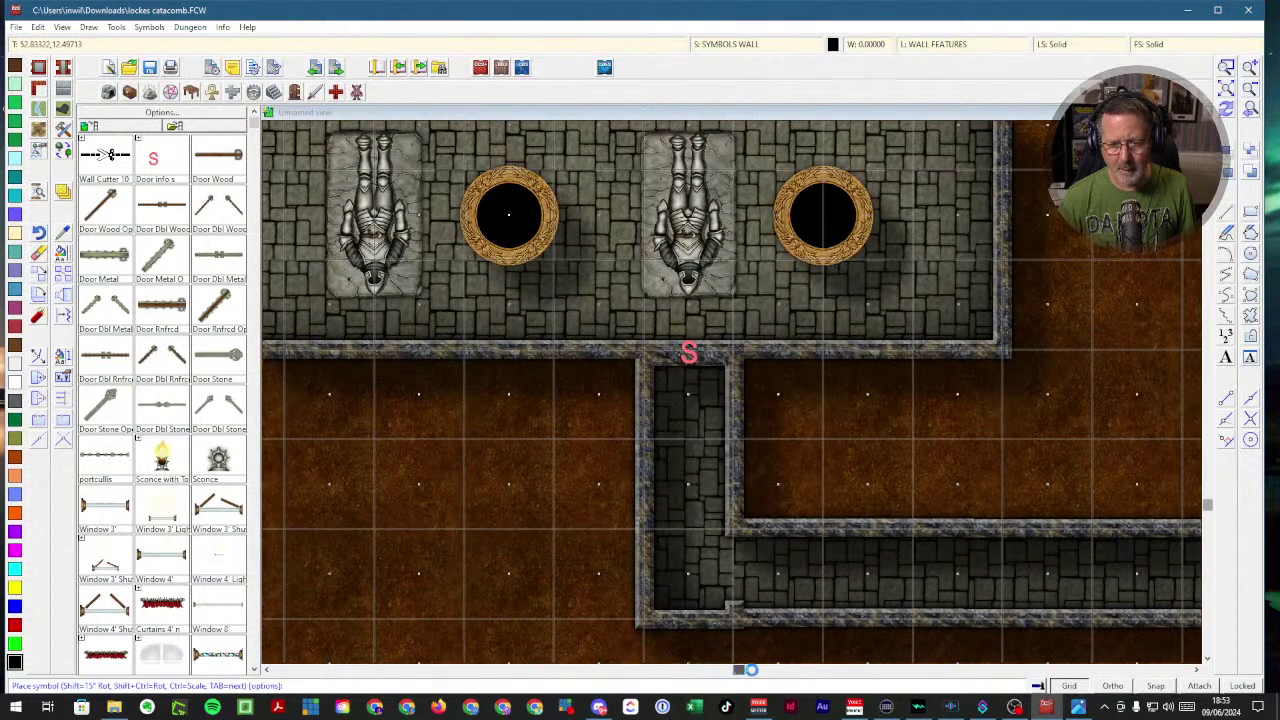
{"action": "left_click", "coordinate": [811, 670]}
{"action": "left_click_drag", "start_coordinate": [811, 675], "coordinate": [1117, 684]}
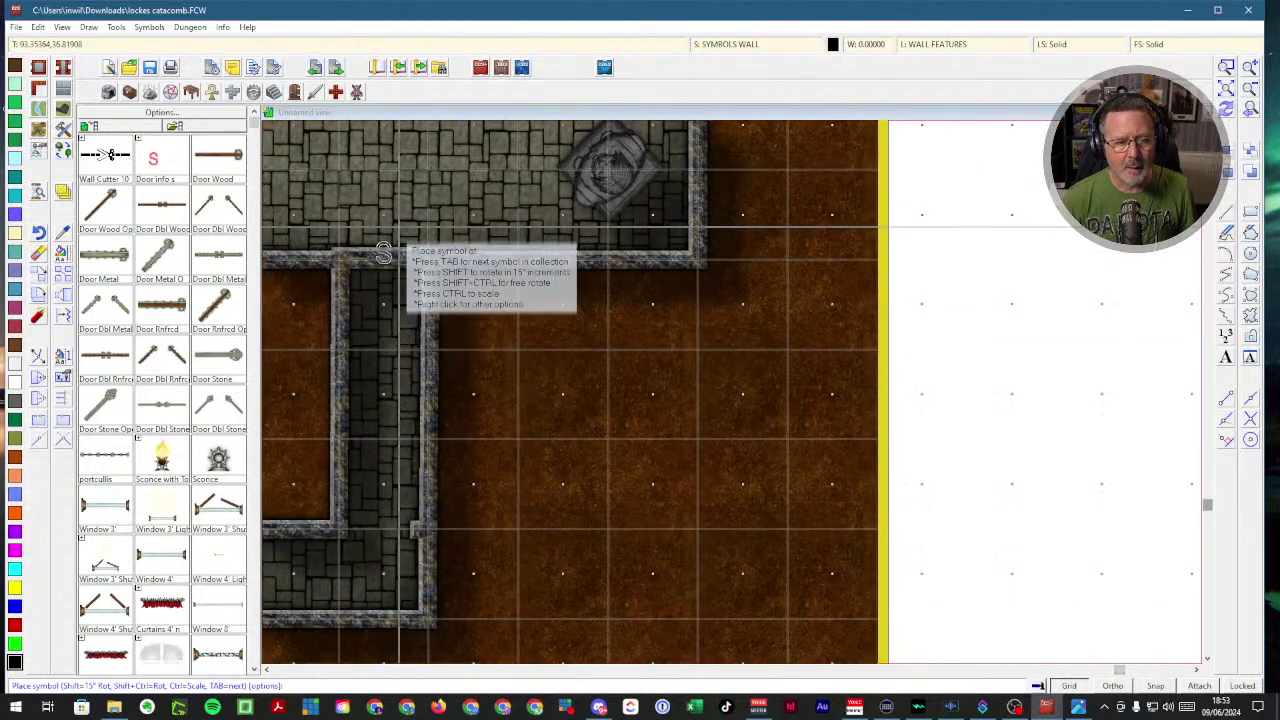
{"action": "left_click", "coordinate": [382, 258]}
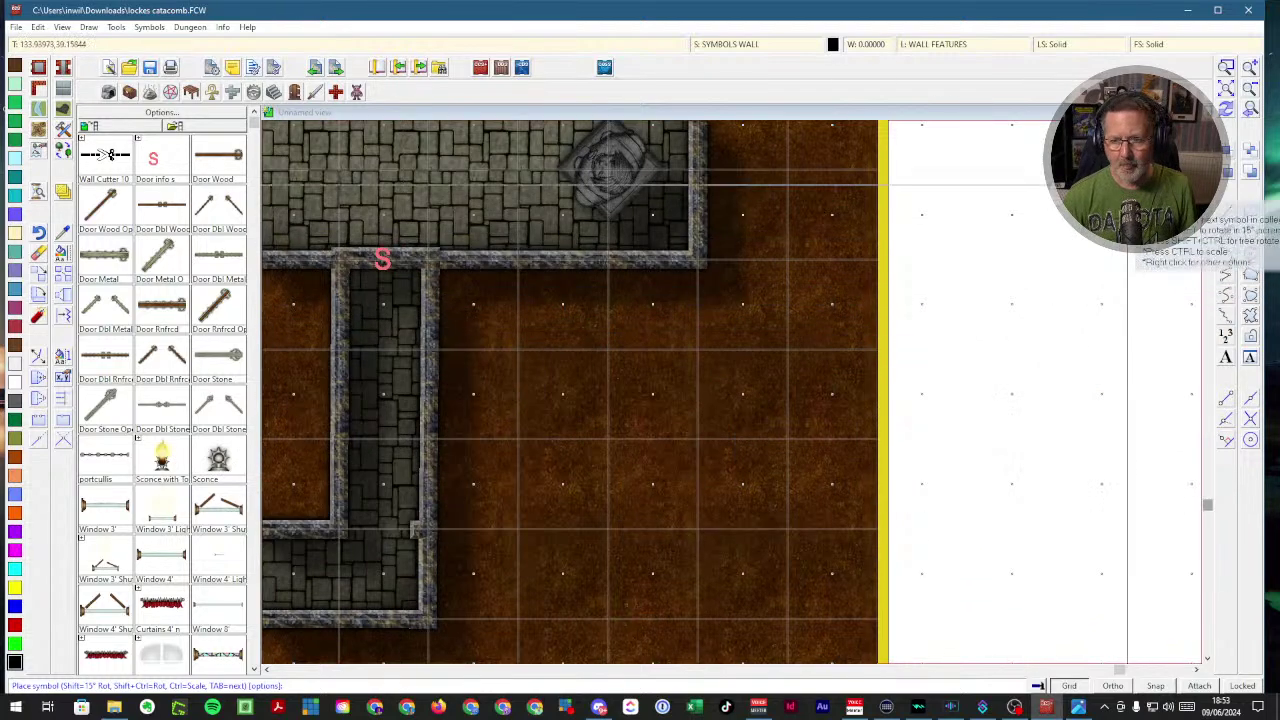
{"action": "left_click", "coordinate": [1226, 88]}
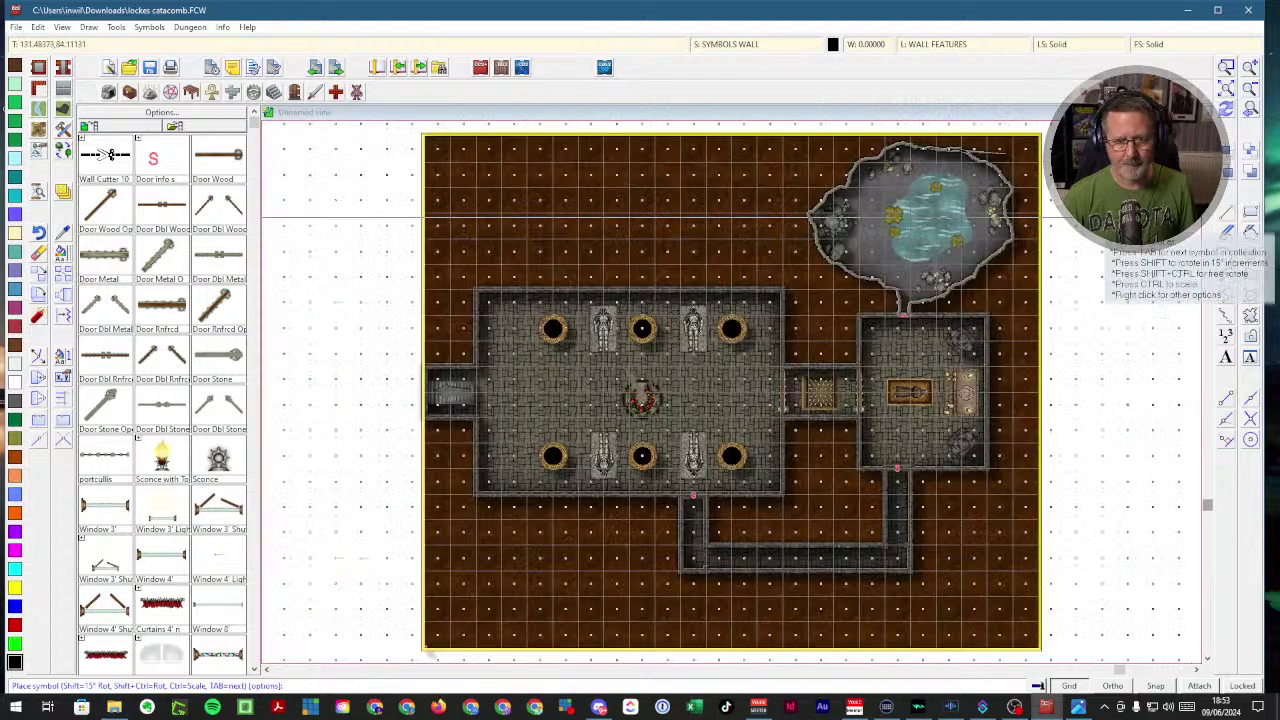
- Turn off the grid dots and place an open double door where the stair alcove enters the large room's west wall
{"action": "left_click", "coordinate": [1069, 686]}
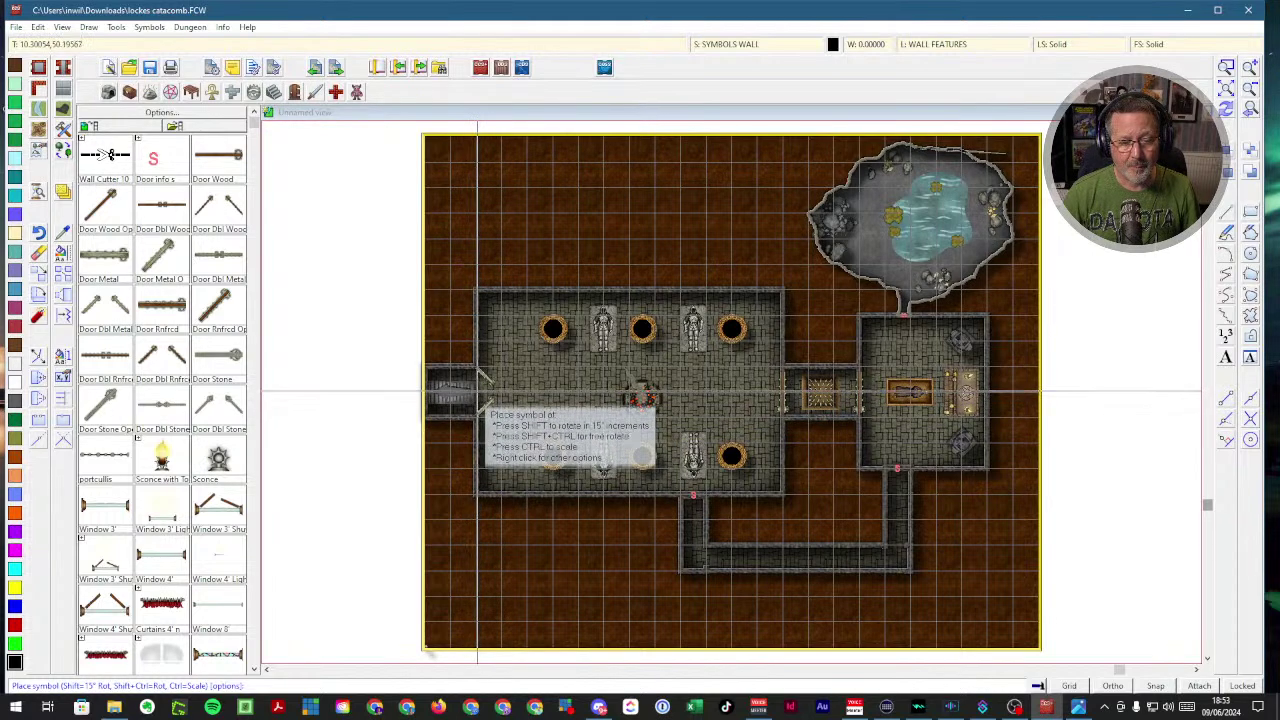
{"action": "left_click", "coordinate": [478, 392]}
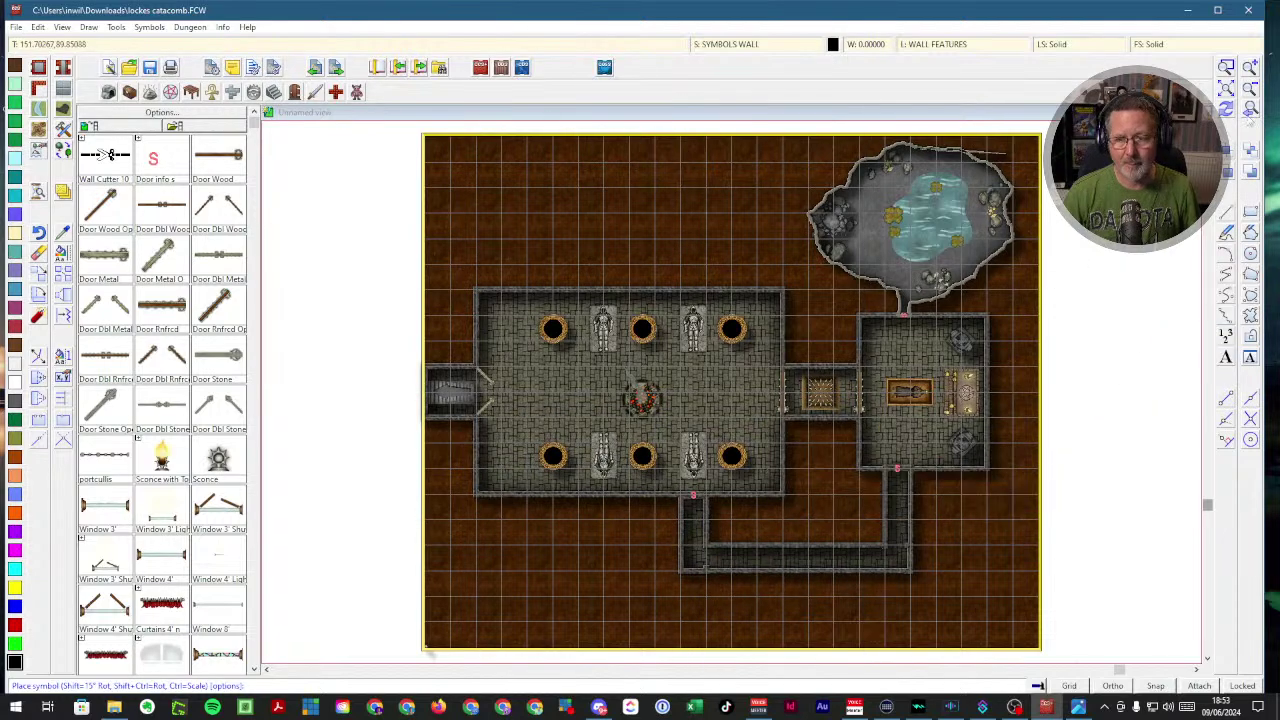
{"action": "left_click", "coordinate": [1226, 110]}
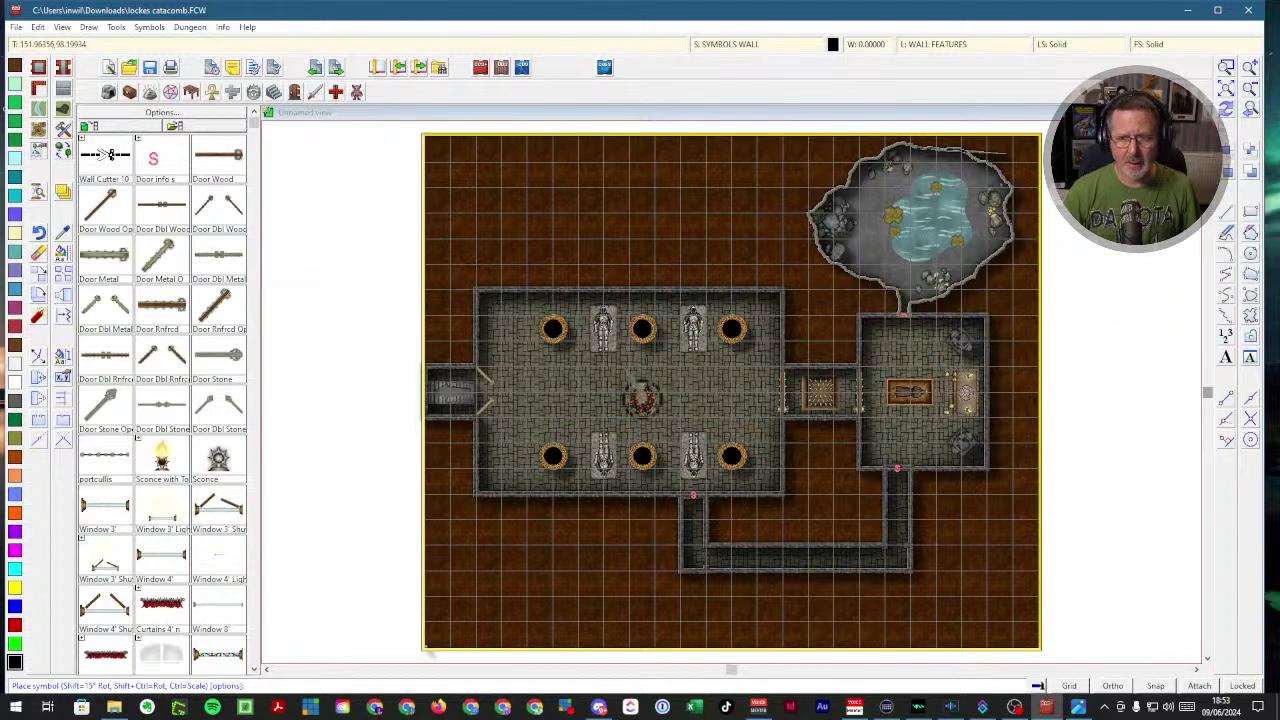
- Try out a scaled-down Font Large symbol from the temple and statues catalog beside the open double doors
{"action": "key", "text": "F3"}
{"action": "left_click", "coordinate": [453, 313]}
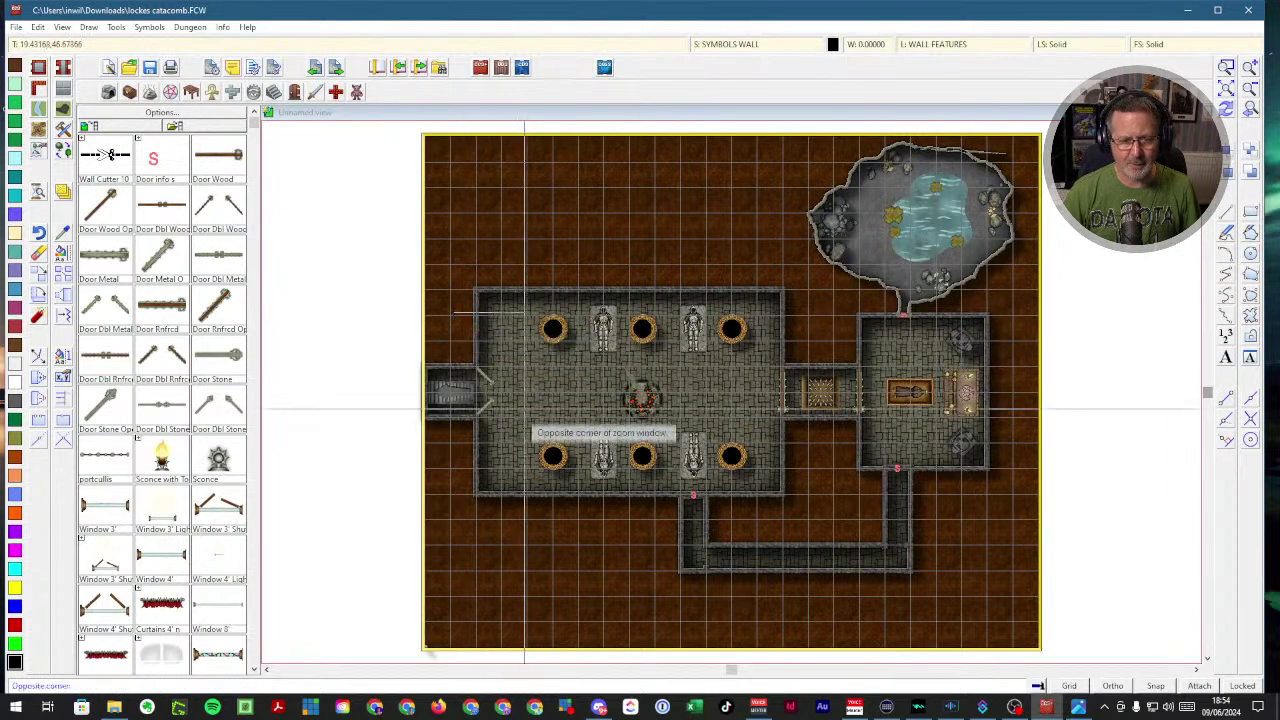
{"action": "left_click", "coordinate": [658, 490]}
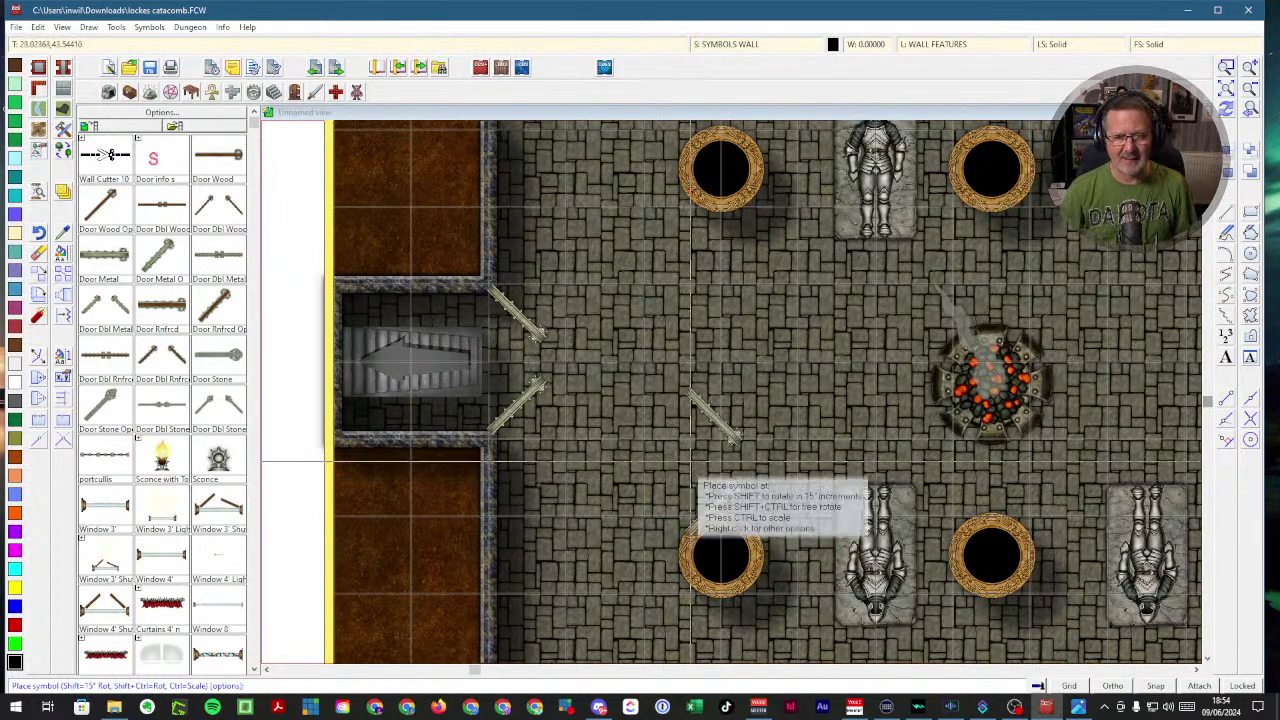
{"action": "left_click", "coordinate": [168, 95]}
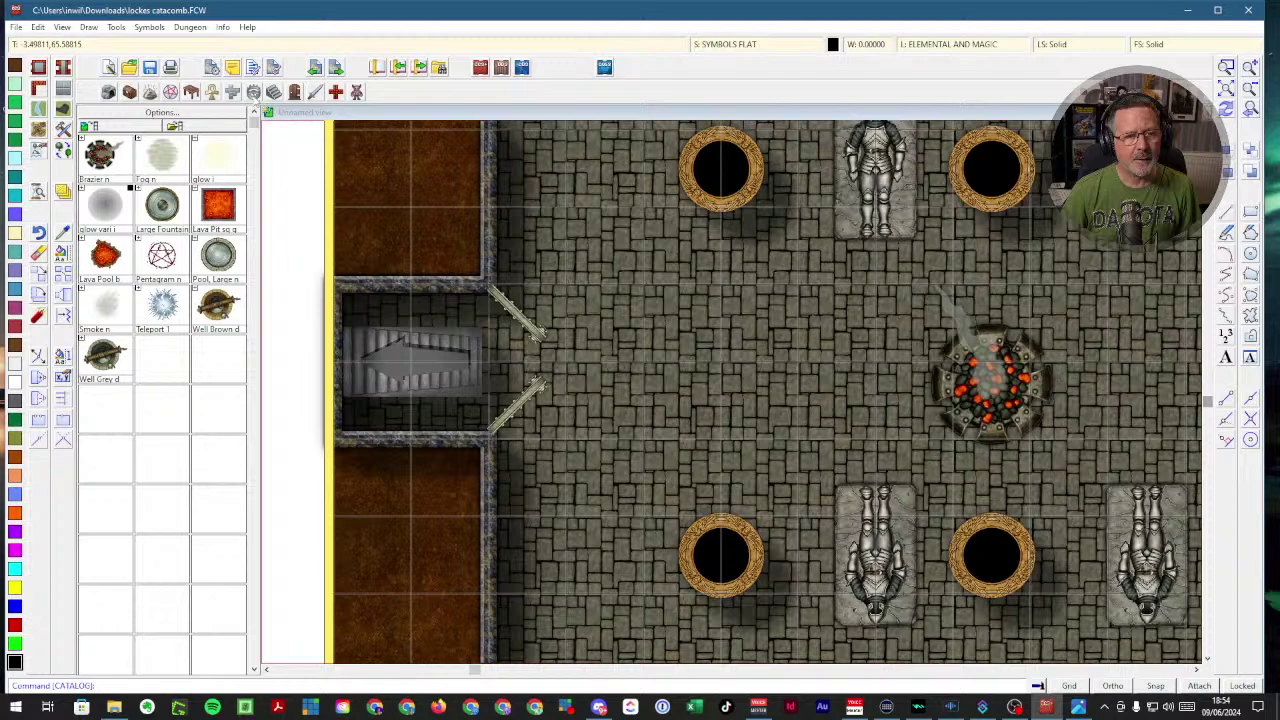
{"action": "left_click", "coordinate": [212, 92]}
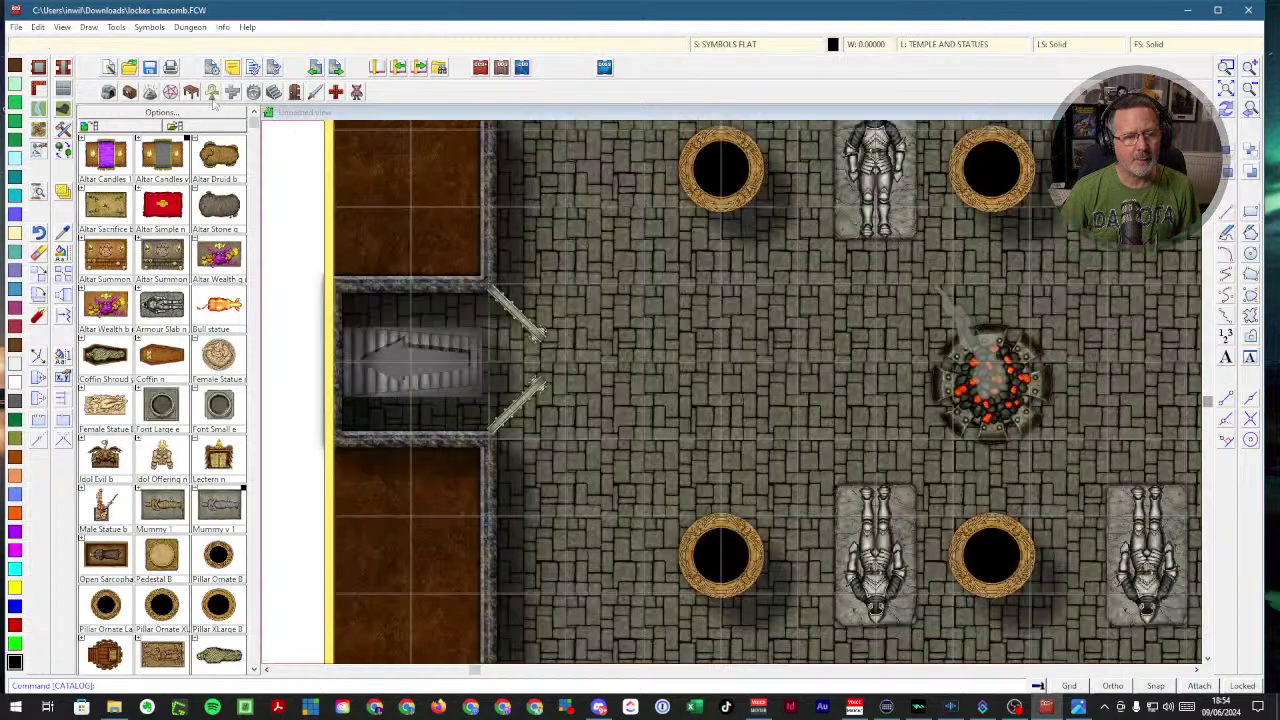
{"action": "left_click", "coordinate": [163, 405]}
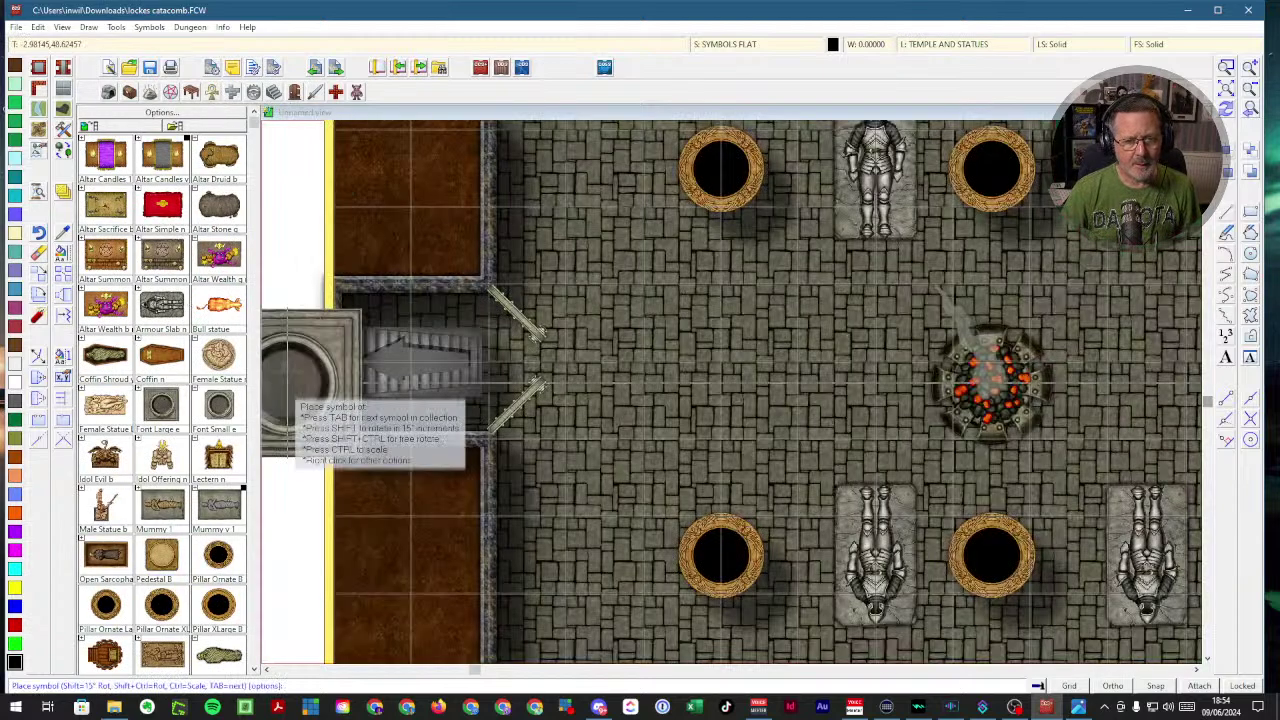
{"action": "left_click", "coordinate": [570, 252]}
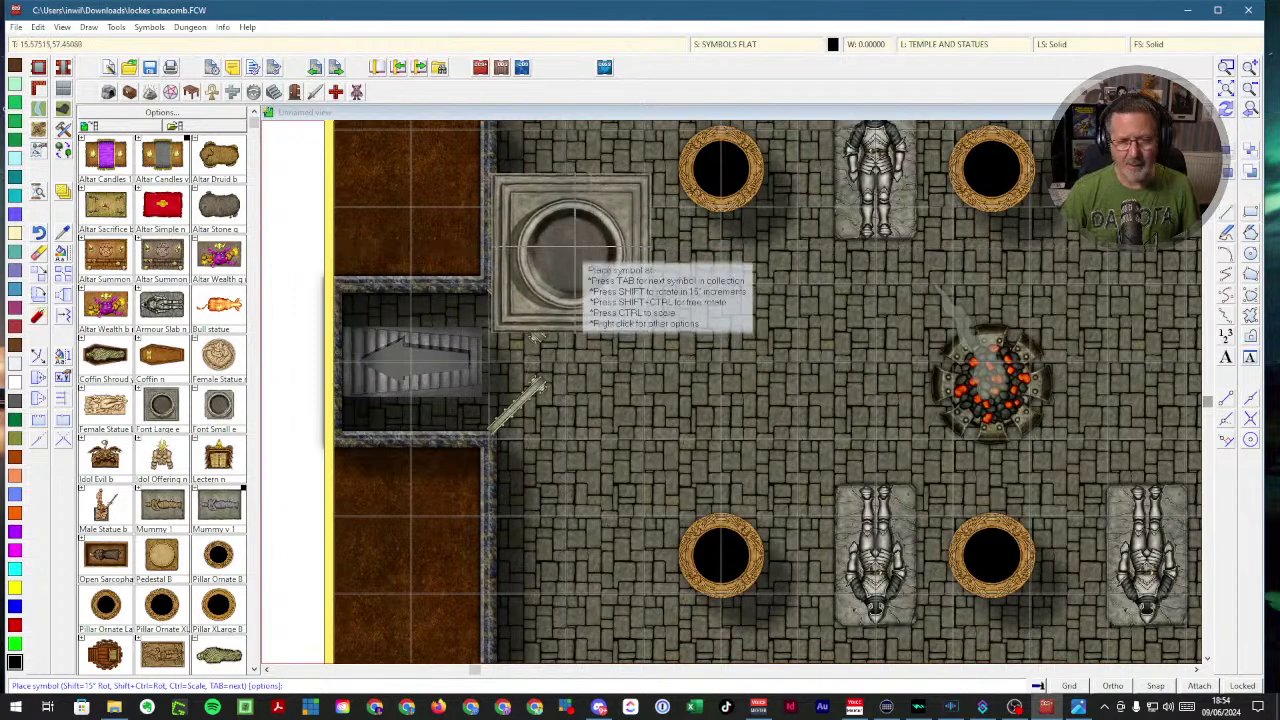
{"action": "key", "text": "ctrl"}
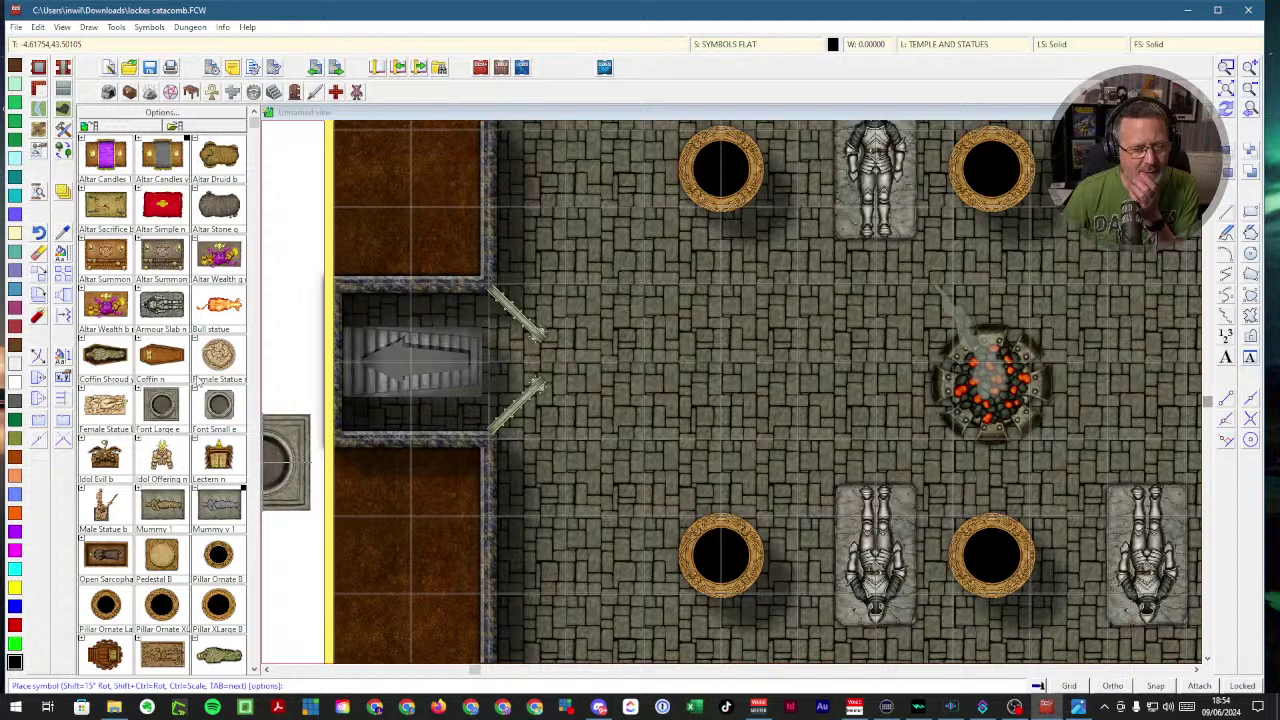
- Look through the rest of the temple and statues symbols and the DD3 Color Furniture catalog for furnishings
{"action": "scroll", "coordinate": [198, 378], "scroll_direction": "down", "scroll_amount": 3}
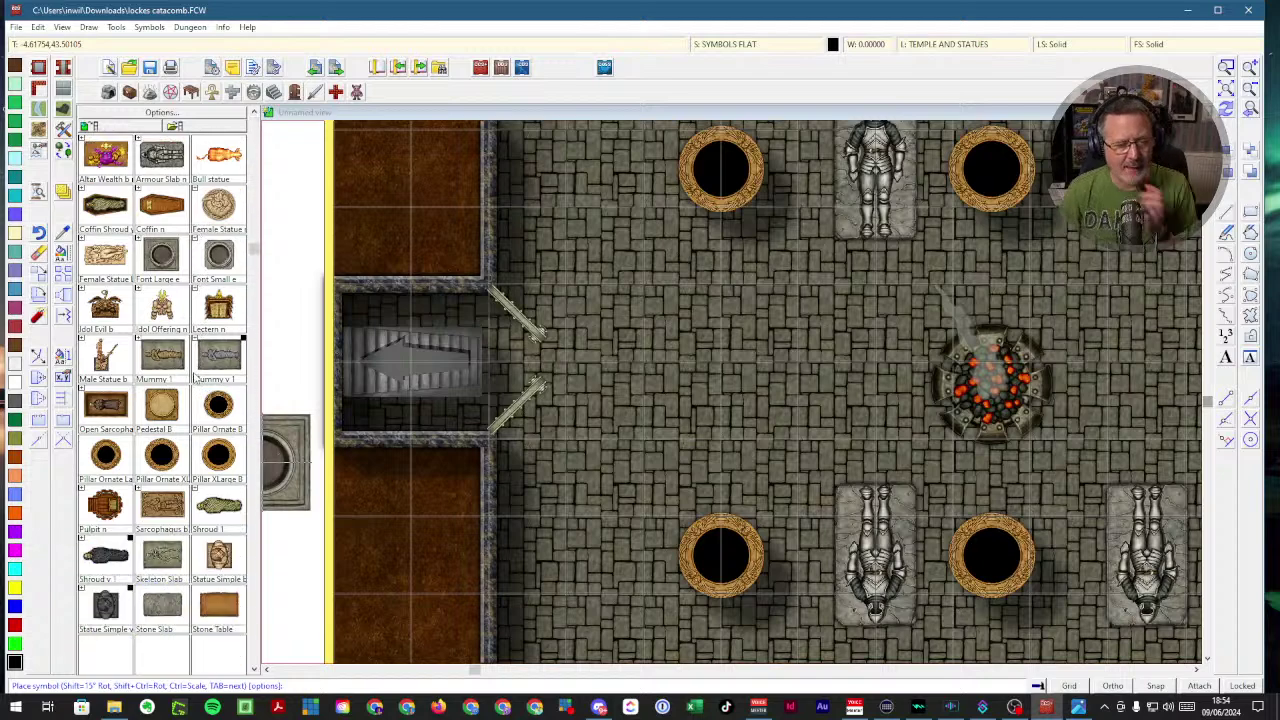
{"action": "left_click", "coordinate": [193, 92]}
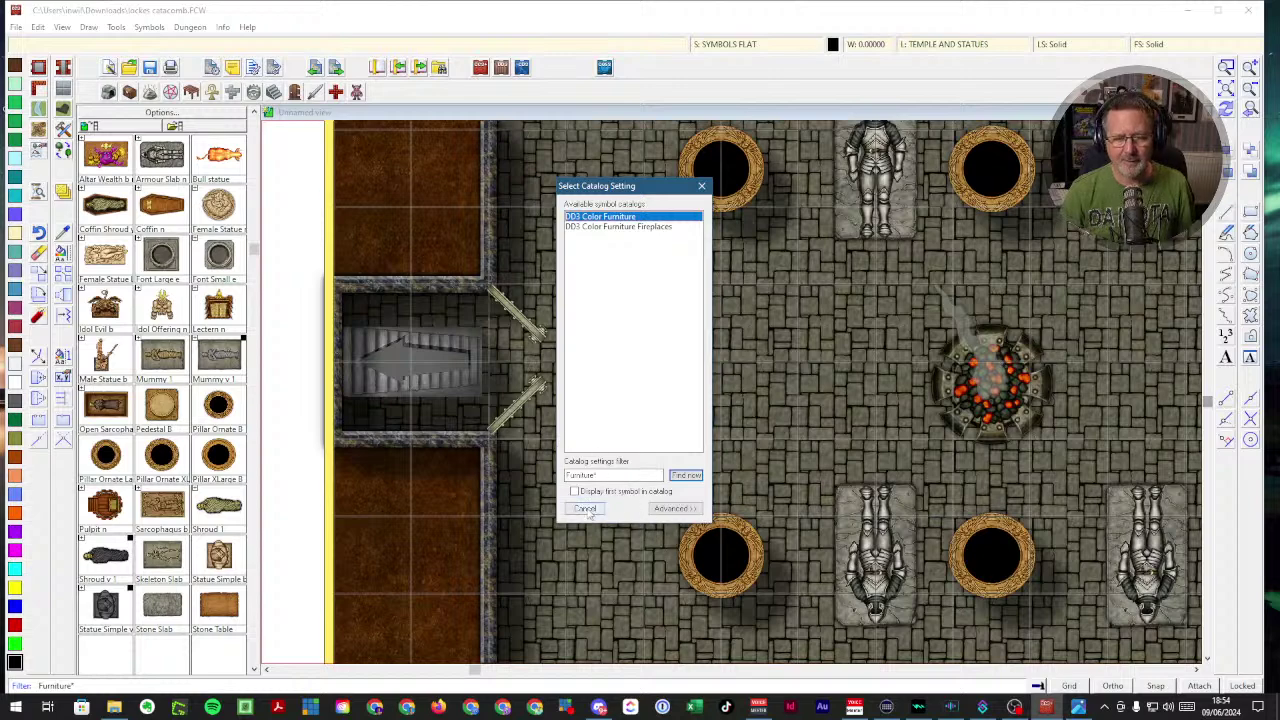
{"action": "double_click", "coordinate": [601, 218]}
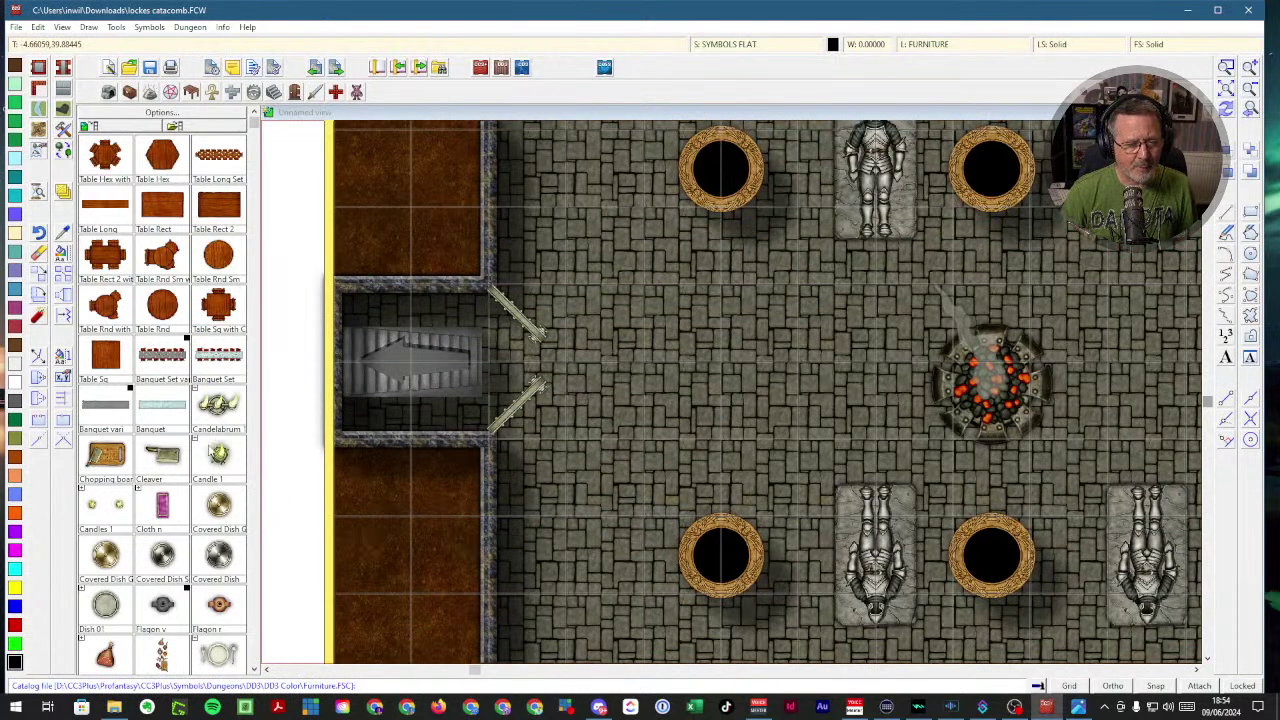
{"action": "scroll", "coordinate": [178, 350], "scroll_direction": "down", "scroll_amount": 9}
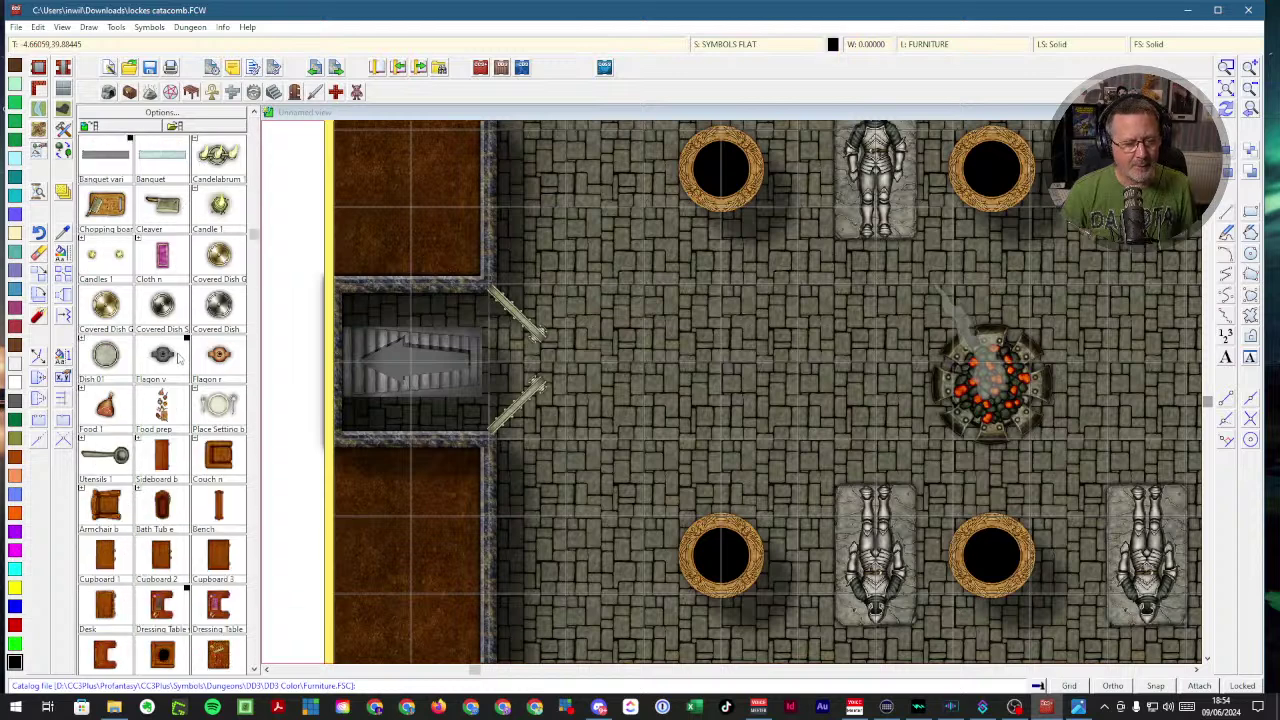
{"action": "scroll", "coordinate": [171, 366], "scroll_direction": "down", "scroll_amount": 6}
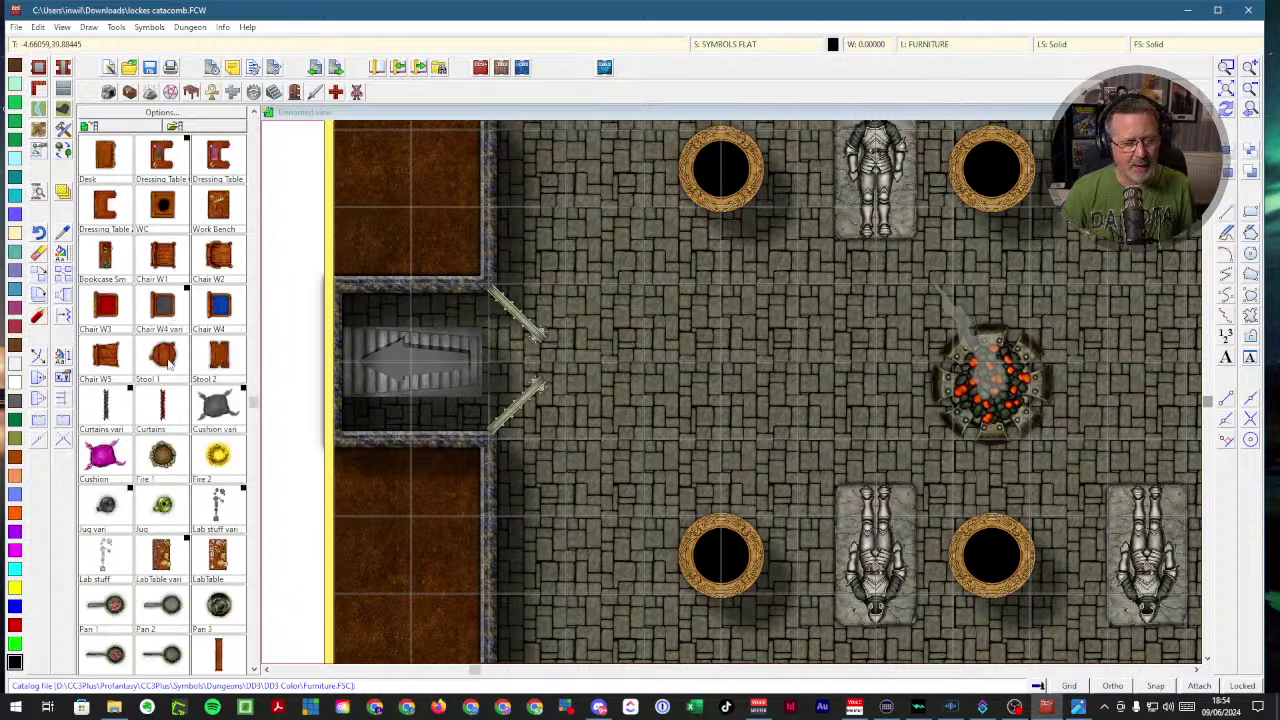
{"action": "scroll", "coordinate": [168, 365], "scroll_direction": "down", "scroll_amount": 7}
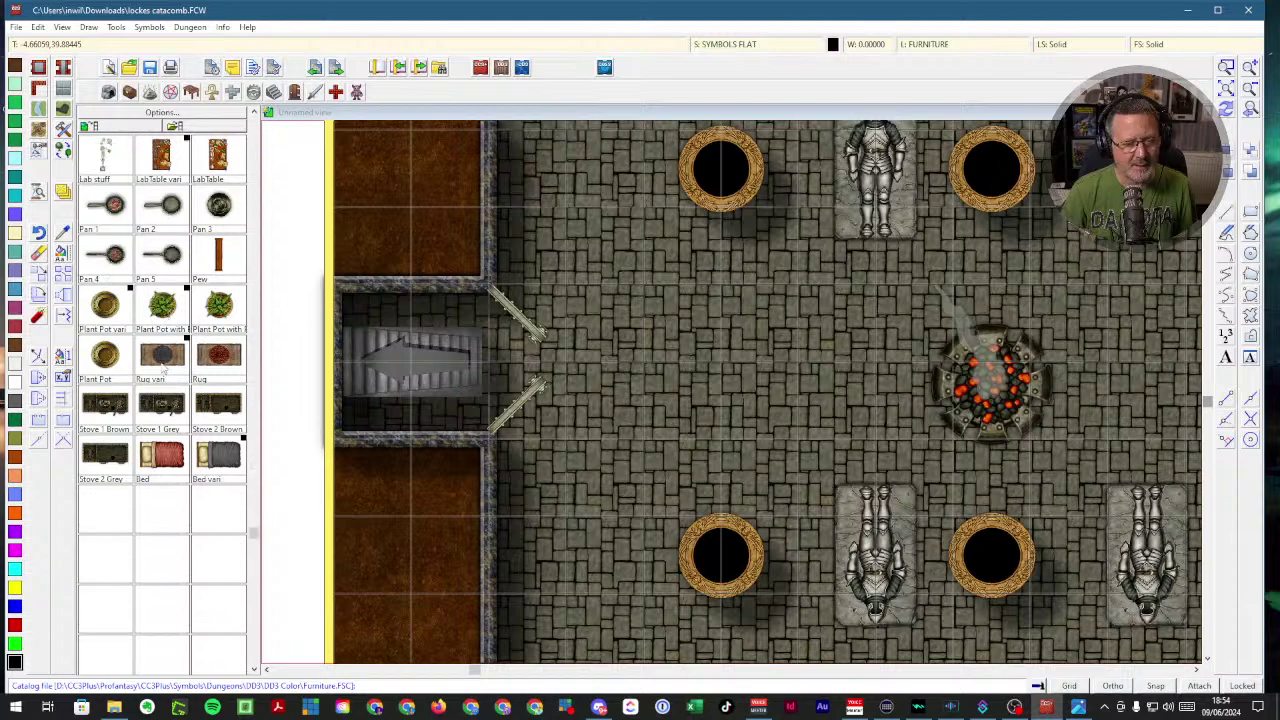
{"action": "scroll", "coordinate": [163, 368], "scroll_direction": "up", "scroll_amount": 17}
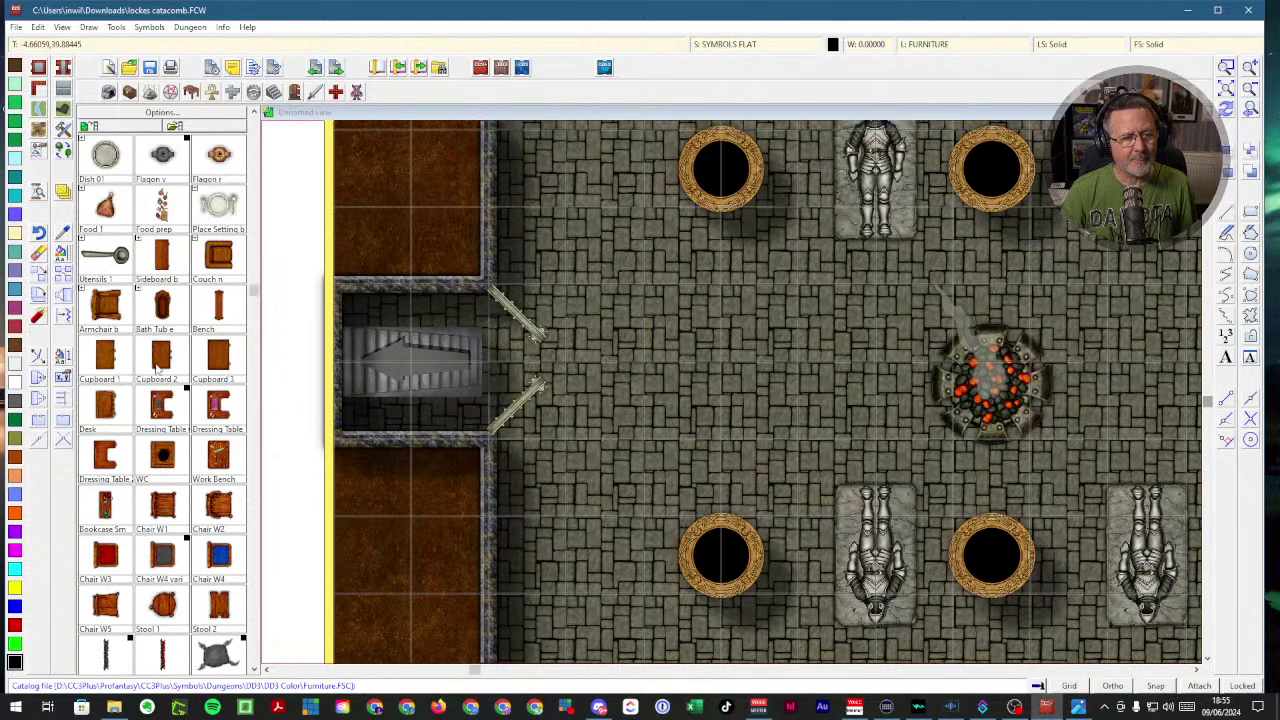
{"action": "scroll", "coordinate": [157, 369], "scroll_direction": "up", "scroll_amount": 2}
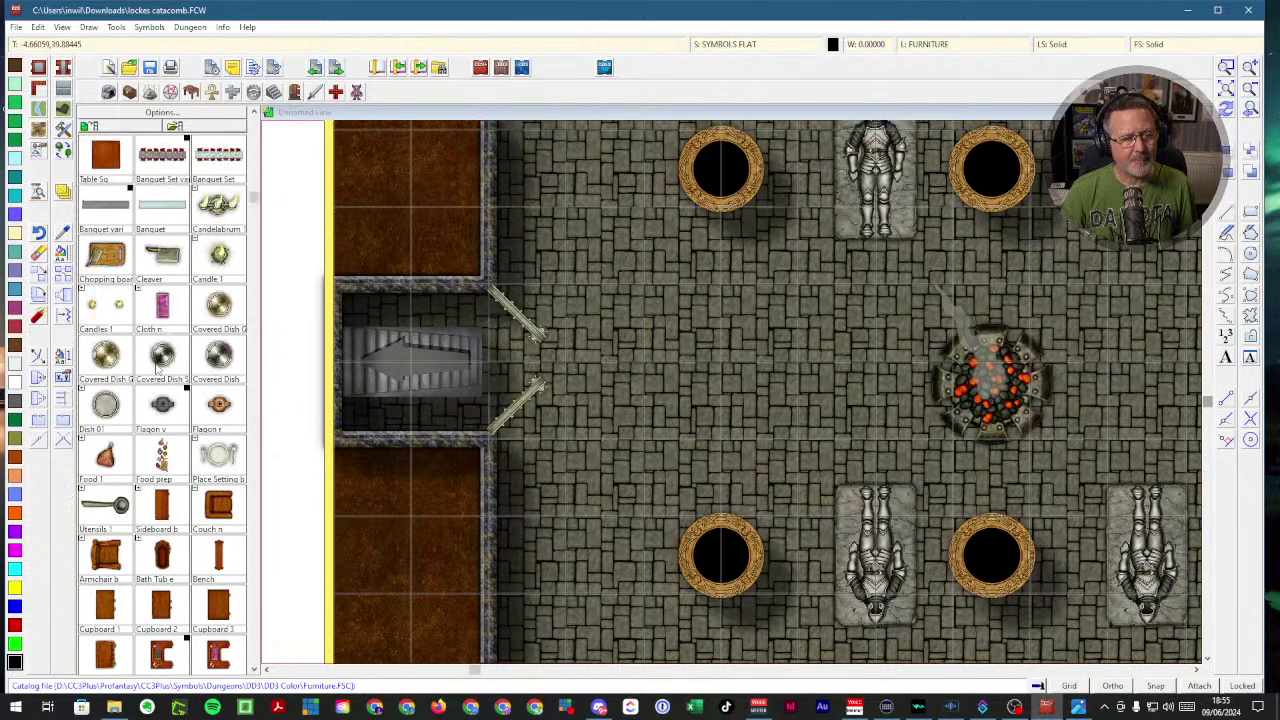
- Look through the walls, weapons, up and down, traps, DD3 Color Geomorphs Basic and temple and statues catalogs for suitable symbols
{"action": "left_click", "coordinate": [336, 93]}
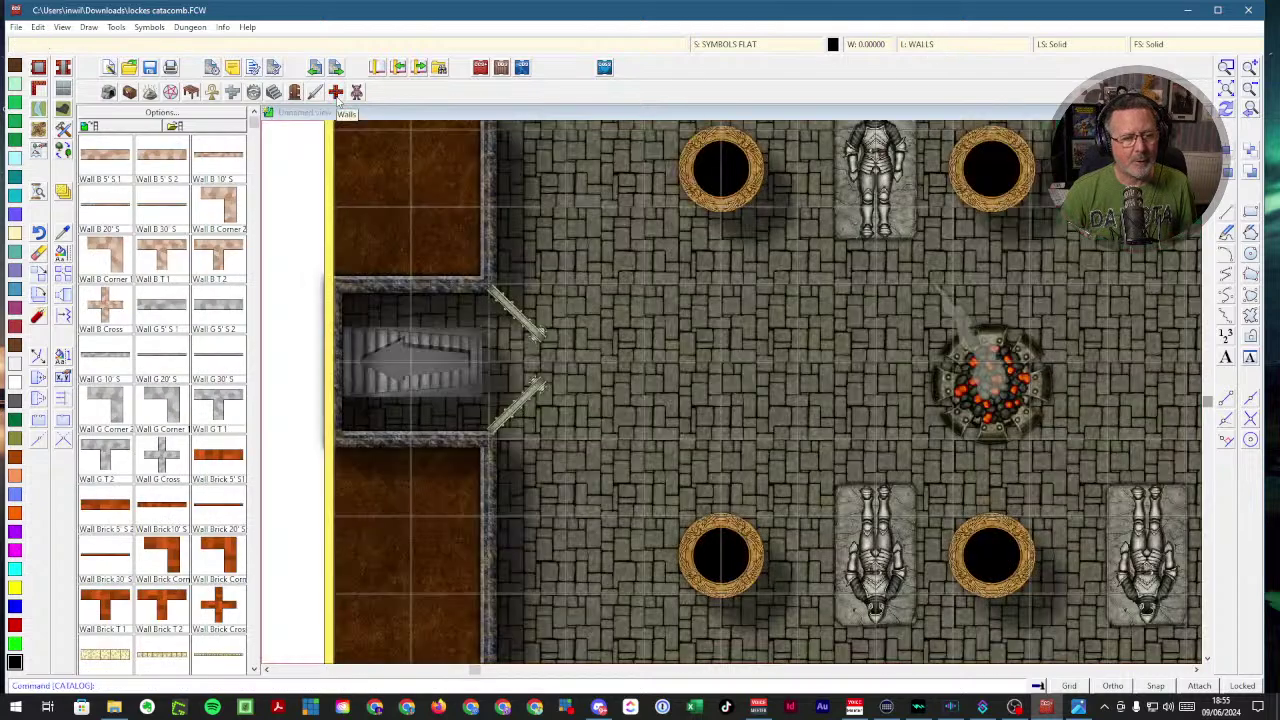
{"action": "left_click", "coordinate": [315, 92]}
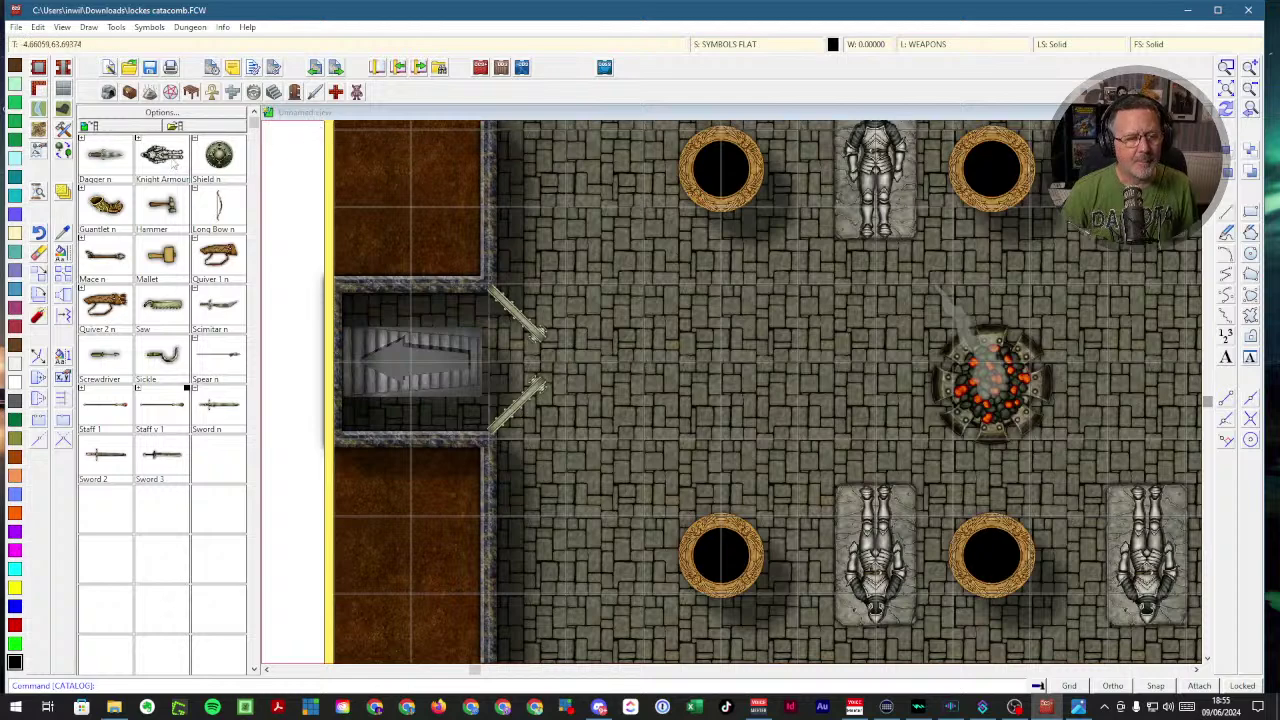
{"action": "left_click", "coordinate": [274, 92]}
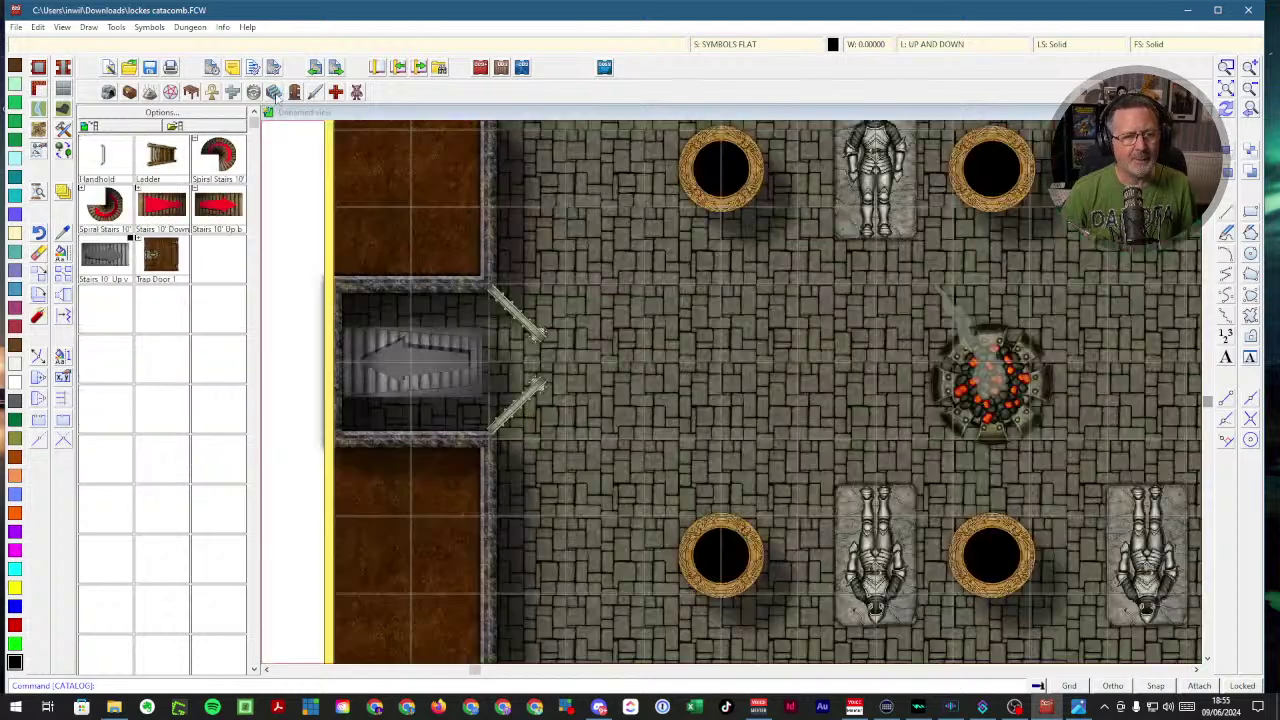
{"action": "left_click", "coordinate": [253, 92]}
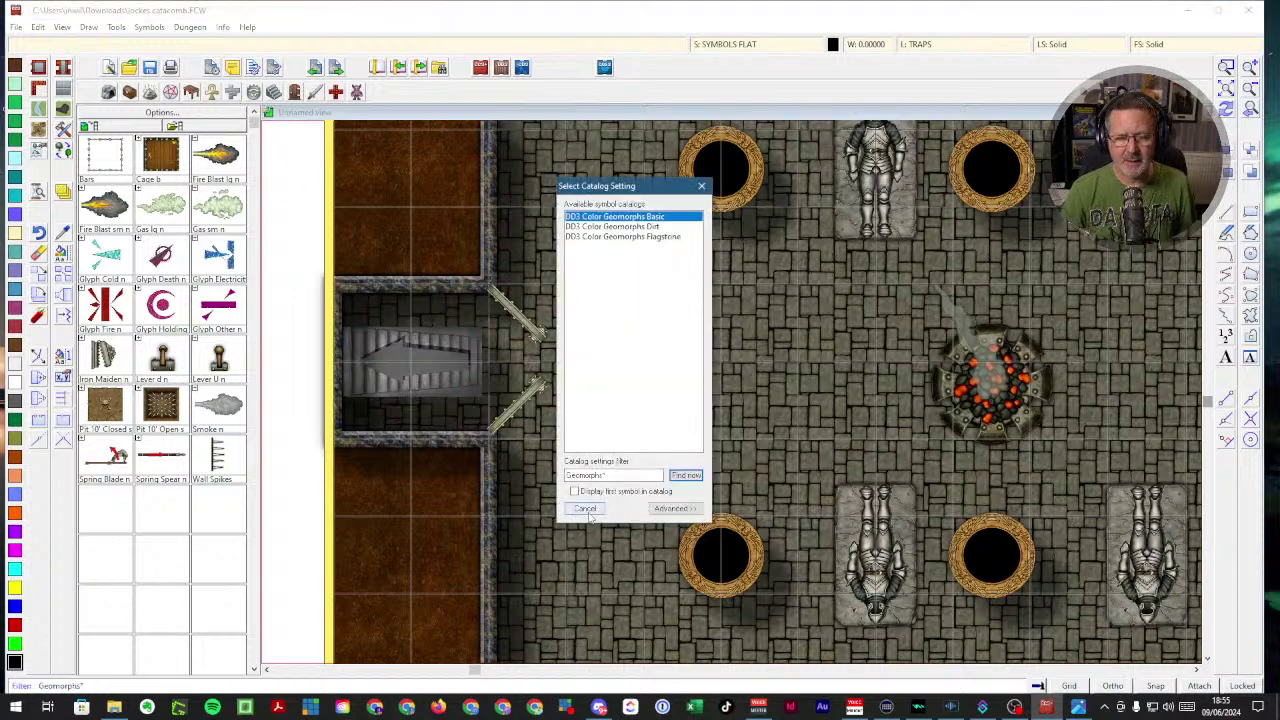
{"action": "double_click", "coordinate": [577, 218]}
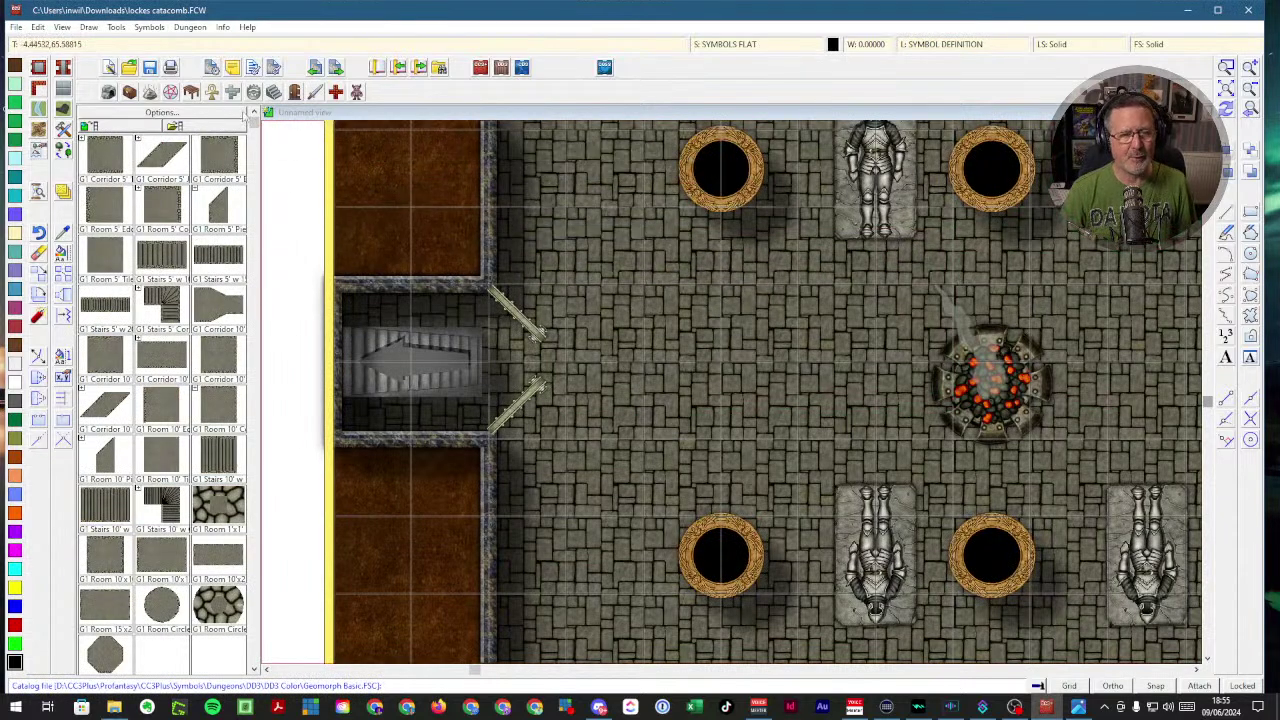
{"action": "left_click", "coordinate": [211, 93]}
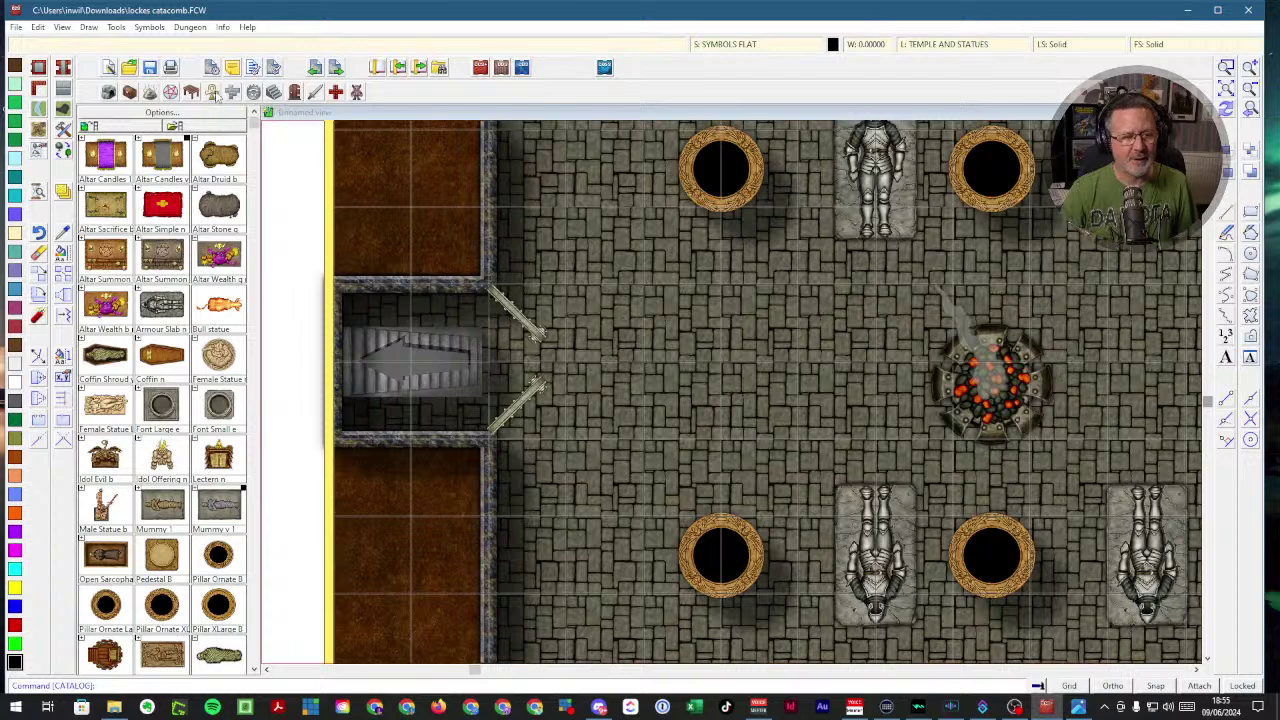
- Reset symbol placement to normal and place Broken Wood debris north and Broken Bench debris south of the open double doors in the large room
{"action": "left_click", "coordinate": [150, 92]}
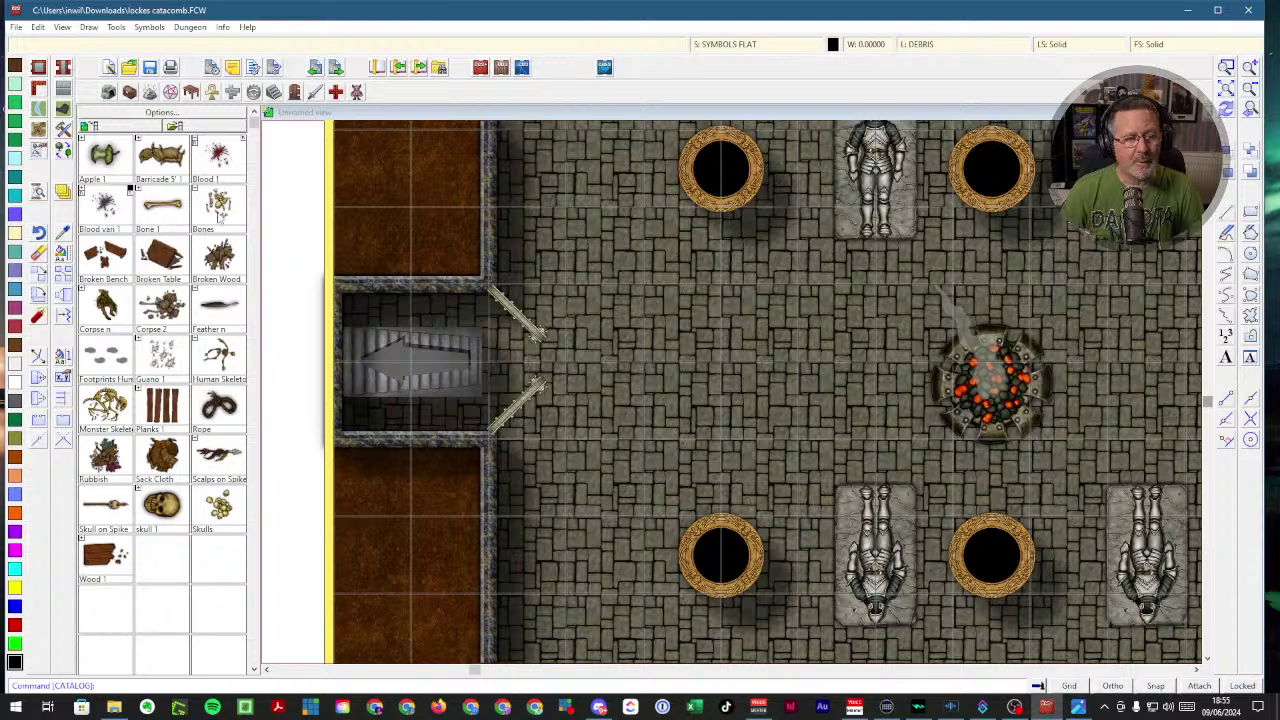
{"action": "left_click", "coordinate": [218, 256]}
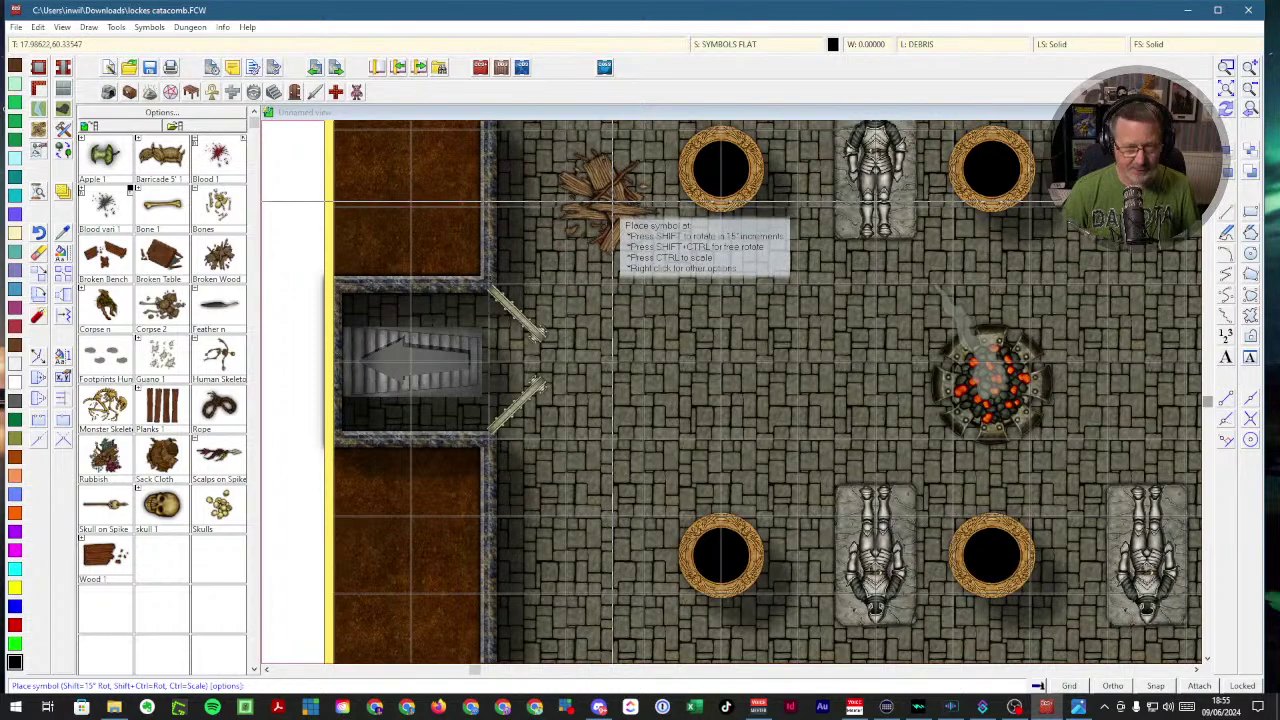
{"action": "right_click", "coordinate": [613, 206]}
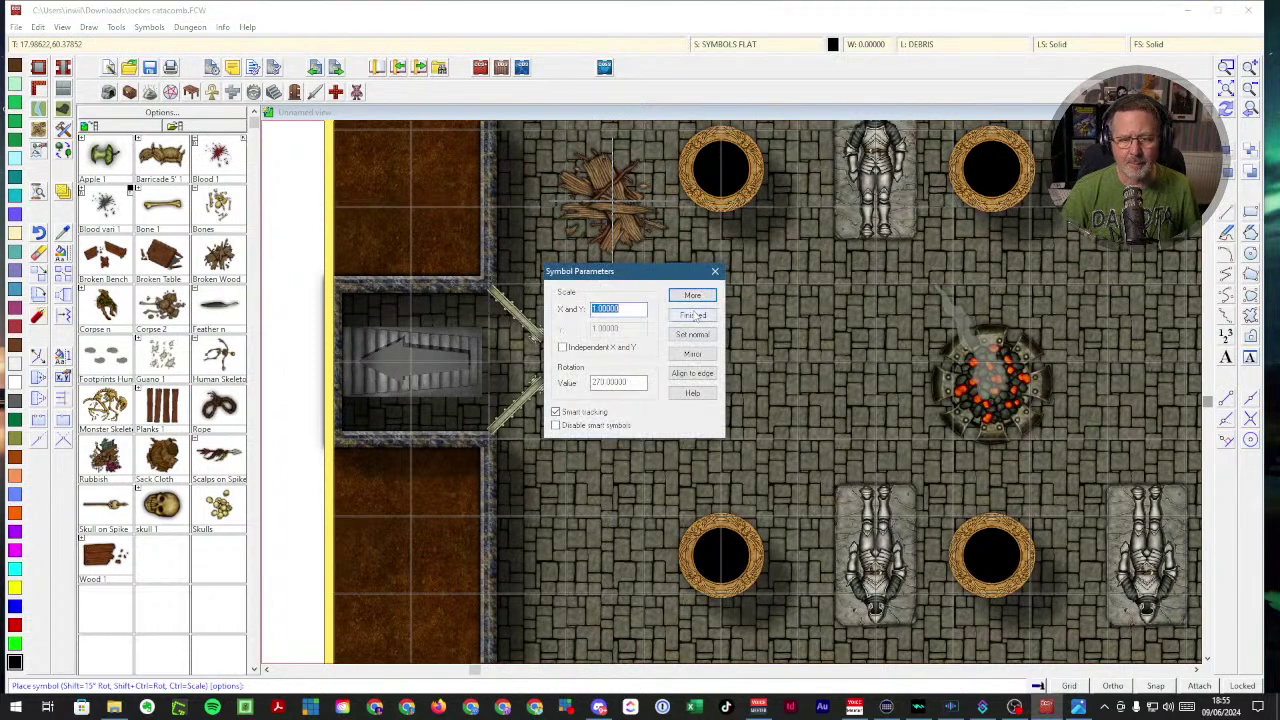
{"action": "left_click", "coordinate": [702, 337]}
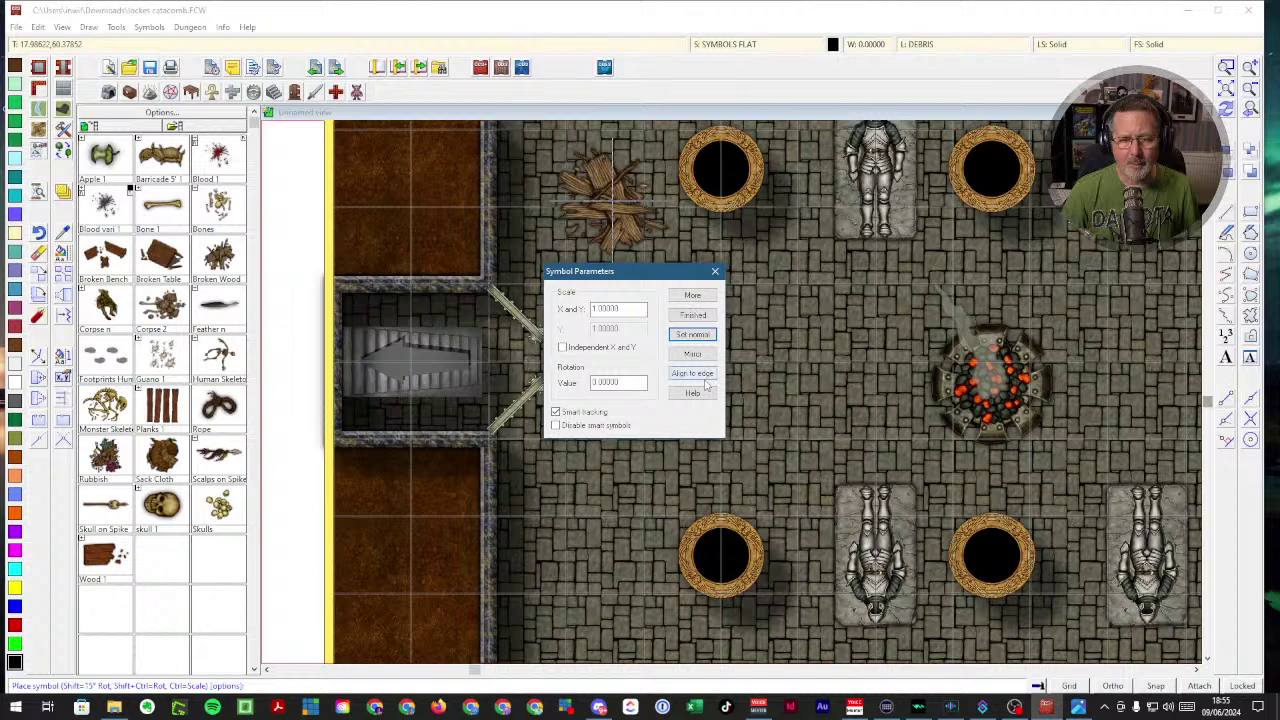
{"action": "left_click", "coordinate": [714, 273]}
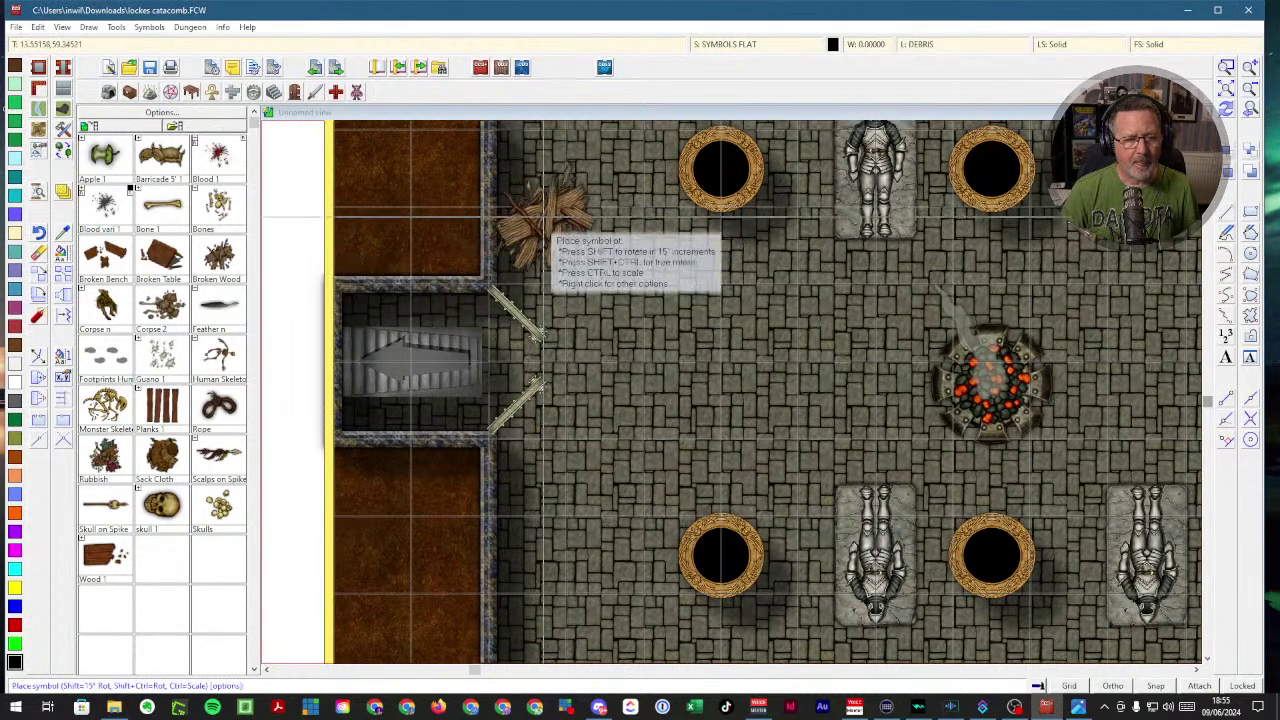
{"action": "left_click", "coordinate": [590, 195]}
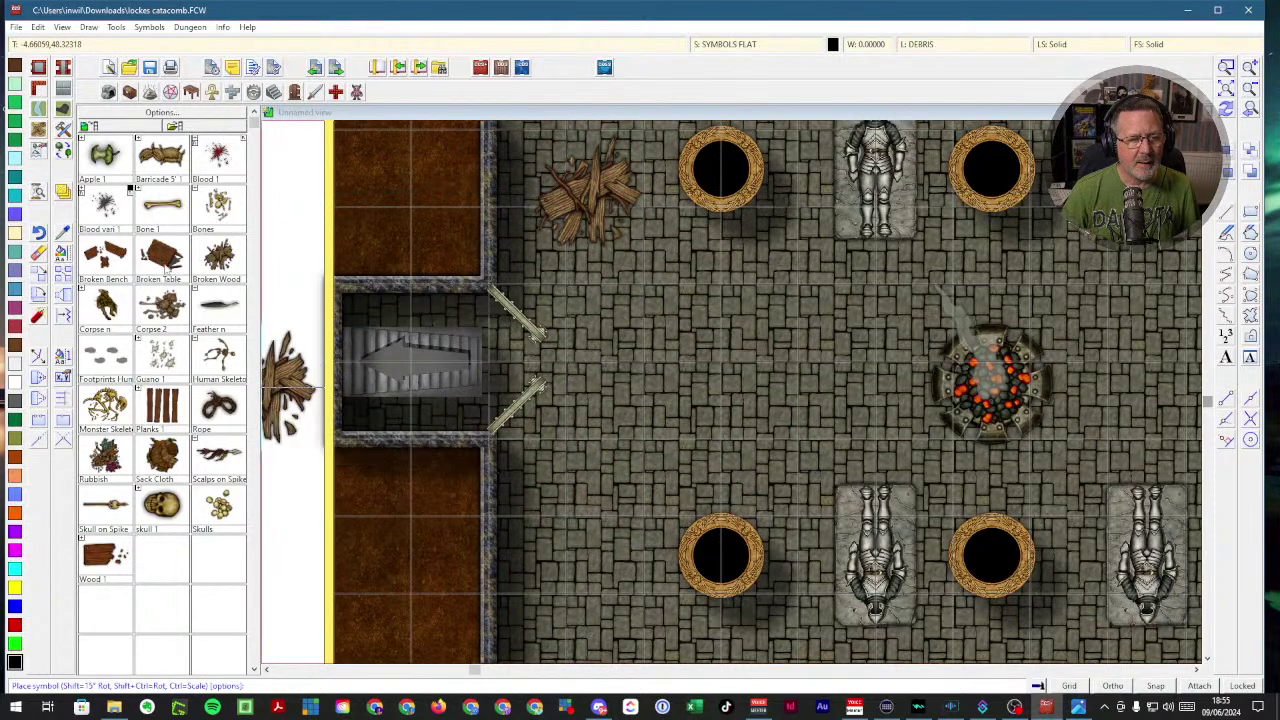
{"action": "left_click", "coordinate": [114, 257]}
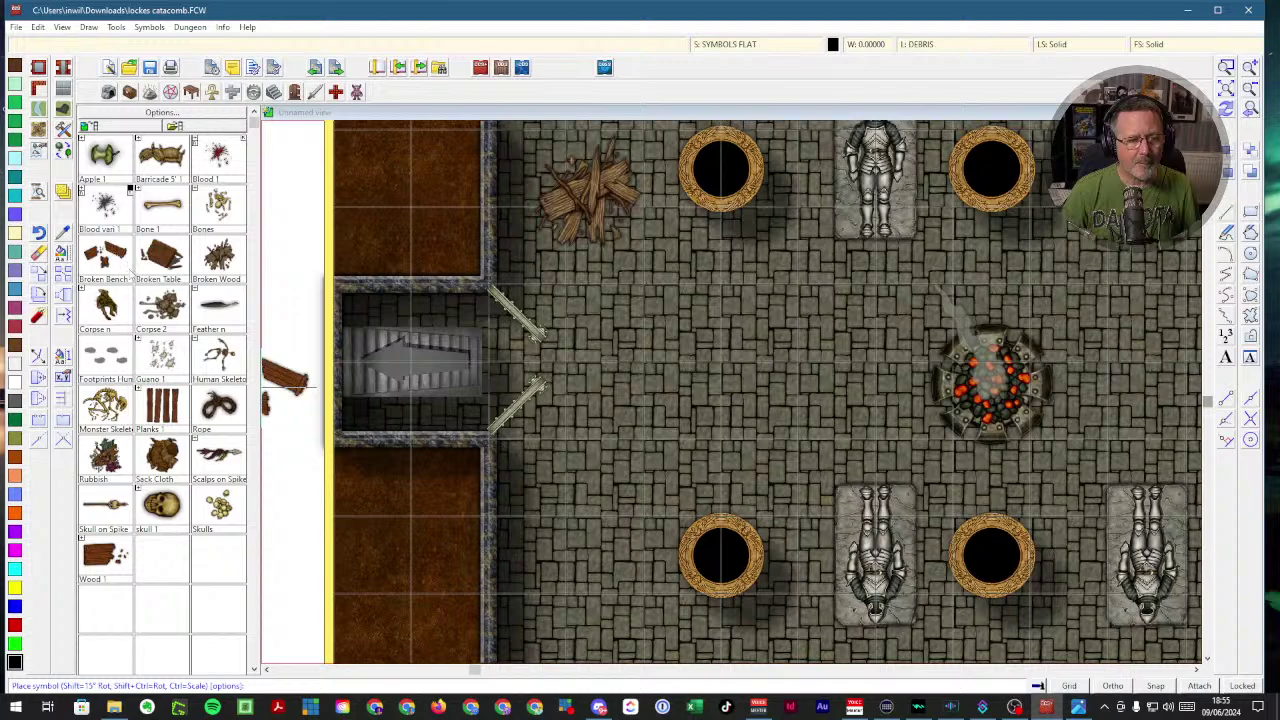
{"action": "left_click", "coordinate": [590, 585]}
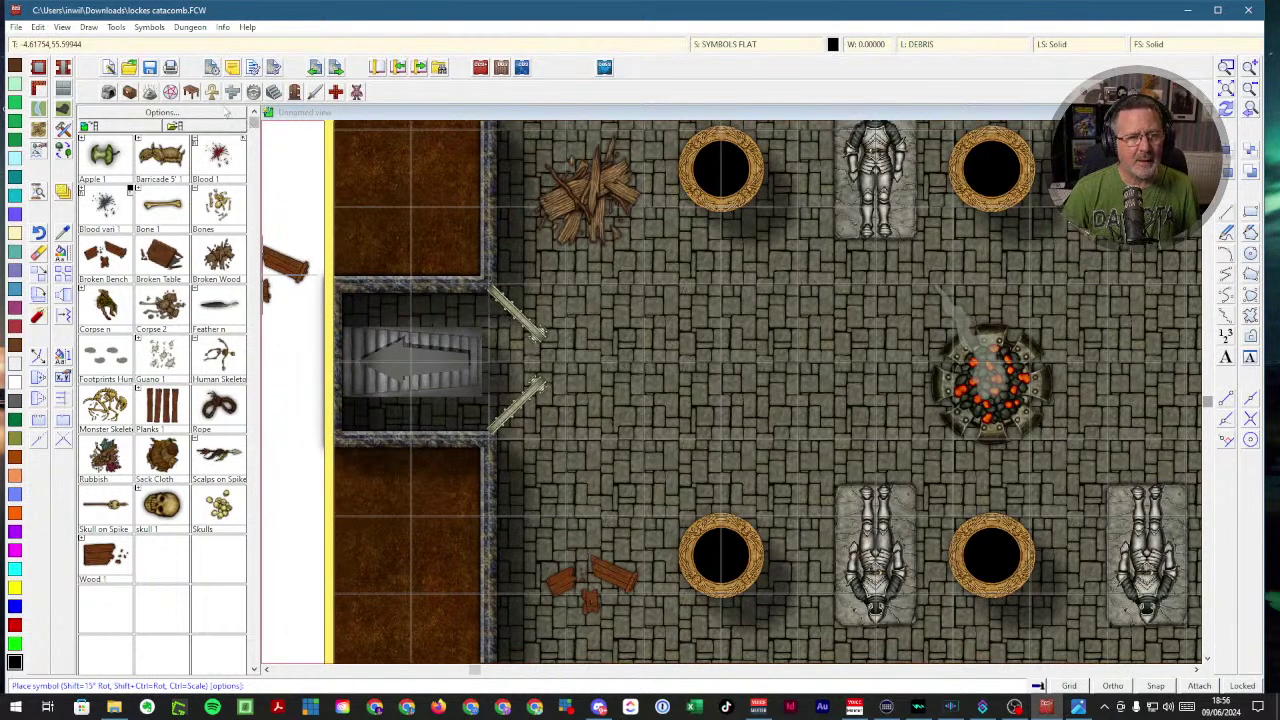
- Erase the smoking brazier from the middle of the large room and redraw the map
{"action": "left_click", "coordinate": [170, 91]}
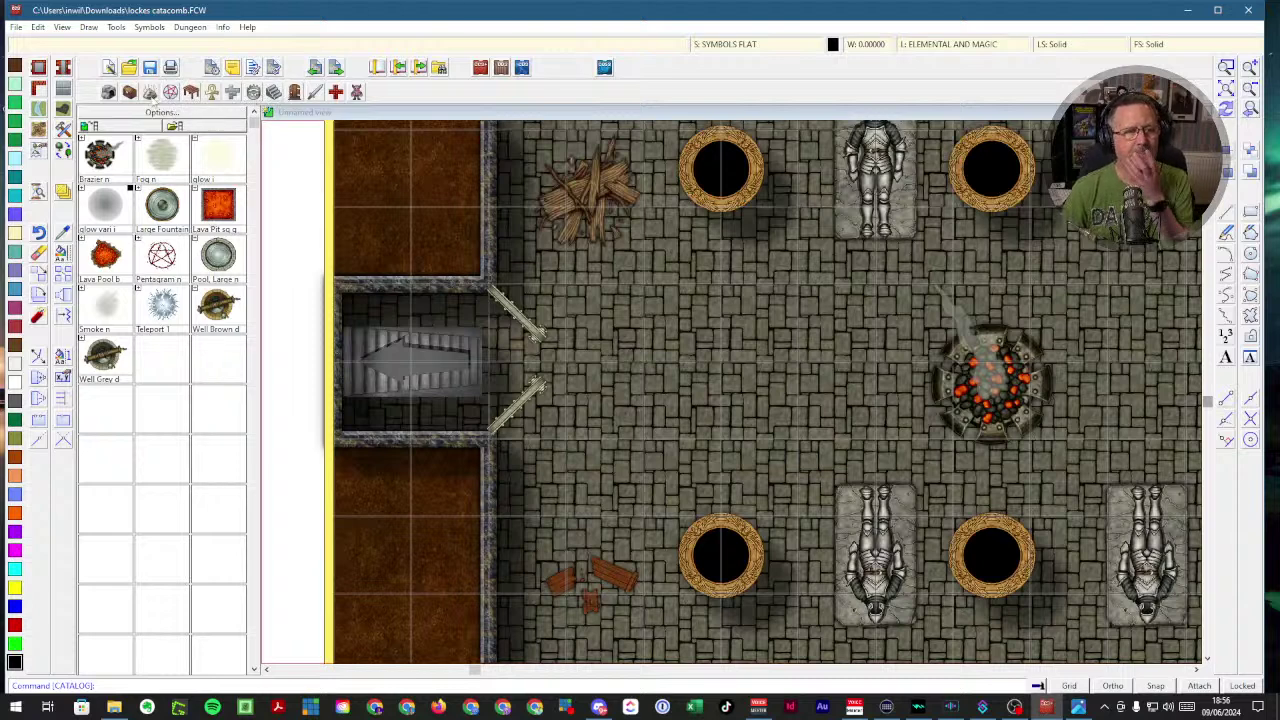
{"action": "left_click", "coordinate": [130, 92]}
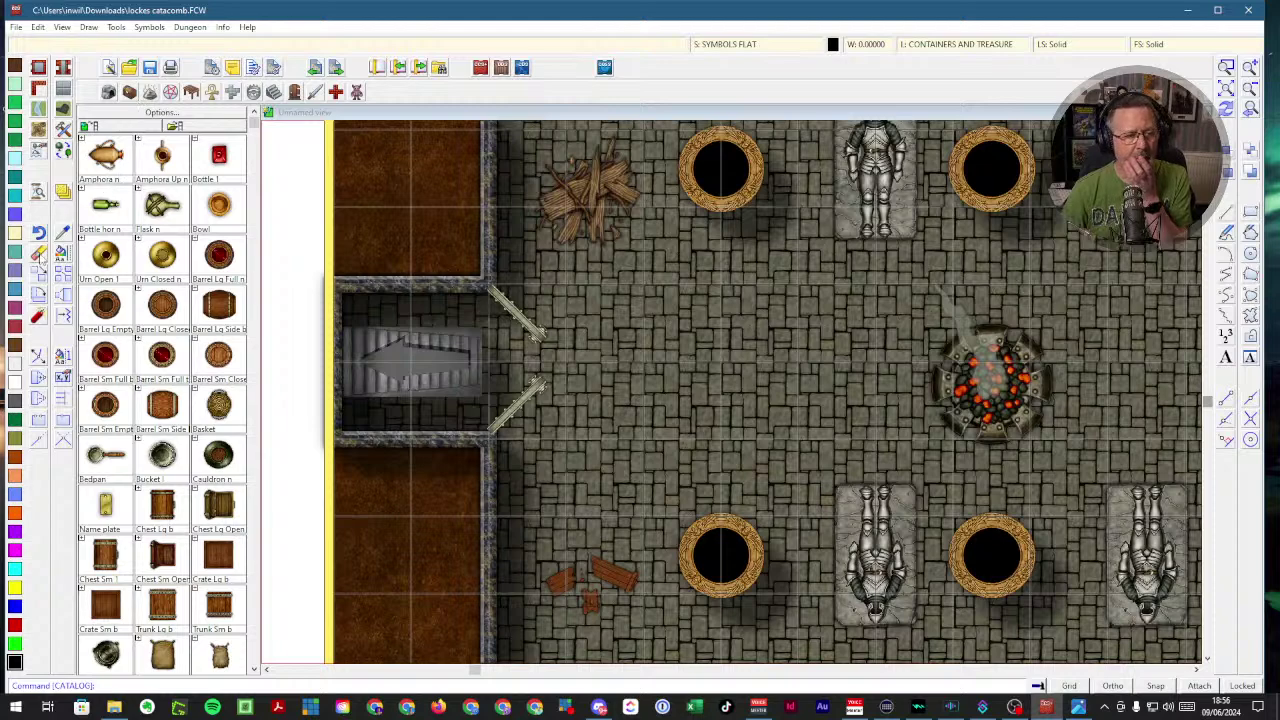
{"action": "left_click", "coordinate": [38, 254]}
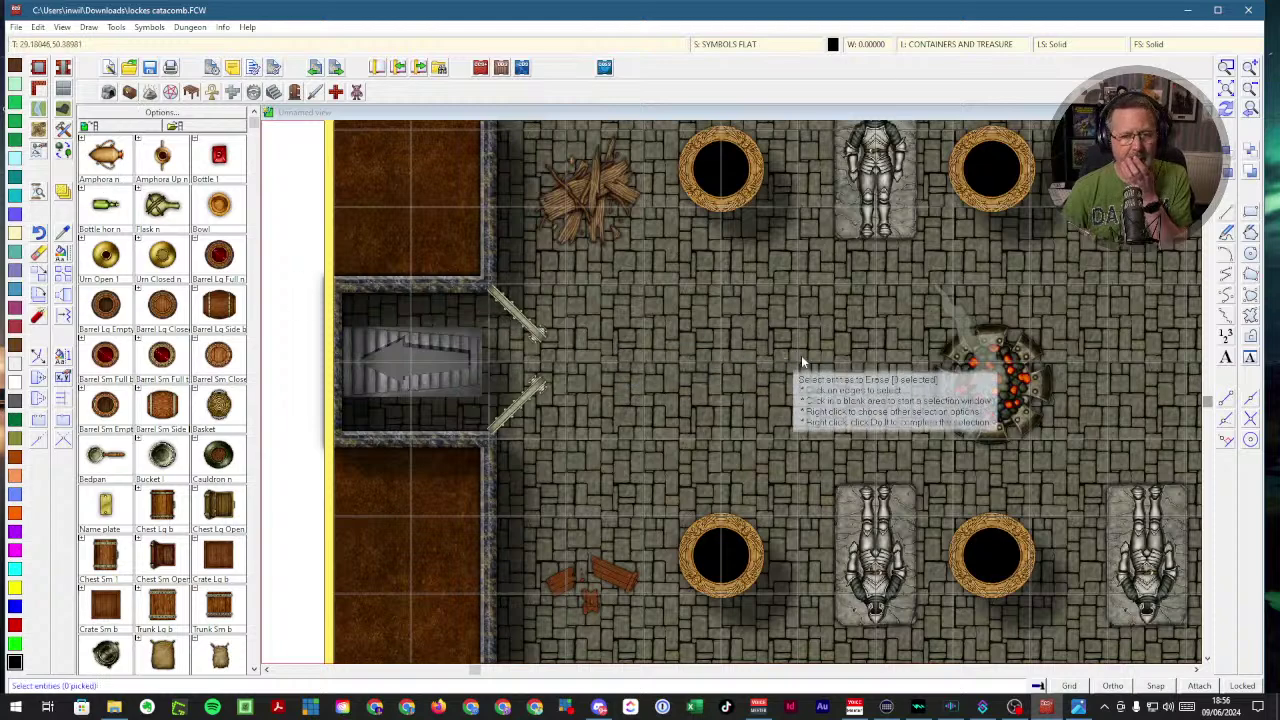
{"action": "left_click", "coordinate": [955, 345]}
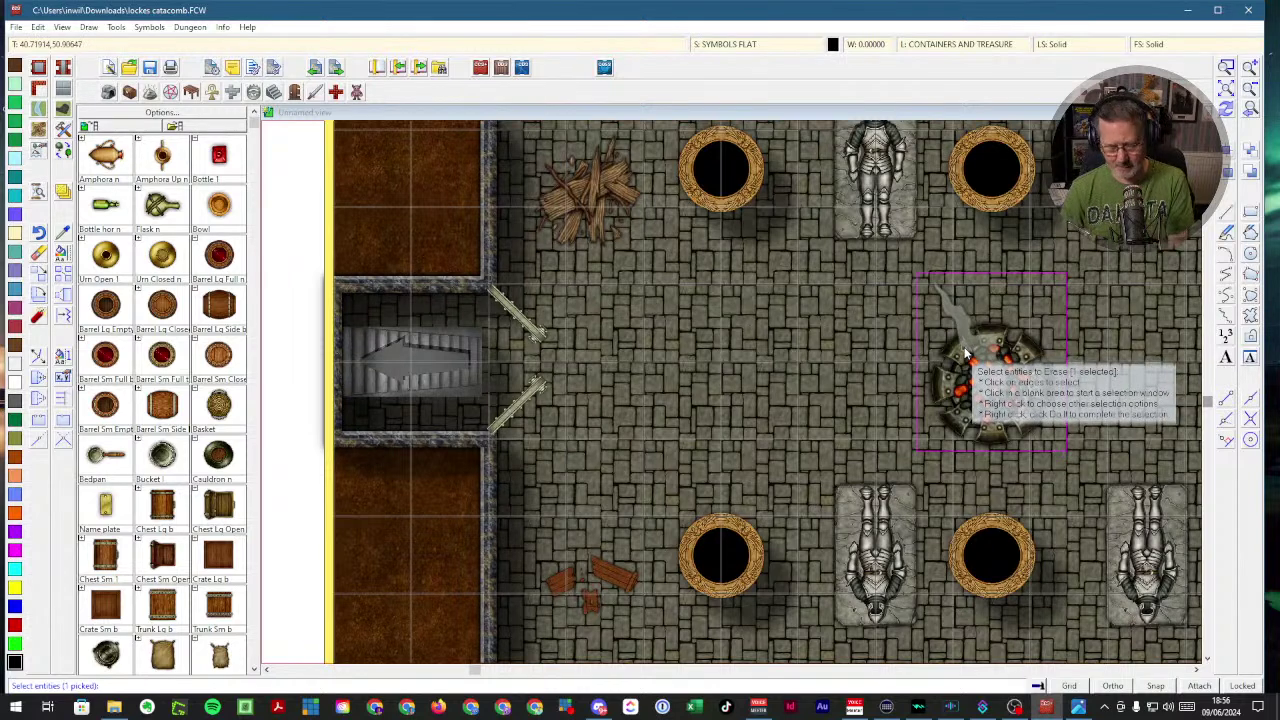
{"action": "key", "text": "Return"}
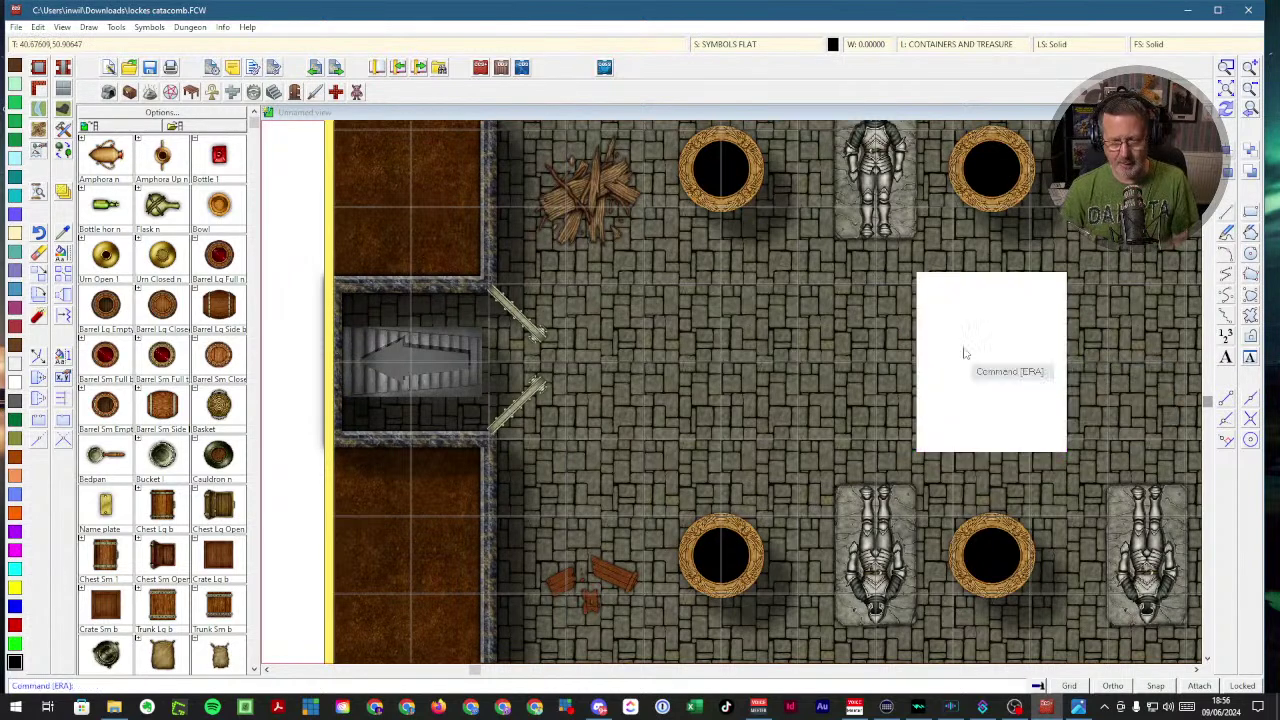
{"action": "left_click", "coordinate": [1227, 109]}
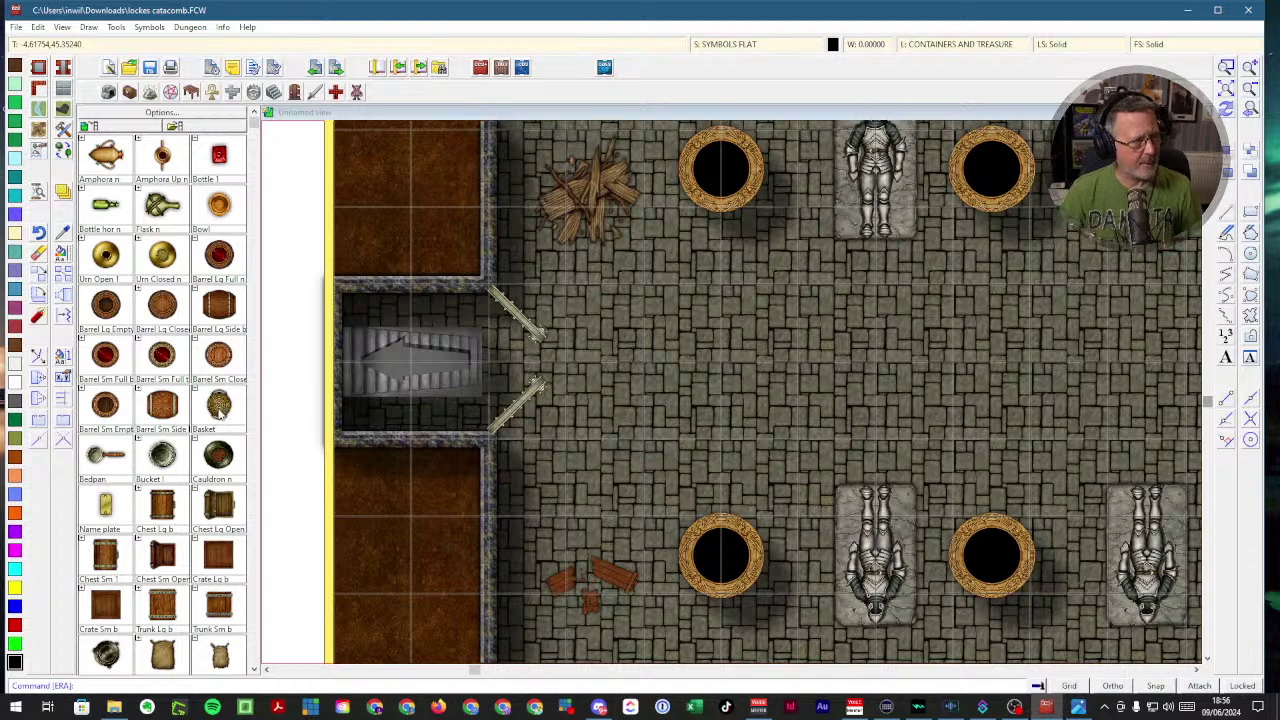
- Look through the containers and treasure, temple and statues, furniture fireplaces, and elemental and magic catalogs for a room centrepiece
{"action": "scroll", "coordinate": [222, 428], "scroll_direction": "down", "scroll_amount": 2}
{"action": "scroll", "coordinate": [226, 428], "scroll_direction": "down", "scroll_amount": 1}
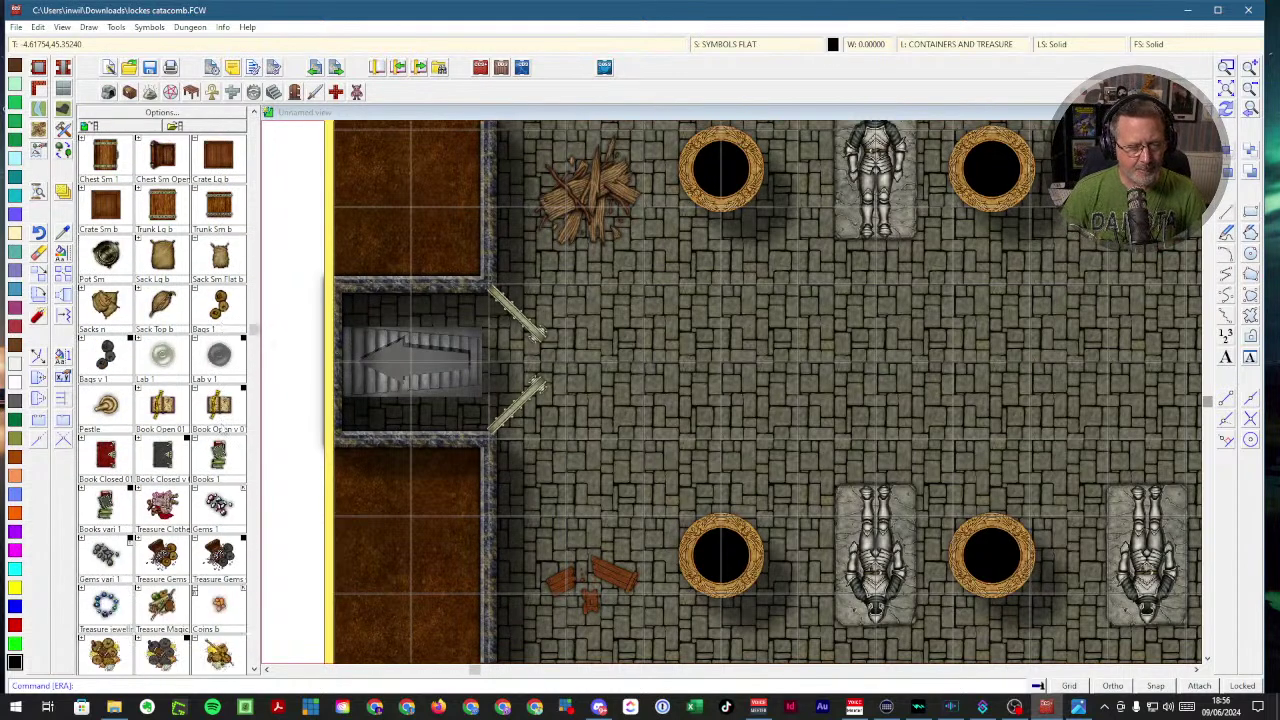
{"action": "scroll", "coordinate": [222, 428], "scroll_direction": "up", "scroll_amount": 3}
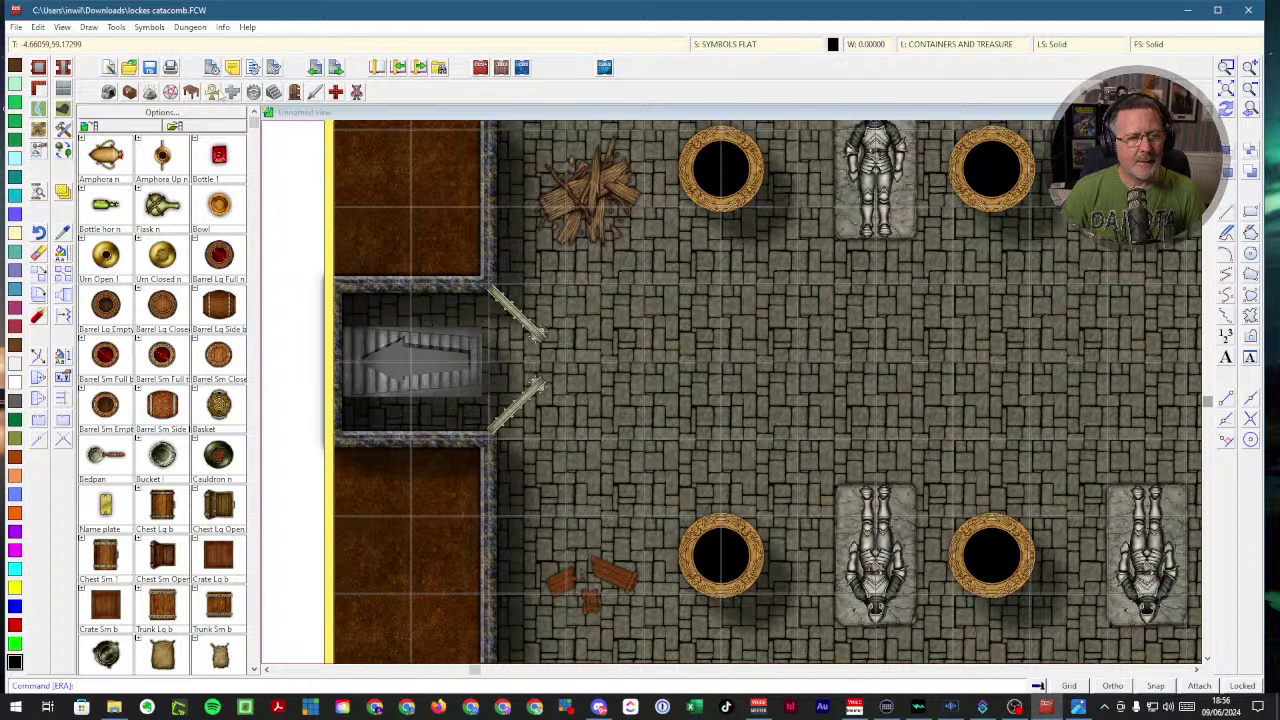
{"action": "left_click", "coordinate": [211, 91]}
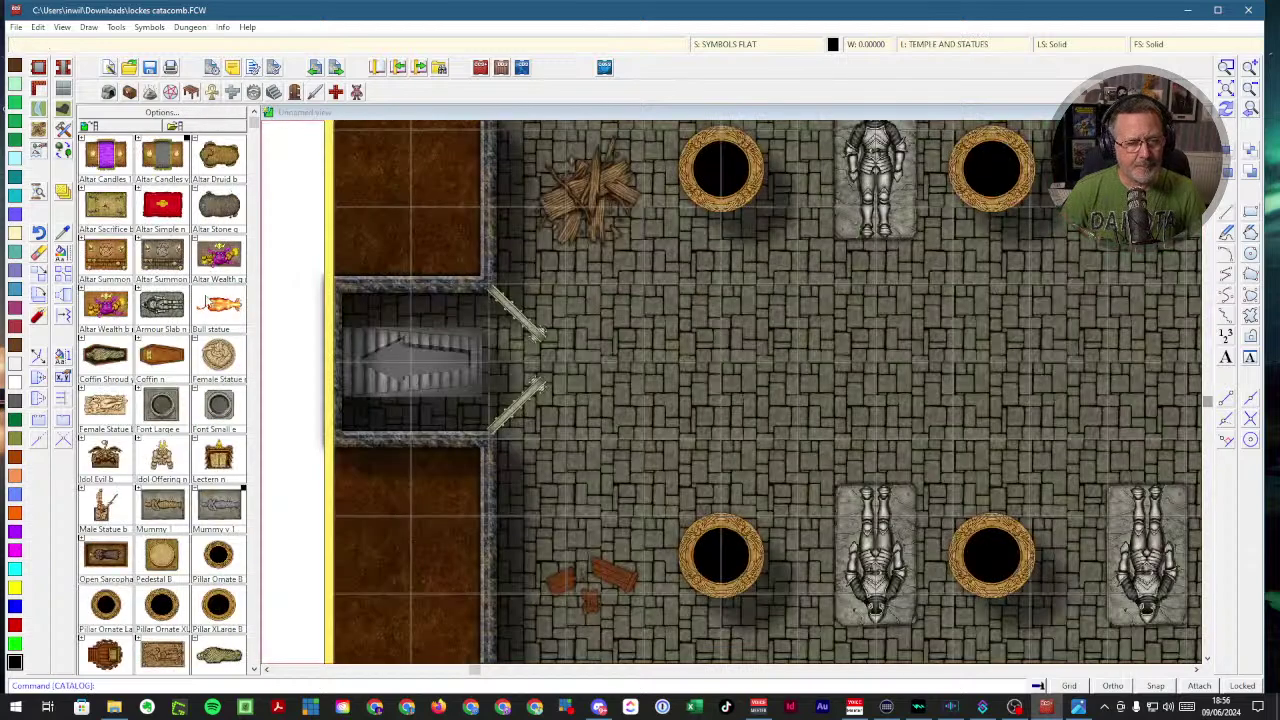
{"action": "scroll", "coordinate": [162, 400], "scroll_direction": "down", "scroll_amount": 3}
{"action": "scroll", "coordinate": [203, 292], "scroll_direction": "down", "scroll_amount": 2}
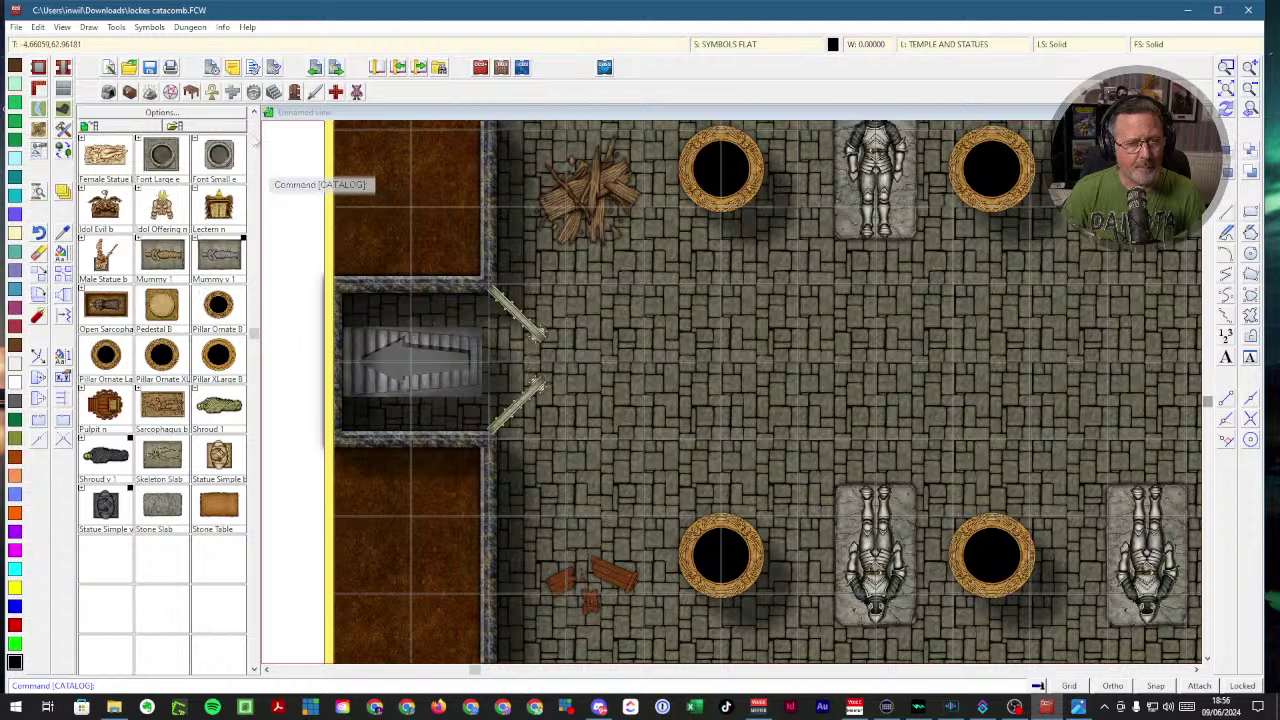
{"action": "left_click", "coordinate": [193, 92]}
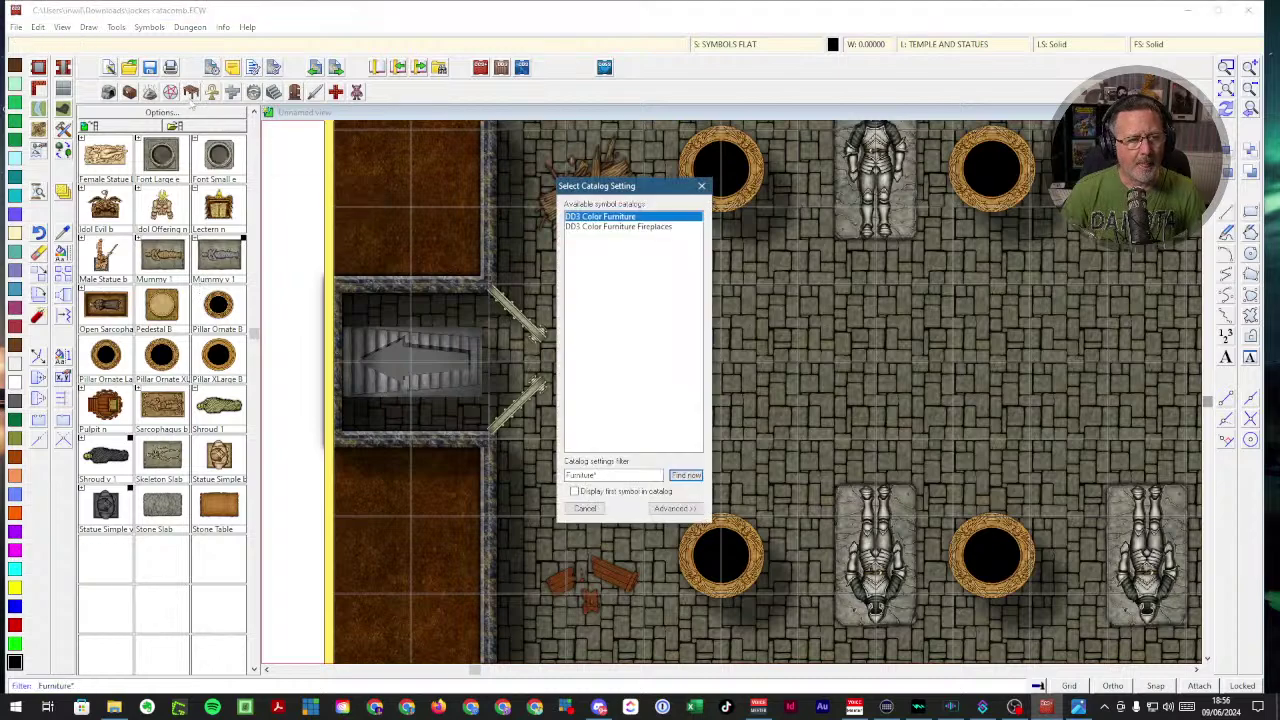
{"action": "double_click", "coordinate": [637, 227]}
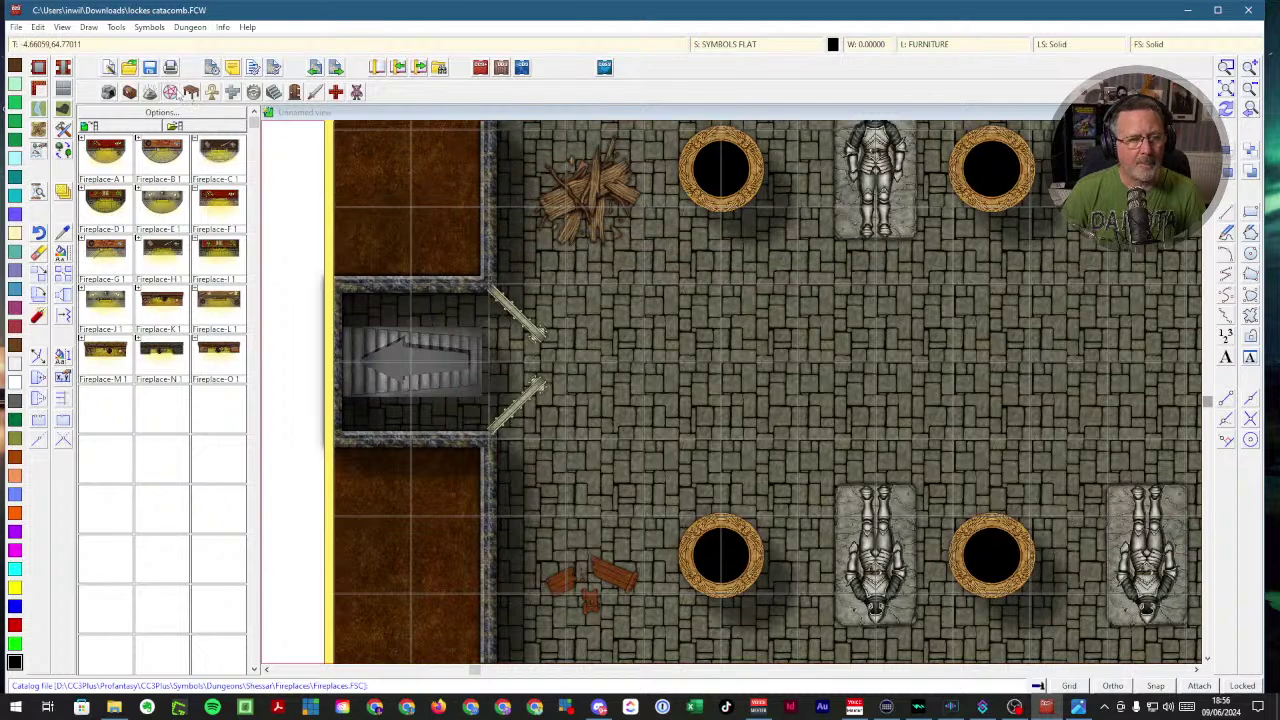
{"action": "left_click", "coordinate": [172, 93]}
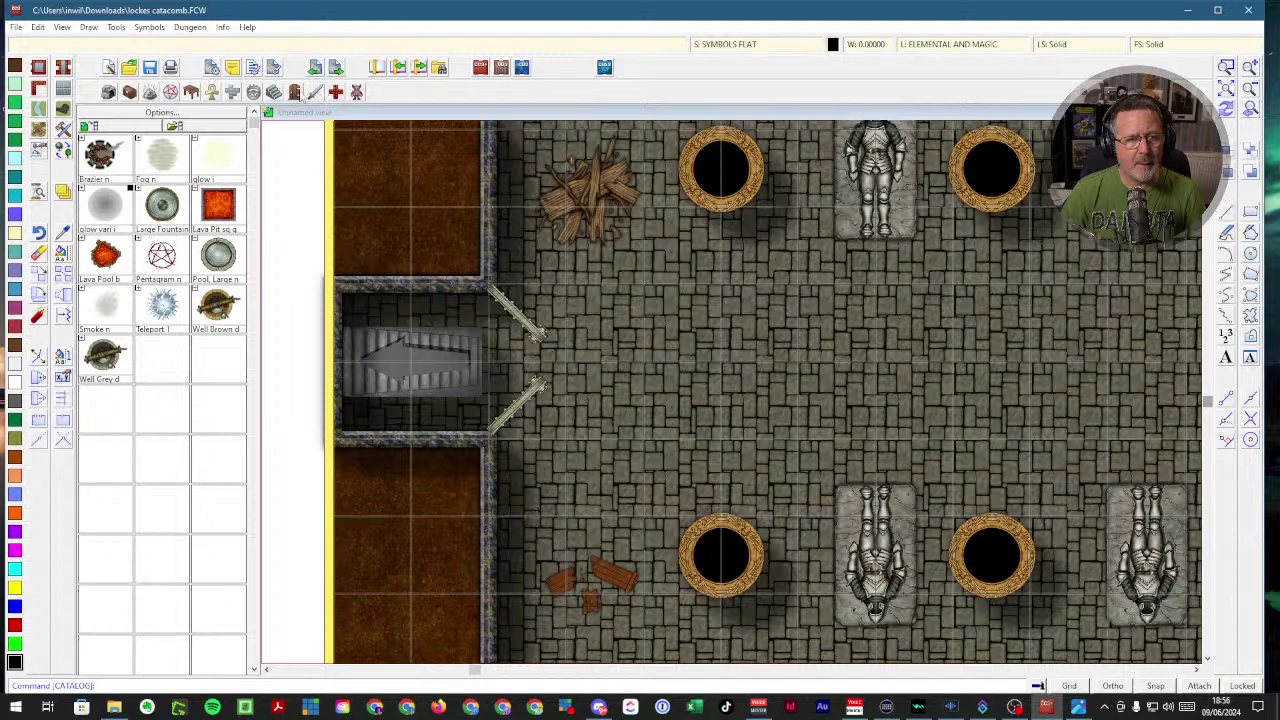
- Look through the wall features, caves, containers and treasure, debris, and elemental and magic catalogs for symbols to decorate the large room
{"action": "left_click", "coordinate": [294, 92]}
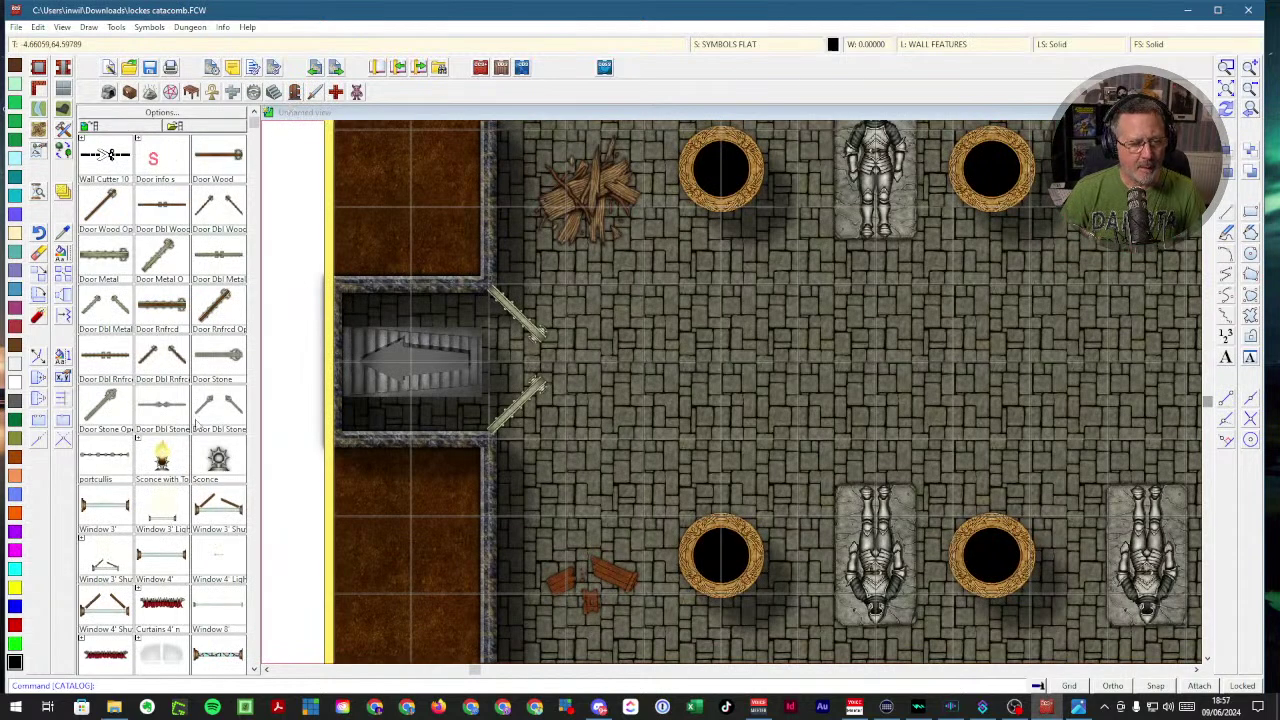
{"action": "left_click", "coordinate": [218, 462]}
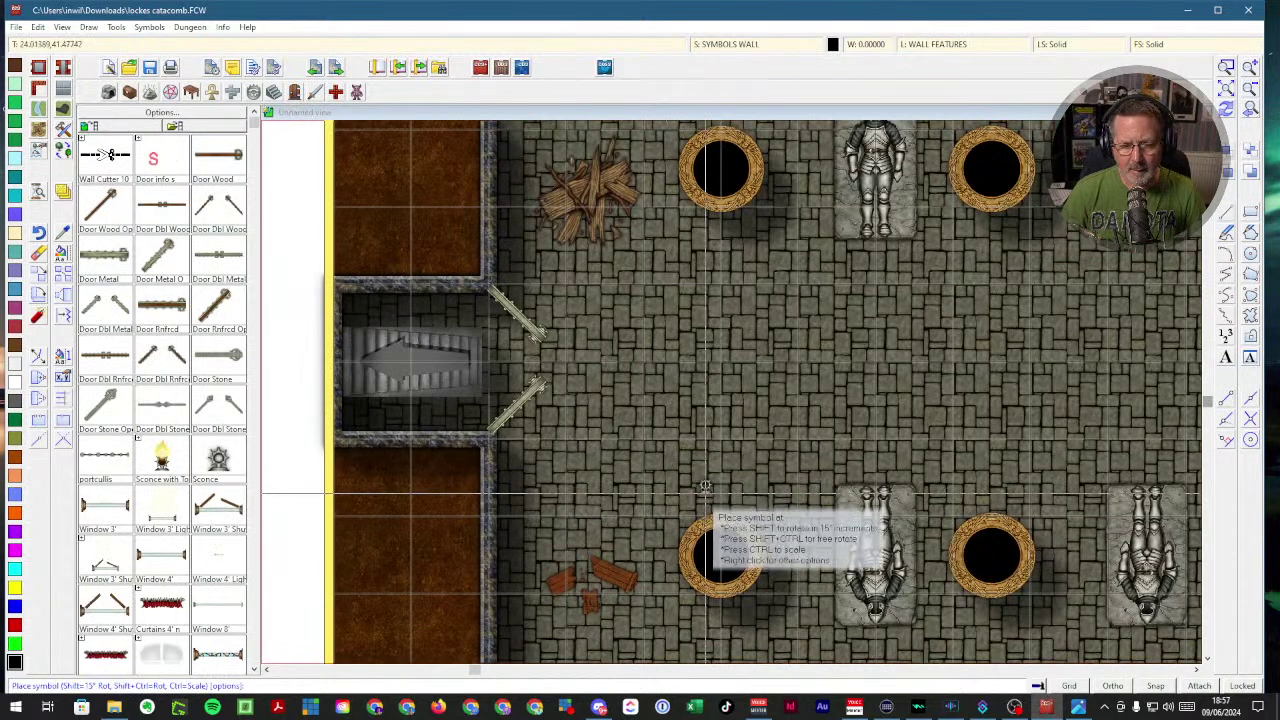
{"action": "mouse_move", "coordinate": [177, 425]}
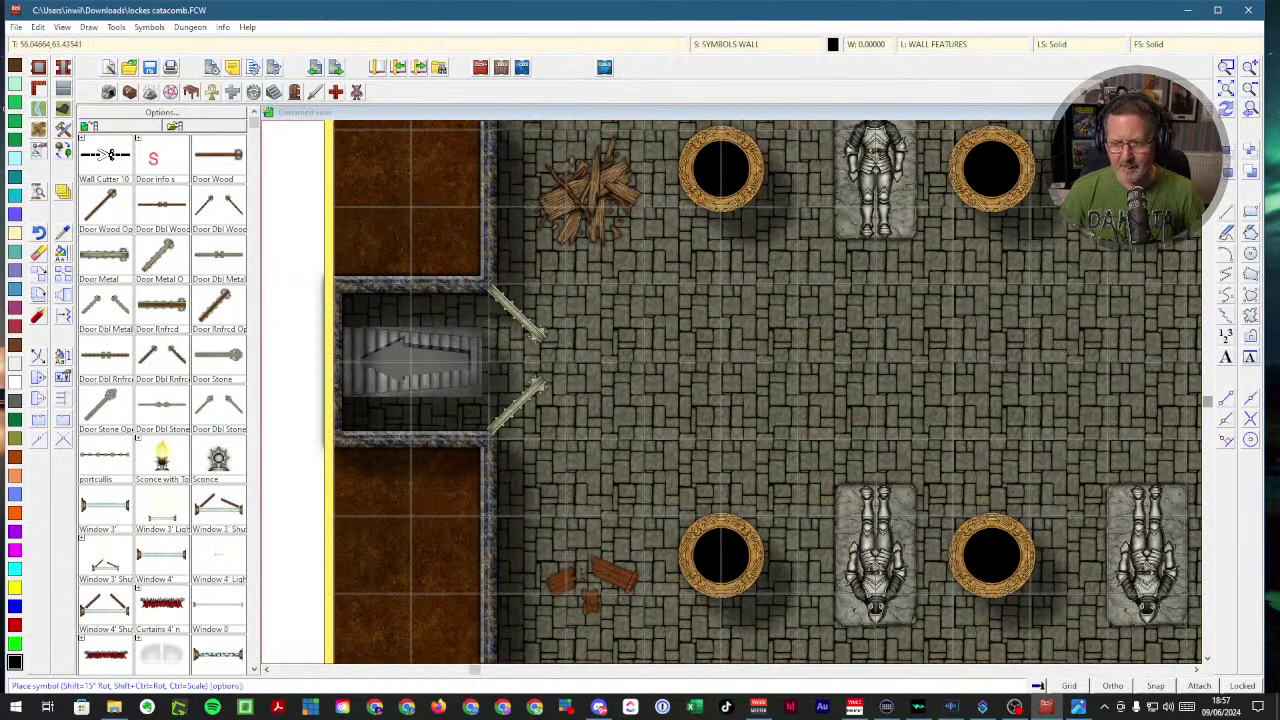
{"action": "left_click", "coordinate": [1224, 88]}
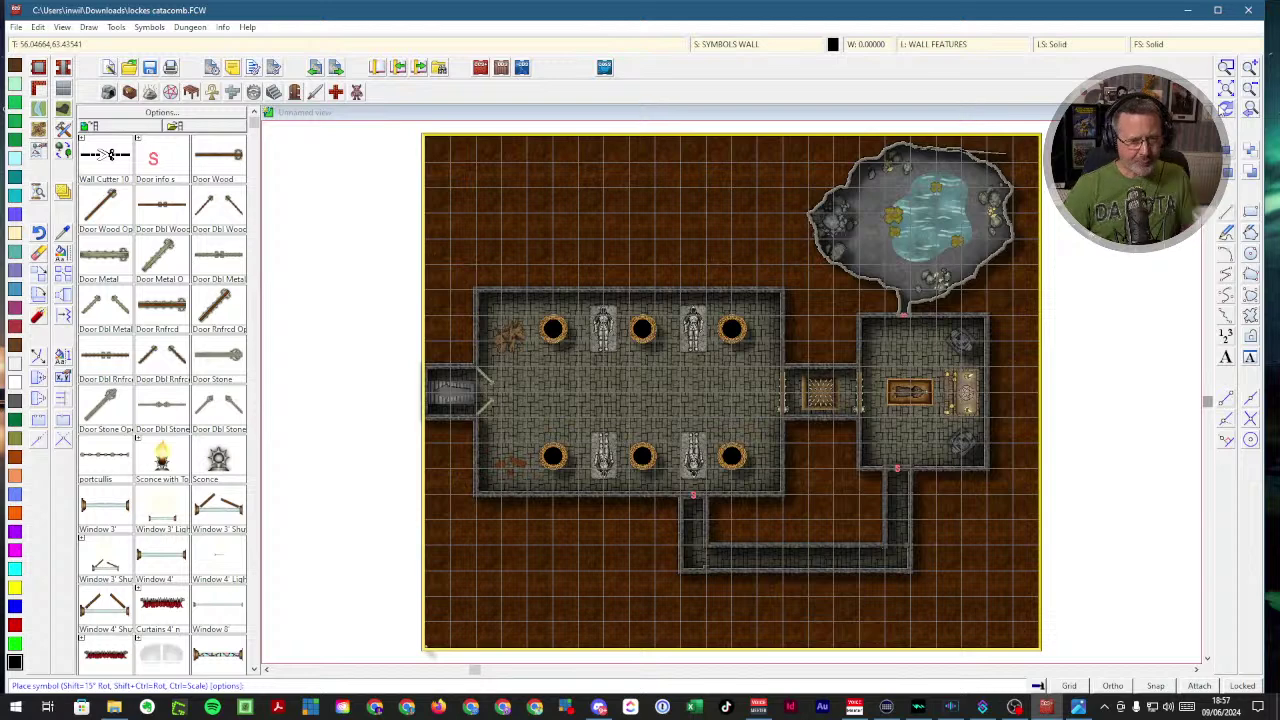
{"action": "left_click", "coordinate": [108, 92]}
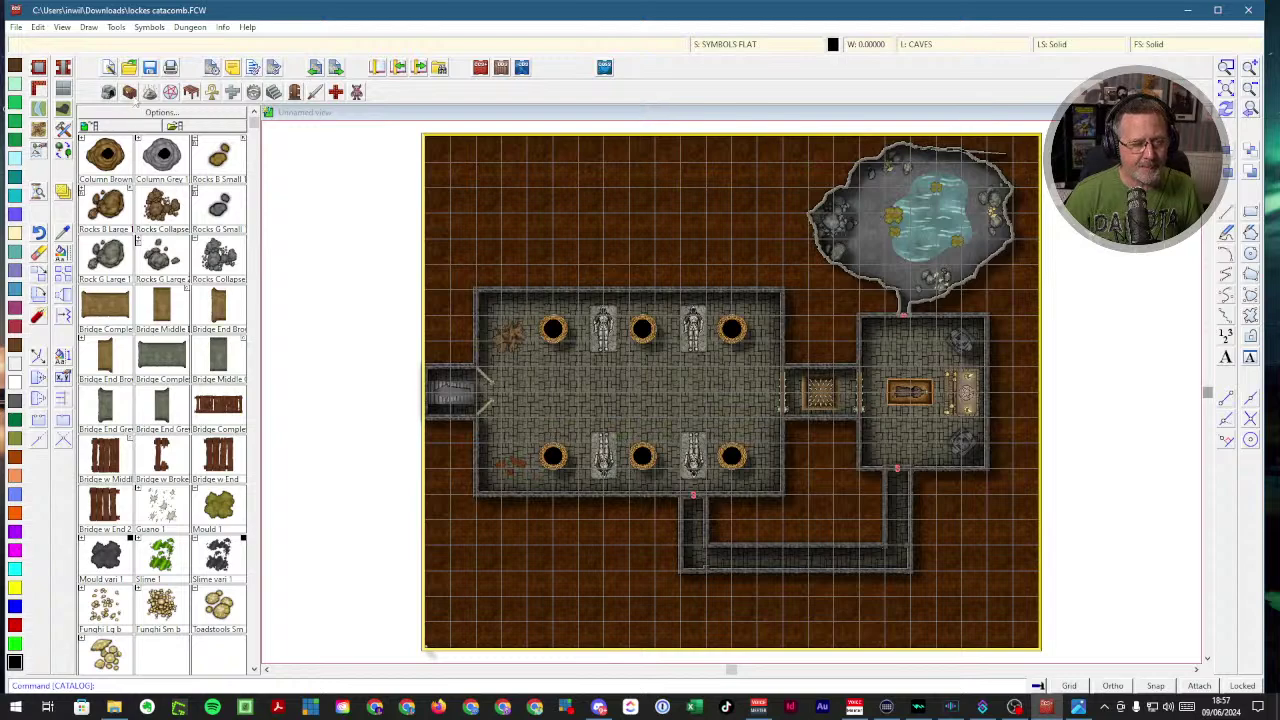
{"action": "left_click", "coordinate": [129, 92]}
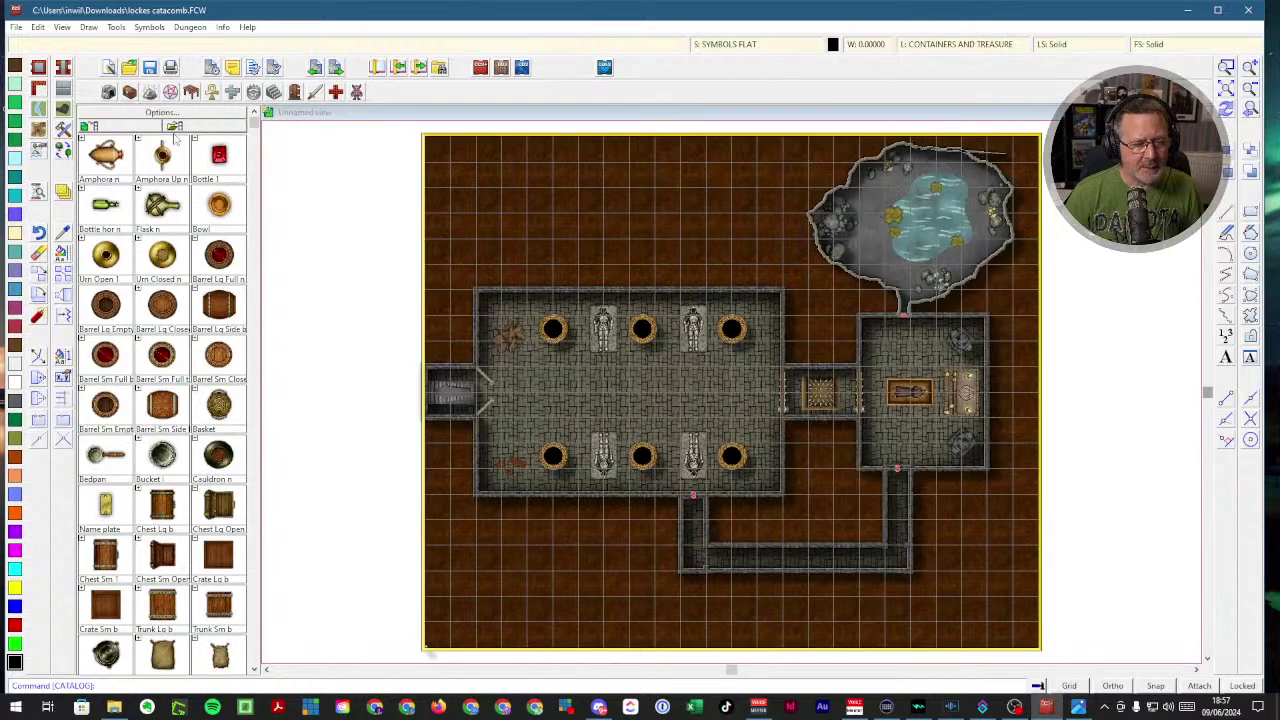
{"action": "left_click", "coordinate": [150, 92]}
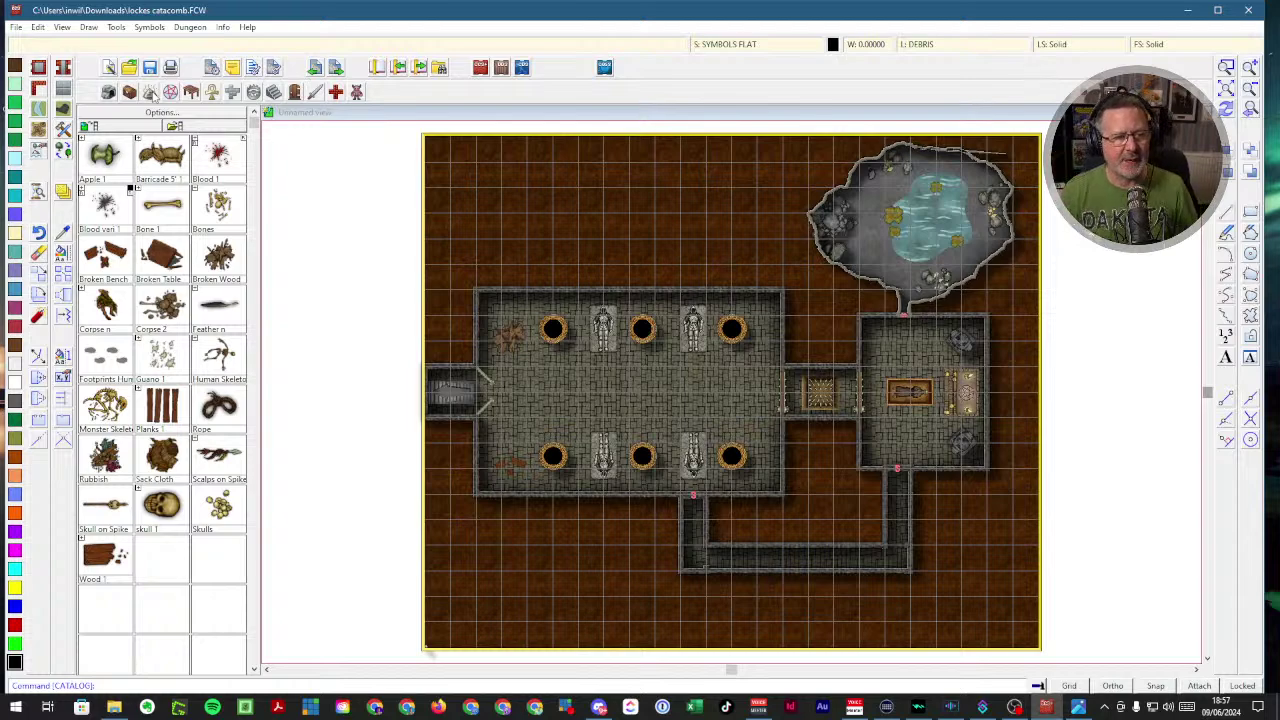
{"action": "left_click", "coordinate": [171, 92]}
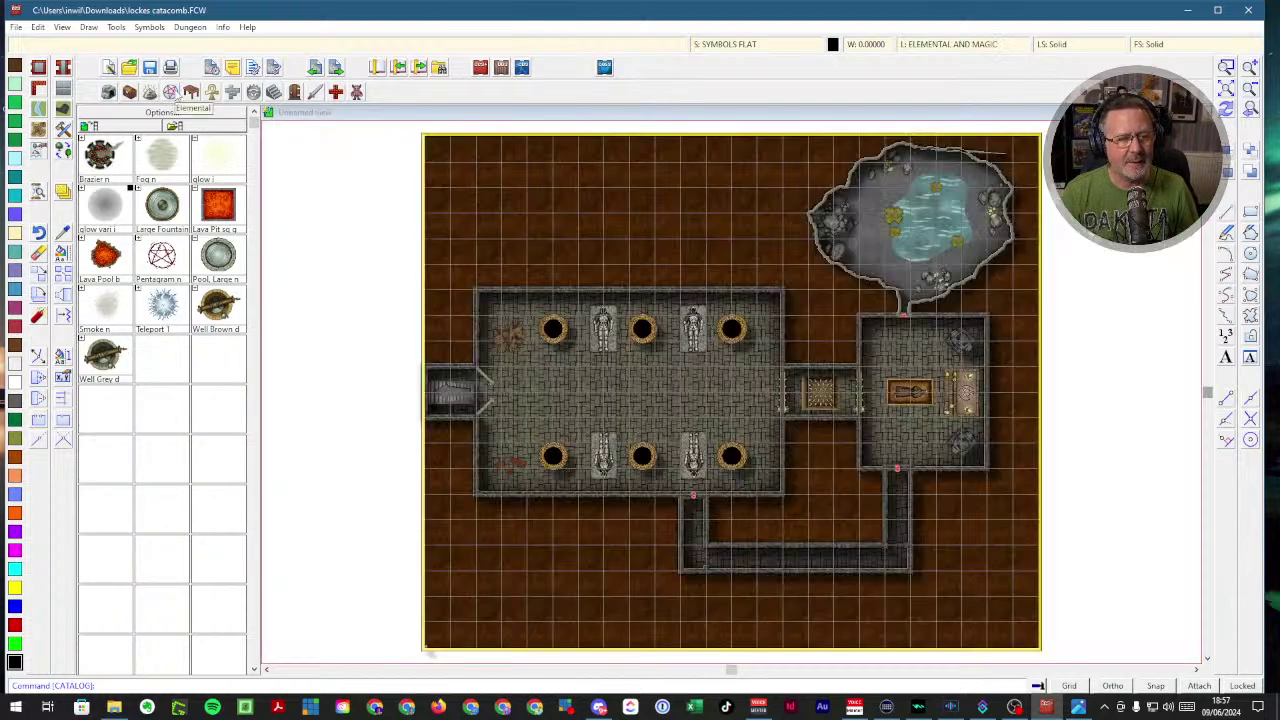
- Load the DD3 Color Furniture catalog and place a Candelabrum on the inner side of each of the two westernmost round pillars
{"action": "left_click", "coordinate": [191, 92]}
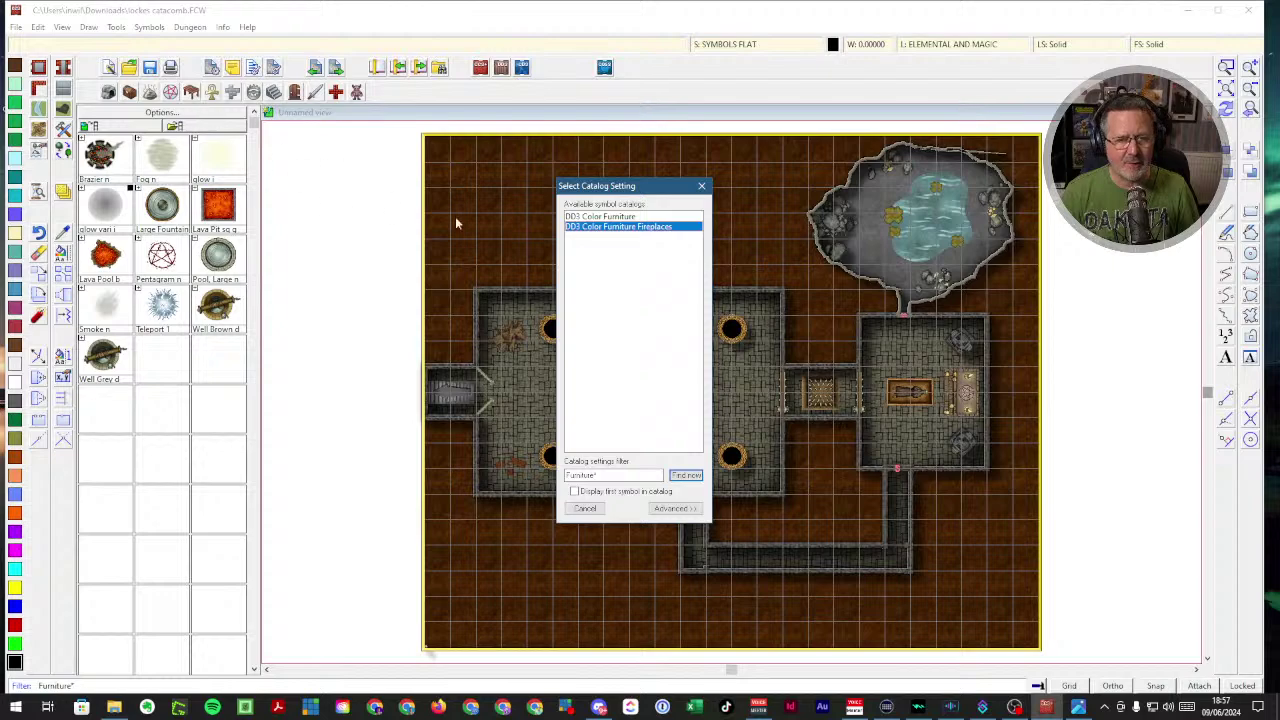
{"action": "double_click", "coordinate": [583, 216]}
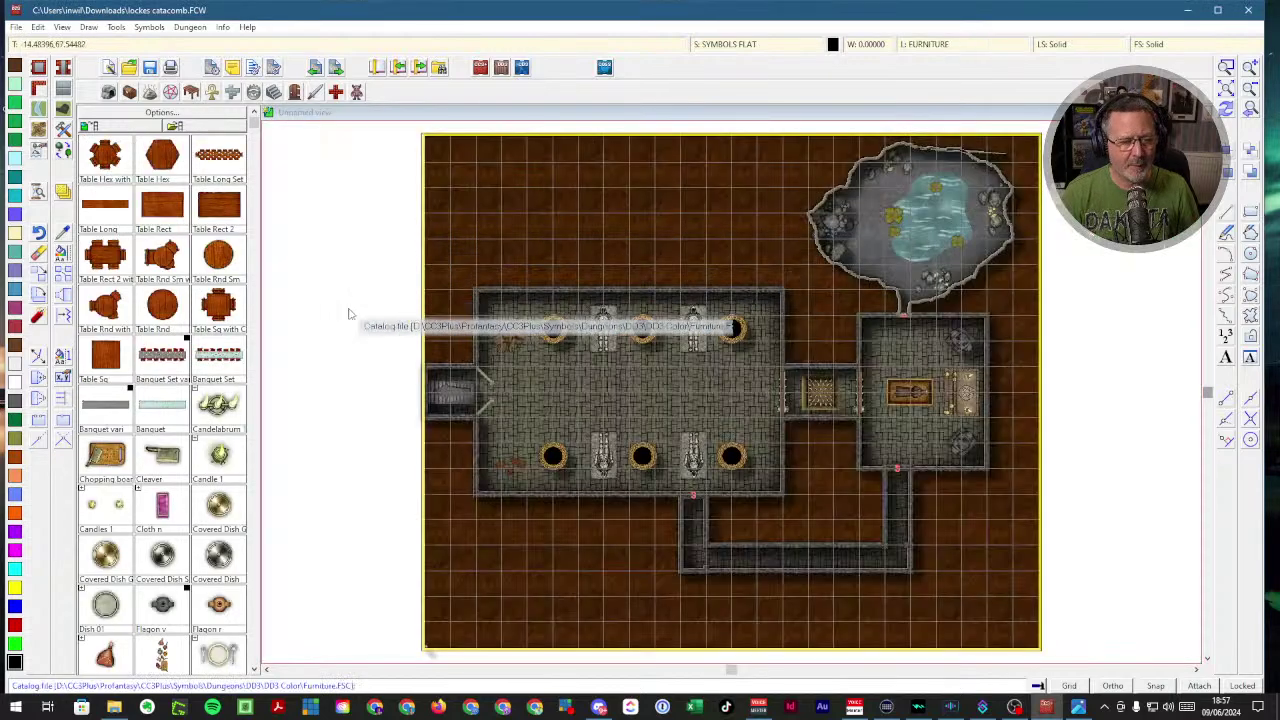
{"action": "left_click", "coordinate": [219, 455]}
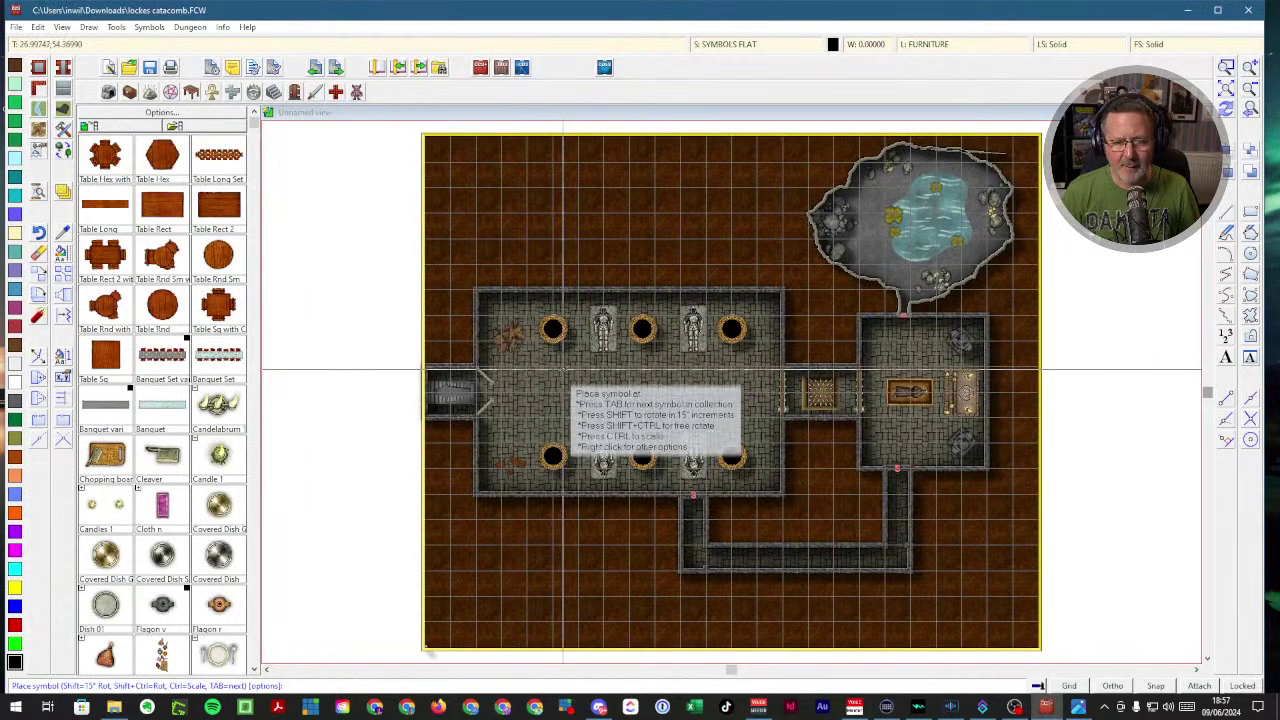
{"action": "left_click", "coordinate": [1227, 70]}
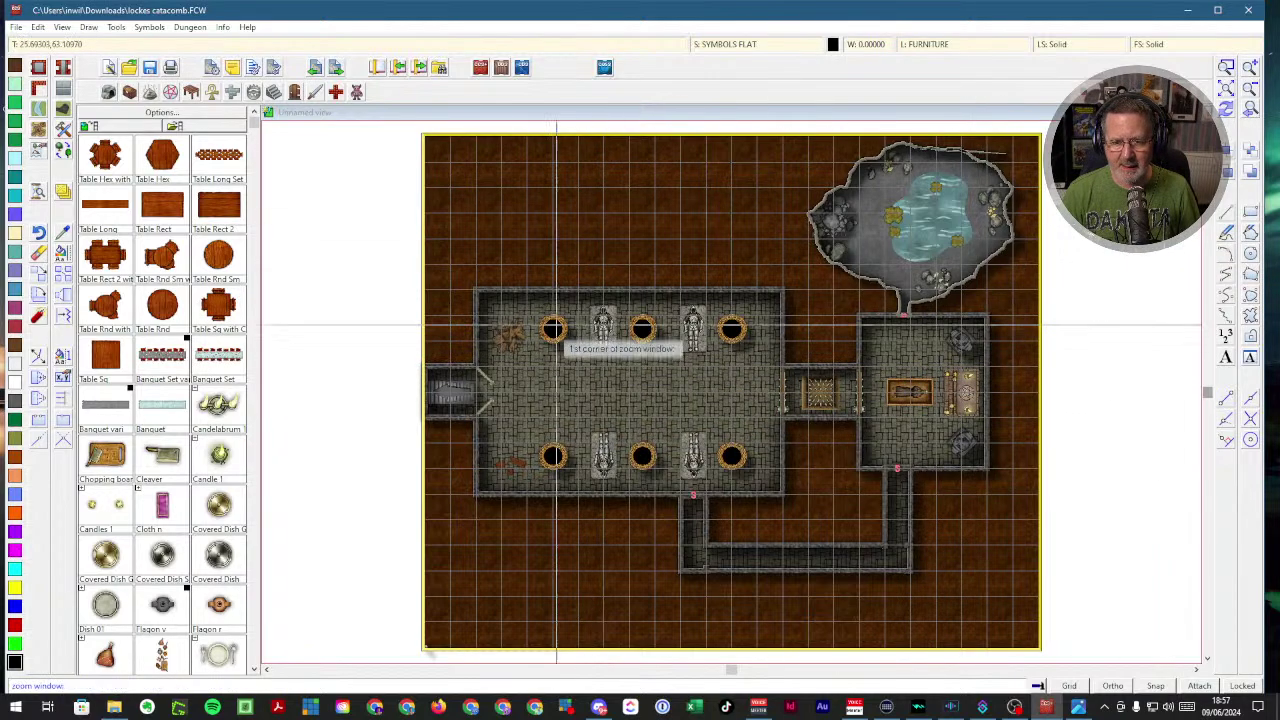
{"action": "left_click", "coordinate": [459, 265]}
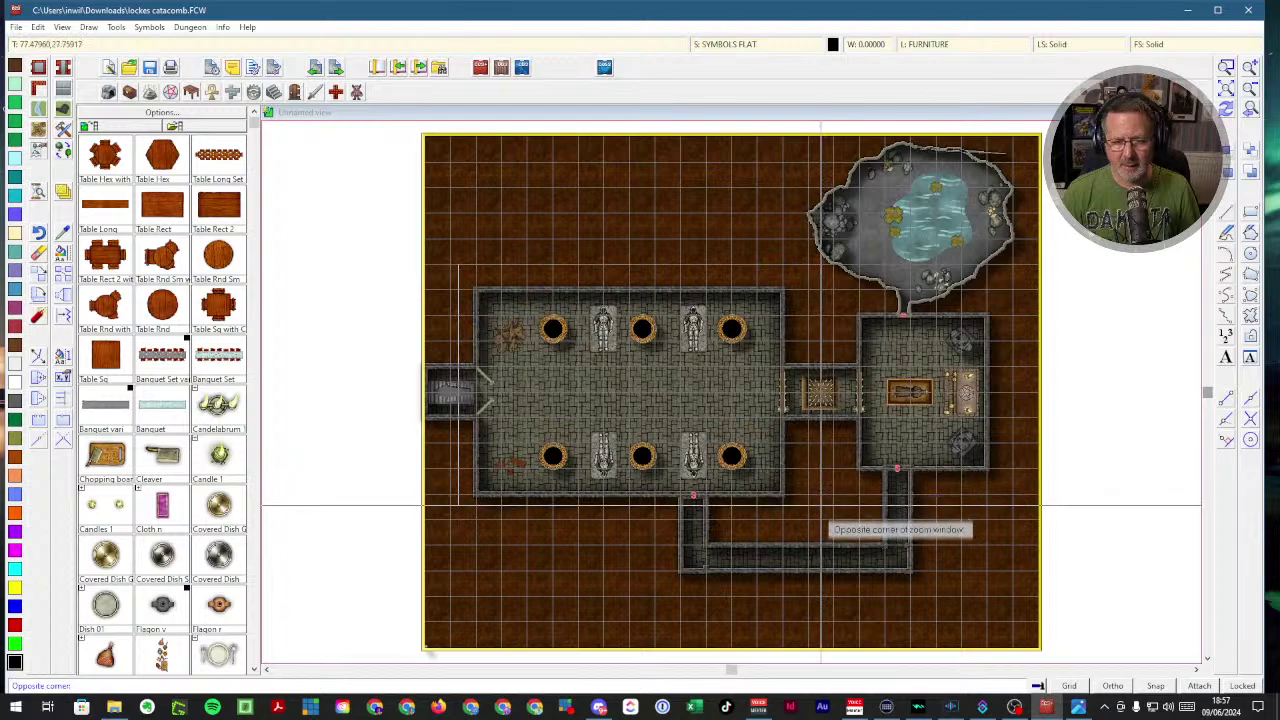
{"action": "left_click", "coordinate": [820, 506]}
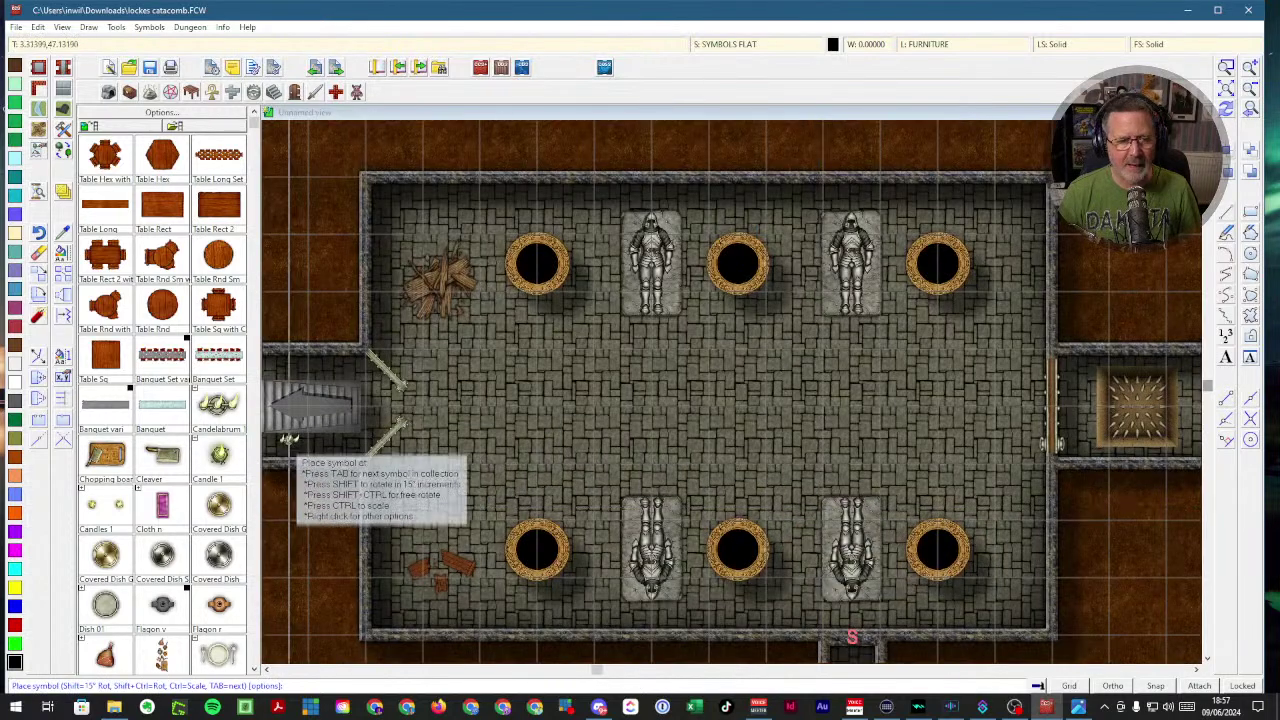
{"action": "left_click", "coordinate": [537, 302]}
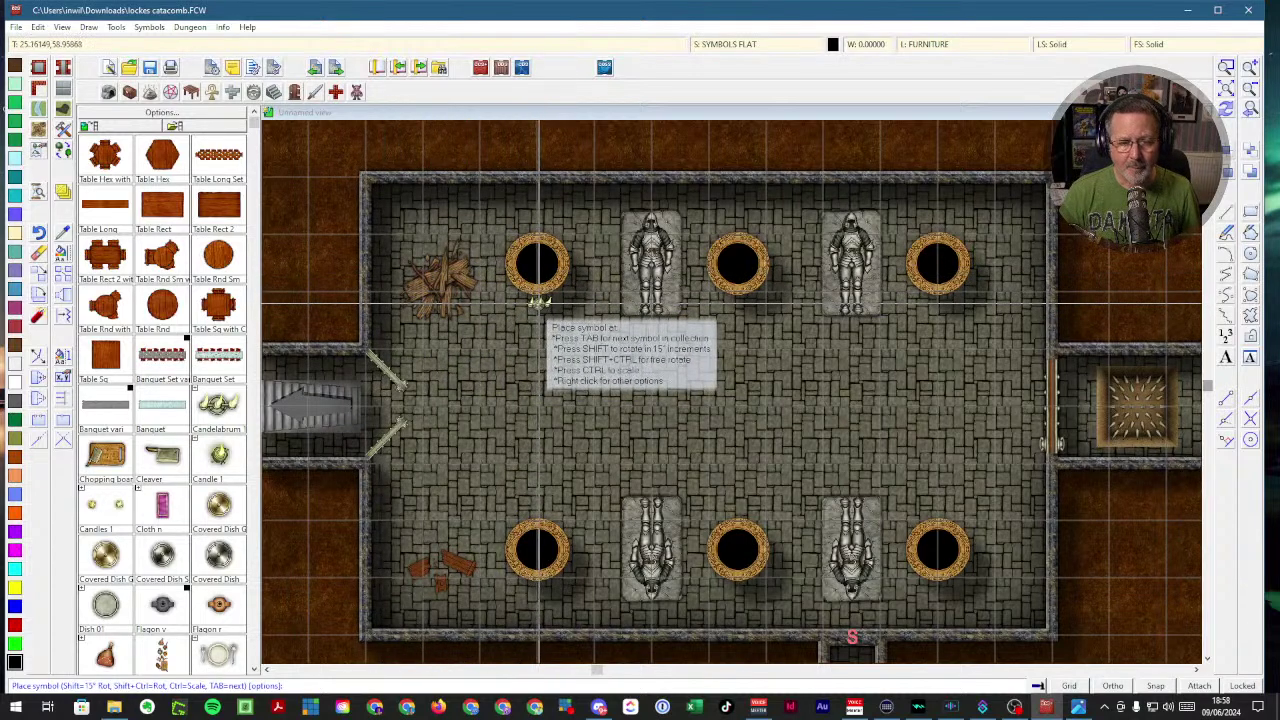
{"action": "left_click", "coordinate": [536, 302]}
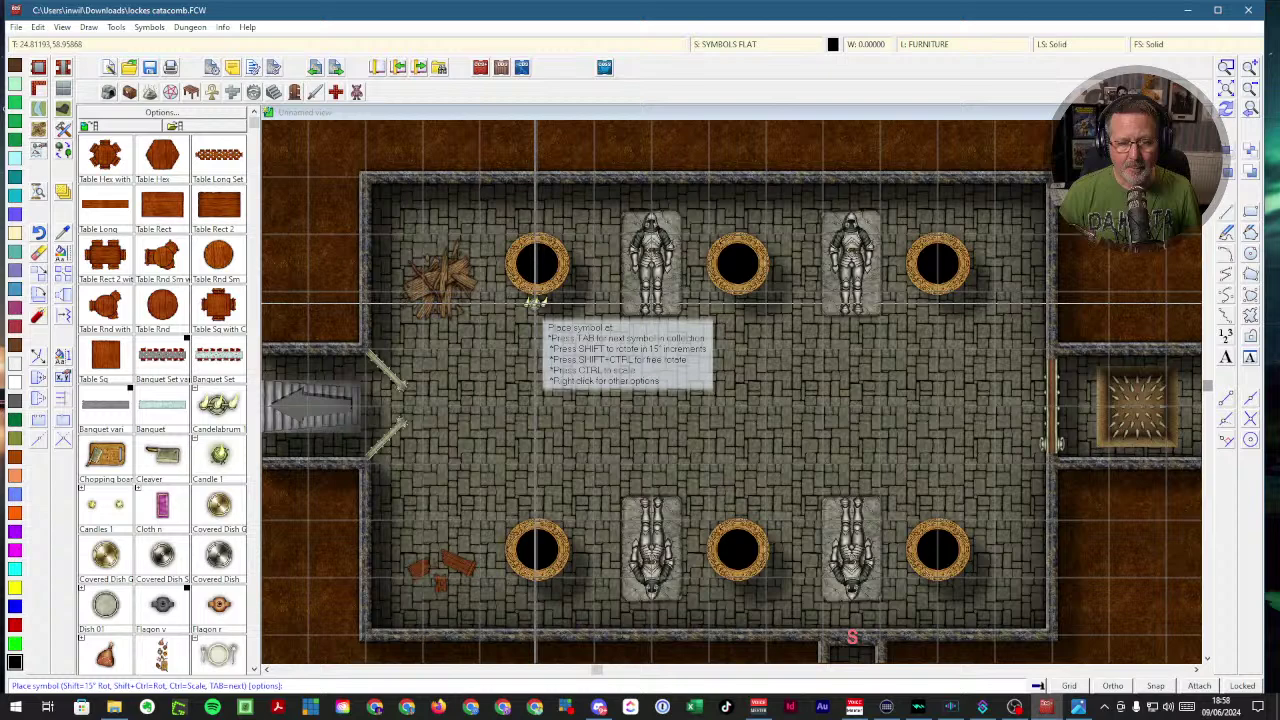
{"action": "left_click", "coordinate": [536, 515]}
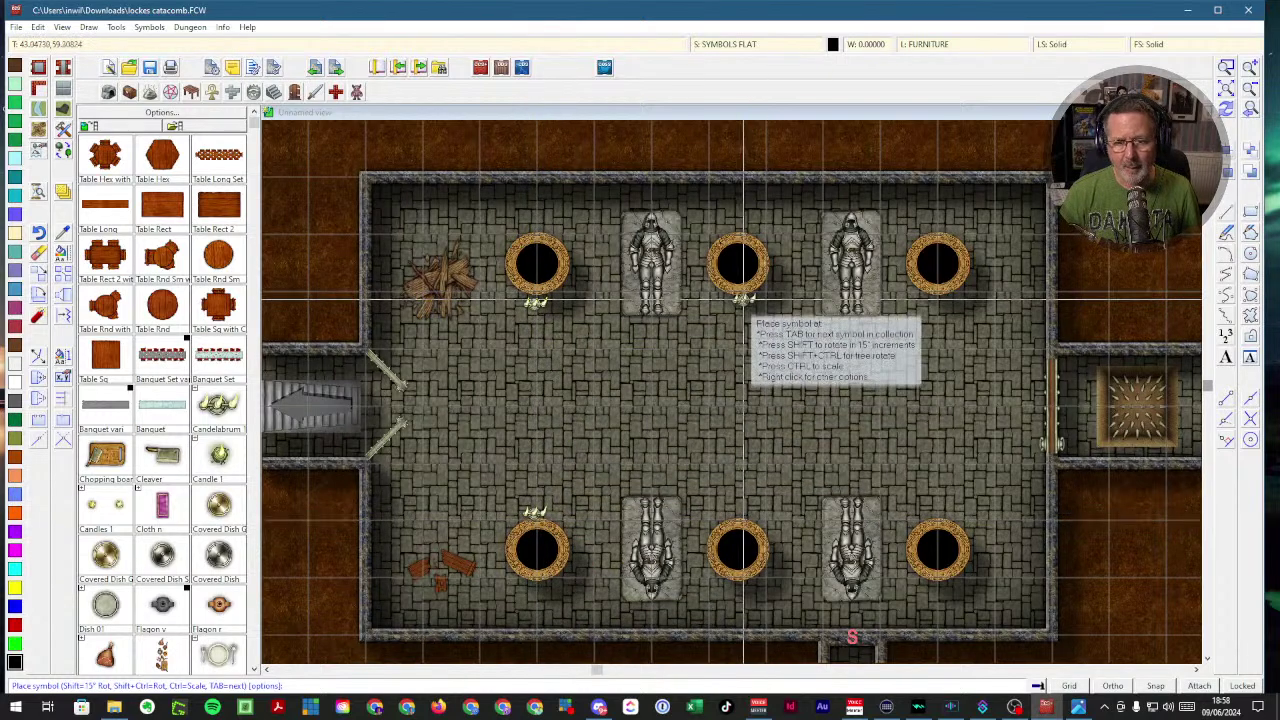
- Place a Candelabrum on the inner side of each of the four remaining round pillars in the large room
{"action": "left_click", "coordinate": [738, 298]}
{"action": "left_click", "coordinate": [736, 515]}
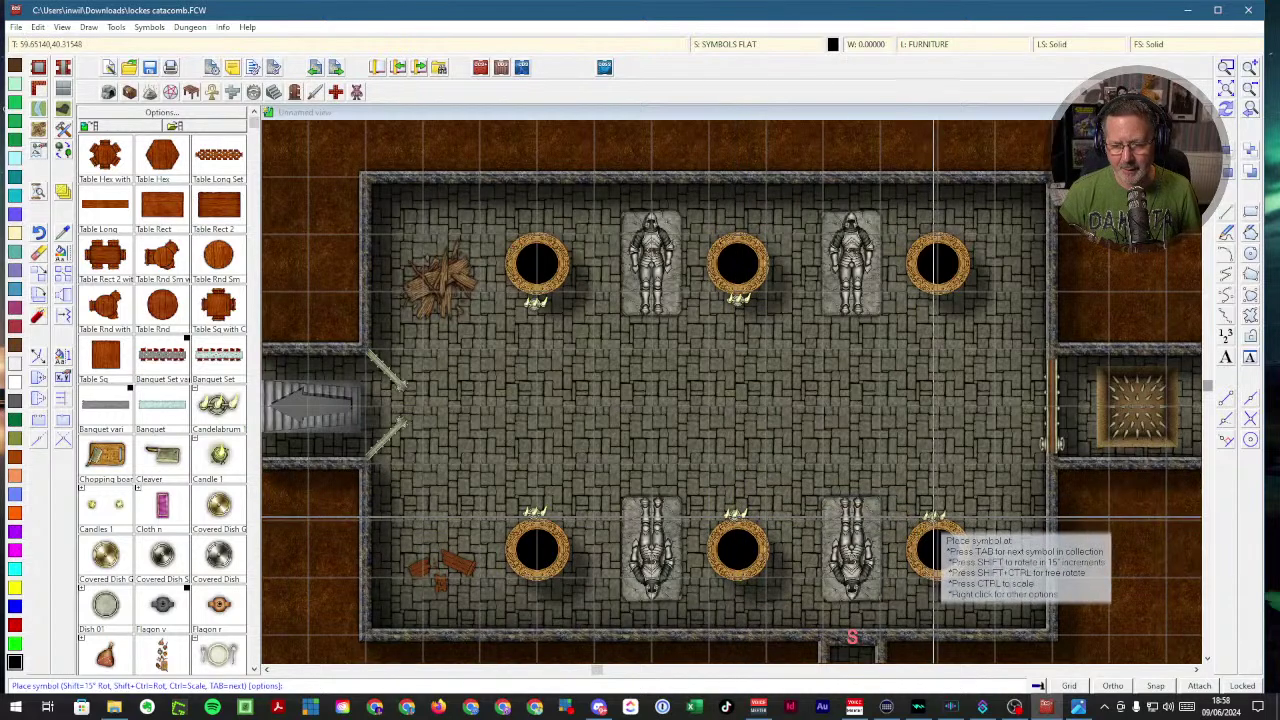
{"action": "left_click", "coordinate": [938, 515]}
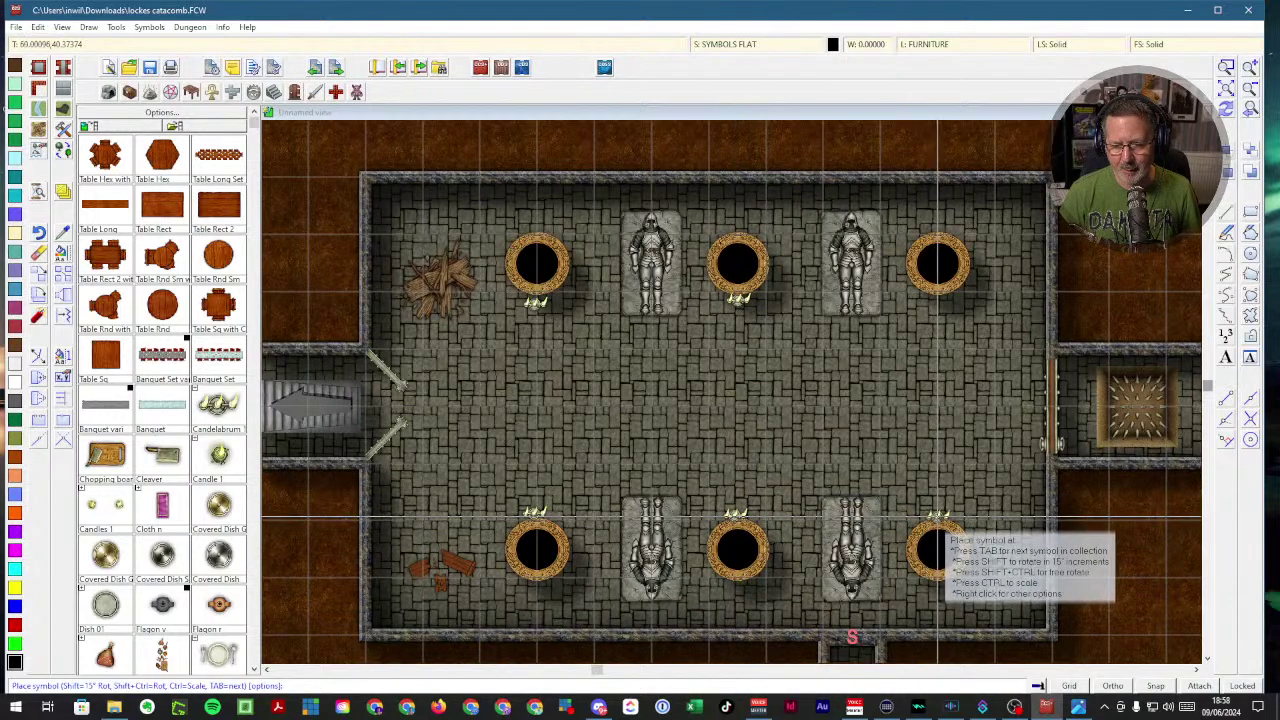
{"action": "left_click", "coordinate": [940, 298]}
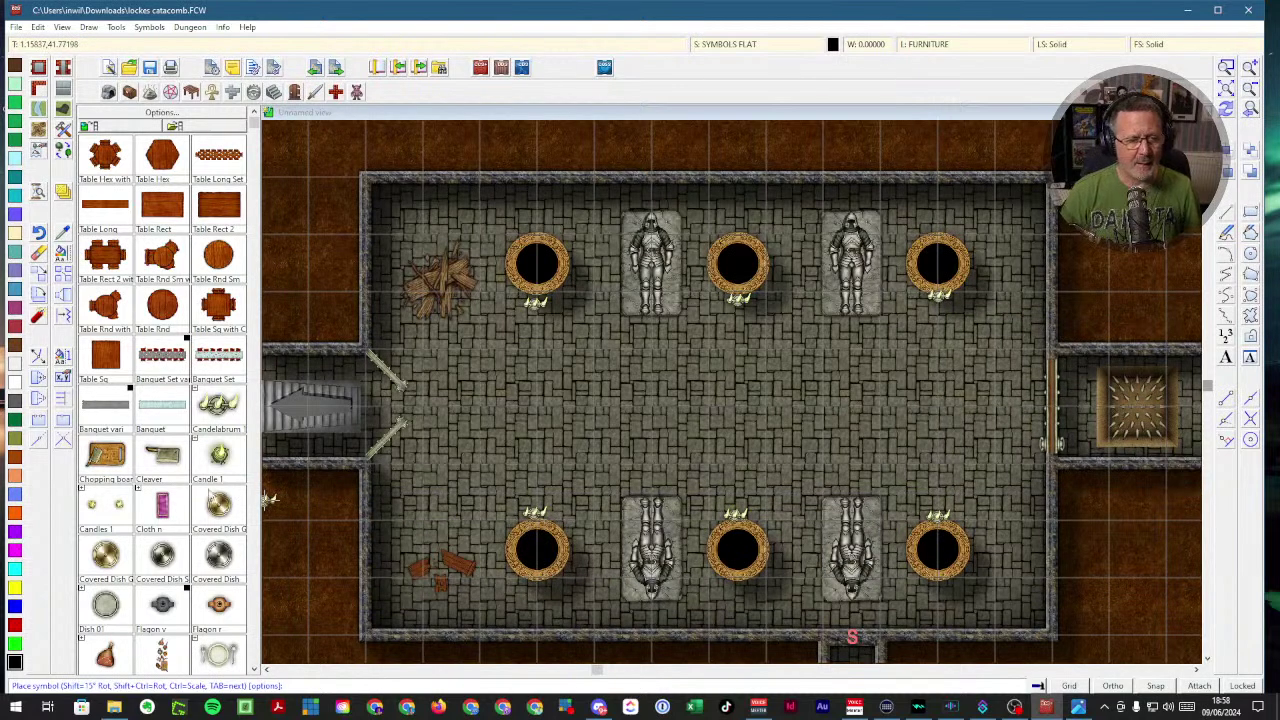
- Place a Chest Lg b from the containers and treasure catalog at an angle in the large room's northwest corner and another in its southwest corner
{"action": "scroll", "coordinate": [180, 460], "scroll_direction": "down", "scroll_amount": 3}
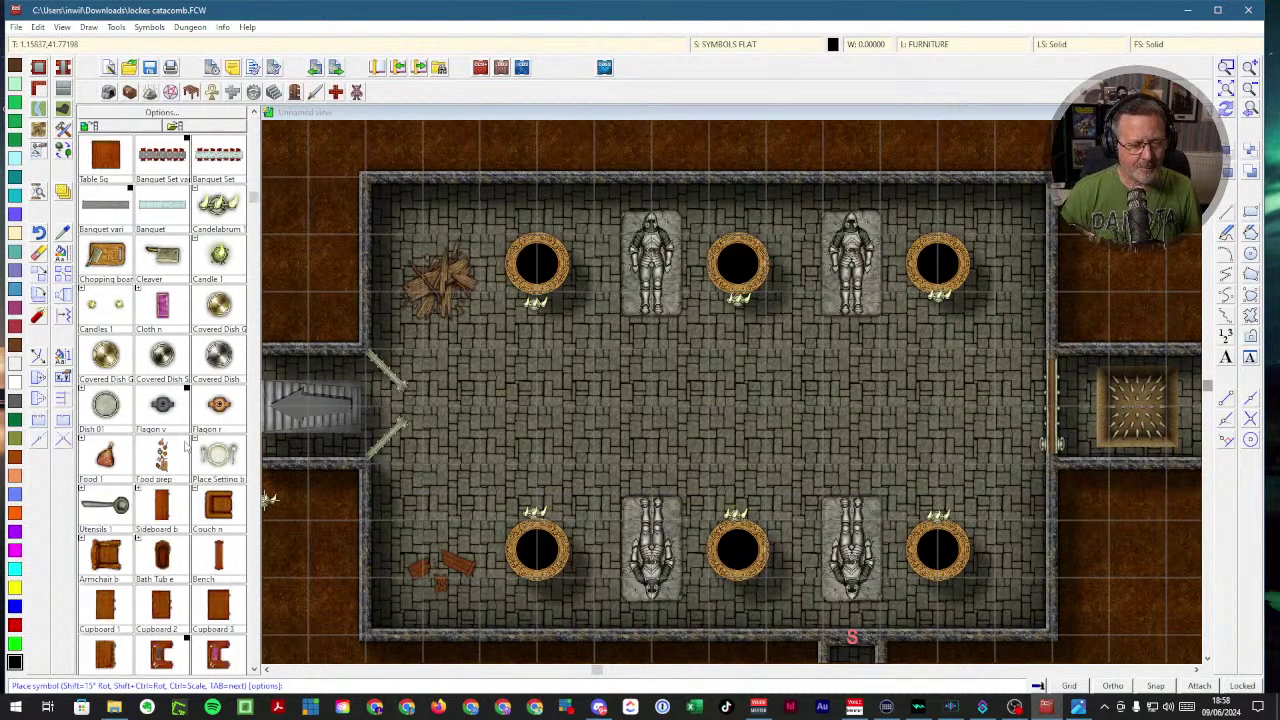
{"action": "scroll", "coordinate": [182, 430], "scroll_direction": "up", "scroll_amount": 3}
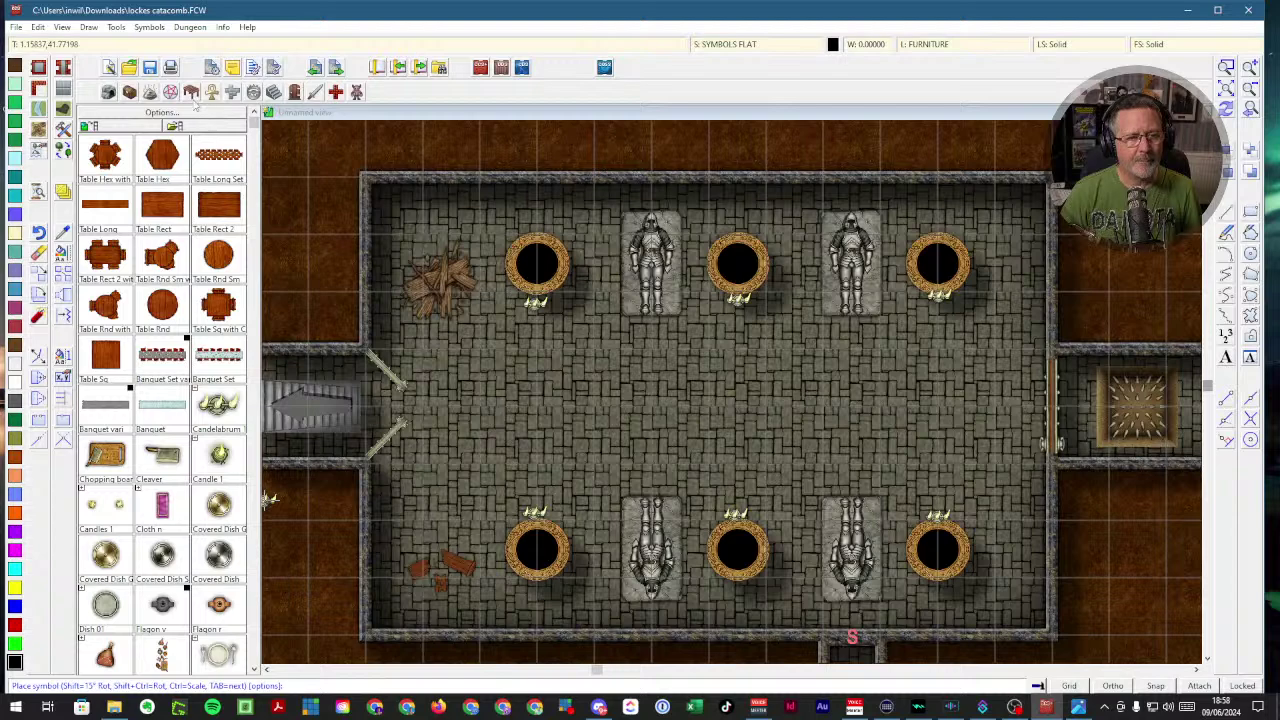
{"action": "left_click", "coordinate": [130, 92]}
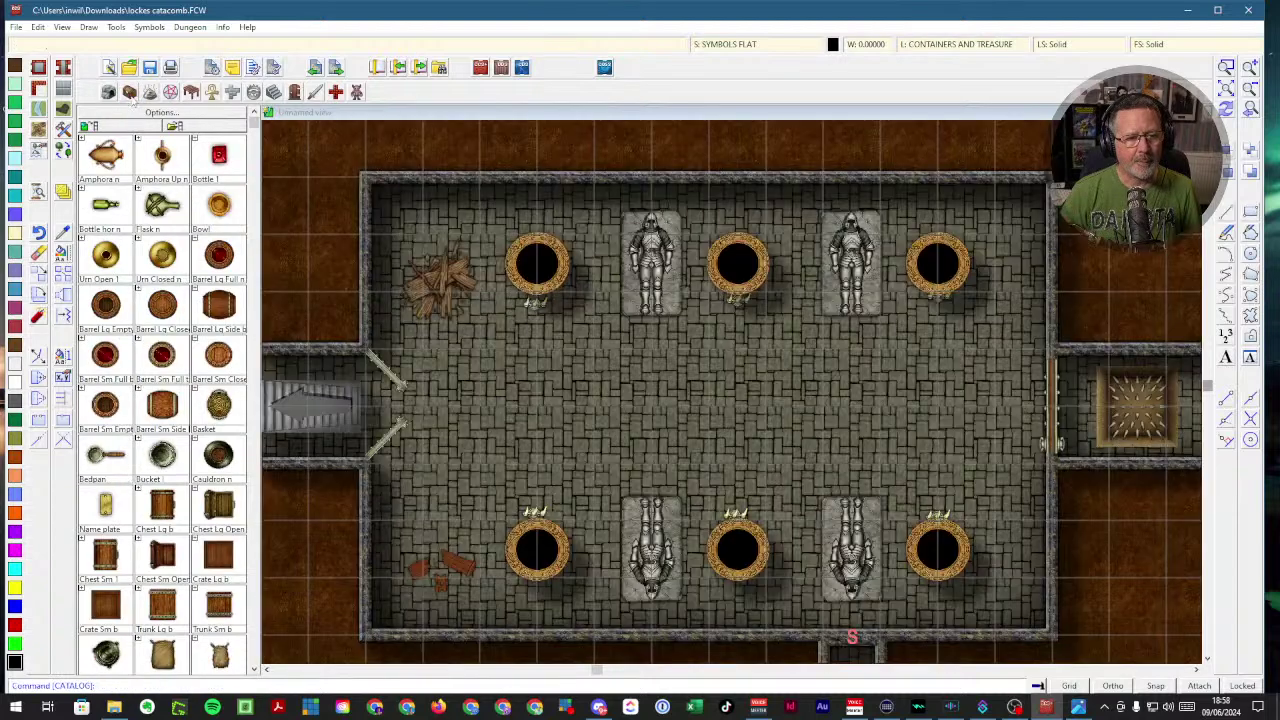
{"action": "scroll", "coordinate": [170, 355], "scroll_direction": "down", "scroll_amount": 10}
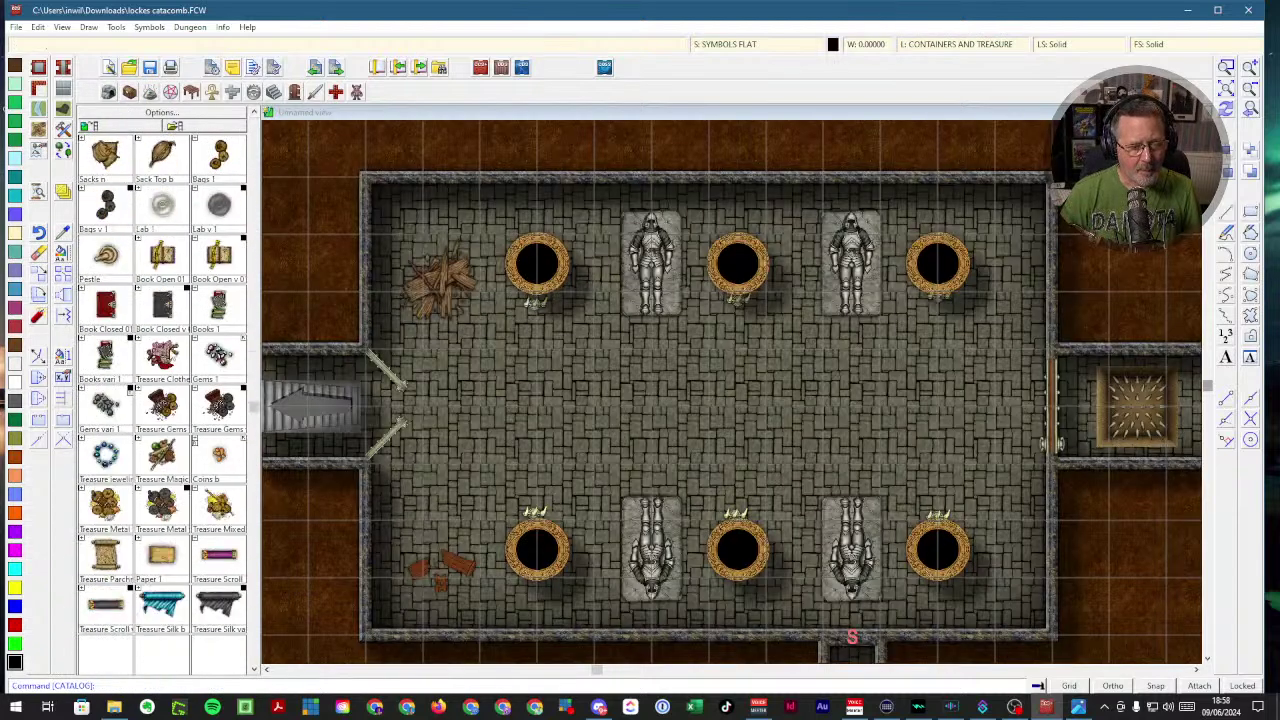
{"action": "scroll", "coordinate": [174, 345], "scroll_direction": "up", "scroll_amount": 5}
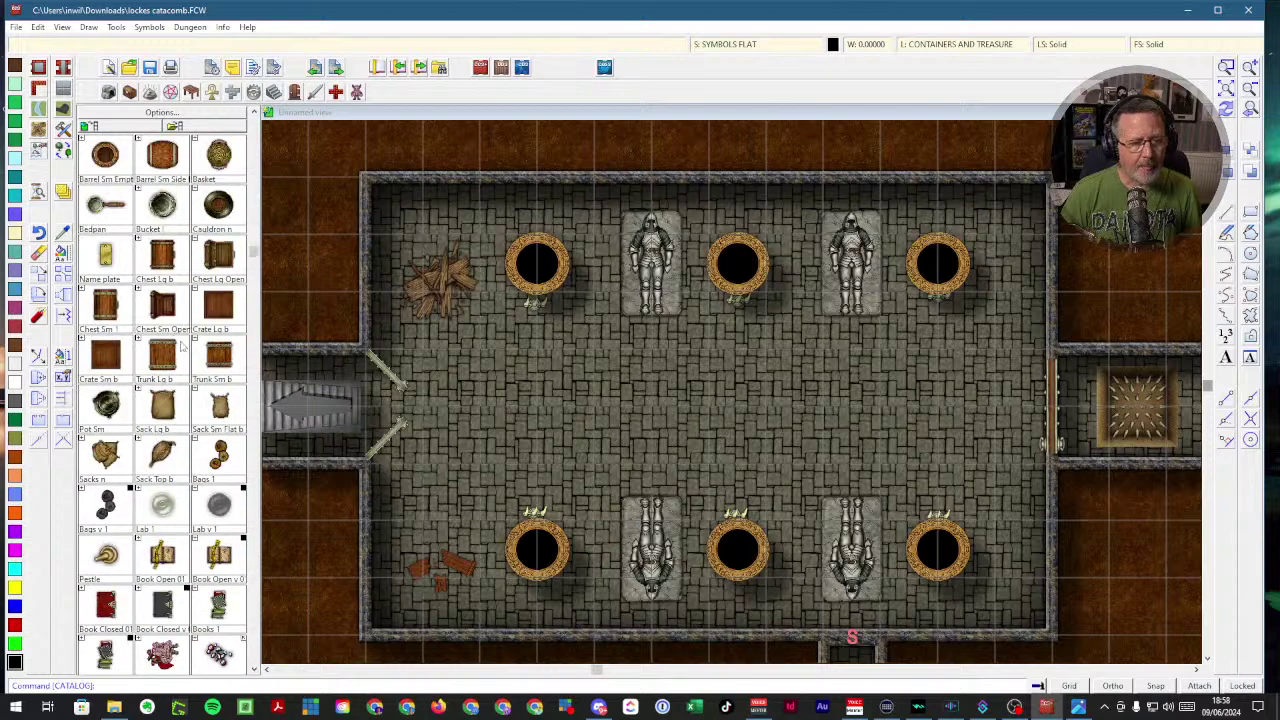
{"action": "left_click", "coordinate": [163, 262]}
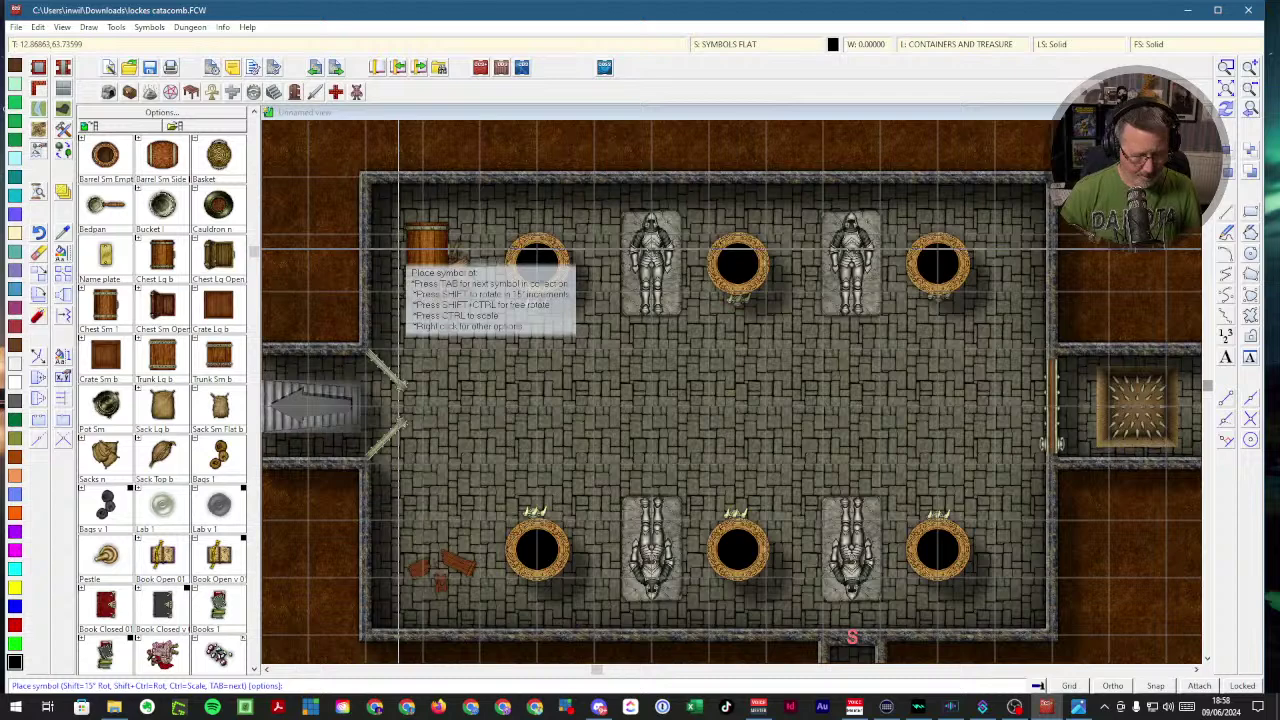
{"action": "key", "text": "shift"}
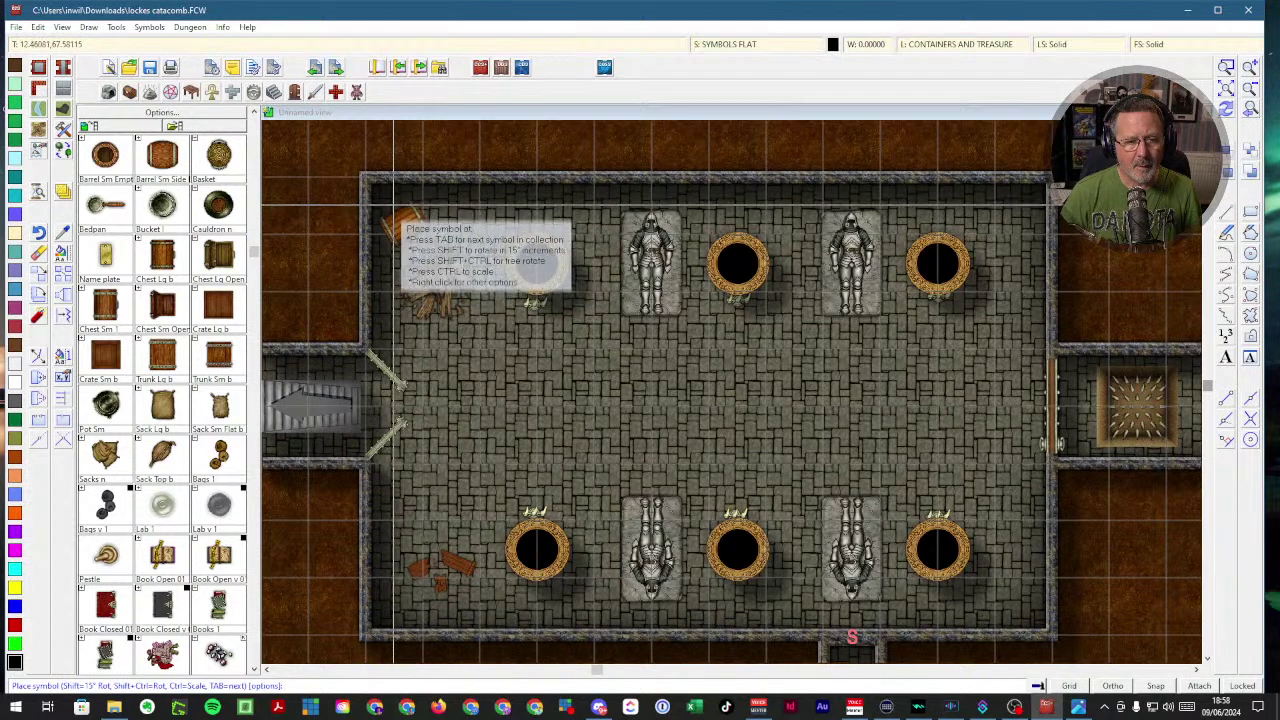
{"action": "left_click", "coordinate": [404, 211]}
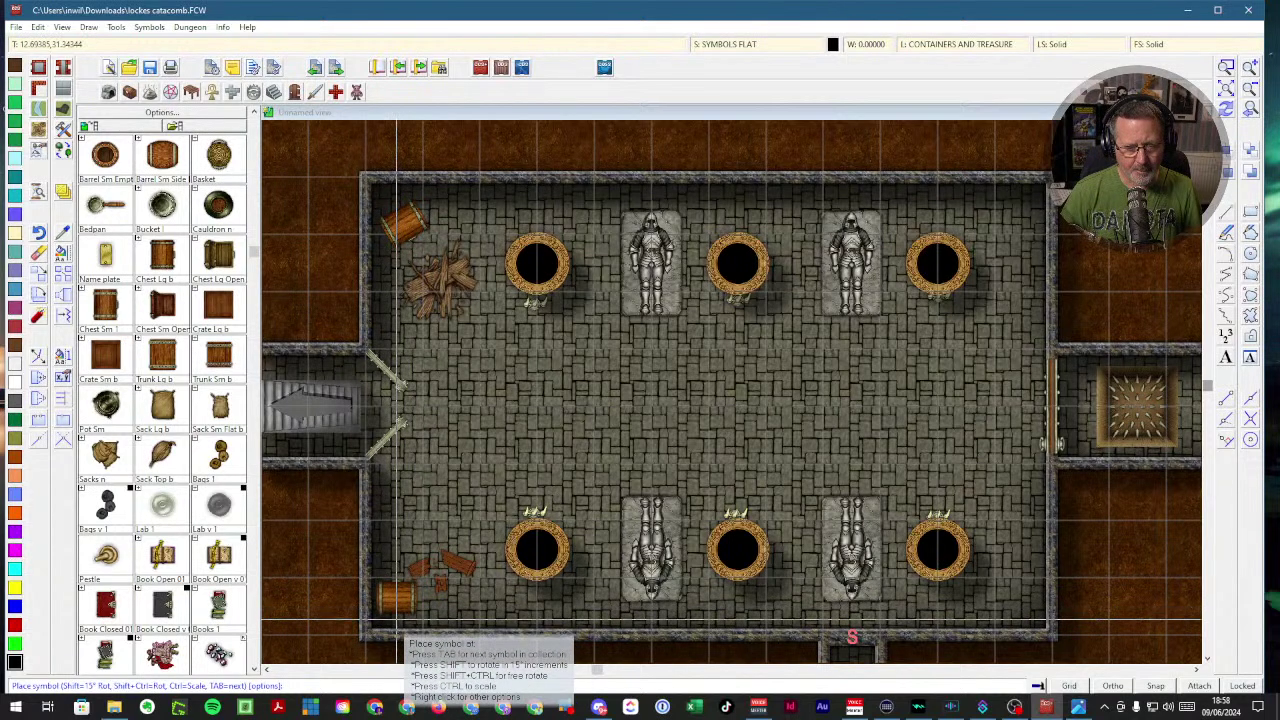
{"action": "left_click", "coordinate": [397, 620]}
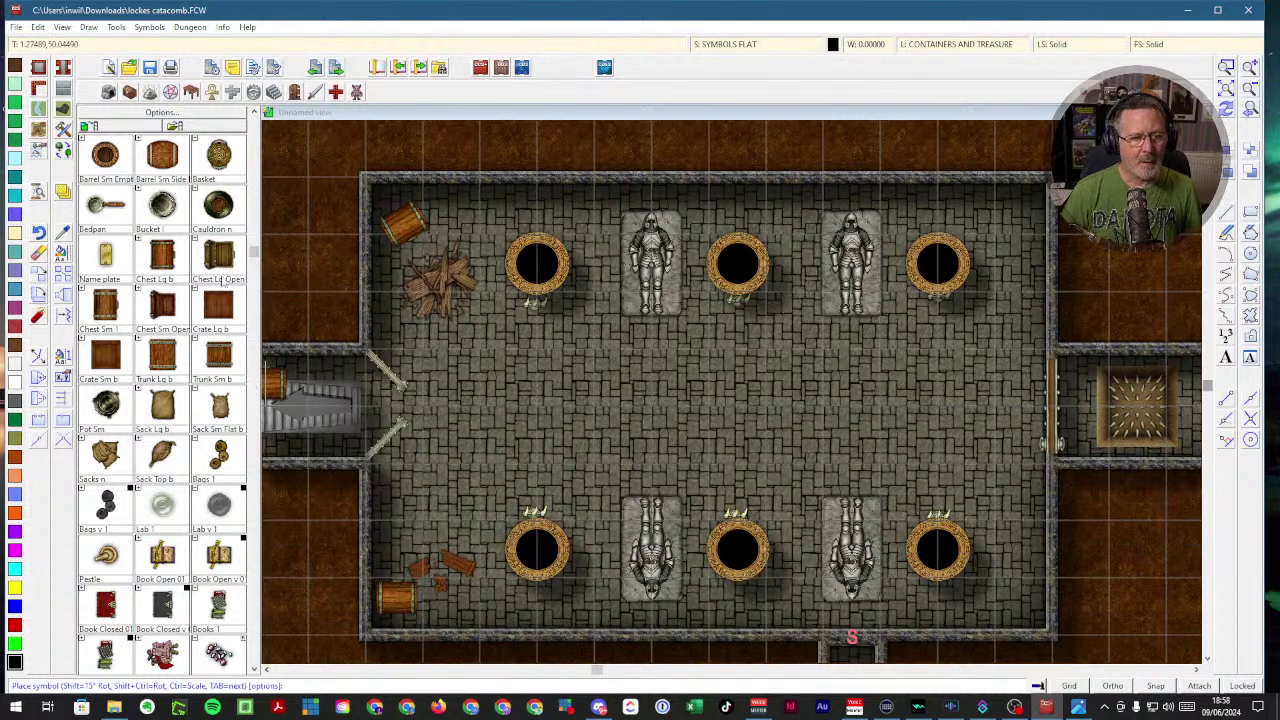
- Place a rotated Chest Lg Open symbol against the large room's east wall, just north of the door
{"action": "left_click", "coordinate": [221, 272]}
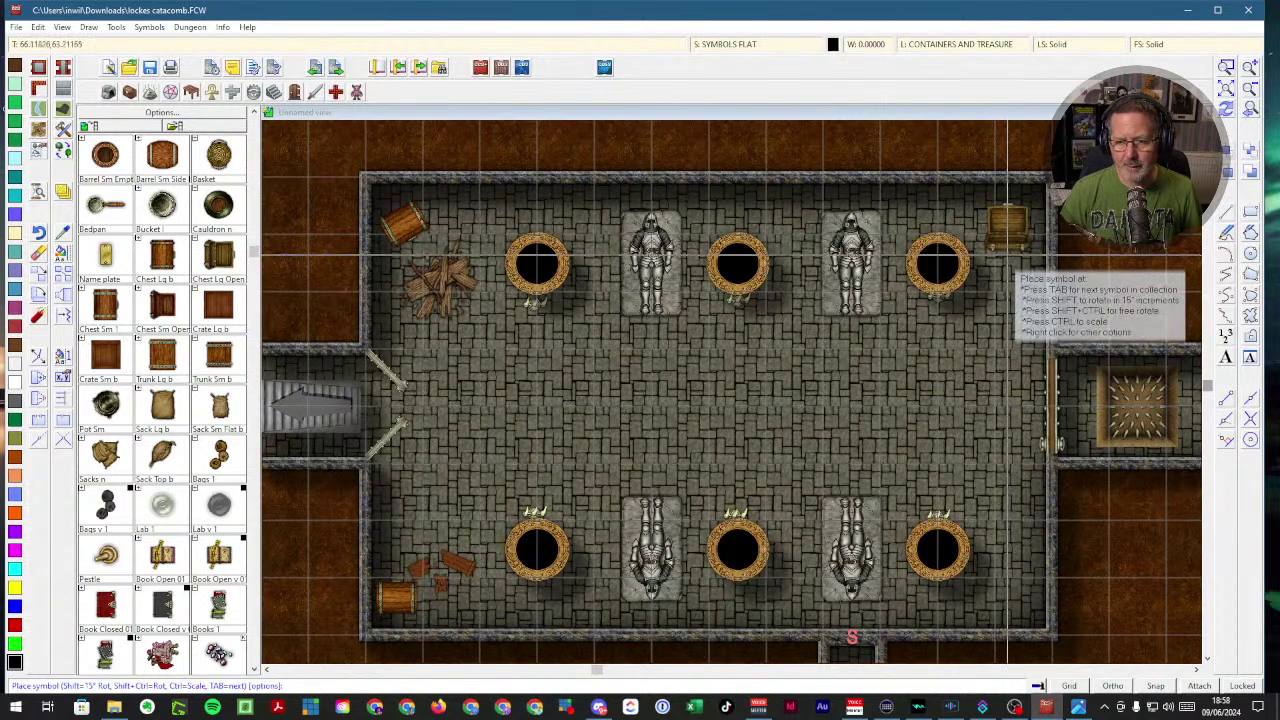
{"action": "key", "text": "shift"}
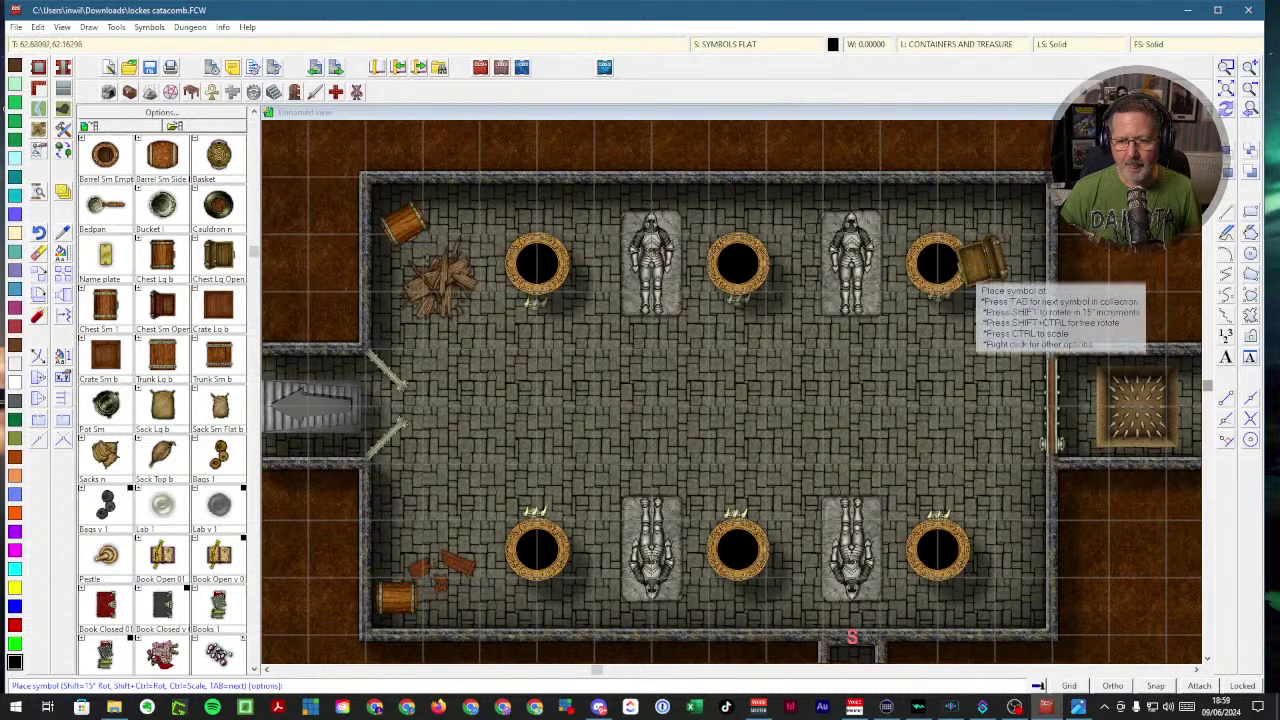
{"action": "key", "text": "shift"}
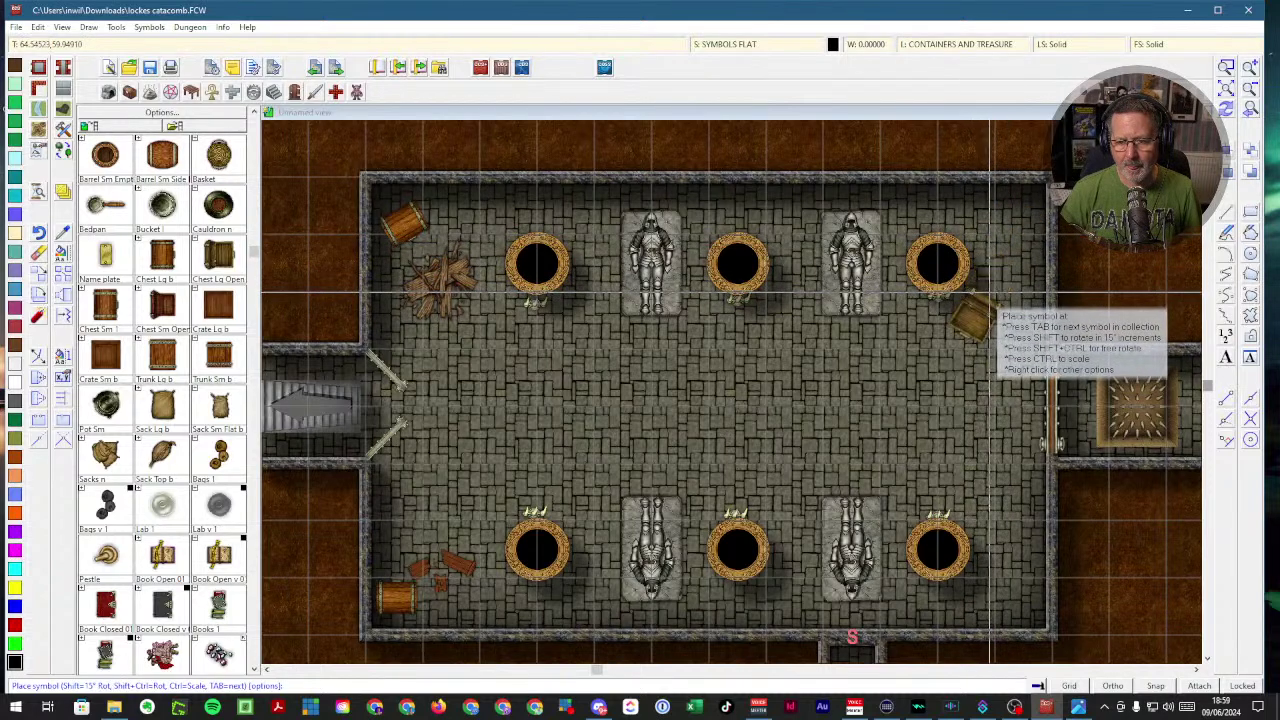
{"action": "left_click", "coordinate": [1012, 338]}
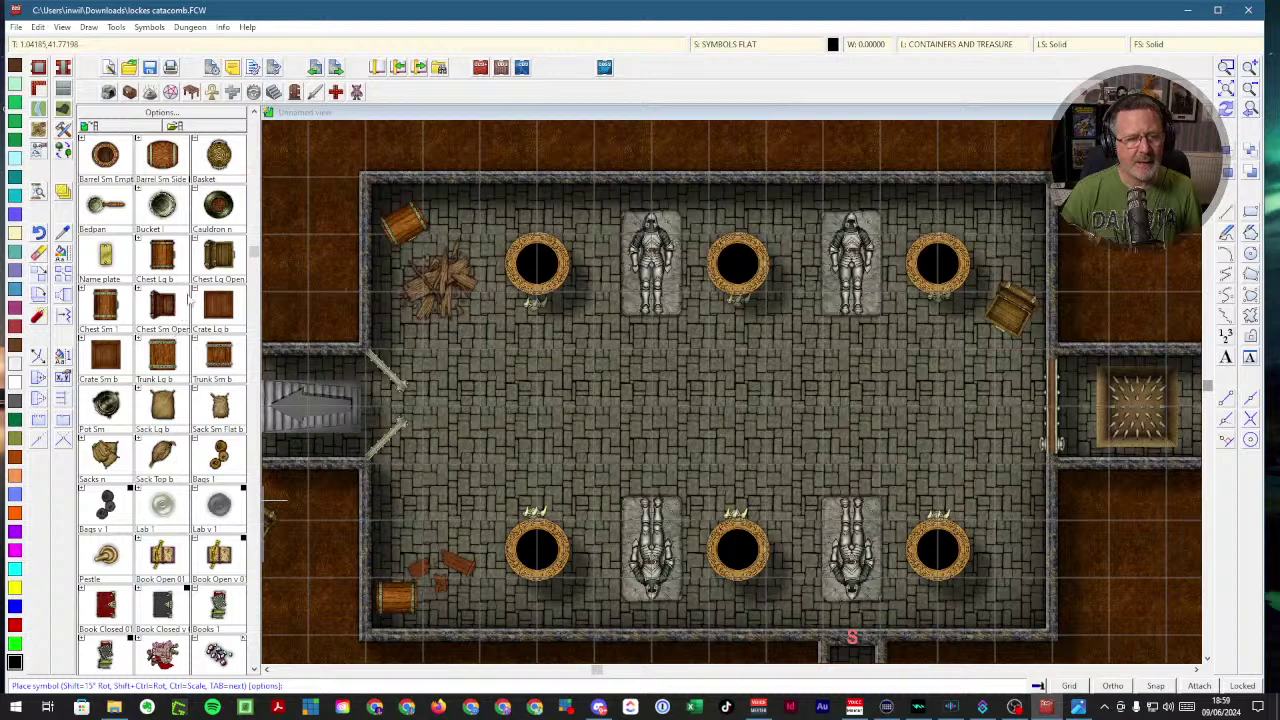
{"action": "scroll", "coordinate": [184, 294], "scroll_direction": "down", "scroll_amount": 3}
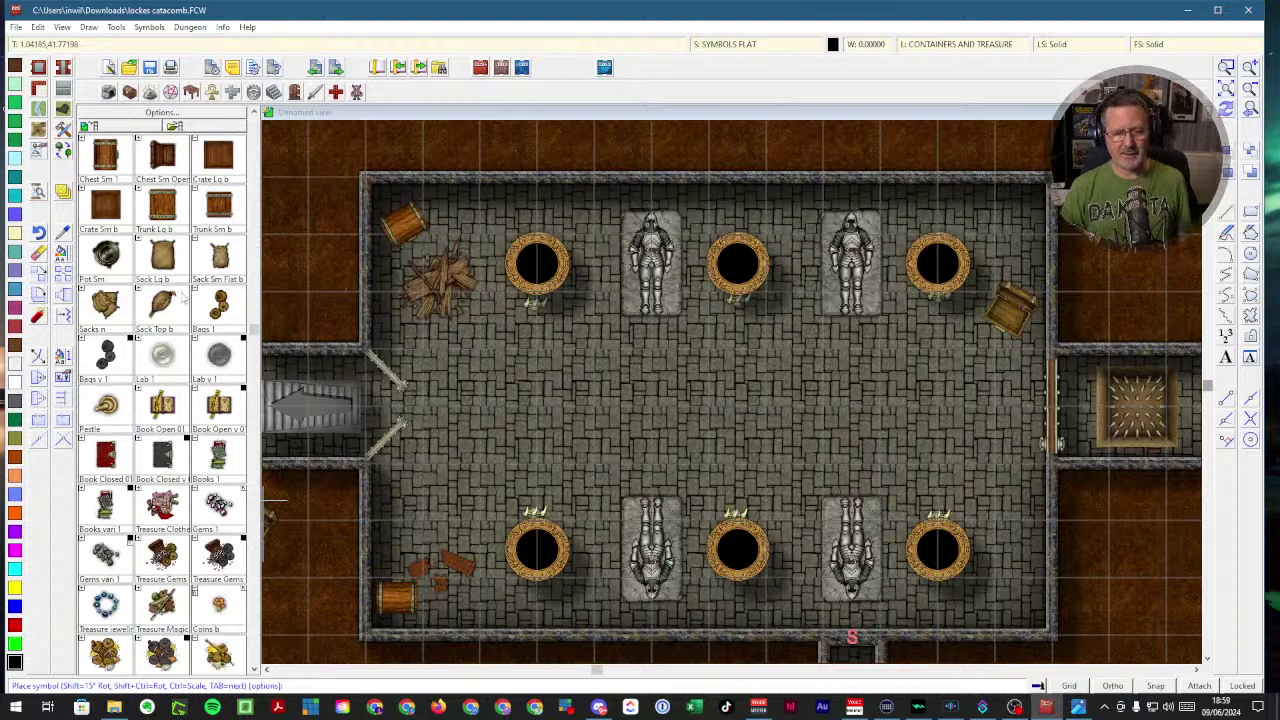
{"action": "left_click", "coordinate": [342, 145]}
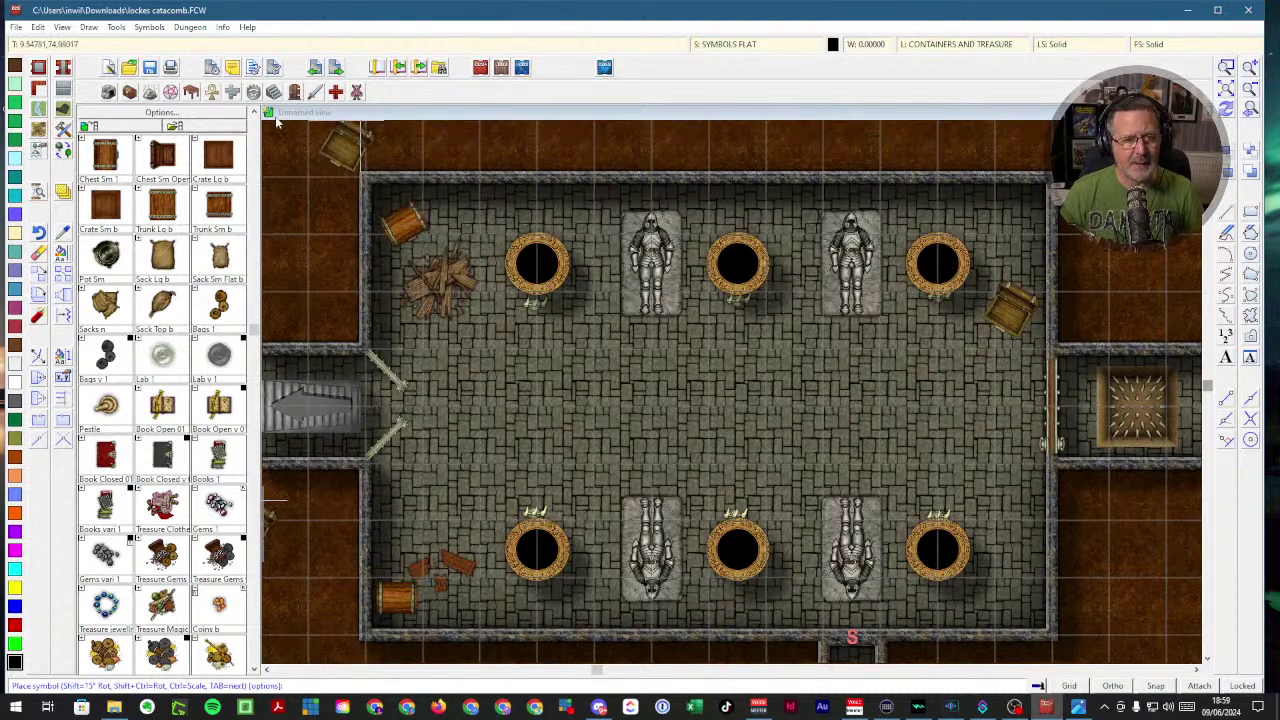
- Look through the temple, stairs, wall feature, skirmish creature, trap and magic symbol catalogs for further items suited to the burial room
{"action": "left_click", "coordinate": [212, 92]}
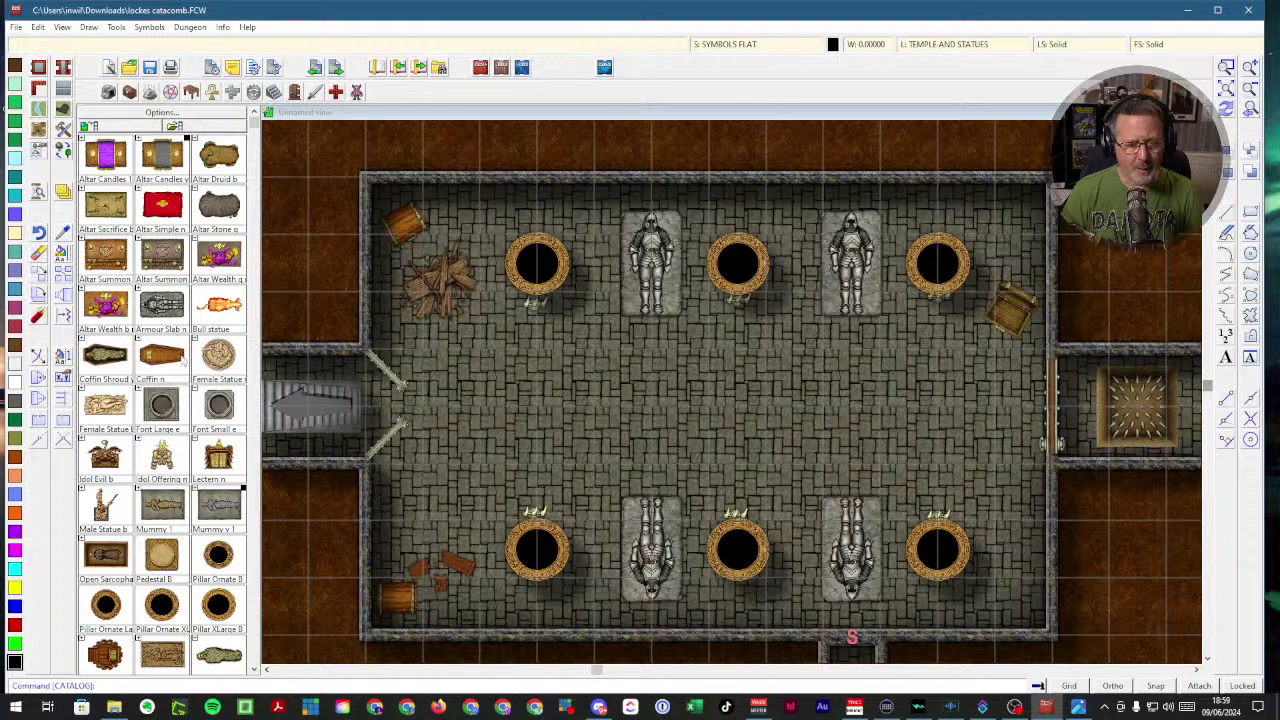
{"action": "scroll", "coordinate": [182, 358], "scroll_direction": "down", "scroll_amount": 3}
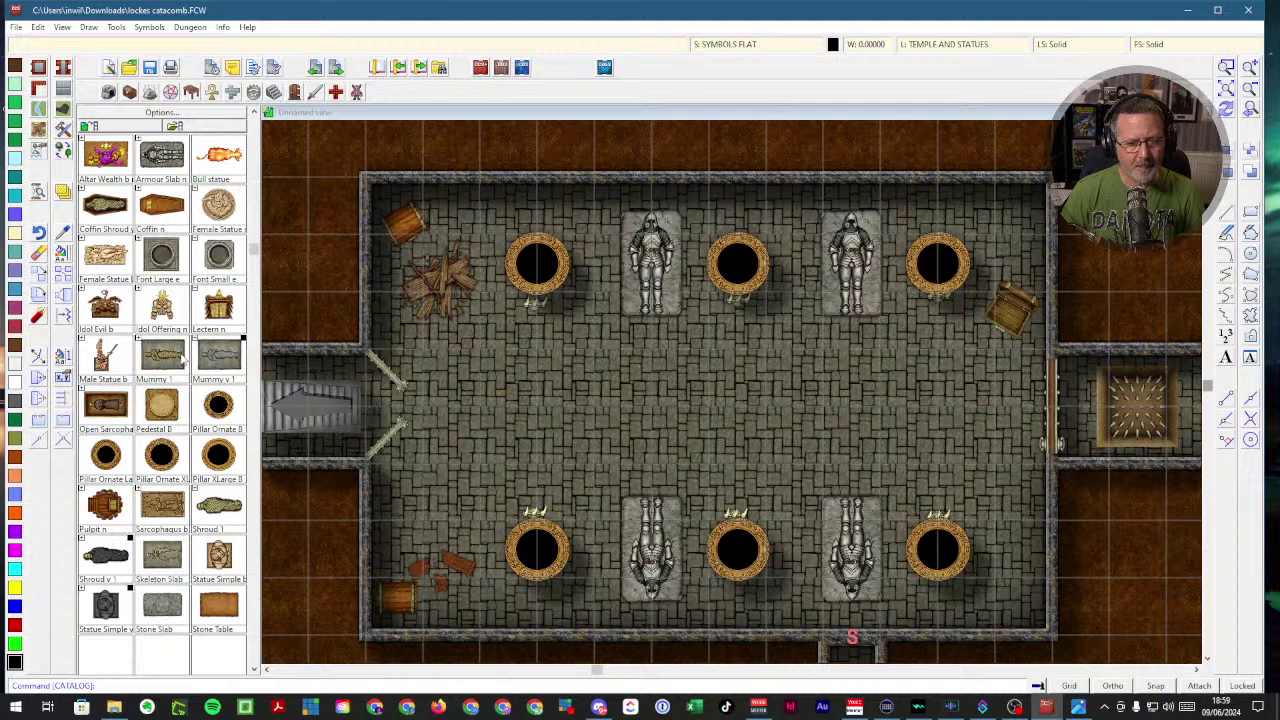
{"action": "scroll", "coordinate": [183, 358], "scroll_direction": "up", "scroll_amount": 3}
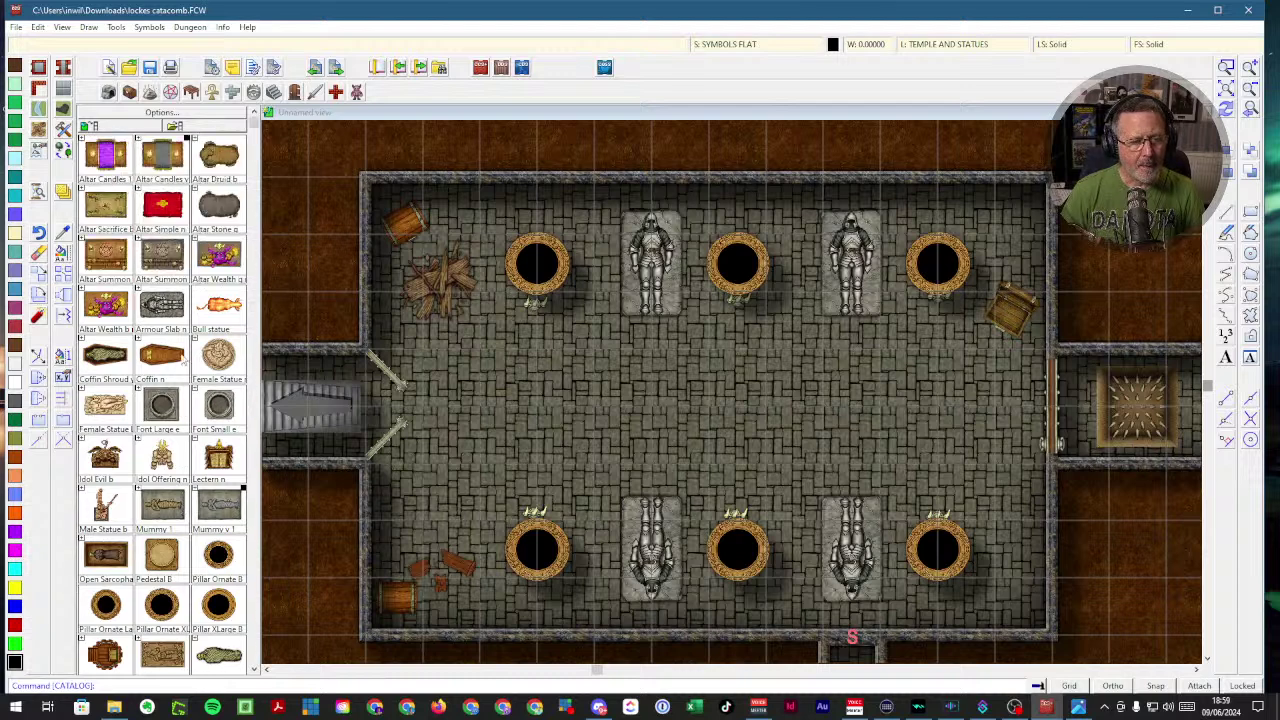
{"action": "left_click", "coordinate": [273, 91]}
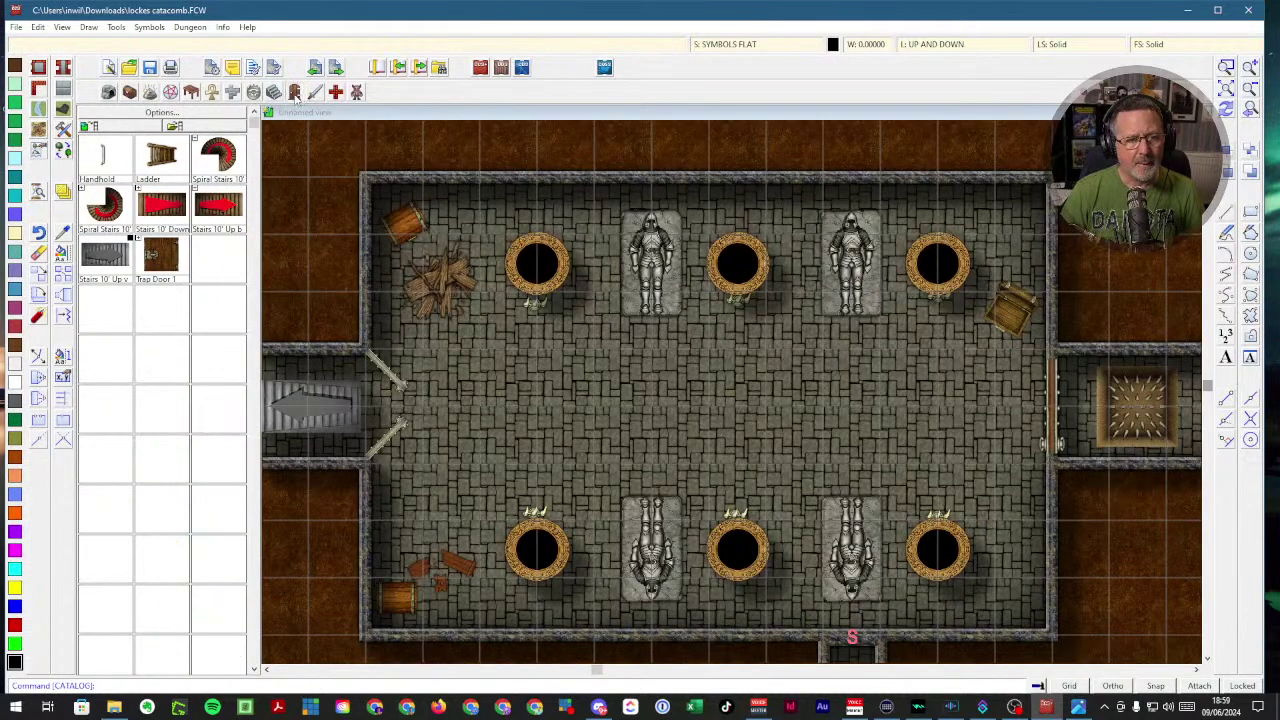
{"action": "left_click", "coordinate": [294, 91]}
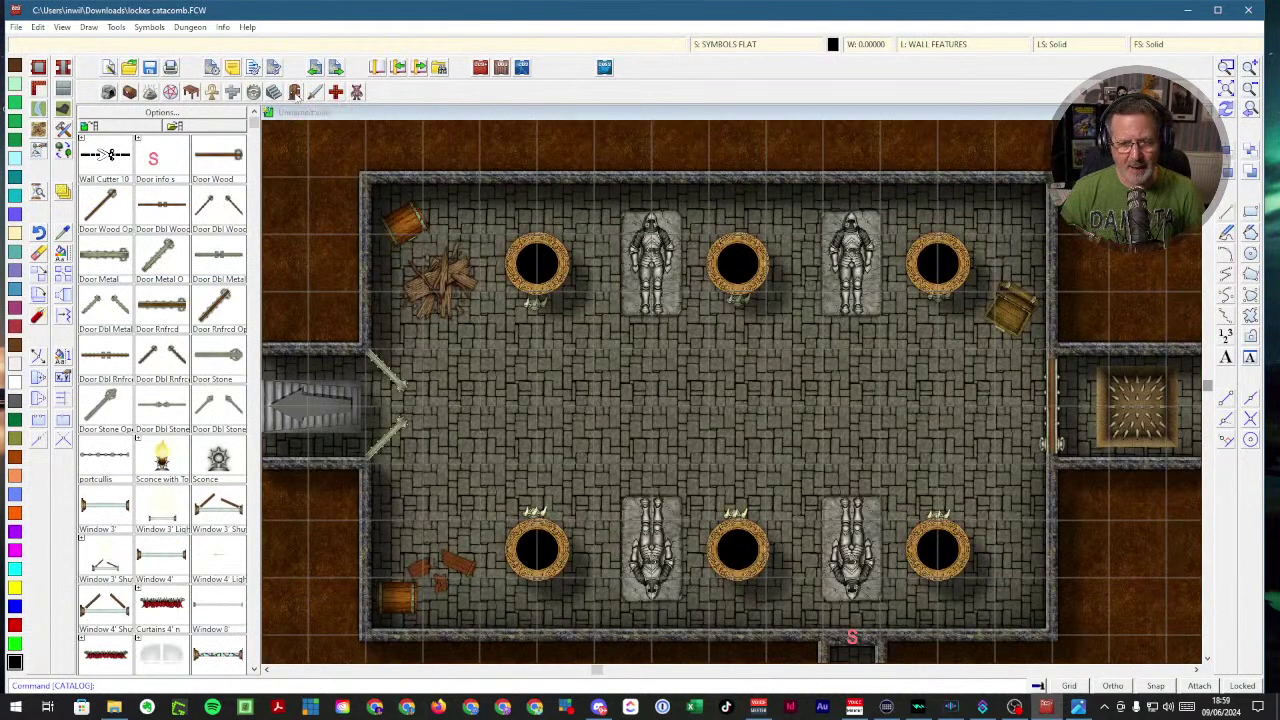
{"action": "left_click", "coordinate": [356, 91]}
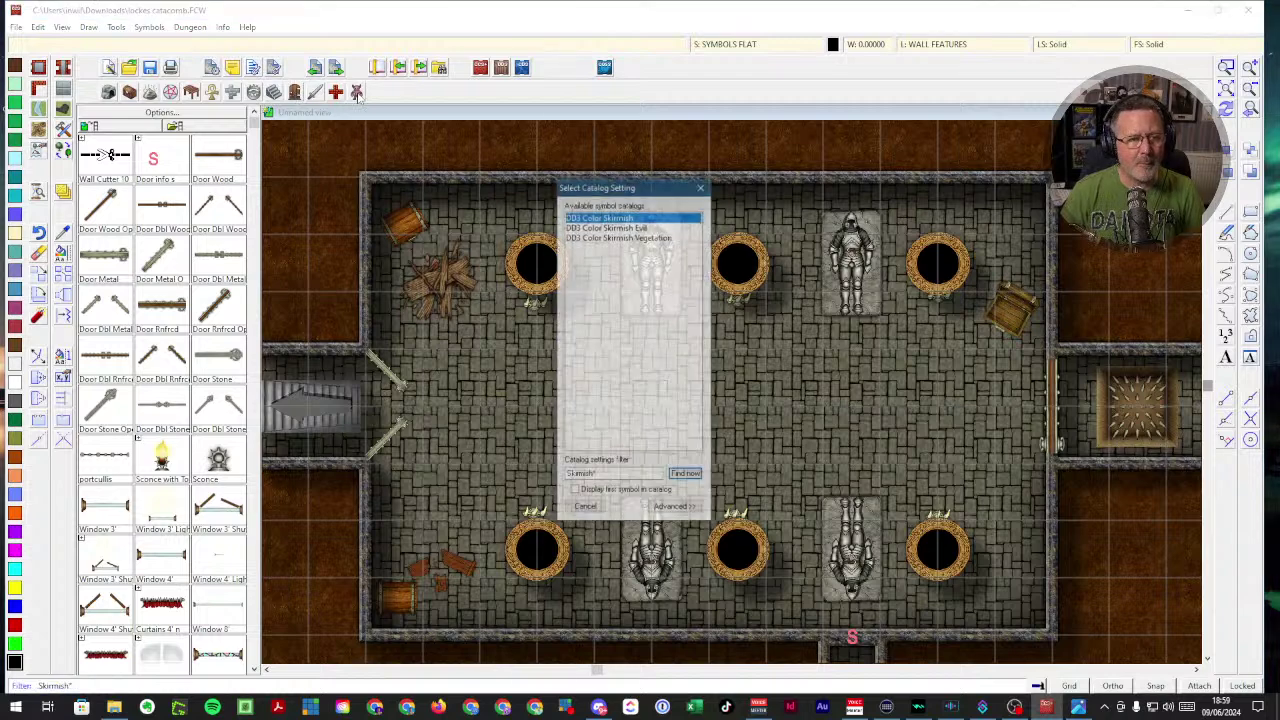
{"action": "double_click", "coordinate": [616, 214]}
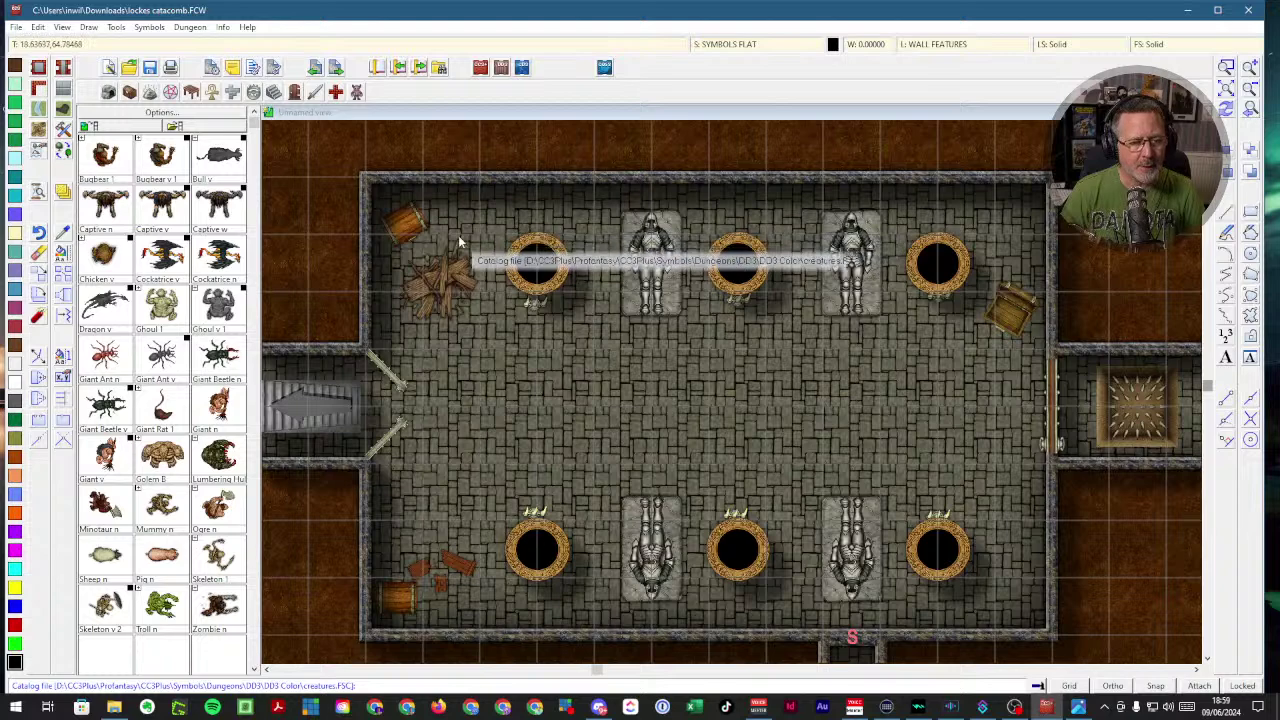
{"action": "left_click", "coordinate": [356, 91]}
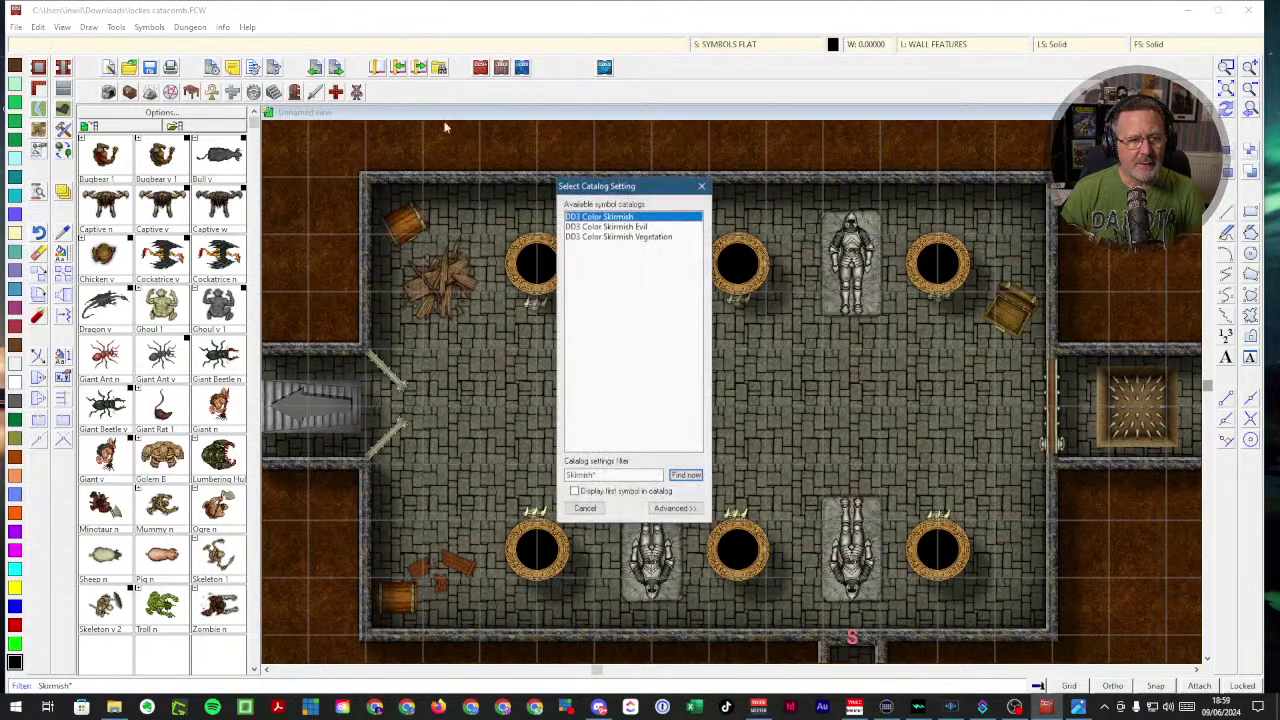
{"action": "double_click", "coordinate": [620, 227]}
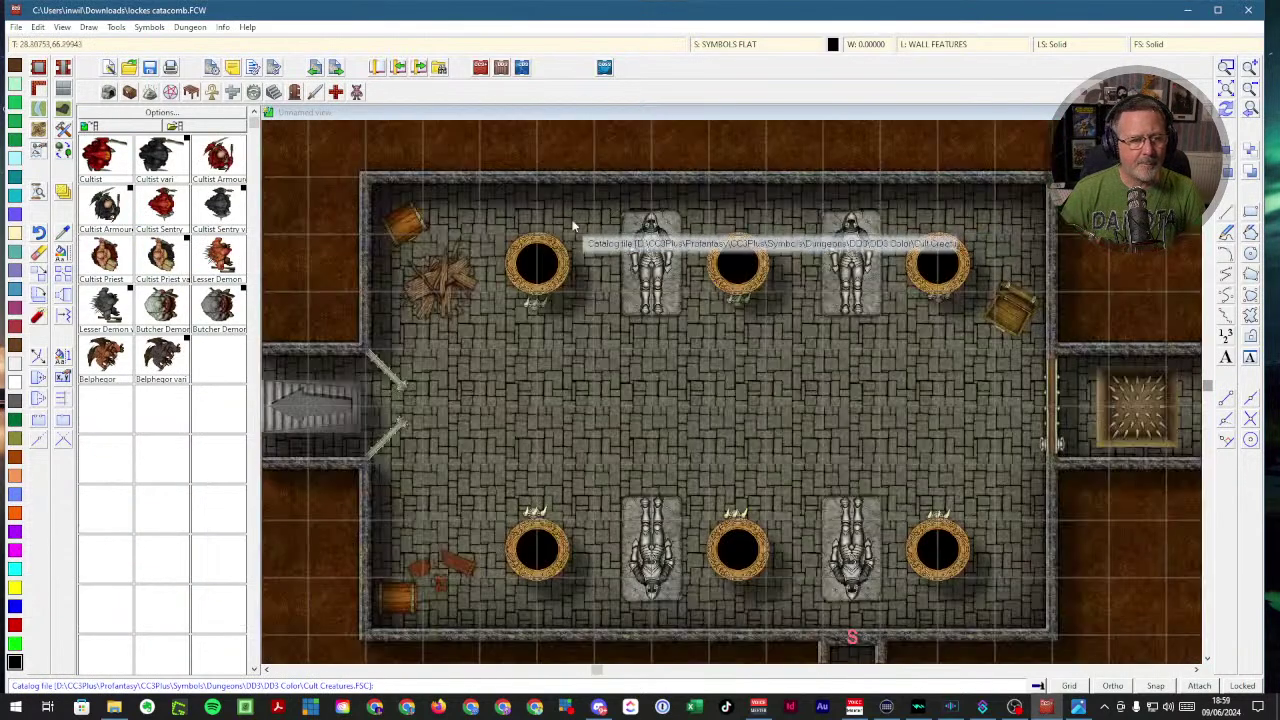
{"action": "left_click", "coordinate": [253, 91]}
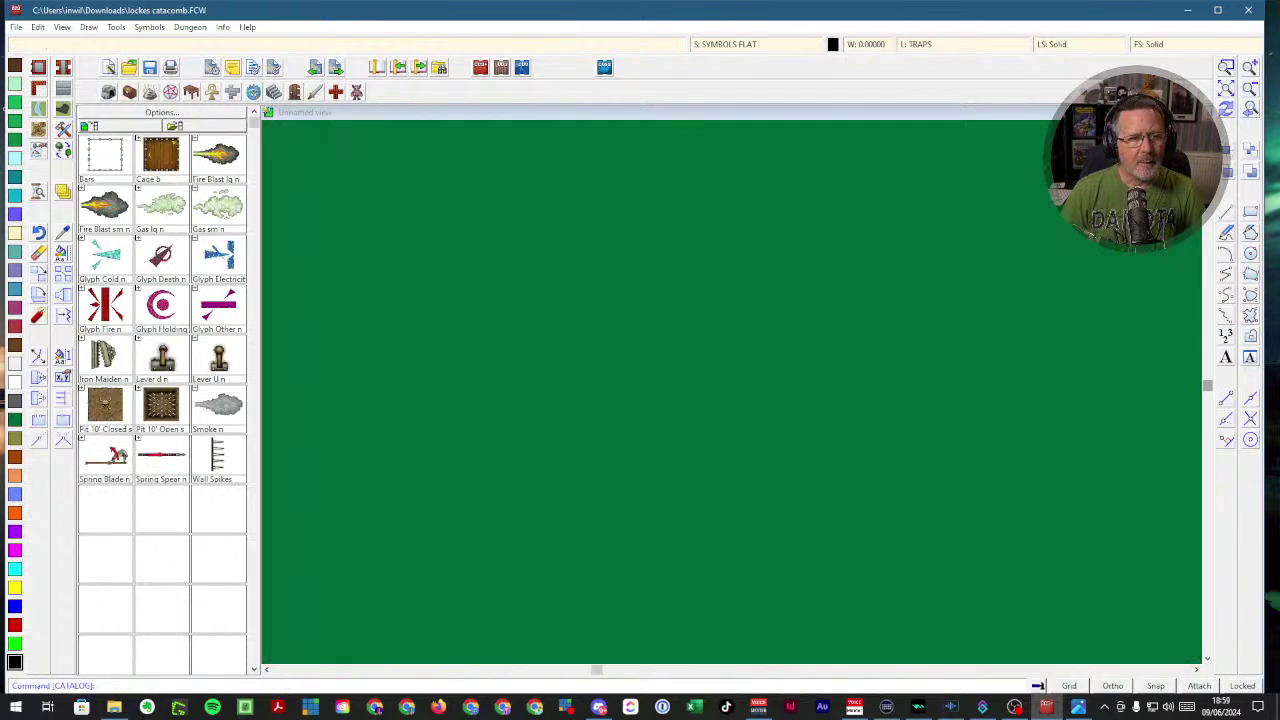
{"action": "left_click", "coordinate": [213, 92]}
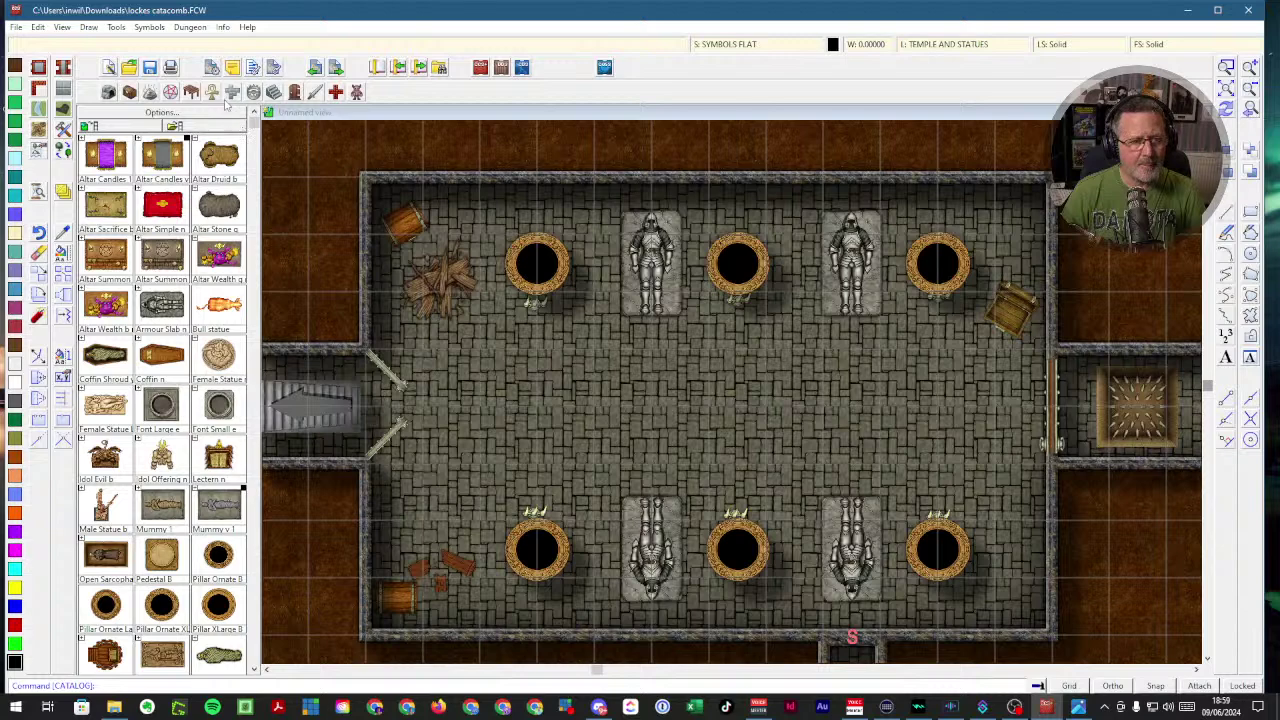
{"action": "left_click", "coordinate": [171, 92]}
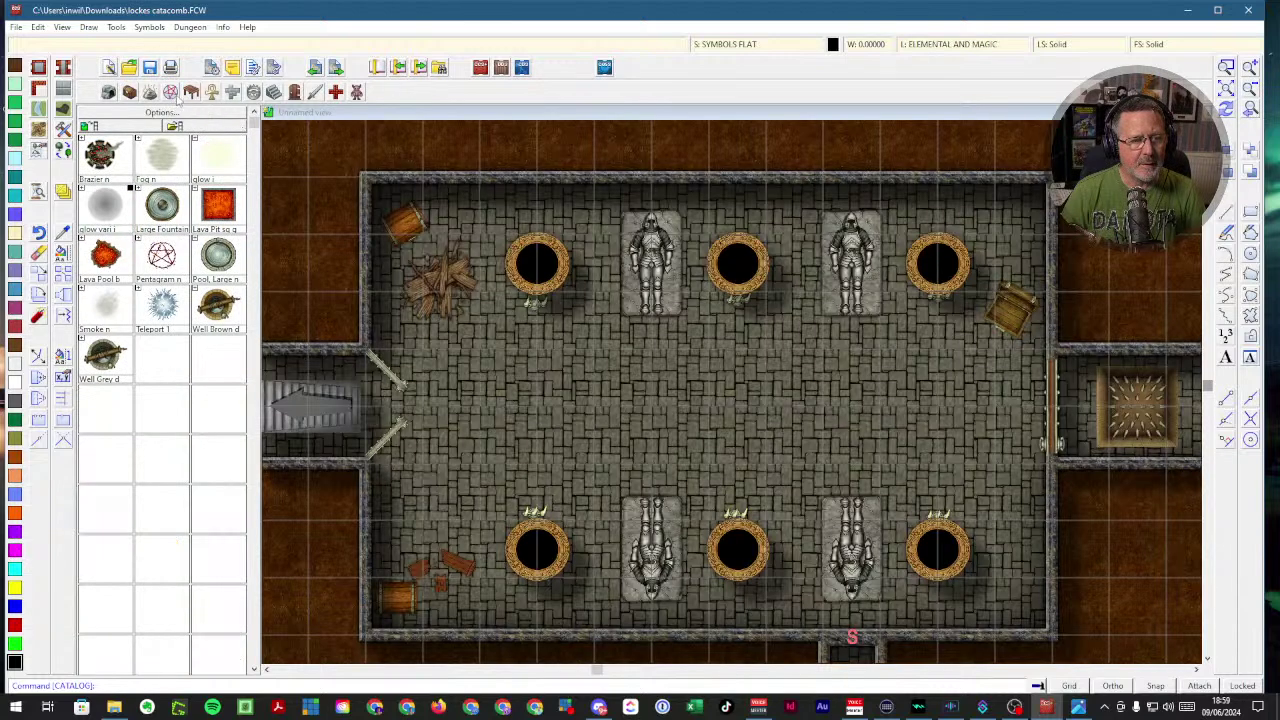
- Place debris remains in the large room: bones beside the open chest, a skeleton above the southwest broken bench, and a heap east of the northwest pillar
{"action": "left_click", "coordinate": [150, 92]}
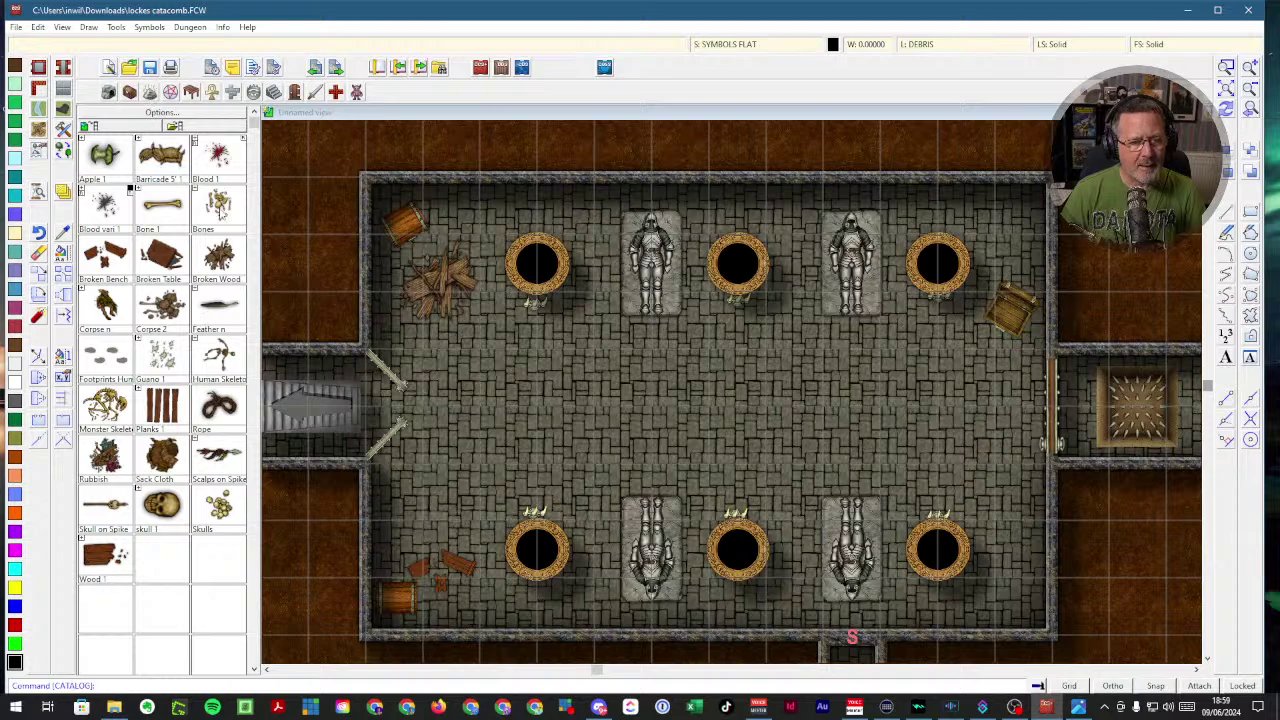
{"action": "left_click", "coordinate": [220, 212]}
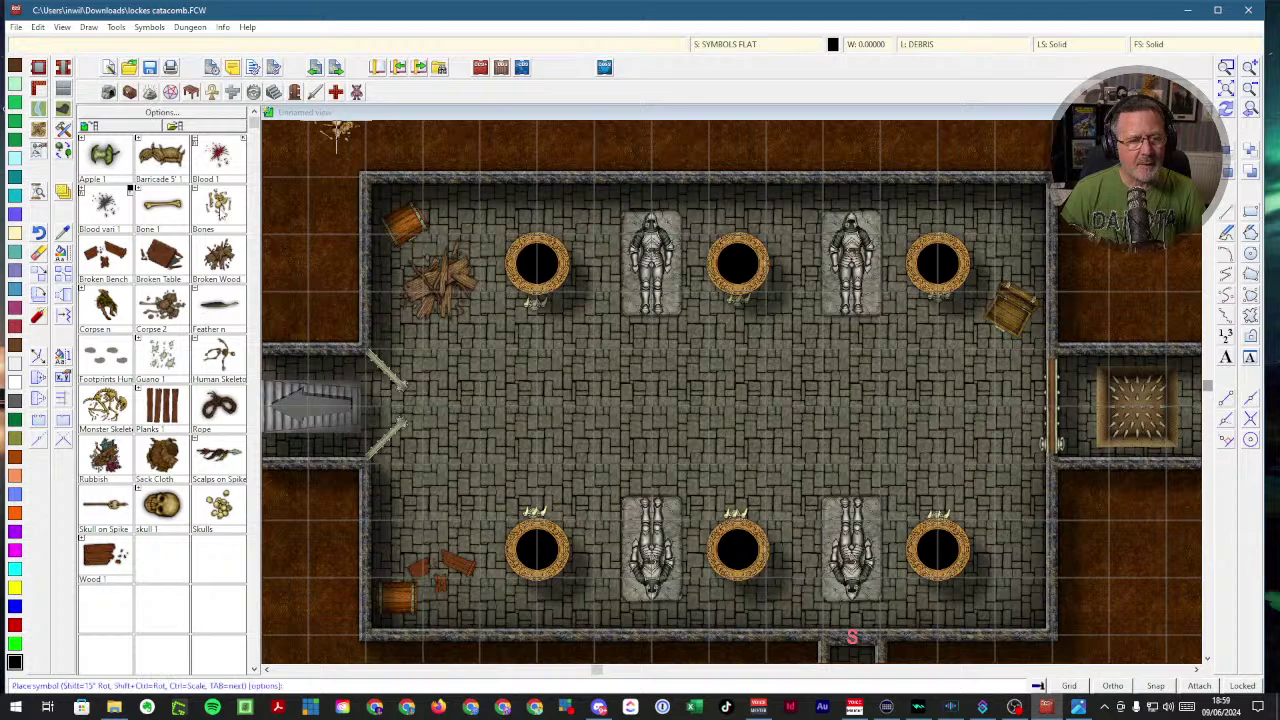
{"action": "left_click", "coordinate": [958, 330]}
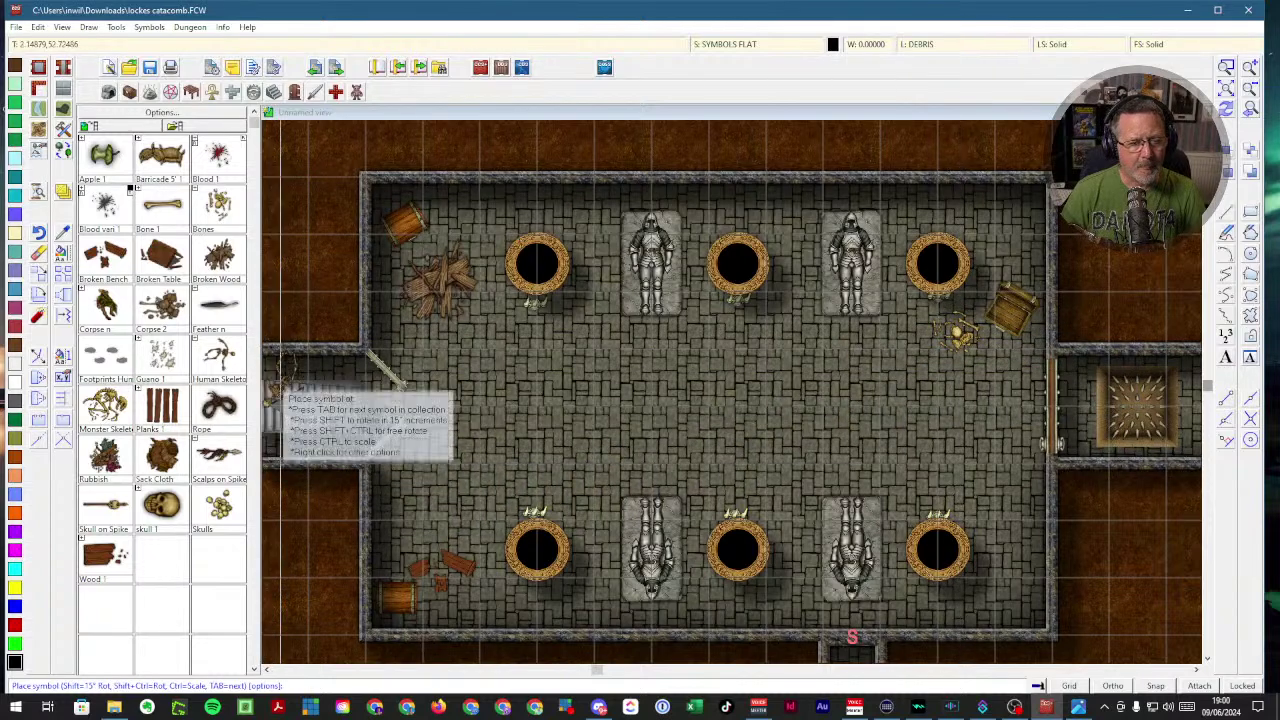
{"action": "left_click", "coordinate": [475, 510]}
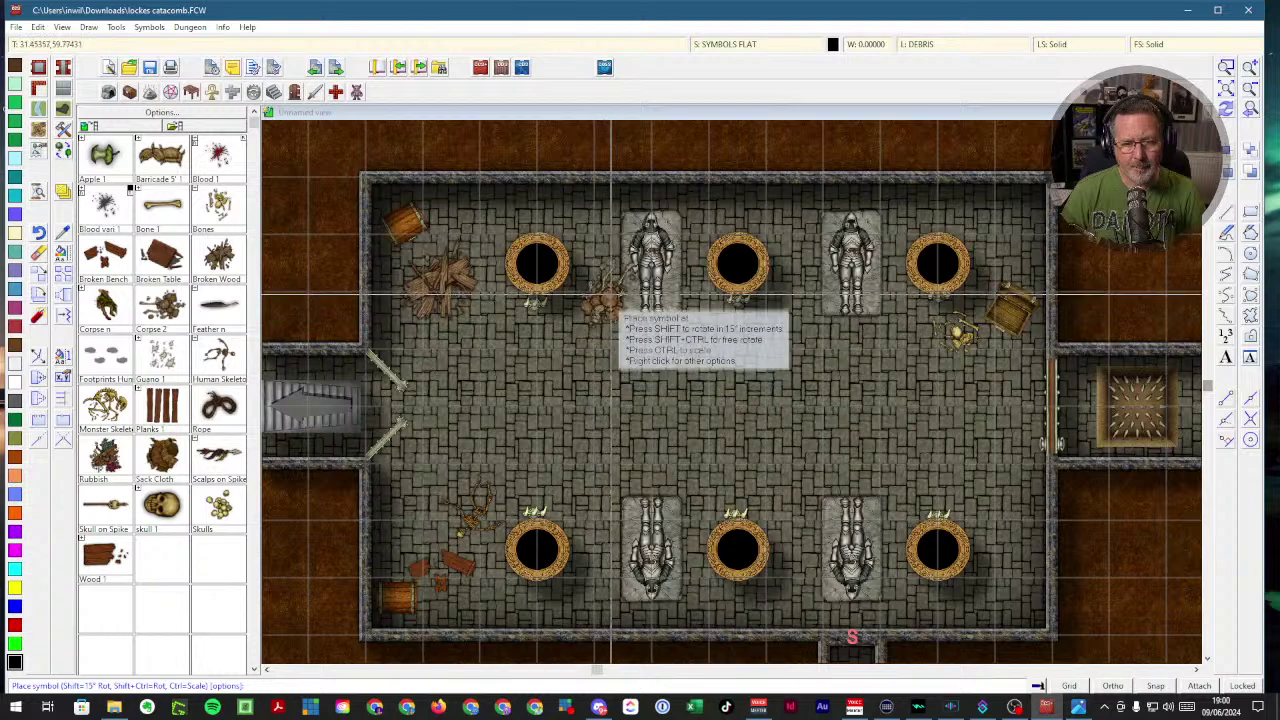
{"action": "left_click", "coordinate": [590, 302]}
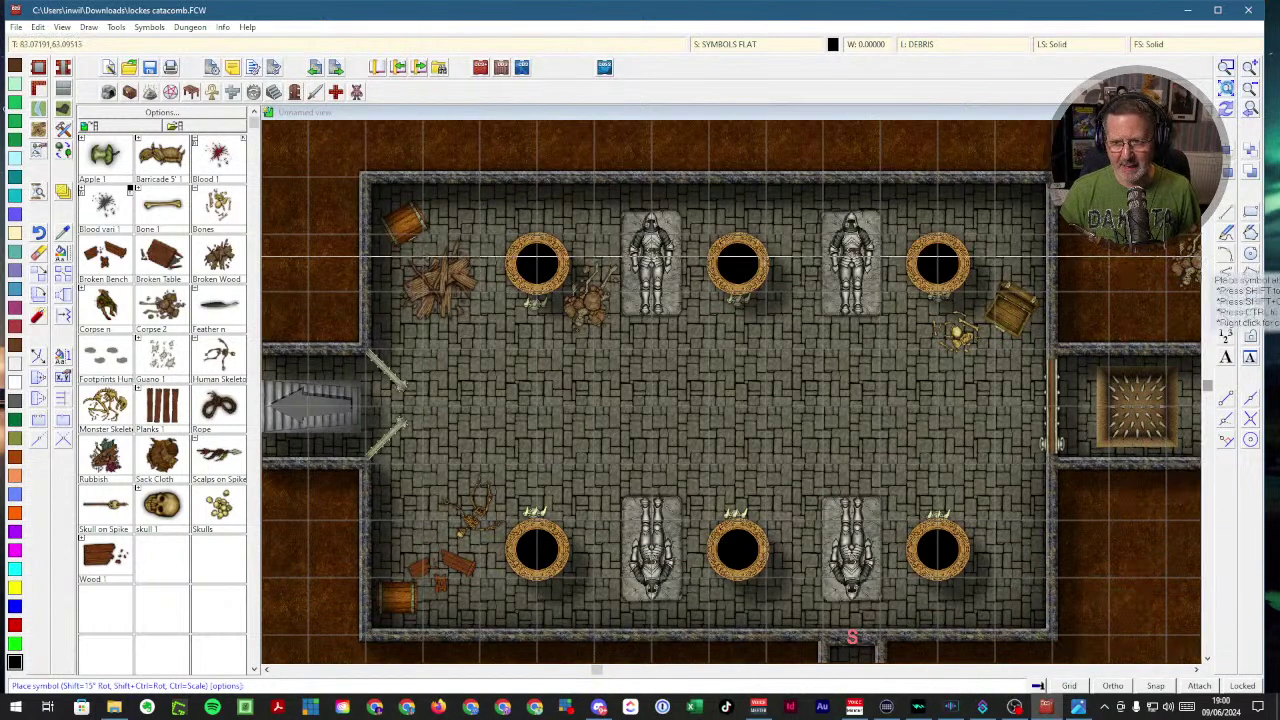
{"action": "left_click", "coordinate": [1226, 88]}
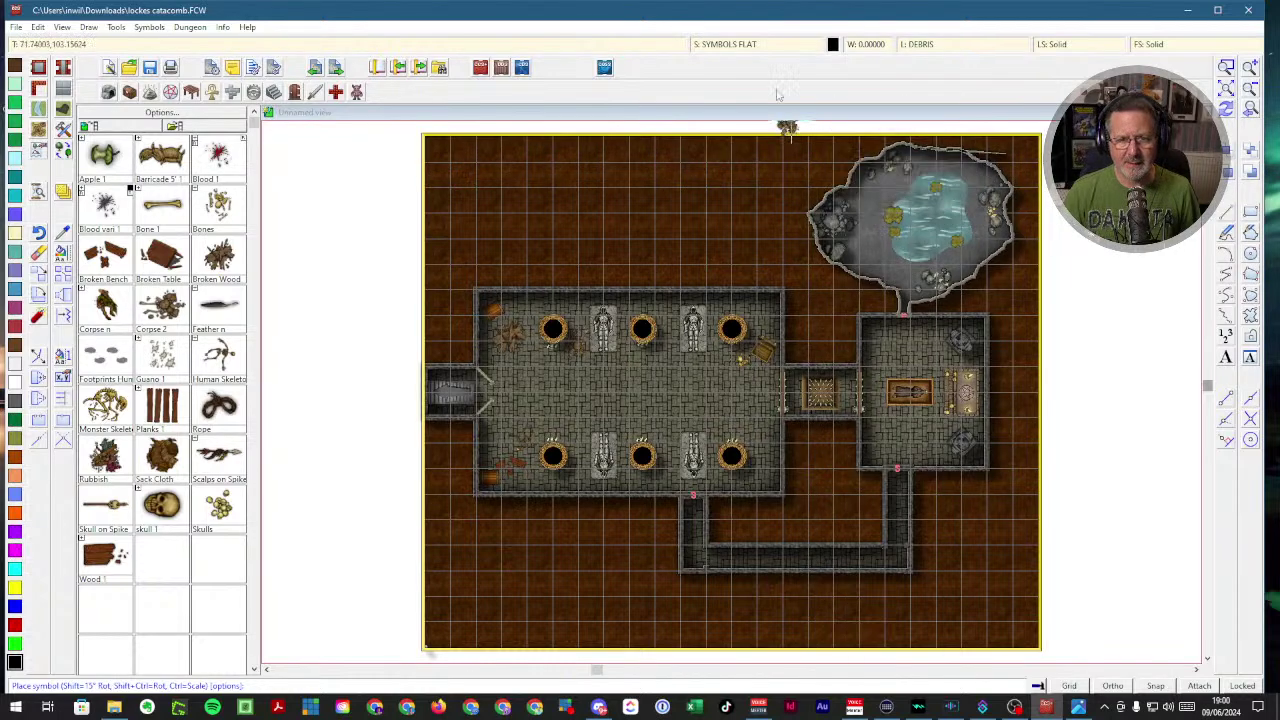
{"action": "left_click", "coordinate": [1227, 108]}
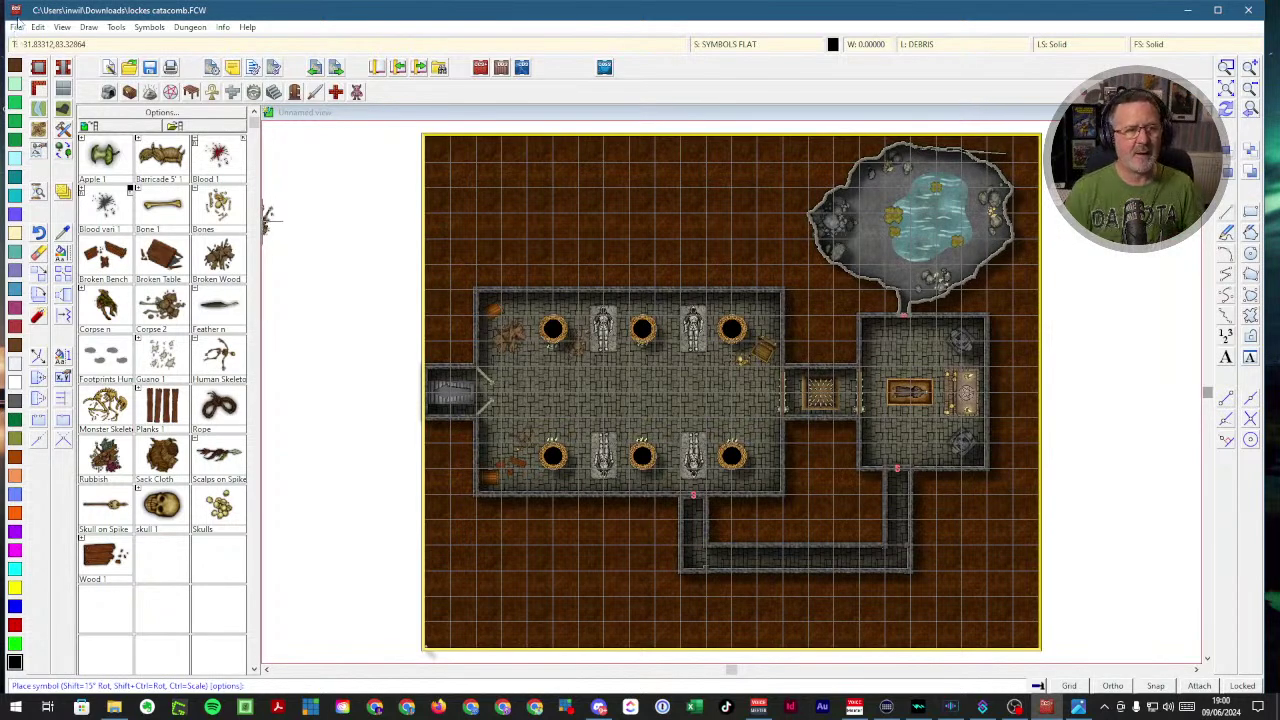
{"action": "left_click", "coordinate": [189, 27]}
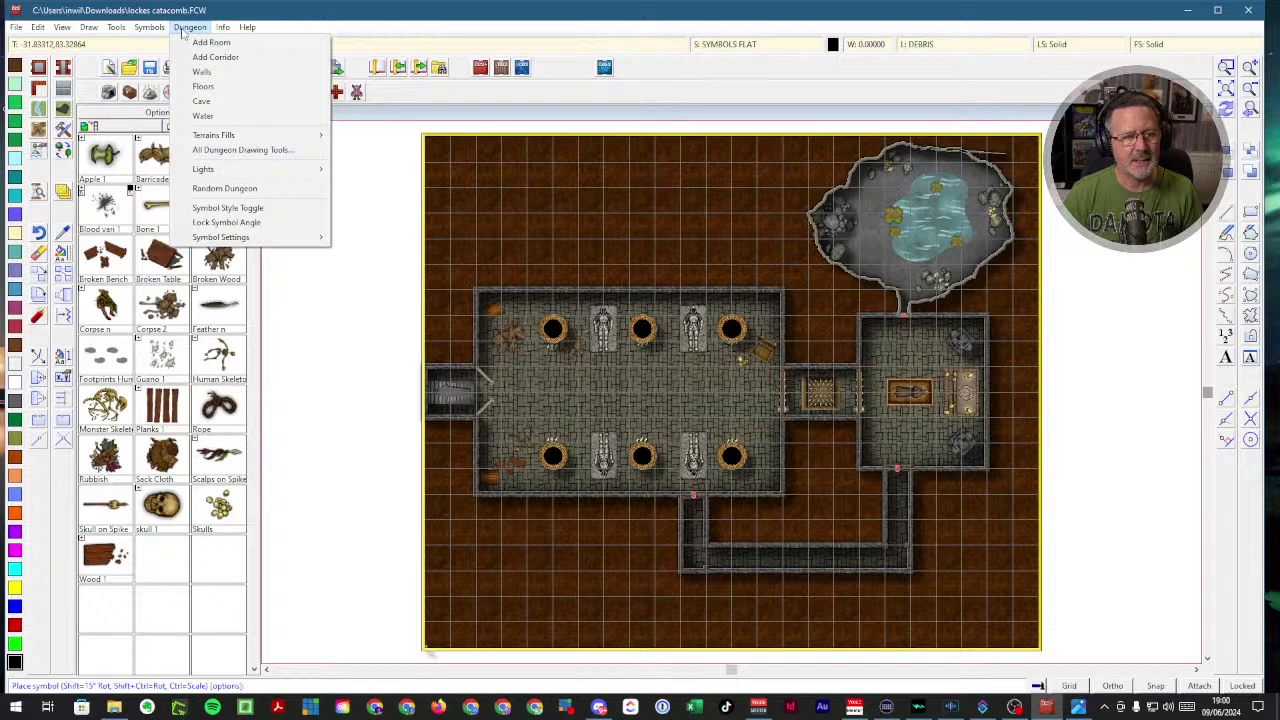
{"action": "mouse_move", "coordinate": [36, 30]}
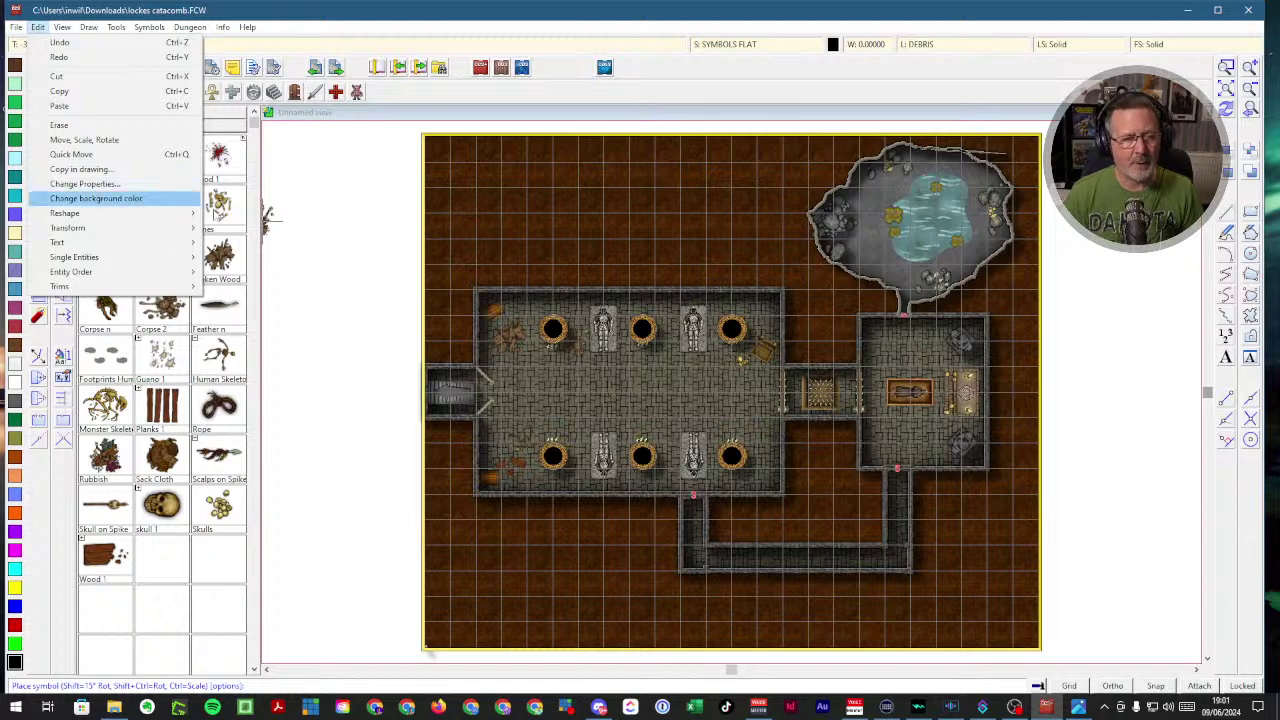
{"action": "left_click", "coordinate": [321, 216]}
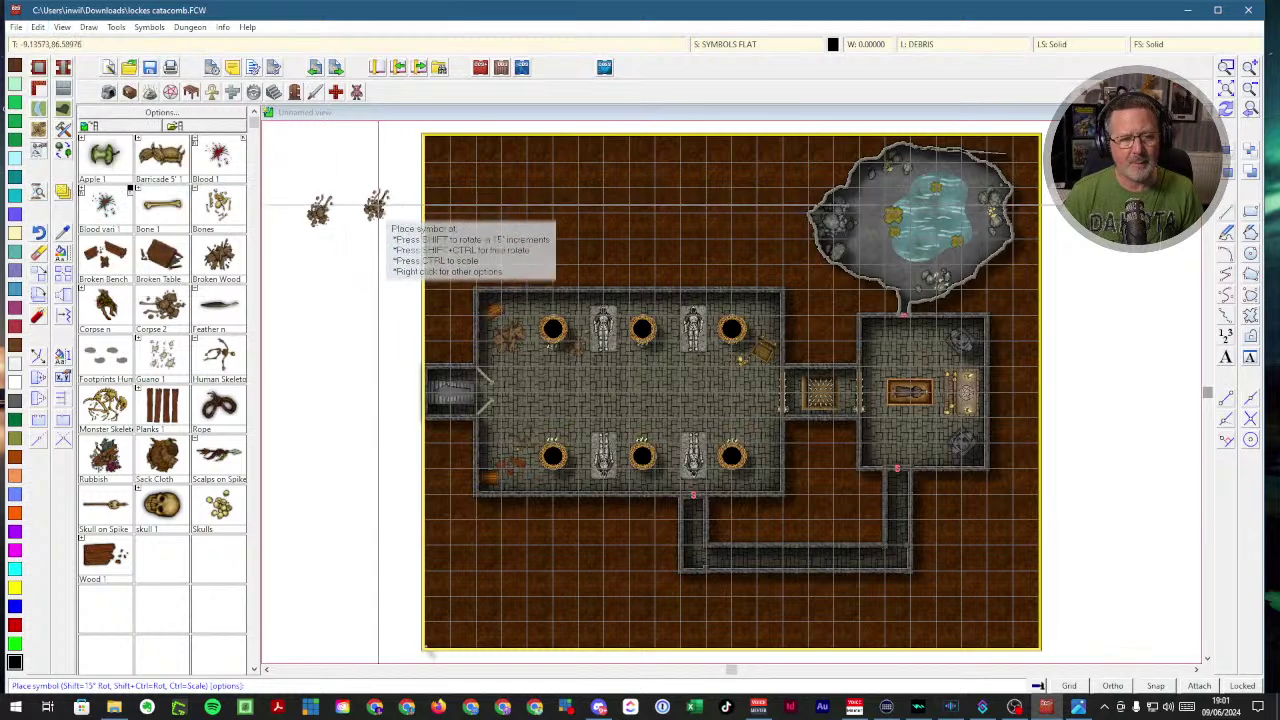
{"action": "key", "text": "Escape"}
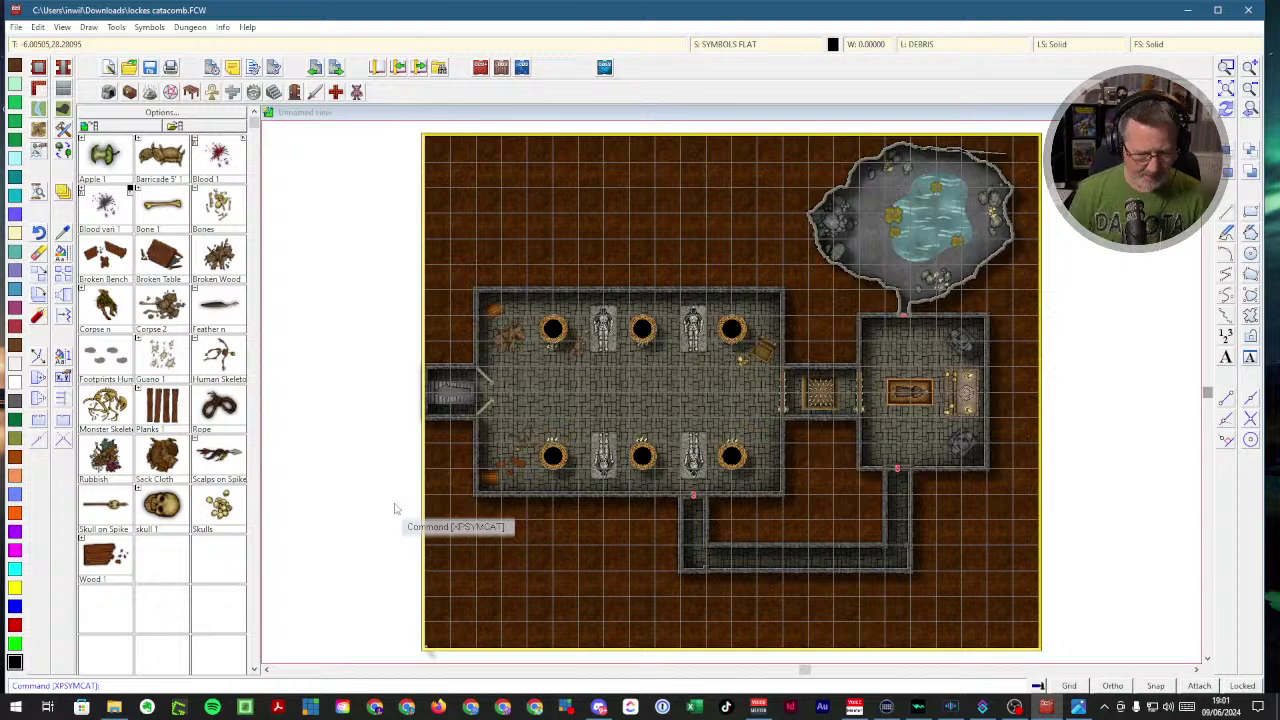
- Switch to the Windows Calculator in Standard mode
{"action": "left_click", "coordinate": [30, 704]}
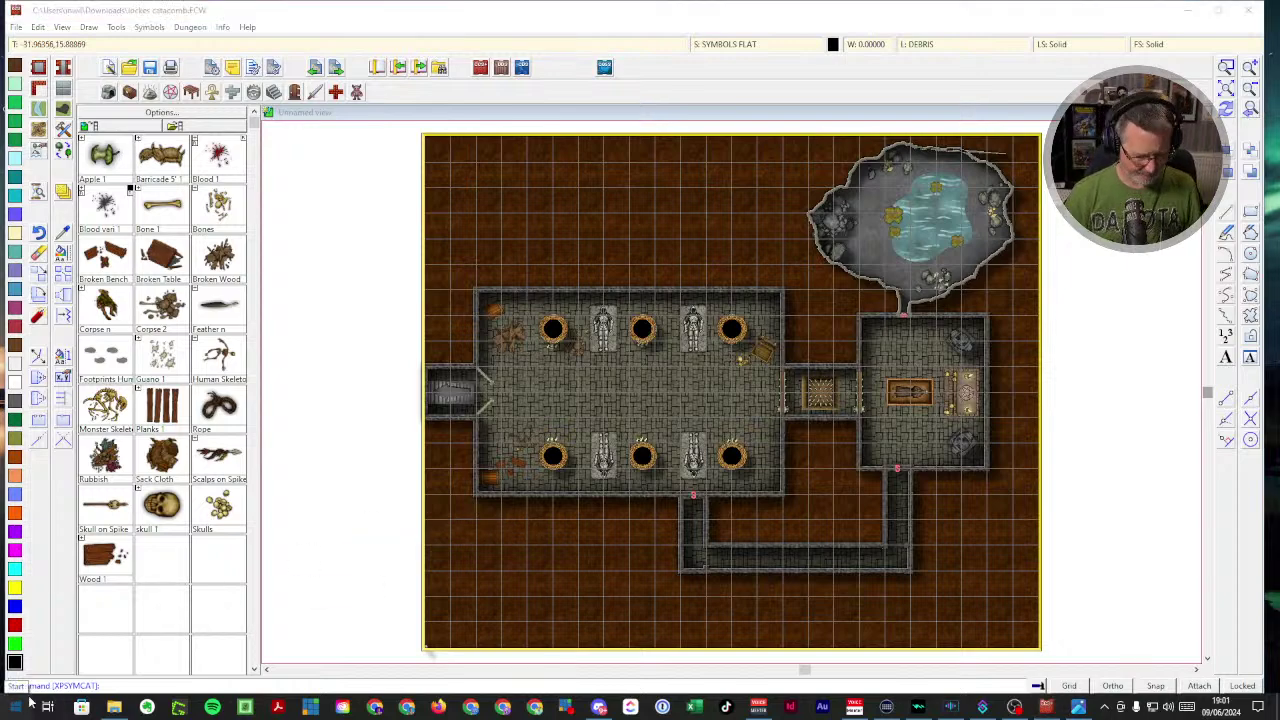
{"action": "type", "text": "cal"}
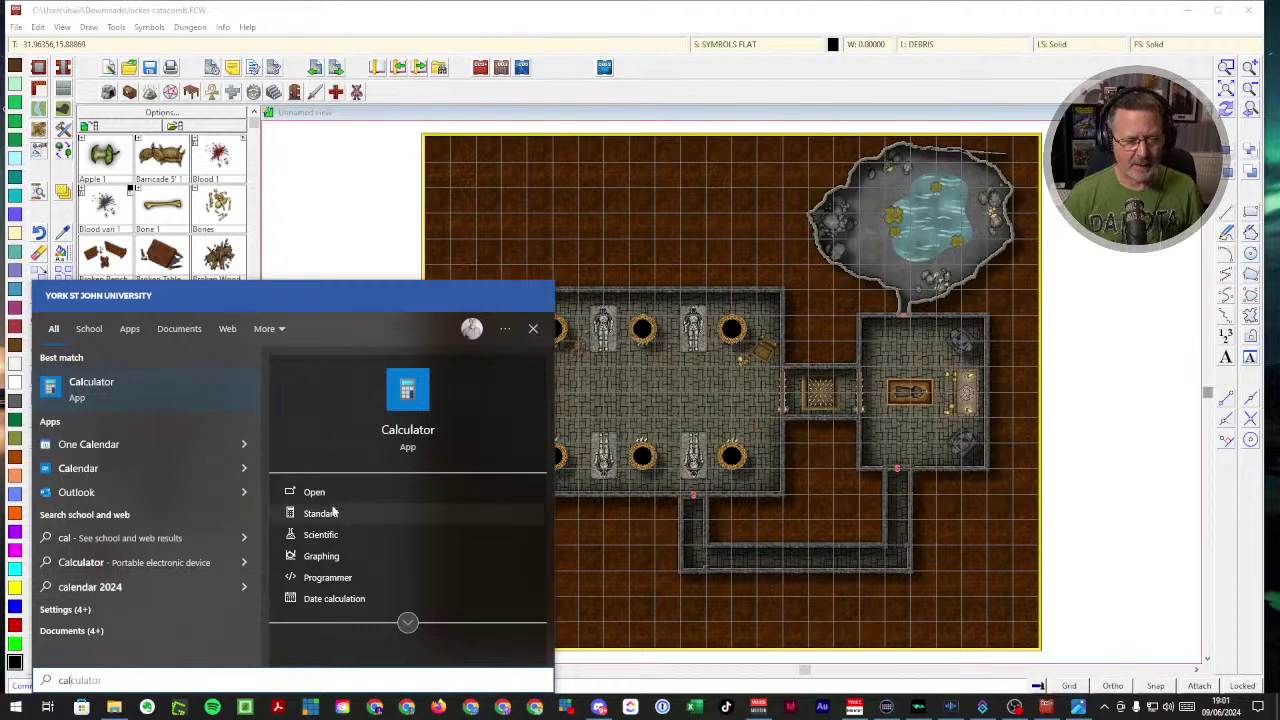
{"action": "left_click", "coordinate": [333, 512]}
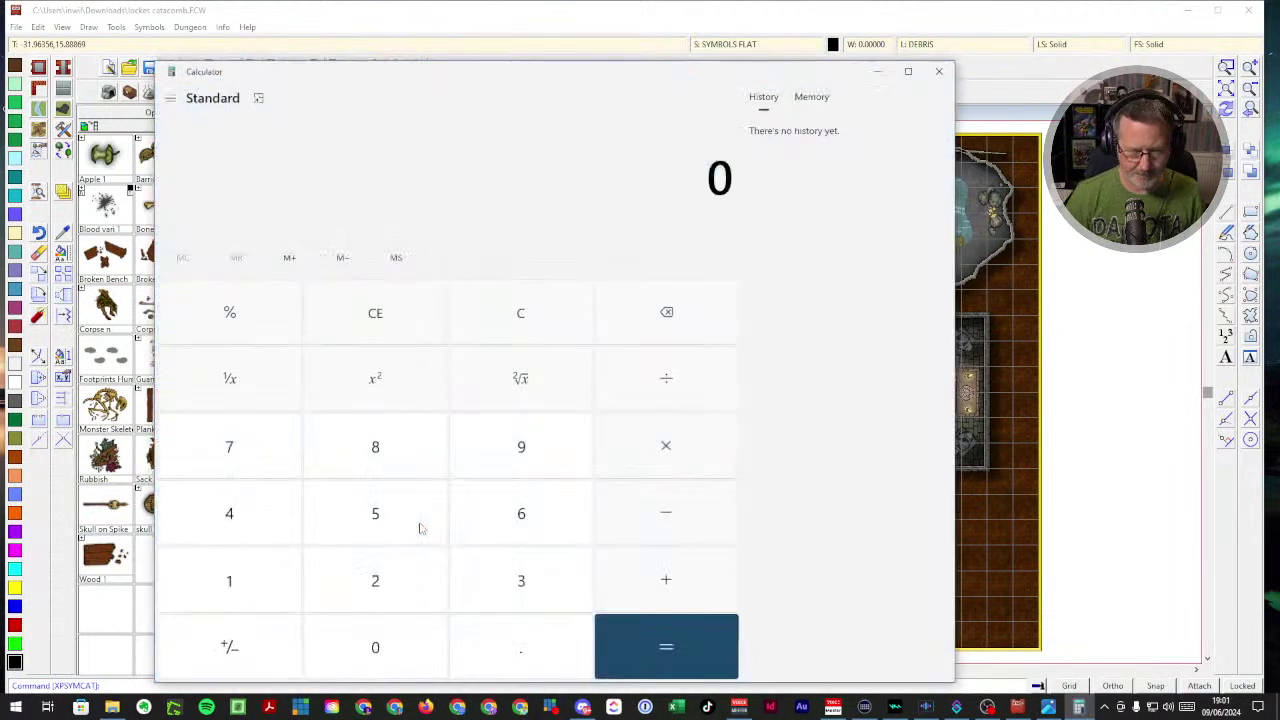
- Multiply 120 by 14 and move the calculator out of the map's way
{"action": "left_click", "coordinate": [260, 586]}
{"action": "left_click", "coordinate": [376, 590]}
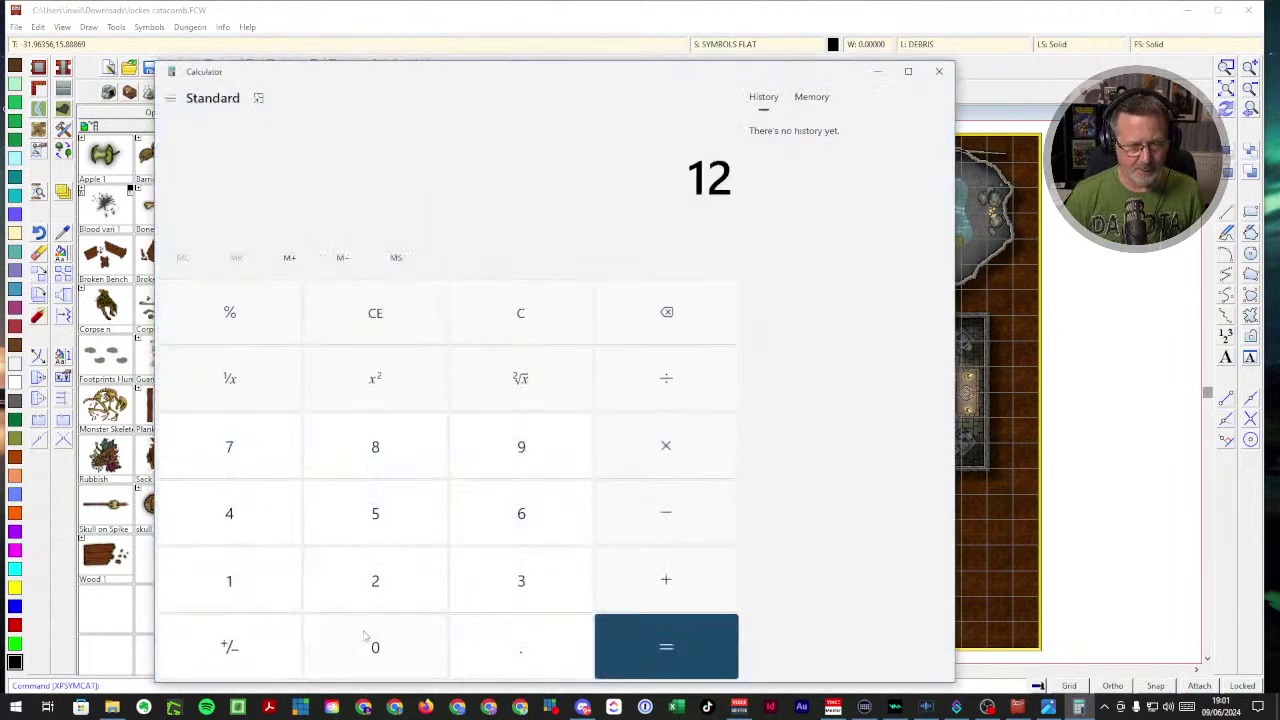
{"action": "left_click", "coordinate": [365, 636]}
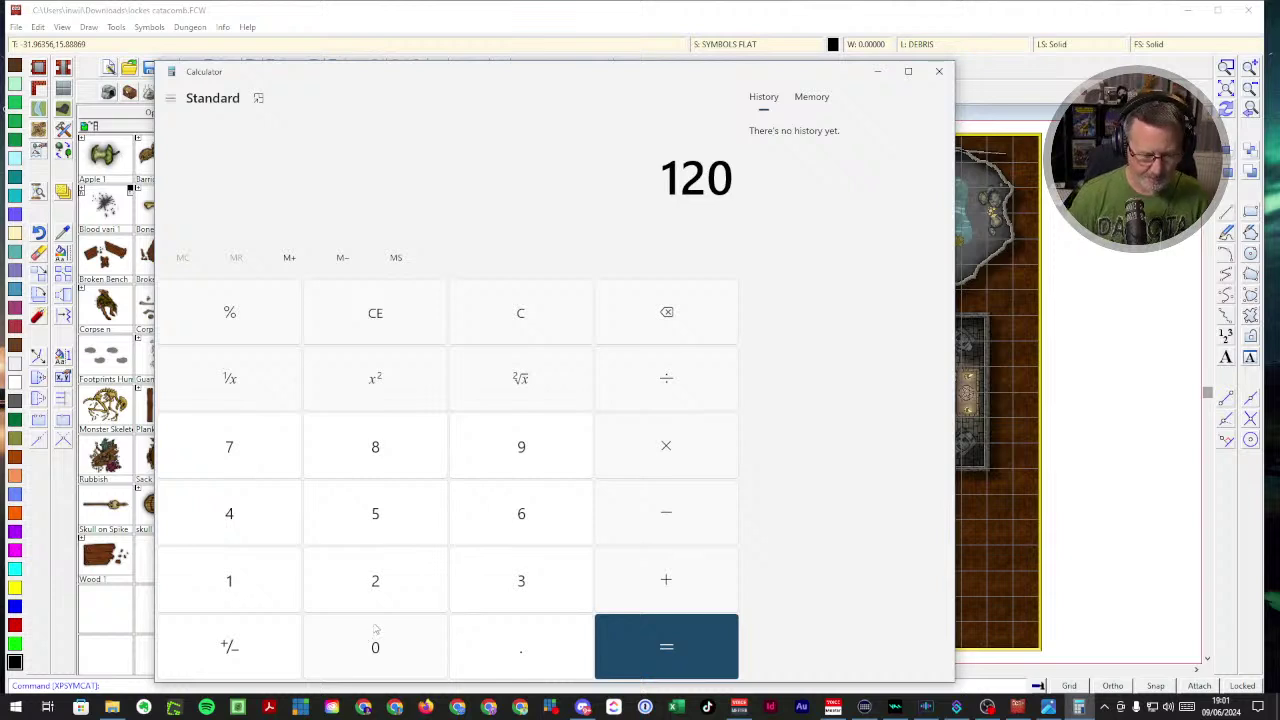
{"action": "left_click", "coordinate": [657, 462]}
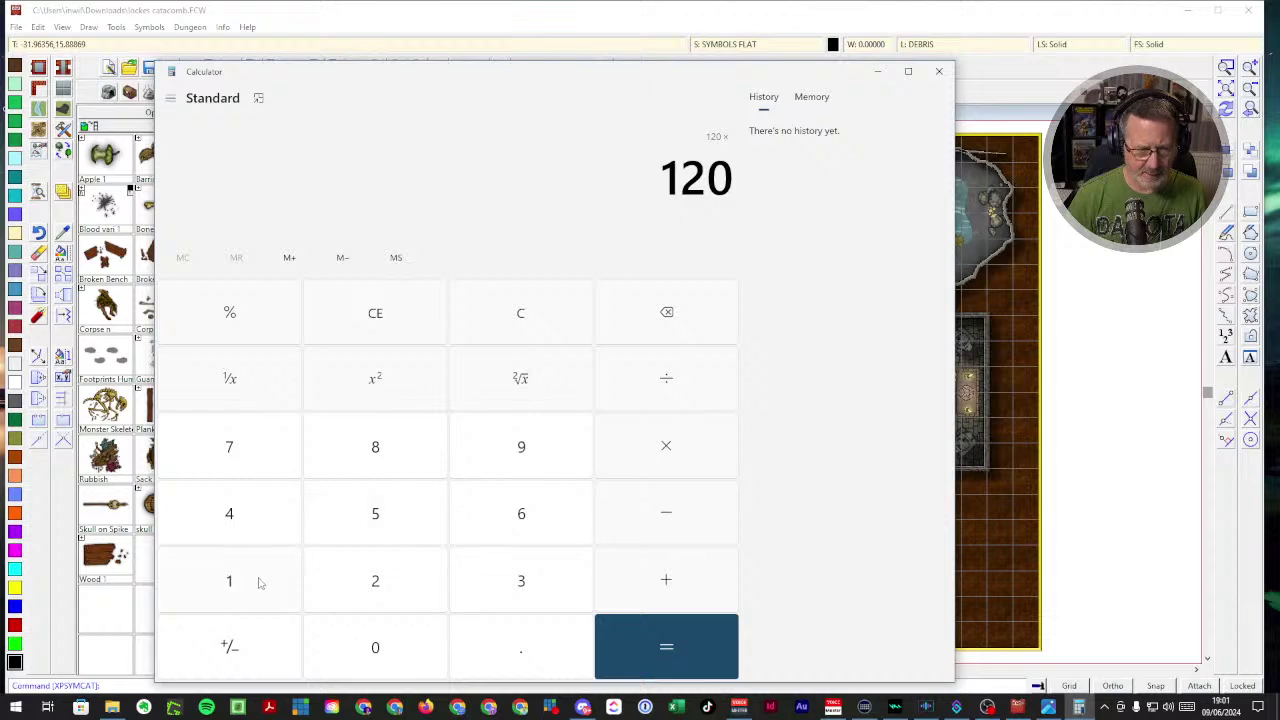
{"action": "left_click", "coordinate": [258, 584]}
{"action": "left_click", "coordinate": [258, 530]}
{"action": "left_click", "coordinate": [634, 668]}
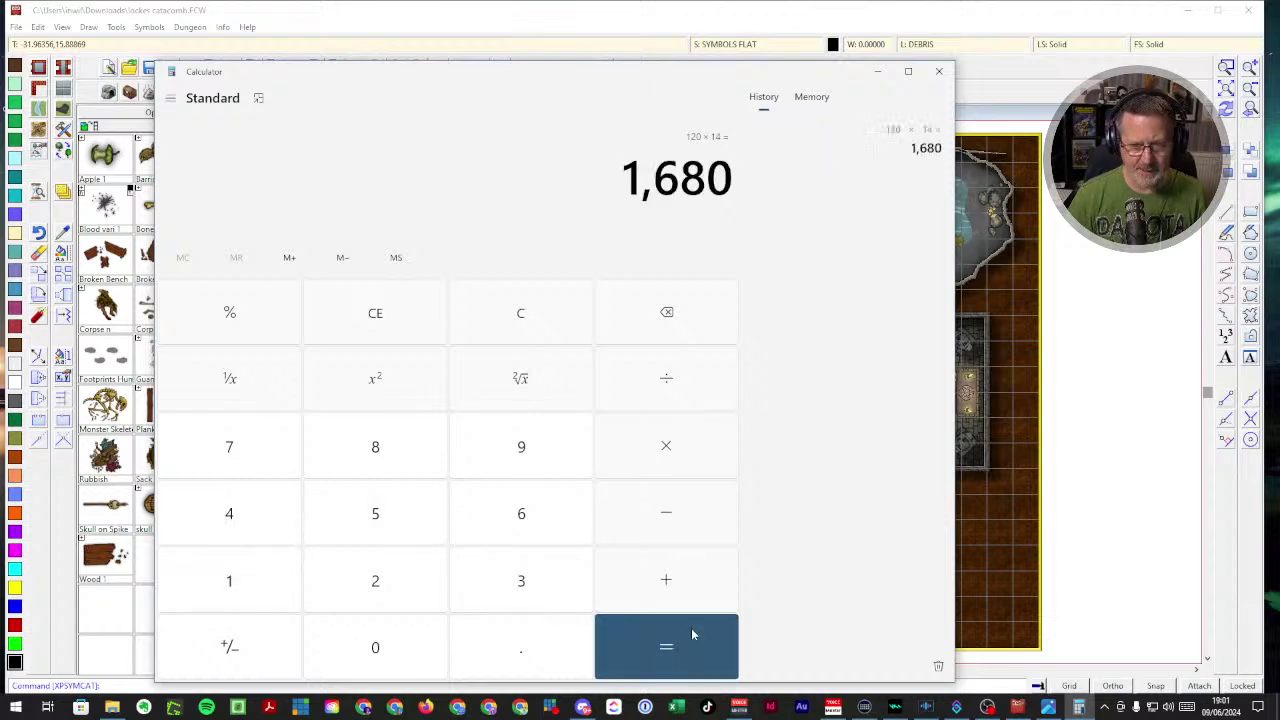
{"action": "left_click_drag", "start_coordinate": [483, 69], "coordinate": [5, 60]}
{"action": "left_click", "coordinate": [40, 59]}
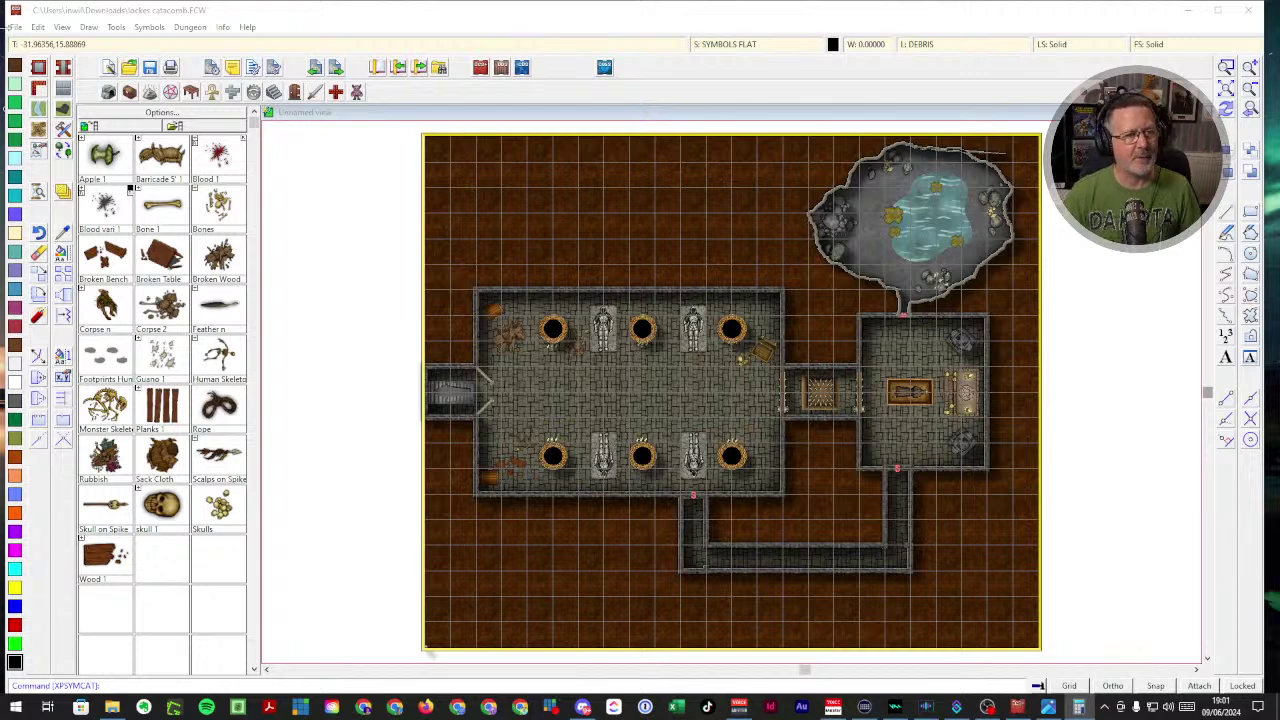
- Start saving the map to Downloads as lockes catacomb.JPG in the Rectangular section JPEG format
{"action": "left_click", "coordinate": [14, 33]}
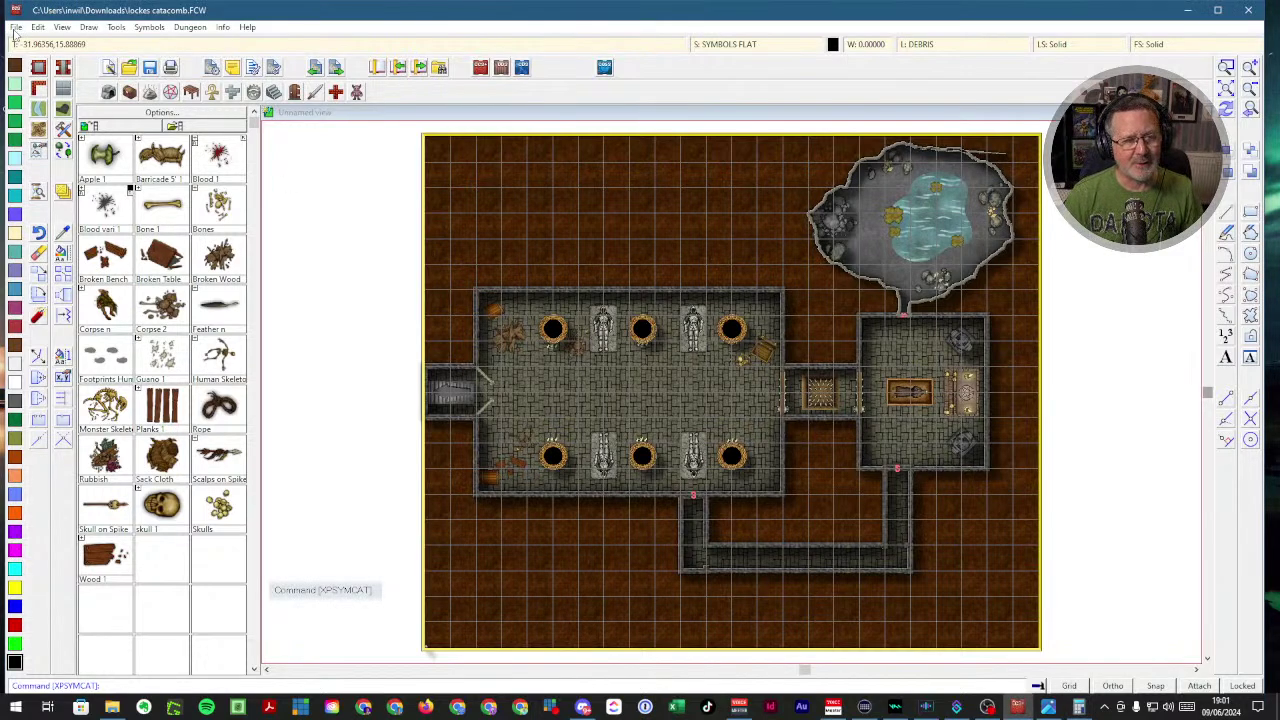
{"action": "left_click", "coordinate": [16, 27]}
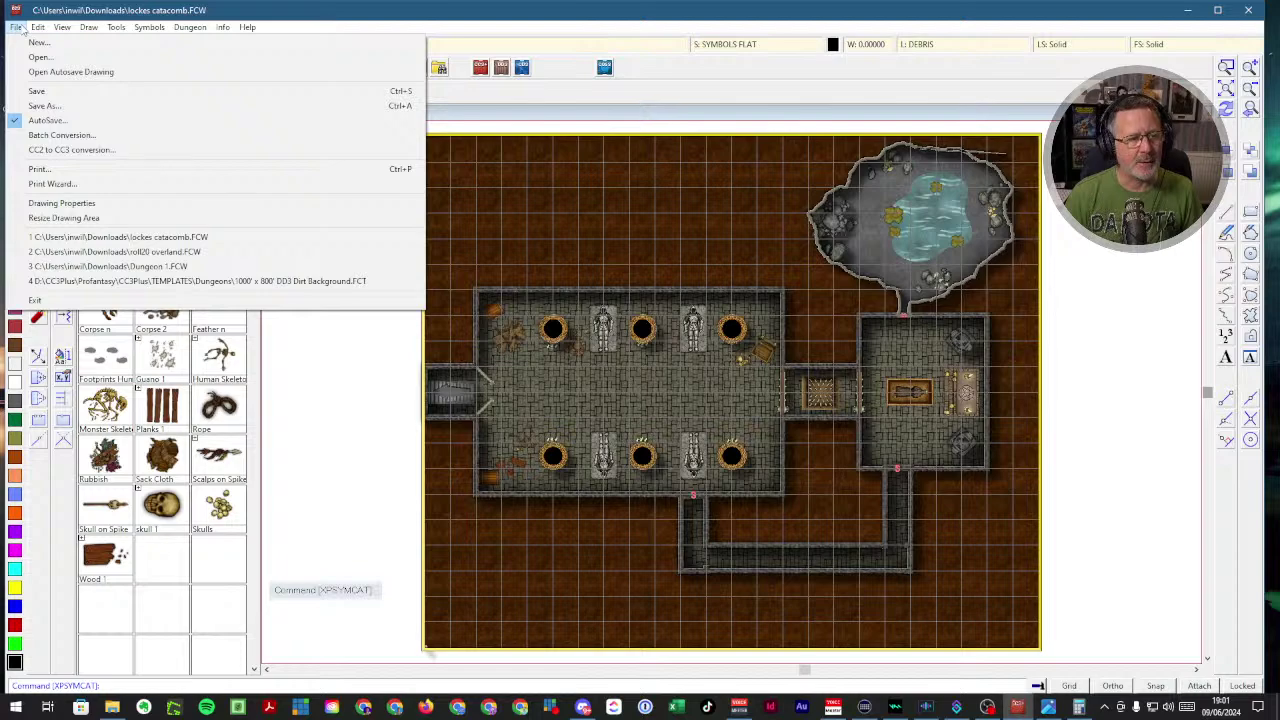
{"action": "left_click", "coordinate": [44, 105]}
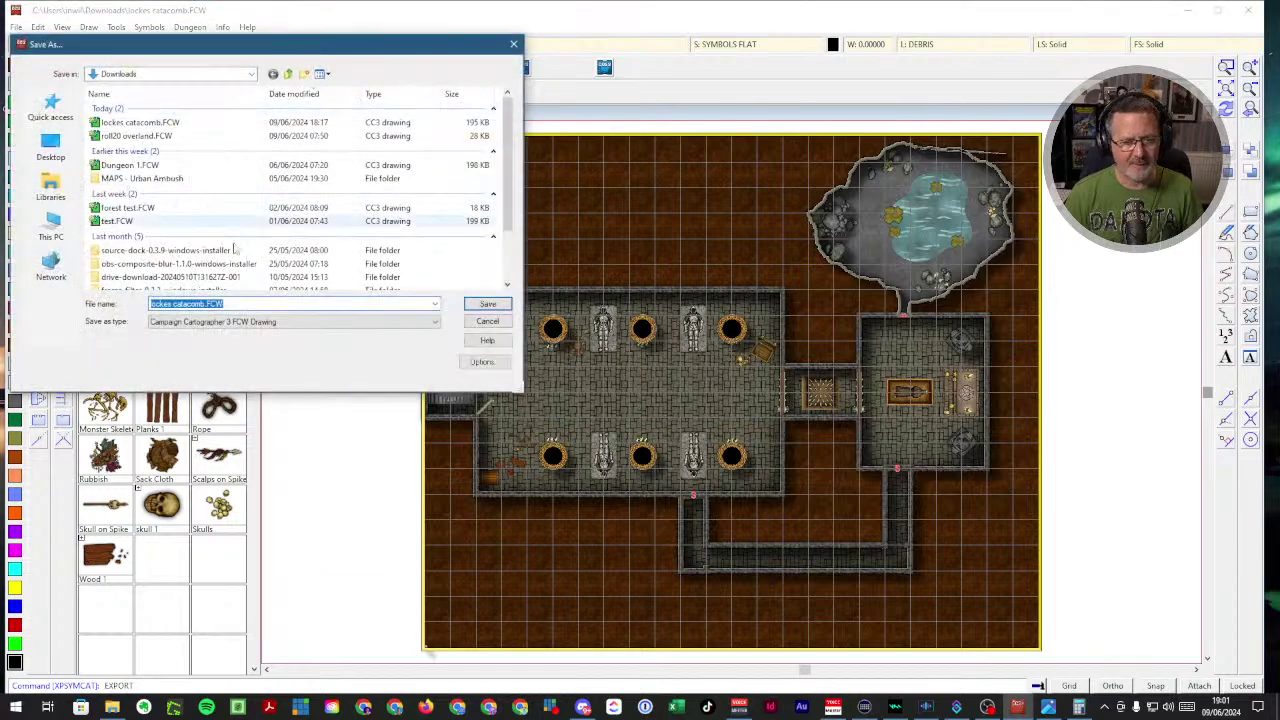
{"action": "left_click", "coordinate": [361, 322]}
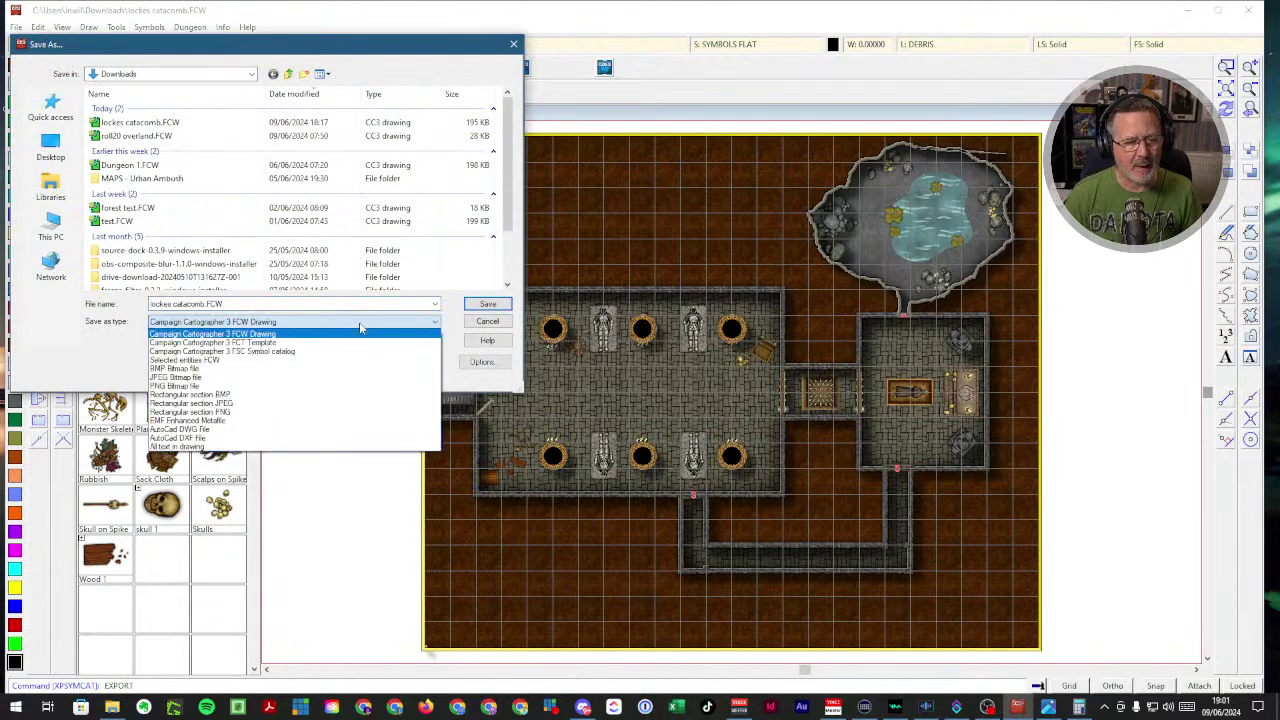
{"action": "left_click", "coordinate": [311, 404]}
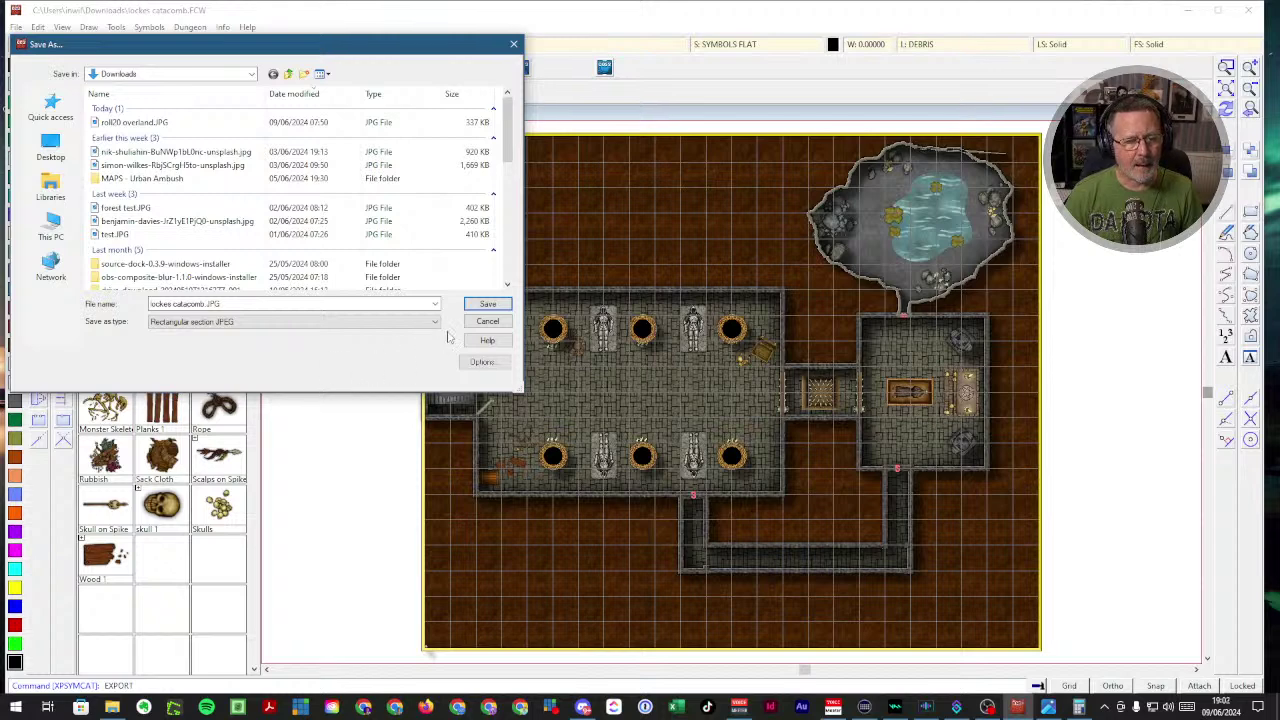
- Set the JPEG export's pixel width to 1680 and its pixel height to 9999999
{"action": "left_click", "coordinate": [487, 308]}
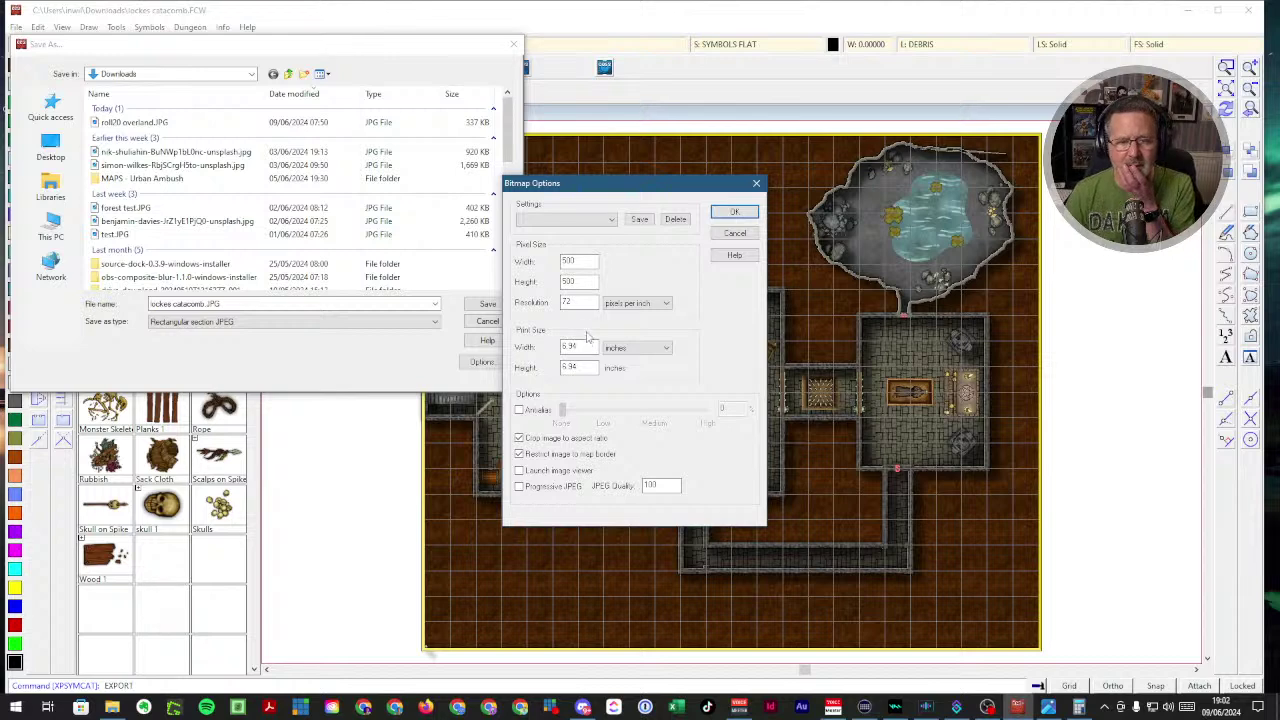
{"action": "double_click", "coordinate": [589, 262]}
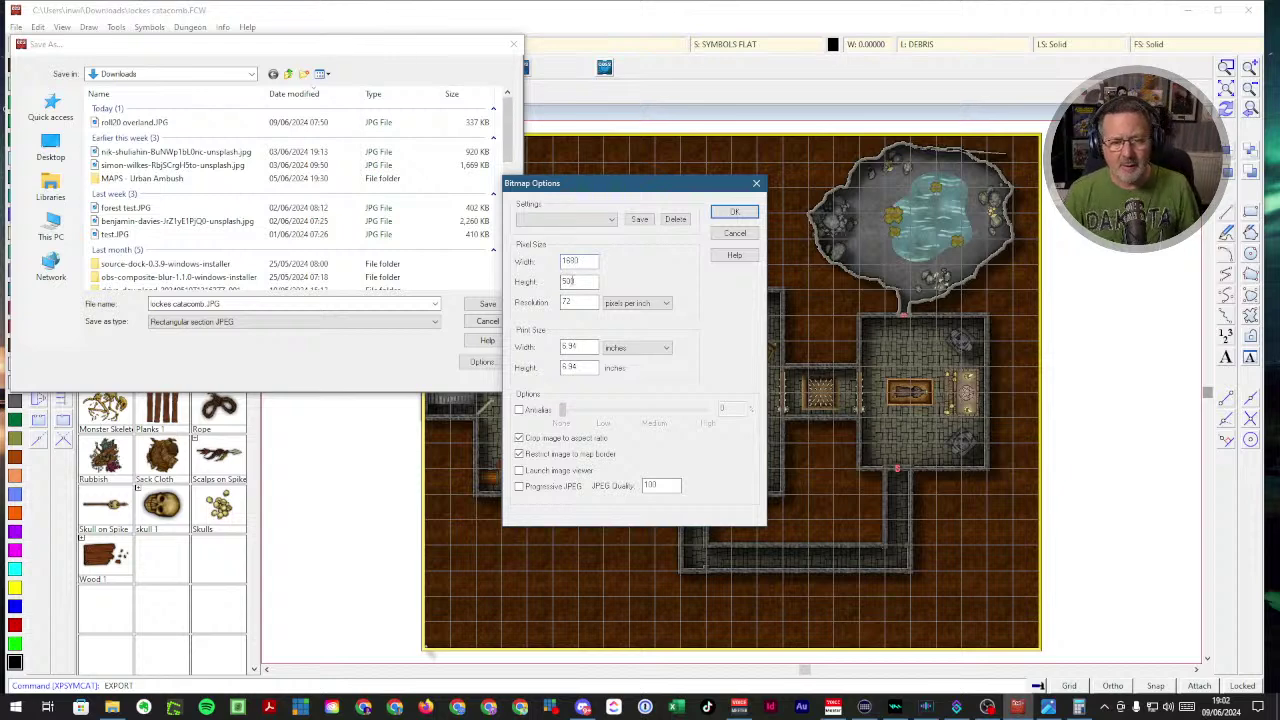
{"action": "double_click", "coordinate": [568, 281]}
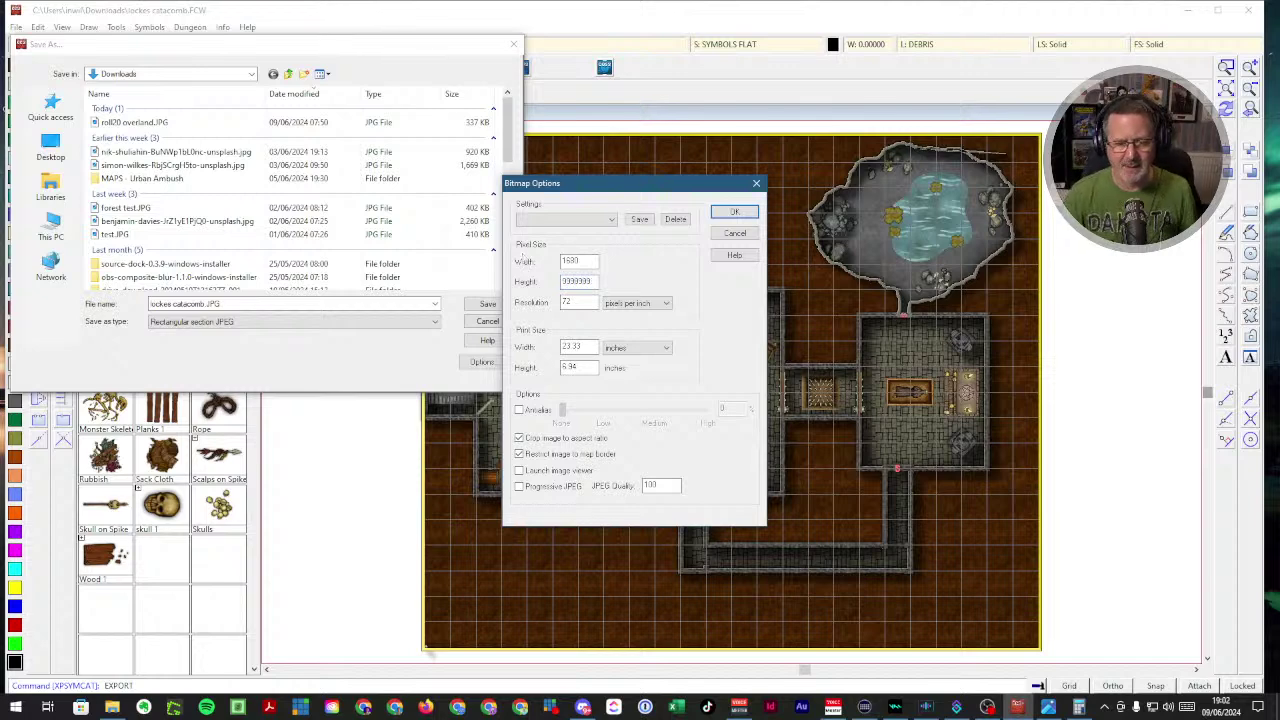
{"action": "left_click", "coordinate": [735, 213]}
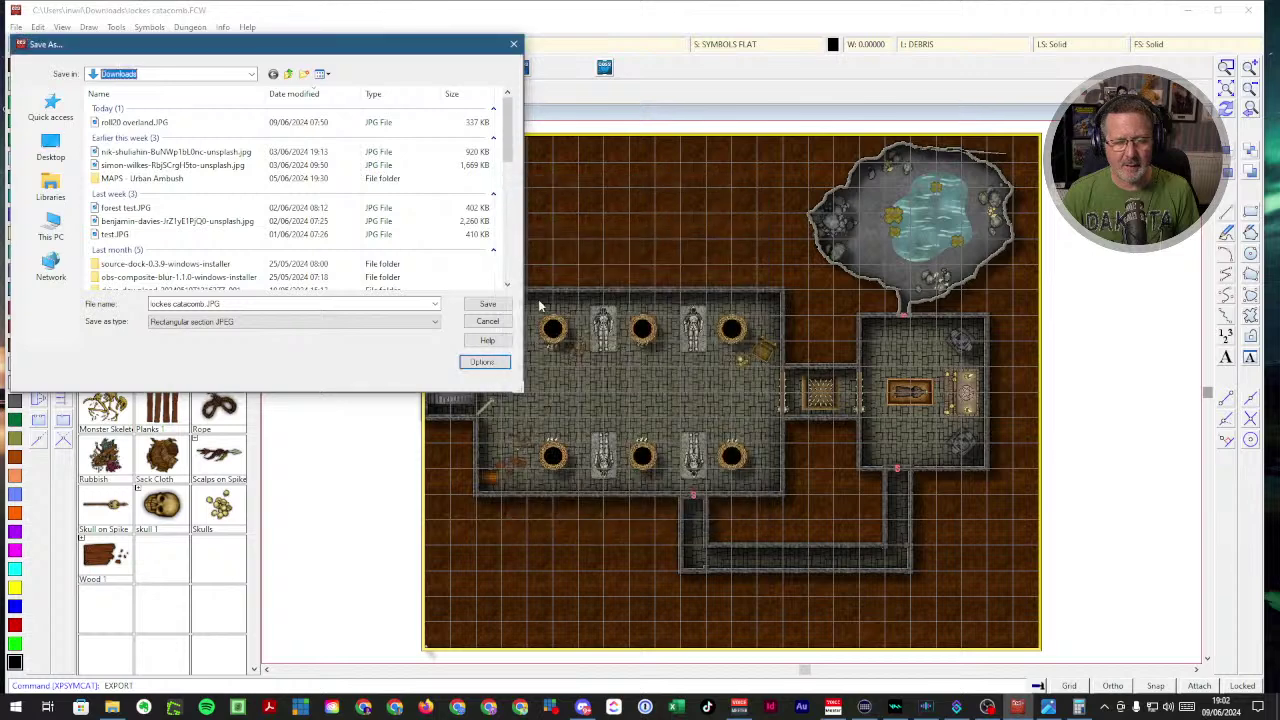
- Export the JPEG section, spanning it from the map's northwest corner to the opposite southeast side
{"action": "left_click", "coordinate": [485, 305]}
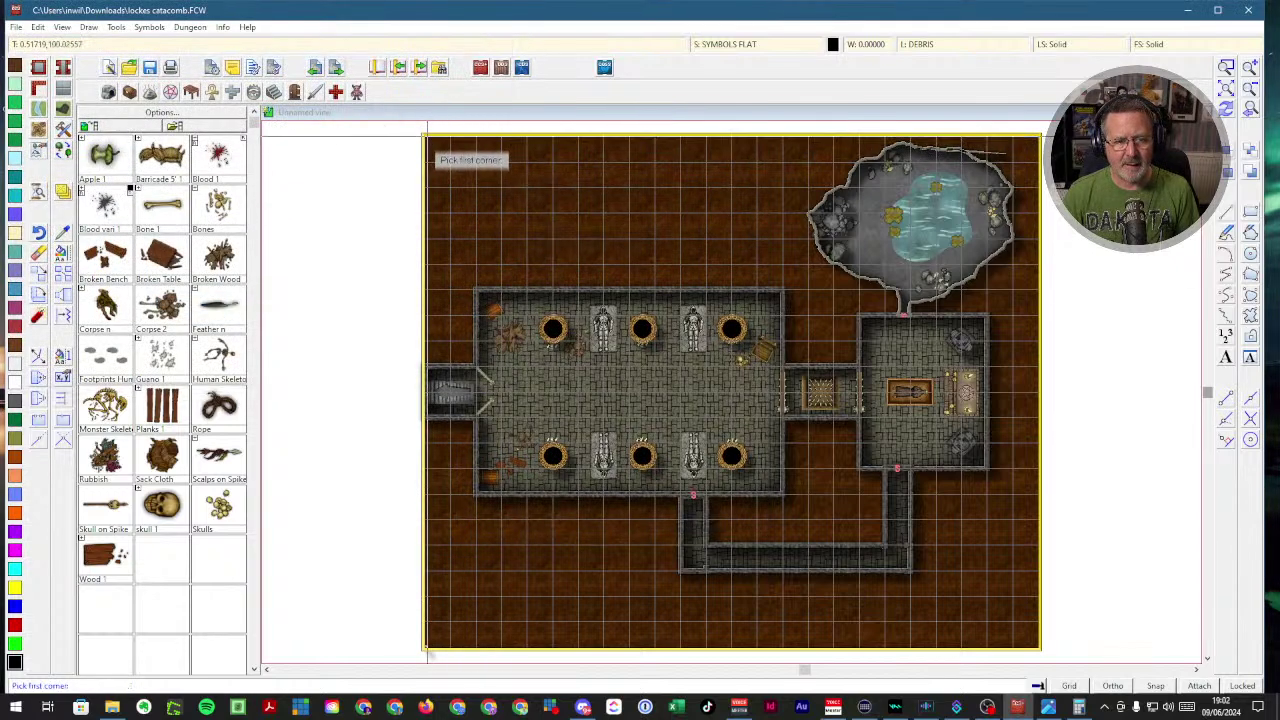
{"action": "left_click", "coordinate": [425, 140]}
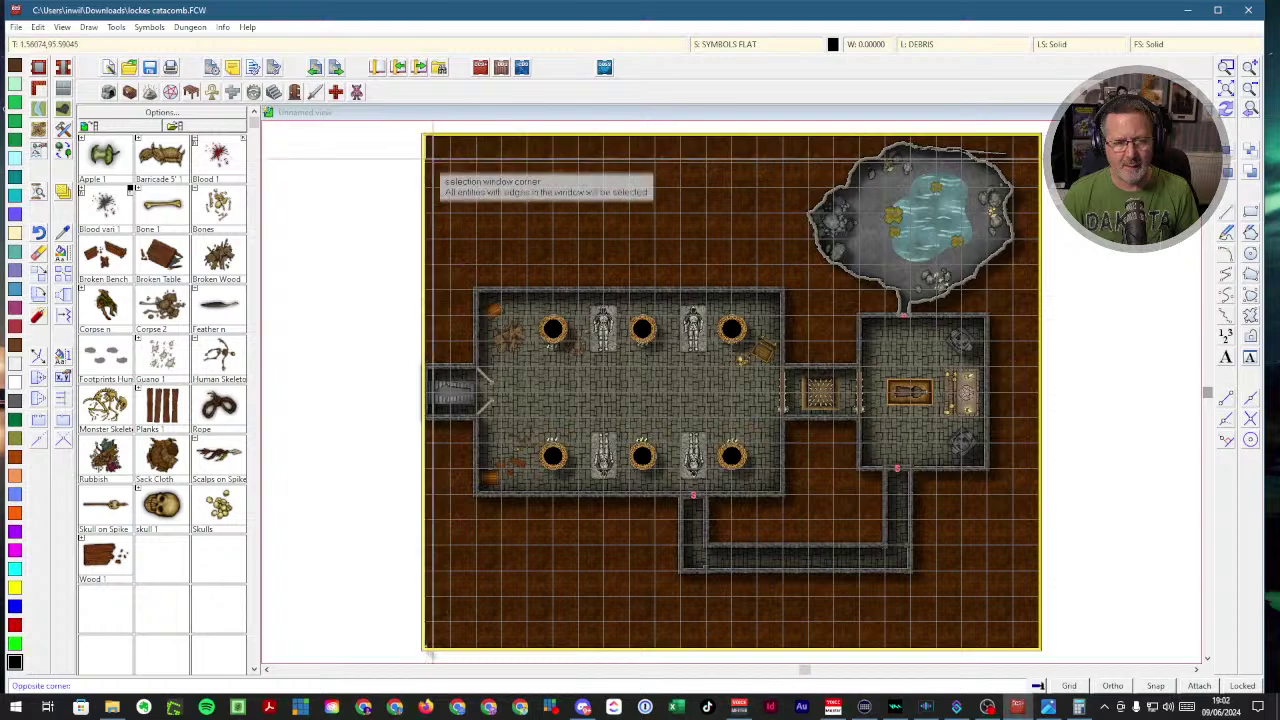
{"action": "left_click", "coordinate": [1041, 598]}
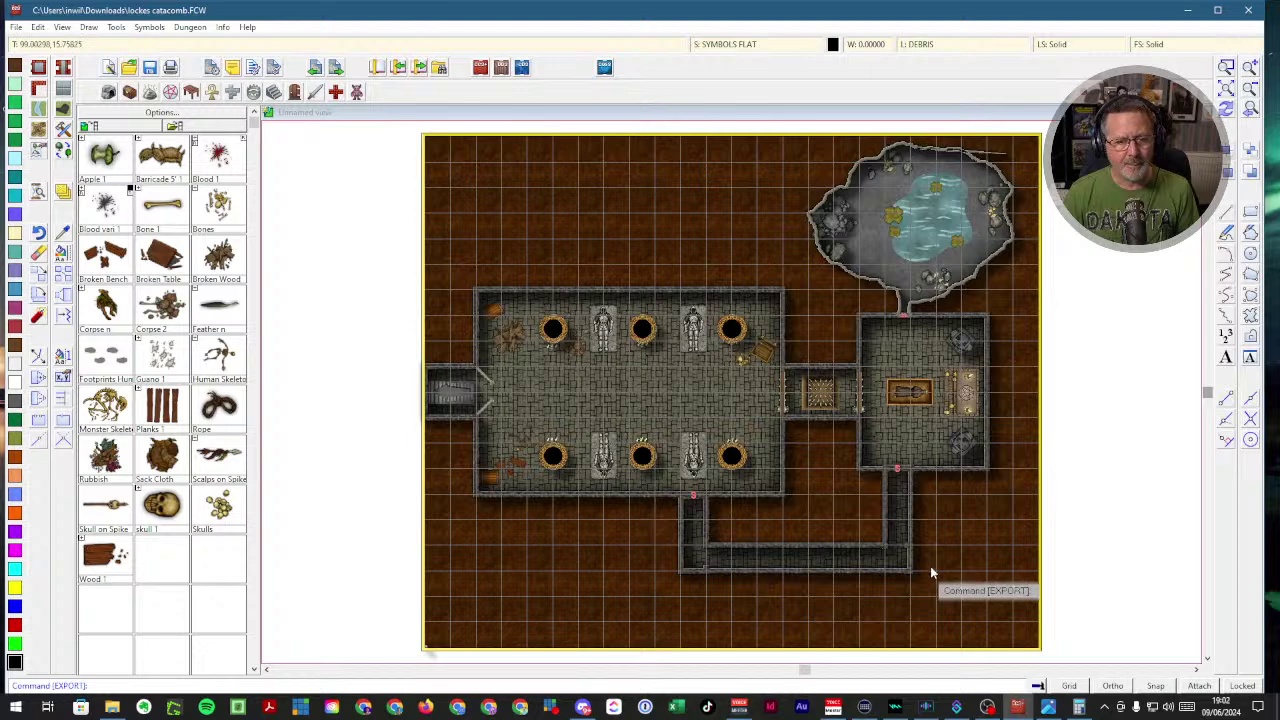
- Switch to Chrome, go to the Roll20 site and launch the Book of Schemes game
{"action": "left_click", "coordinate": [112, 707]}
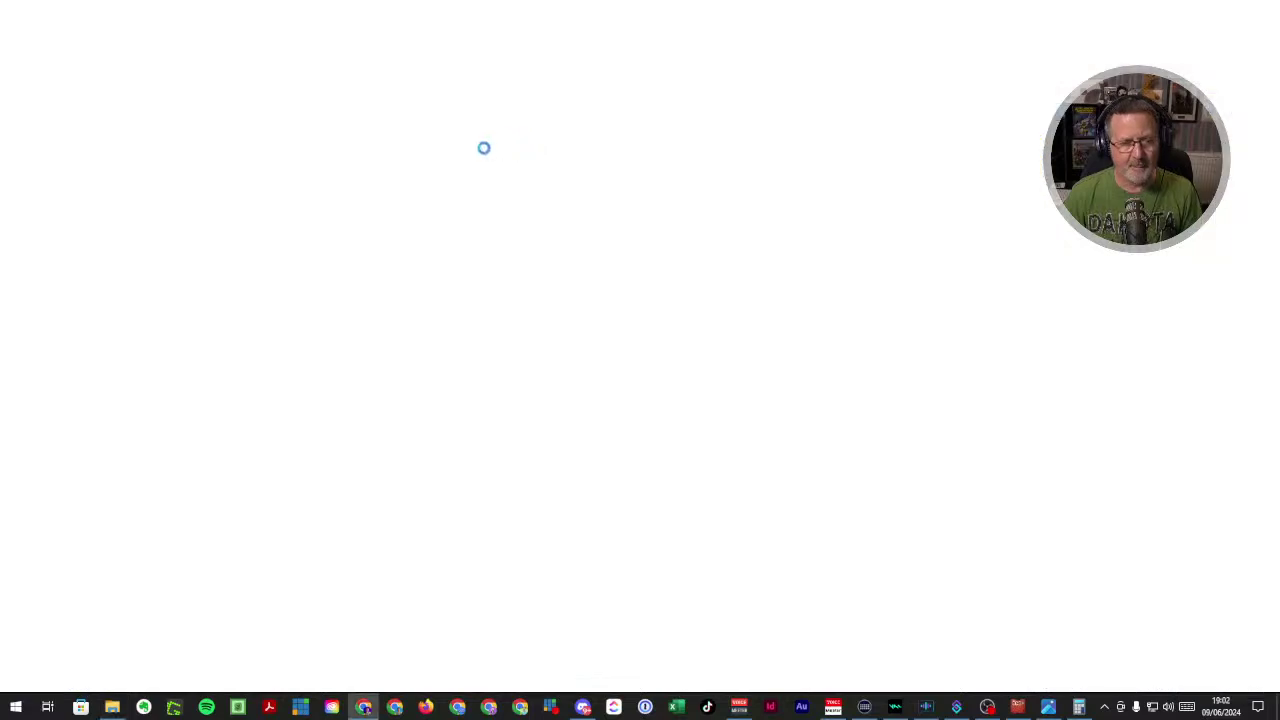
{"action": "type", "text": "roll20"}
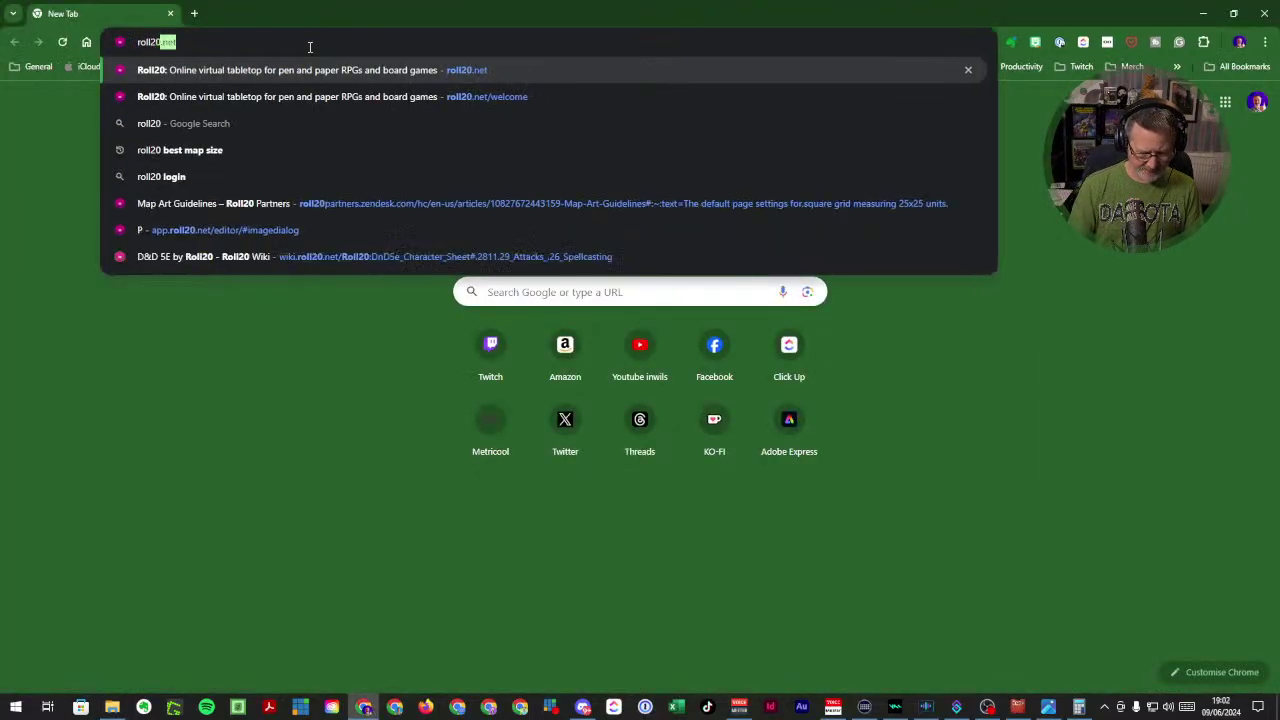
{"action": "key", "text": "Return"}
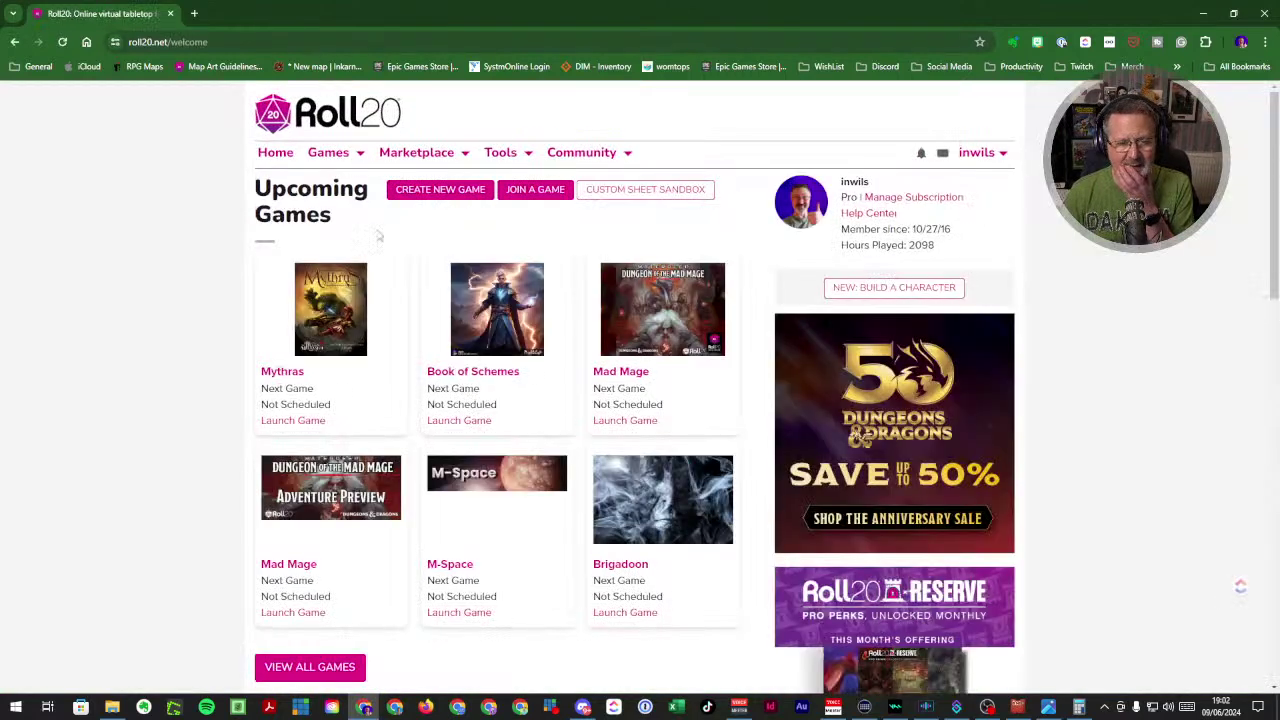
{"action": "left_click", "coordinate": [449, 377]}
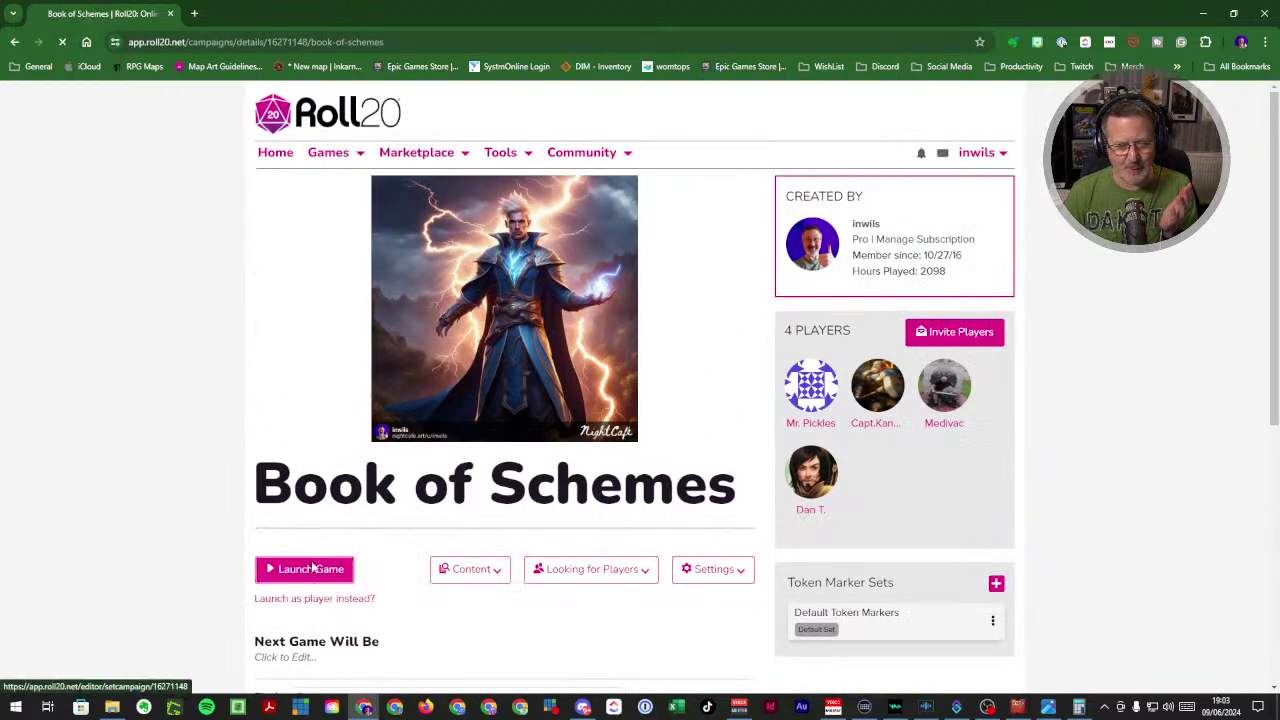
{"action": "left_click", "coordinate": [313, 568]}
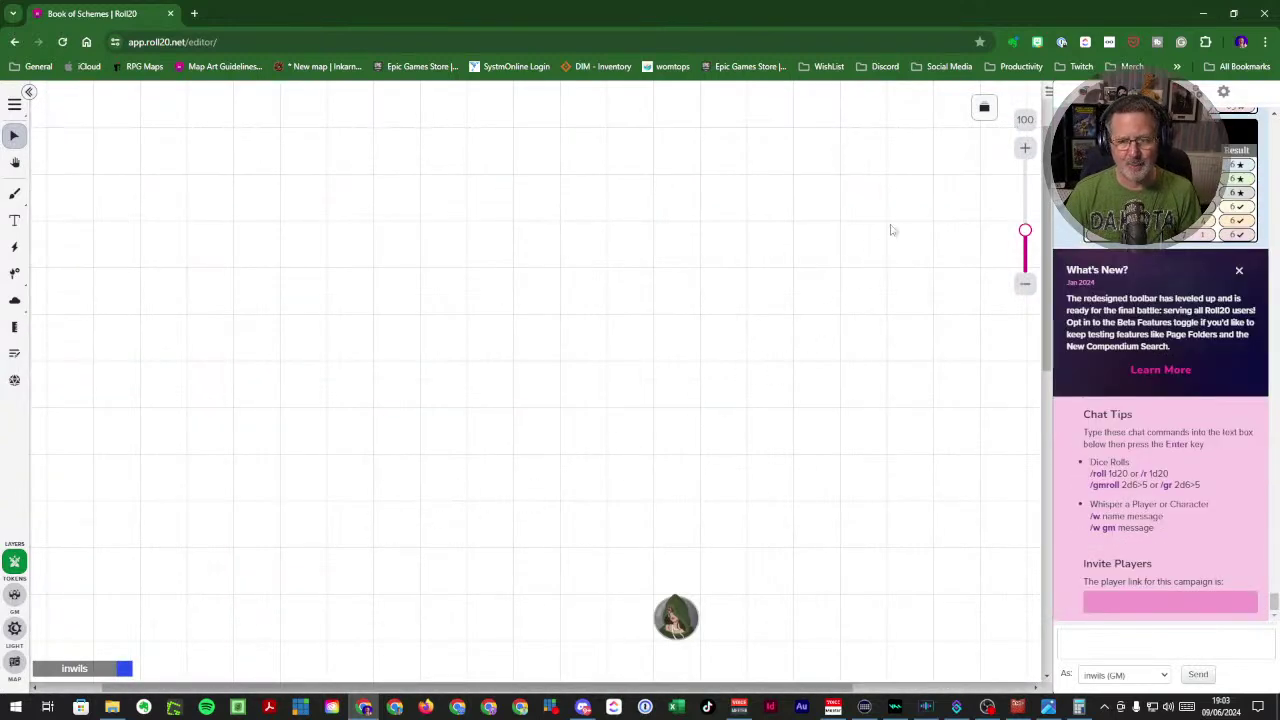
- Upload lockes catacomb.JPG from the Downloads folder to the game's art library
{"action": "left_click", "coordinate": [1098, 91]}
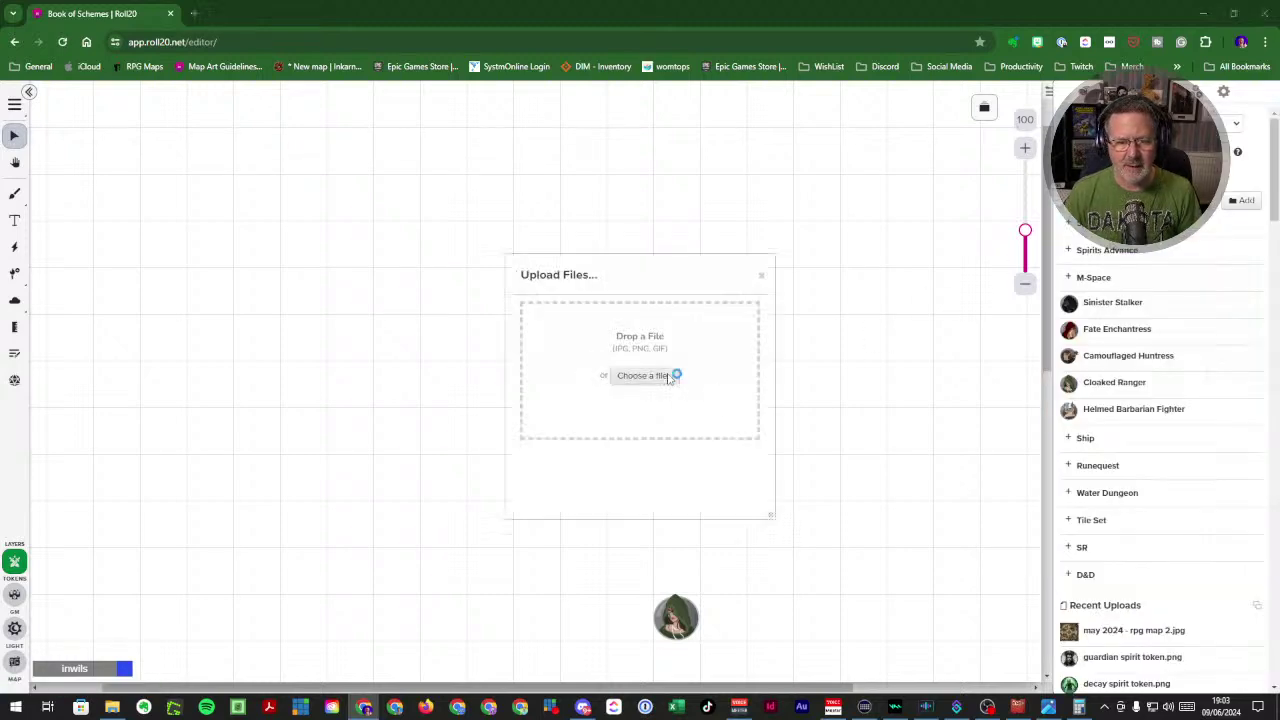
{"action": "left_click", "coordinate": [669, 376]}
{"action": "left_click", "coordinate": [160, 128]}
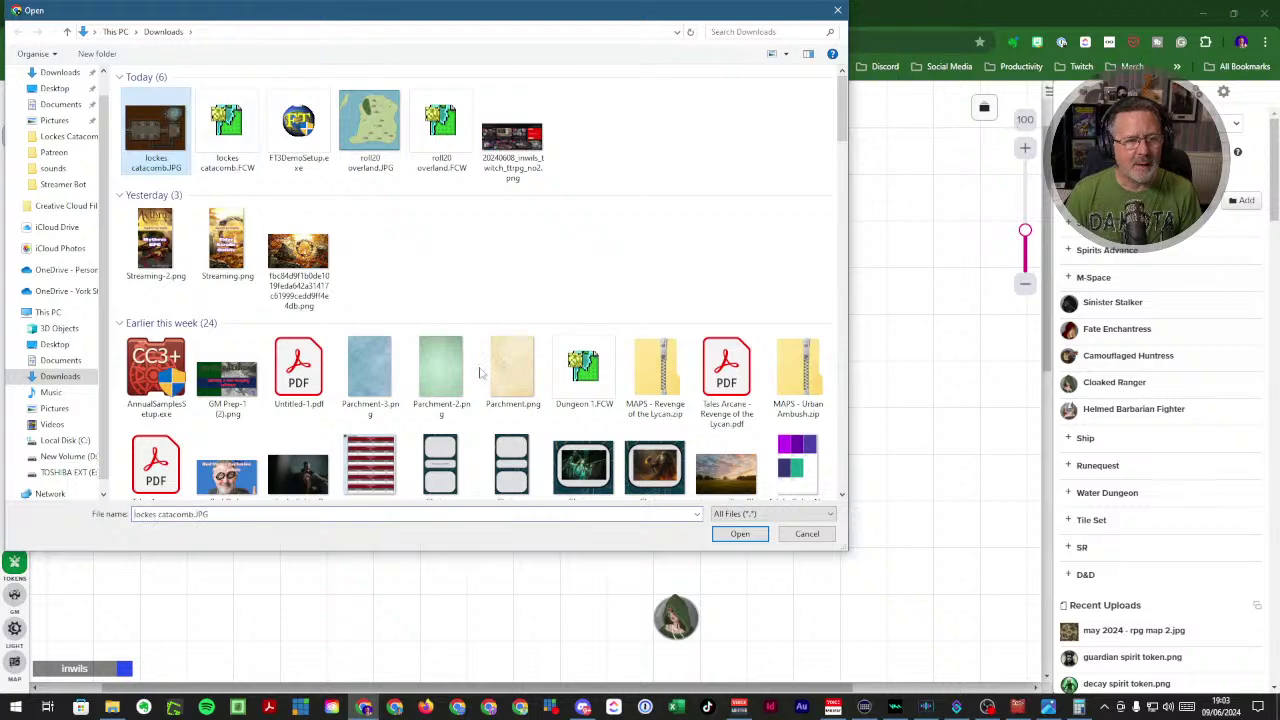
{"action": "left_click", "coordinate": [729, 533]}
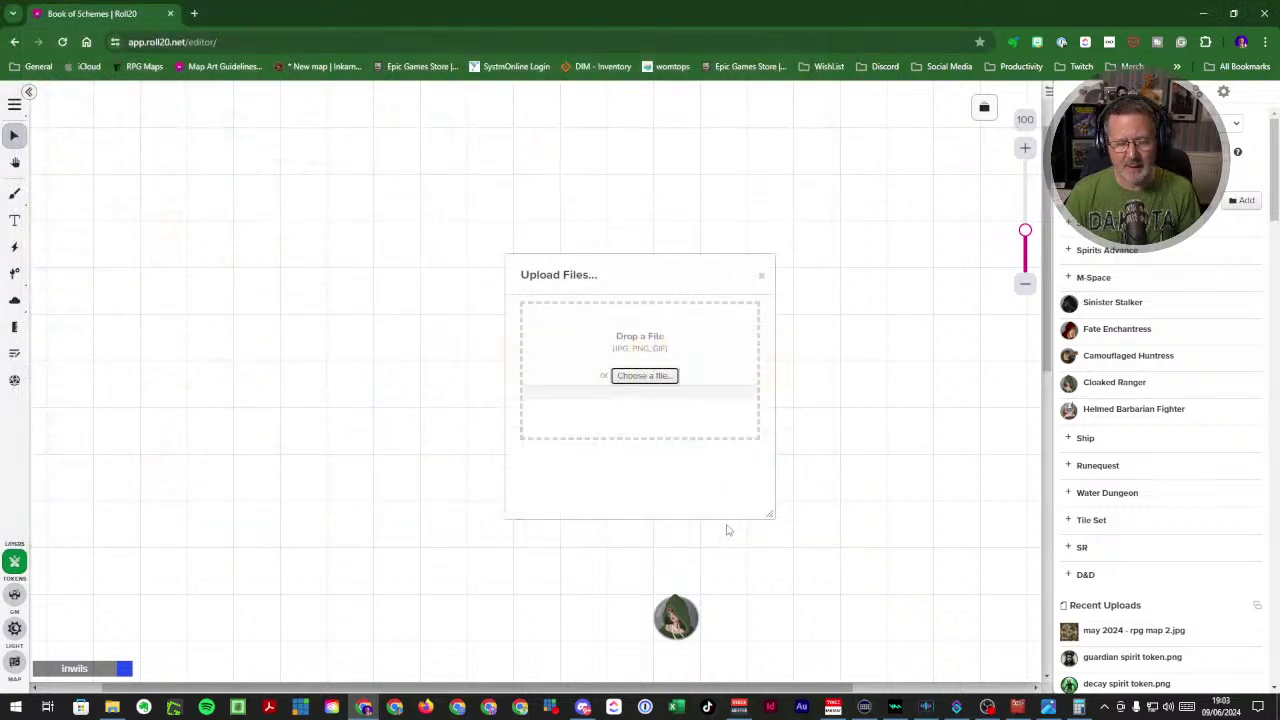
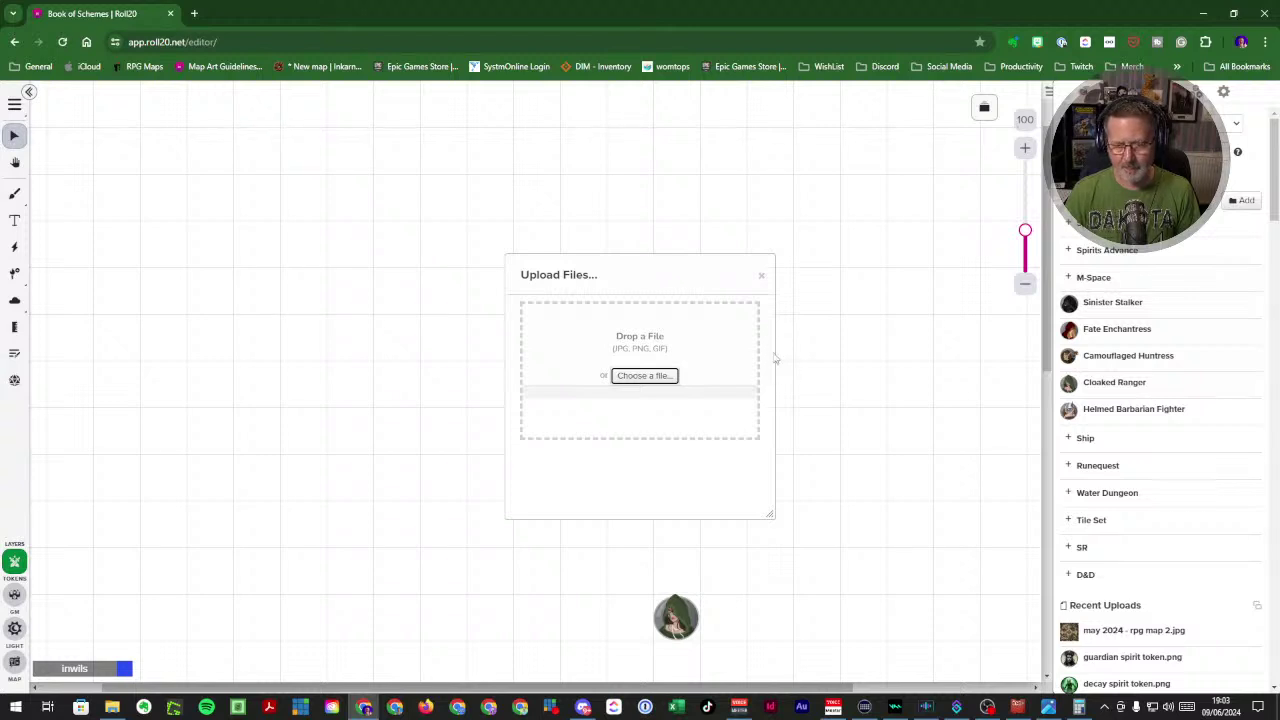
{"action": "left_click", "coordinate": [660, 386]}
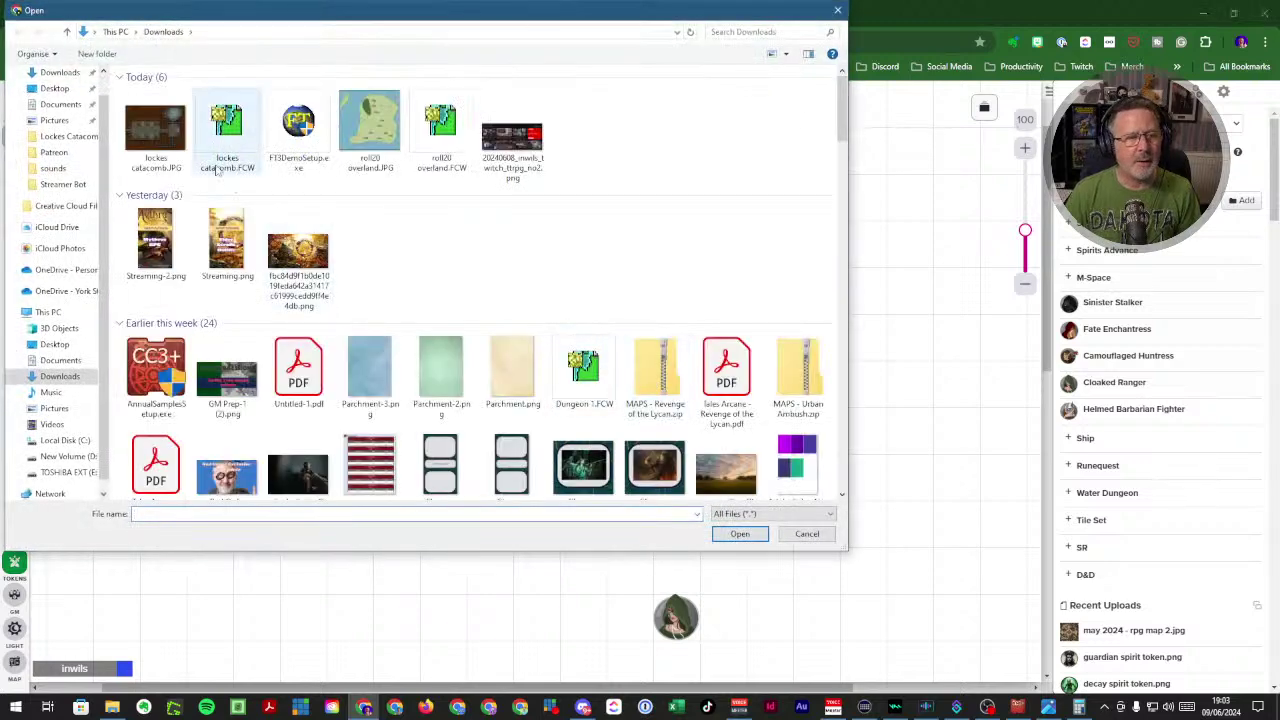
{"action": "left_click", "coordinate": [147, 136]}
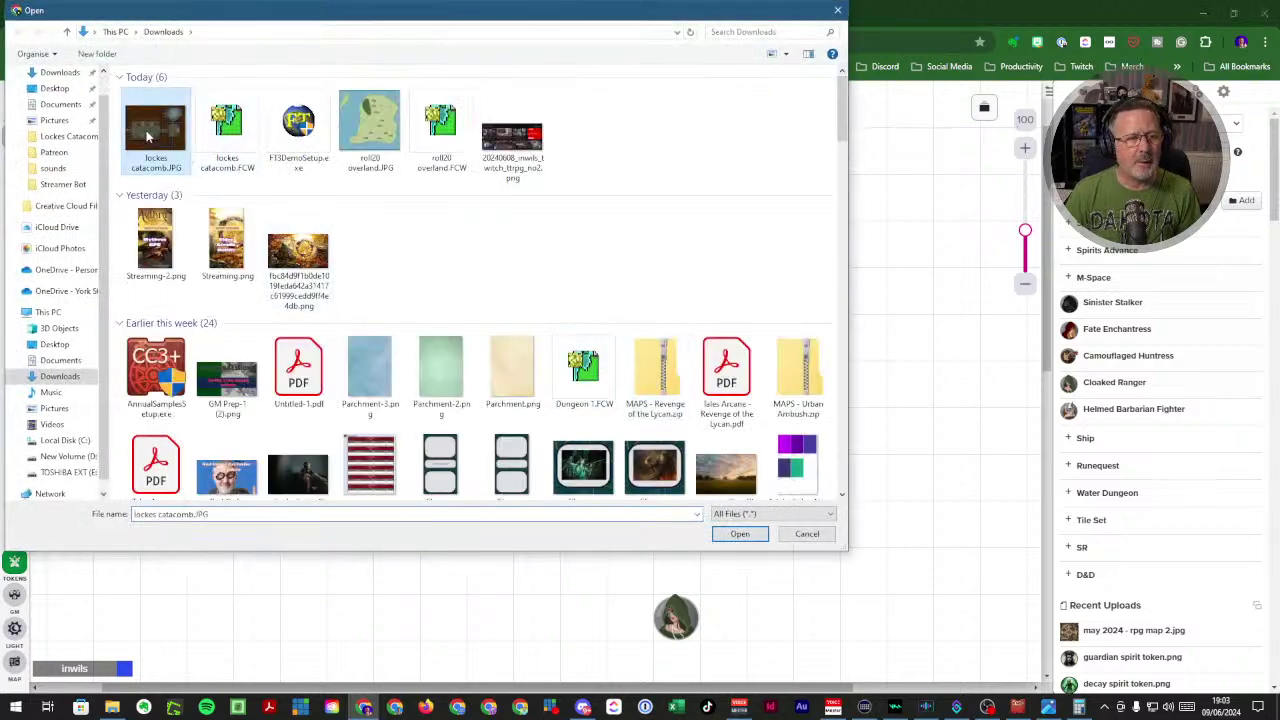
{"action": "left_click", "coordinate": [737, 534]}
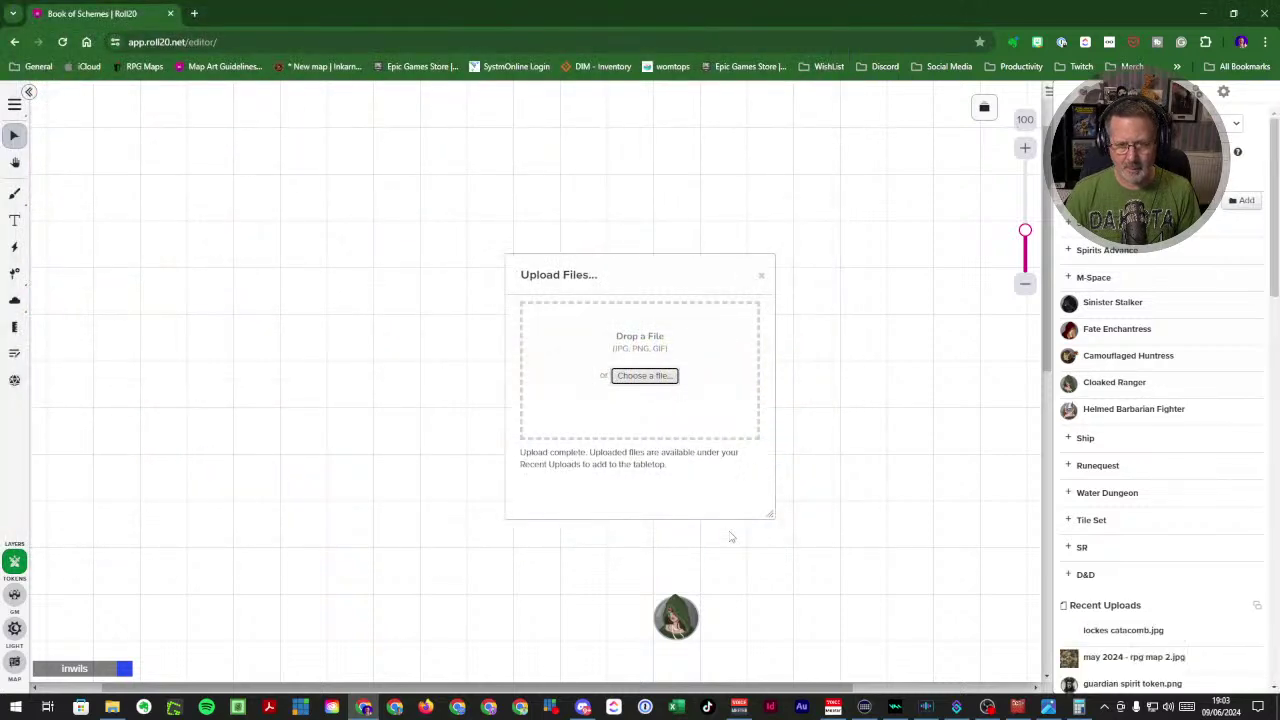
{"action": "left_click", "coordinate": [761, 277]}
- Place the uploaded lockes catacomb image on the tabletop and enlarge it to cover the page
{"action": "left_click_drag", "start_coordinate": [1120, 630], "coordinate": [416, 246]}
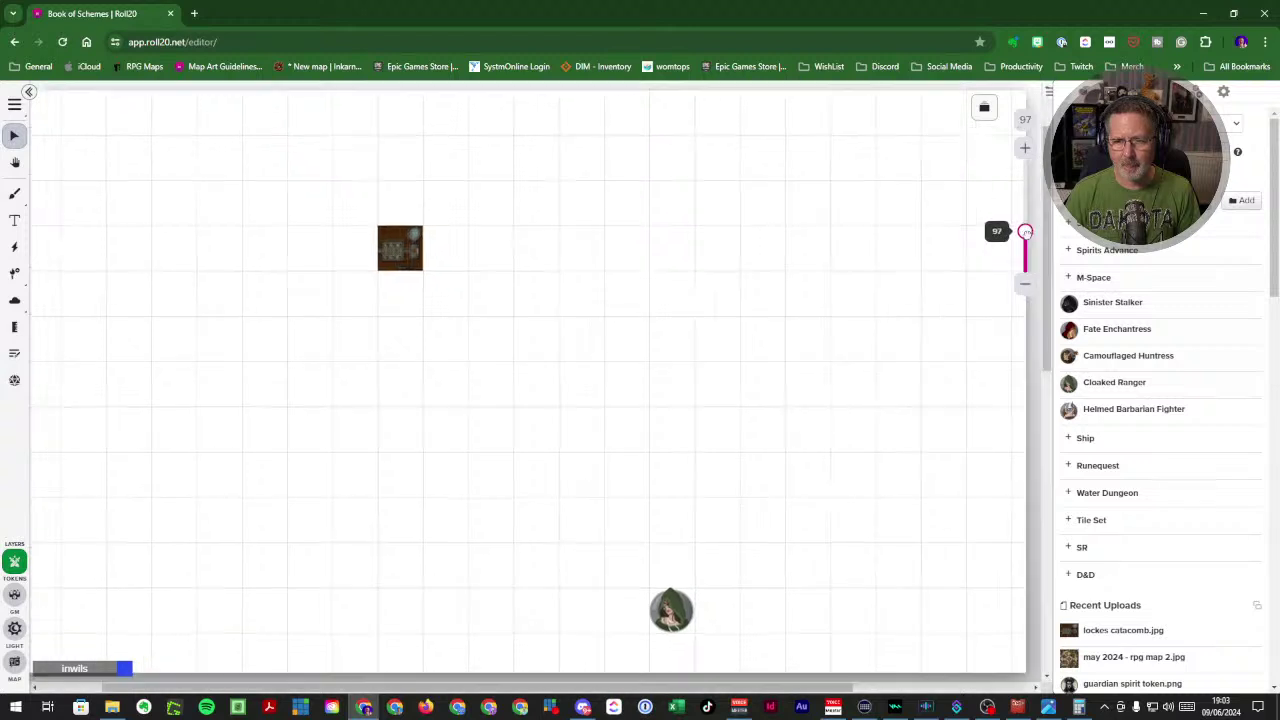
{"action": "left_click_drag", "start_coordinate": [1025, 230], "coordinate": [1025, 258]}
{"action": "left_click_drag", "start_coordinate": [265, 238], "coordinate": [666, 668]}
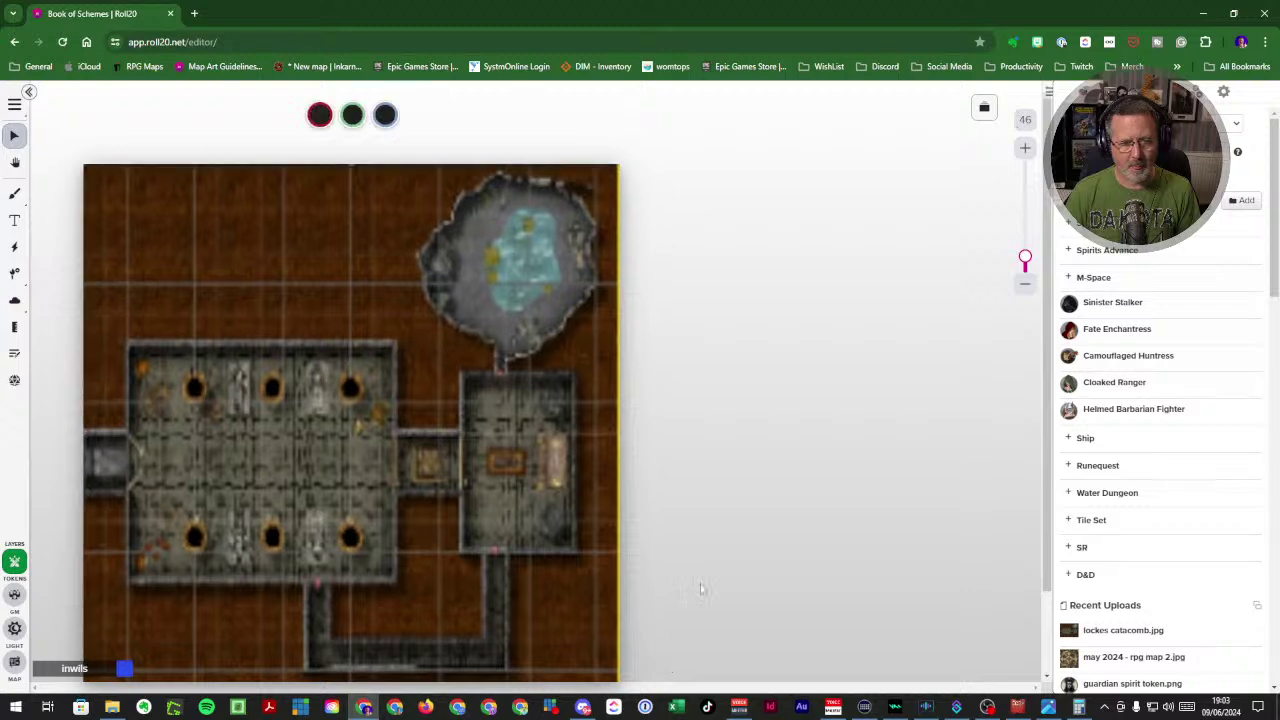
- Move the catacomb image from the token layer to the Map Layer
{"action": "scroll", "coordinate": [746, 505], "scroll_direction": "down", "scroll_amount": 3}
{"action": "right_click", "coordinate": [442, 409]}
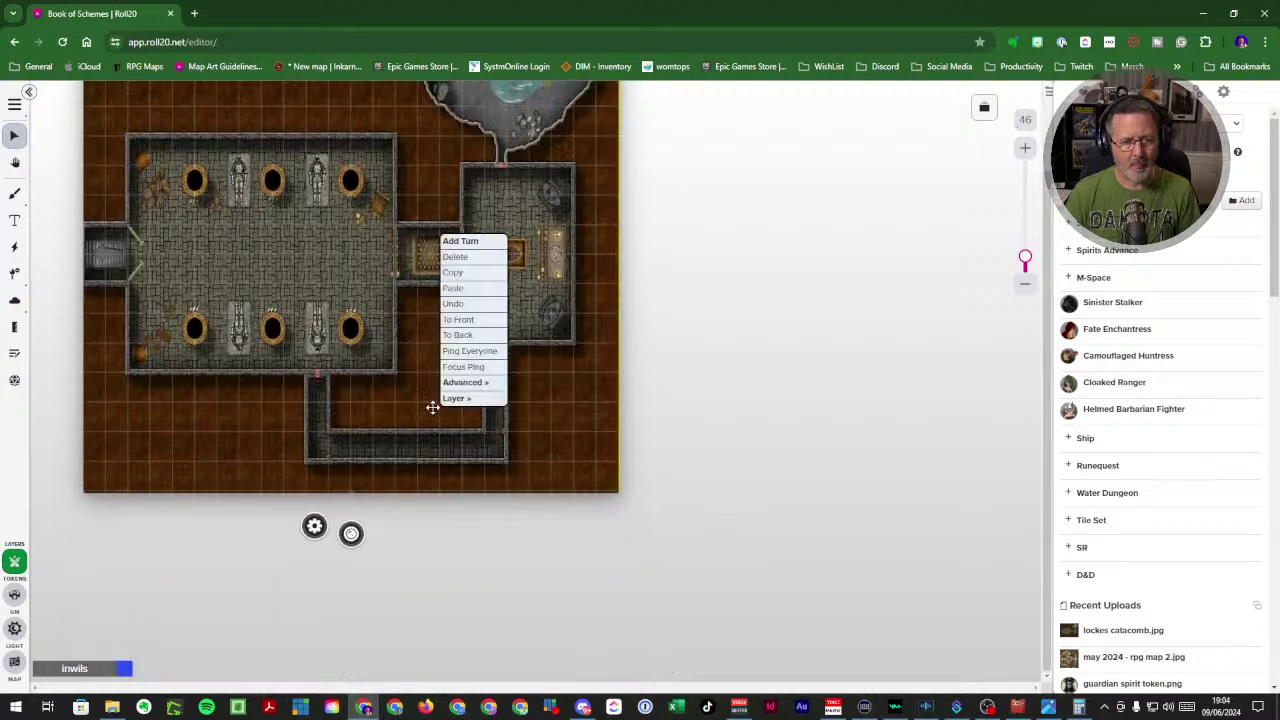
{"action": "mouse_move", "coordinate": [450, 398]}
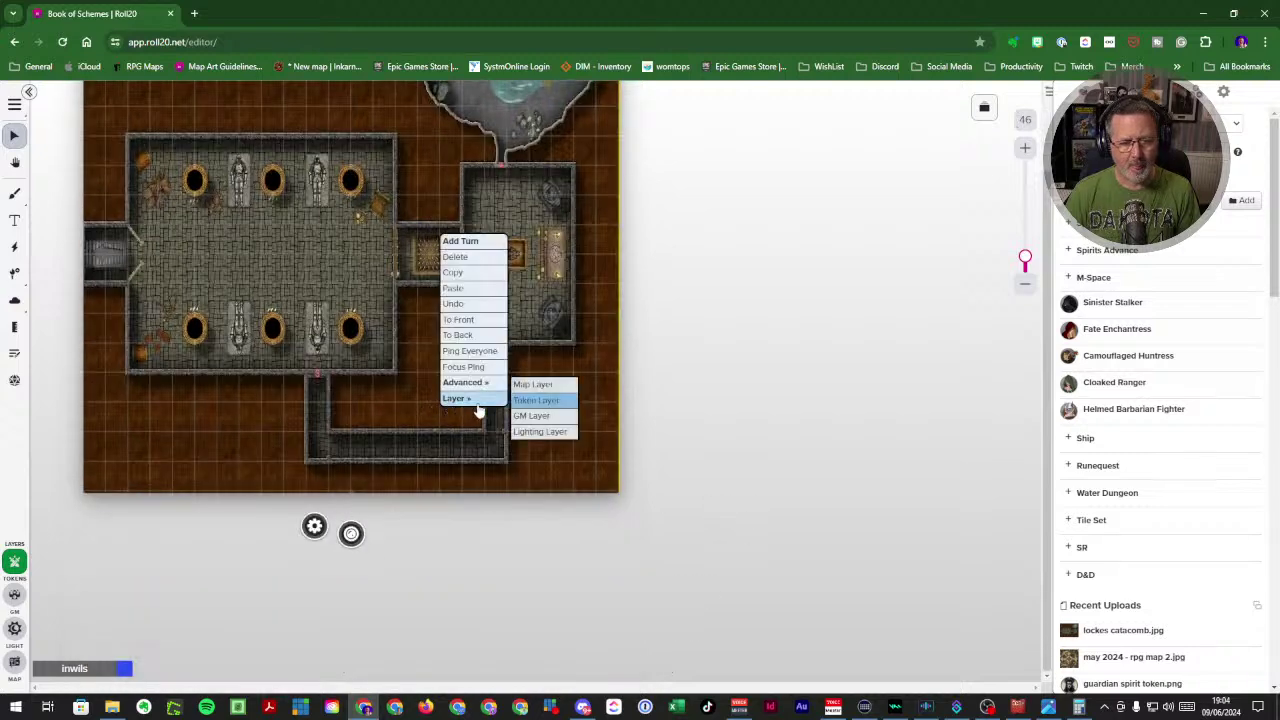
{"action": "left_click", "coordinate": [535, 387]}
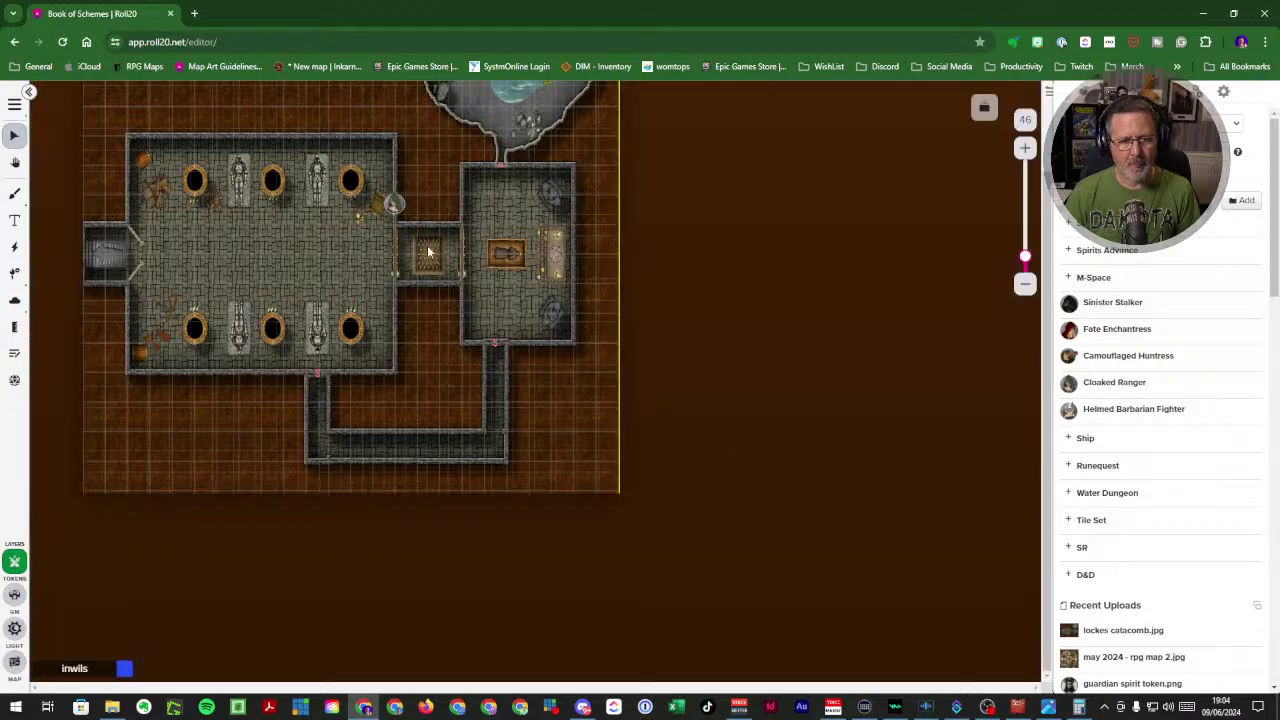
- Move the green-hooded token into the large room just east of its center and inspect the map around it
{"action": "left_click_drag", "start_coordinate": [396, 204], "coordinate": [308, 246]}
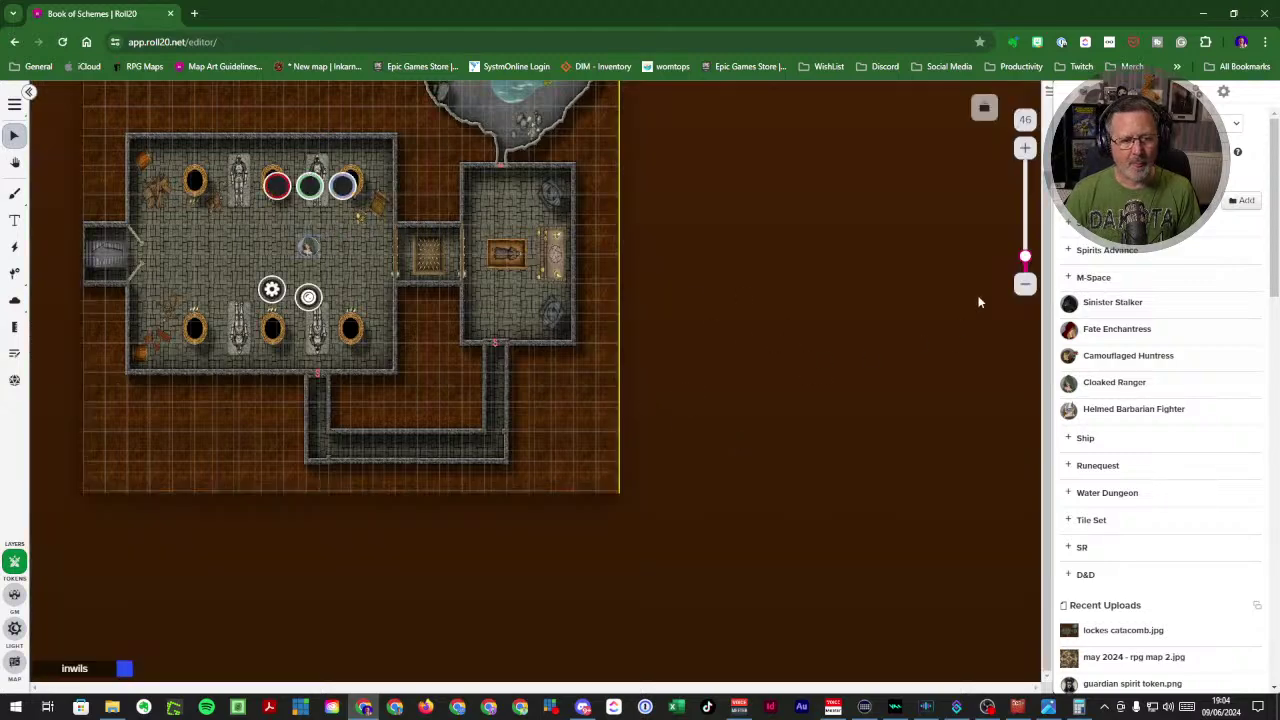
{"action": "left_click_drag", "start_coordinate": [1025, 256], "coordinate": [1025, 215]}
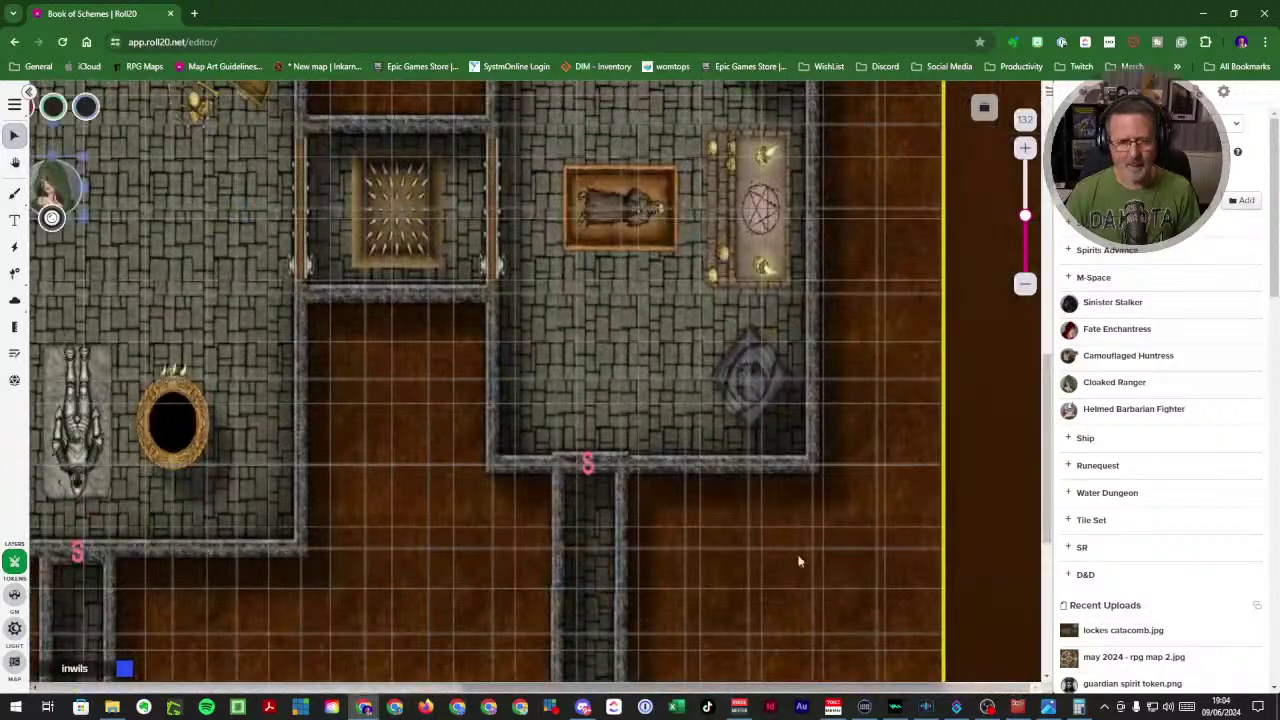
{"action": "left_click_drag", "start_coordinate": [668, 688], "coordinate": [278, 642]}
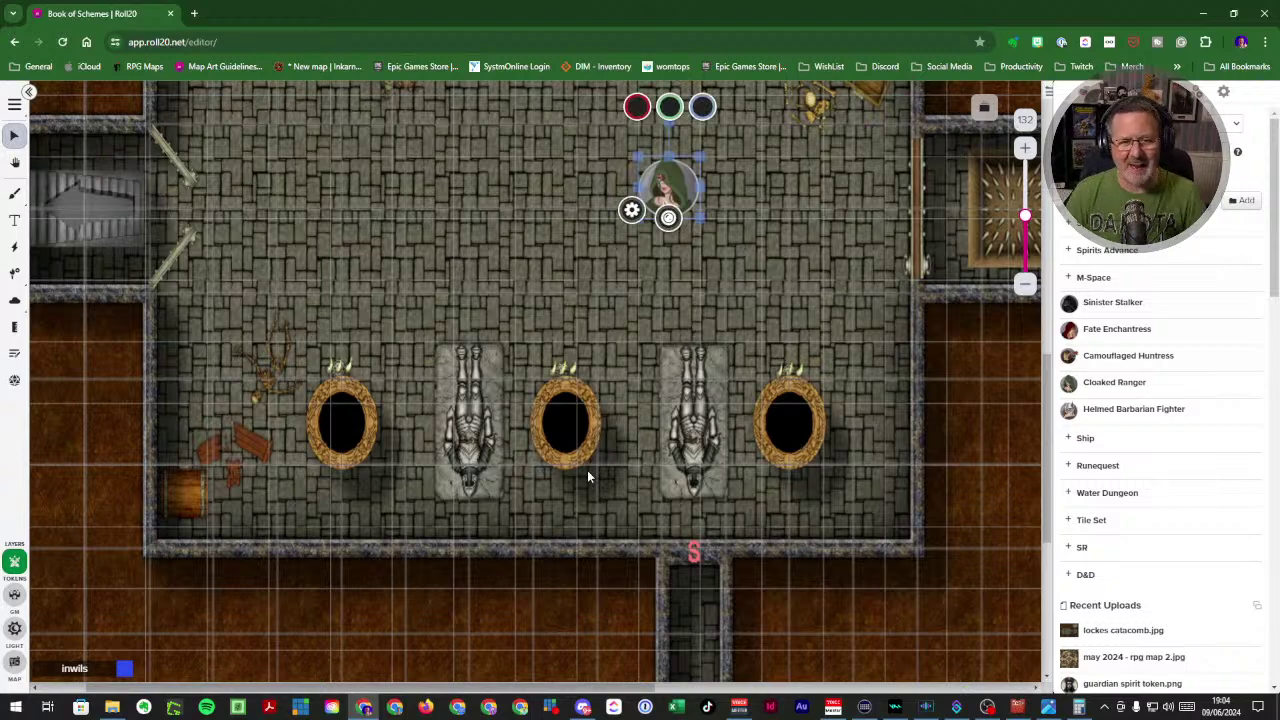
{"action": "scroll", "coordinate": [587, 478], "scroll_direction": "down", "scroll_amount": 4}
{"action": "scroll", "coordinate": [586, 480], "scroll_direction": "up", "scroll_amount": 5}
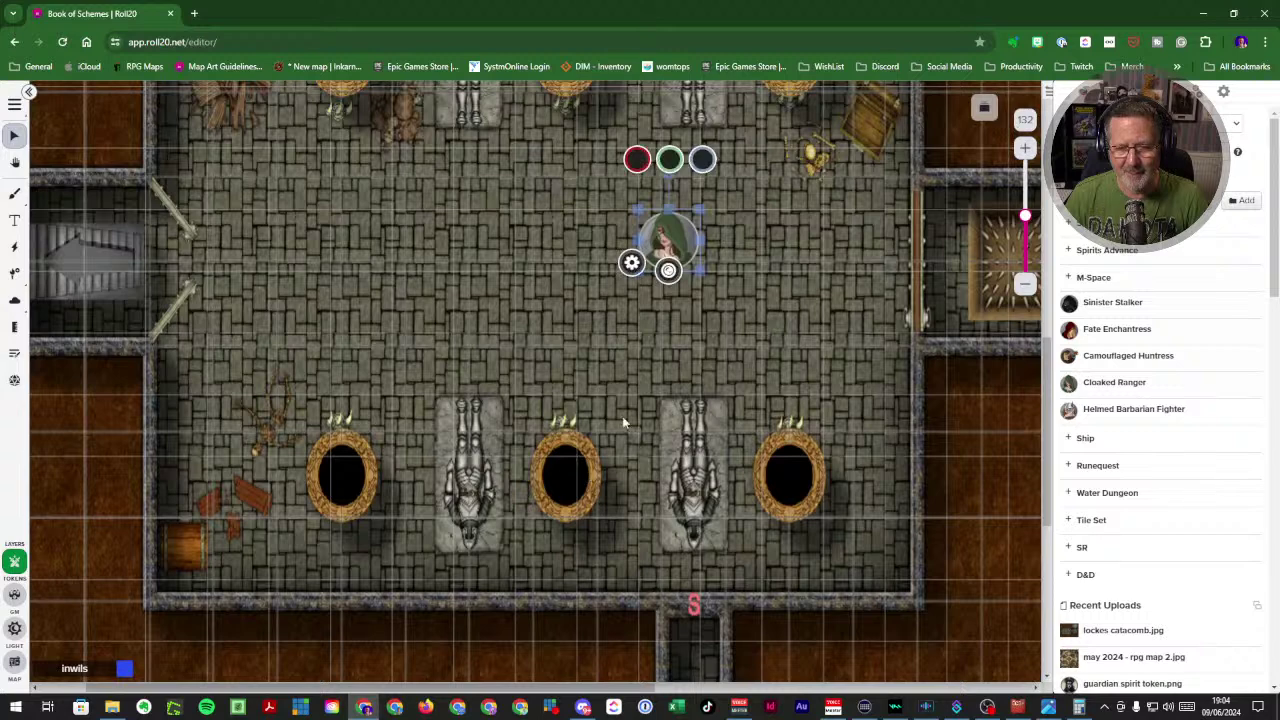
- Move the green-hooded token west across the large room, toward the double doors, and view the room's northern half
{"action": "left_click_drag", "start_coordinate": [679, 253], "coordinate": [433, 315]}
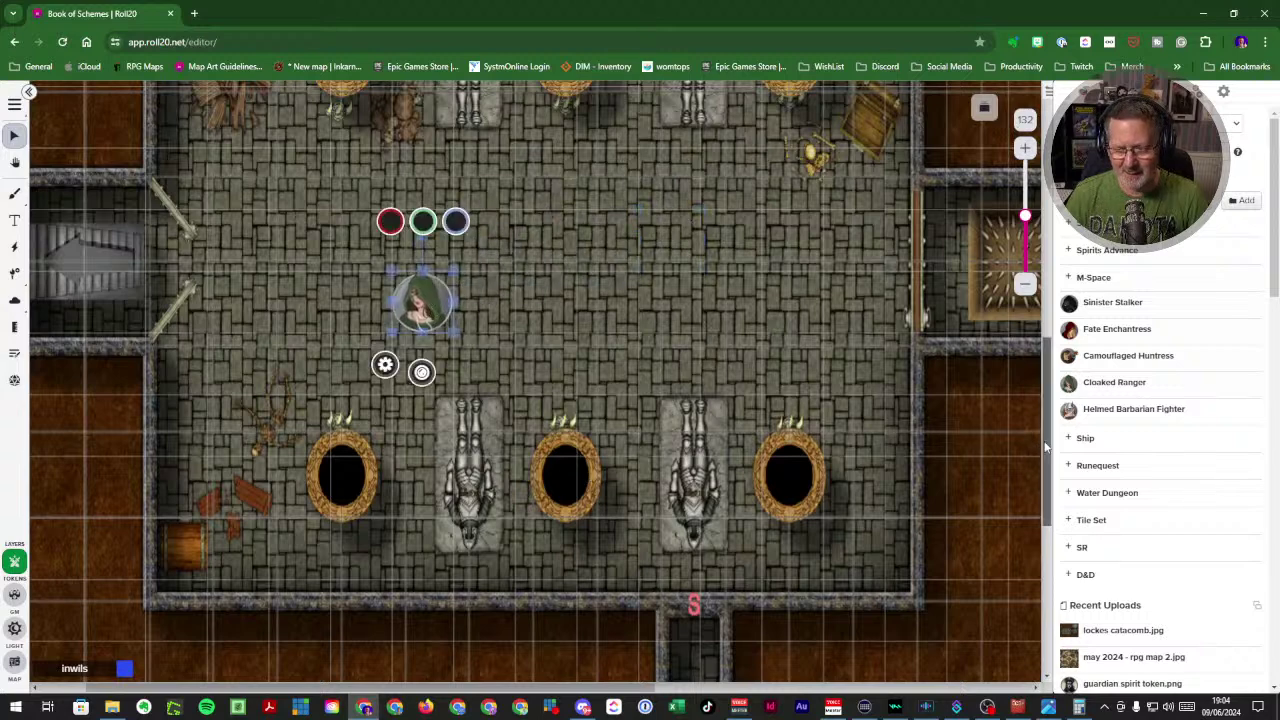
{"action": "scroll", "coordinate": [1038, 420], "scroll_direction": "up", "scroll_amount": 3}
{"action": "left_click", "coordinate": [1024, 285]}
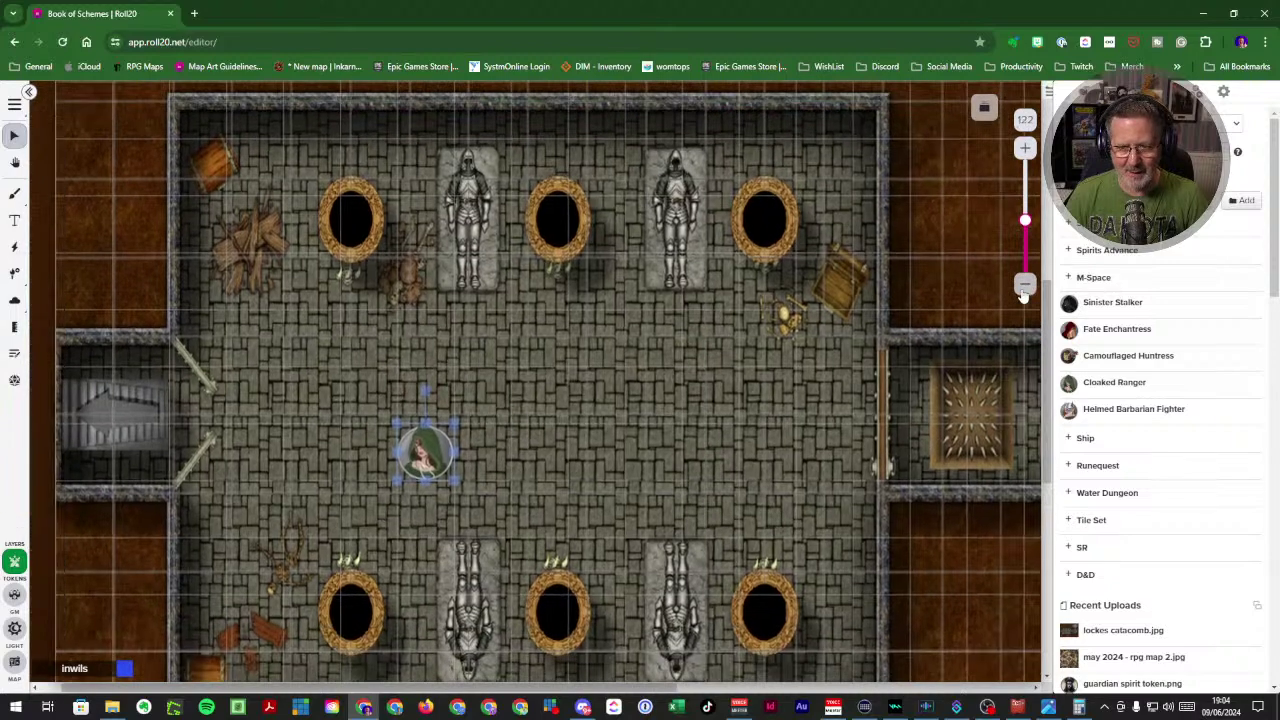
- Switch the tabletop from the token layer to the map layer
{"action": "left_click", "coordinate": [1024, 285]}
{"action": "left_click", "coordinate": [1024, 285]}
{"action": "left_click", "coordinate": [1024, 285]}
{"action": "left_click", "coordinate": [1024, 285]}
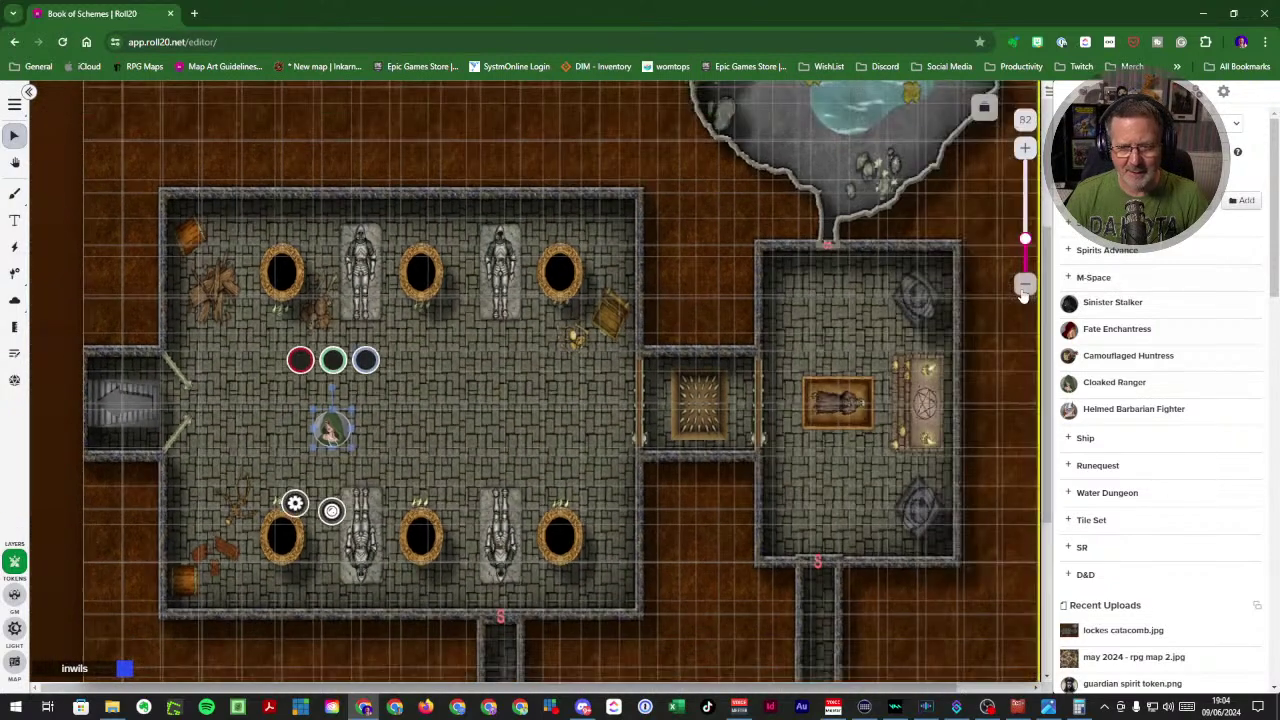
{"action": "left_click", "coordinate": [1024, 285]}
{"action": "left_click", "coordinate": [1024, 148]}
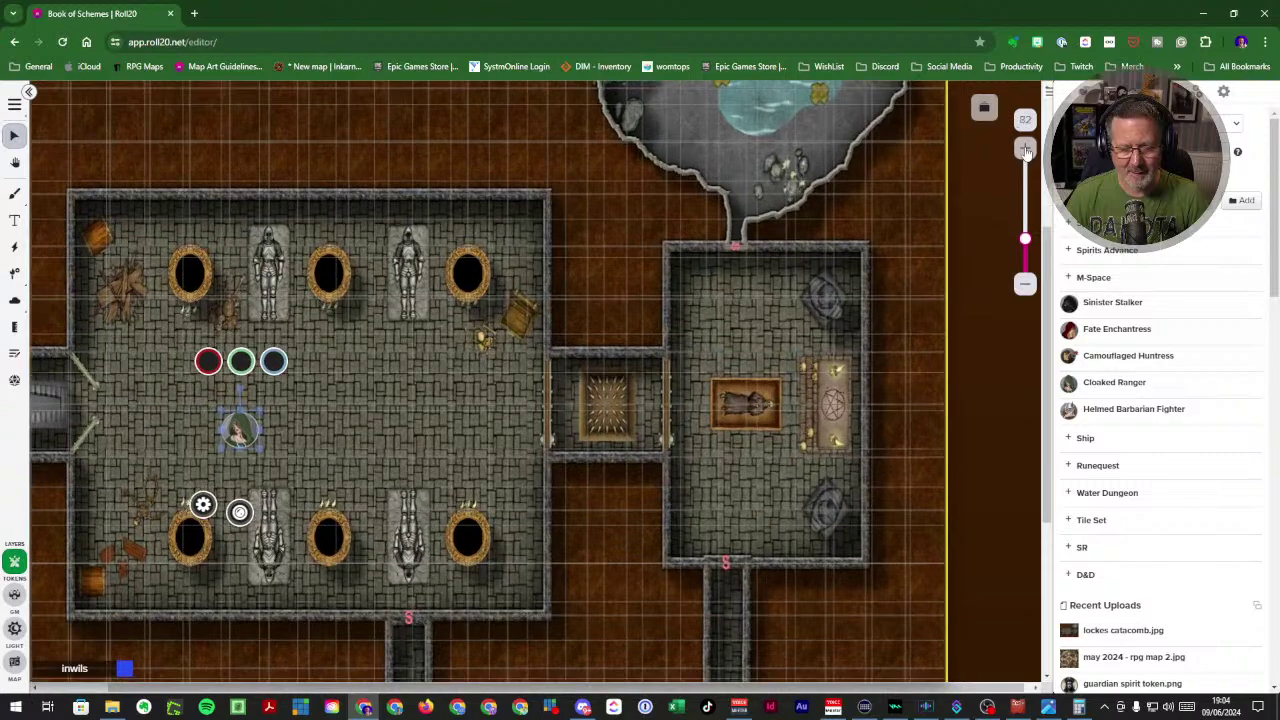
{"action": "left_click", "coordinate": [1030, 258]}
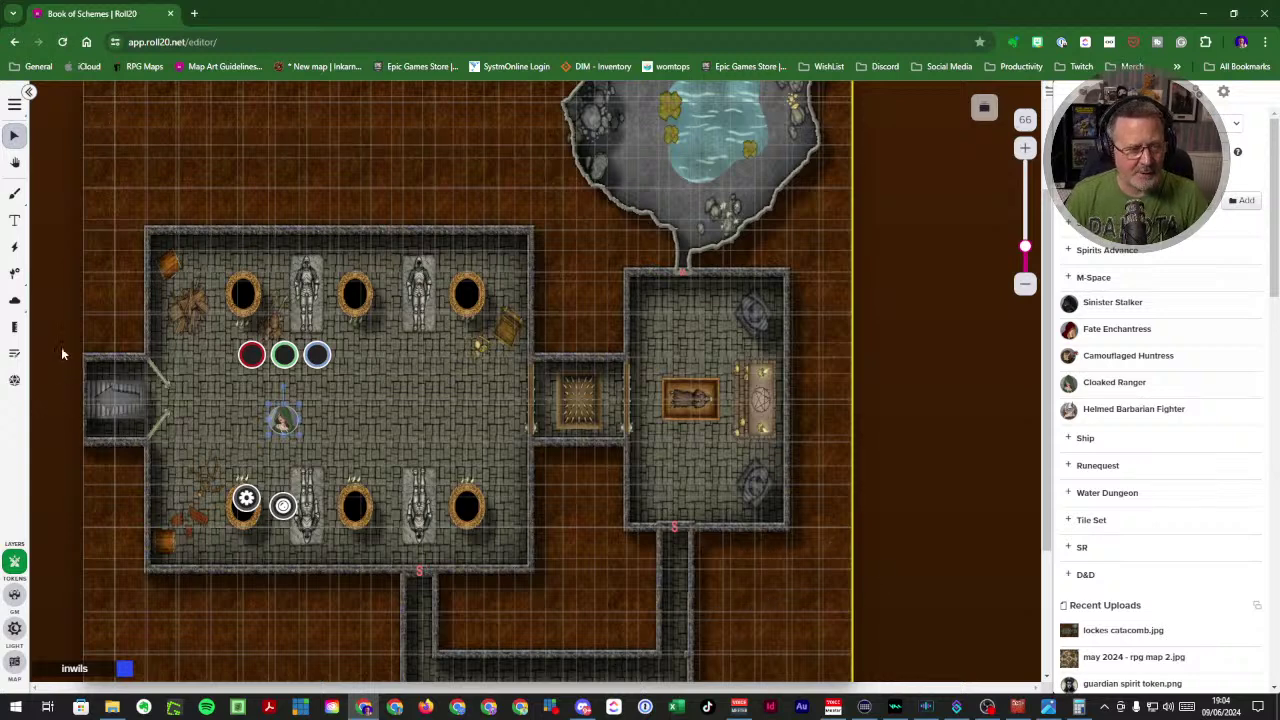
{"action": "left_click", "coordinate": [14, 661]}
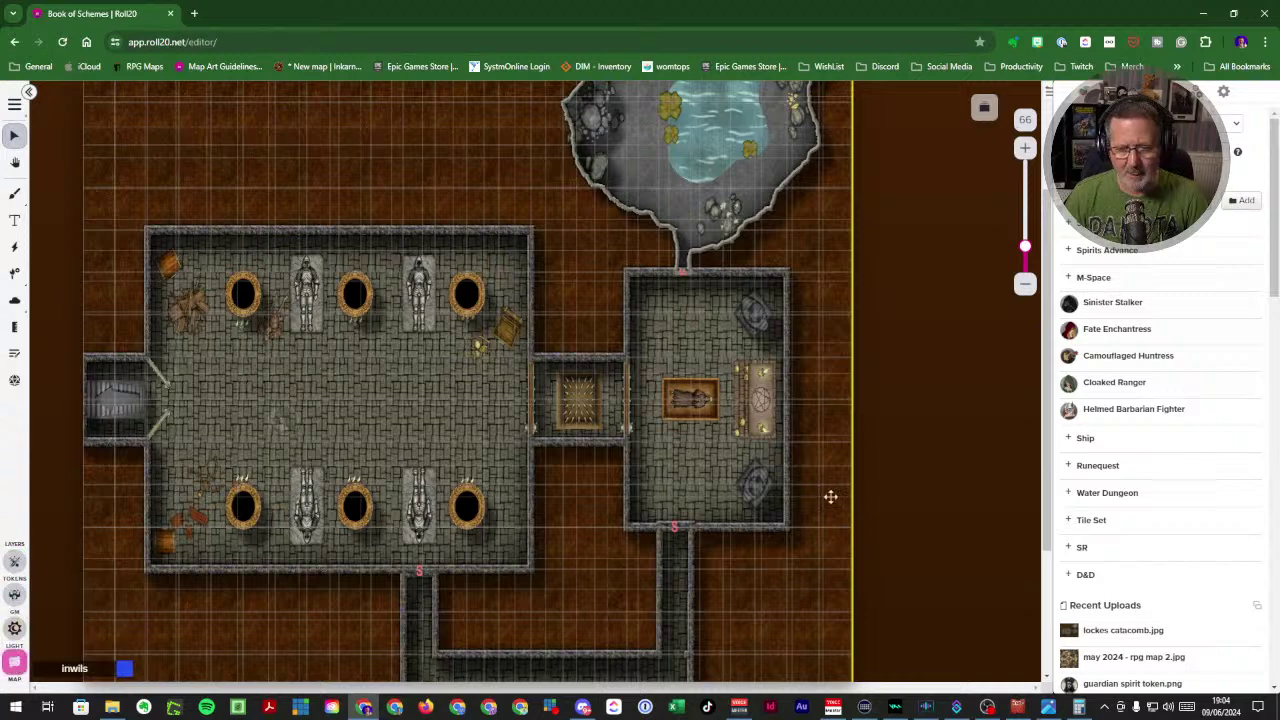
- Move the displaced catacomb image back so its upper-left corner meets the page's upper-left corner
{"action": "scroll", "coordinate": [689, 466], "scroll_direction": "down", "scroll_amount": 3}
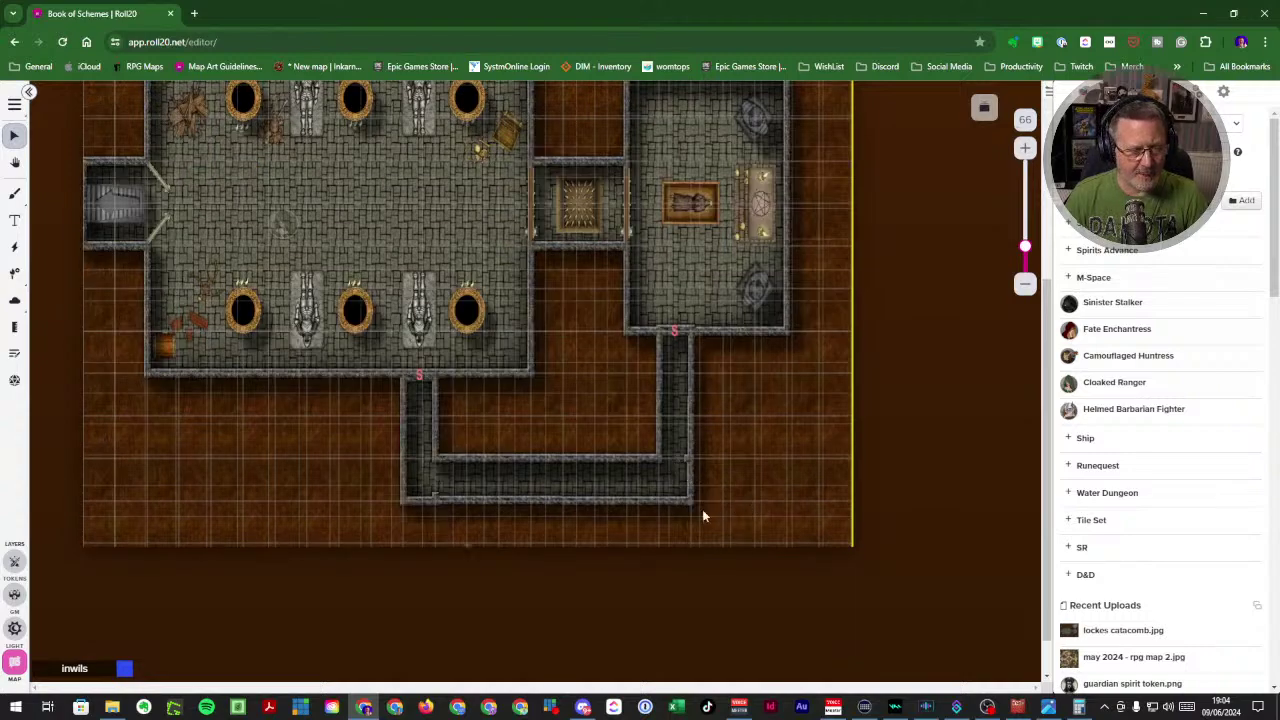
{"action": "scroll", "coordinate": [702, 515], "scroll_direction": "up", "scroll_amount": 2}
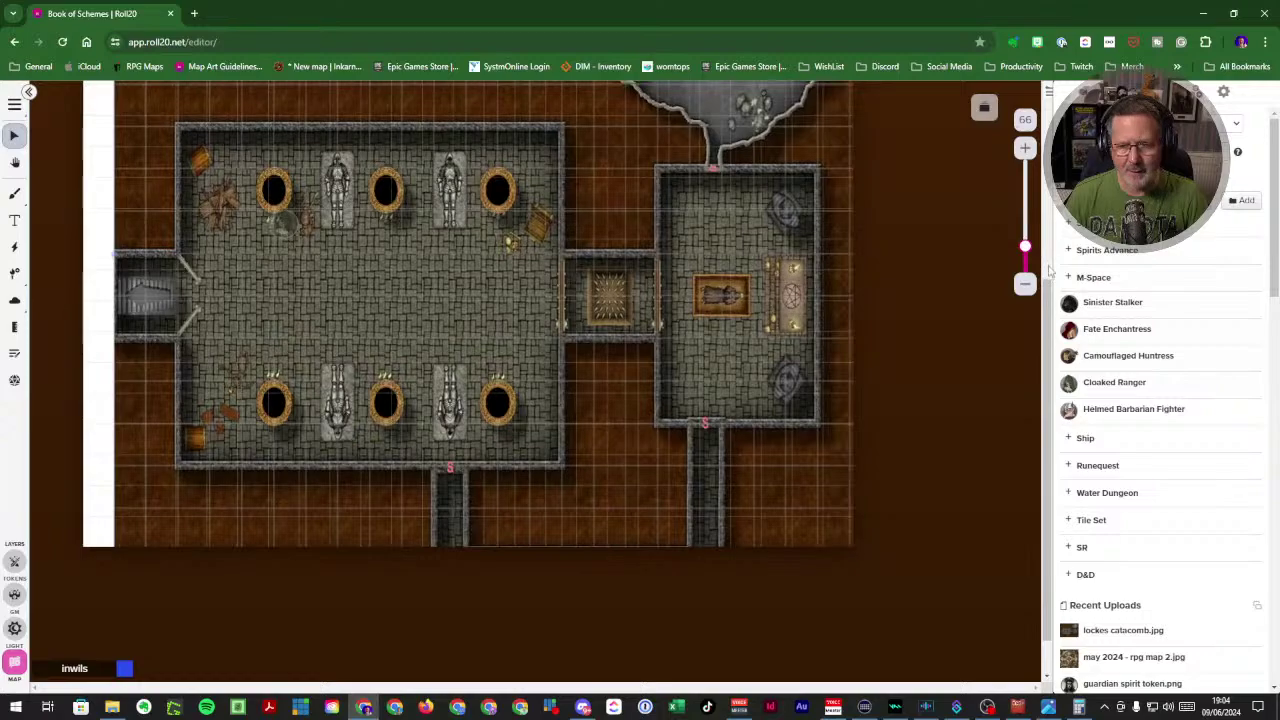
{"action": "mouse_move", "coordinate": [1025, 246]}
{"action": "left_mouse_down"}
{"action": "mouse_move", "coordinate": [1025, 222]}
{"action": "mouse_move", "coordinate": [1025, 252]}
{"action": "left_mouse_up"}
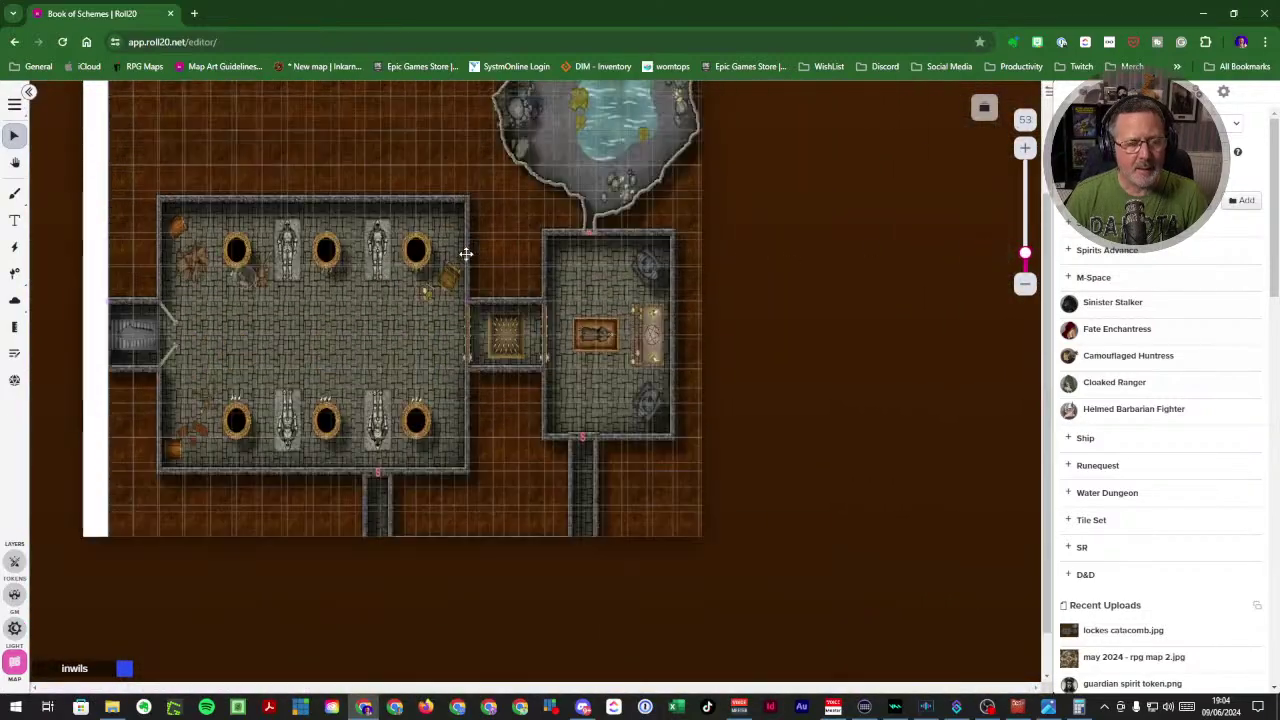
{"action": "scroll", "coordinate": [466, 254], "scroll_direction": "up", "scroll_amount": 5}
{"action": "left_click_drag", "start_coordinate": [386, 314], "coordinate": [324, 248]}
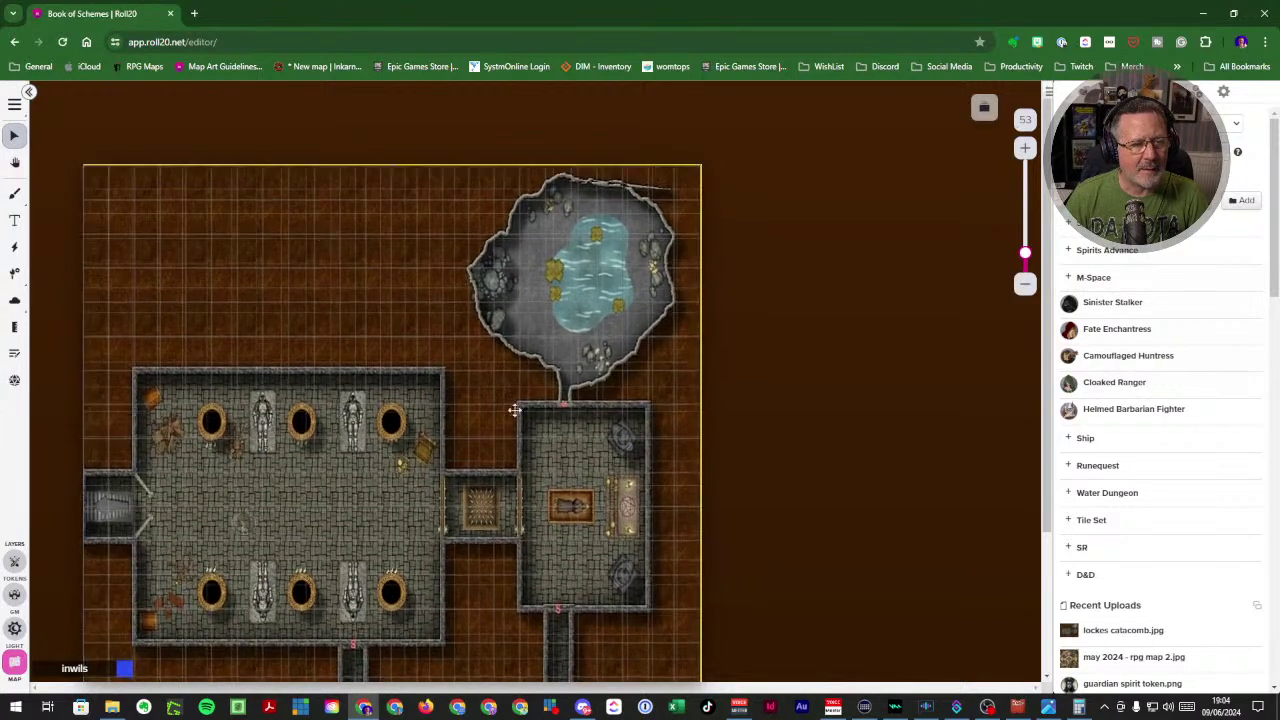
- Shrink the catacomb image in two stages from its lower-right corner, leaving empty page along its east and south sides
{"action": "scroll", "coordinate": [574, 486], "scroll_direction": "down", "scroll_amount": 1}
{"action": "scroll", "coordinate": [604, 580], "scroll_direction": "down", "scroll_amount": 2}
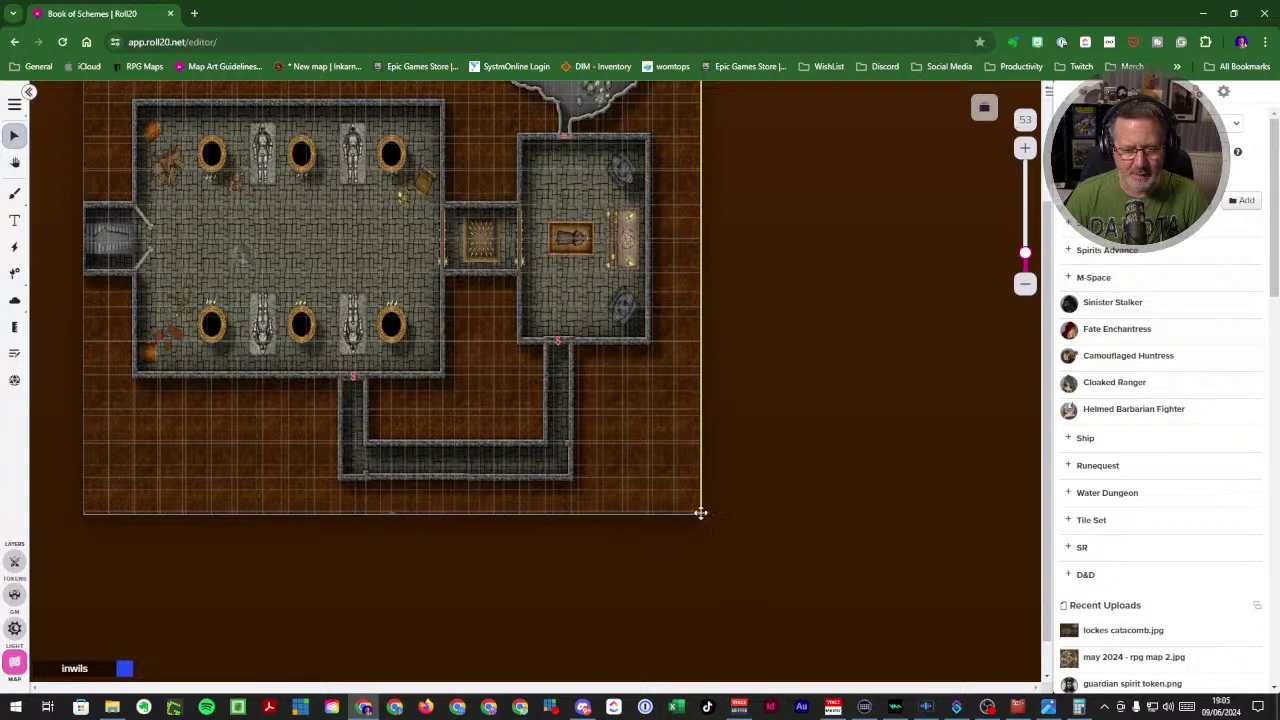
{"action": "left_click_drag", "start_coordinate": [700, 514], "coordinate": [677, 492]}
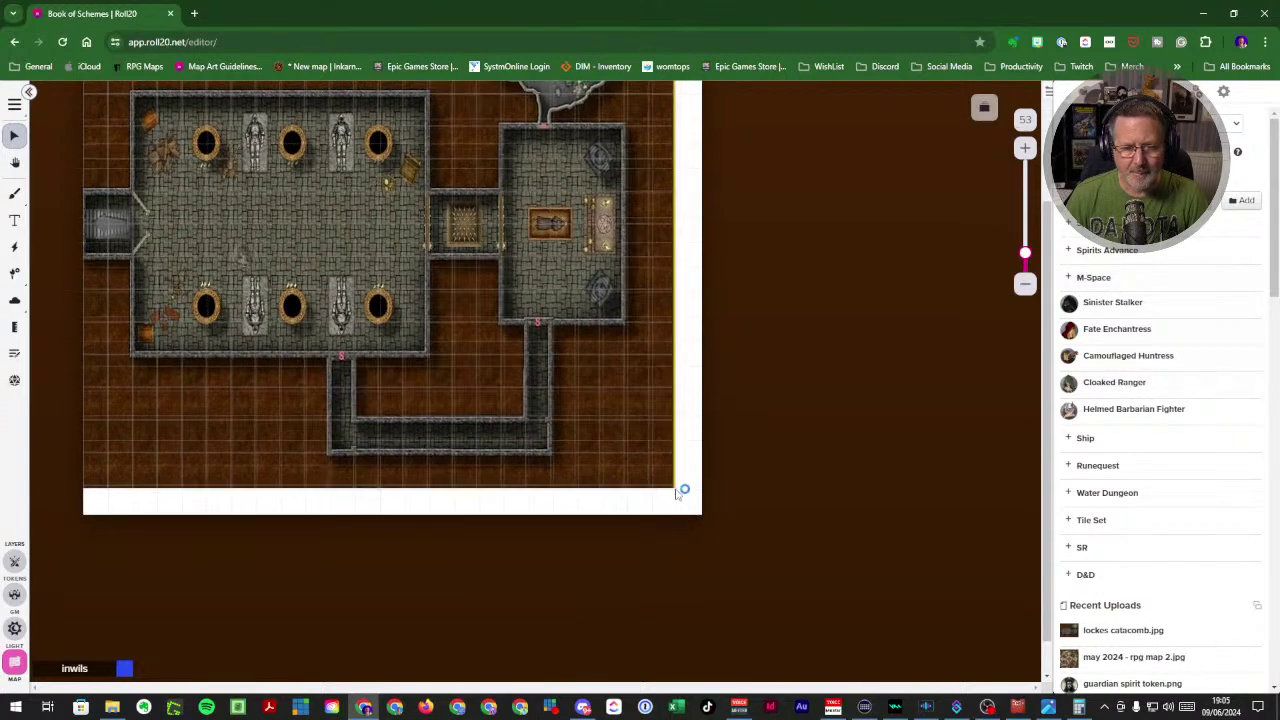
{"action": "scroll", "coordinate": [388, 284], "scroll_direction": "up", "scroll_amount": 3}
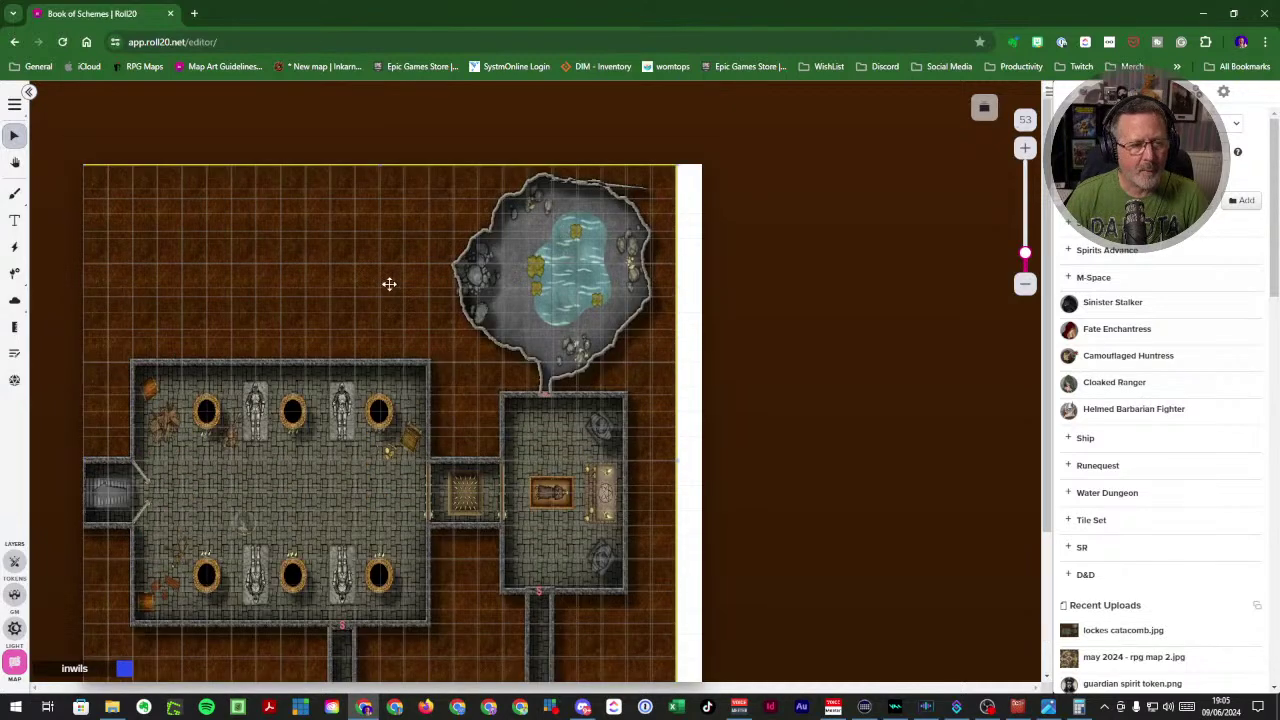
{"action": "scroll", "coordinate": [531, 474], "scroll_direction": "down", "scroll_amount": 1}
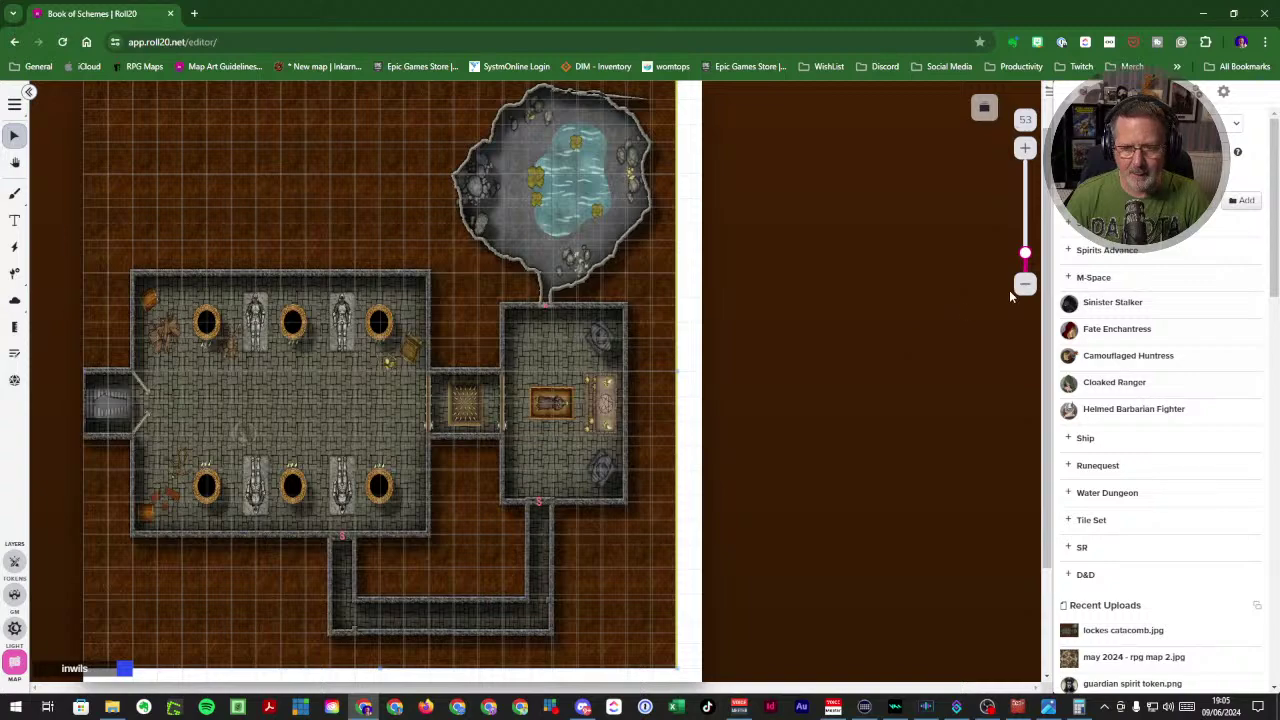
{"action": "left_click", "coordinate": [1024, 286]}
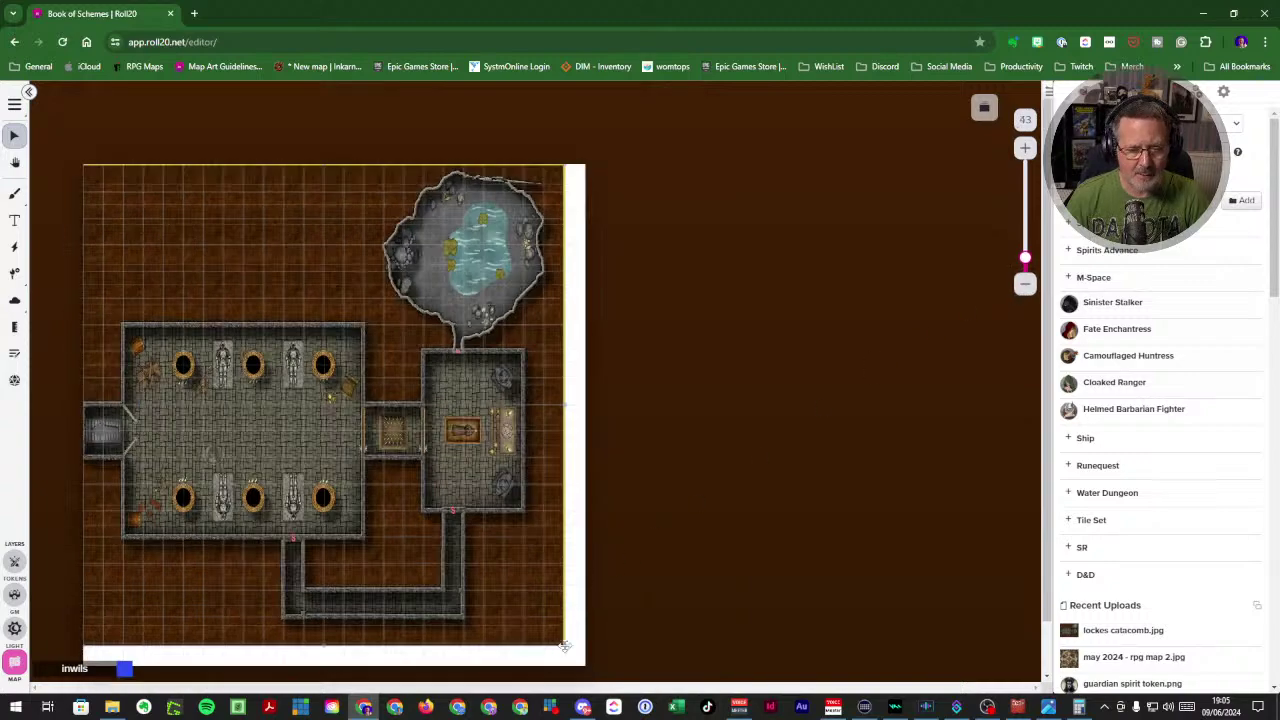
{"action": "left_click_drag", "start_coordinate": [565, 645], "coordinate": [503, 577]}
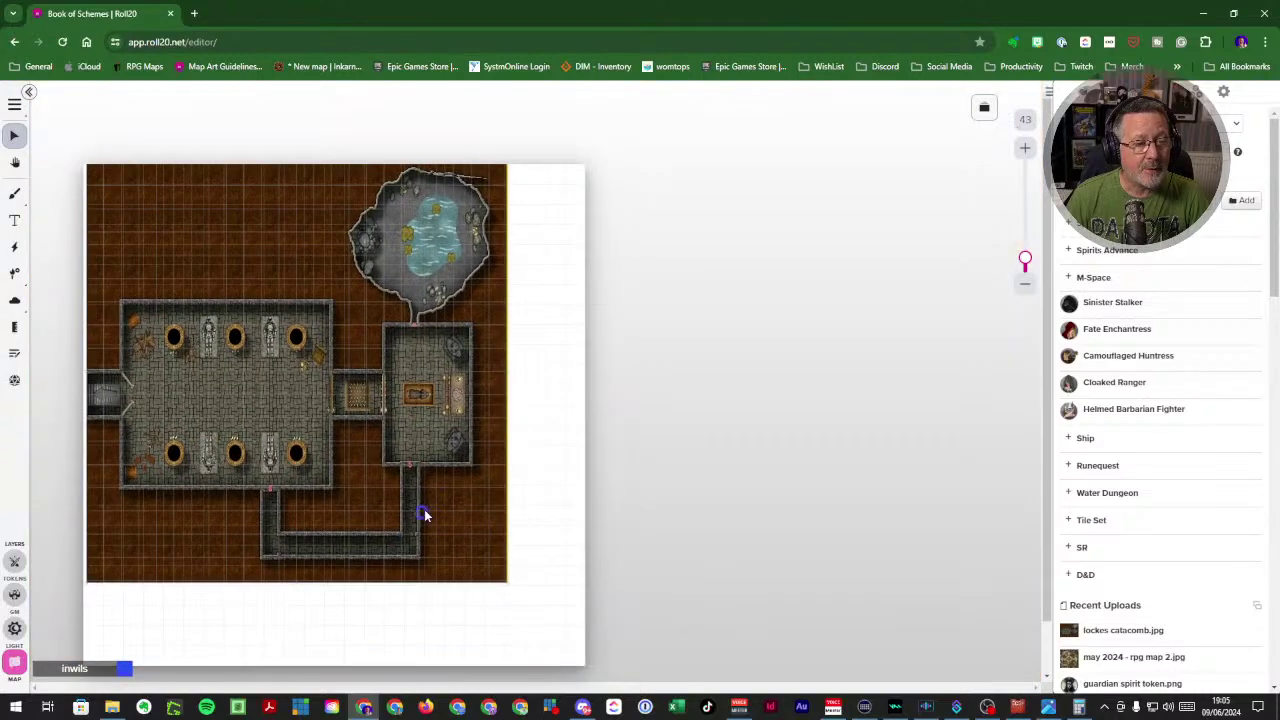
- Realign the catacomb image with the page's upper-left corner and reduce its height from the lower edge
{"action": "left_click", "coordinate": [422, 516]}
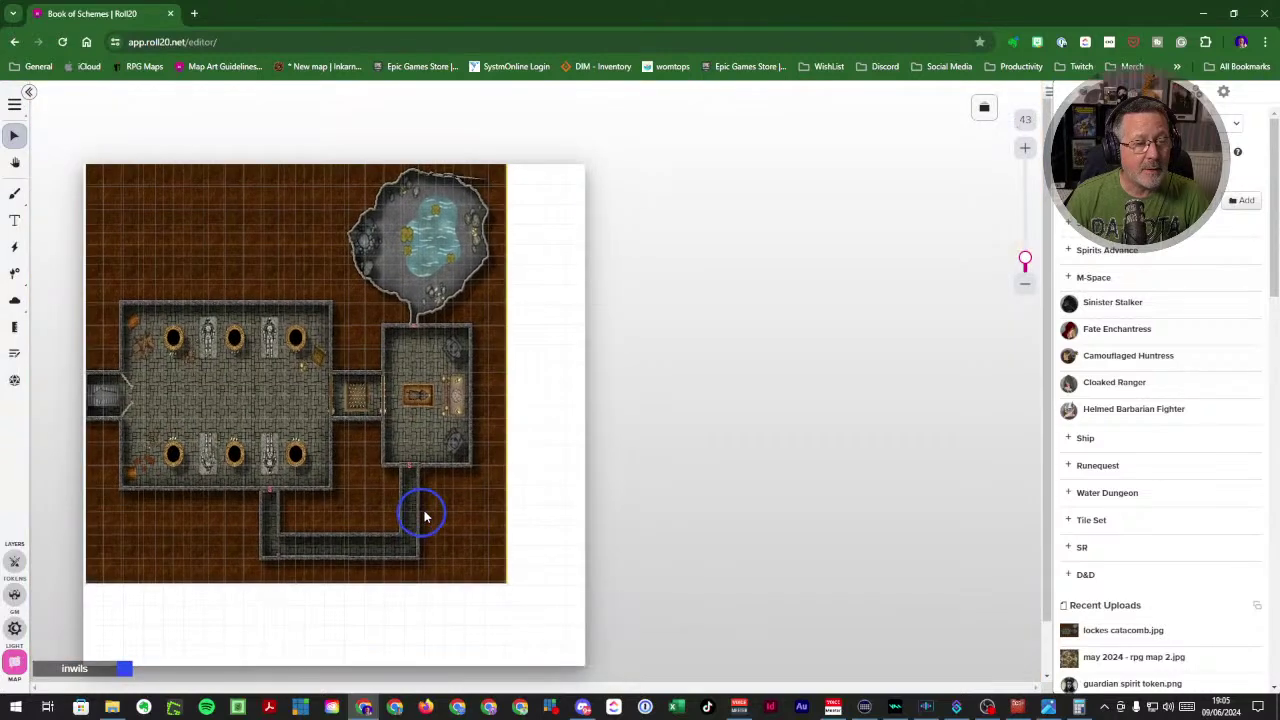
{"action": "mouse_move", "coordinate": [428, 514]}
{"action": "left_mouse_down"}
{"action": "mouse_move", "coordinate": [427, 527]}
{"action": "mouse_move", "coordinate": [423, 517]}
{"action": "left_mouse_up"}
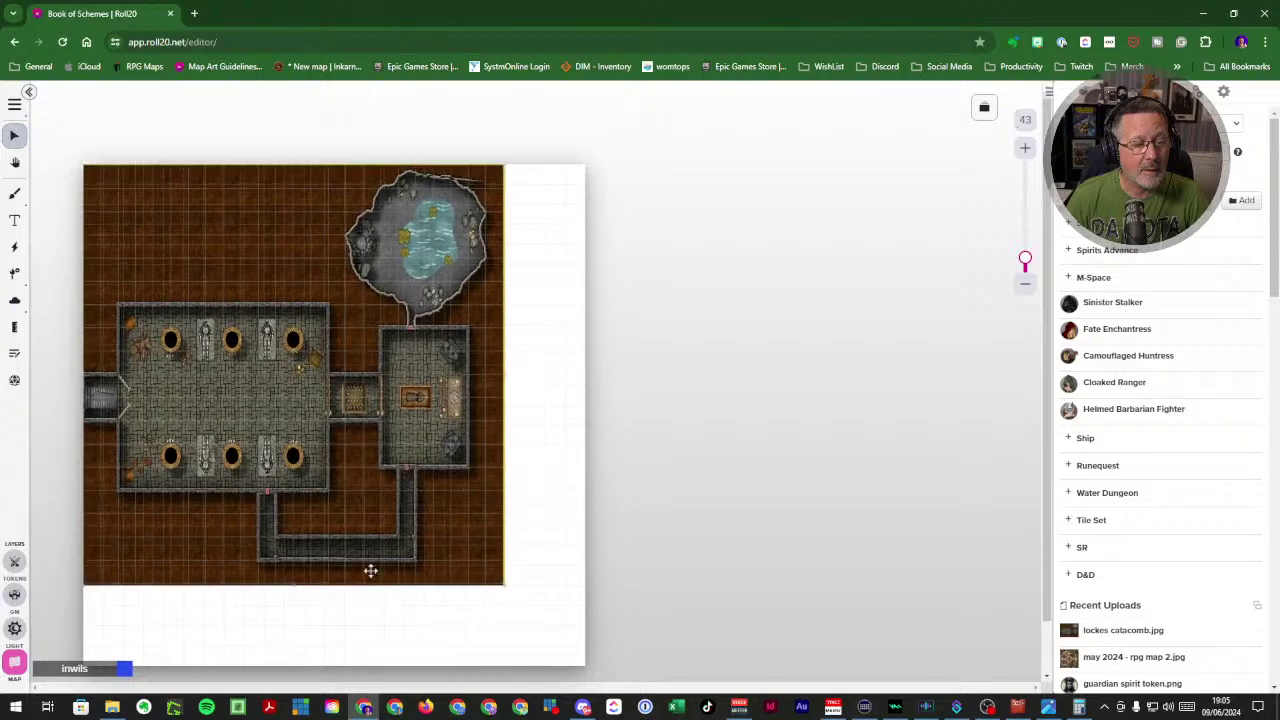
{"action": "left_click_drag", "start_coordinate": [293, 584], "coordinate": [304, 545]}
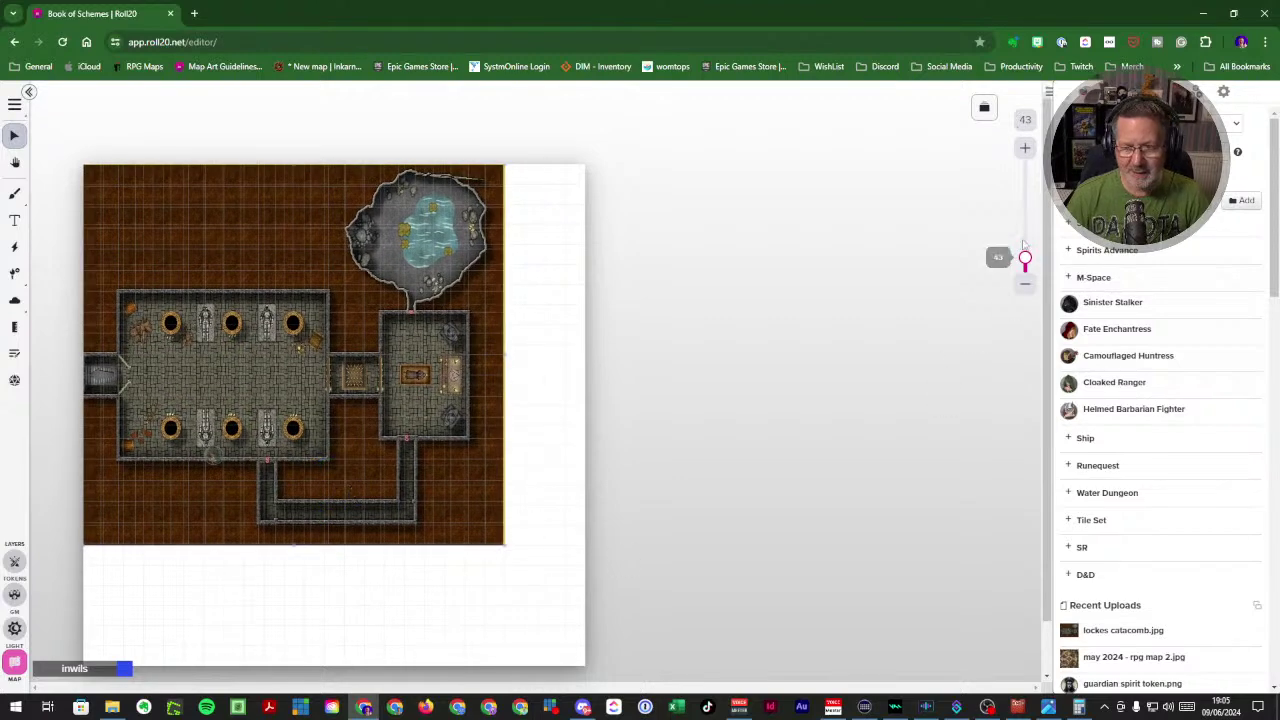
- Shrink the catacomb image slightly from its upper-left corner and move it back against the page's corner to match the page grid
{"action": "left_click_drag", "start_coordinate": [1025, 258], "coordinate": [1024, 224]}
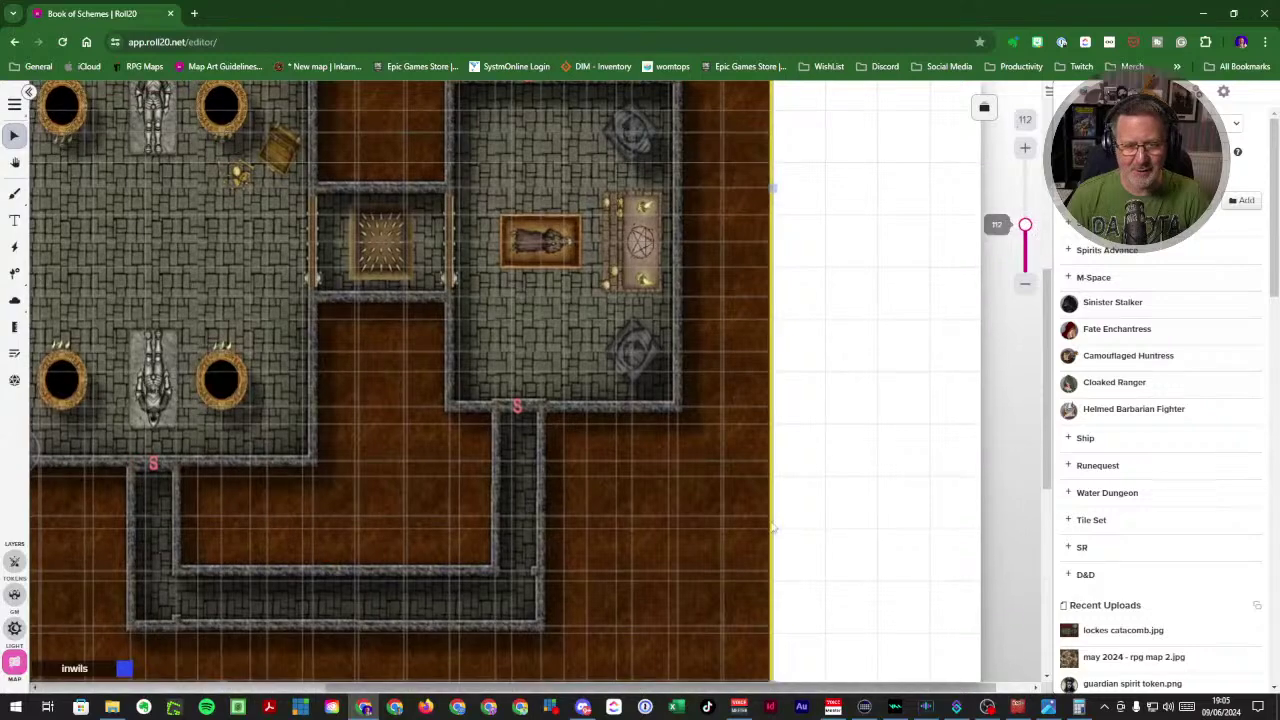
{"action": "left_click_drag", "start_coordinate": [662, 688], "coordinate": [465, 650]}
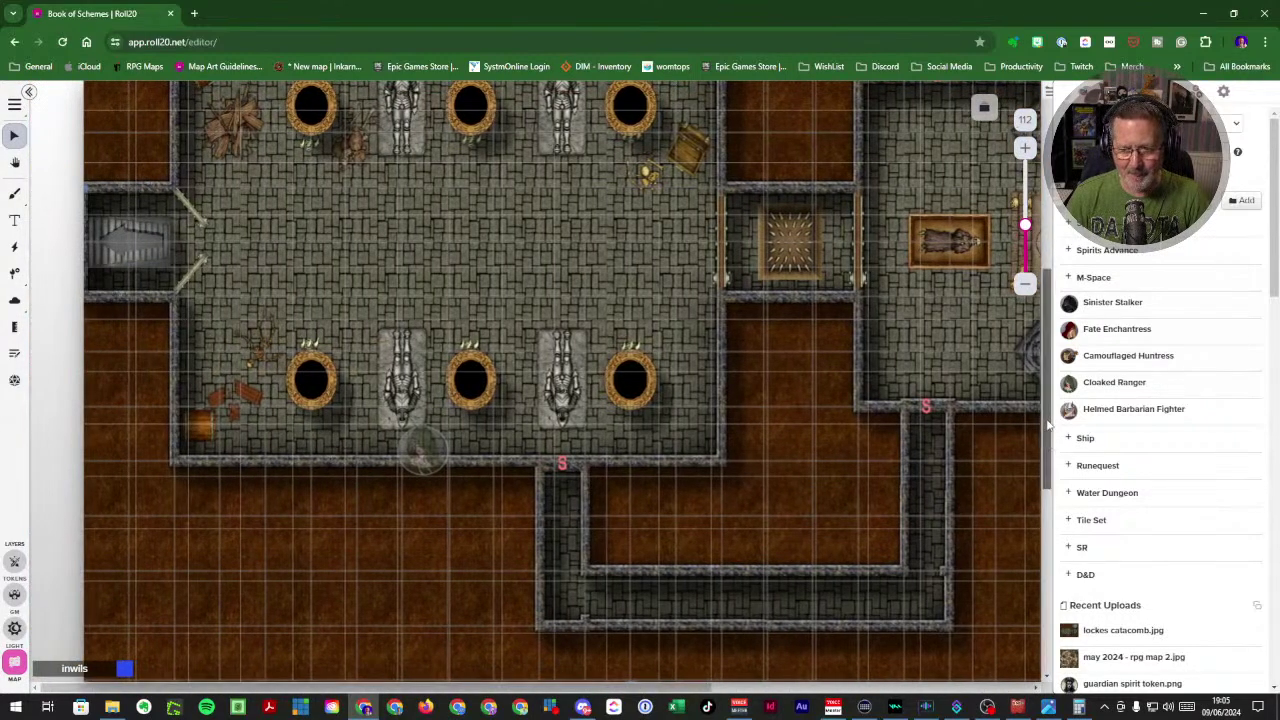
{"action": "left_click_drag", "start_coordinate": [1047, 380], "coordinate": [1027, 263]}
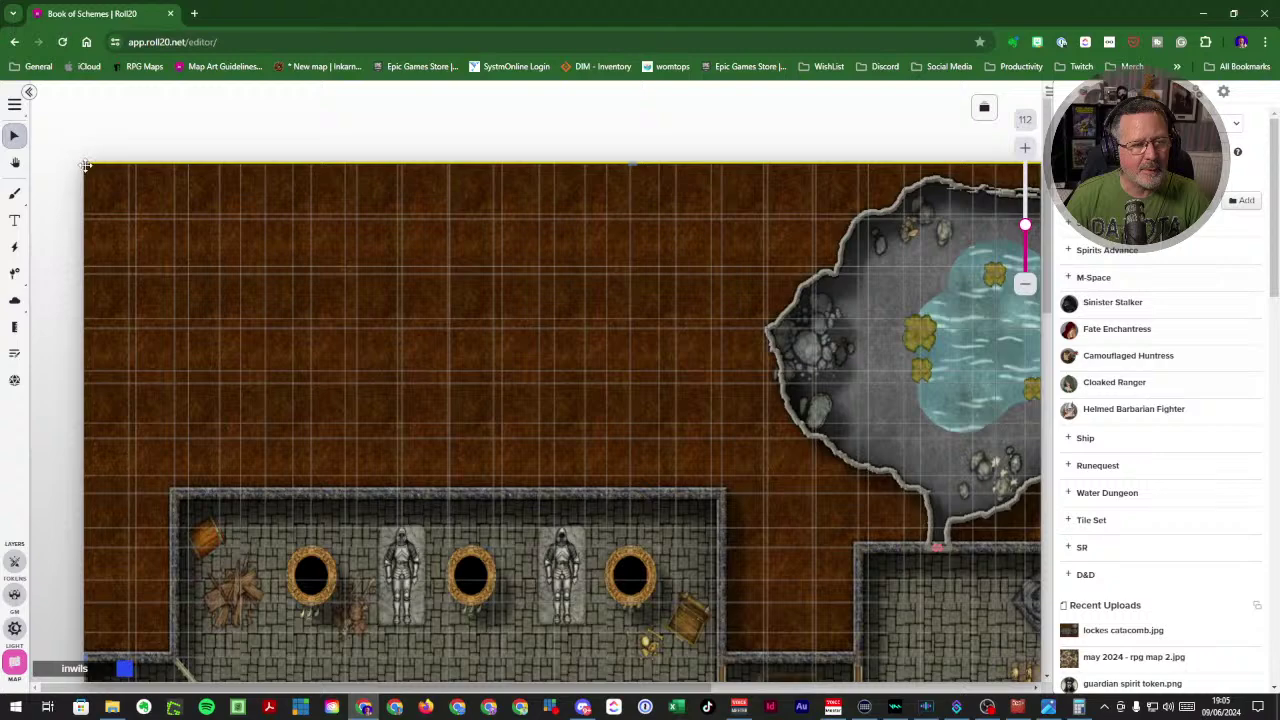
{"action": "left_click_drag", "start_coordinate": [86, 166], "coordinate": [126, 230]}
{"action": "left_click_drag", "start_coordinate": [234, 280], "coordinate": [188, 231]}
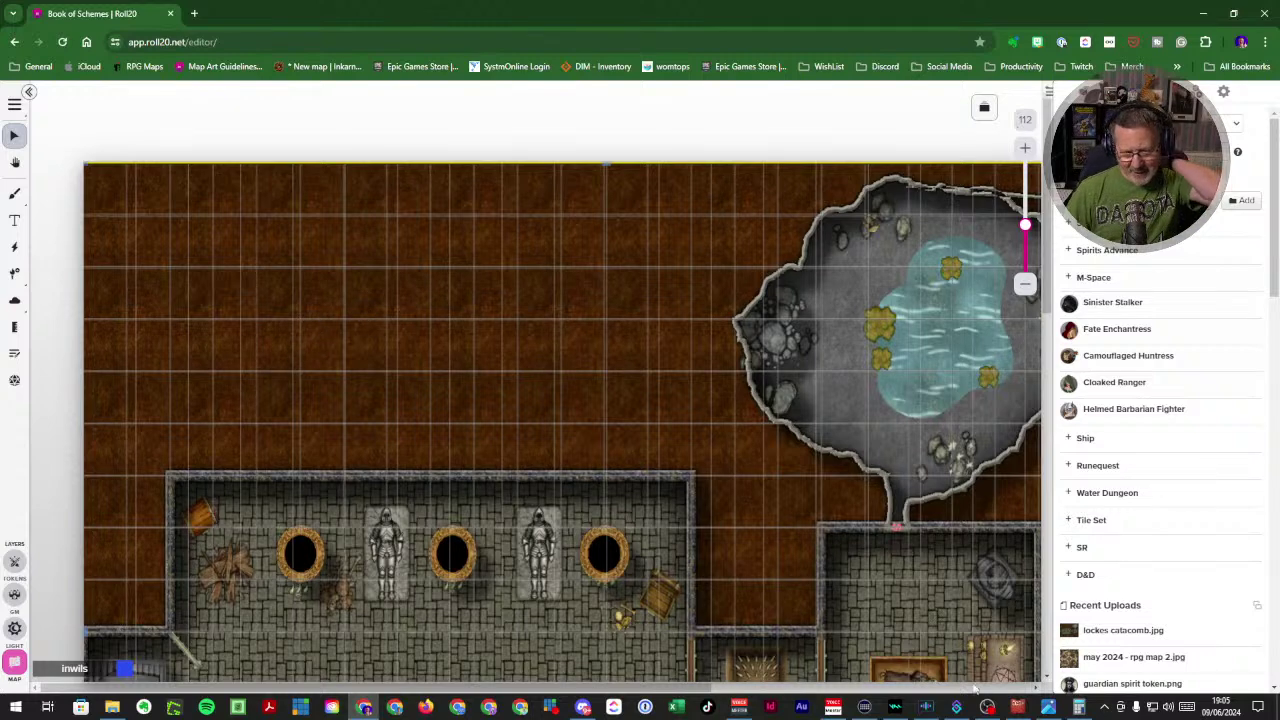
- Switch to Campaign Cartographer, apply a square grid overlay with a spacing of 5.00000, and close the save reminder
{"action": "left_click", "coordinate": [1017, 707]}
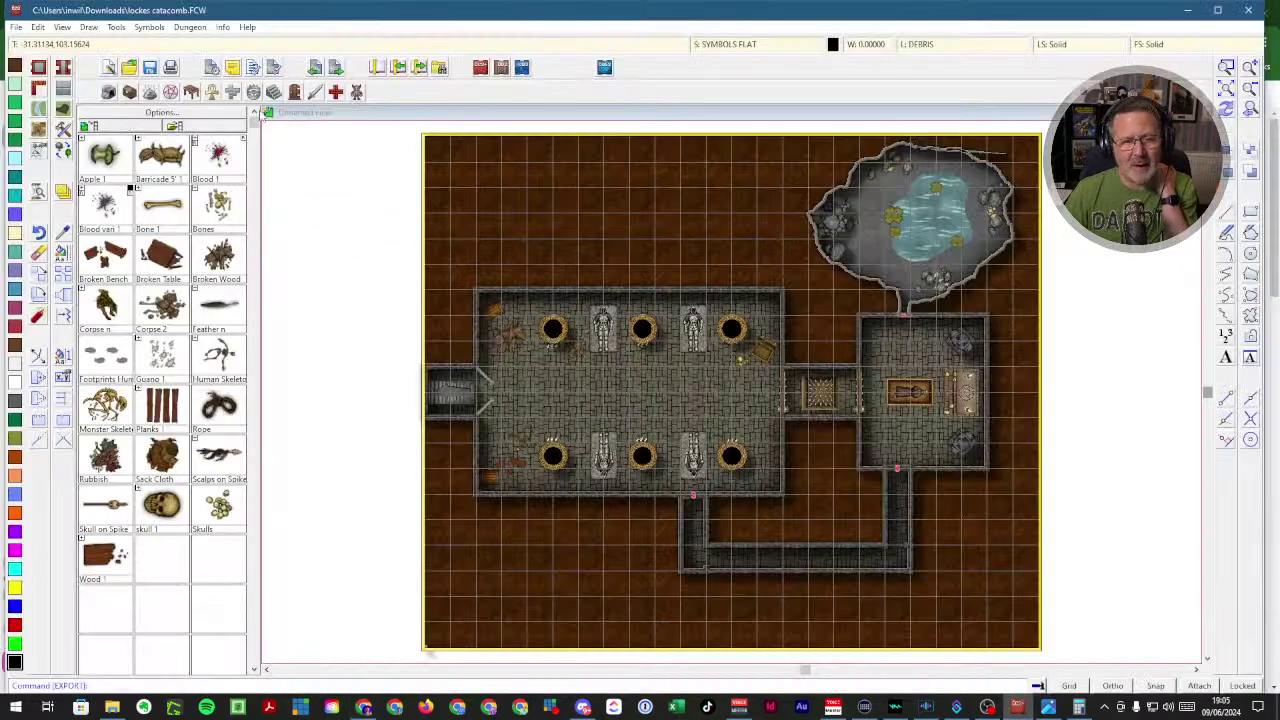
{"action": "left_click", "coordinate": [89, 27]}
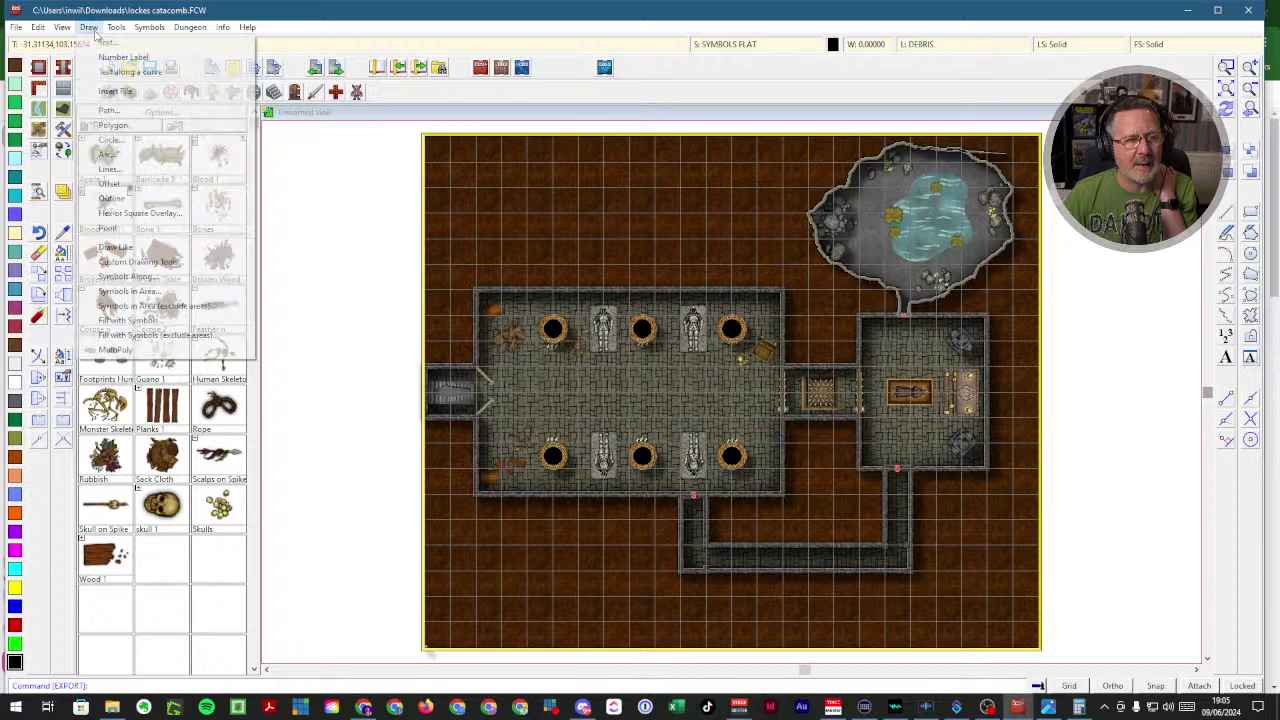
{"action": "left_click", "coordinate": [141, 213]}
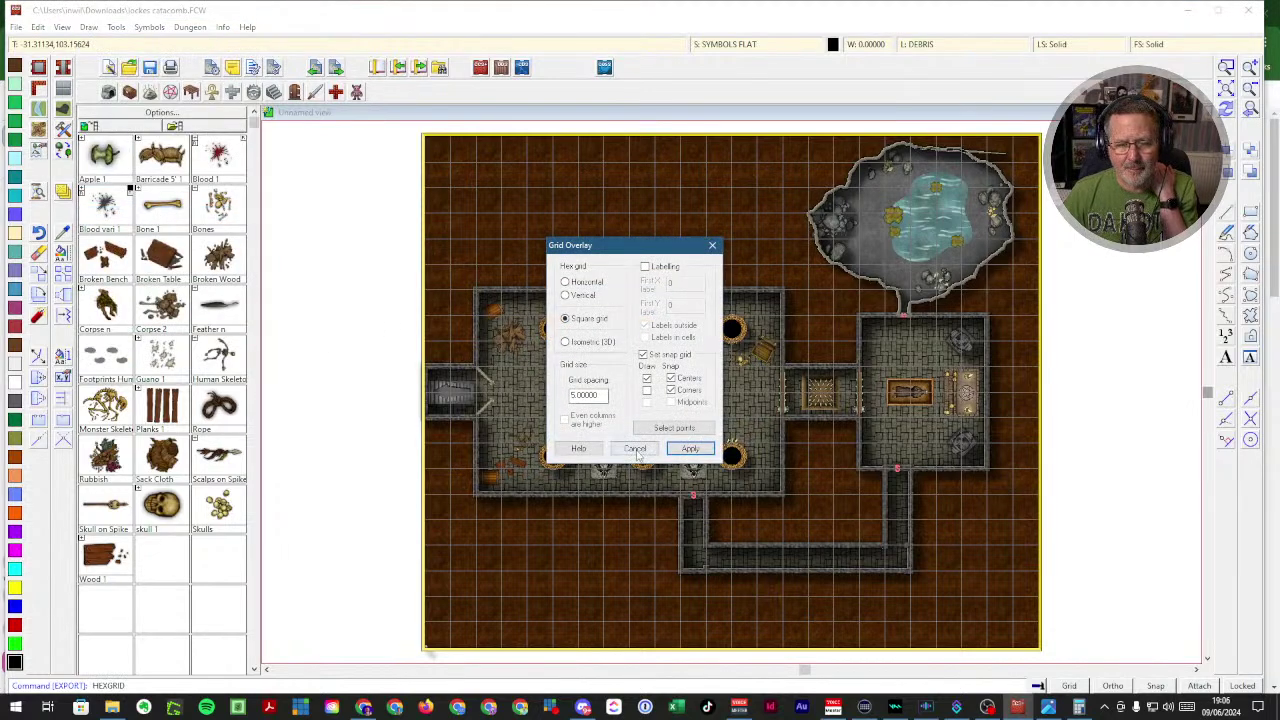
{"action": "left_click", "coordinate": [689, 449]}
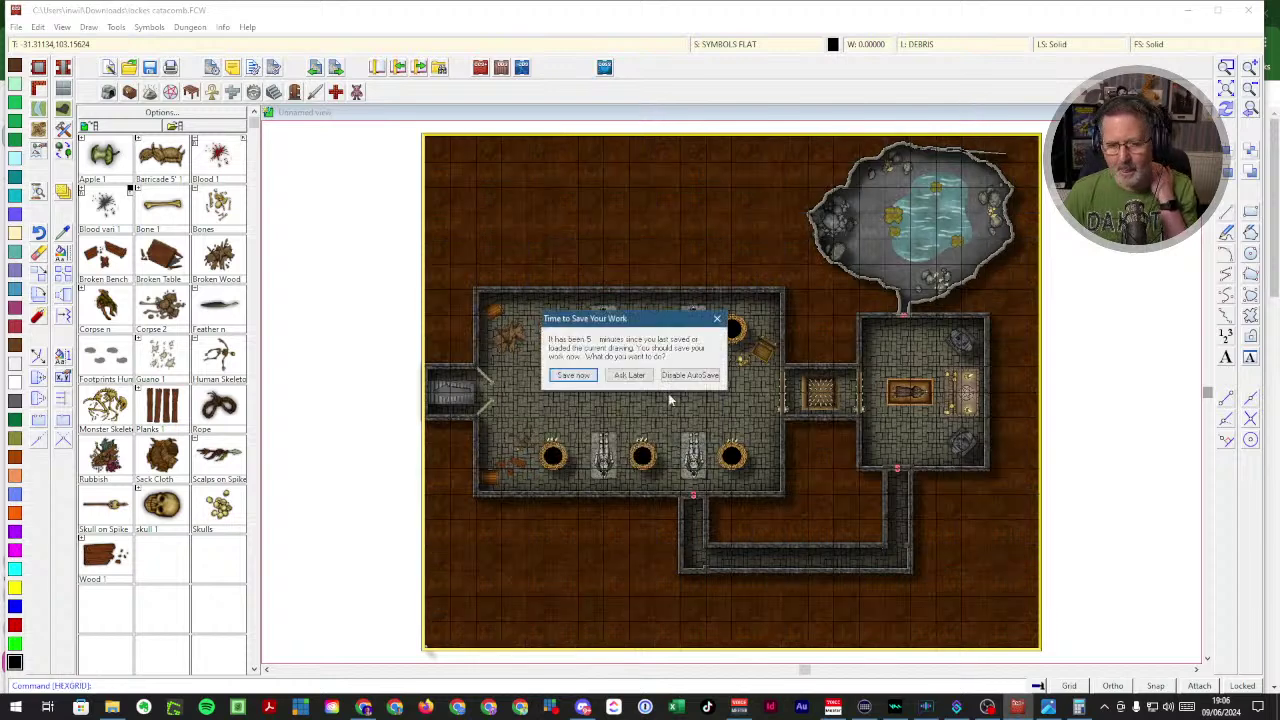
{"action": "left_click", "coordinate": [598, 377]}
- Hide the GRID sheet and turn off the snap grid display on the catacomb map
{"action": "left_click", "coordinate": [738, 45]}
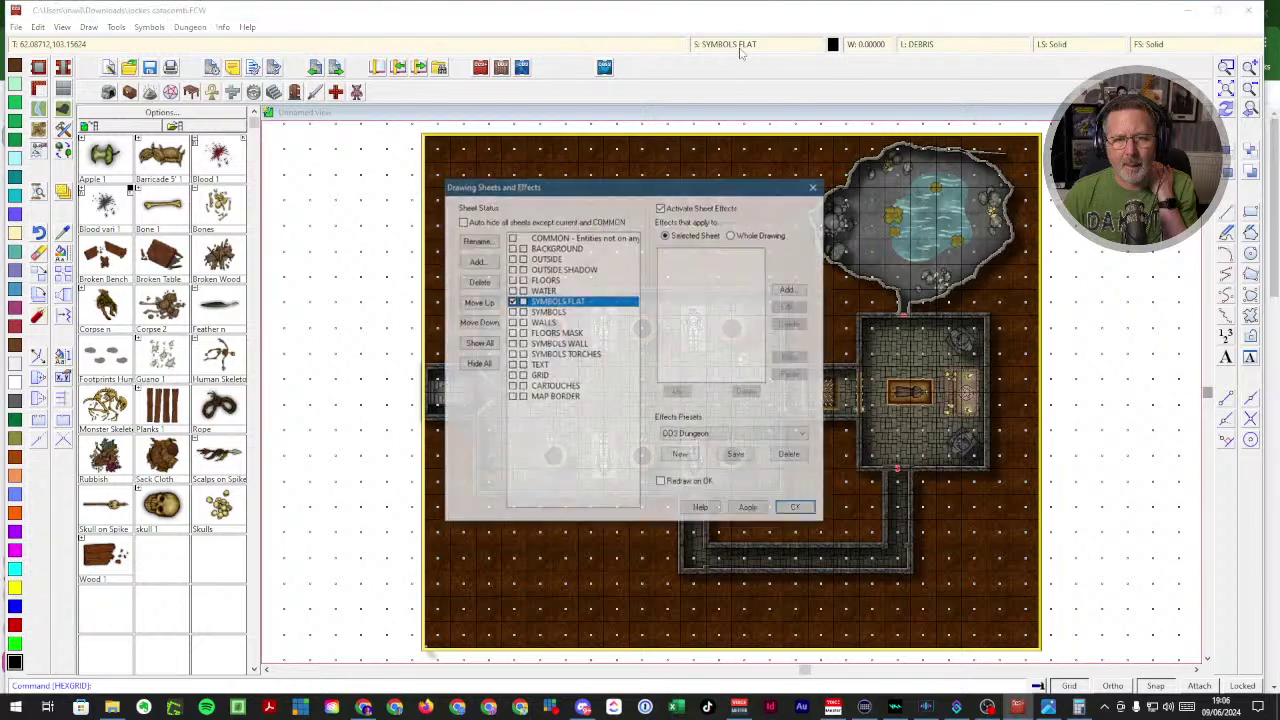
{"action": "left_click", "coordinate": [530, 376]}
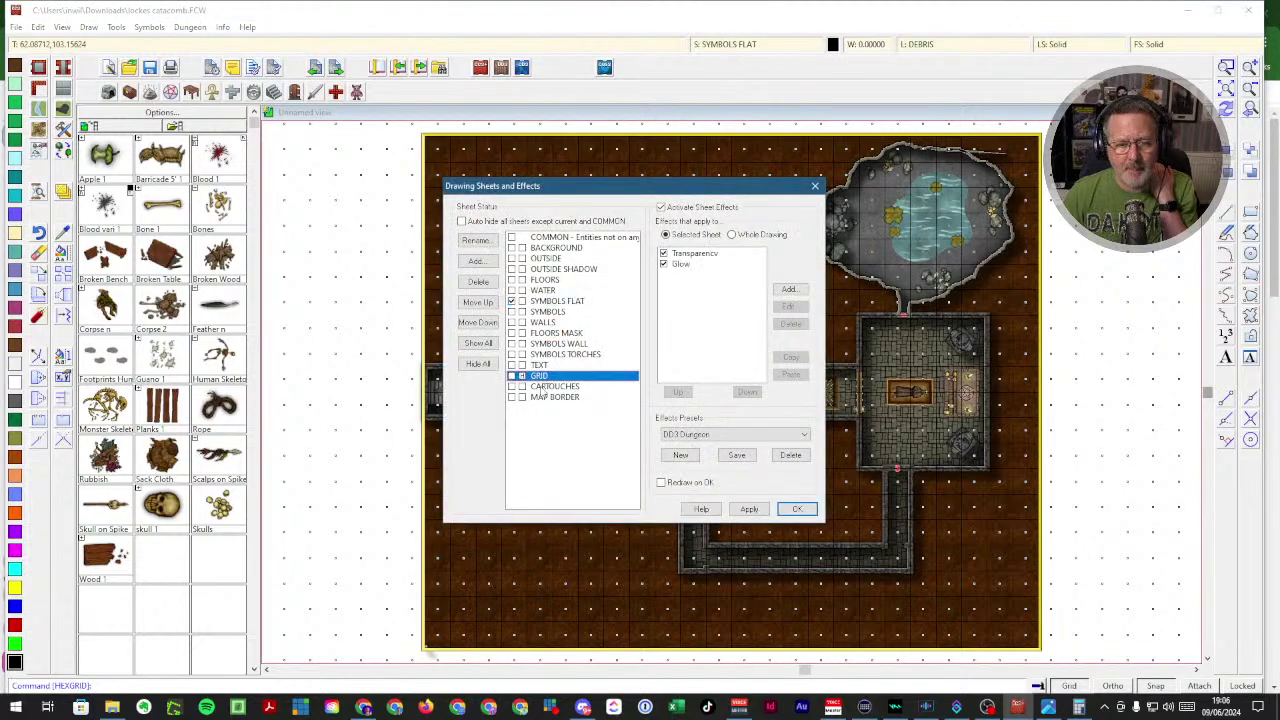
{"action": "left_click", "coordinate": [738, 511]}
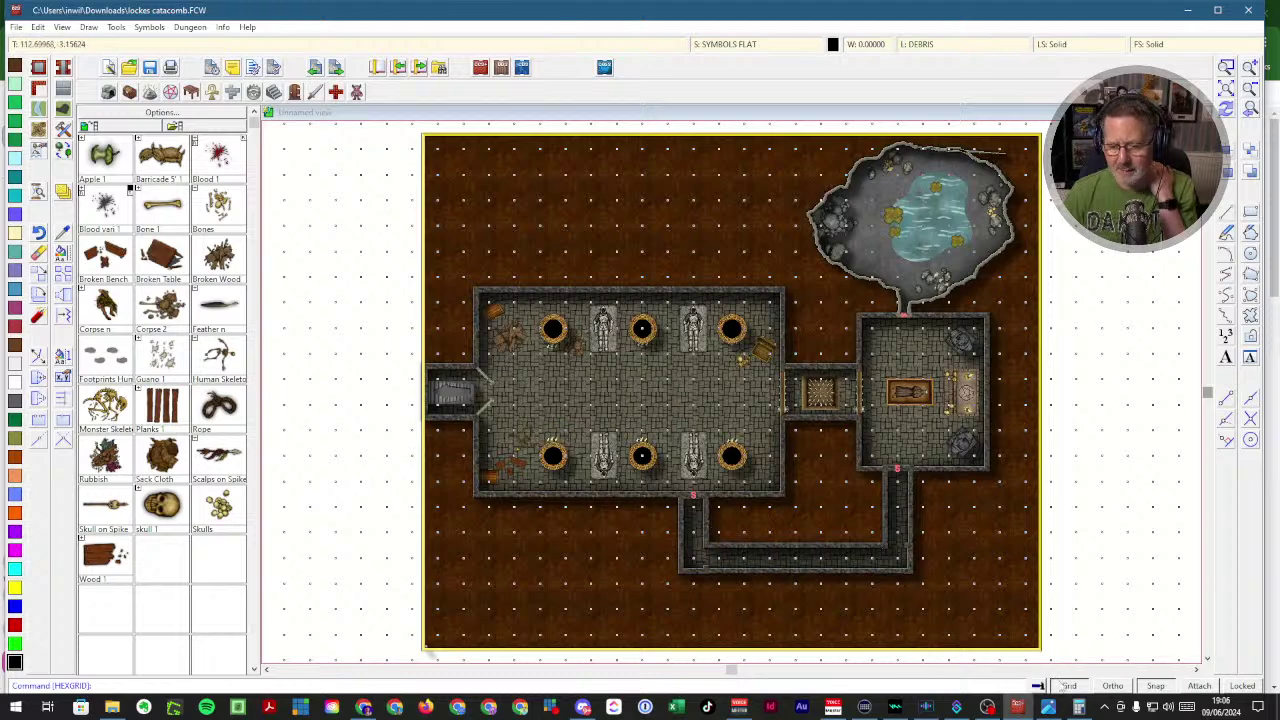
{"action": "left_click", "coordinate": [1070, 687]}
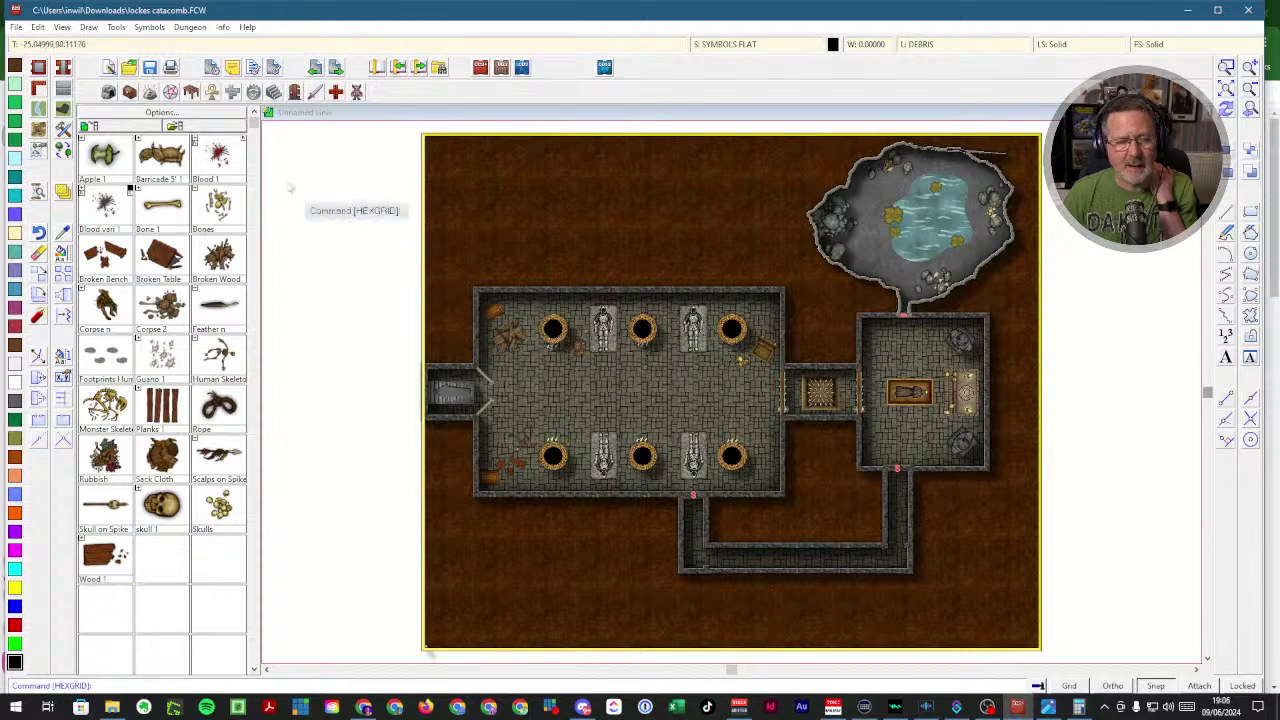
- Start saving the catacomb map as a JPEG Bitmap file and set its pixel height to 1680
{"action": "left_click", "coordinate": [16, 28]}
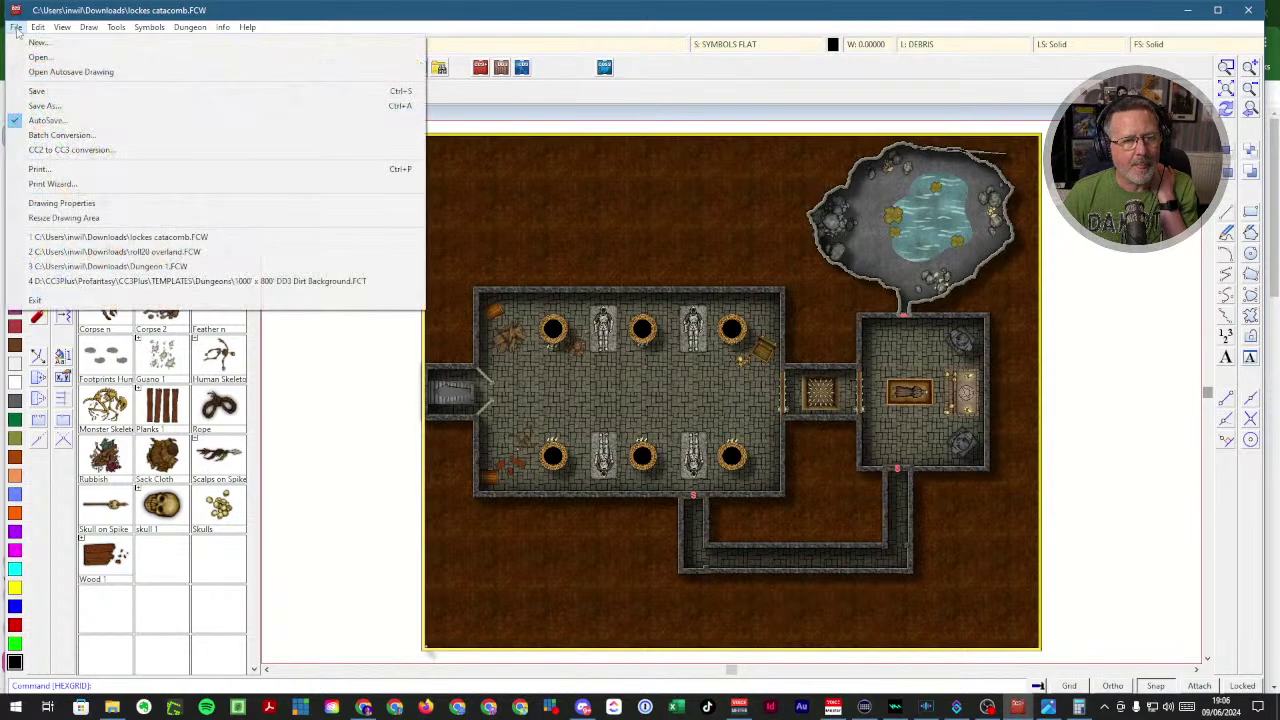
{"action": "left_click", "coordinate": [55, 105]}
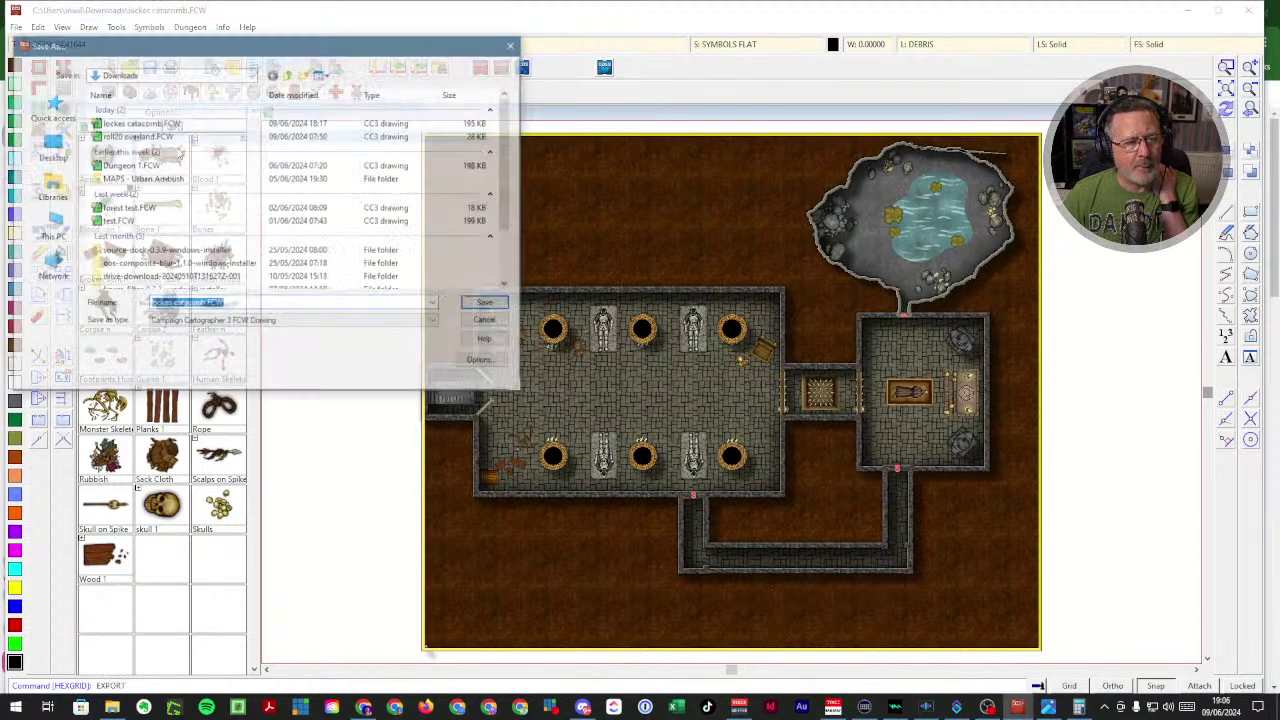
{"action": "left_click", "coordinate": [301, 322]}
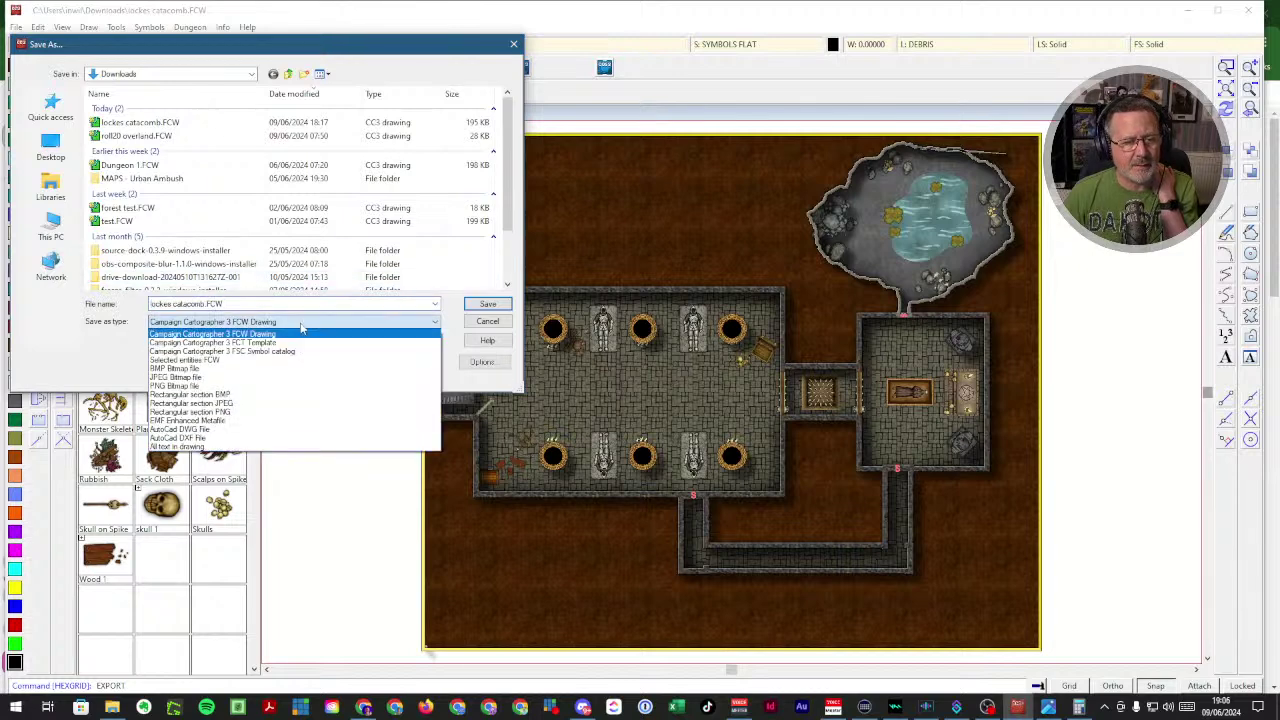
{"action": "left_click", "coordinate": [255, 377]}
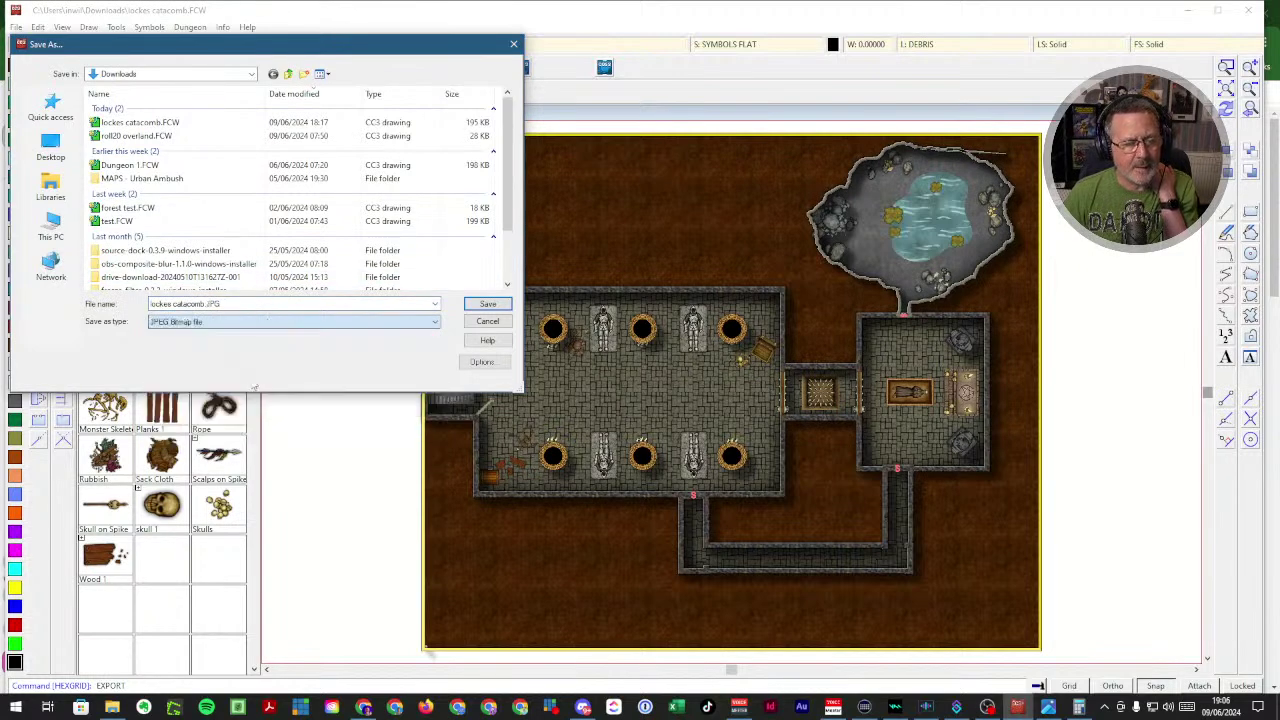
{"action": "left_click", "coordinate": [486, 363]}
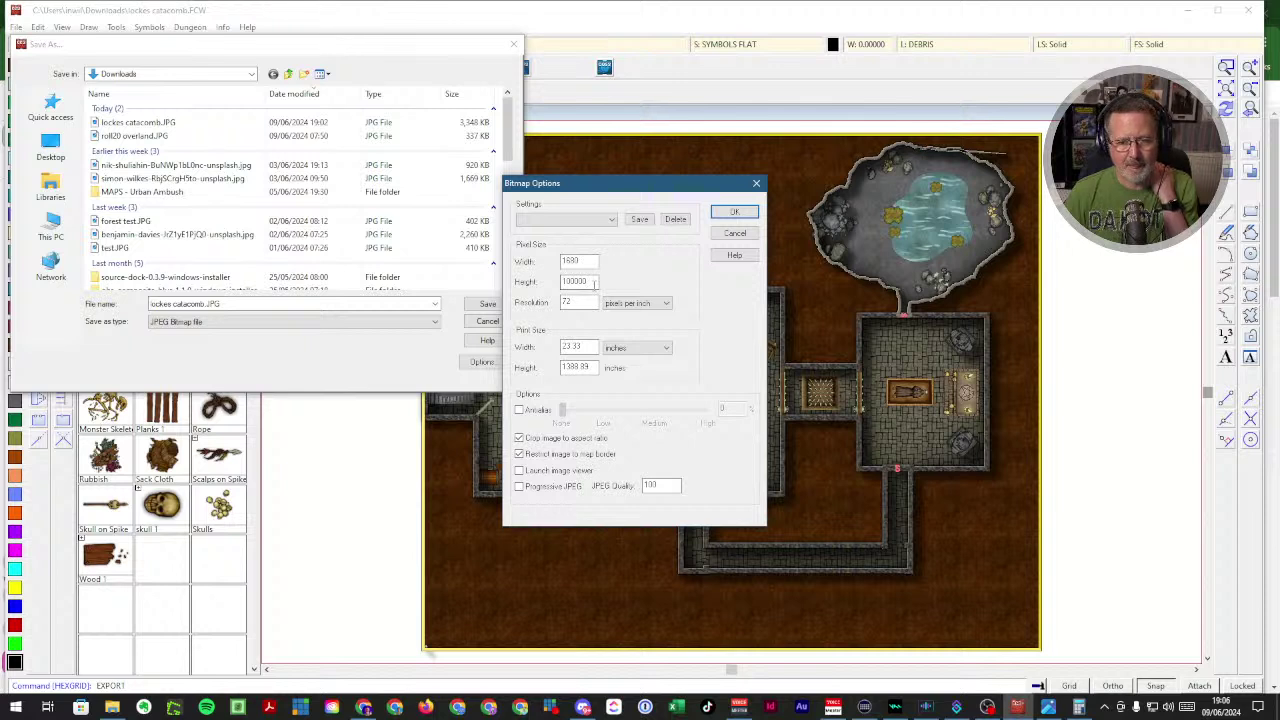
{"action": "double_click", "coordinate": [595, 283]}
{"action": "type", "text": "1680"}
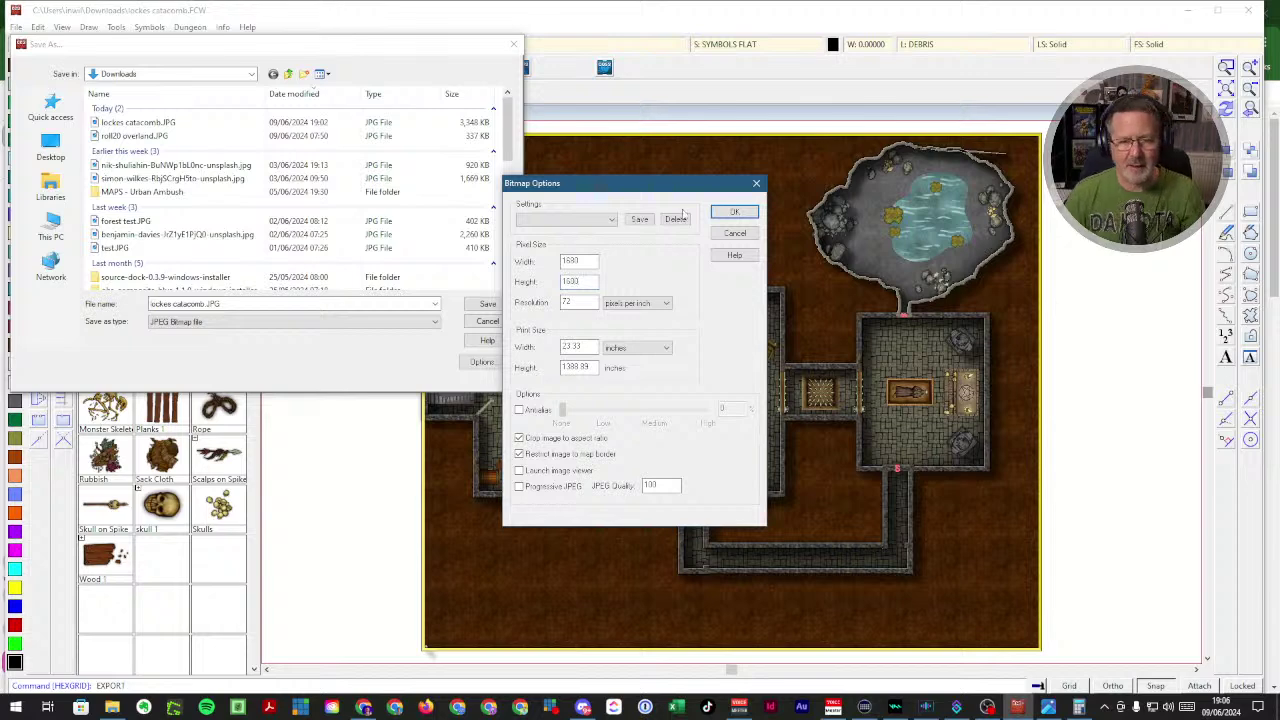
{"action": "left_click", "coordinate": [716, 213]}
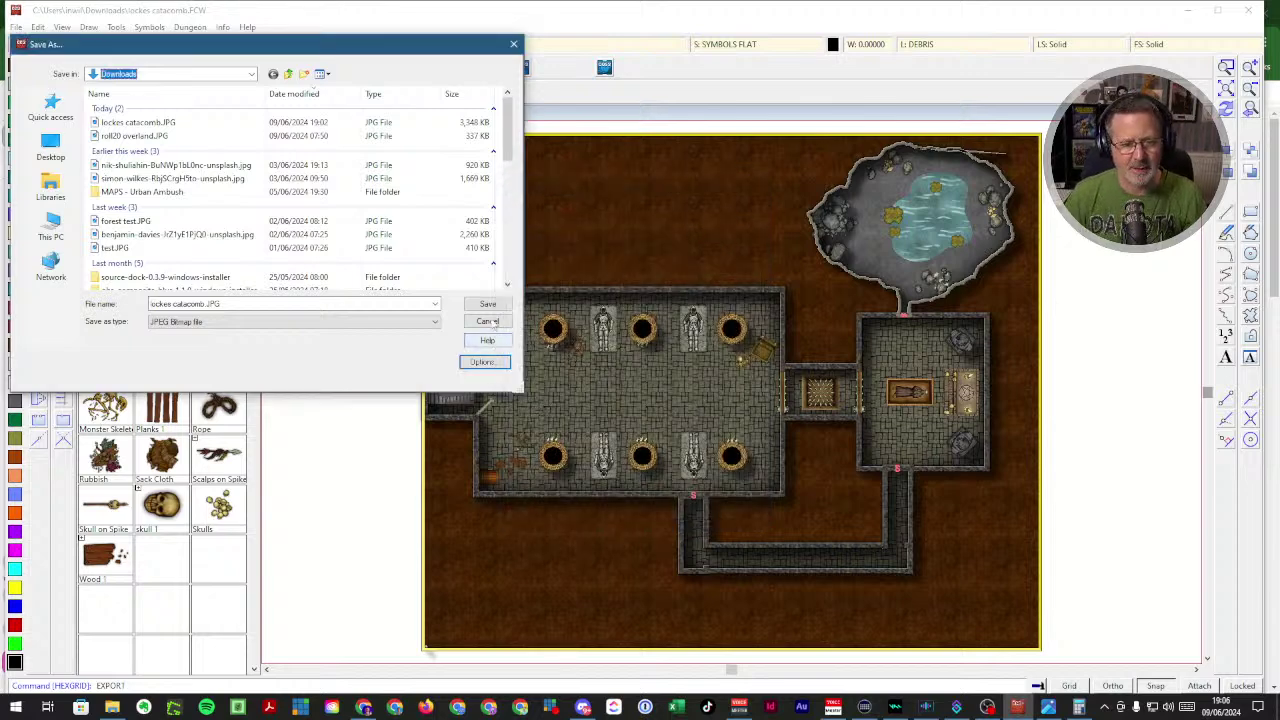
- Export the gridless map over the existing lockes catacomb.JPG in Downloads, confirming the replacement
{"action": "left_click", "coordinate": [190, 122]}
{"action": "left_click", "coordinate": [487, 304]}
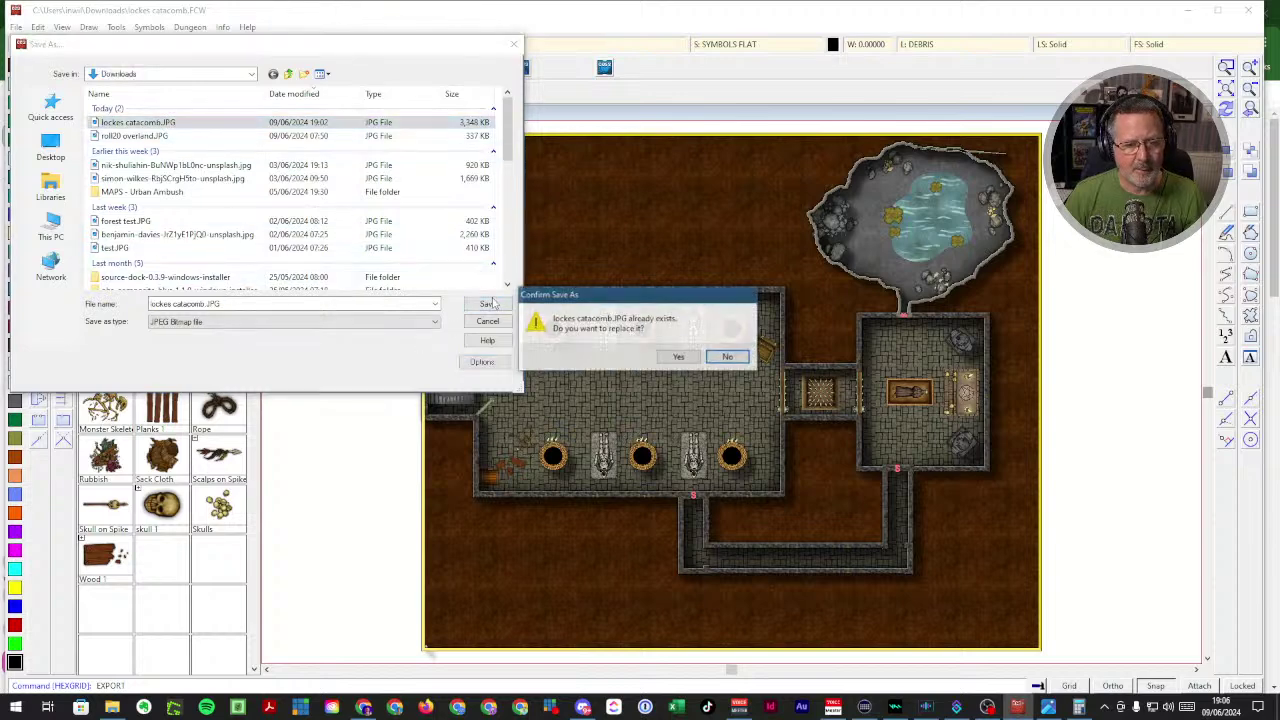
{"action": "left_click", "coordinate": [690, 358]}
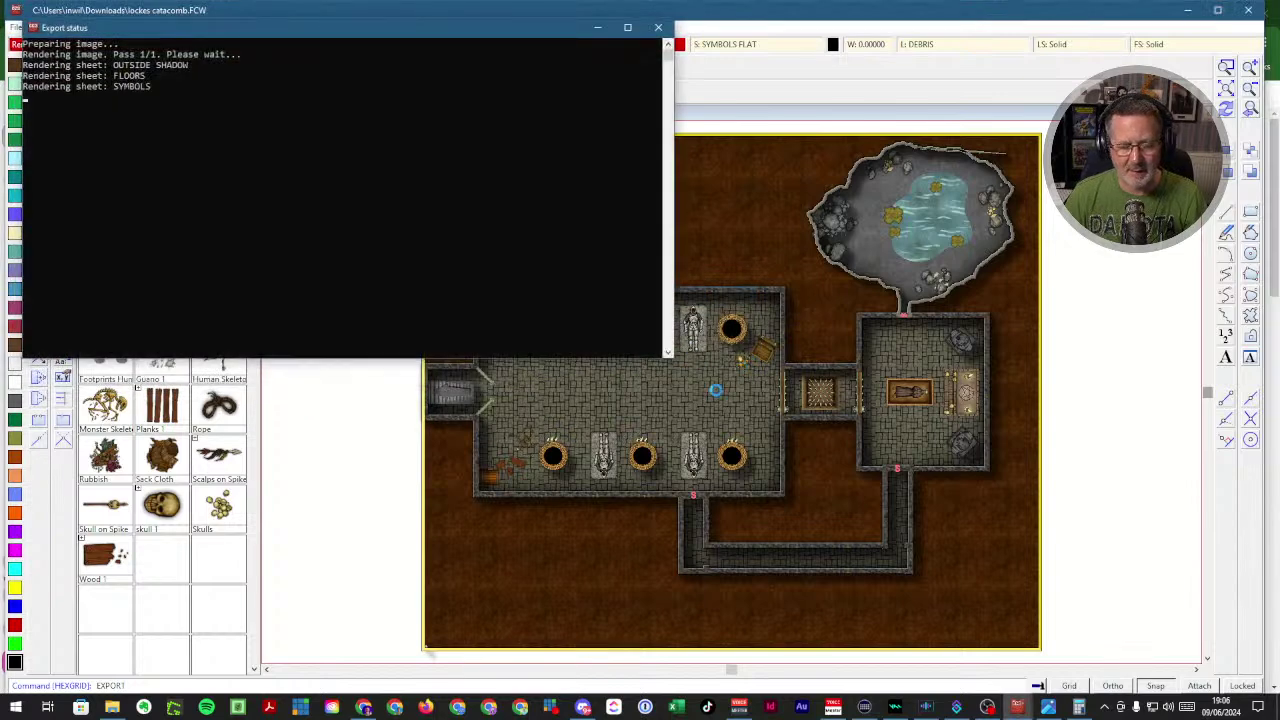
- Switch to Roll20 and delete the old catacomb image from both the page and the recent uploads
{"action": "left_click", "coordinate": [364, 707]}
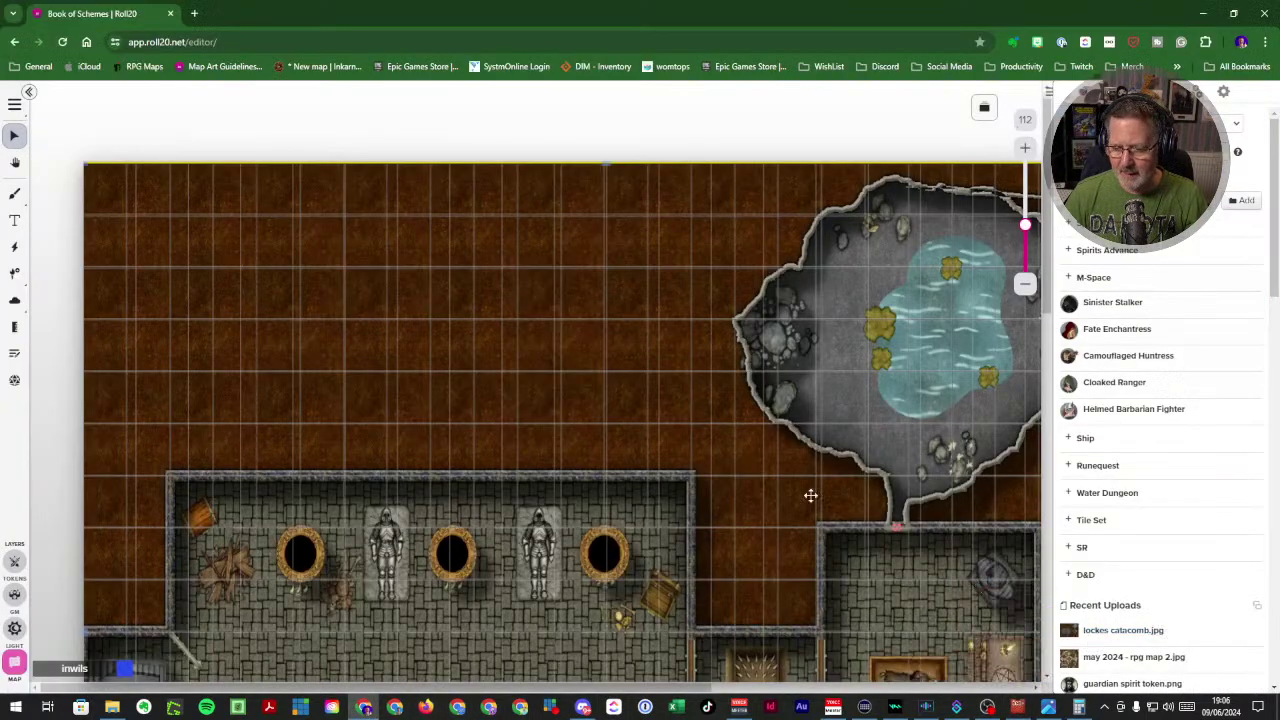
{"action": "key", "text": "Delete"}
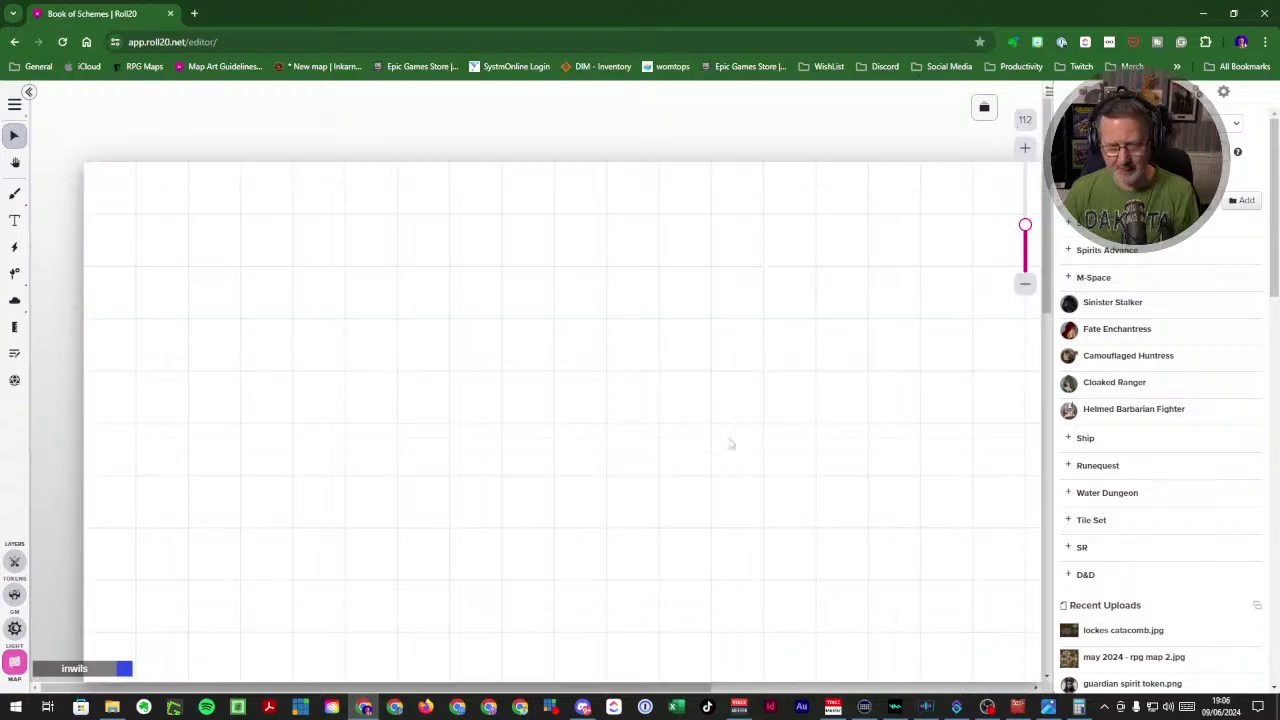
{"action": "right_click", "coordinate": [1102, 632]}
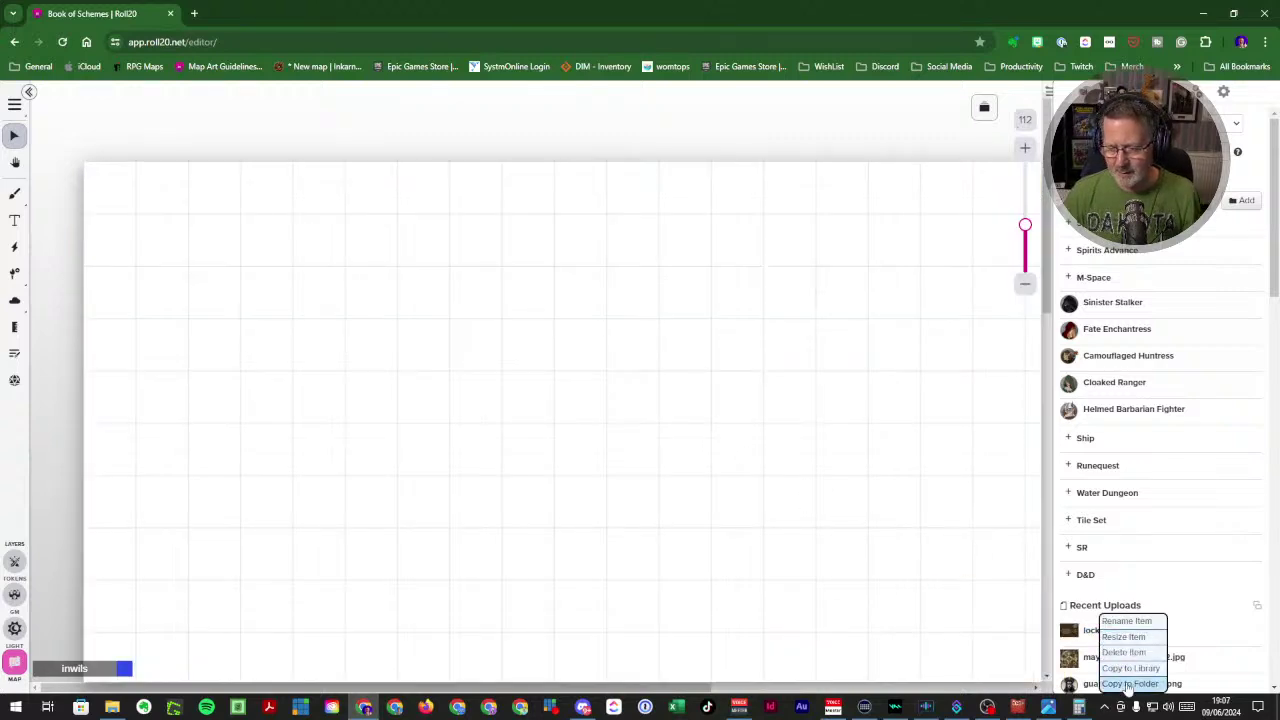
{"action": "left_click", "coordinate": [1120, 652]}
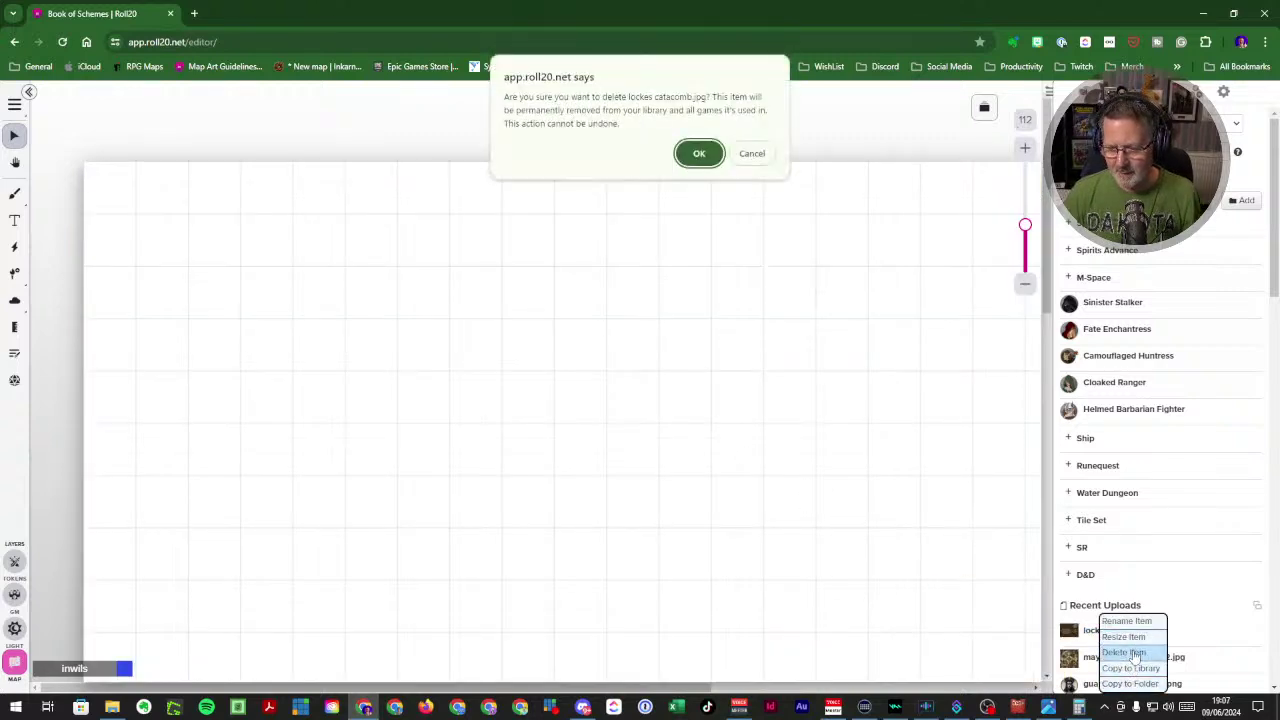
{"action": "left_click", "coordinate": [703, 155]}
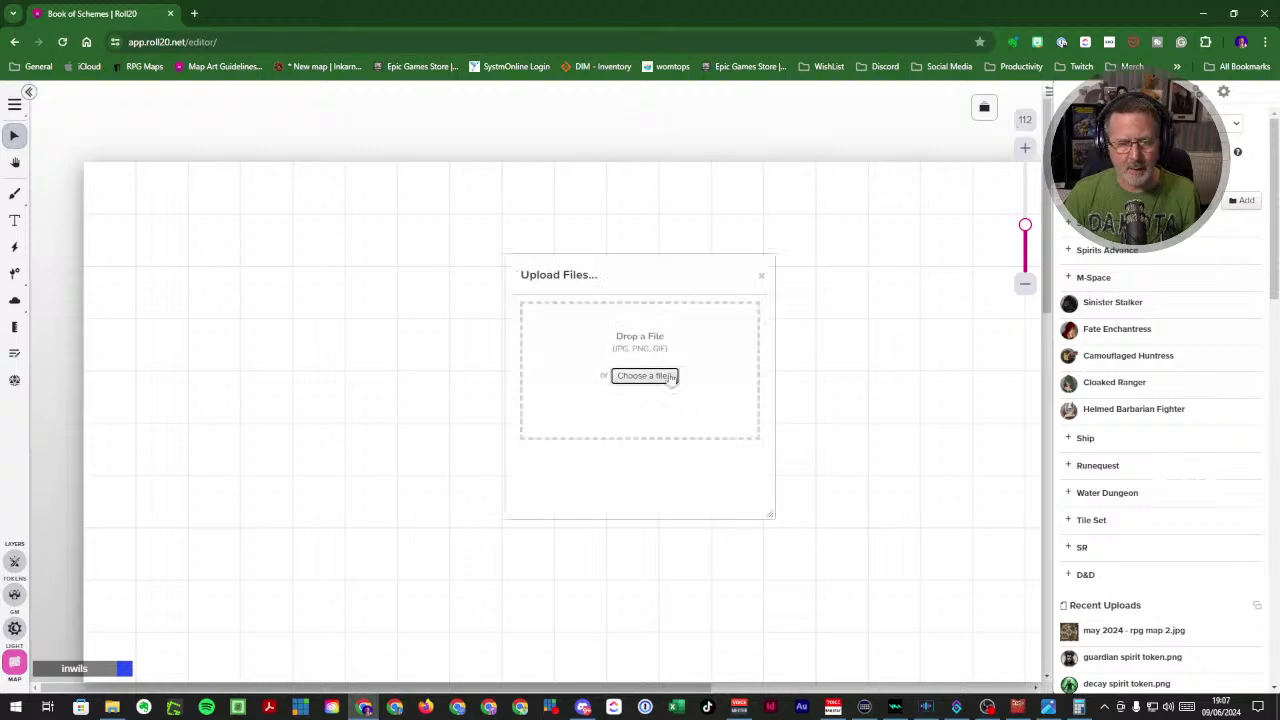
- Upload the re-exported lockes catacomb.JPG from Downloads to the art library and close the upload window
{"action": "left_click", "coordinate": [668, 375]}
{"action": "left_click", "coordinate": [155, 128]}
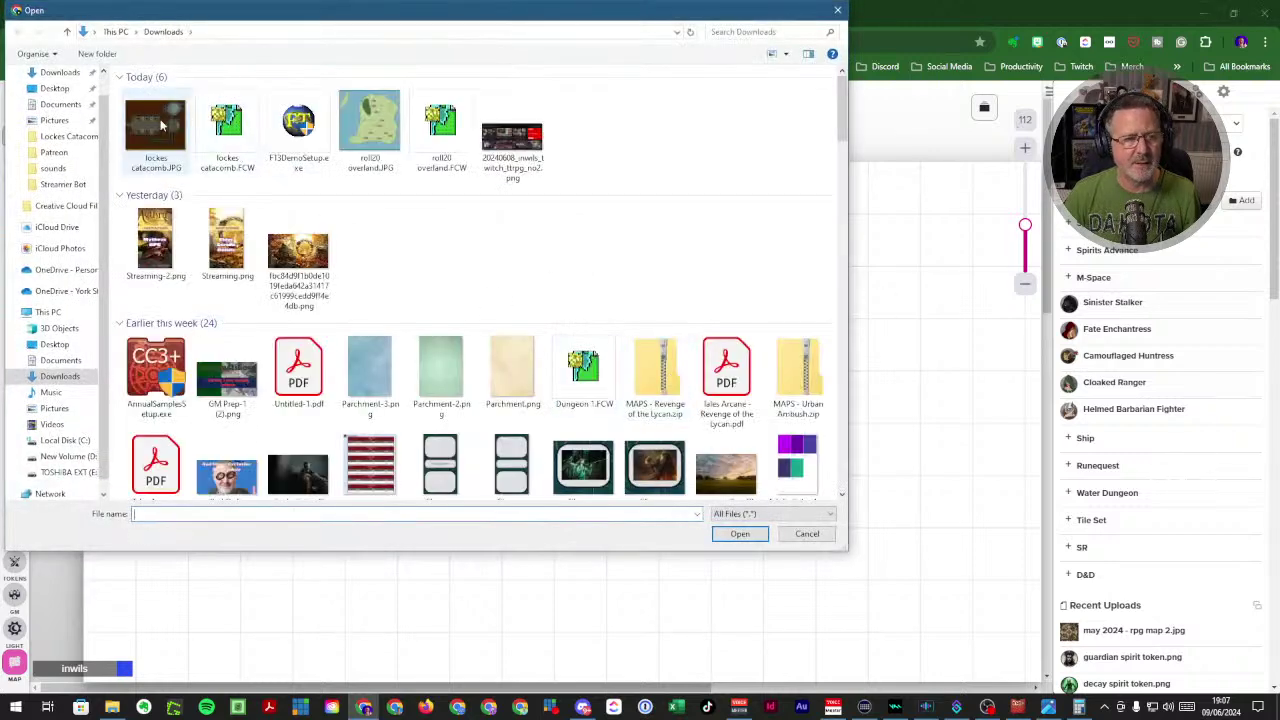
{"action": "left_click", "coordinate": [740, 534]}
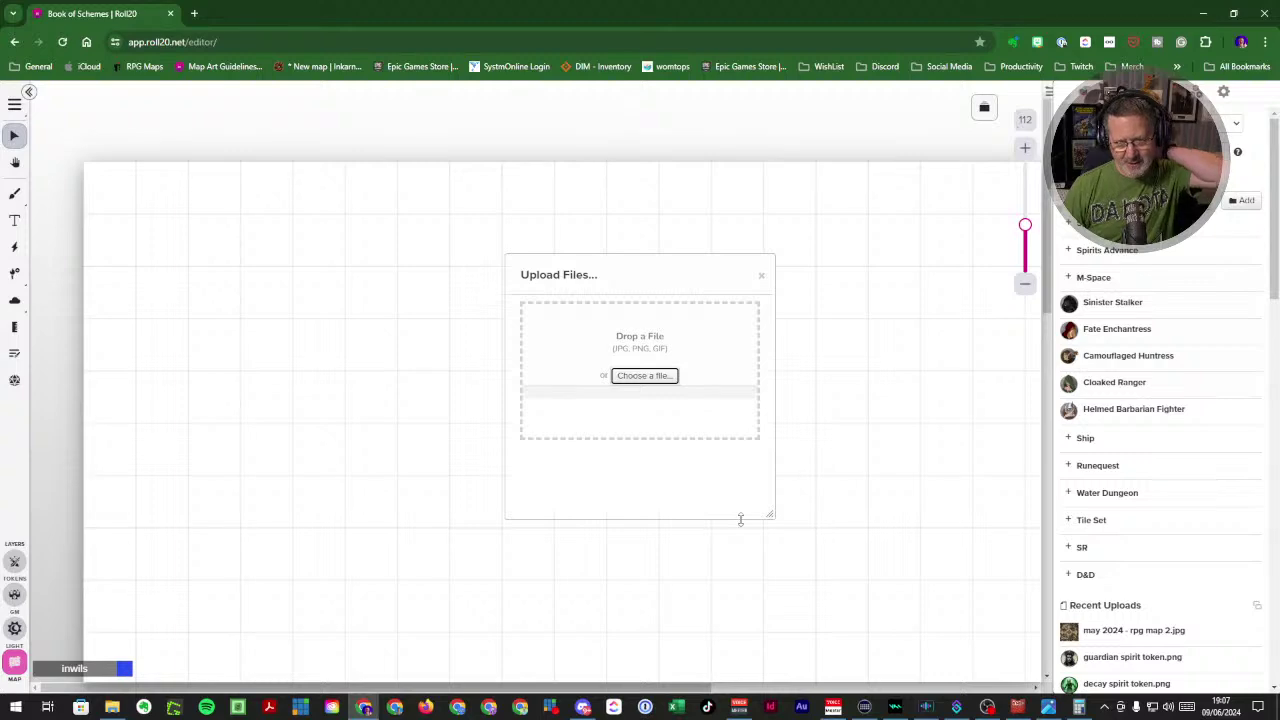
{"action": "left_click", "coordinate": [661, 387]}
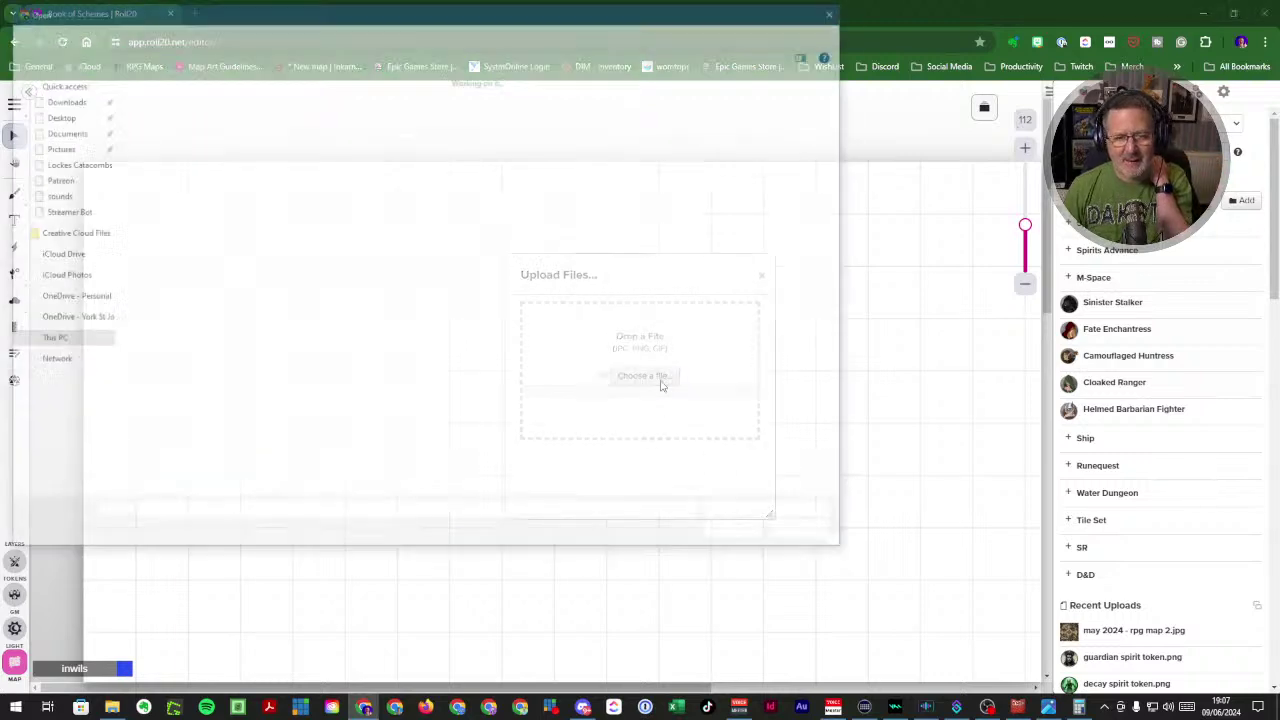
{"action": "left_click", "coordinate": [163, 147]}
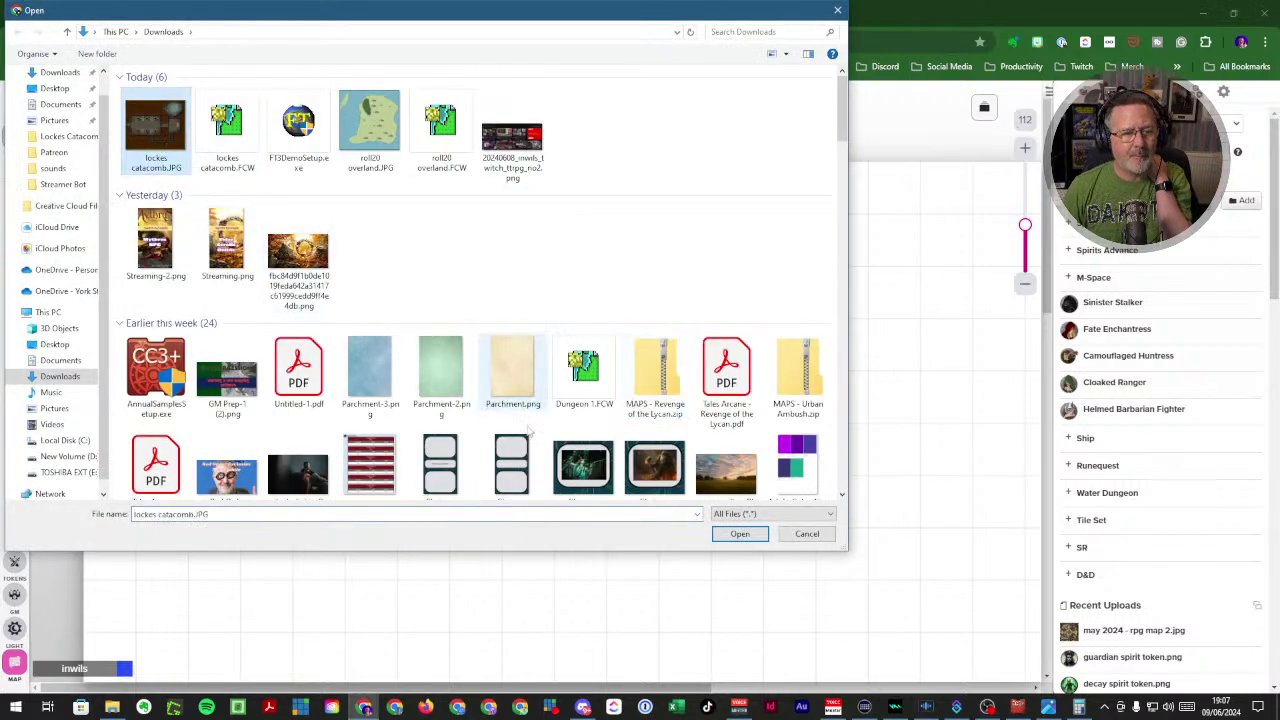
{"action": "left_click", "coordinate": [740, 533]}
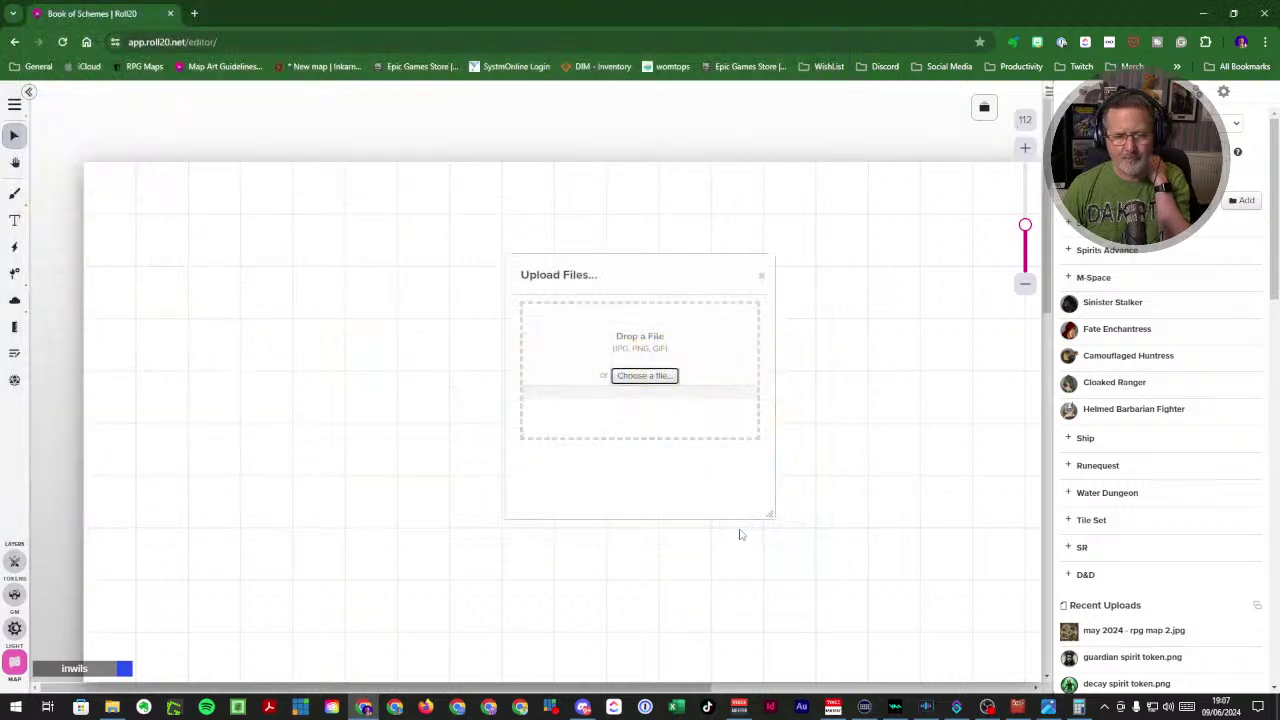
{"action": "left_click", "coordinate": [761, 276]}
- Place the uploaded lockes catacomb.jpg at the page's upper-left corner and enlarge it from its lower-right corner
{"action": "mouse_move", "coordinate": [1104, 636]}
{"action": "left_click_drag", "start_coordinate": [1104, 636], "coordinate": [126, 180]}
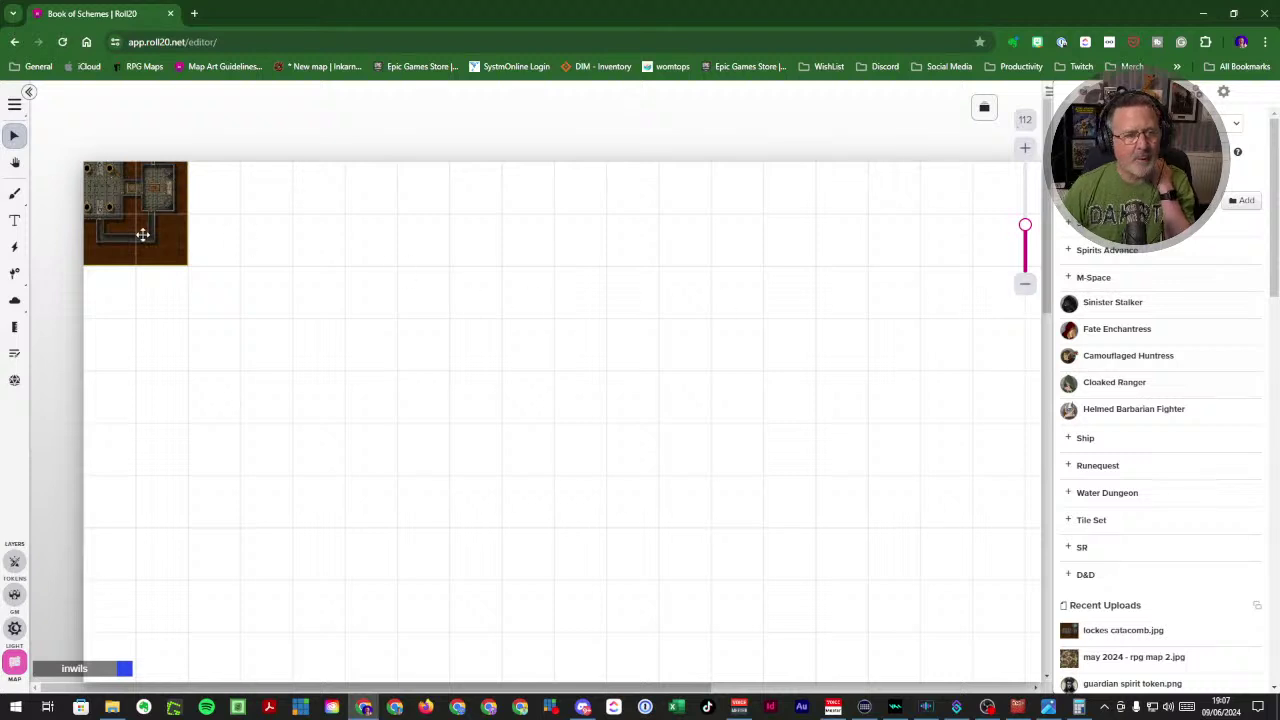
{"action": "mouse_move", "coordinate": [191, 286]}
{"action": "left_mouse_down"}
{"action": "mouse_move", "coordinate": [210, 300]}
{"action": "mouse_move", "coordinate": [195, 291]}
{"action": "left_mouse_up"}
{"action": "left_click_drag", "start_coordinate": [243, 326], "coordinate": [758, 656]}
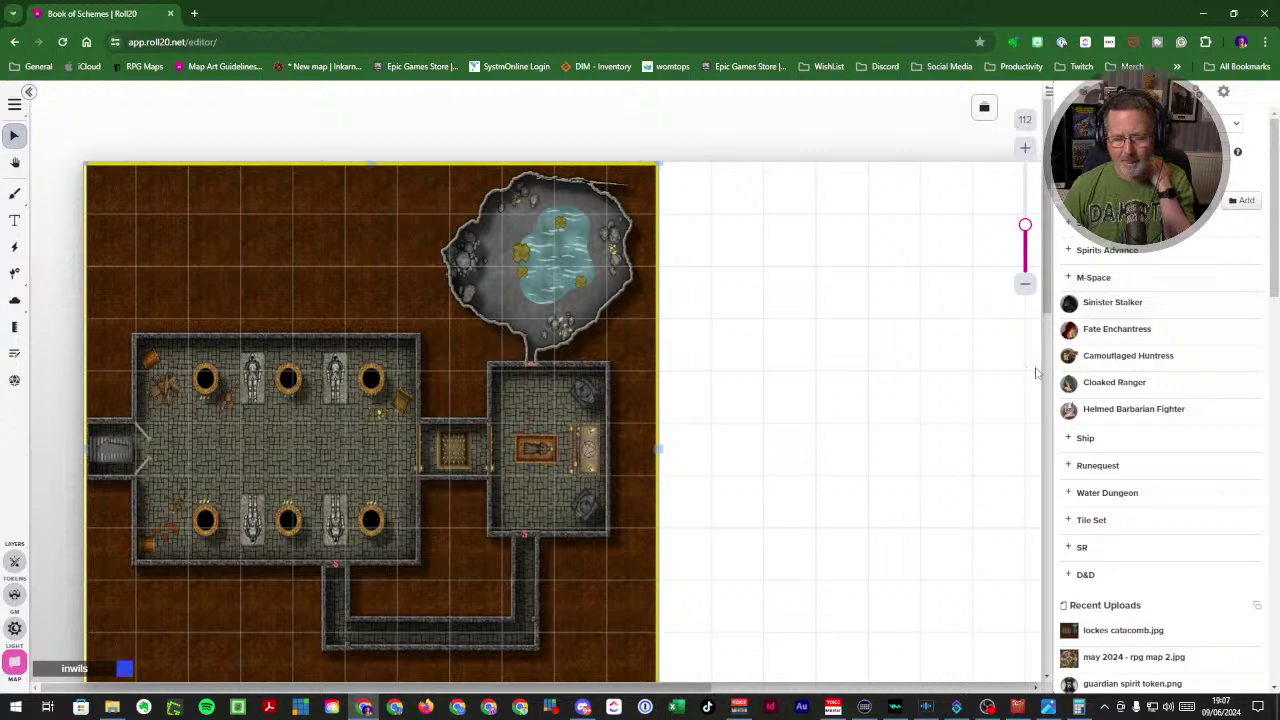
{"action": "left_click", "coordinate": [1025, 287]}
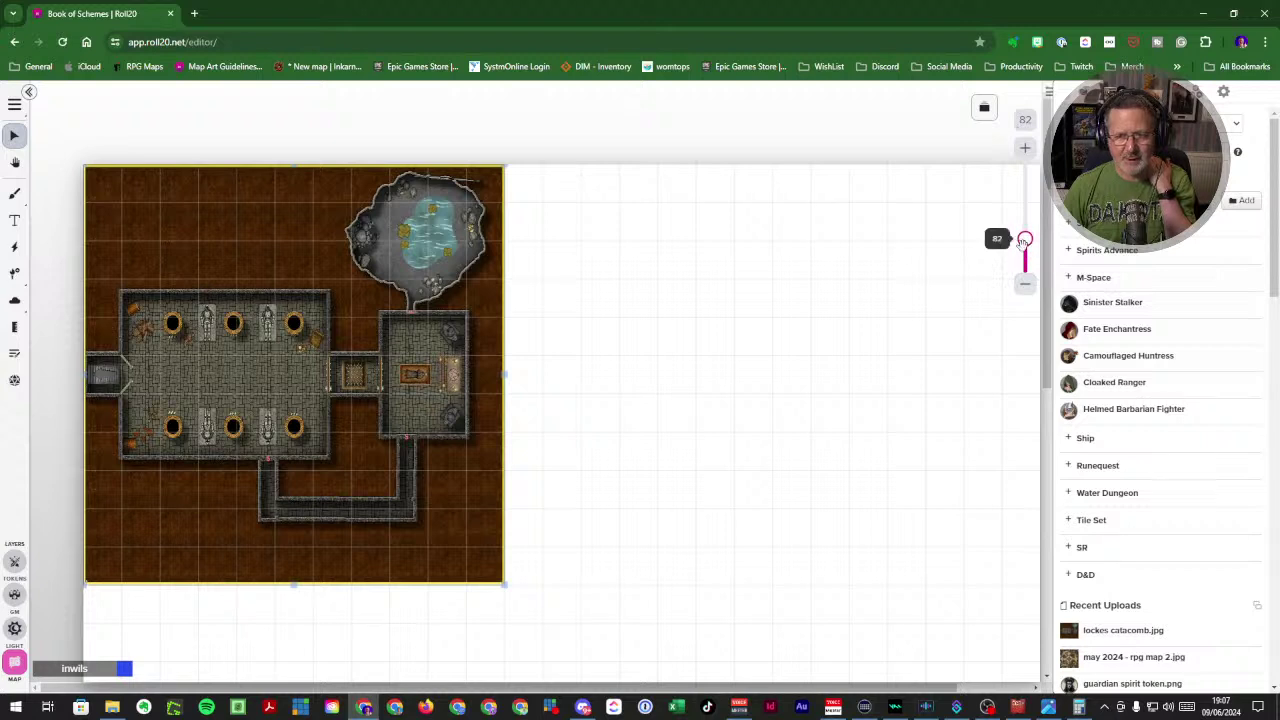
- Assign the catacomb image to the Map Layer and make that layer the active one
{"action": "right_click", "coordinate": [351, 431]}
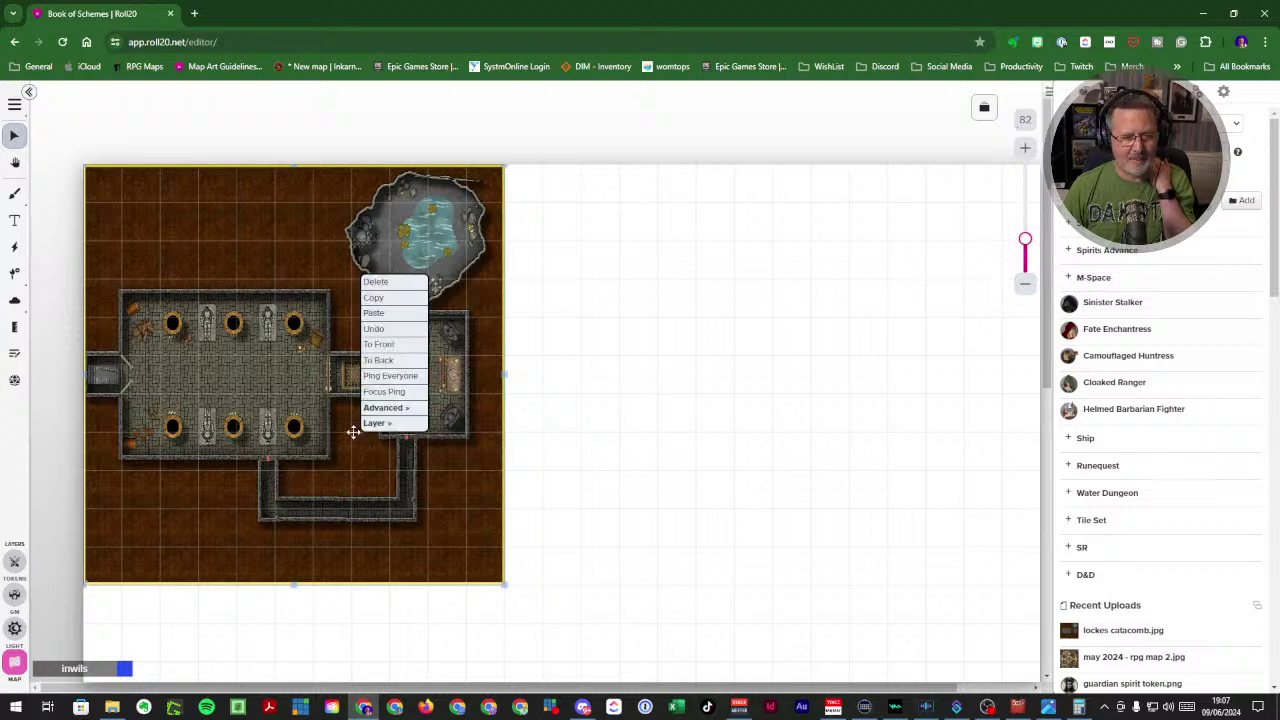
{"action": "mouse_move", "coordinate": [385, 425]}
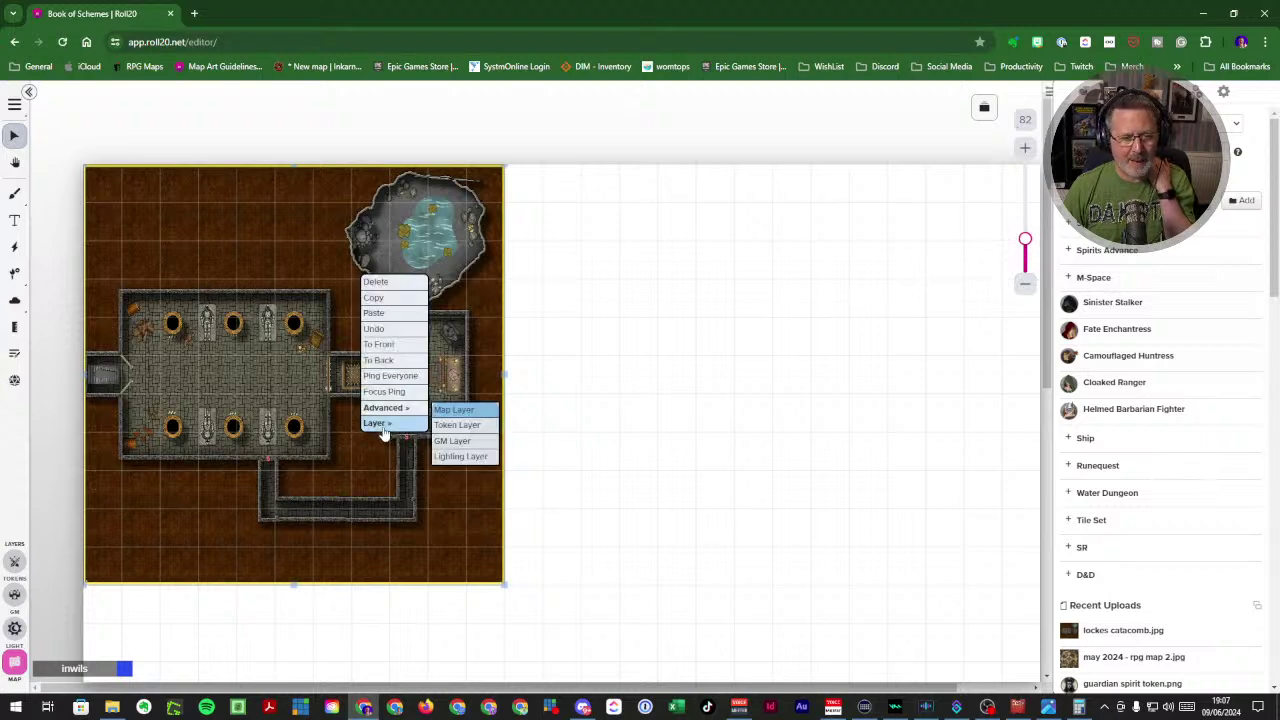
{"action": "left_click", "coordinate": [453, 411]}
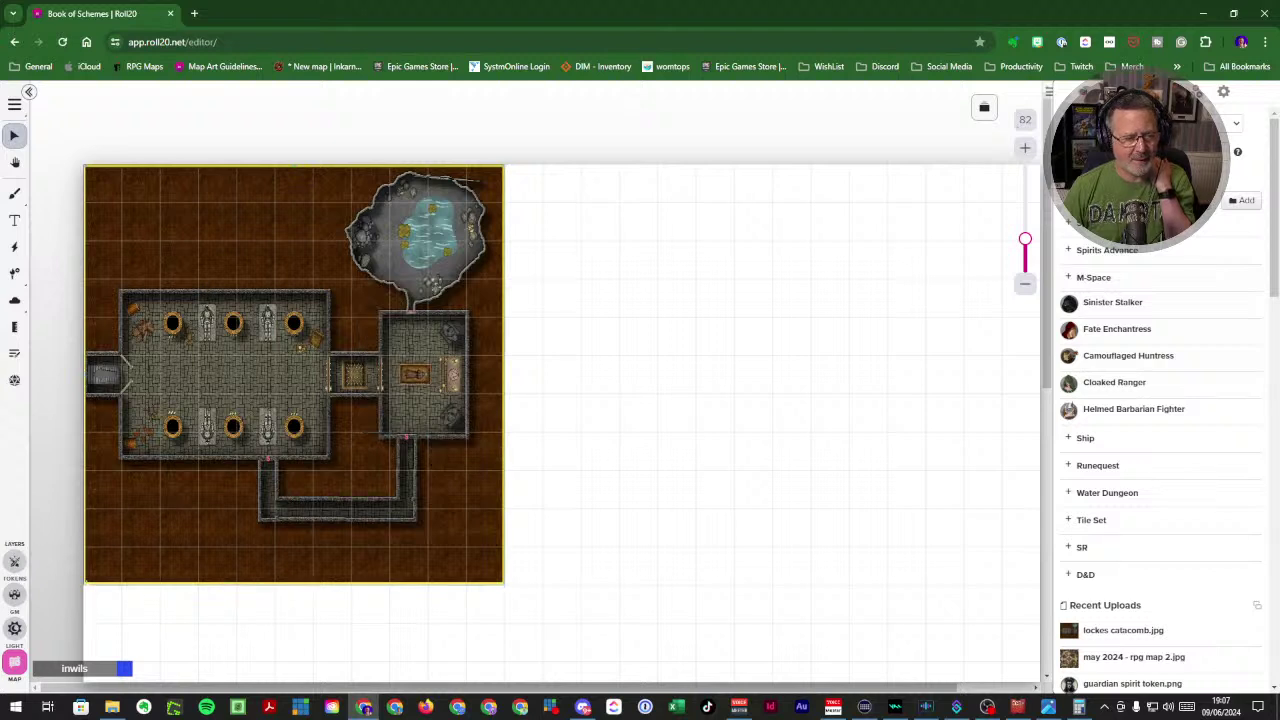
{"action": "left_click", "coordinate": [15, 563]}
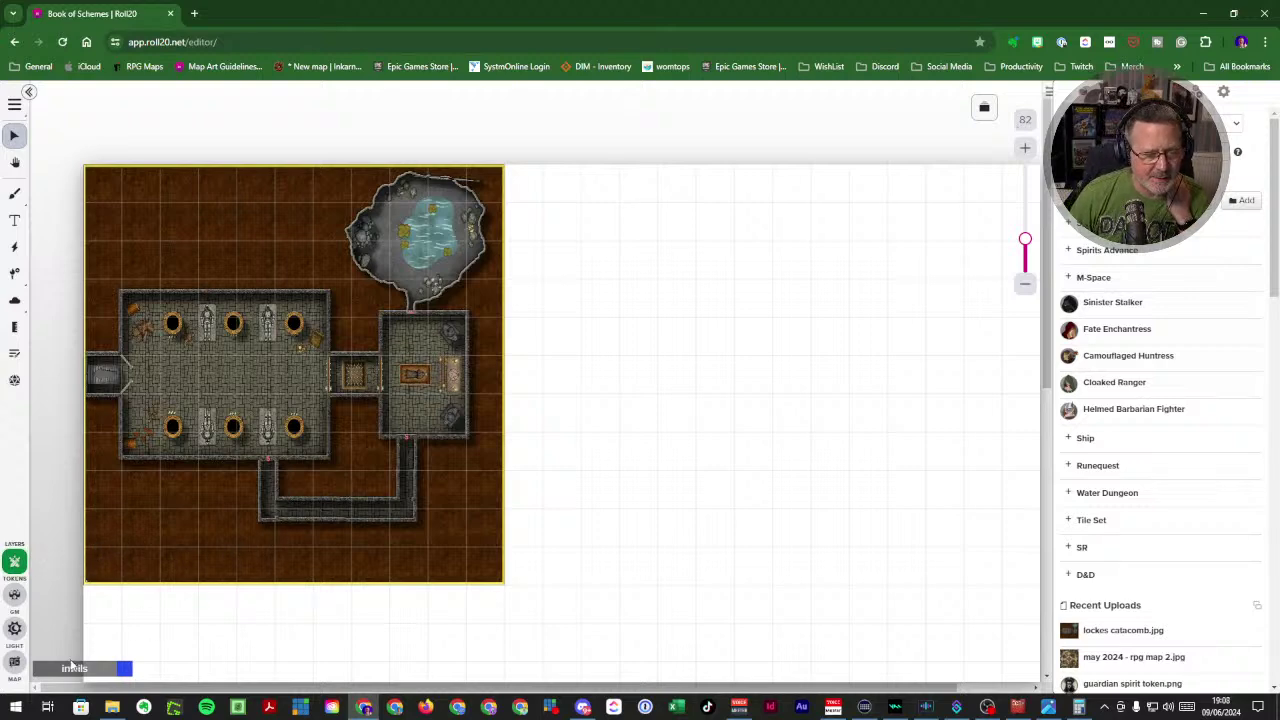
{"action": "left_click", "coordinate": [14, 662]}
- Enlarge the catacomb image away from the page edge and move it back against the page's upper-left corner
{"action": "left_click_drag", "start_coordinate": [309, 494], "coordinate": [537, 532]}
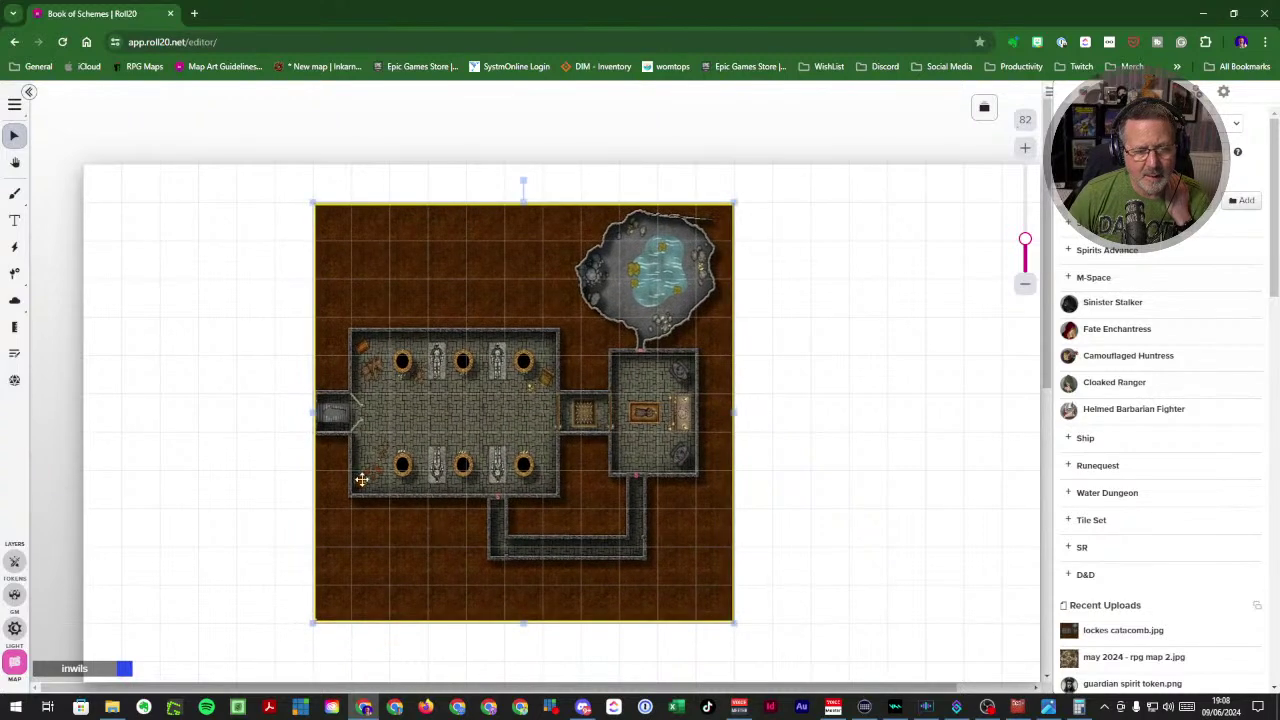
{"action": "left_click_drag", "start_coordinate": [734, 623], "coordinate": [886, 718]}
{"action": "left_click_drag", "start_coordinate": [723, 385], "coordinate": [482, 344]}
- Stretch the catacomb image further from its lower-right corner so its edges follow the page grid
{"action": "scroll", "coordinate": [835, 453], "scroll_direction": "down", "scroll_amount": 2}
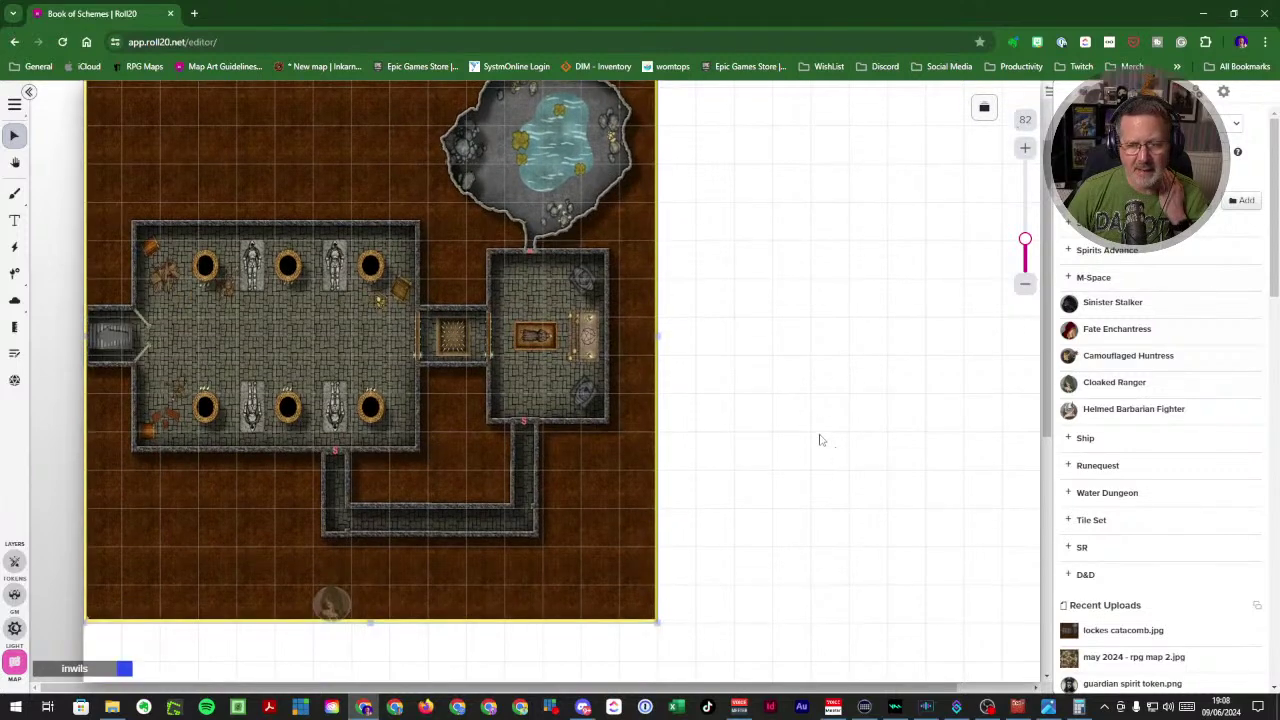
{"action": "scroll", "coordinate": [690, 628], "scroll_direction": "down", "scroll_amount": 1}
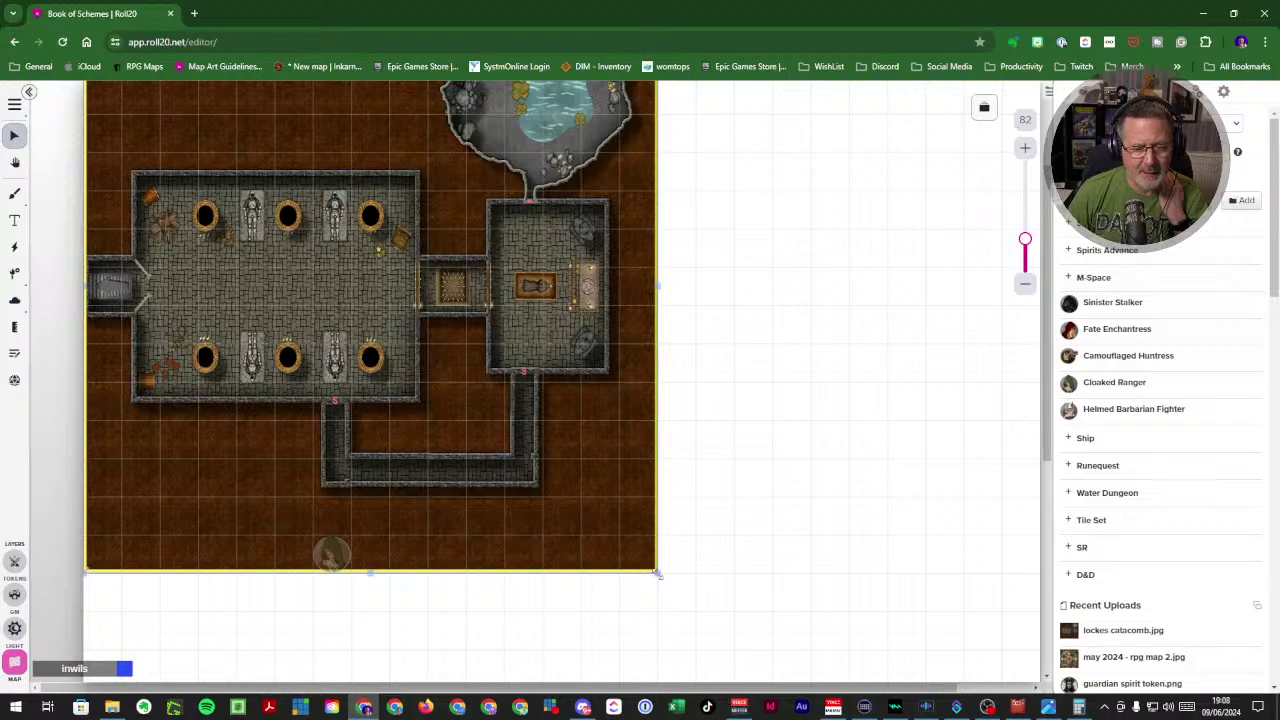
{"action": "left_click_drag", "start_coordinate": [658, 575], "coordinate": [750, 642]}
{"action": "scroll", "coordinate": [797, 630], "scroll_direction": "down", "scroll_amount": 1}
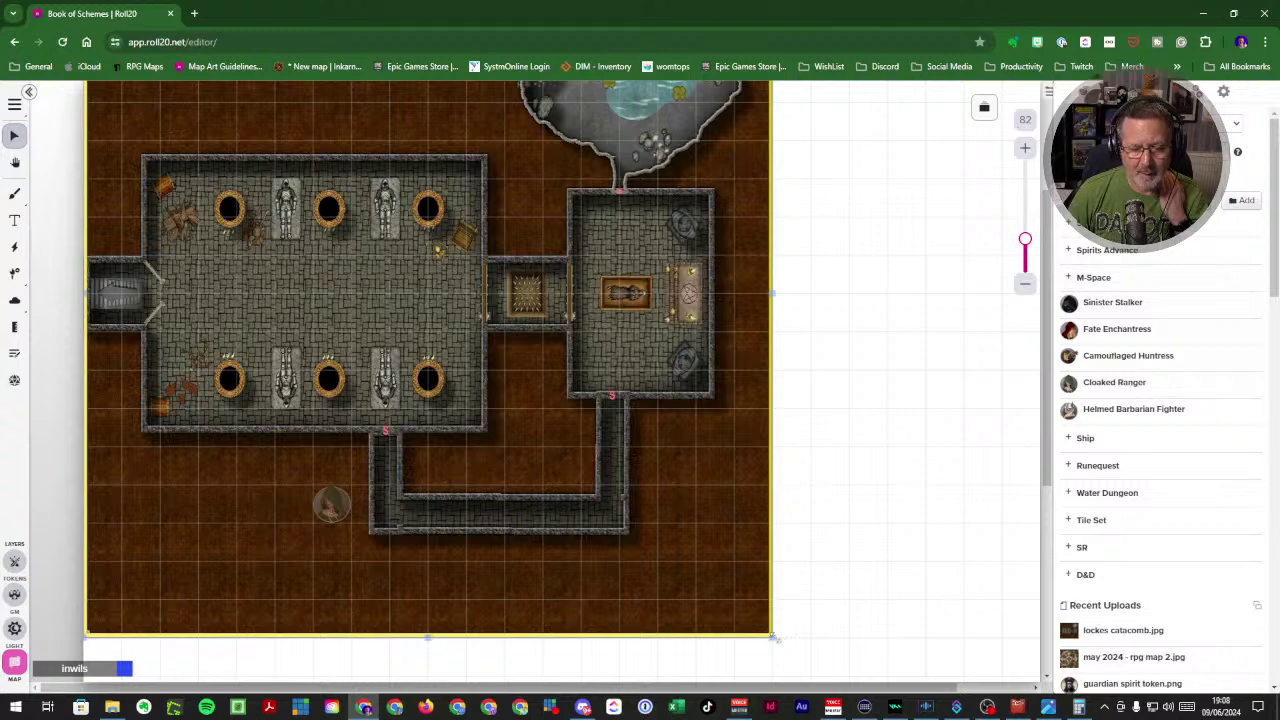
- Try to fine-tune the catacomb image's size from its lower-right corner, cancelling the token settings
{"action": "left_click_drag", "start_coordinate": [773, 637], "coordinate": [768, 634]}
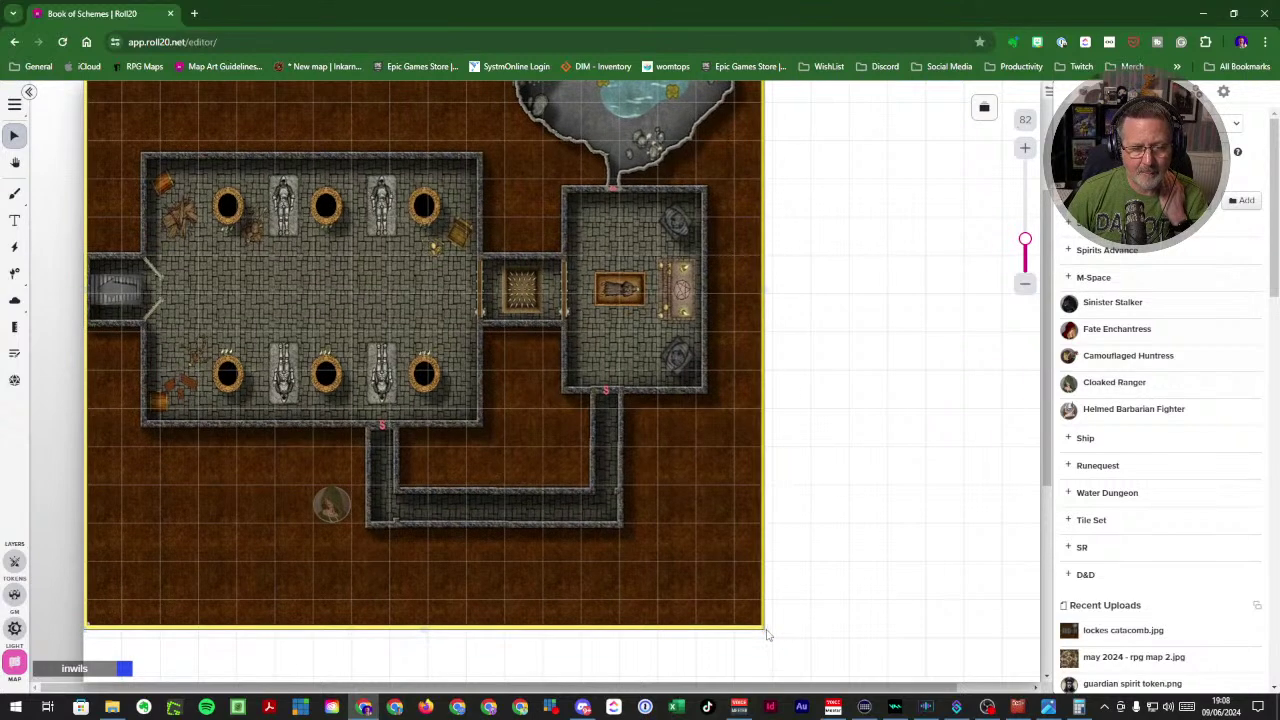
{"action": "left_click_drag", "start_coordinate": [767, 634], "coordinate": [768, 634]}
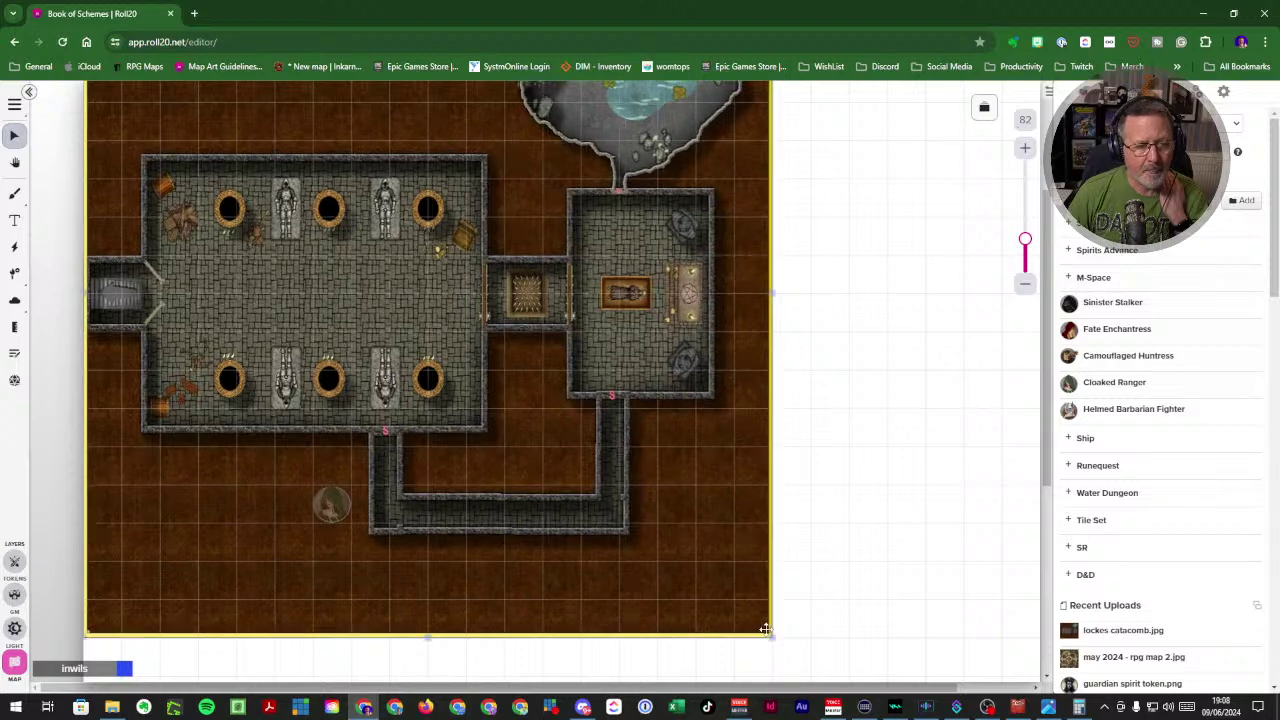
{"action": "double_click", "coordinate": [766, 630]}
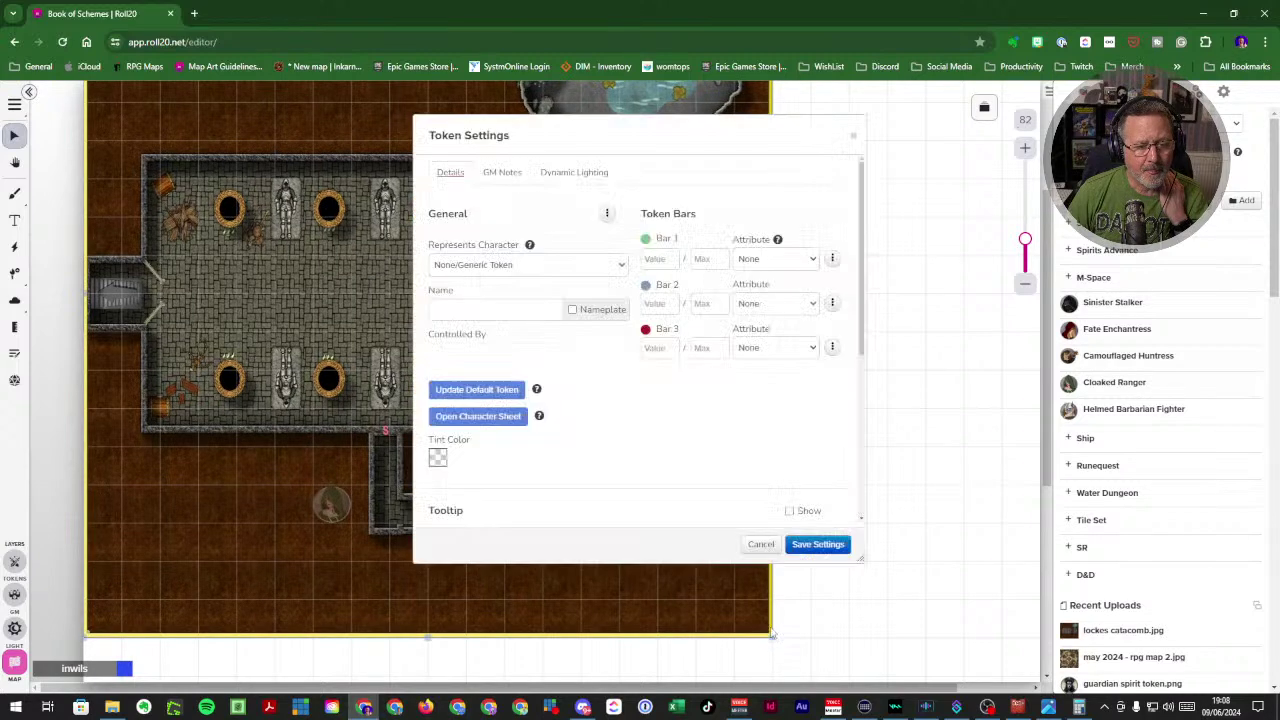
{"action": "left_click", "coordinate": [761, 544]}
- Enlarge the catacomb image from its lower-right corner until it spans nearly the full visible page width
{"action": "scroll", "coordinate": [650, 550], "scroll_direction": "down", "scroll_amount": 4}
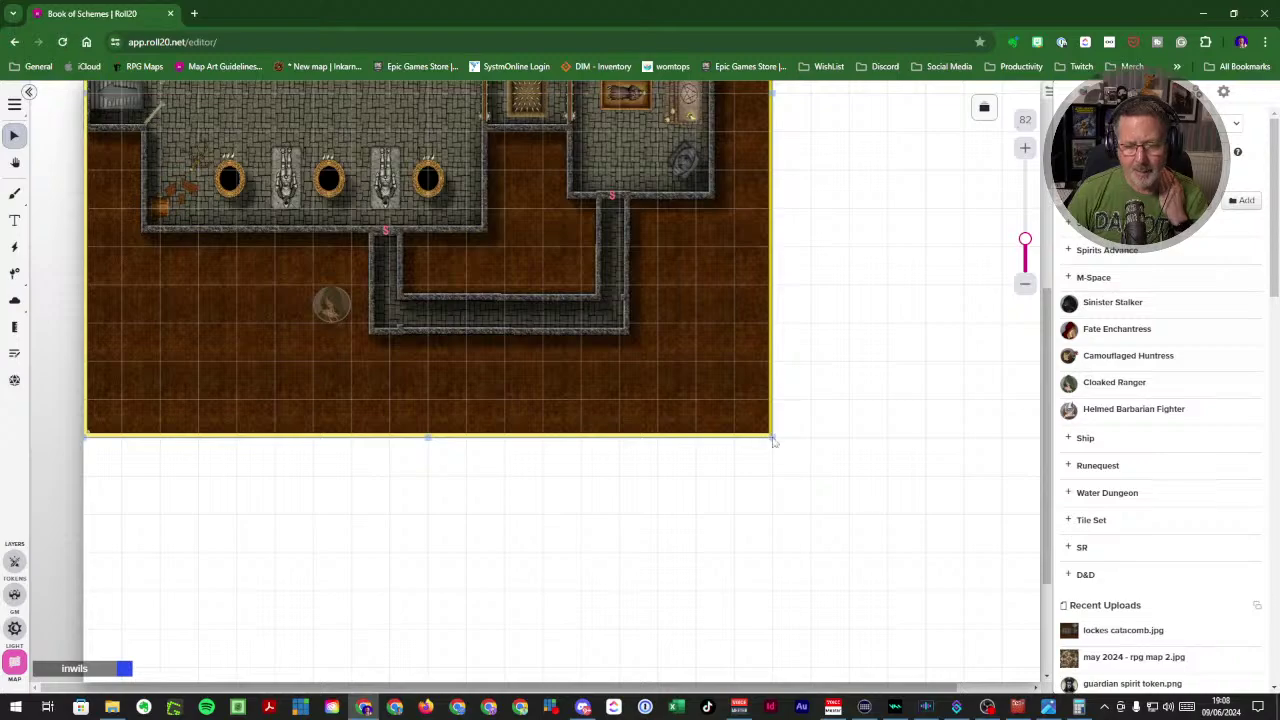
{"action": "left_click_drag", "start_coordinate": [771, 437], "coordinate": [1033, 705]}
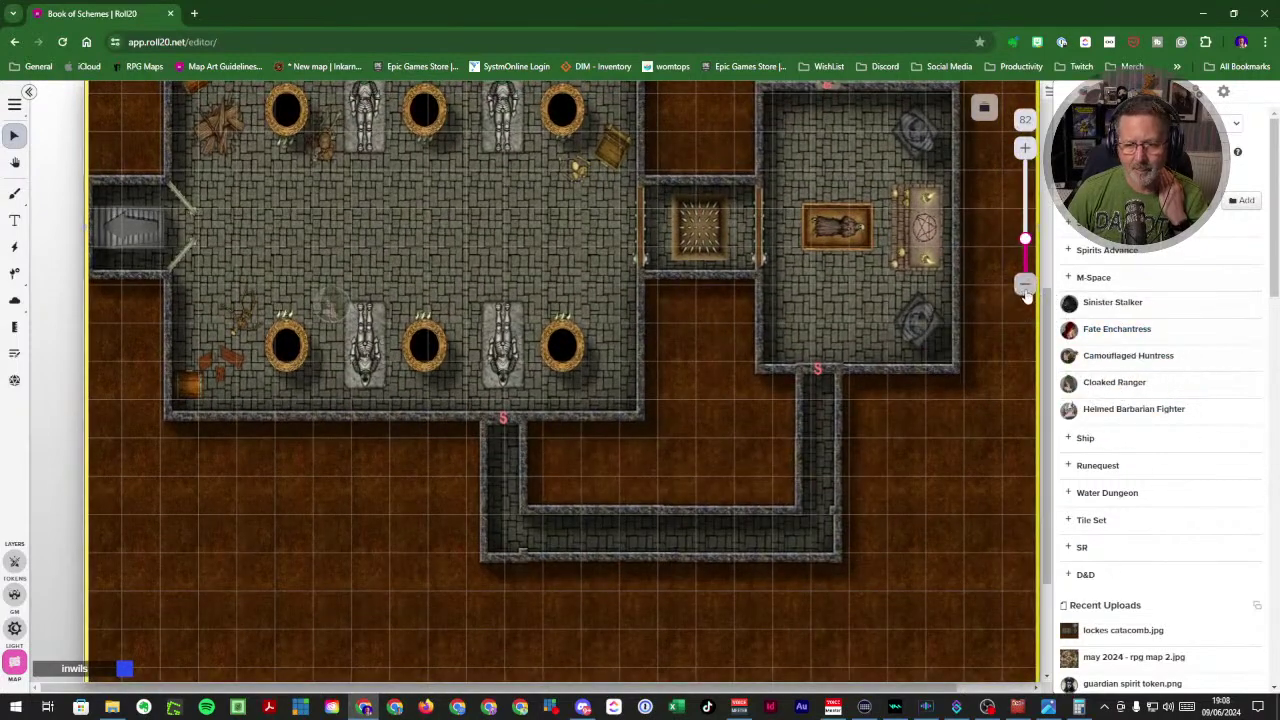
- Shrink the catacomb image from its lower-right corner so a blank strip of page remains beside and below it
{"action": "left_click", "coordinate": [1026, 286]}
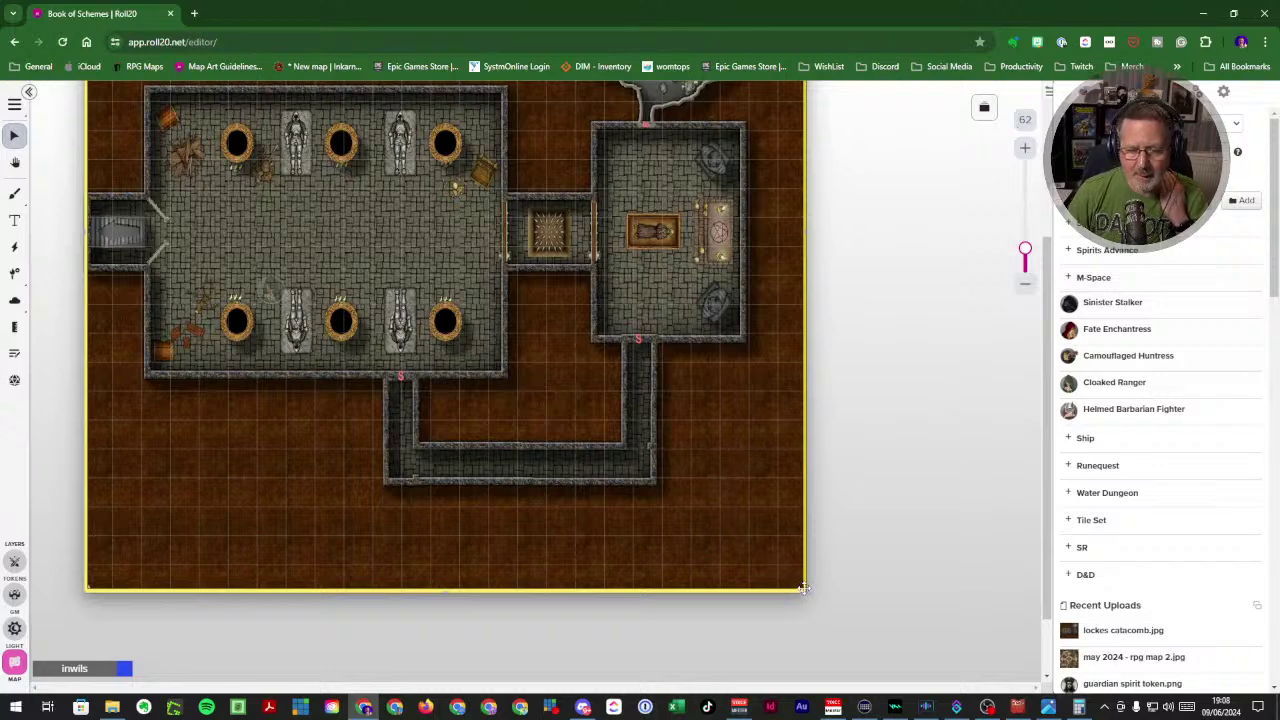
{"action": "left_click_drag", "start_coordinate": [803, 588], "coordinate": [817, 569]}
{"action": "left_click_drag", "start_coordinate": [806, 574], "coordinate": [735, 479]}
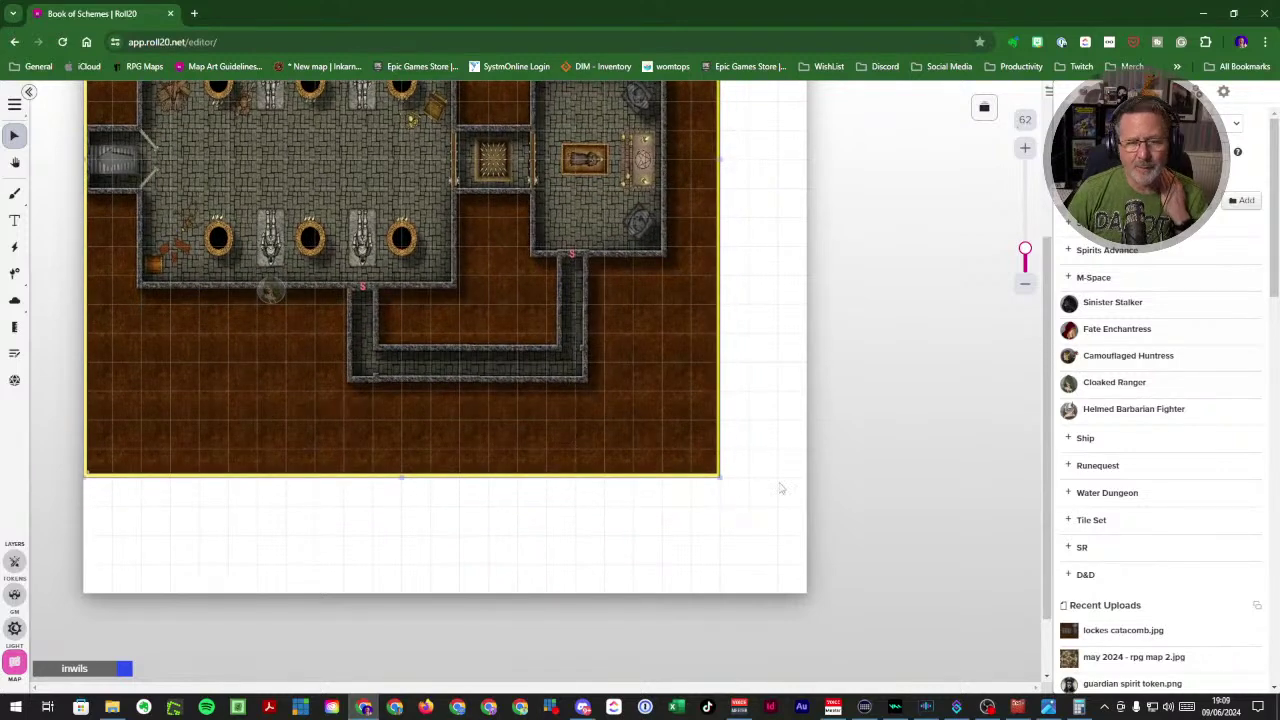
{"action": "scroll", "coordinate": [793, 490], "scroll_direction": "up", "scroll_amount": 4}
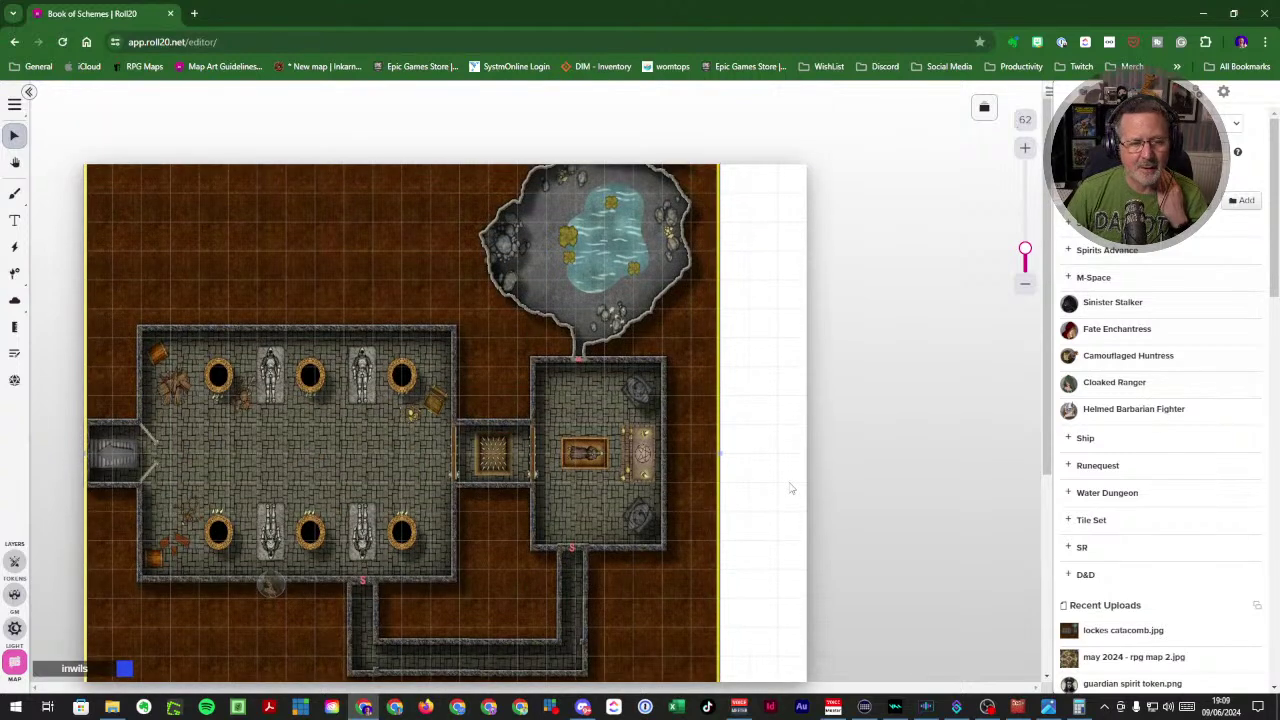
- Dismiss the catacomb image's context options and switch from the map layer to the tokens layer
{"action": "right_click", "coordinate": [619, 470]}
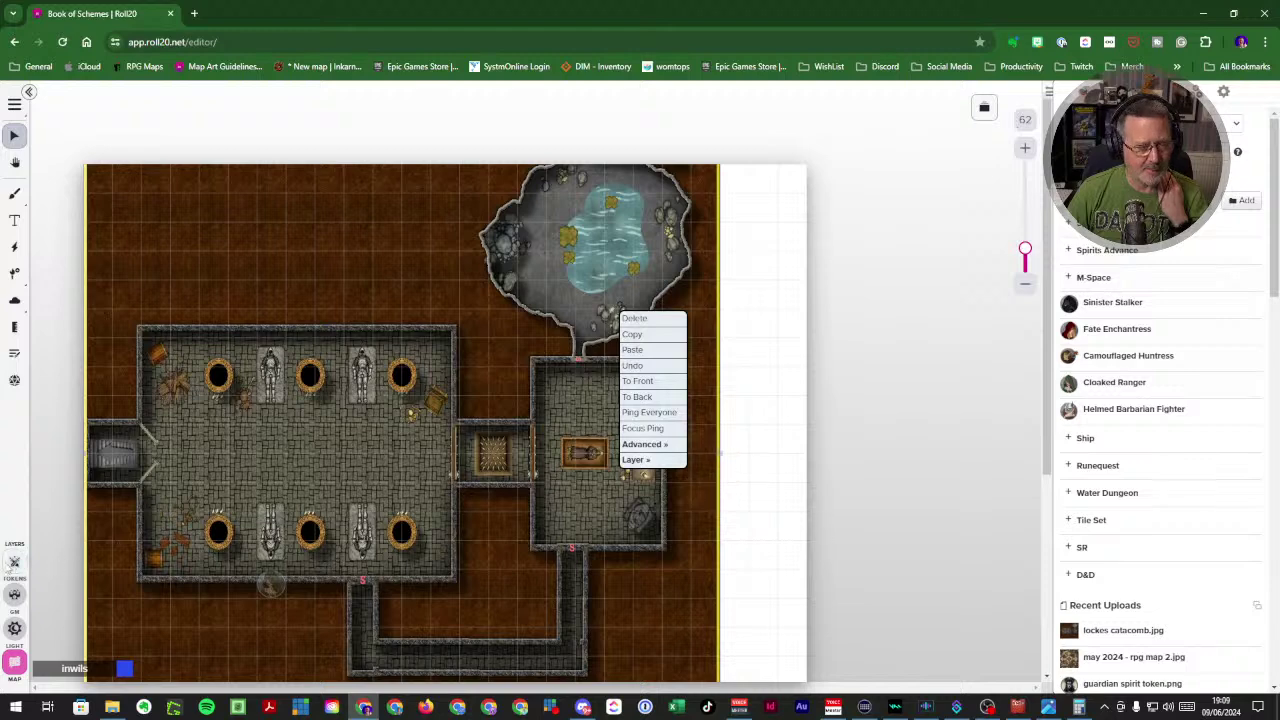
{"action": "left_click", "coordinate": [8, 566]}
{"action": "left_click", "coordinate": [12, 564]}
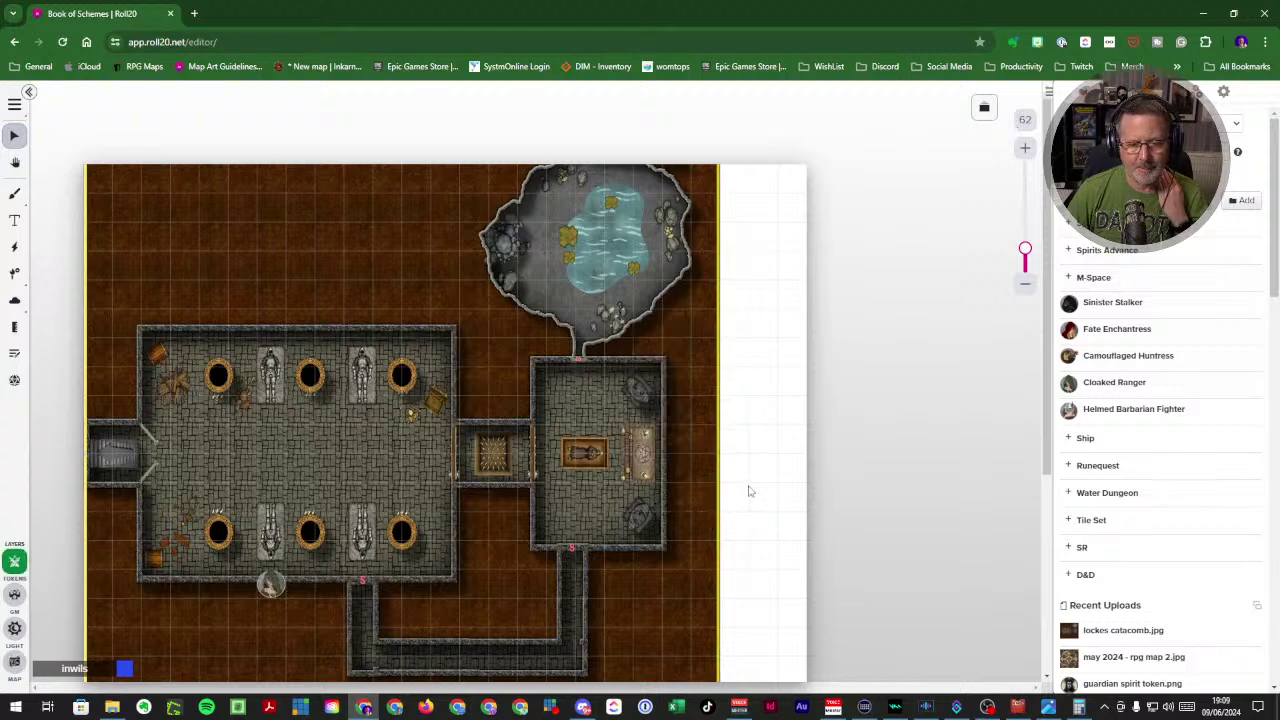
- Toggle New Page 3's dominant map-layer colour option off and back on, save the page settings and return to the map
{"action": "left_click", "coordinate": [984, 107]}
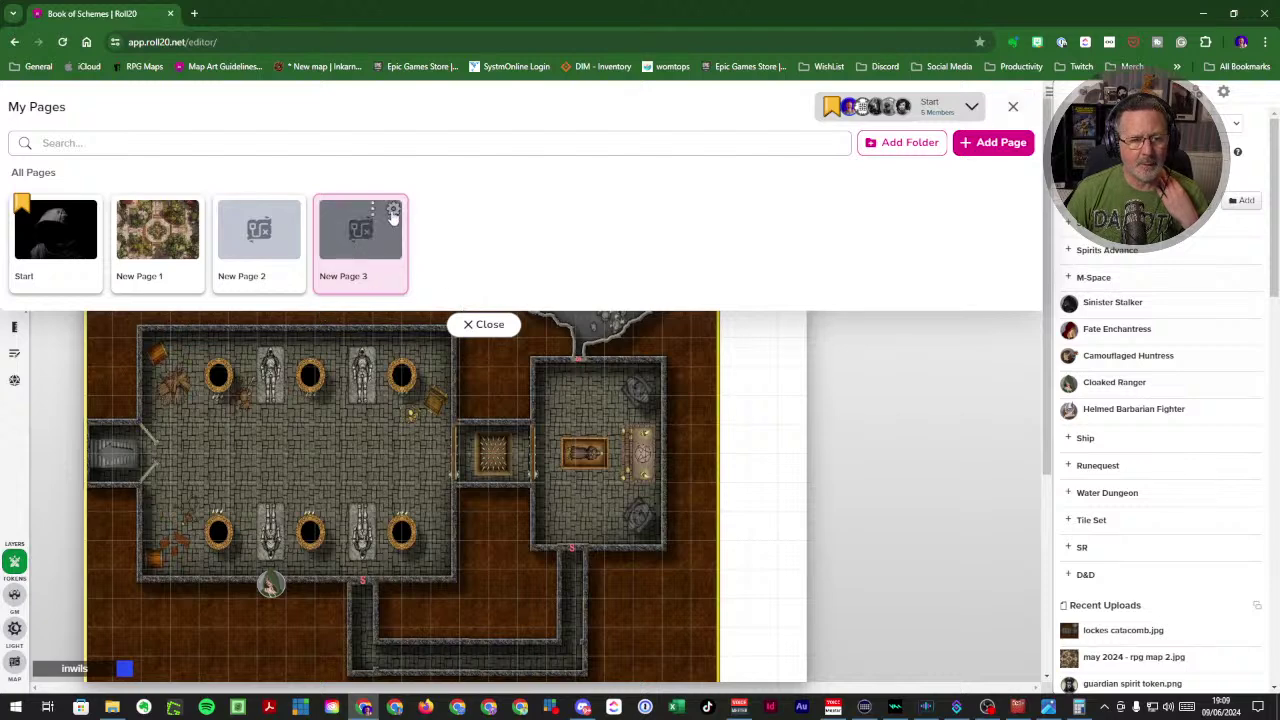
{"action": "left_click", "coordinate": [393, 212]}
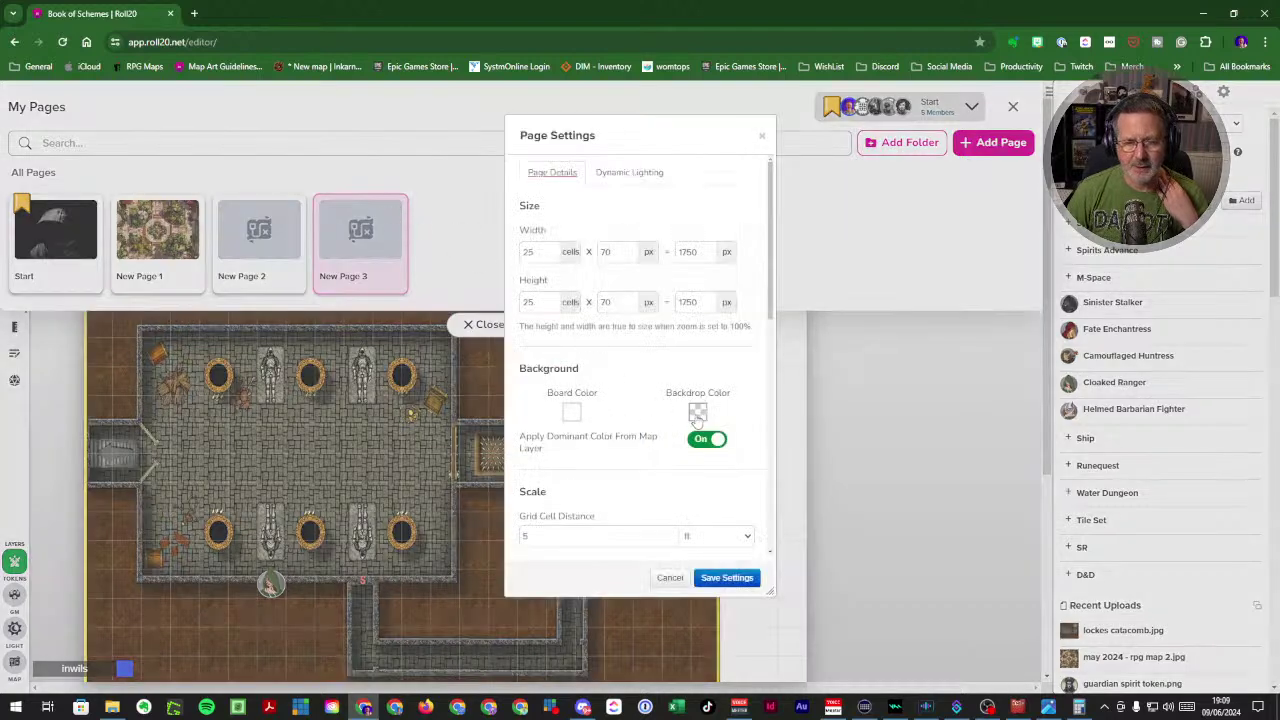
{"action": "left_click", "coordinate": [706, 439]}
{"action": "left_click", "coordinate": [706, 439]}
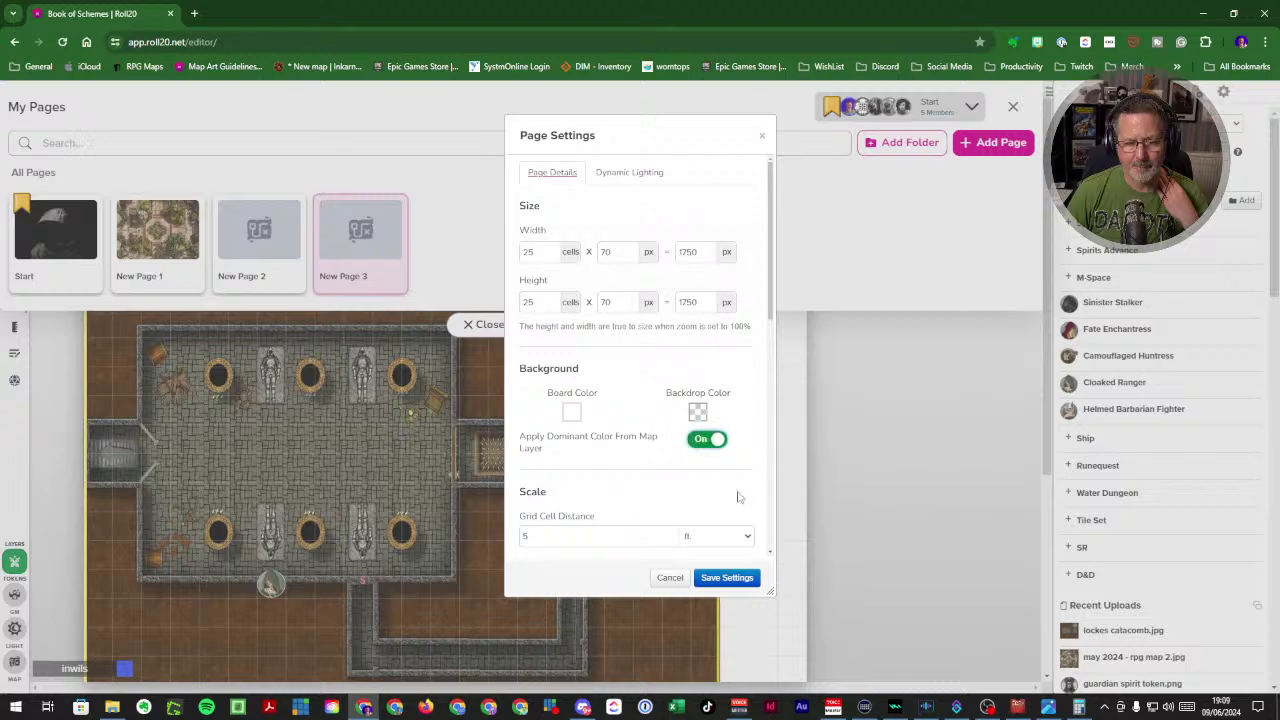
{"action": "left_click", "coordinate": [735, 580]}
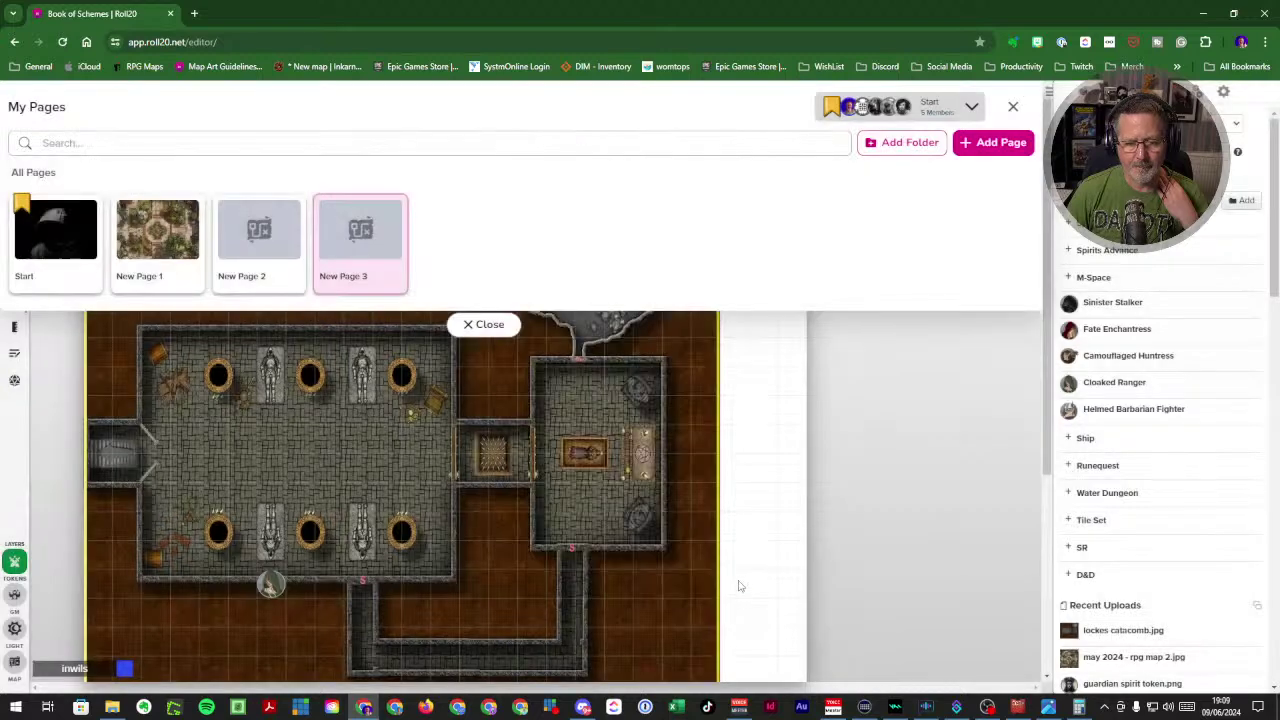
{"action": "left_click", "coordinate": [489, 325]}
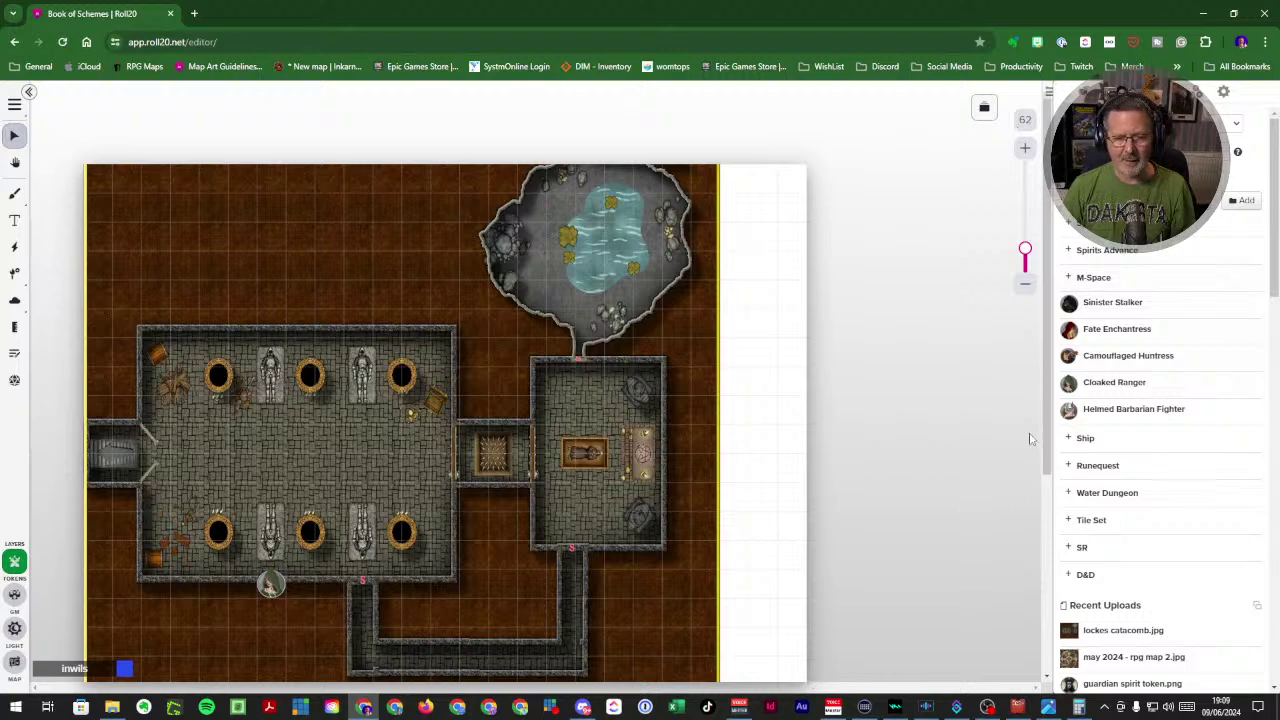
- Place a Camouflaged Huntress token in the large tomb room, try to resize it up close, and delete it
{"action": "left_click_drag", "start_coordinate": [1110, 355], "coordinate": [430, 450]}
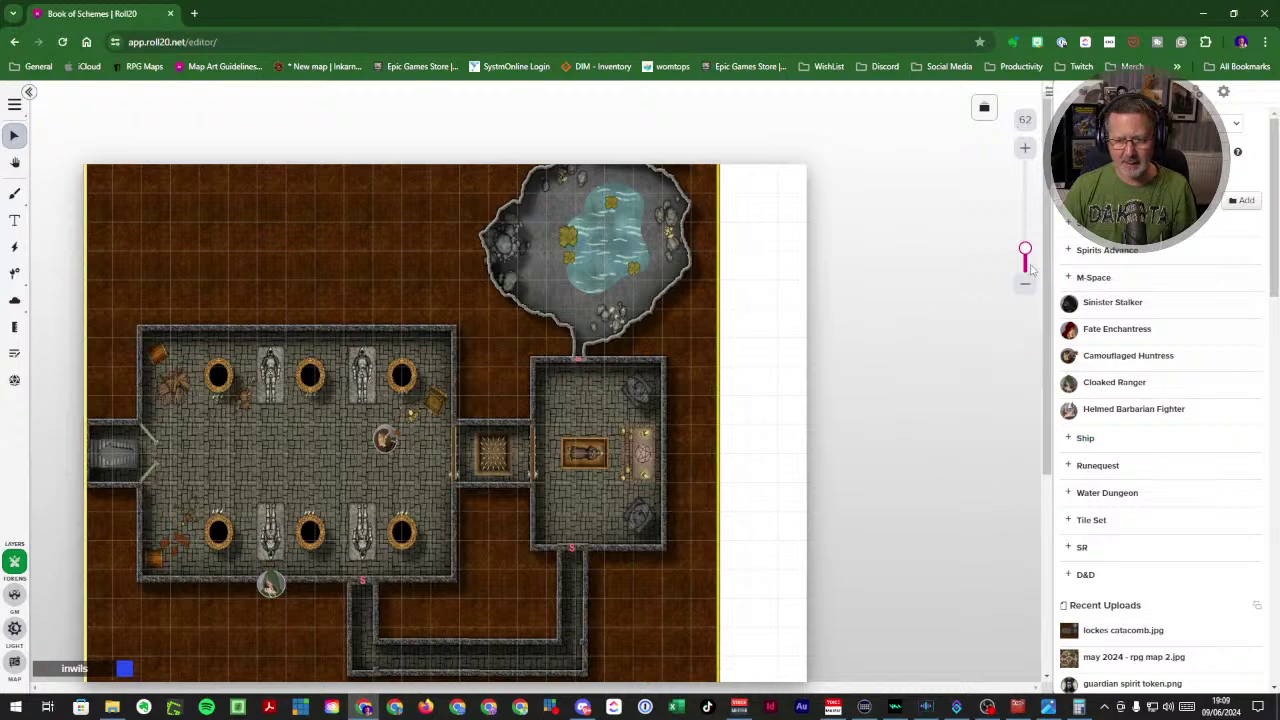
{"action": "left_click_drag", "start_coordinate": [1025, 250], "coordinate": [1025, 183]}
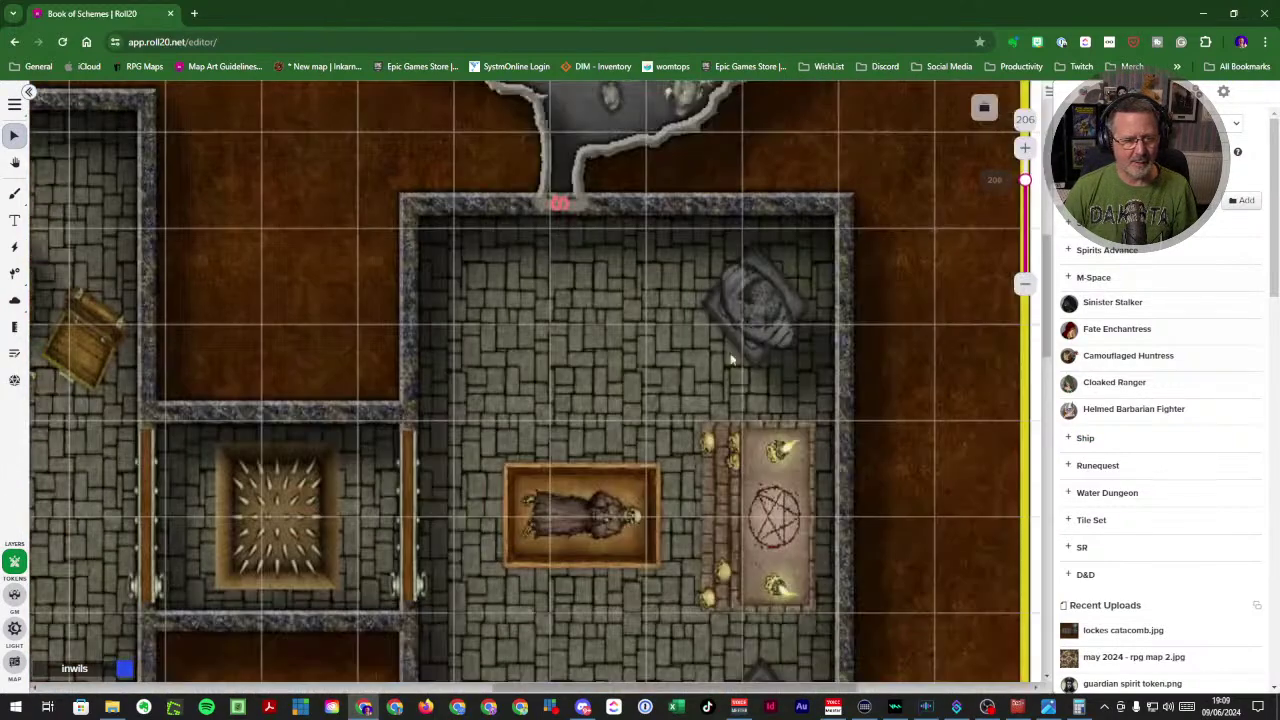
{"action": "left_click_drag", "start_coordinate": [535, 692], "coordinate": [340, 692]}
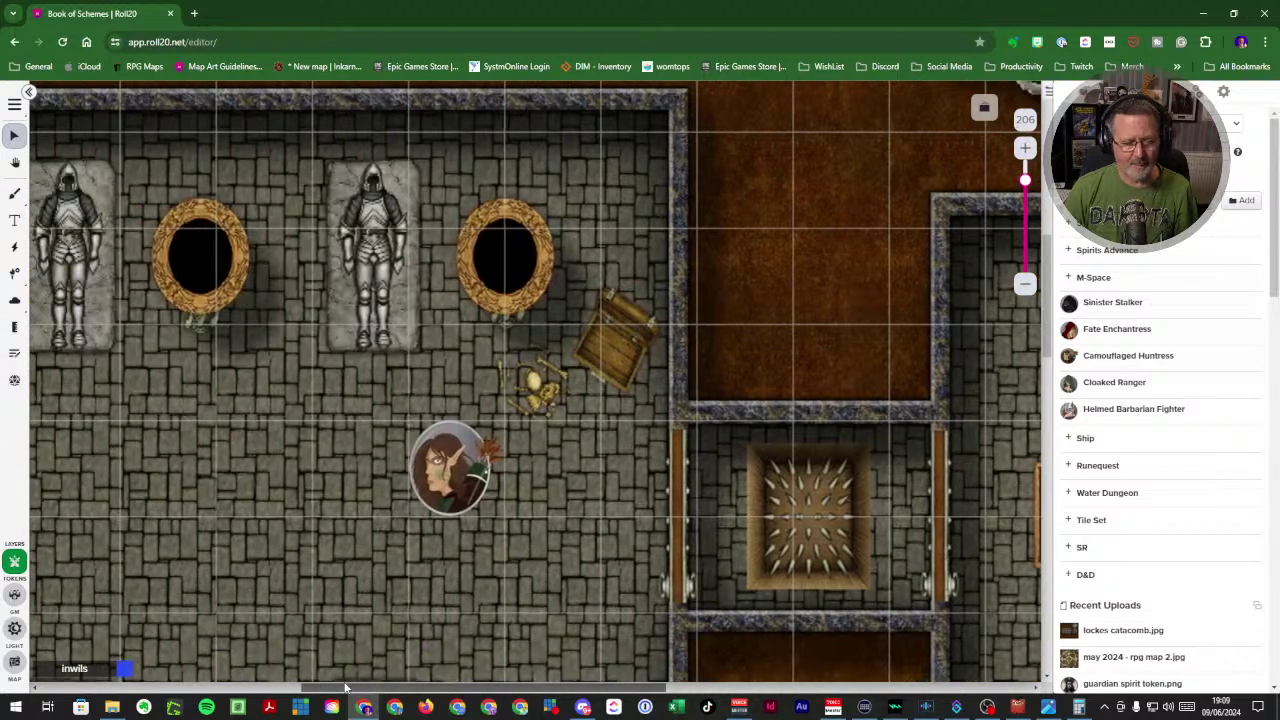
{"action": "left_click", "coordinate": [483, 510]}
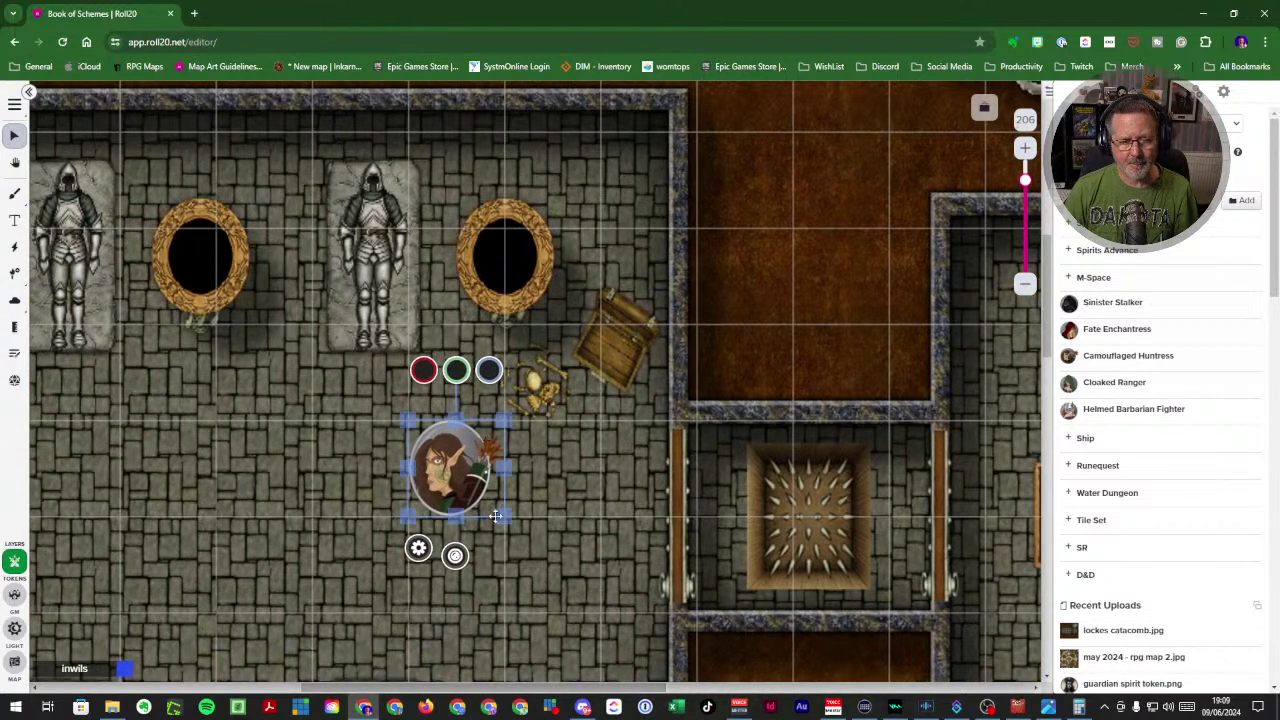
{"action": "left_click_drag", "start_coordinate": [483, 510], "coordinate": [526, 522]}
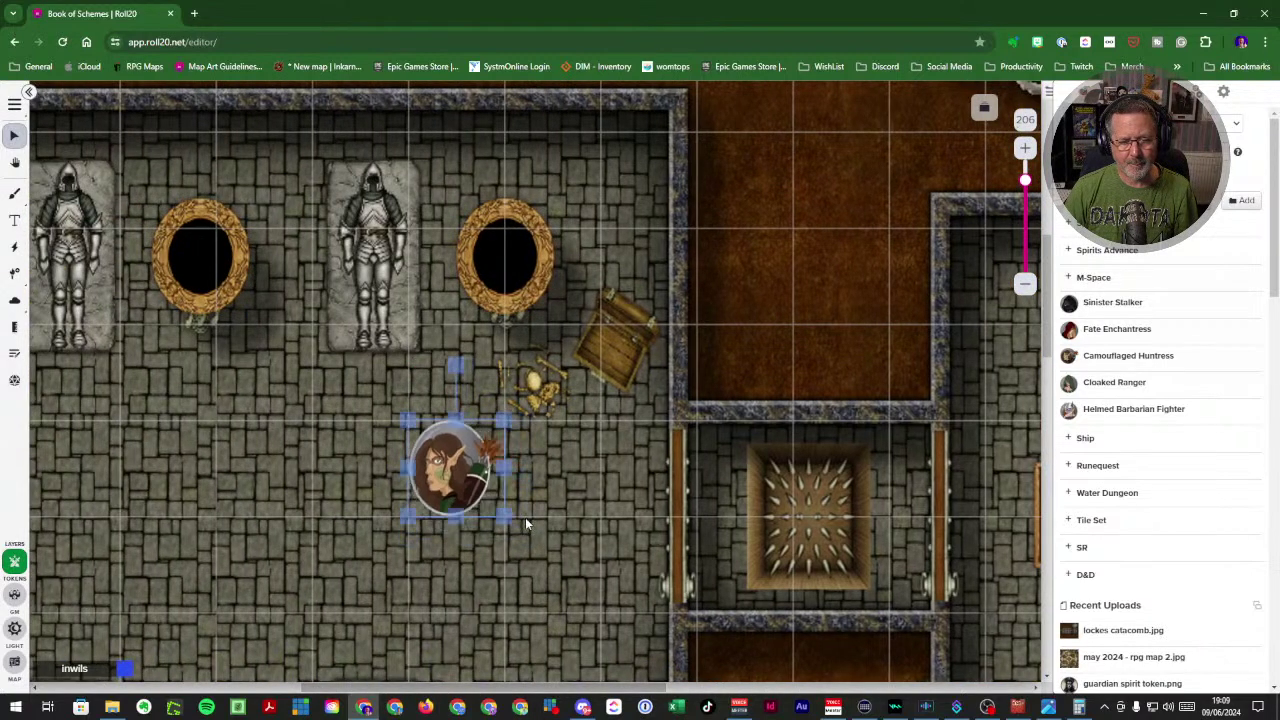
{"action": "key", "text": "Delete"}
- Place a Helmed Barbarian Fighter token in the large tomb room, in the grid square below the bones and chest
{"action": "left_click_drag", "start_coordinate": [1133, 408], "coordinate": [578, 415]}
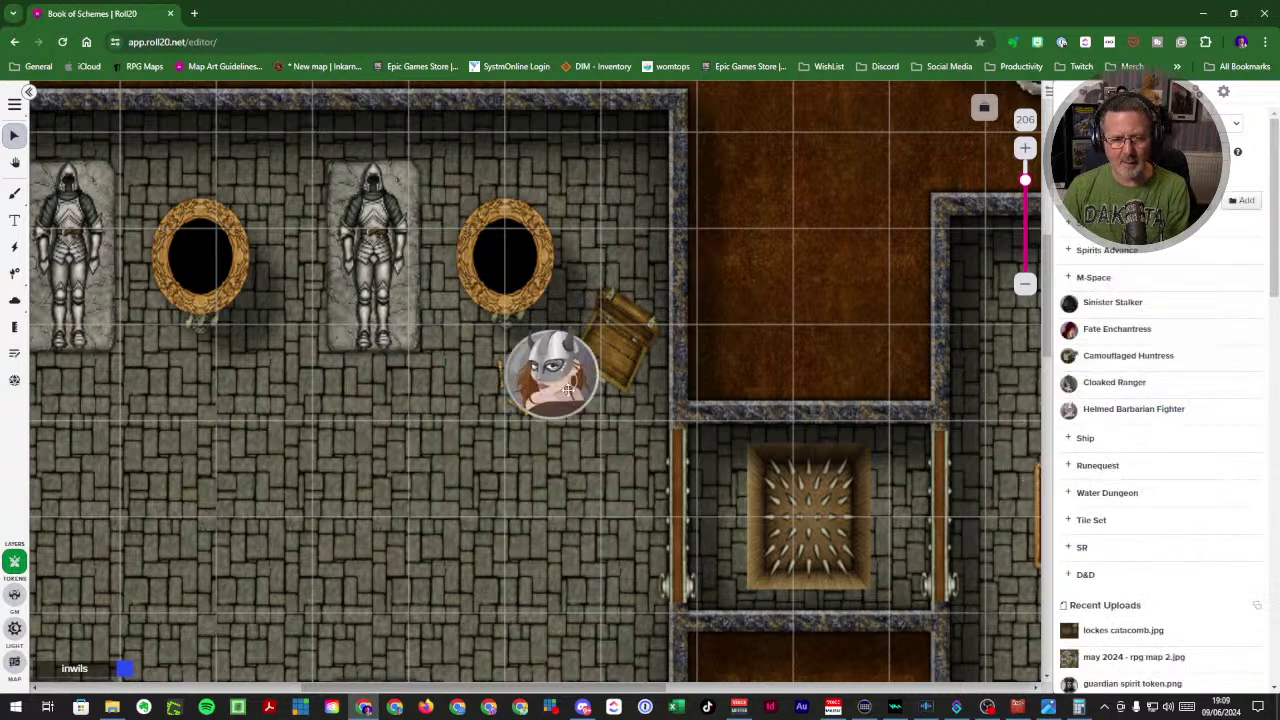
{"action": "left_click_drag", "start_coordinate": [495, 455], "coordinate": [470, 497]}
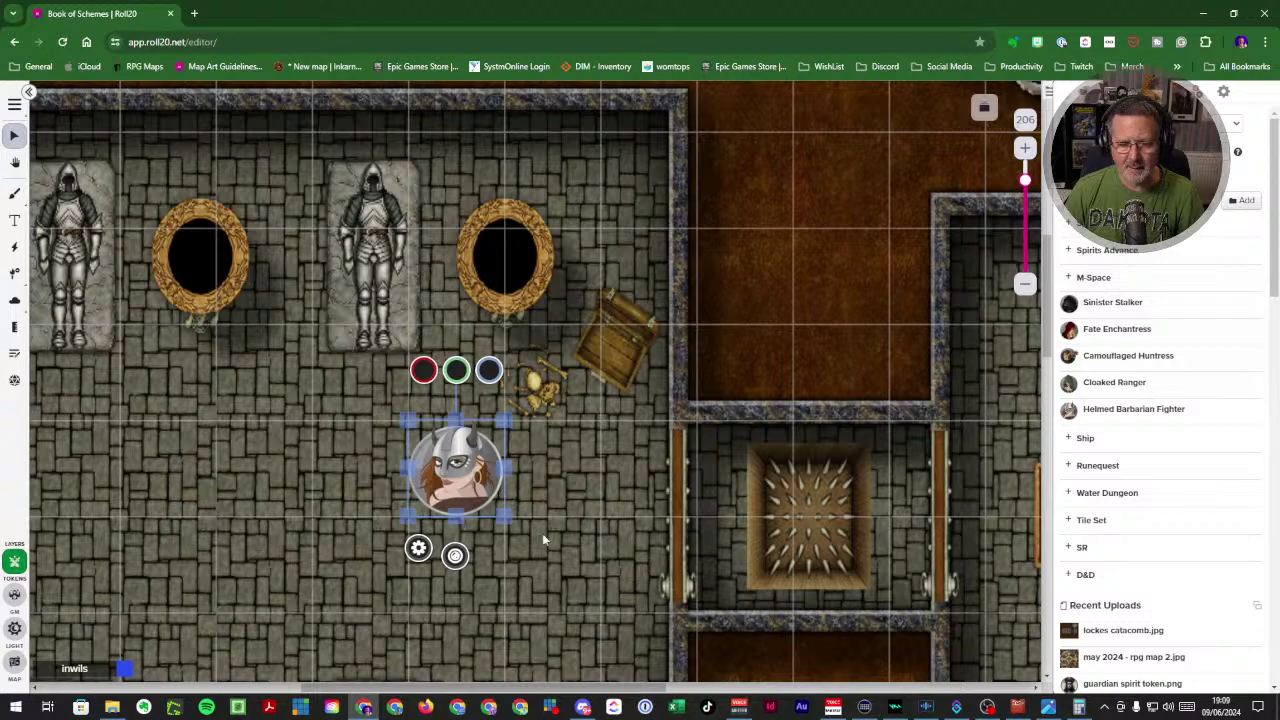
- Examine how the catacomb's rooms, walls and secret corridor line up with the page grid, up close and across the whole map
{"action": "mouse_move", "coordinate": [616, 684]}
{"action": "left_mouse_down"}
{"action": "mouse_move", "coordinate": [376, 680]}
{"action": "mouse_move", "coordinate": [594, 682]}
{"action": "left_mouse_up"}
{"action": "scroll", "coordinate": [680, 555], "scroll_direction": "down", "scroll_amount": 4}
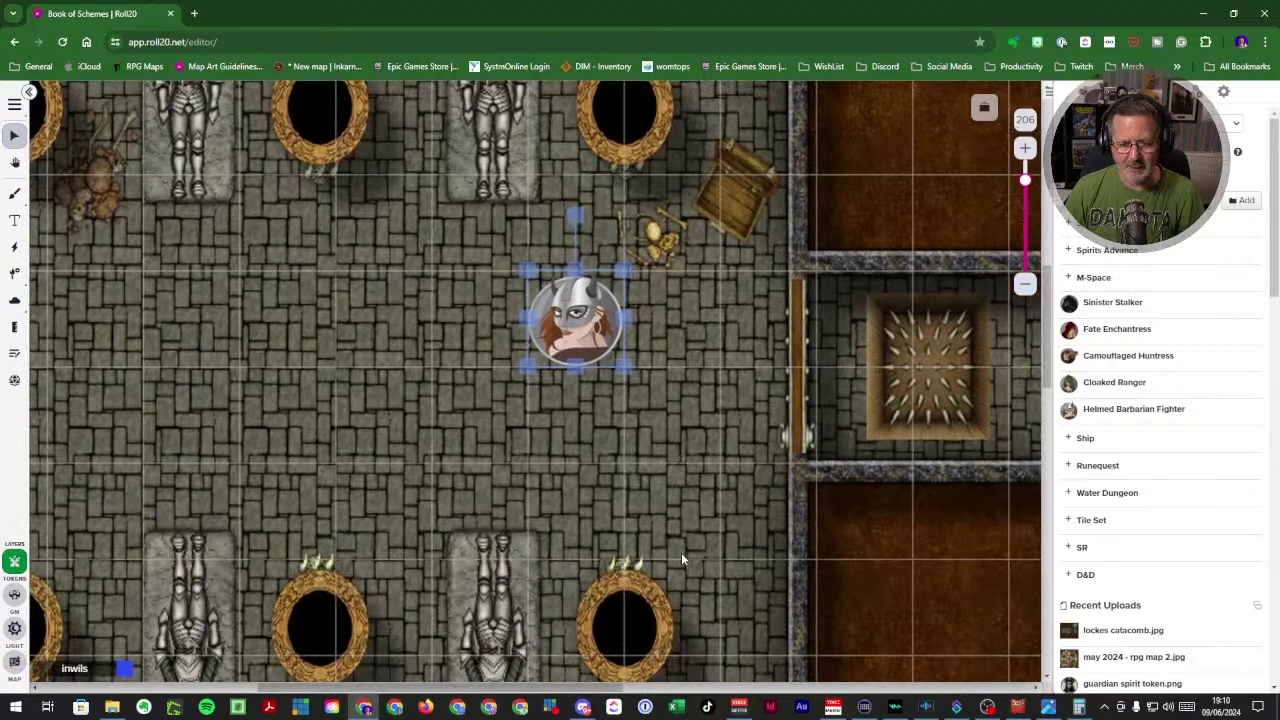
{"action": "scroll", "coordinate": [678, 560], "scroll_direction": "down", "scroll_amount": 2}
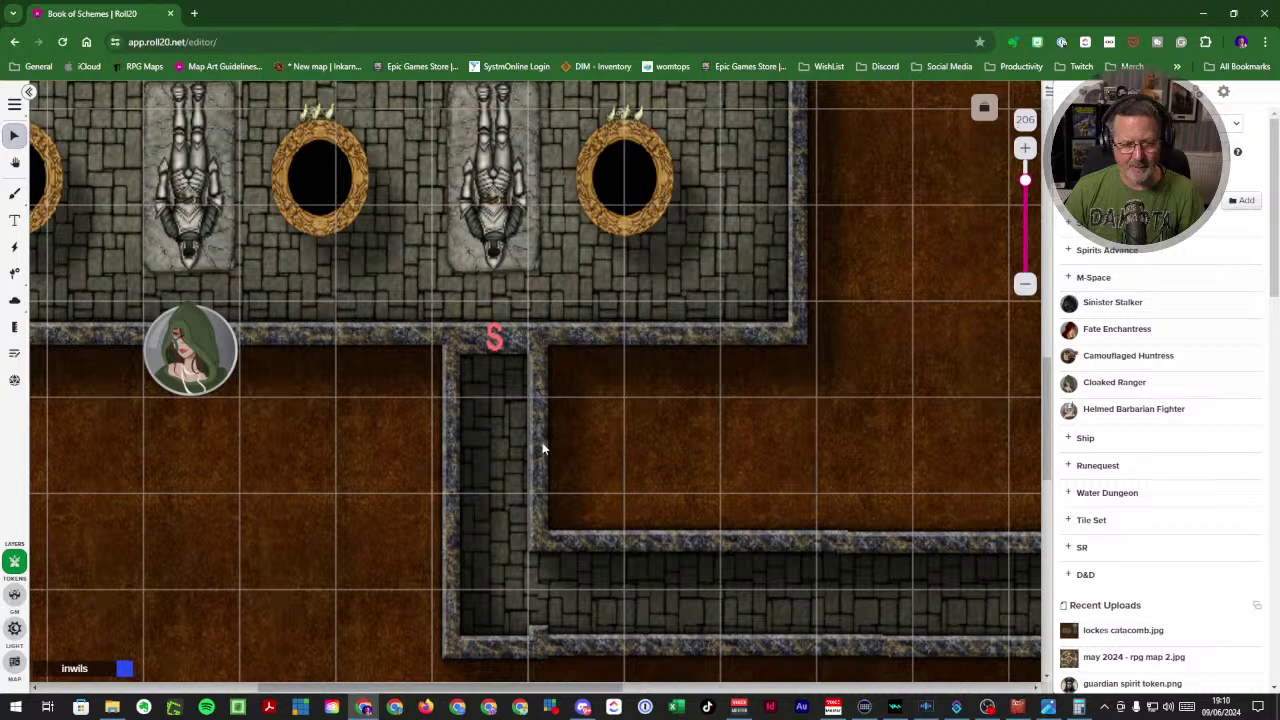
{"action": "left_click_drag", "start_coordinate": [528, 688], "coordinate": [802, 706]}
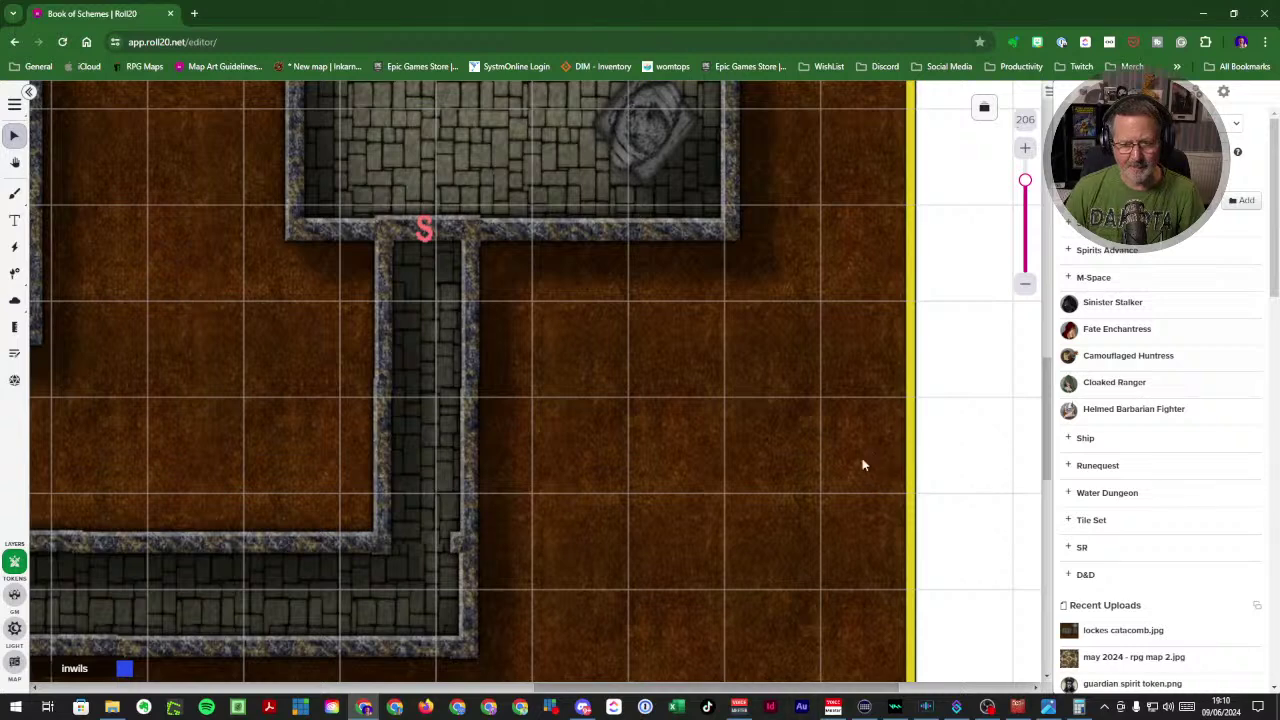
{"action": "left_click", "coordinate": [1025, 286]}
{"action": "left_click", "coordinate": [1025, 287]}
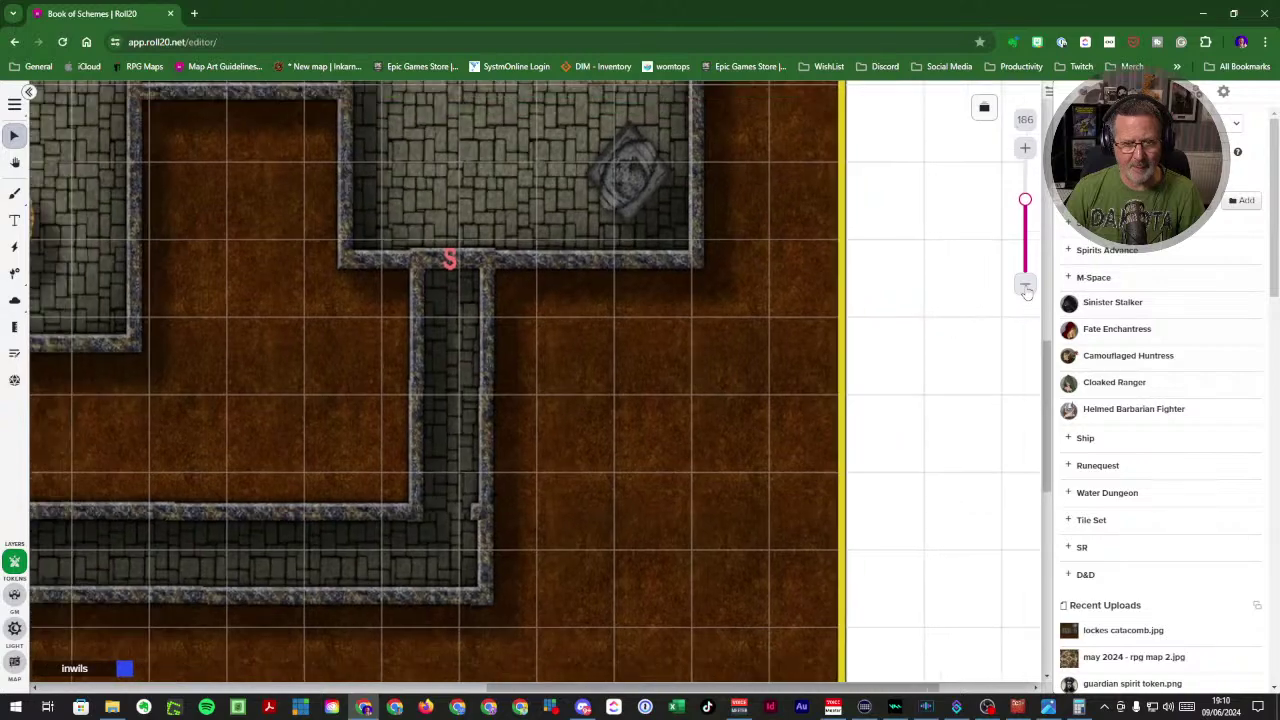
{"action": "left_click", "coordinate": [1025, 288]}
{"action": "left_click", "coordinate": [1025, 288]}
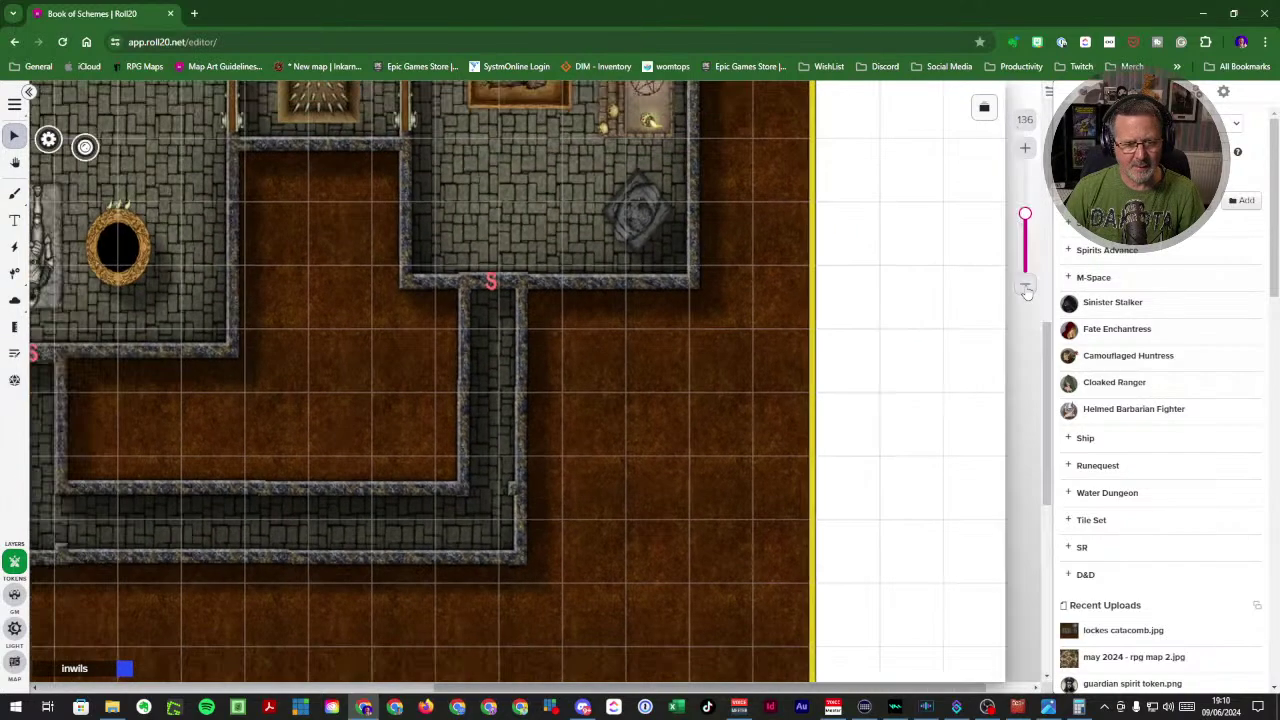
{"action": "left_click", "coordinate": [1025, 288]}
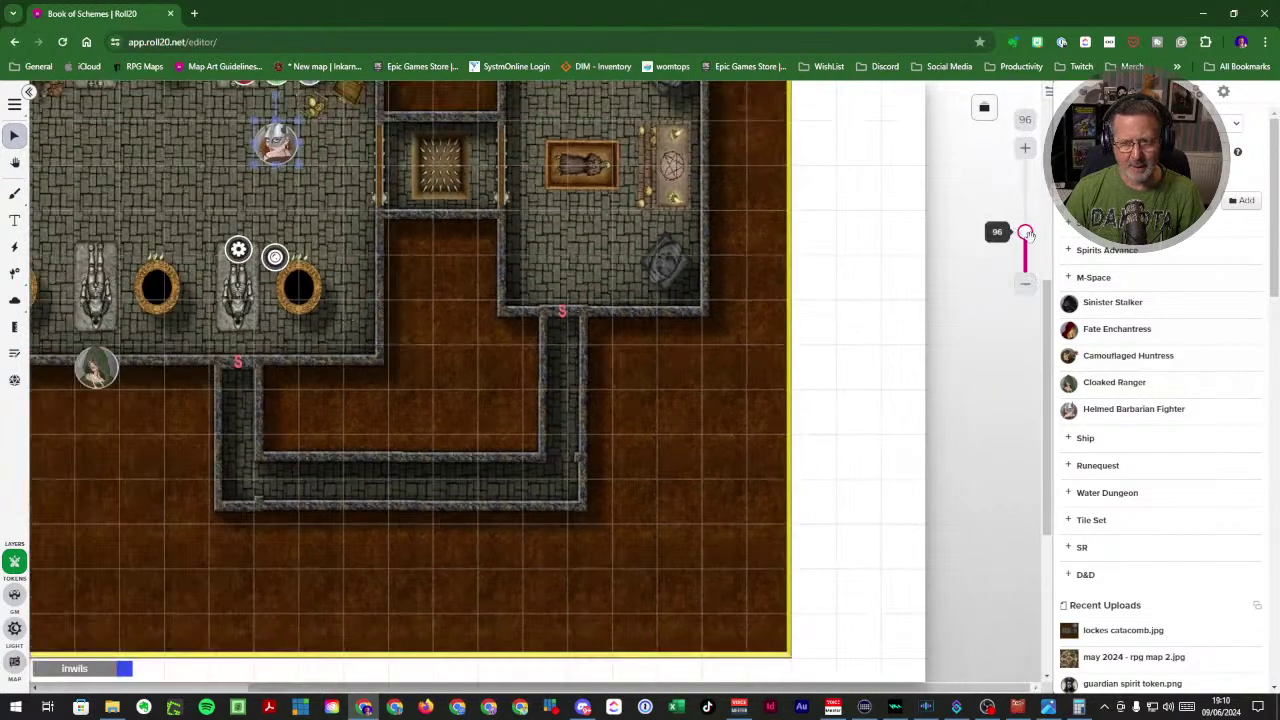
{"action": "left_click_drag", "start_coordinate": [1025, 233], "coordinate": [1025, 200]}
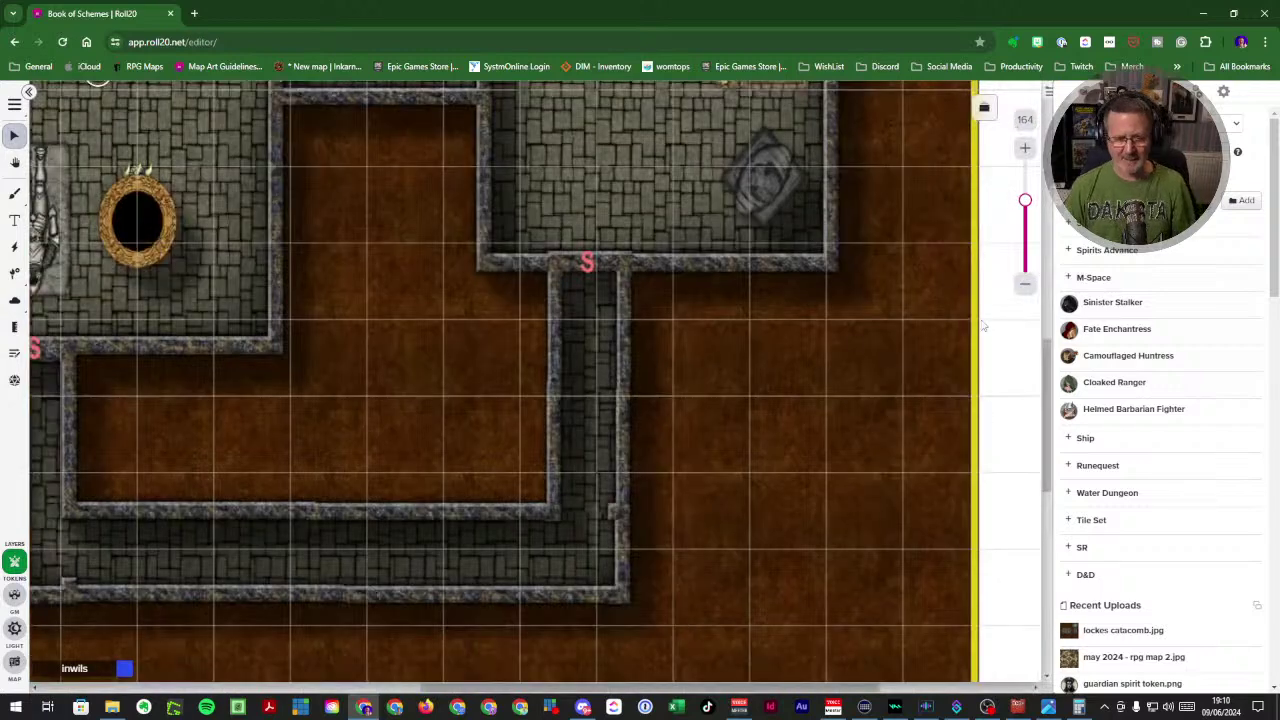
{"action": "mouse_move", "coordinate": [1025, 200]}
{"action": "left_click_drag", "start_coordinate": [1025, 200], "coordinate": [1025, 250]}
{"action": "scroll", "coordinate": [586, 505], "scroll_direction": "up", "scroll_amount": 1}
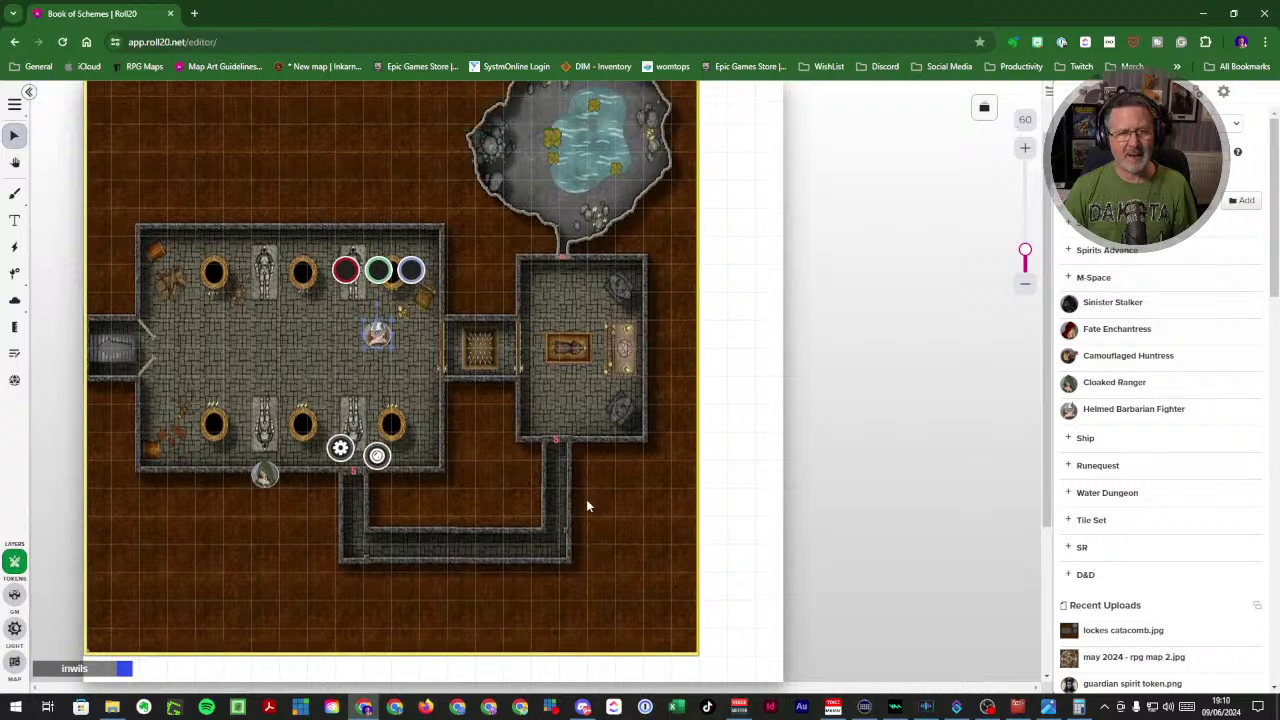